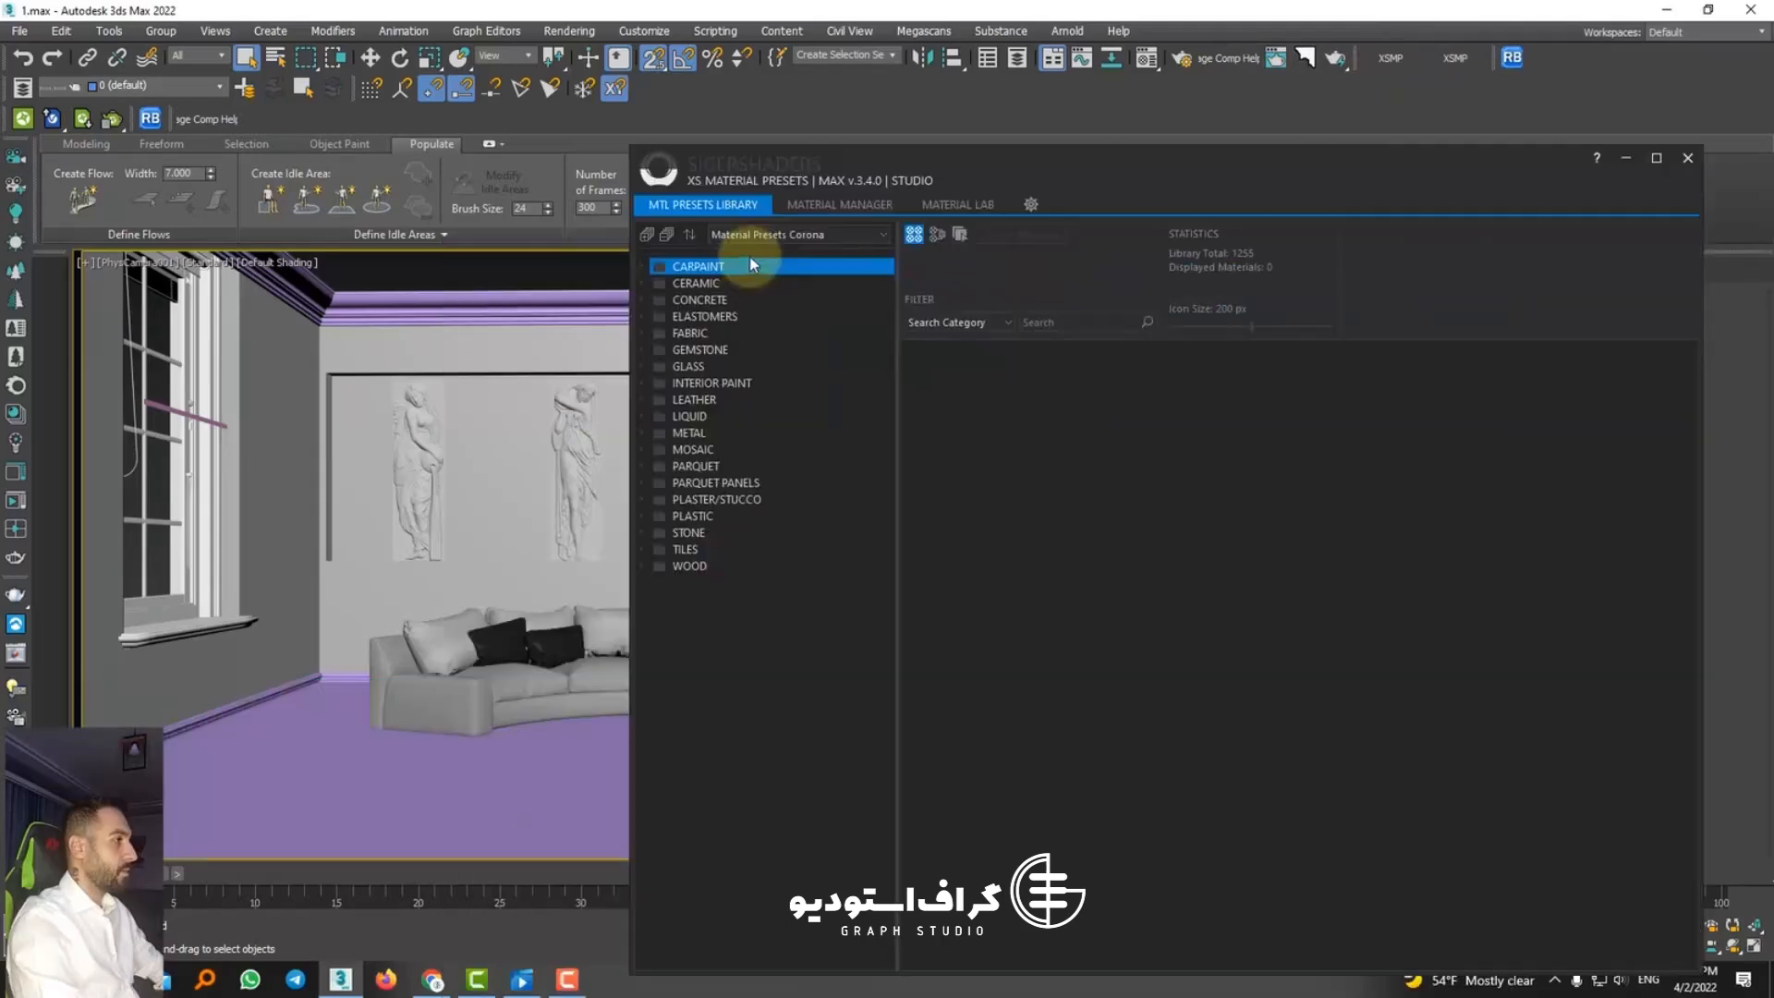
Step: Browse the gloss, semi-gloss, matt and raw finishes of the oak and various-species presets in the WOOD category
left_click_drag(1105, 166, 1043, 149)
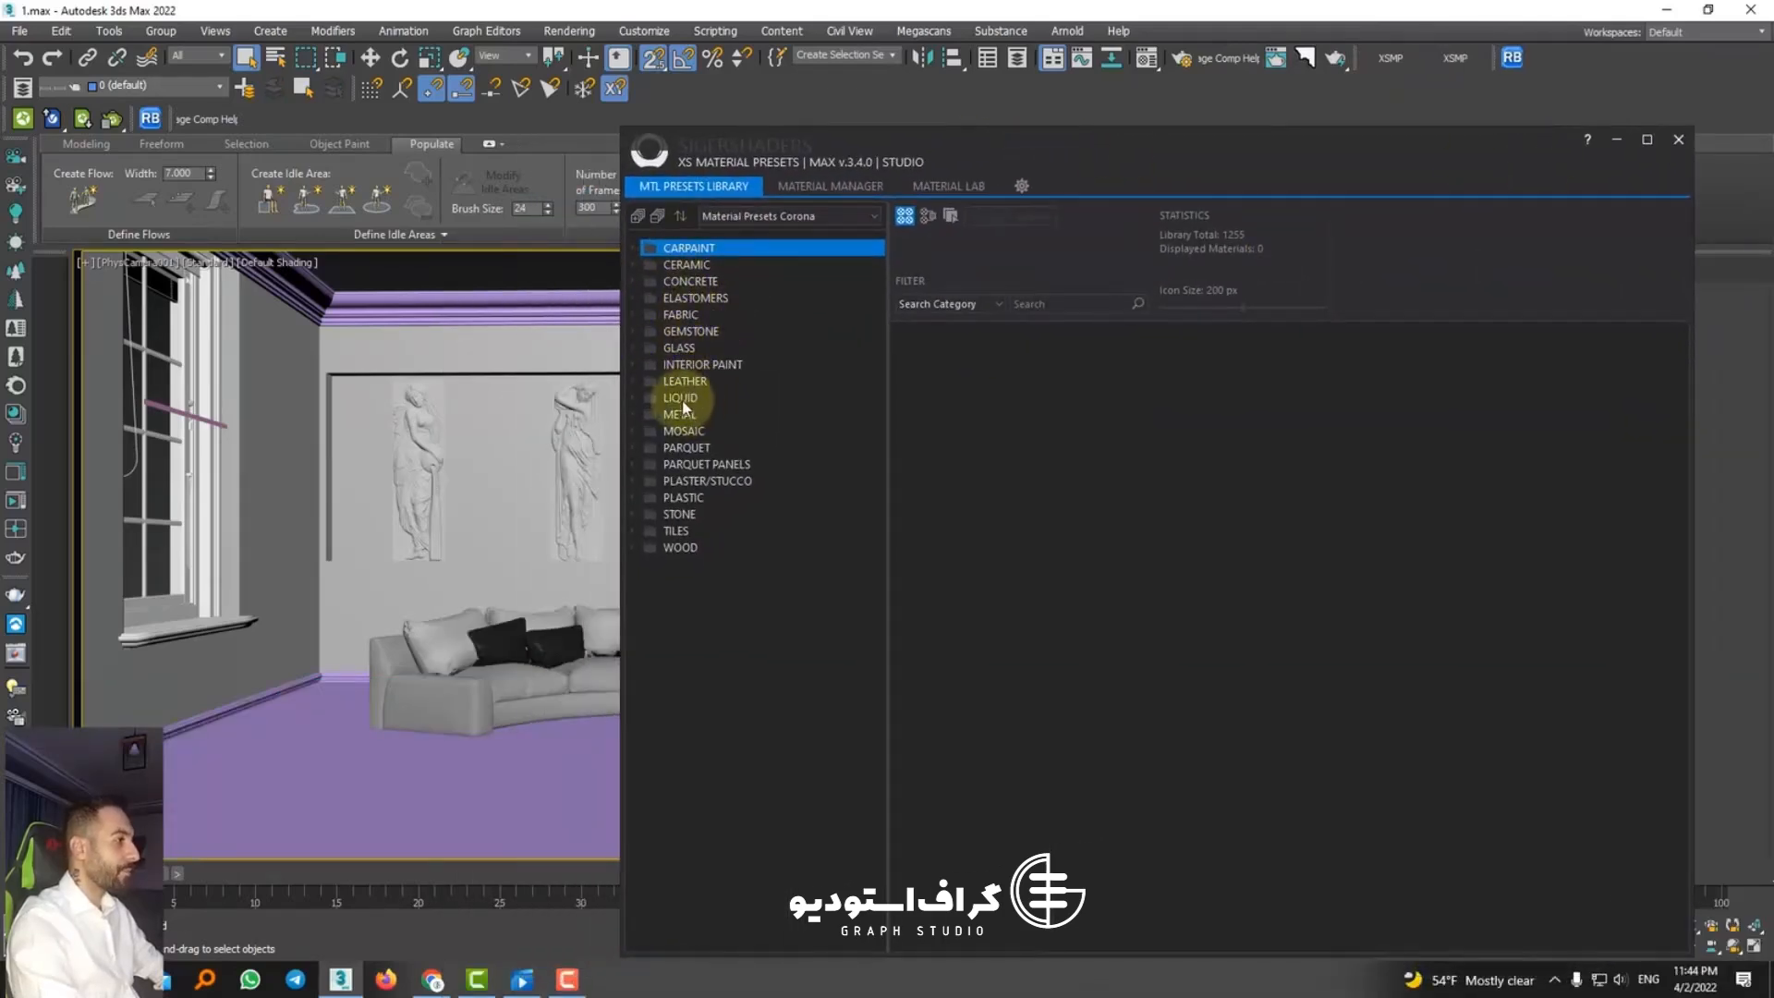
double_click(650, 548)
left_click(697, 566)
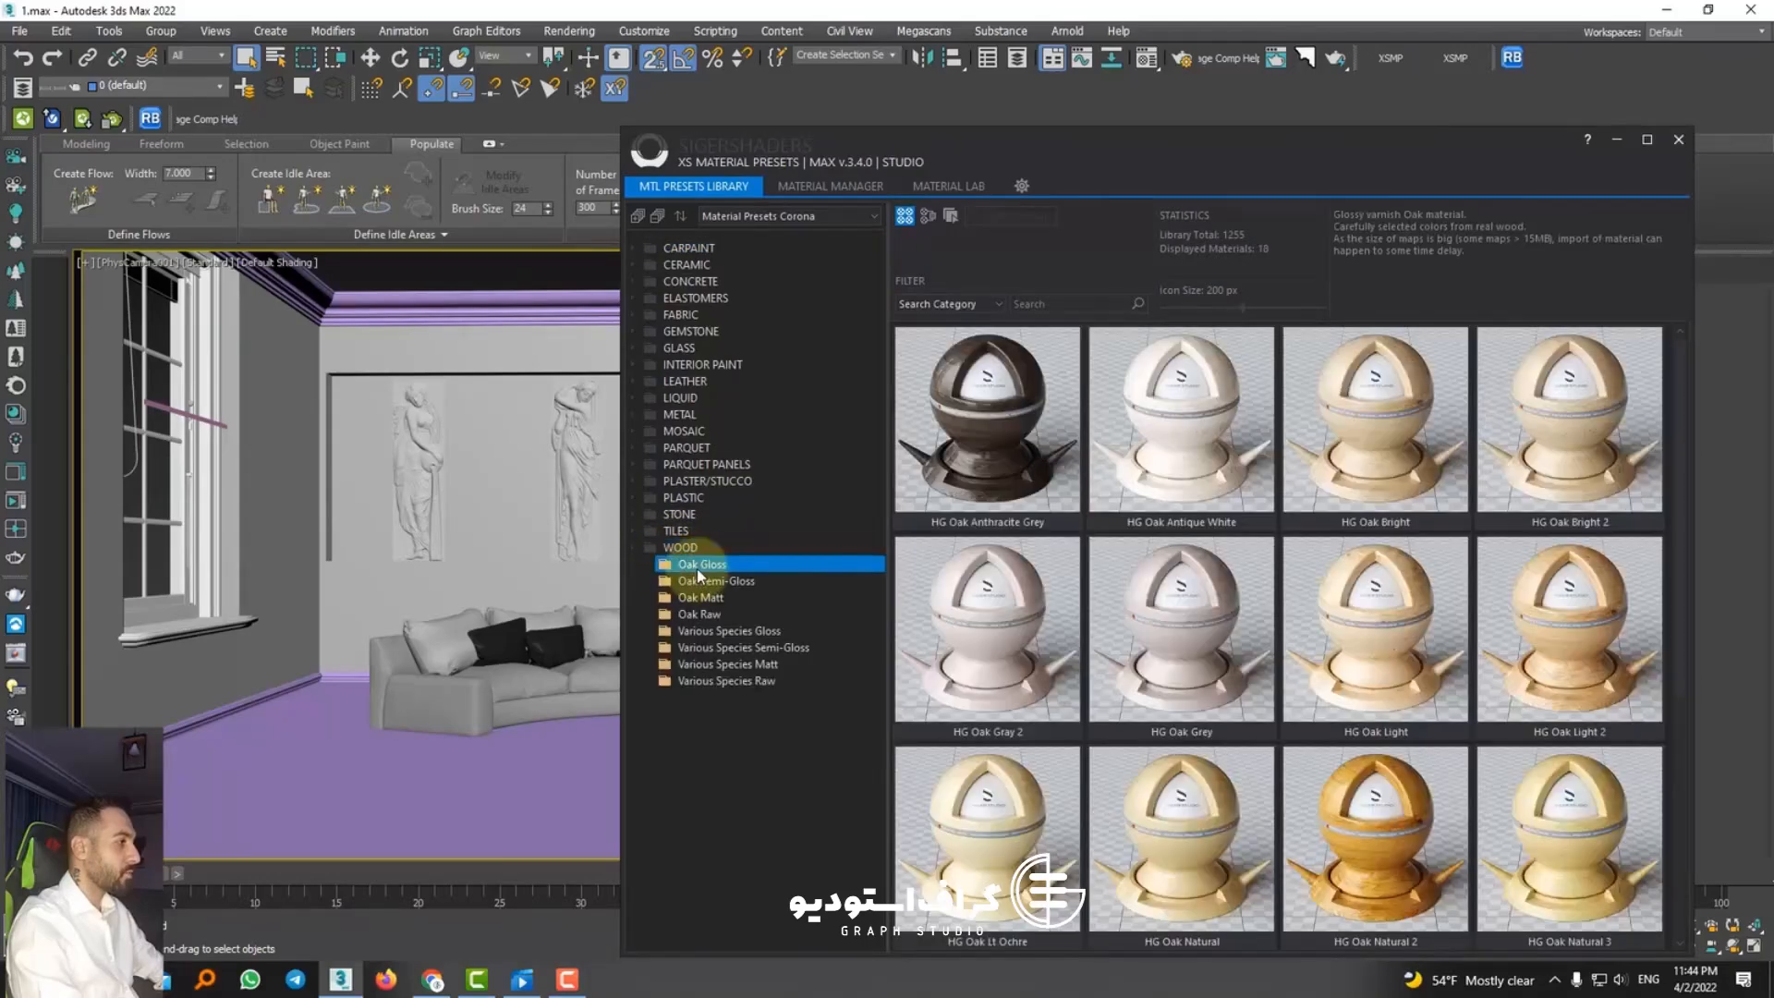
scroll(1408, 617, "down", 4)
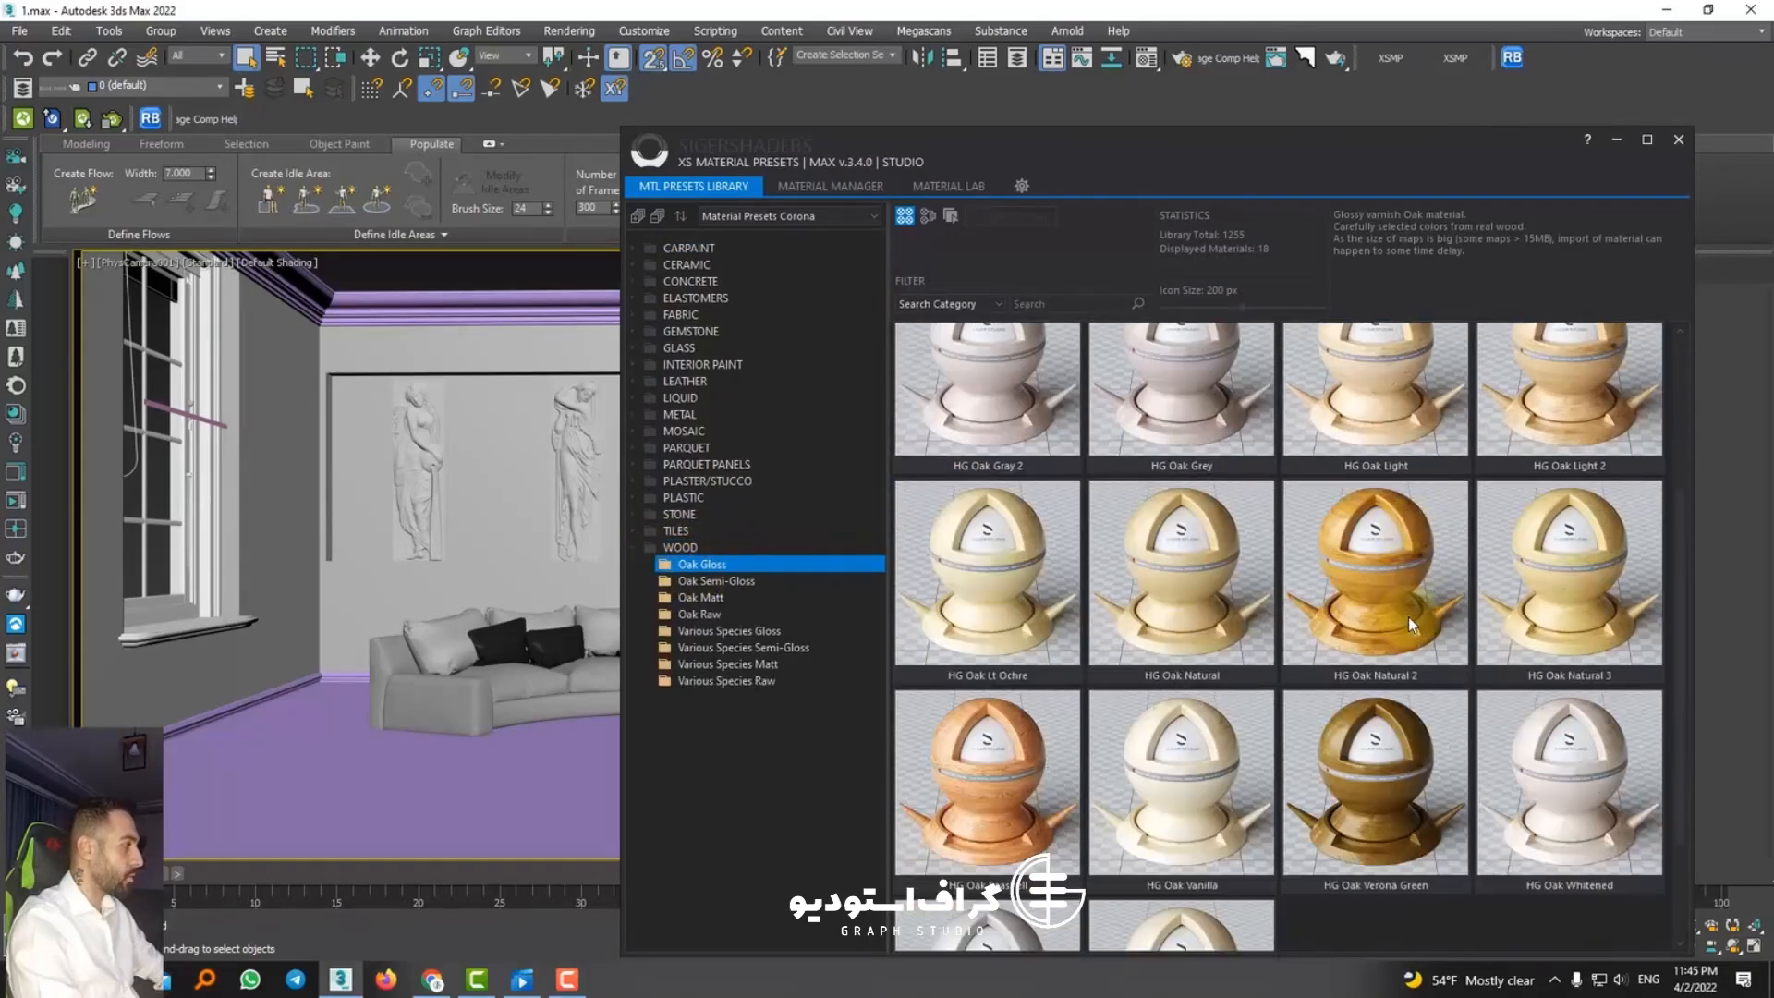
left_click(725, 584)
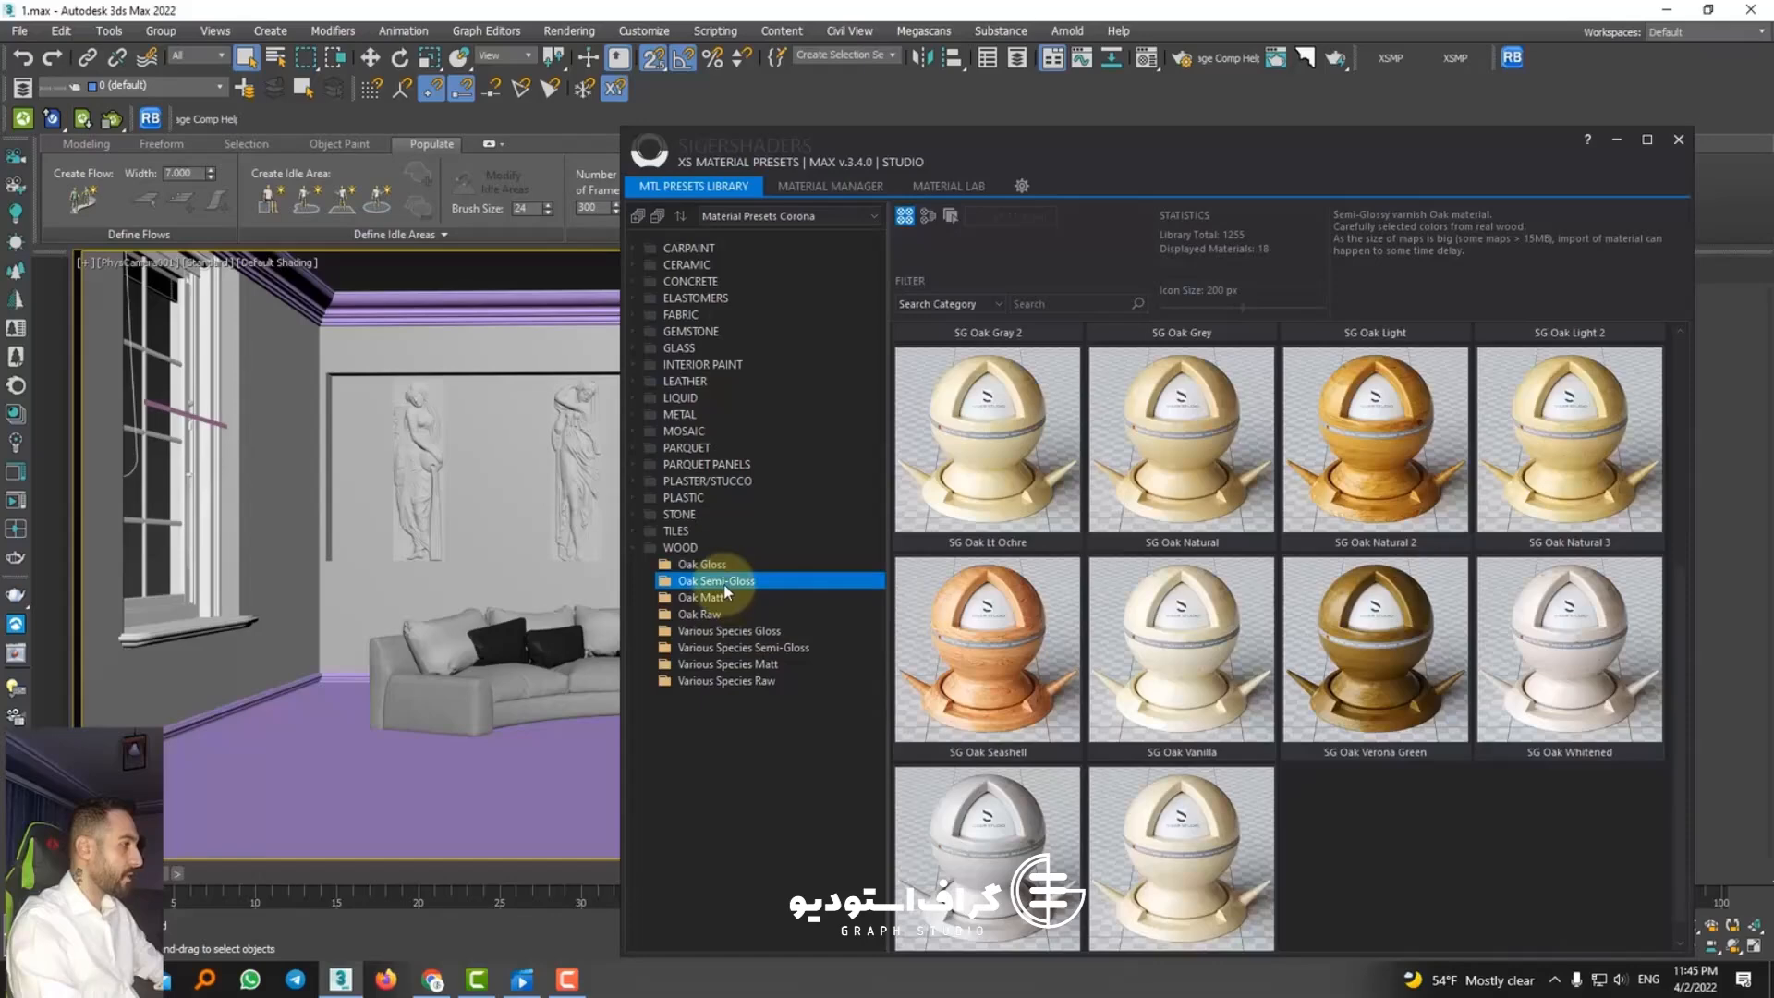
left_click(699, 614)
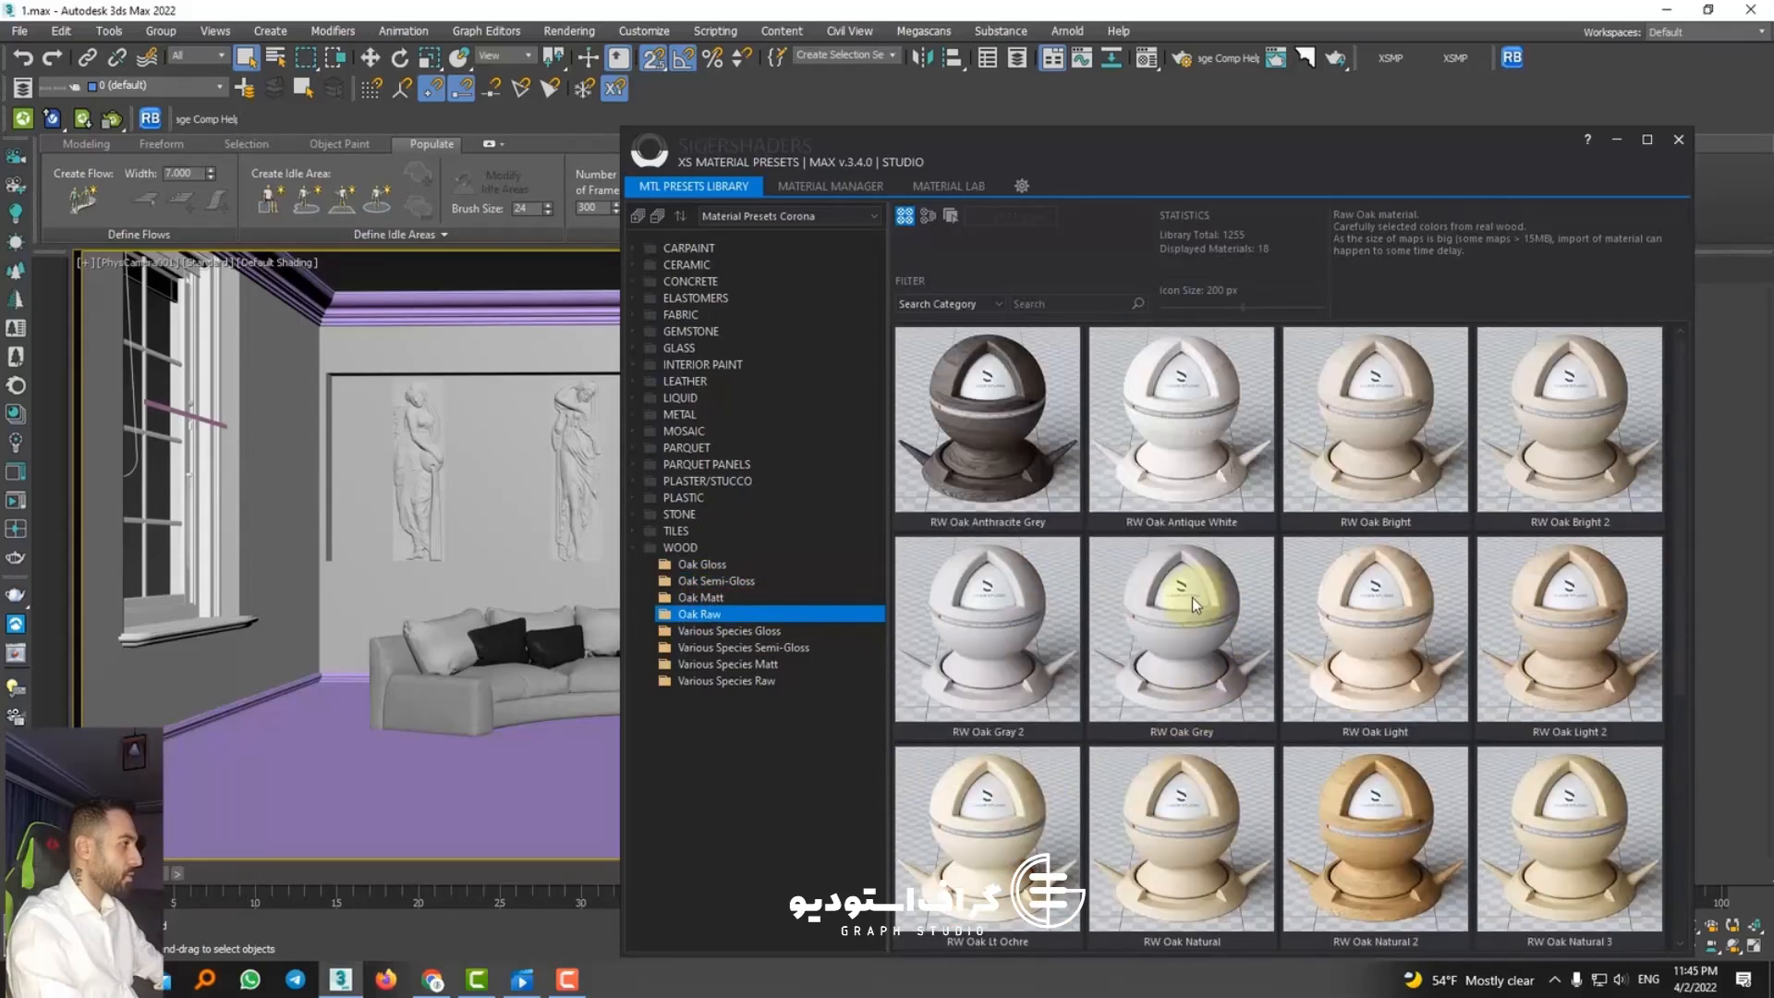
left_click(728, 630)
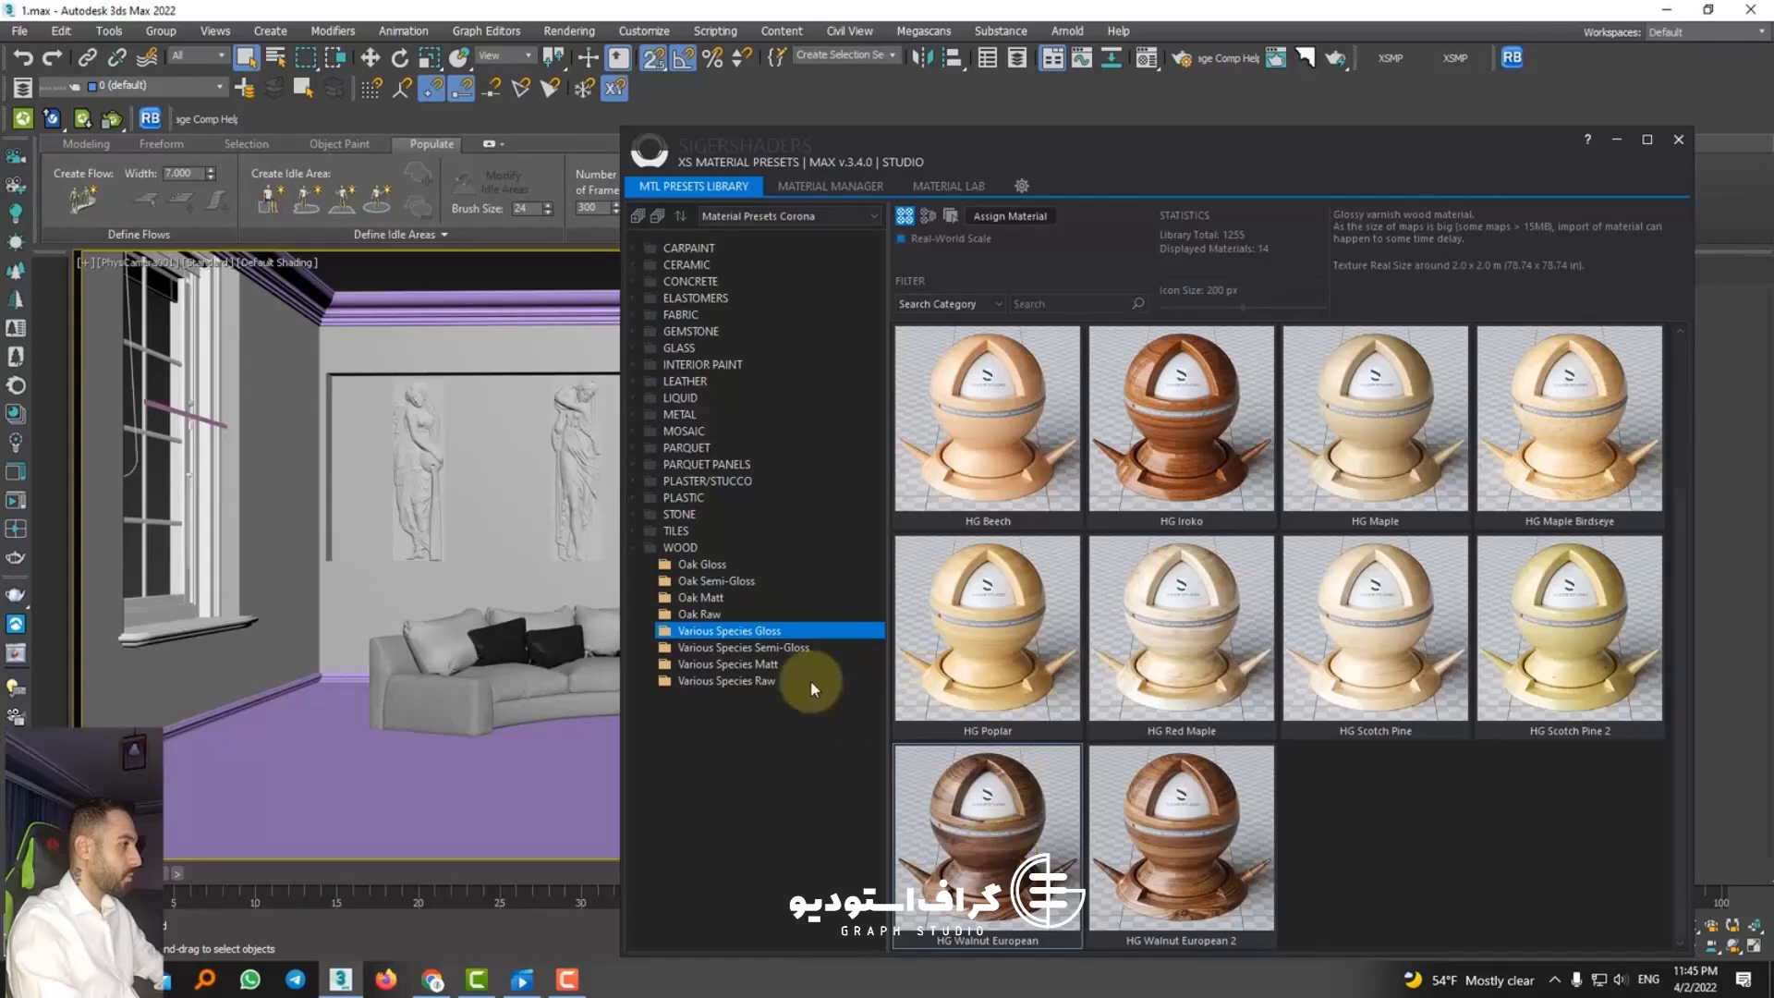
left_click(783, 647)
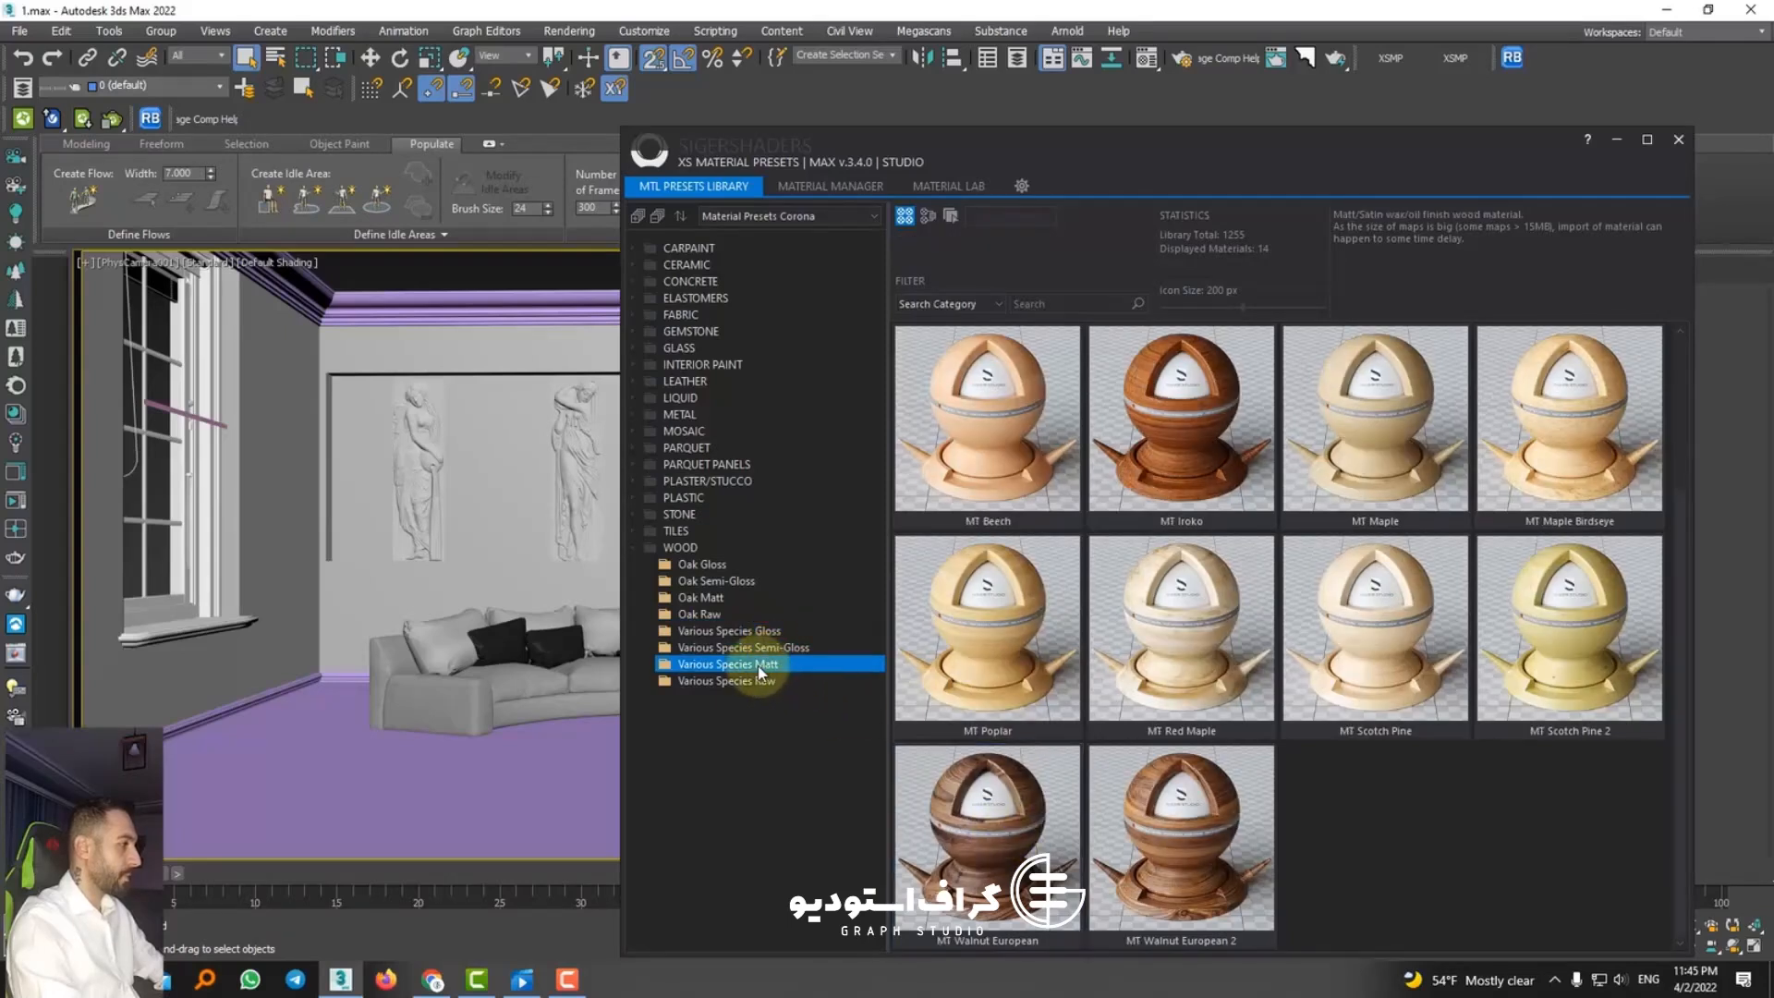
left_click(748, 684)
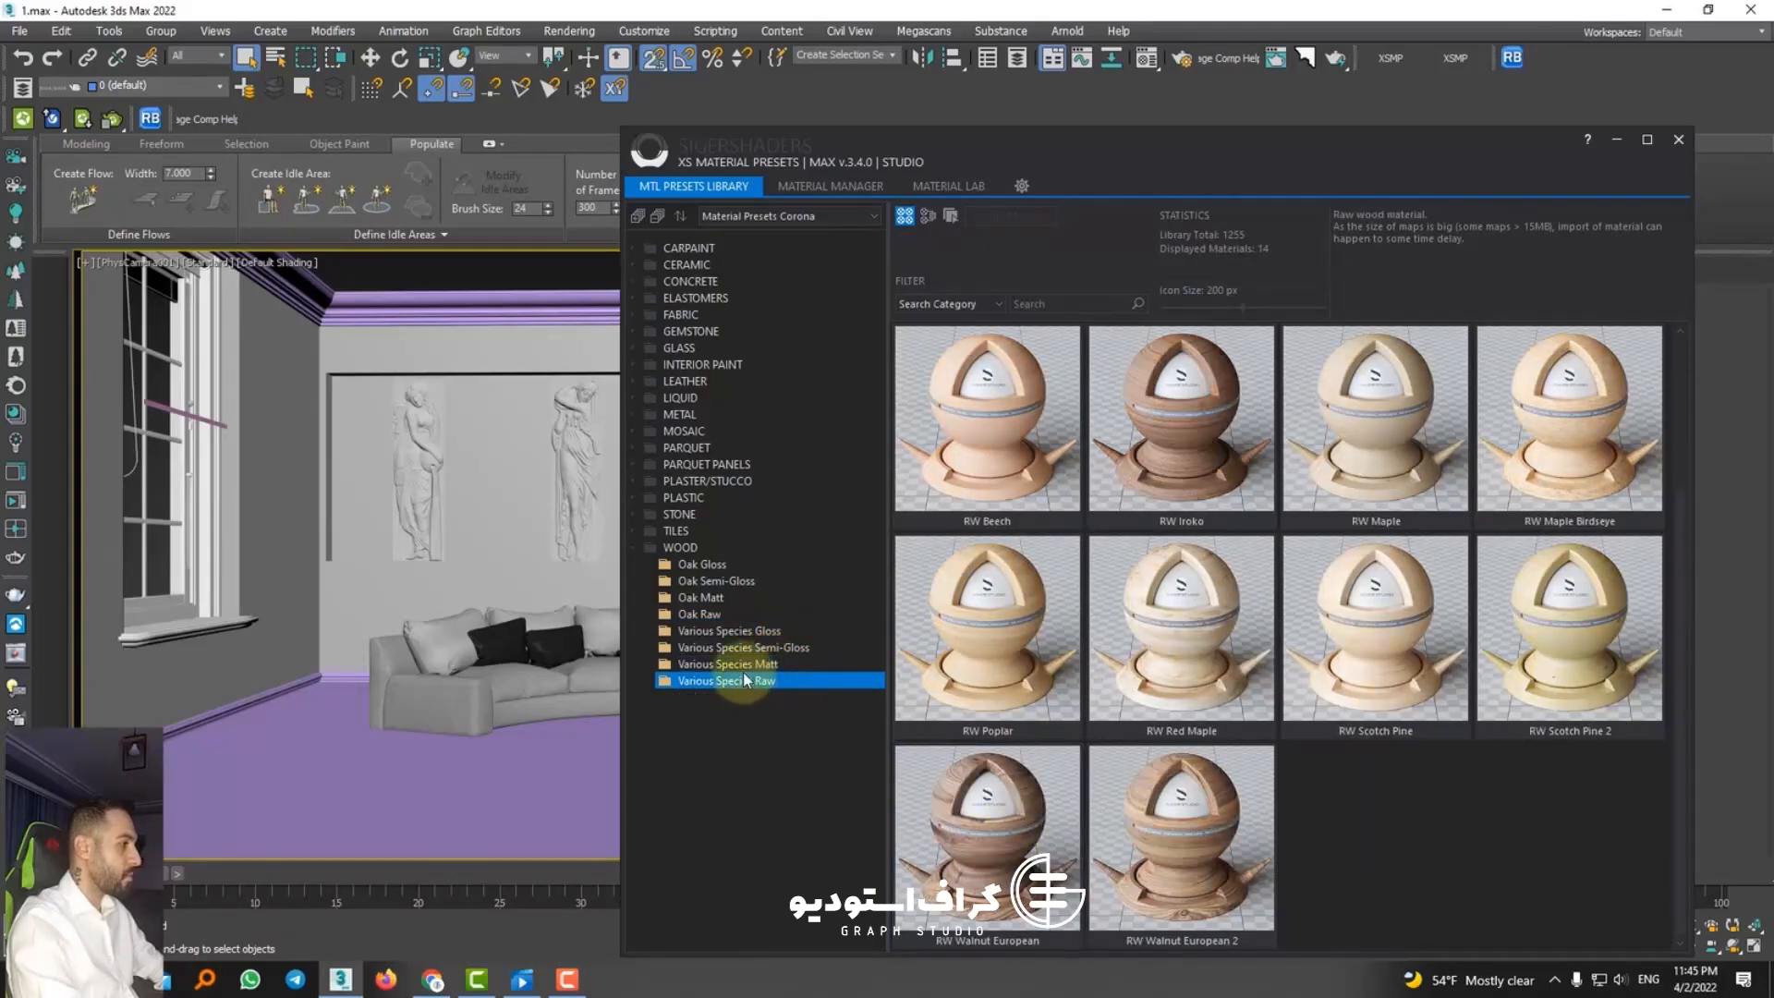
left_click(742, 633)
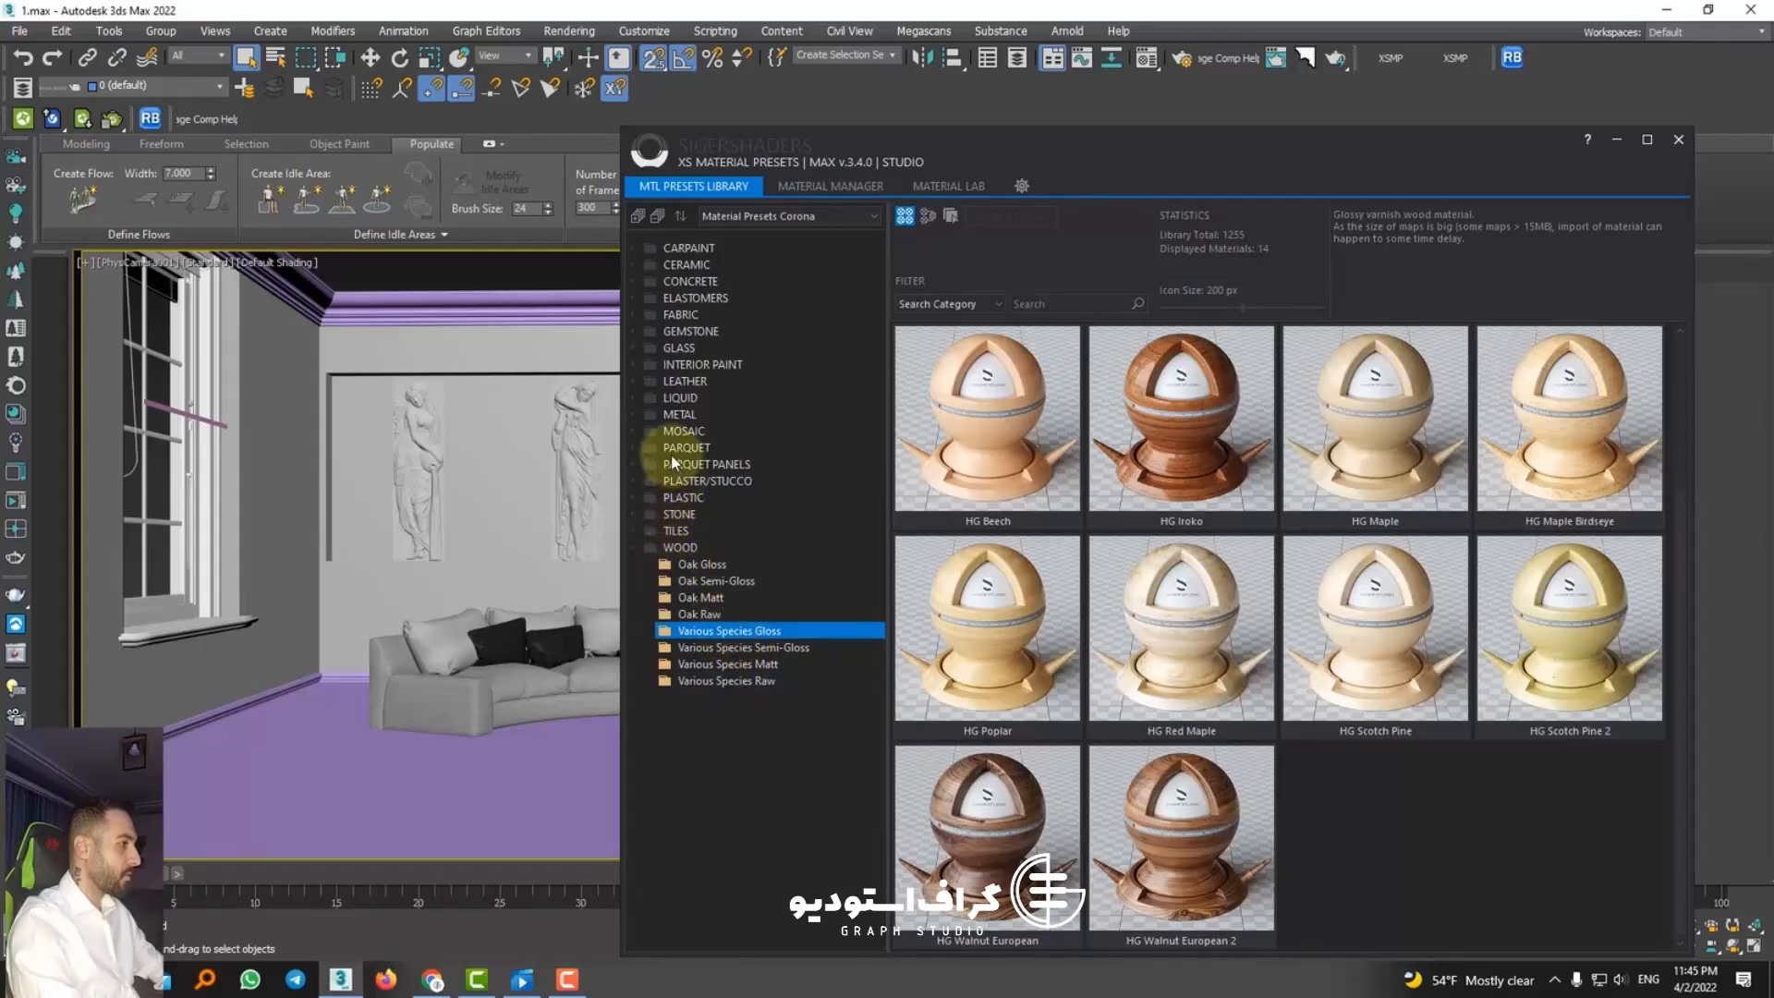
Step: Browse the PARQUET category's Herringbones, Rows Mixed and Chevron Semi-Gloss presets for a floor material
left_click(638, 448)
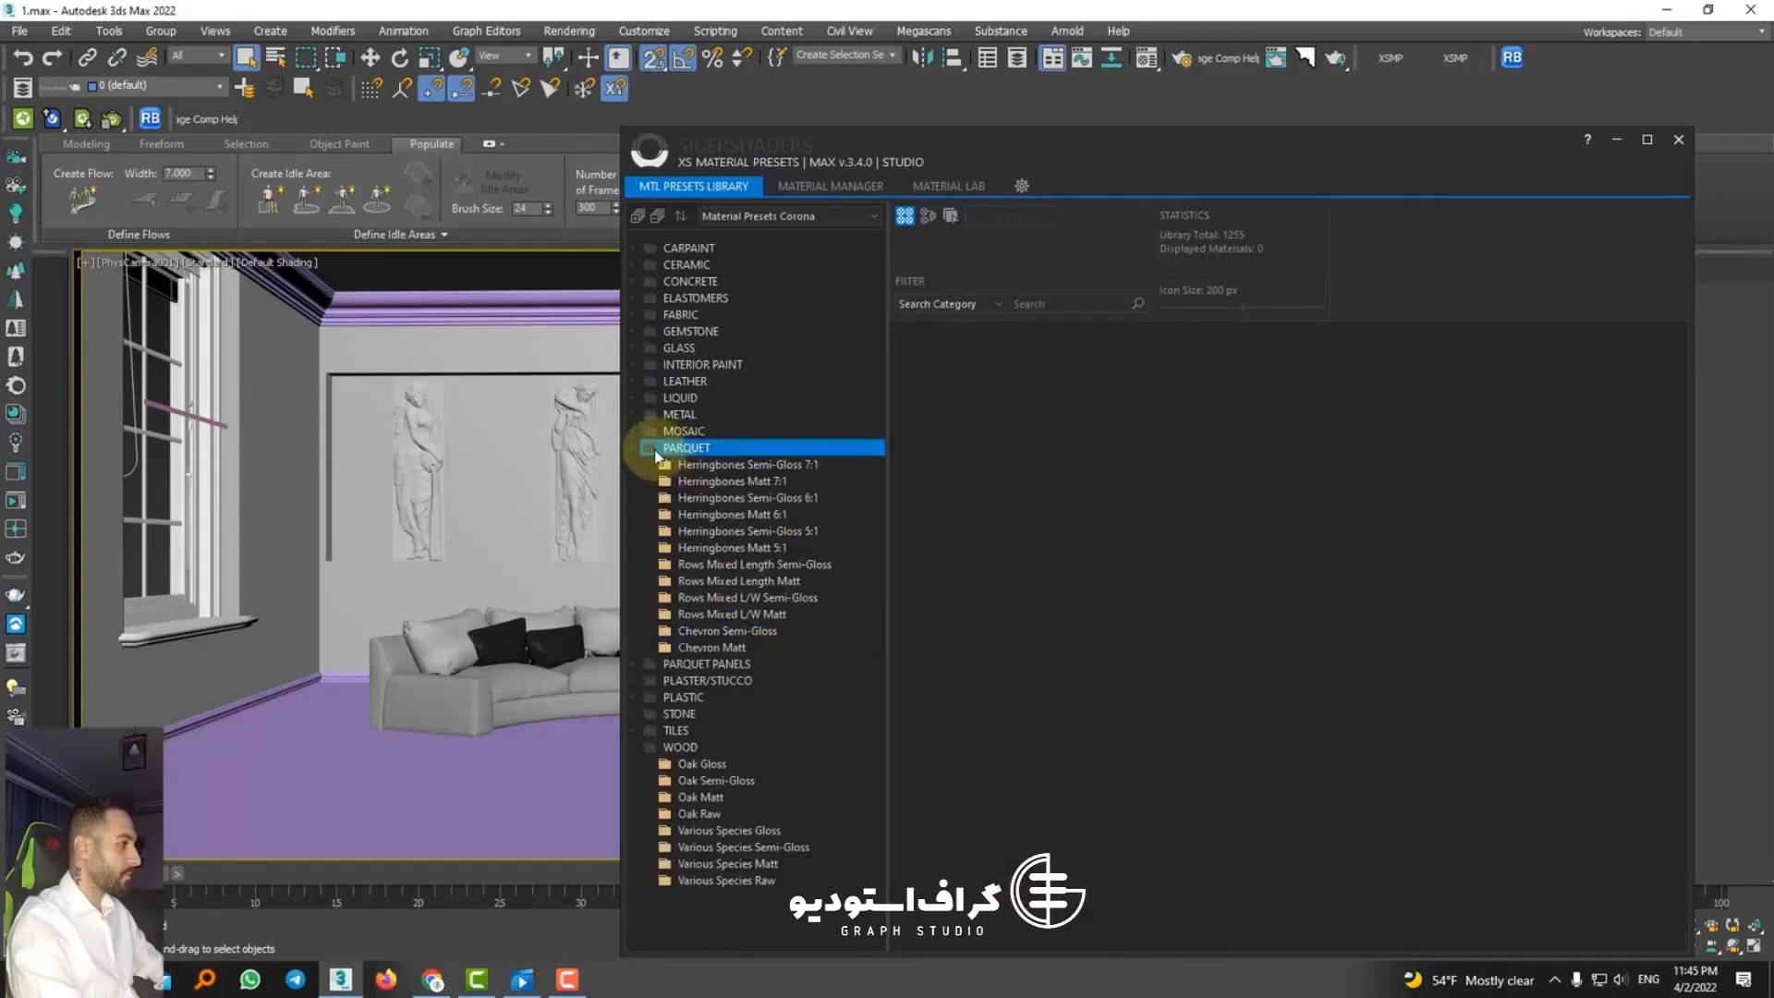
left_click(713, 464)
scroll(1158, 619, "down", 2)
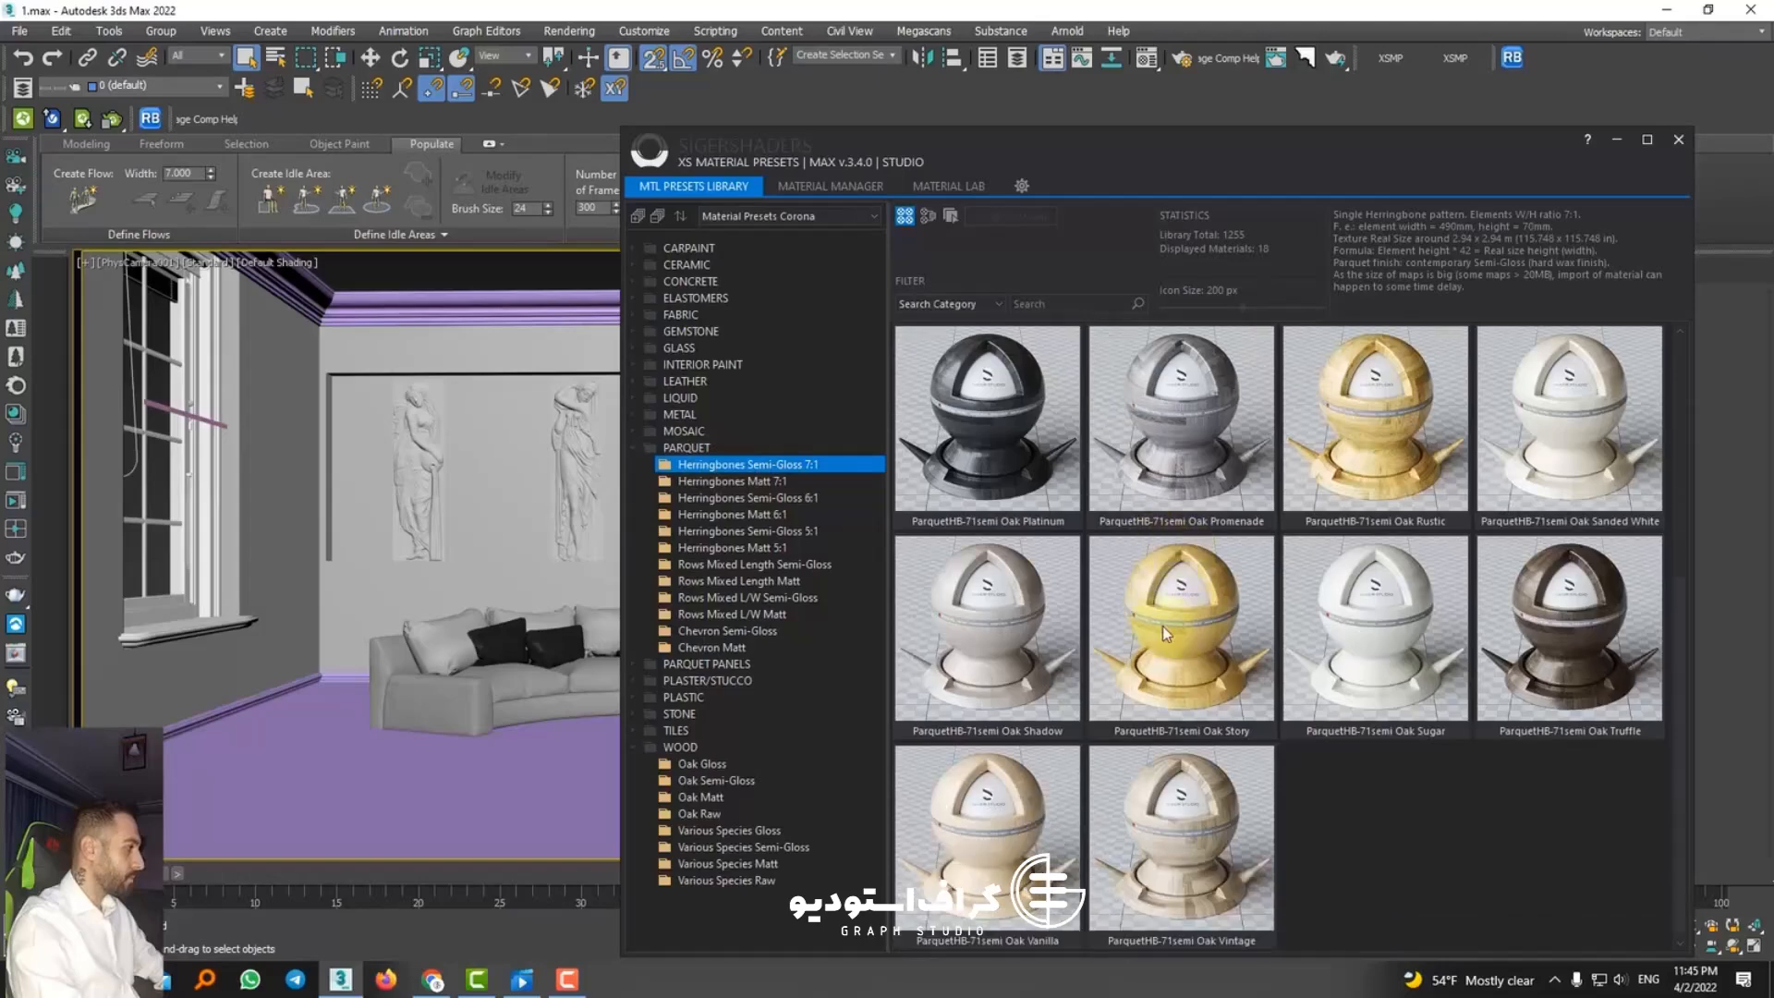
left_click(734, 481)
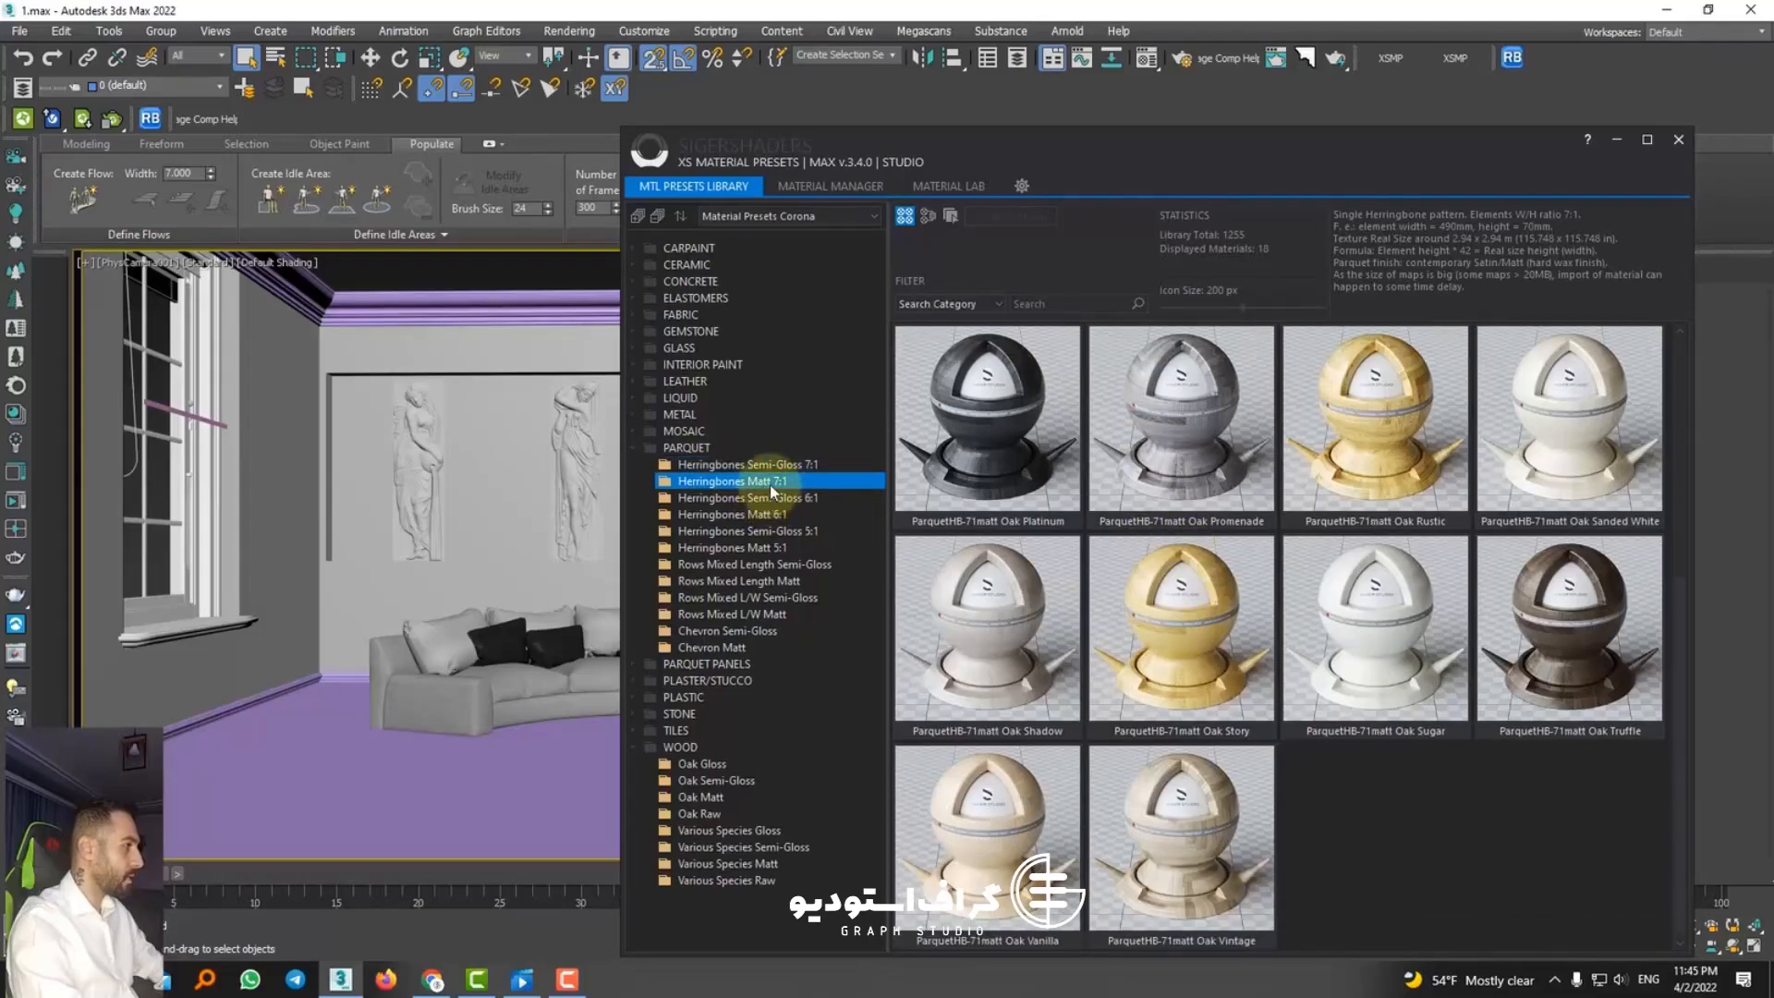
left_click(1528, 624)
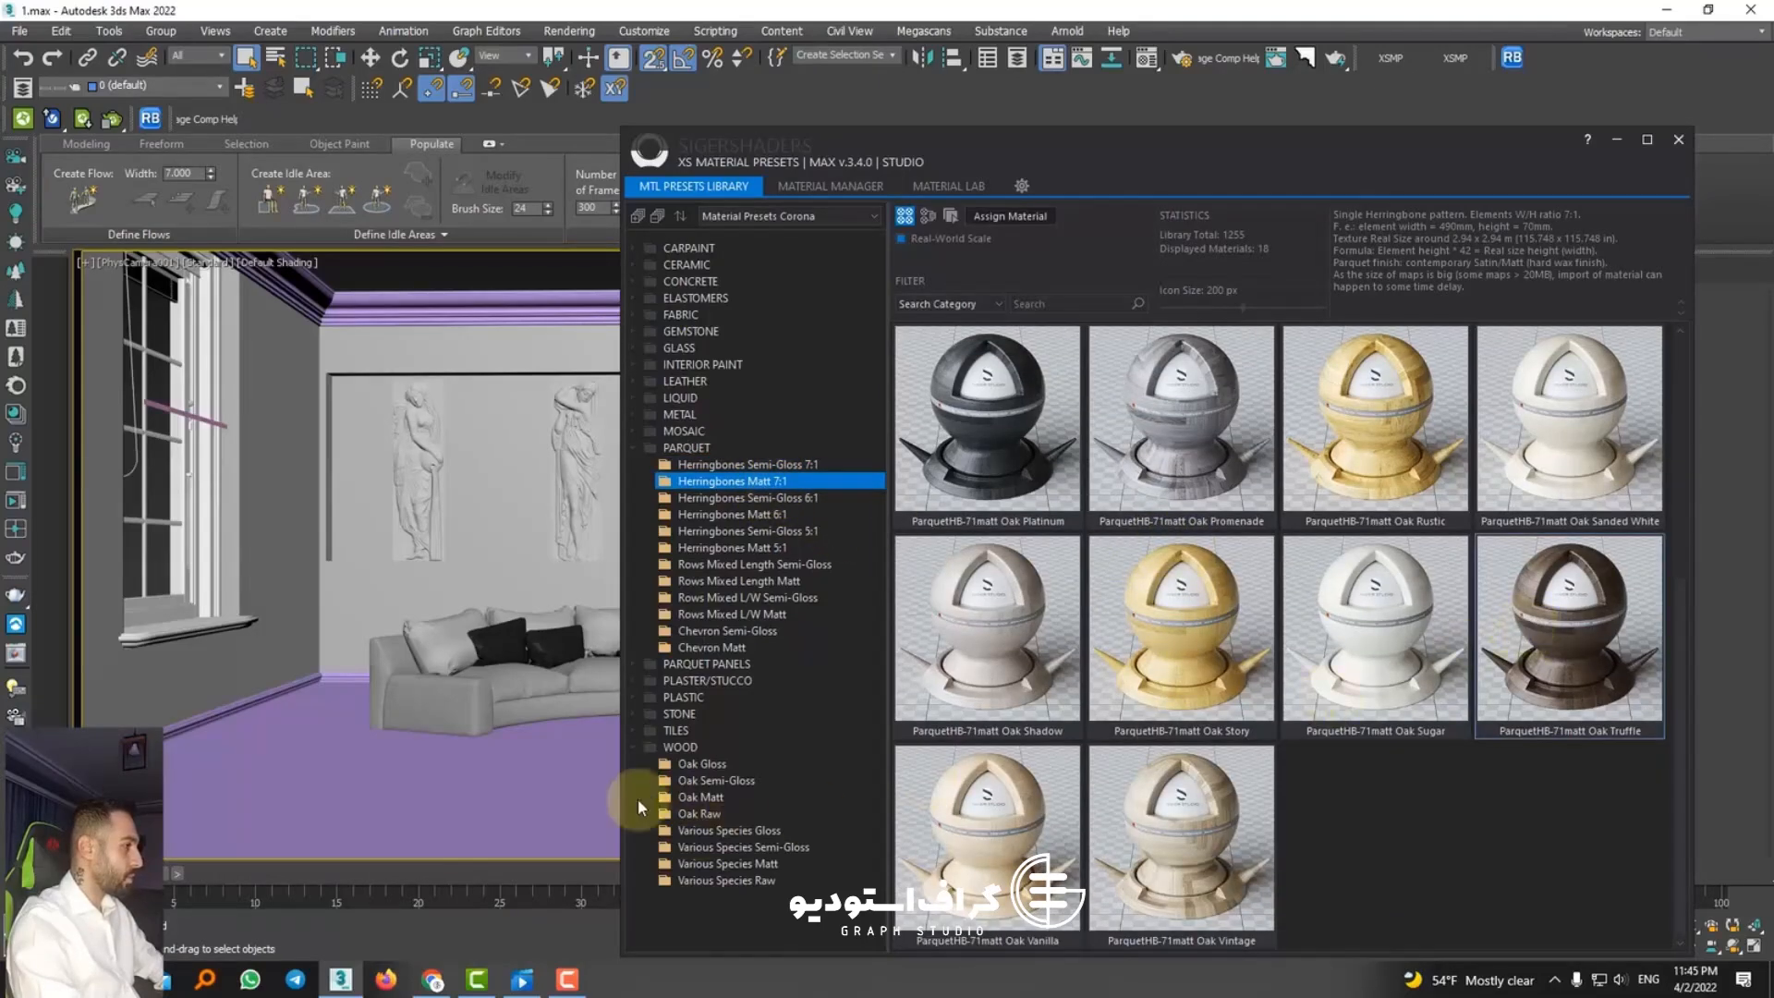
left_click(760, 498)
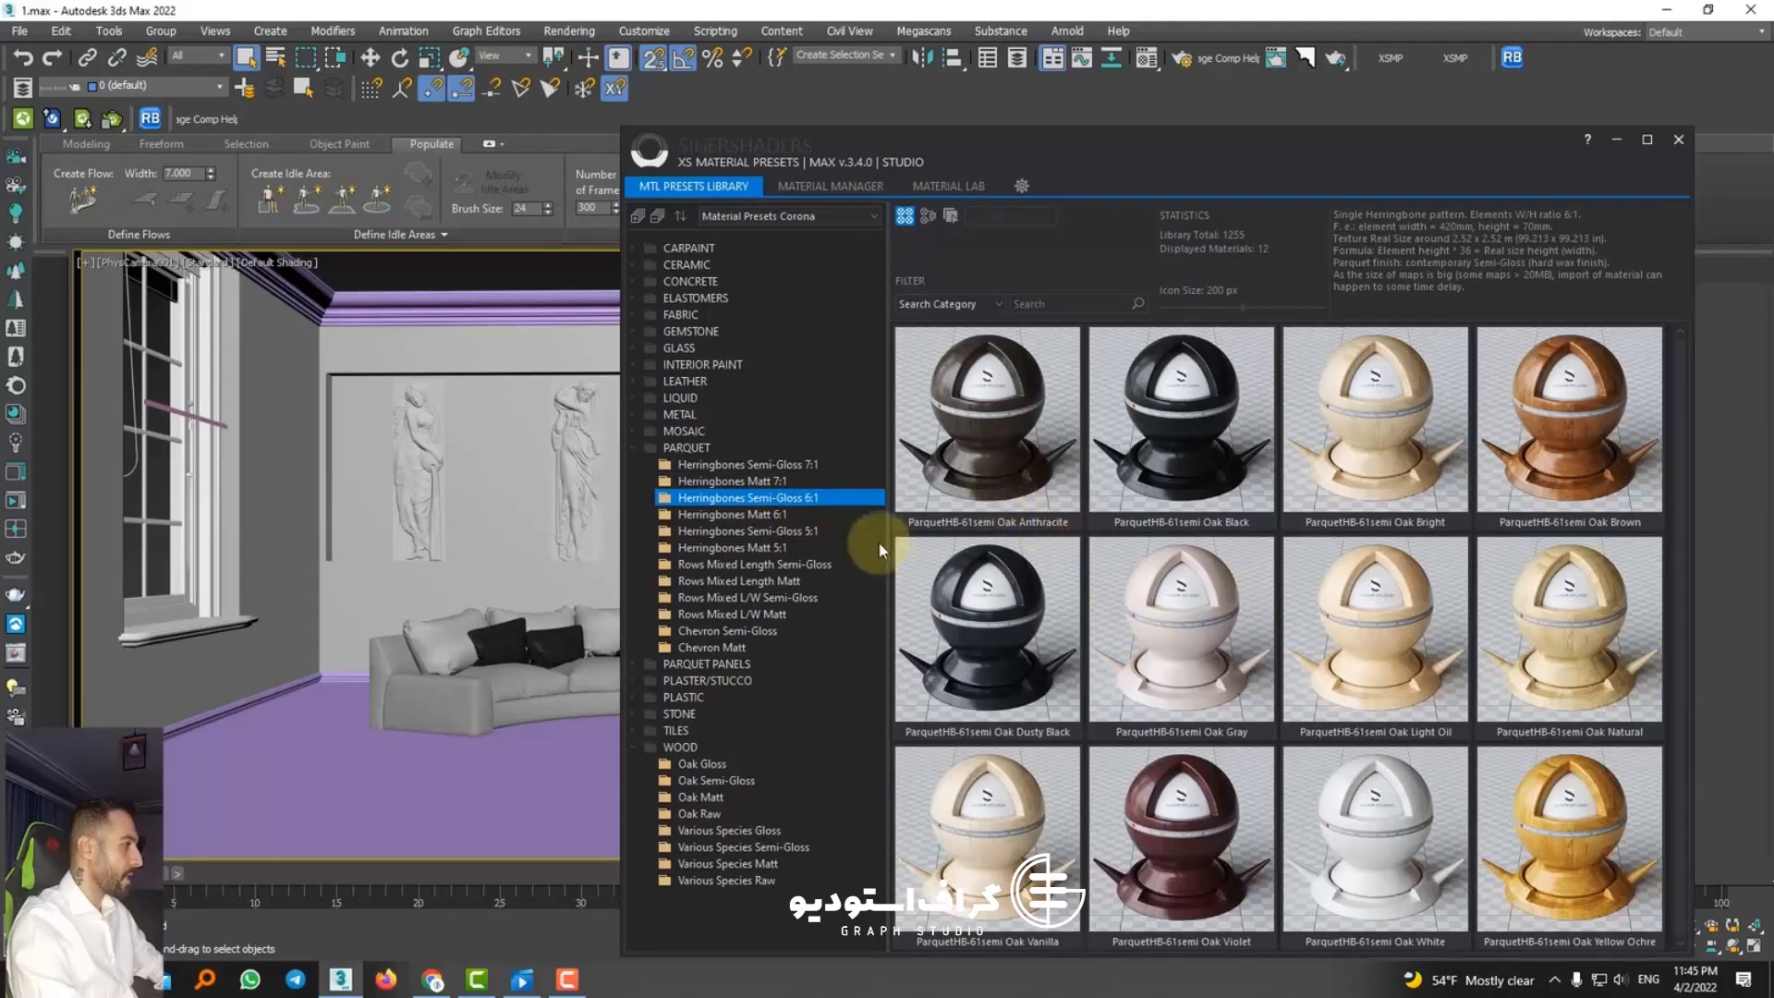
left_click(742, 514)
left_click(754, 547)
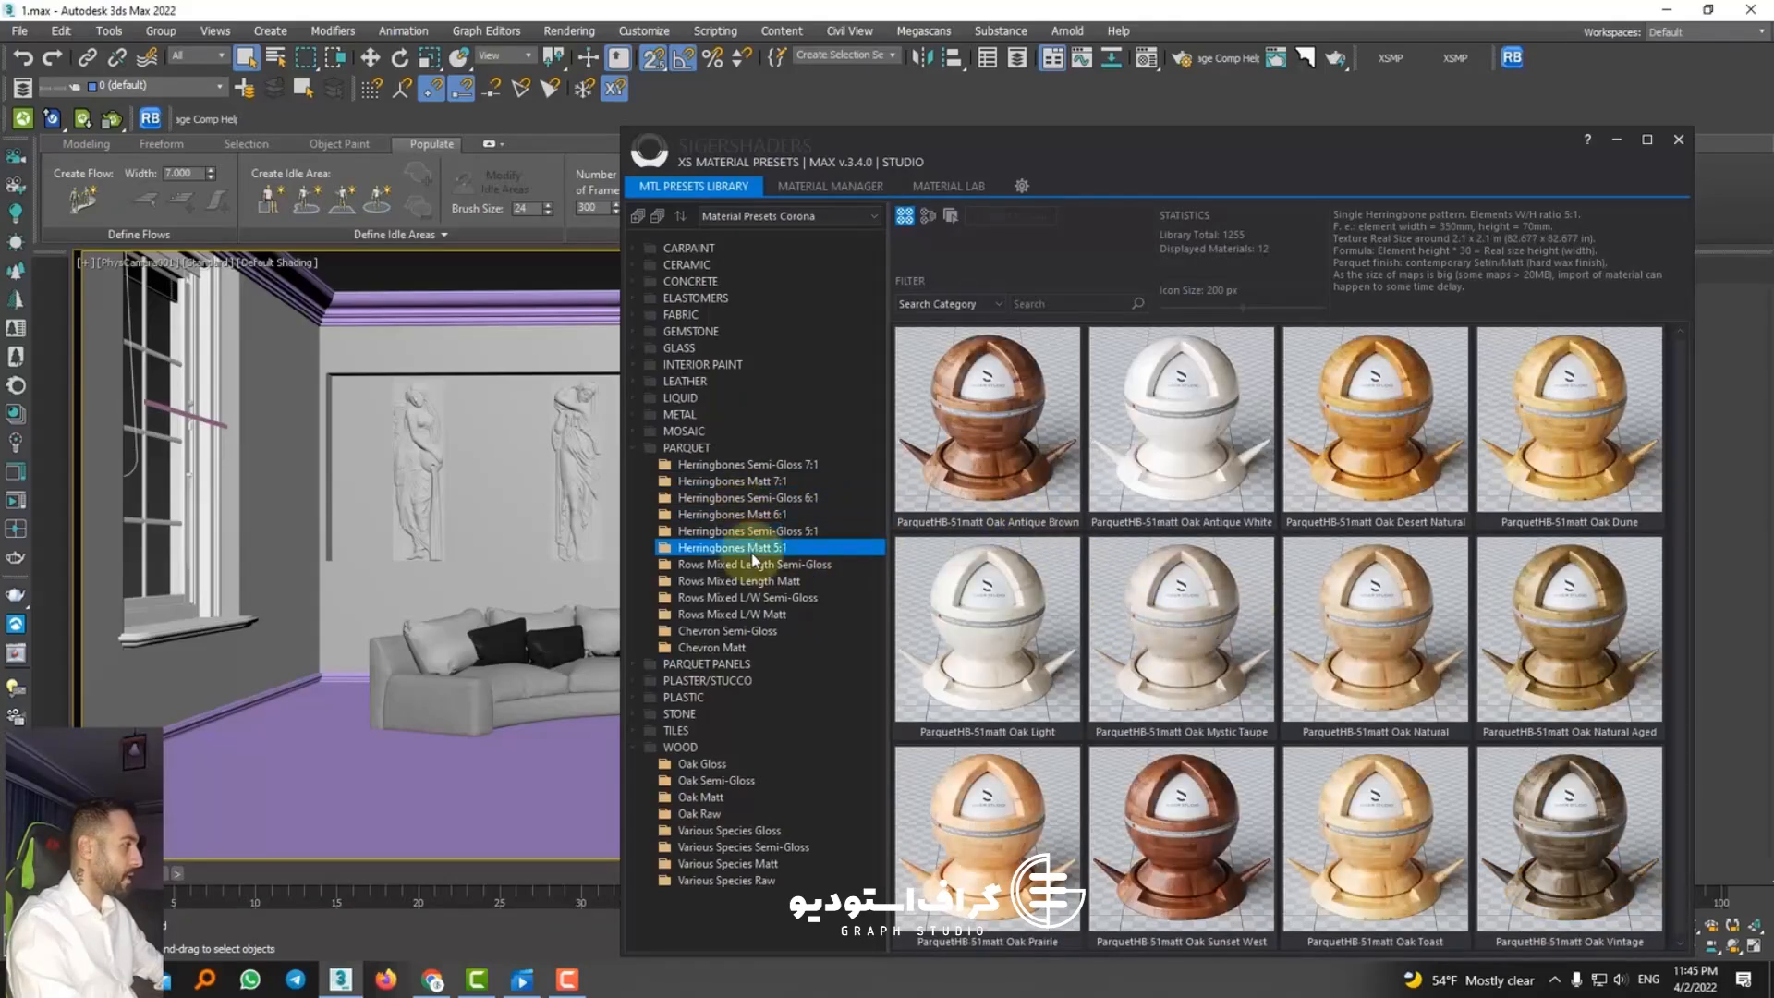
left_click(753, 569)
left_click(752, 593)
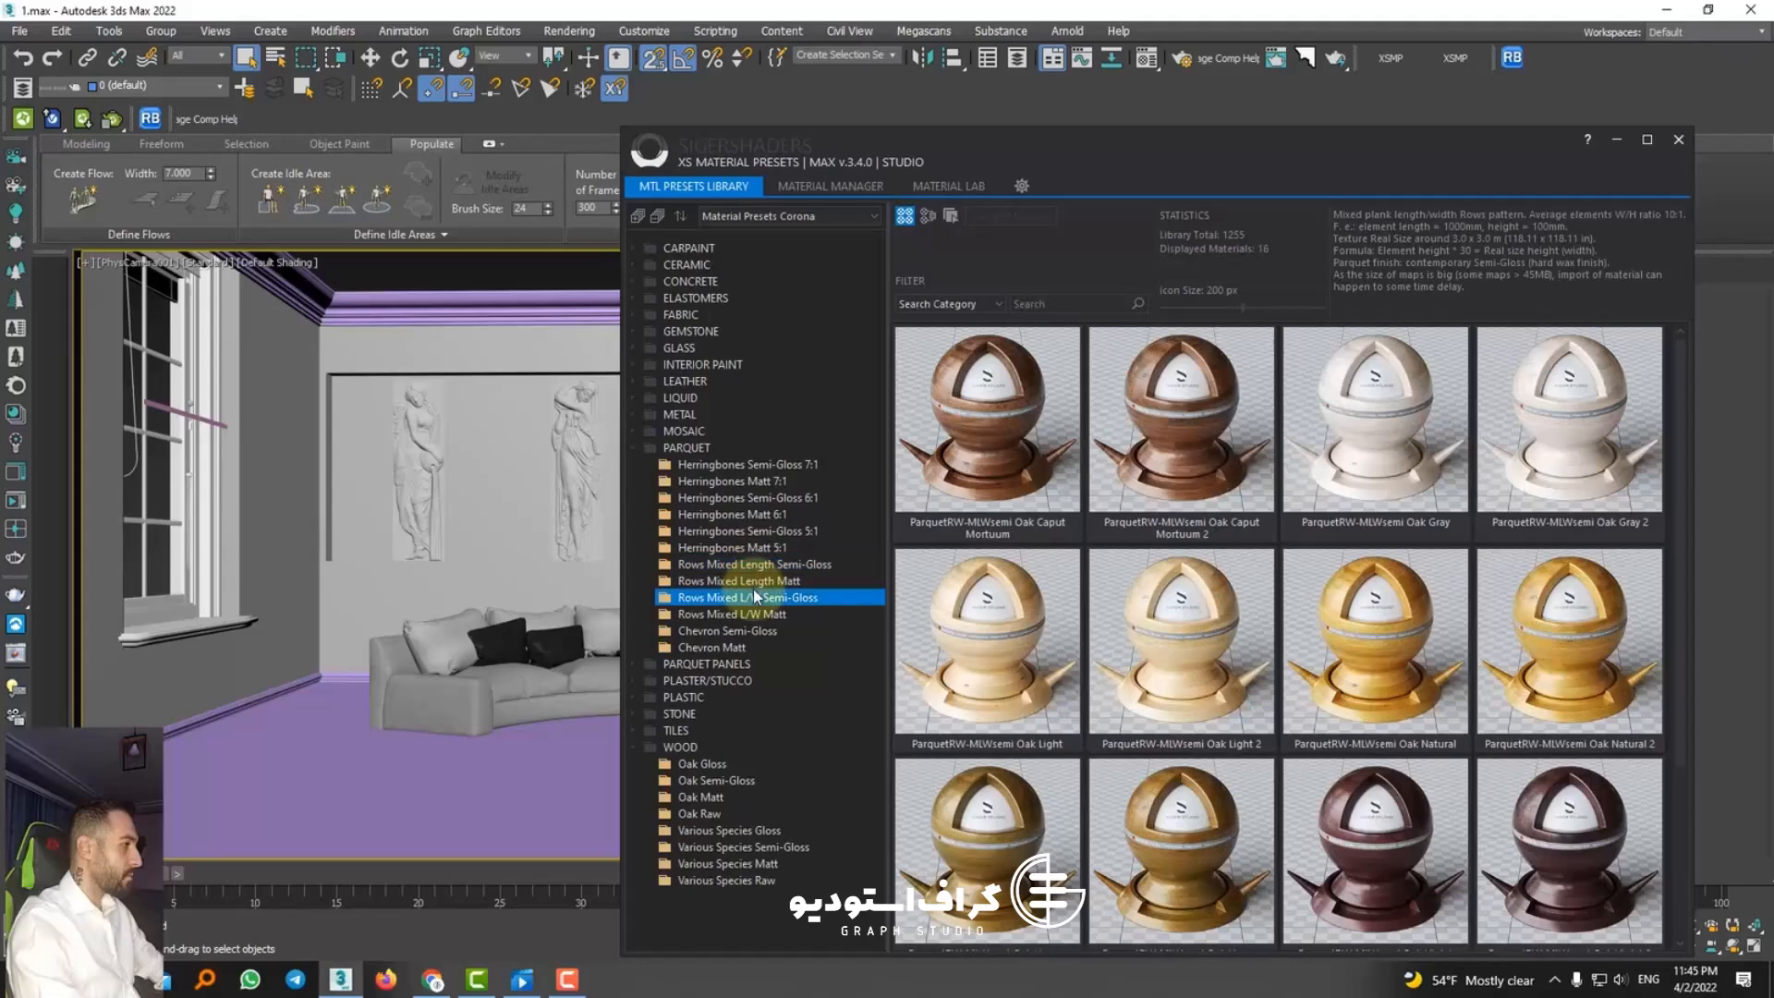
scroll(1376, 616, "down", 2)
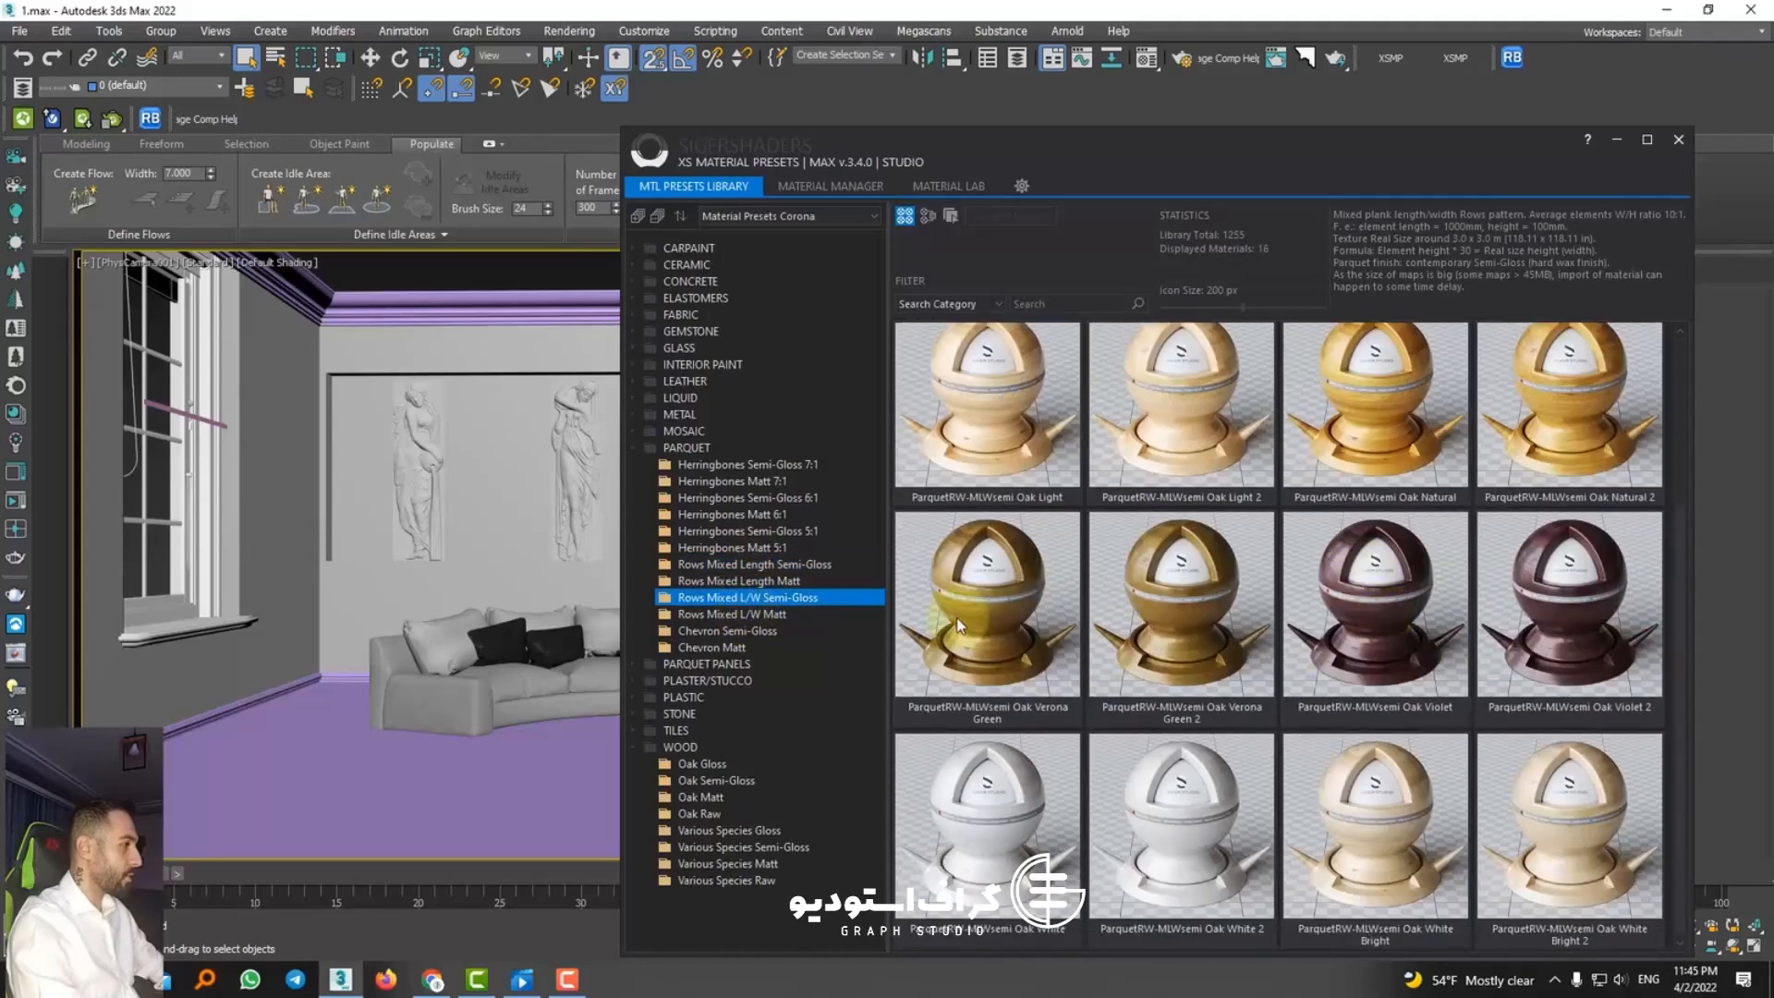
left_click(750, 630)
scroll(1201, 637, "down", 1)
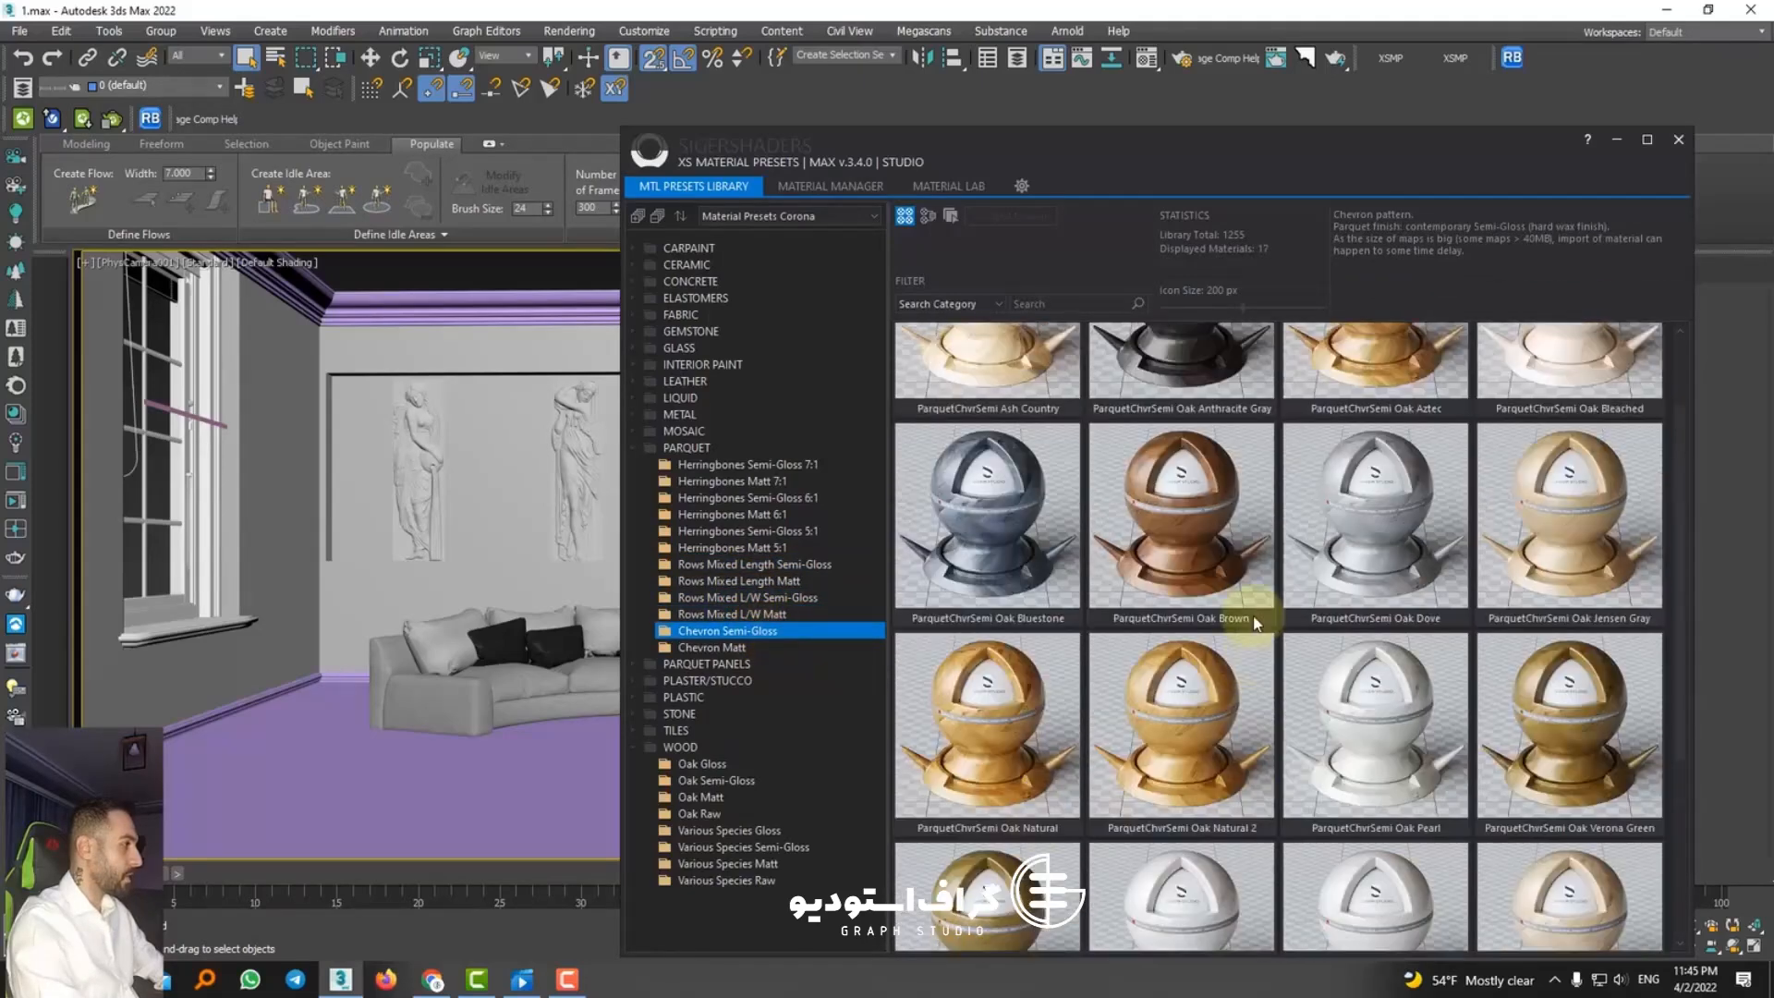
Step: Assign the ParquetChvrSemi Oak Anthracite Gray preset to the room's floor and close the material library
scroll(1254, 619, "up", 1)
left_click(1179, 466)
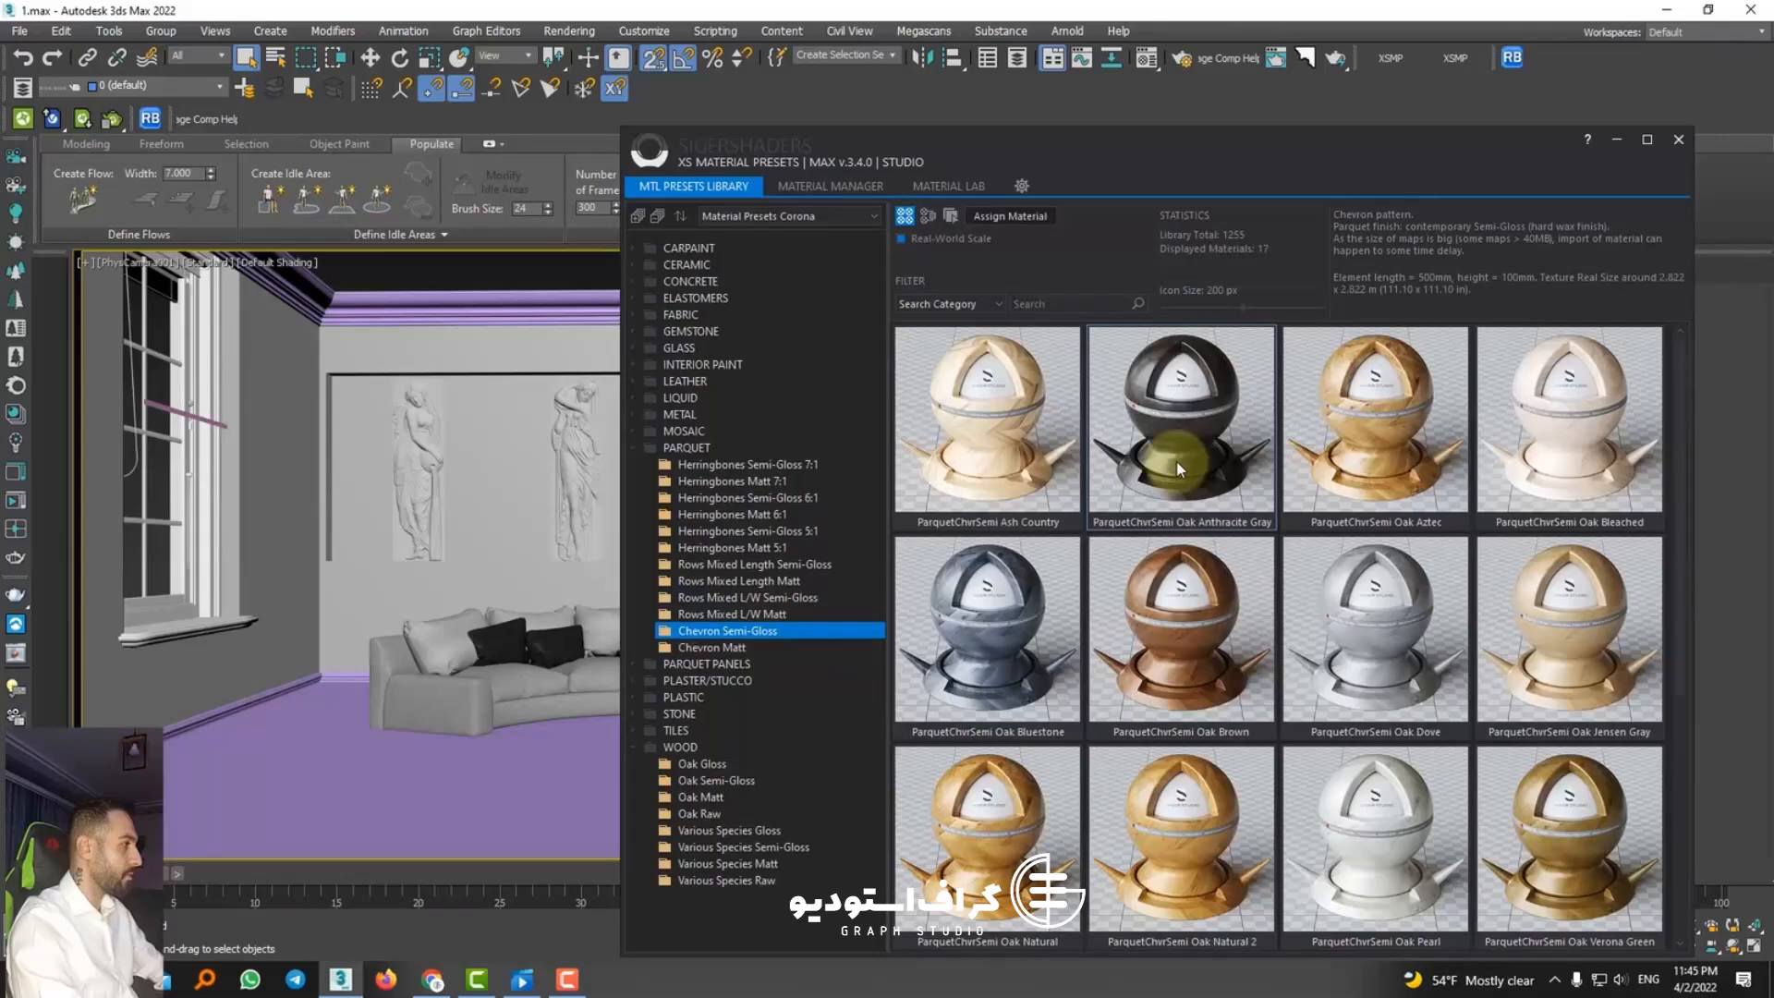
left_click(396, 794)
right_click(1183, 427)
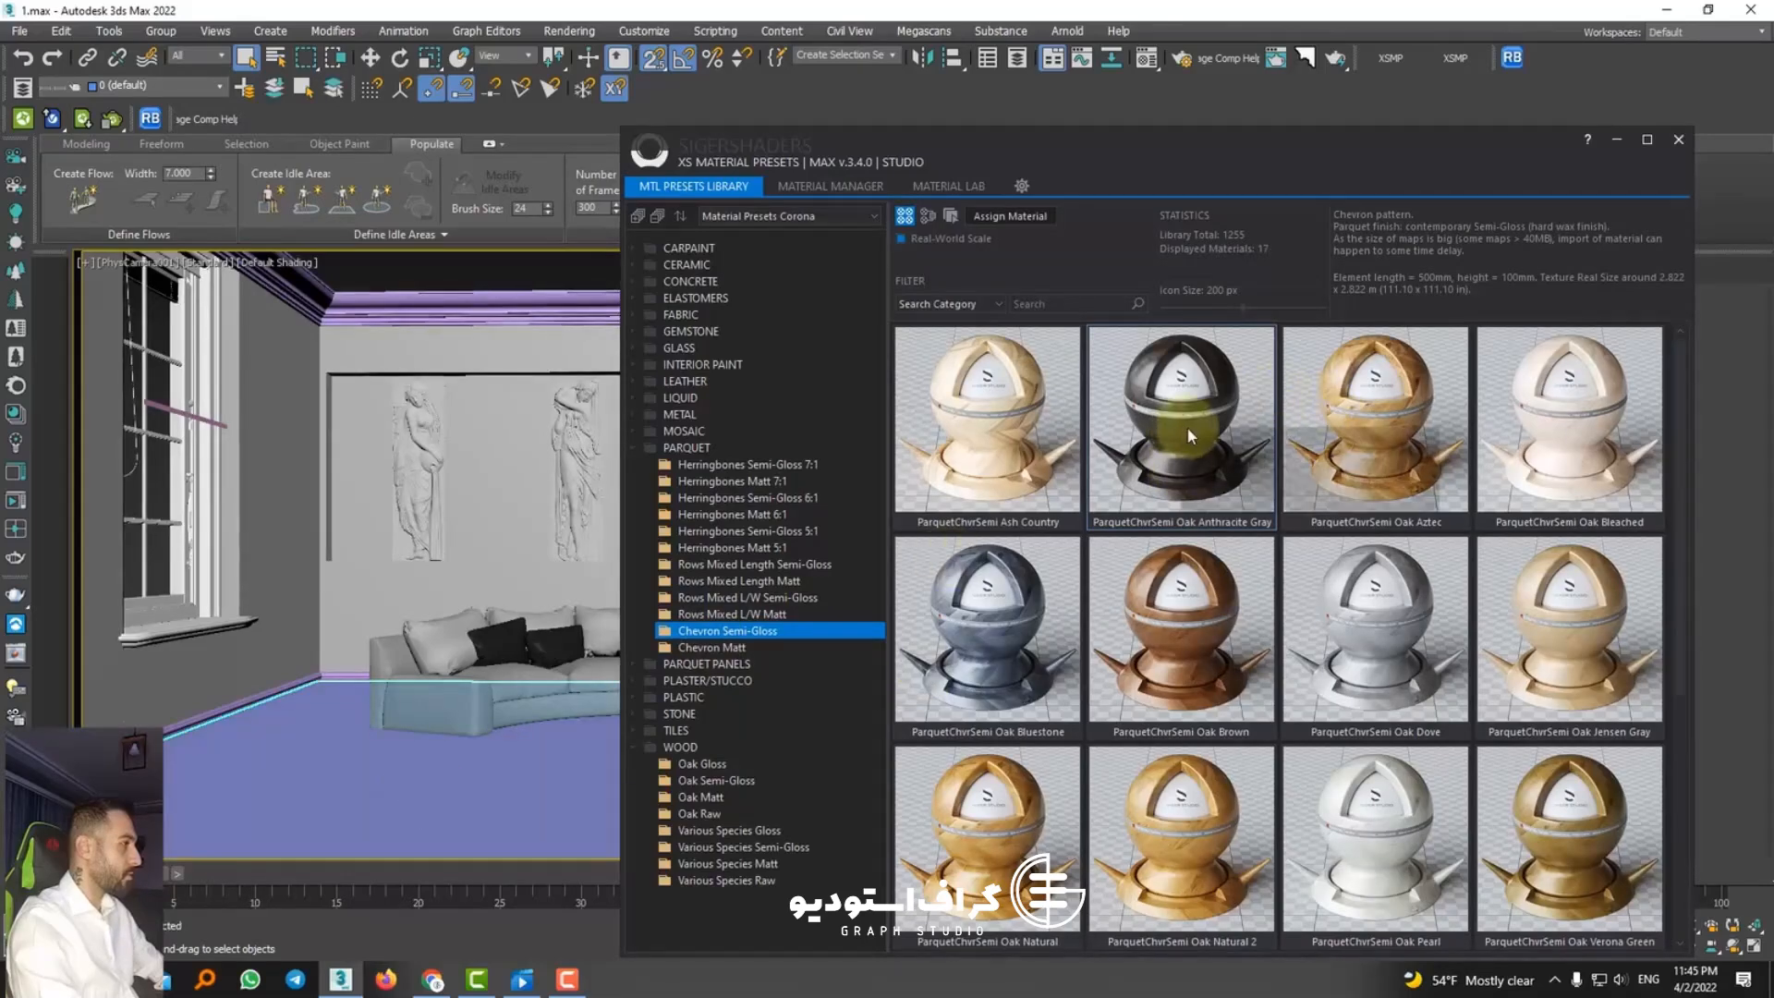
left_click(1255, 464)
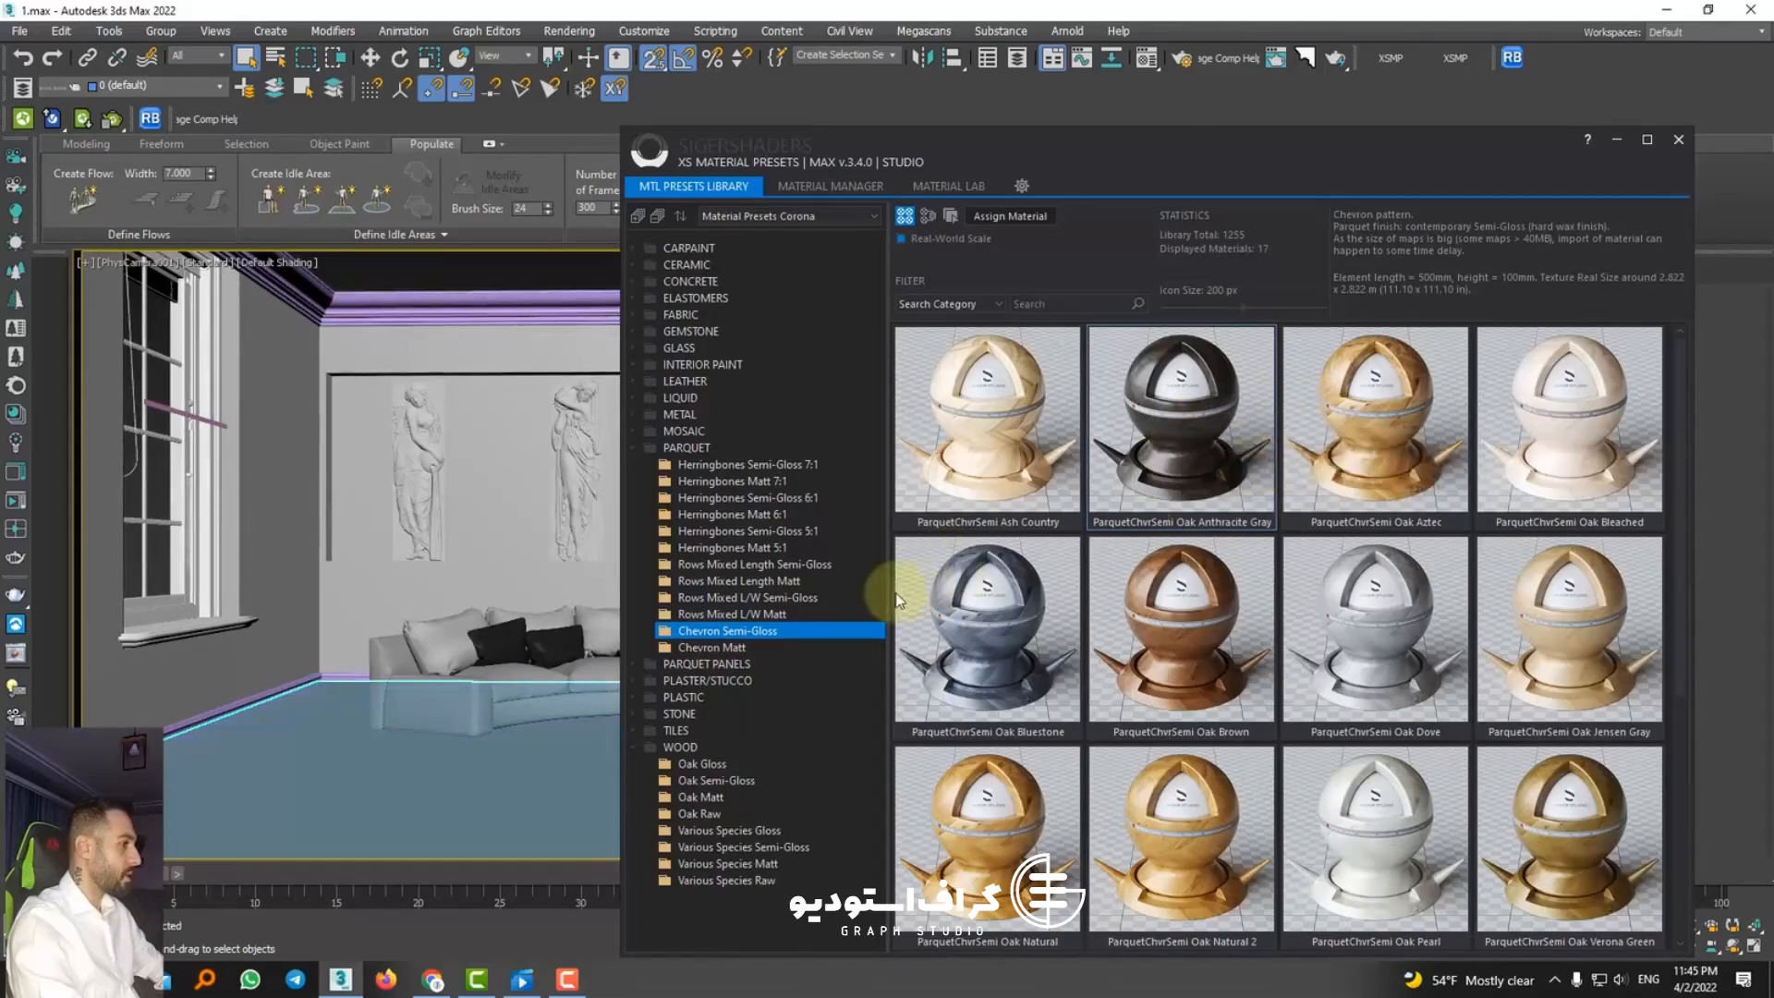
left_click(1679, 139)
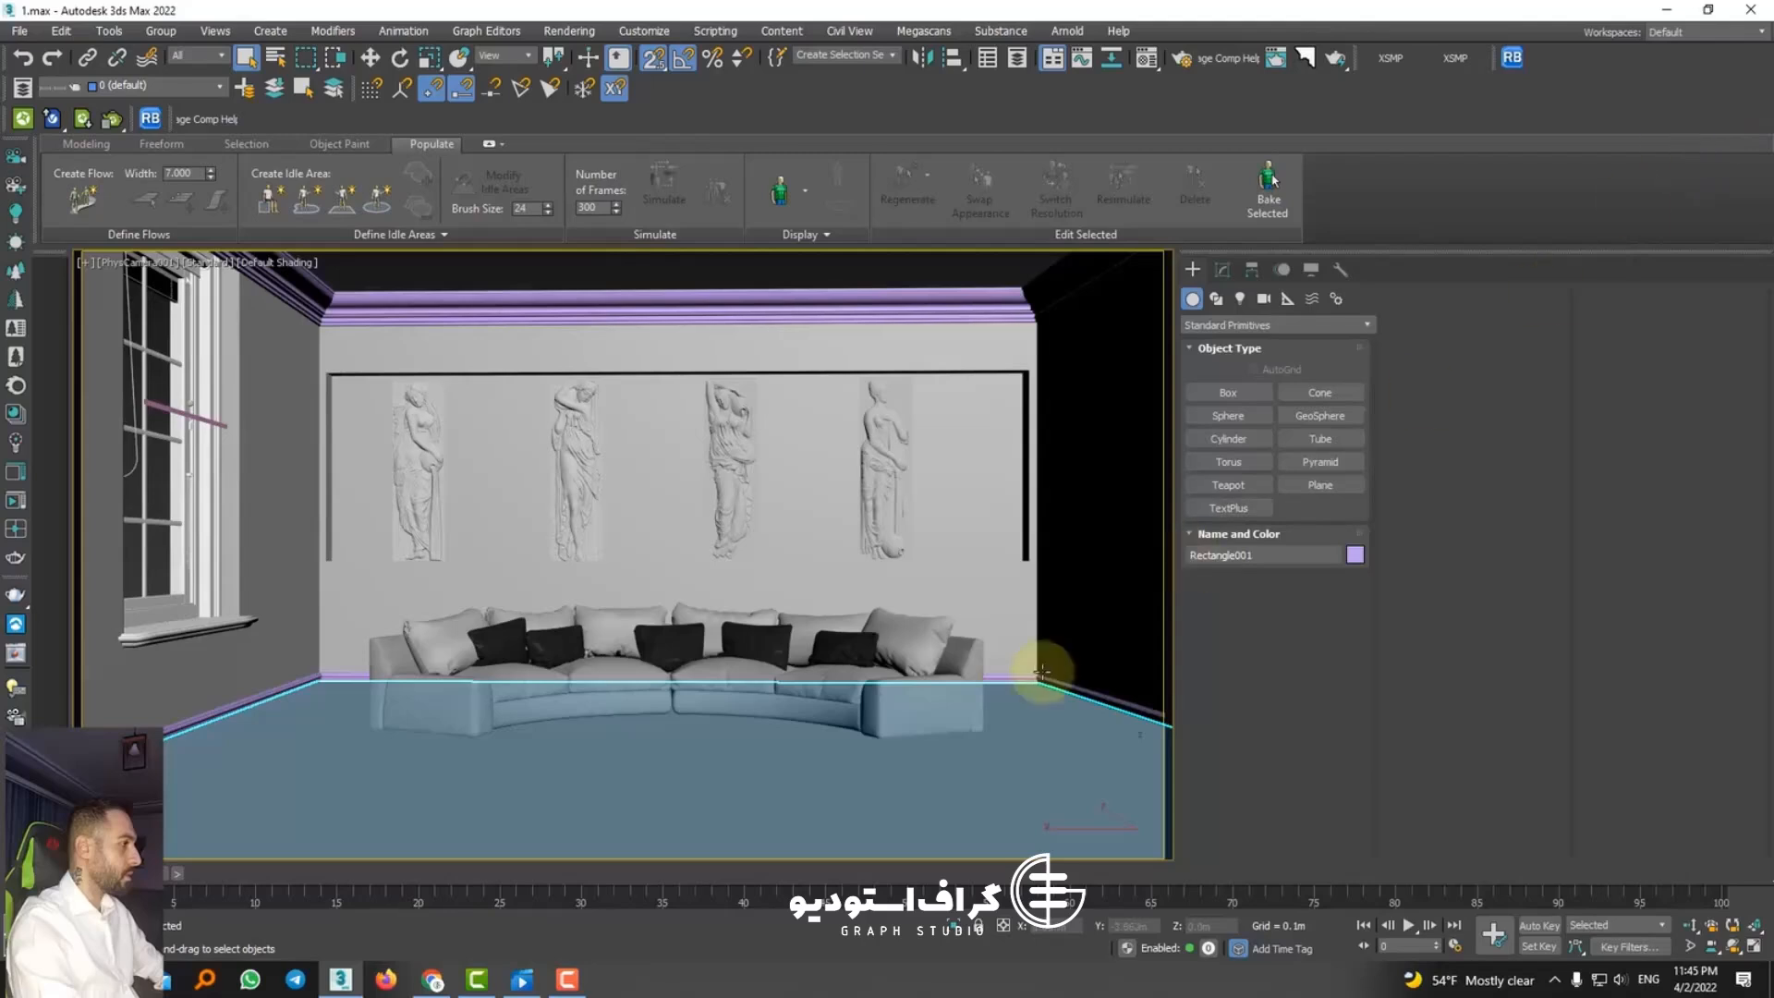
Step: Add a UVW Map modifier to the floor and reduce its mapping size to about 5.814 m long and 9.099 m wide
left_click(1222, 269)
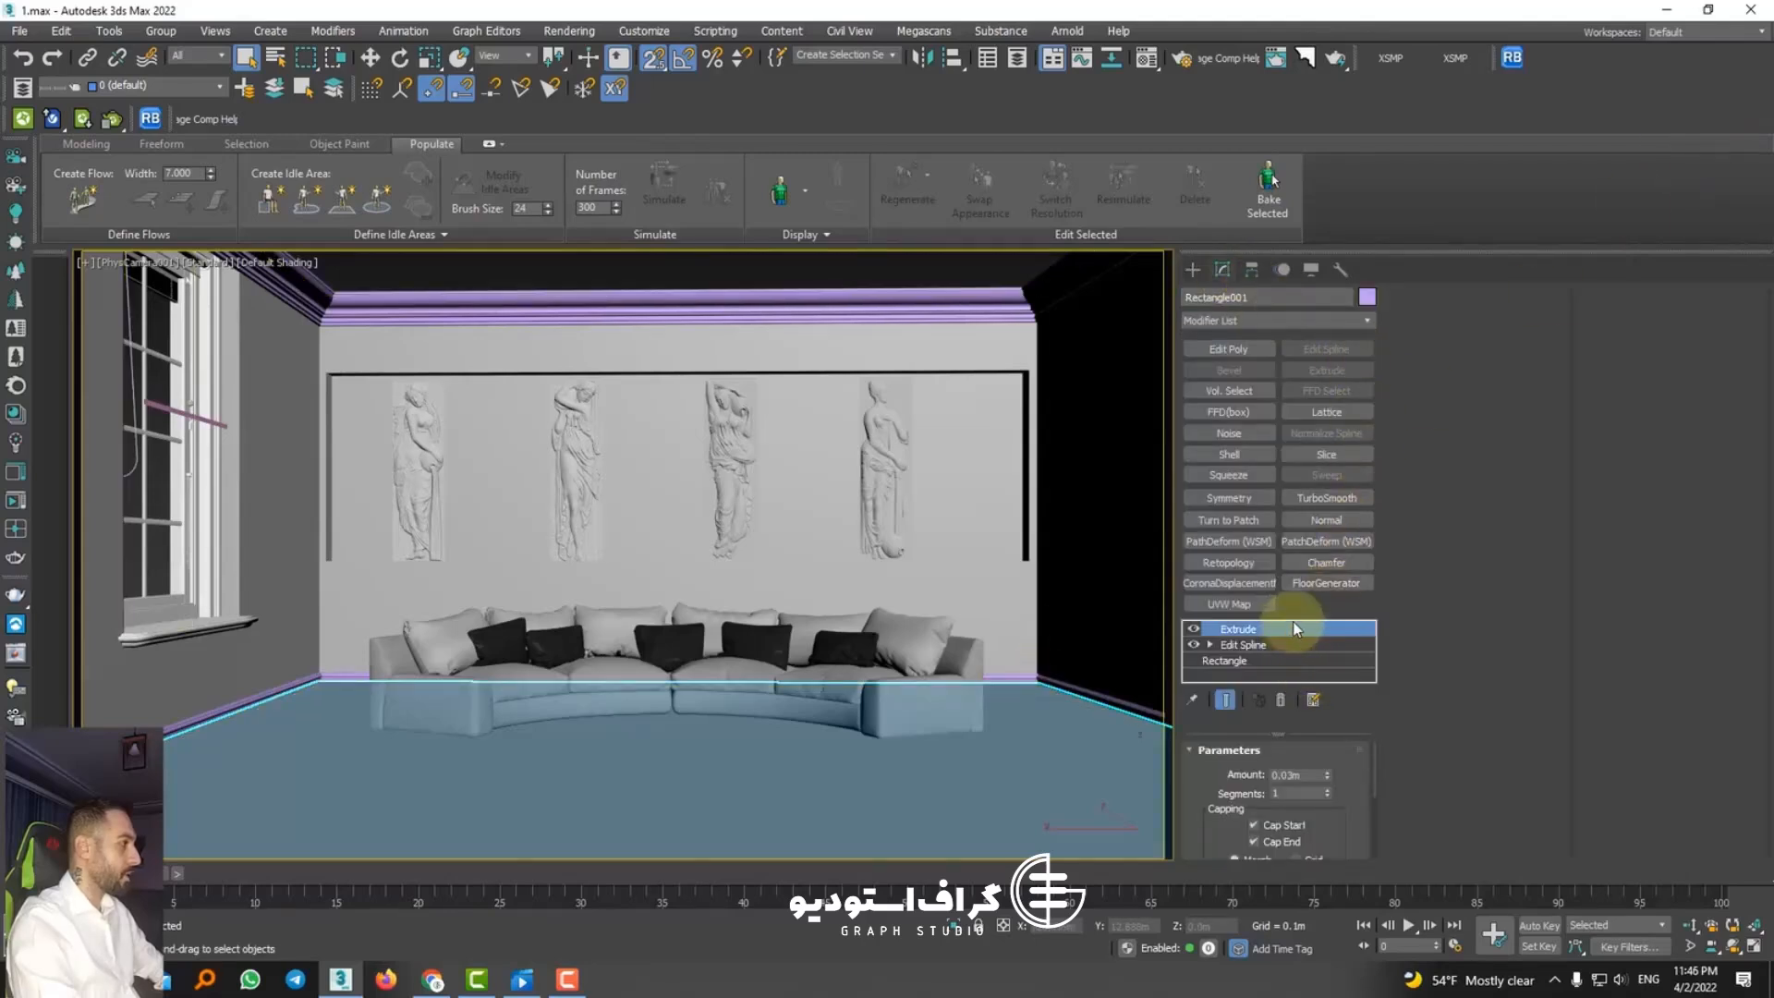
left_click(1231, 605)
left_click_drag(1346, 831, 1359, 681)
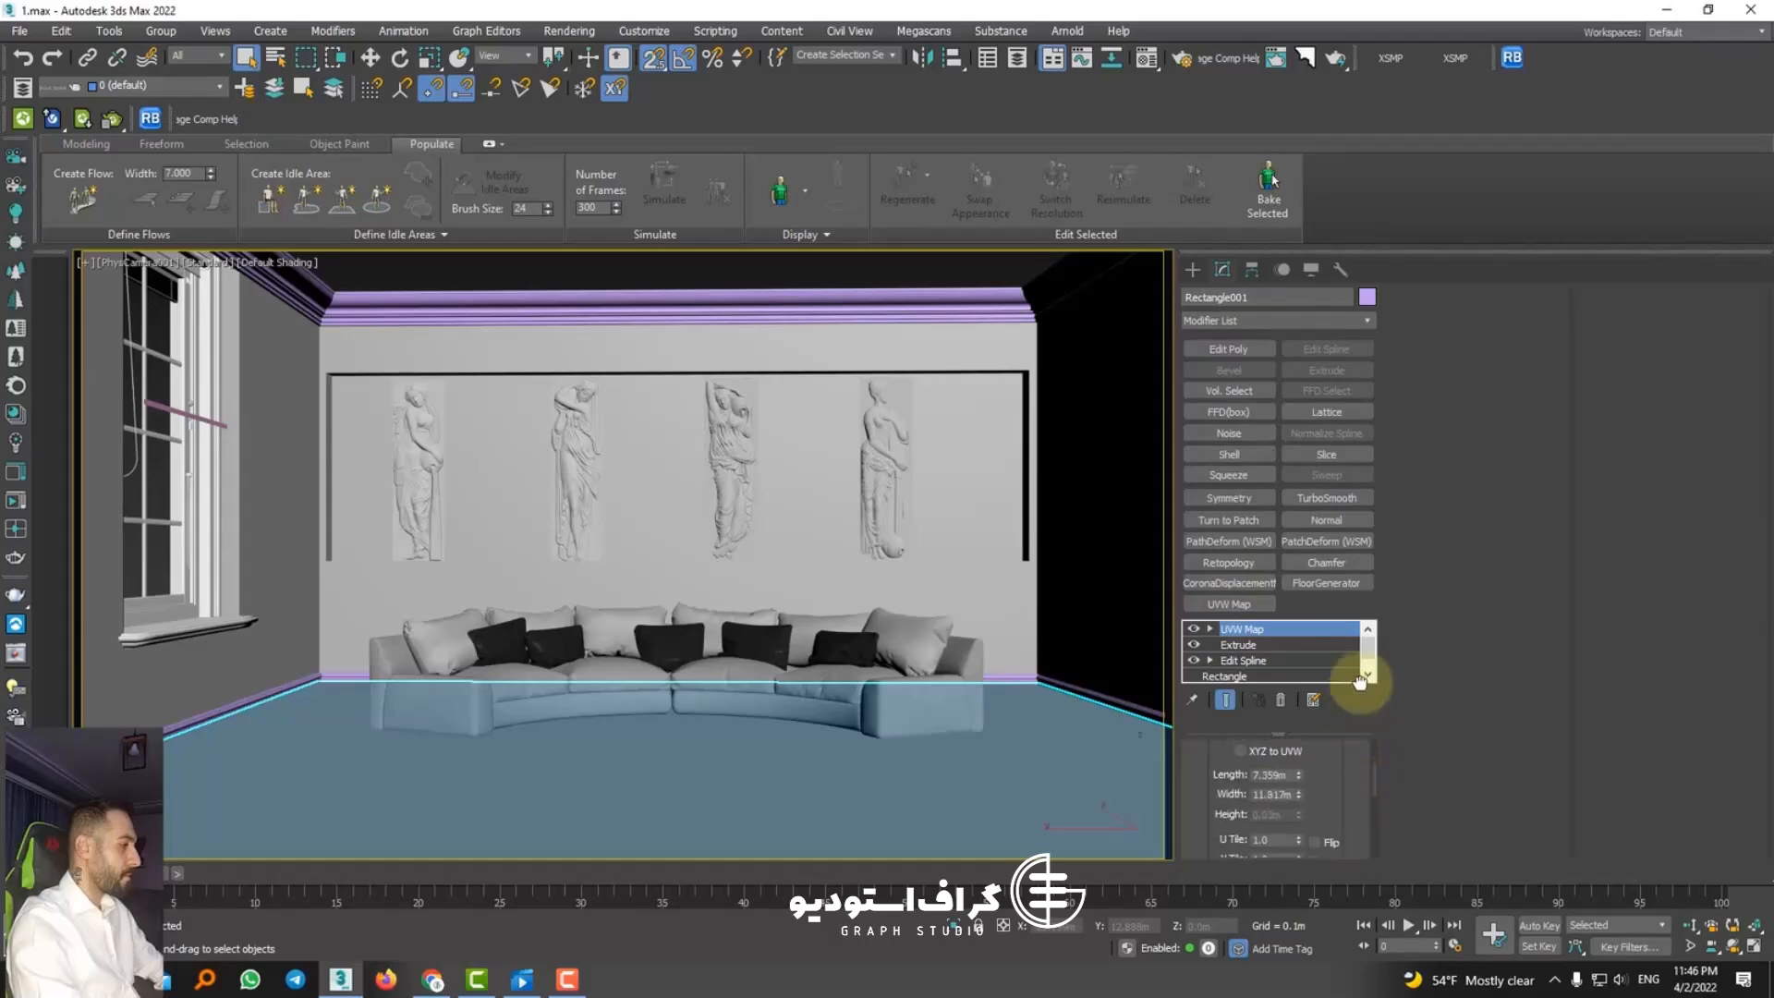
mouse_move(1300, 794)
left_mouse_down()
mouse_move(1302, 813)
mouse_move(1299, 786)
left_mouse_up()
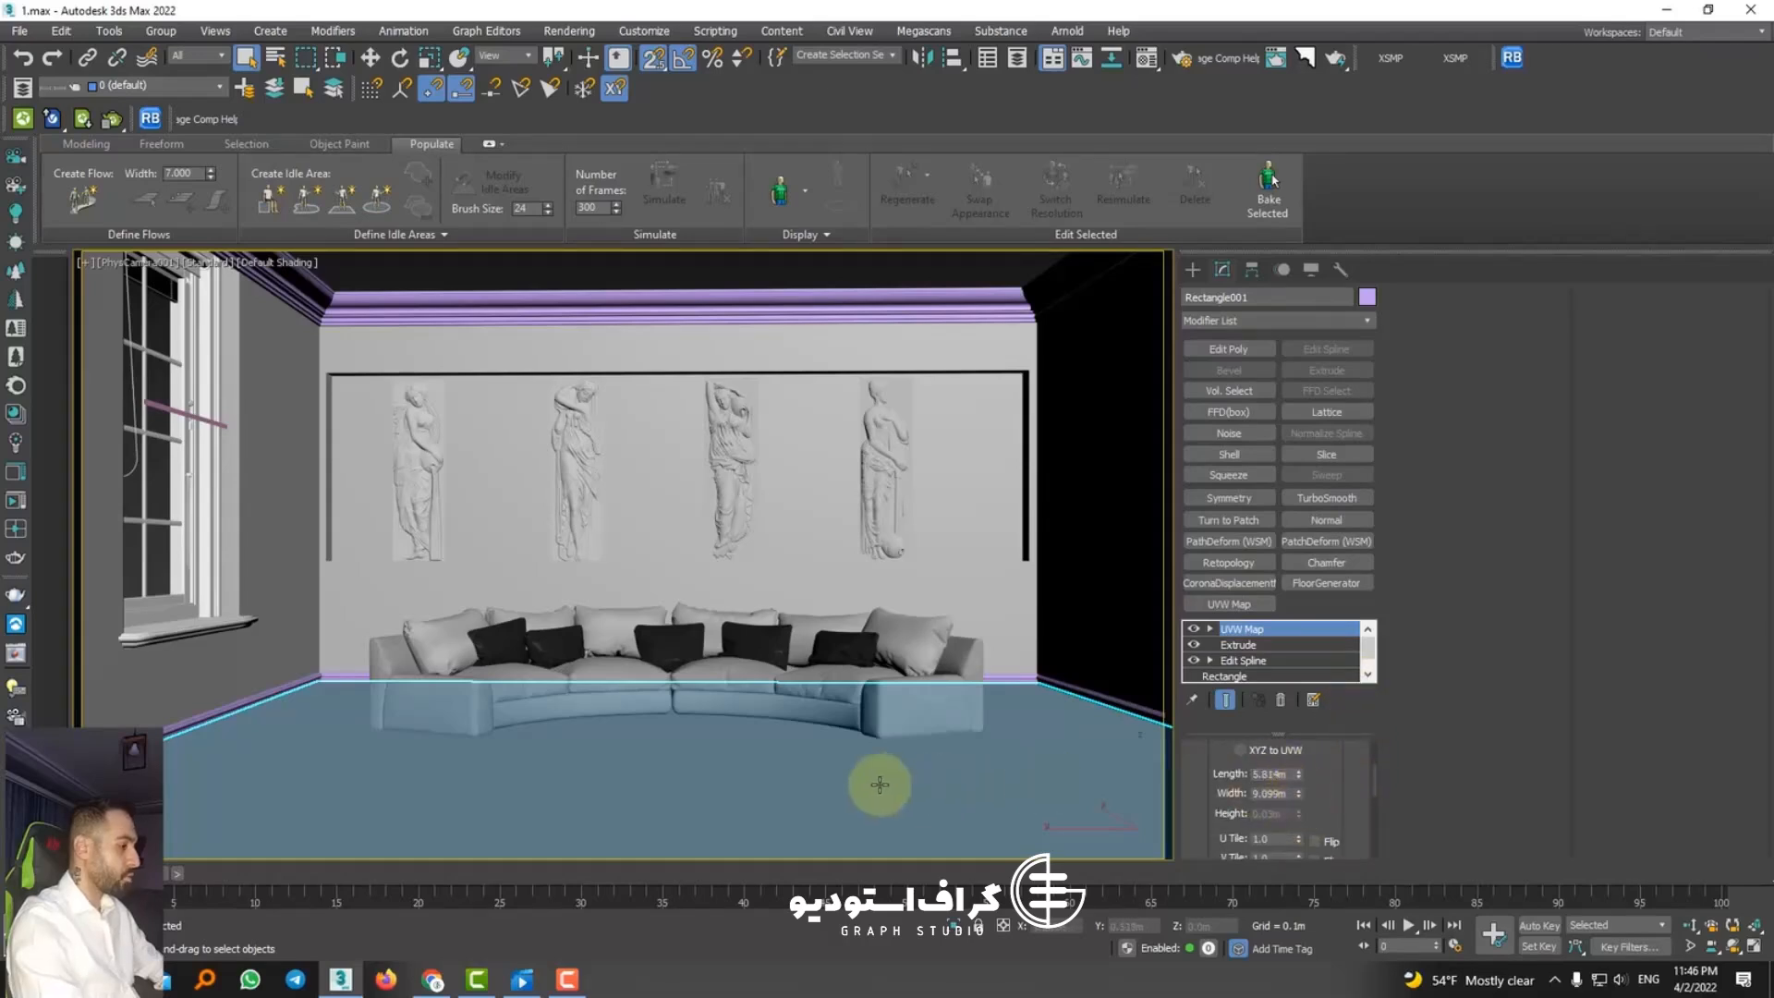
Step: Pick the floor's material into the first Material Editor slot, dismiss the render messages and check the active renderer in Render Setup
key("m")
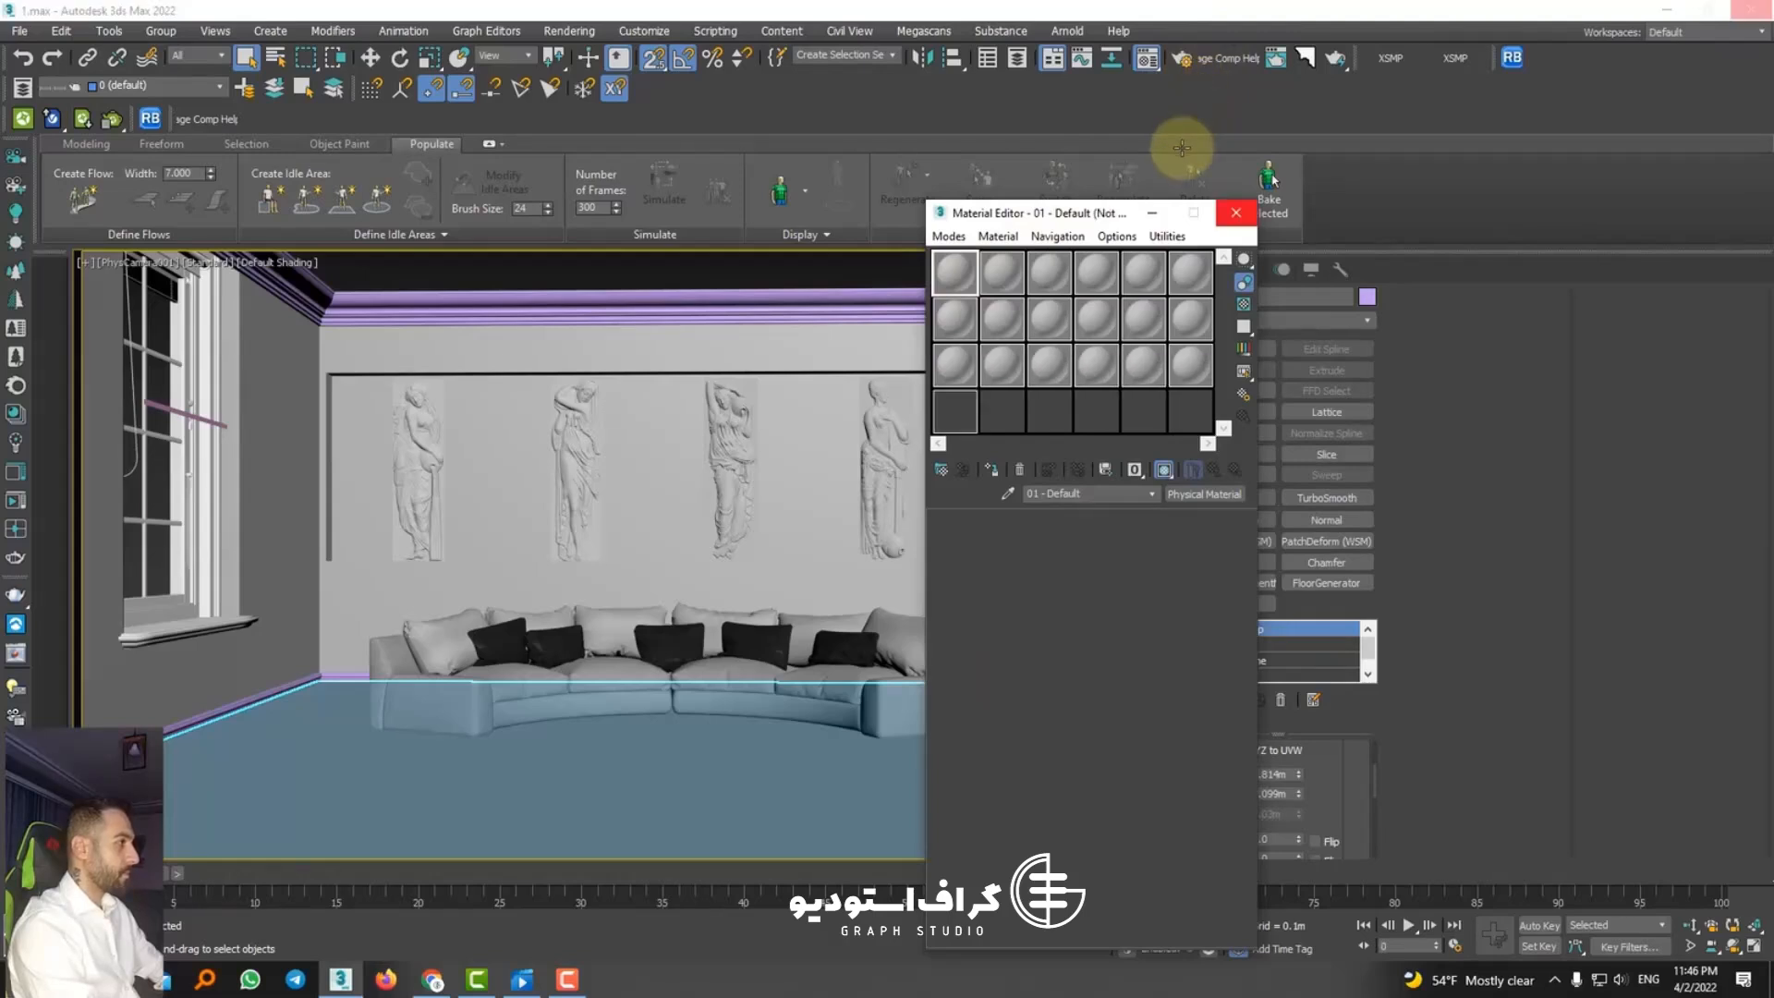
left_click(1008, 493)
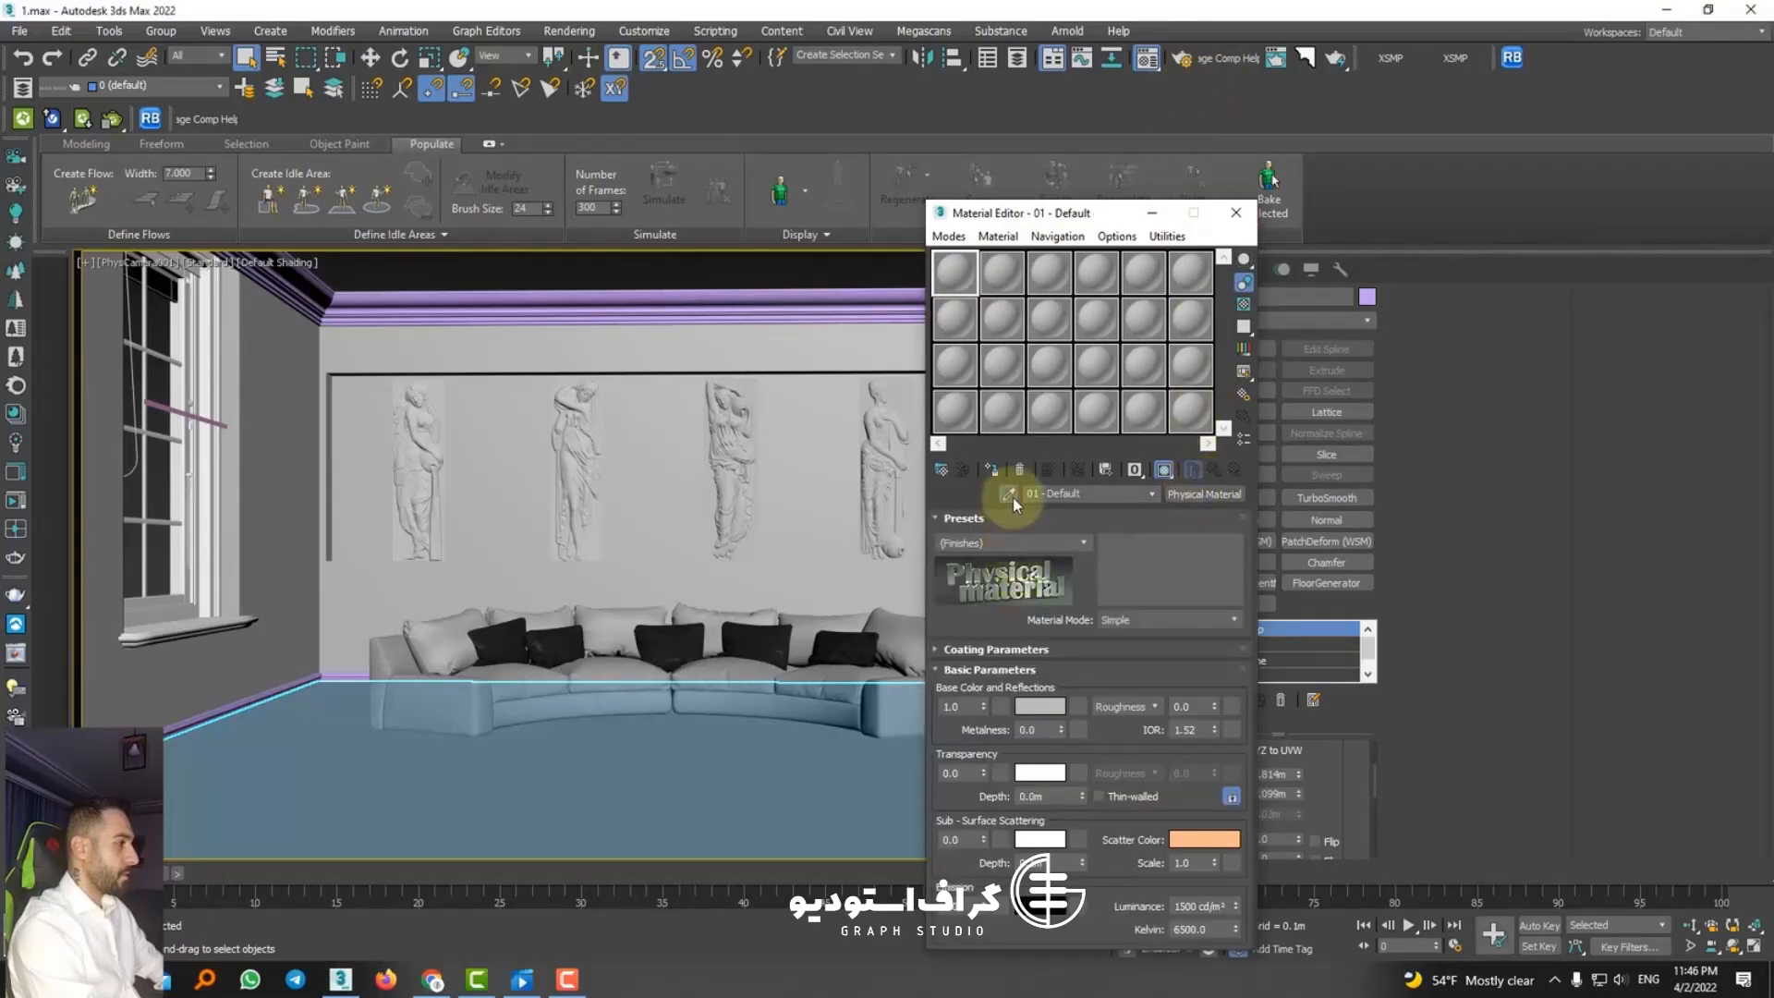
left_click(610, 778)
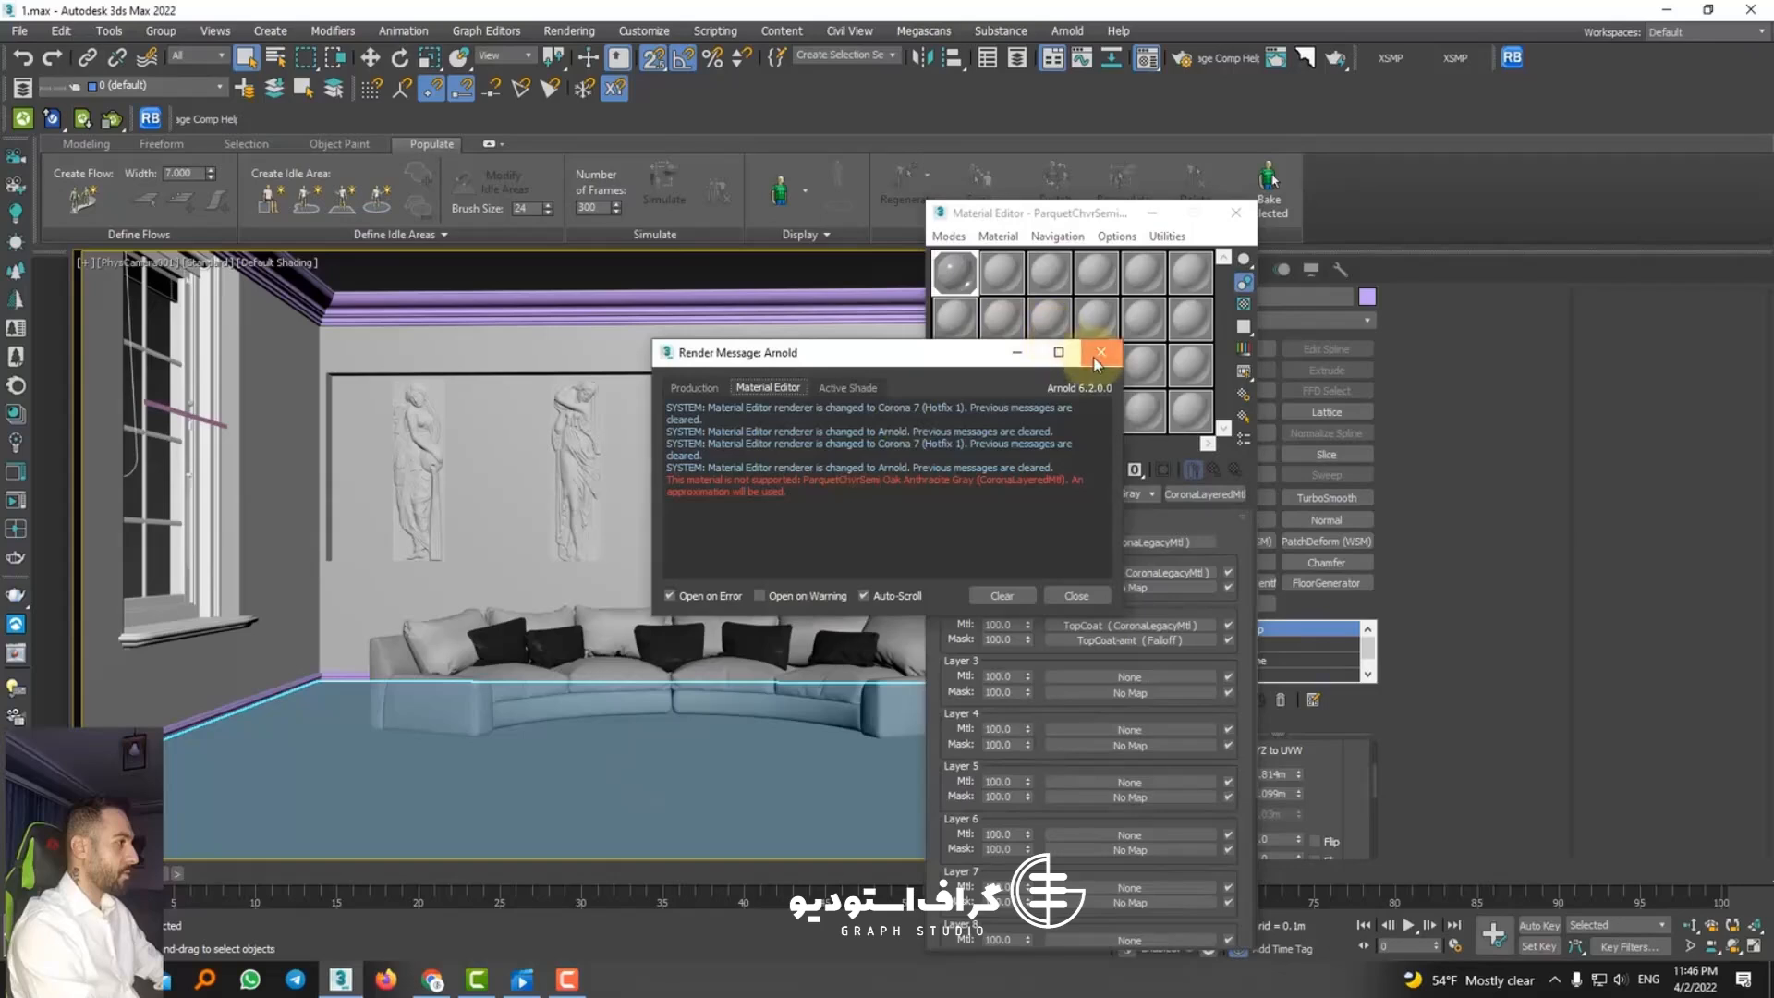
left_click(1101, 352)
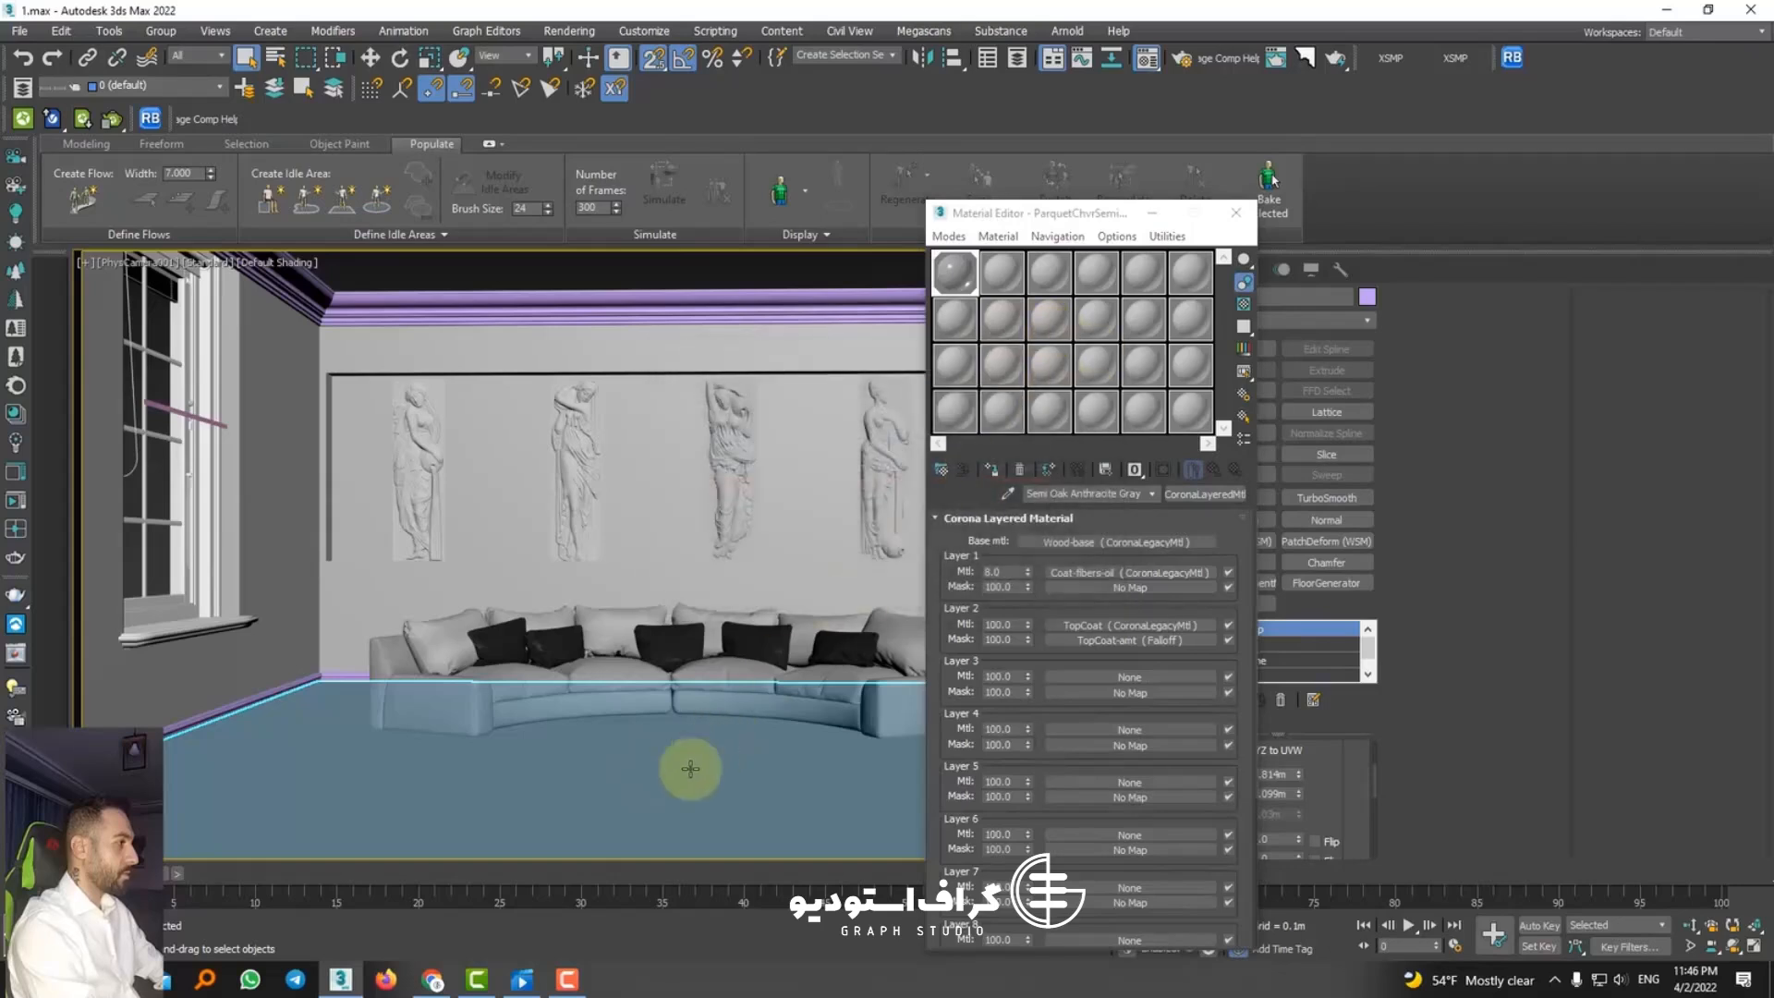
left_click(1182, 57)
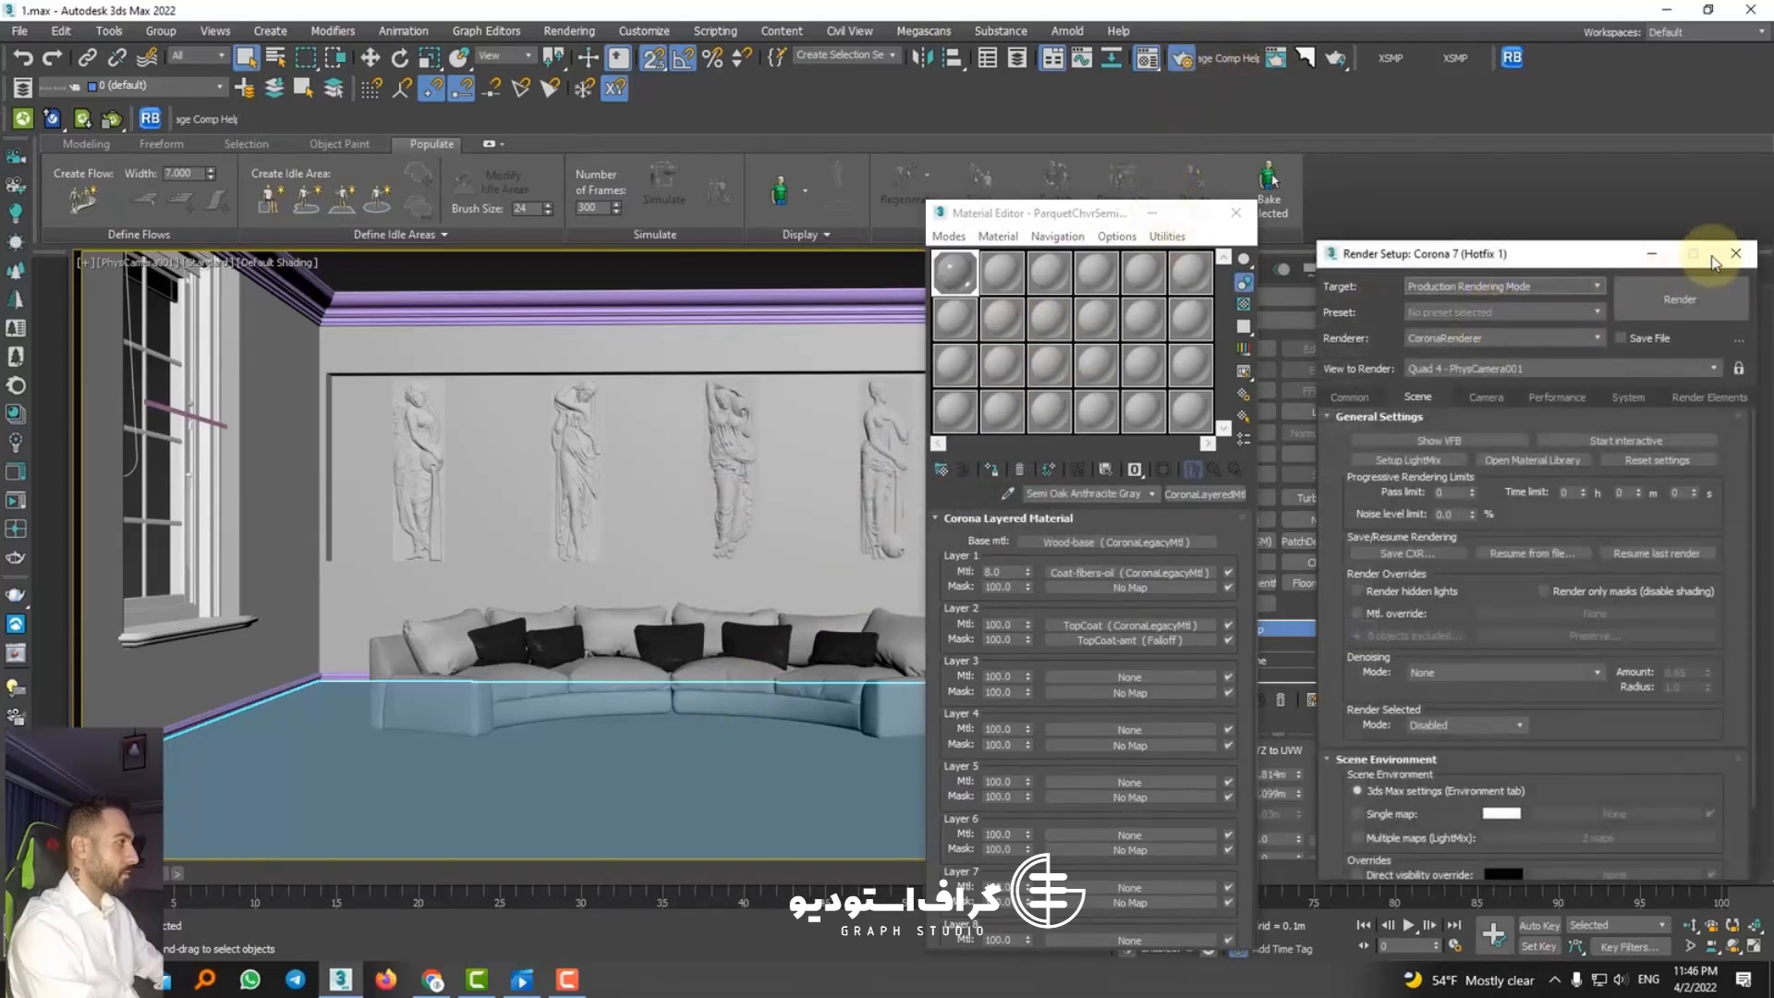
left_click(1735, 253)
Step: Open the Material Presets Corona library and list the PARQUET category's Herringbones Matt 7:1 presets
left_click(1444, 61)
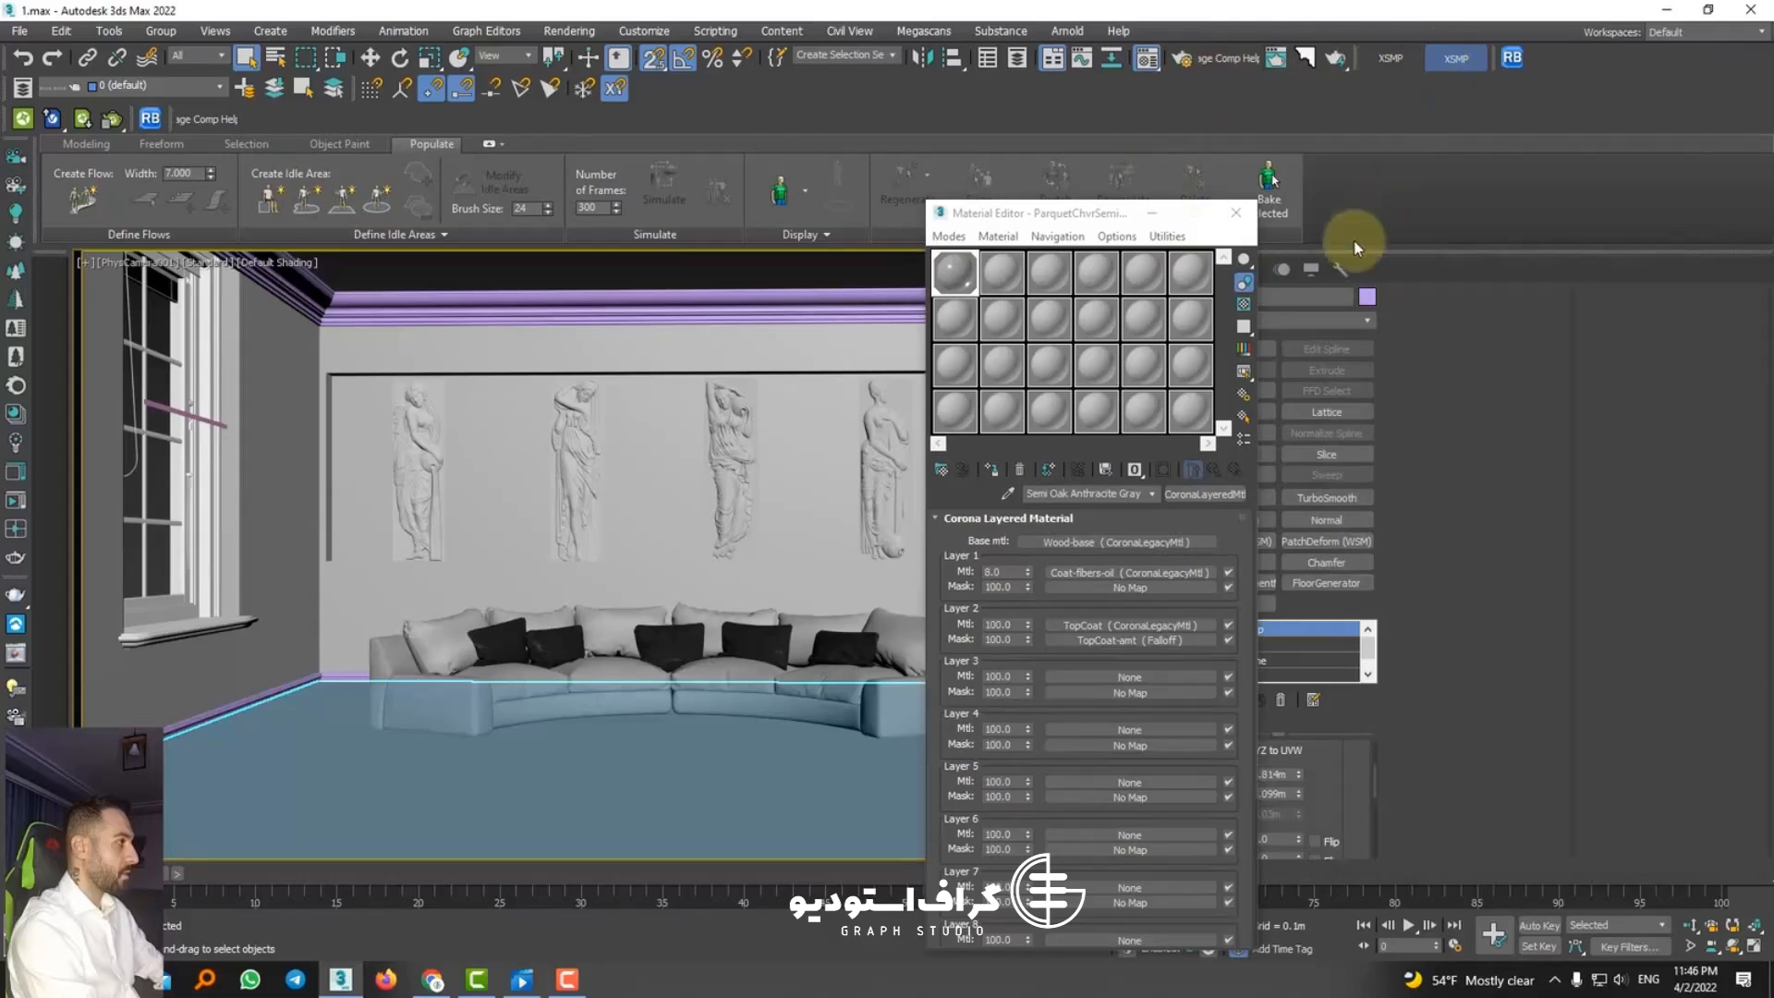
left_click(774, 224)
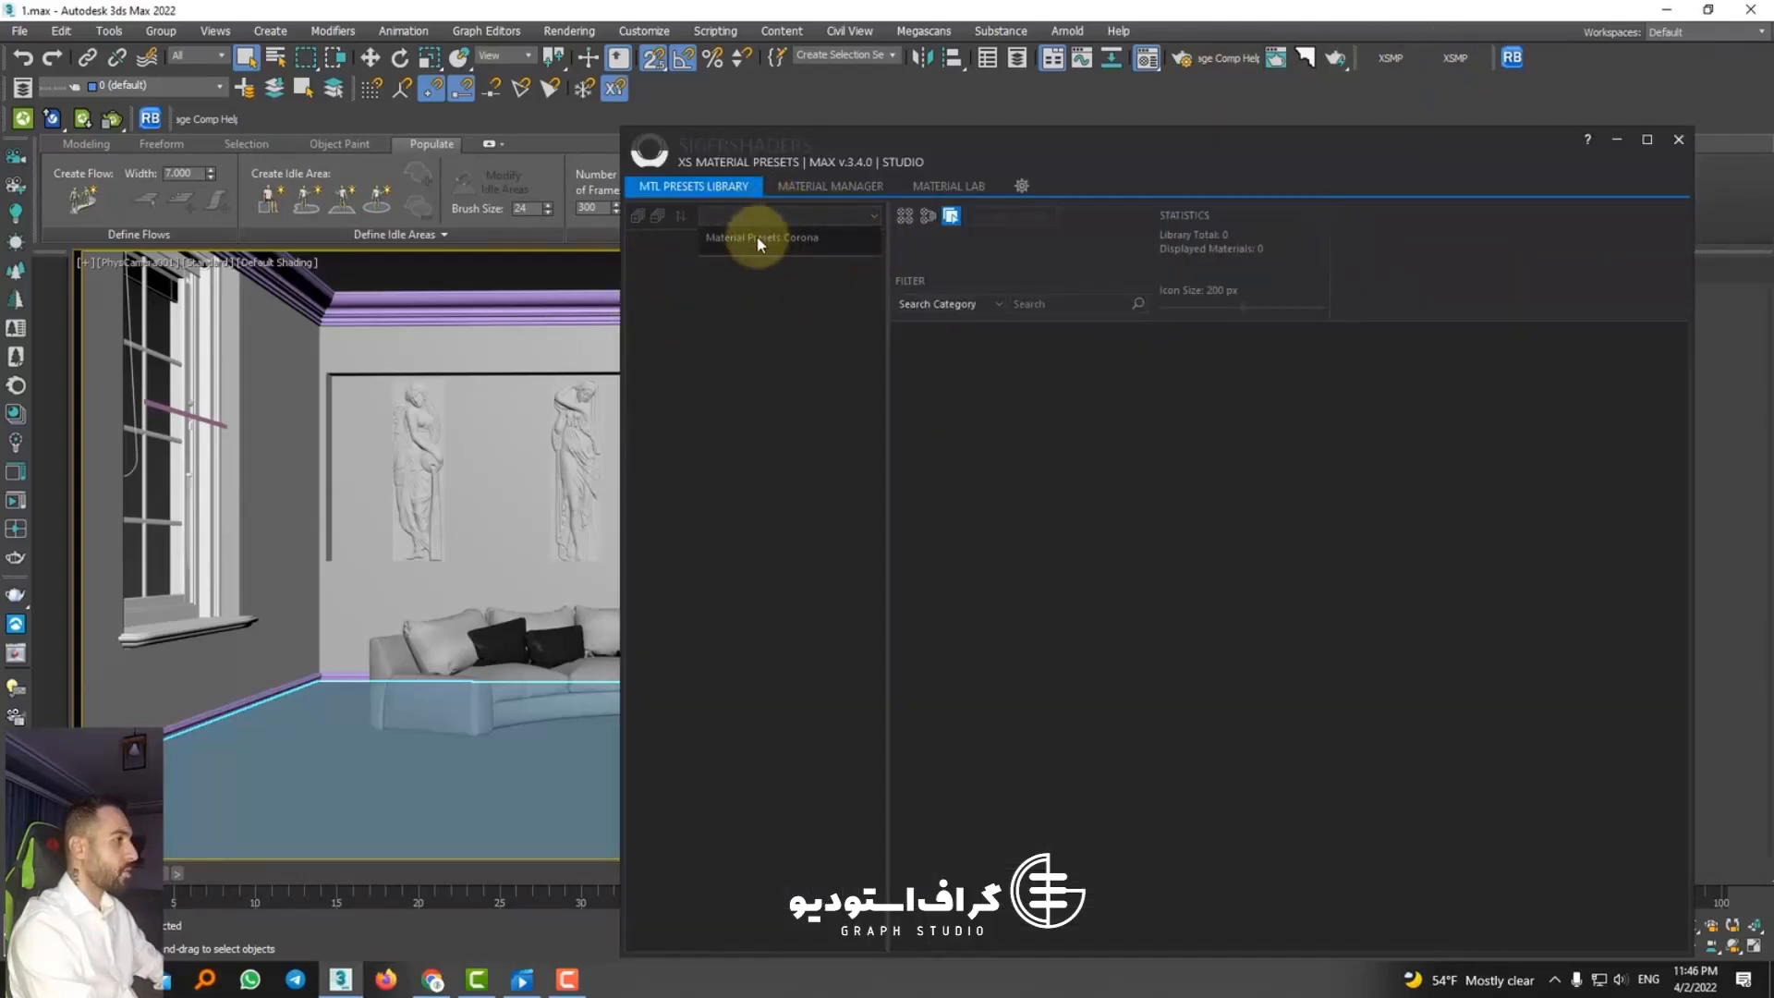
left_click(760, 243)
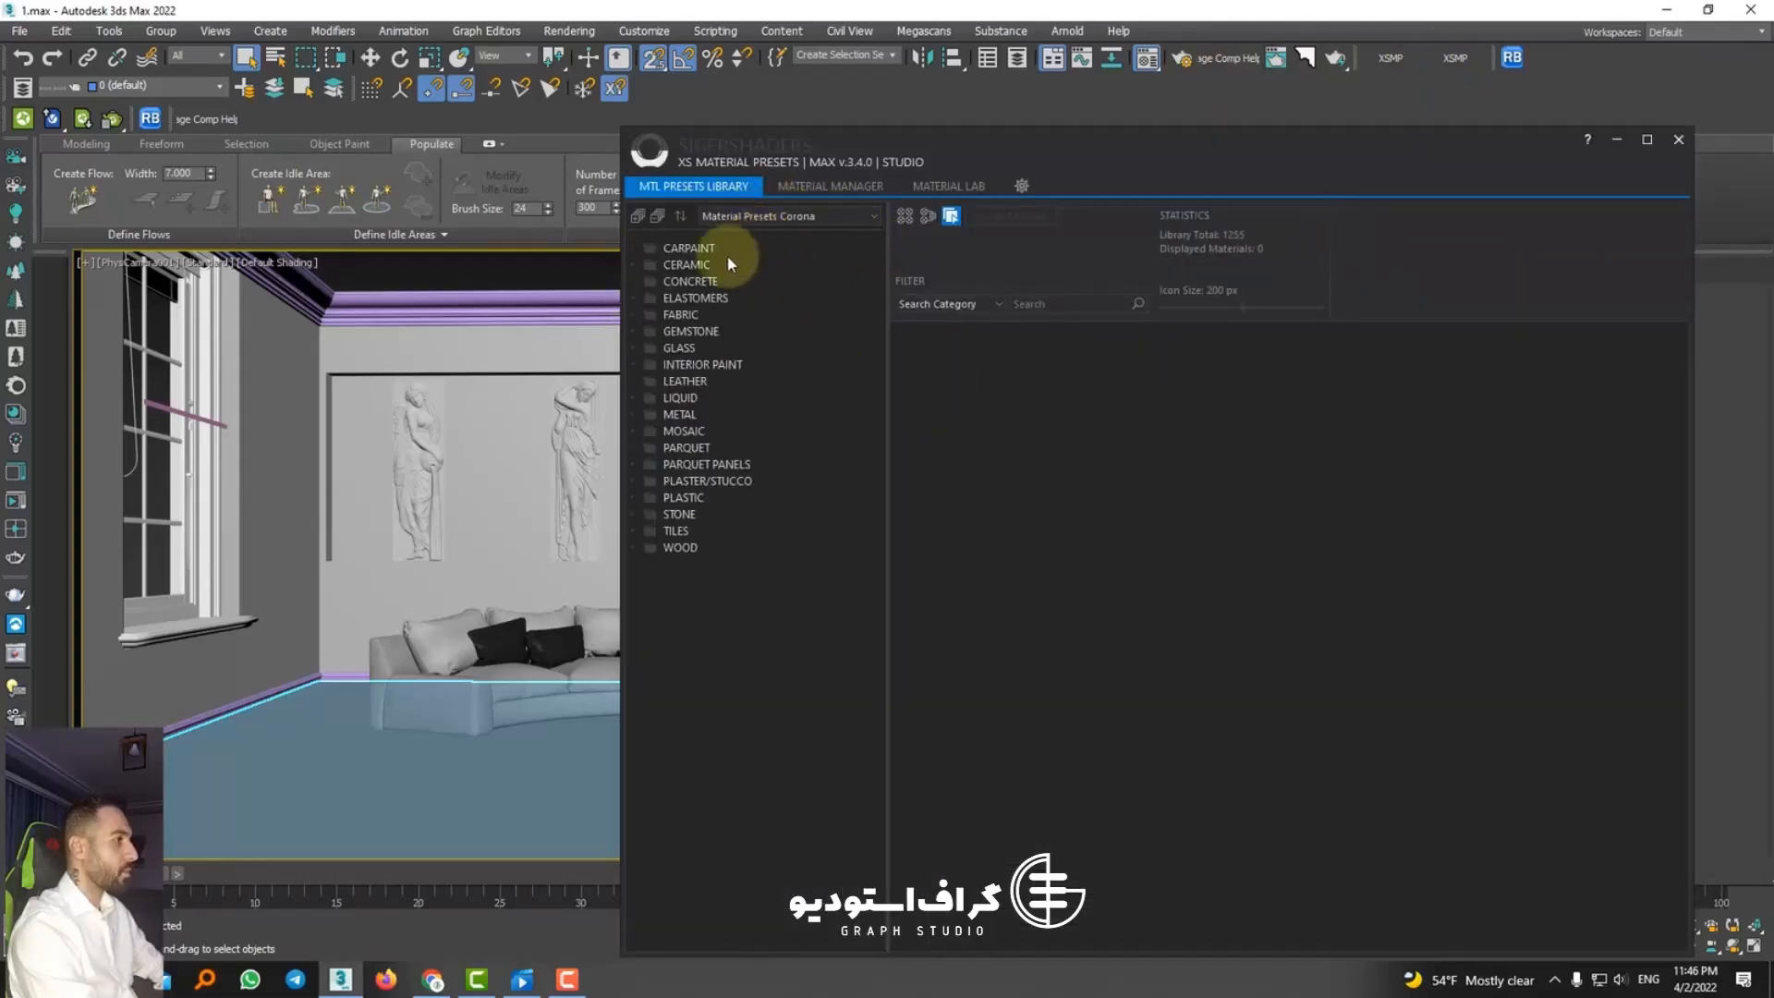
left_click(646, 449)
left_click(725, 465)
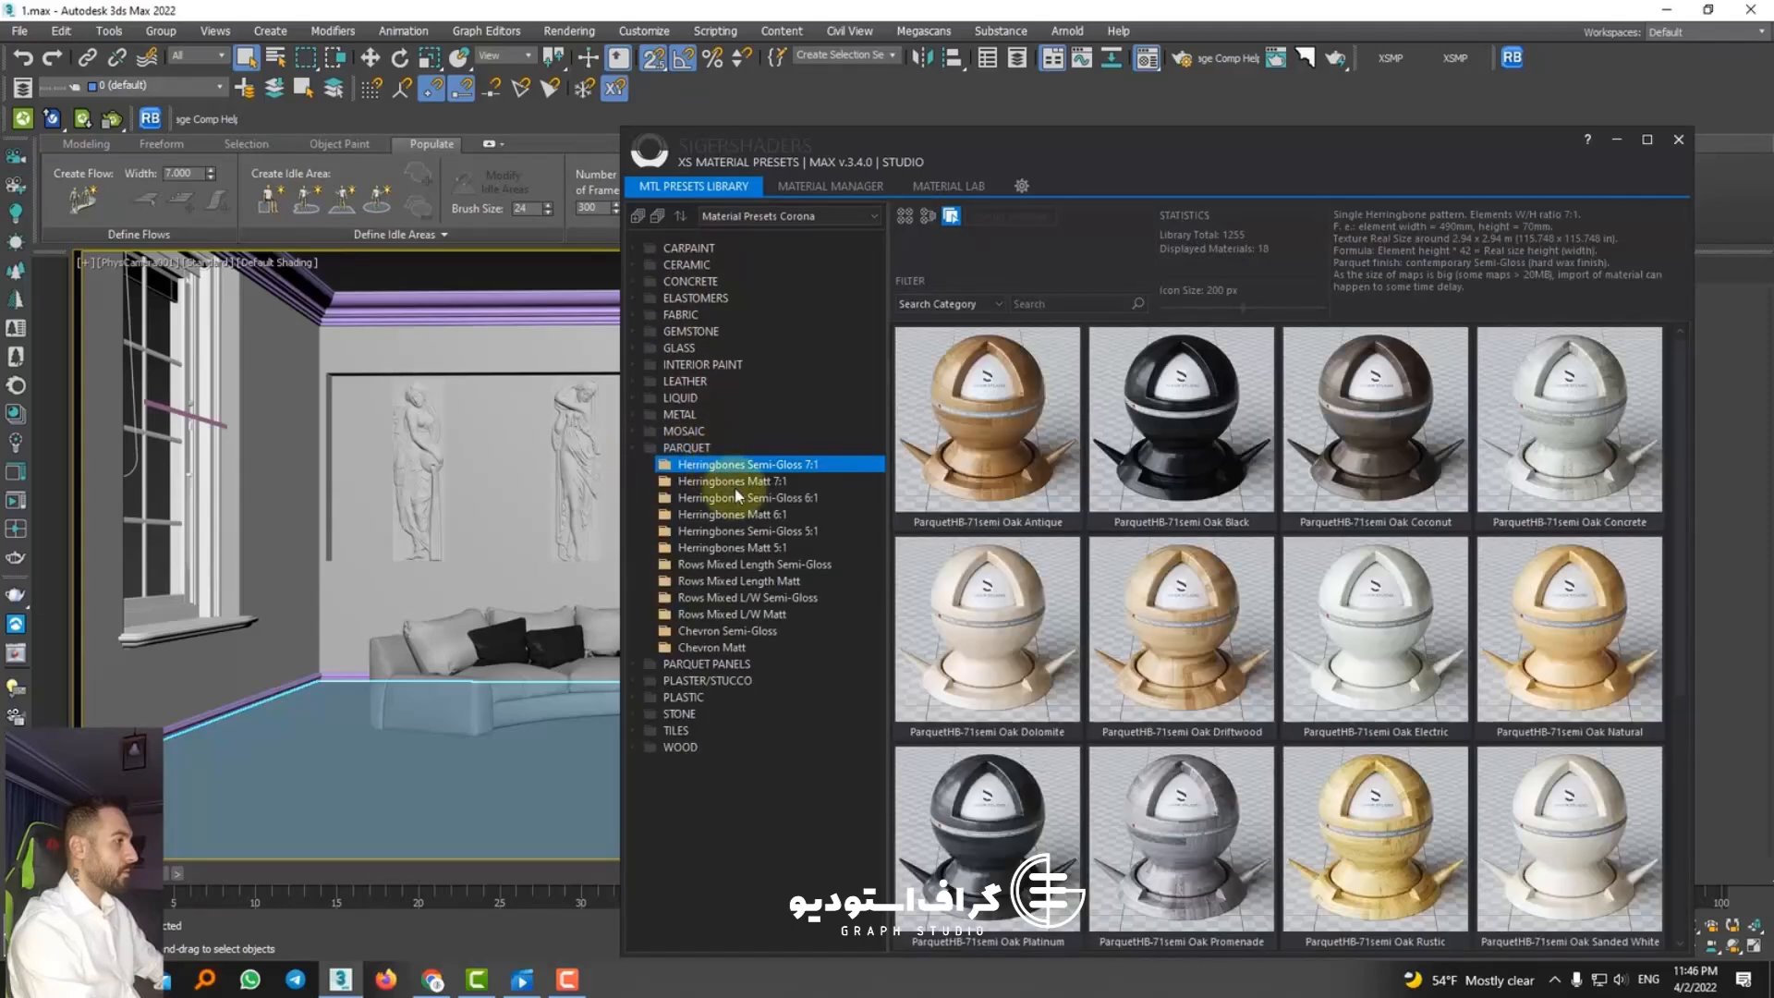
left_click(731, 481)
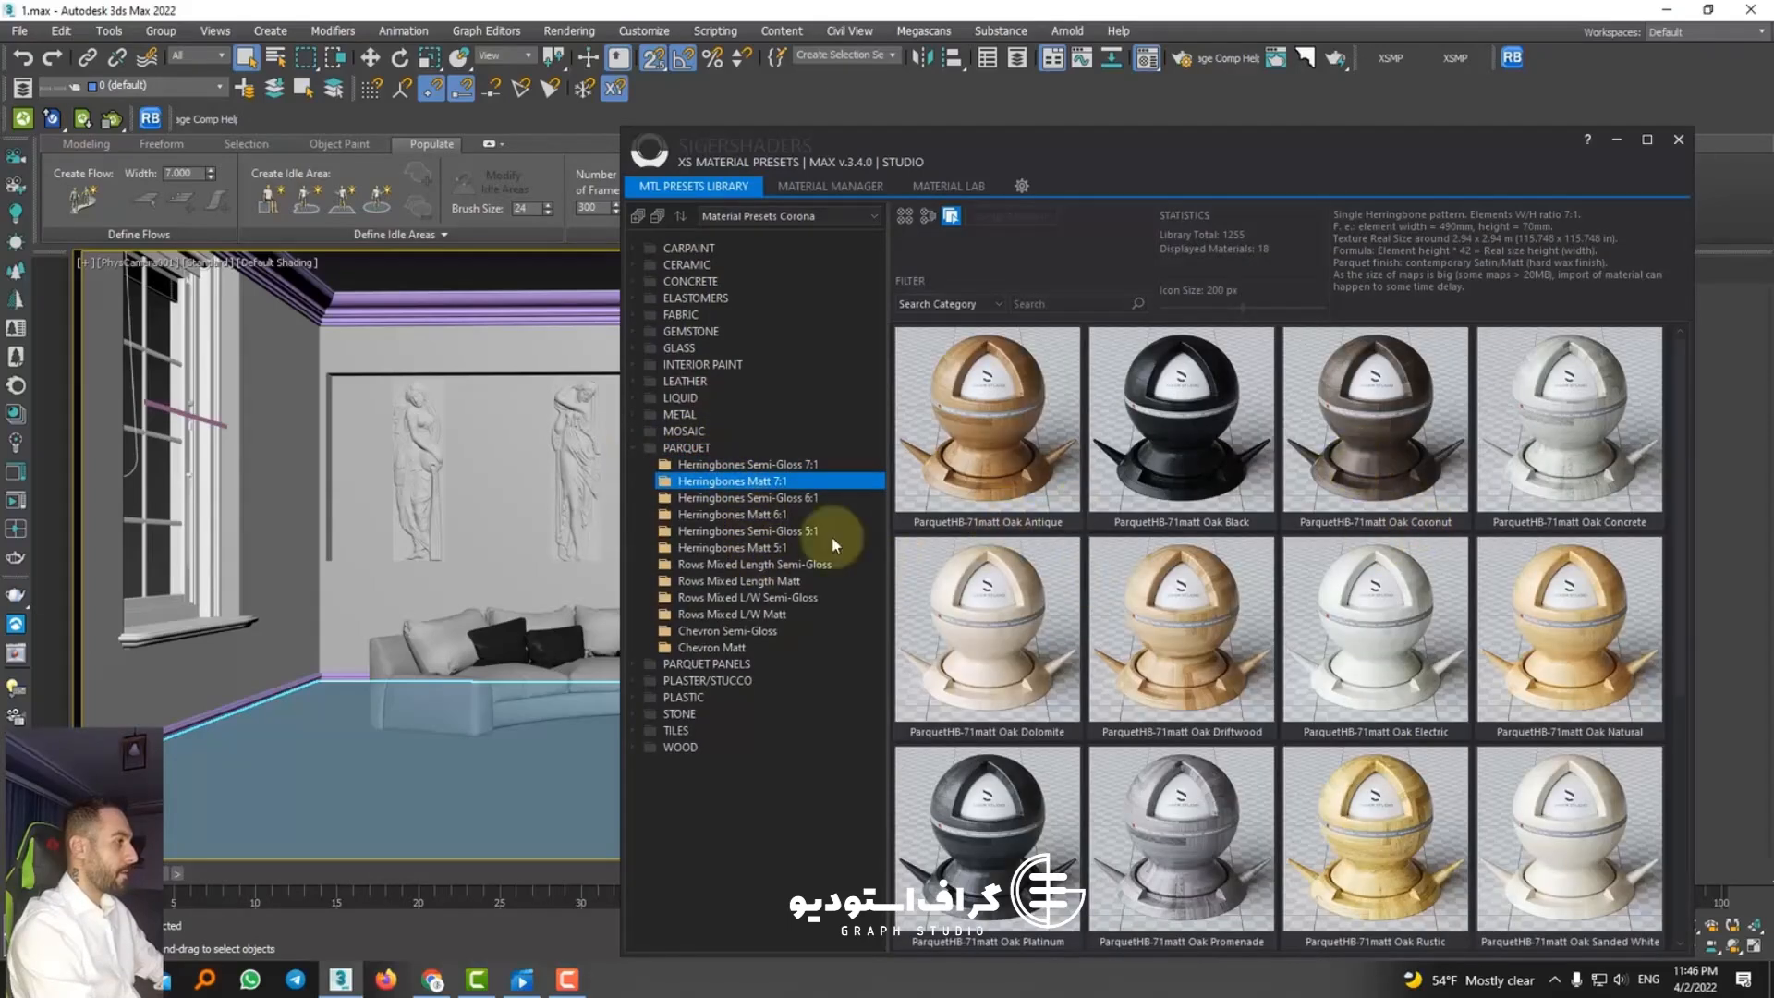
Step: Assign the ParquetHB-71matt Oak Coconut preset to the selected floor and close the material library
left_click(1351, 430)
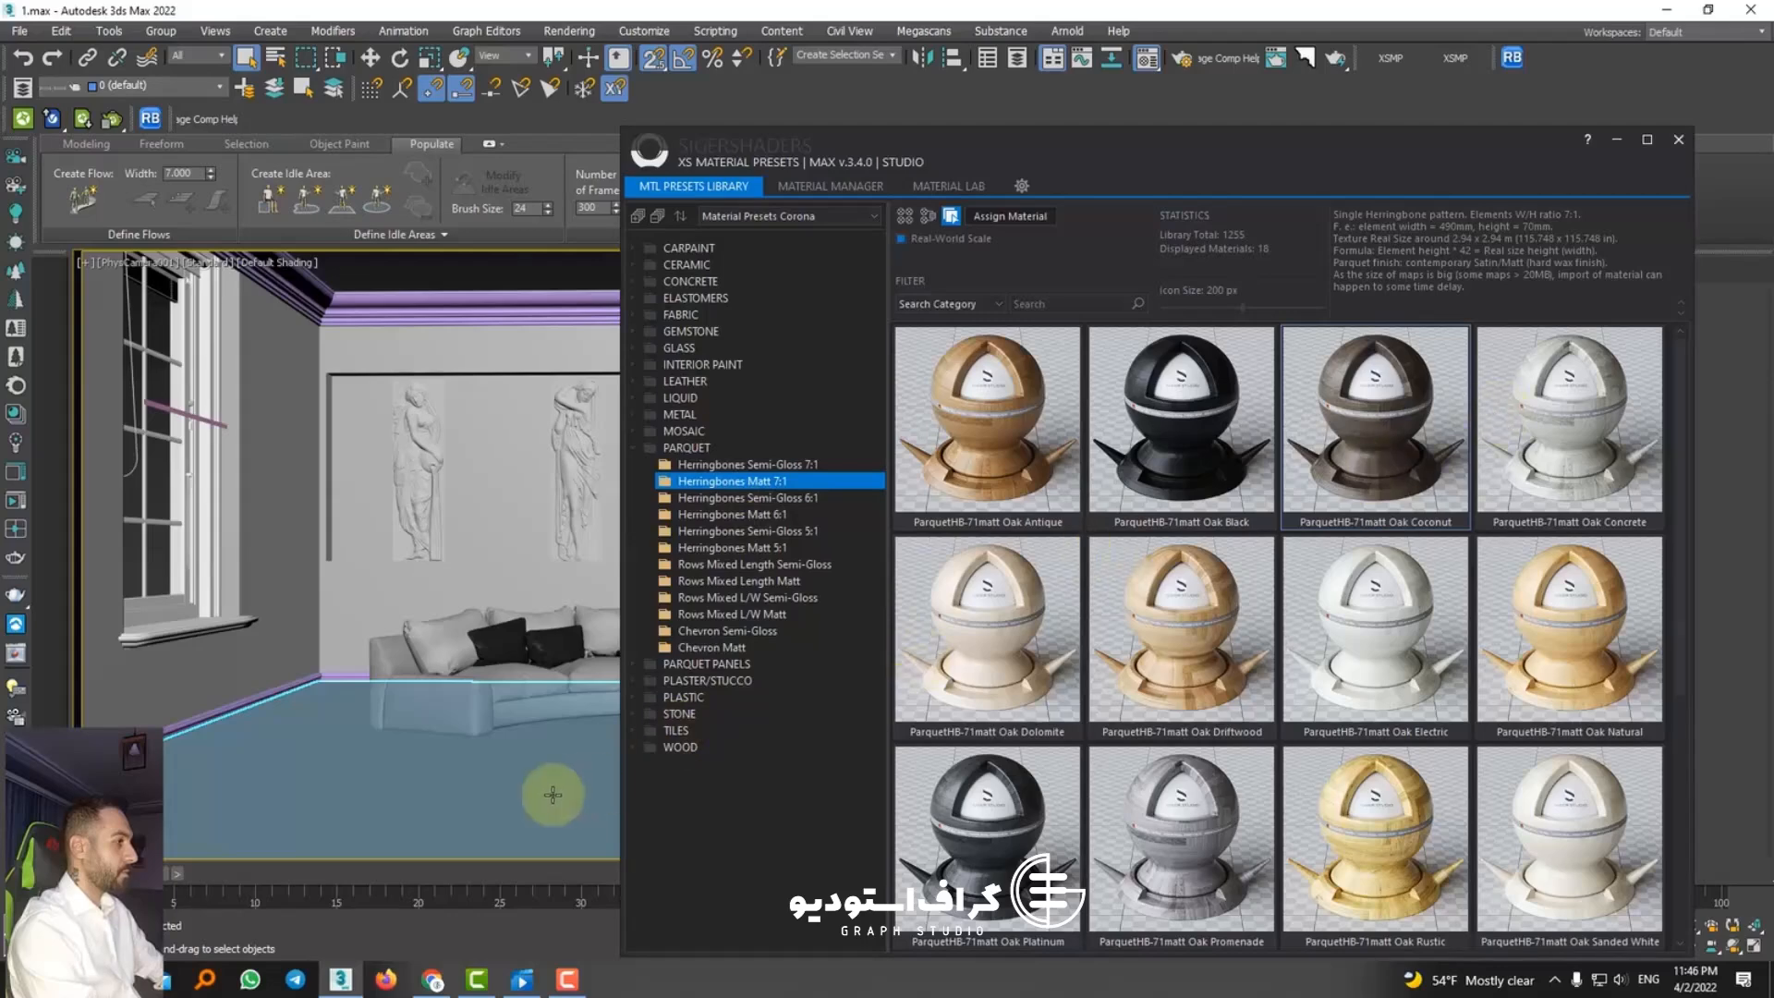
right_click(1369, 474)
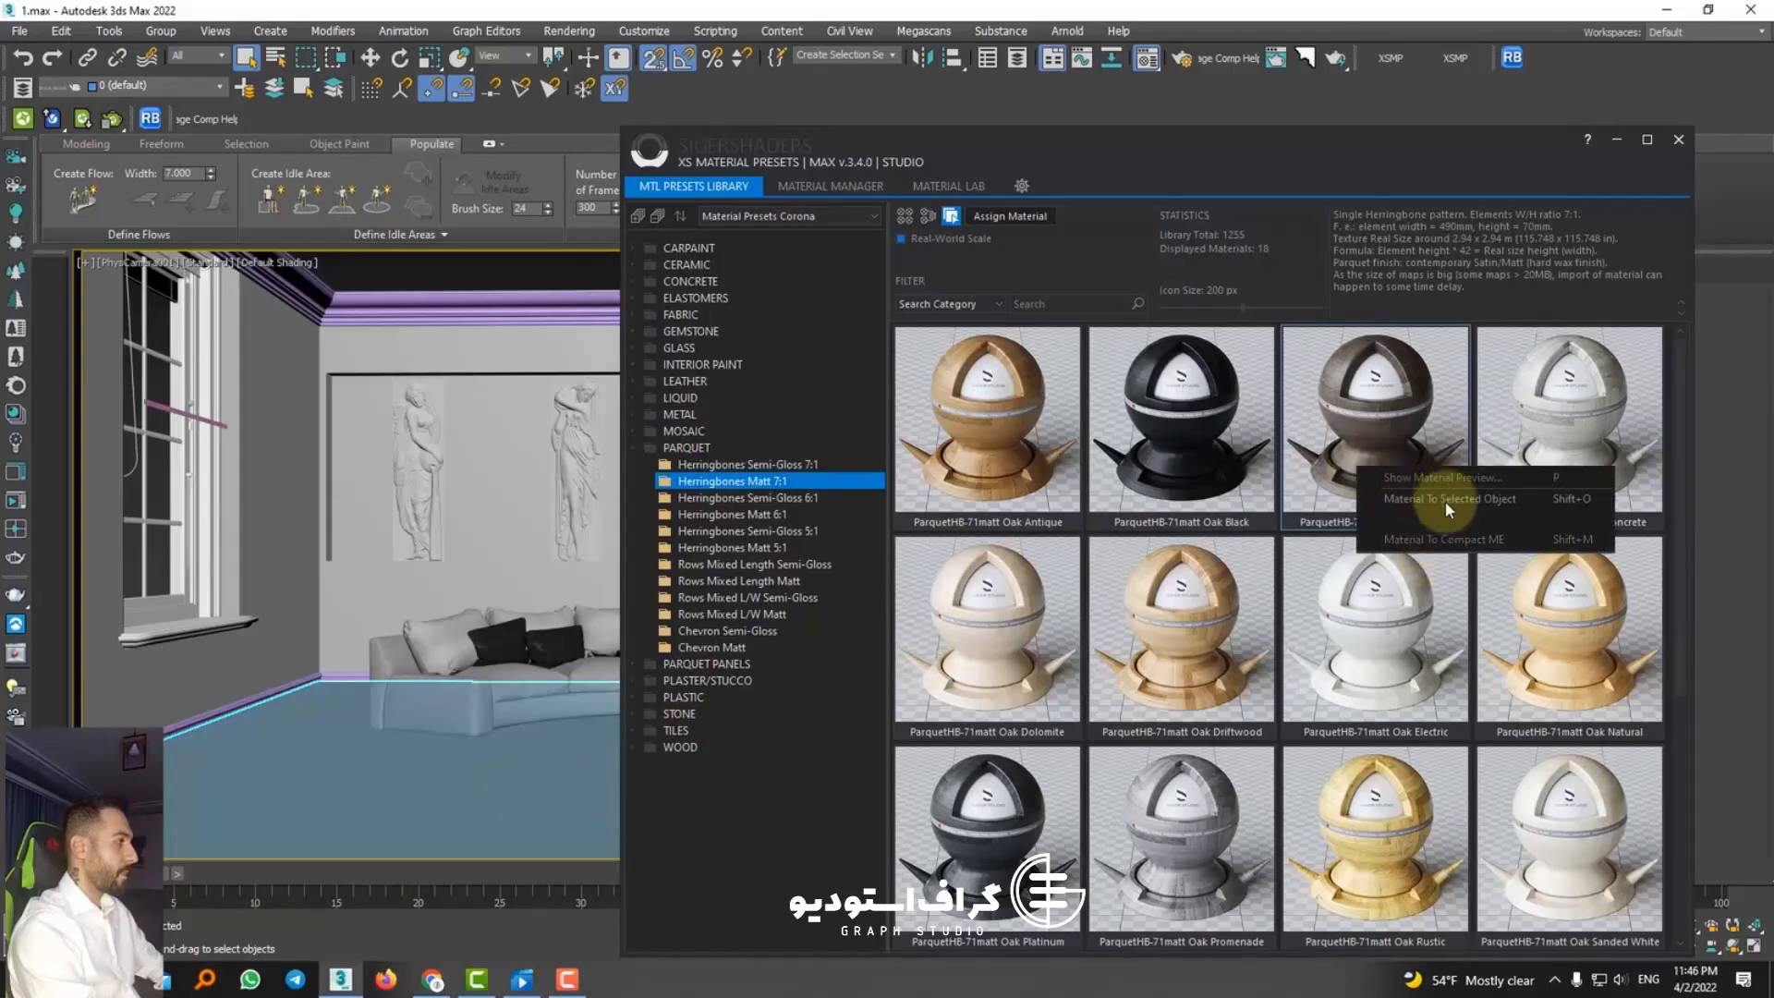
left_click(1445, 501)
left_click(1696, 177)
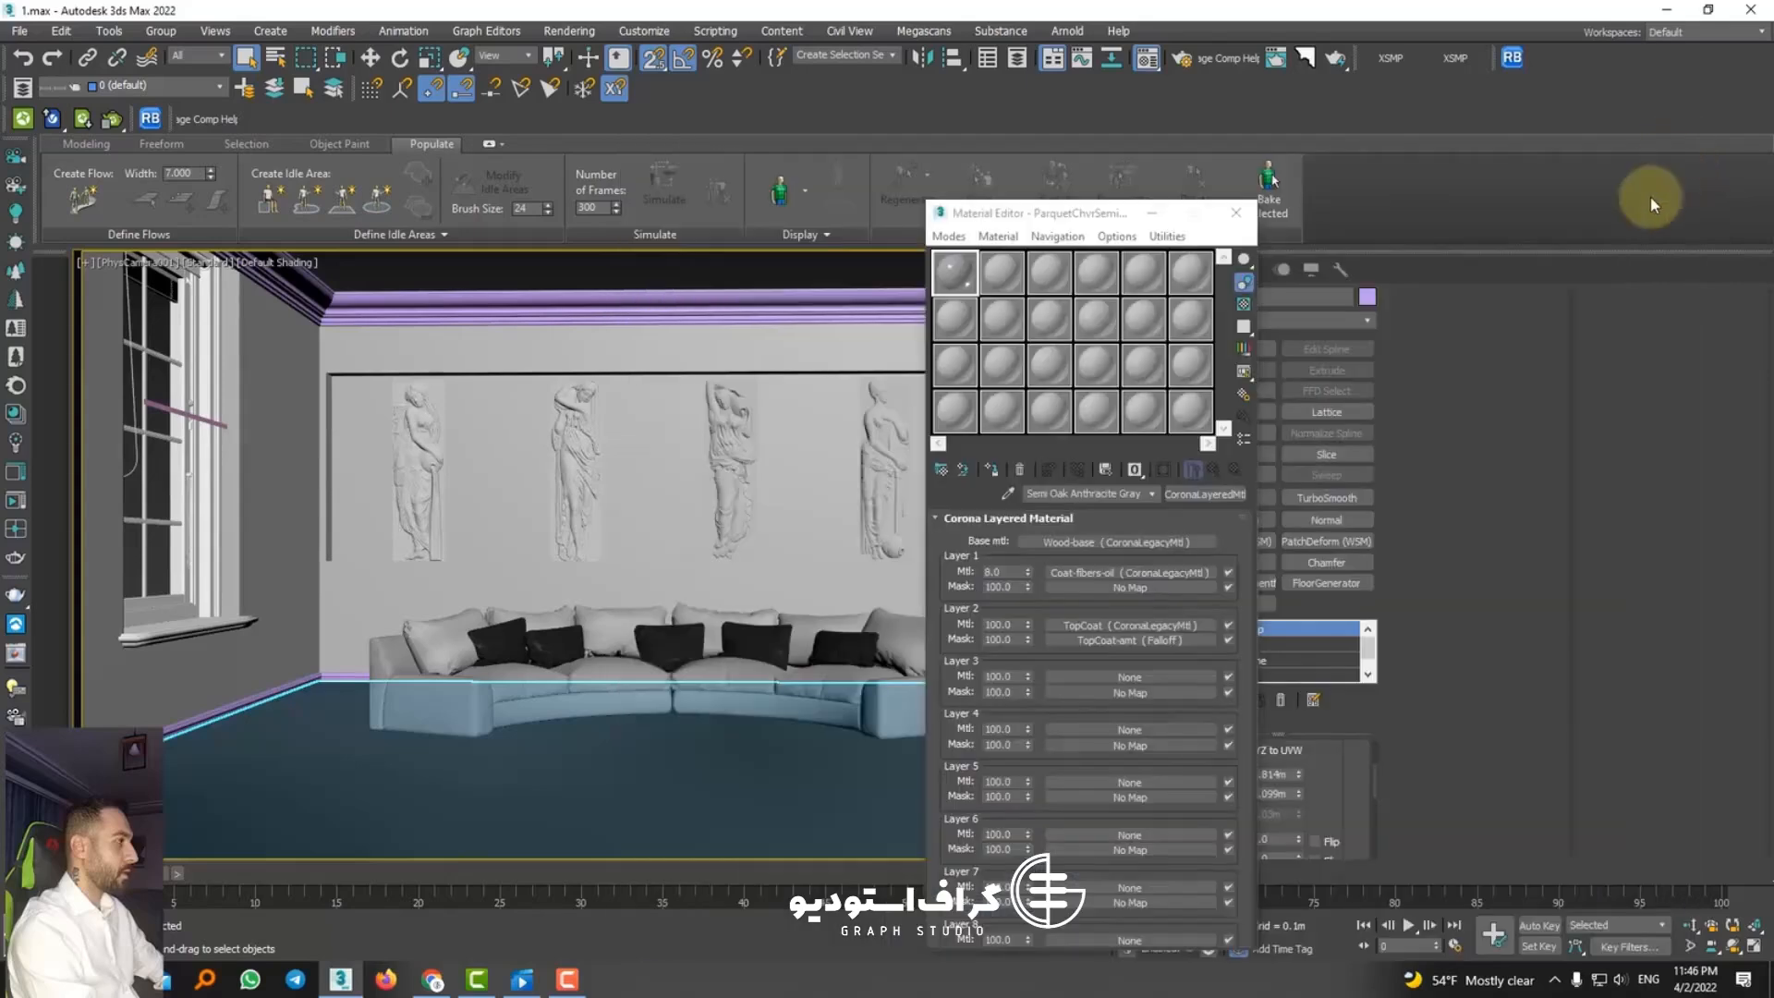
Step: Pick the floor's new herringbone material into the first Material Editor slot and dismiss the render messages
left_click(1008, 494)
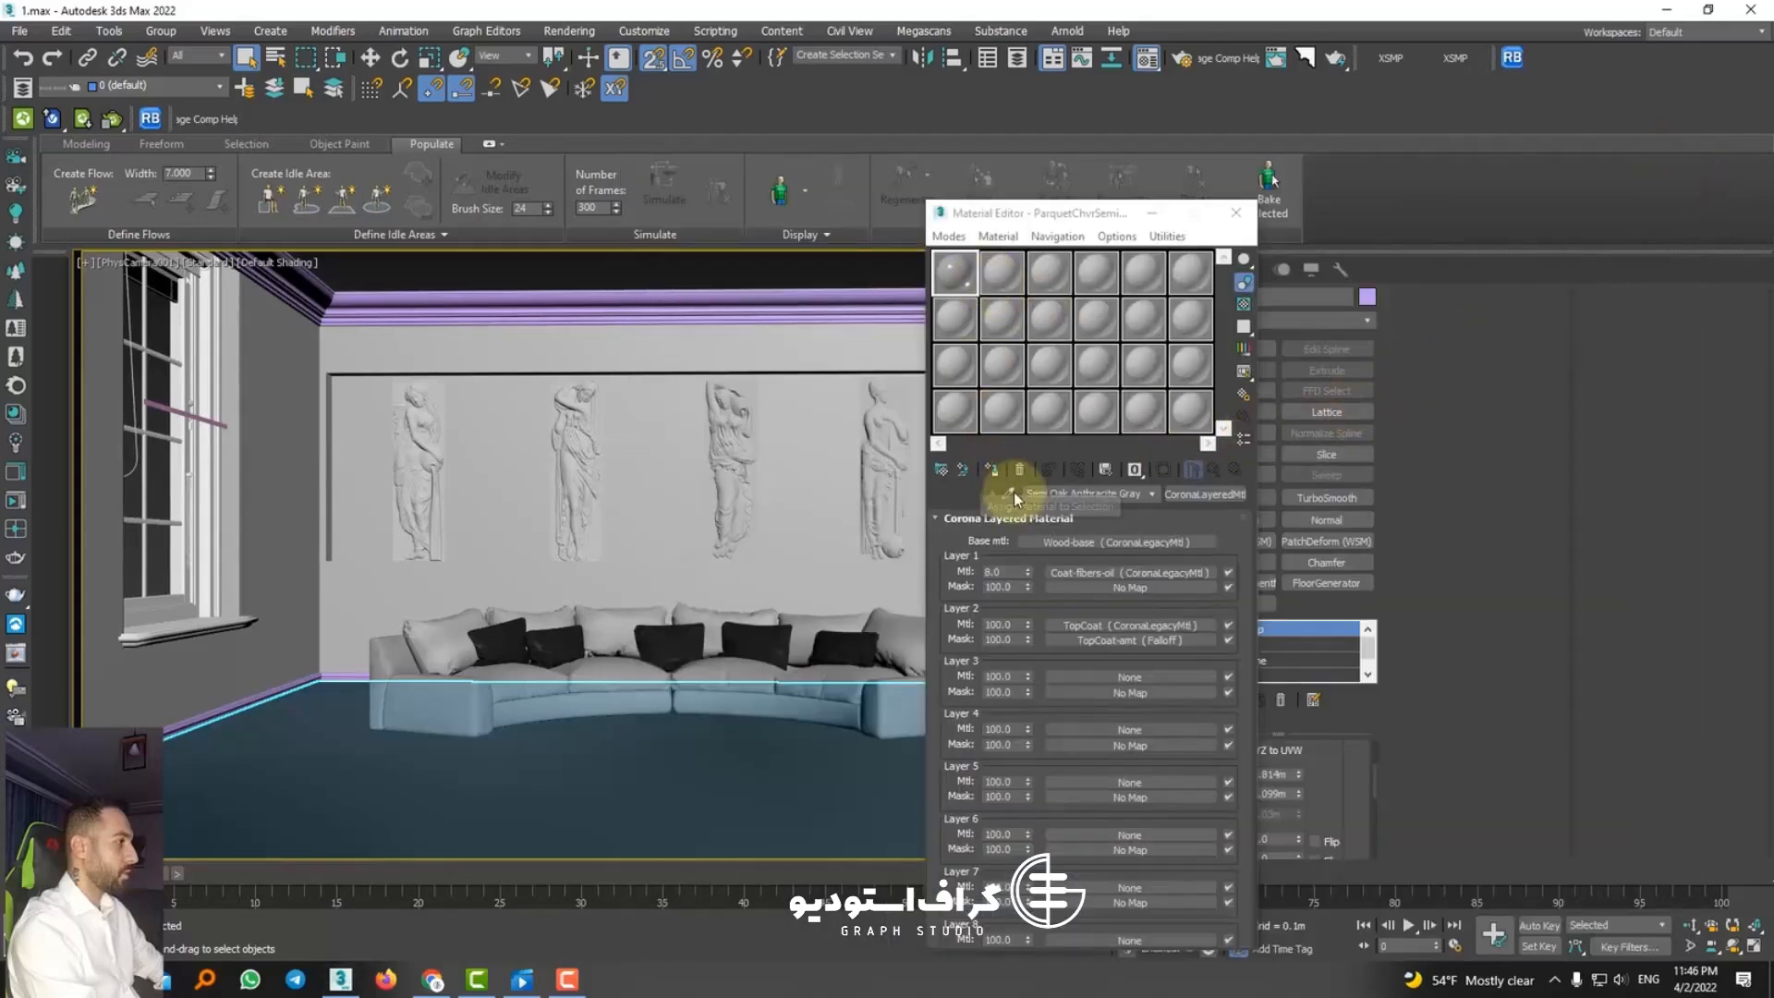
left_click(631, 767)
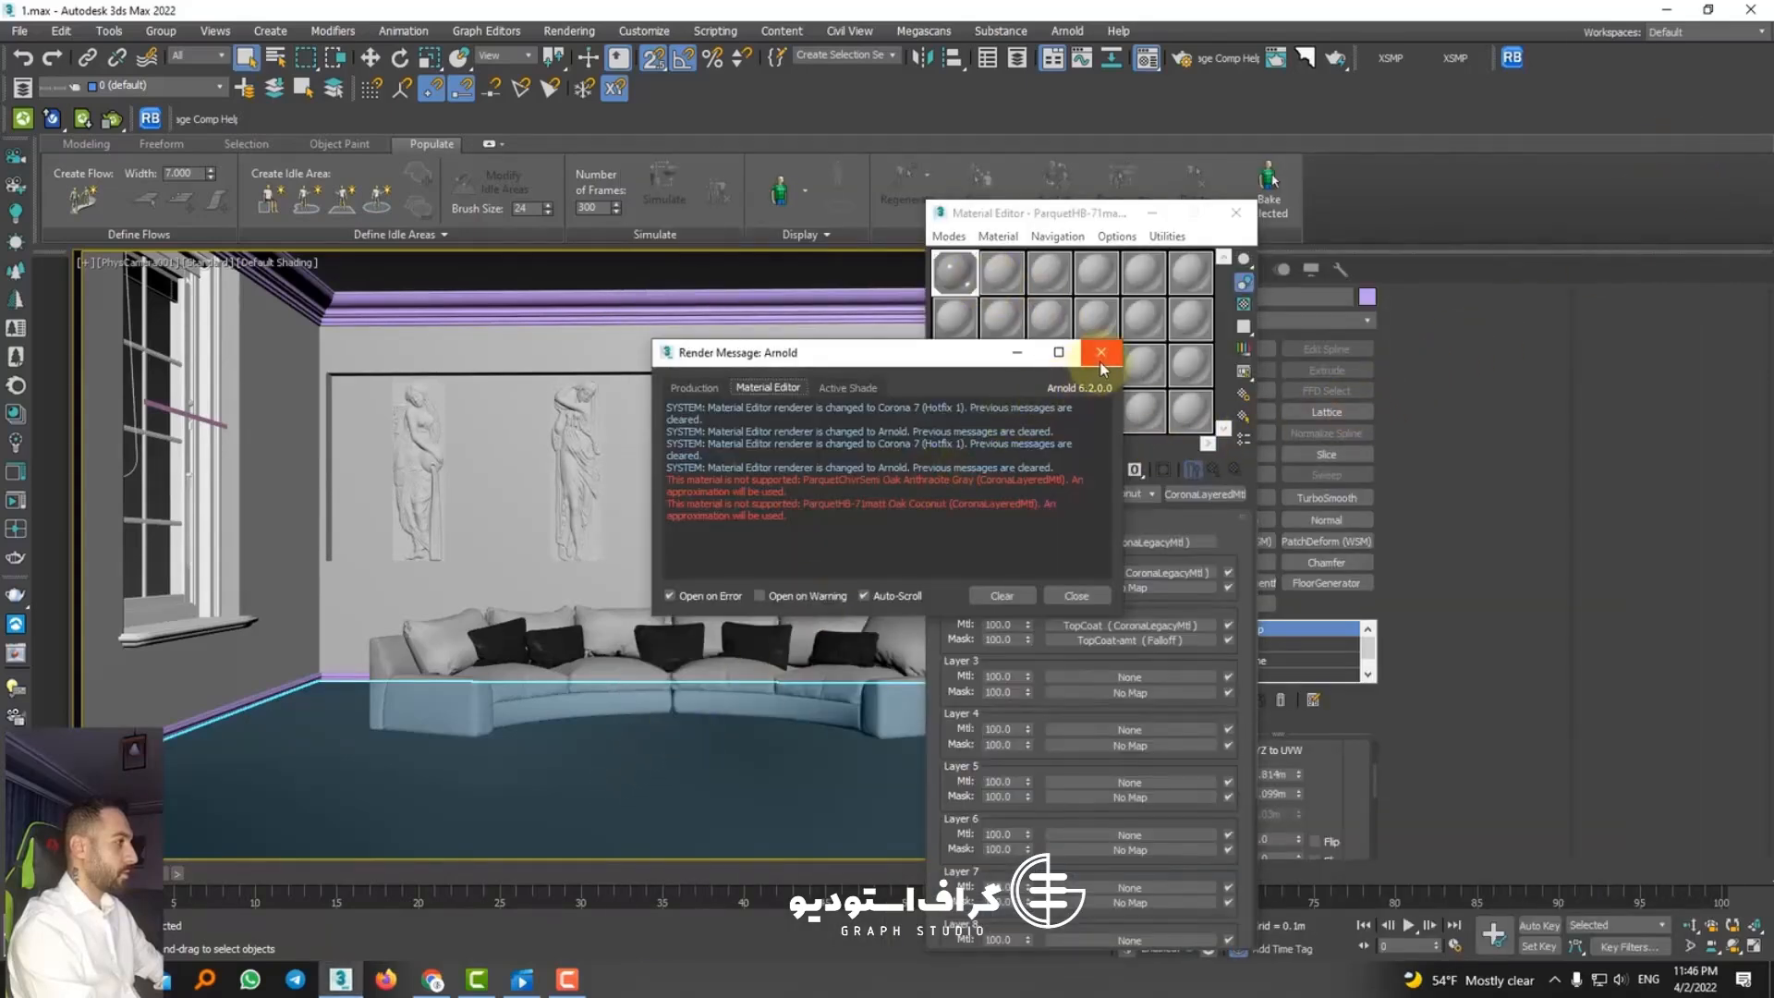
left_click(1101, 352)
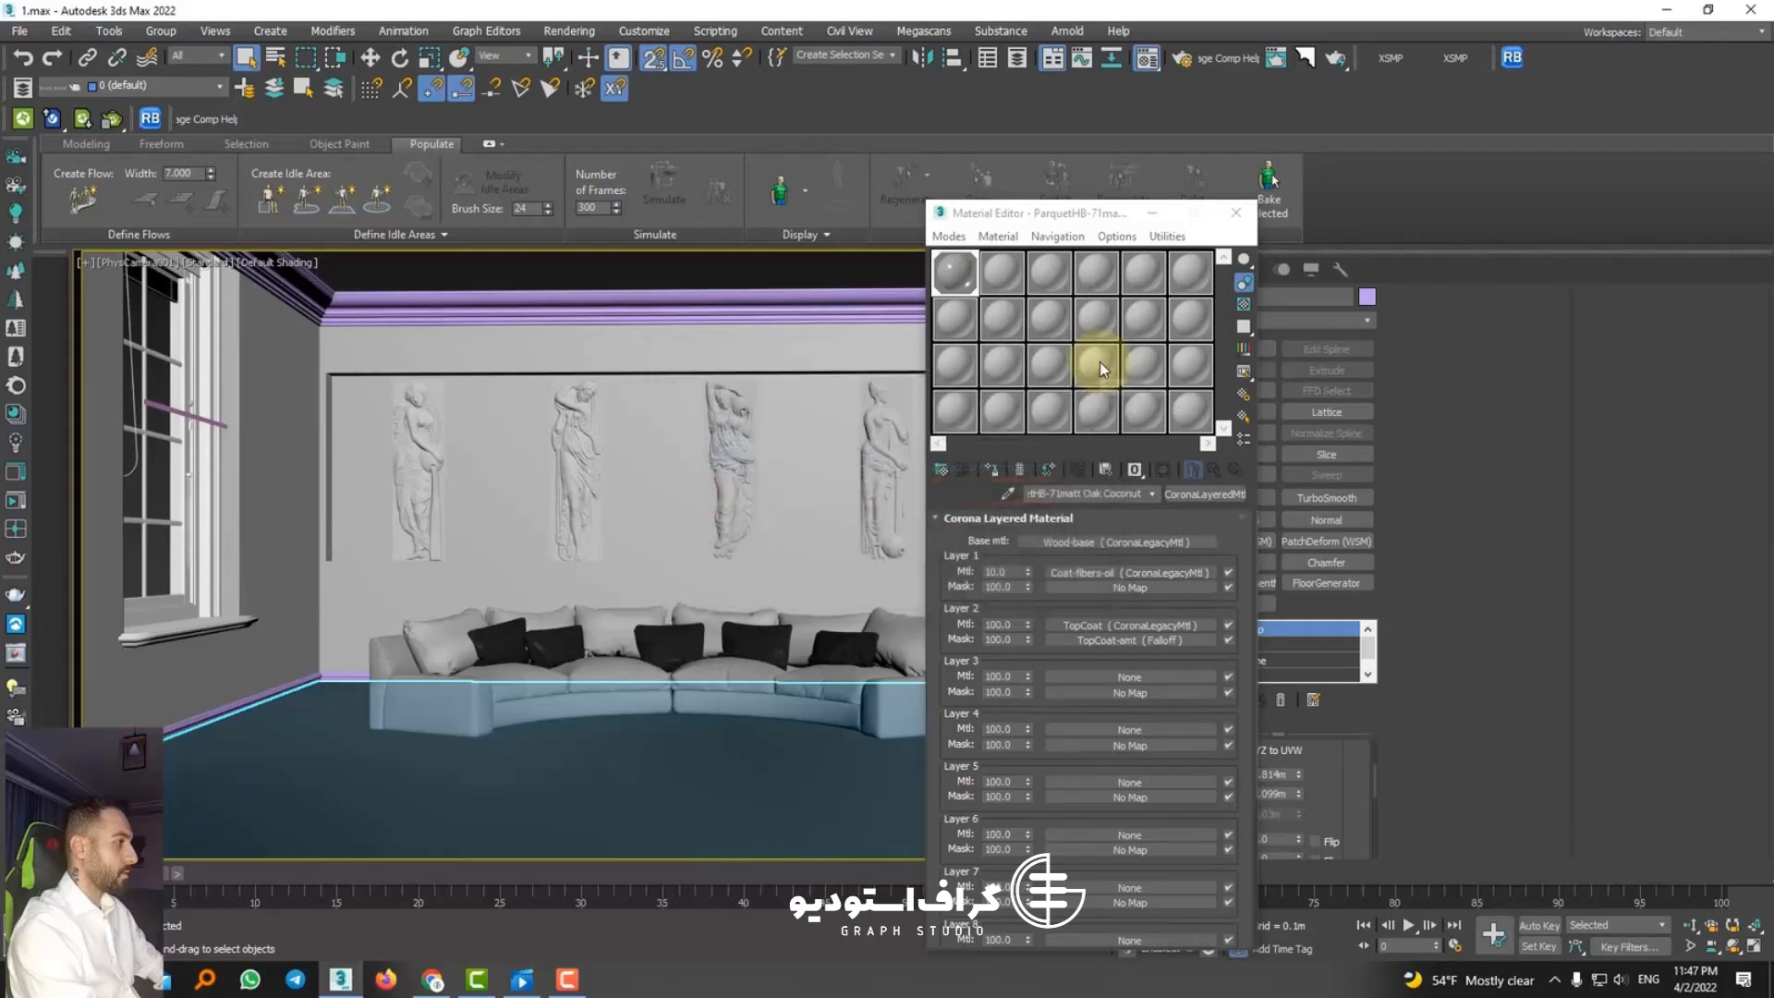
Step: Move the Material Editor off the modifier settings, reduce the floor's UVW Map length to about 0.116 m and reselect the parquet material's slot
left_click_drag(1041, 224, 921, 238)
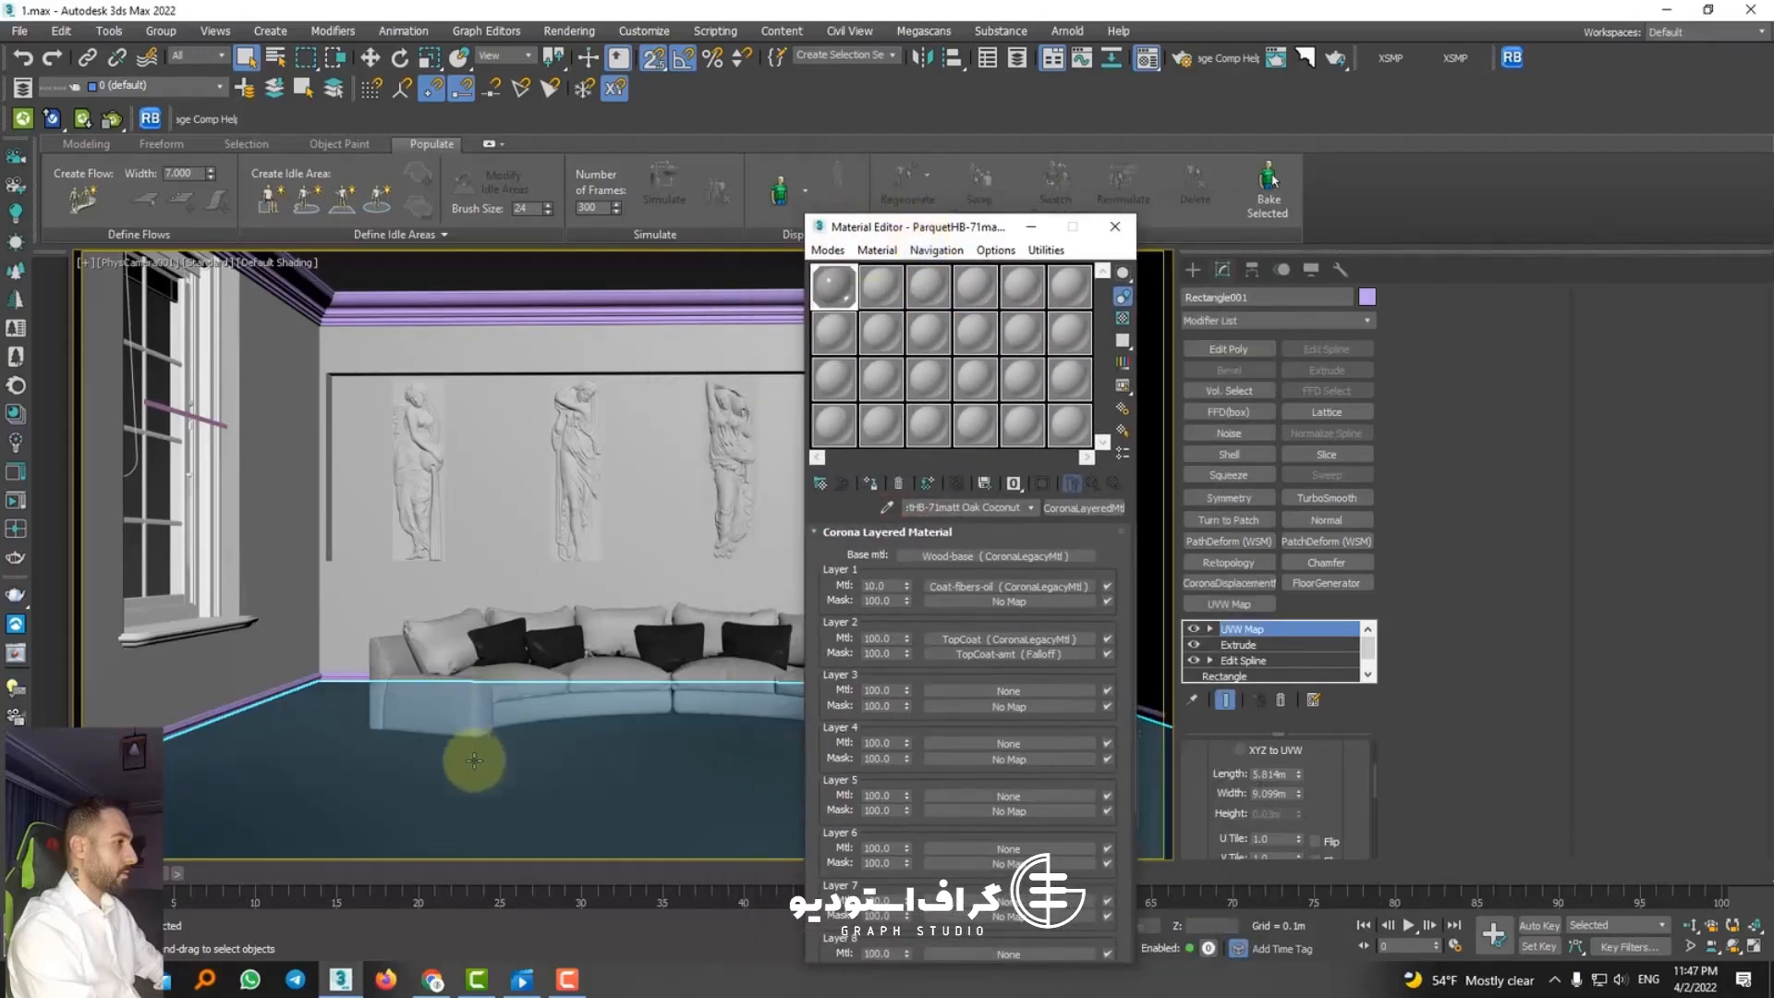
left_click_drag(1330, 783, 1306, 851)
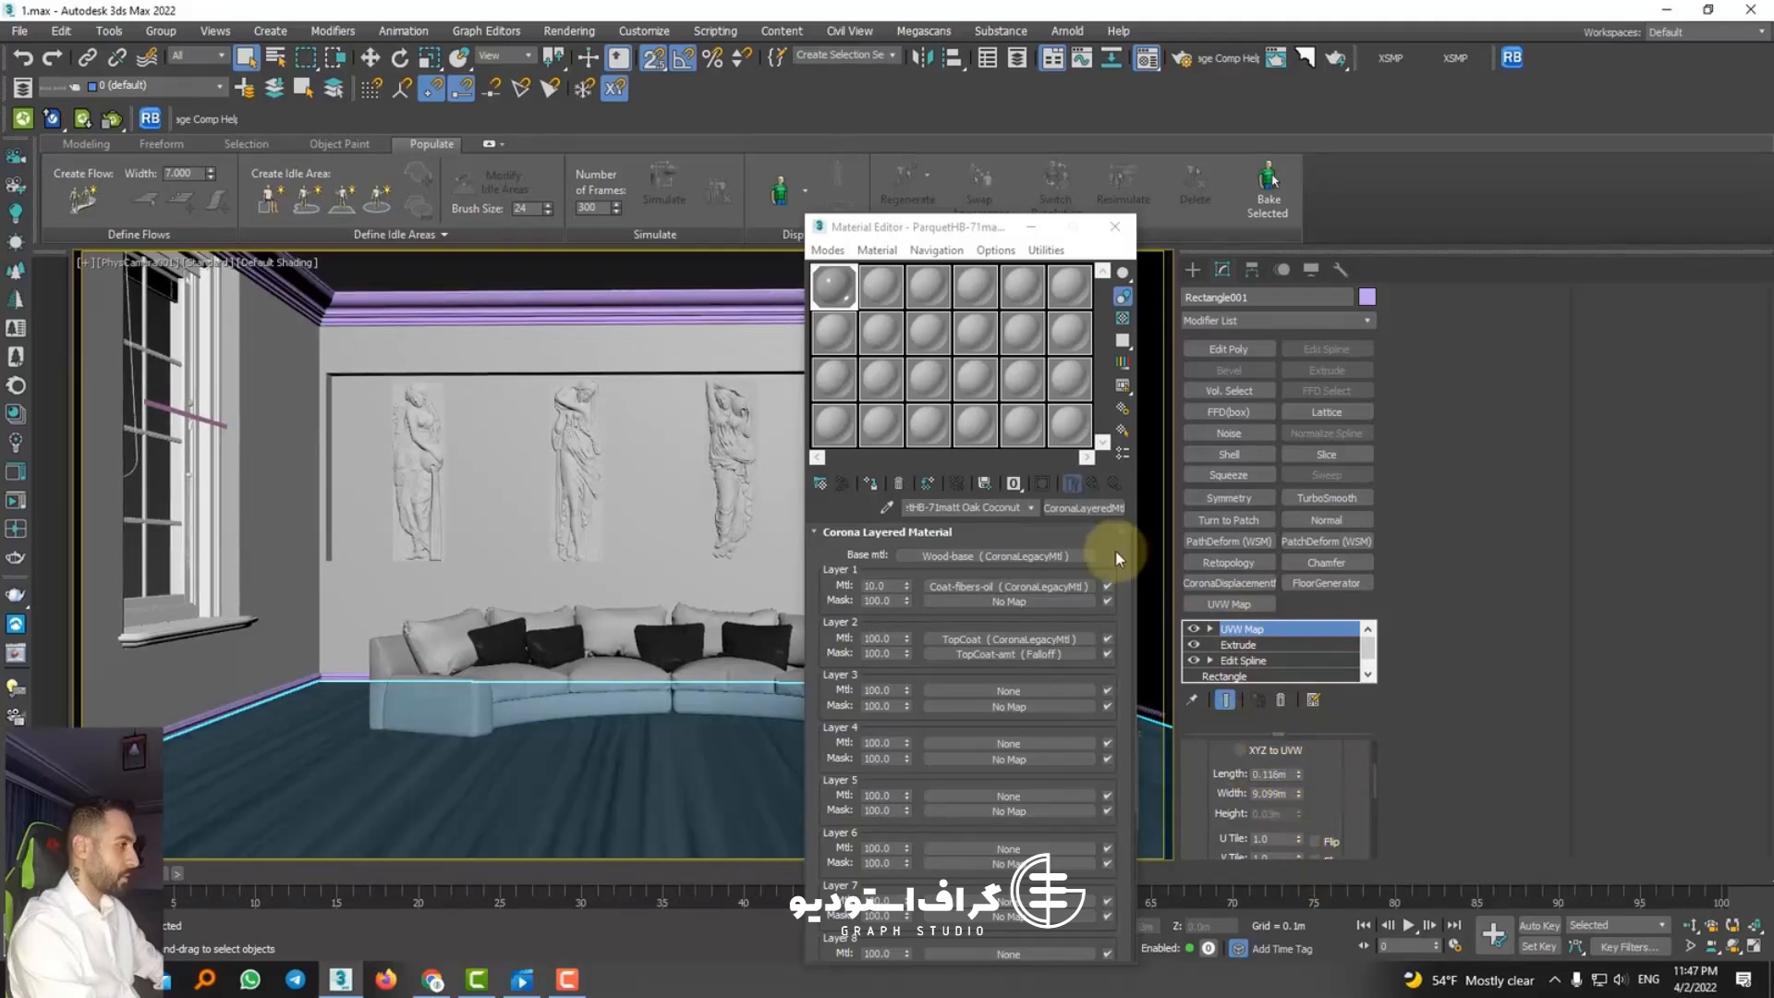
left_click(890, 297)
left_click(836, 286)
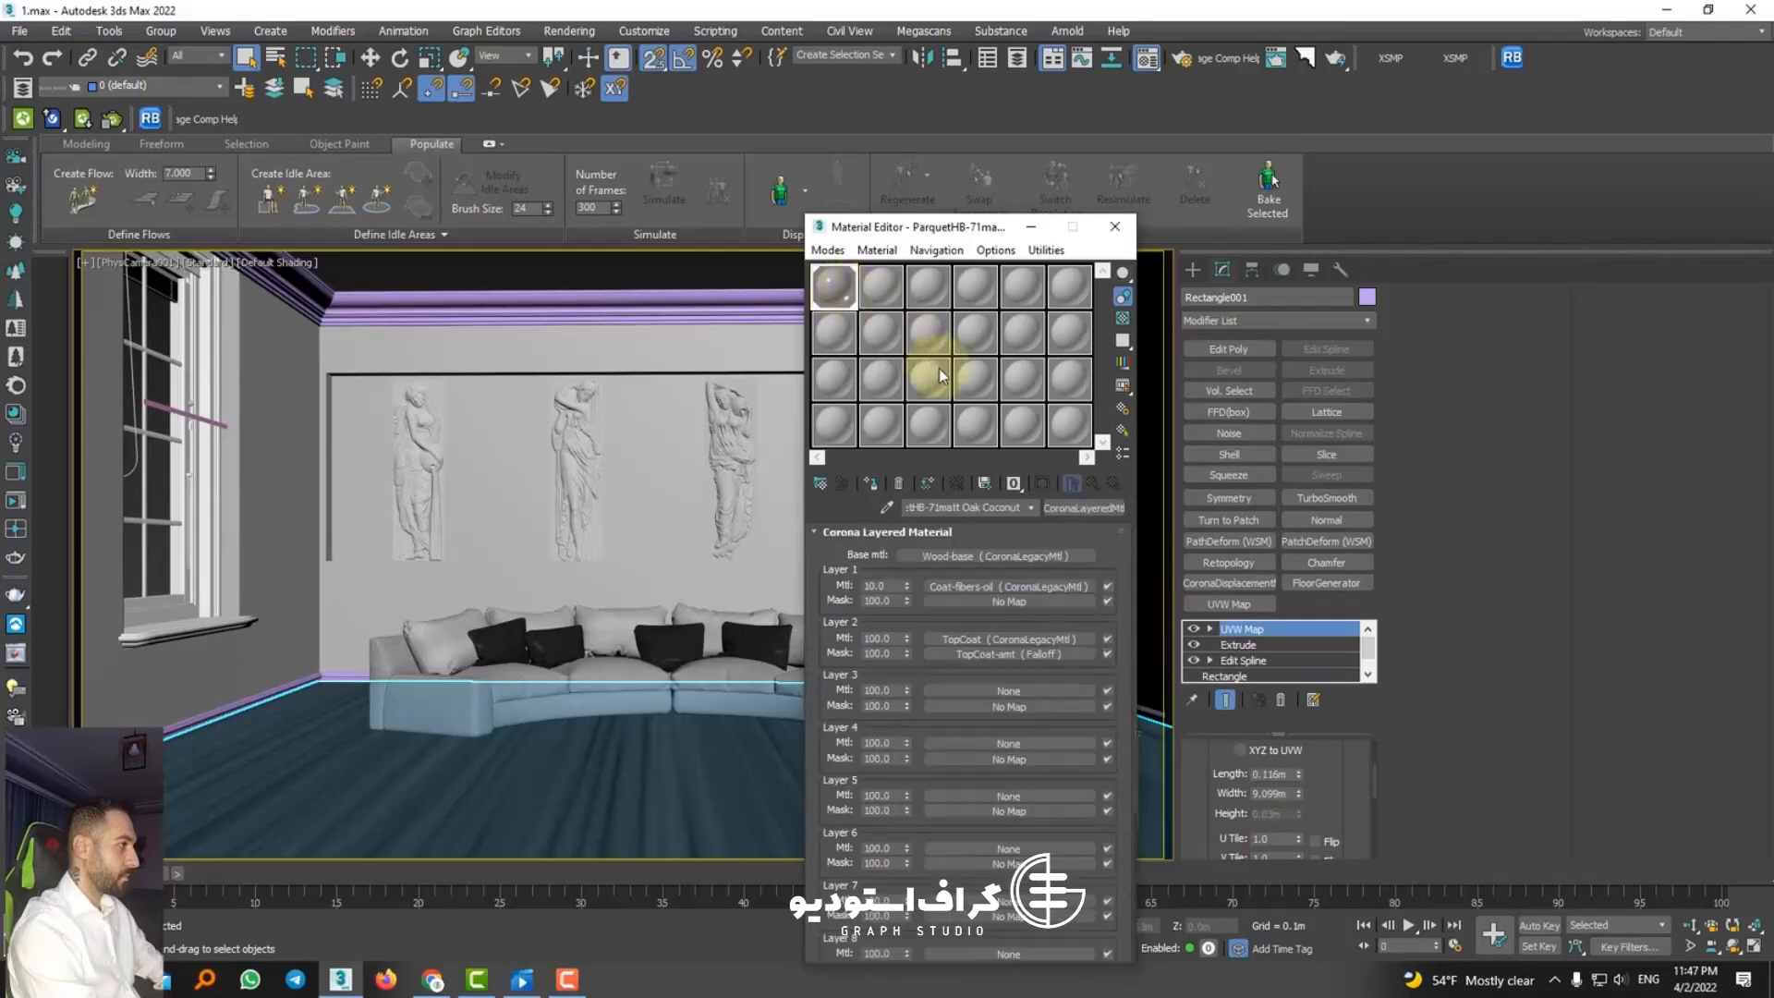
Step: Convert all scene materials, maps and lights with the Corona Converter, and close the script listener and the converter
left_click(17, 388)
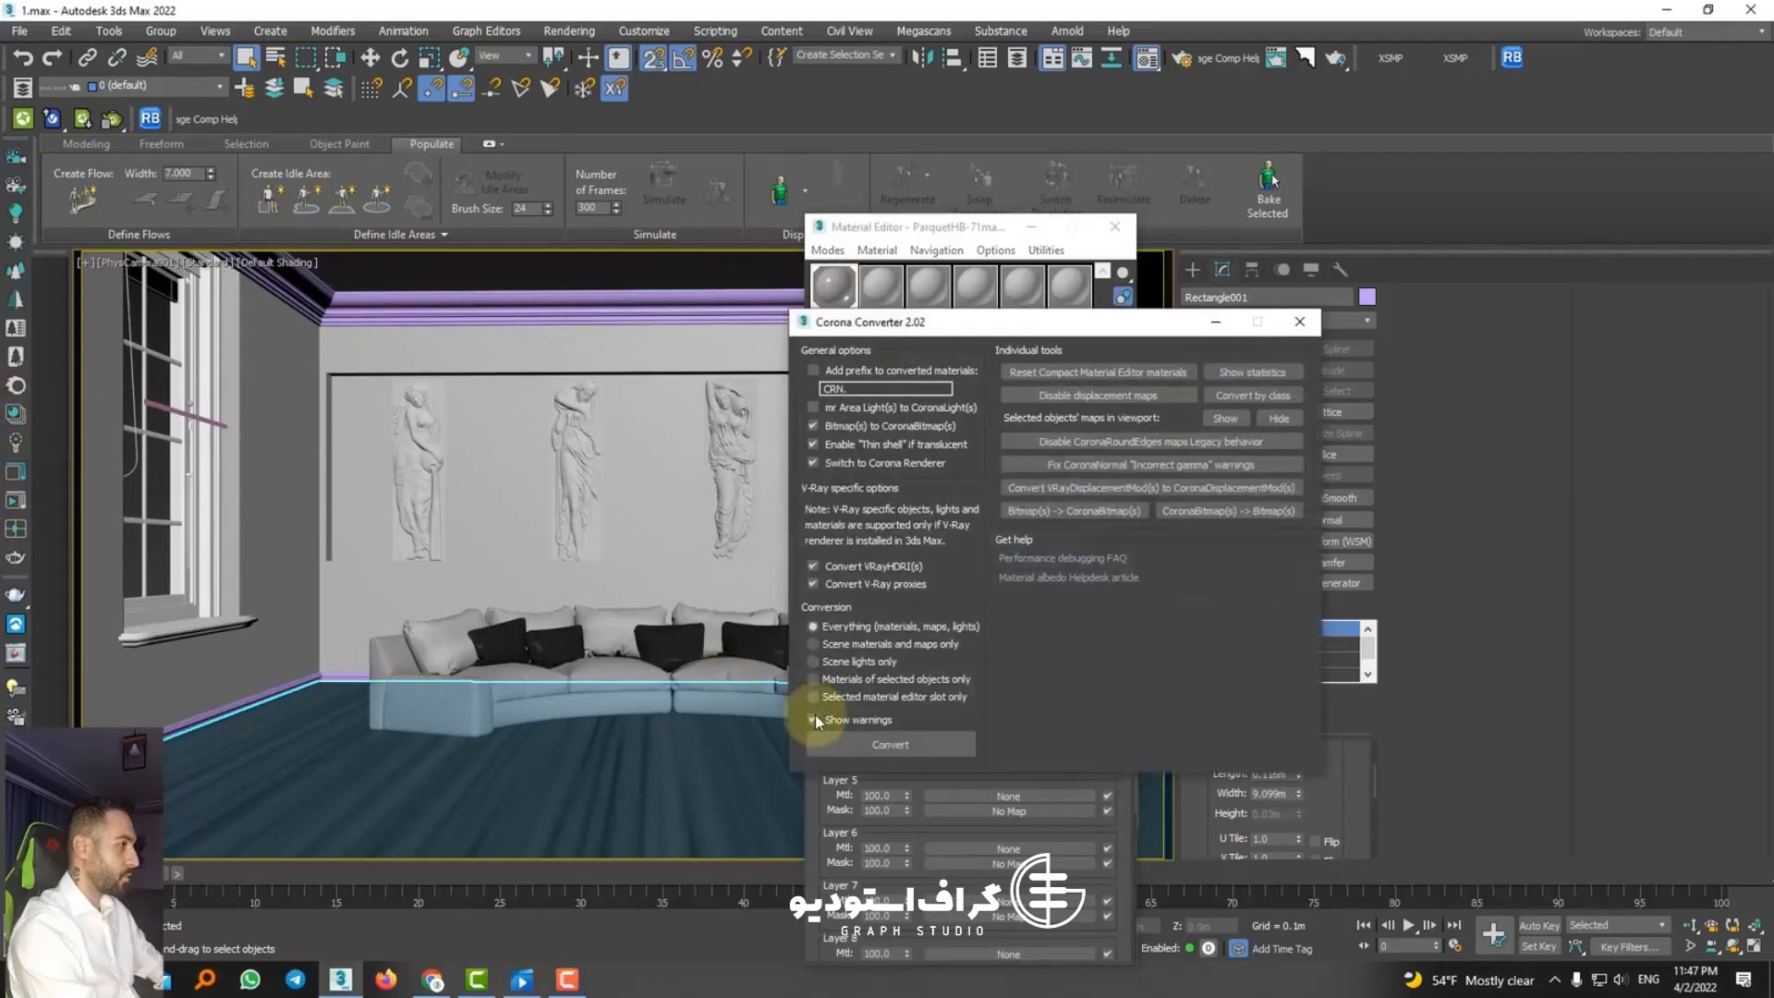
left_click(860, 743)
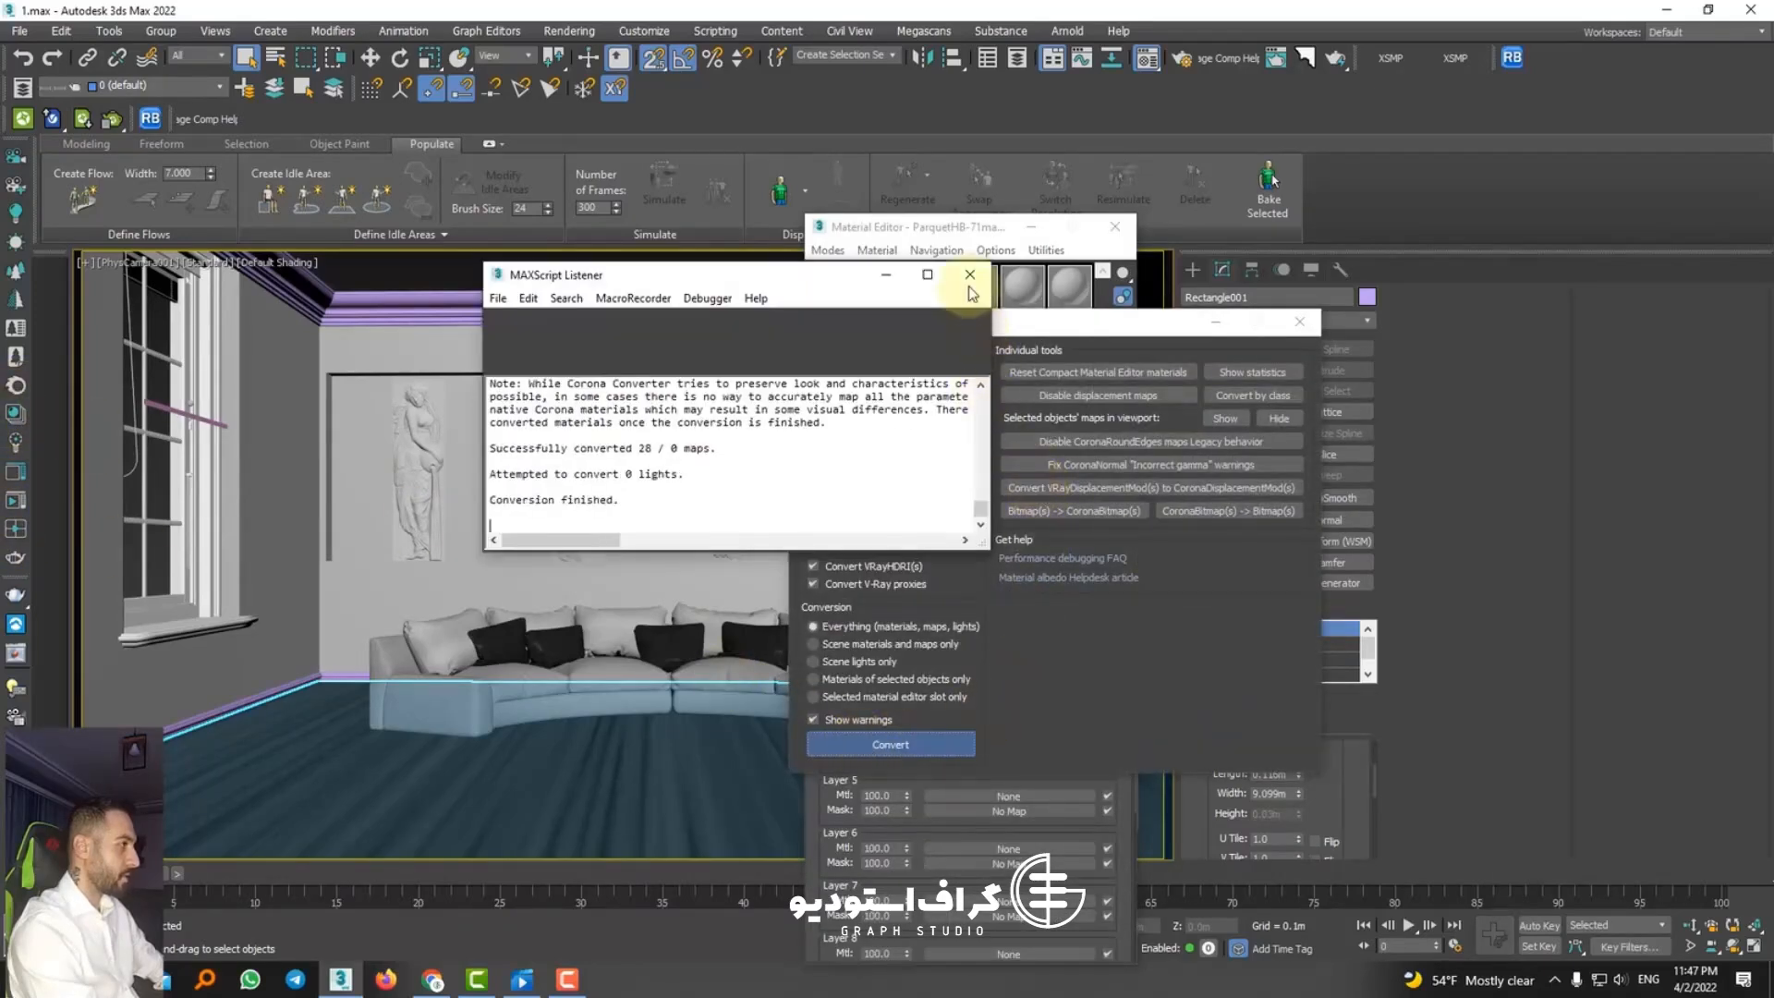
left_click(1101, 352)
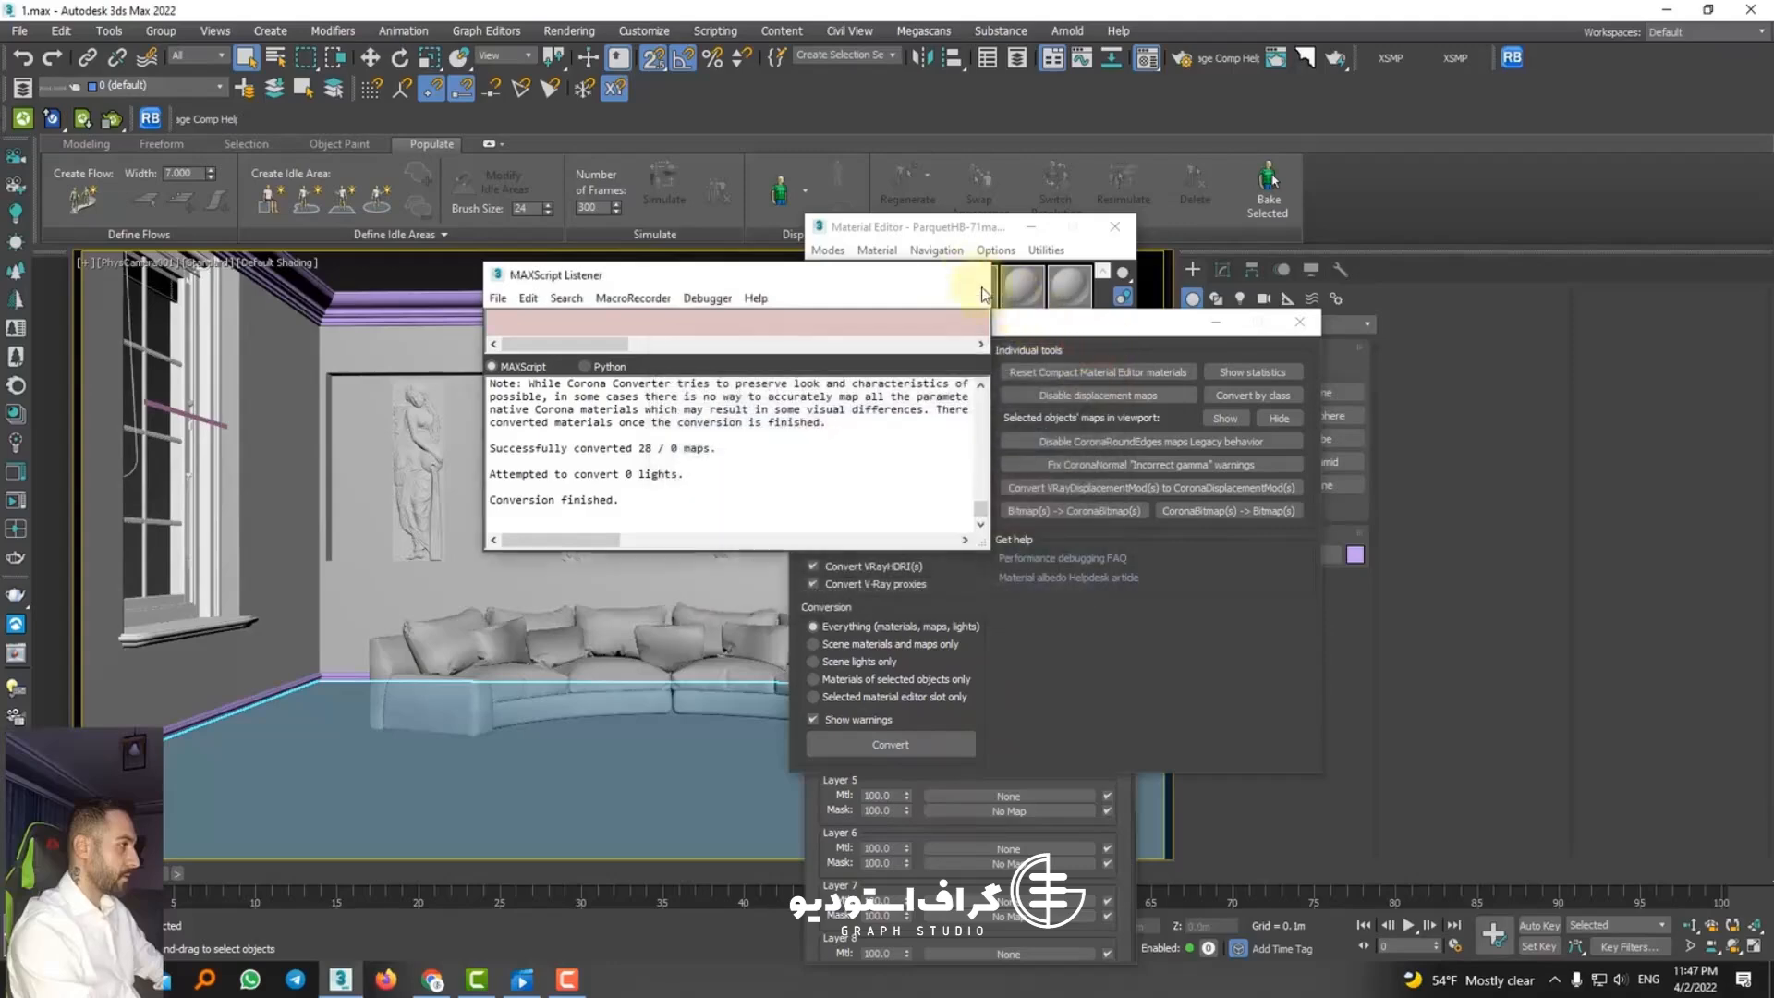
left_click(970, 275)
left_click(1299, 321)
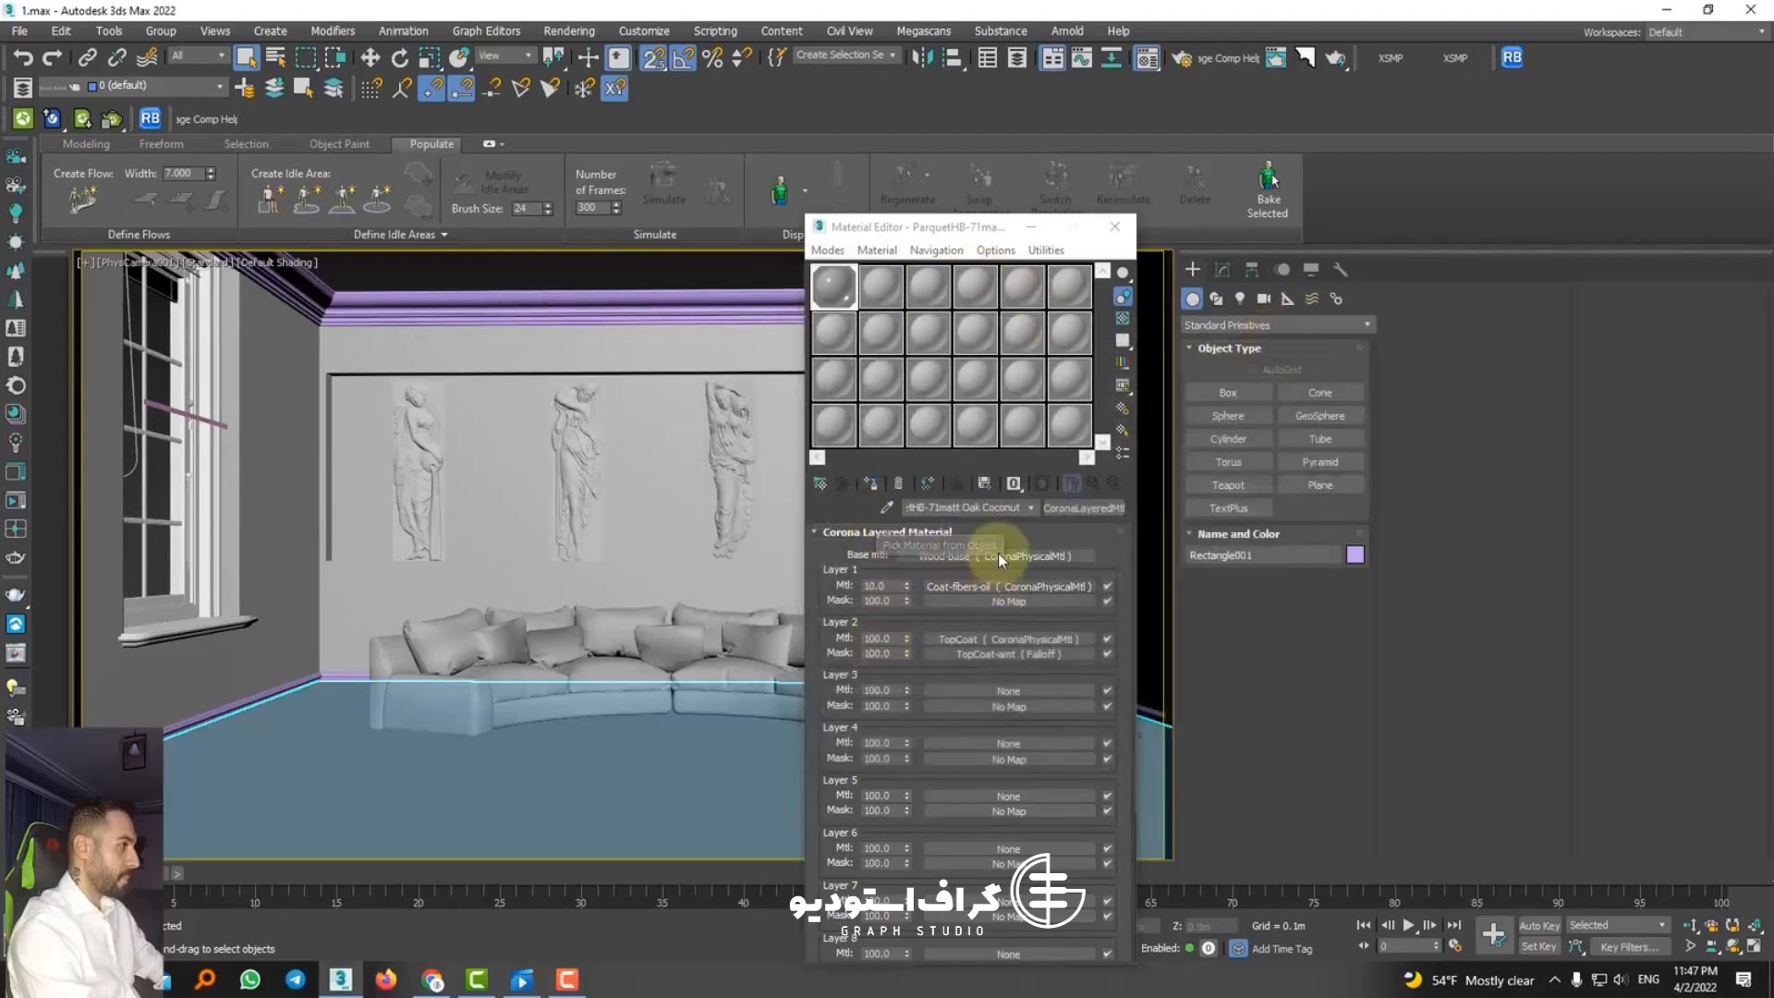
Step: Open the parquet's Wood-base base material and display its texture on the floor in the viewport
left_click(1022, 557)
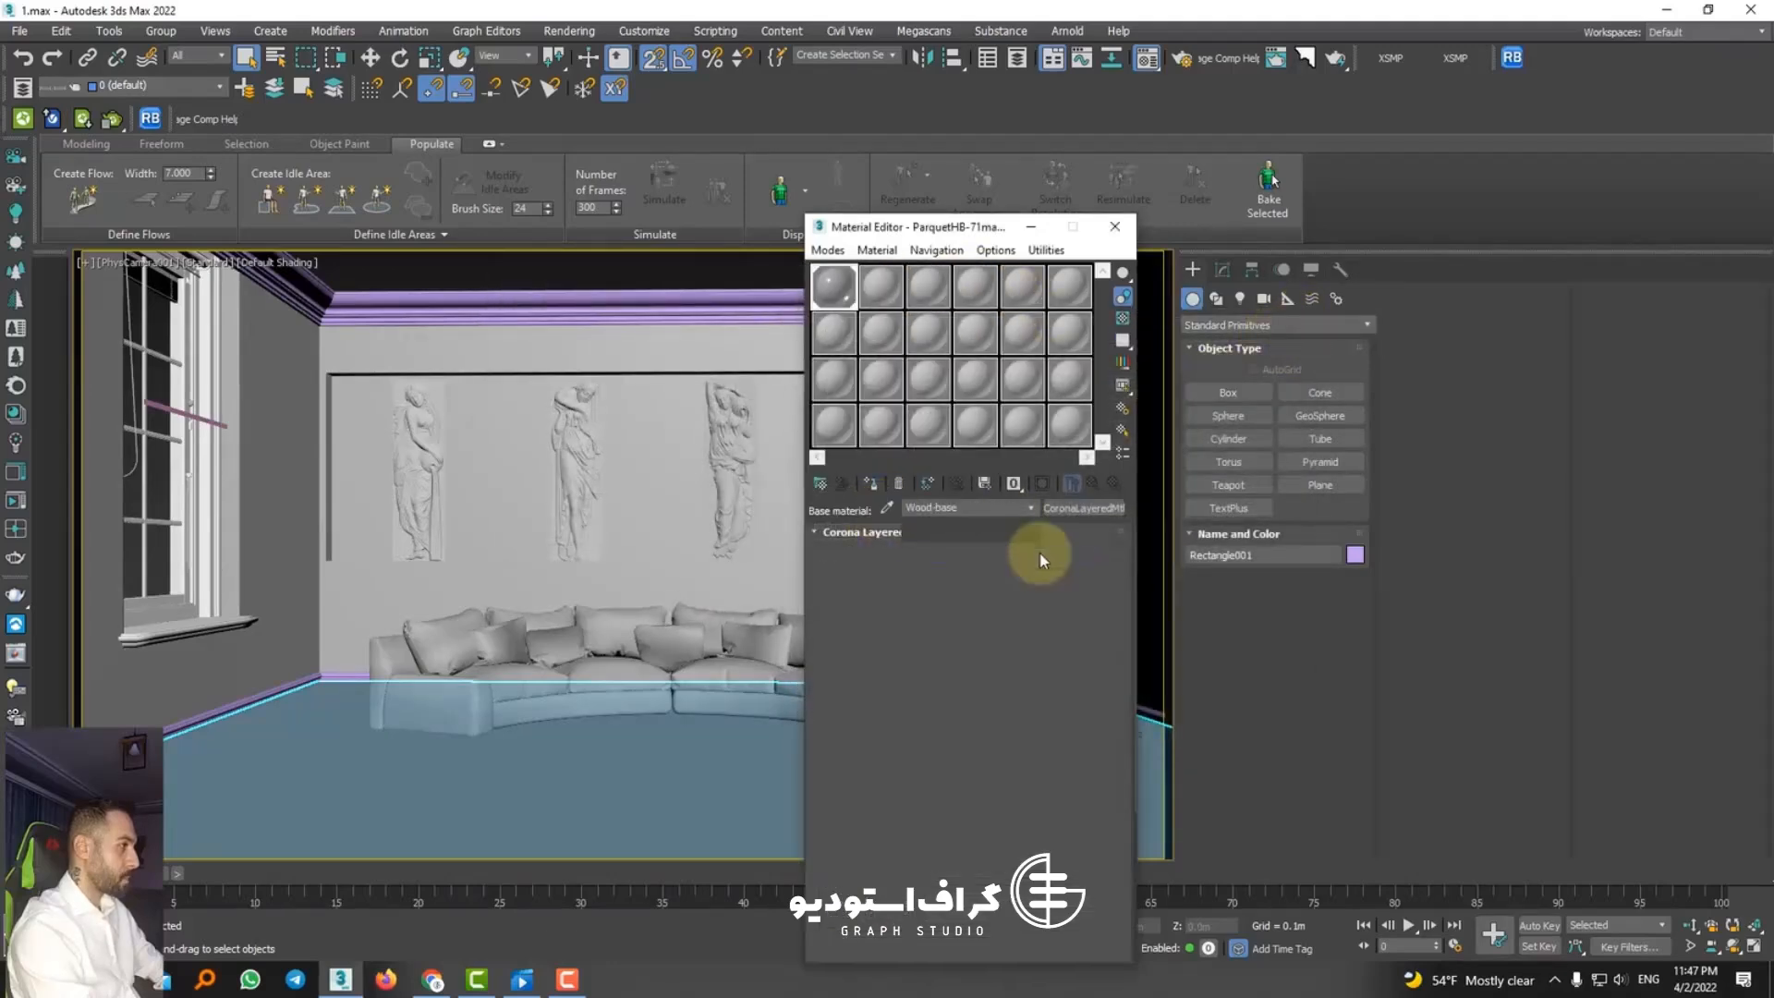
left_click(1047, 483)
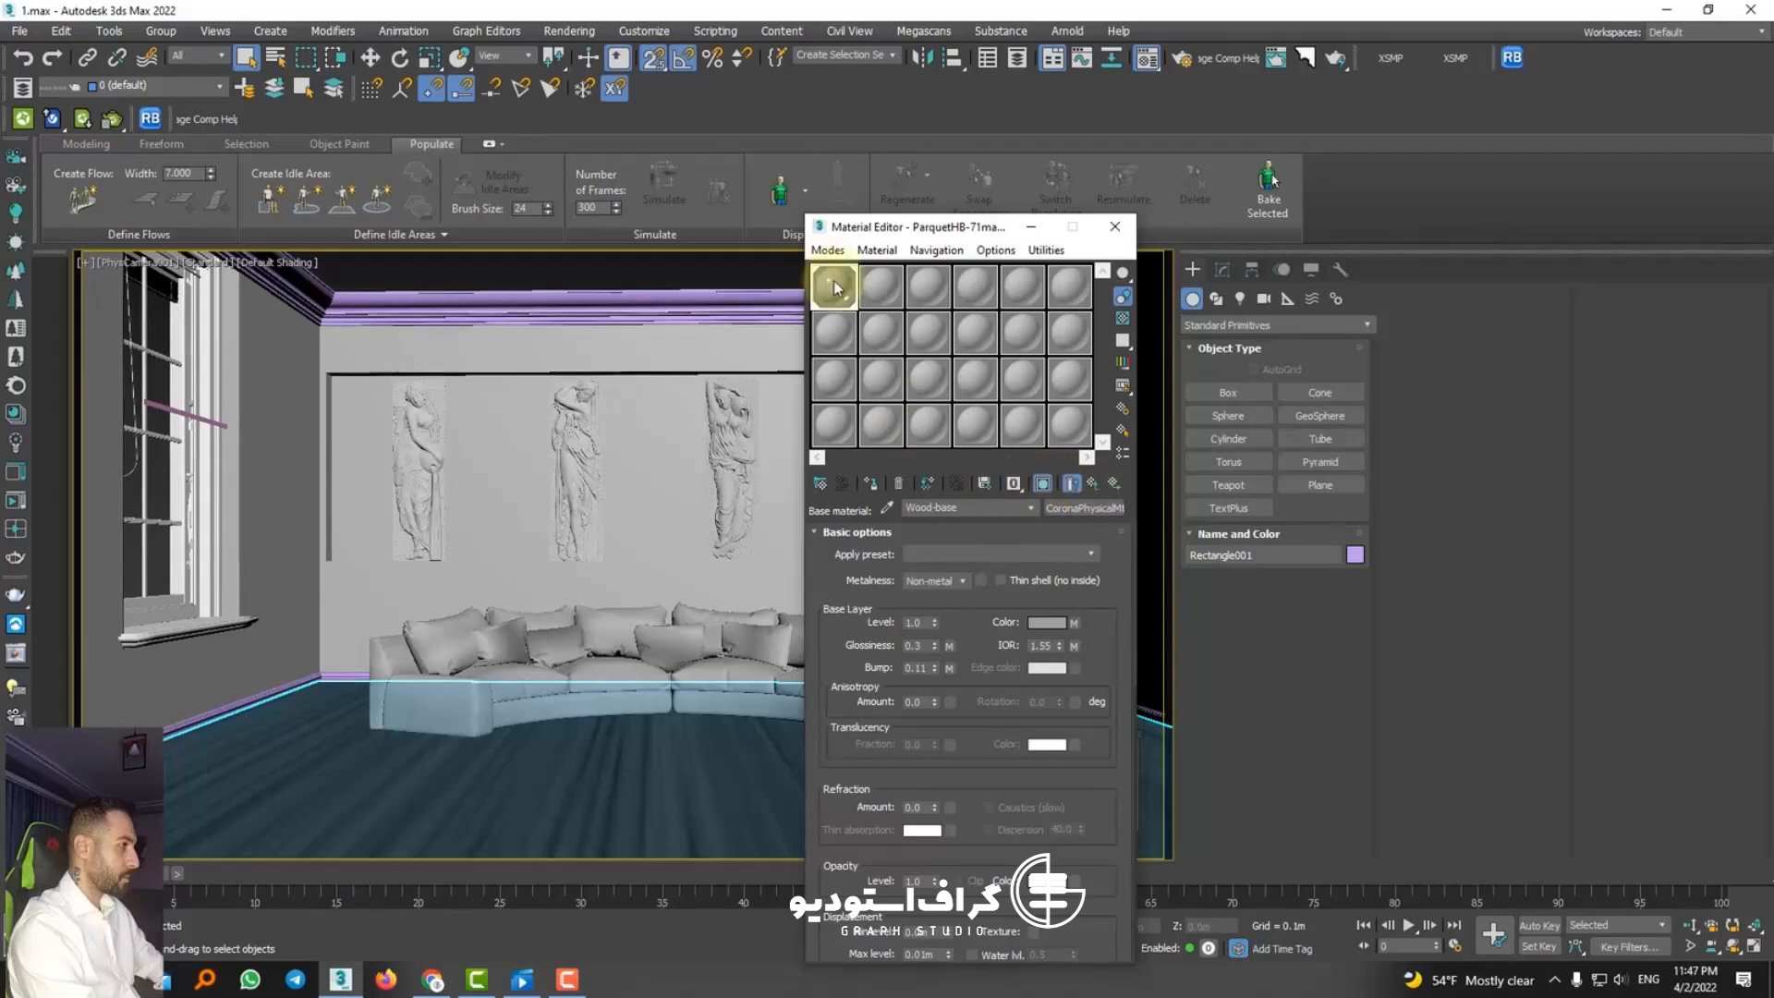
left_click(881, 296)
left_click(841, 292)
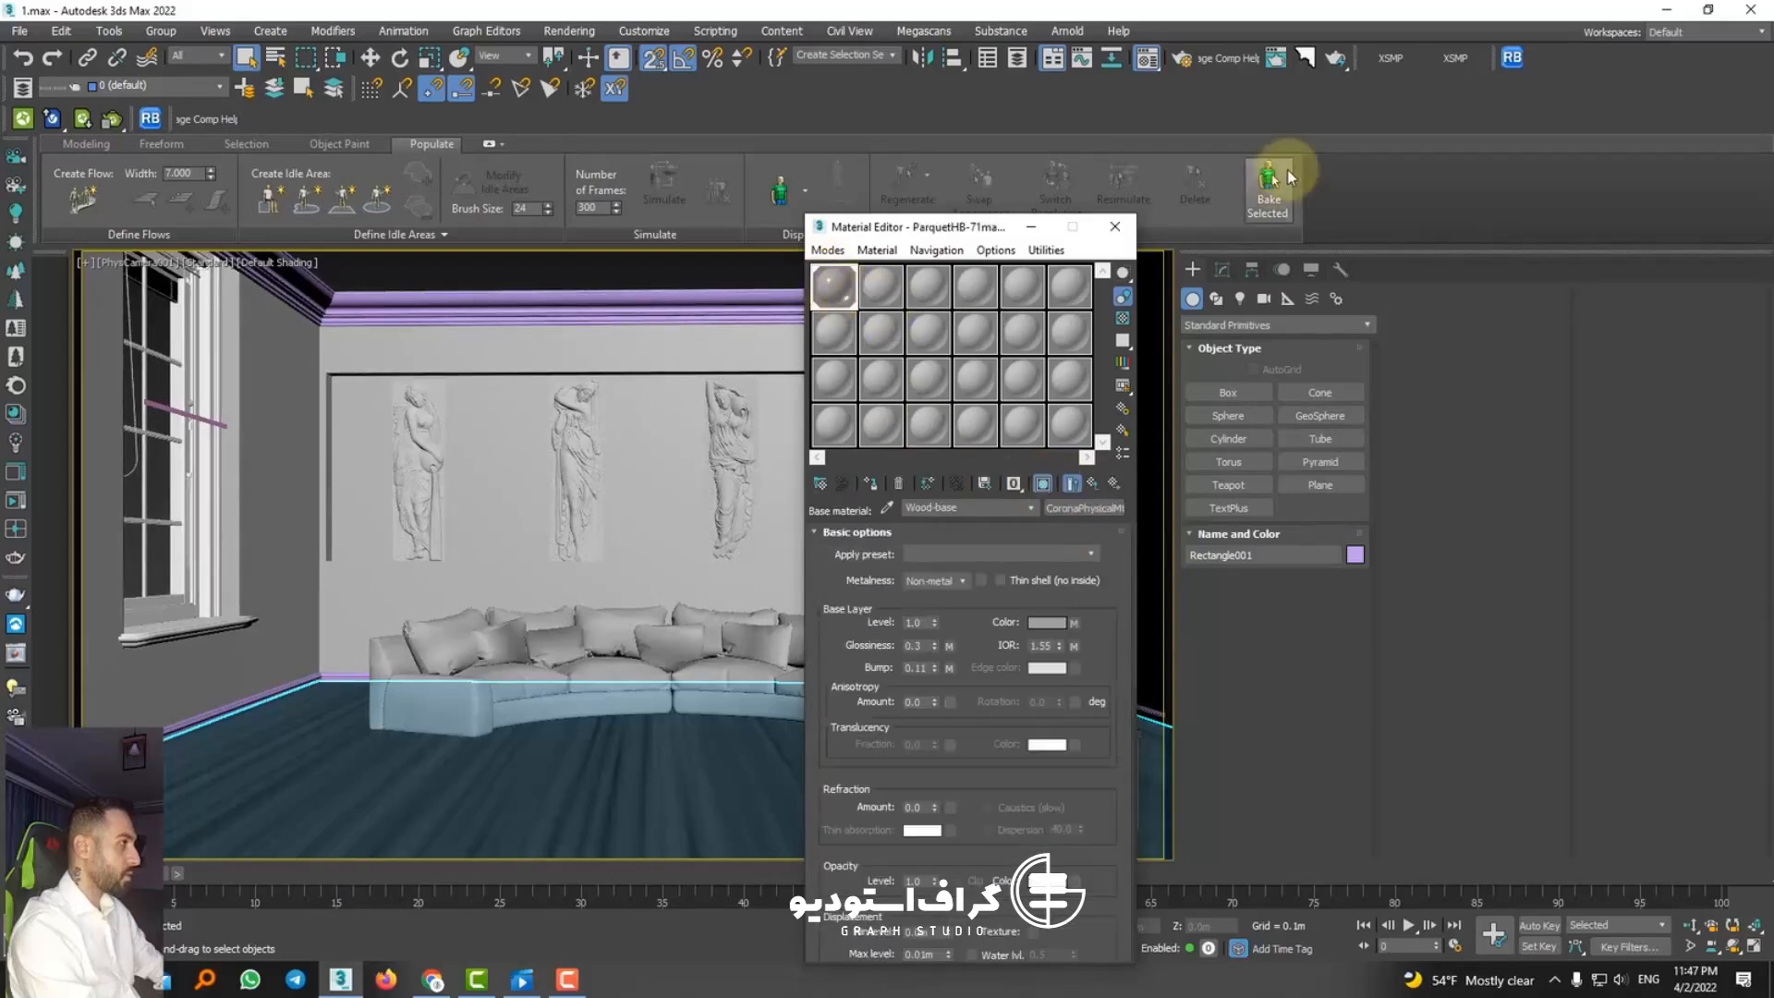
Step: Assign Corona 7 (Hotfix 1) as the Material Editor renderer, save the renderer assignment as defaults and close Render Setup
left_click(1180, 57)
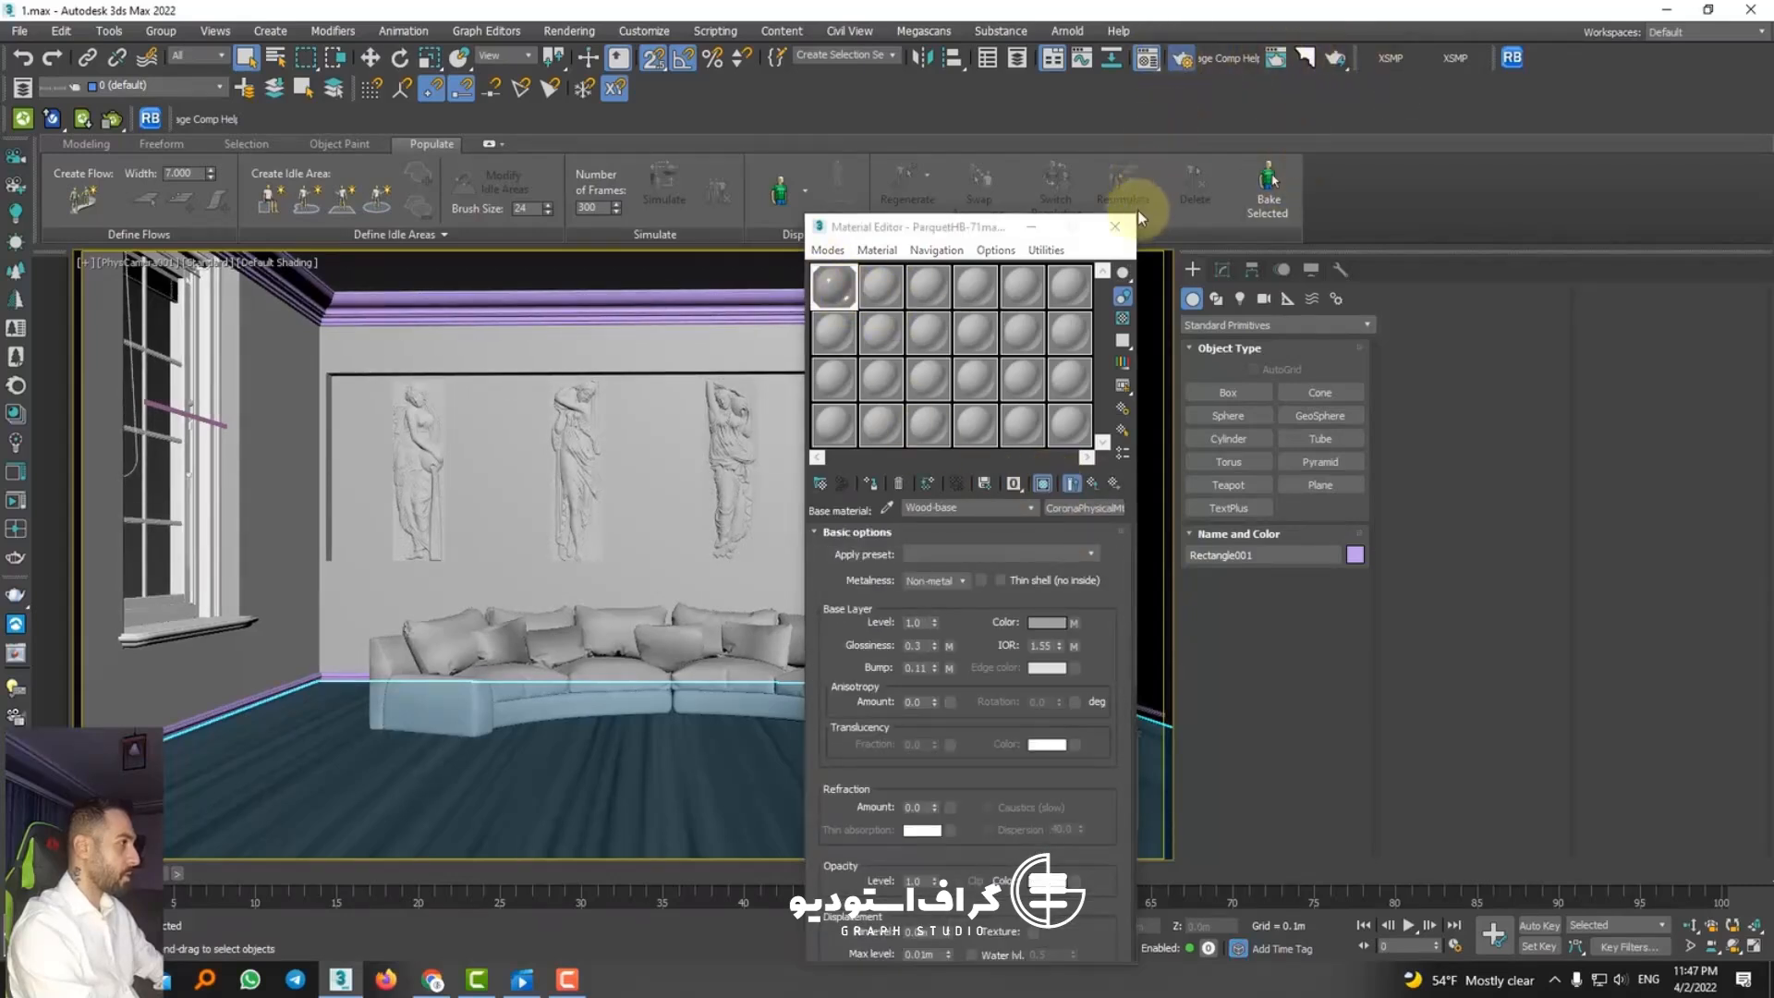
scroll(1353, 679, "down", 8)
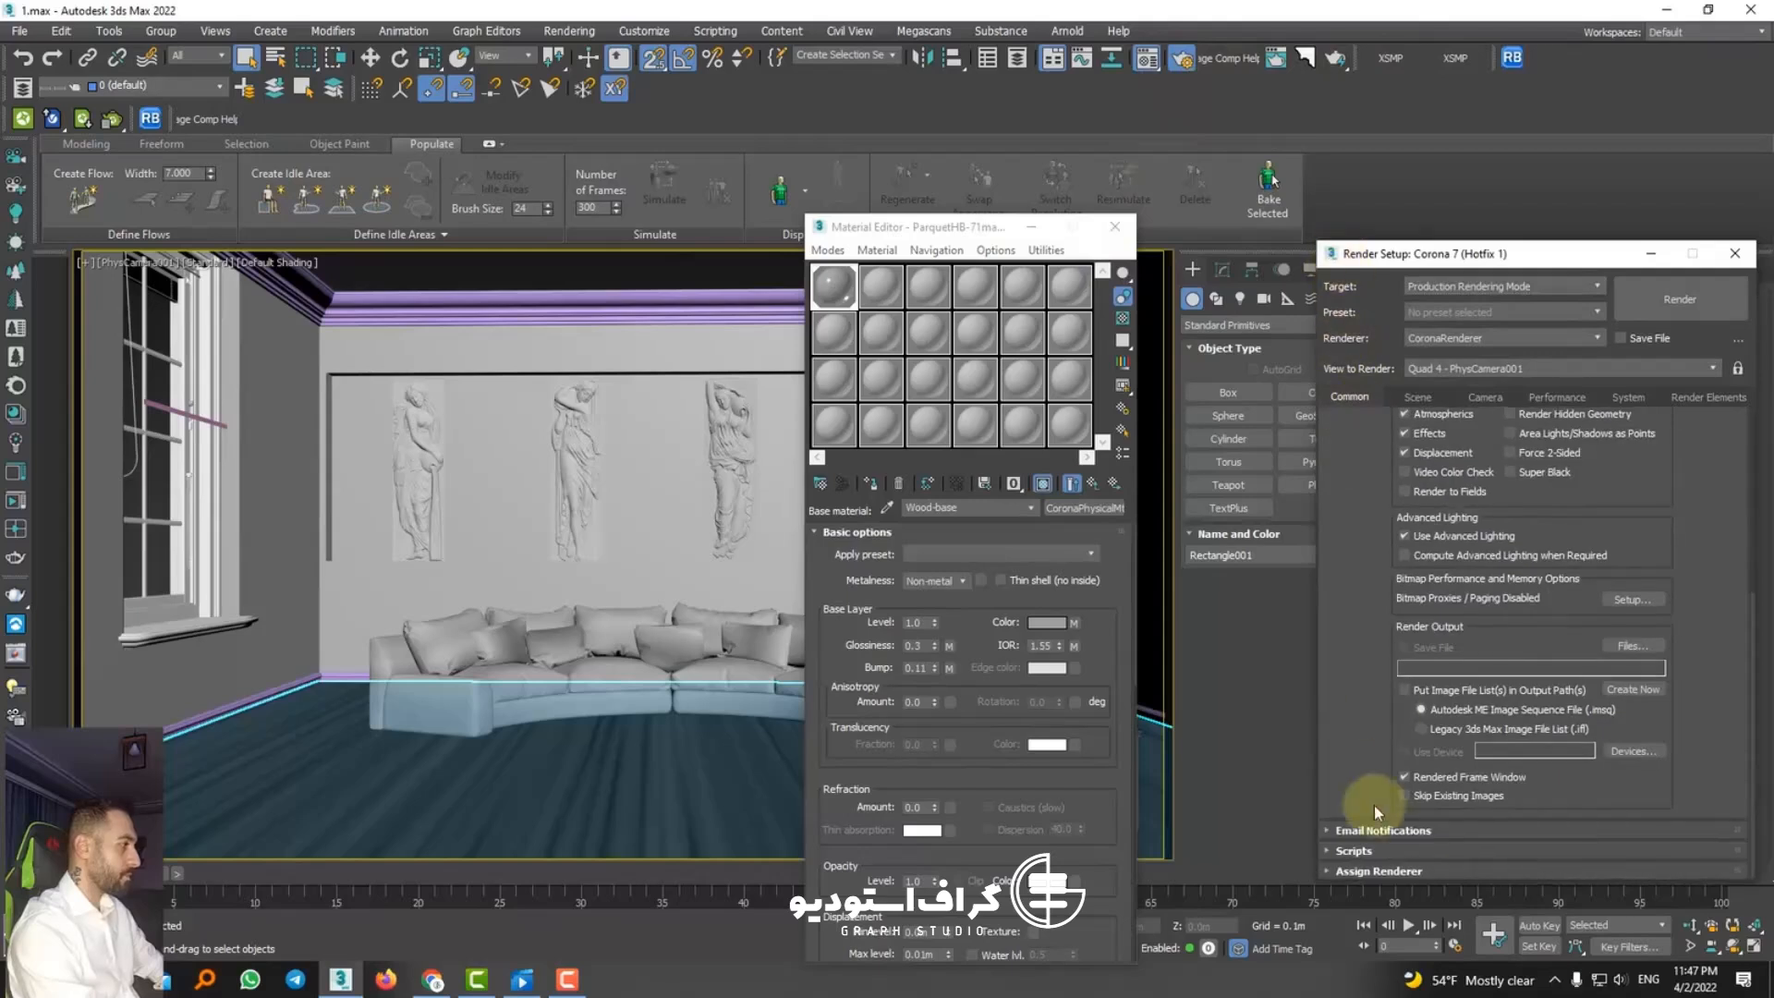
left_click(1358, 843)
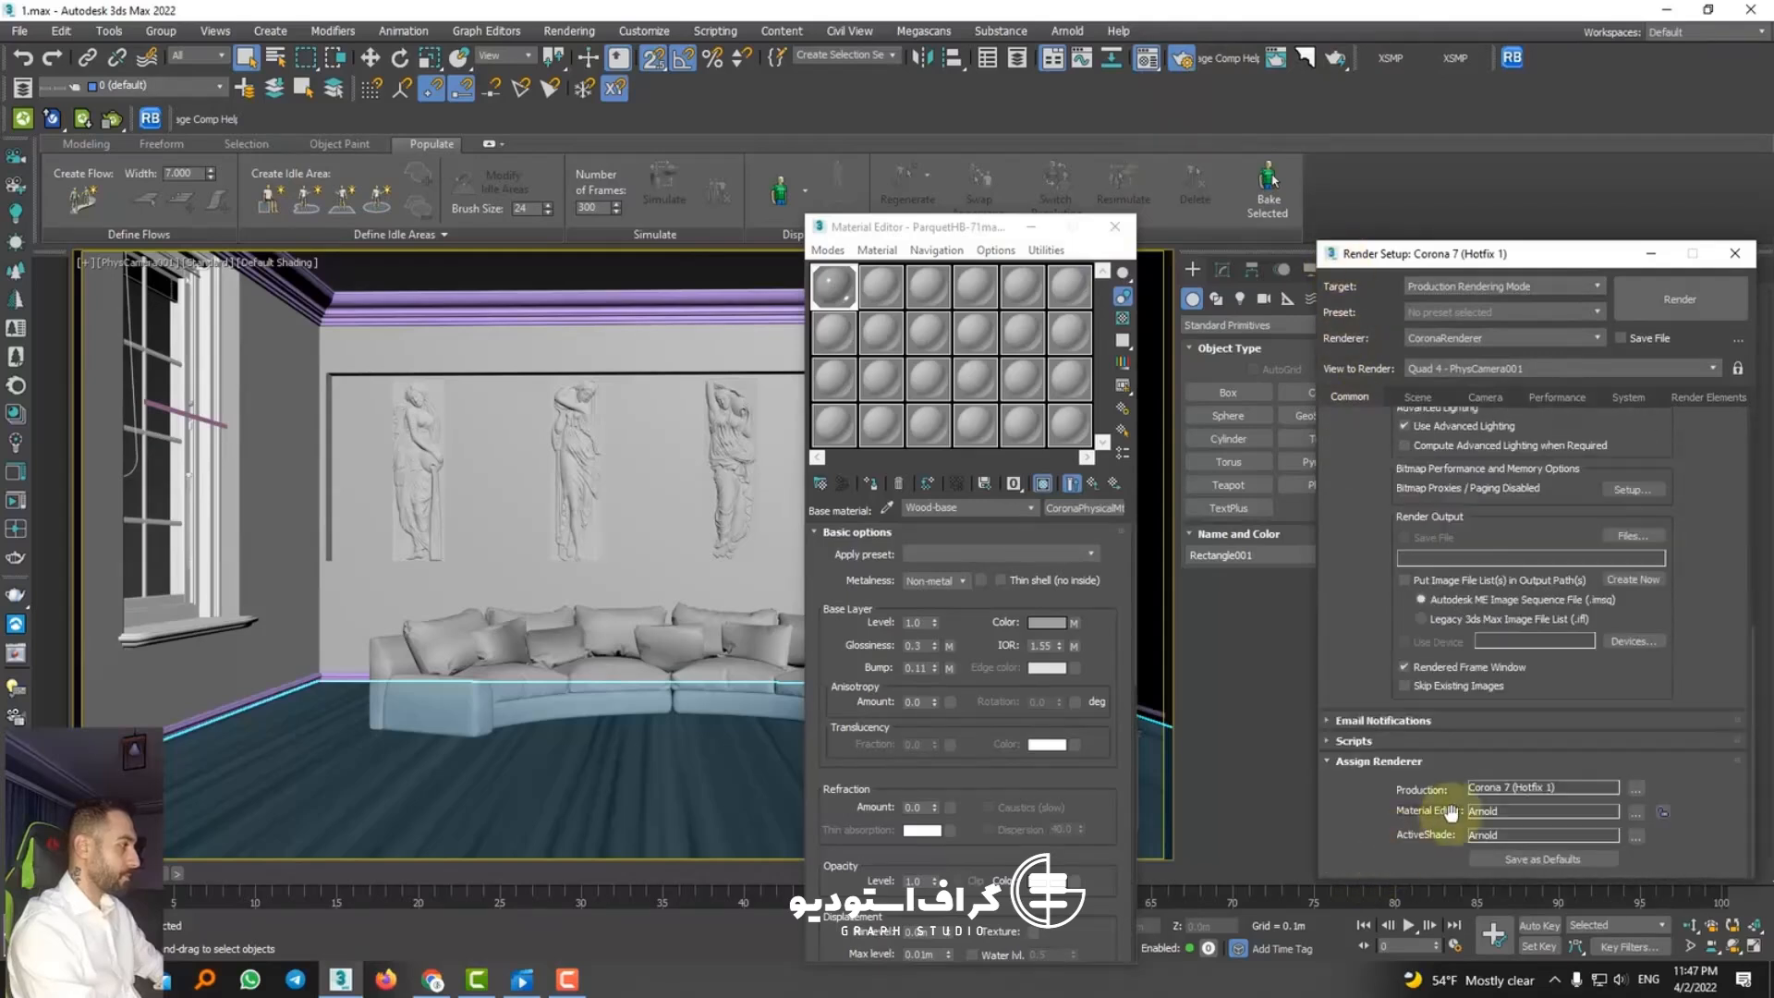
left_click(1635, 813)
left_click(1449, 463)
left_click(1541, 697)
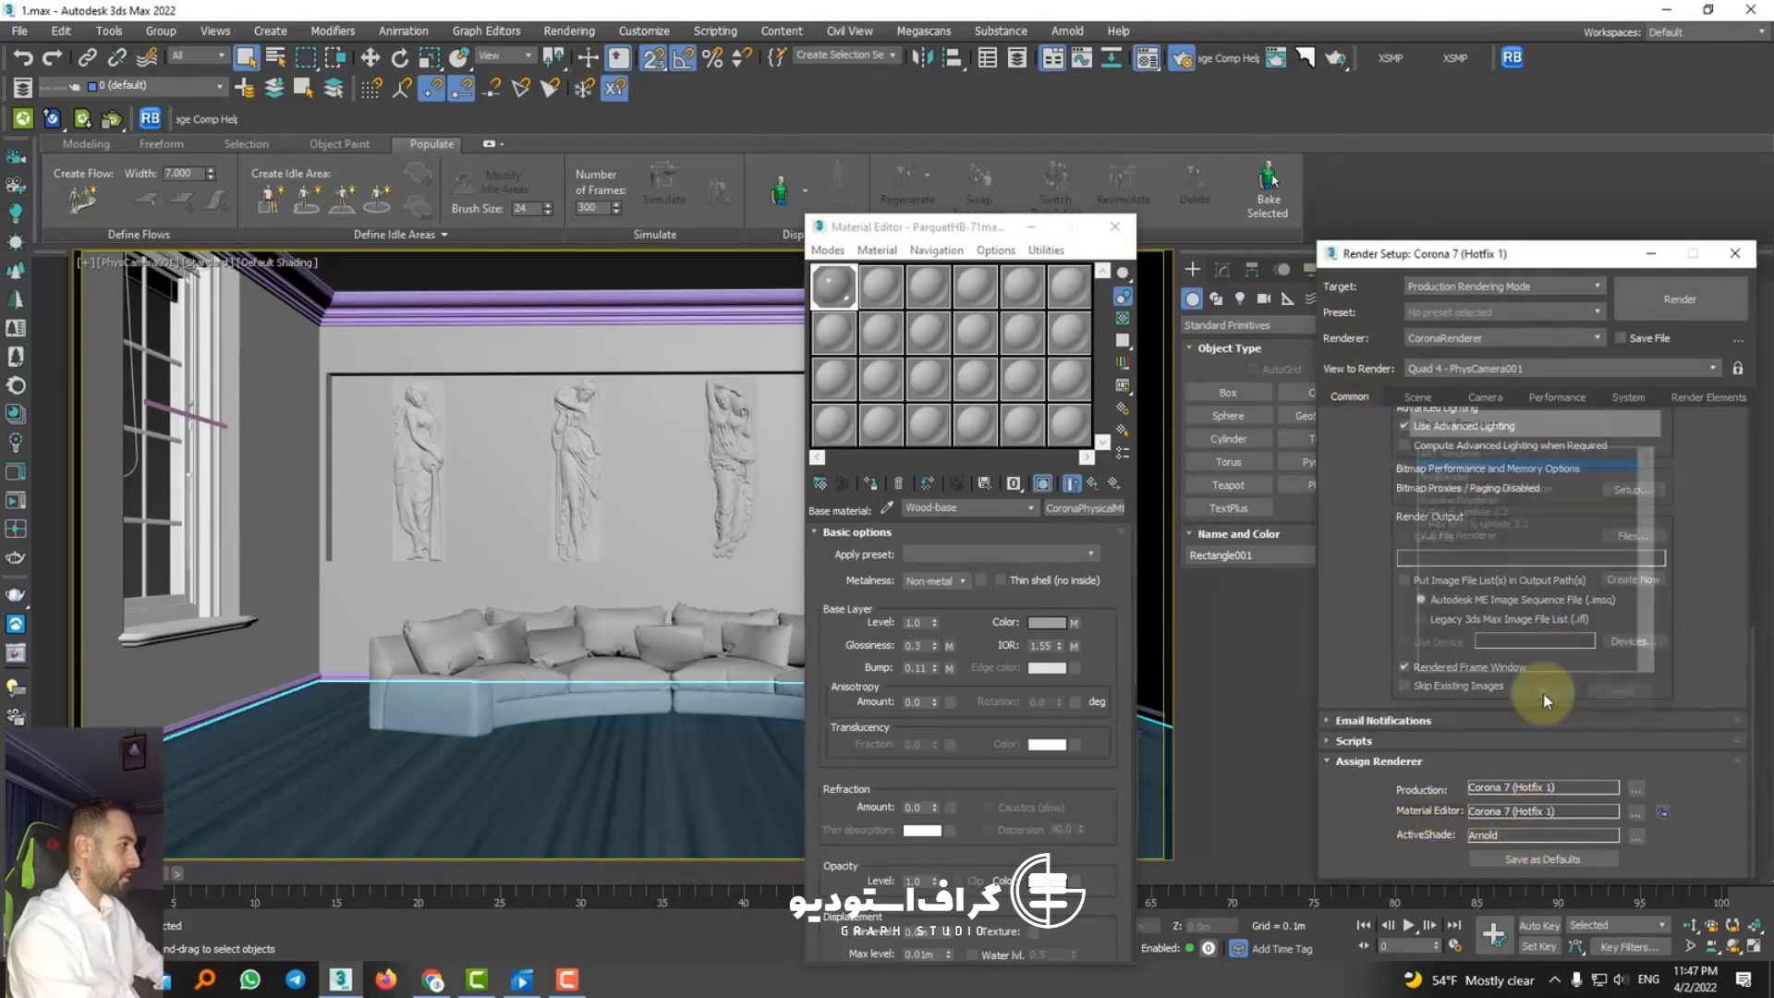
left_click(1563, 857)
left_click(935, 501)
left_click(1733, 252)
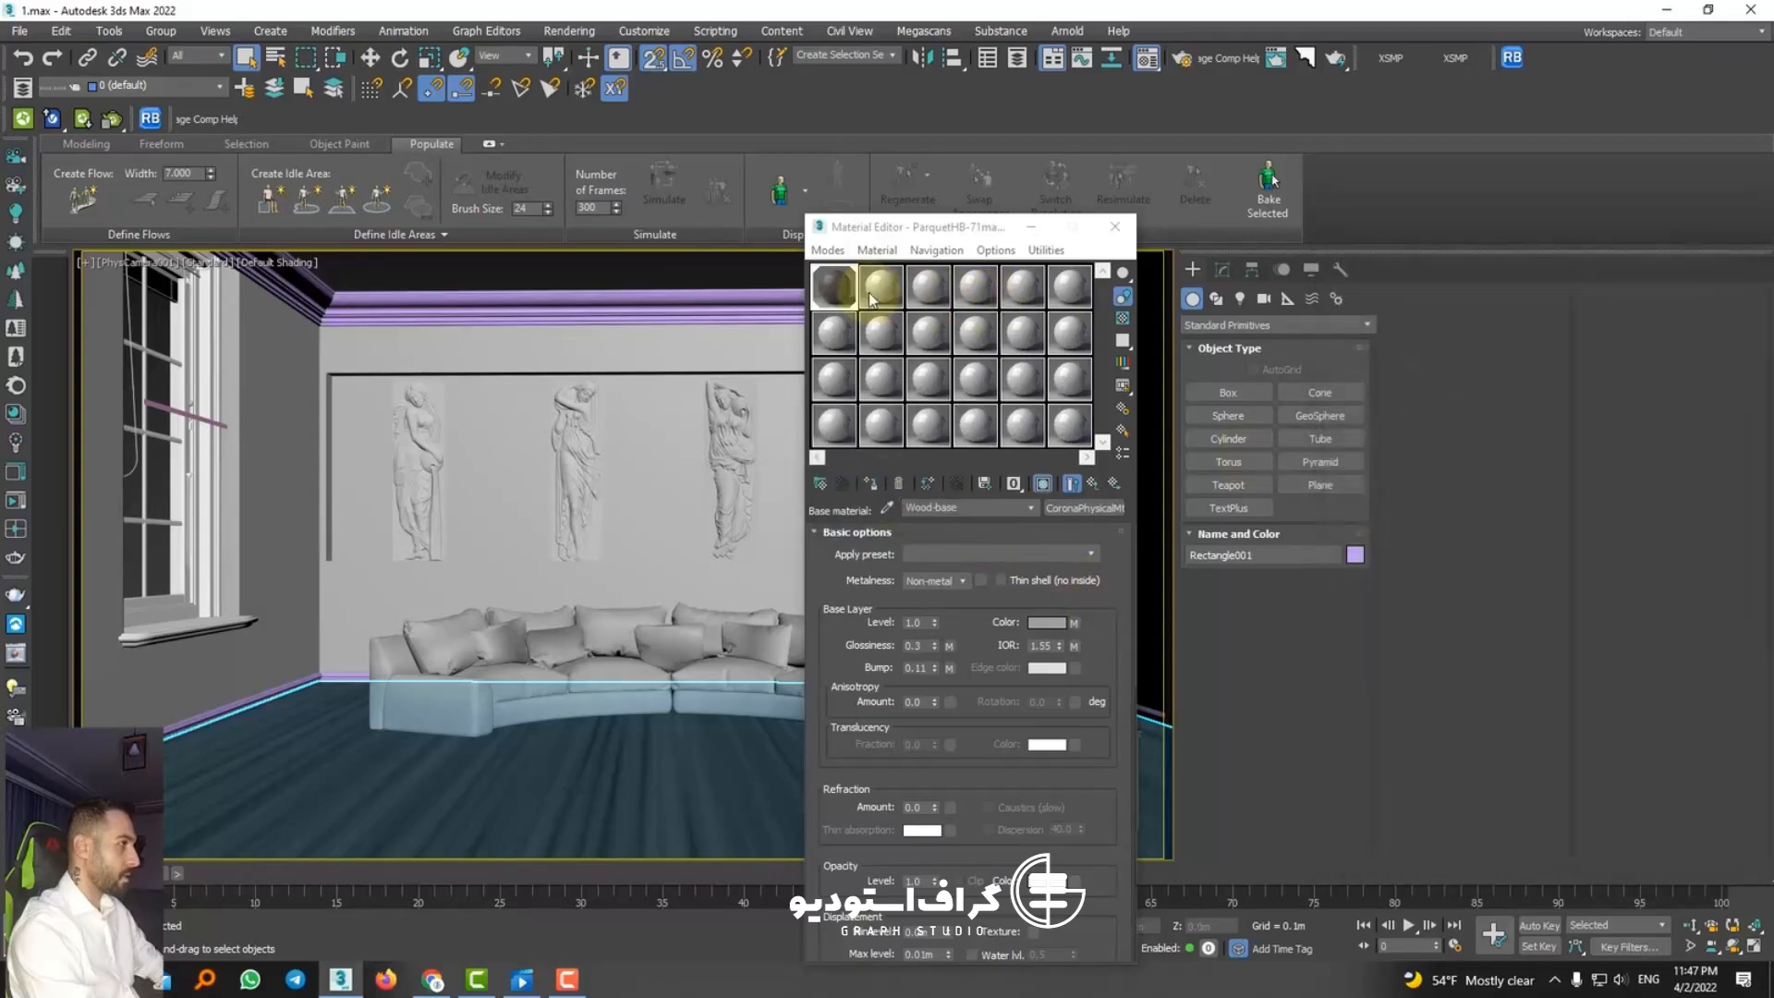
Step: Inspect the parquet material in an enlarged sample preview and close the Material Editor
double_click(836, 287)
left_click_drag(740, 273, 896, 258)
left_click(1115, 227)
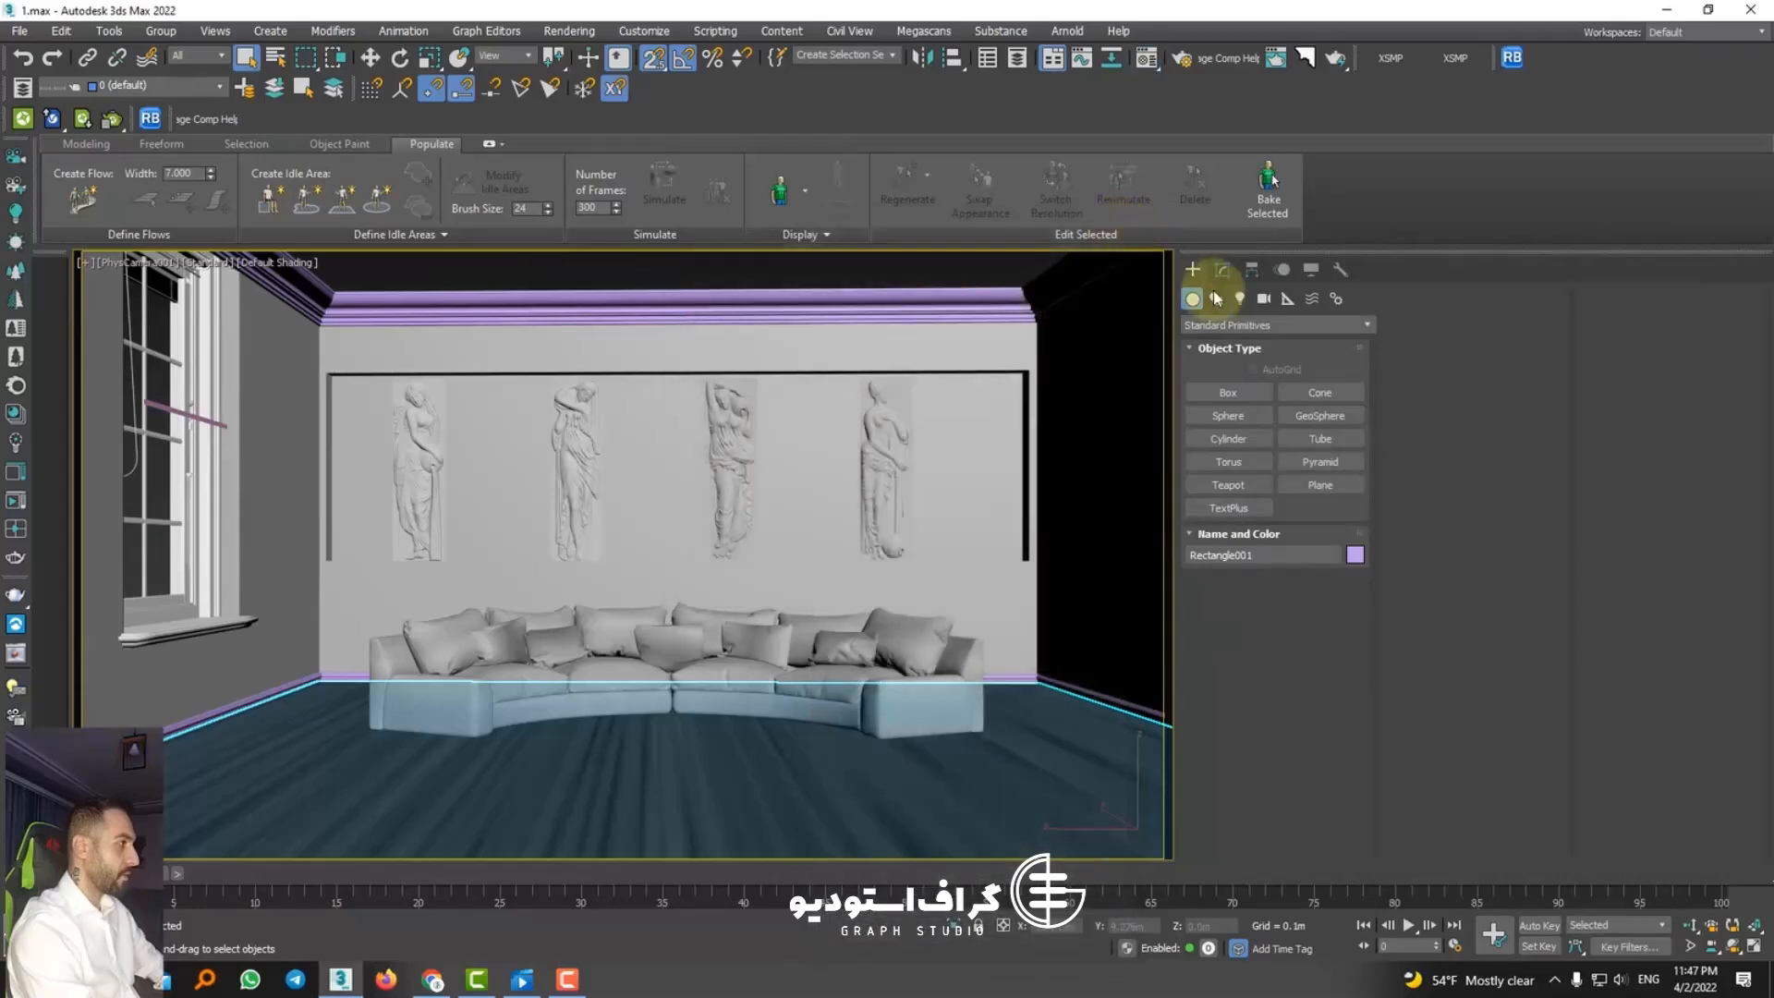
Step: Isolate the floor in the Top view and reduce its UVW Map size to about 0.007 m long and 0.012 m wide
left_click(1222, 268)
scroll(1356, 739, "down", 3)
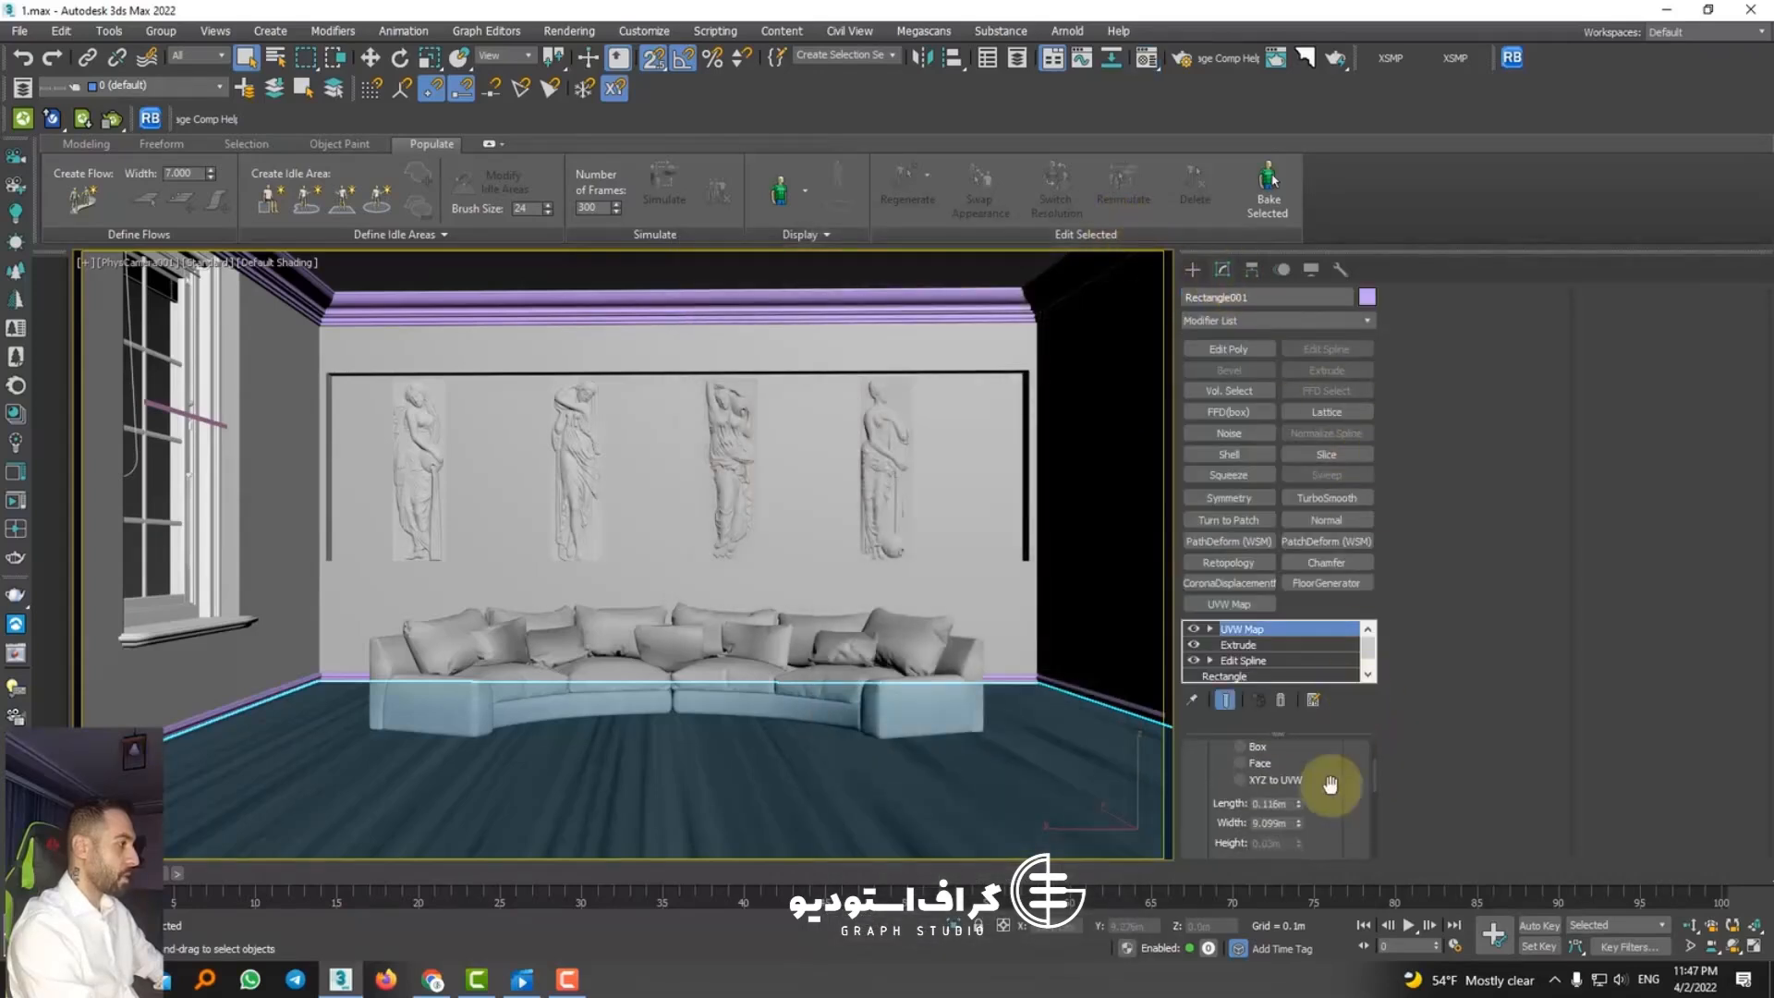
left_click_drag(1301, 838, 1301, 919)
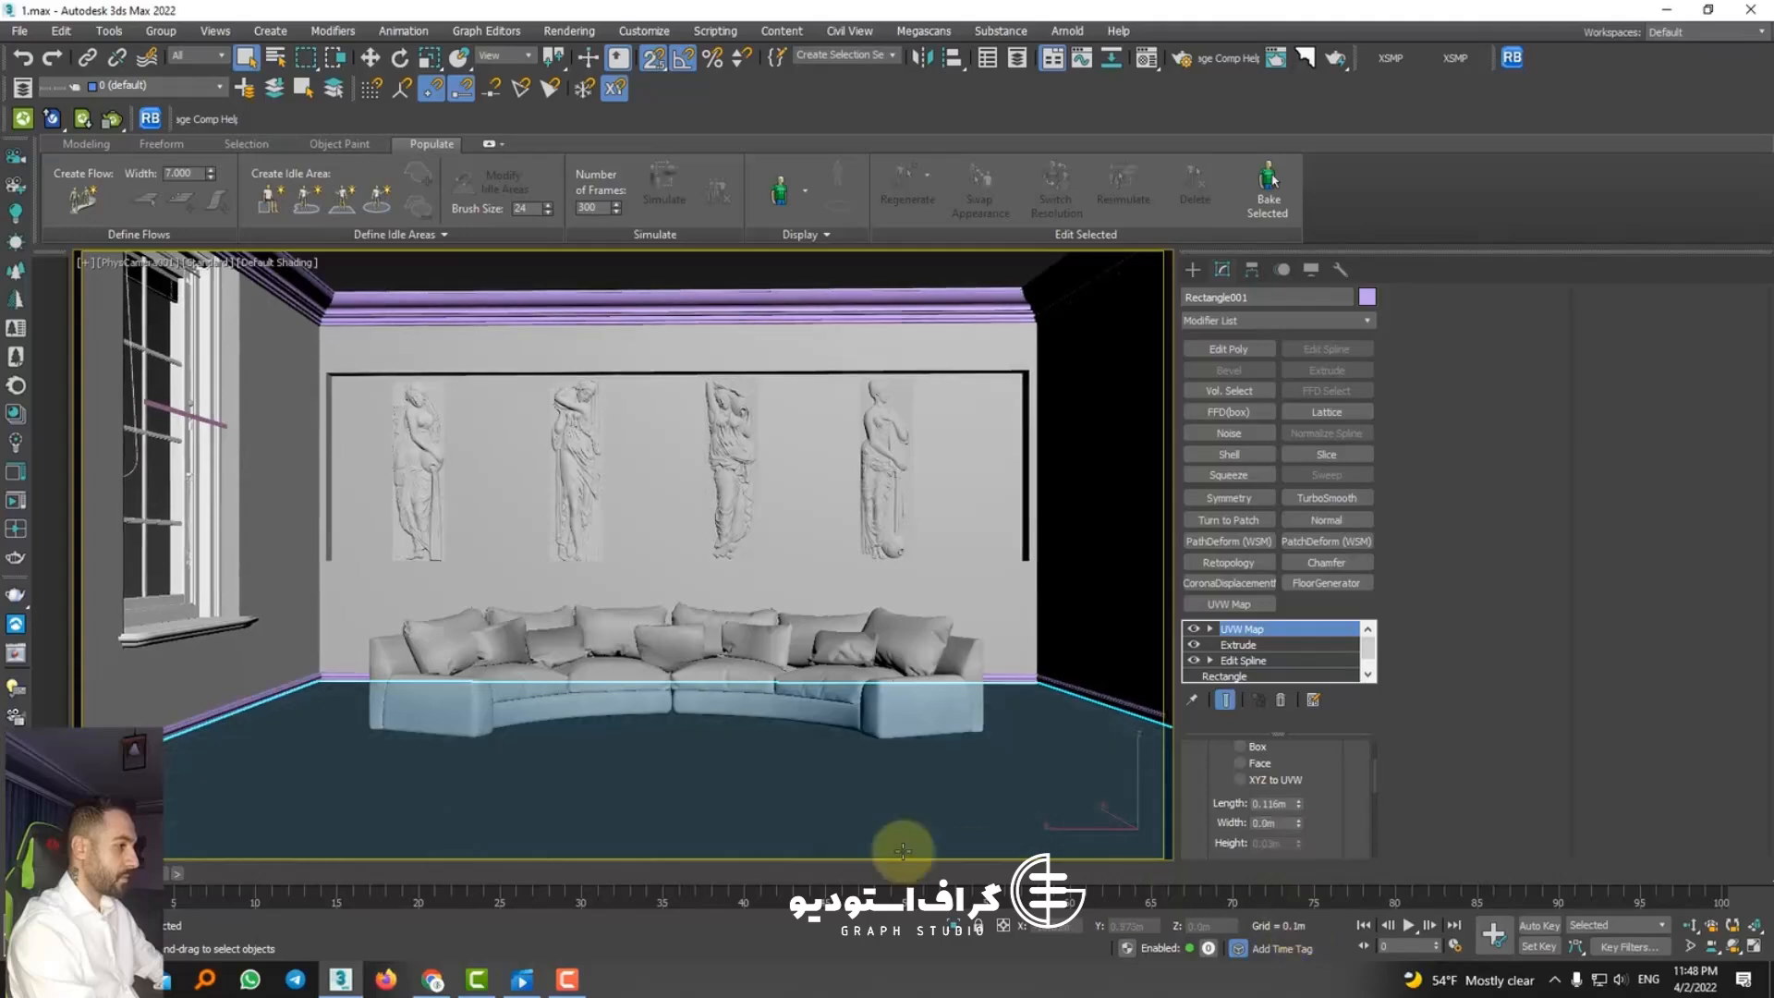
key("alt+q")
key("t")
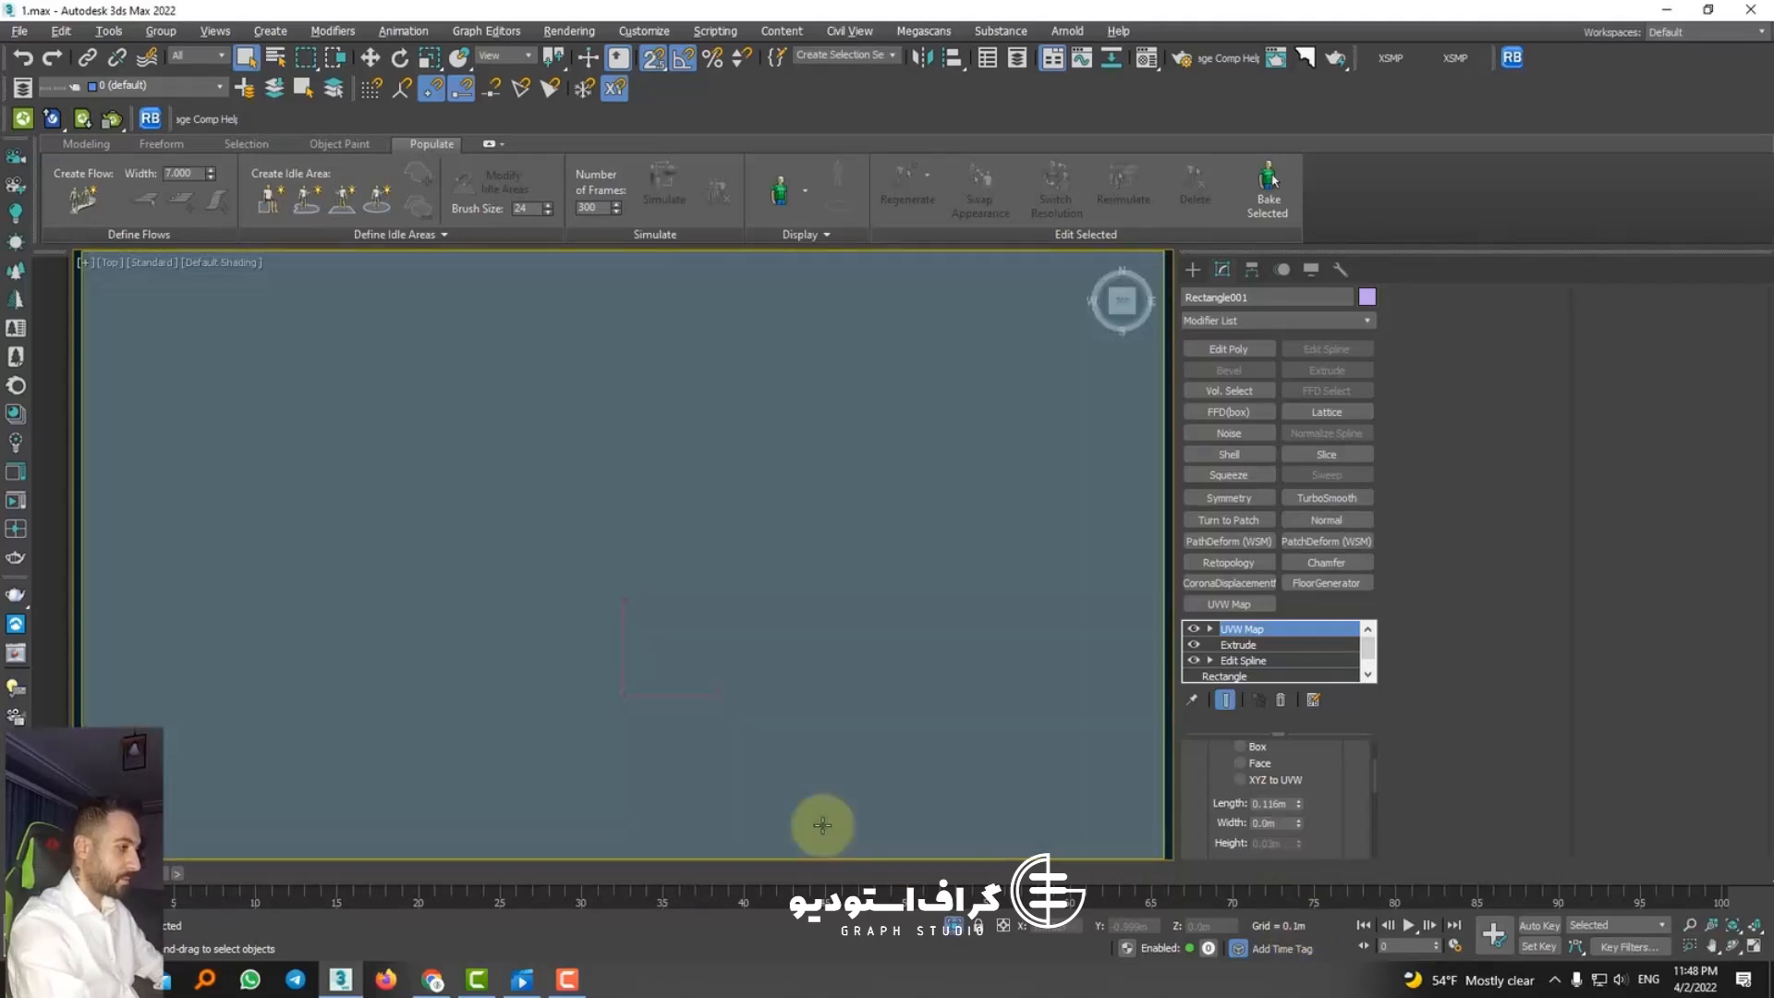
key("z")
left_click_drag(1299, 823, 1298, 717)
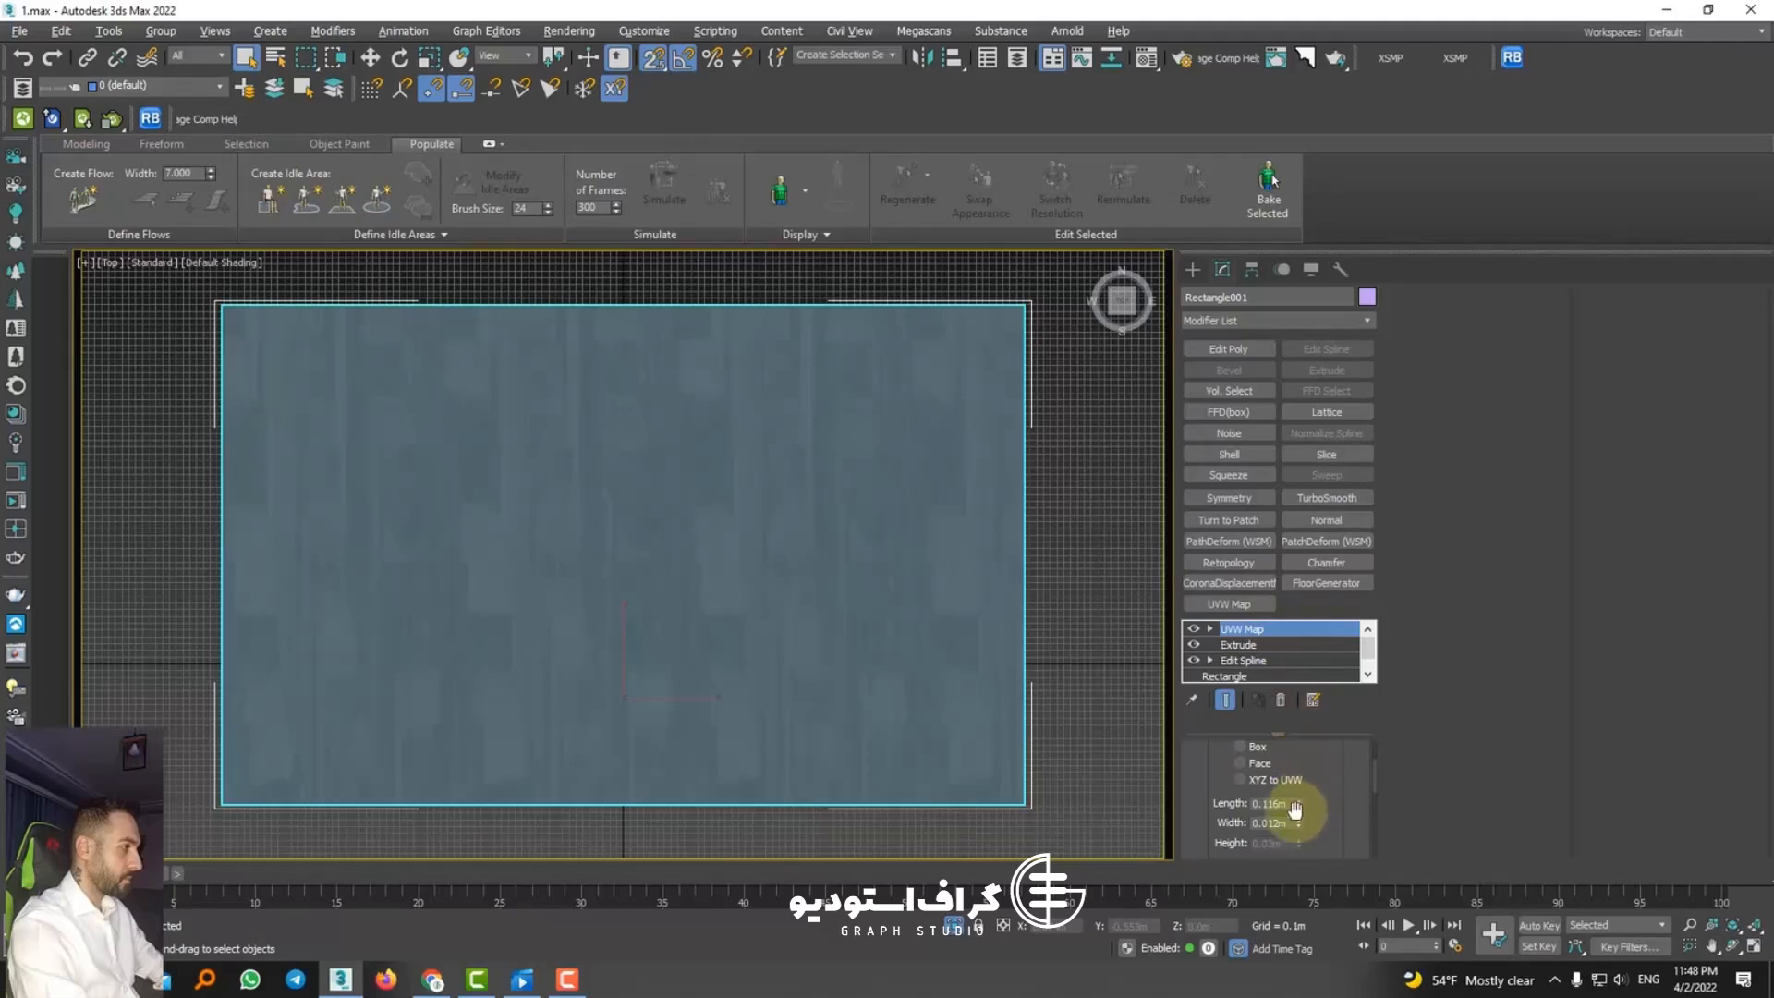
mouse_move(1295, 809)
left_mouse_down()
mouse_move(1286, 654)
mouse_move(1283, 815)
left_mouse_up()
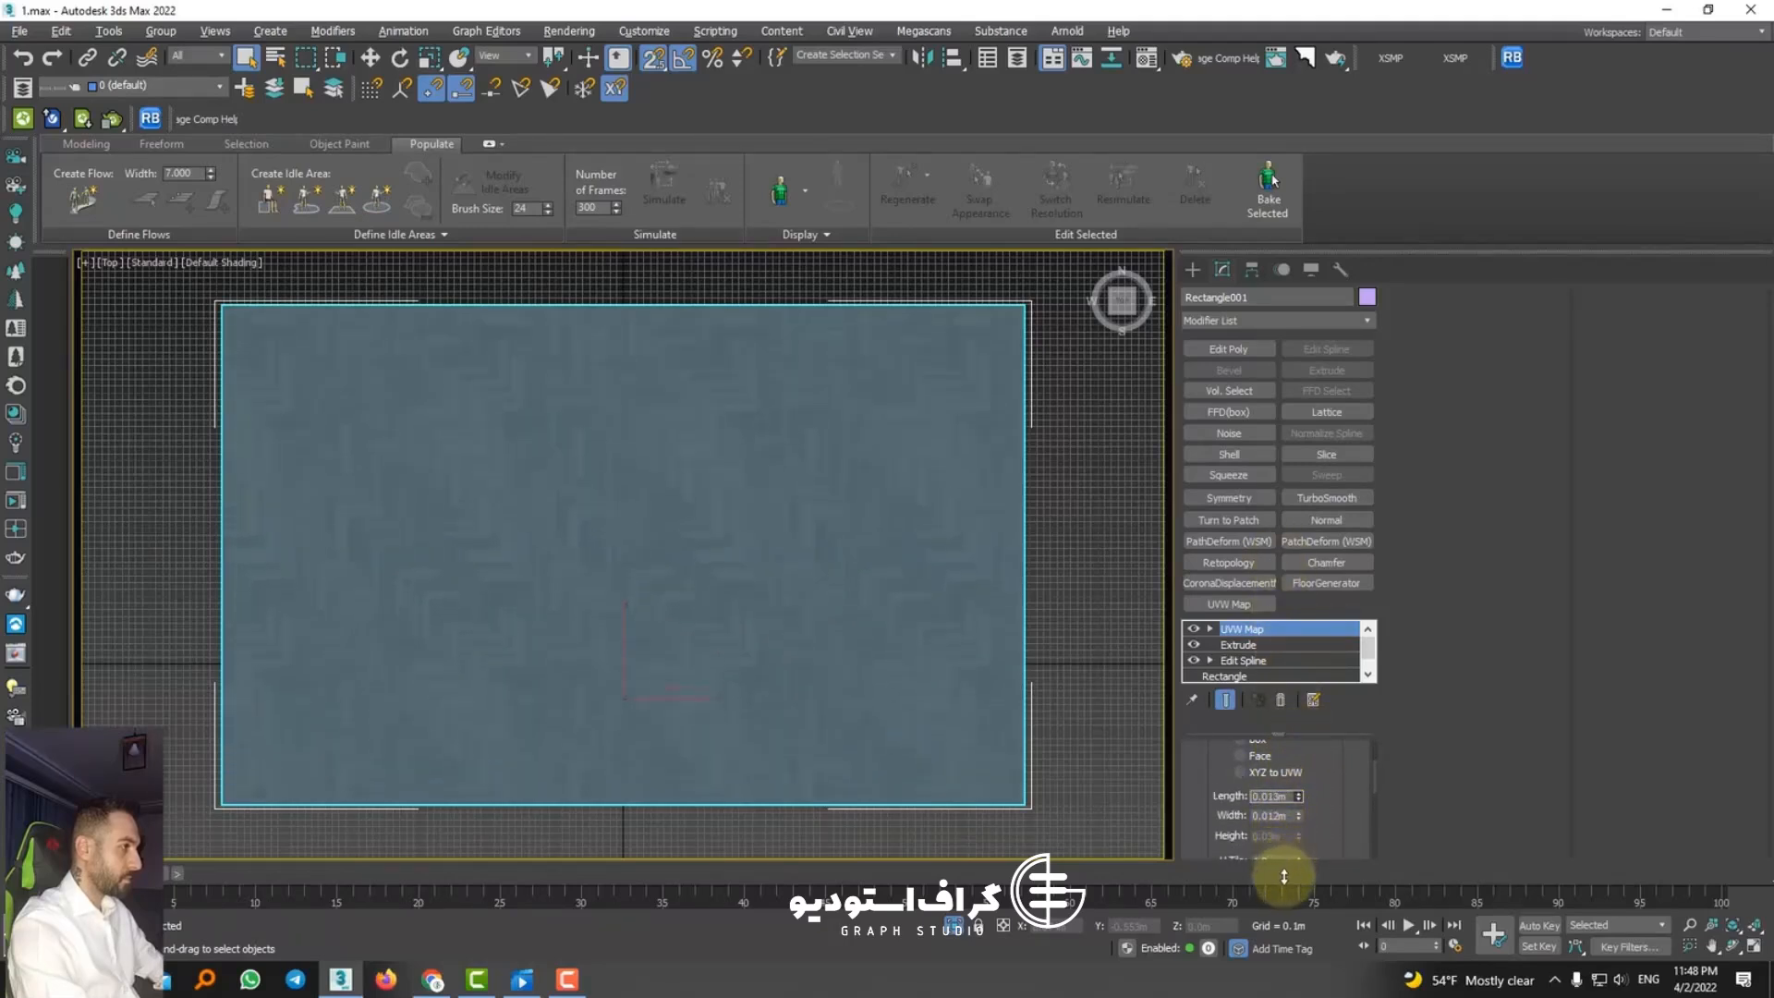
Step: Examine the herringbone pattern's scale up close with the floor deselected, and reselect the floor
scroll(674, 421, "up", 3)
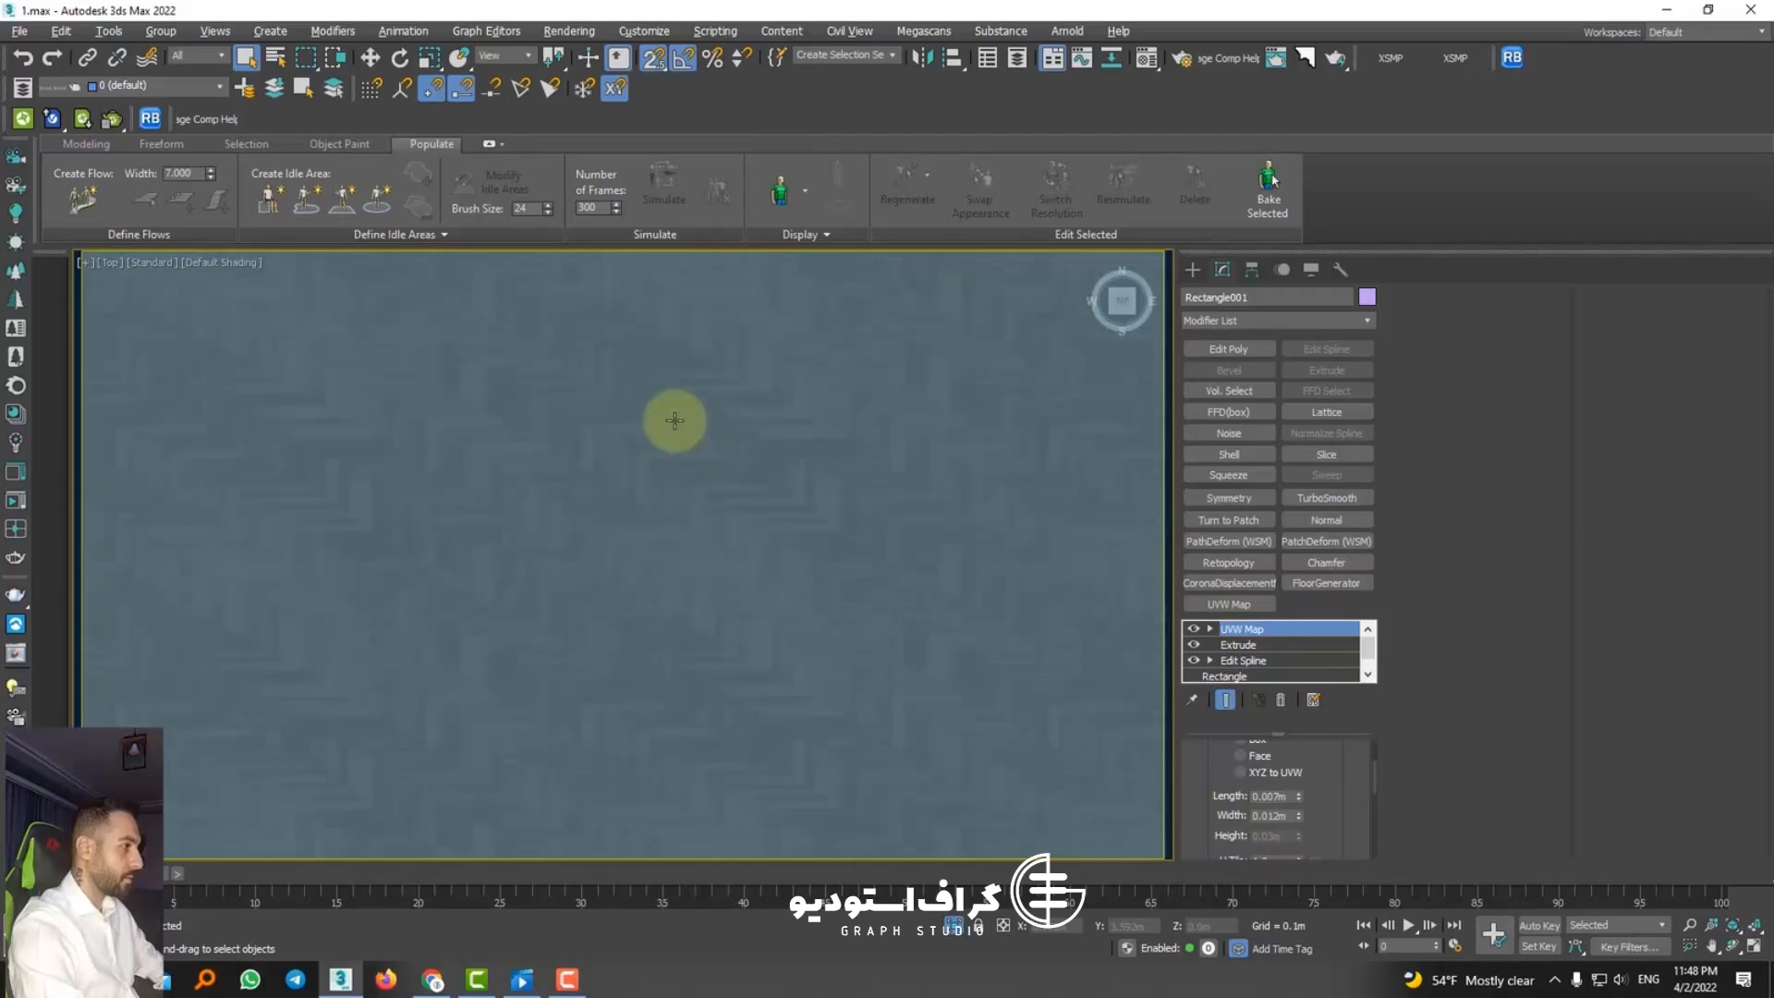
scroll(702, 434, "down", 3)
left_click(1081, 495)
scroll(968, 502, "up", 3)
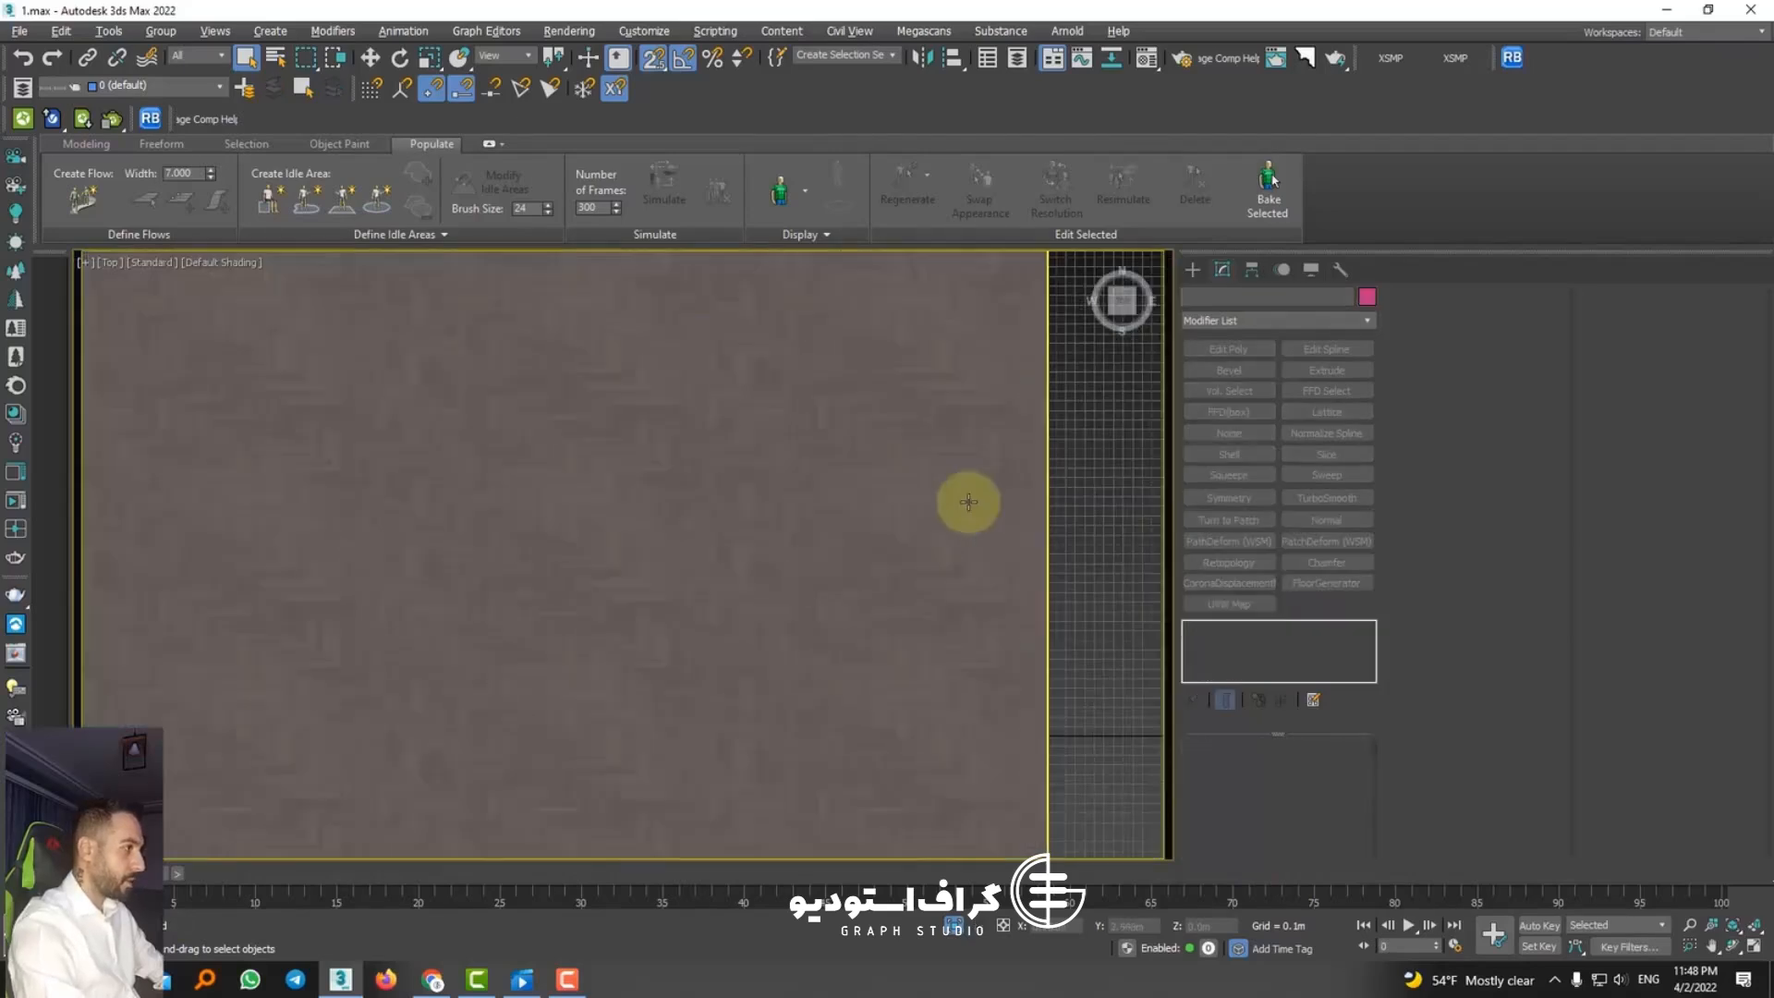
left_click(969, 502)
scroll(1302, 754, "down", 2)
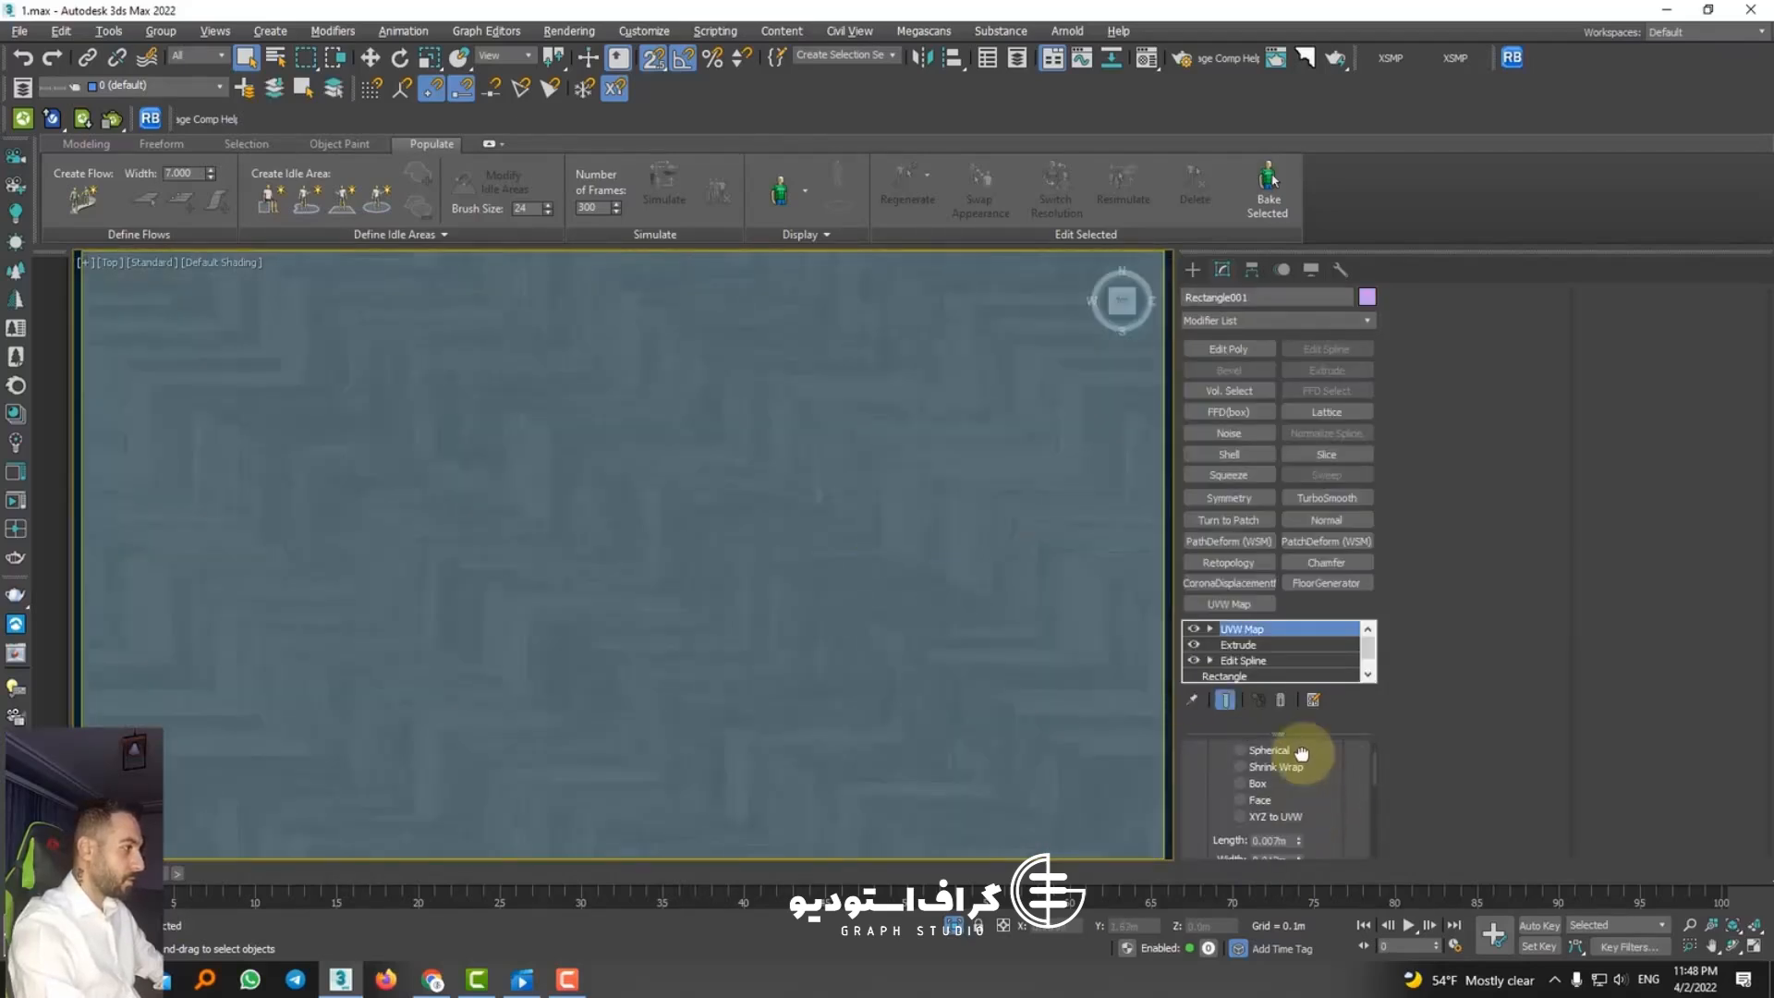
Step: Reduce the floor's UVW Map width to about 0.009 m, switch to the PhysCamera001 view and end the floor's isolation
scroll(785, 577, "down", 2)
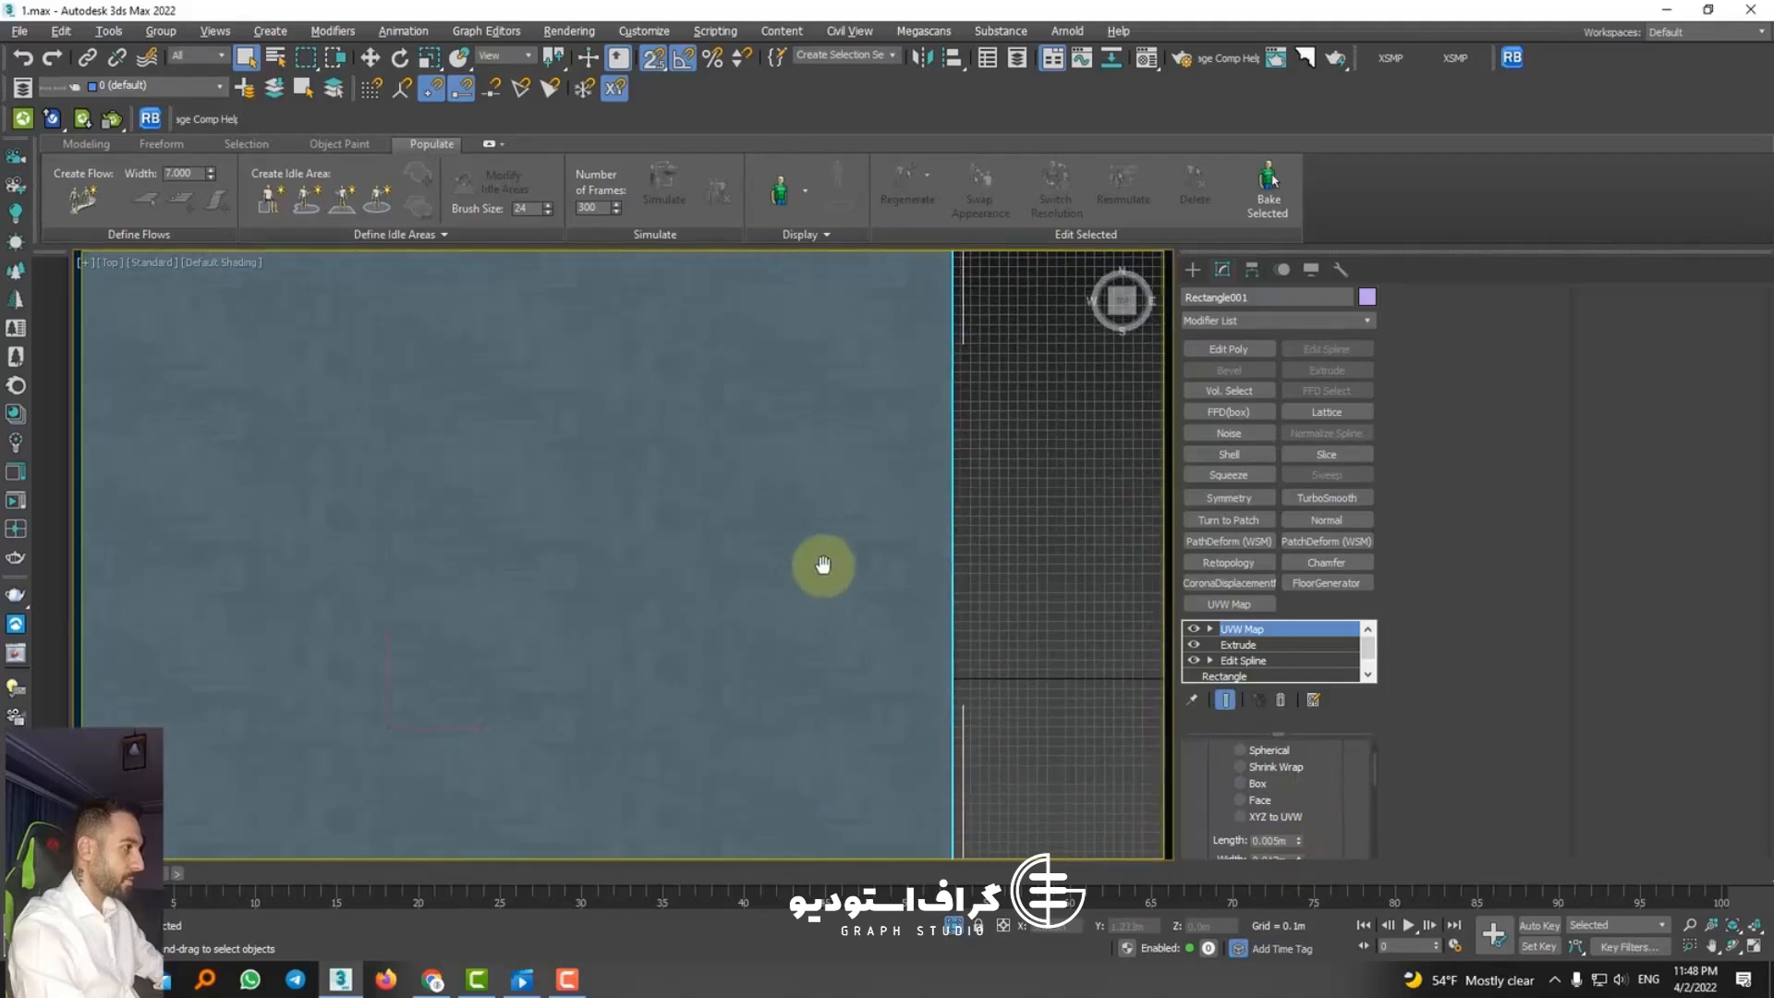
scroll(1293, 822, "down", 1)
left_click_drag(1295, 821, 1296, 846)
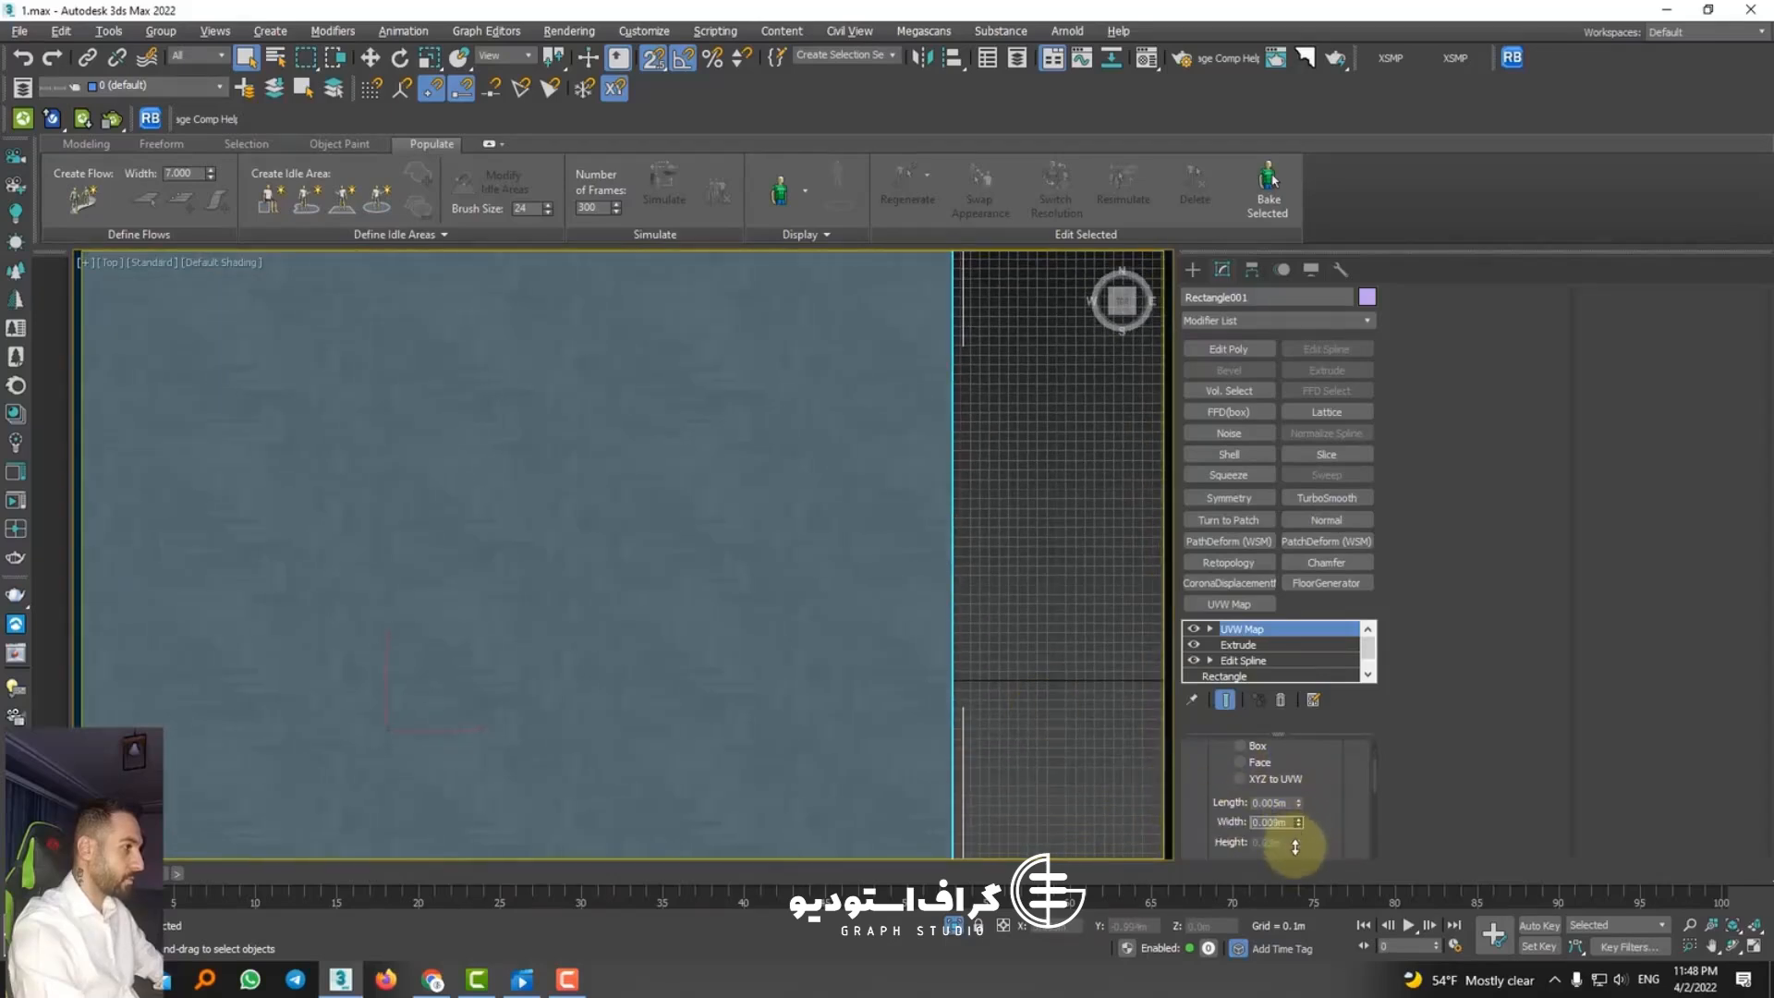
key("c")
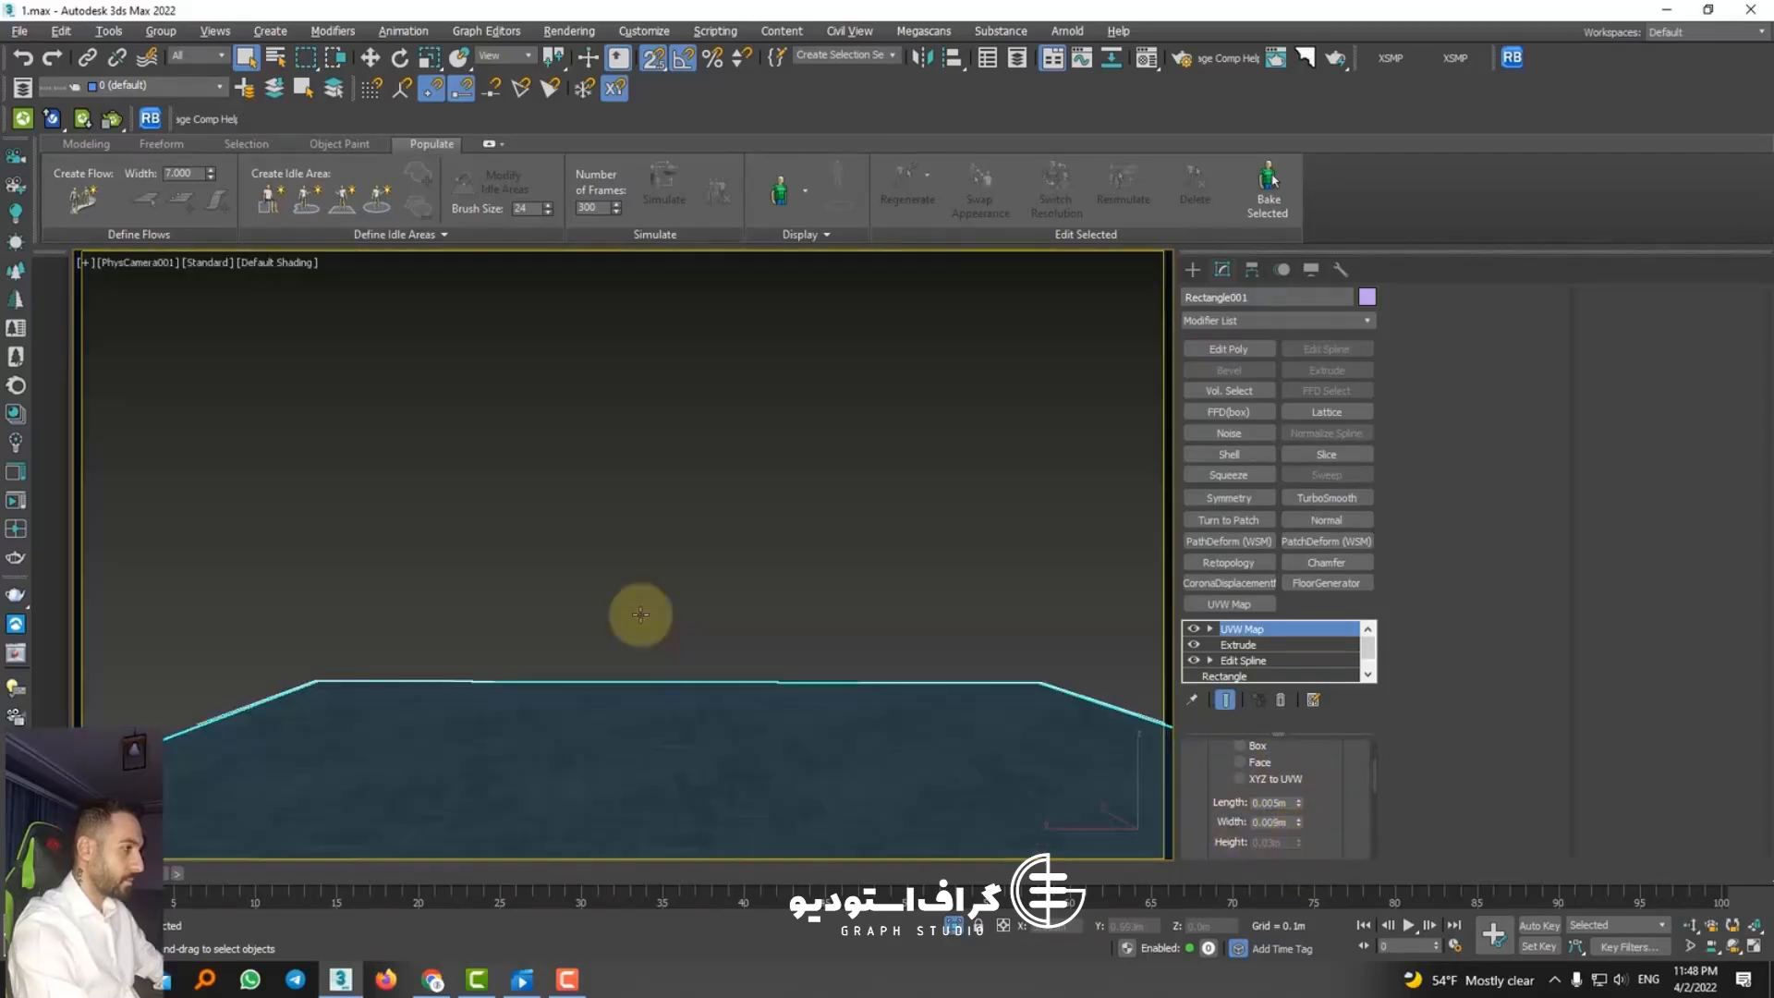
left_click(959, 931)
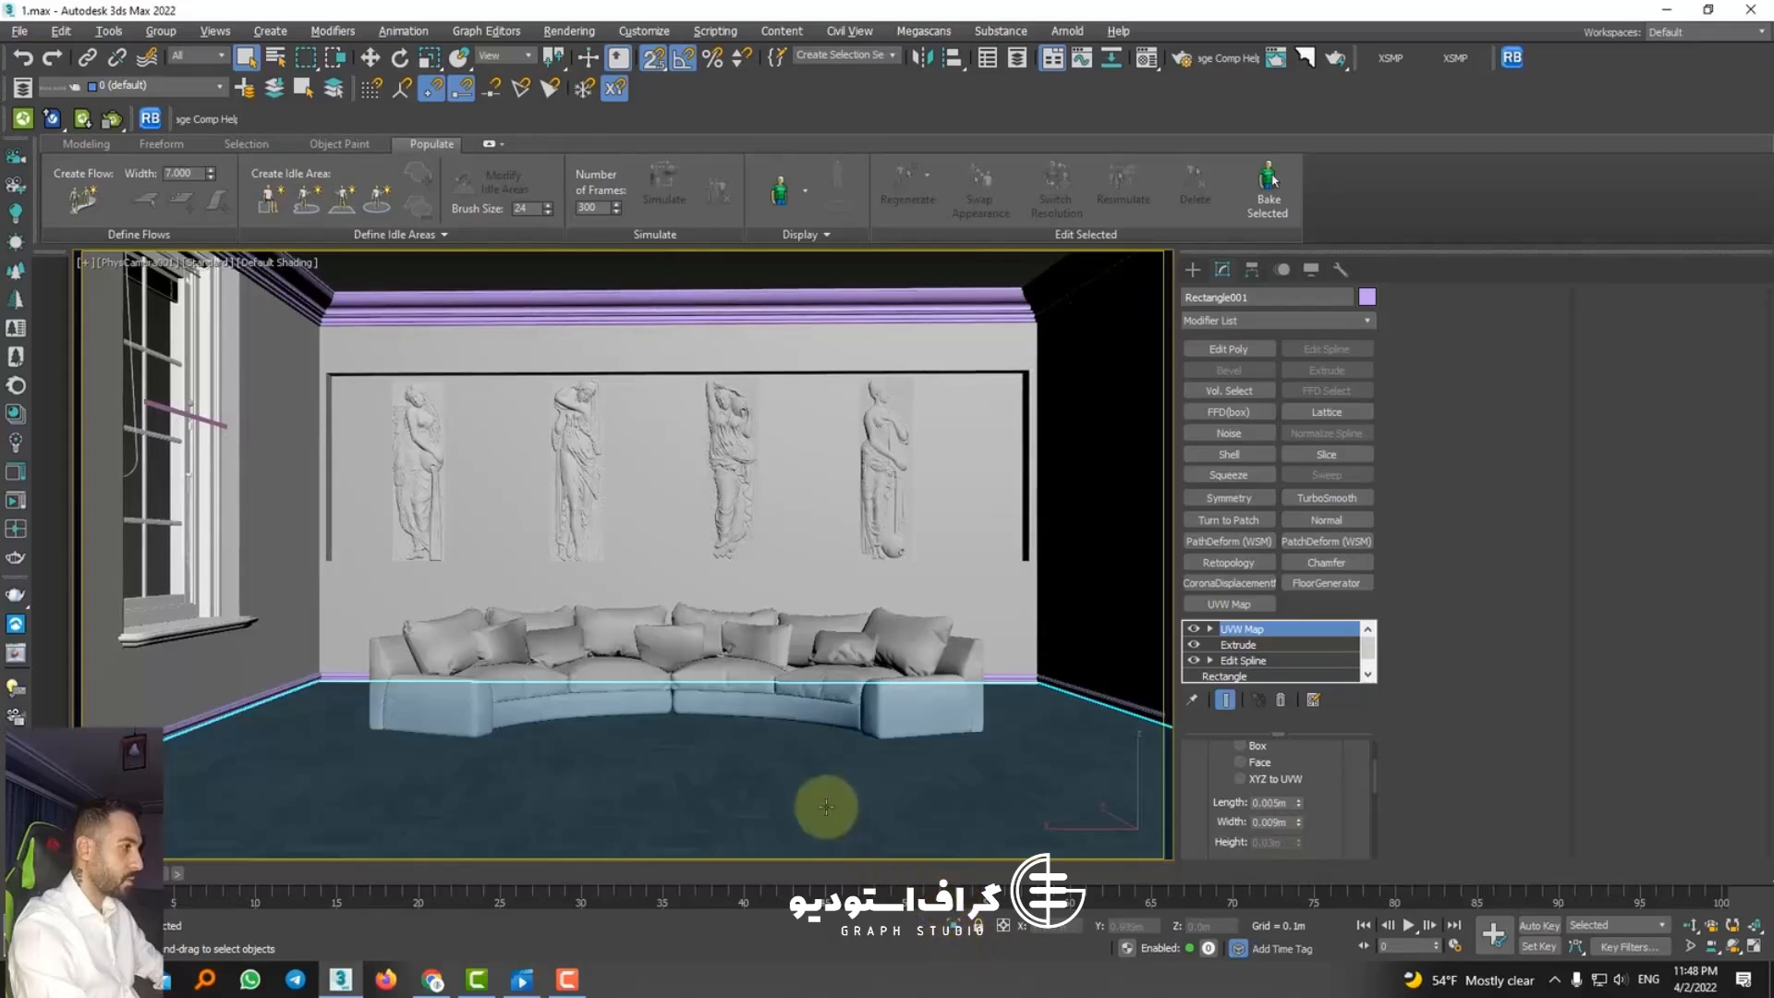
Step: Select the physical camera, enable Auto Vertical Tilt Correction and shift the camera view slightly to show less floor
left_click(132, 259)
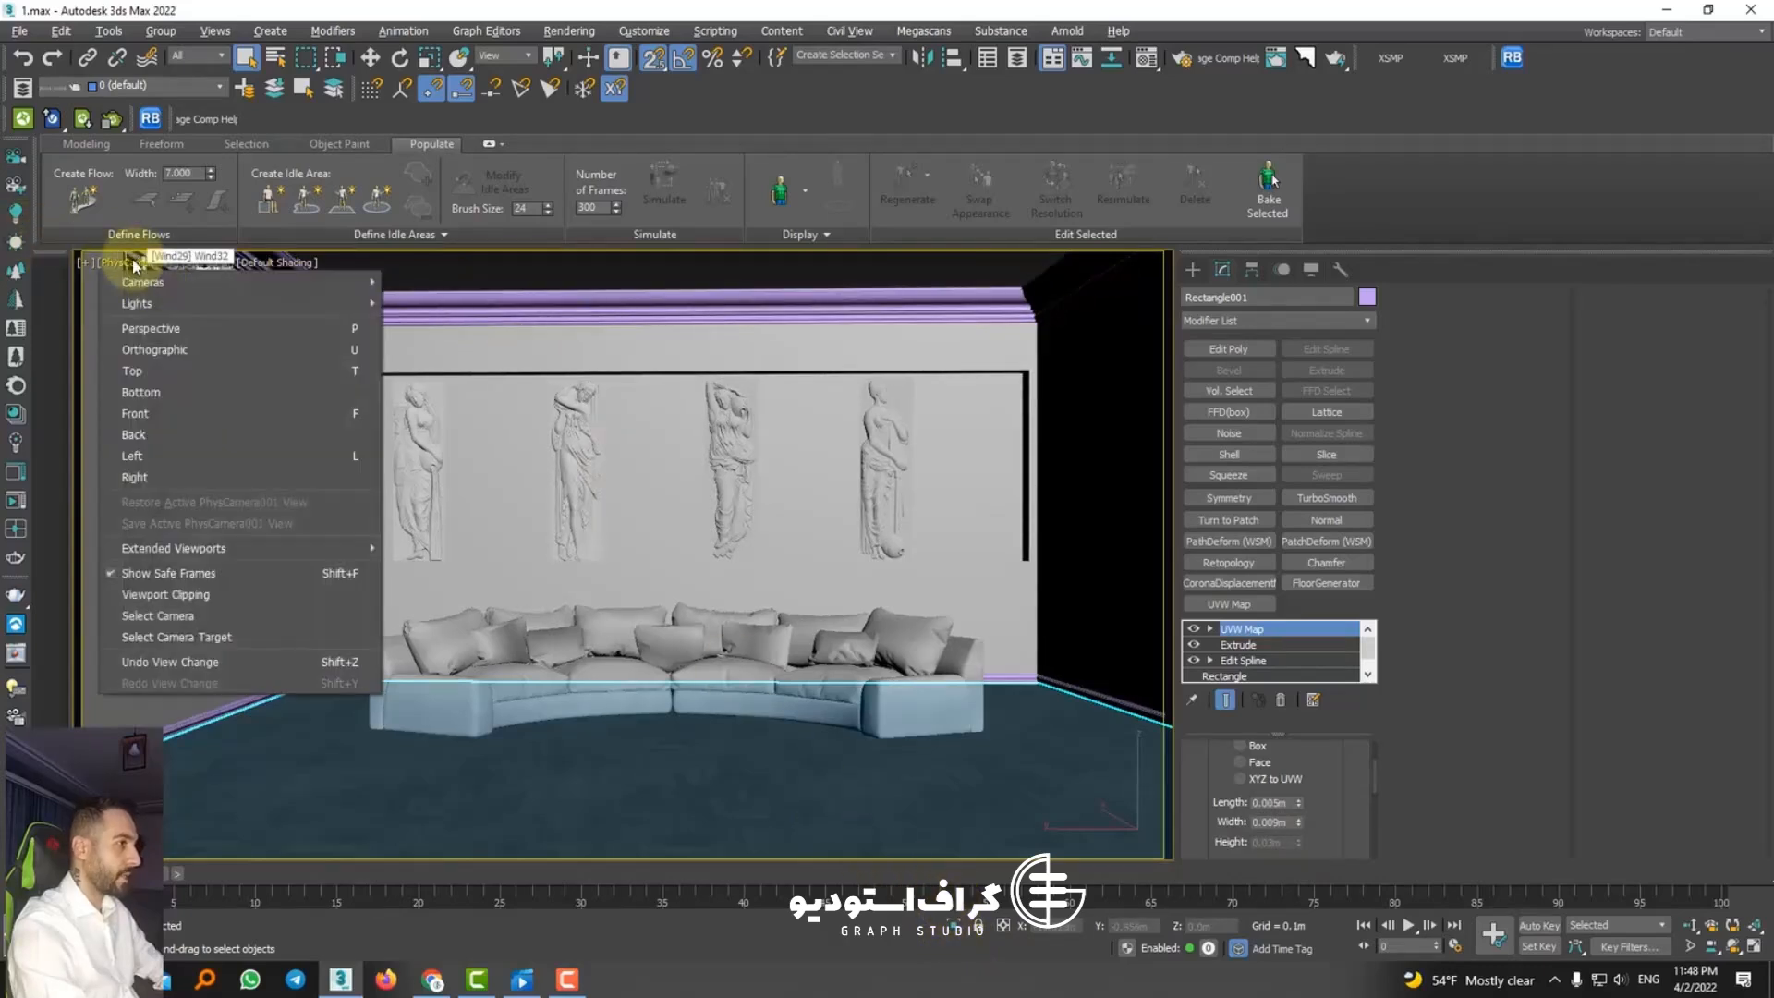
left_click(176, 614)
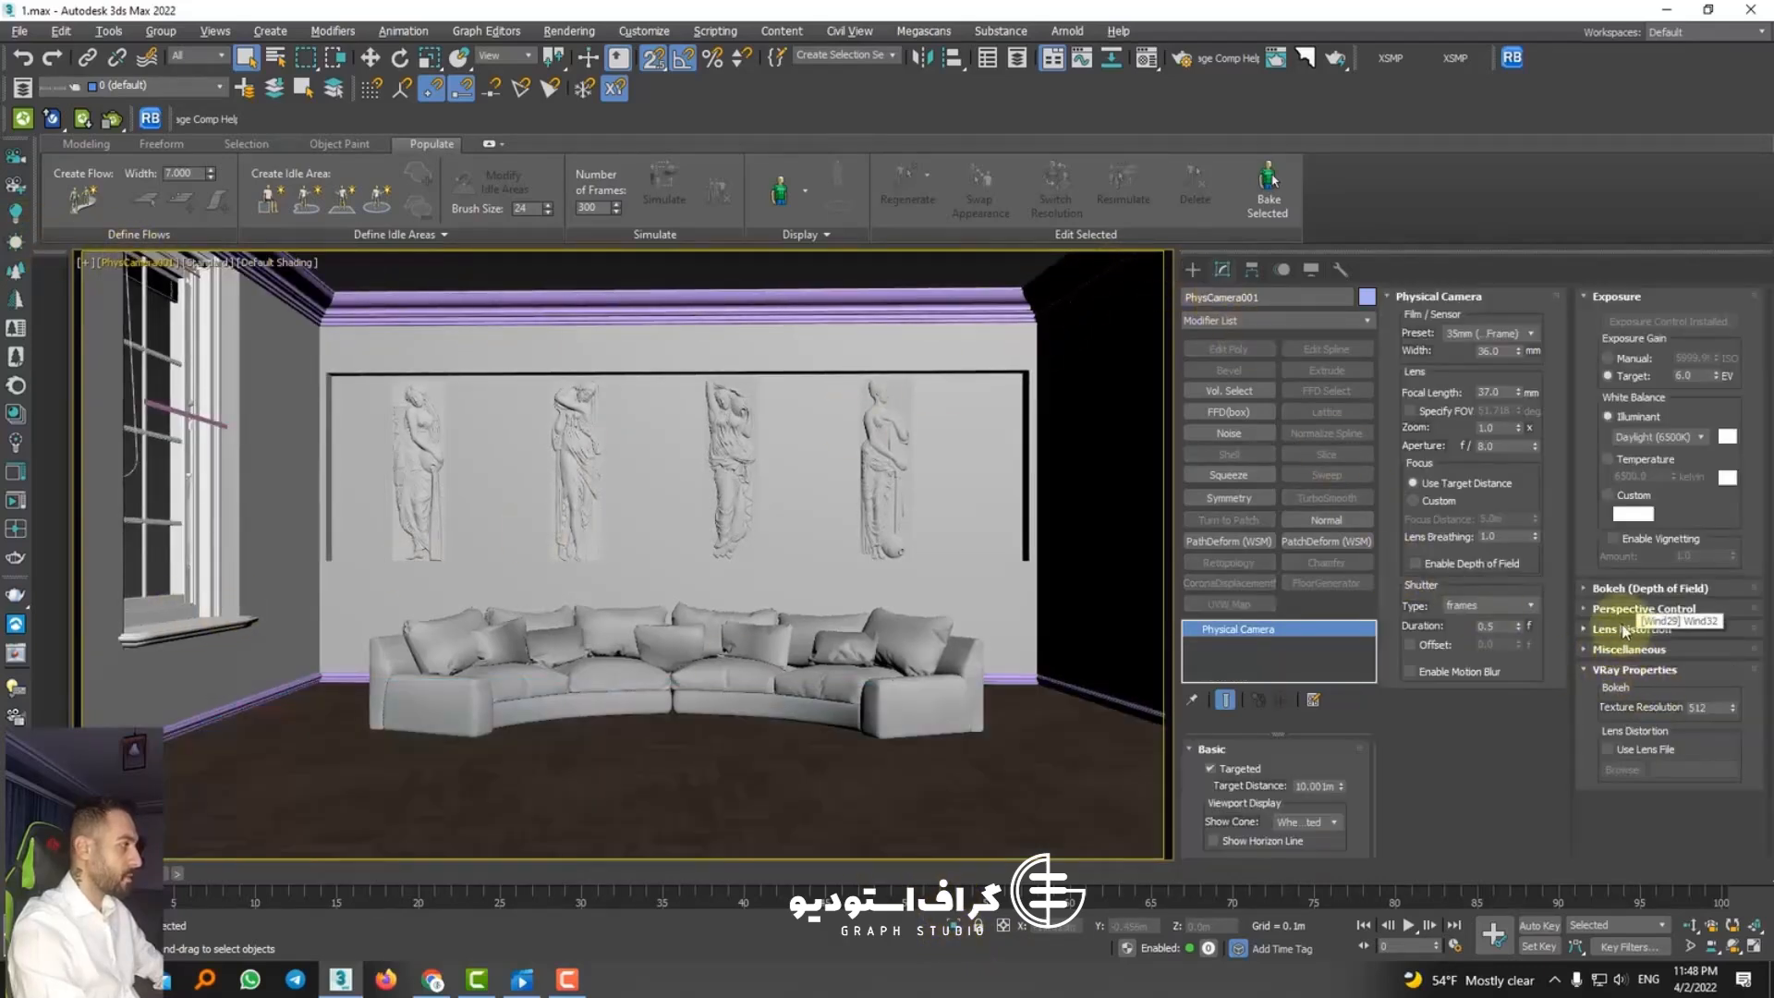
left_click(1654, 608)
left_click(1638, 742)
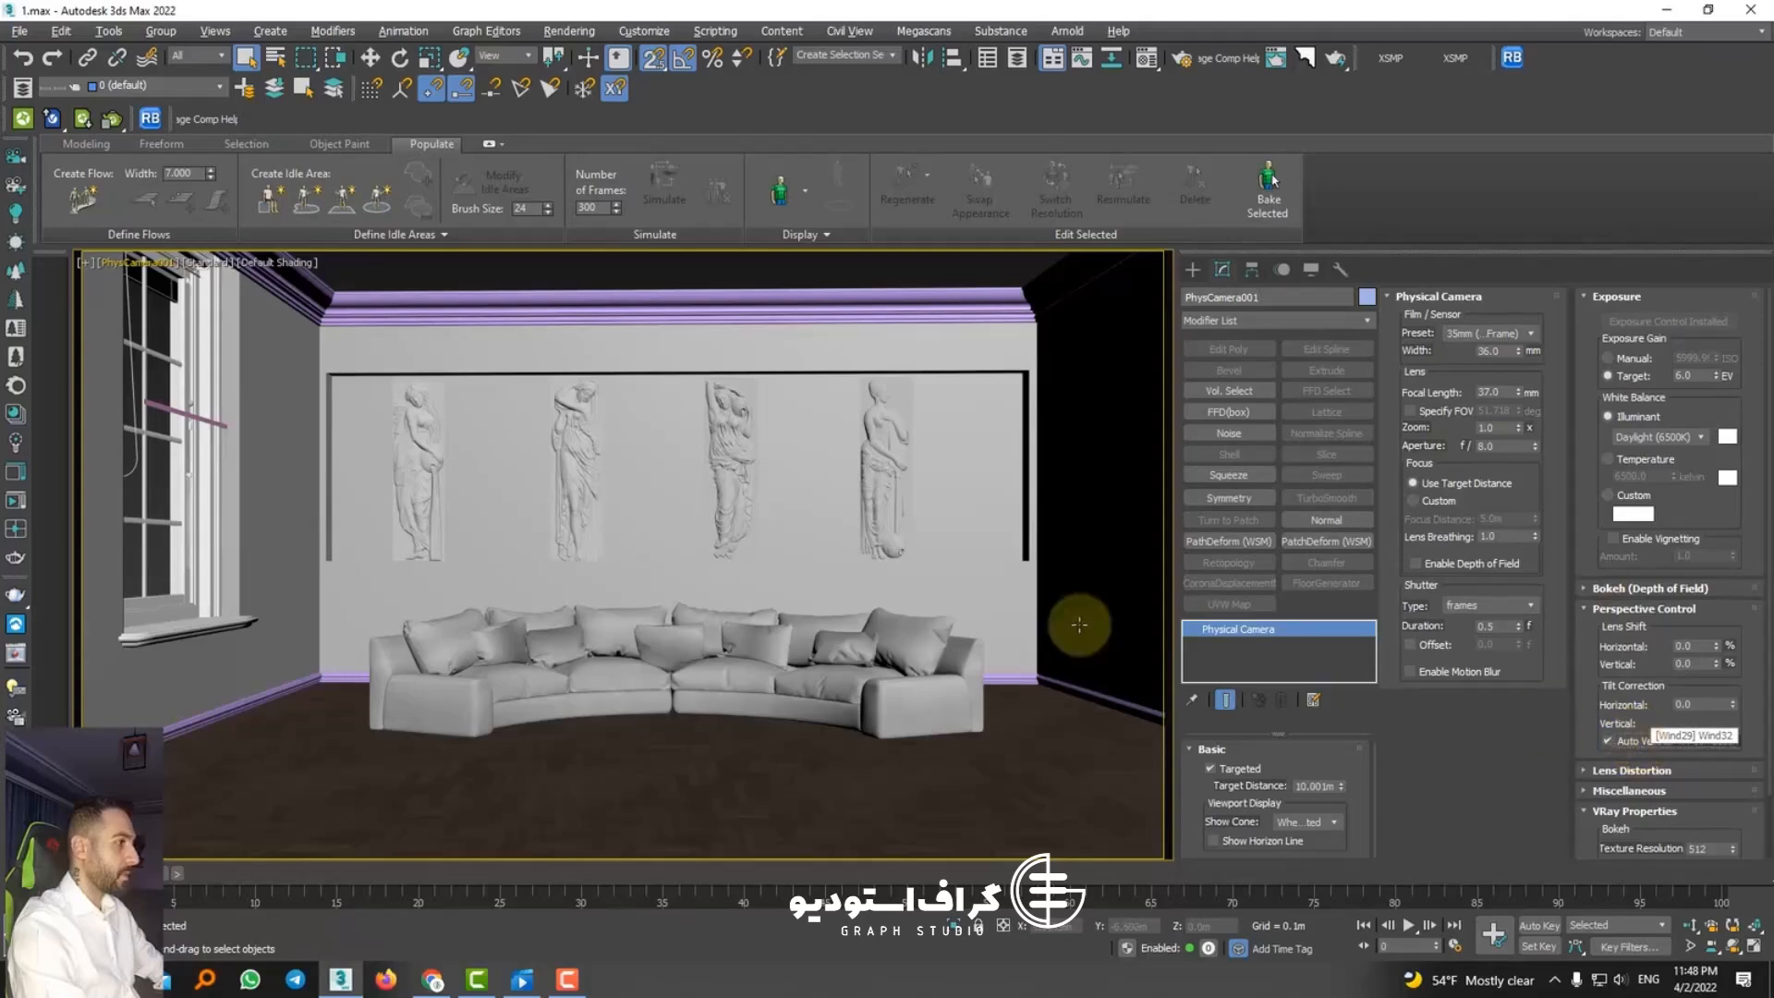
left_click(1712, 947)
left_click_drag(672, 472, 672, 475)
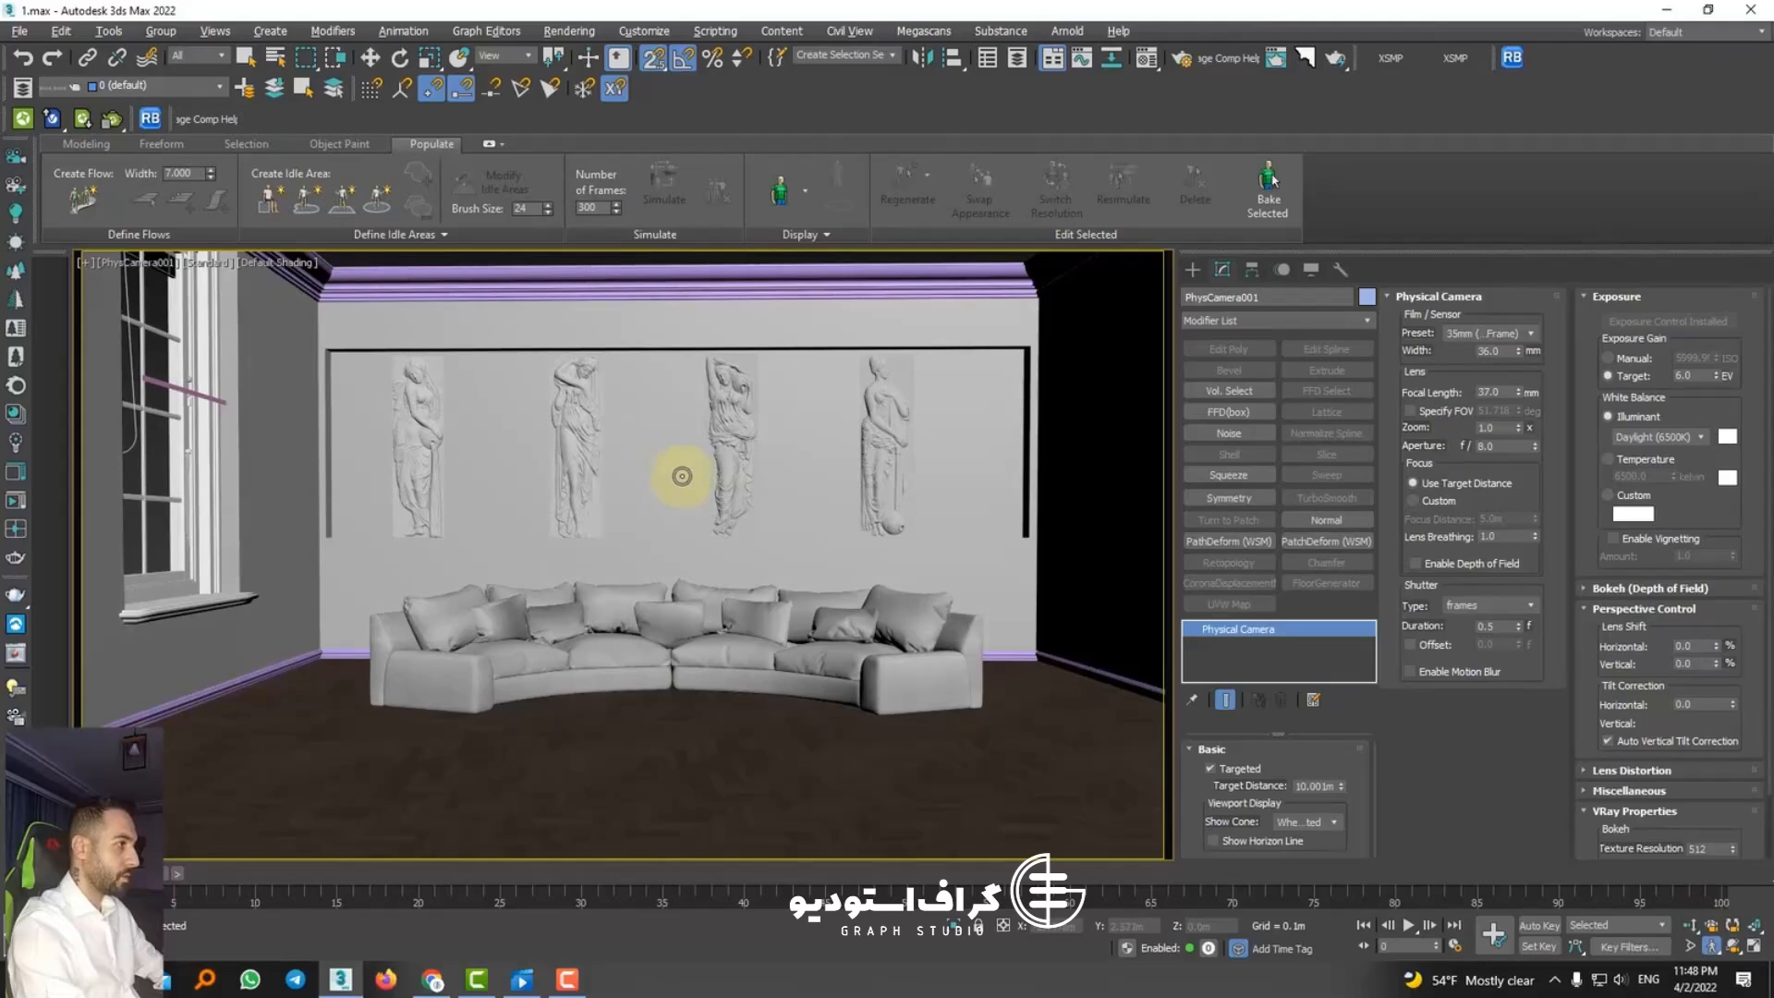
left_click(371, 57)
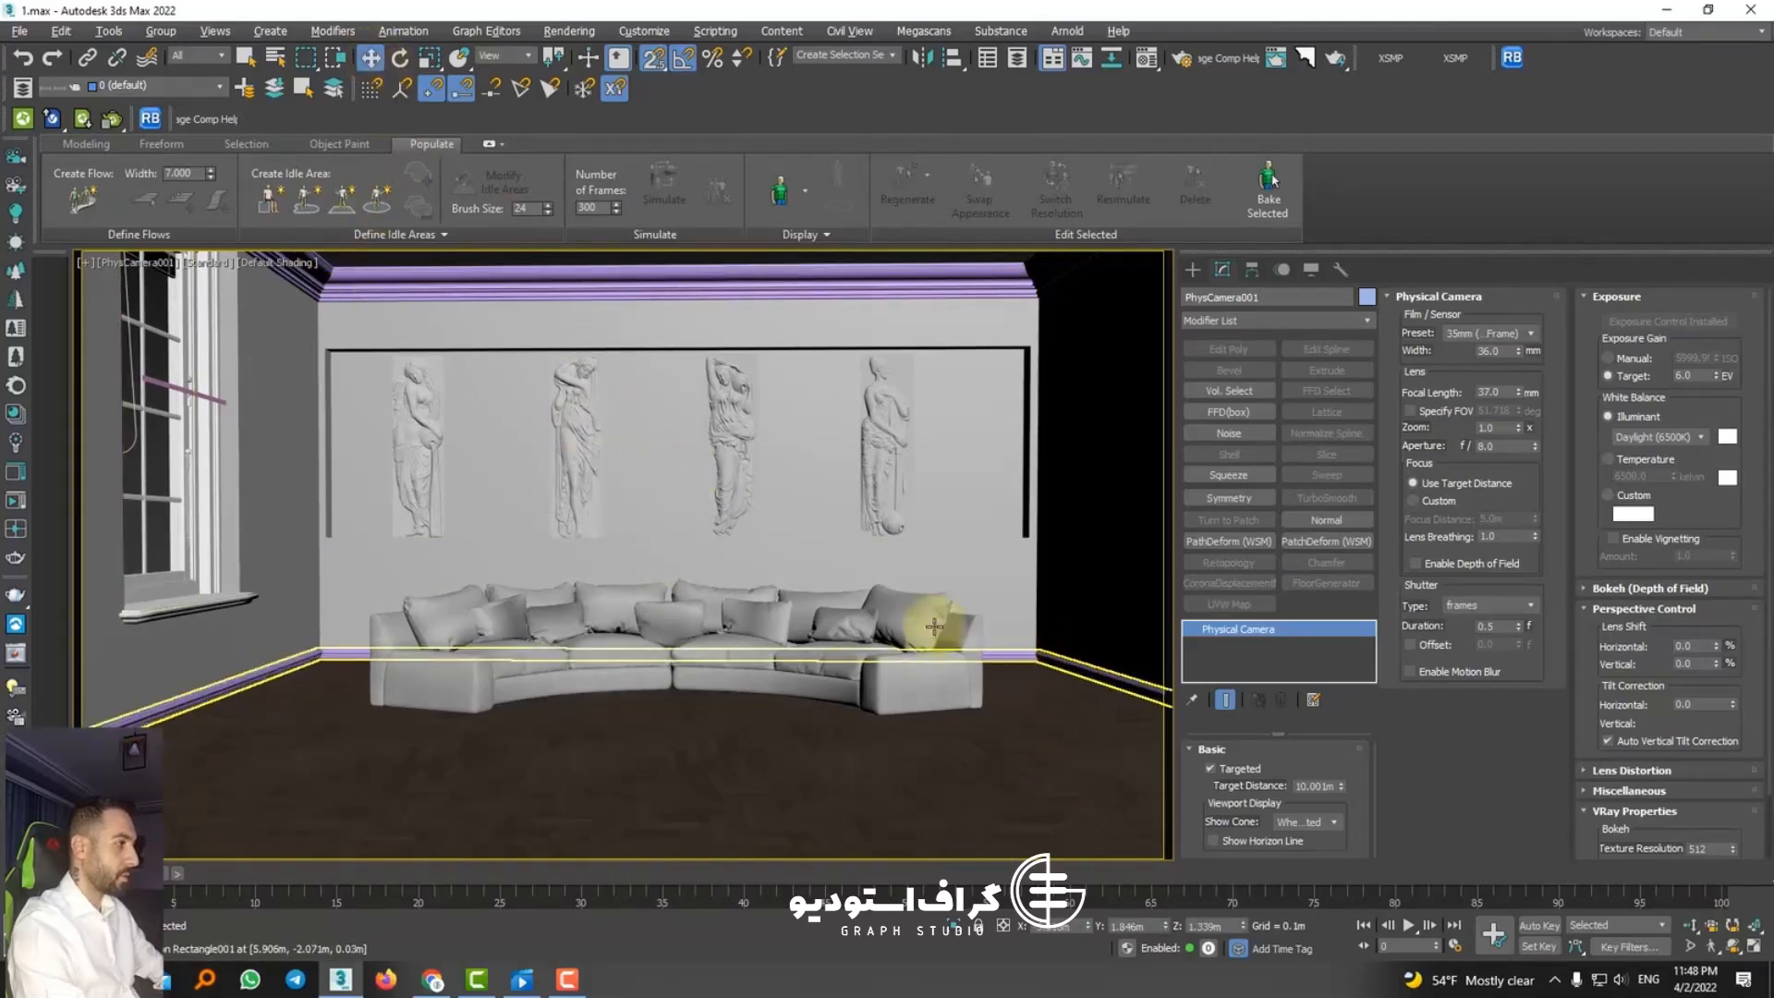
left_click(693, 735)
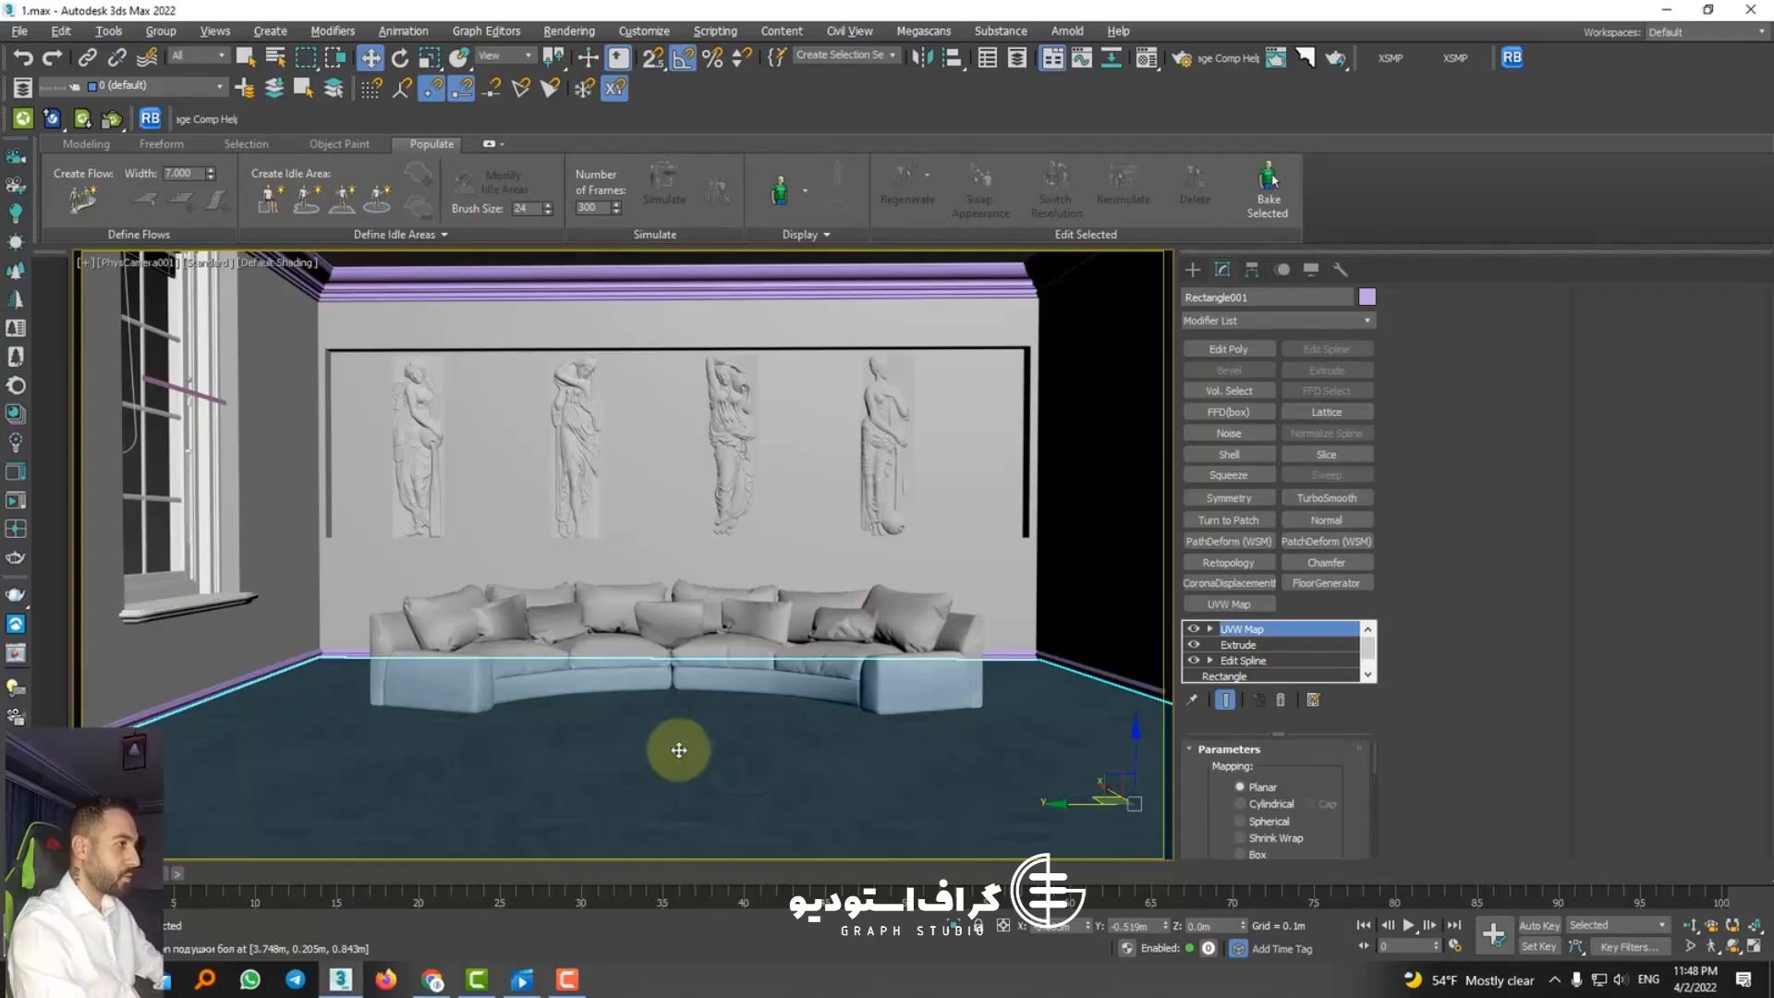
right_click(679, 751)
left_click(730, 643)
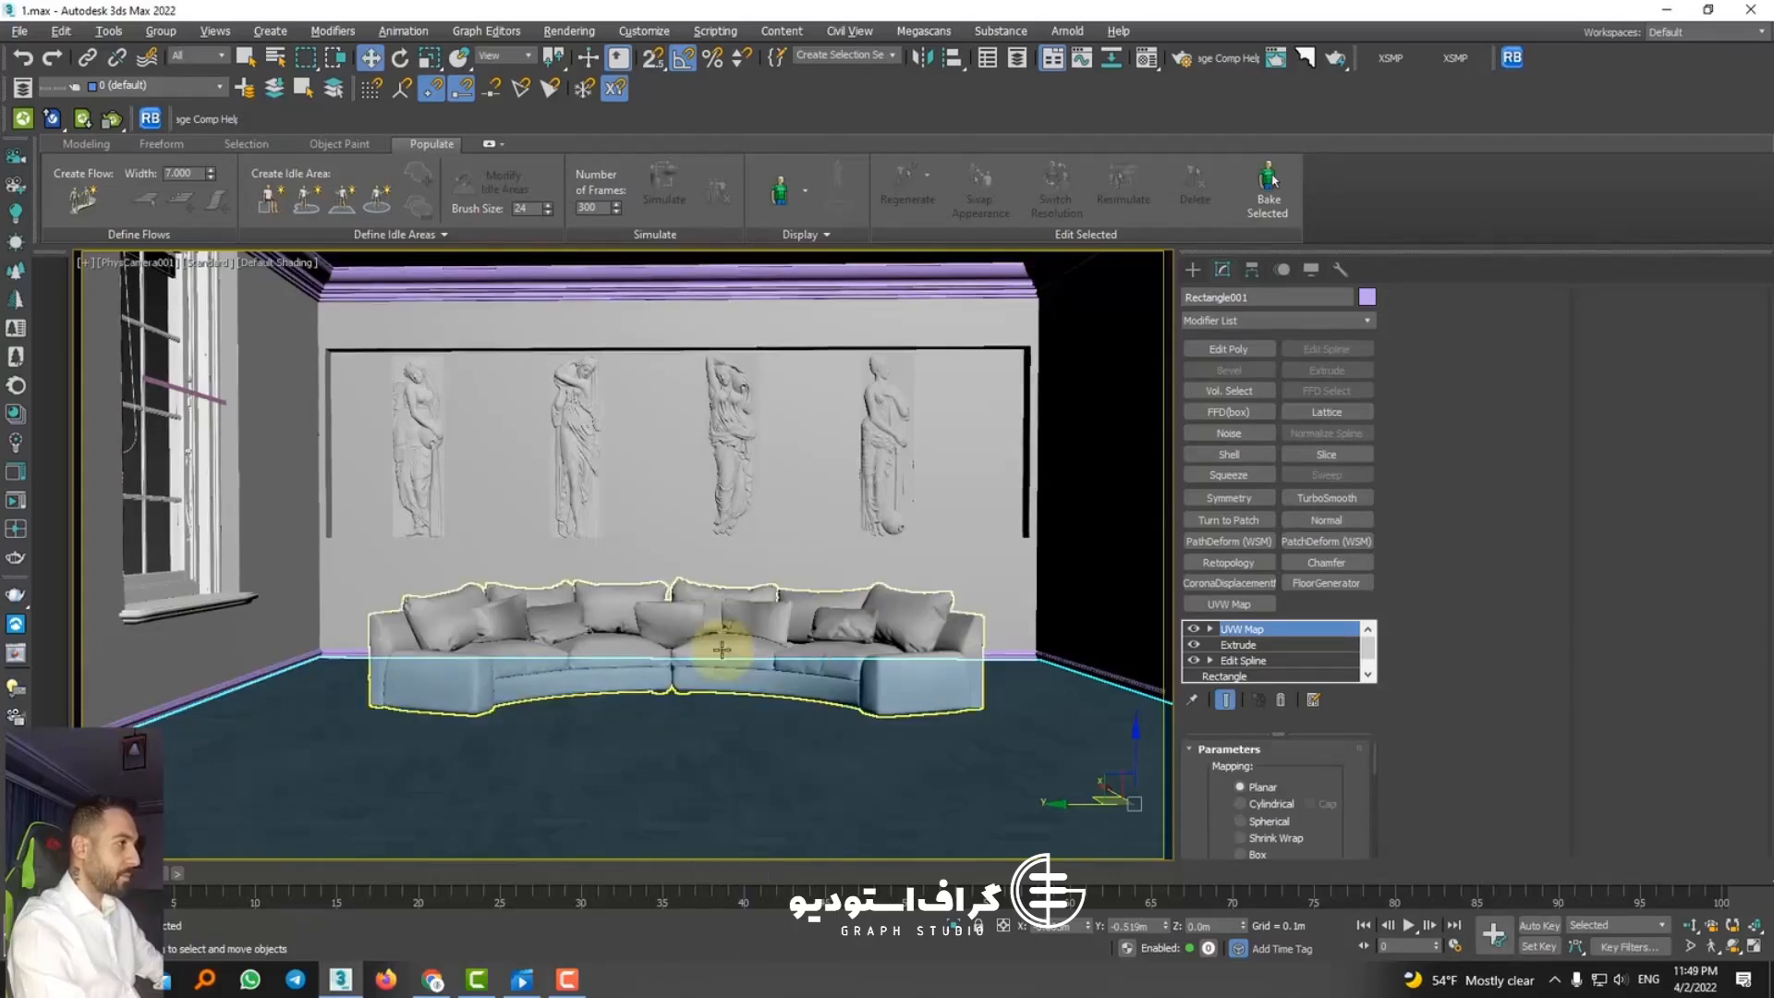
left_click(427, 258)
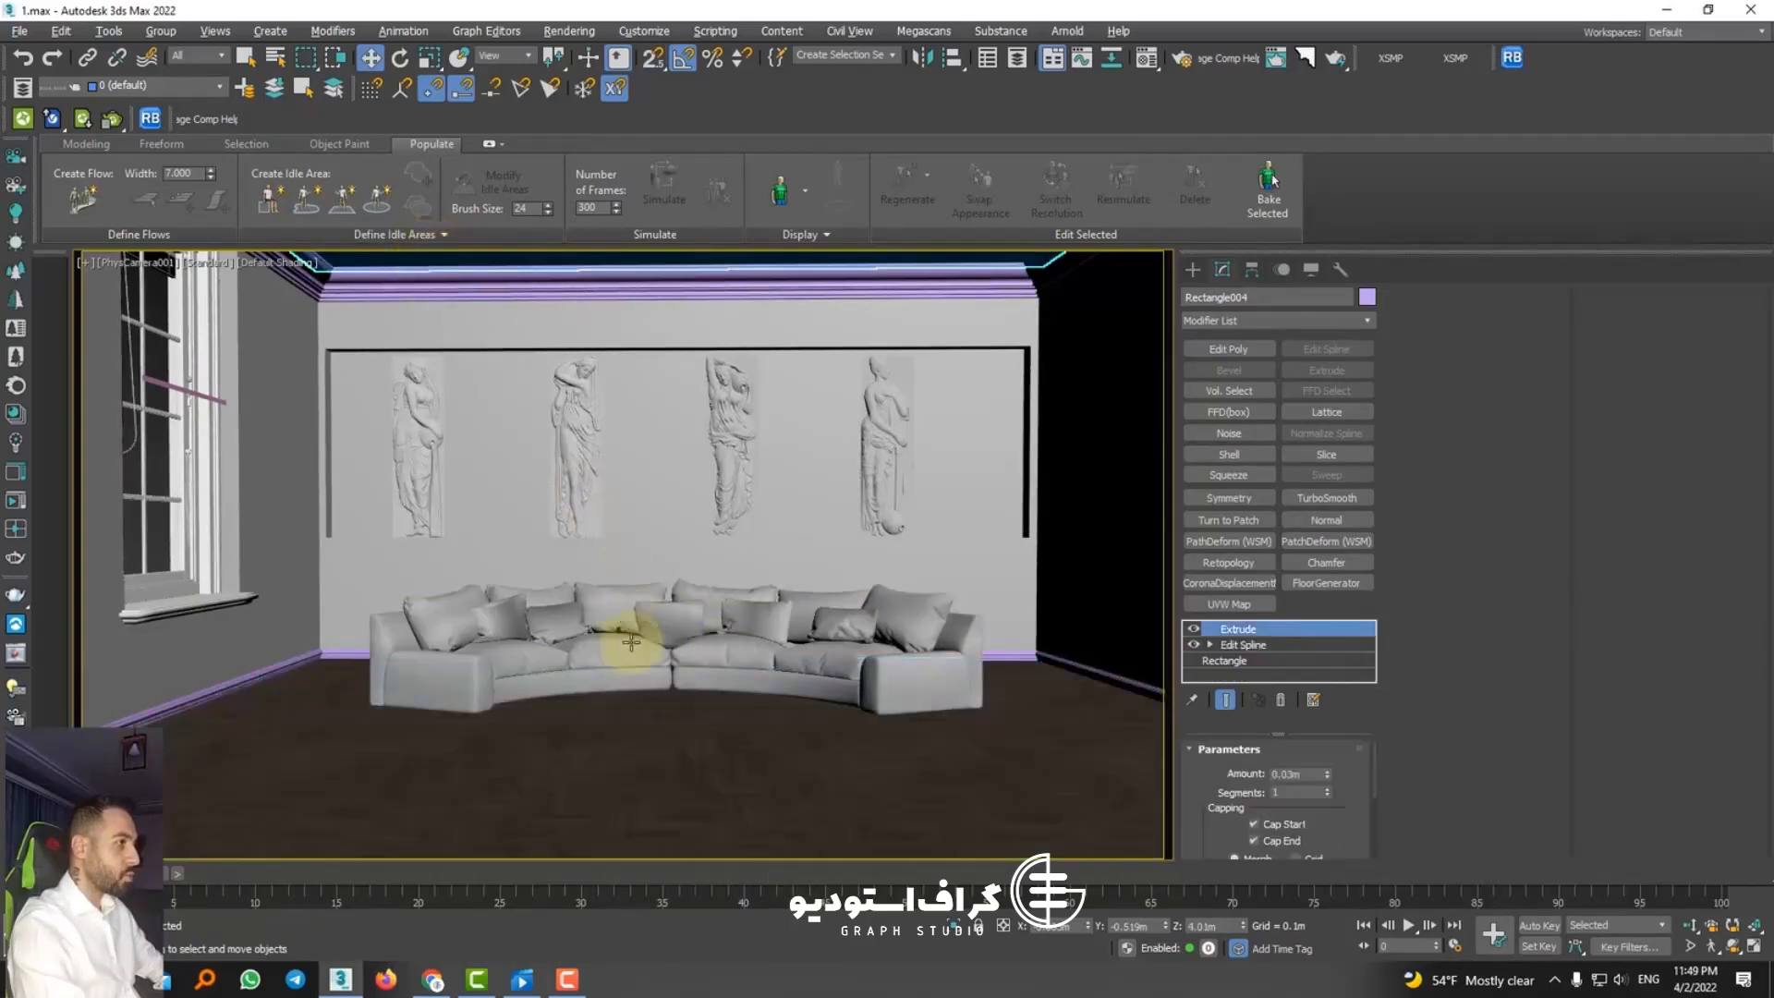
left_click(301, 640)
left_click(352, 282, "ctrl")
left_click(928, 743)
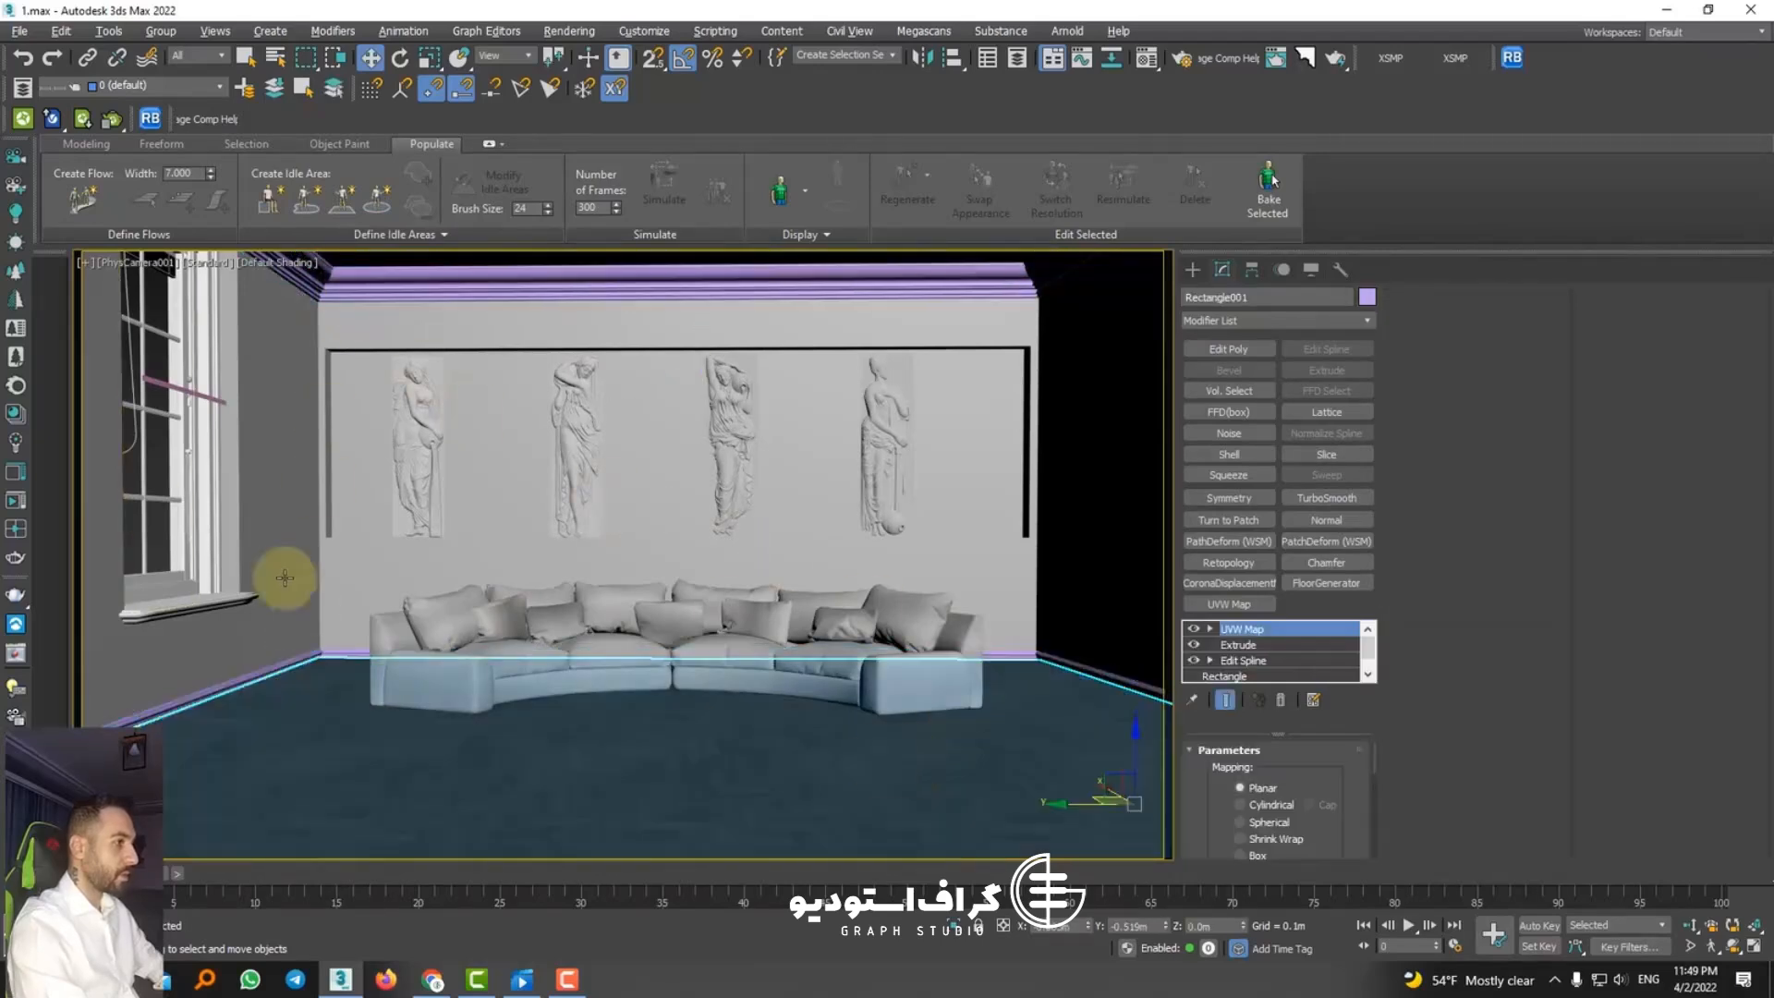
Step: Select the window and examine the room's exterior around it in a Perspective view
left_click(152, 416)
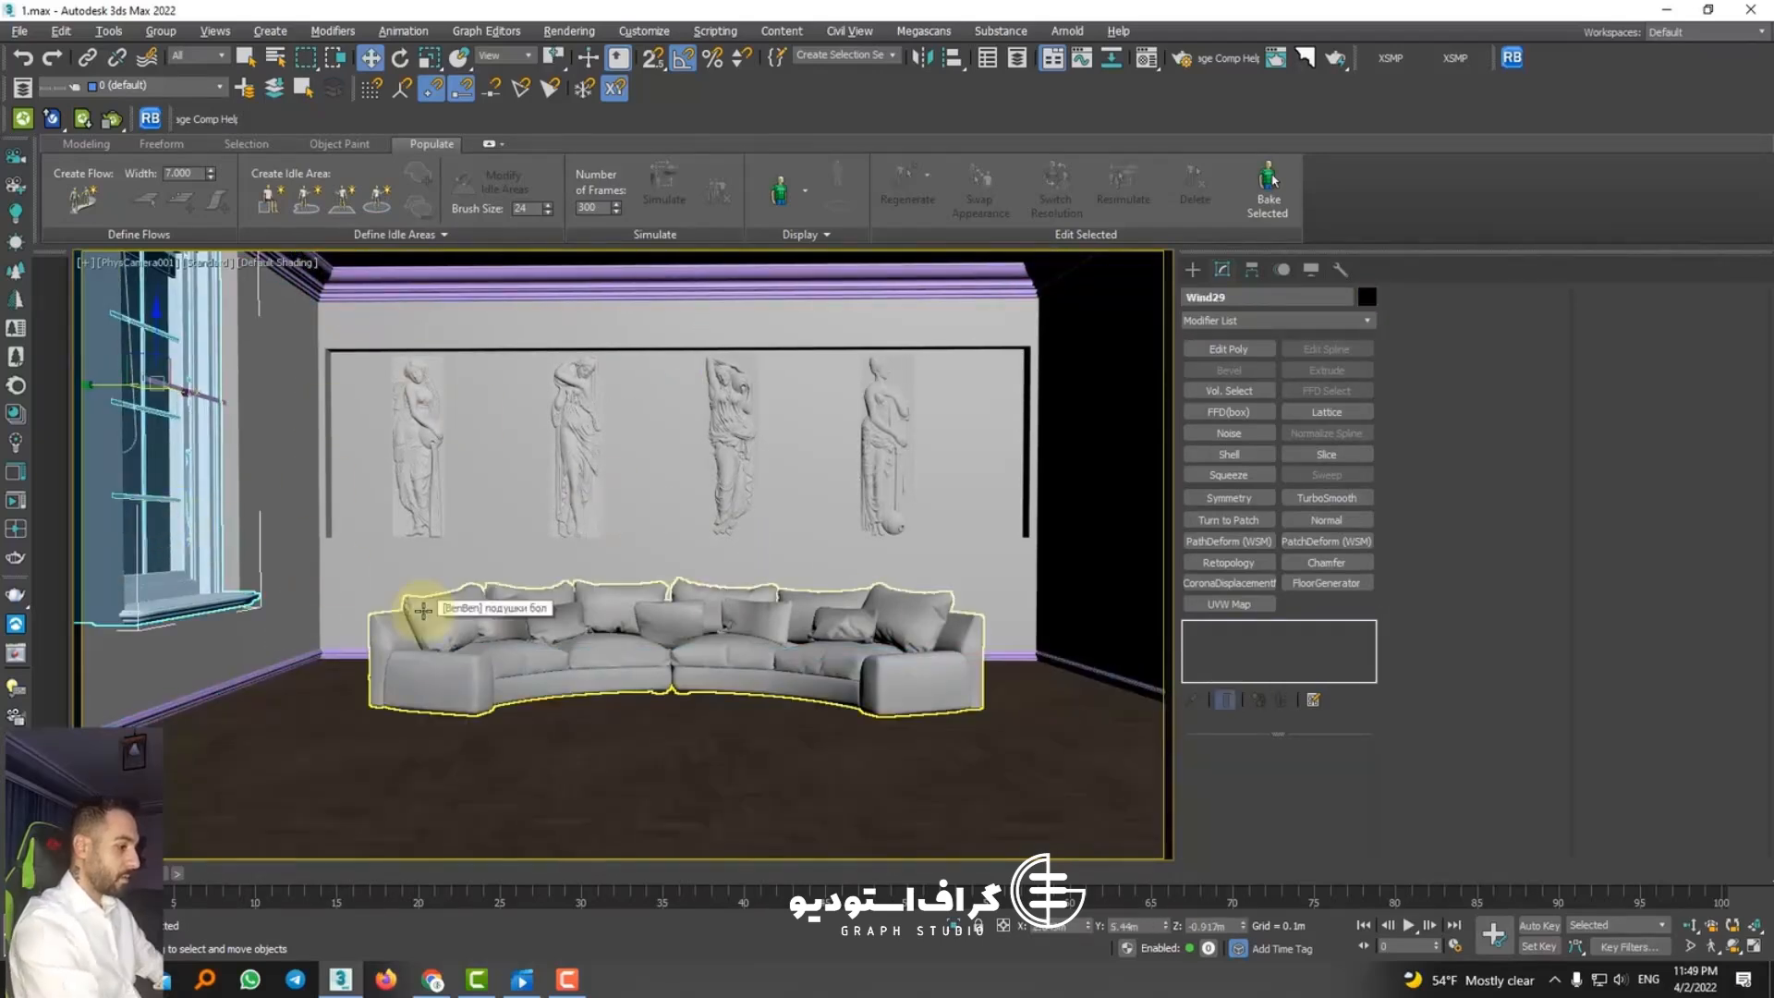
key("p")
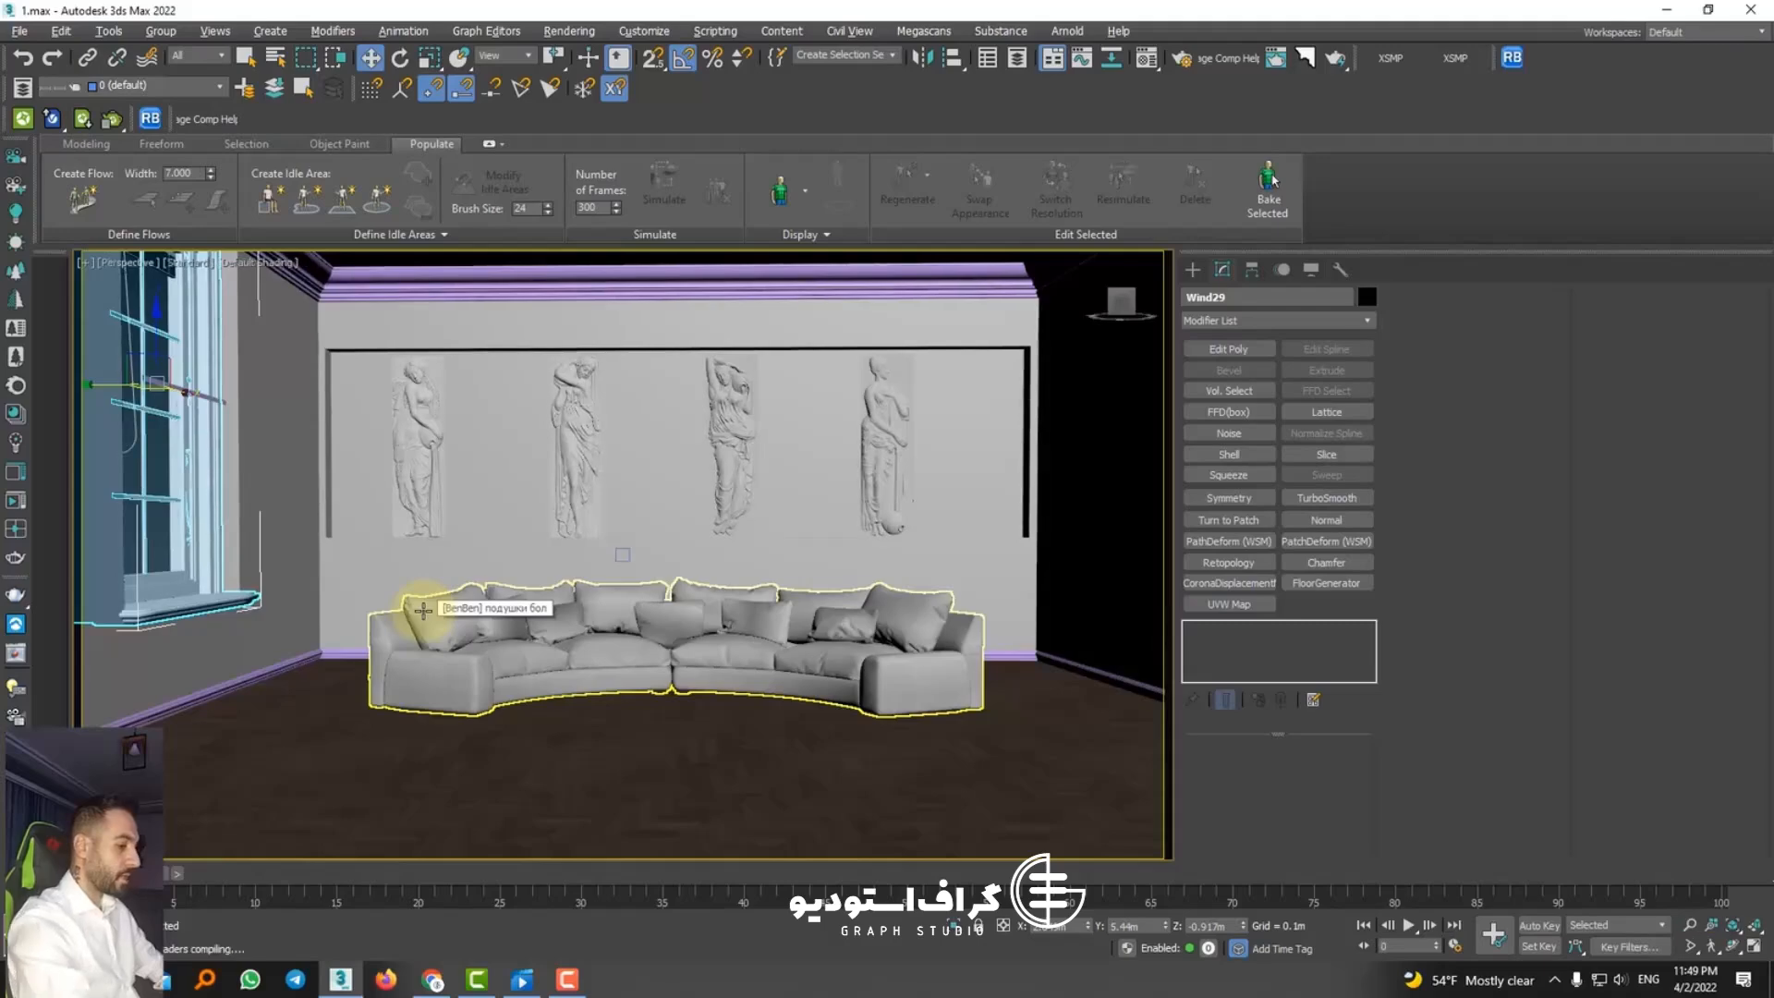
key("z")
middle_click_drag(544, 500, 667, 595, "alt")
scroll(679, 556, "down", 8)
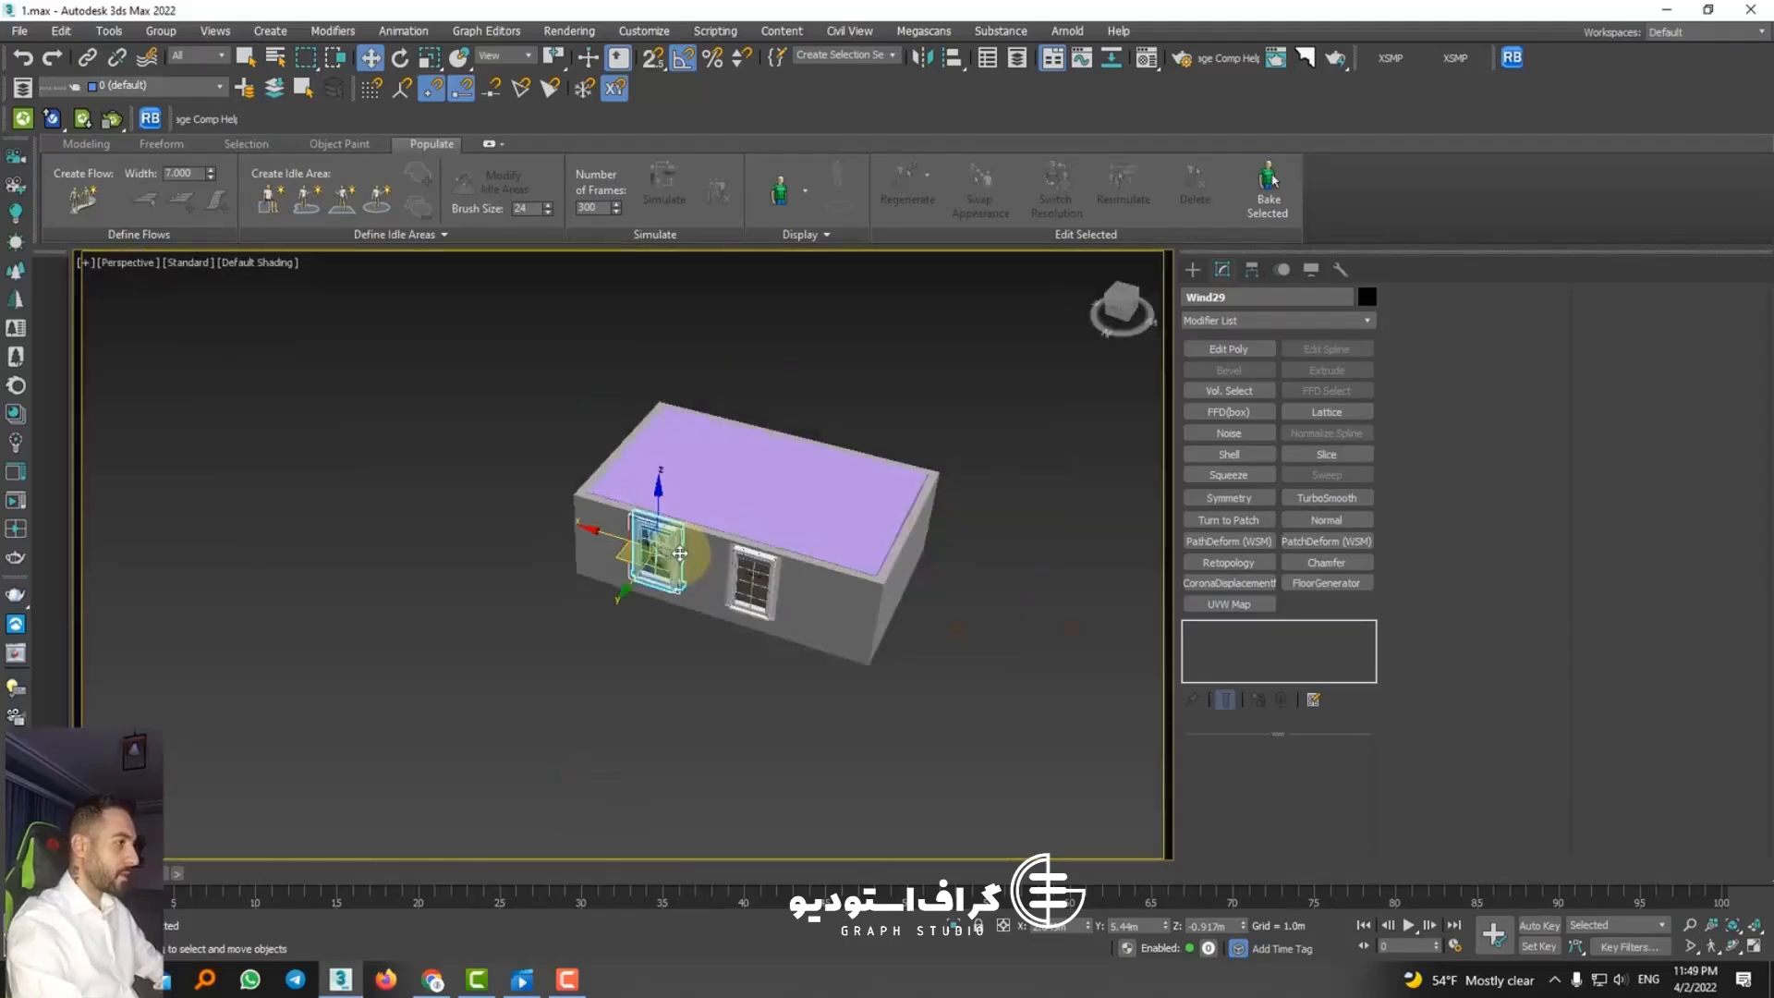
middle_click_drag(782, 616, 641, 531)
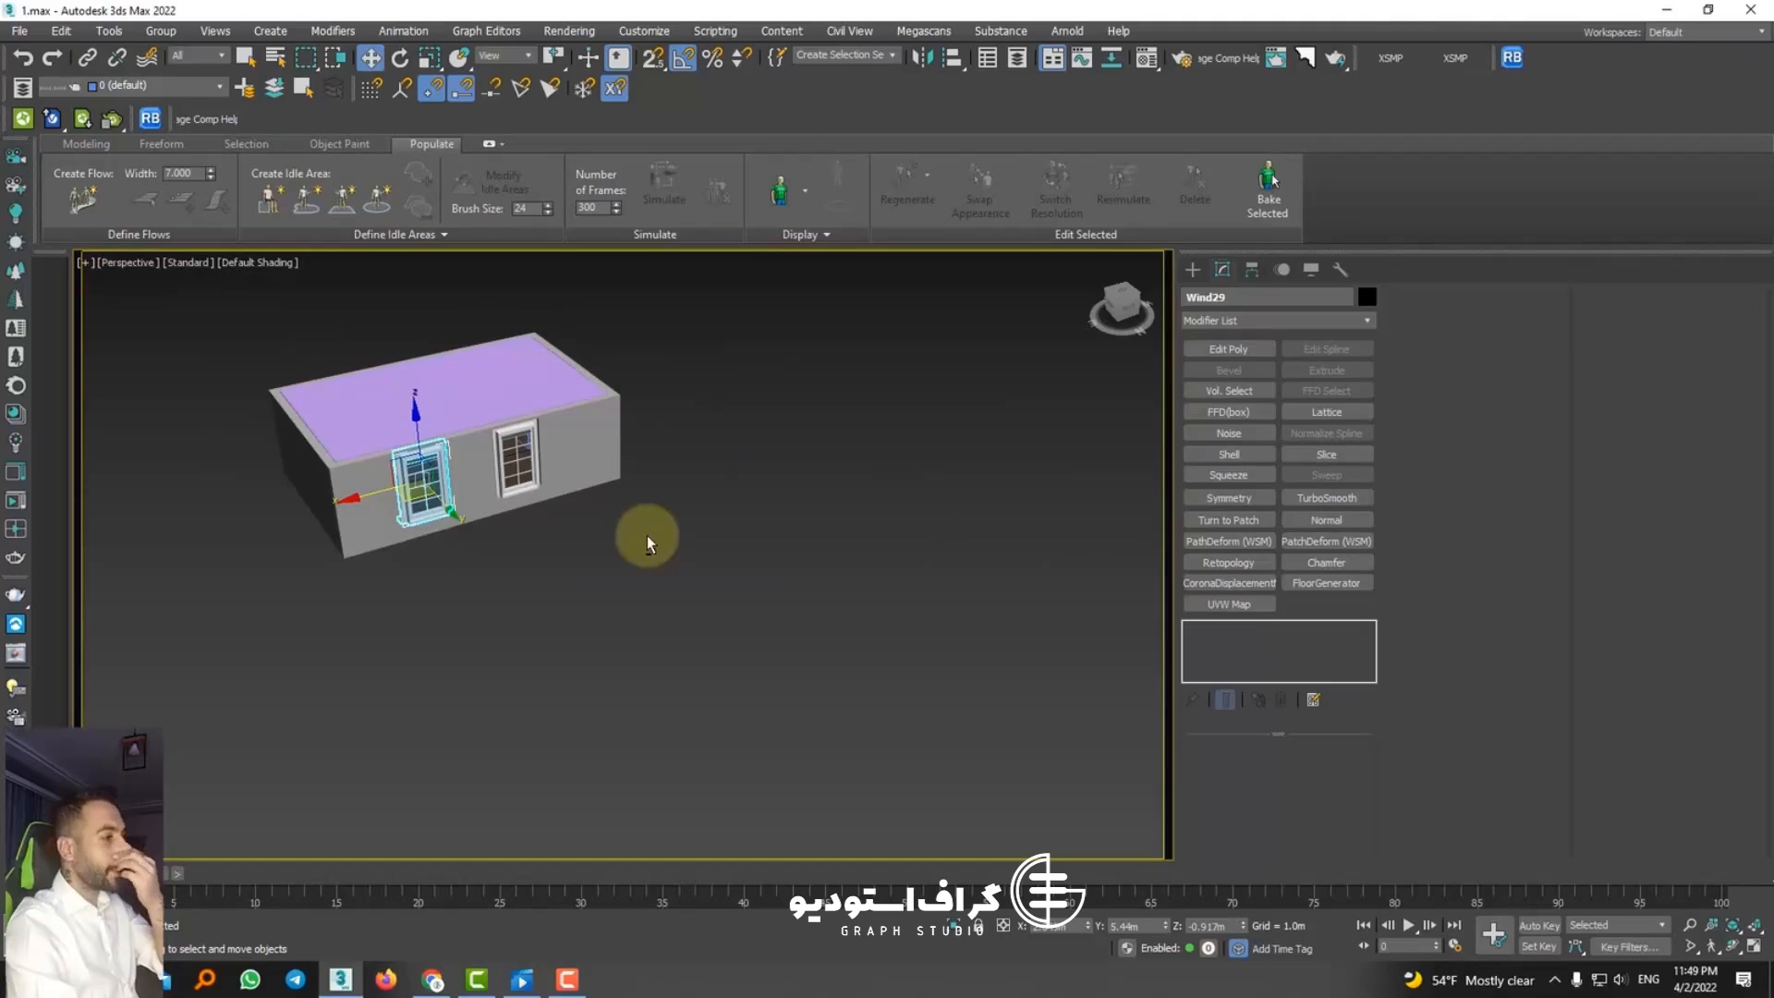
Step: Create a targeted CoronaSun in the Top view, placing it outside the window wall and aiming it into the room
left_click(1192, 269)
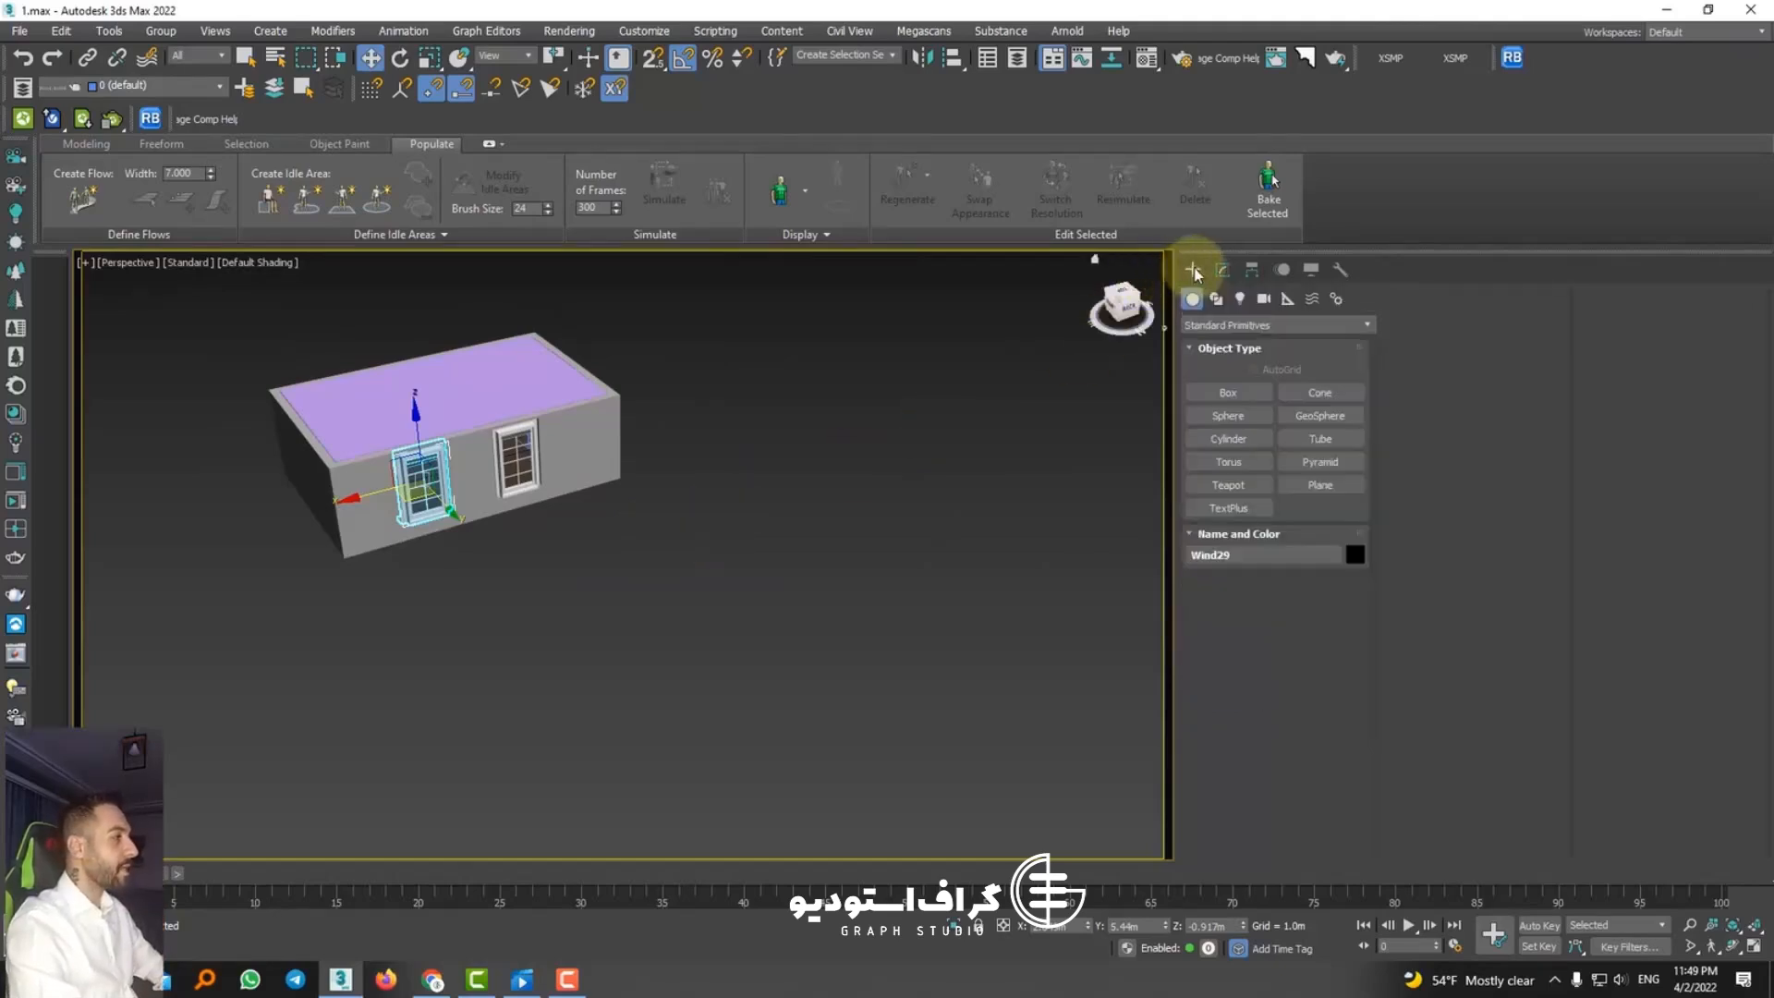
left_click(1239, 299)
left_click(1240, 325)
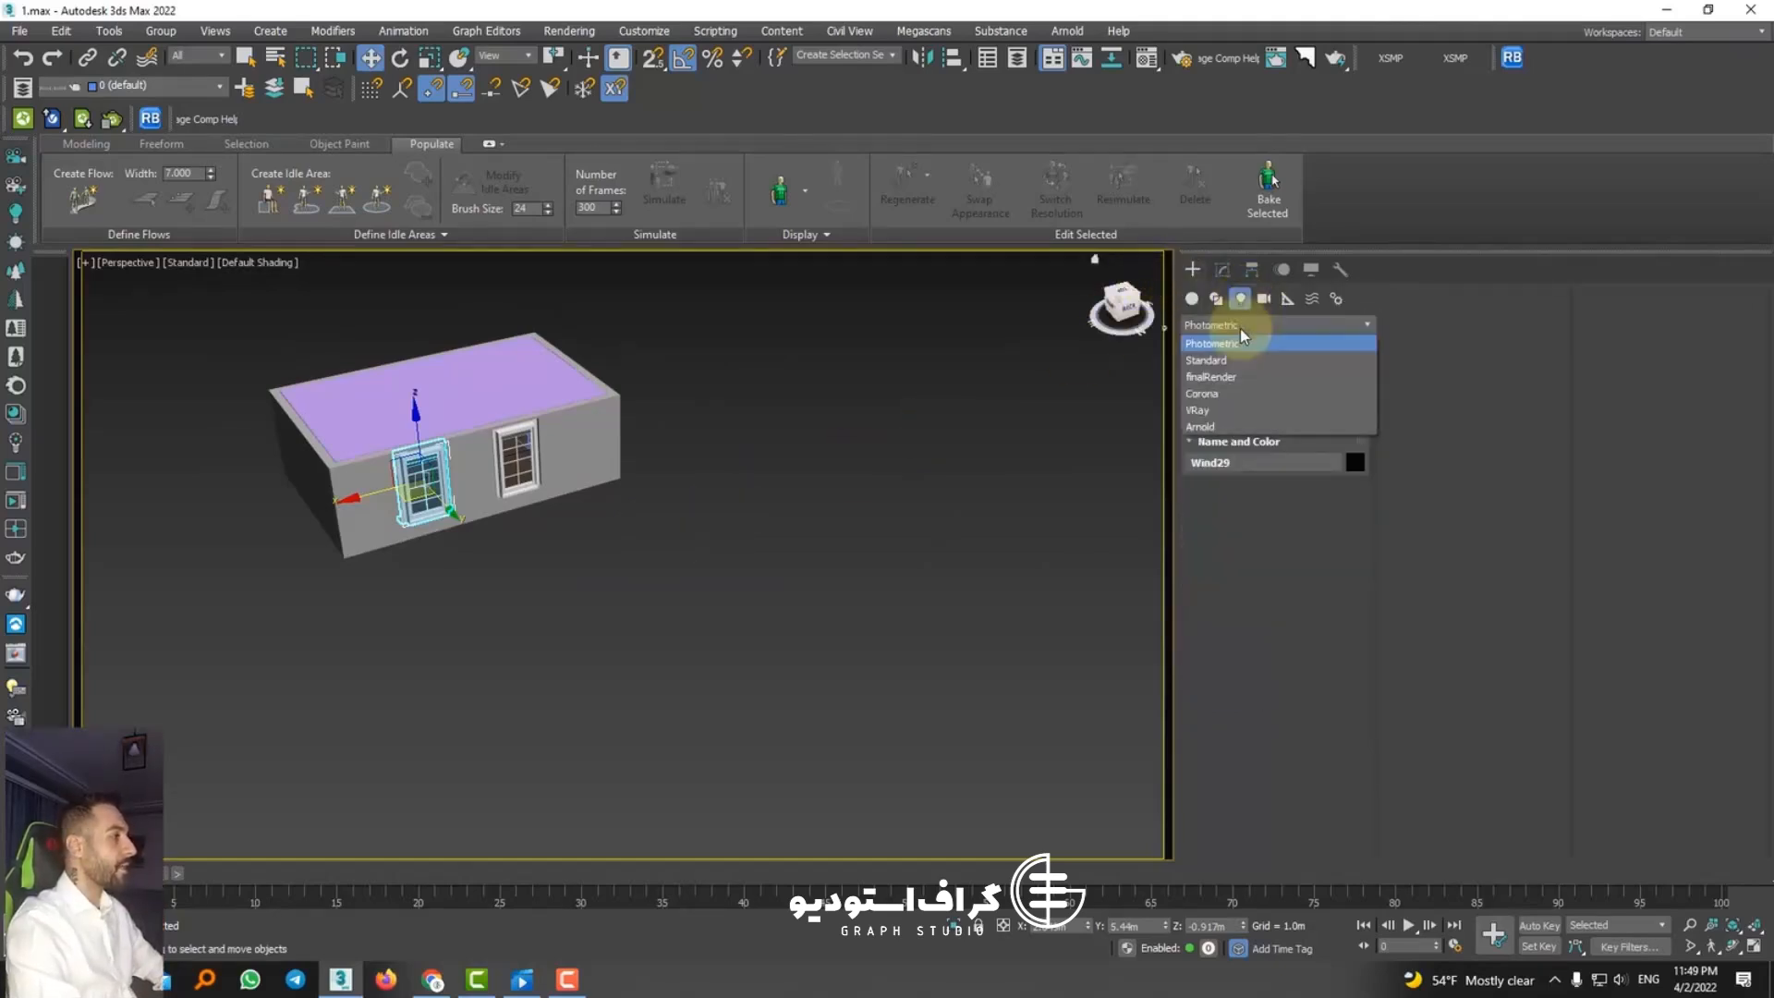
left_click(1214, 397)
left_click(1302, 393)
scroll(684, 596, "down", 5)
middle_click_drag(638, 621, 526, 651, "alt")
key("t")
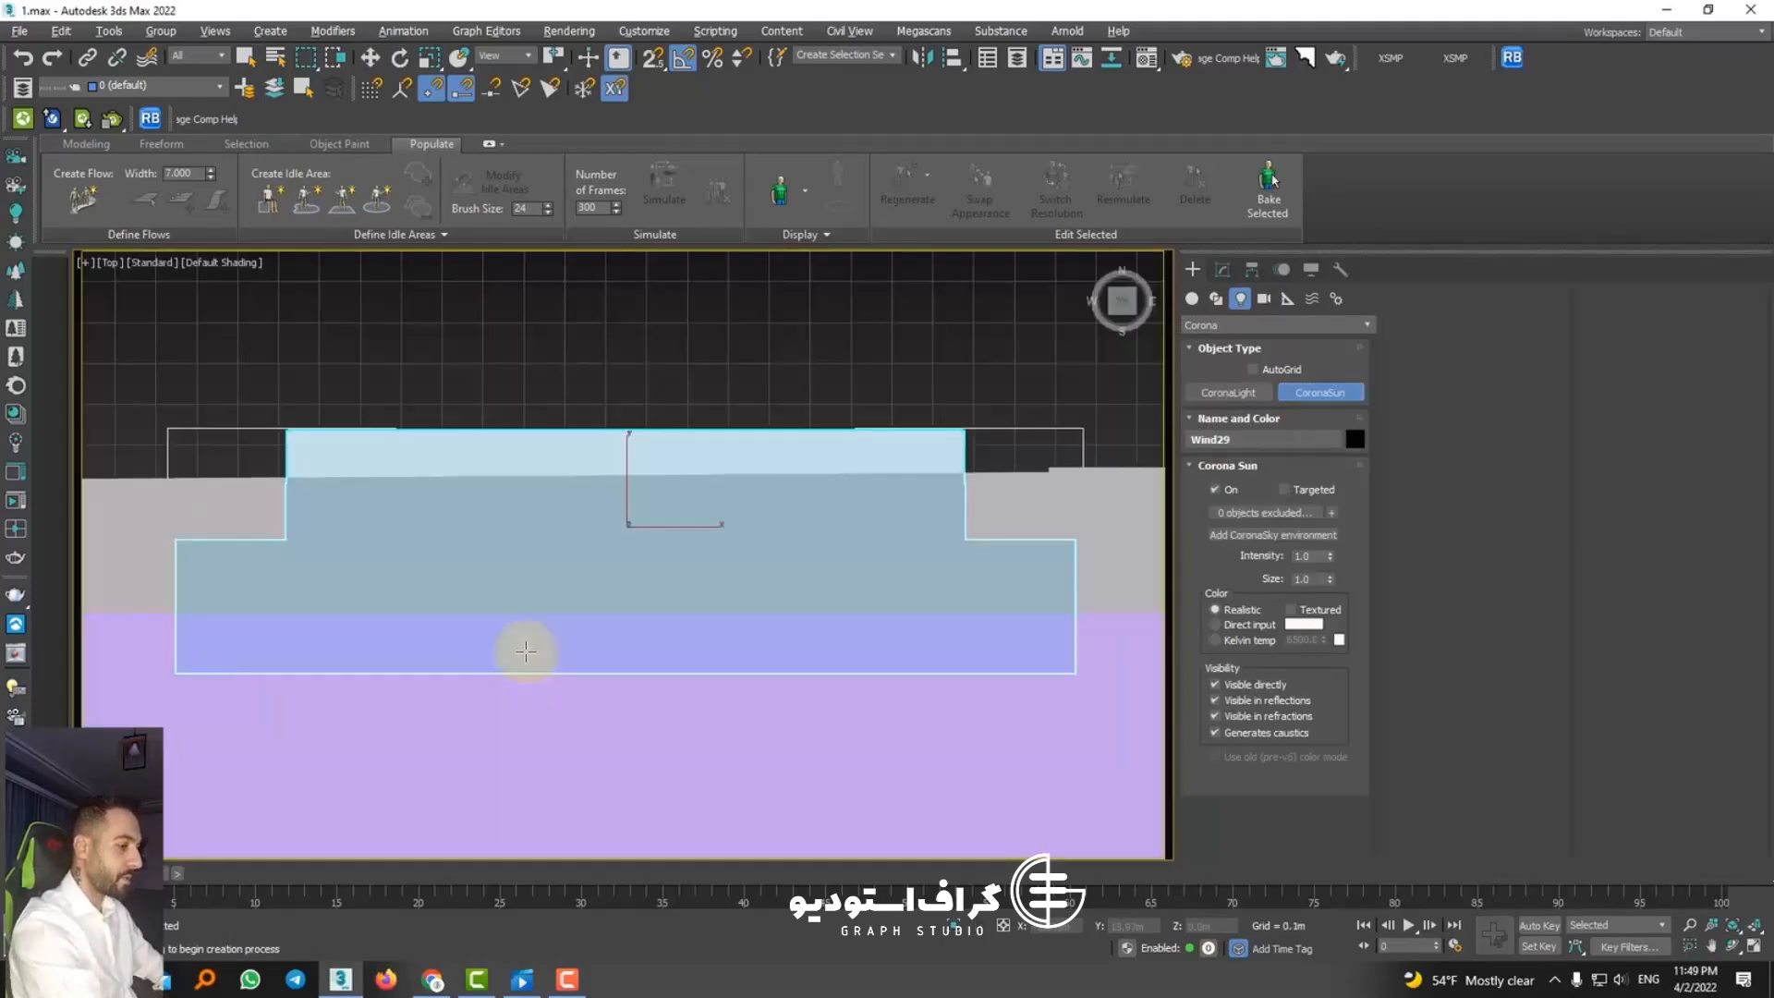
scroll(615, 576, "down", 2)
scroll(615, 576, "down", 4)
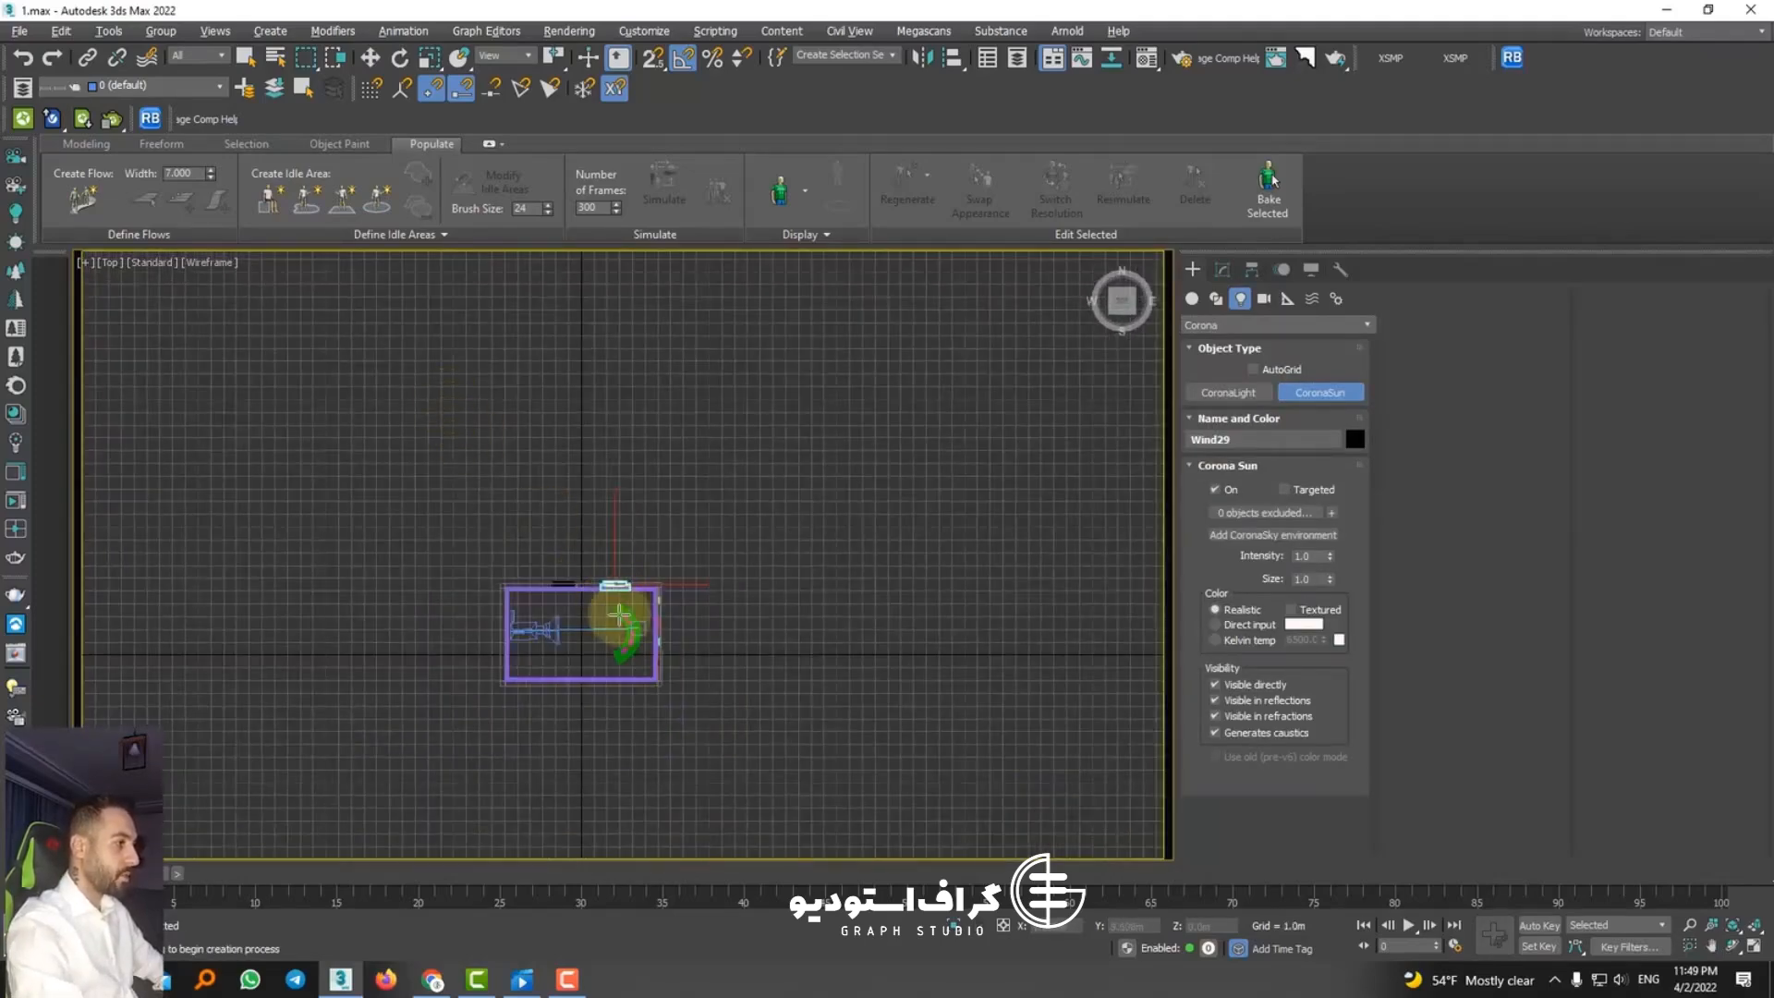
left_click_drag(430, 342, 619, 612)
middle_click_drag(602, 622, 1120, 356, "alt")
Step: Raise the CoronaSun to about 22.8 m and check its angle through the windows from an orthographic view
key("w")
middle_click_drag(824, 414, 547, 515, "alt")
scroll(753, 577, "up", 4)
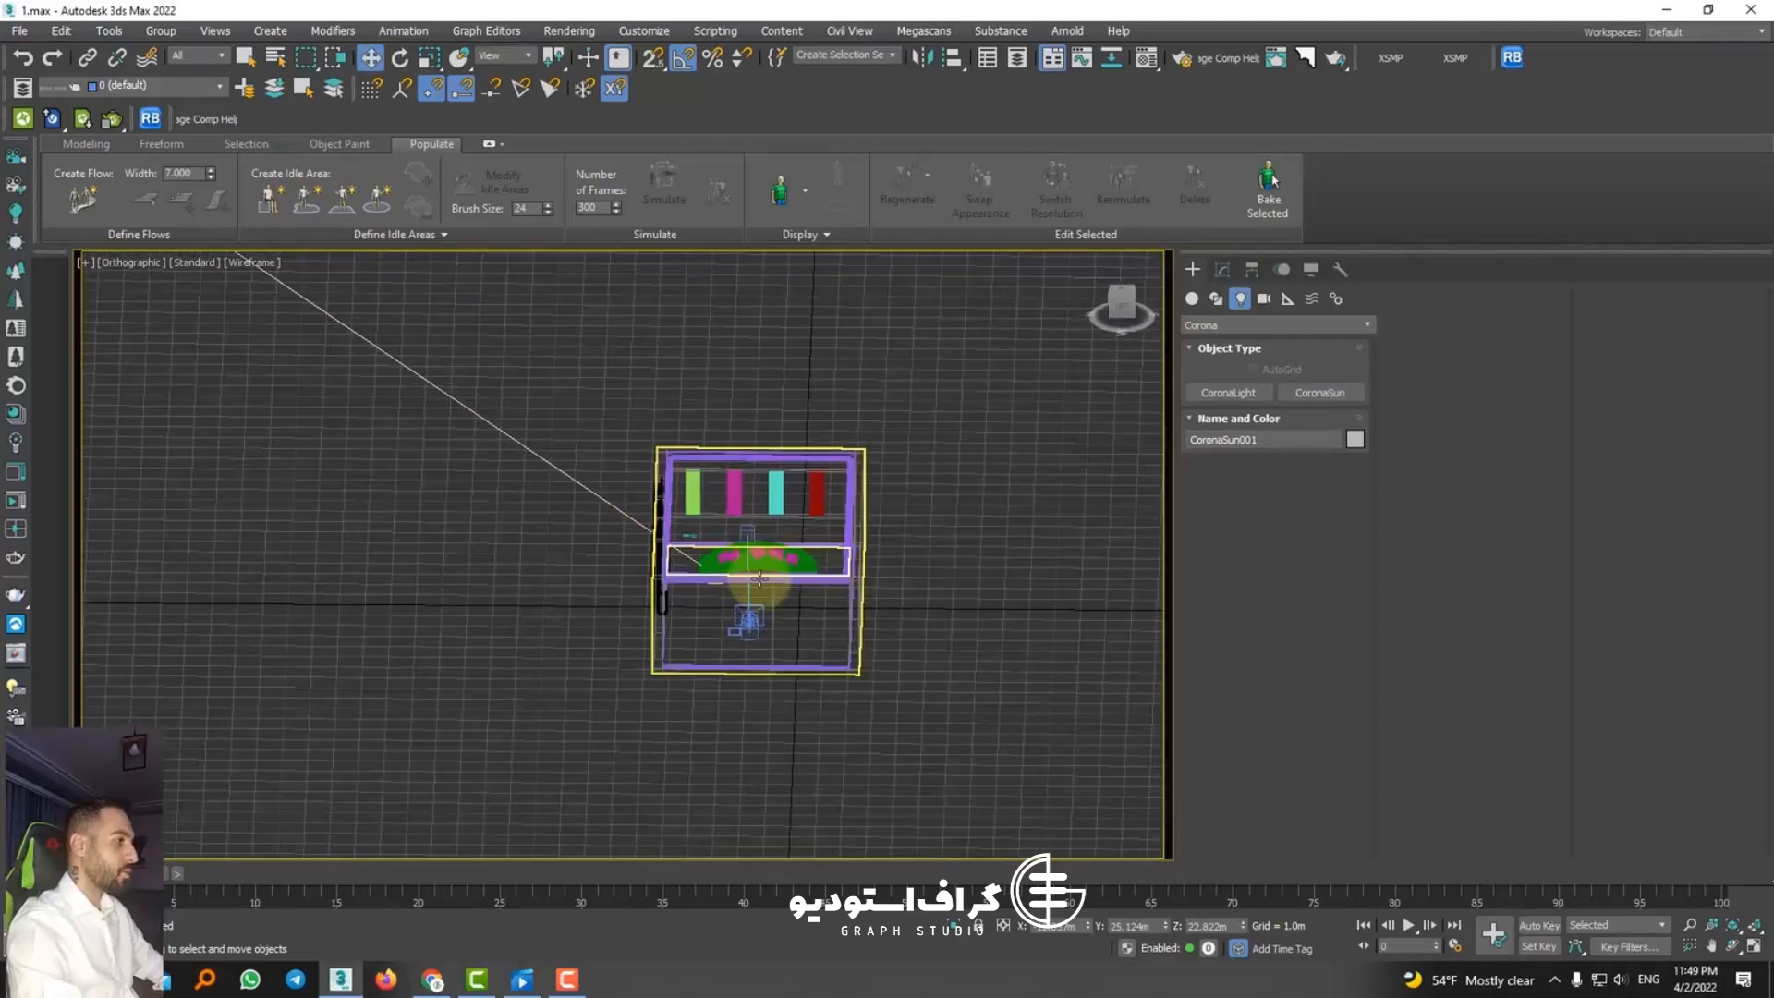
middle_click_drag(752, 577, 694, 602, "alt")
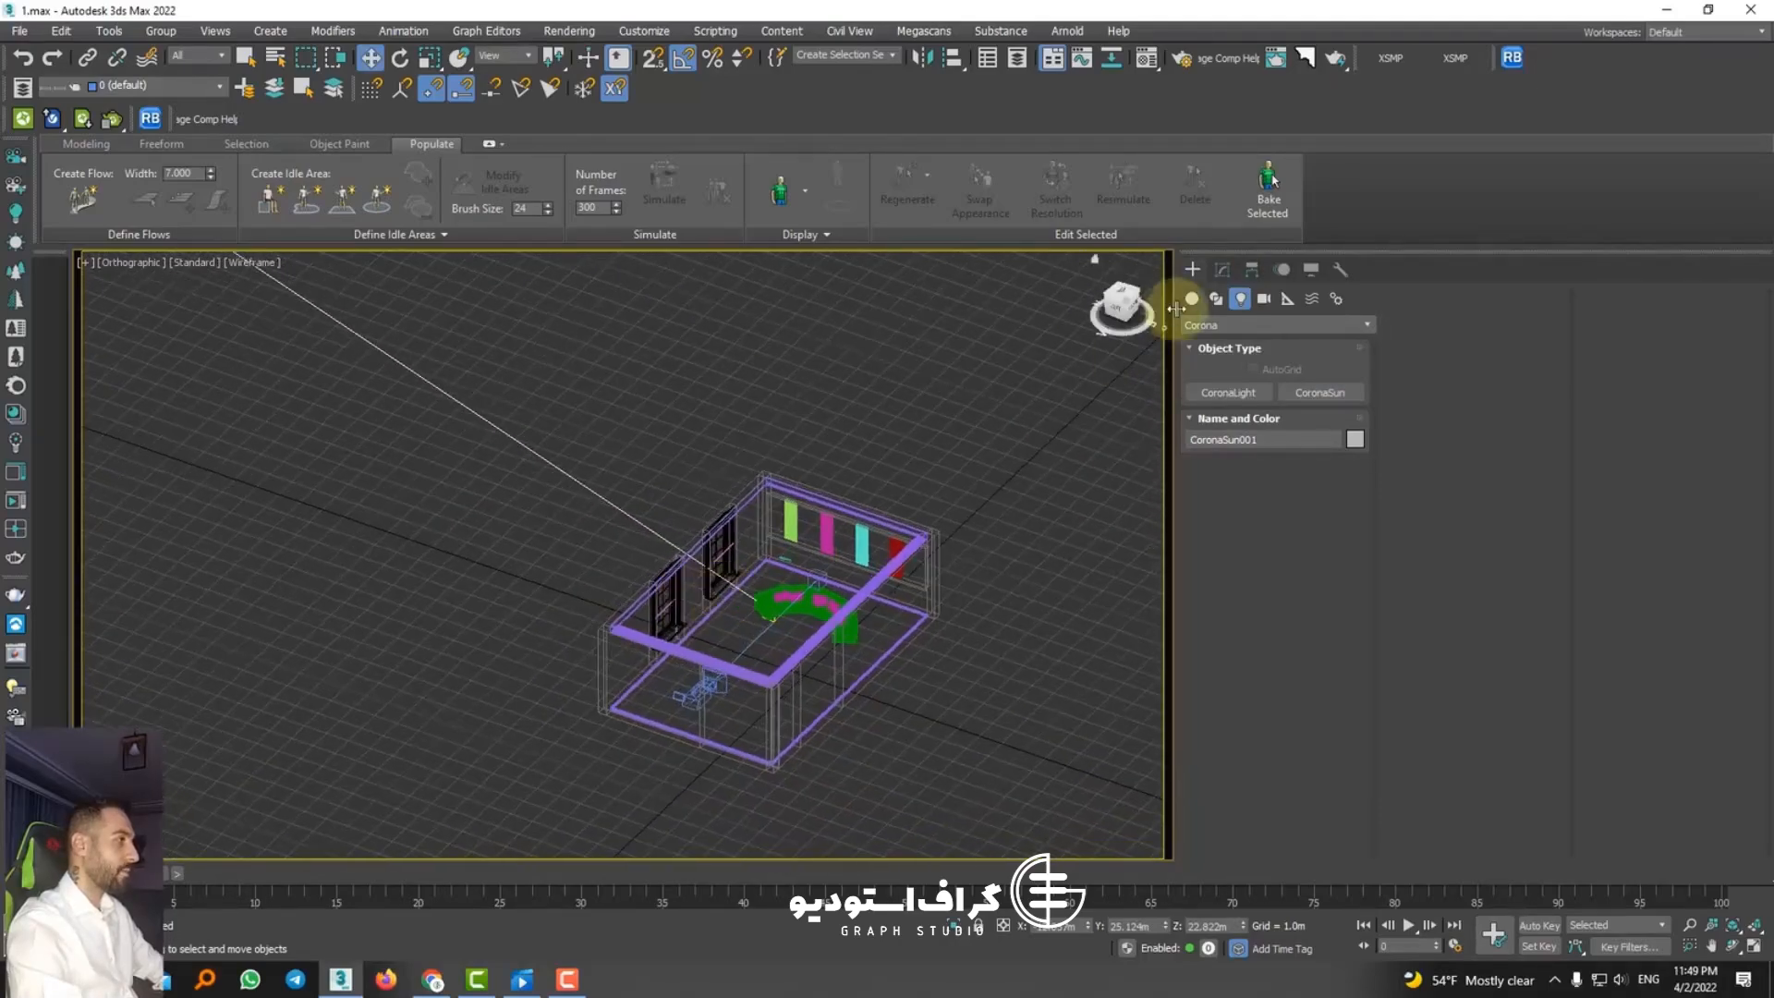
Step: Set the scene environment to Multiple maps (LightMix) in Render Setup and raise the map count to 6
left_click(1182, 57)
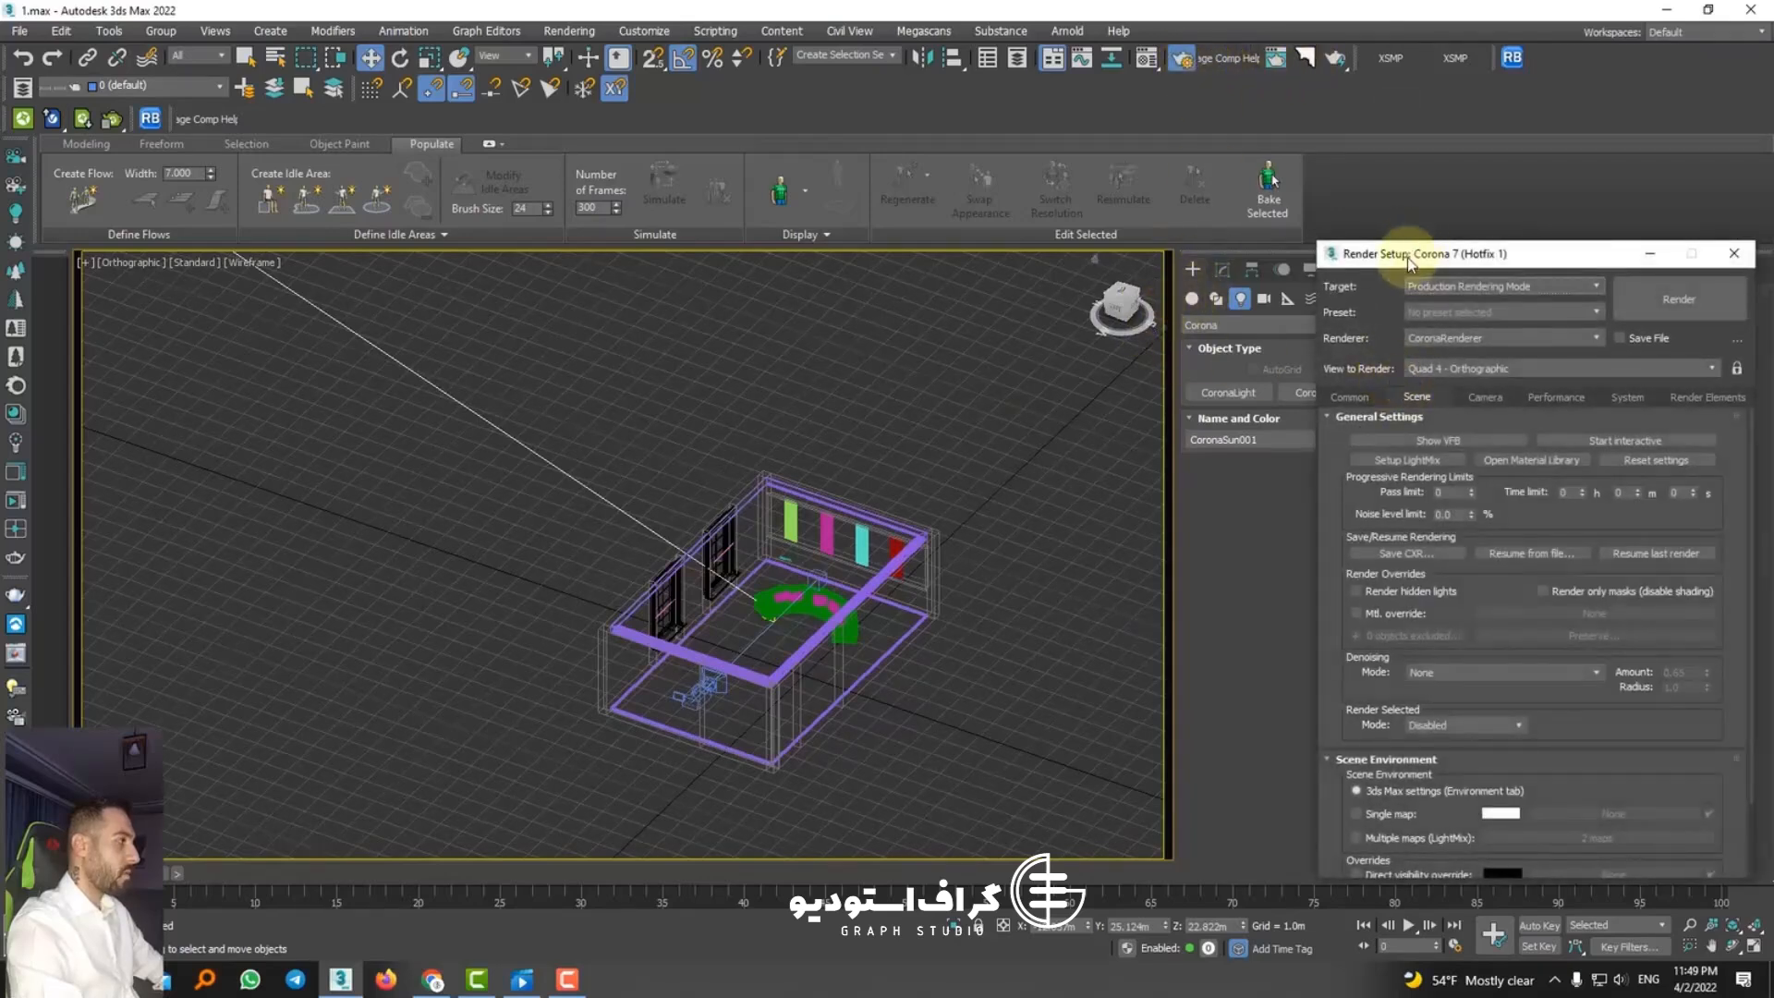
left_click_drag(1409, 263, 1368, 153)
left_click(1330, 726)
left_click(1506, 723)
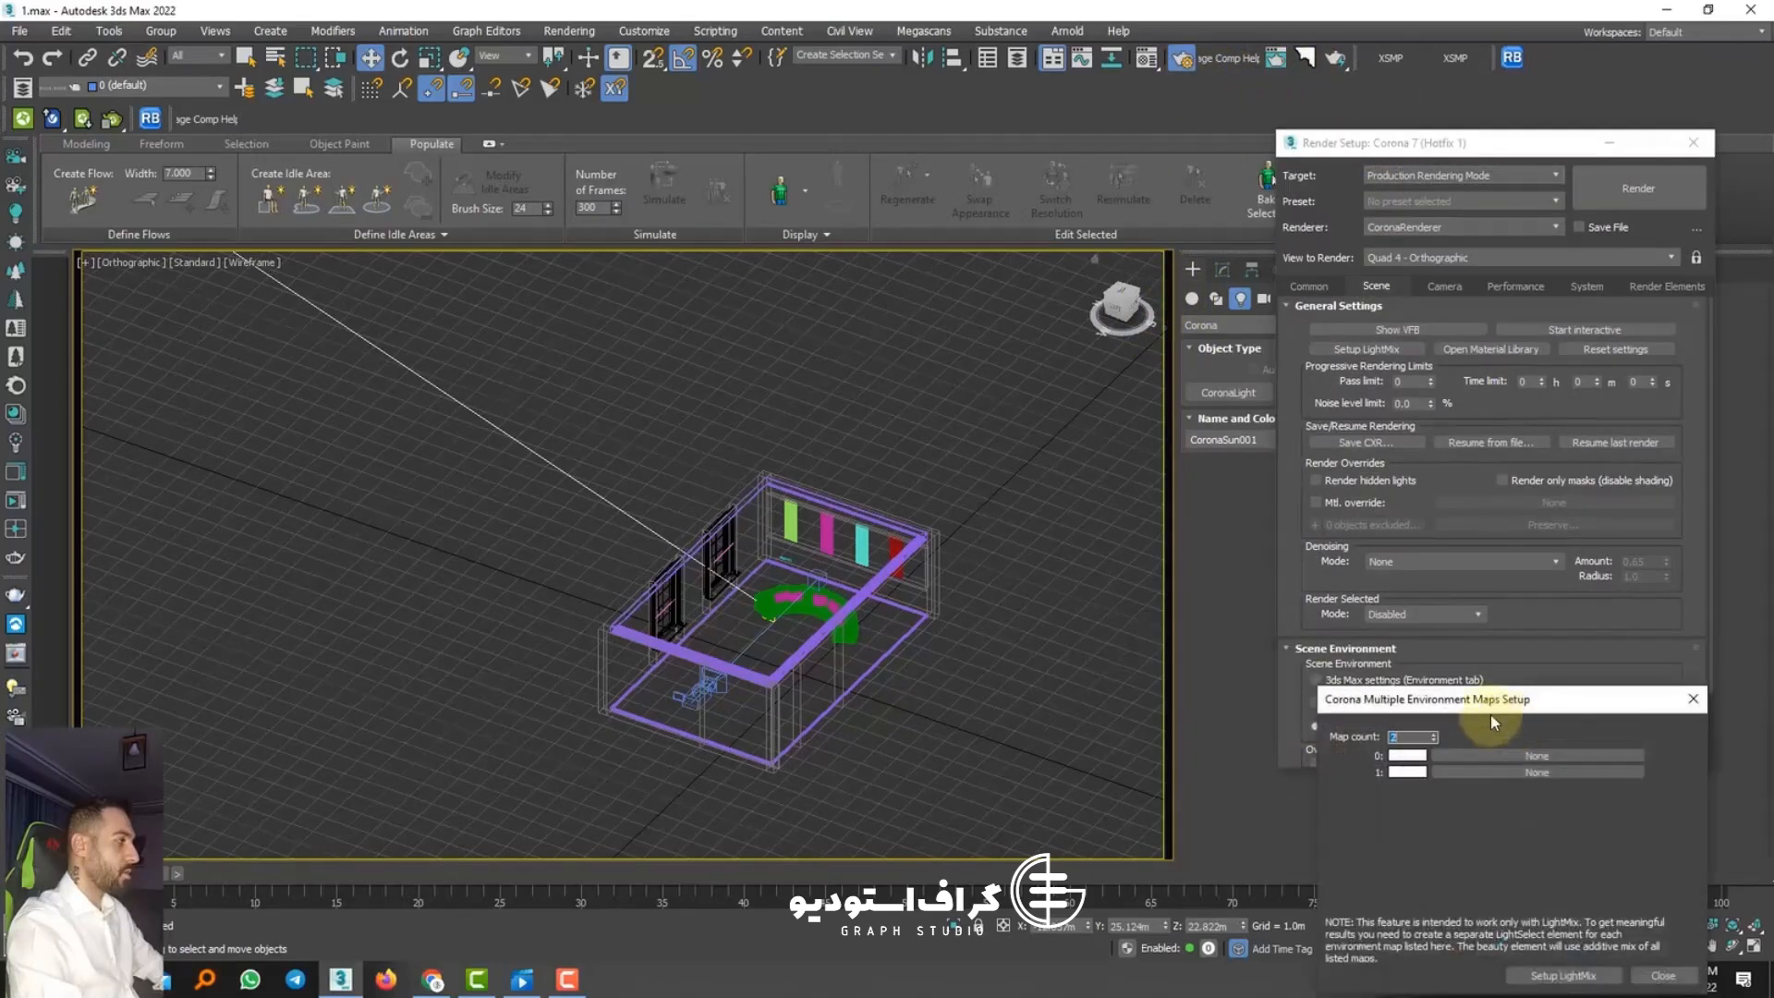
left_click_drag(1489, 704, 1459, 470)
left_click(1432, 610)
left_click(1432, 609)
left_click(1432, 610)
left_click(1457, 565)
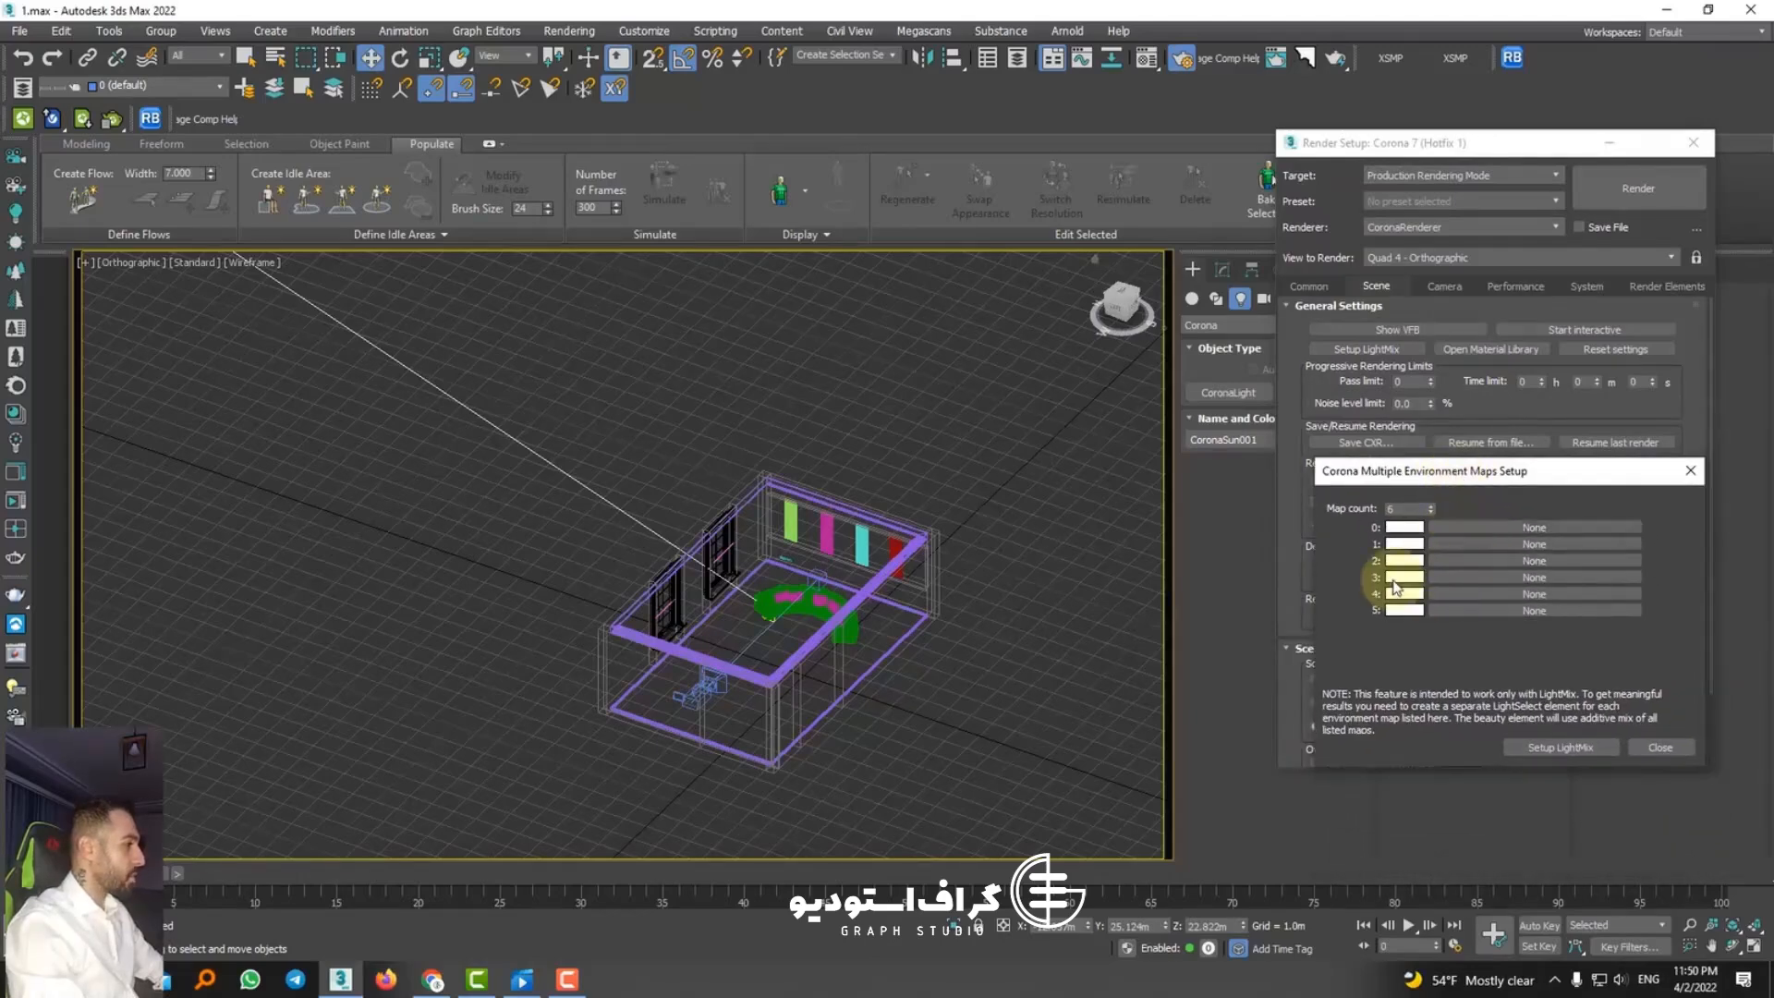
Step: Select the CoronaSun and add its CoronaSky environment as the first environment map
scroll(741, 496, "down", 5)
left_click(514, 374)
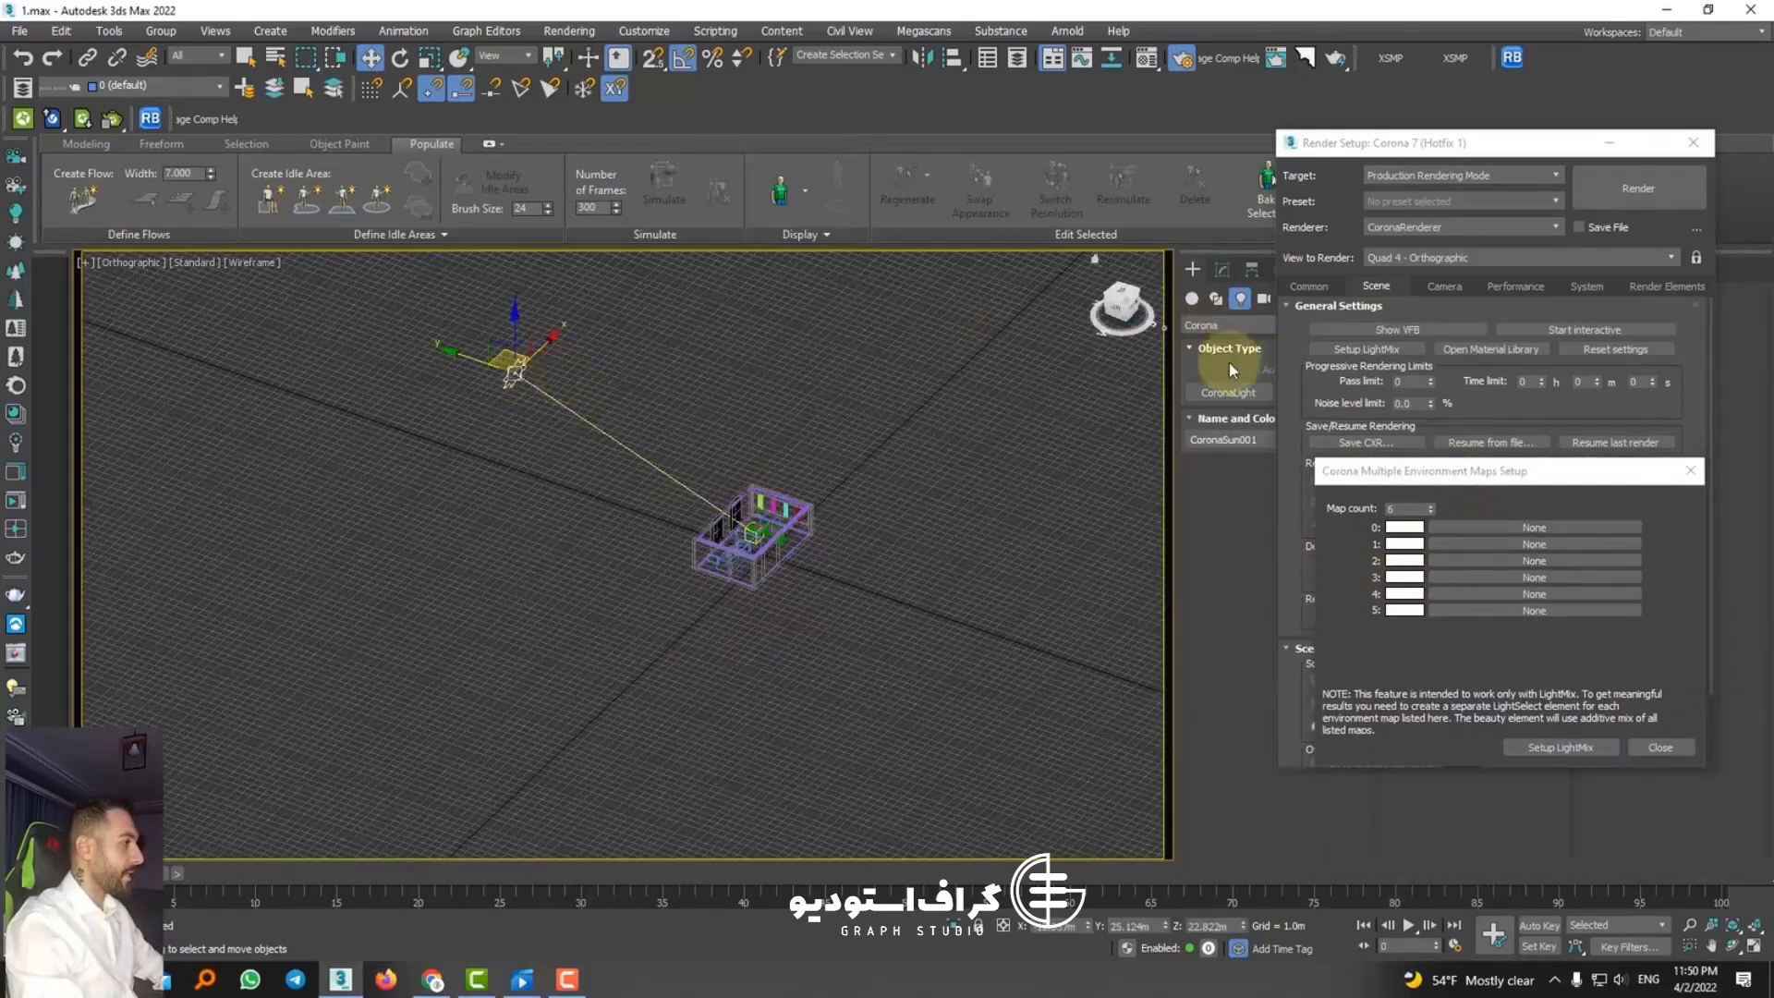
left_click(1222, 269)
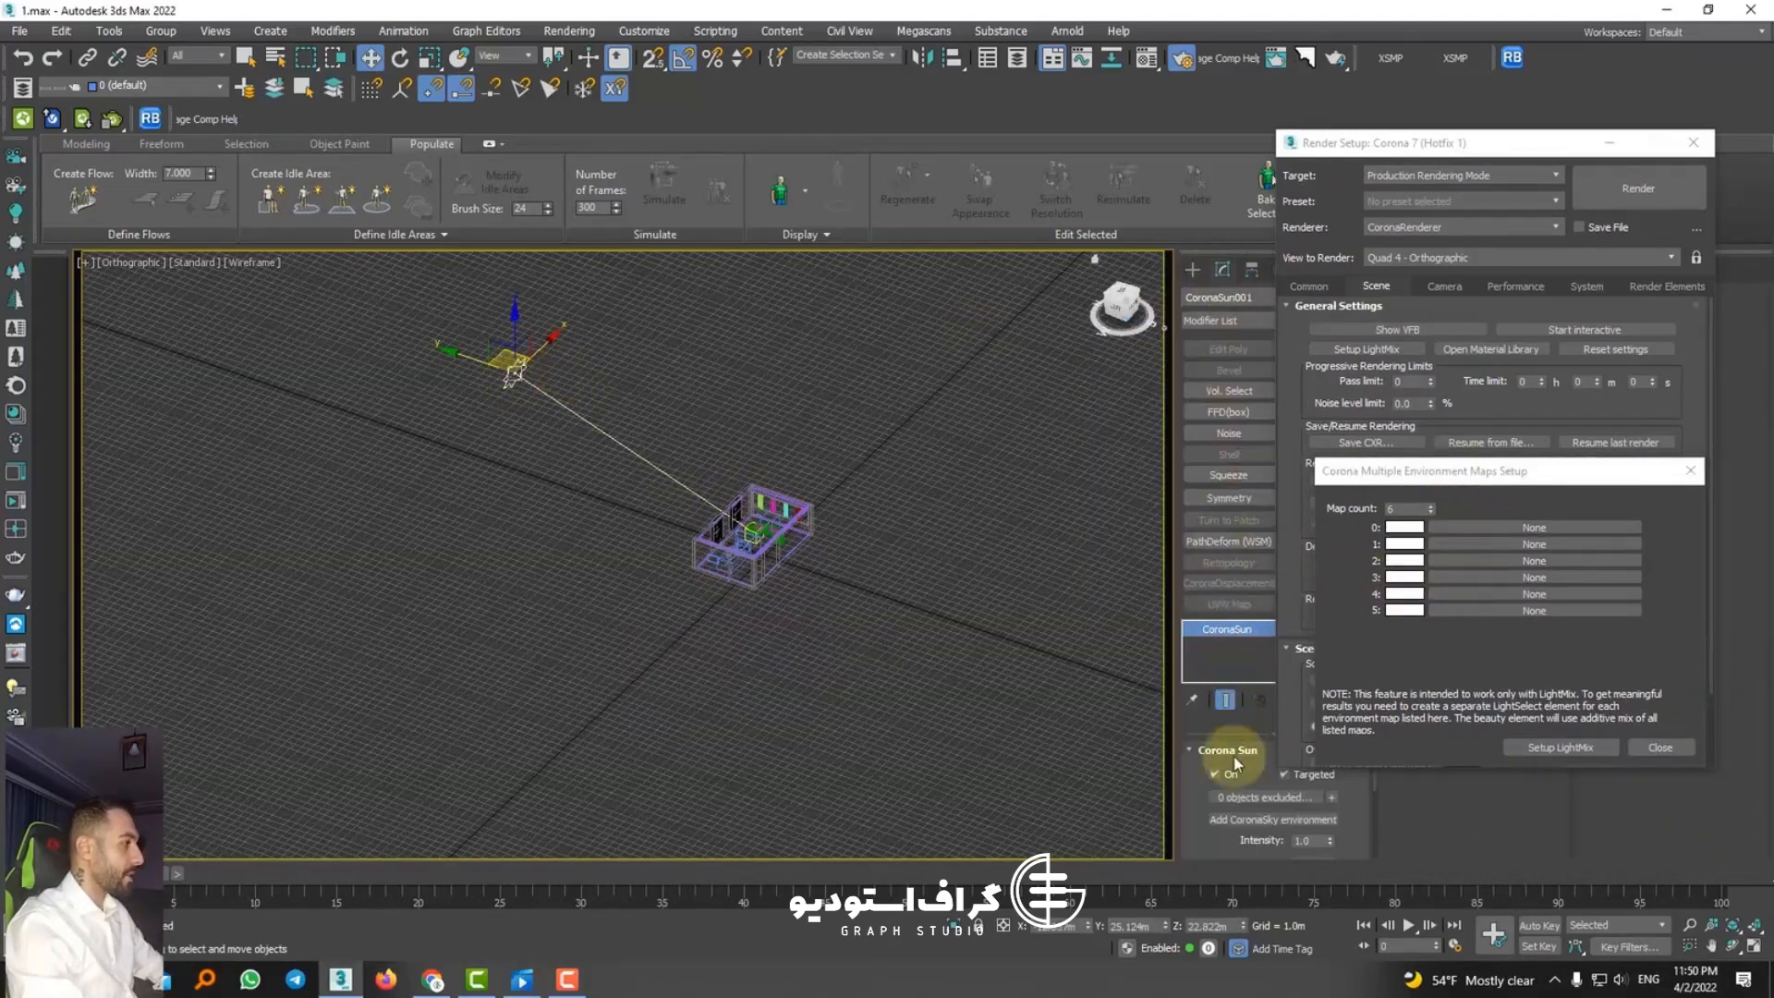
left_click(1499, 545)
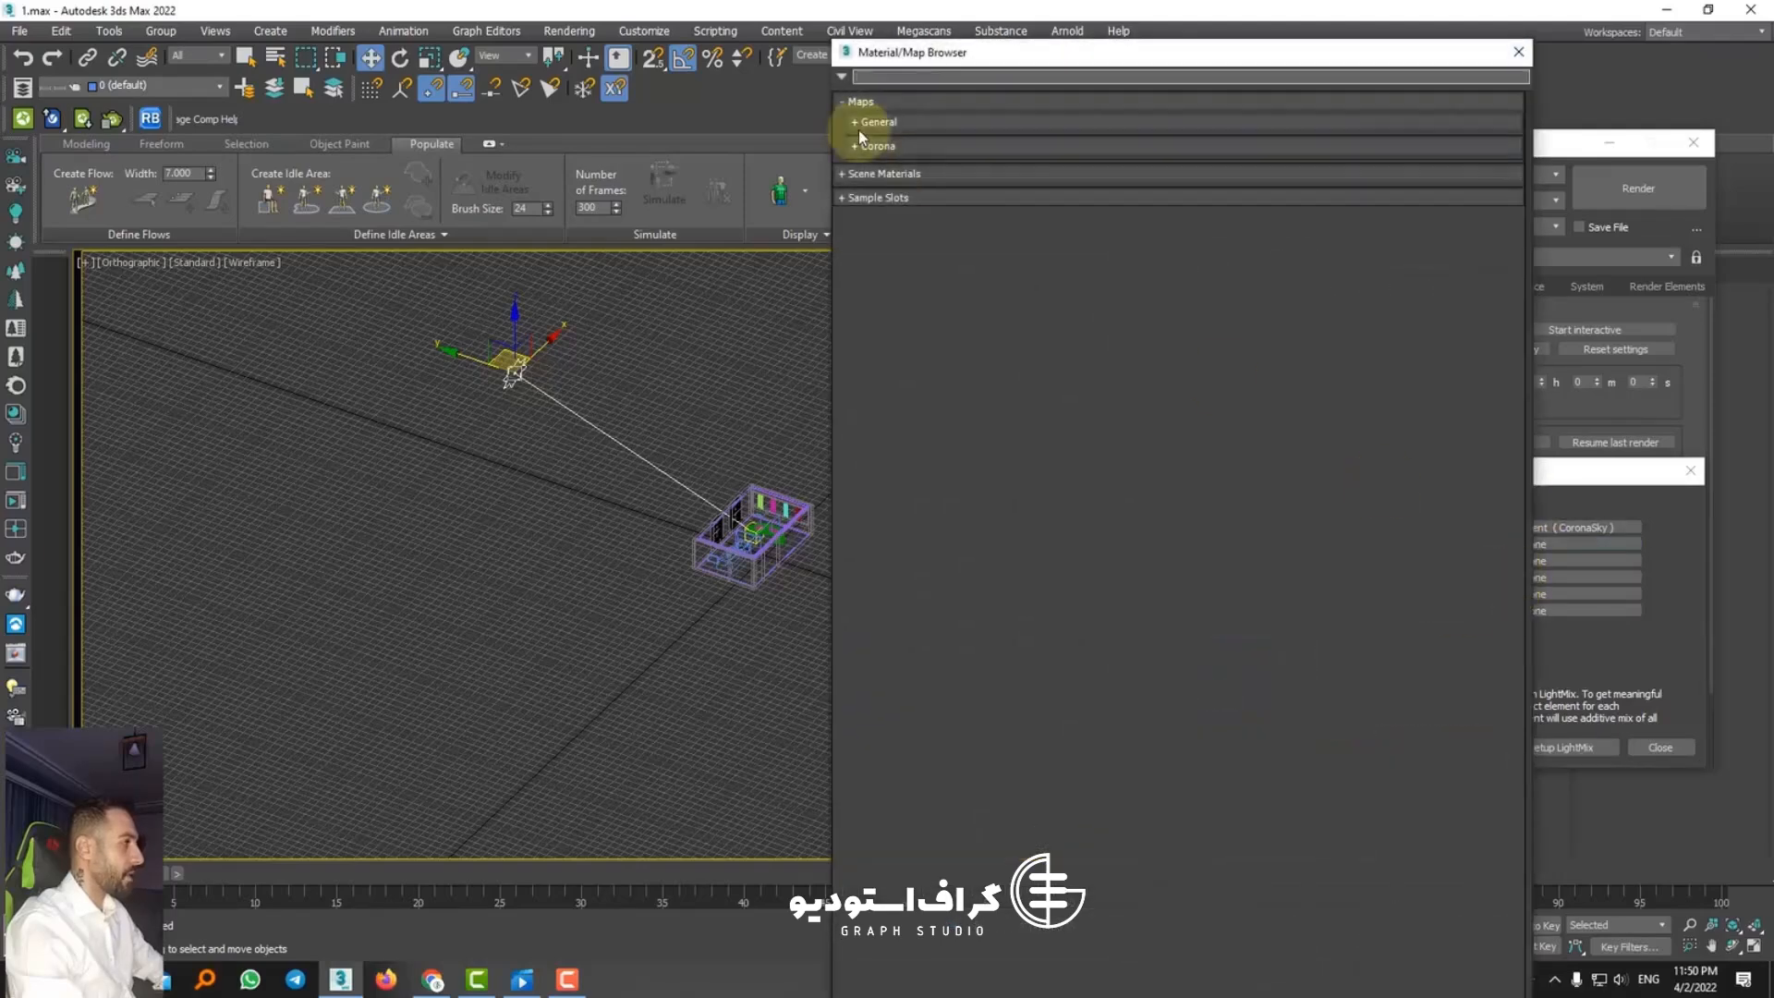
left_click(877, 147)
left_click(1518, 52)
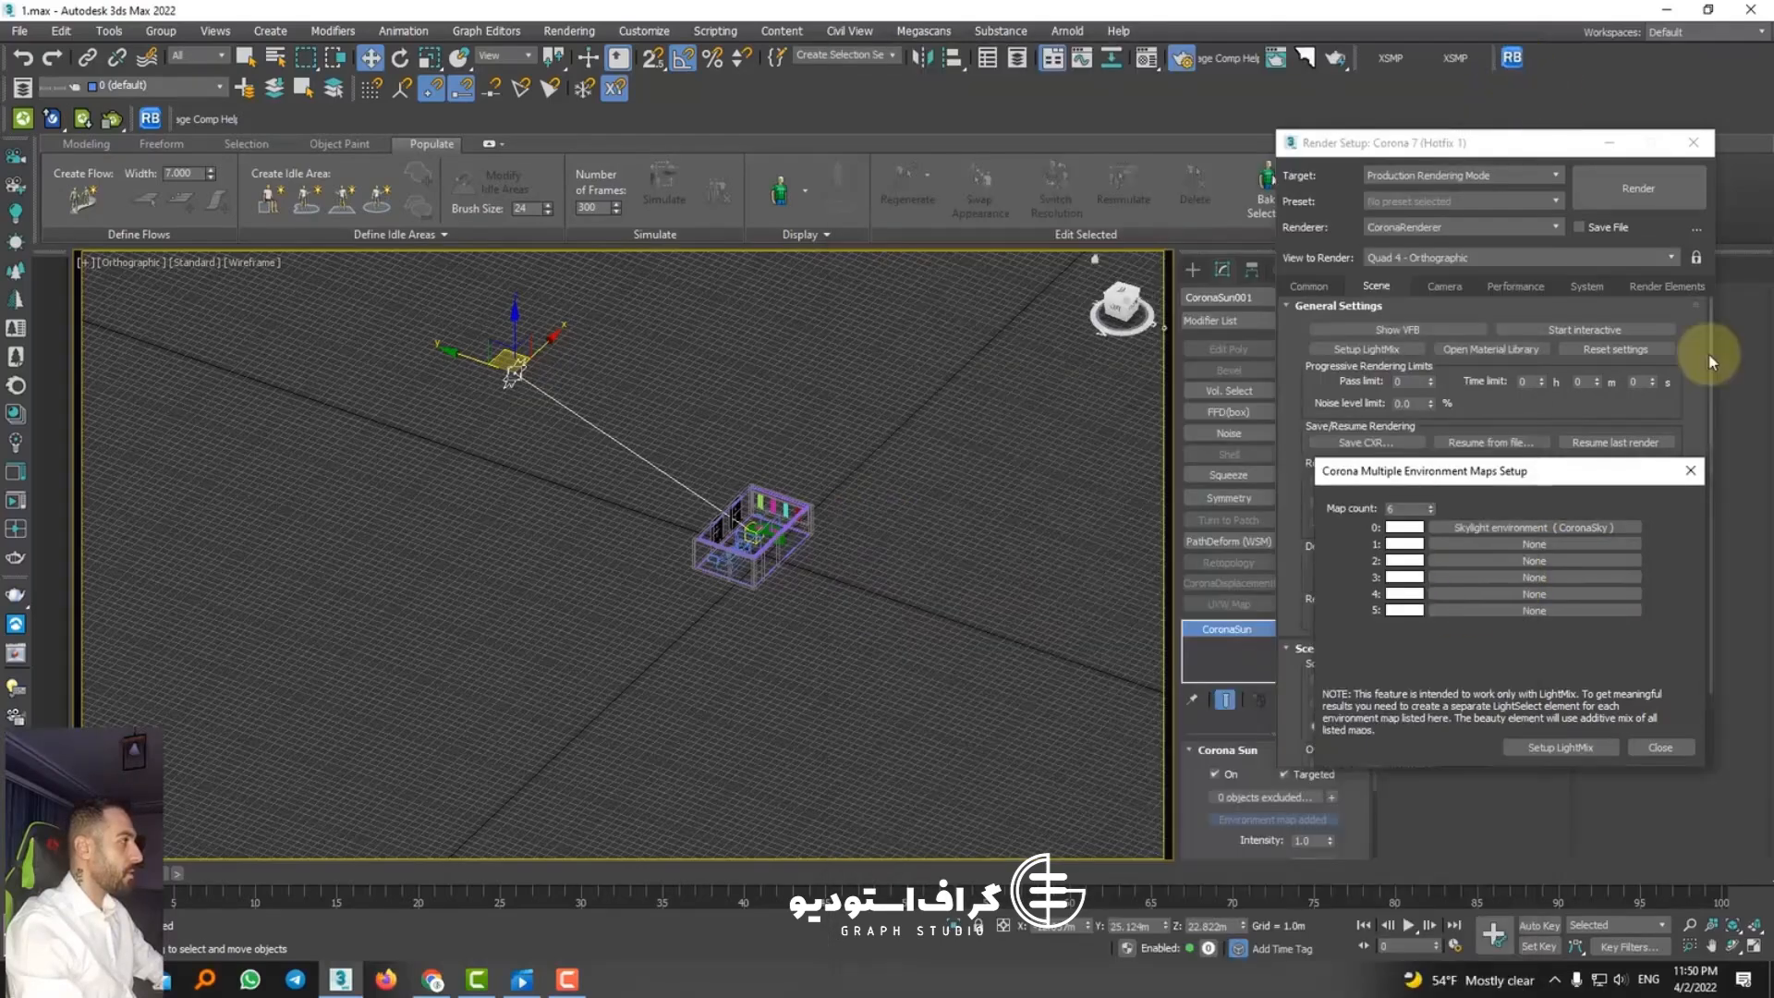
left_click(1561, 747)
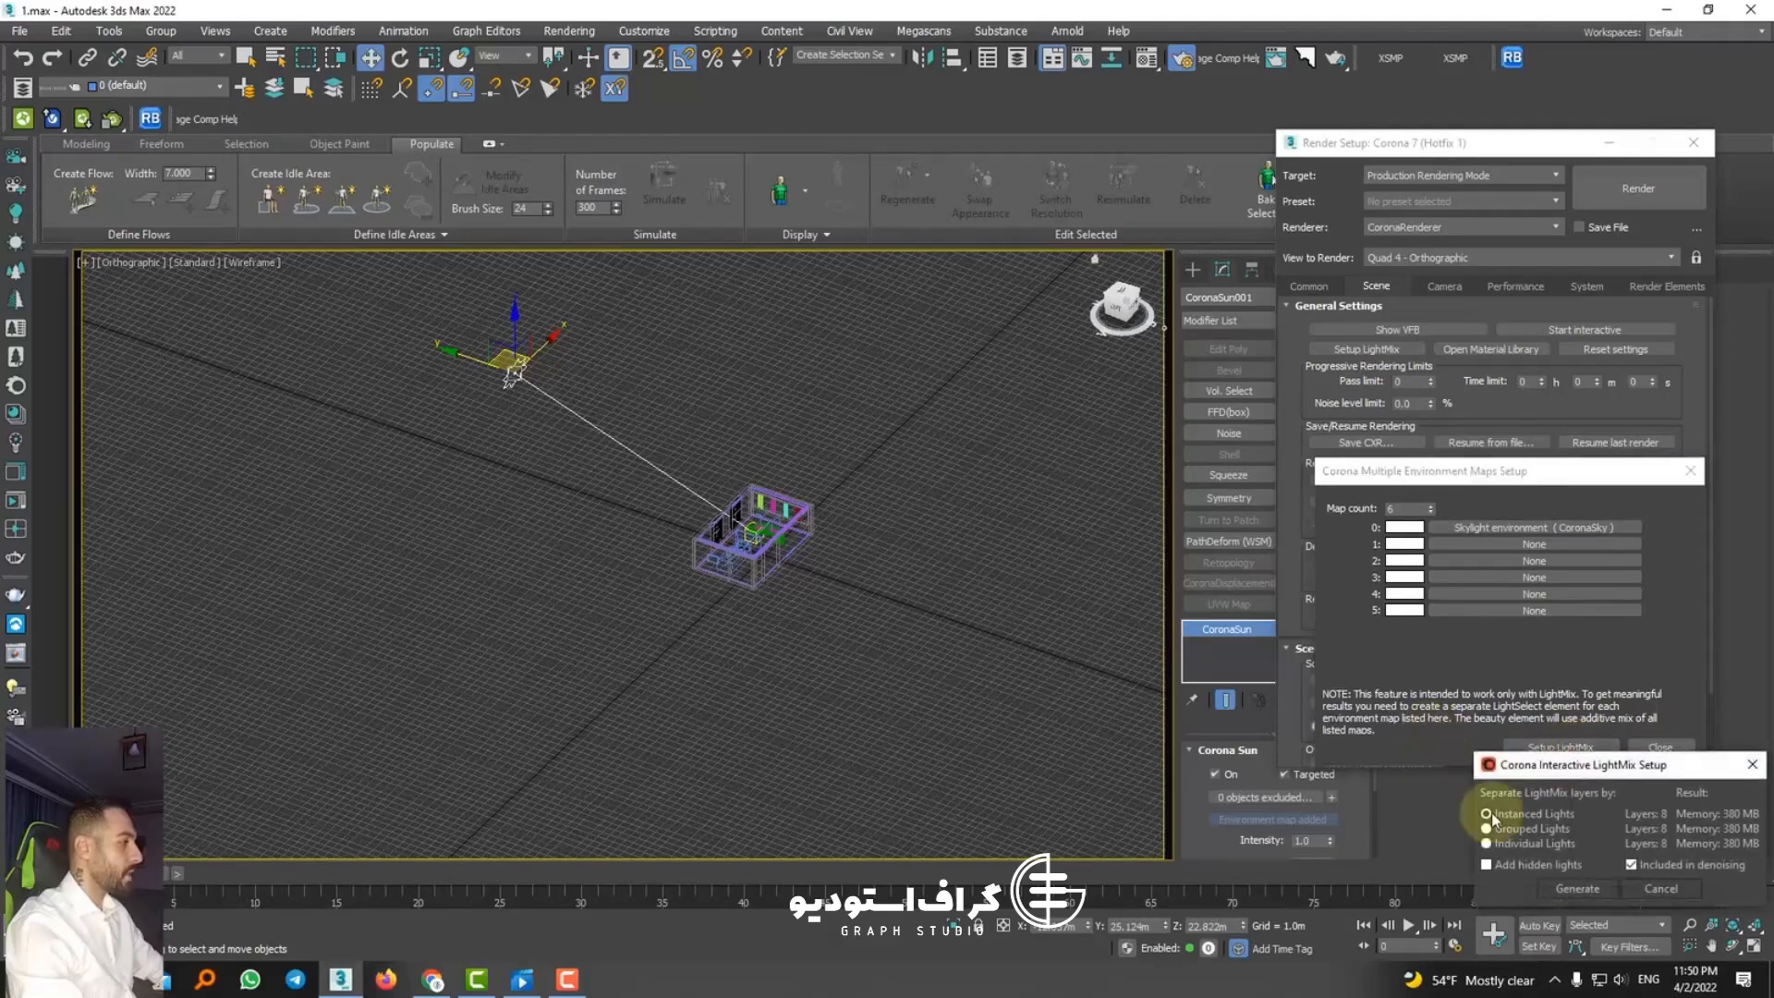
Step: Close the environment map and render setup dialogs and show the camera view with default shading
left_click(1695, 472)
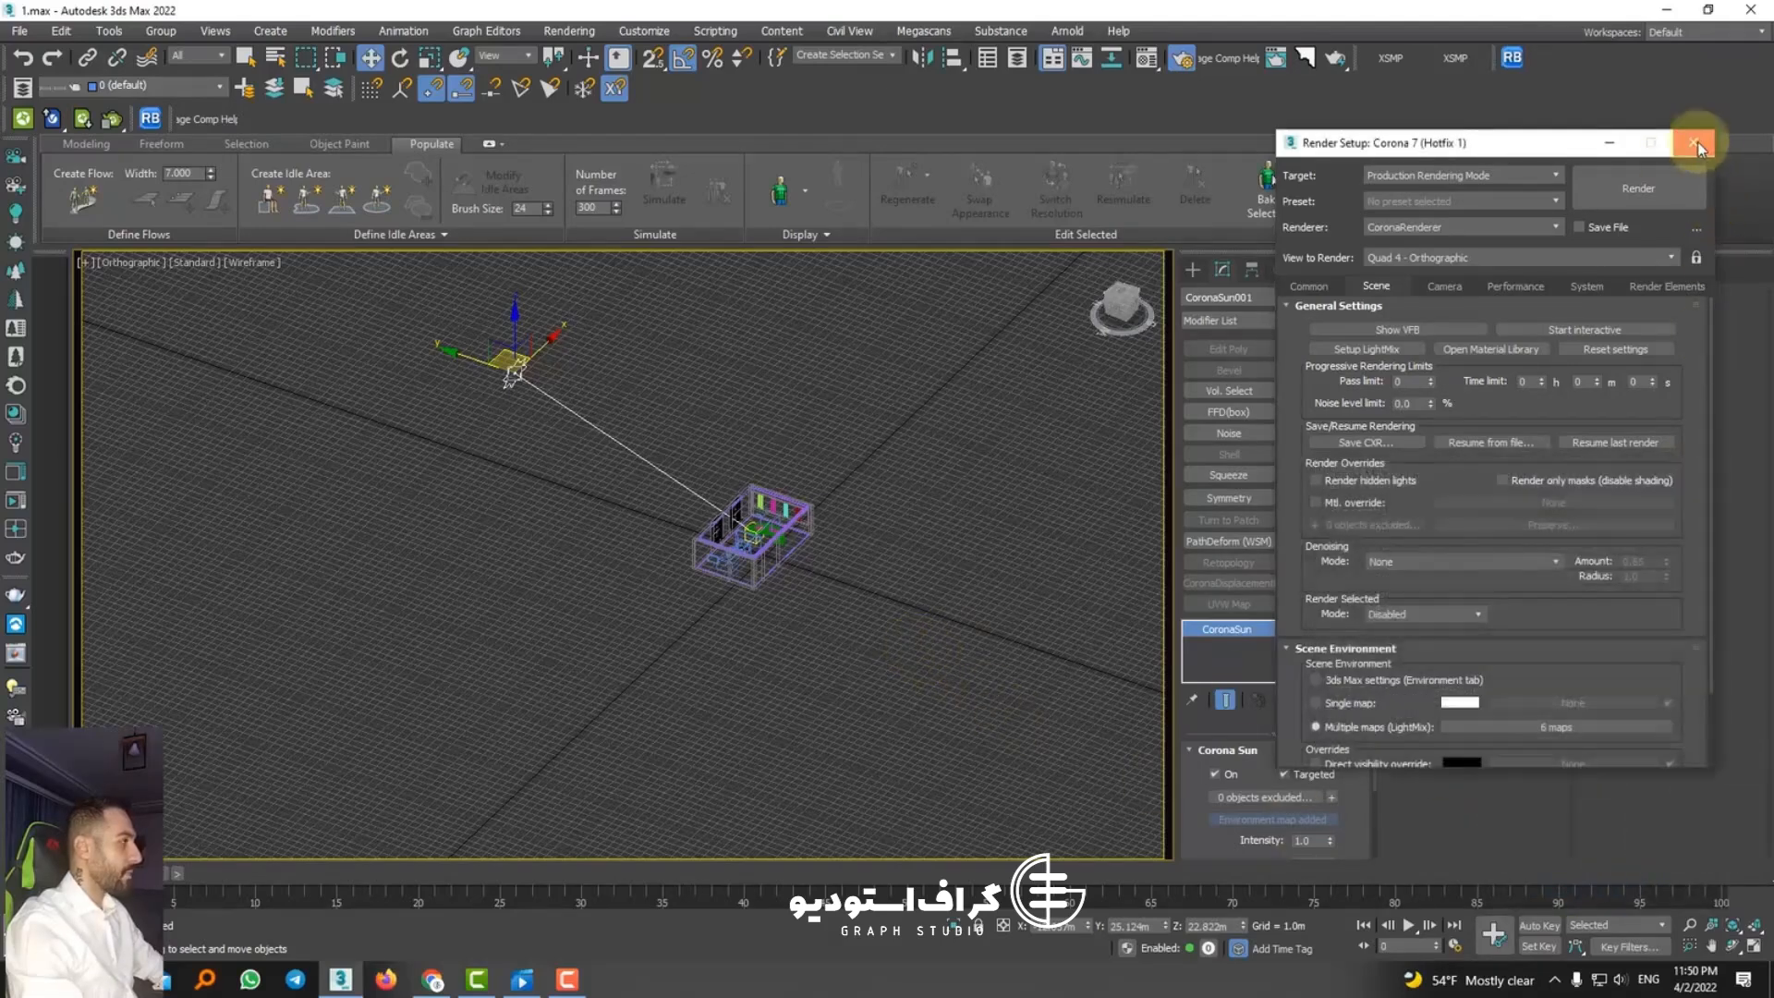
left_click(1694, 142)
scroll(719, 578, "up", 3)
key("c")
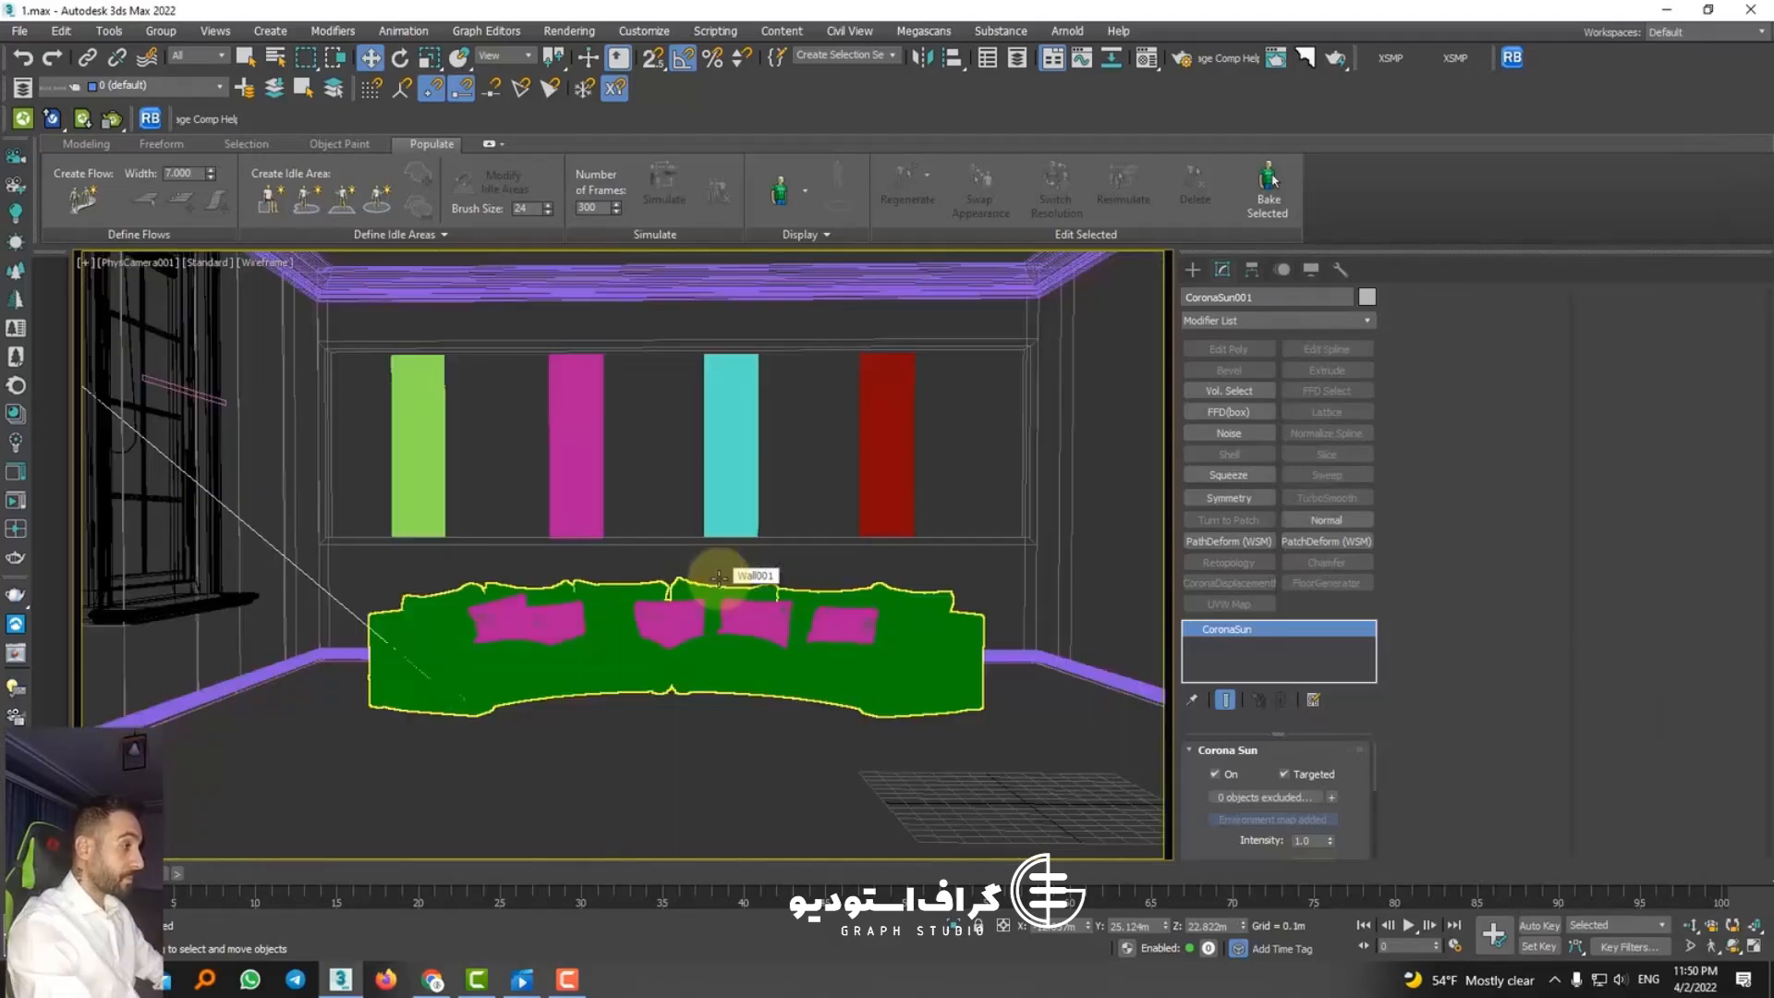
key("F3")
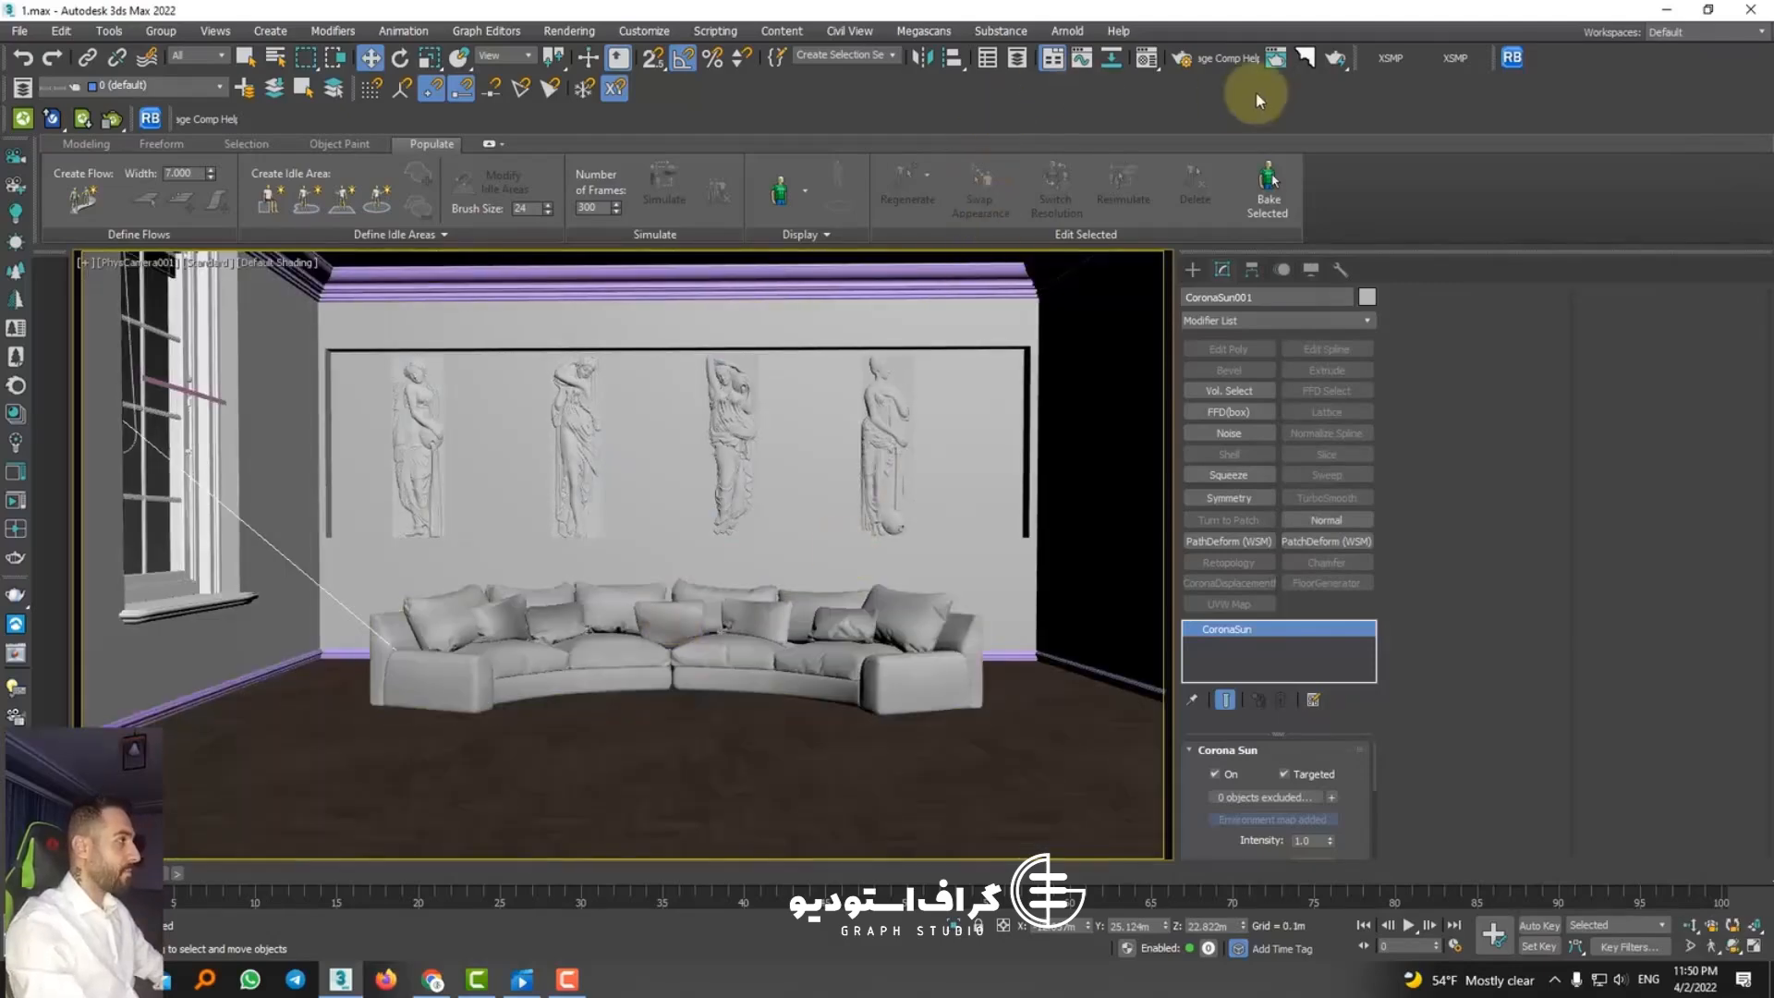
key("F10")
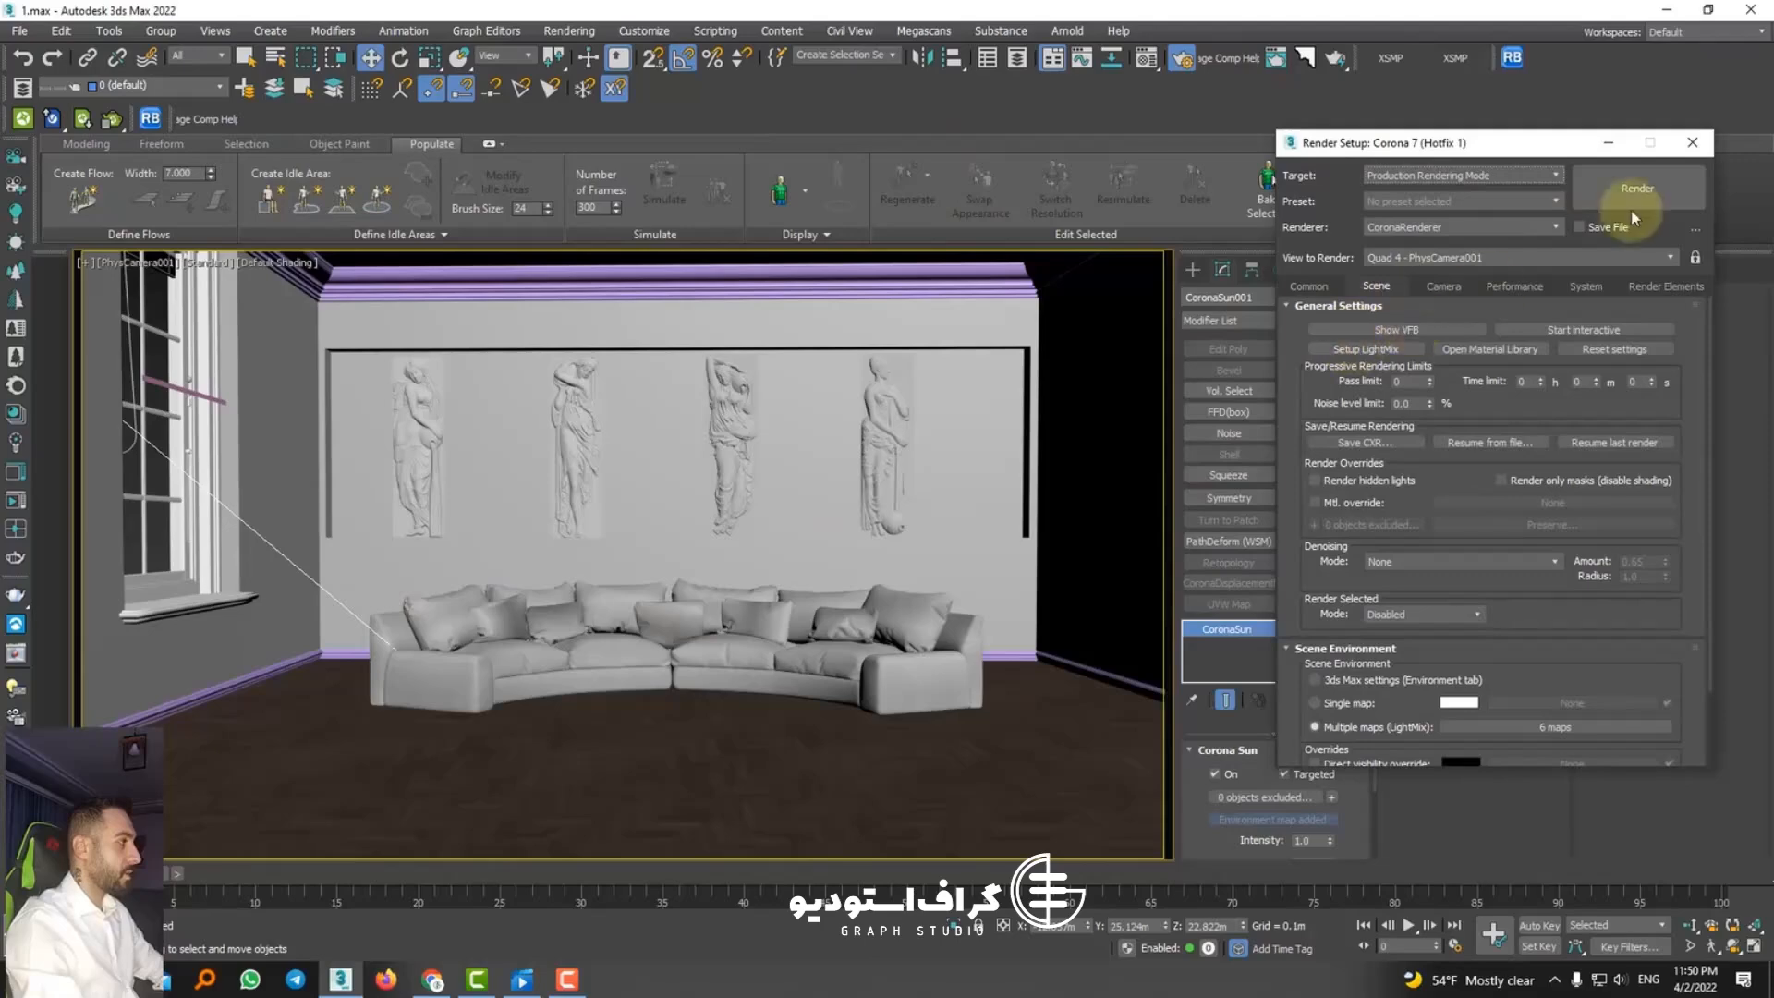
left_click(1639, 186)
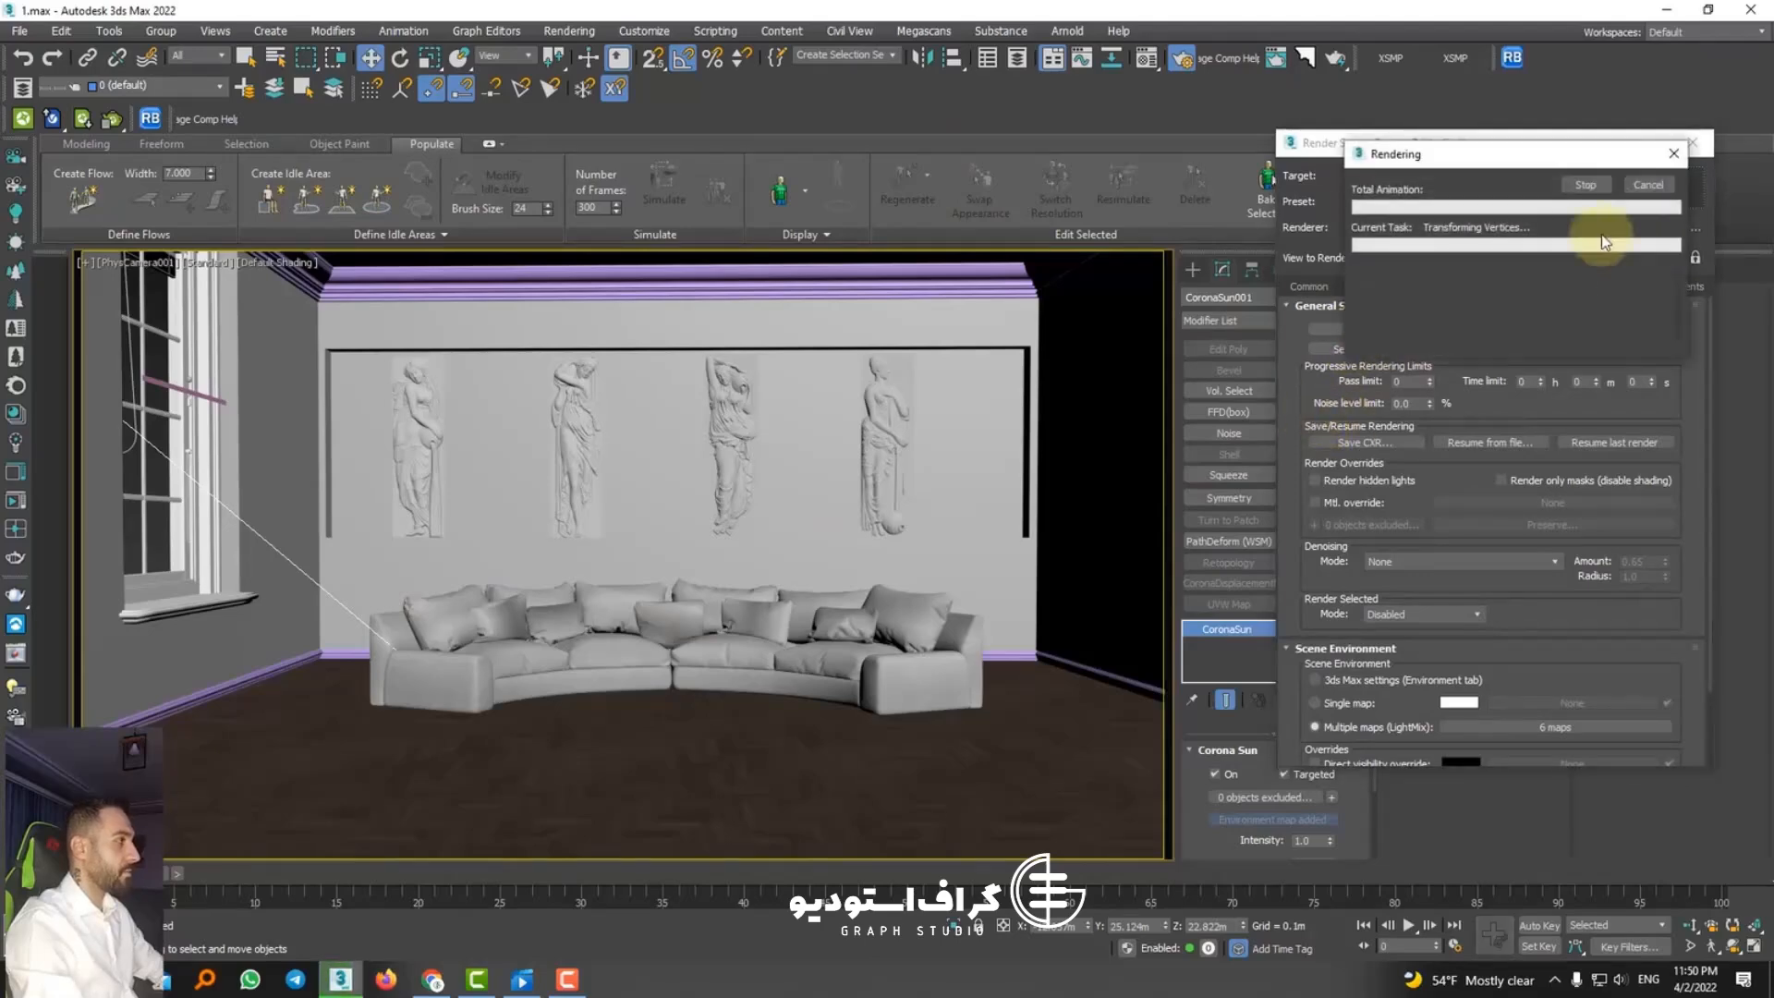
left_click(1659, 187)
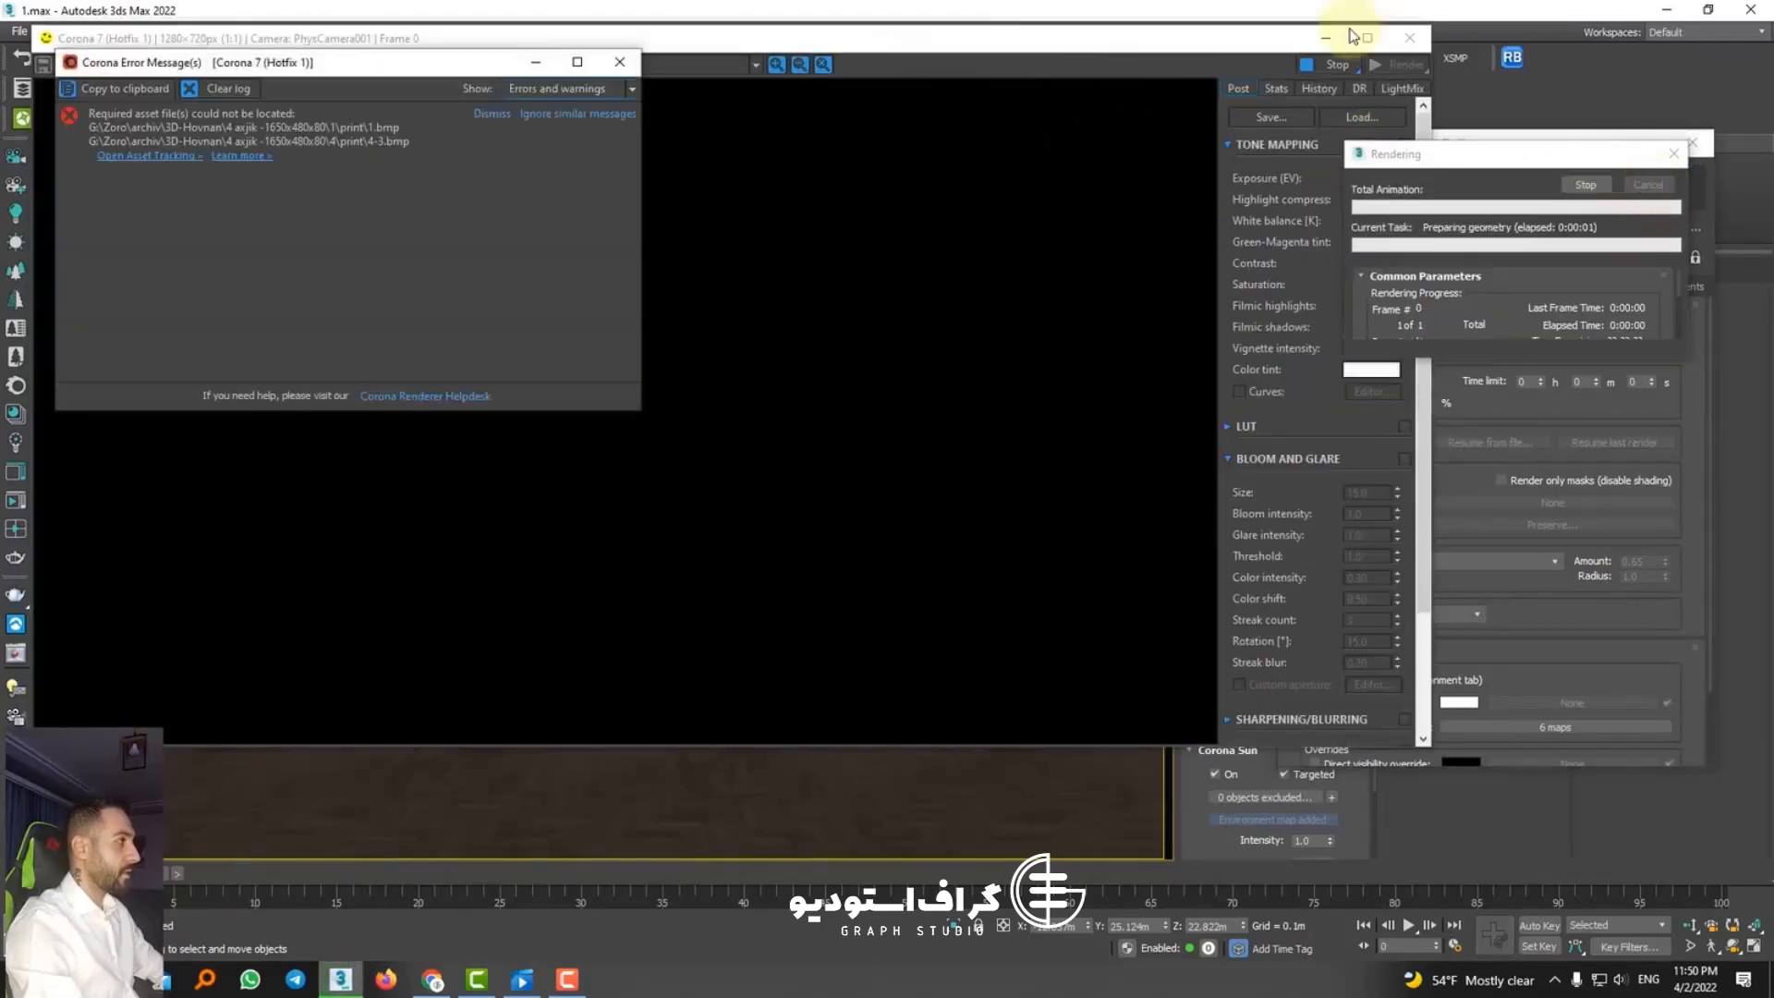
left_click(631, 66)
left_click(1421, 41)
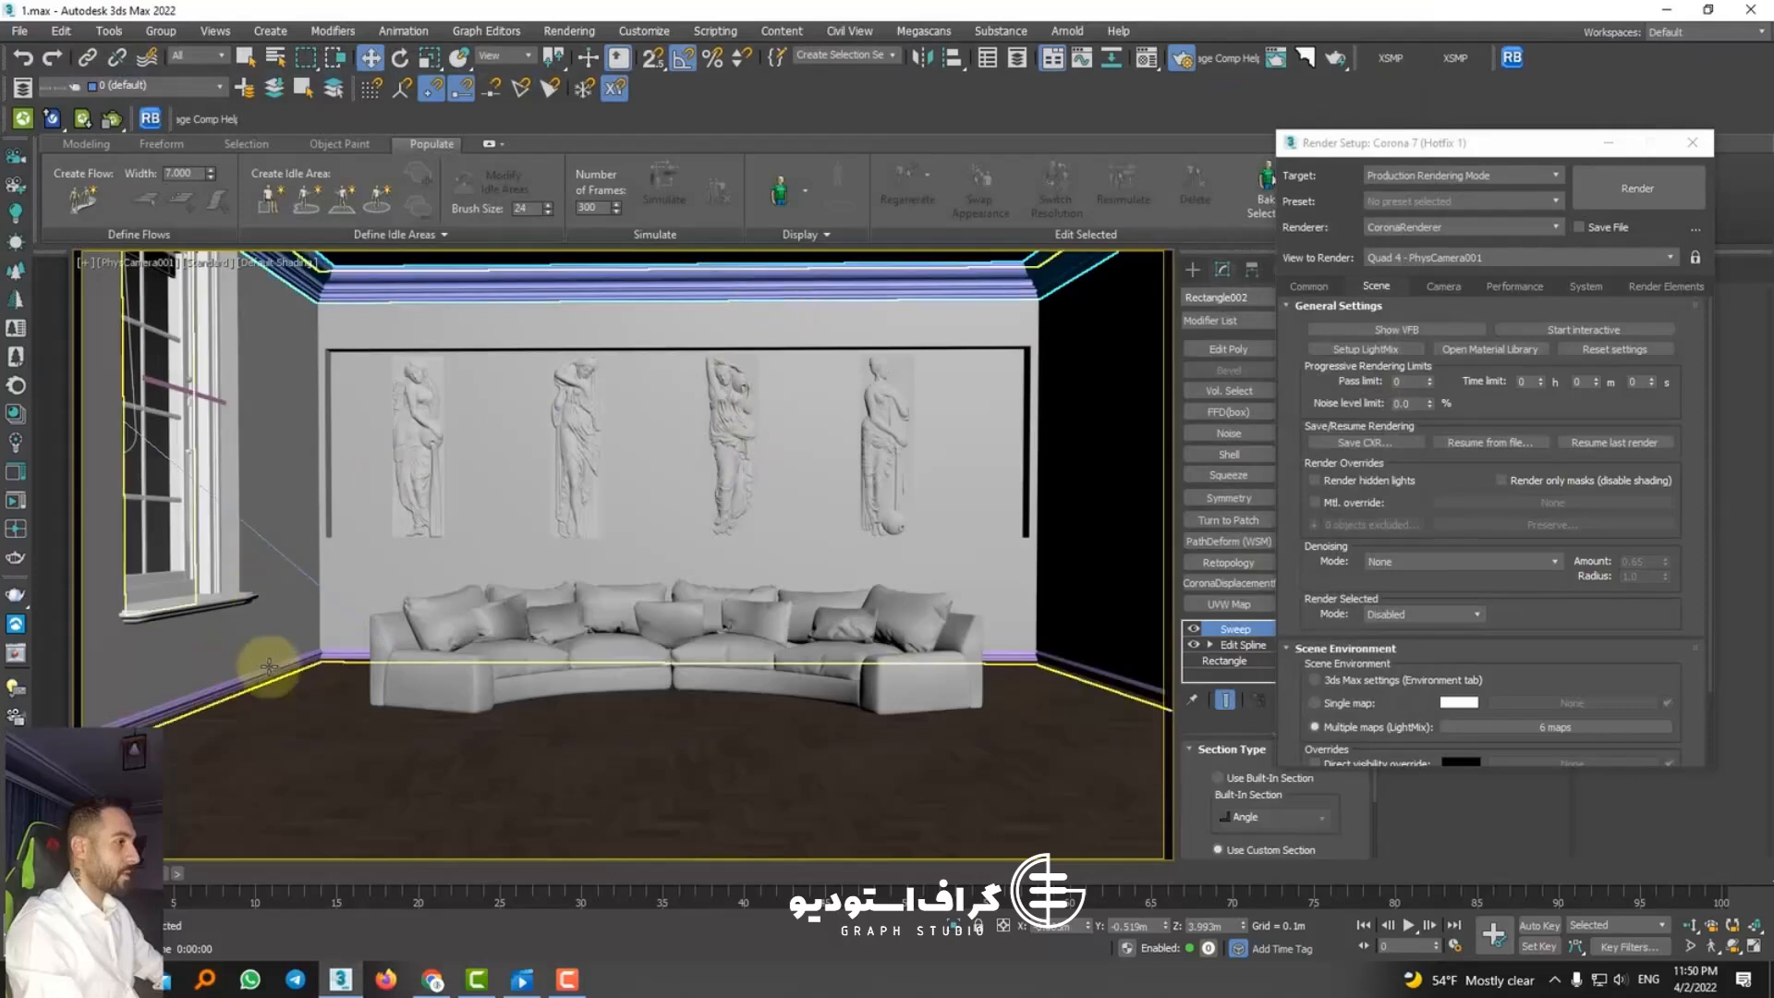
Step: Open the Material Presets Corona library in XS Material Presets and display its American Clay Smooth plasters
left_click(1386, 63)
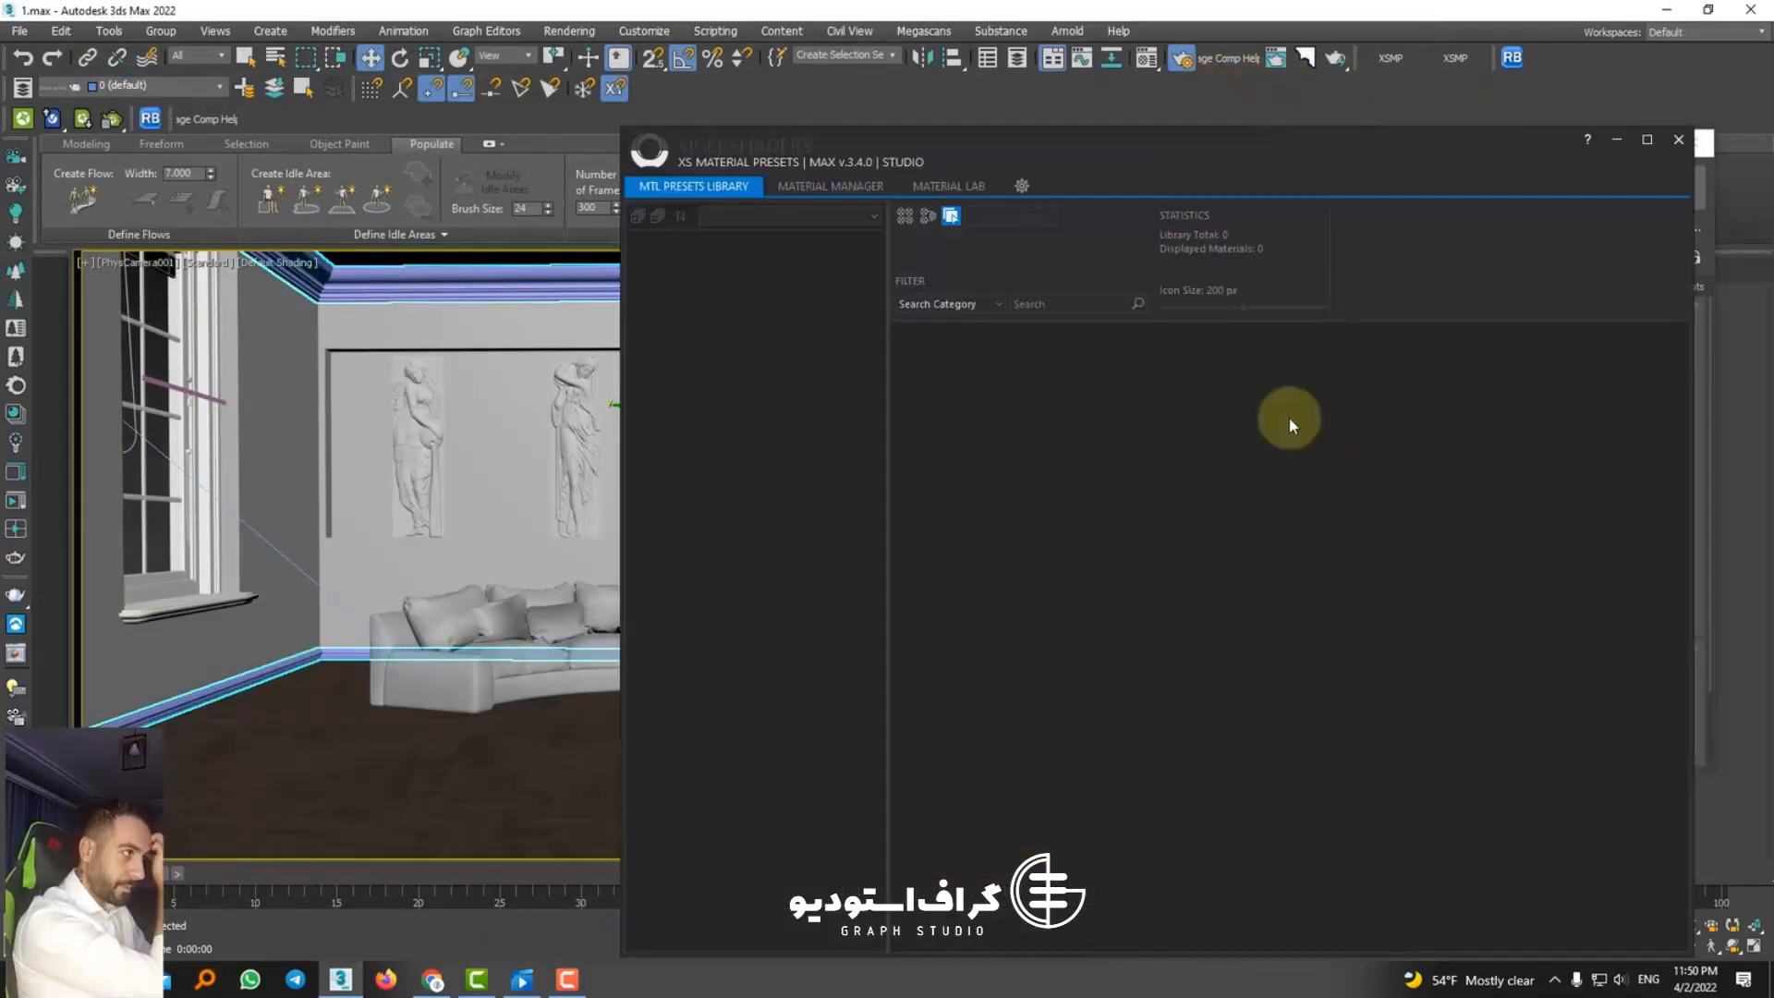
left_click(758, 212)
left_click(747, 242)
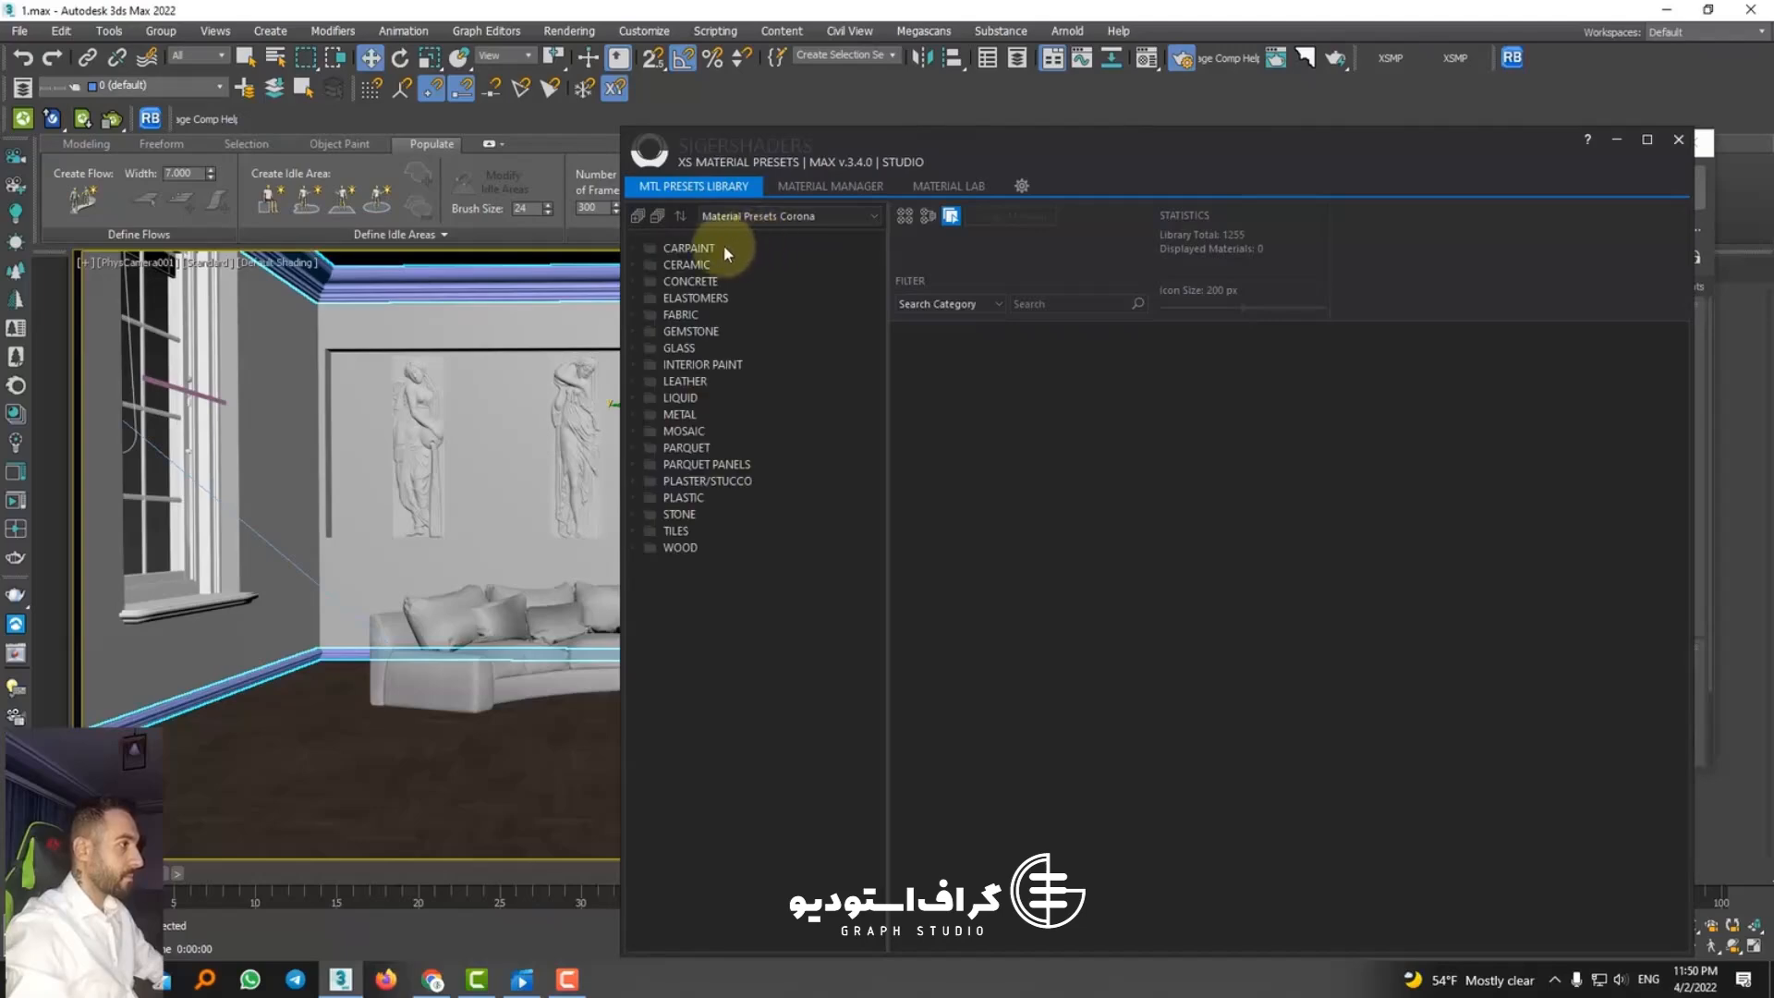
left_click(695, 480)
left_click(700, 499)
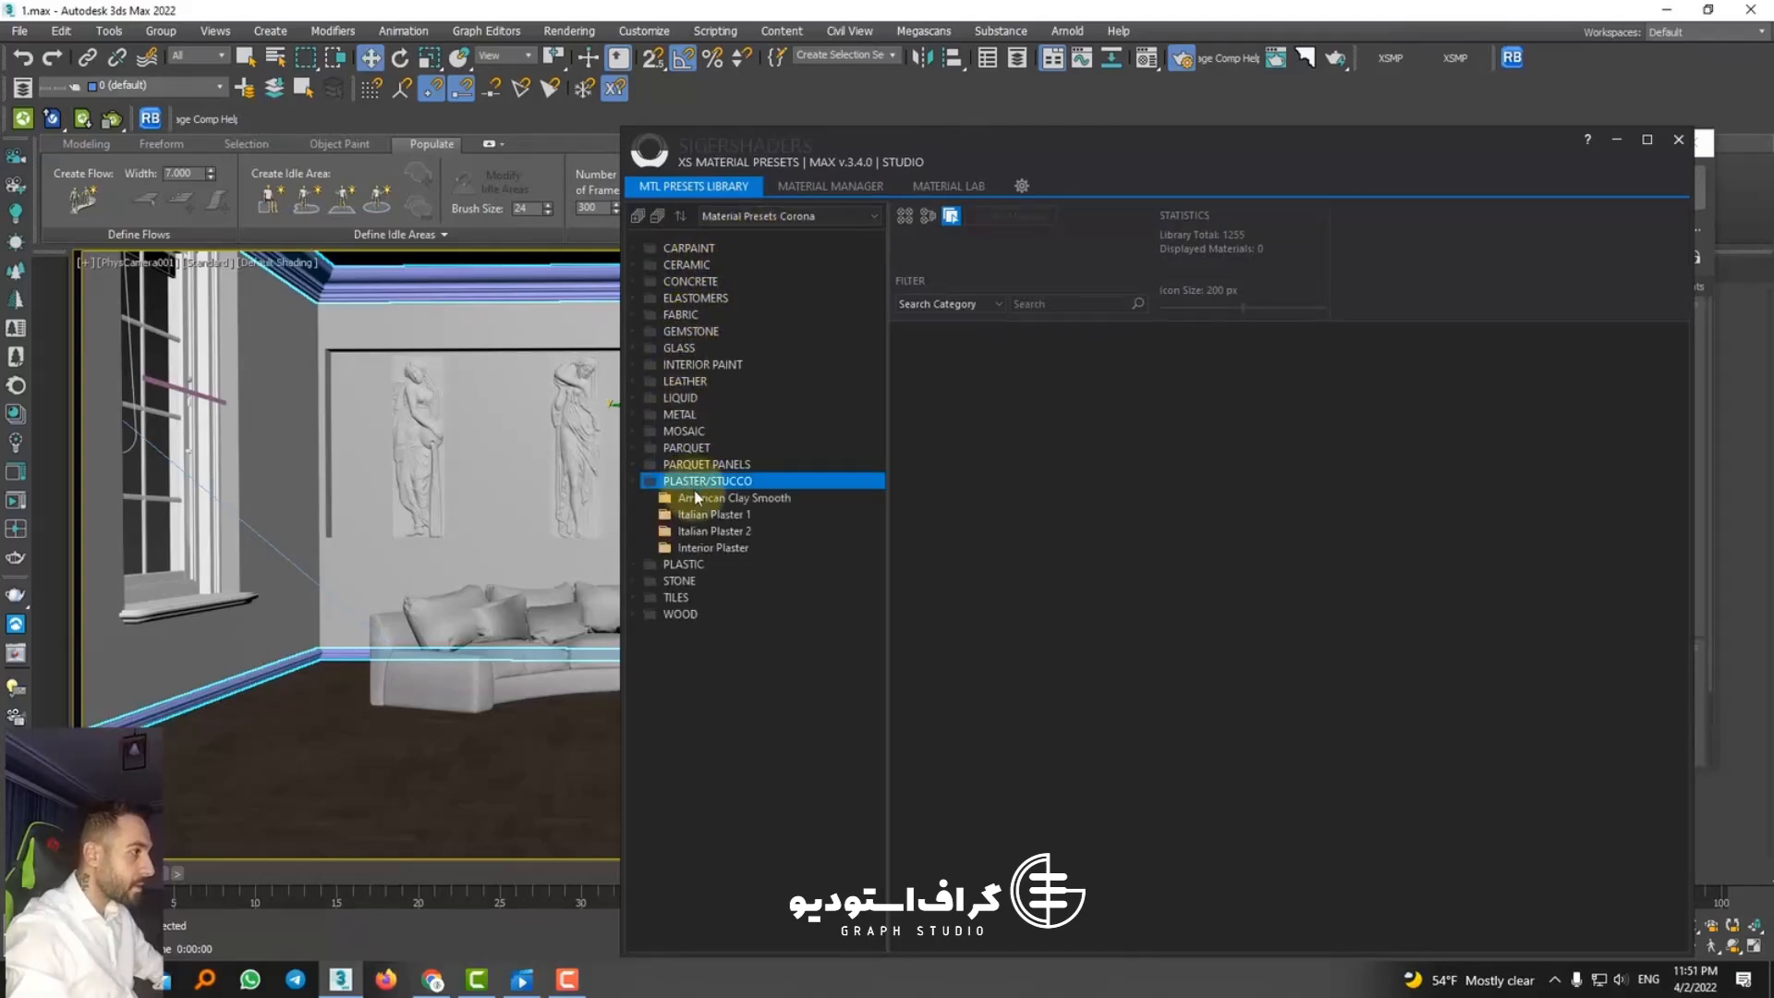
Step: Assign the Int Plaster 4 Light preset from the Interior Plaster category to the selected ceiling cornice and baseboard
scroll(1138, 601, "down", 5)
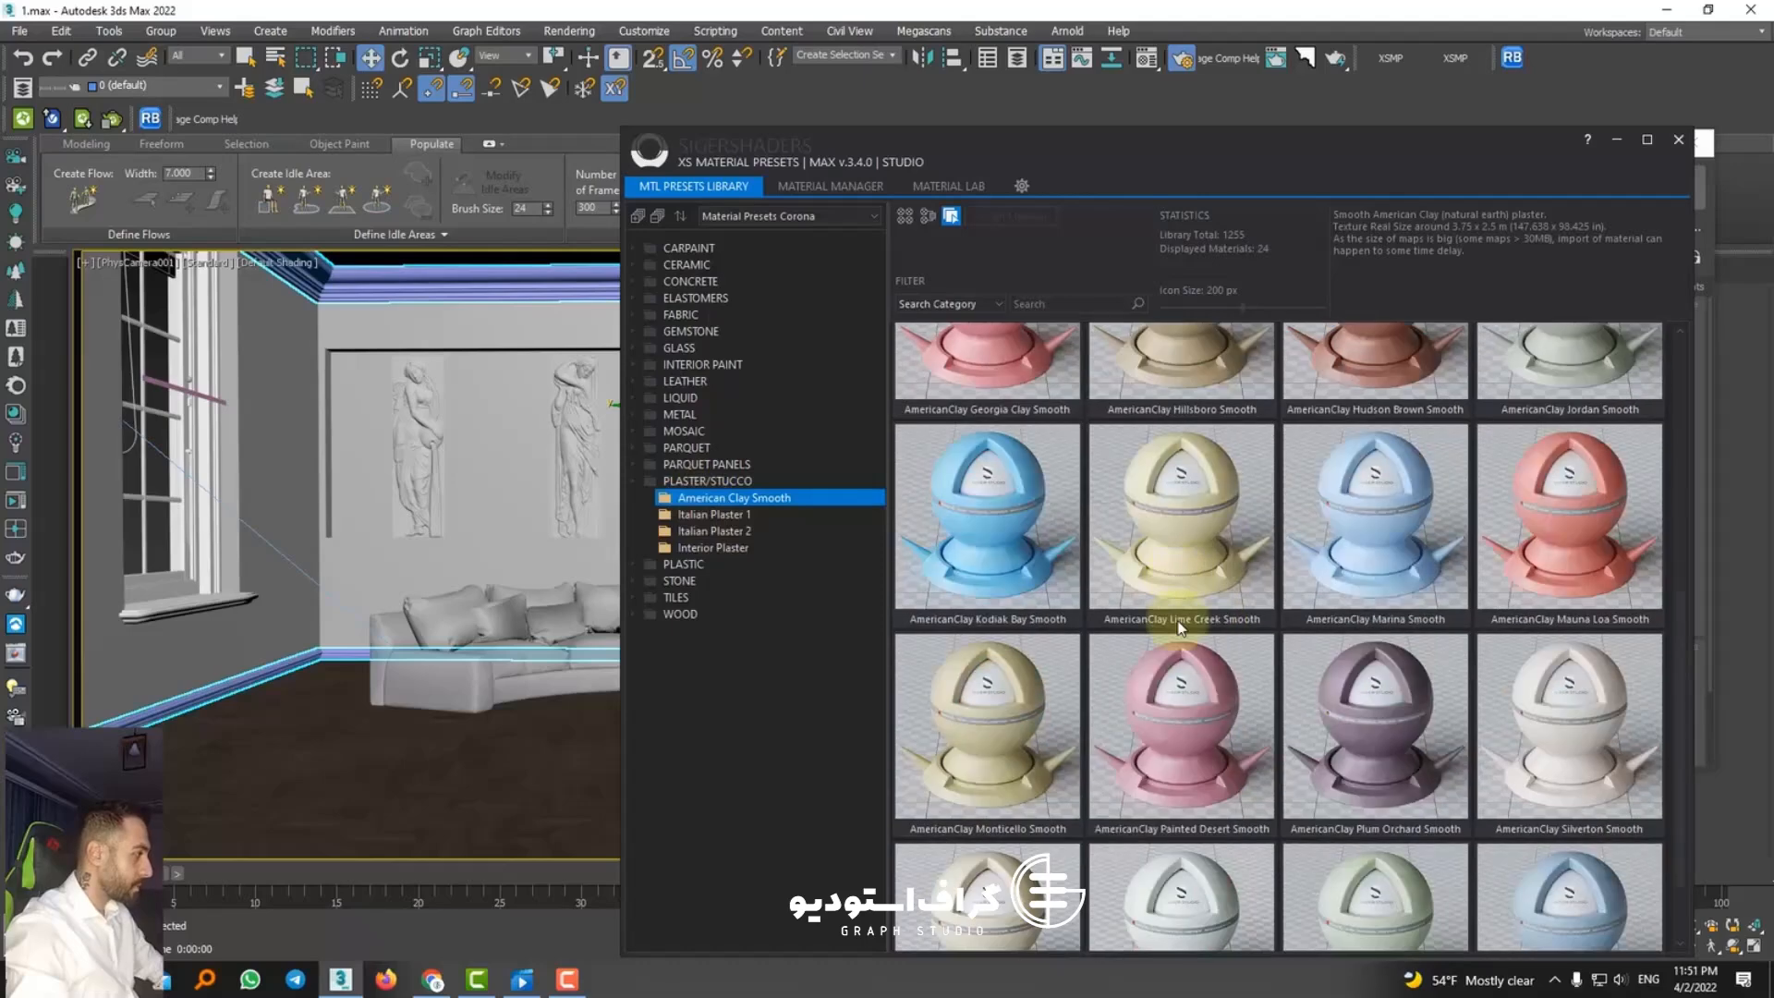
left_click(741, 516)
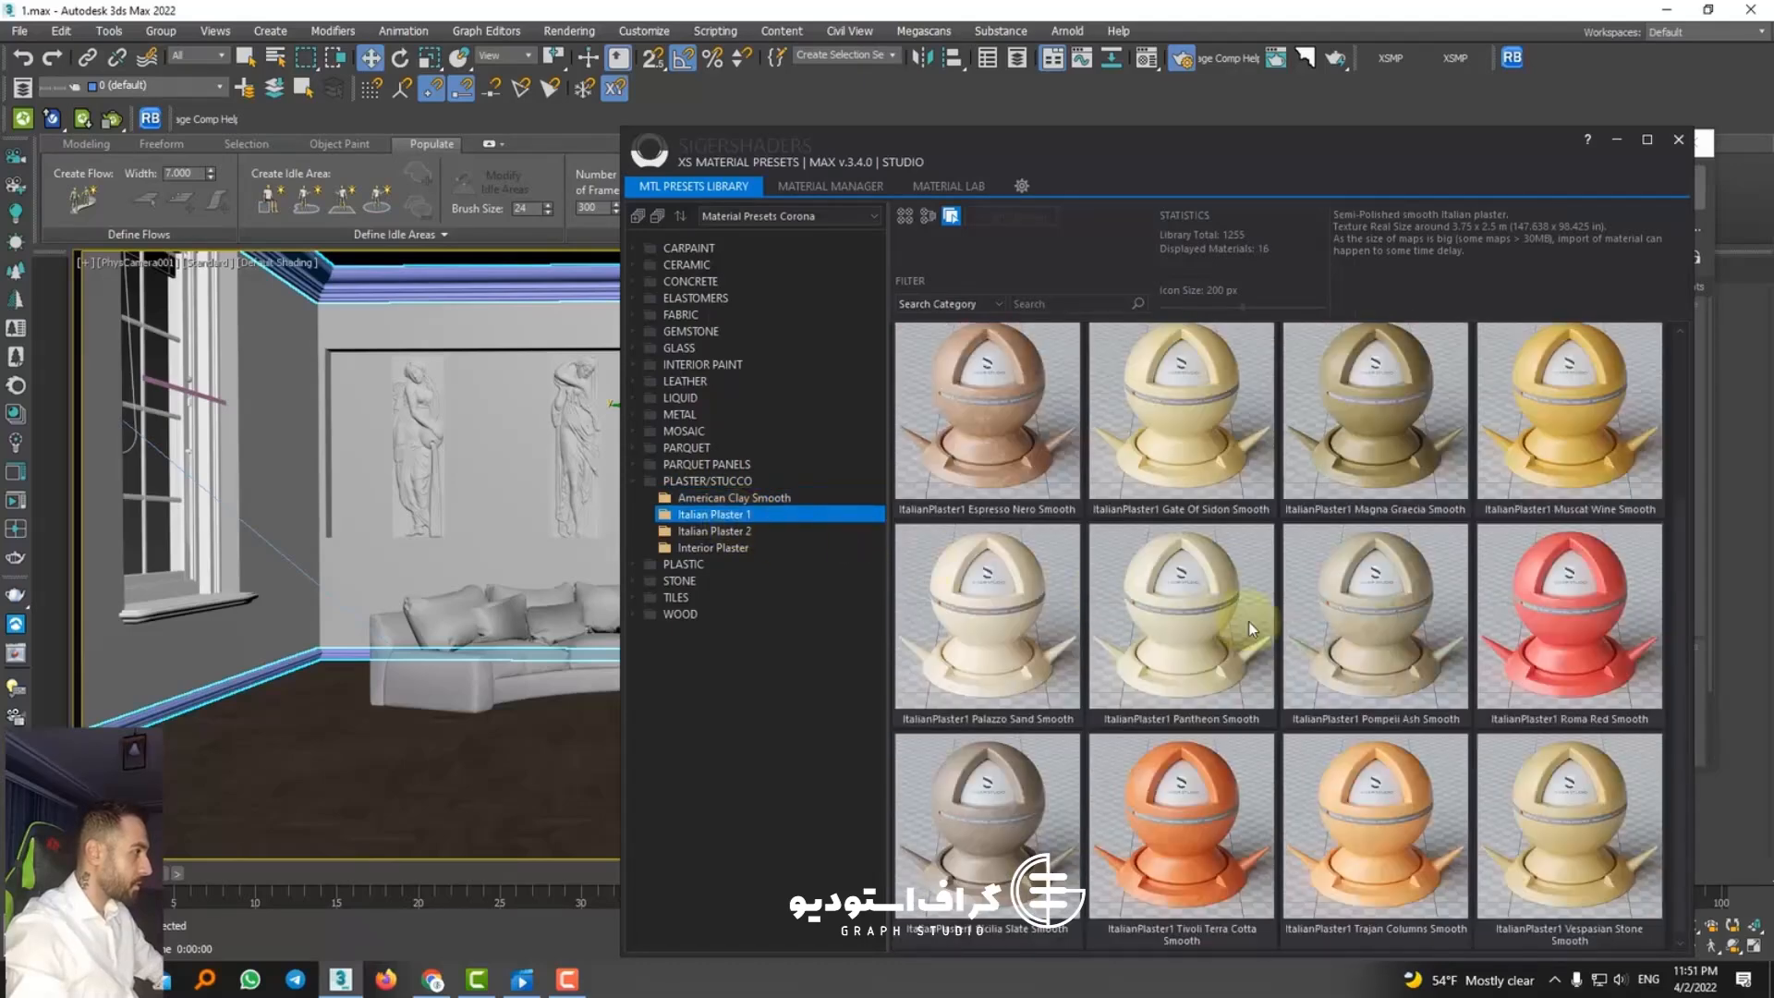
left_click(715, 532)
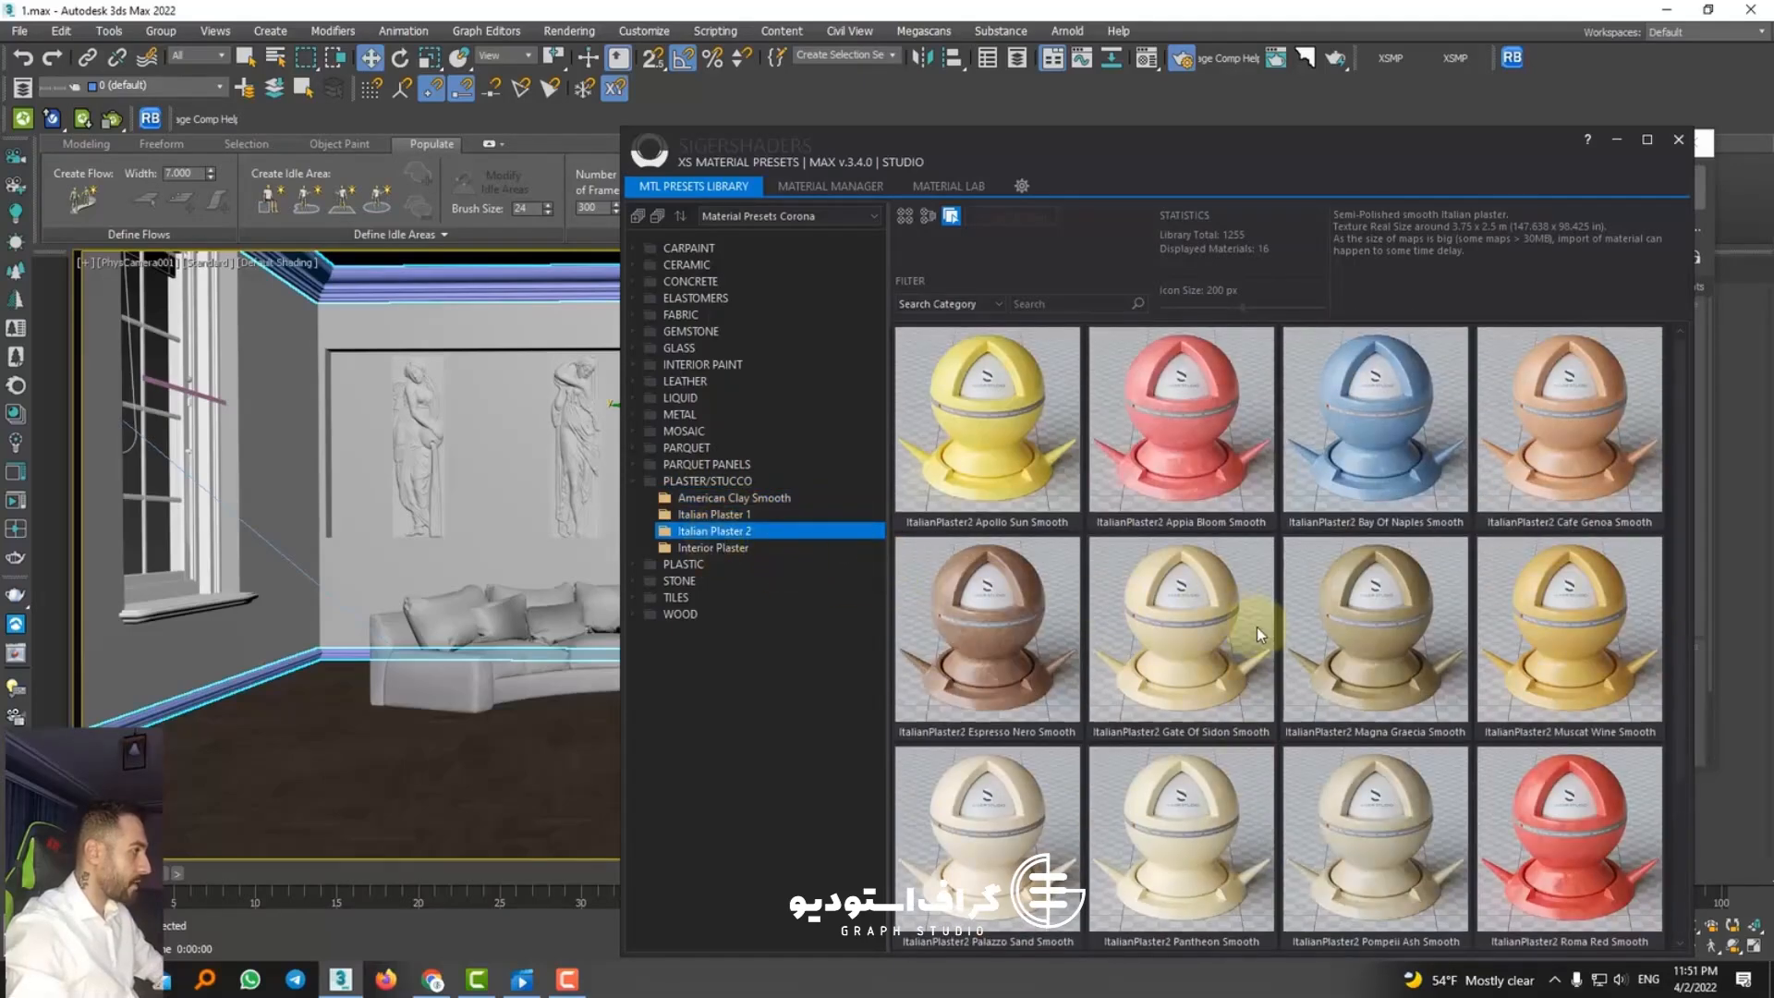
scroll(1109, 619, "down", 2)
left_click(730, 548)
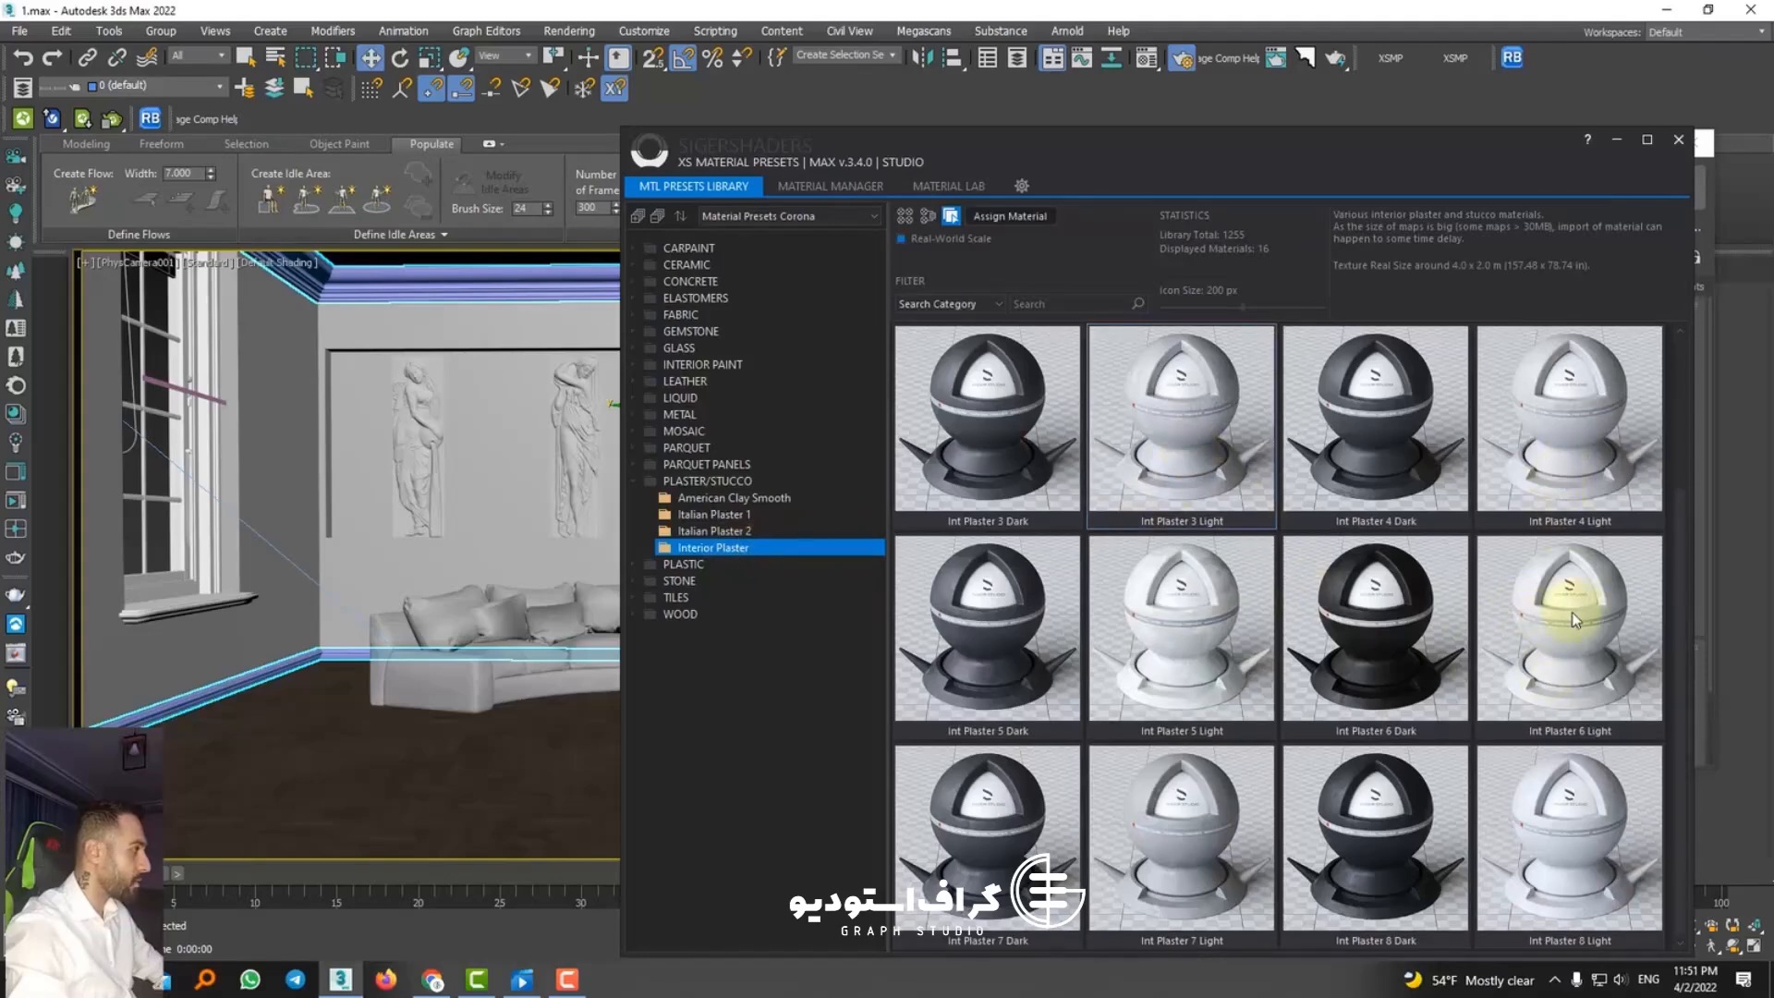
left_click(1589, 453)
right_click(1556, 446)
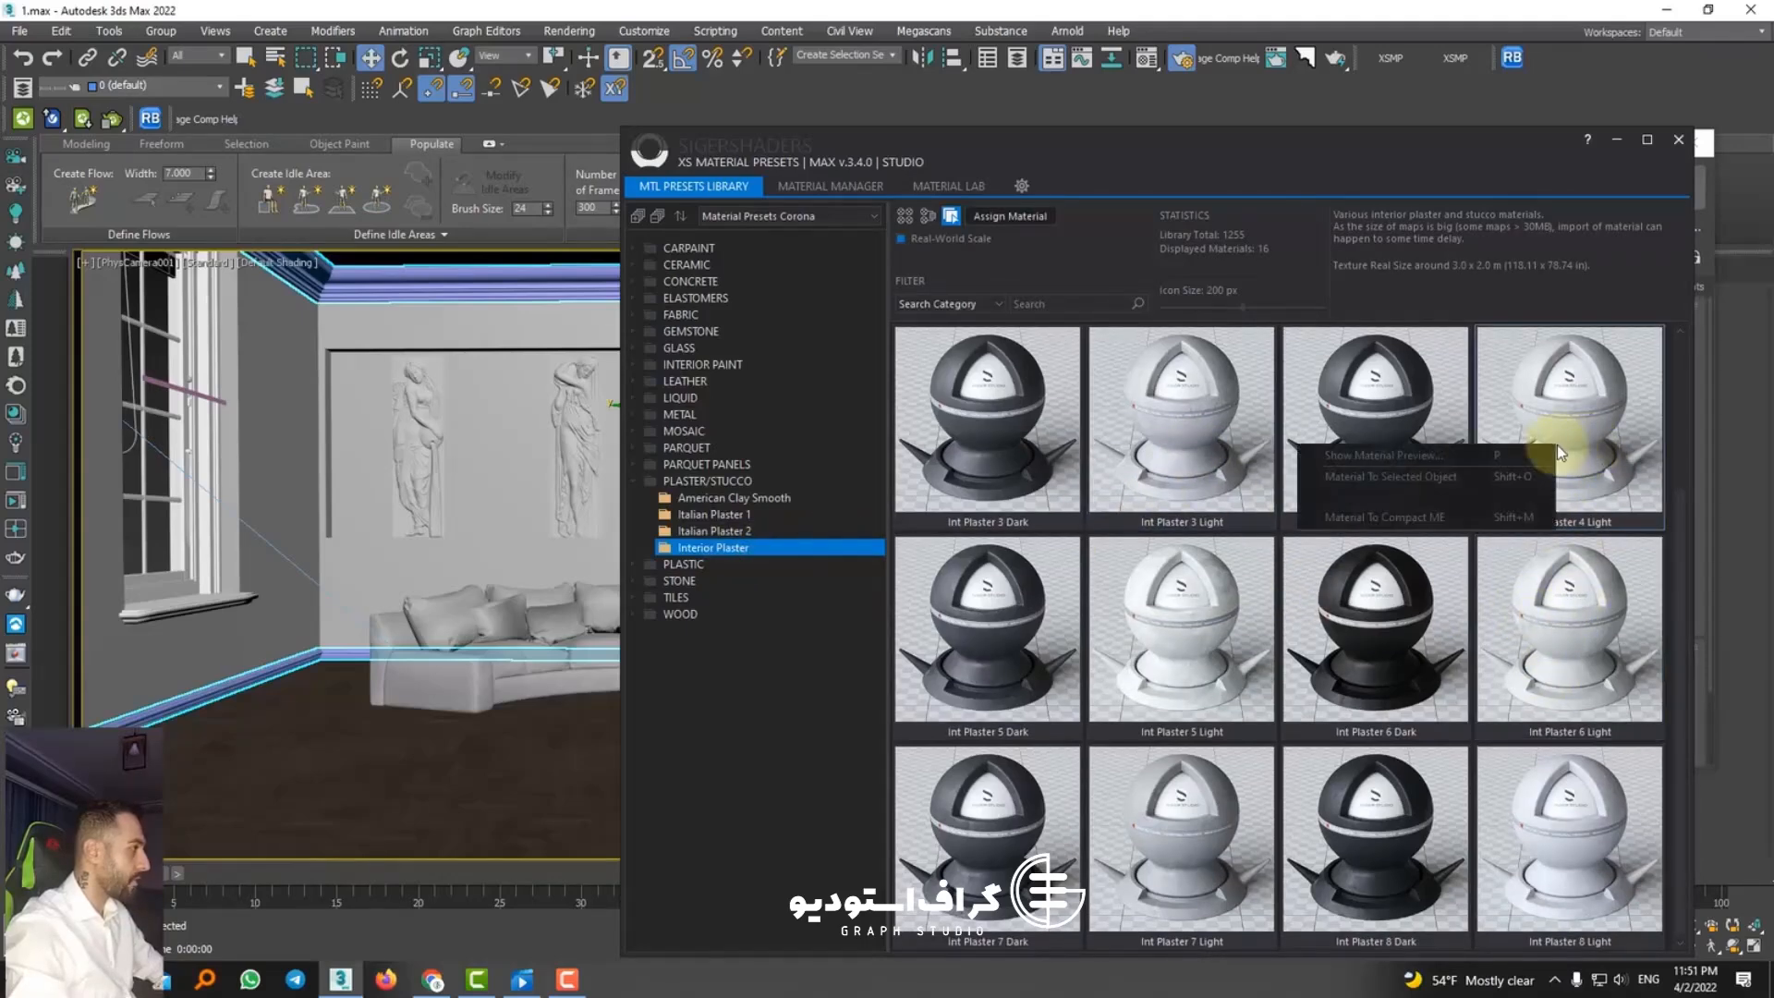
left_click(1397, 477)
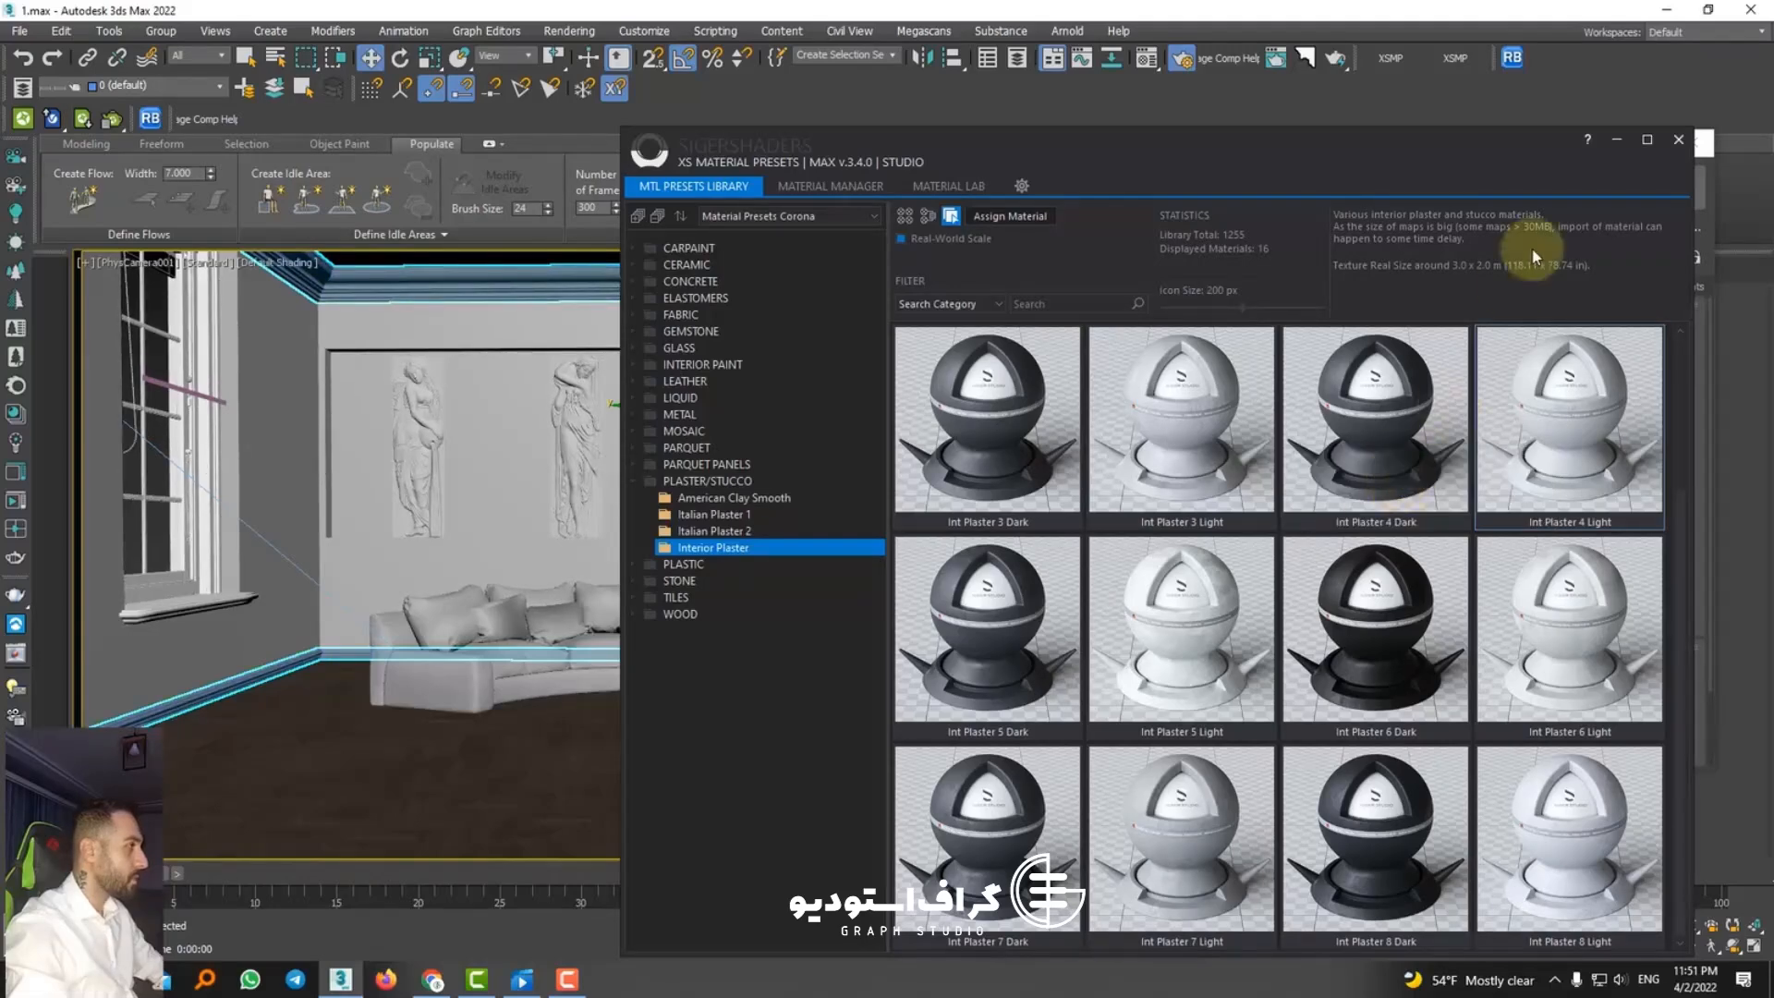
left_click(1678, 139)
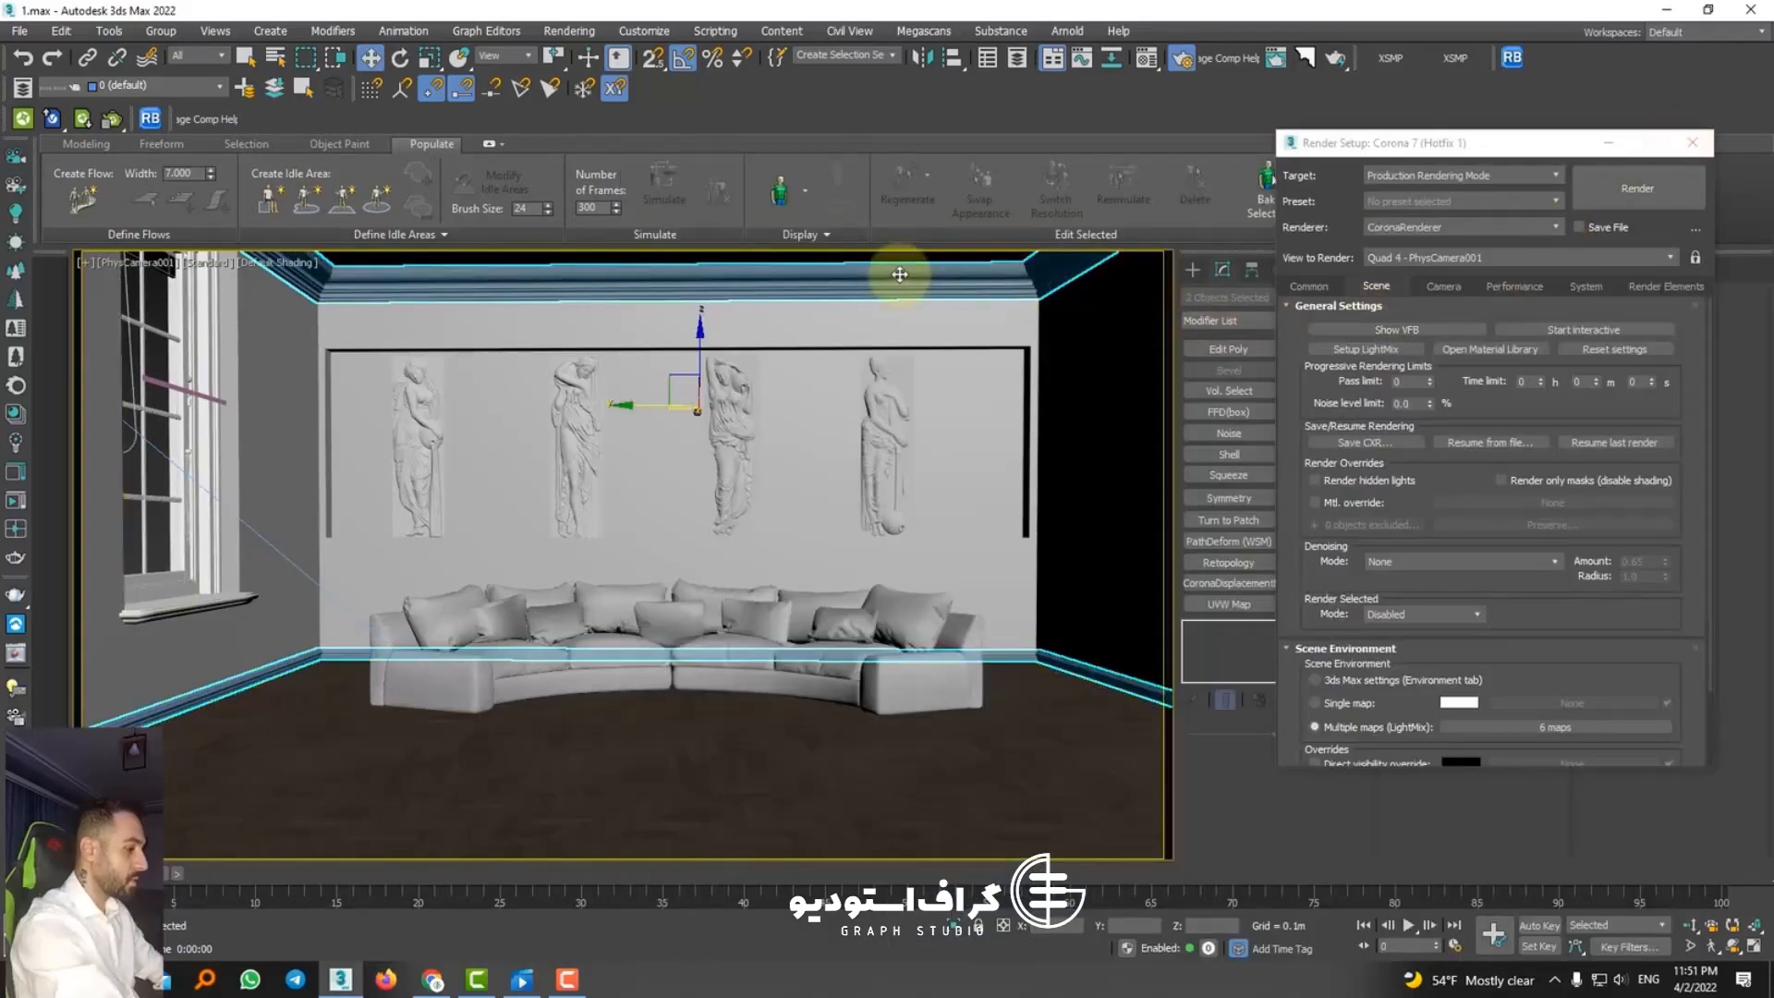
Step: Isolate the cornice and baseboard in a perspective view, frame a cornice corner and close the render setup
scroll(899, 274, "up", 3)
scroll(899, 274, "up", 3)
scroll(899, 309, "down", 5)
middle_click_drag(899, 309, 795, 526, "alt")
key("alt+q")
scroll(609, 513, "up", 5)
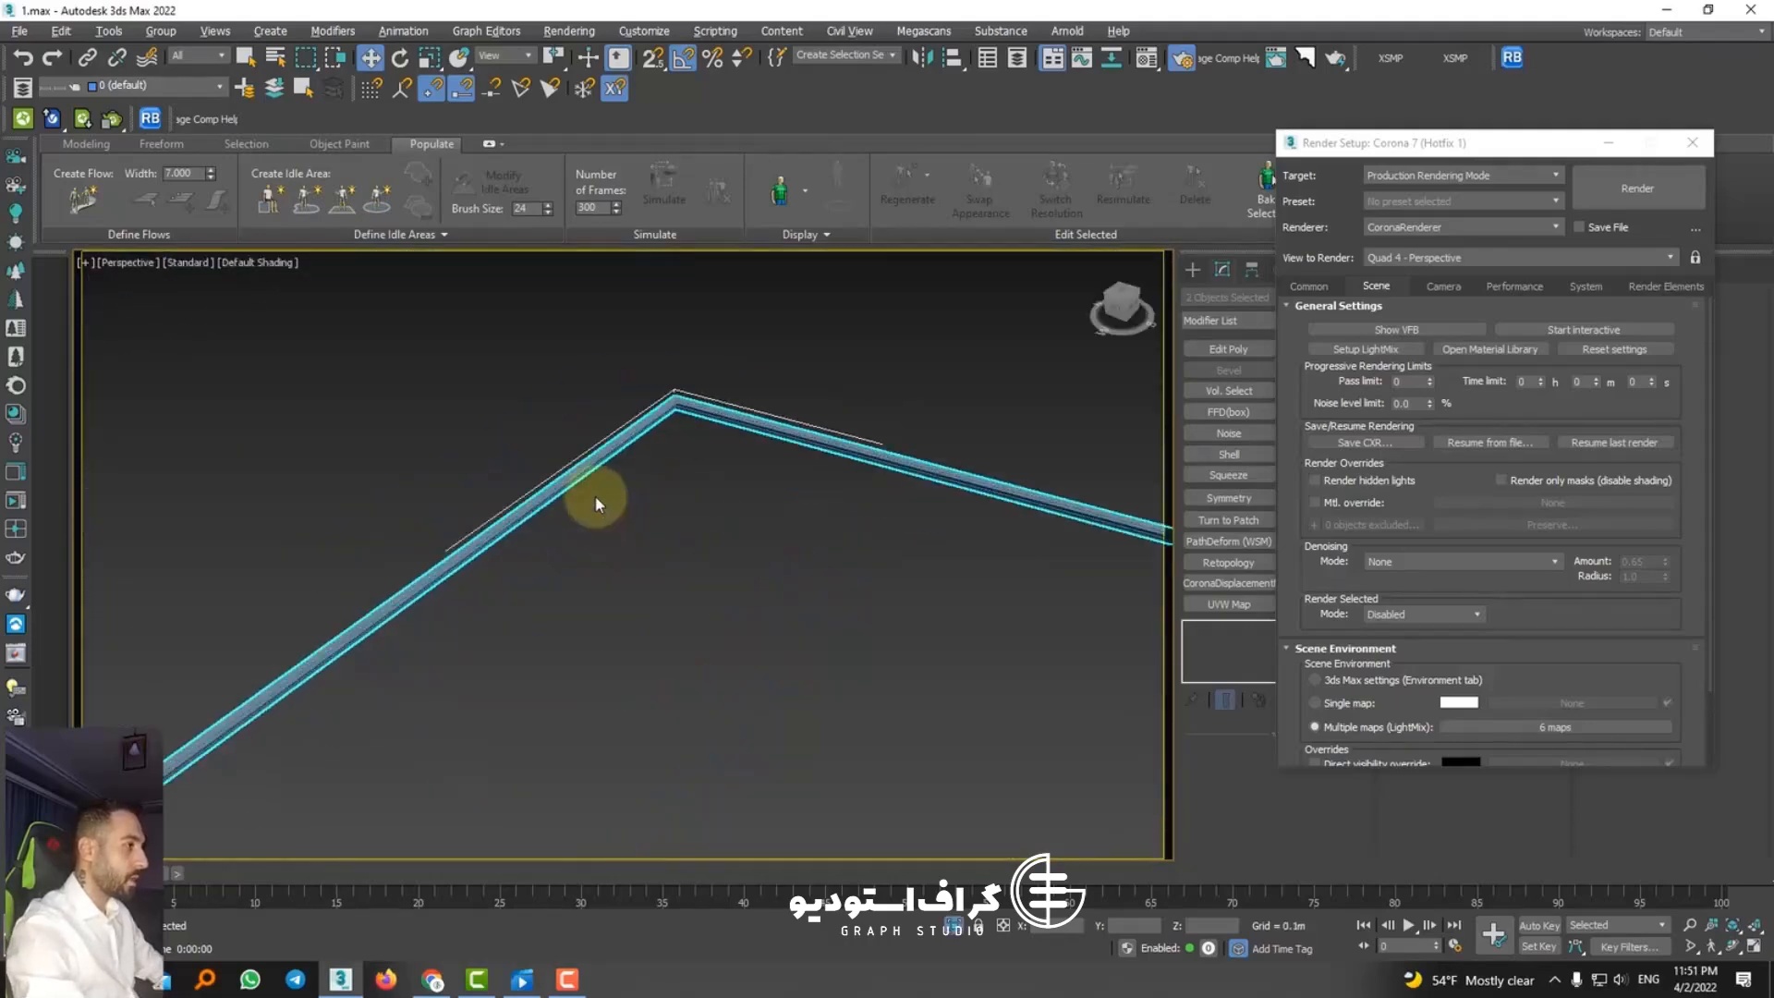
middle_click_drag(598, 502, 633, 531, "alt")
scroll(674, 605, "up", 5)
middle_click_drag(700, 617, 556, 579, "alt")
scroll(585, 578, "down", 4)
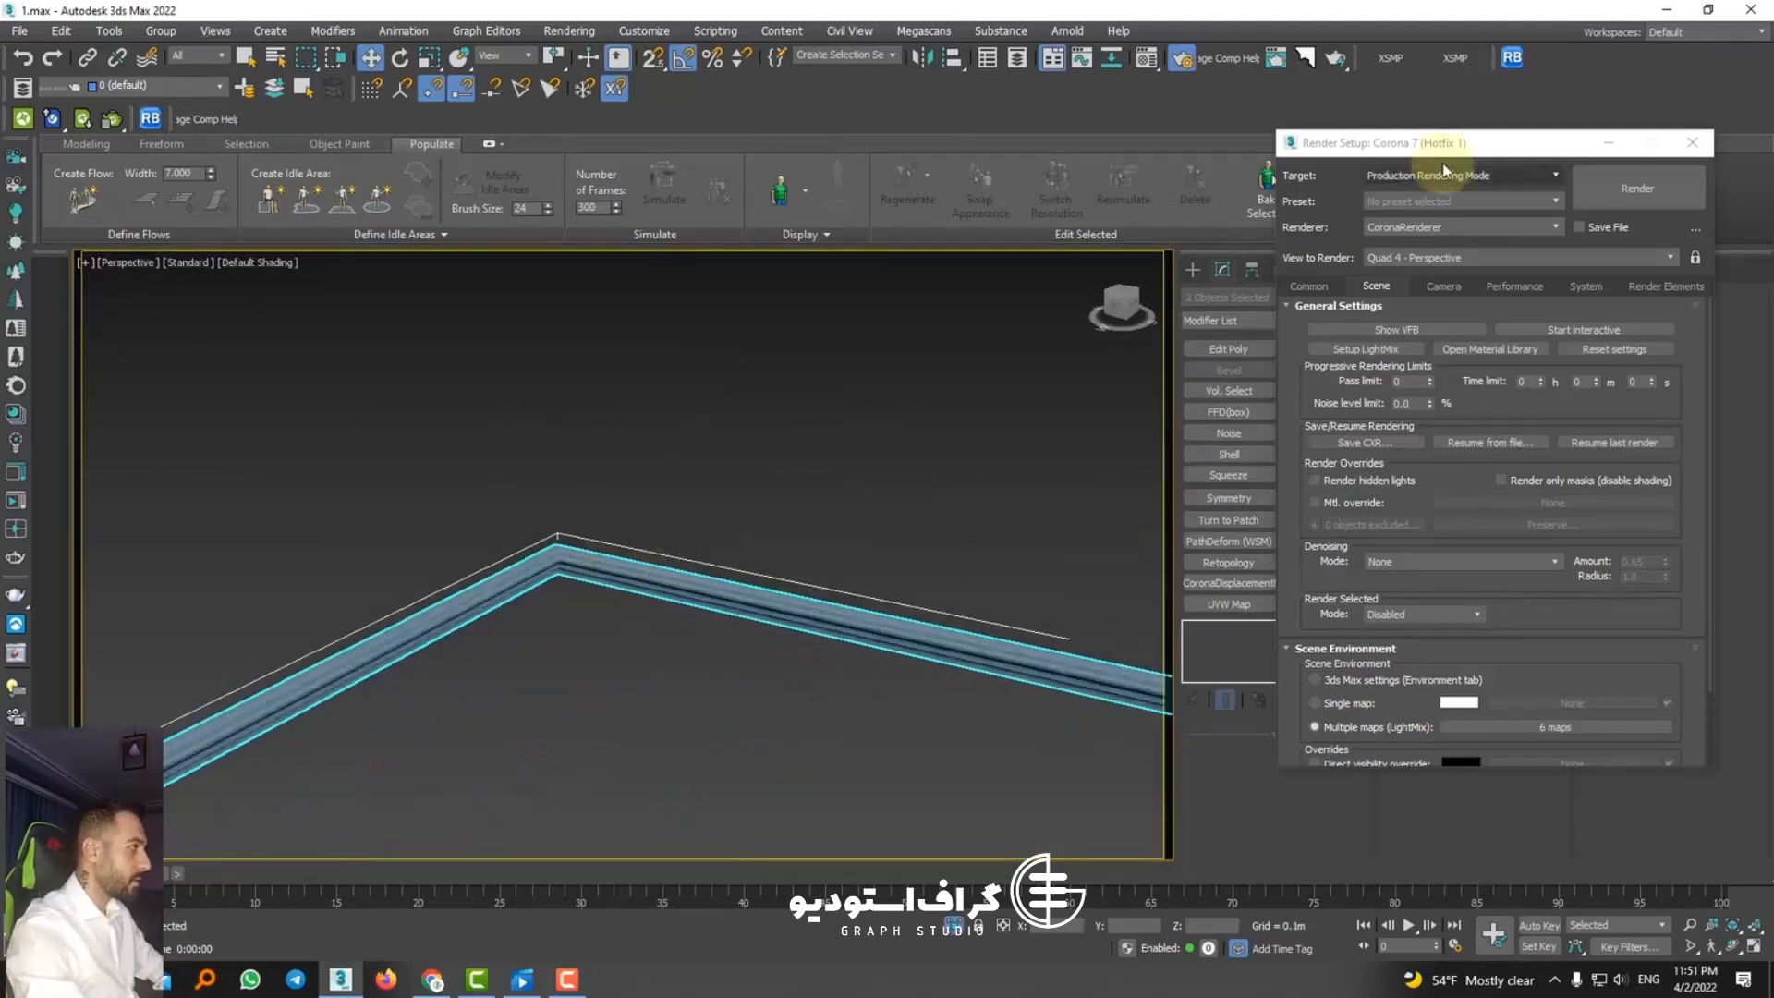
left_click(1674, 151)
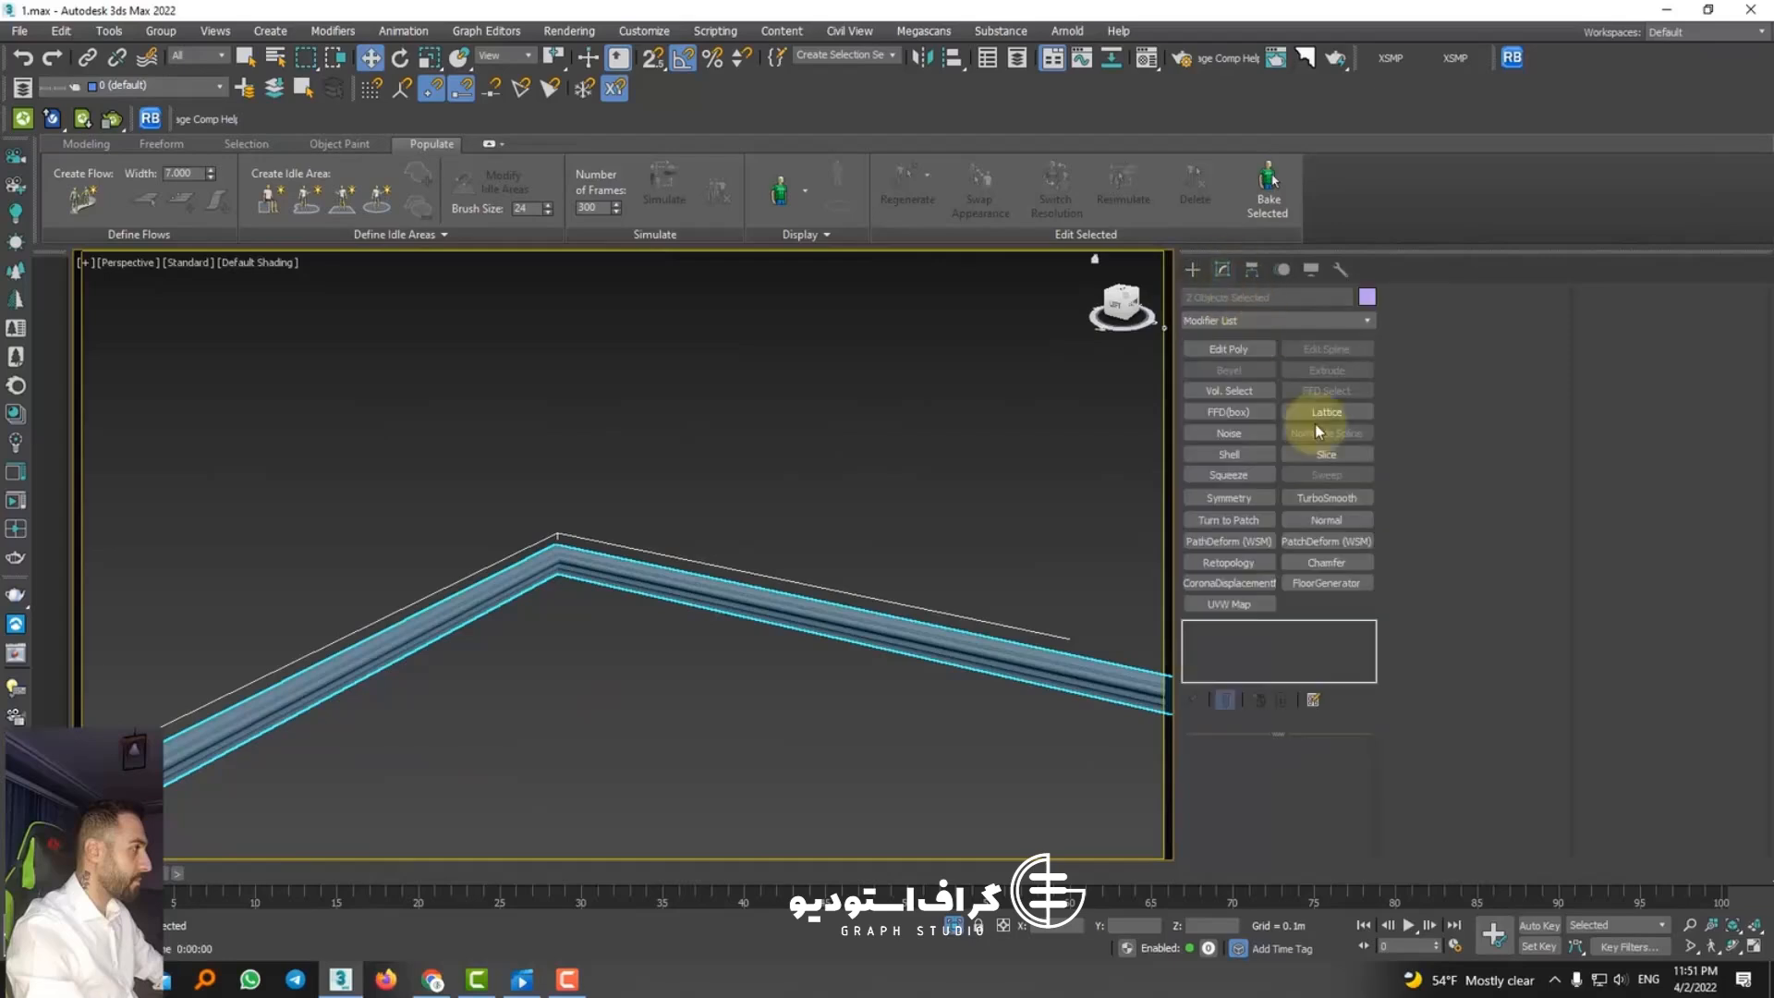
Step: Add a box UVW Map to both mouldings with length 0.011 m, width 0.013 m and height 0.034 m
left_click(1228, 603)
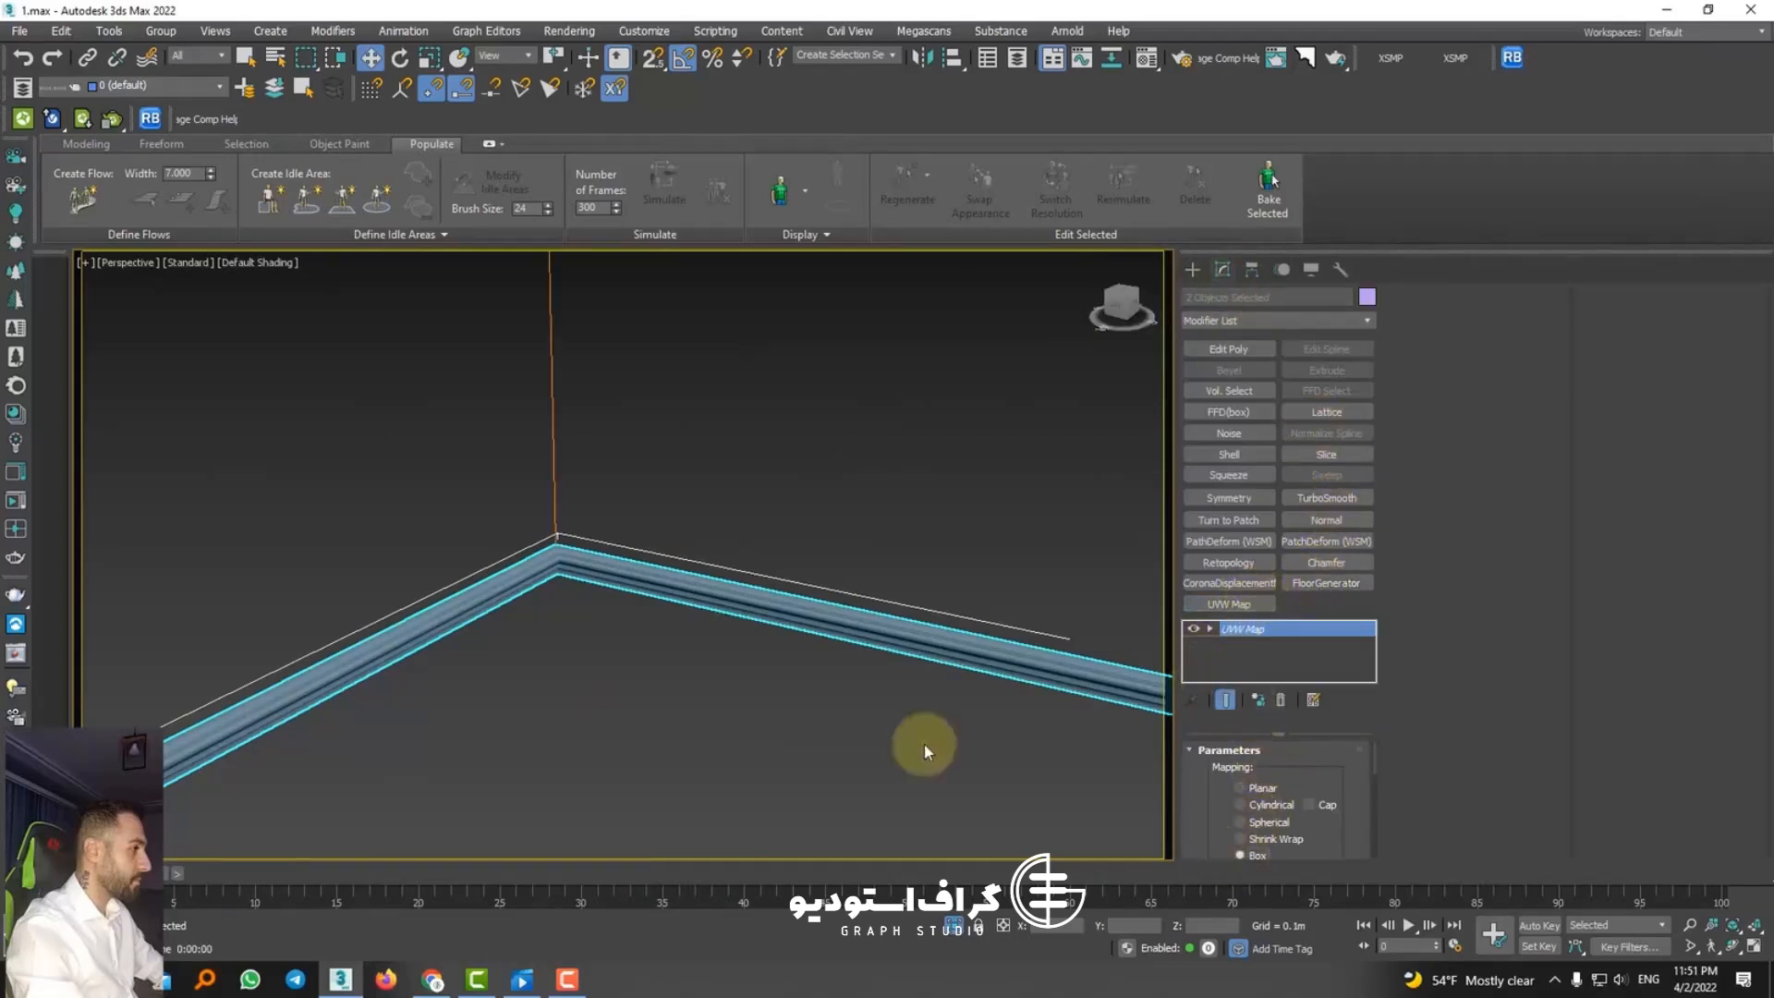
scroll(566, 495, "up", 5)
left_click_drag(1330, 835, 1321, 733)
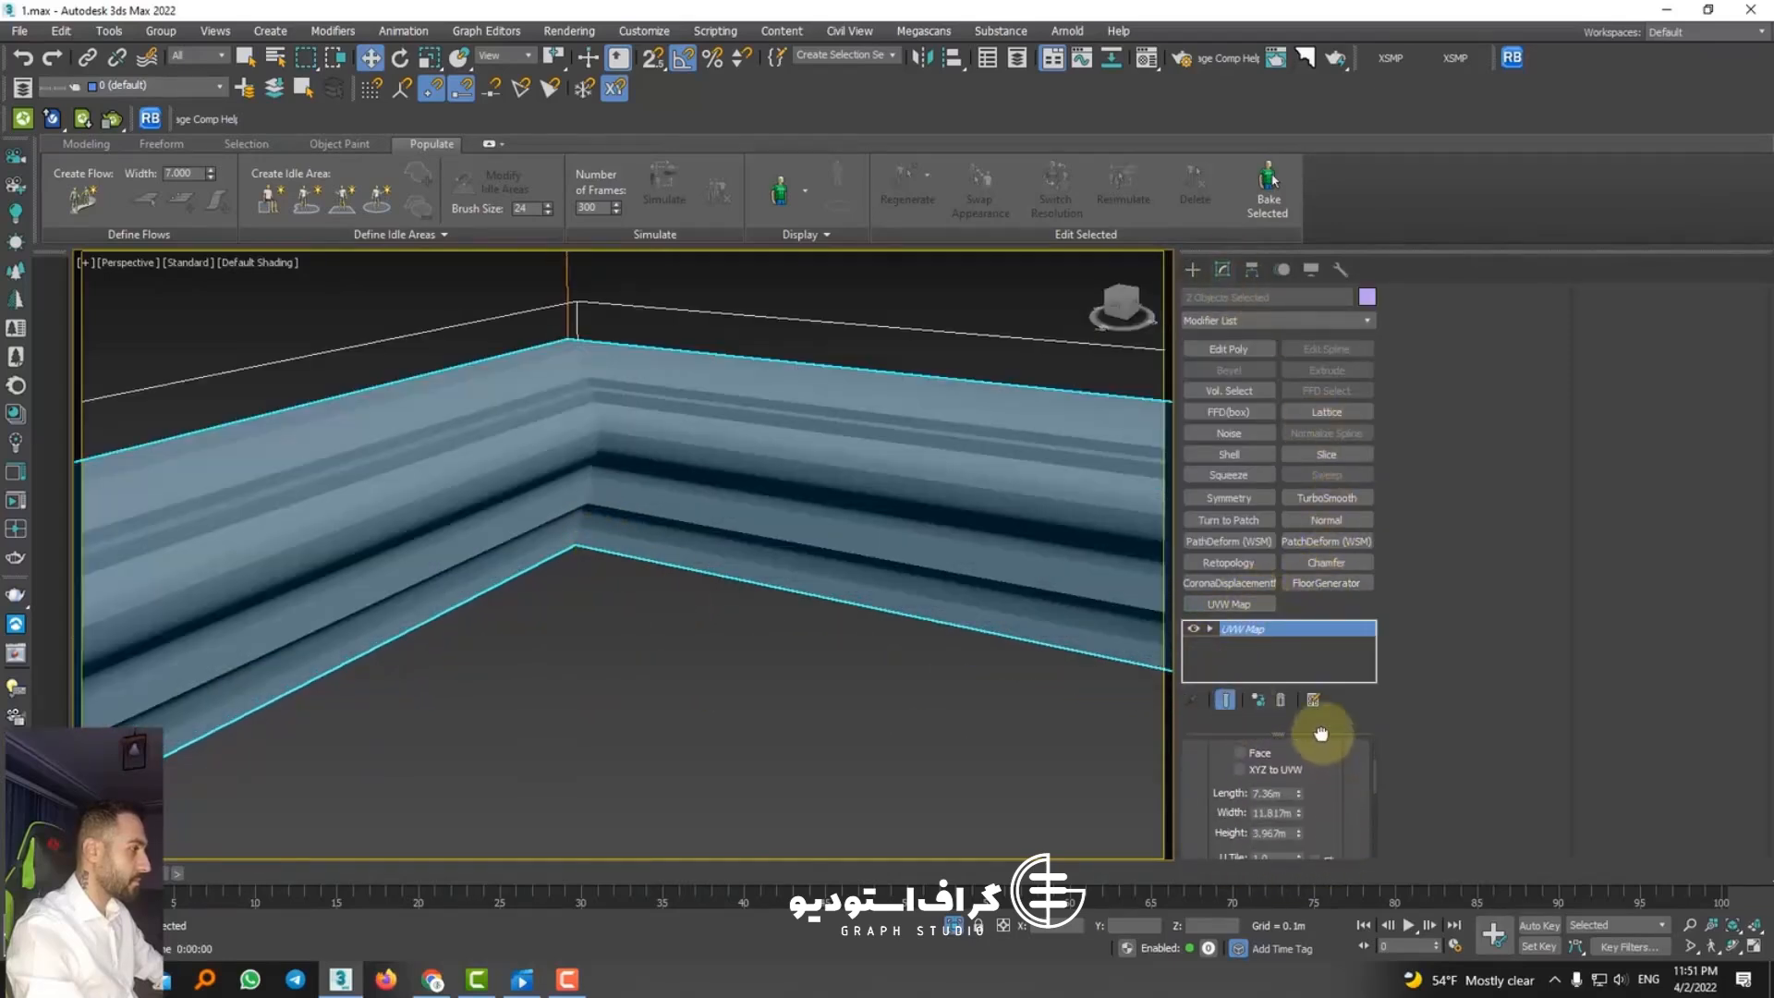
left_click_drag(1298, 815, 1297, 892)
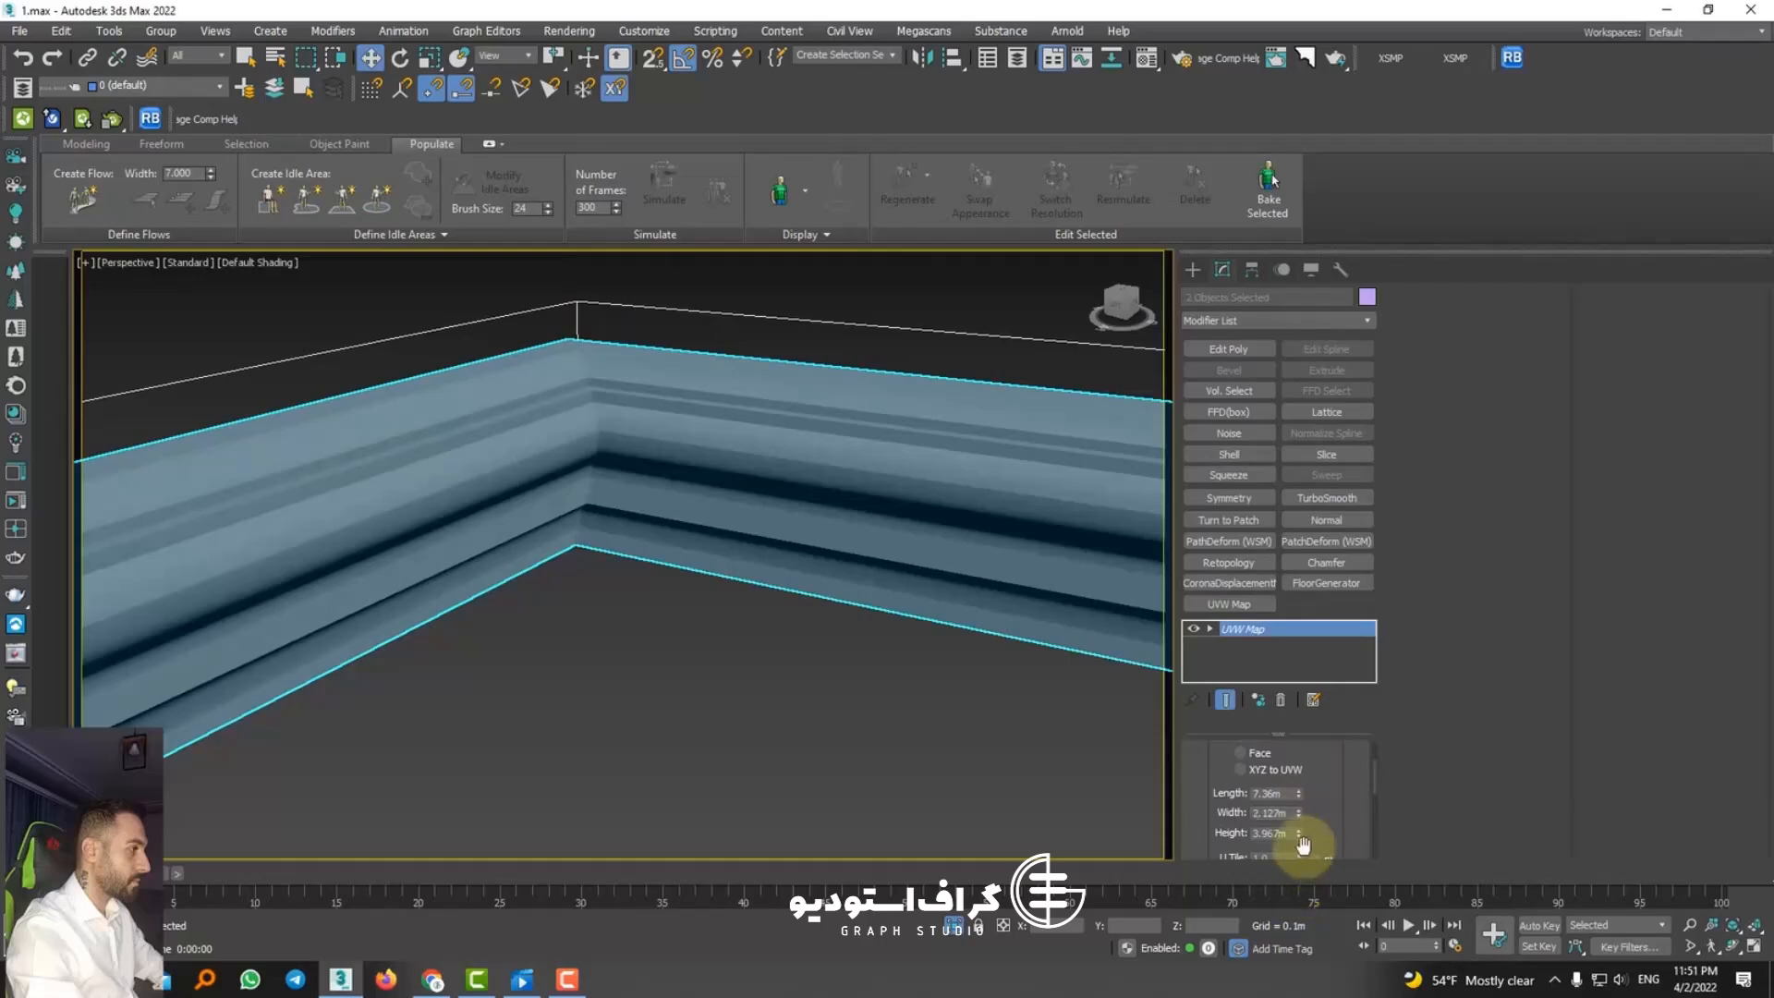
left_click_drag(1298, 793, 1290, 850)
left_click_drag(1287, 868, 1298, 828)
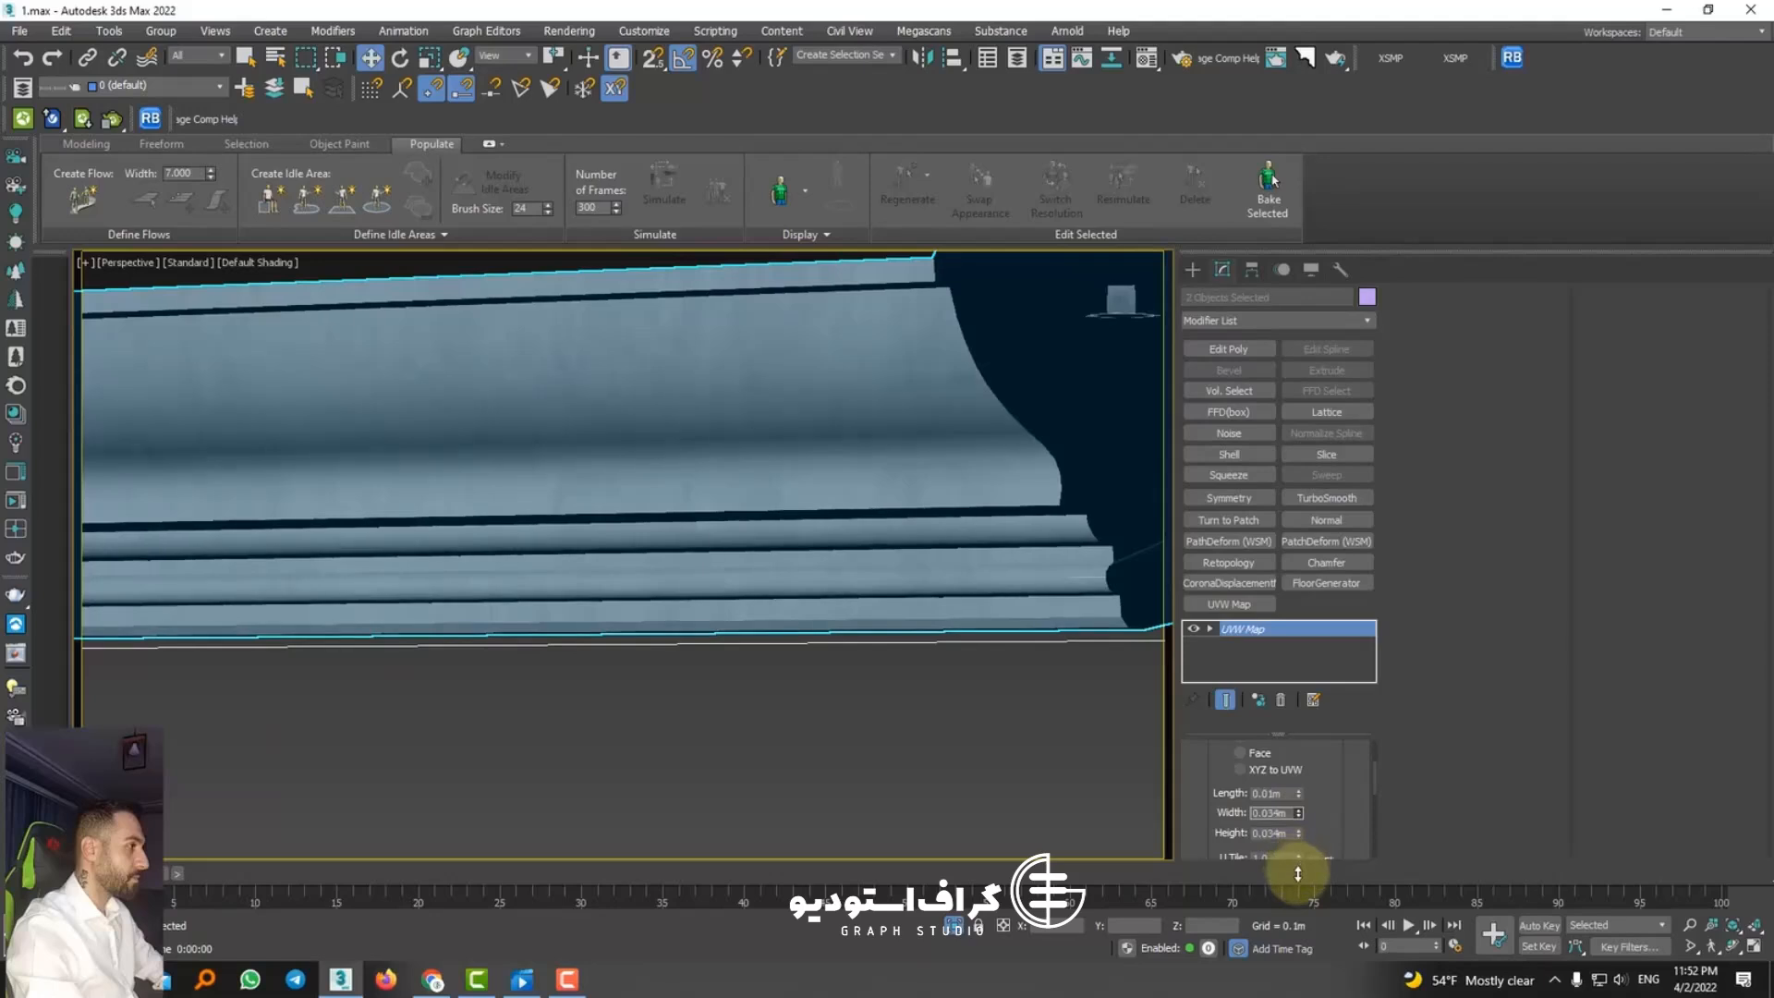
mouse_move(1299, 792)
left_mouse_down()
mouse_move(1300, 820)
mouse_move(1299, 744)
mouse_move(1299, 822)
mouse_move(1284, 811)
left_mouse_up()
scroll(791, 598, "down", 10)
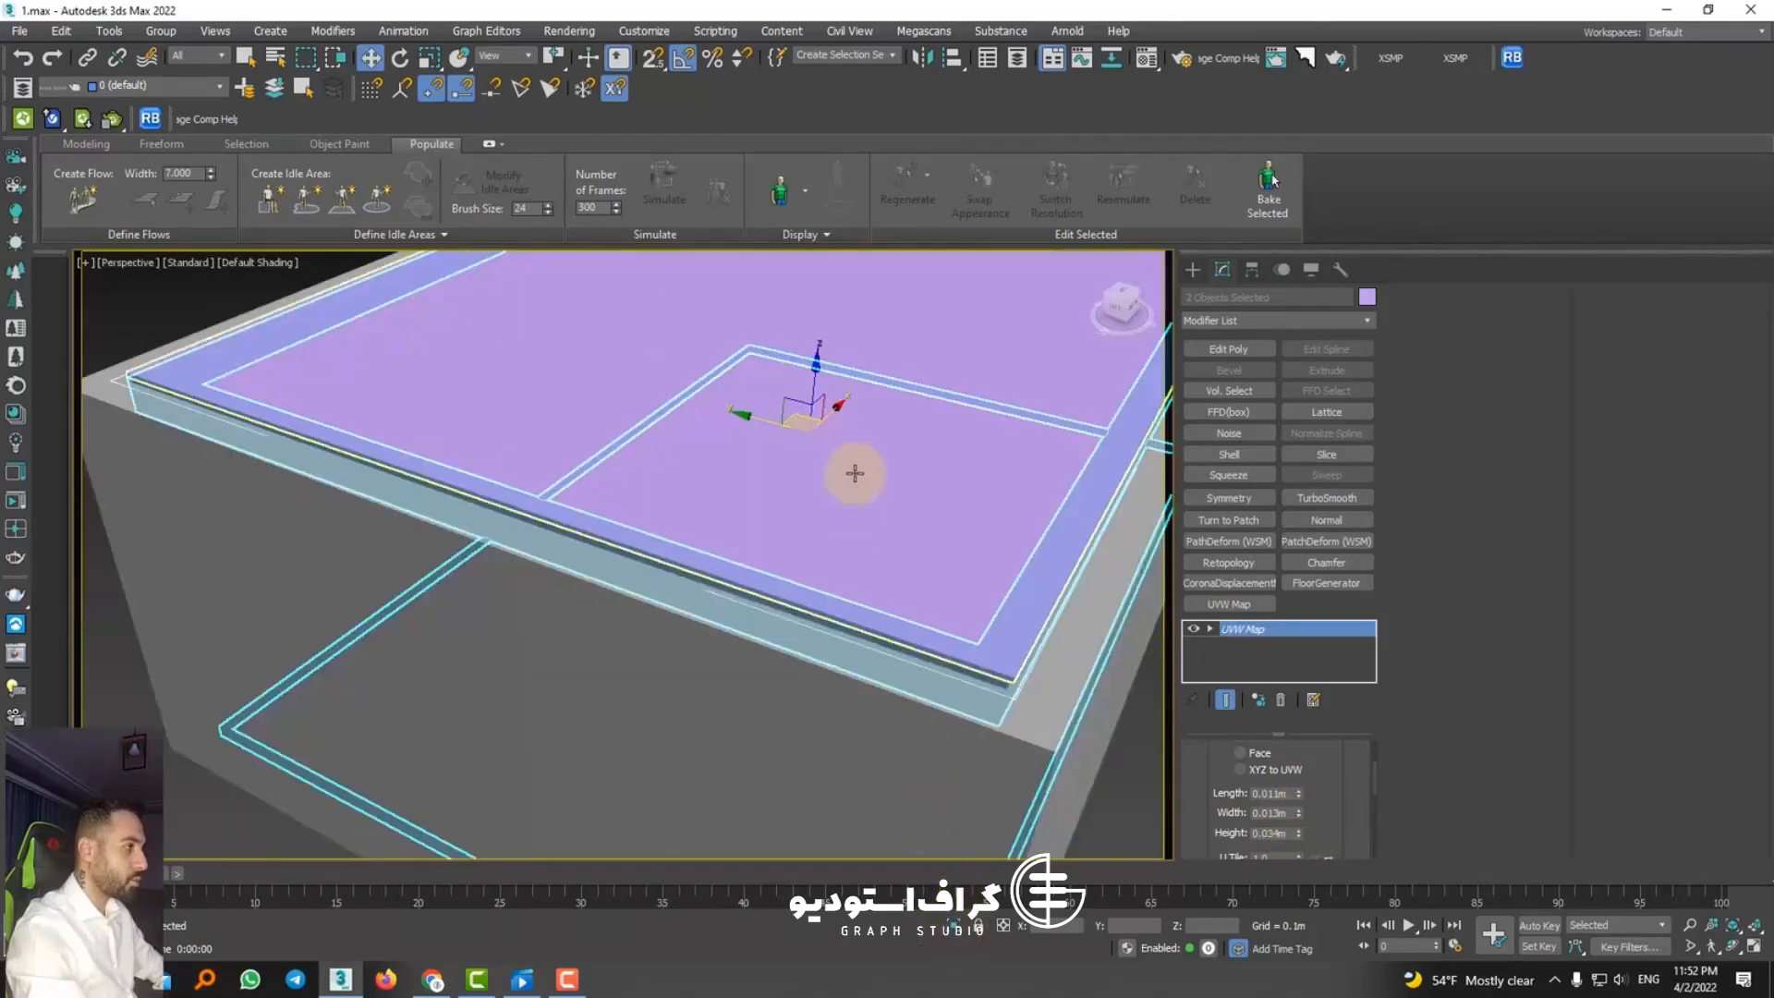
Step: Exit isolation, select the ceiling together with the room walls, and return to the camera view
left_click(851, 467)
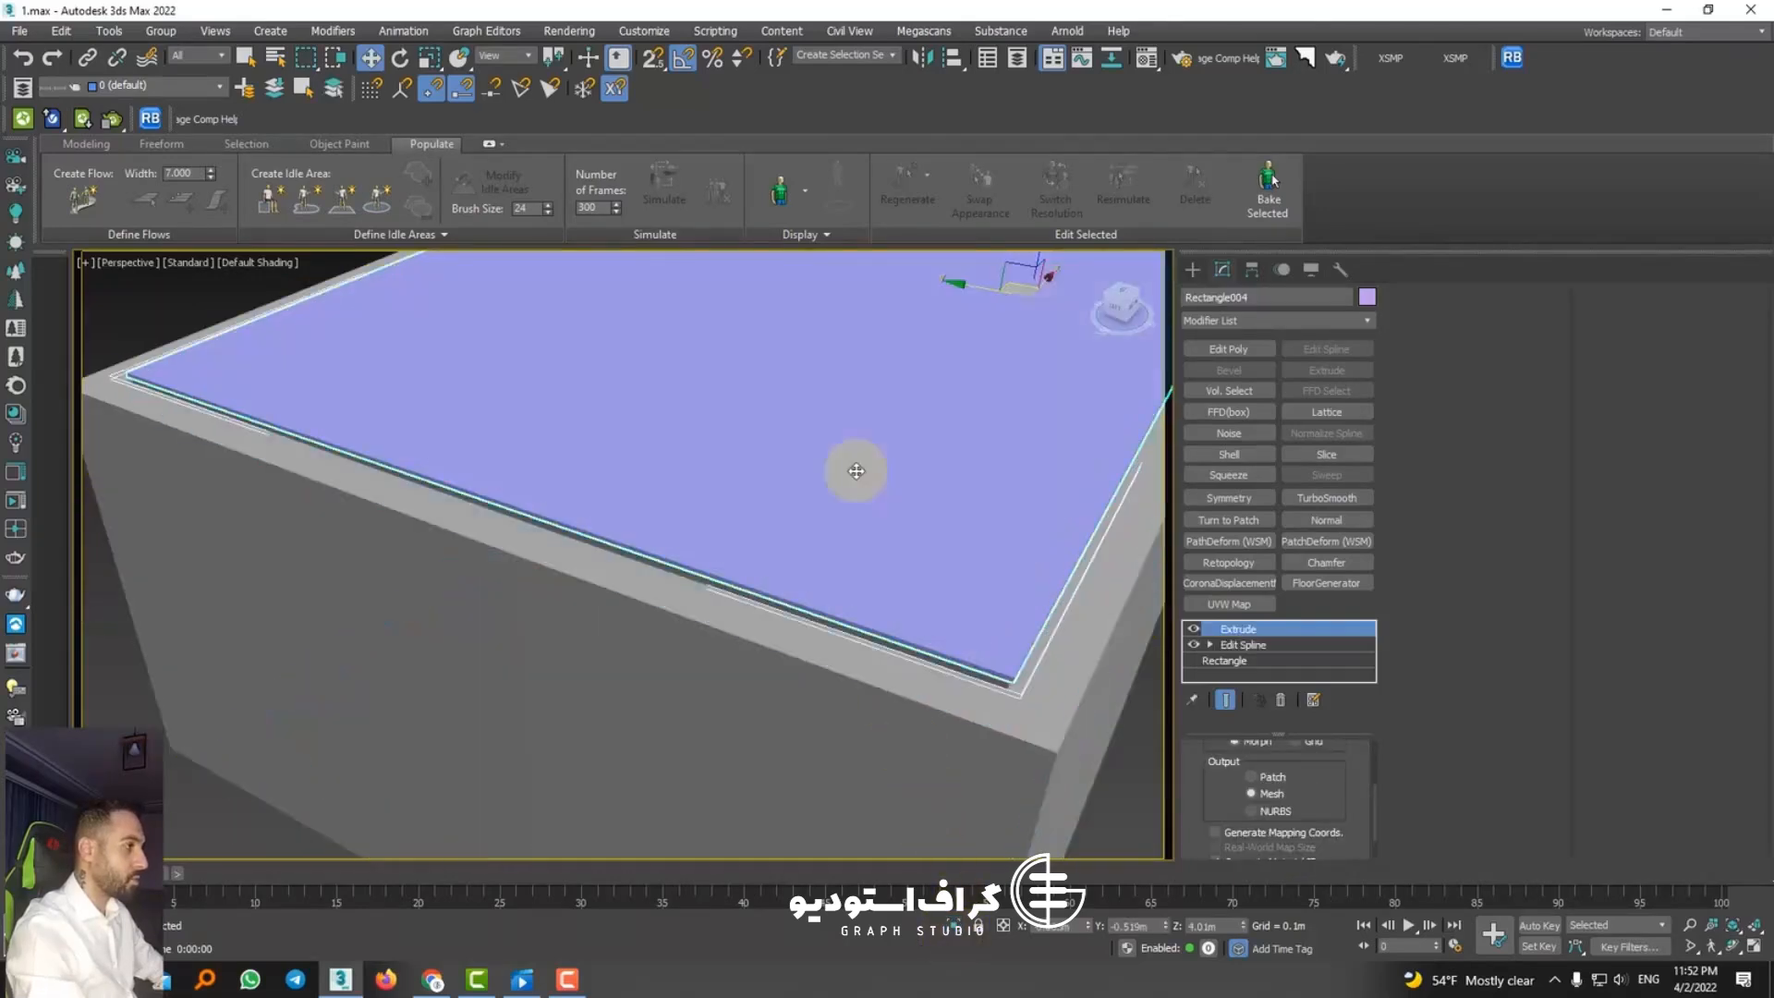
scroll(857, 471, "down", 3)
left_click(854, 557, "ctrl")
middle_click_drag(1057, 558, 1024, 587, "alt")
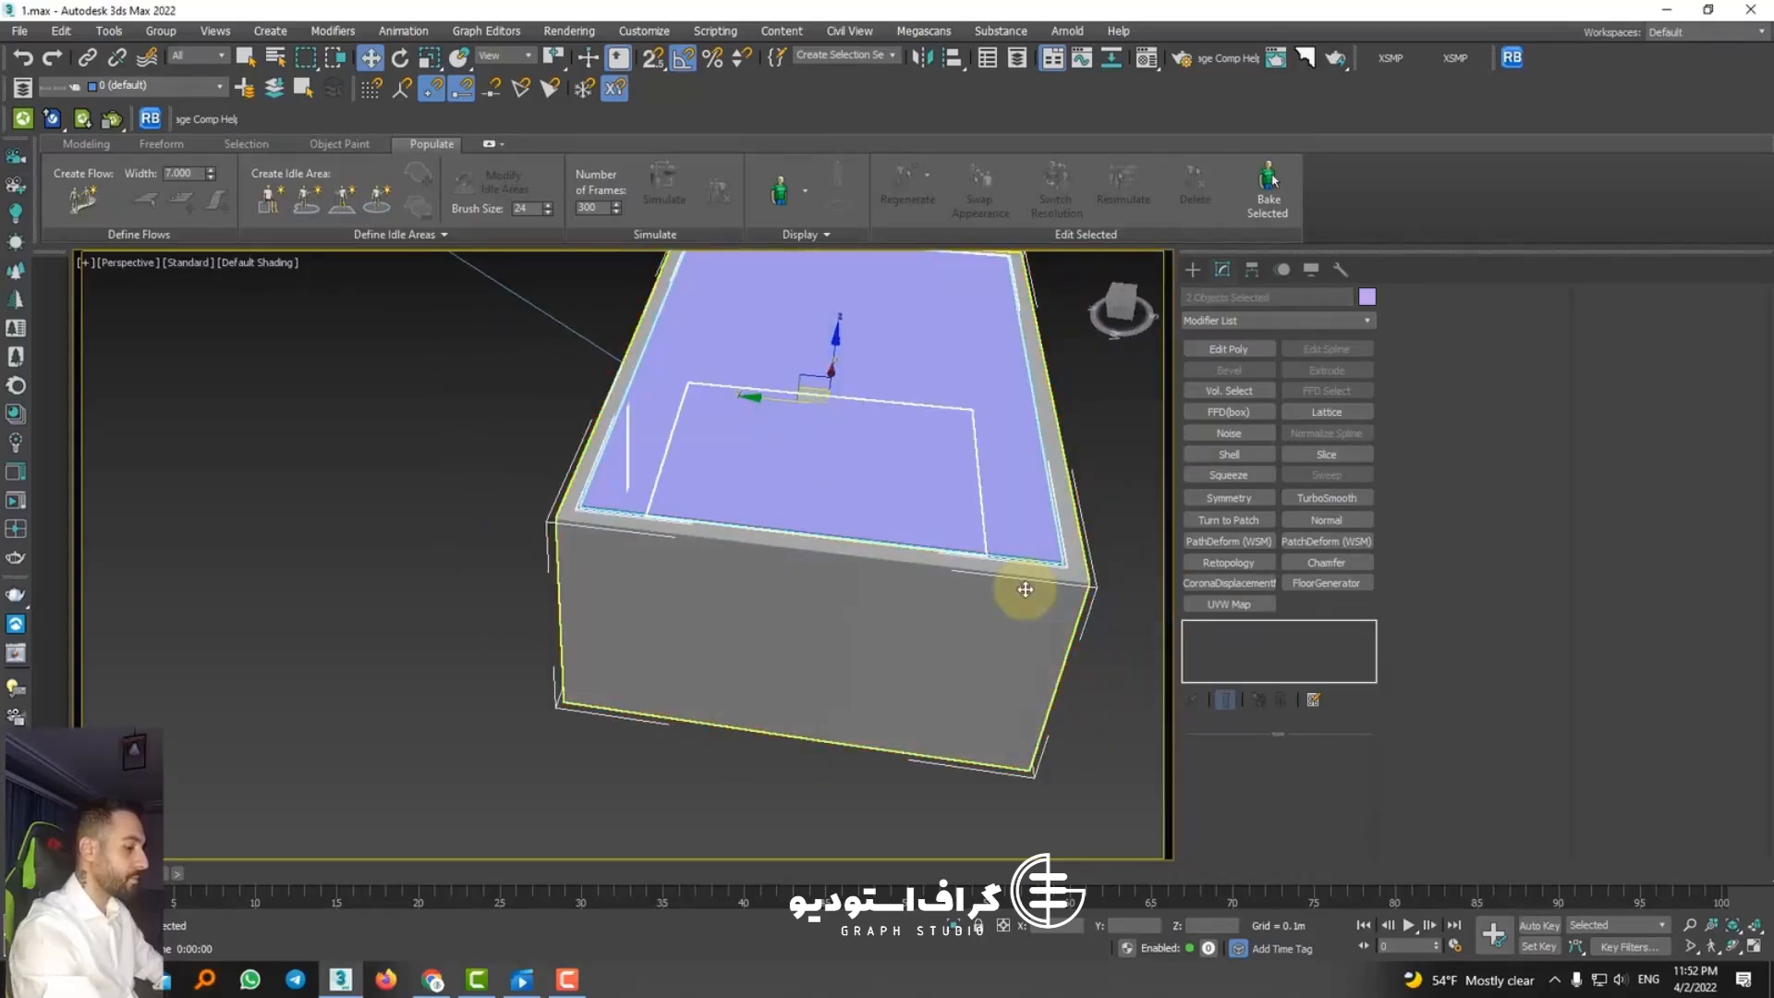
key("c")
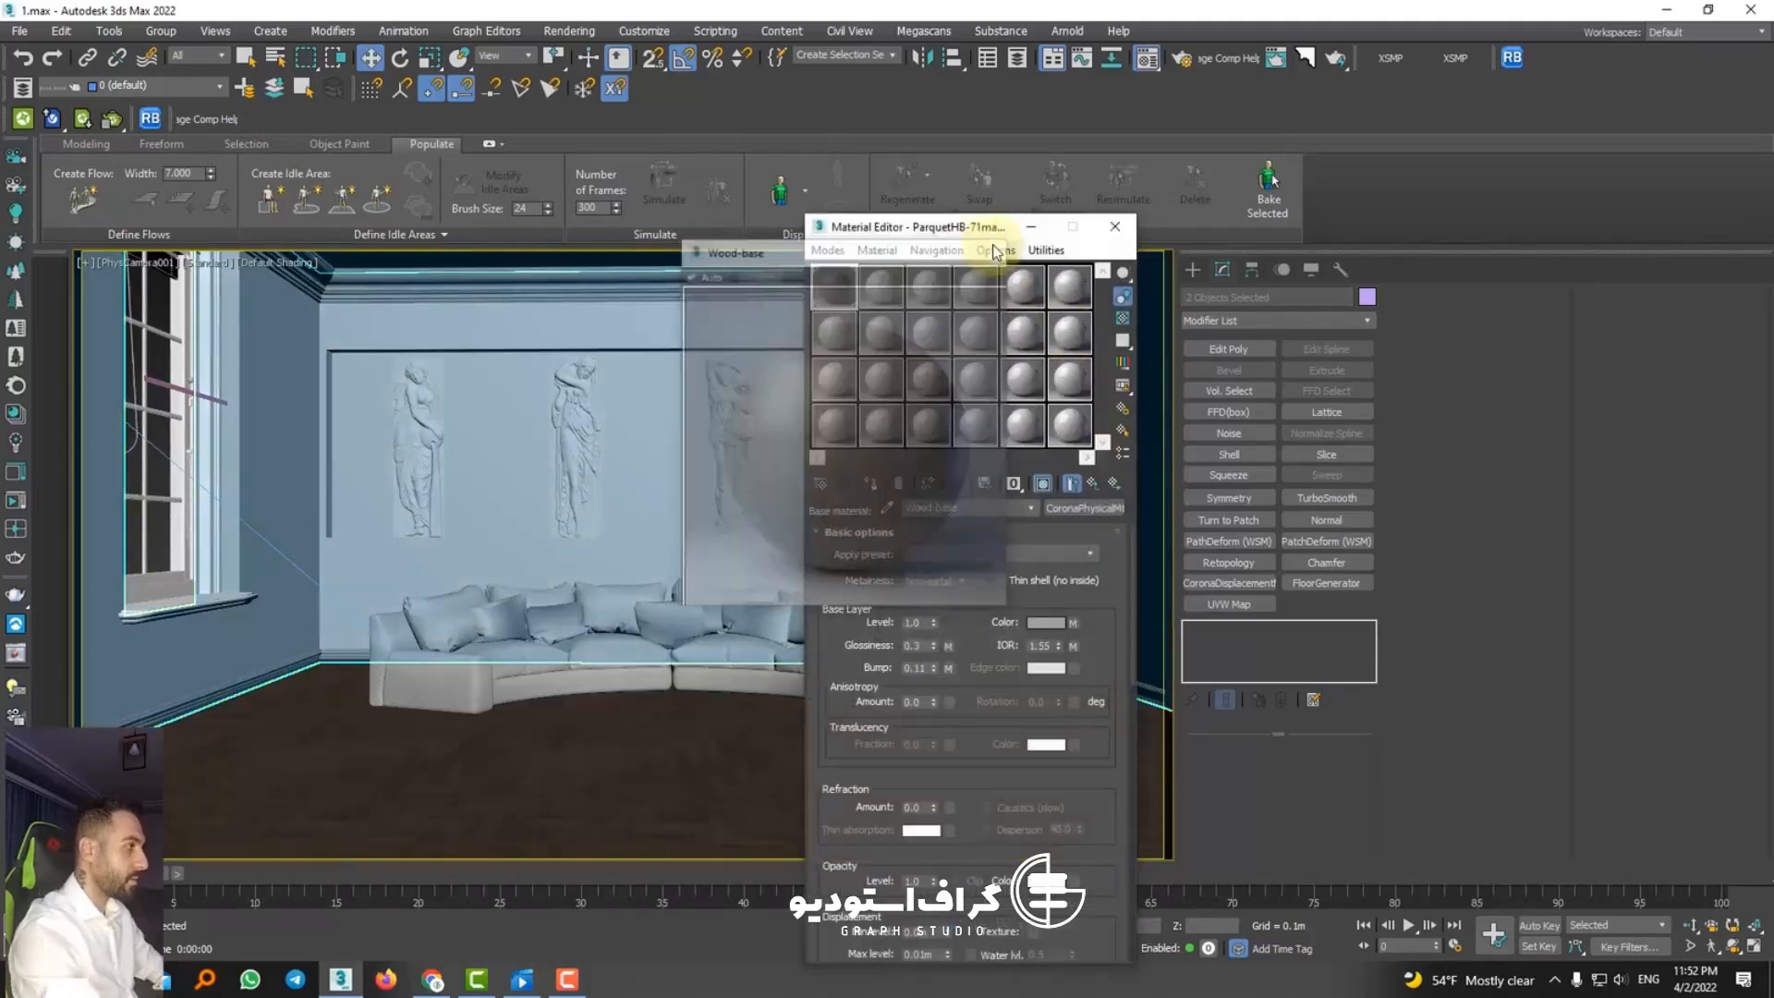
Step: Sample the Int Plaster 4 Light material from the baseboard into the second material slot and enlarge its preview
left_click(881, 287)
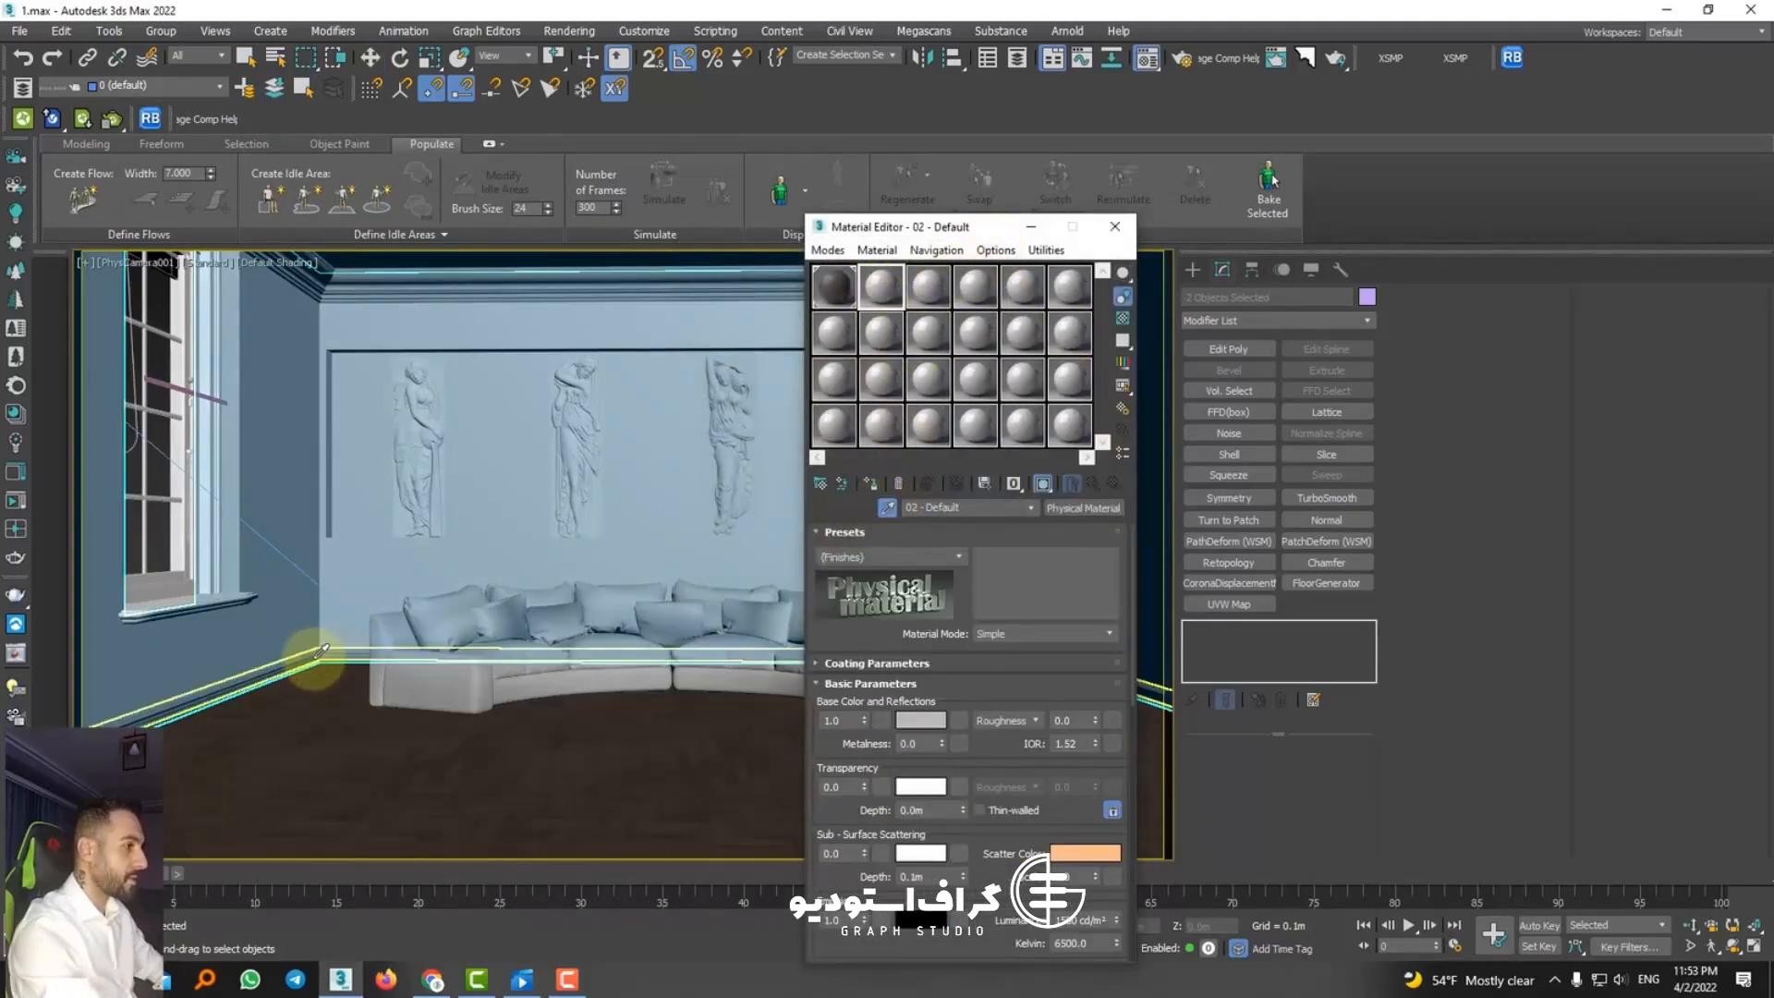
left_click(321, 651)
double_click(881, 288)
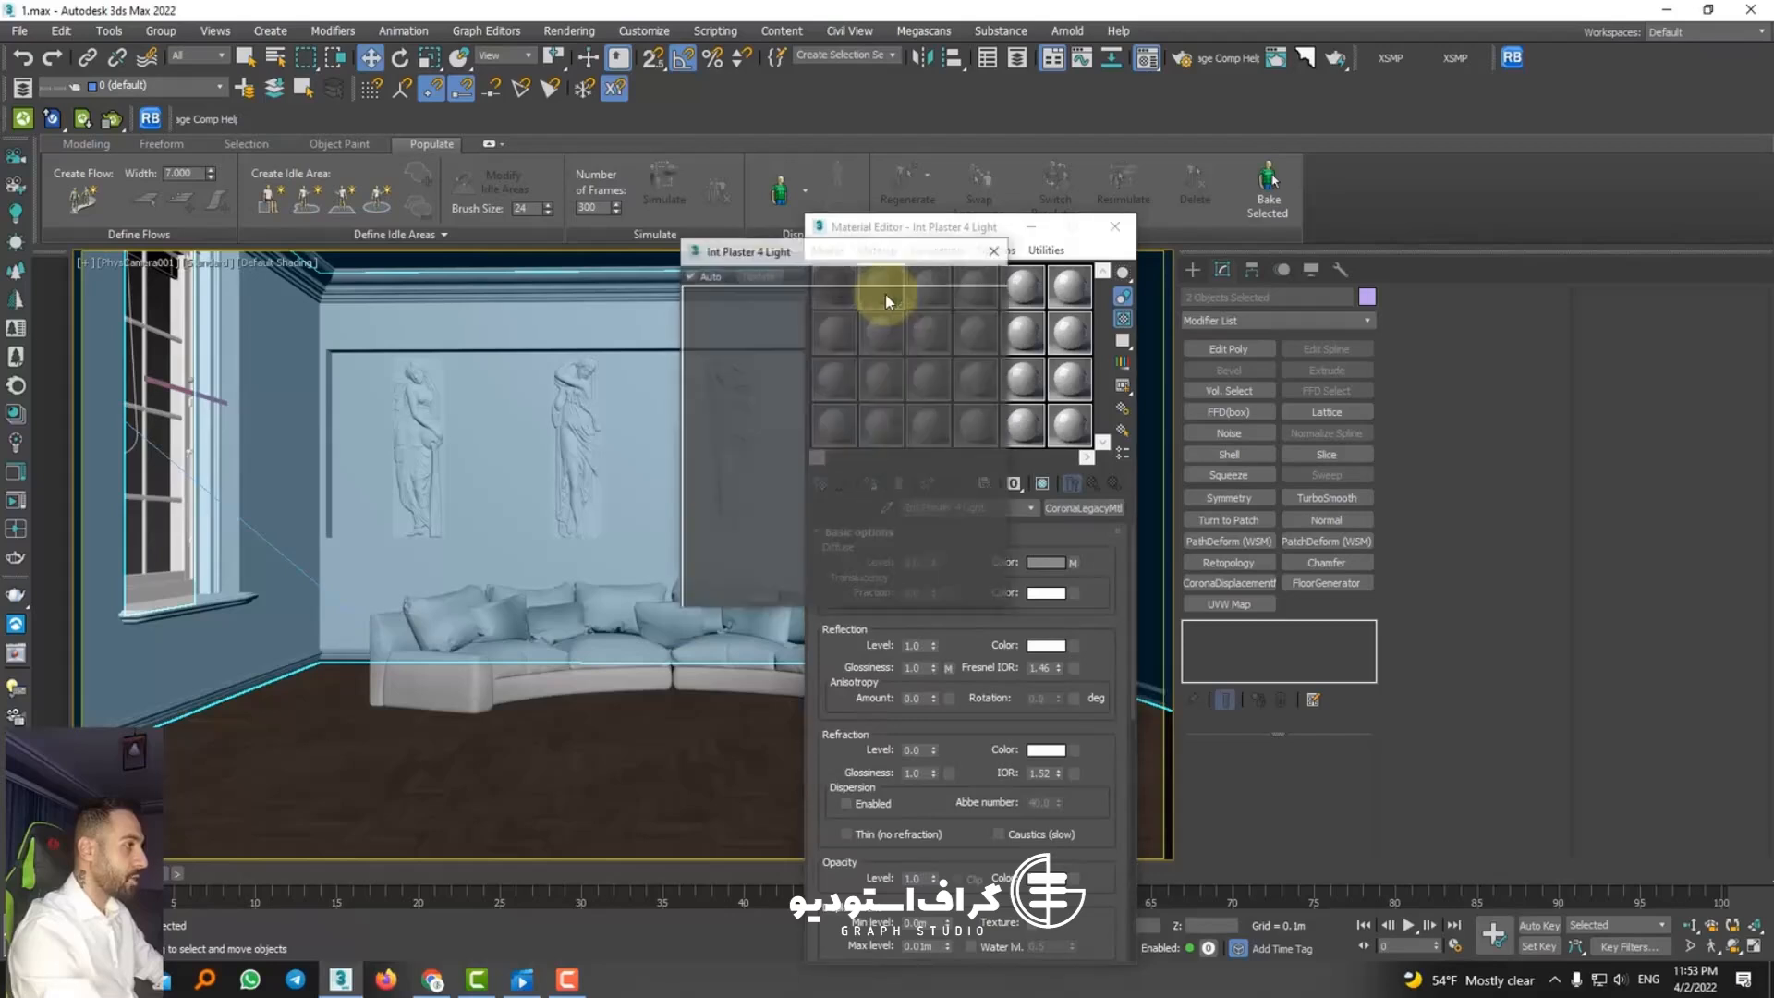
Step: Inspect the plaster material's bump bitmap in the enlarged preview, then return to the parent material's basic options
left_click_drag(978, 709, 966, 275)
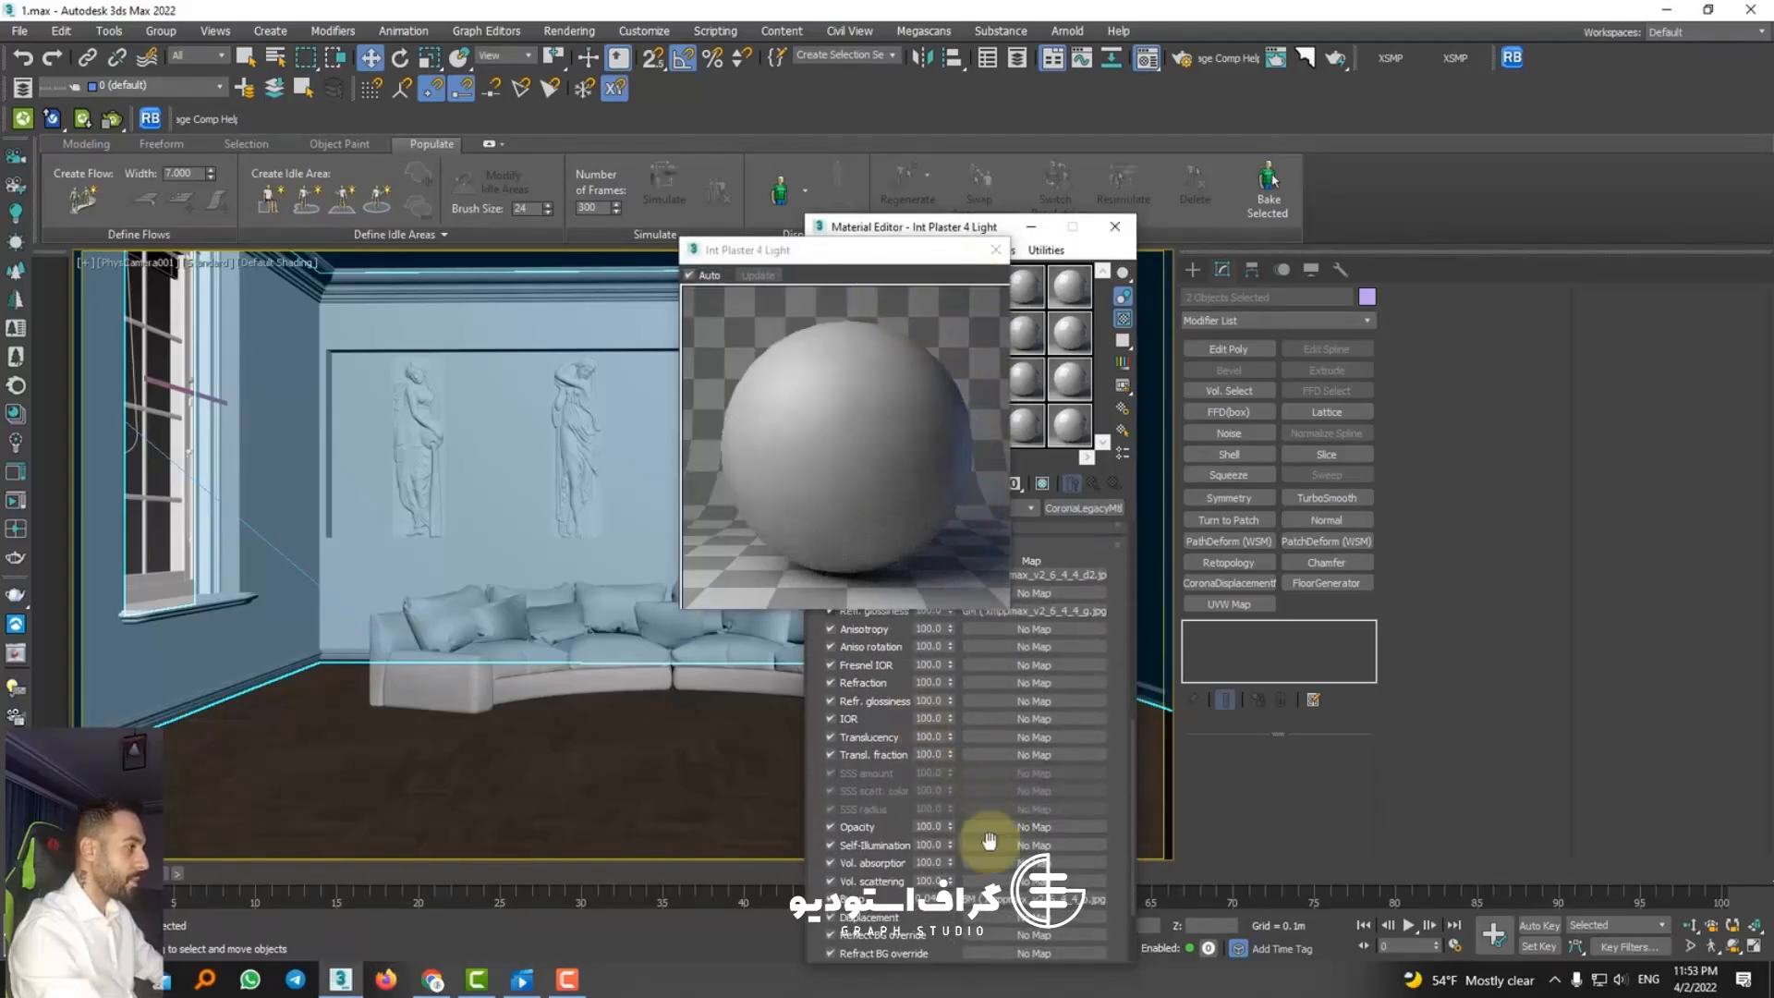
left_click(1007, 900)
left_click_drag(843, 248, 587, 258)
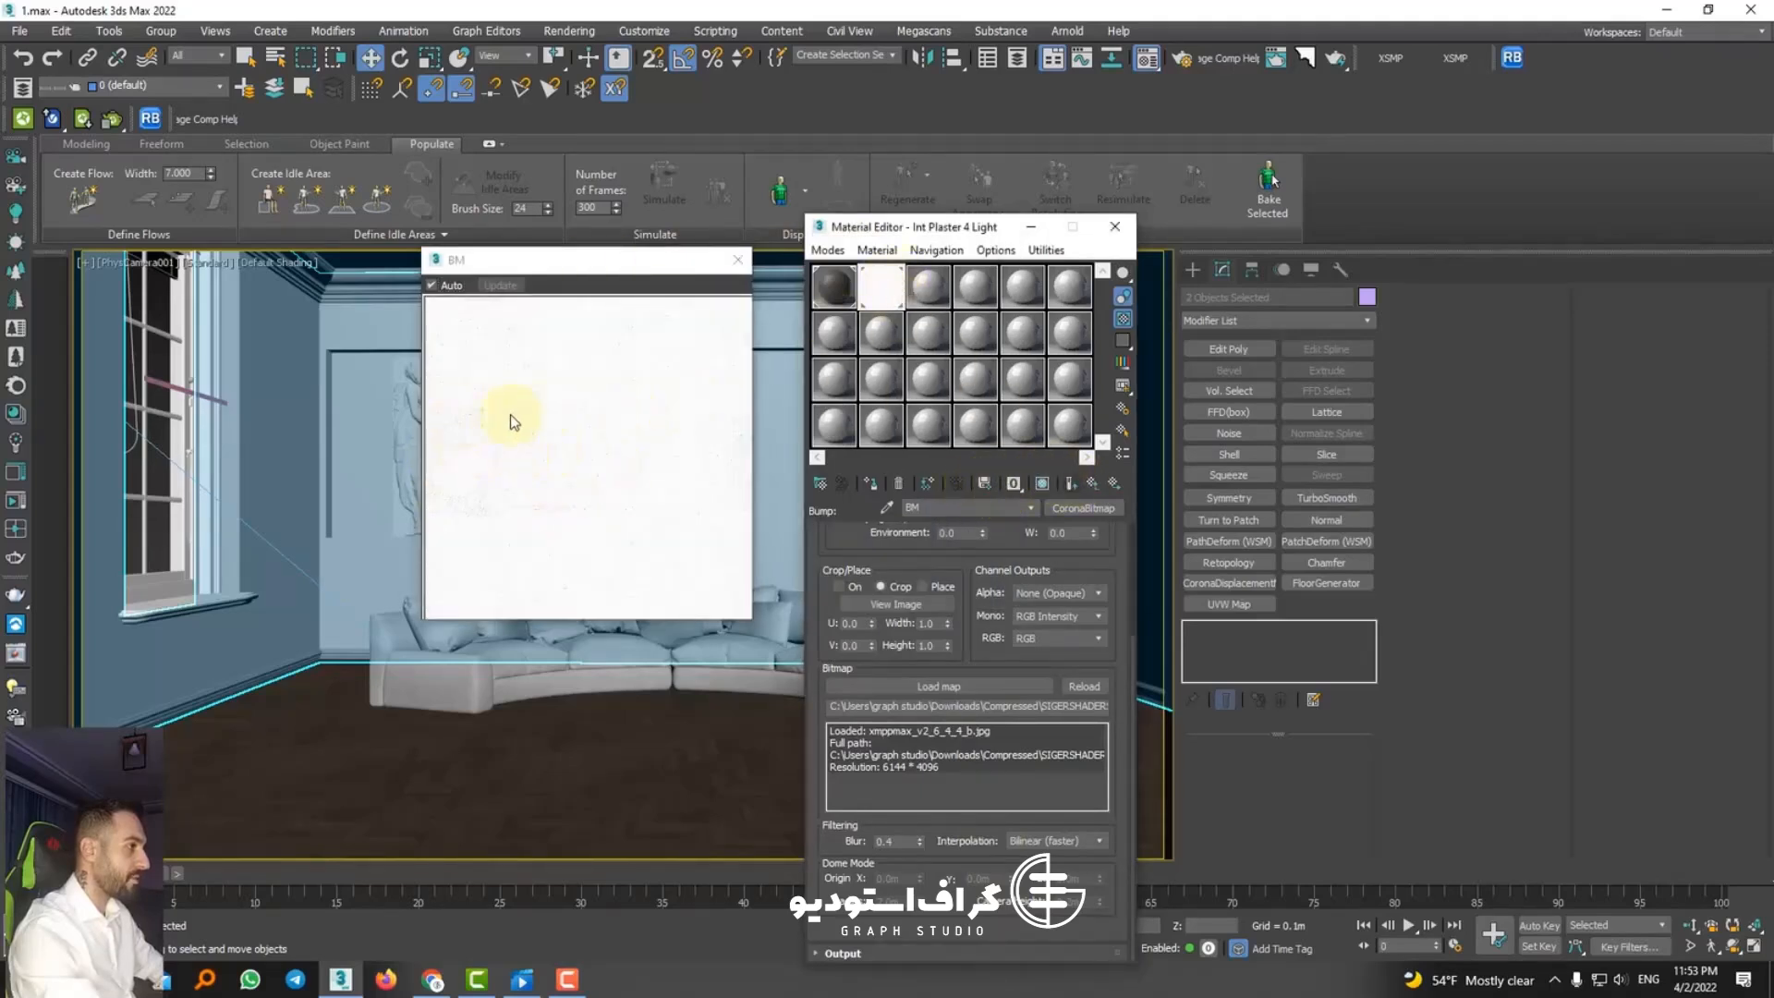
left_click(1091, 484)
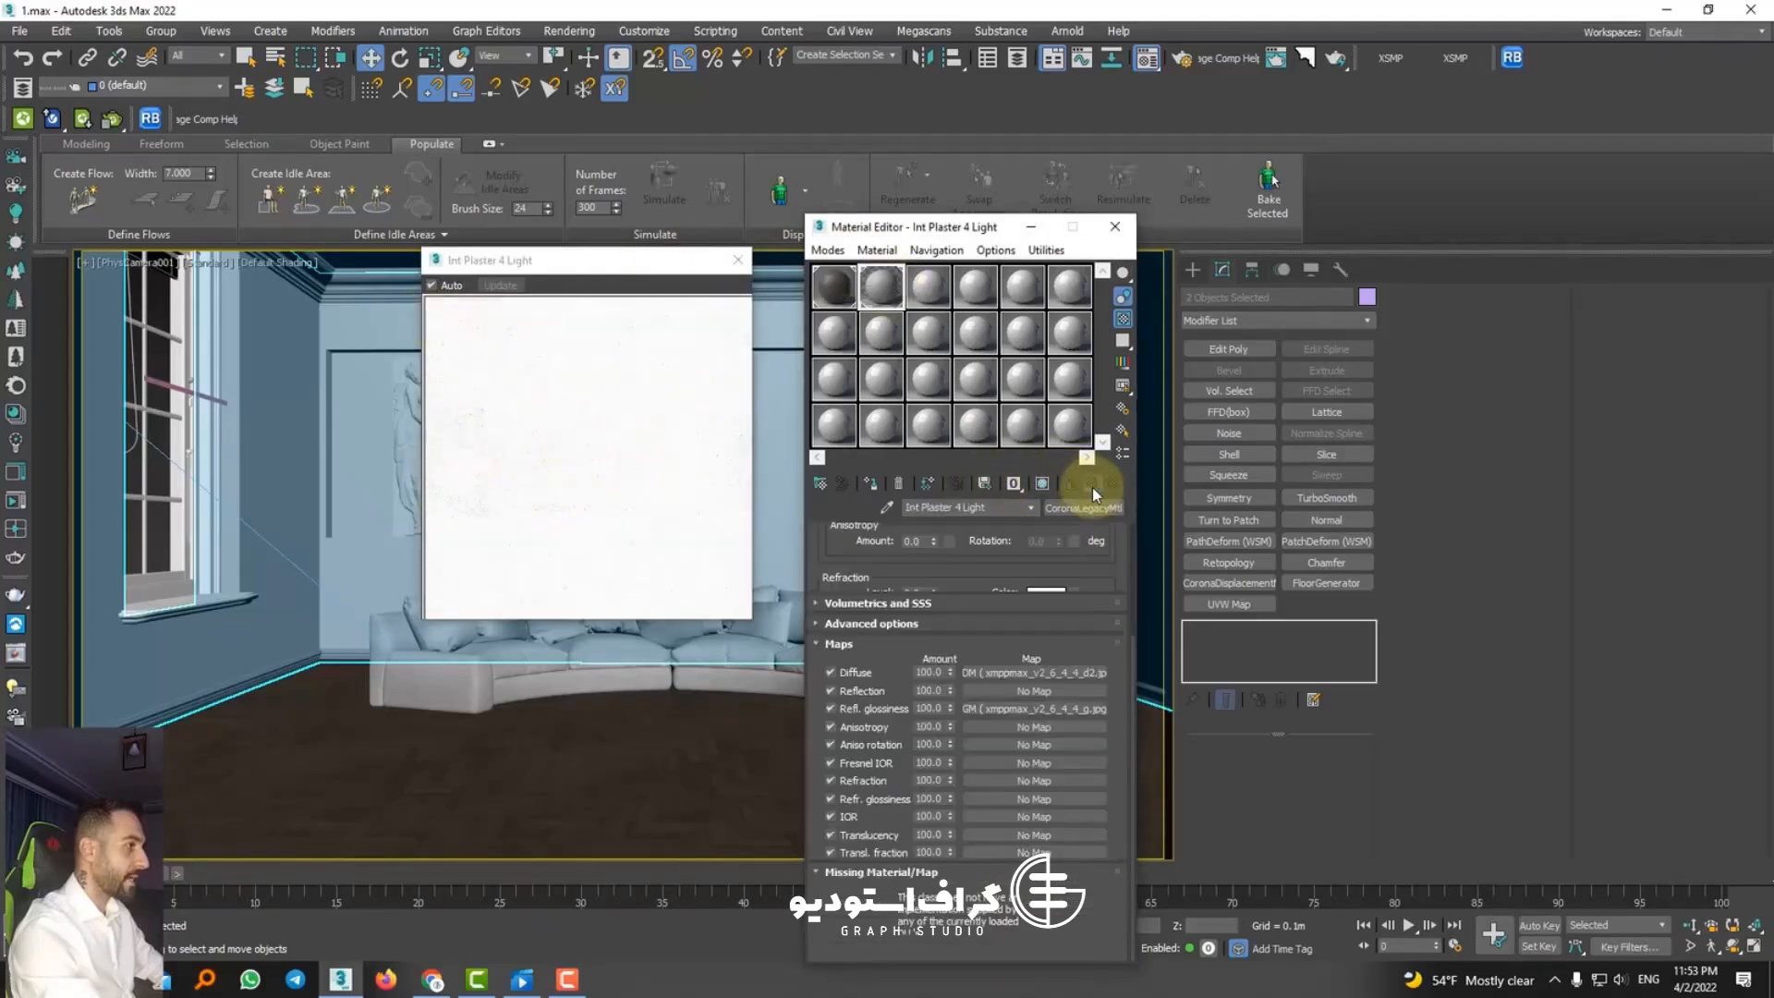
left_click_drag(1111, 642, 1121, 887)
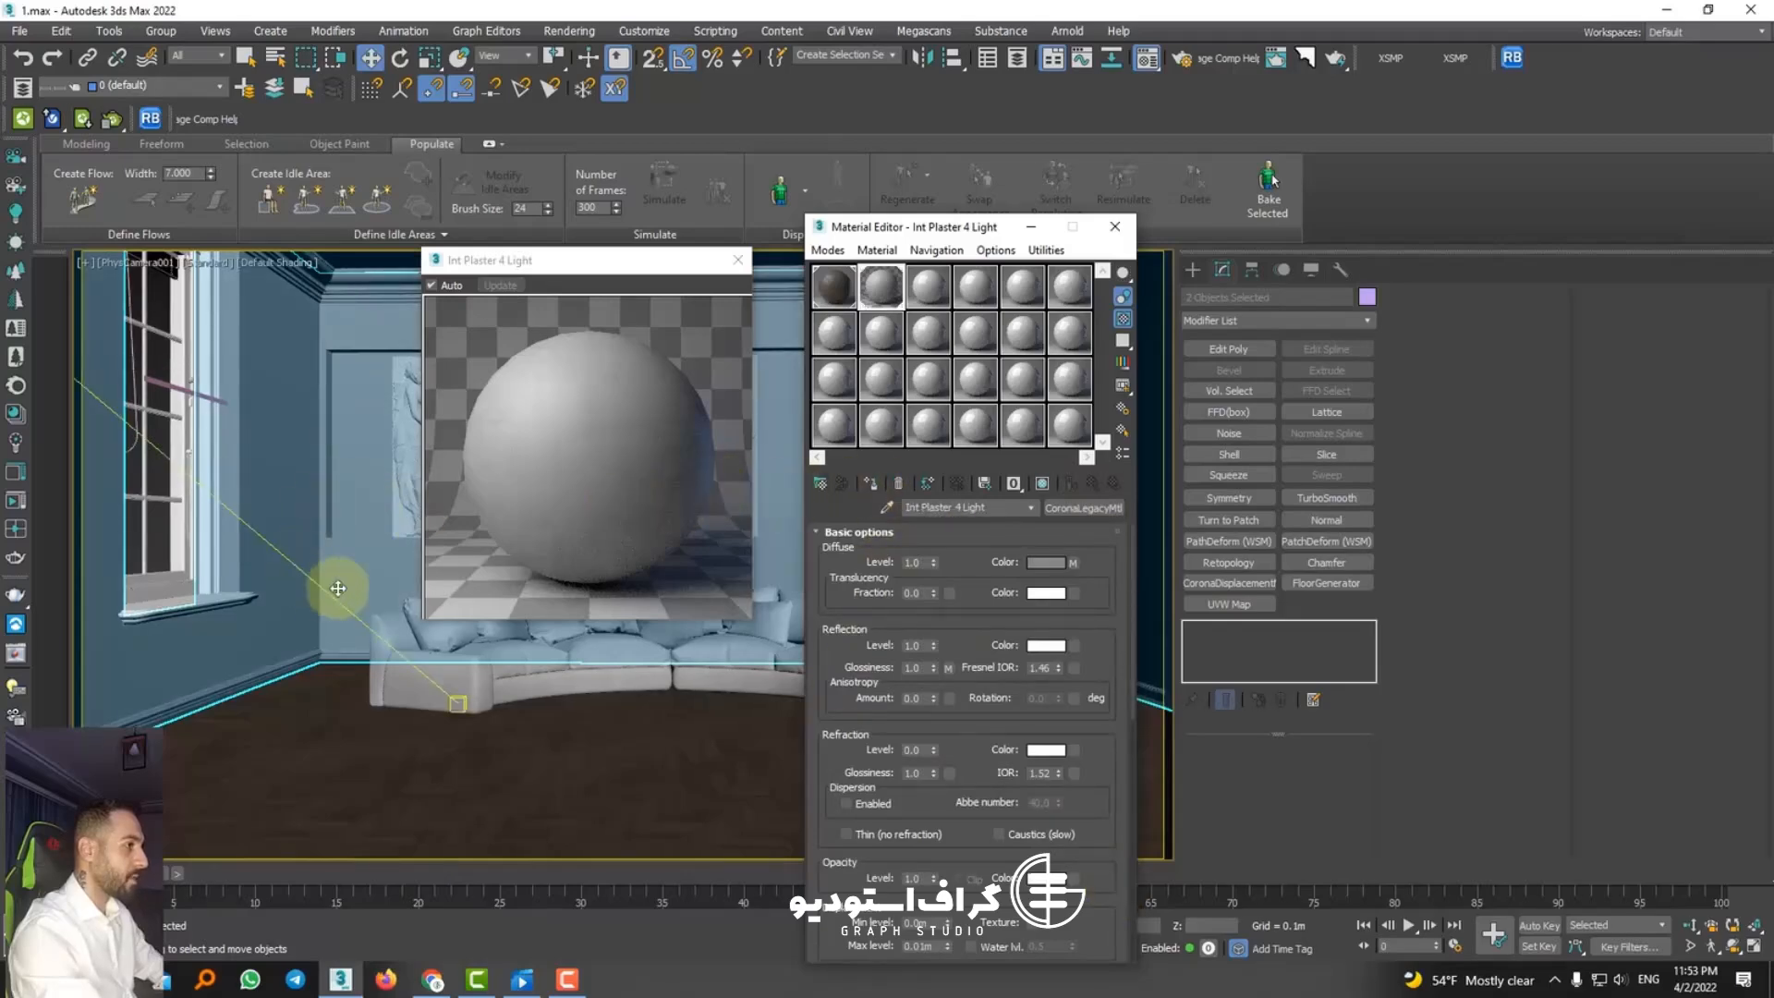
left_click(1073, 558)
left_click(1079, 513)
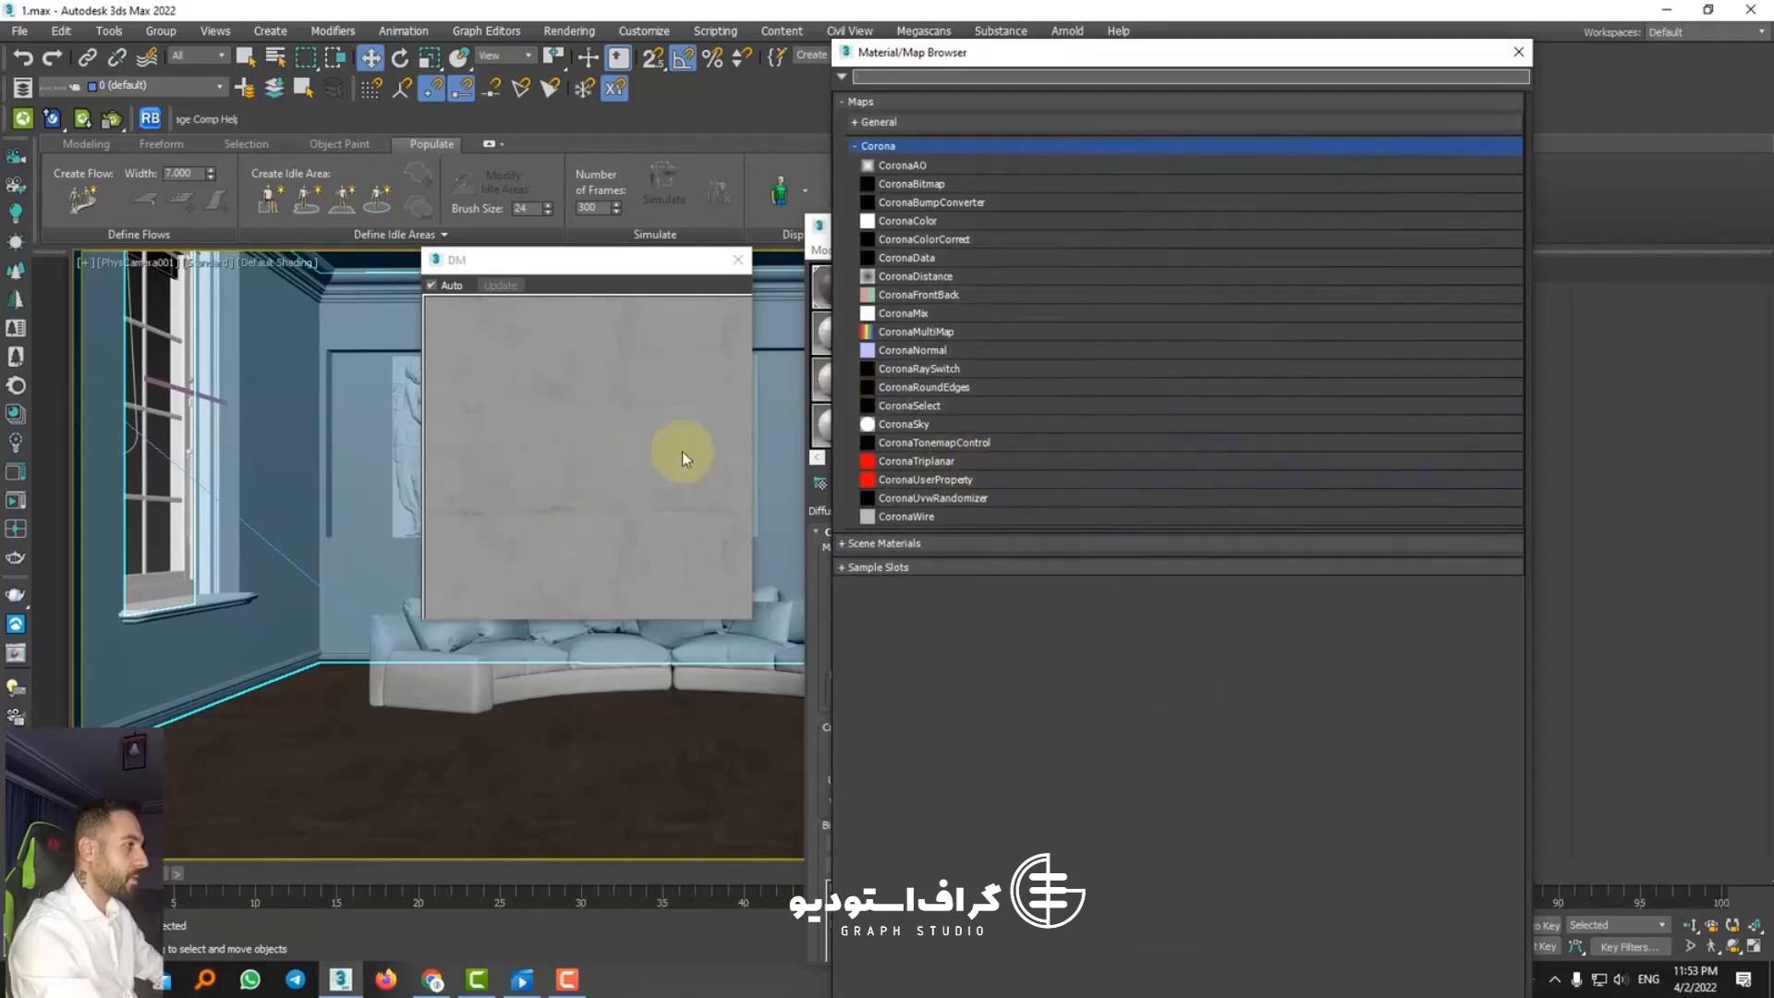
left_click(1518, 51)
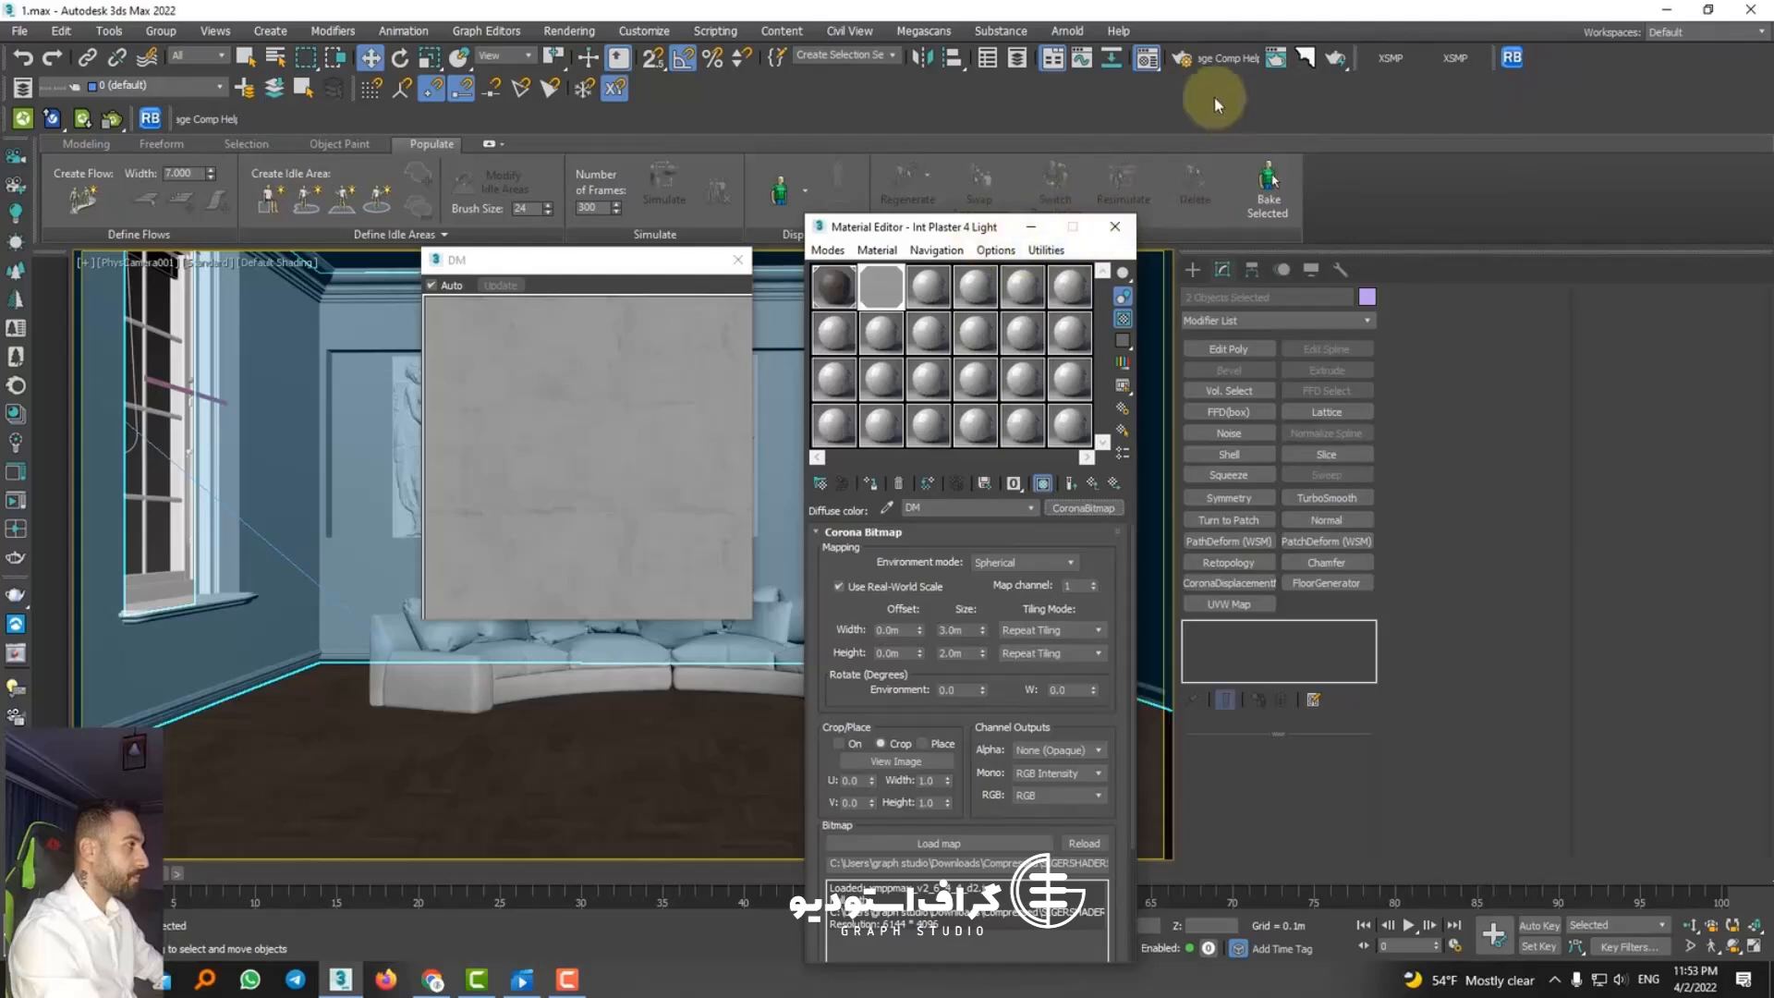
Step: Add the crown moulding and baseboard to the ceiling and wall selection, and load the Material Presets Corona library
left_click(349, 281, "ctrl")
left_click(308, 660, "ctrl")
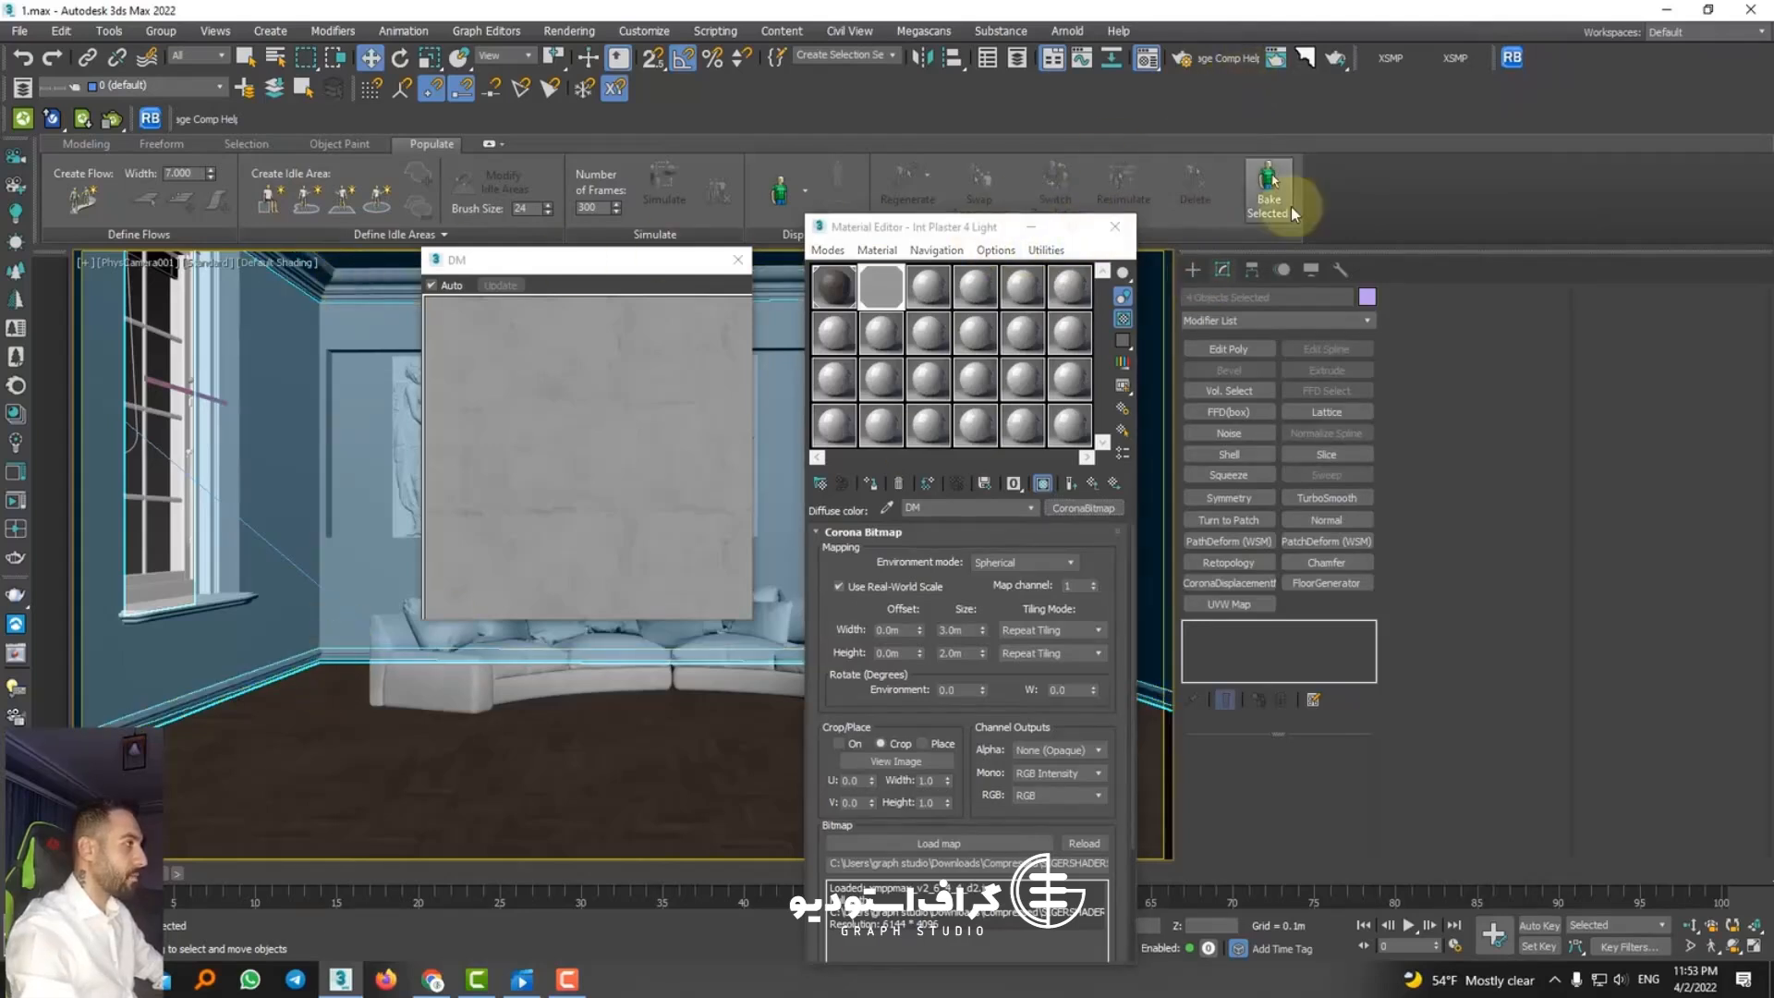
left_click(1455, 57)
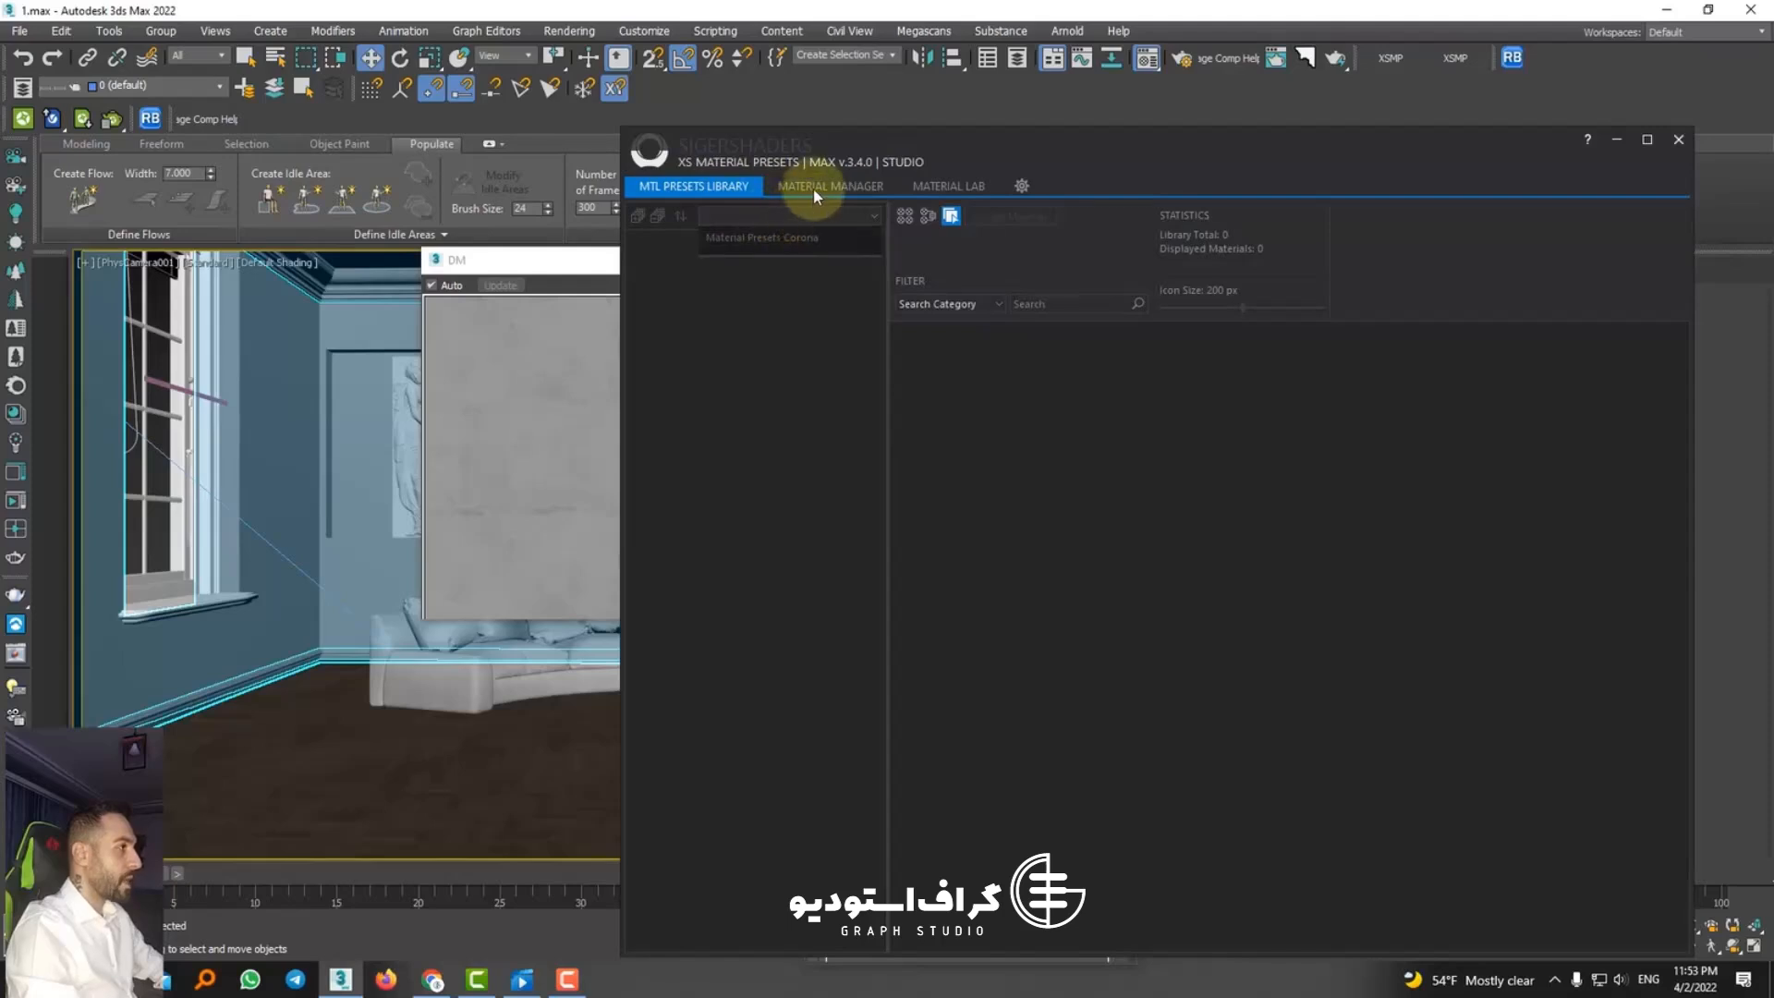
left_click(765, 240)
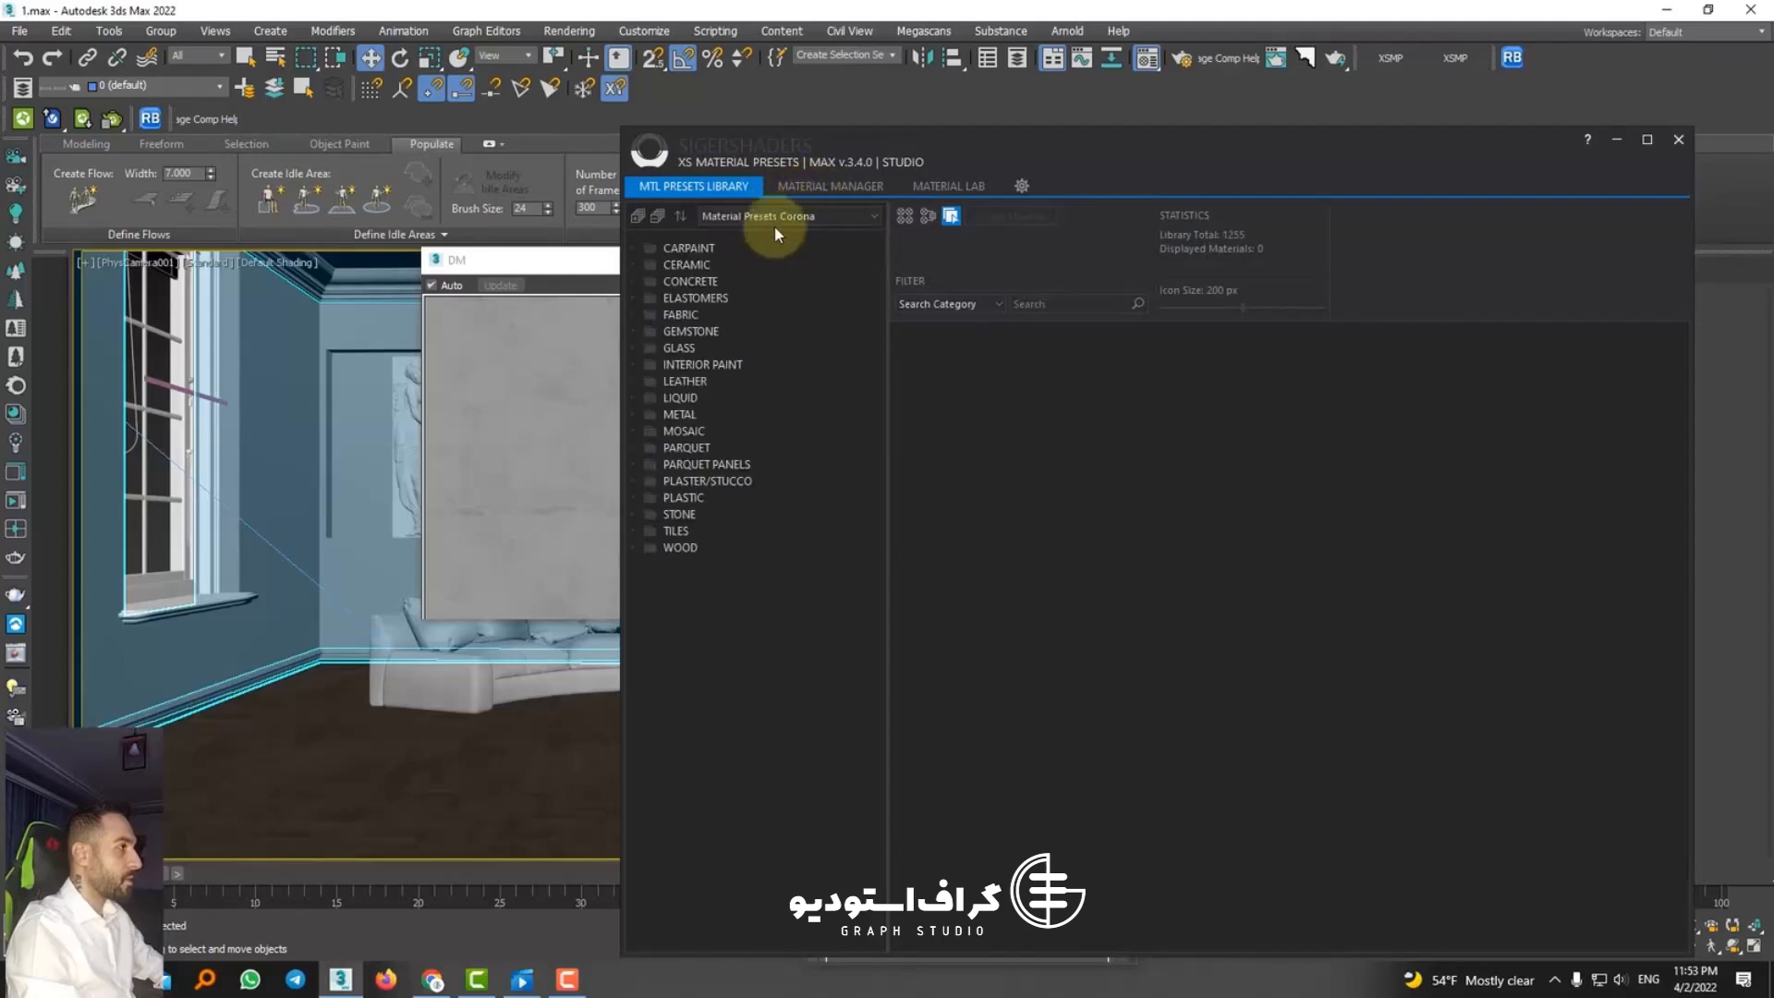
Step: Browse the Plaster/Stucco category's Italian Plaster presets and display the American Clay Smooth presets
left_click(681, 448)
left_click(685, 482)
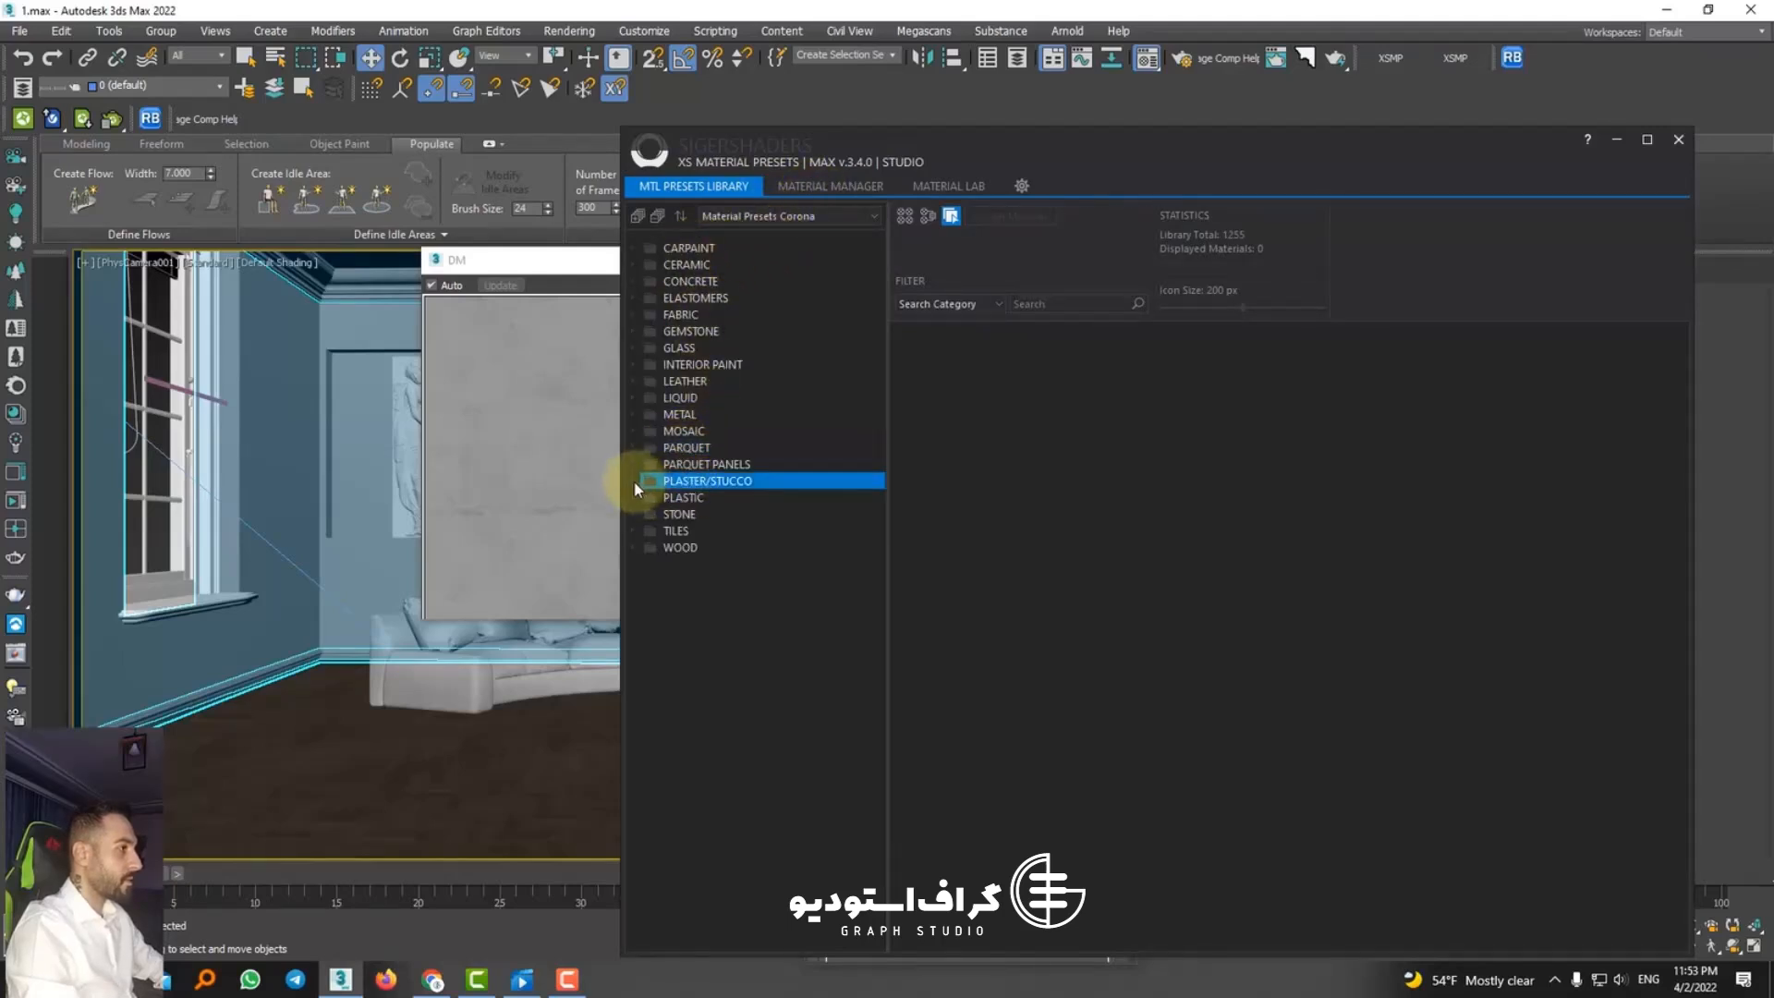
left_click(636, 481)
left_click(685, 498)
left_click(712, 531)
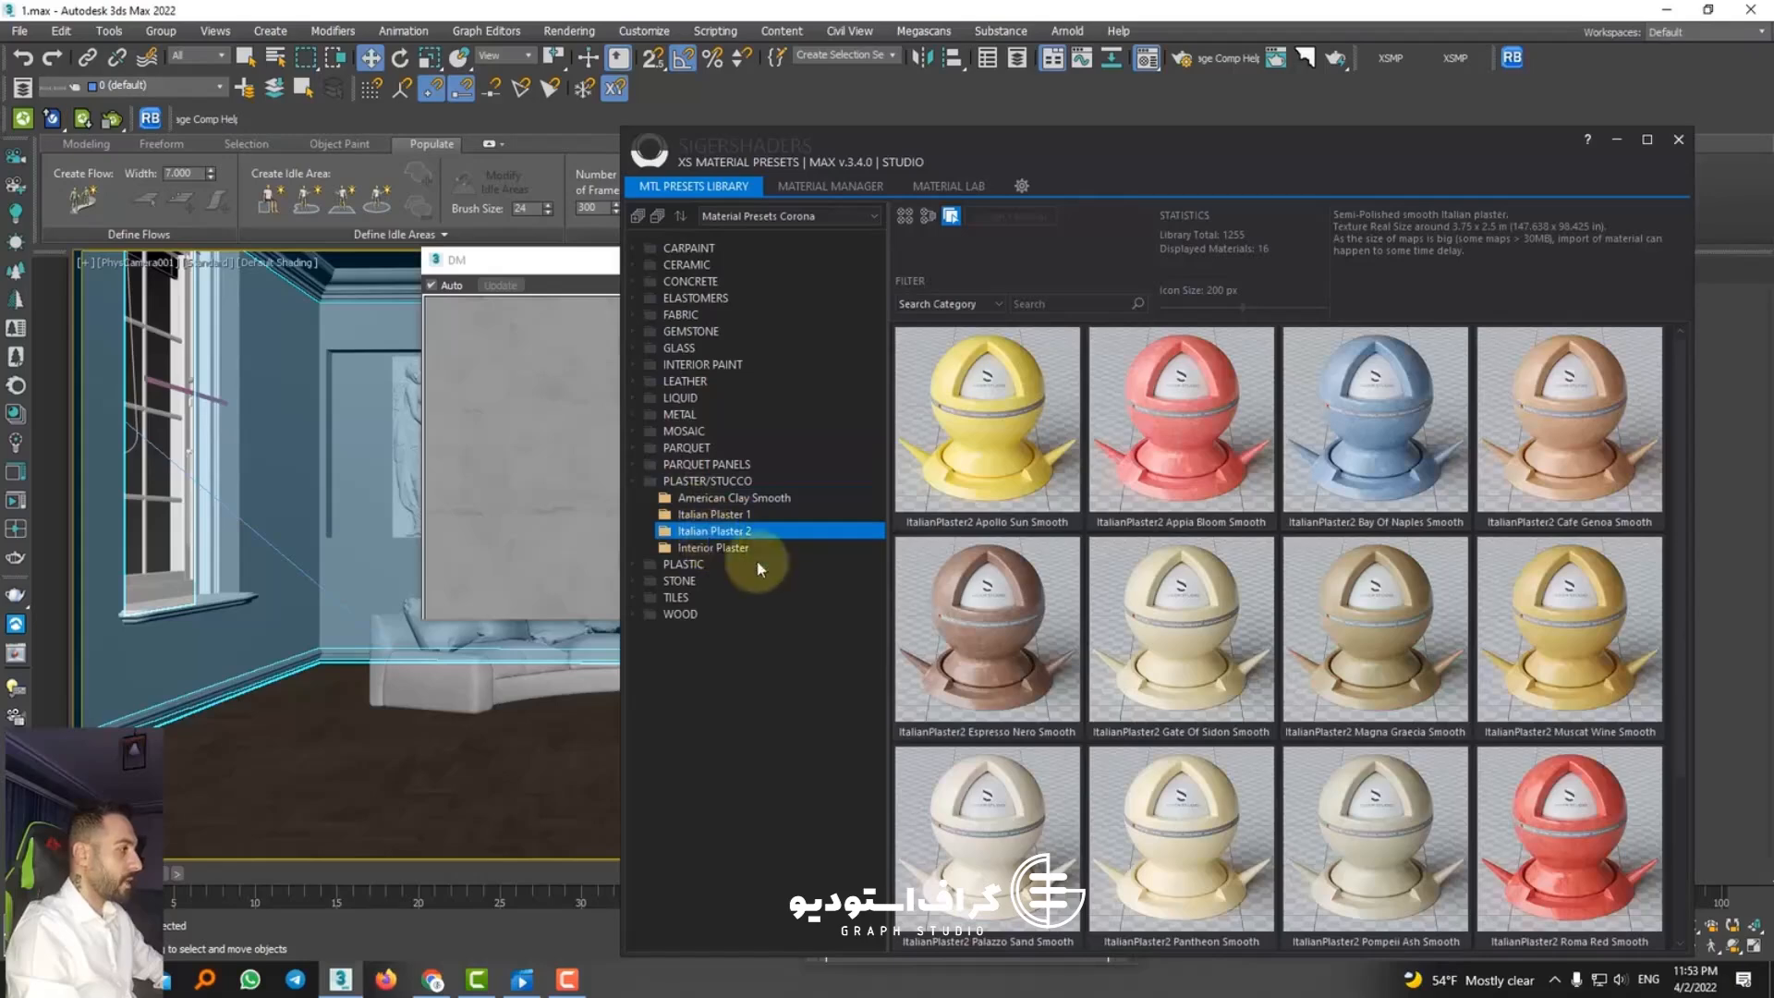
scroll(1157, 732, "up", 2)
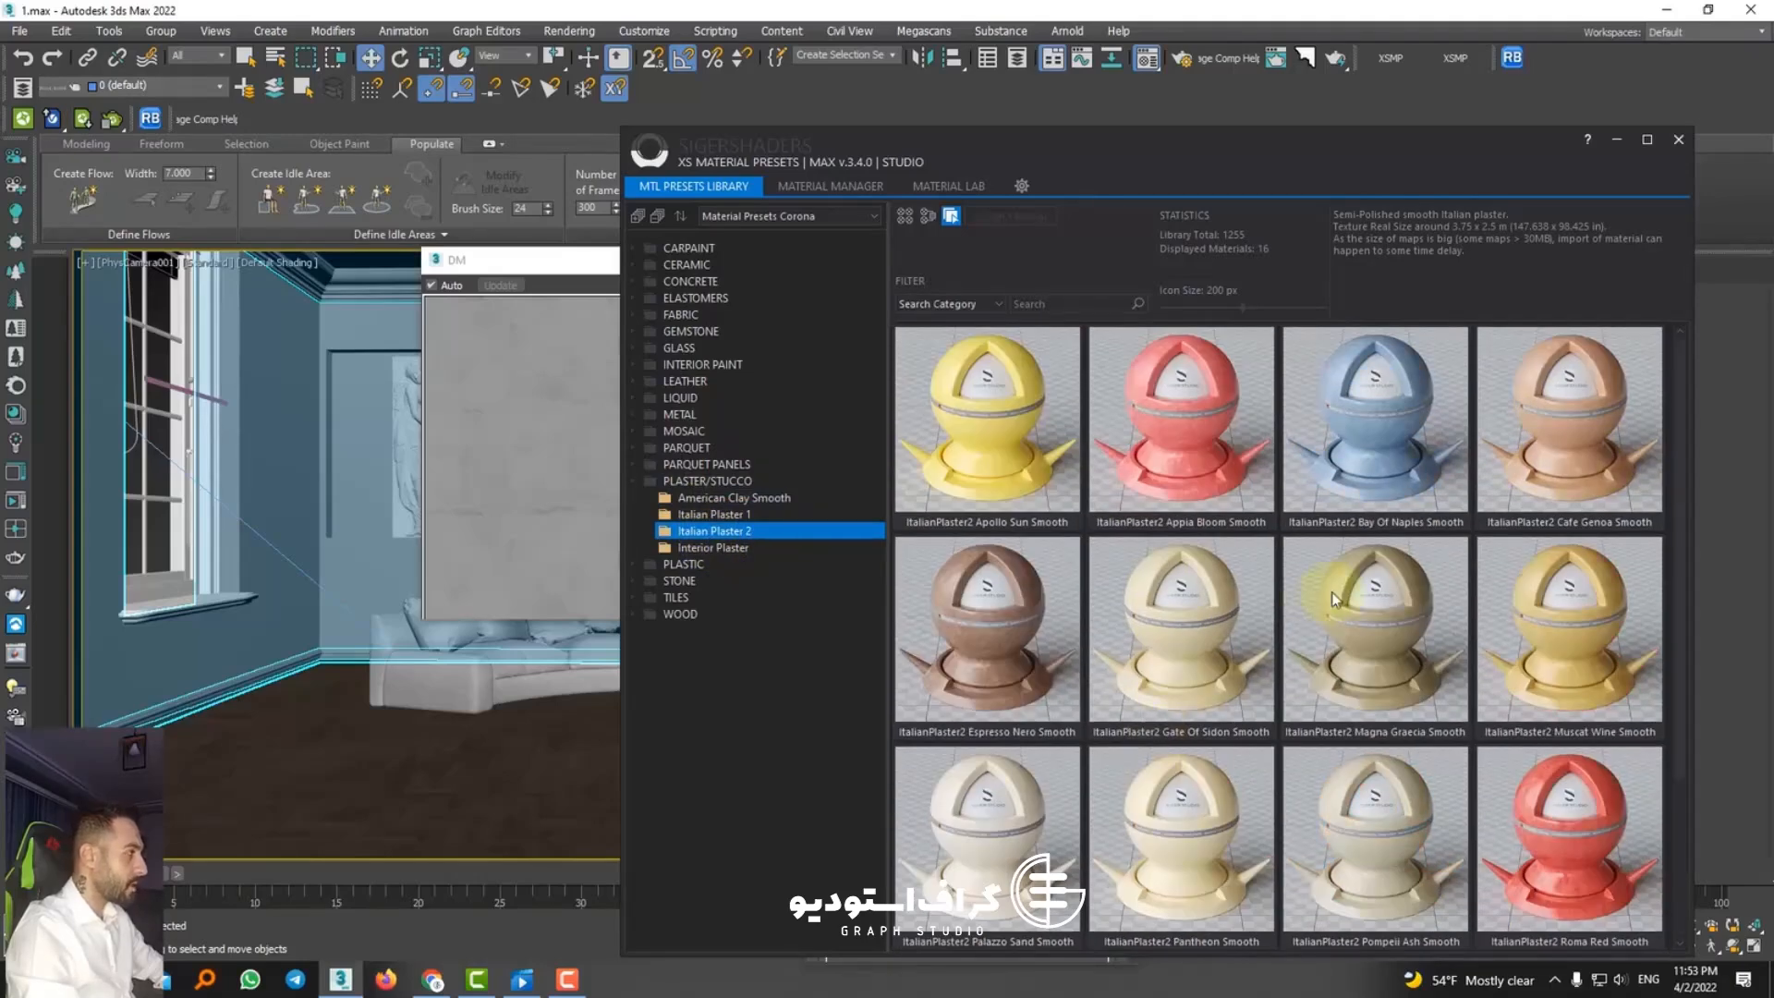
left_click(712, 515)
left_click(707, 500)
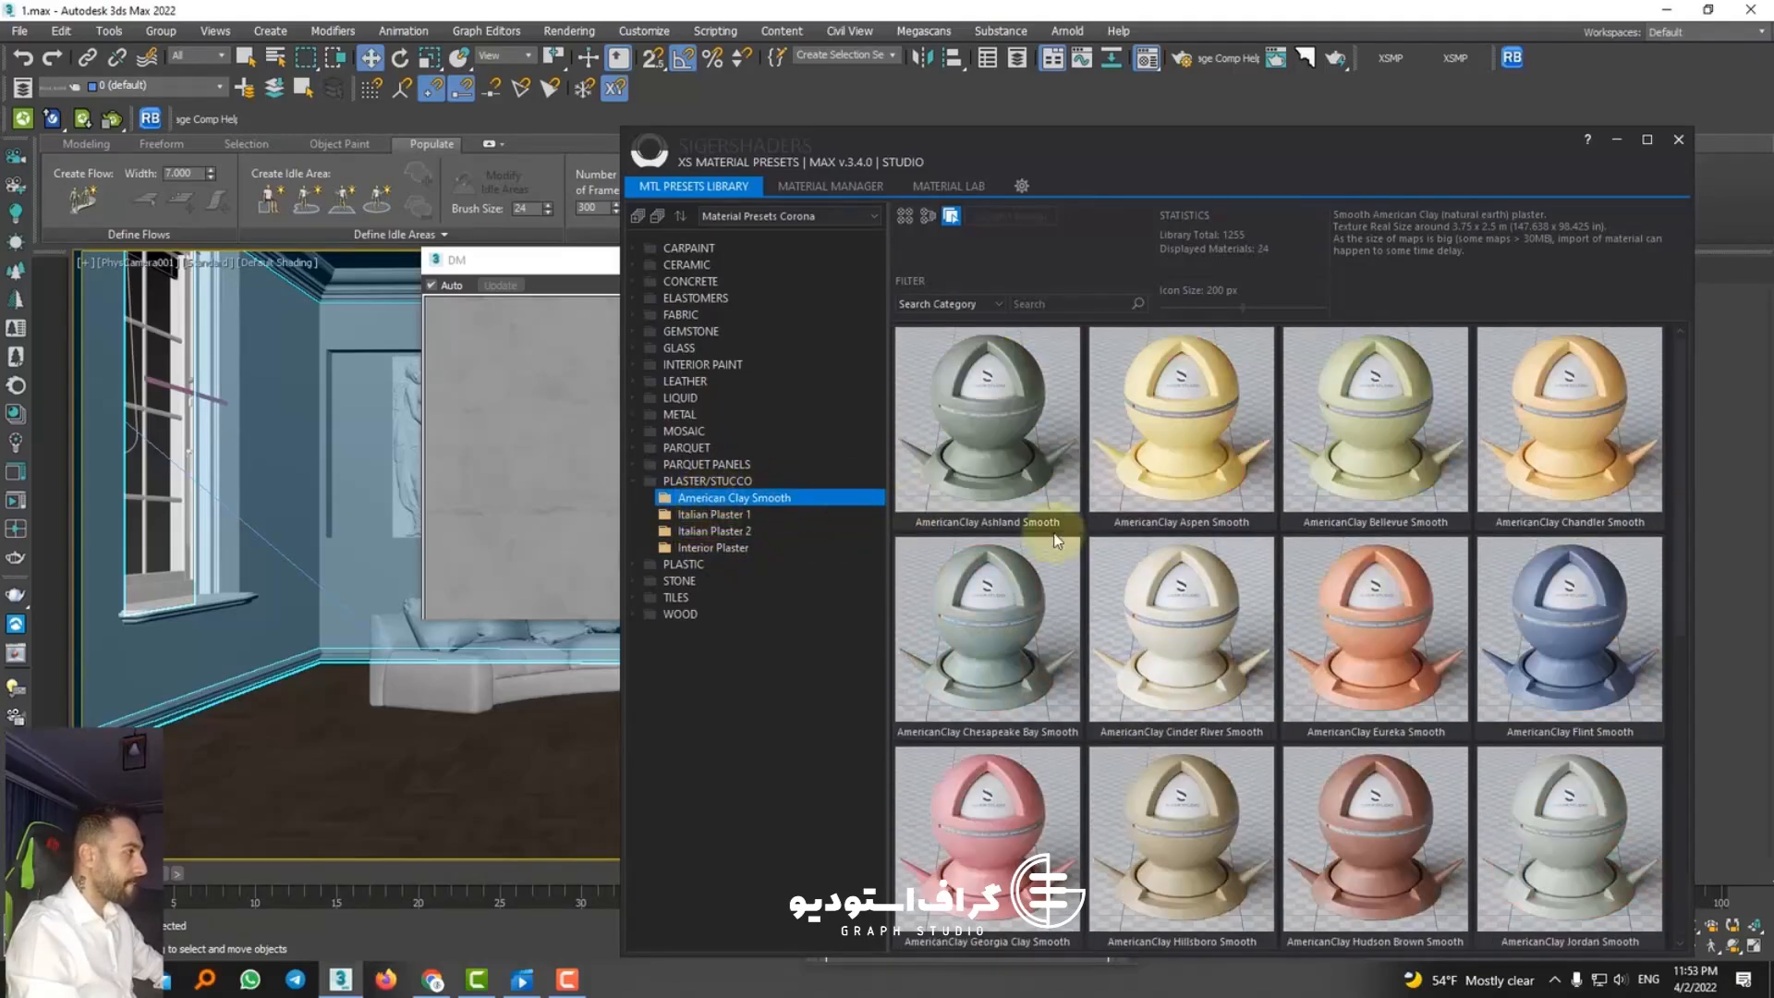
Step: Assign the AmericanClay Silverton Smooth preset to the selected room objects and close the preset library
scroll(1187, 620, "down", 4)
scroll(1189, 622, "down", 2)
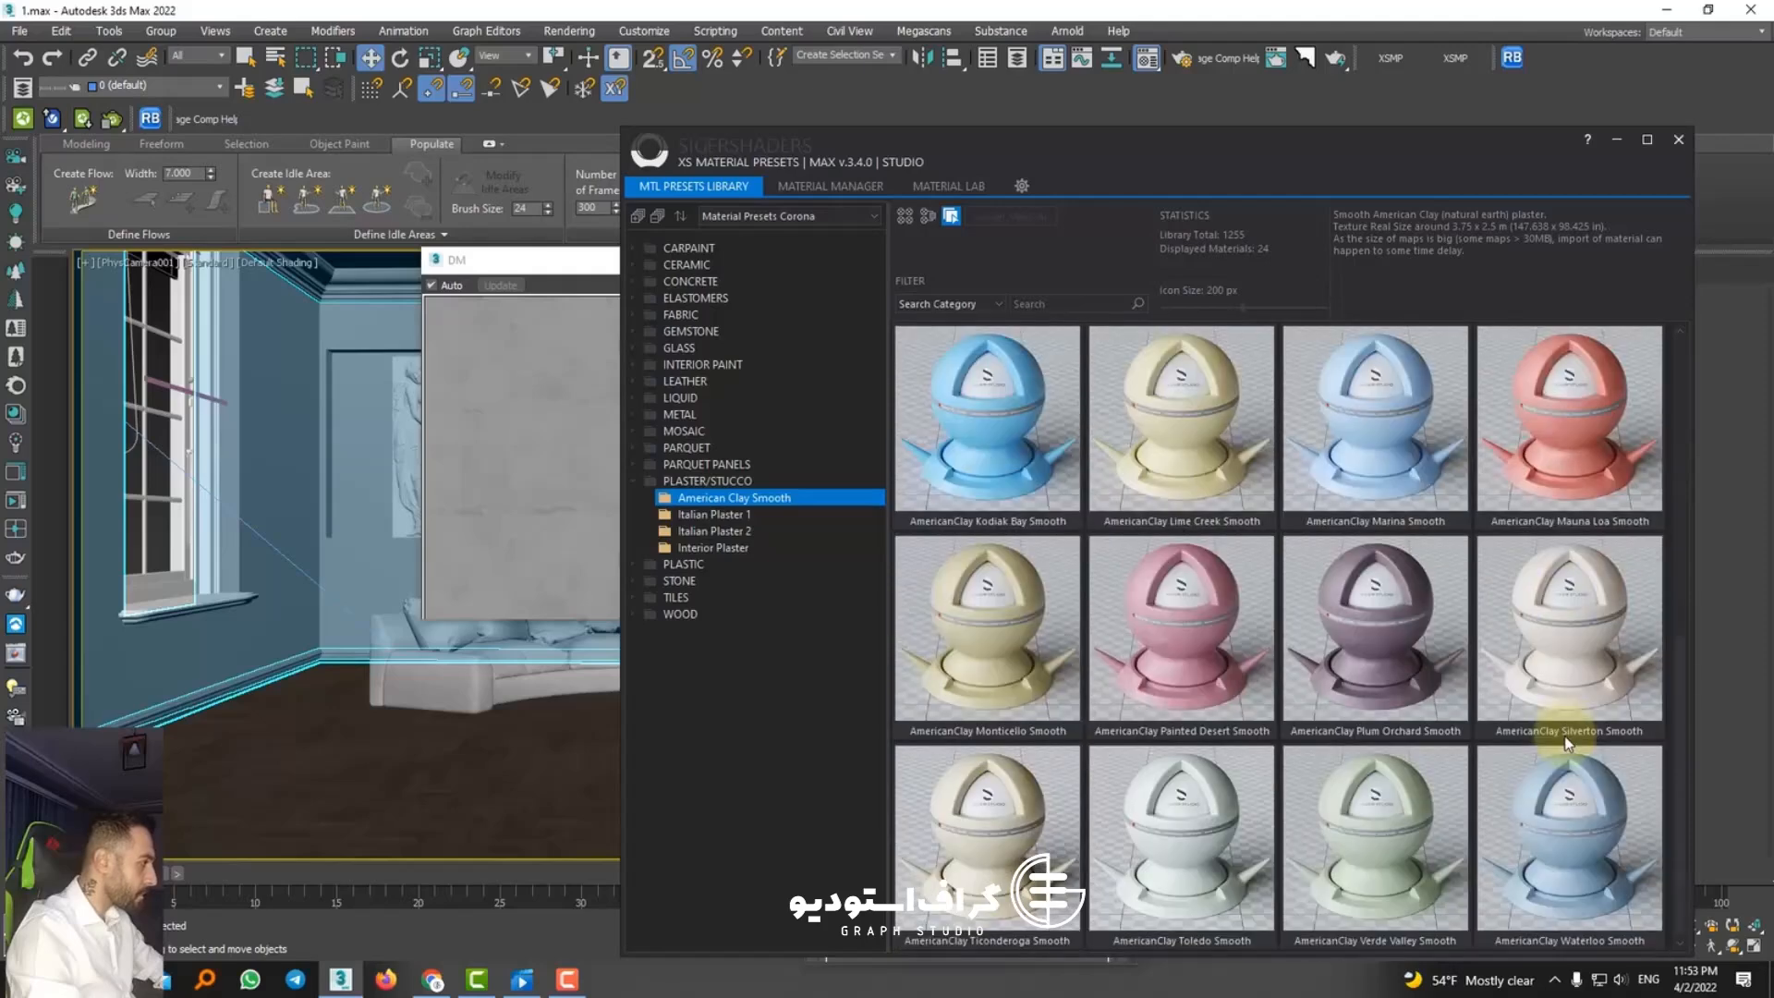
left_click(1560, 656)
right_click(1548, 649)
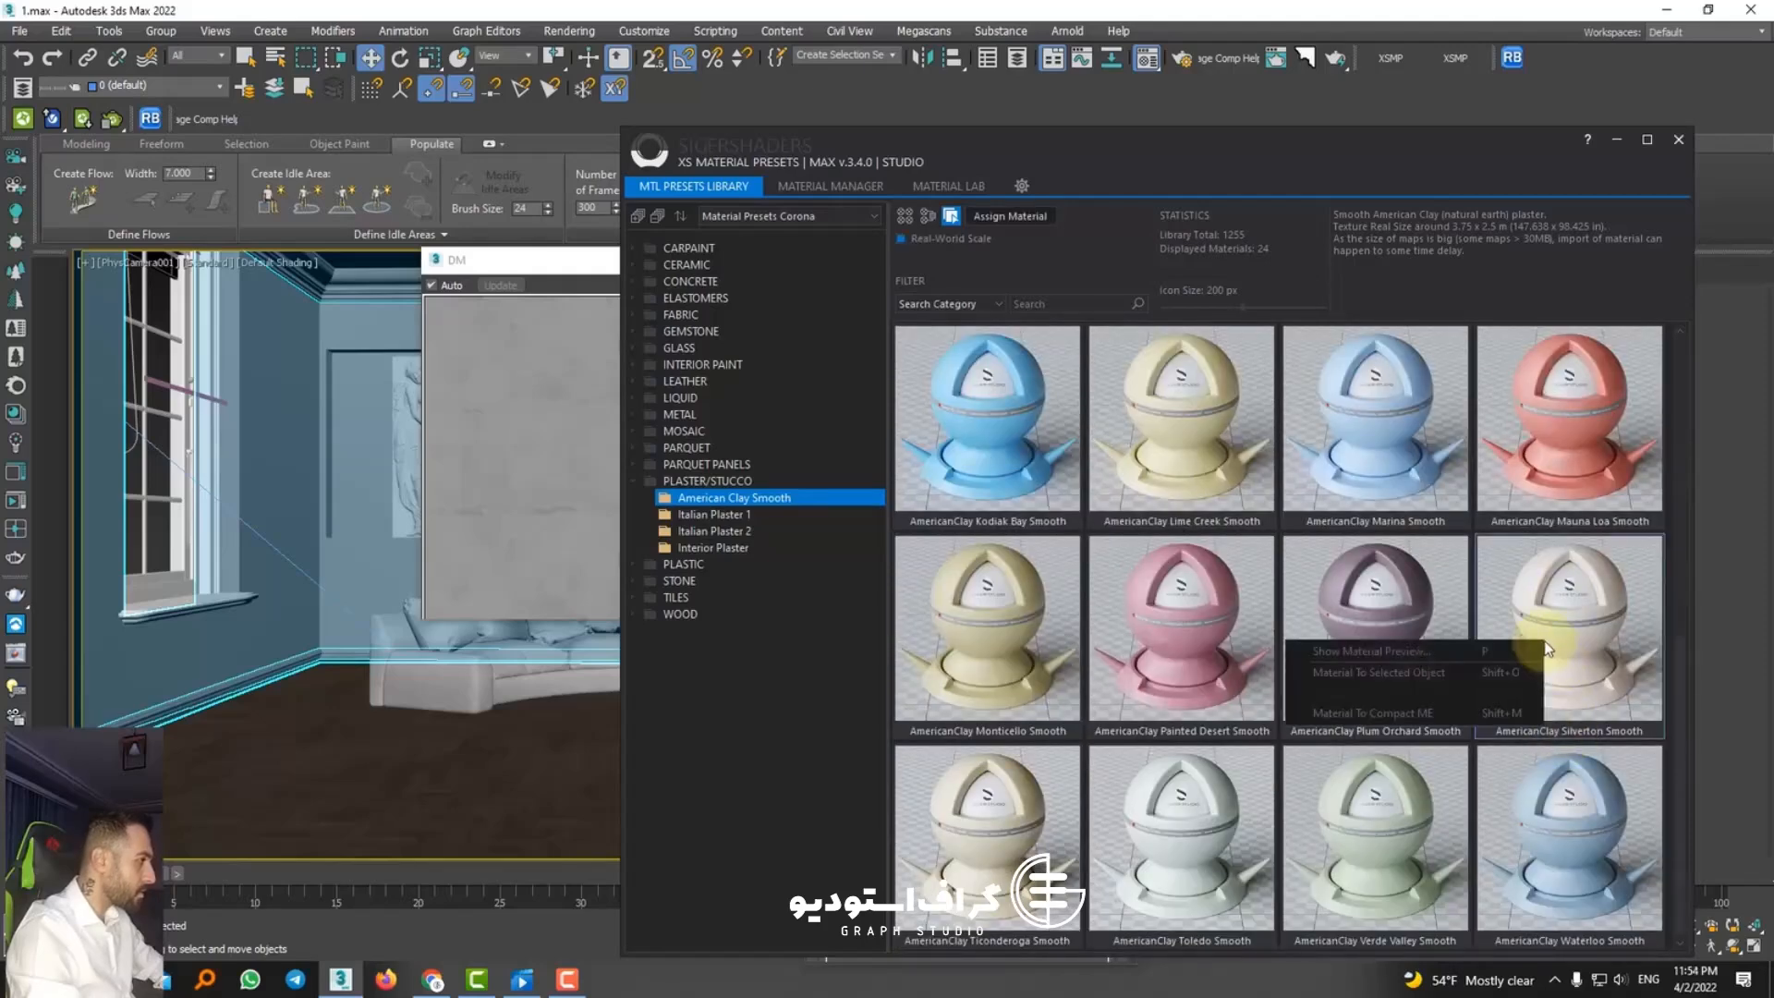
left_click(1384, 674)
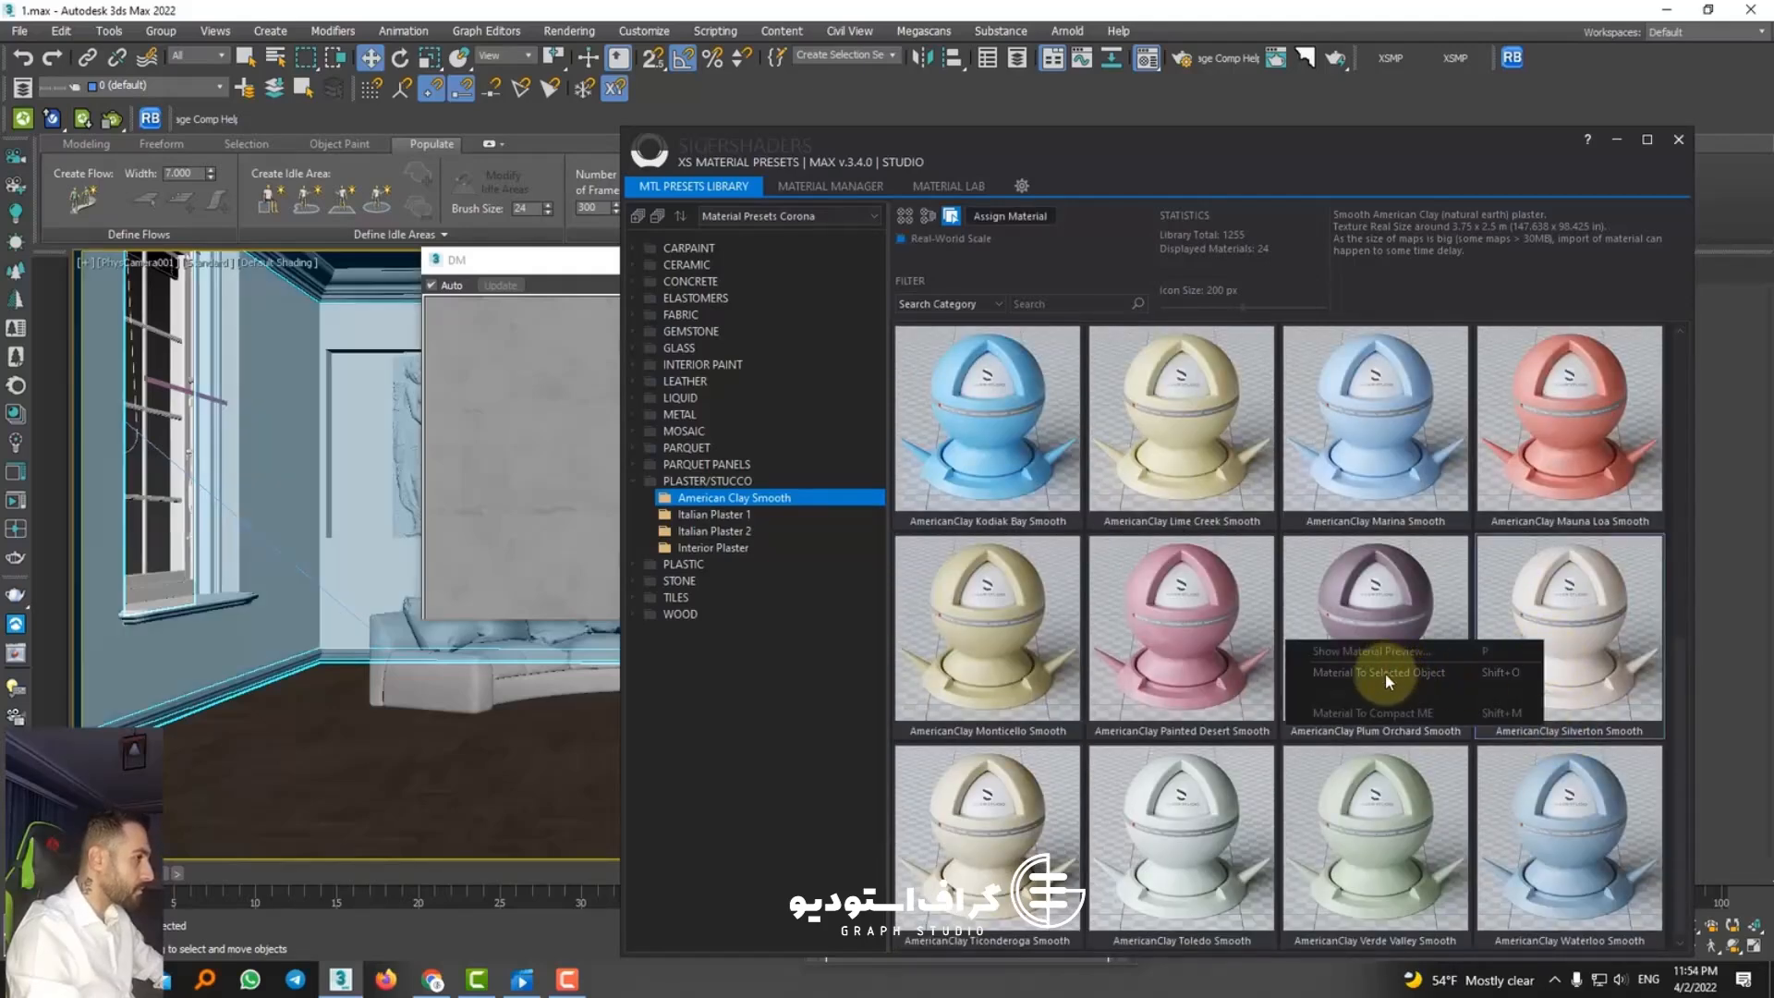
left_click(1679, 140)
Step: Sample the AmericanClay Silverton Smooth material from the window-side wall into the second material slot
left_click(891, 499)
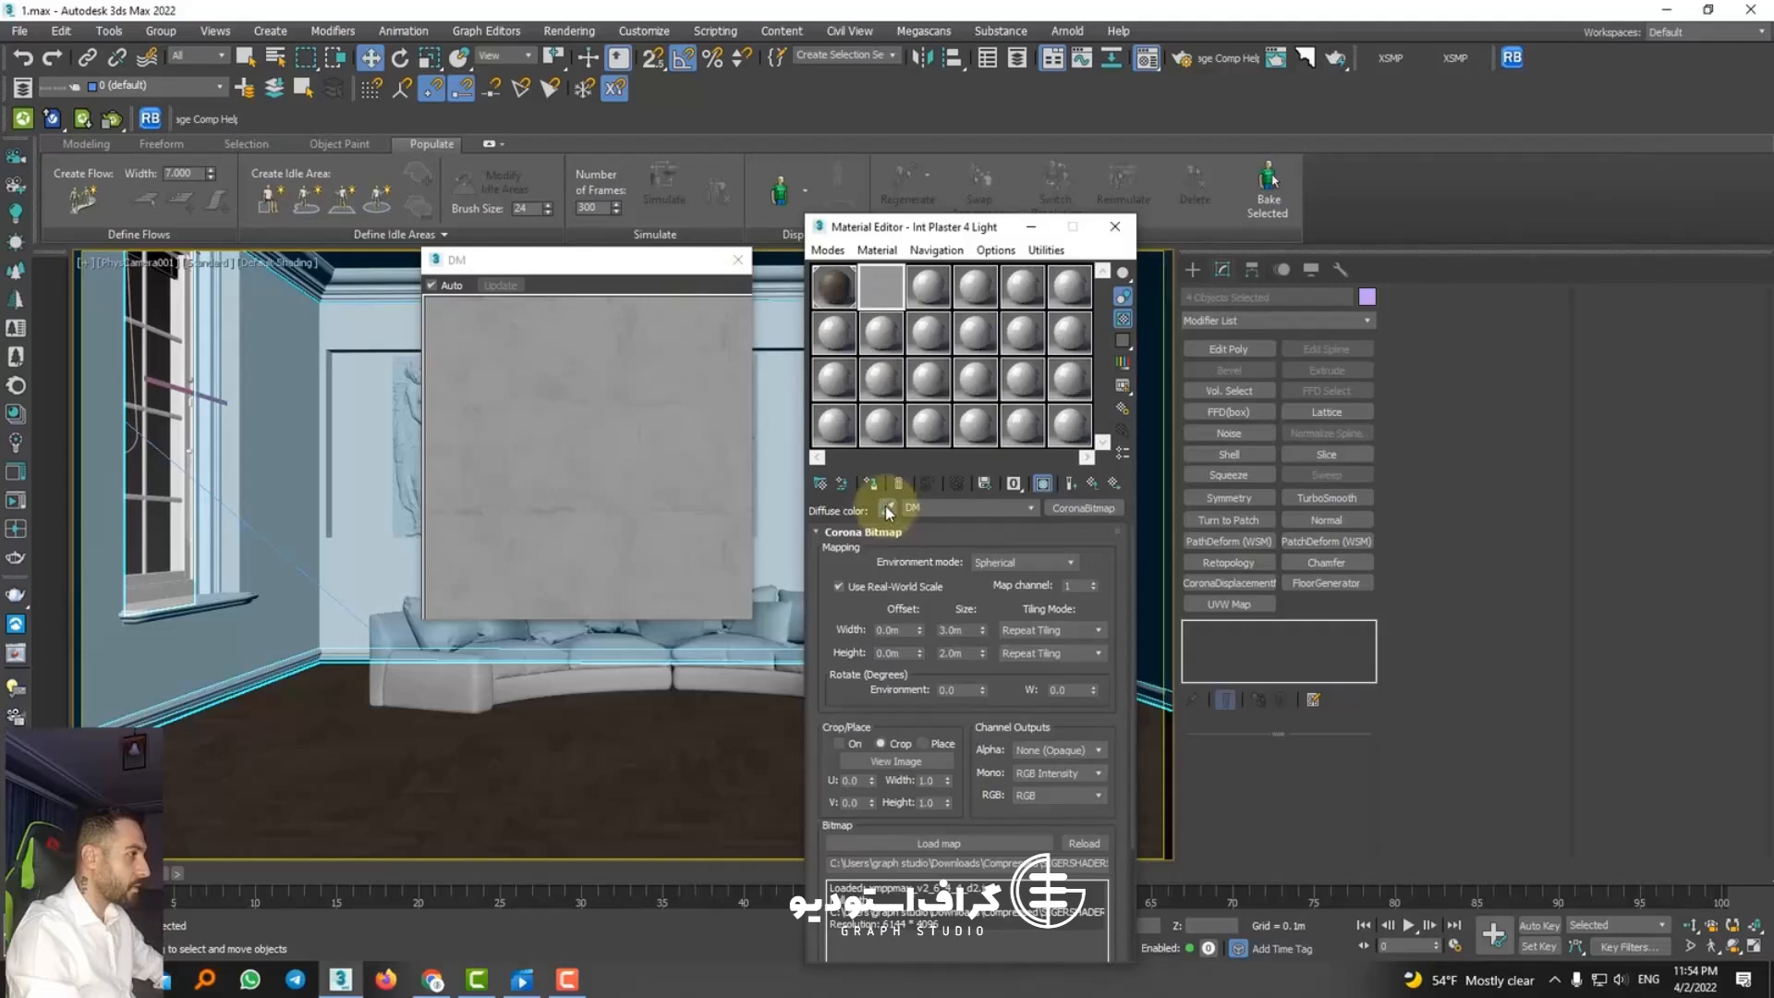
left_click(277, 573)
left_click(933, 672)
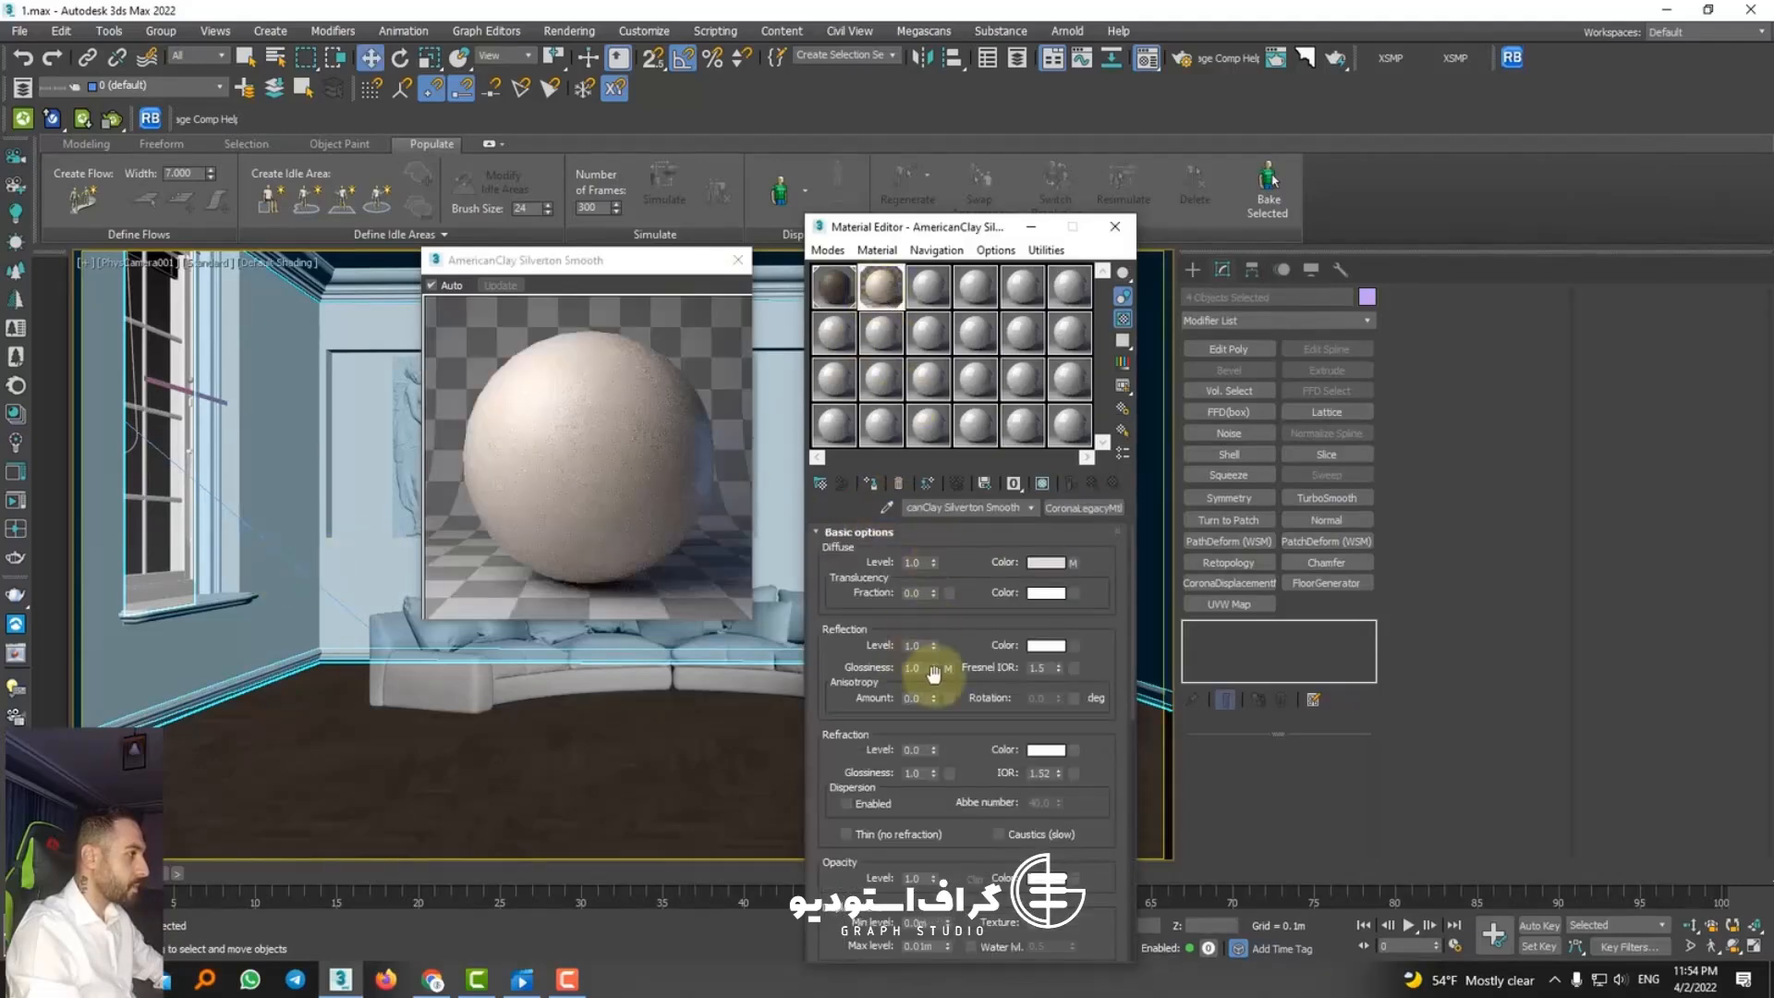
Step: Inspect the clay material's bump normal map and its input bitmap, and return to the parent material
left_click_drag(954, 731, 907, 225)
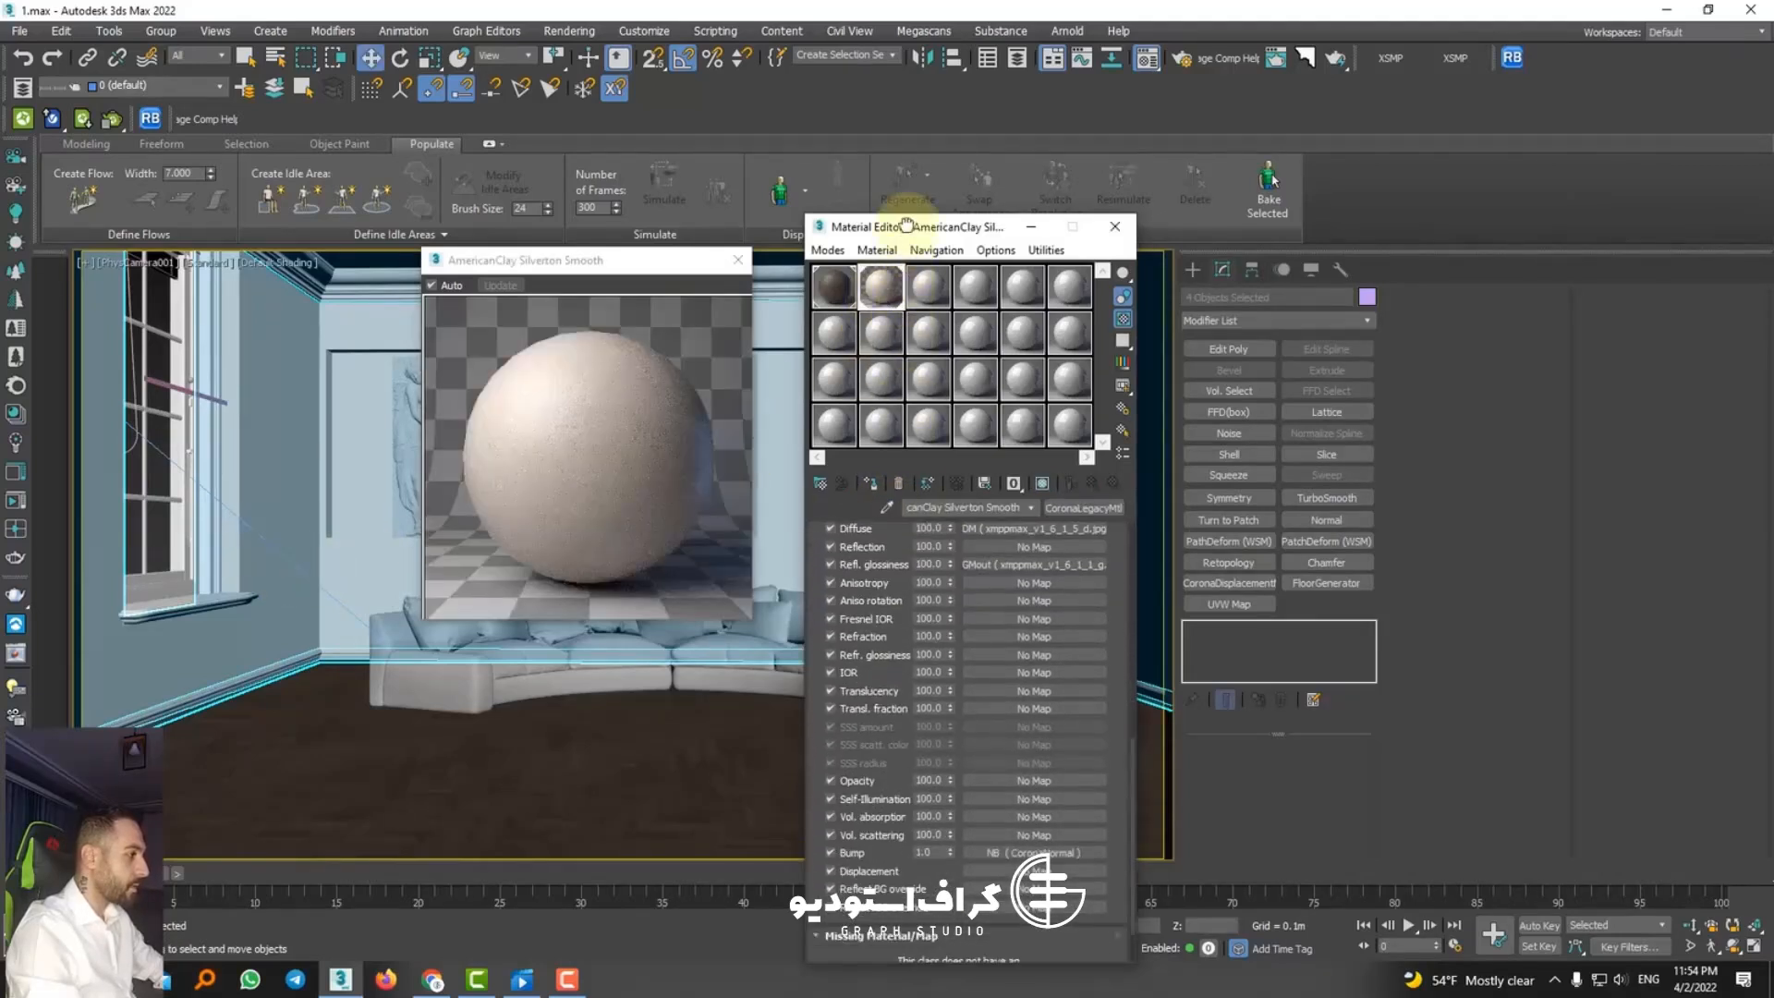
left_click(1006, 854)
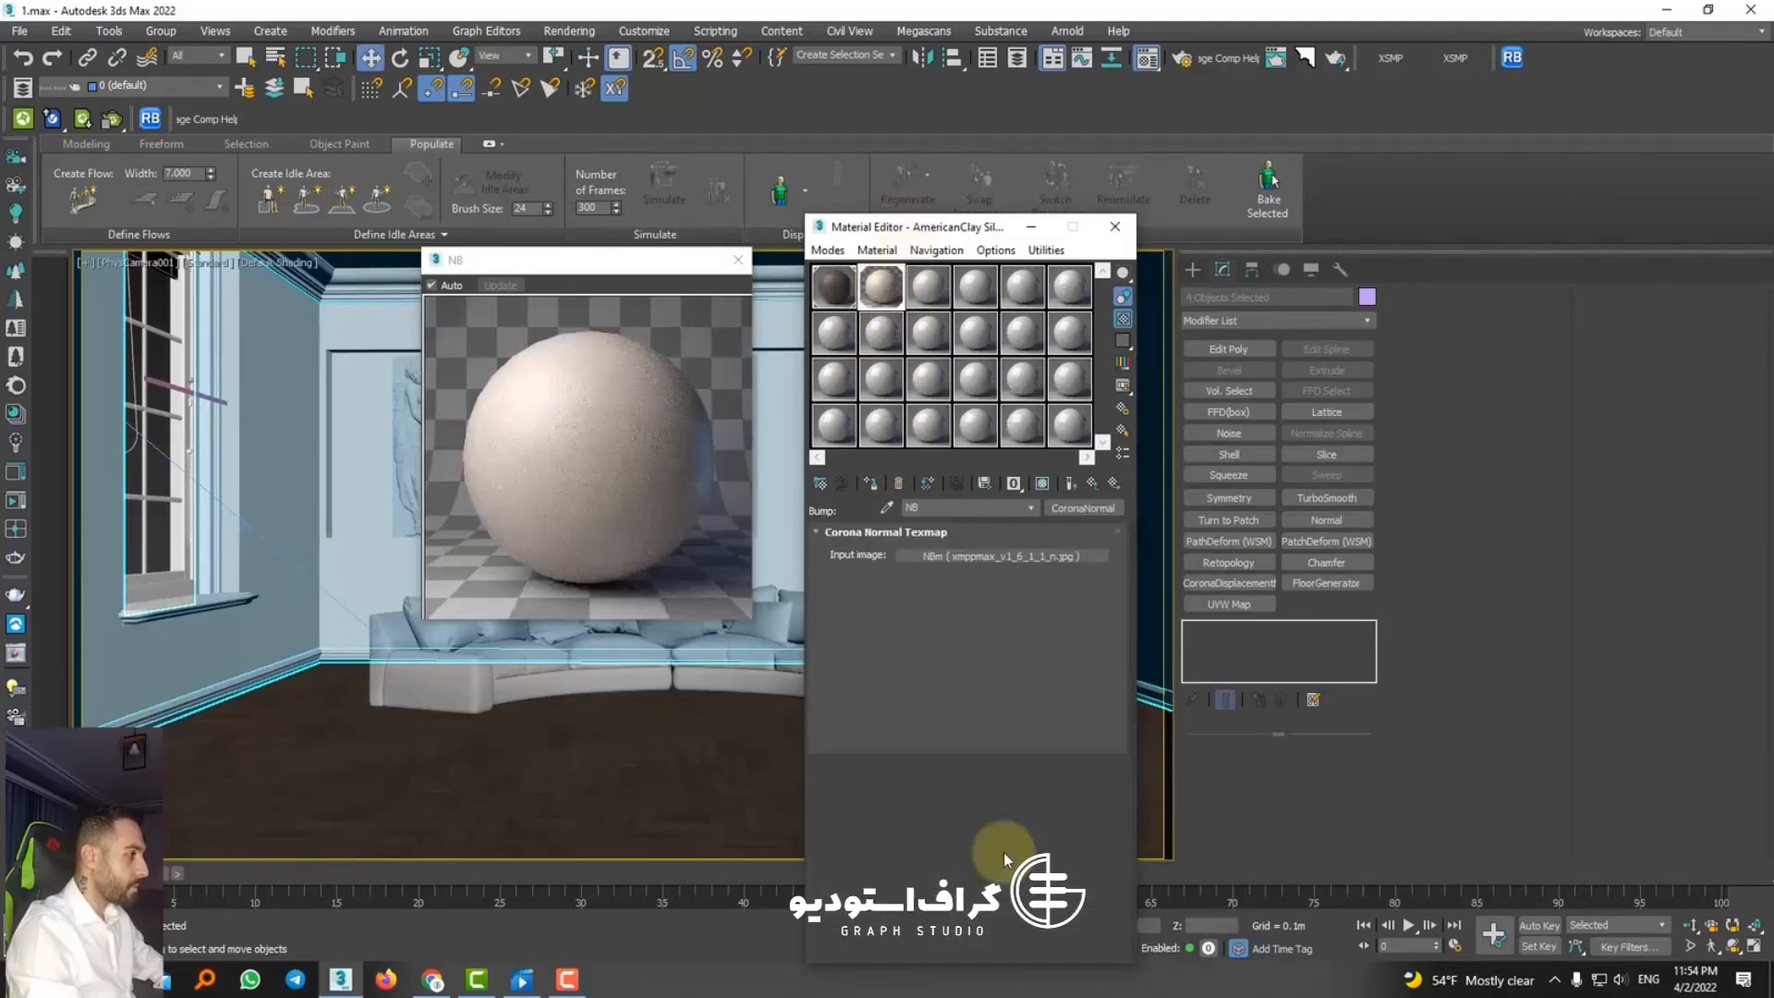
left_click(1069, 484)
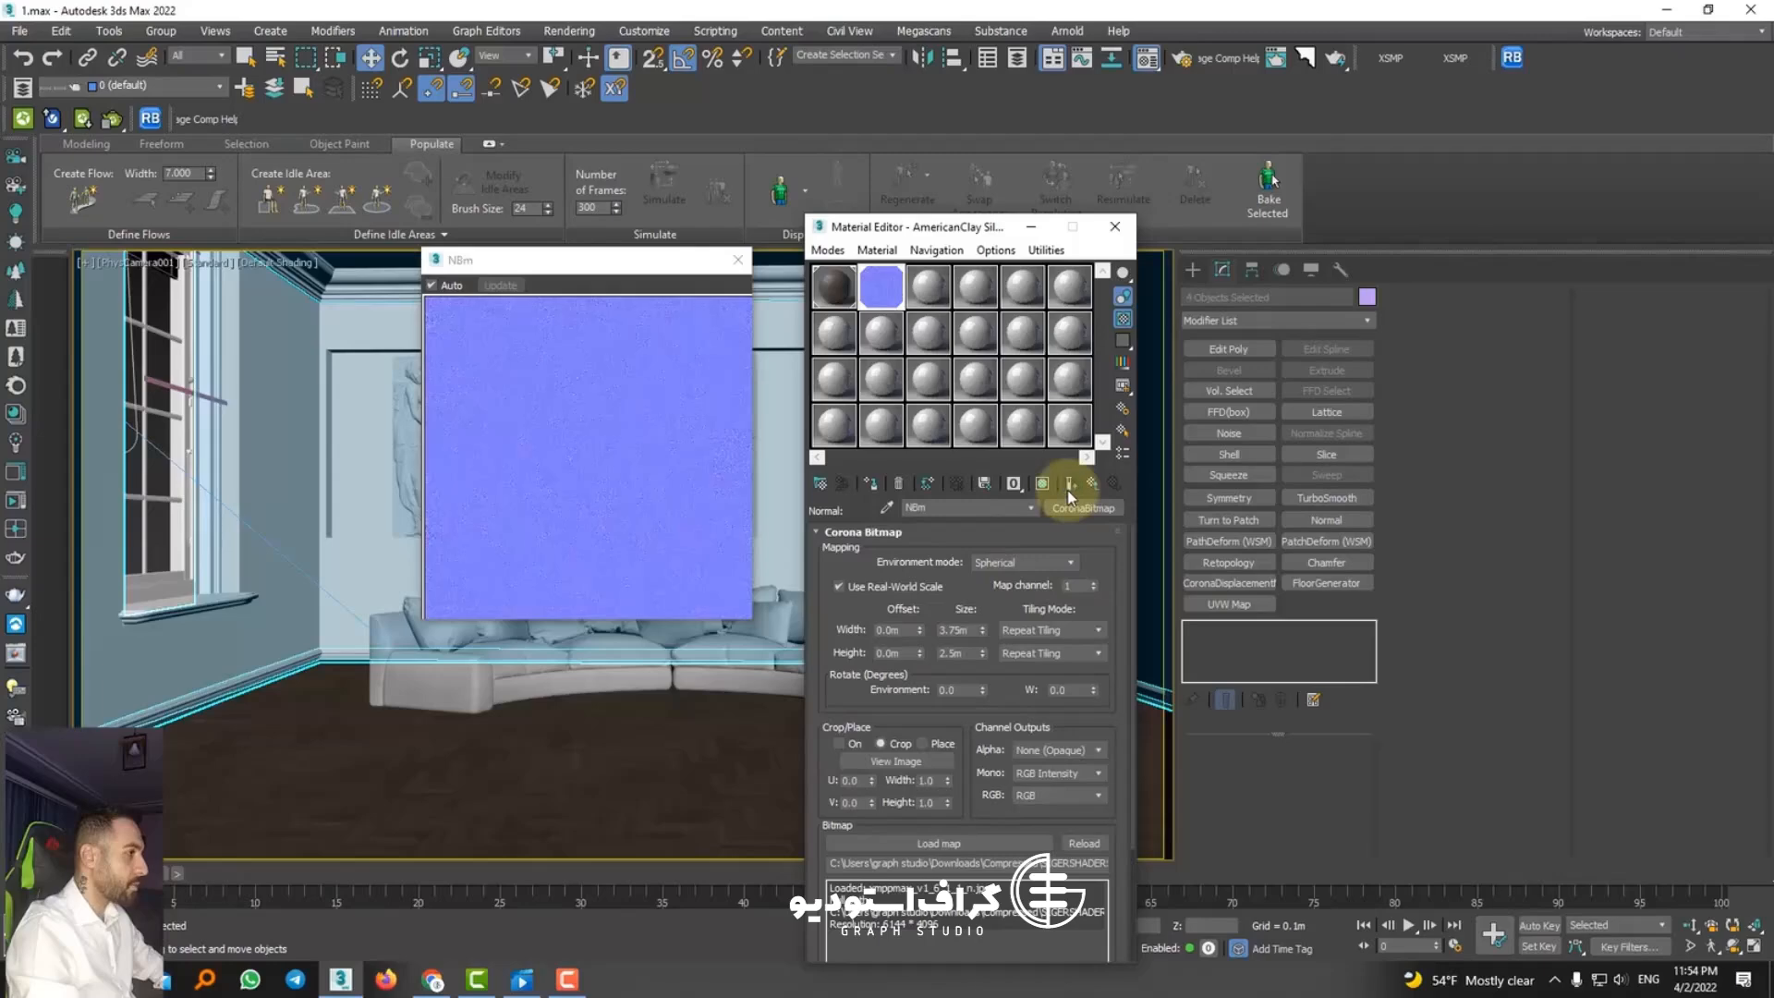
left_click(1093, 485)
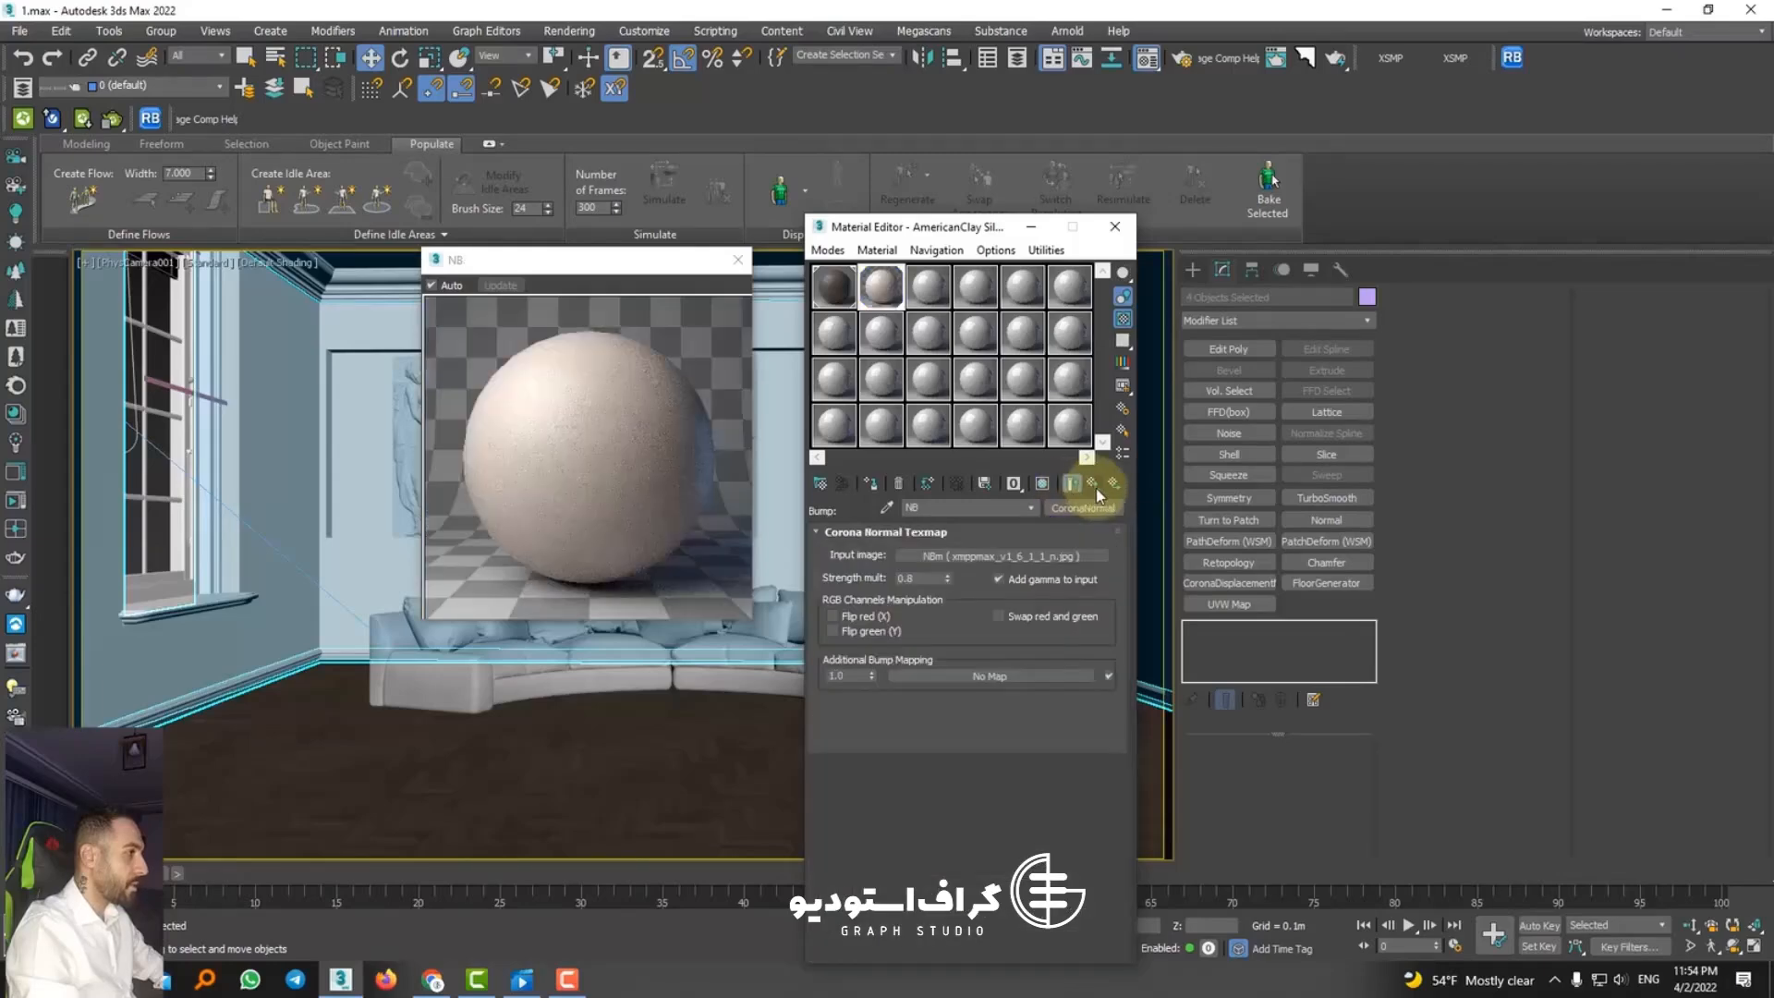
left_click(1096, 488)
Step: Wrap the clay material's diffuse bitmap in a CoronaColorCorrect map, keeping the old map as a sub-map
left_click(1071, 563)
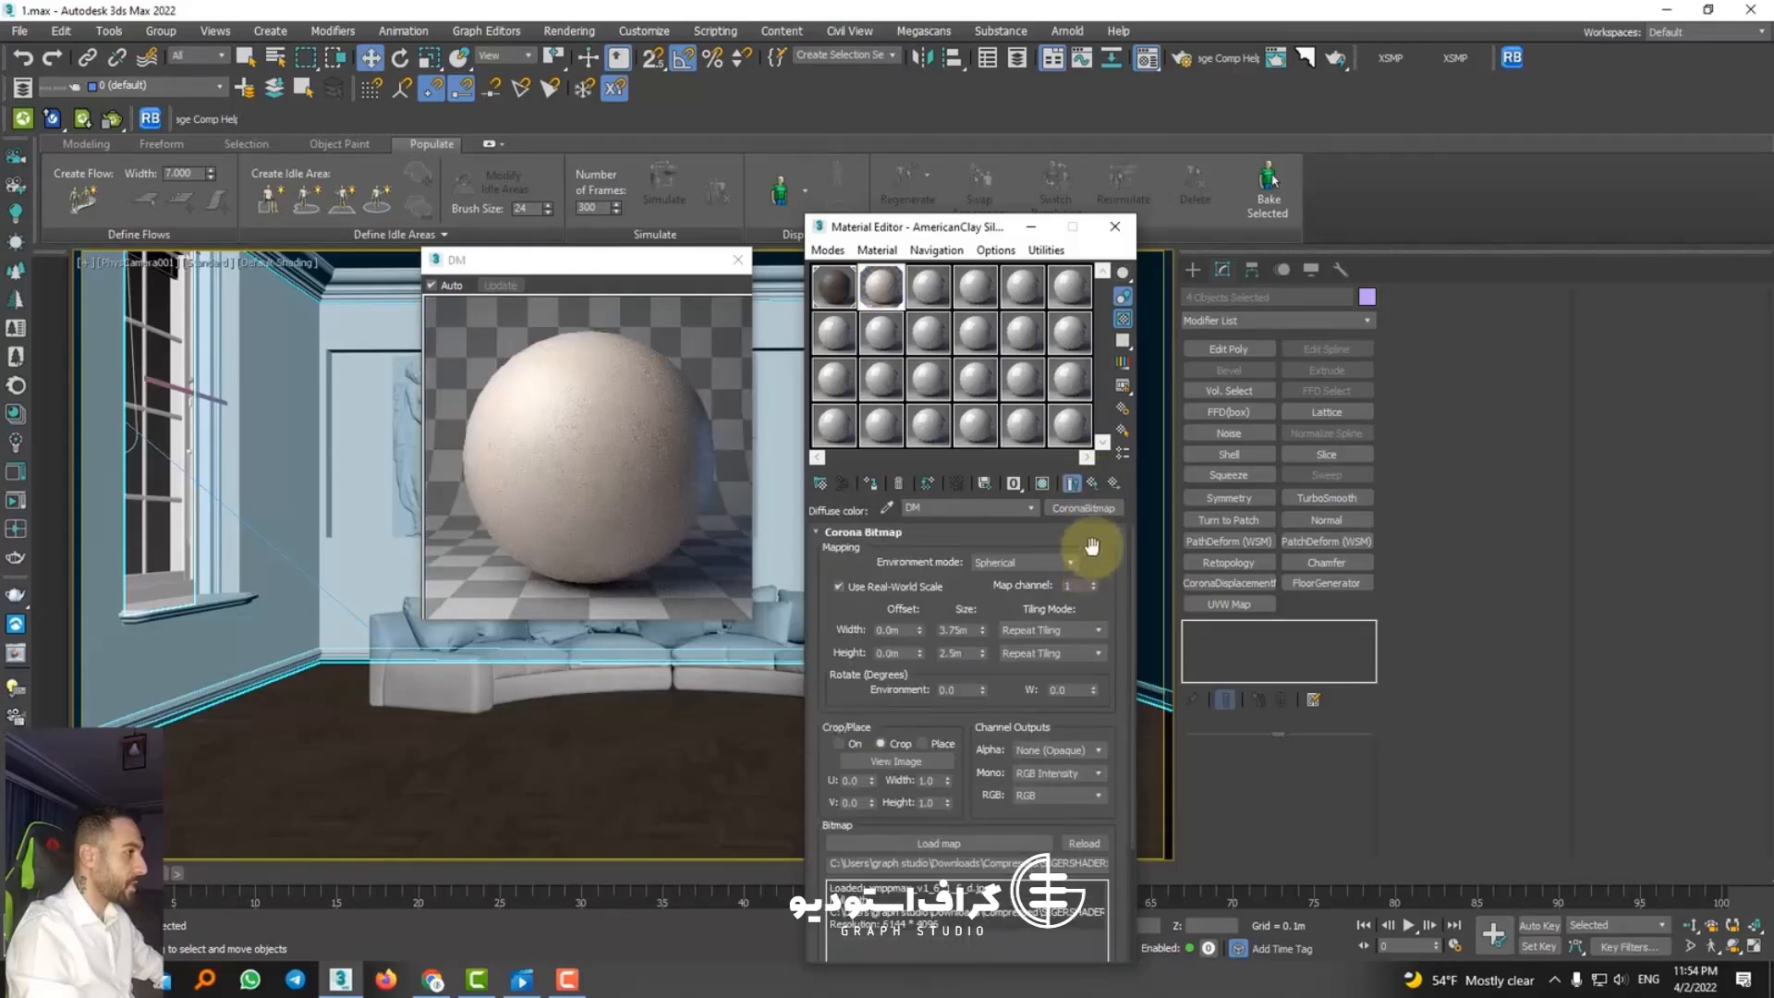
left_click(1087, 510)
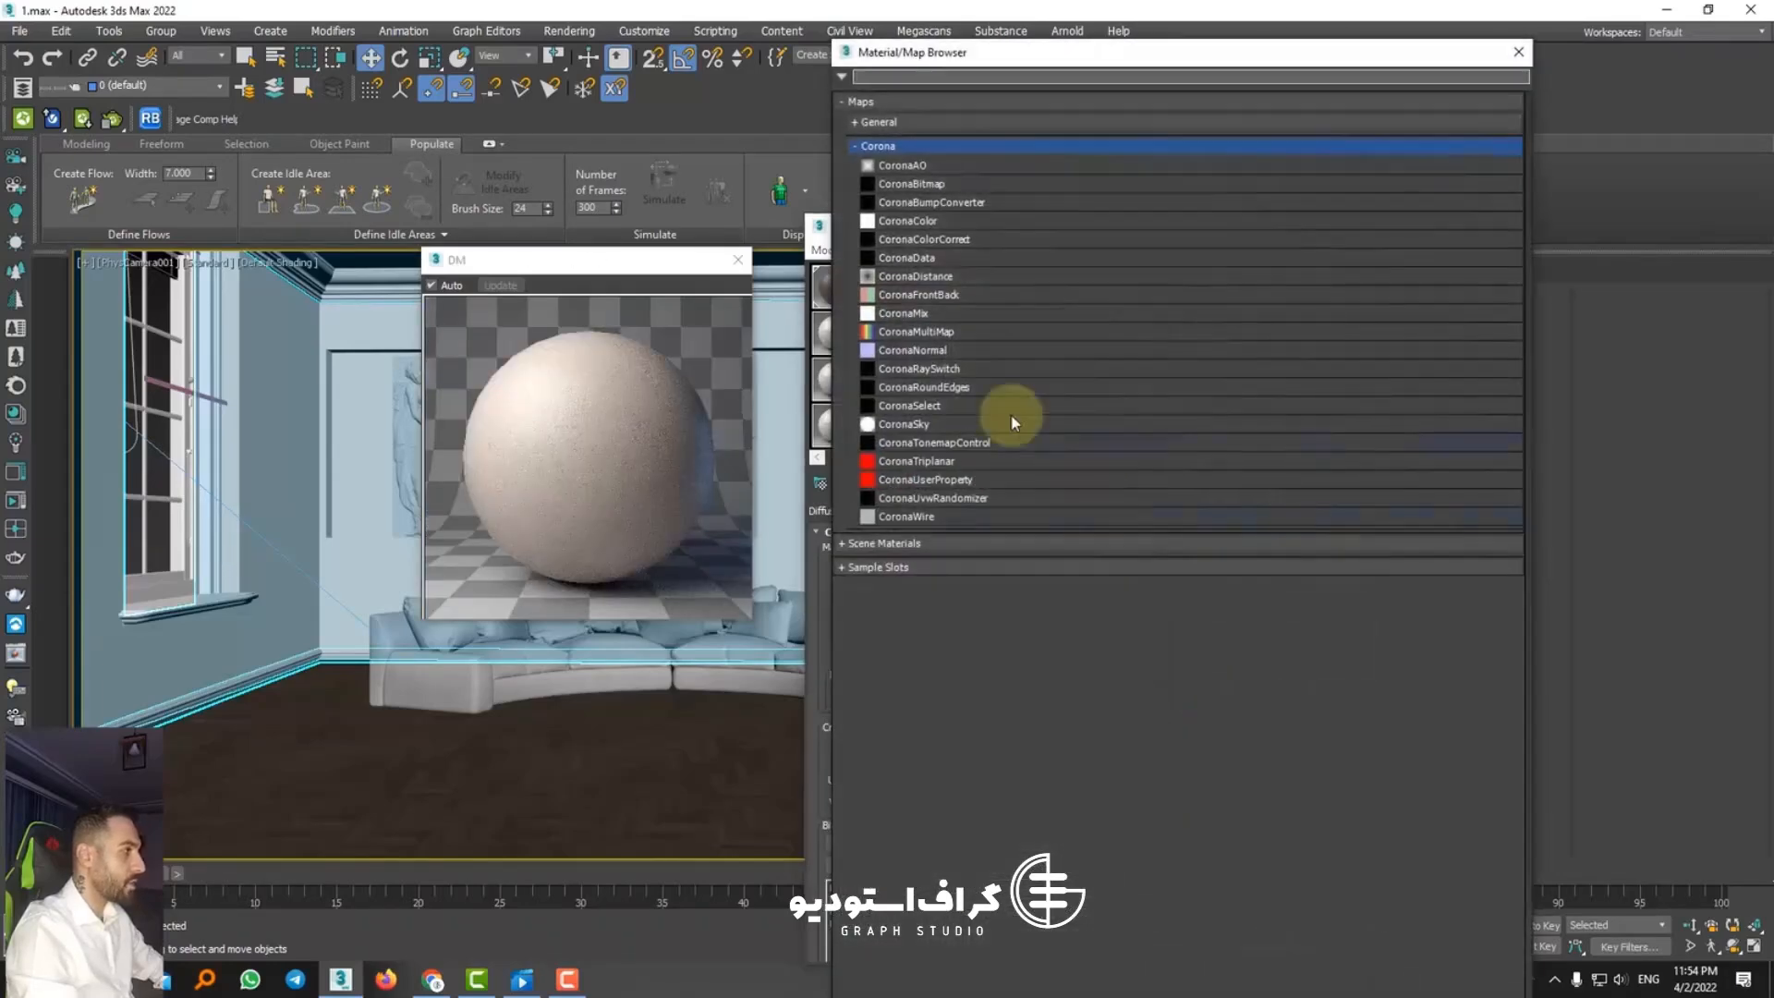
double_click(942, 242)
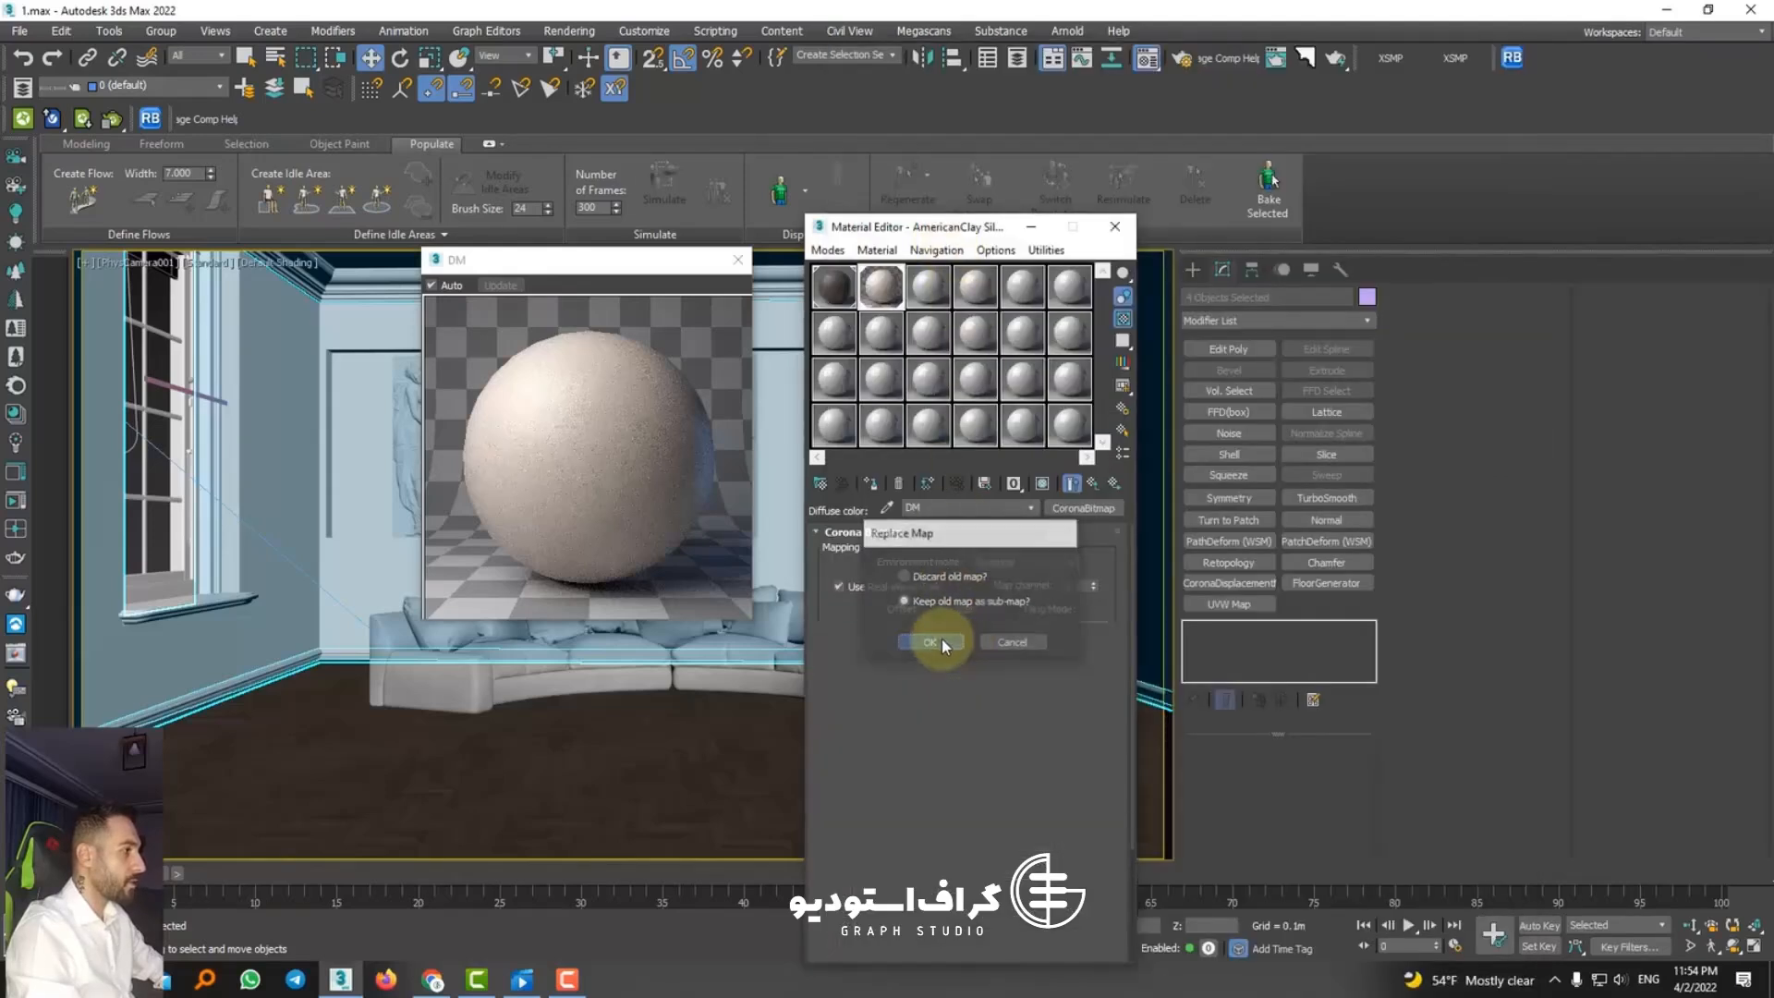
left_click(940, 639)
Step: Set the diffuse color correction's saturation to -0.44 and adjust its gamma to whiten the map, closing the enlarged preview
left_click(1069, 482)
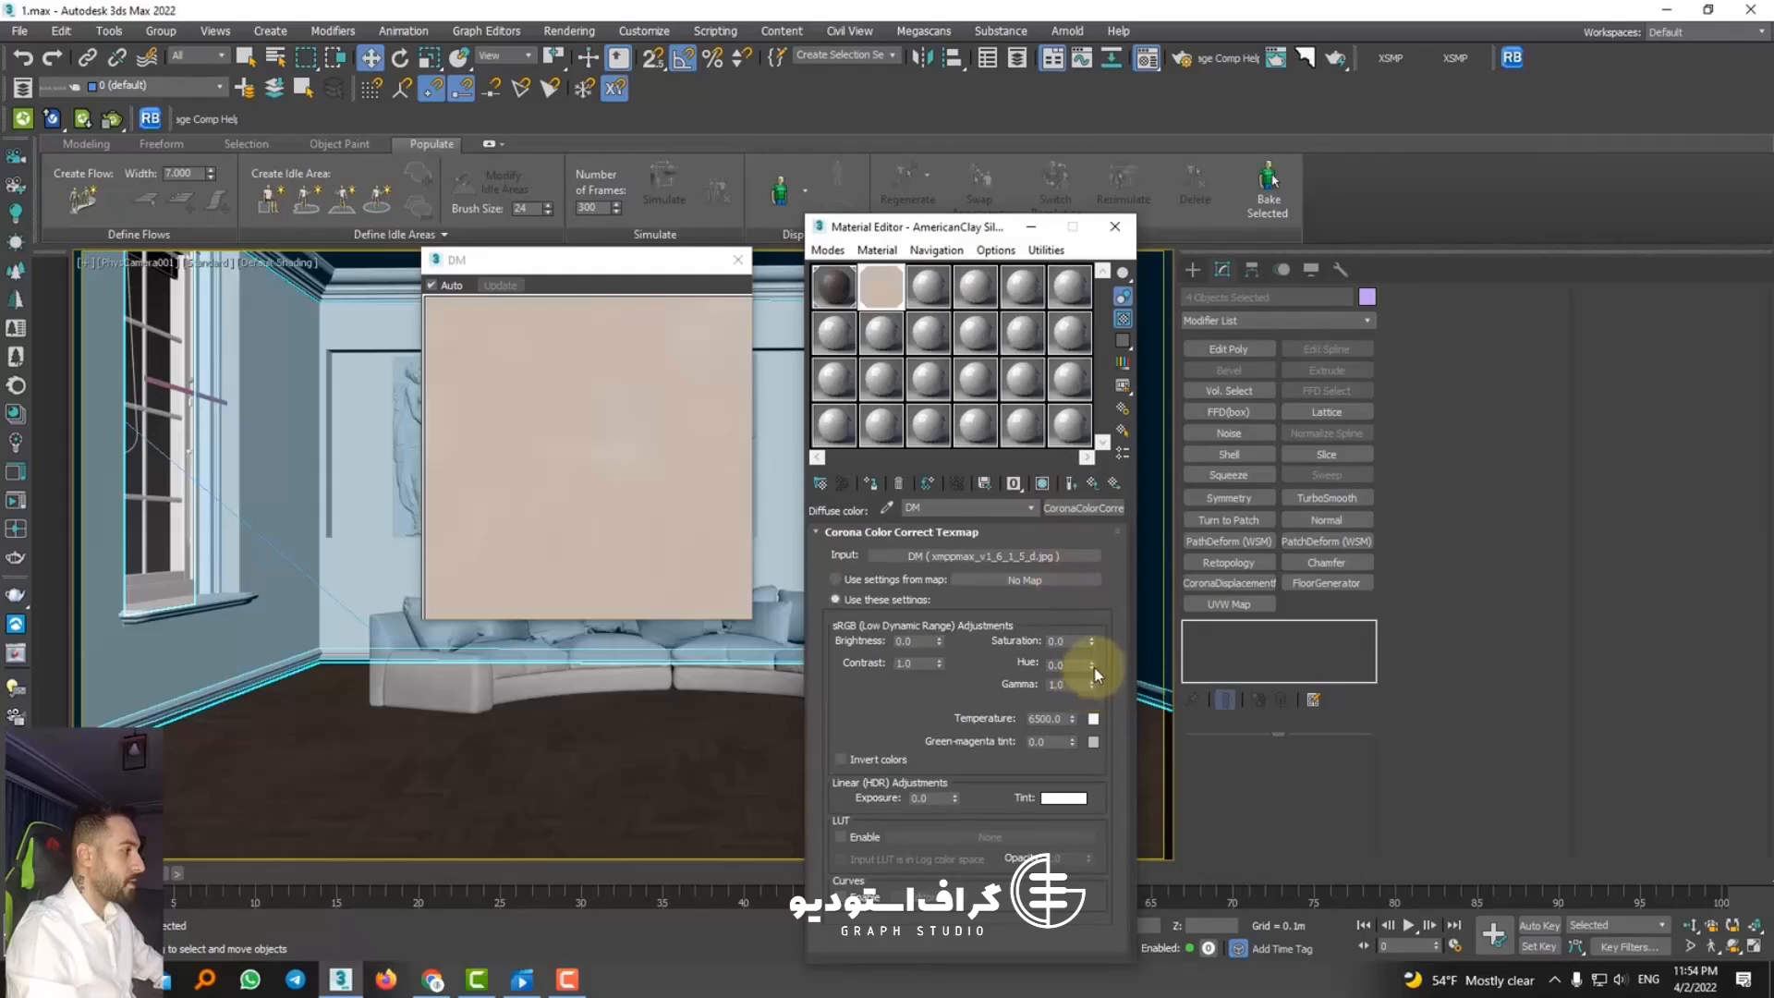
mouse_move(1092, 641)
left_mouse_down()
mouse_move(1096, 683)
mouse_move(1080, 640)
left_mouse_up()
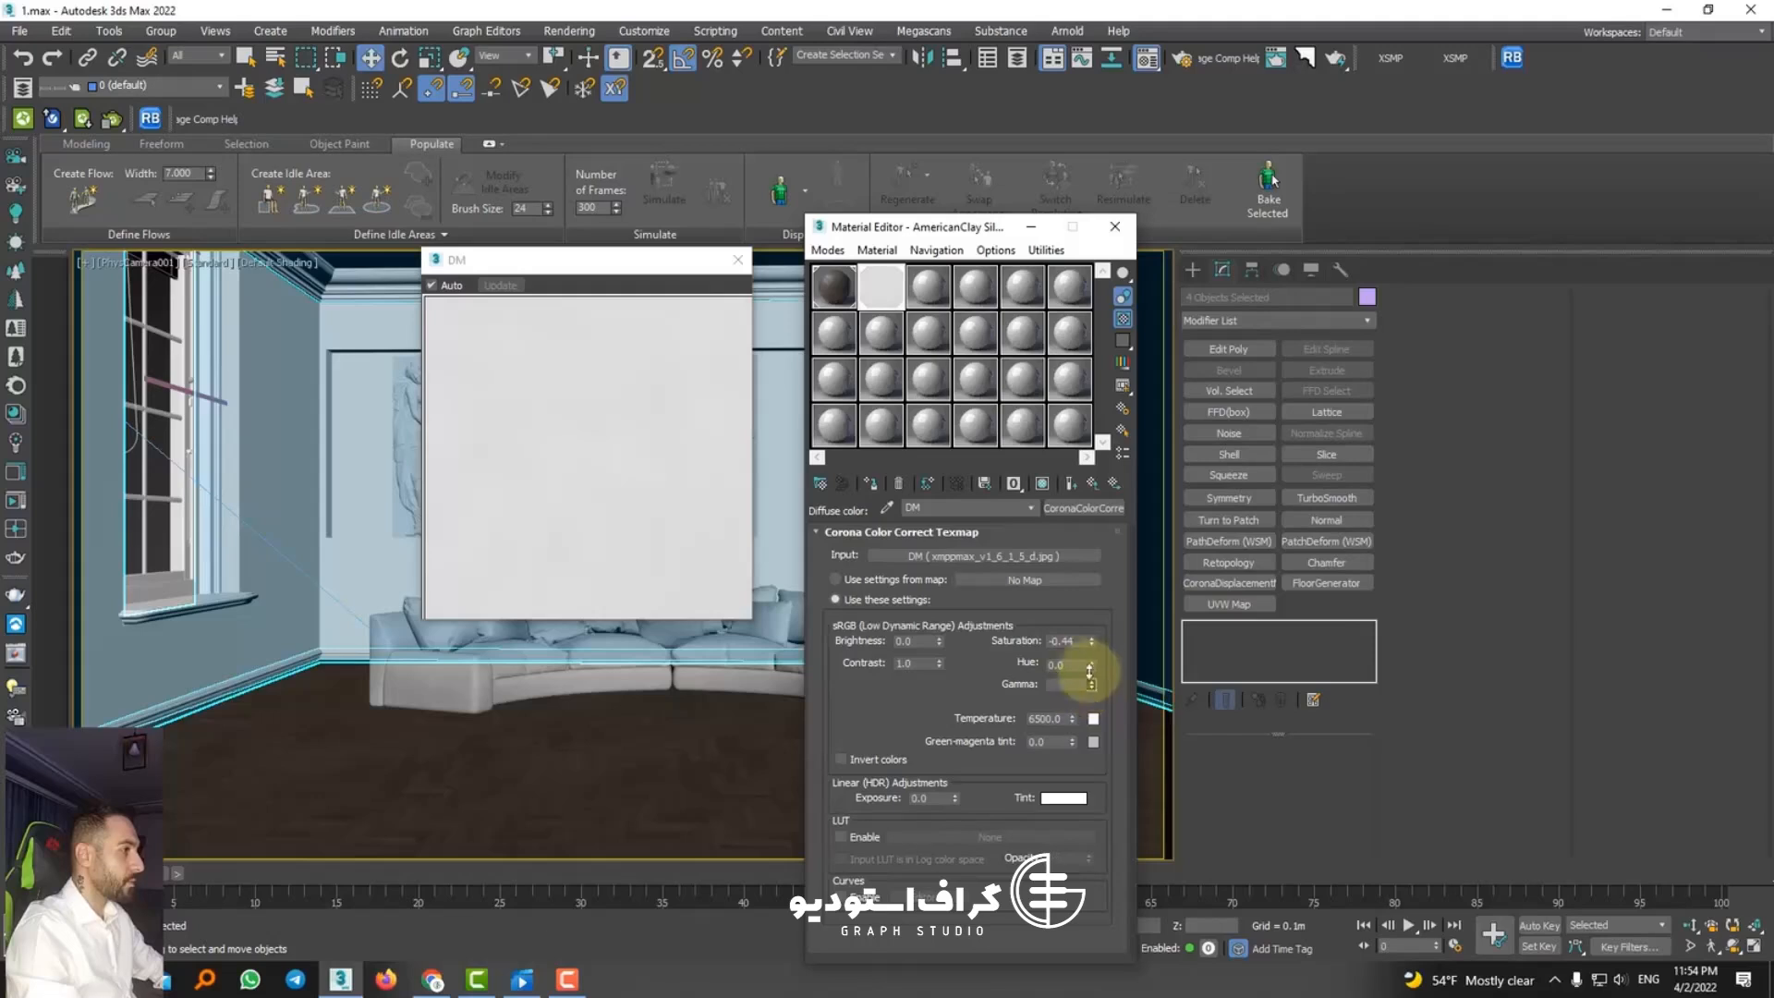
left_click(1091, 483)
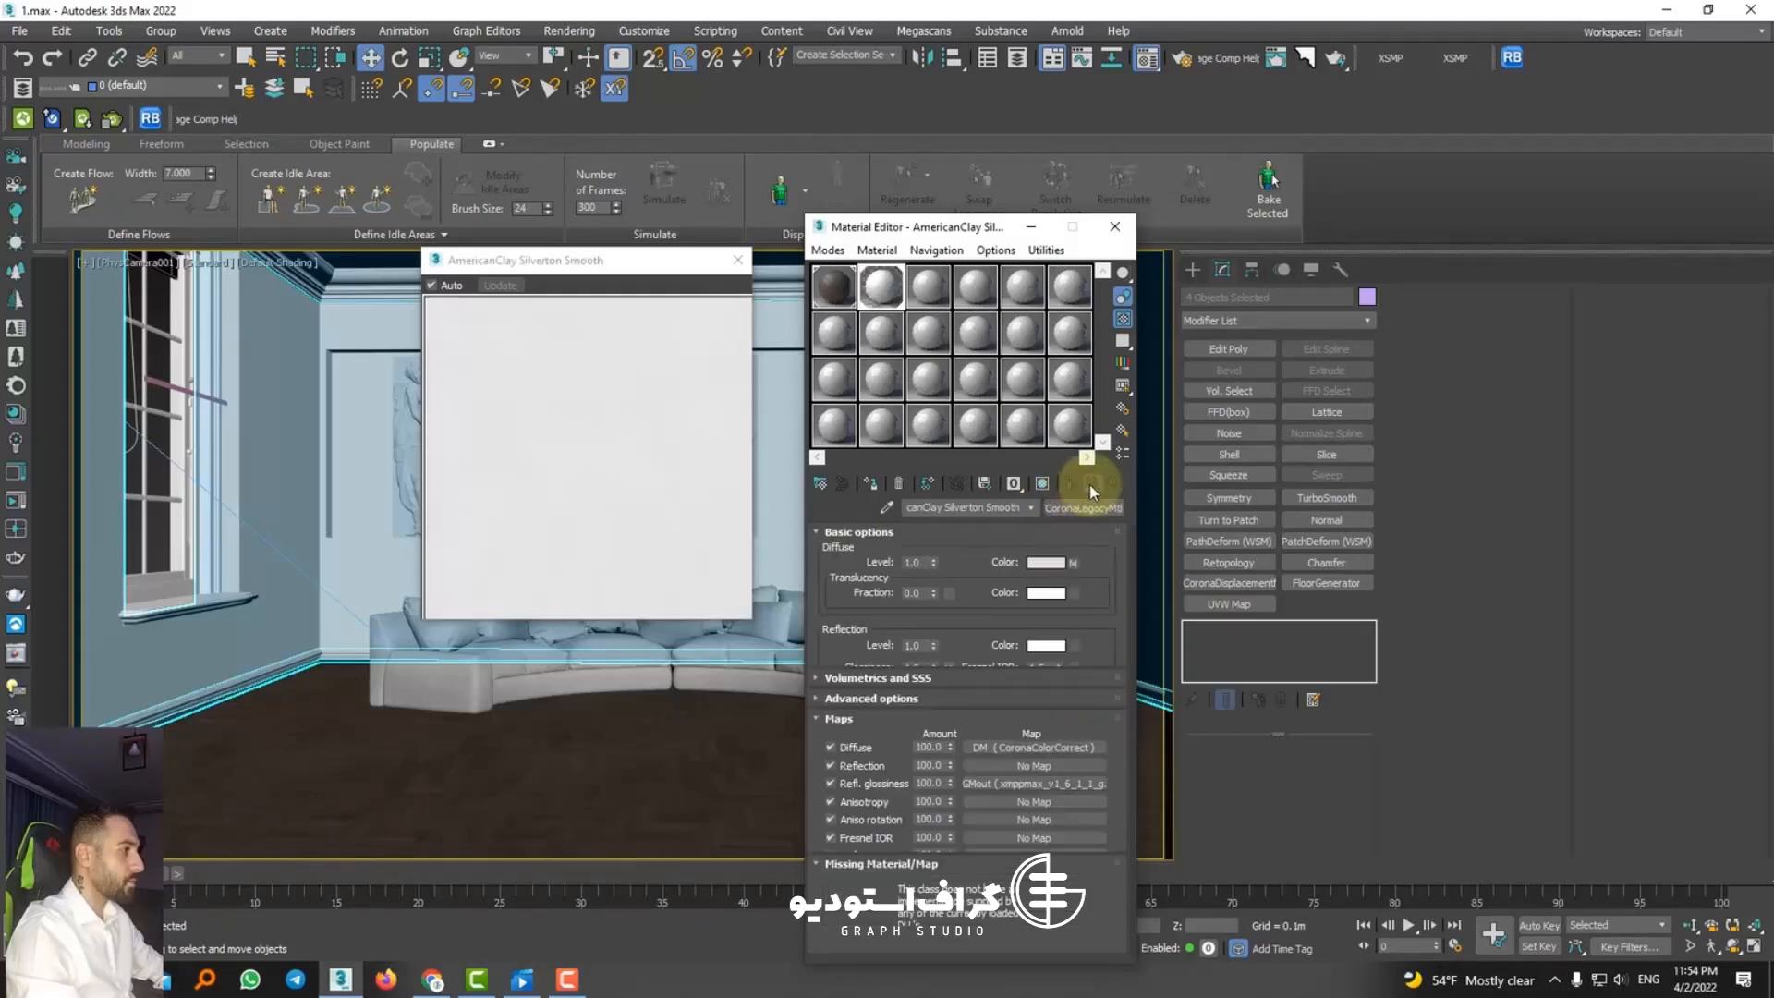
left_click(736, 260)
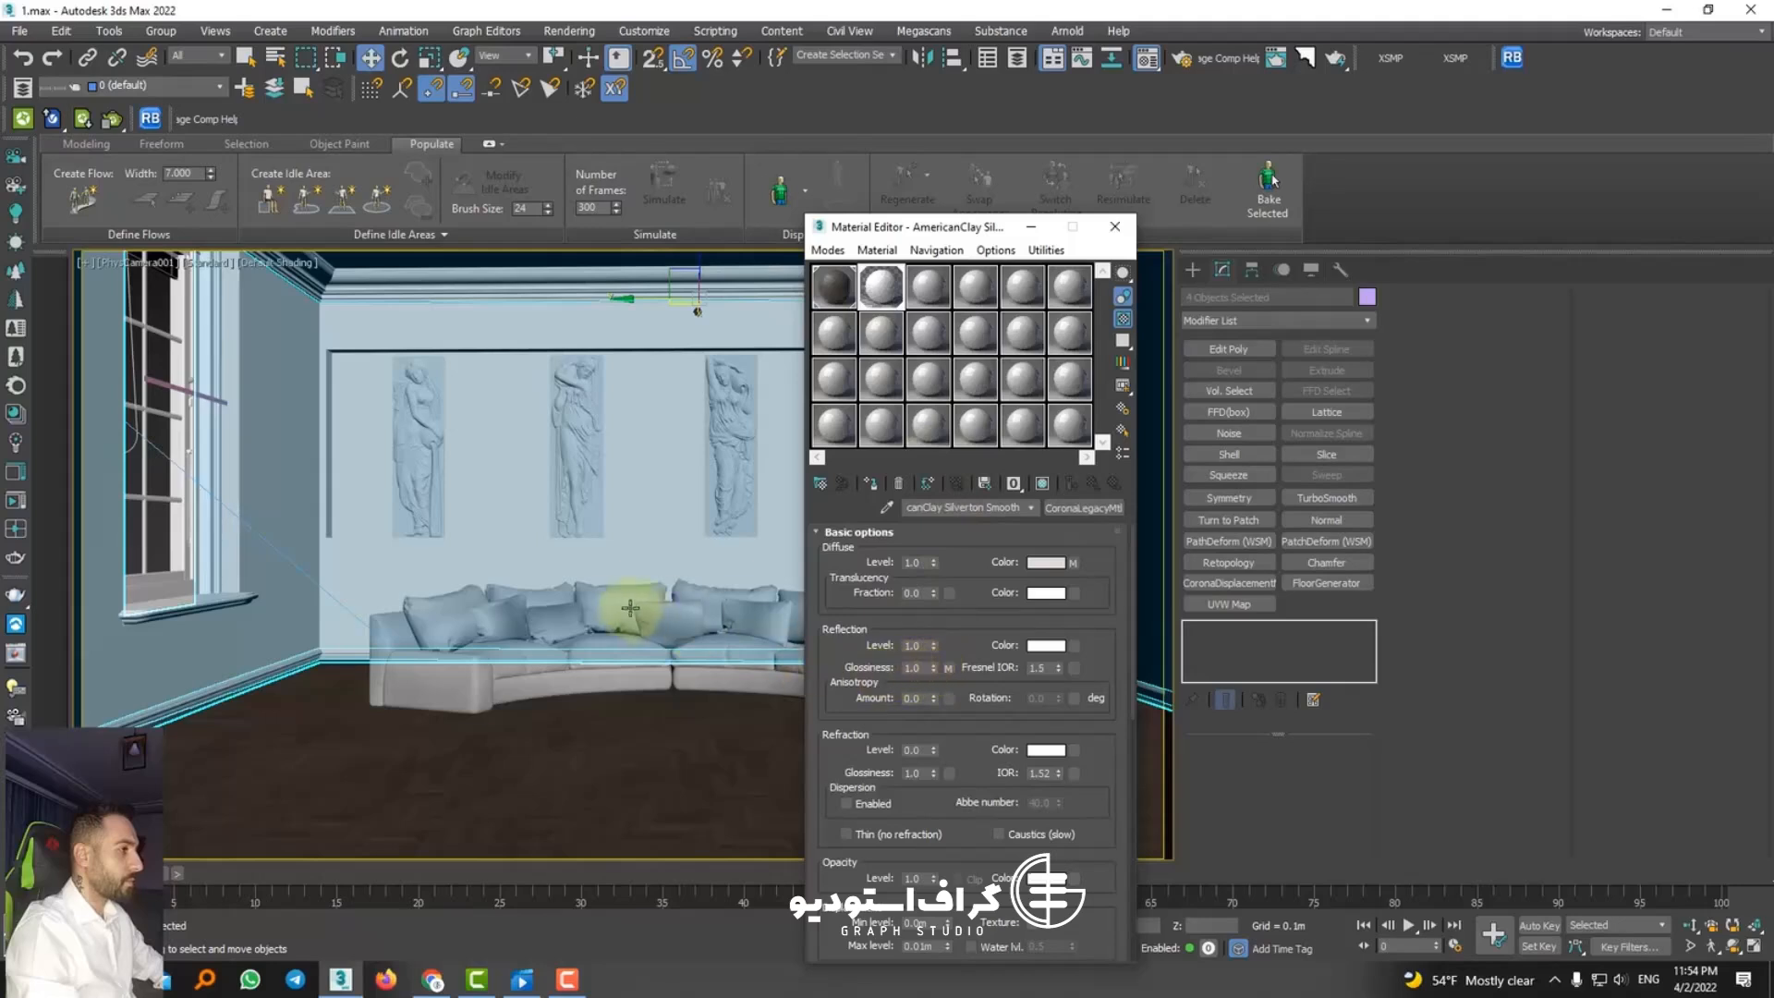
Step: Inspect the reflection glossiness bitmap and its file path in the enlarged preview, and return to the parent material
left_click(947, 667)
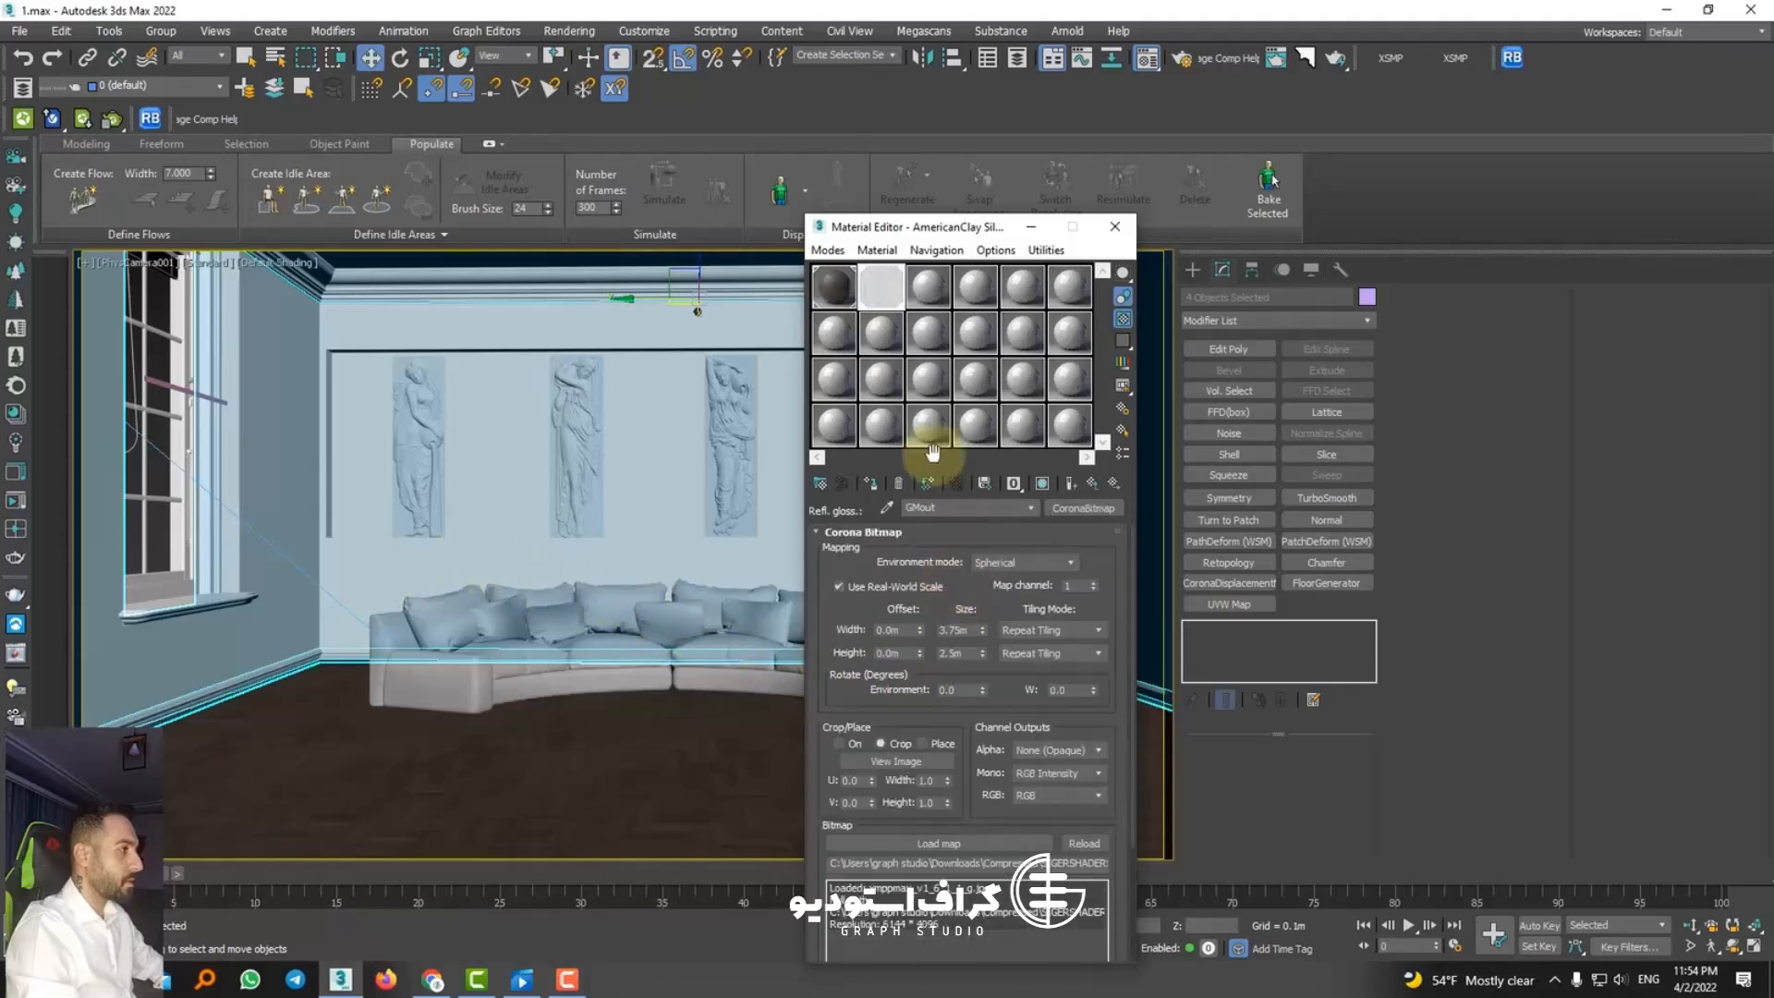
double_click(895, 288)
left_click(1093, 484)
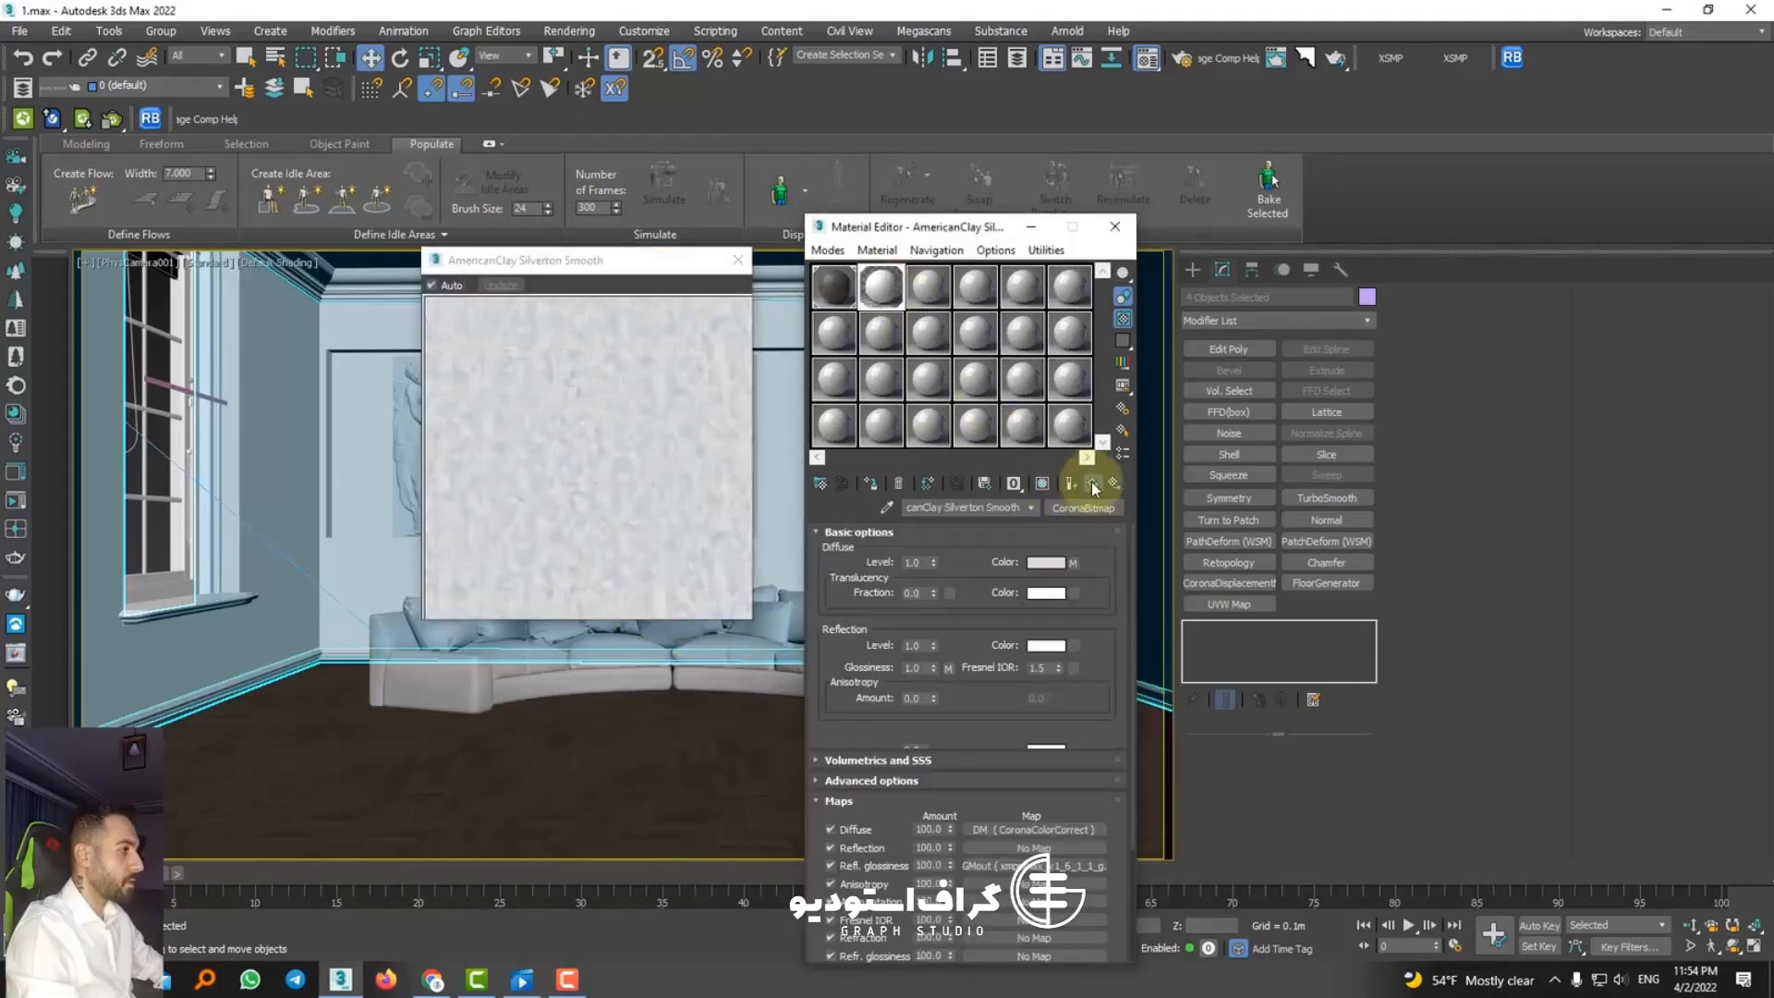
left_click(948, 668)
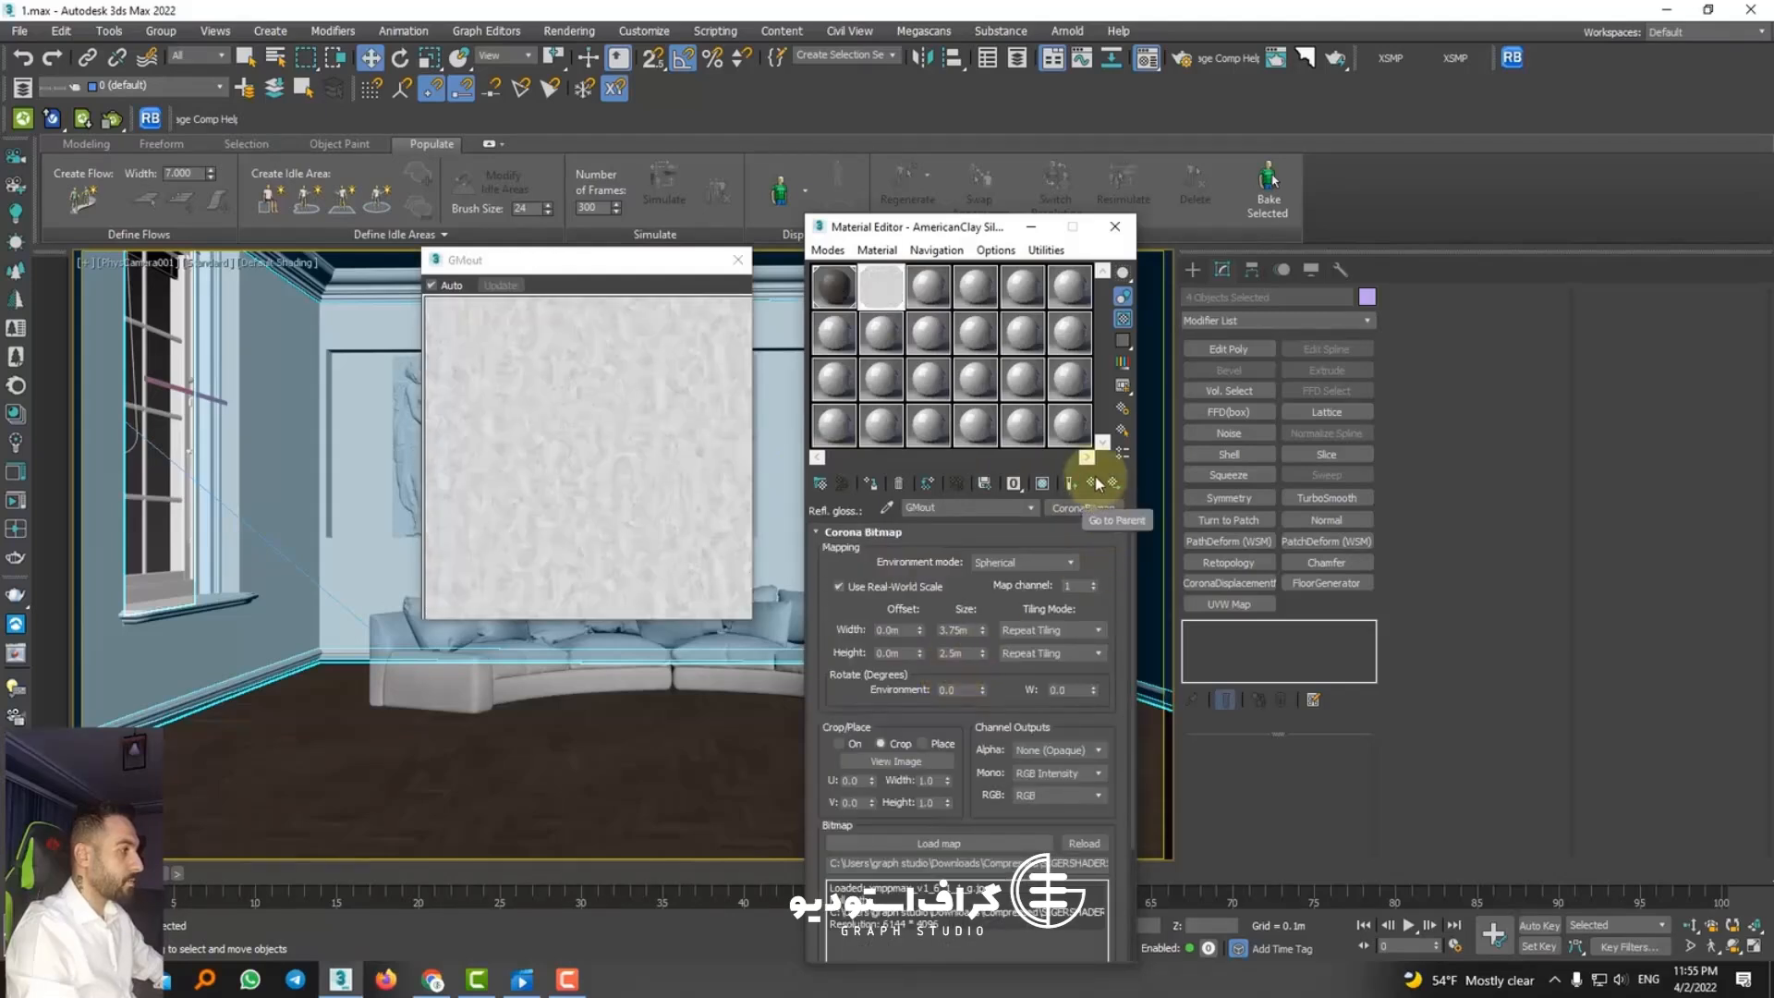
left_click_drag(1061, 861, 1213, 872)
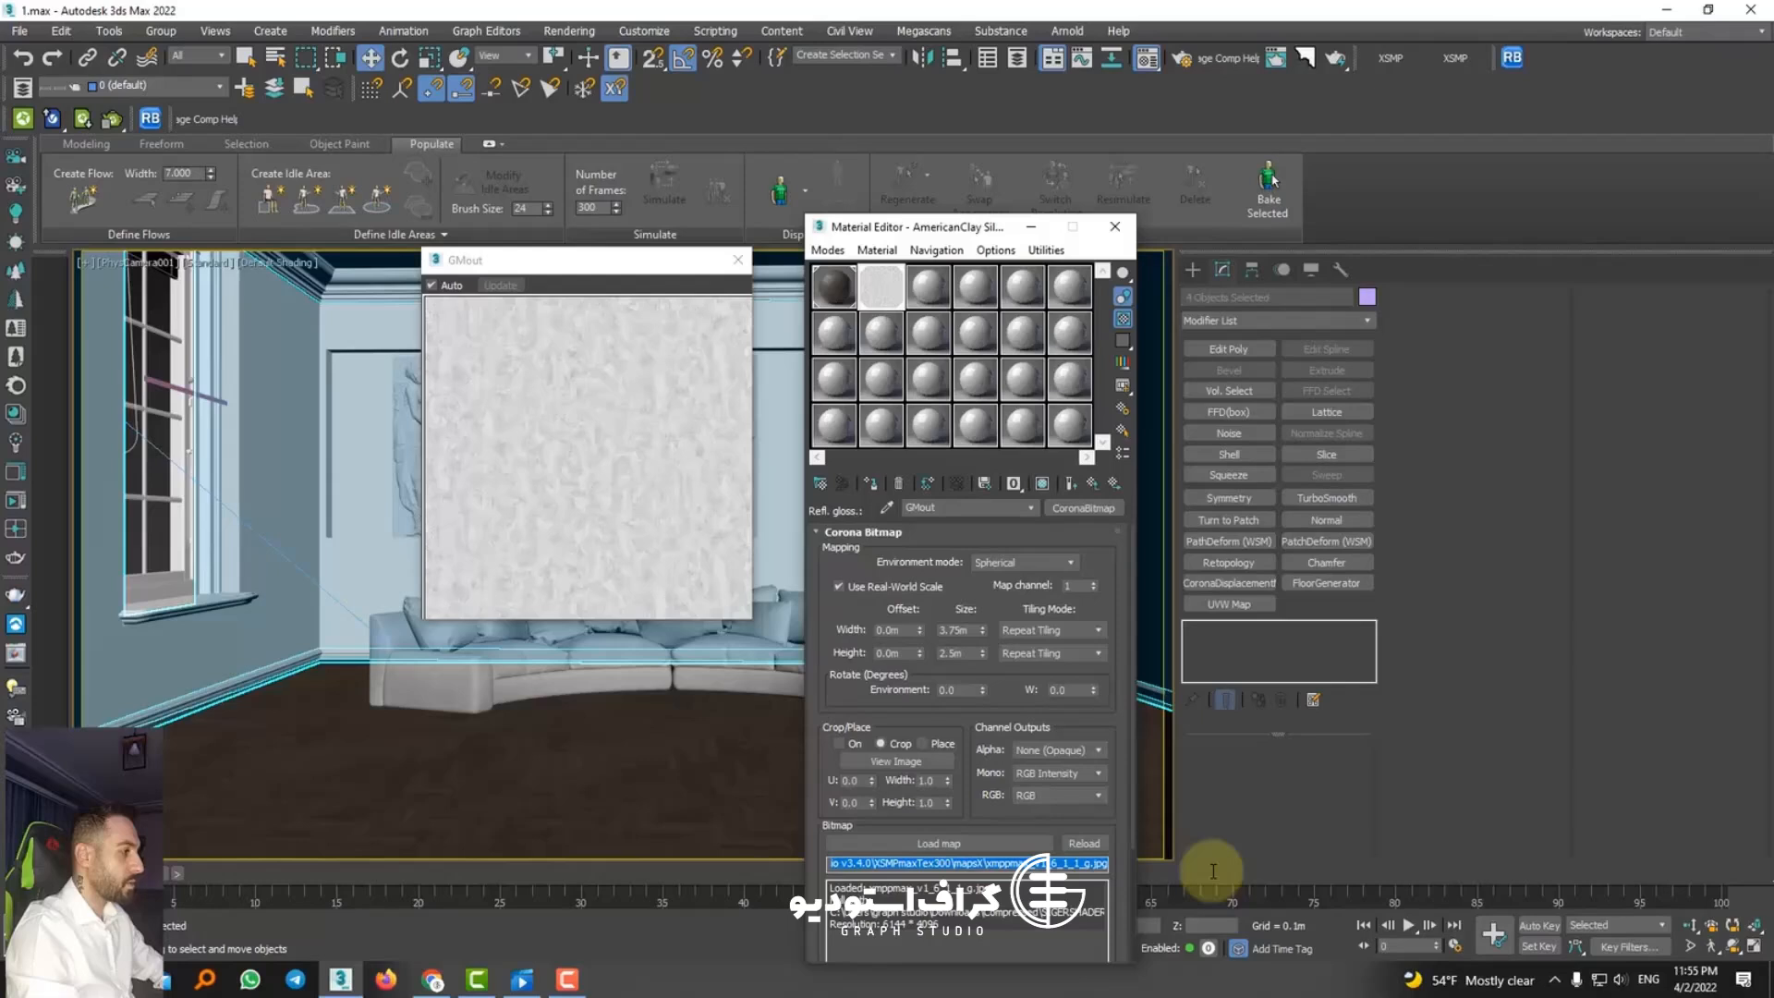
left_click(1093, 485)
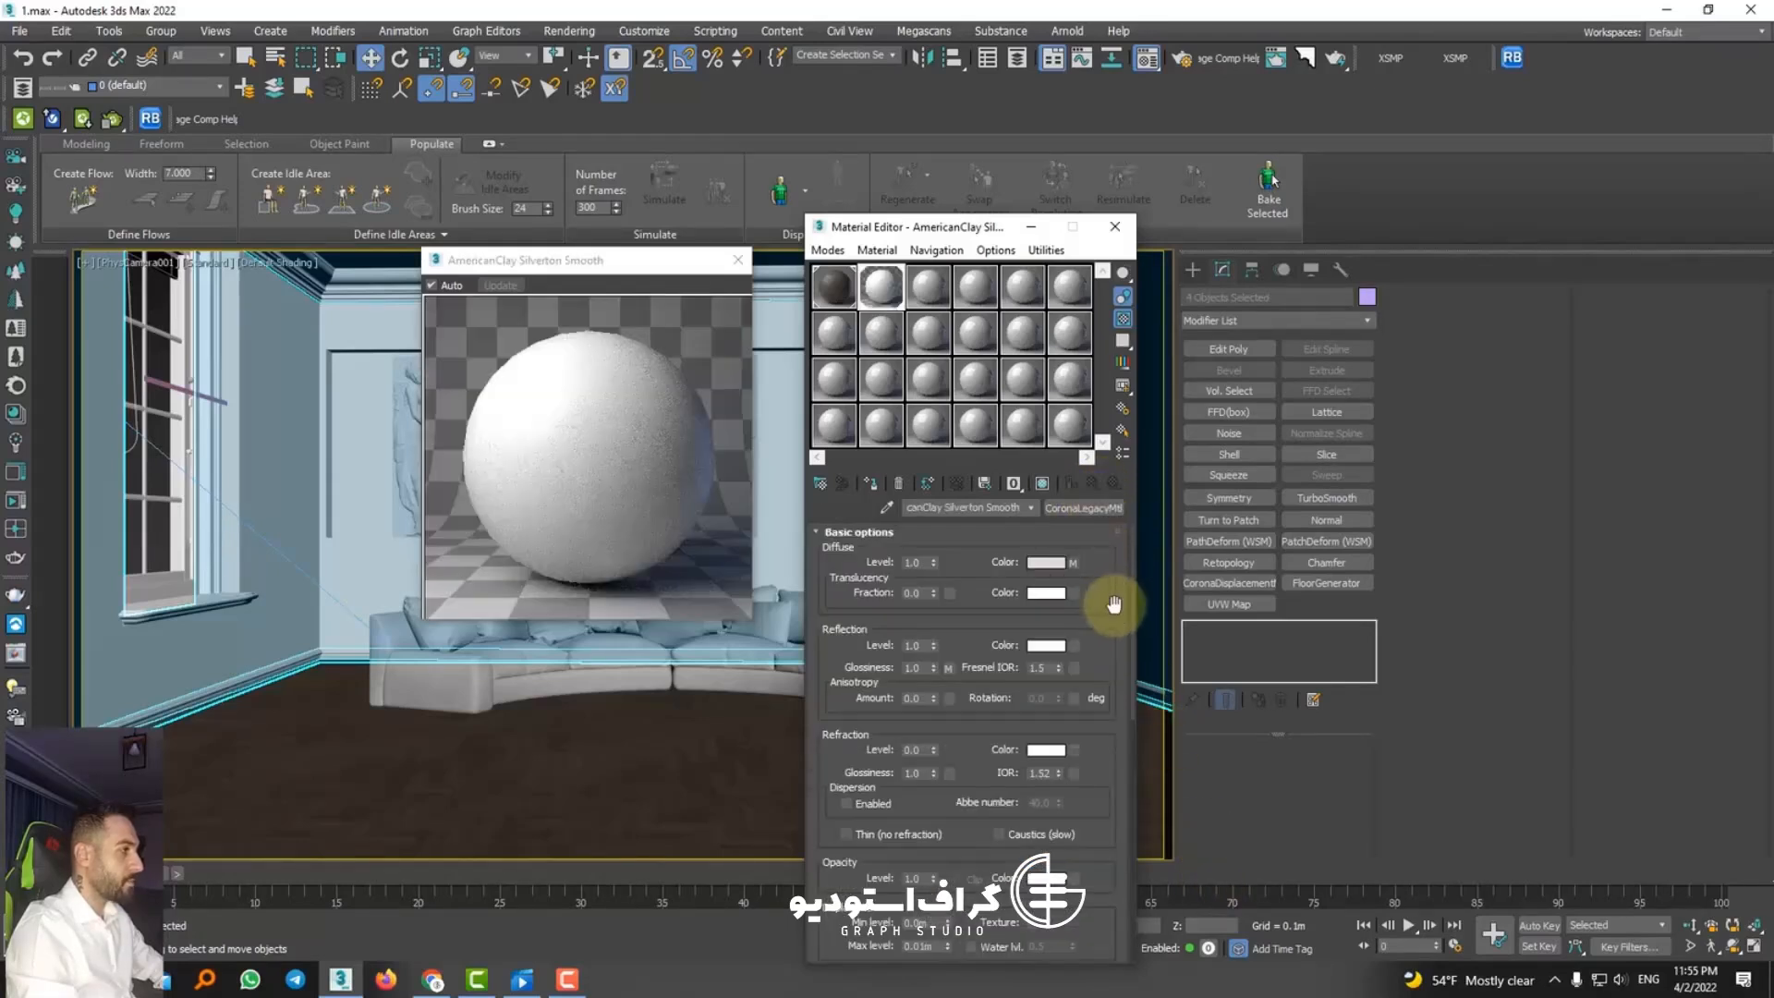
Step: Wrap the reflection glossiness bitmap in a CoronaColorCorrect map, keeping the old map as a sub-map, and adjust its gamma
left_click(950, 650)
left_click(1085, 509)
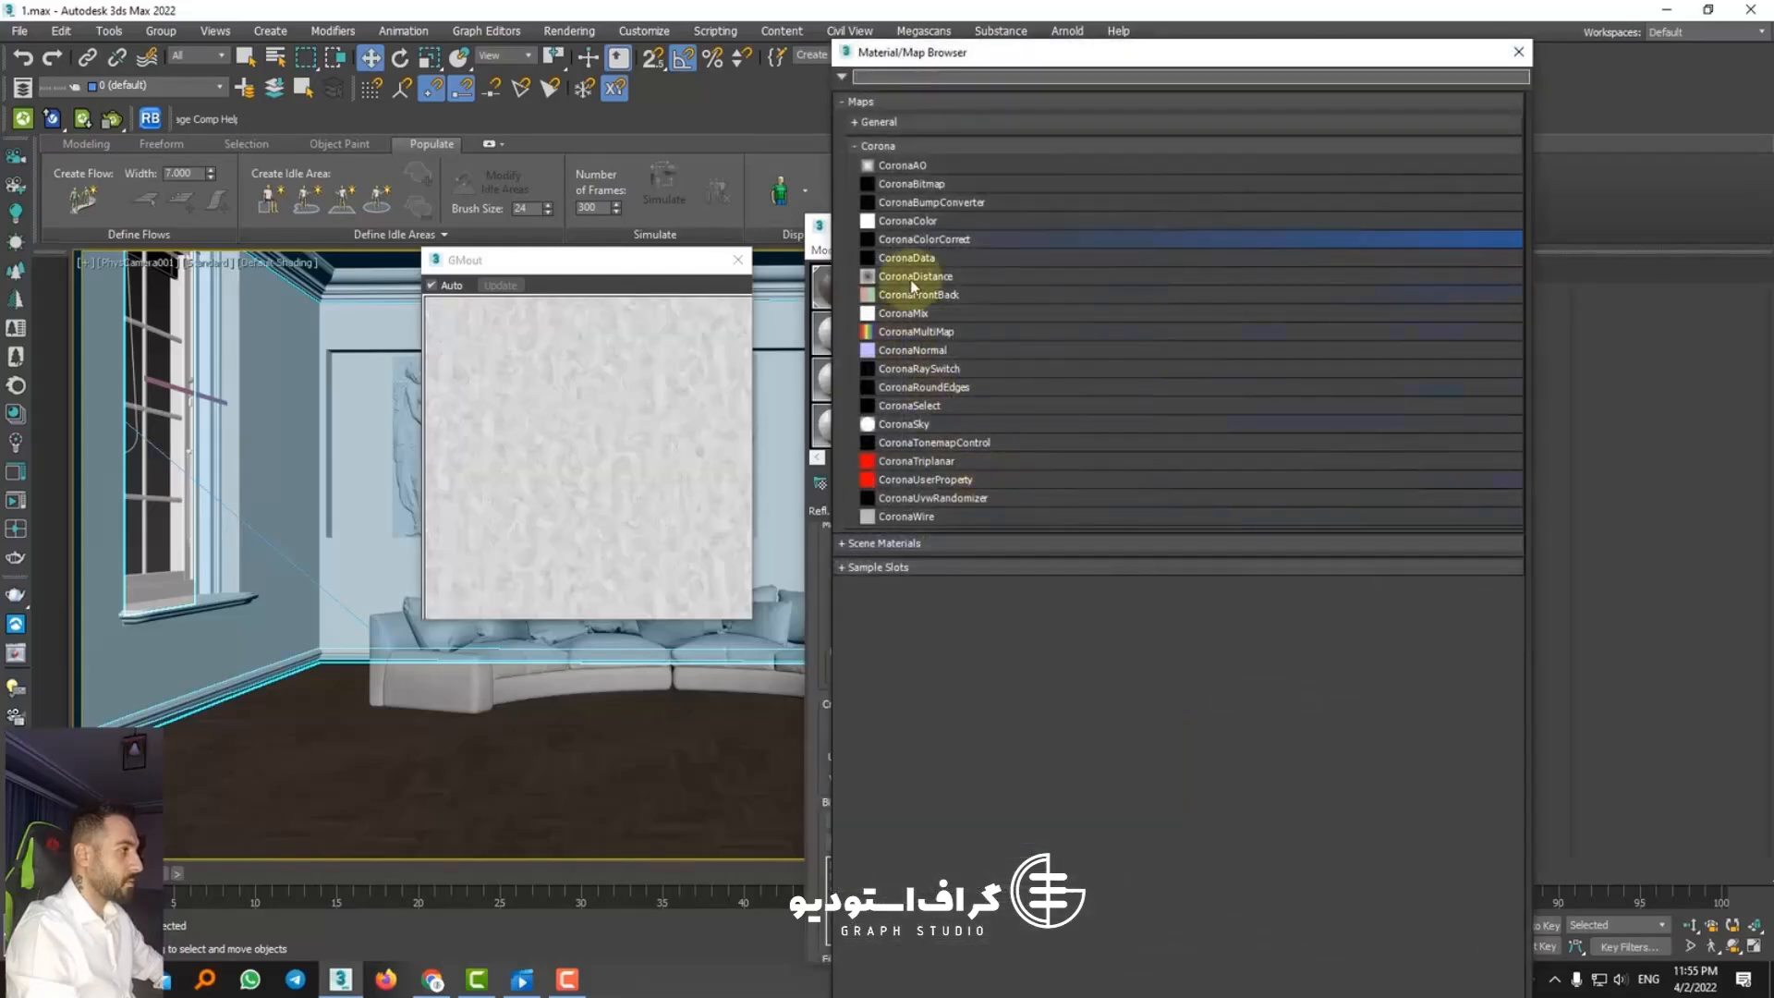
double_click(957, 243)
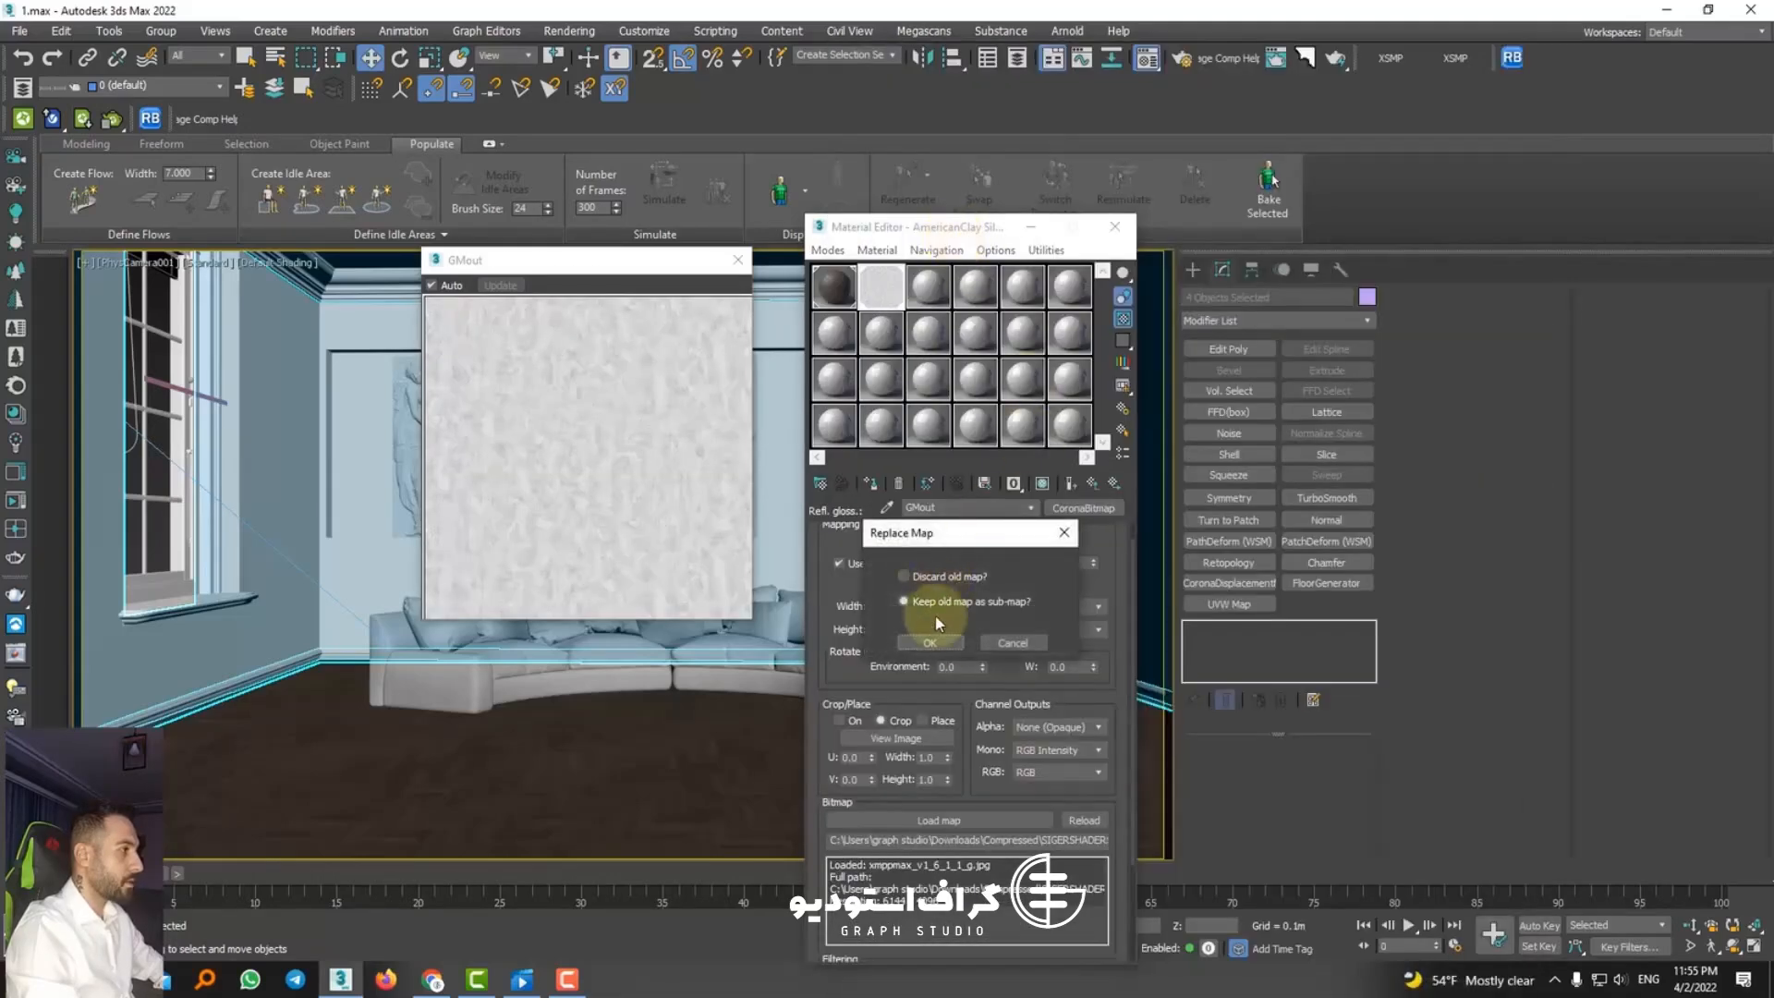
left_click(942, 634)
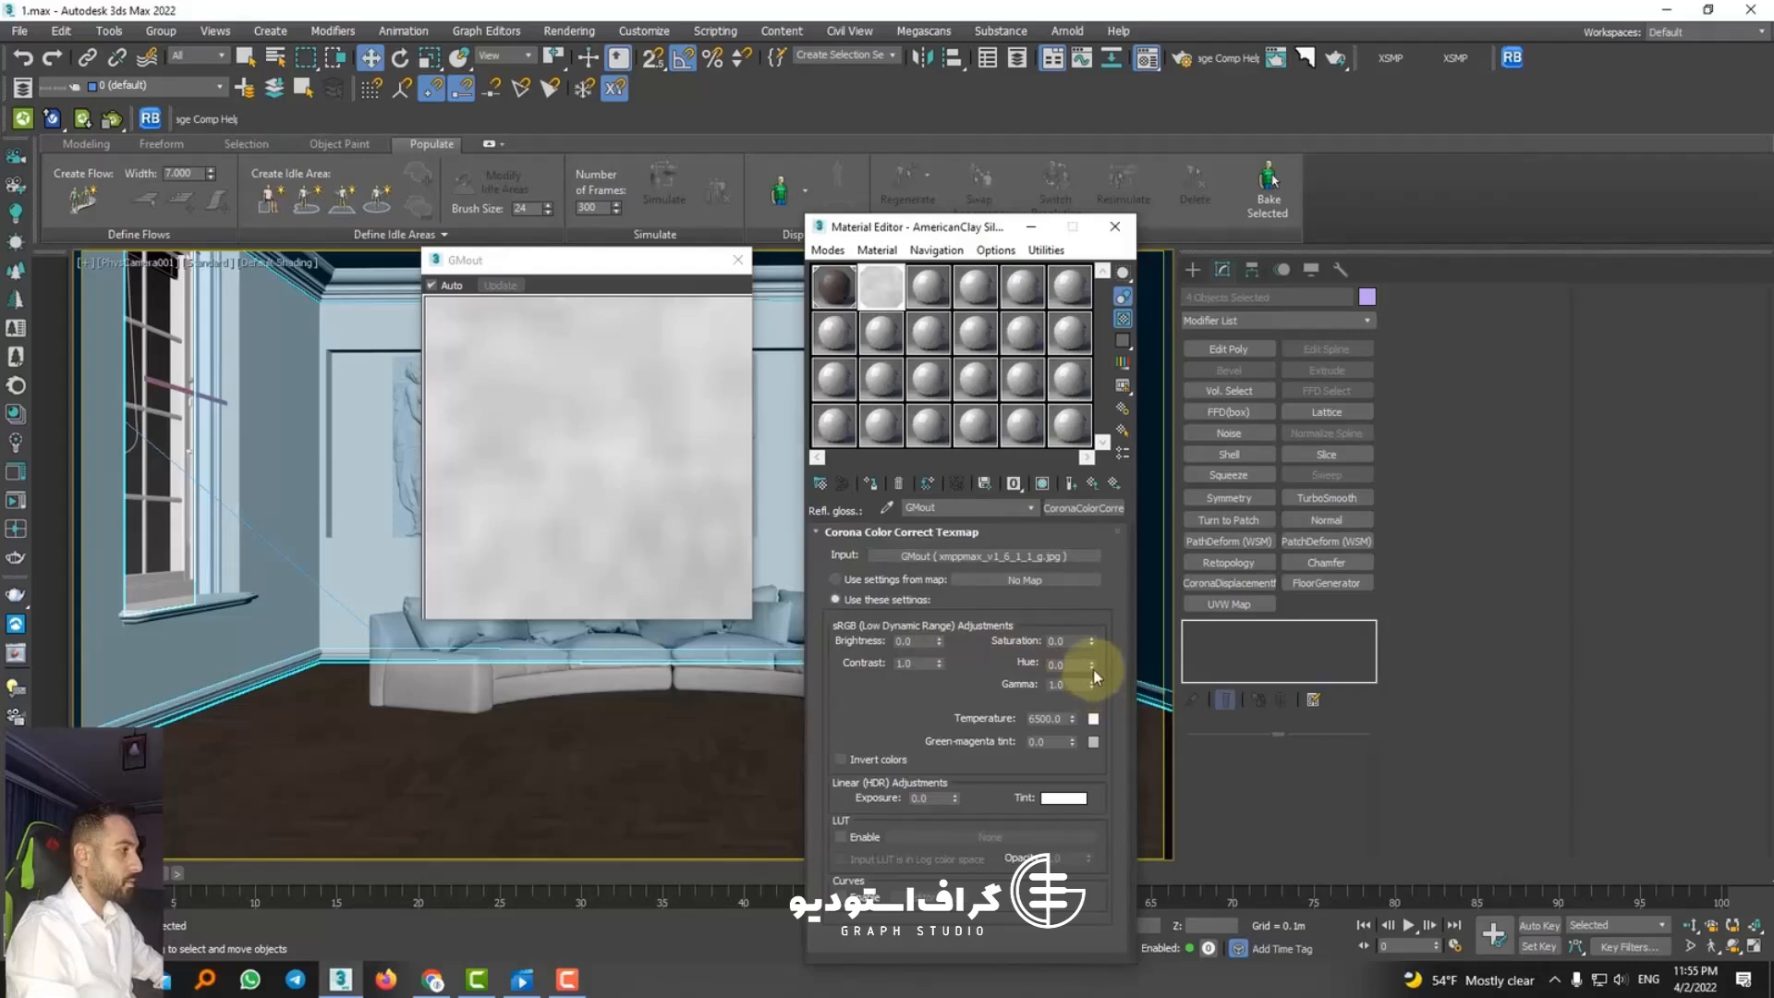
left_click_drag(1095, 706, 1090, 690)
left_click(1092, 483)
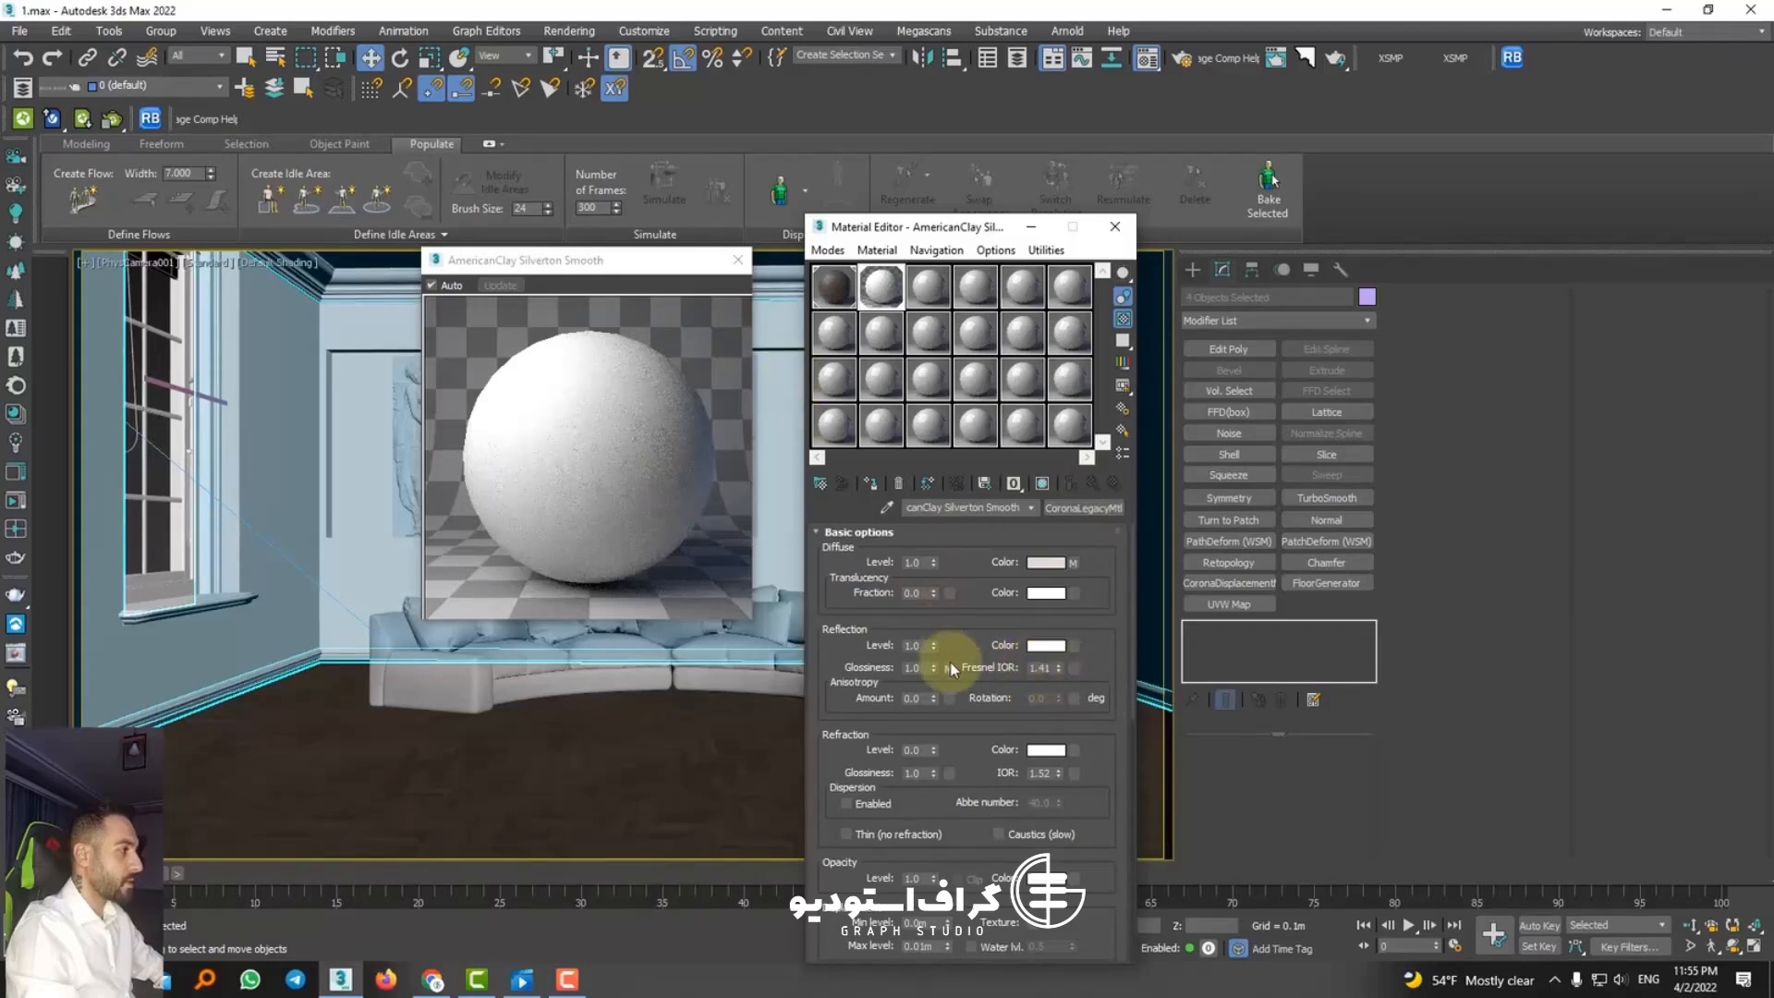
Step: Set the clay material's reflection glossiness map amount to 69.52 and close the enlarged material preview
left_click_drag(936, 672, 935, 680)
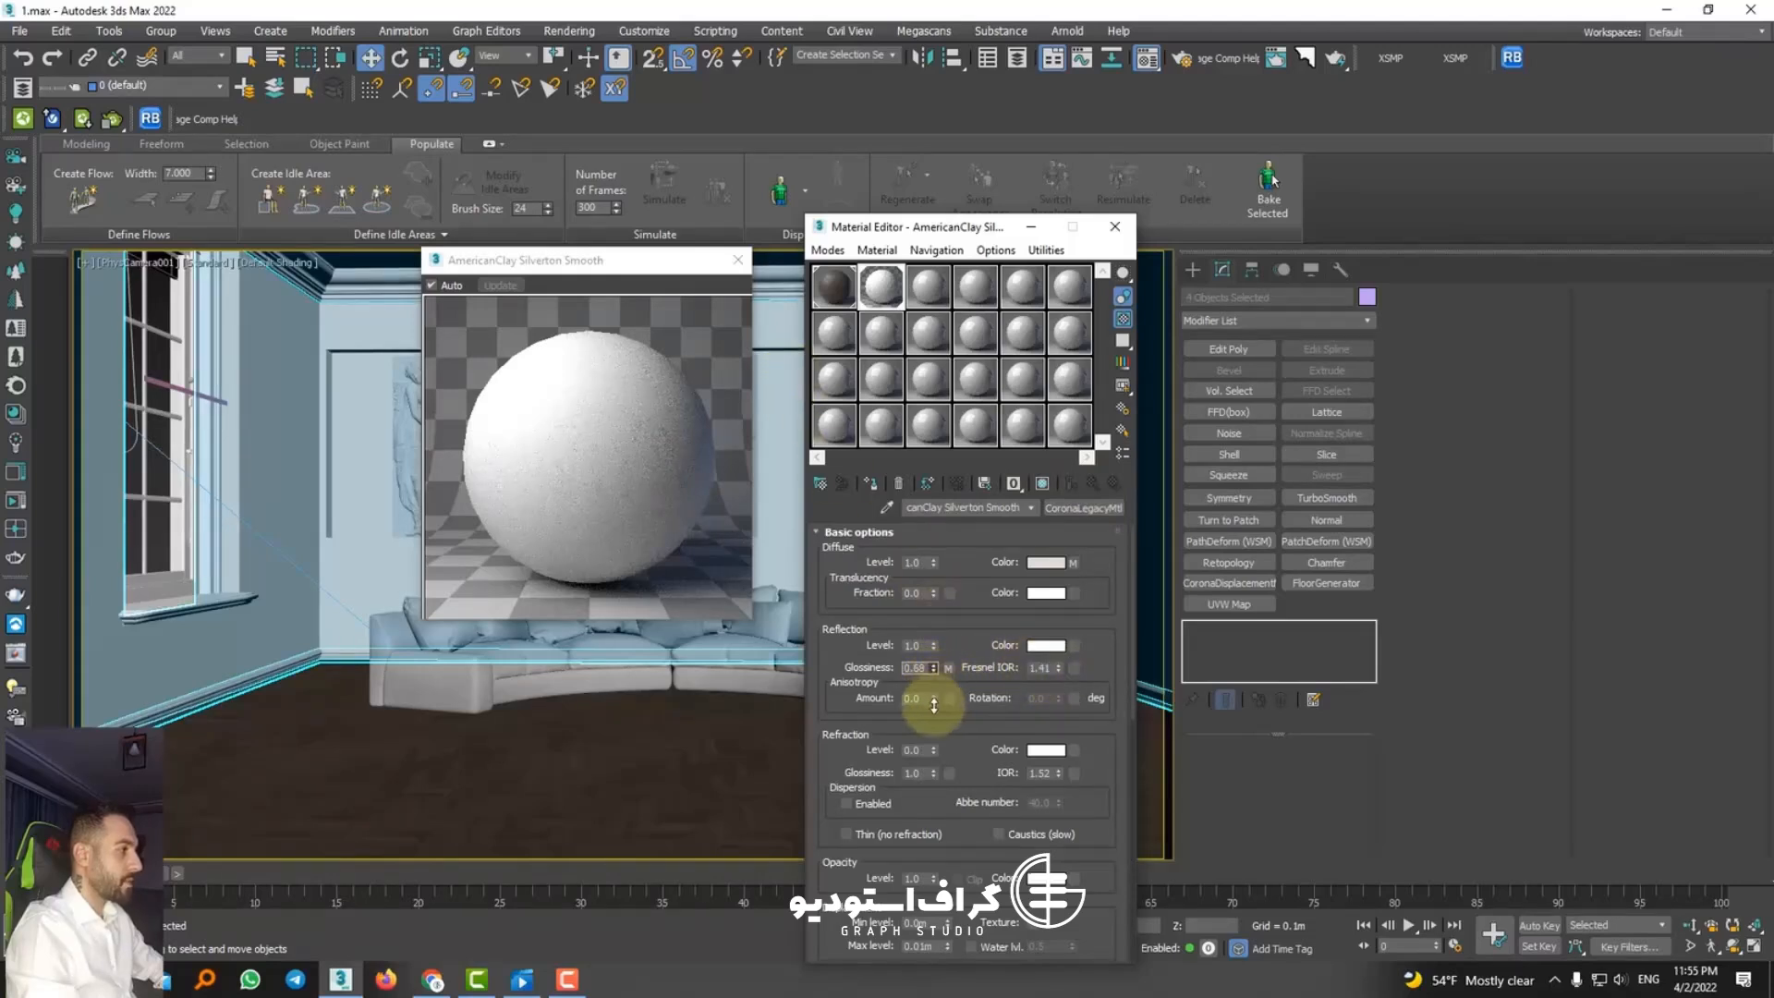
left_click_drag(947, 747, 917, 392)
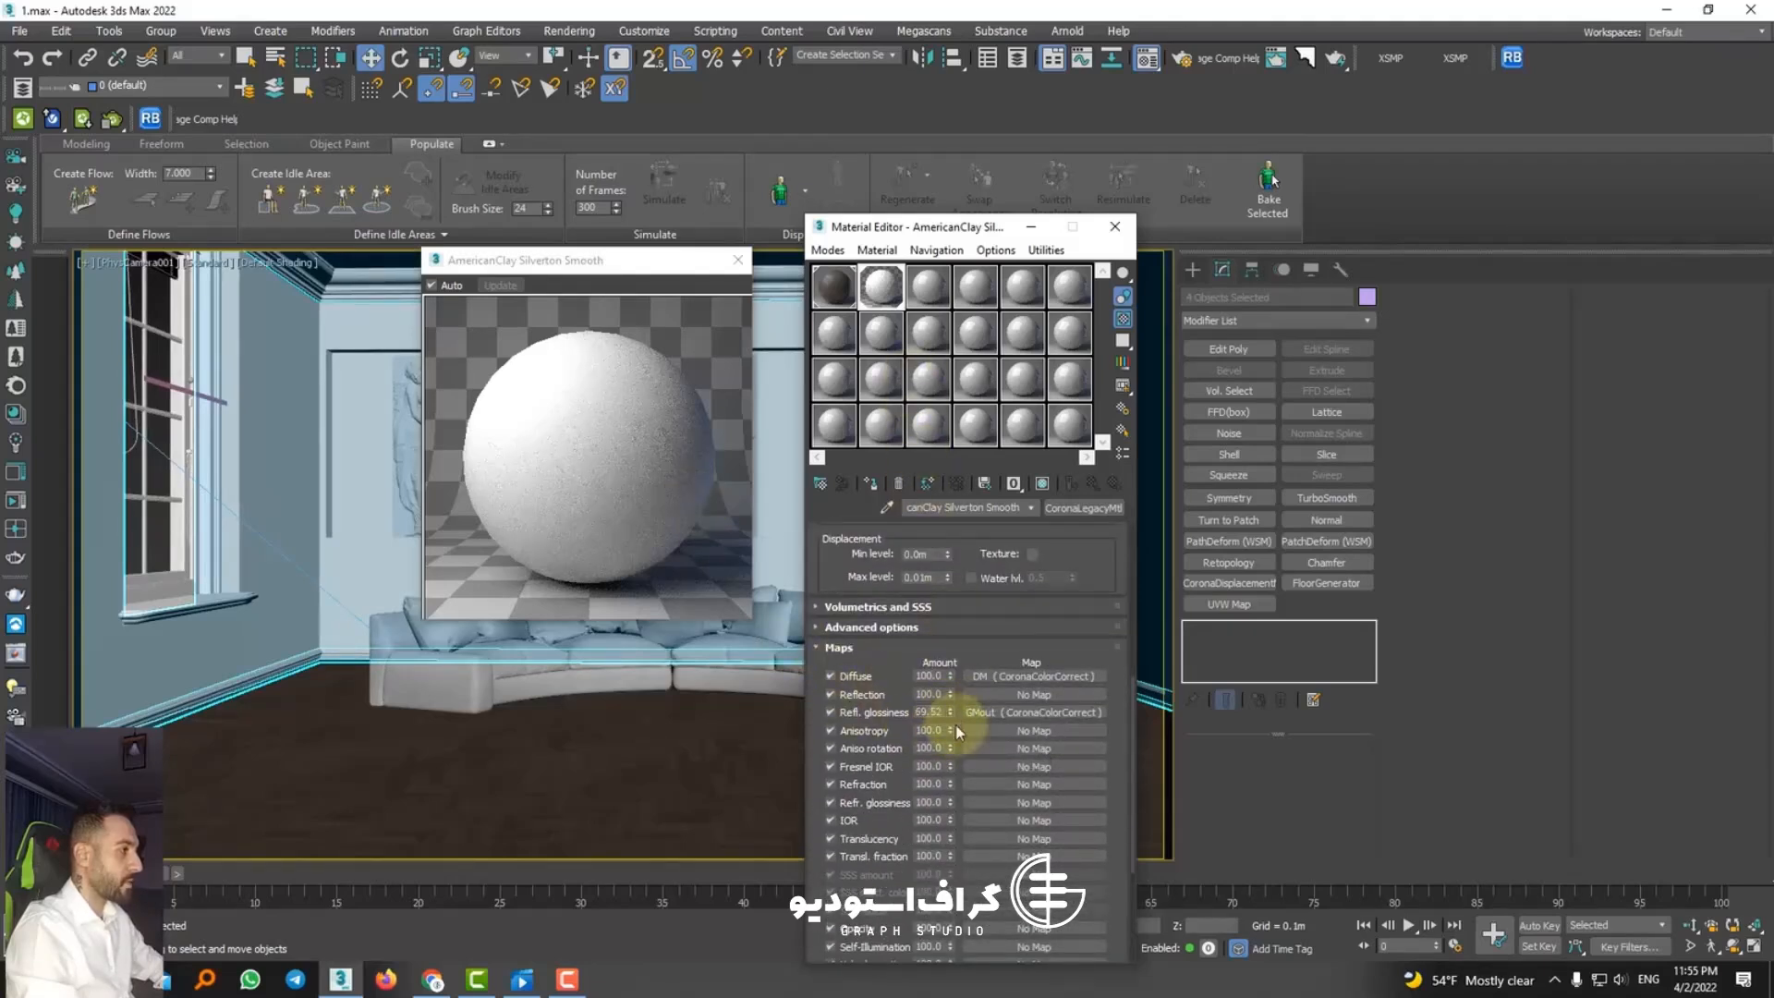
left_click(738, 260)
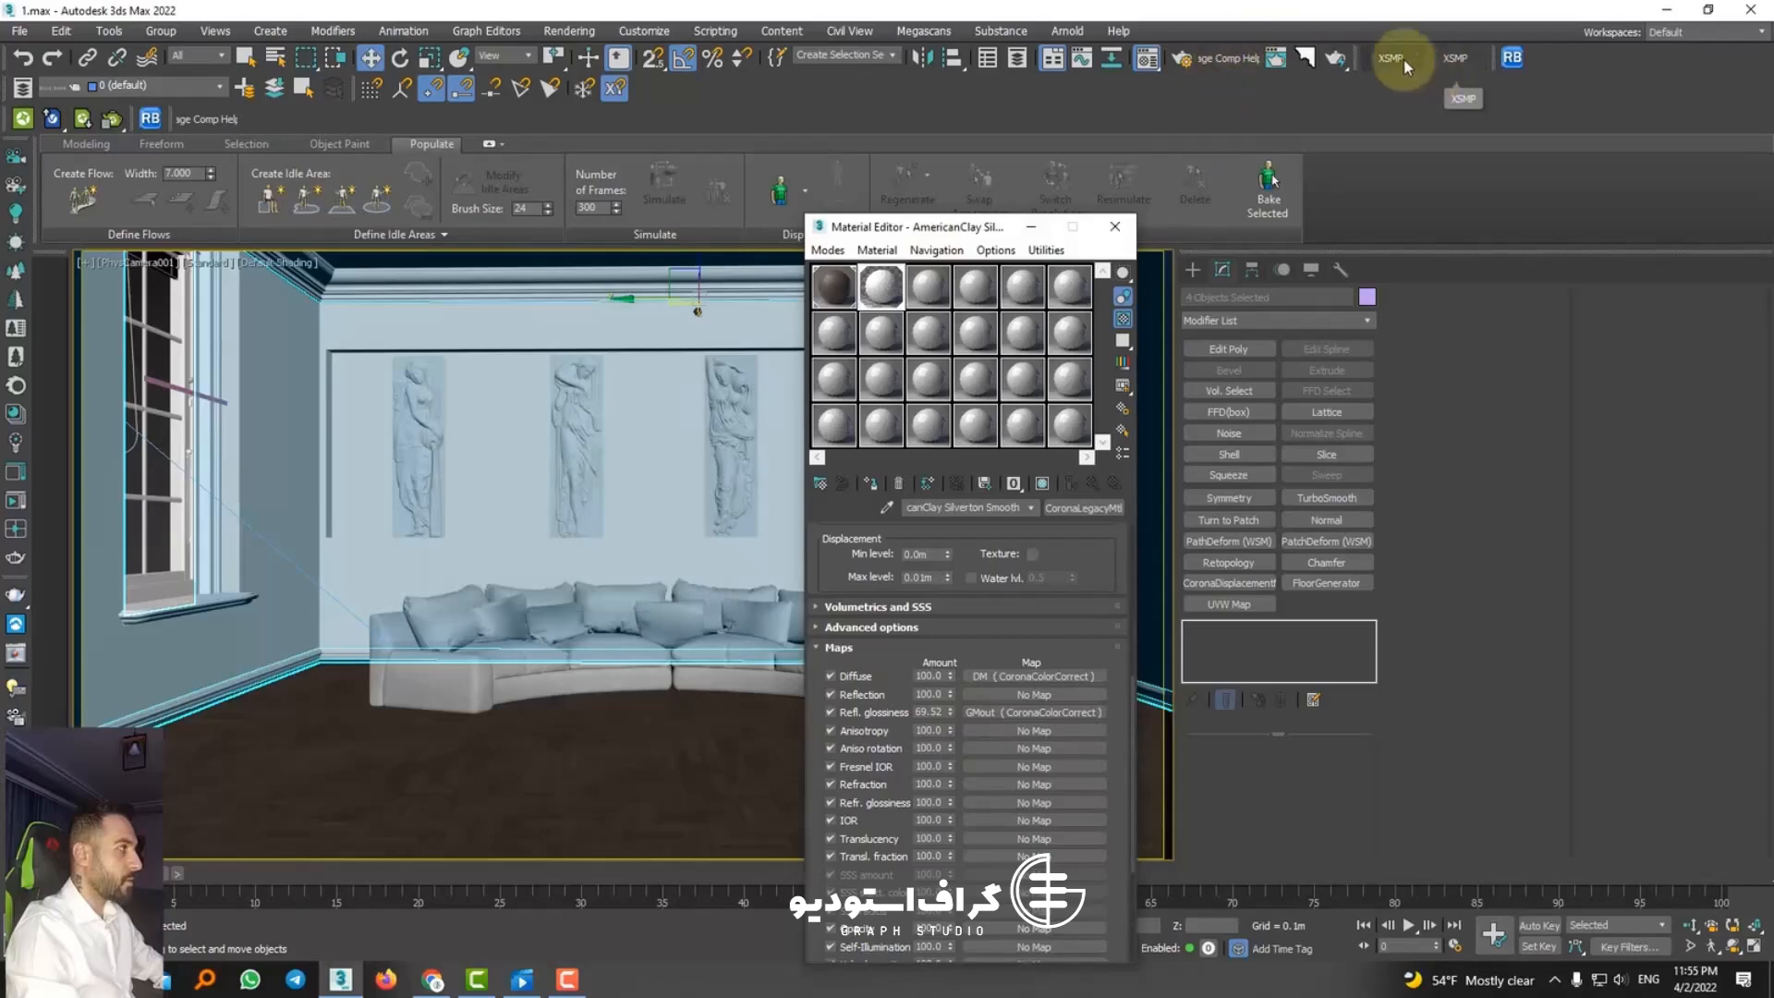
left_click(1337, 59)
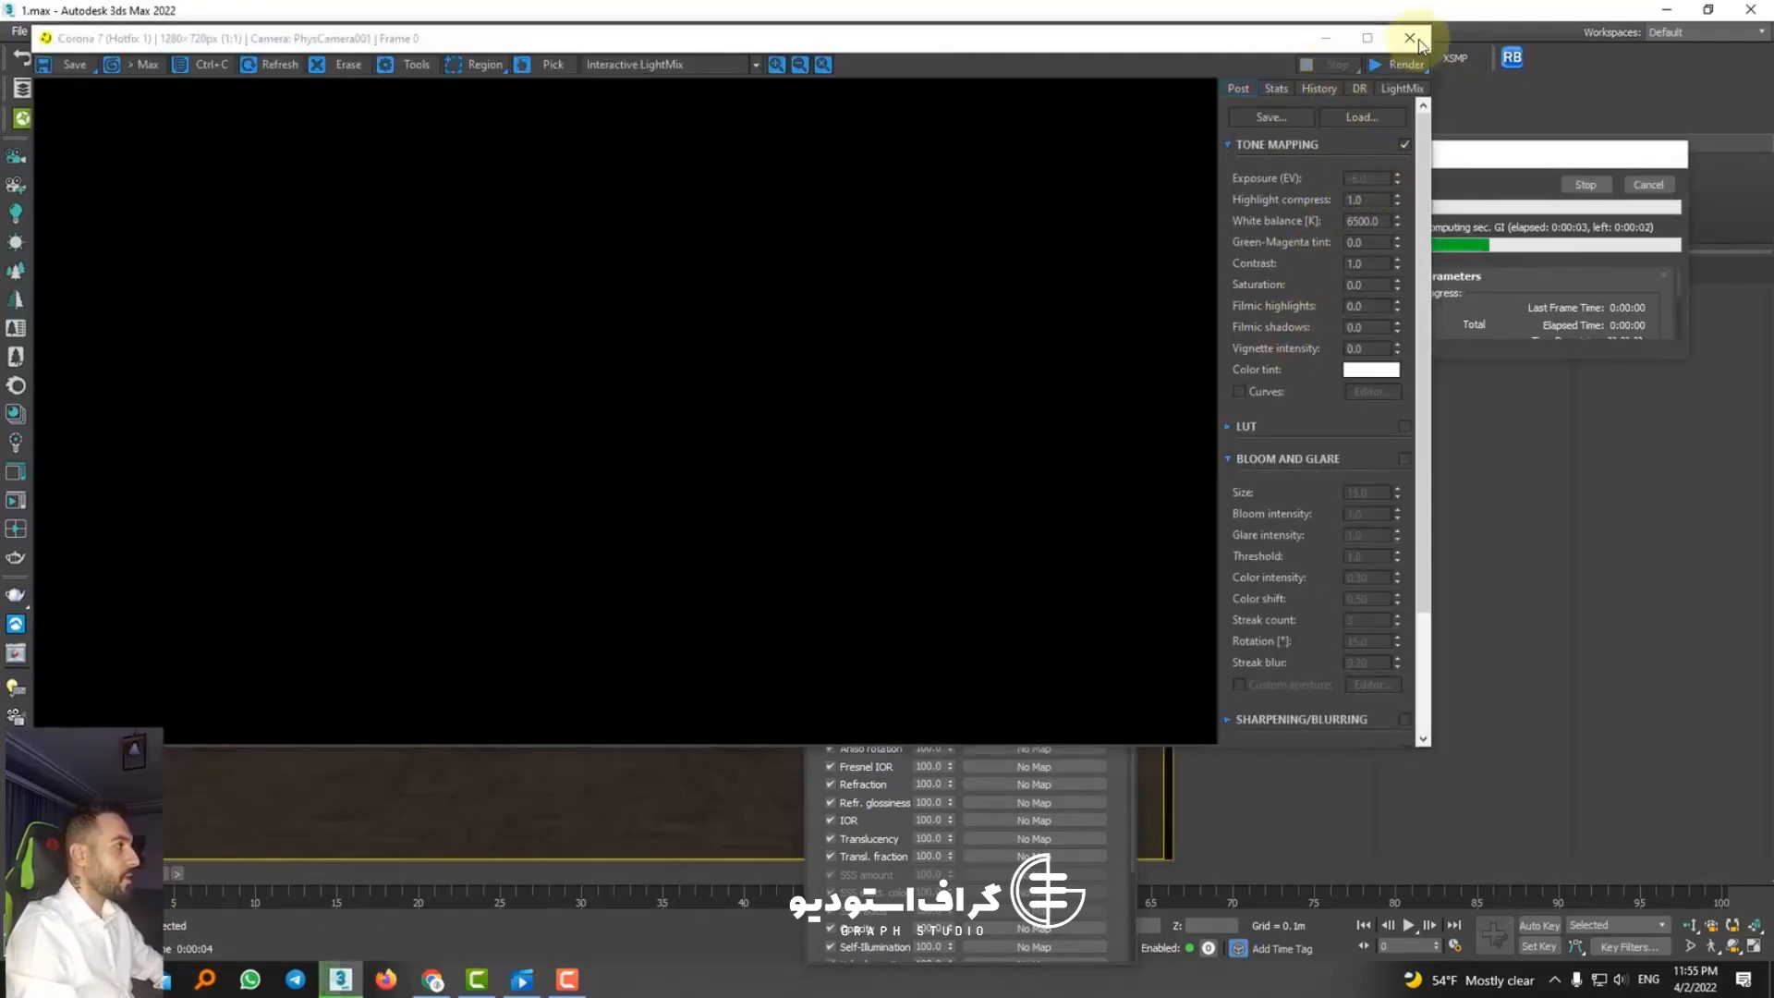
left_click(1409, 38)
left_click(635, 59)
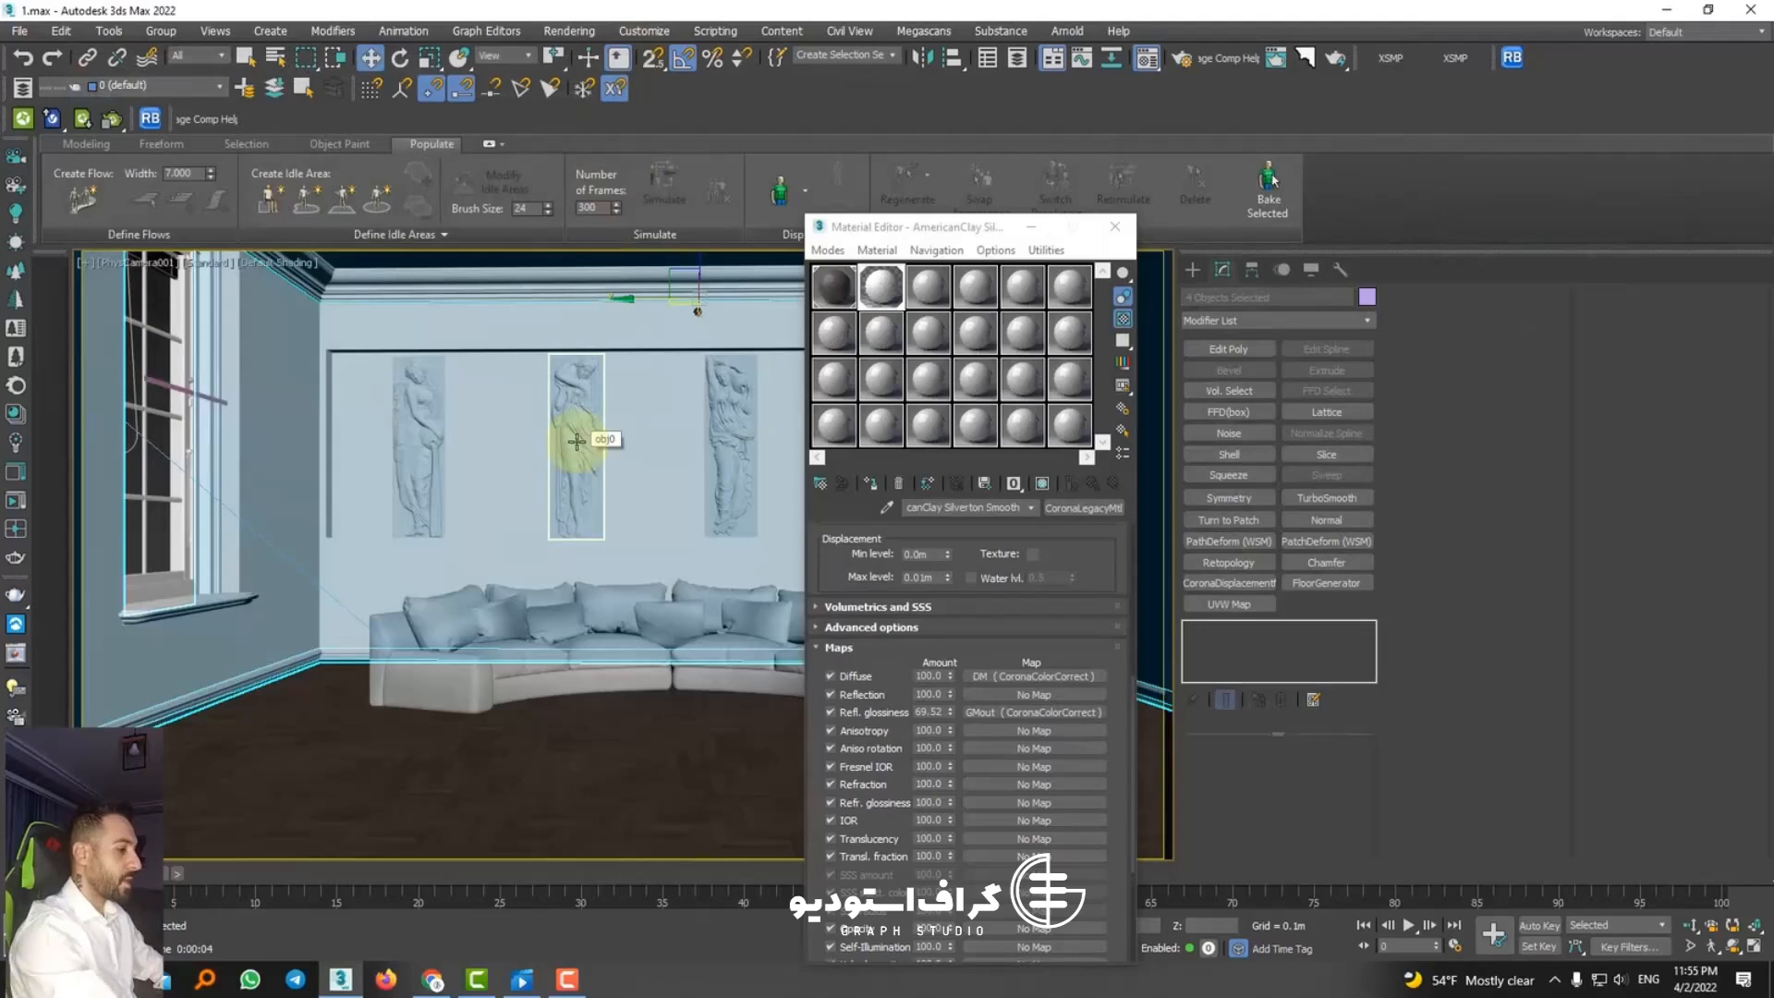
Step: Open the environment settings and set the exposure control to no exposure control
key("8")
left_click(268, 448)
left_click(248, 465)
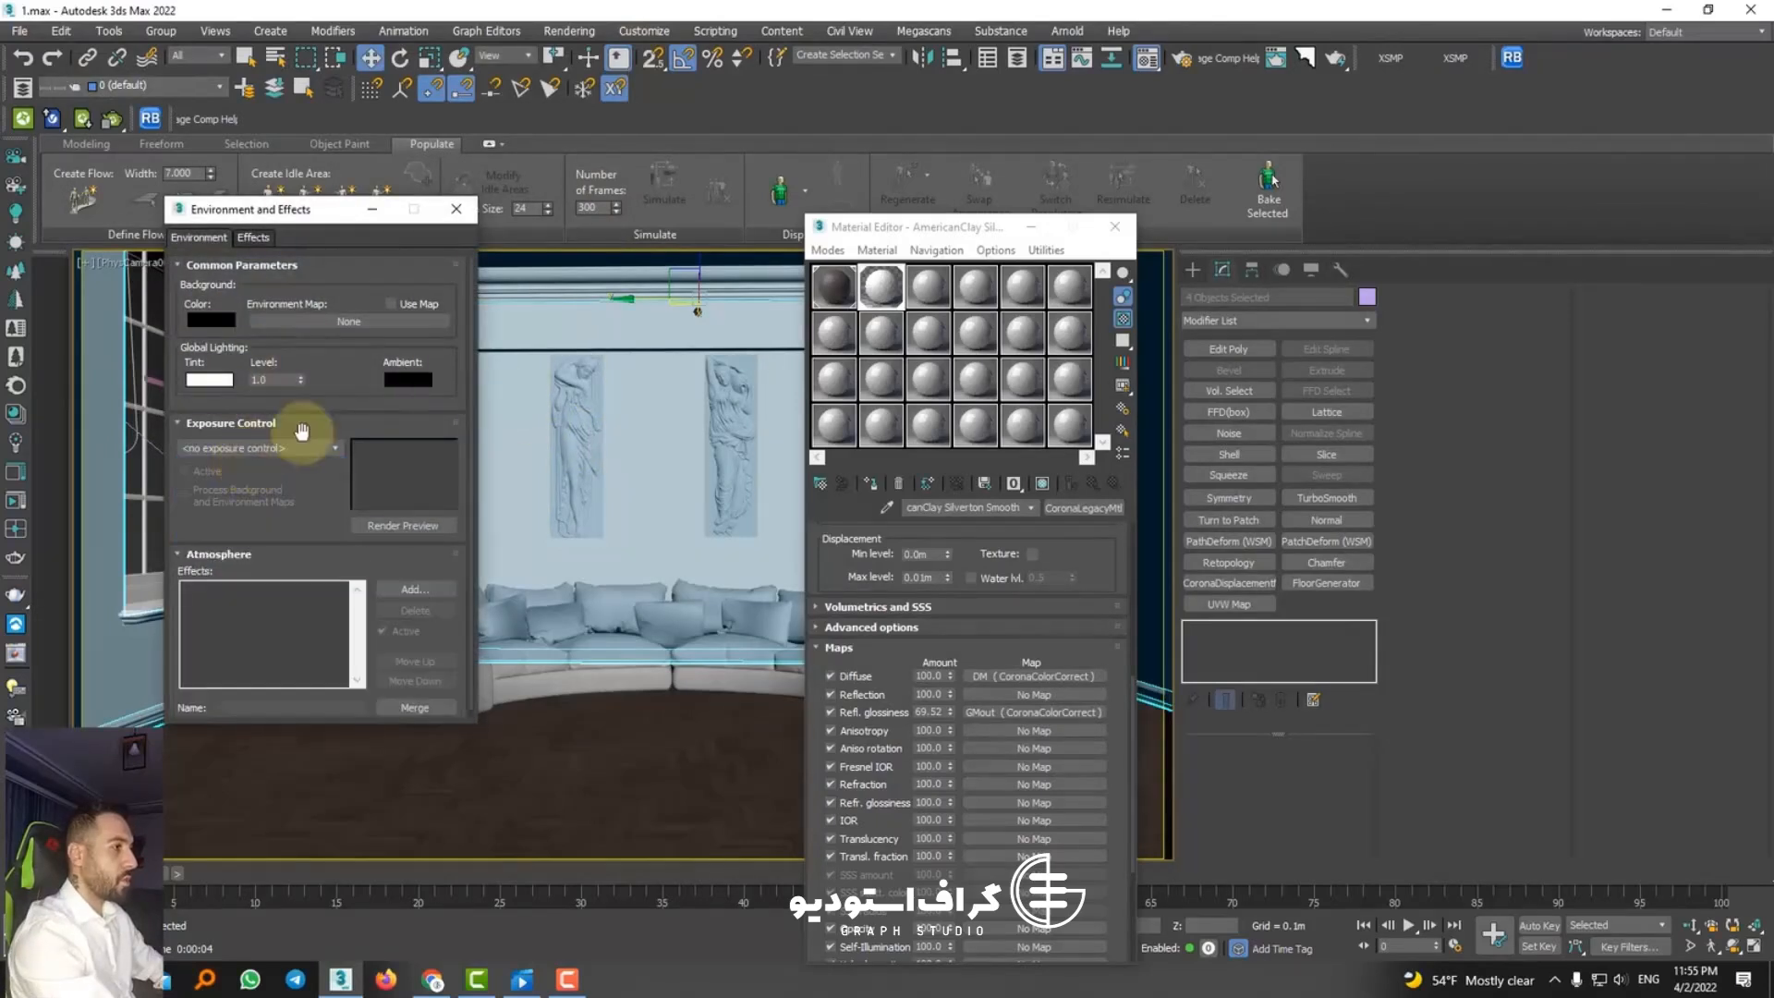
left_click(1325, 66)
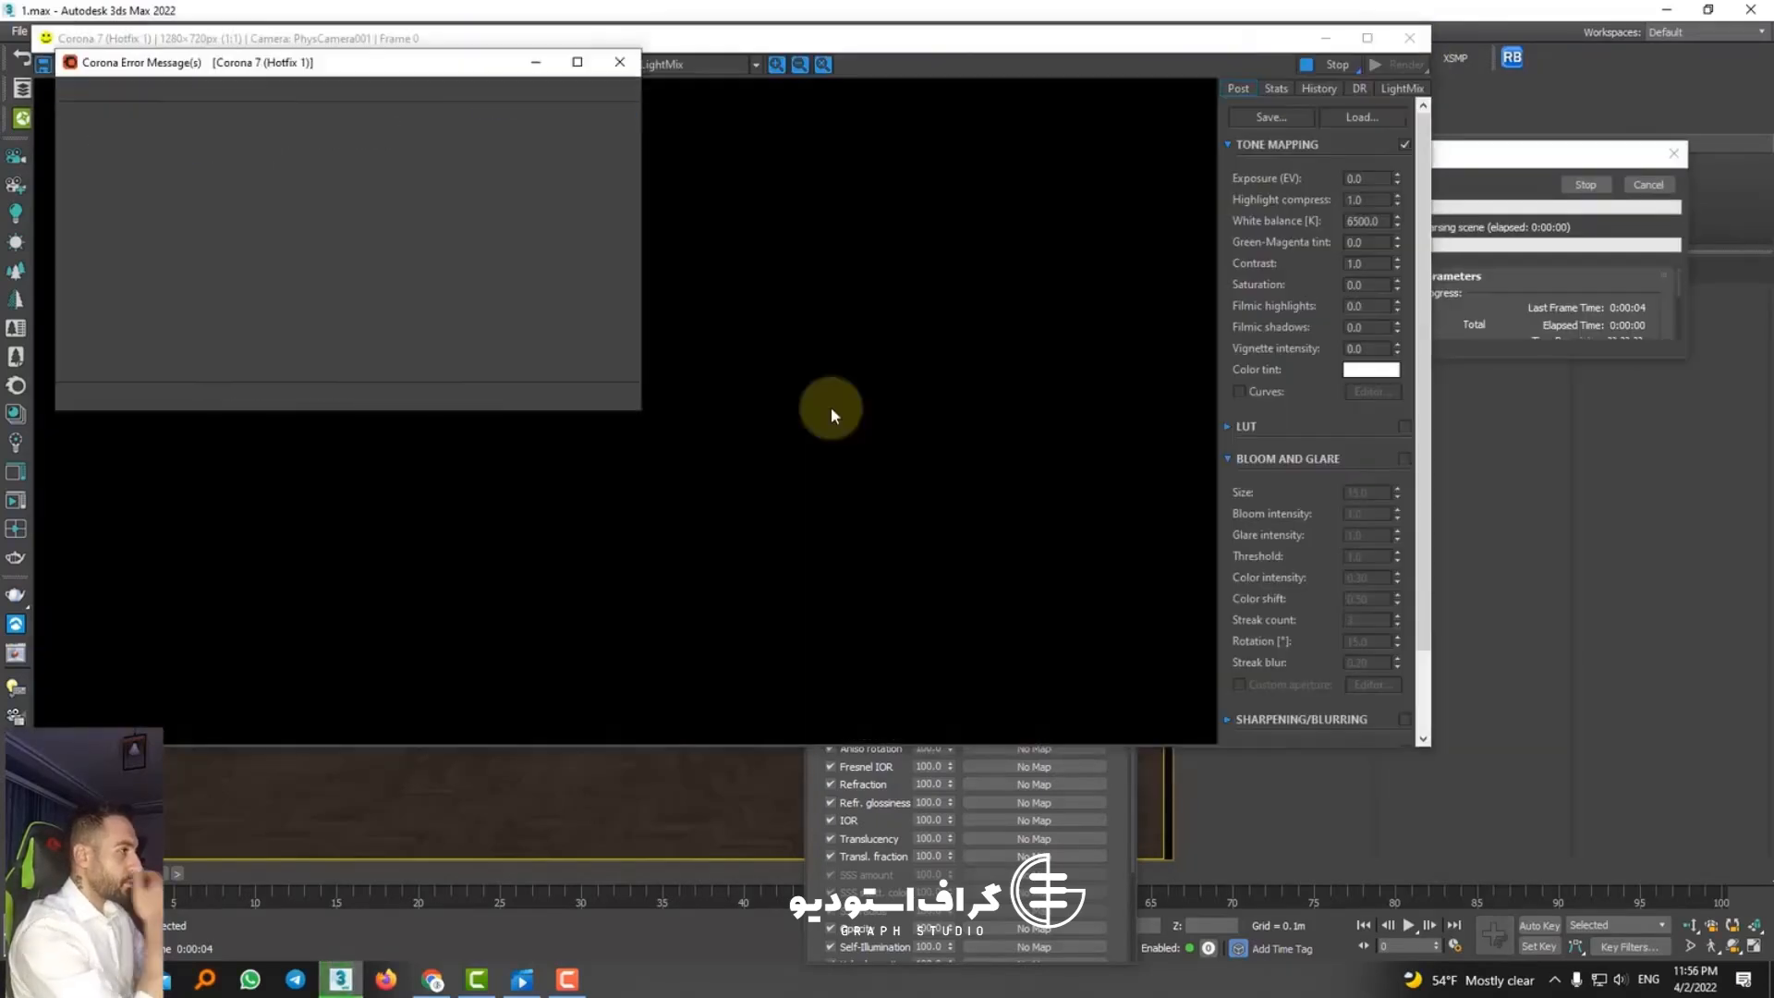
left_click(1409, 37)
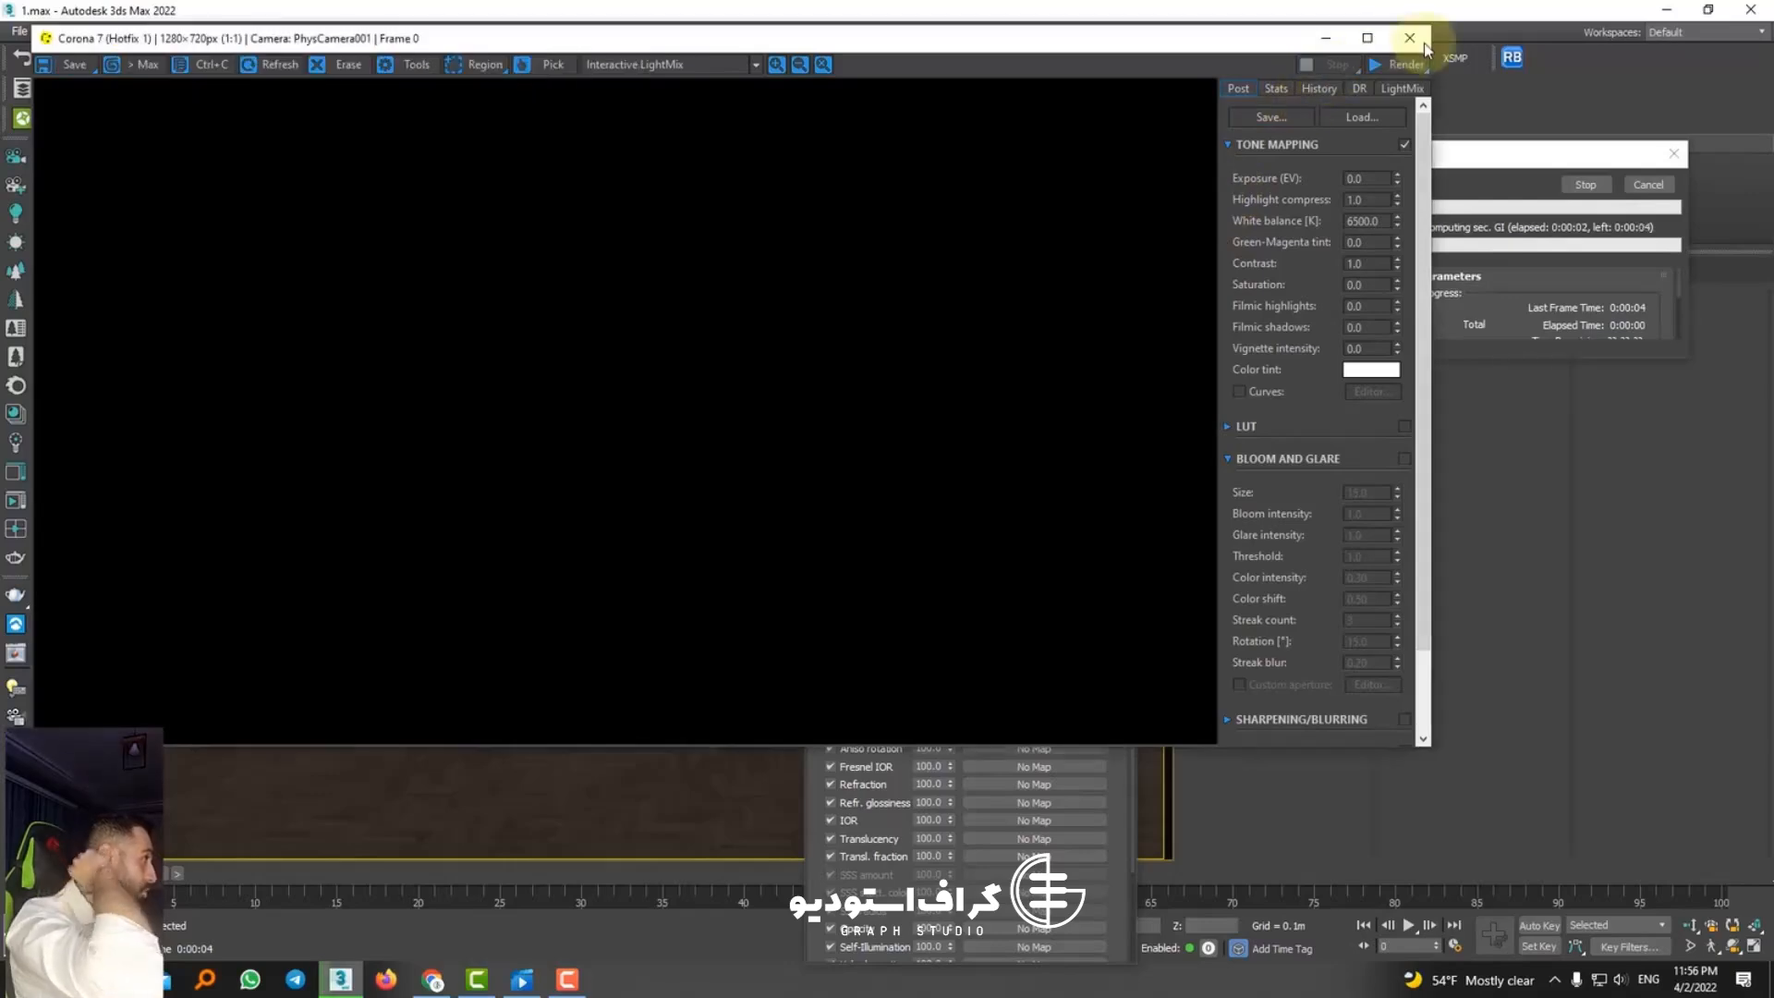
left_click(619, 64)
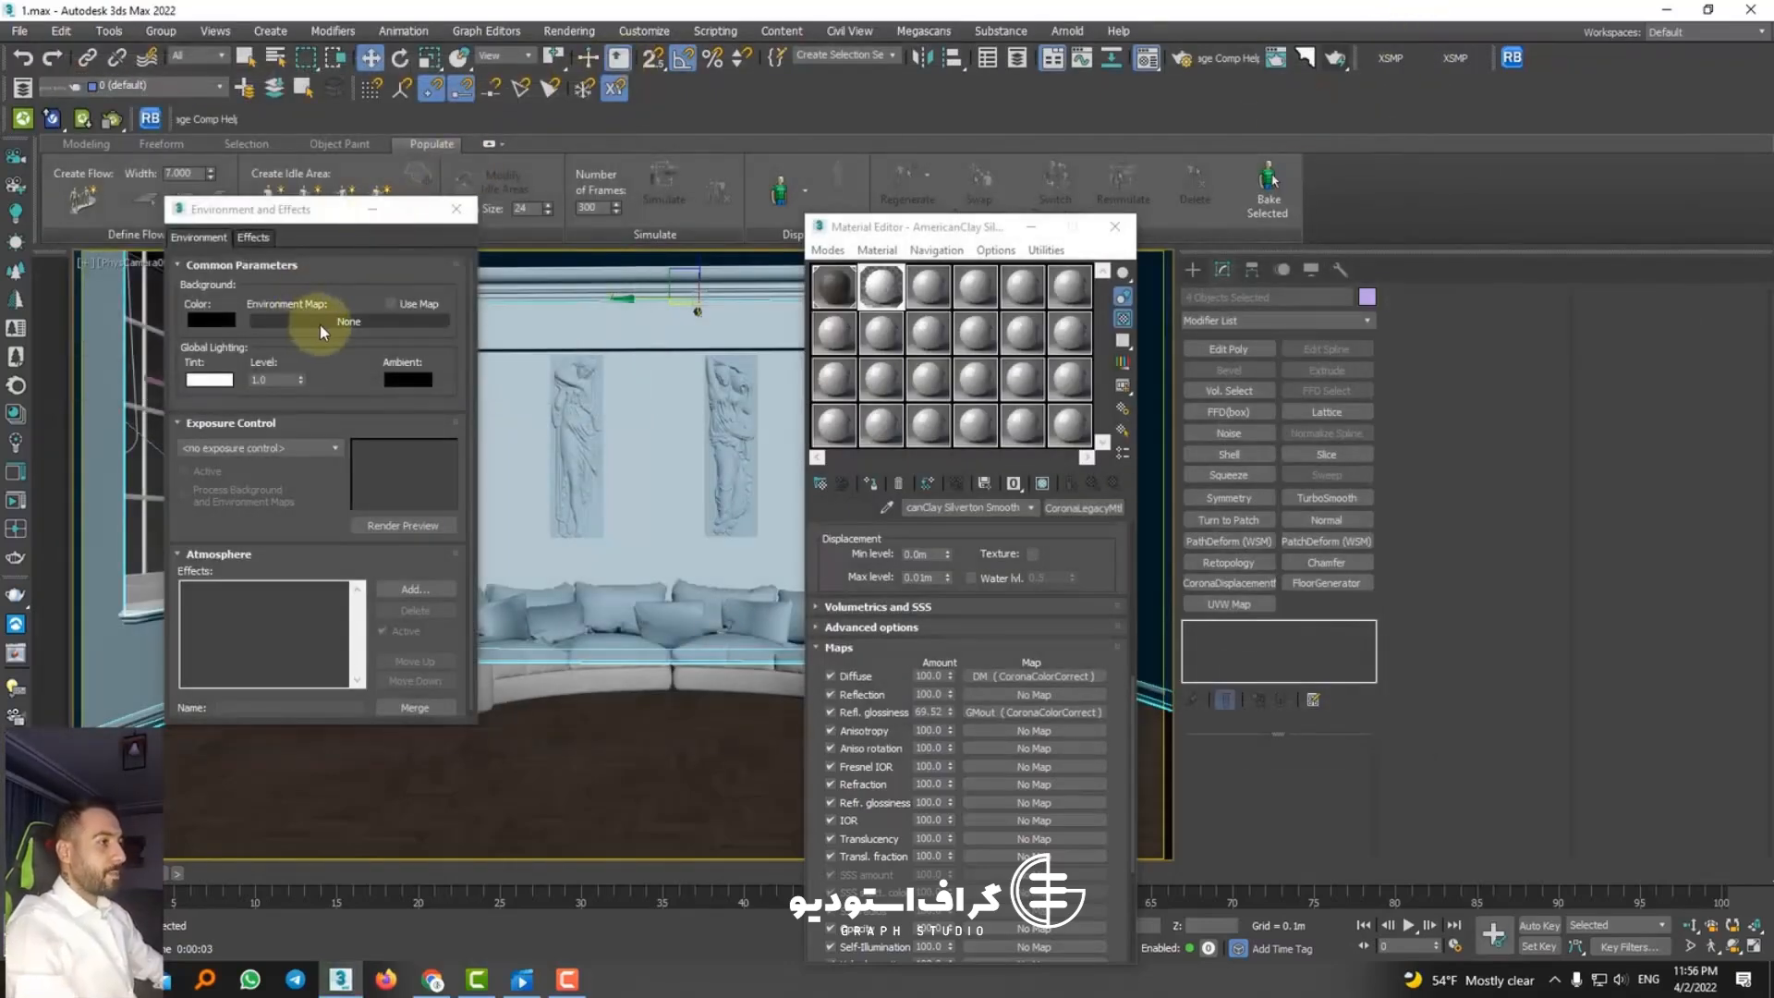
Step: Check the scene environment source in the render setup, then render the camera view and examine the sunlight on the floor
left_click(1180, 59)
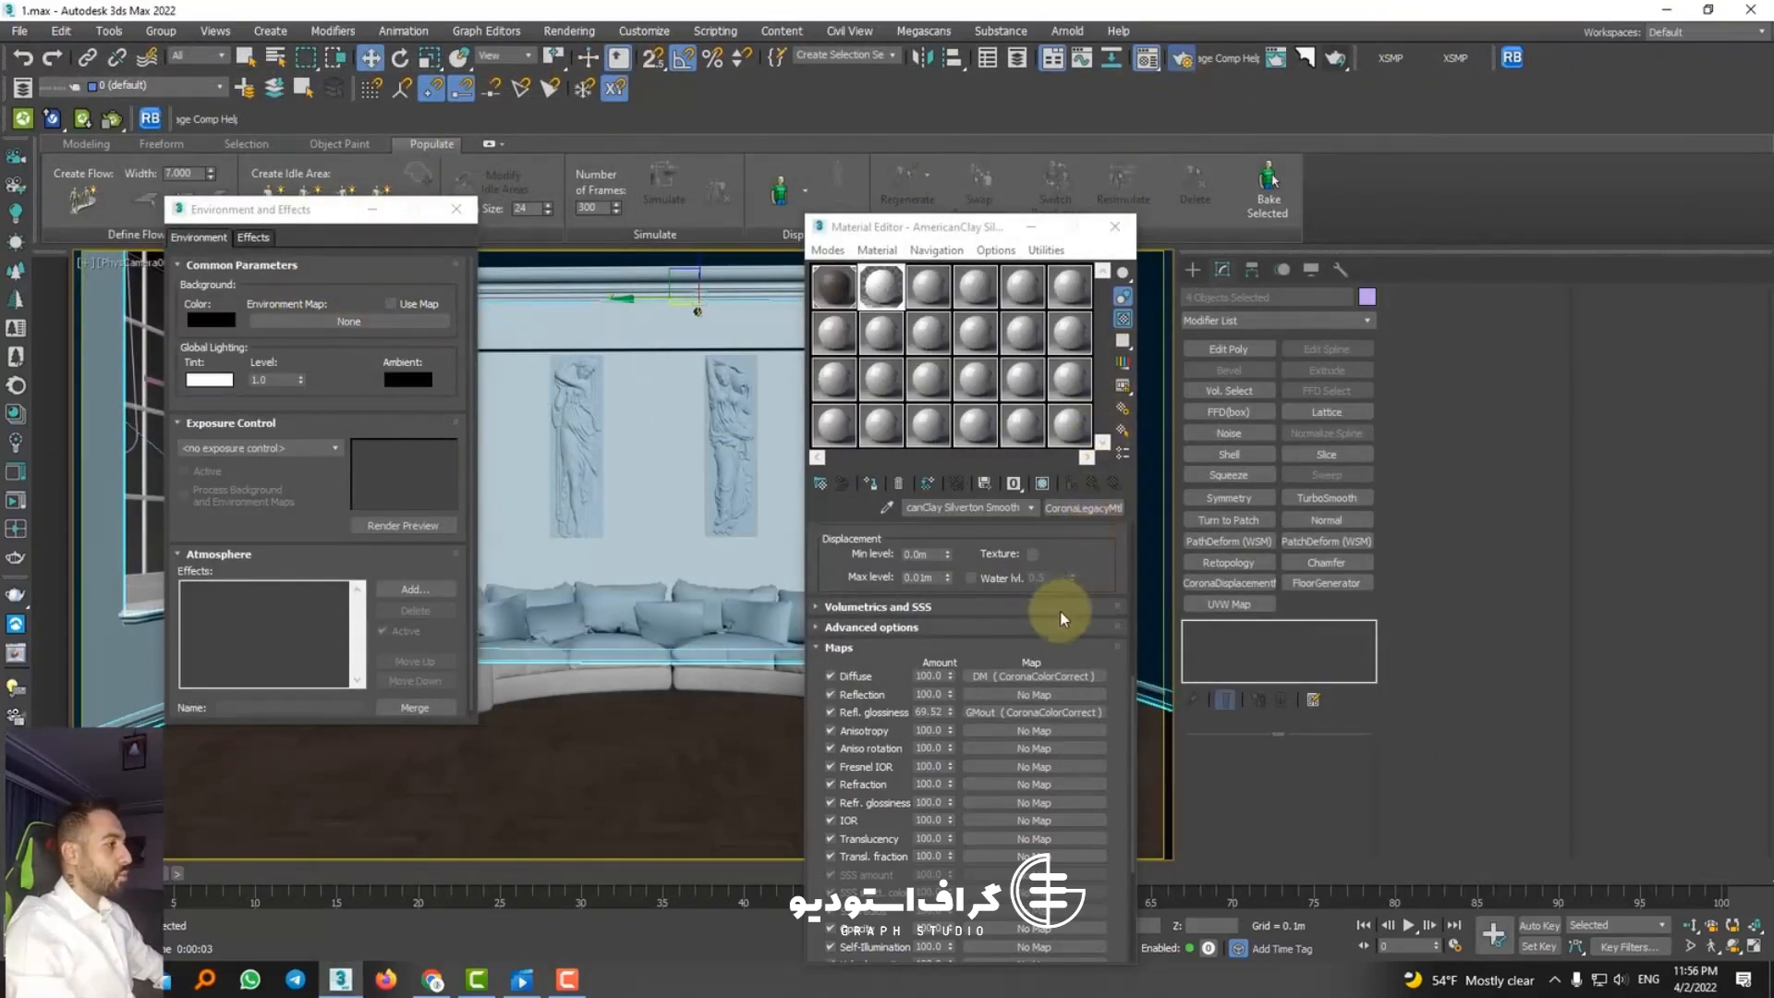
scroll(1341, 614, "down", 2)
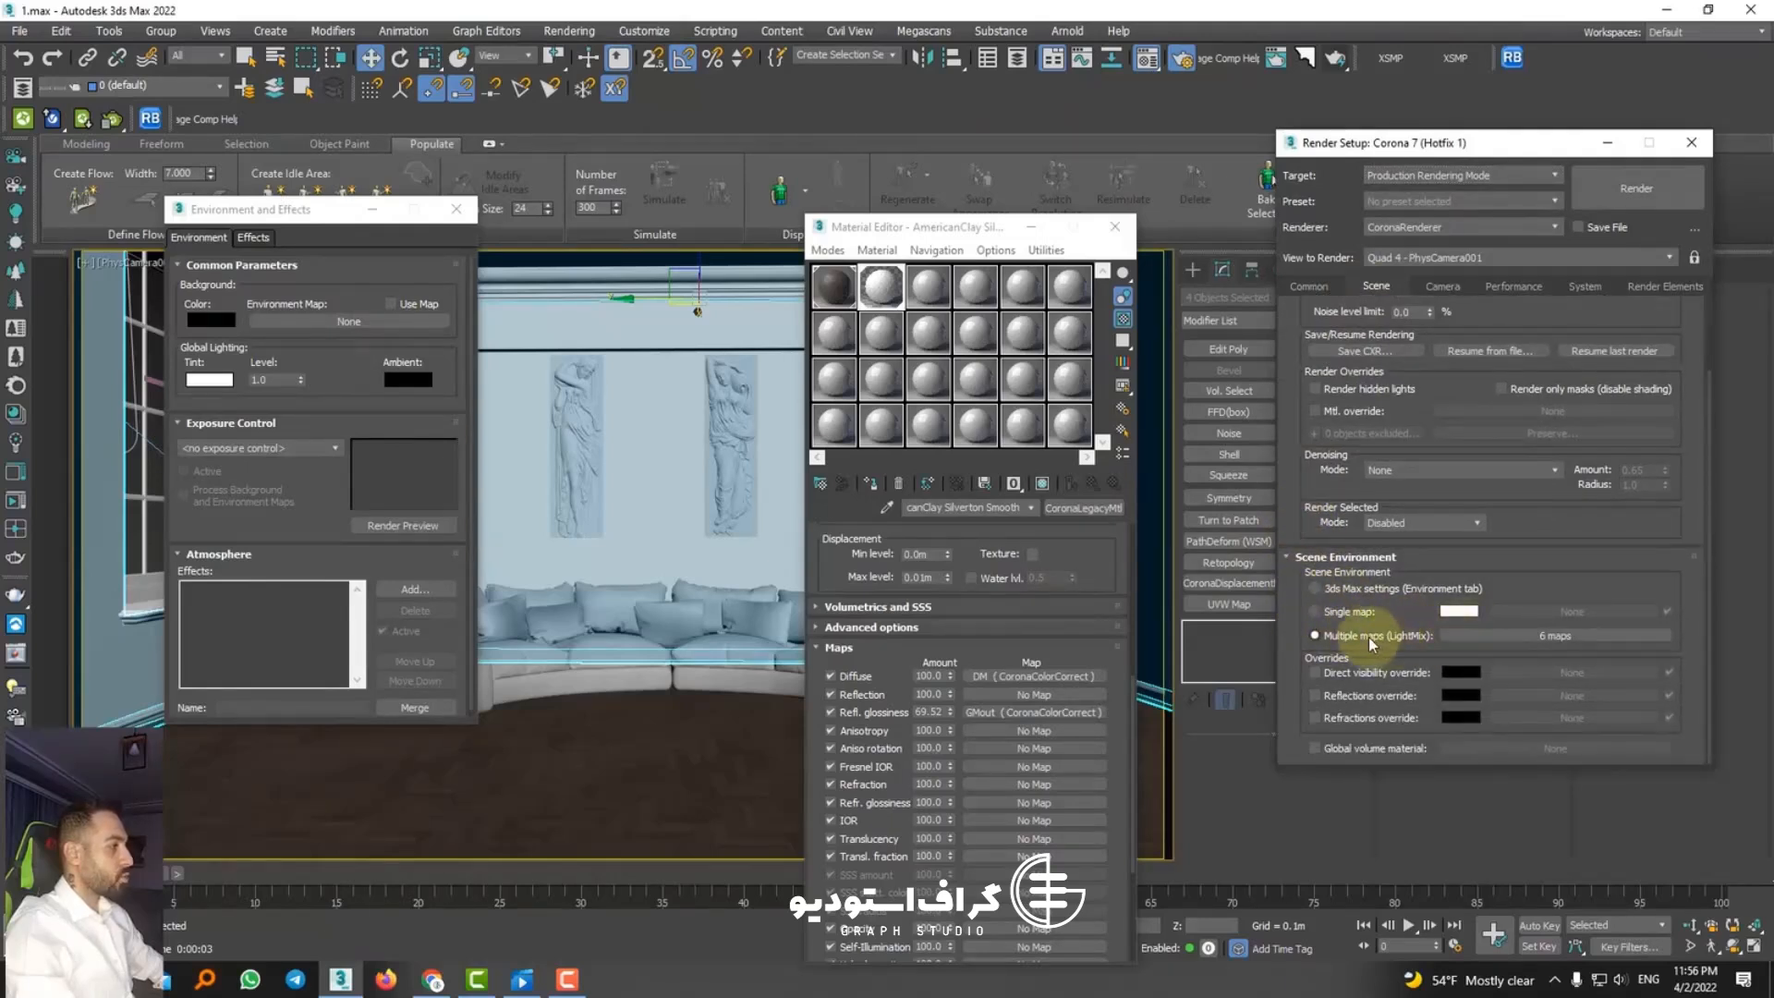
left_click(1622, 194)
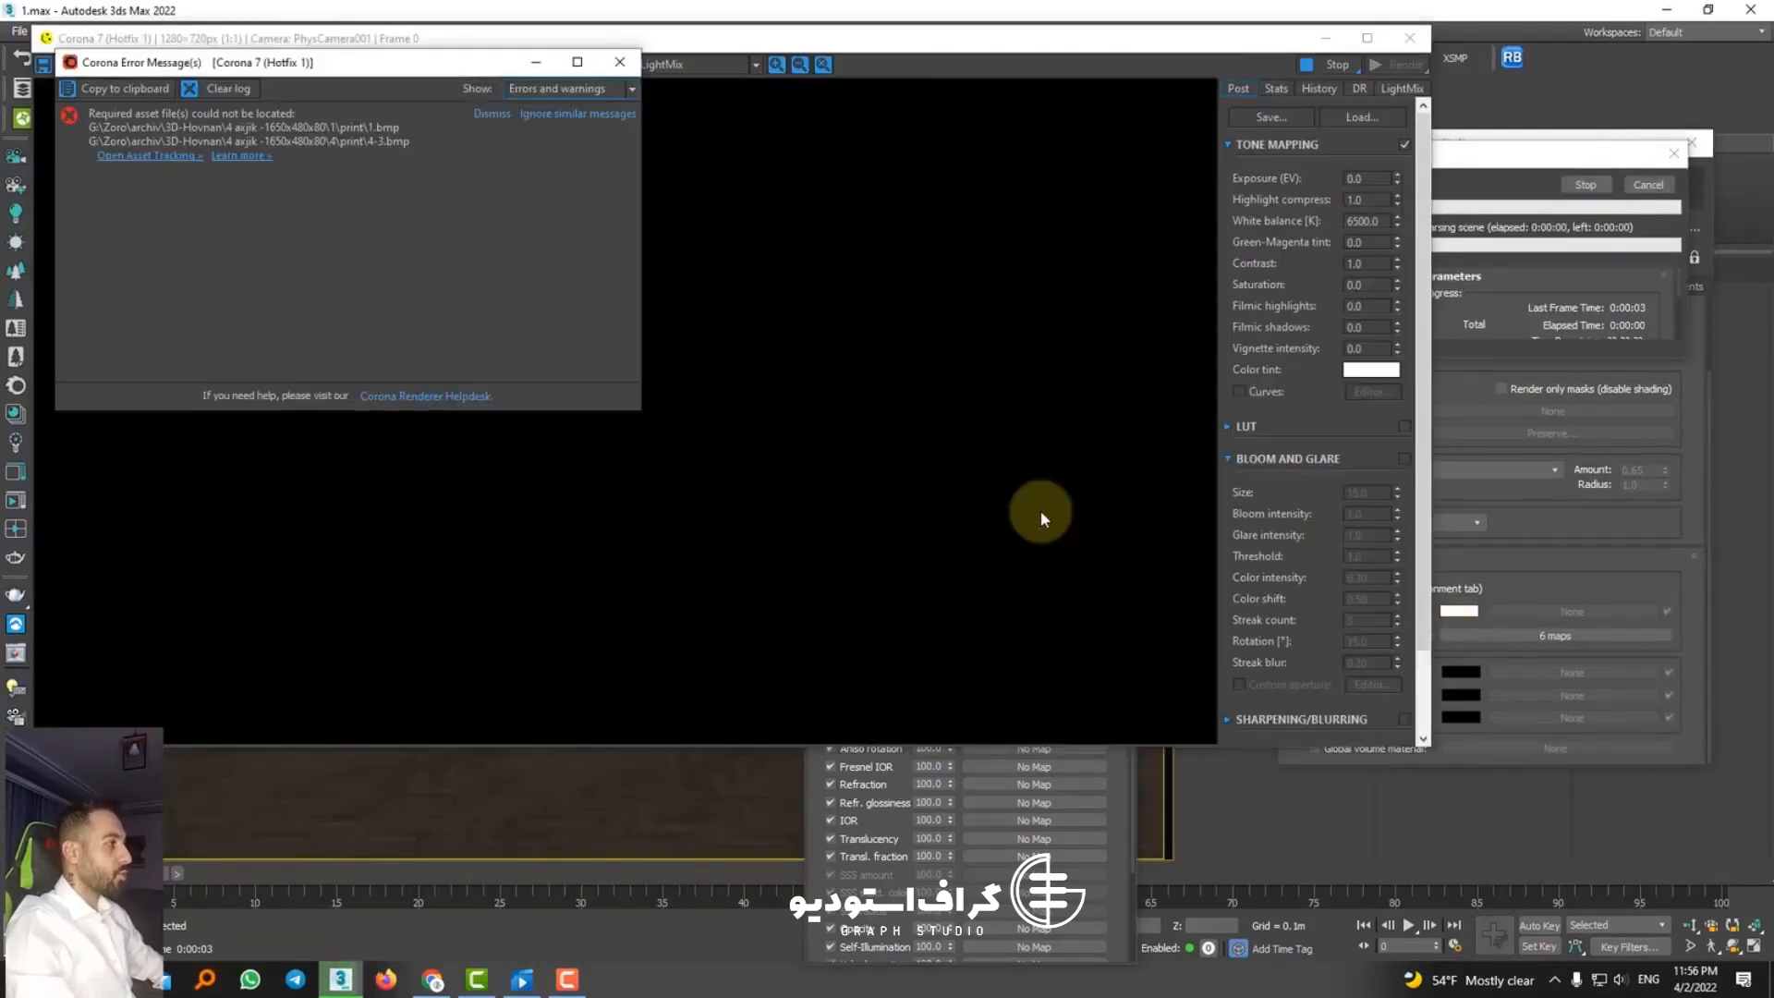
left_click(869, 488)
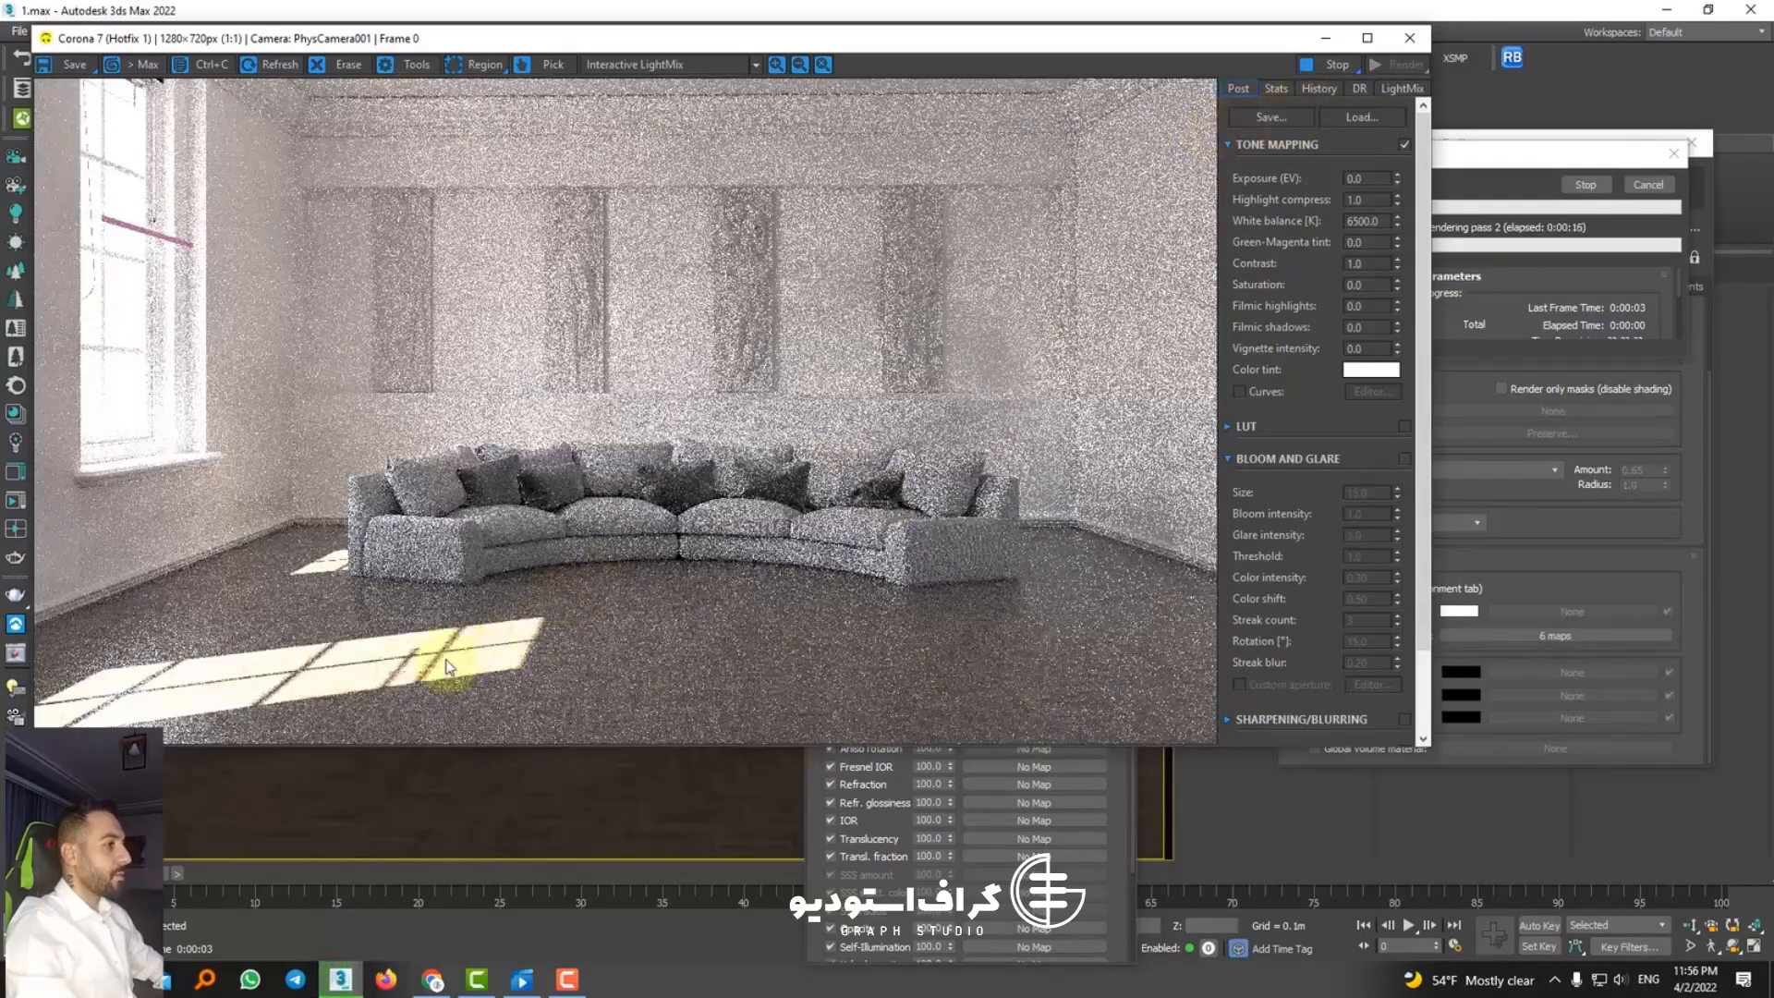
scroll(425, 680, "up", 2)
scroll(425, 684, "down", 2)
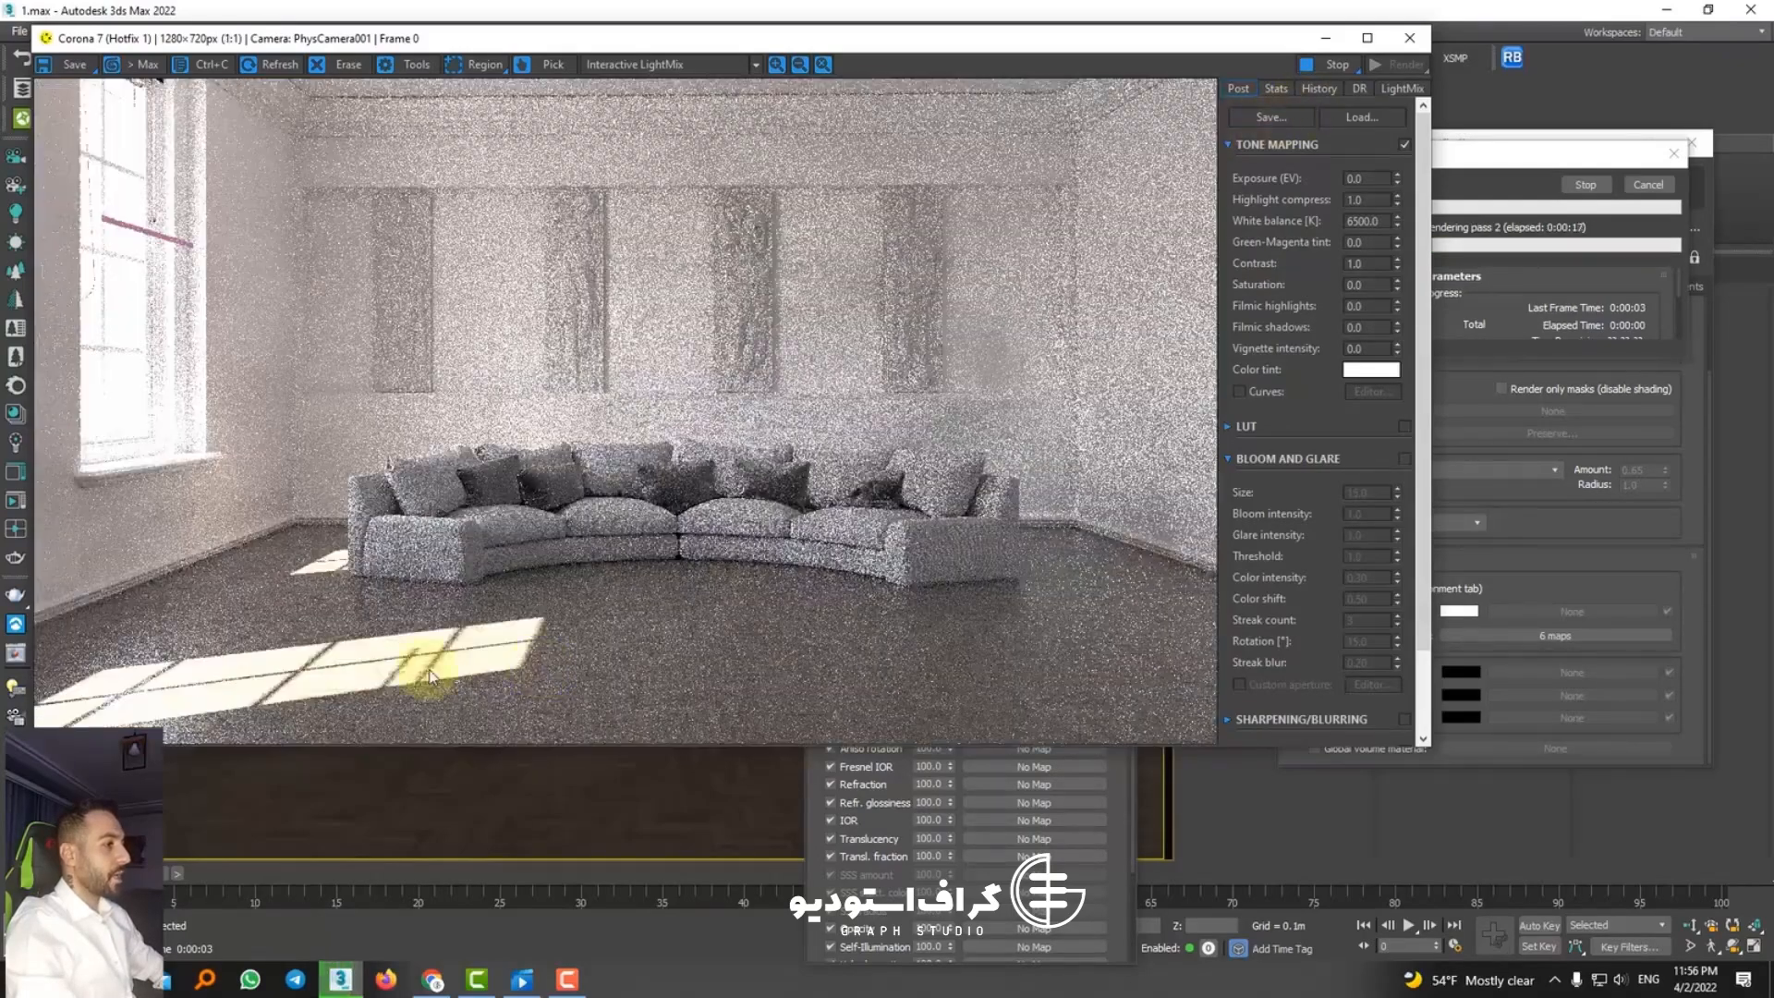
Step: Stop the render and close the frame buffer, environment settings, render setup and material editor
left_click(1332, 64)
left_click(1409, 38)
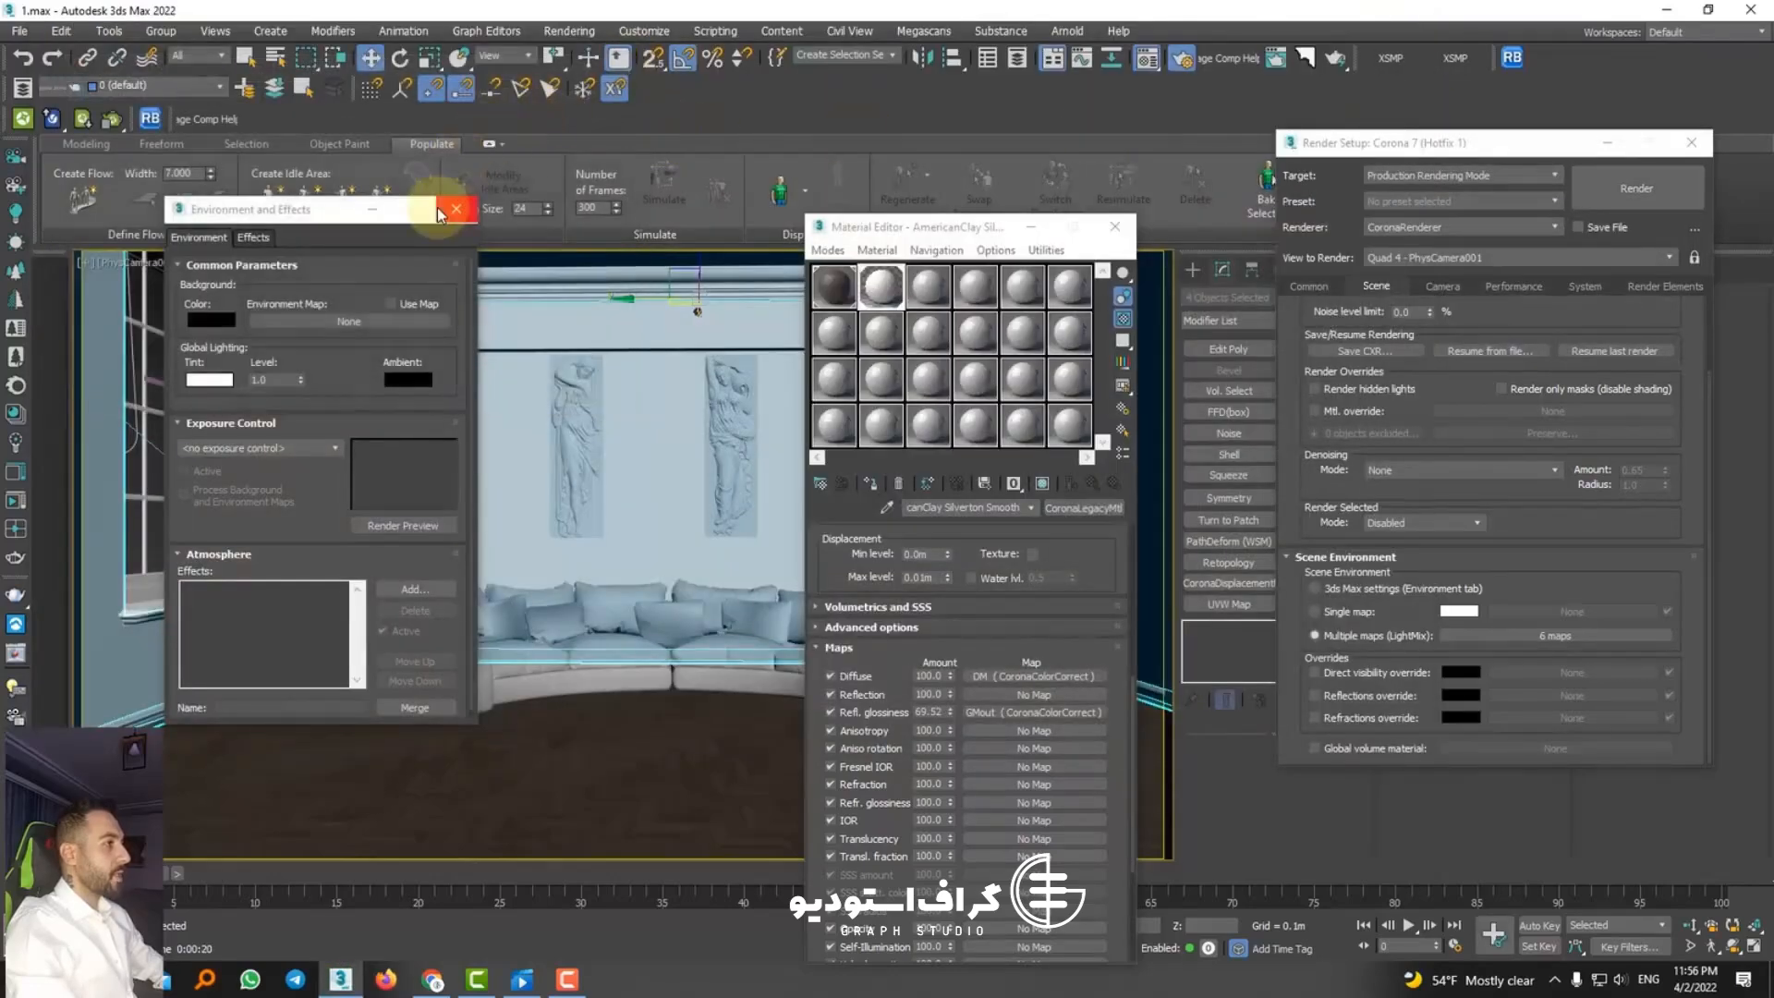
left_click(456, 208)
left_click(1691, 142)
left_click(1123, 234)
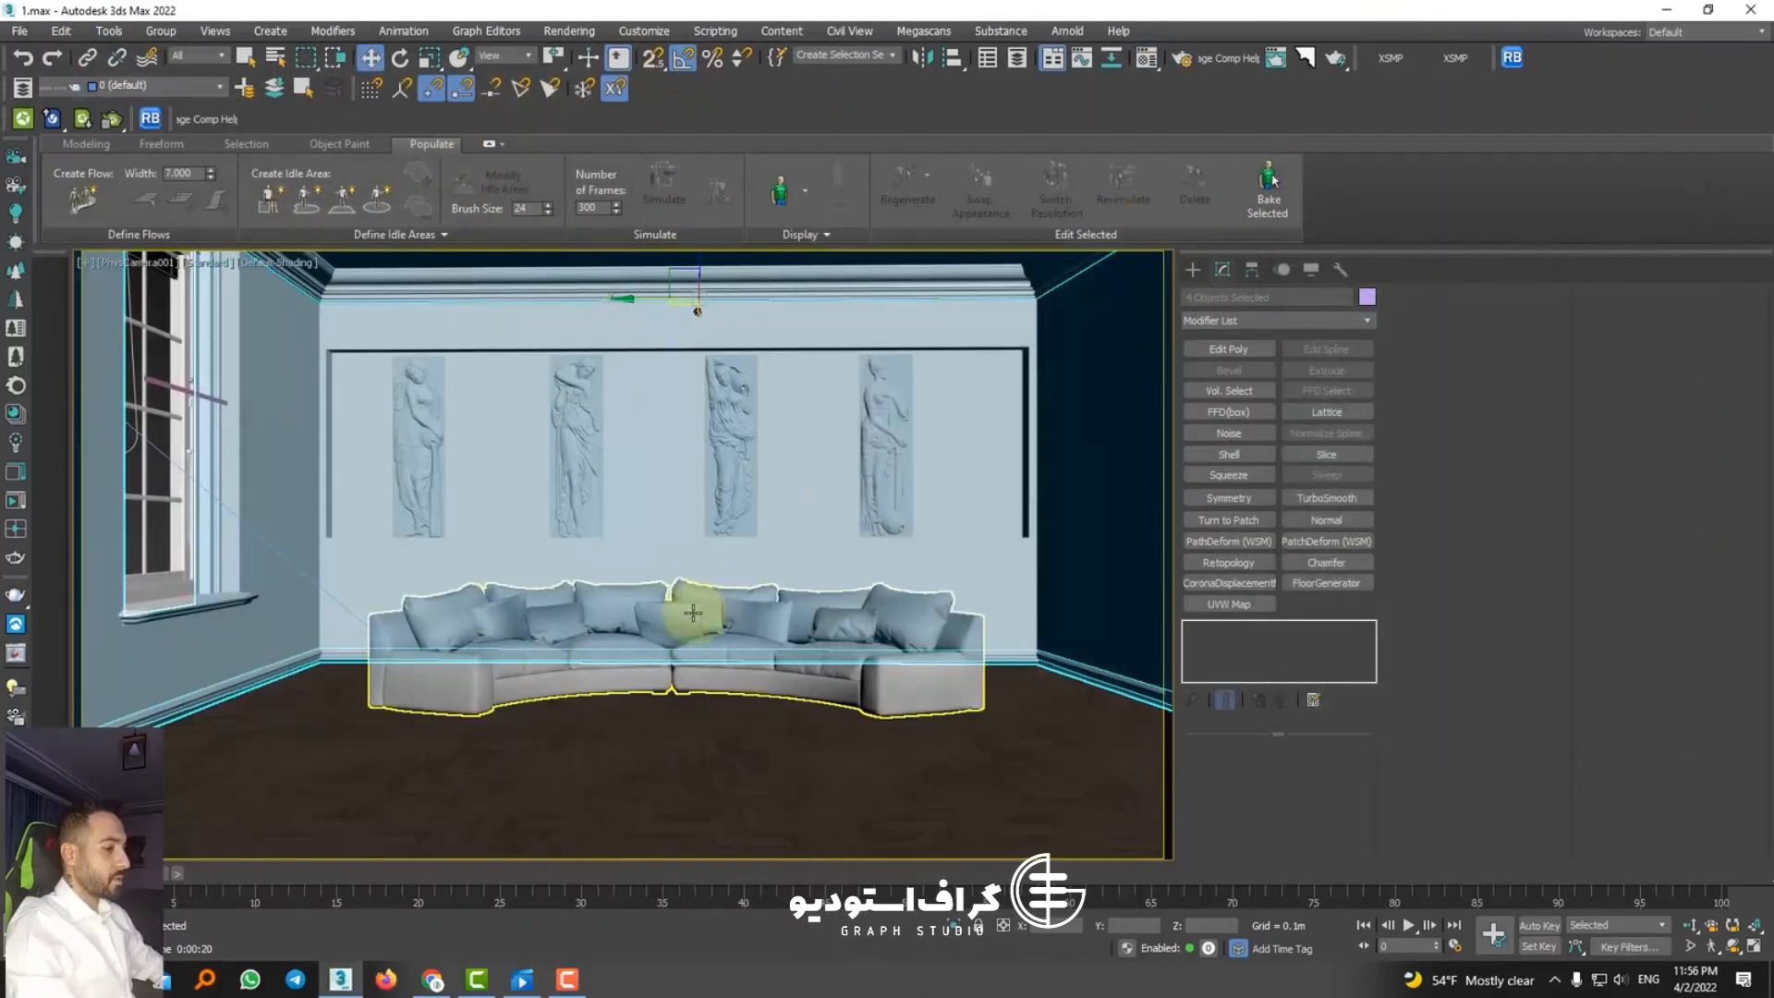
Step: Change the viewport layout to two side-by-side views, showing the top view and PhysCamera001
key("alt+w")
left_click(176, 873)
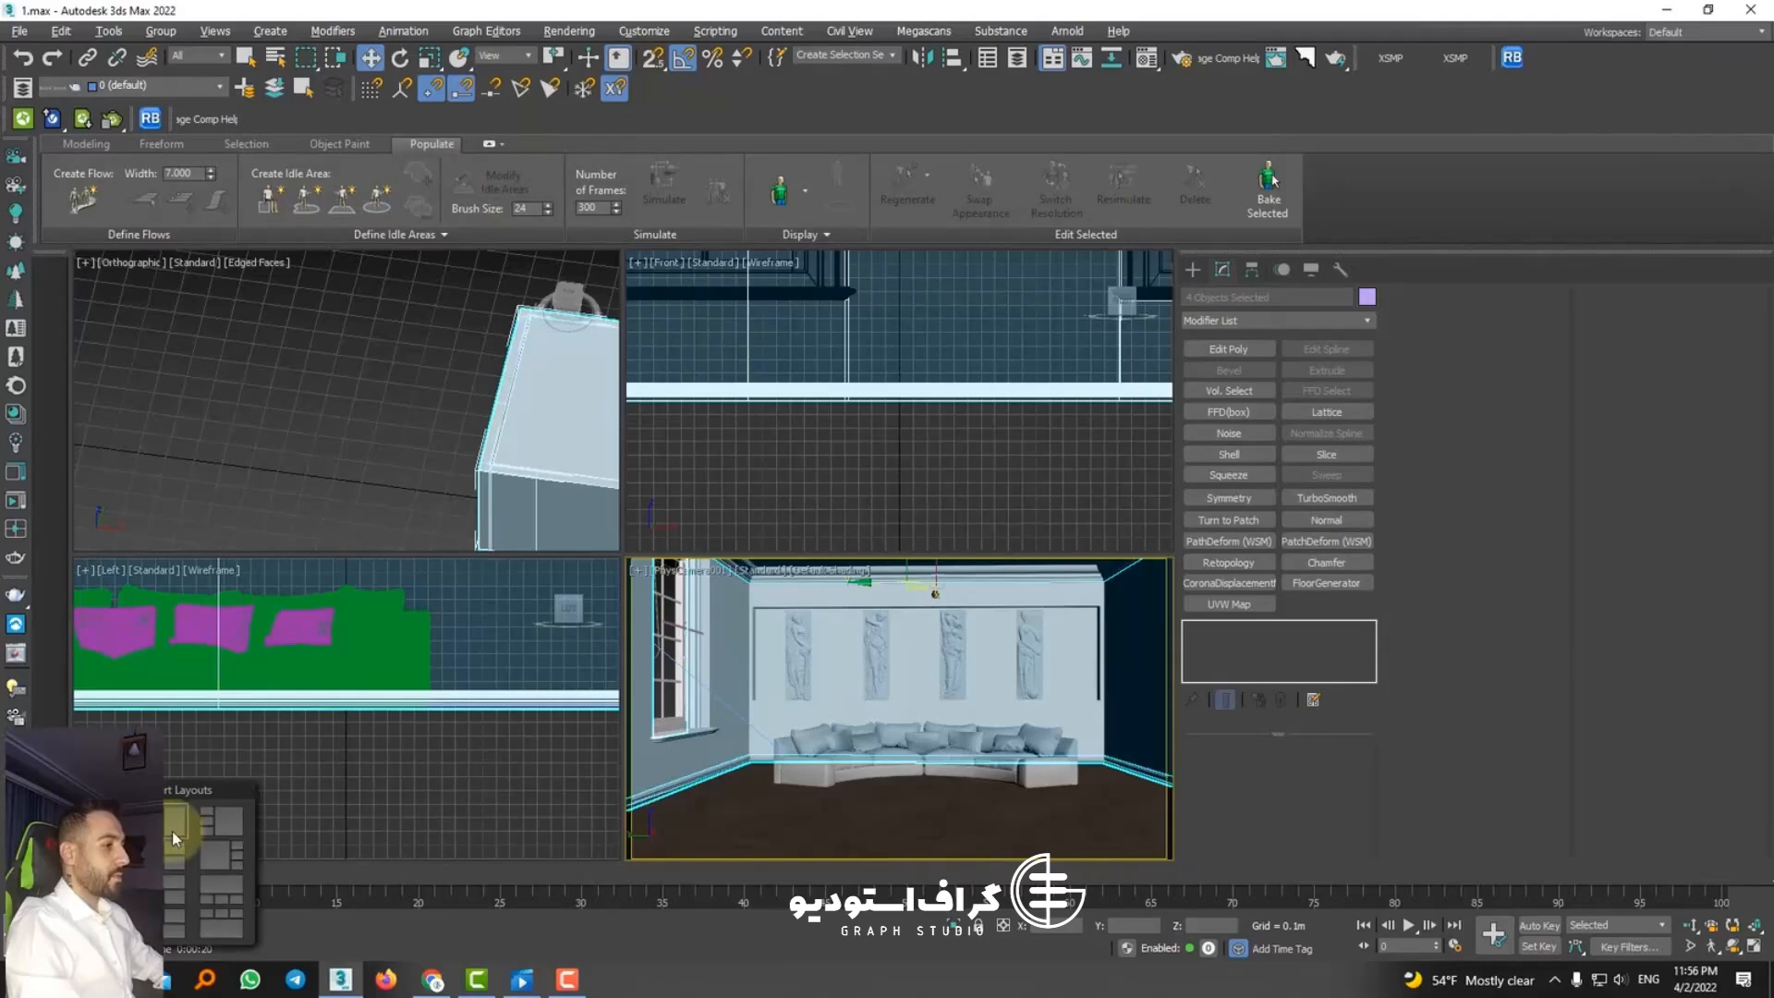
left_click(104, 854)
left_click(815, 662)
key("c")
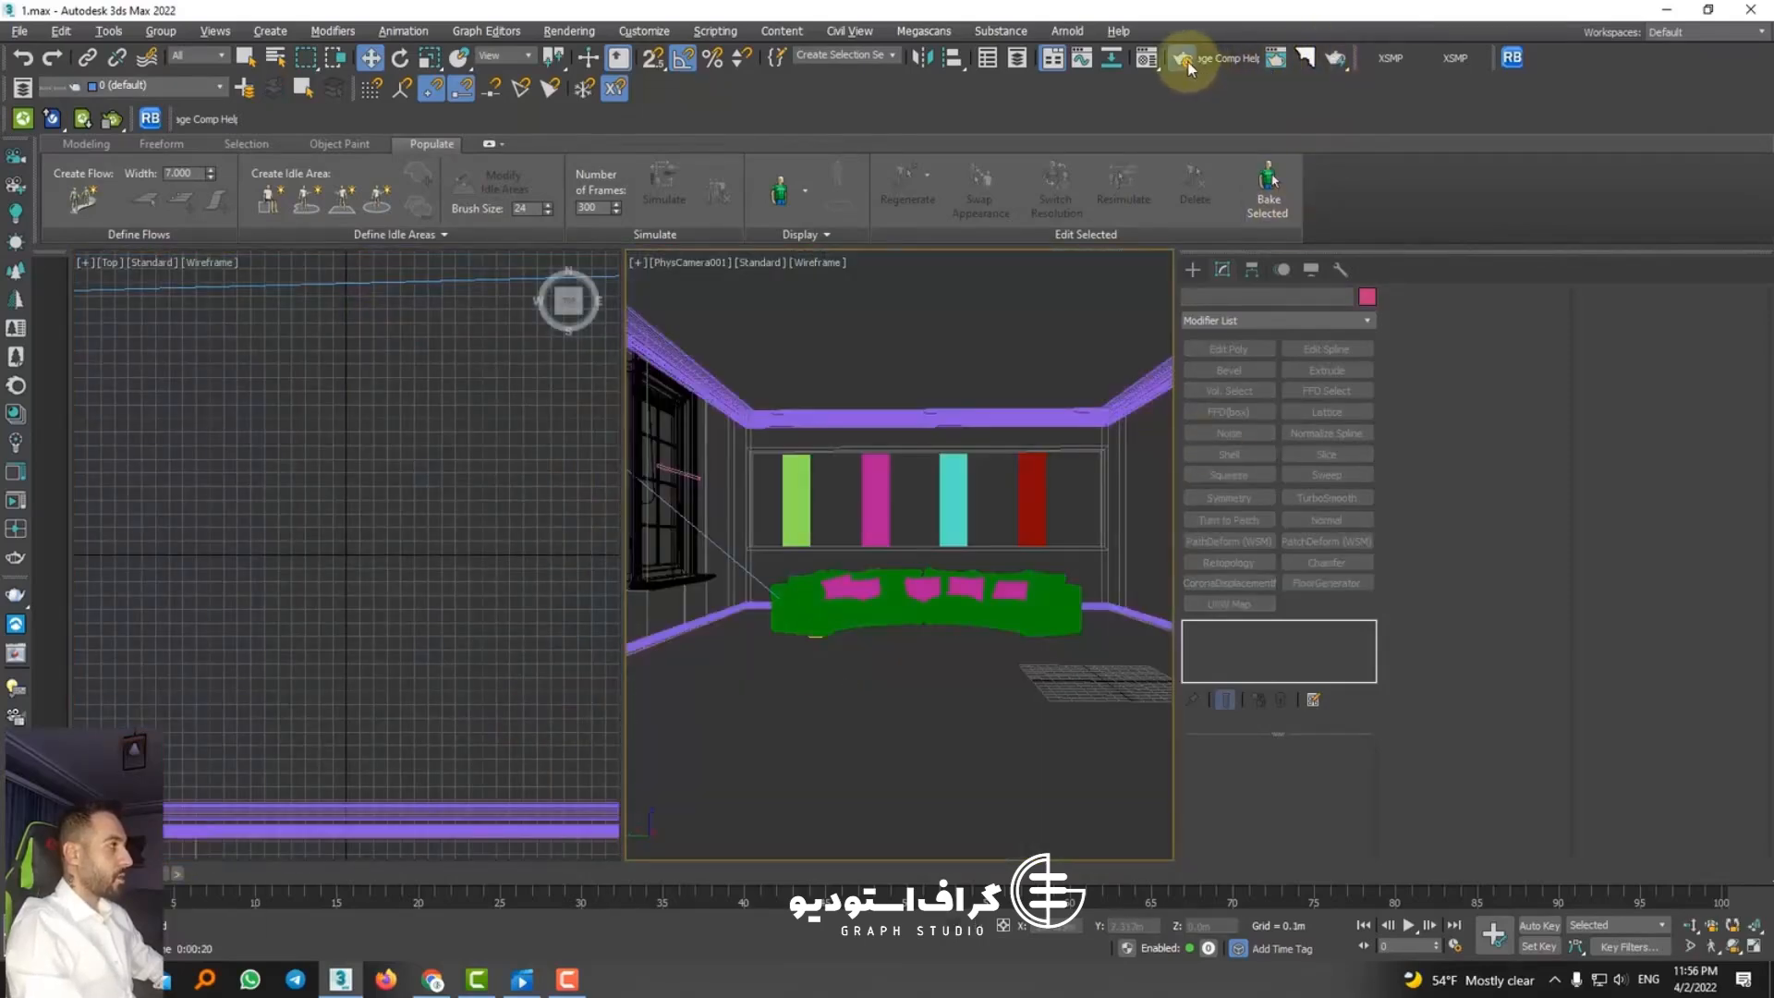
Step: Lock the render view to PhysCamera001 in the render setup, cancelling the started render and closing its windows
key("F10")
left_click(1632, 182)
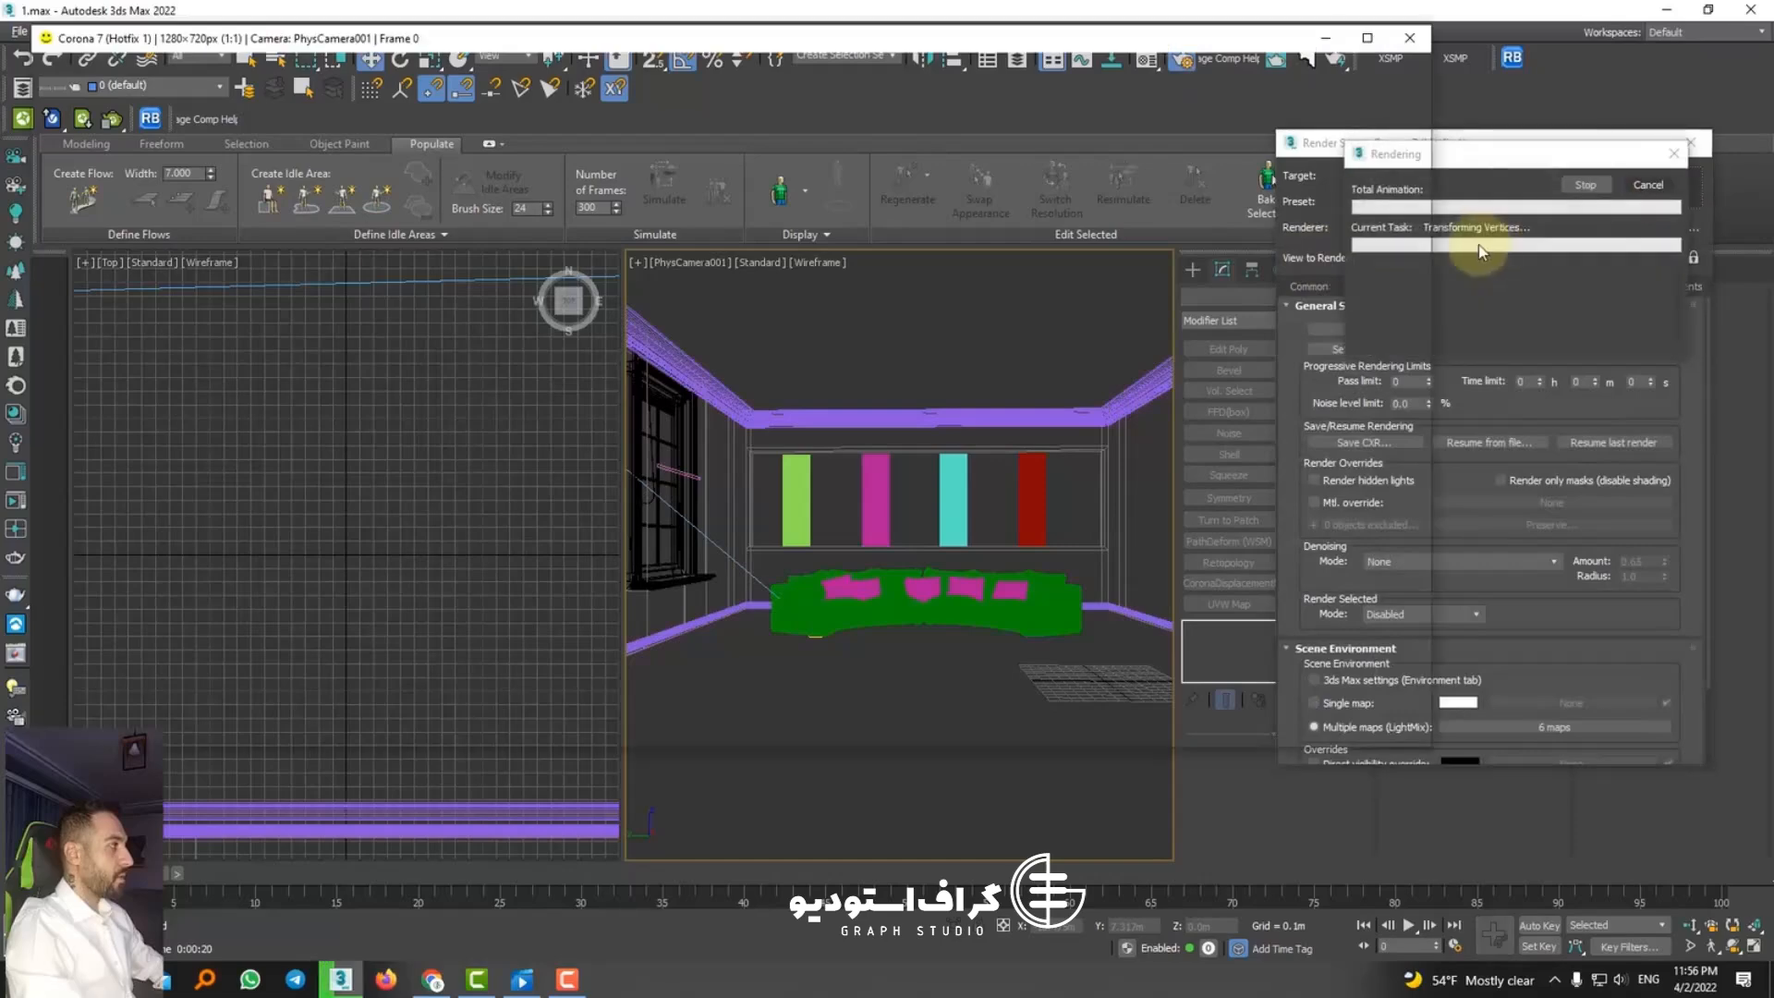
left_click(1648, 186)
left_click(1693, 257)
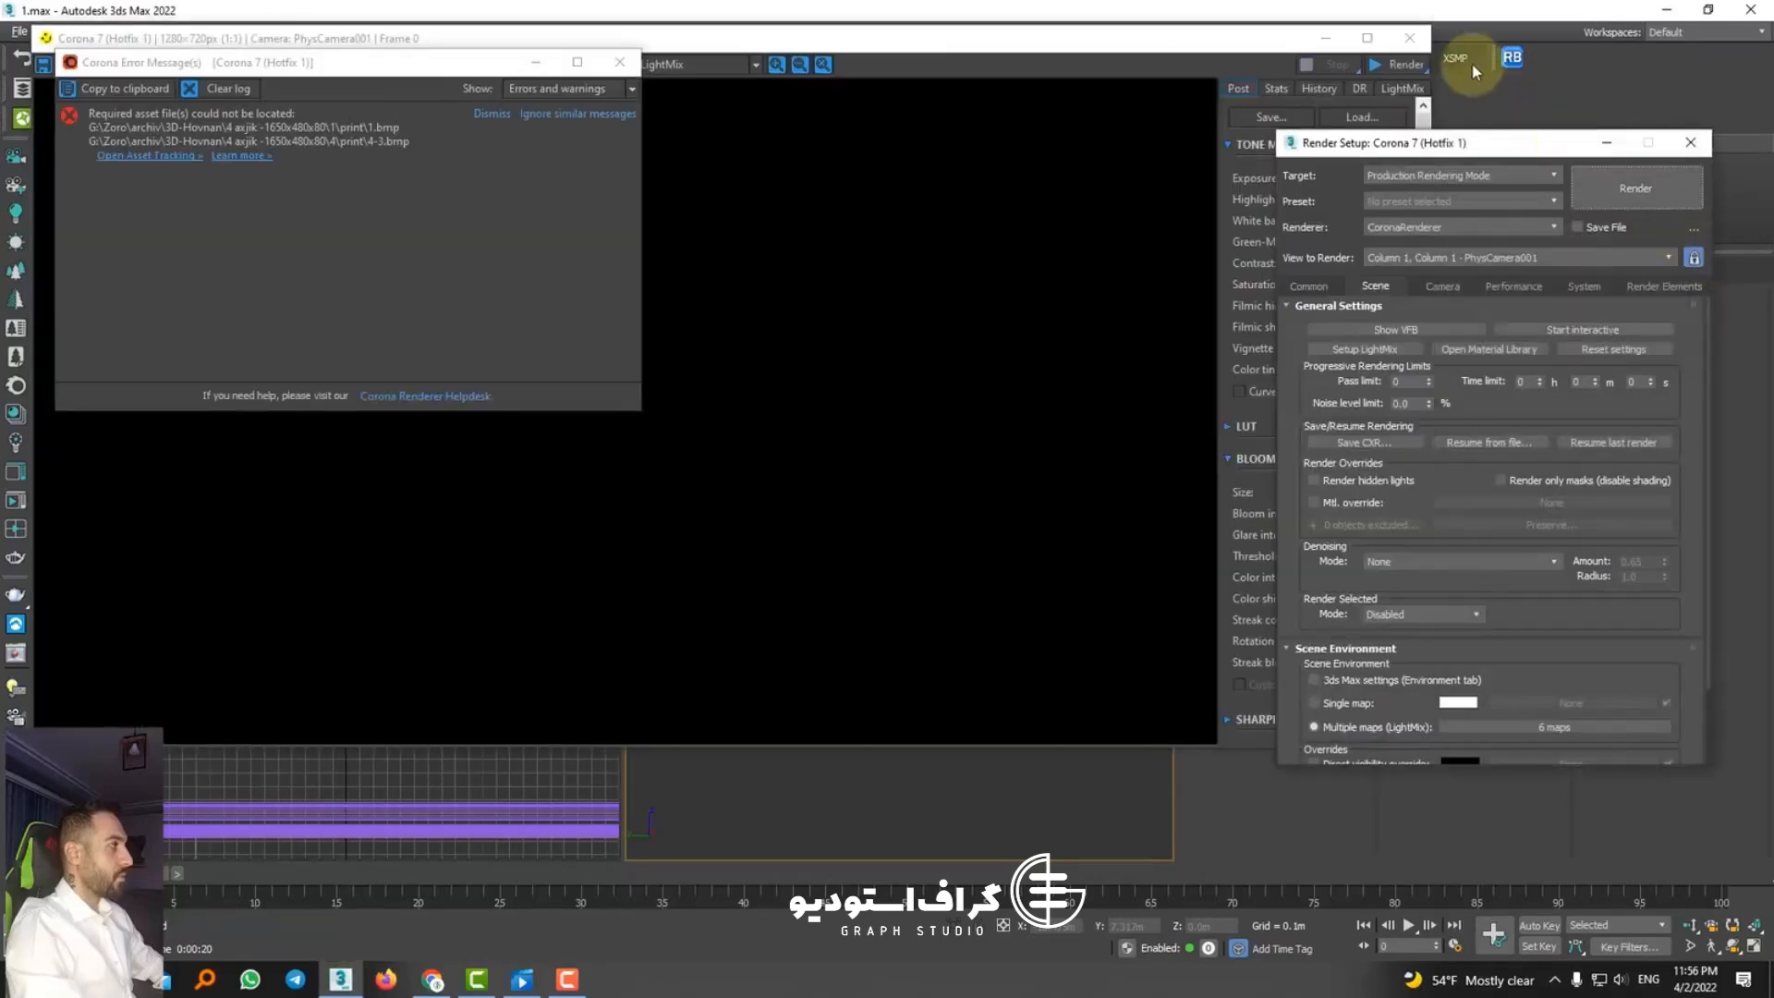
left_click(1409, 39)
left_click(619, 62)
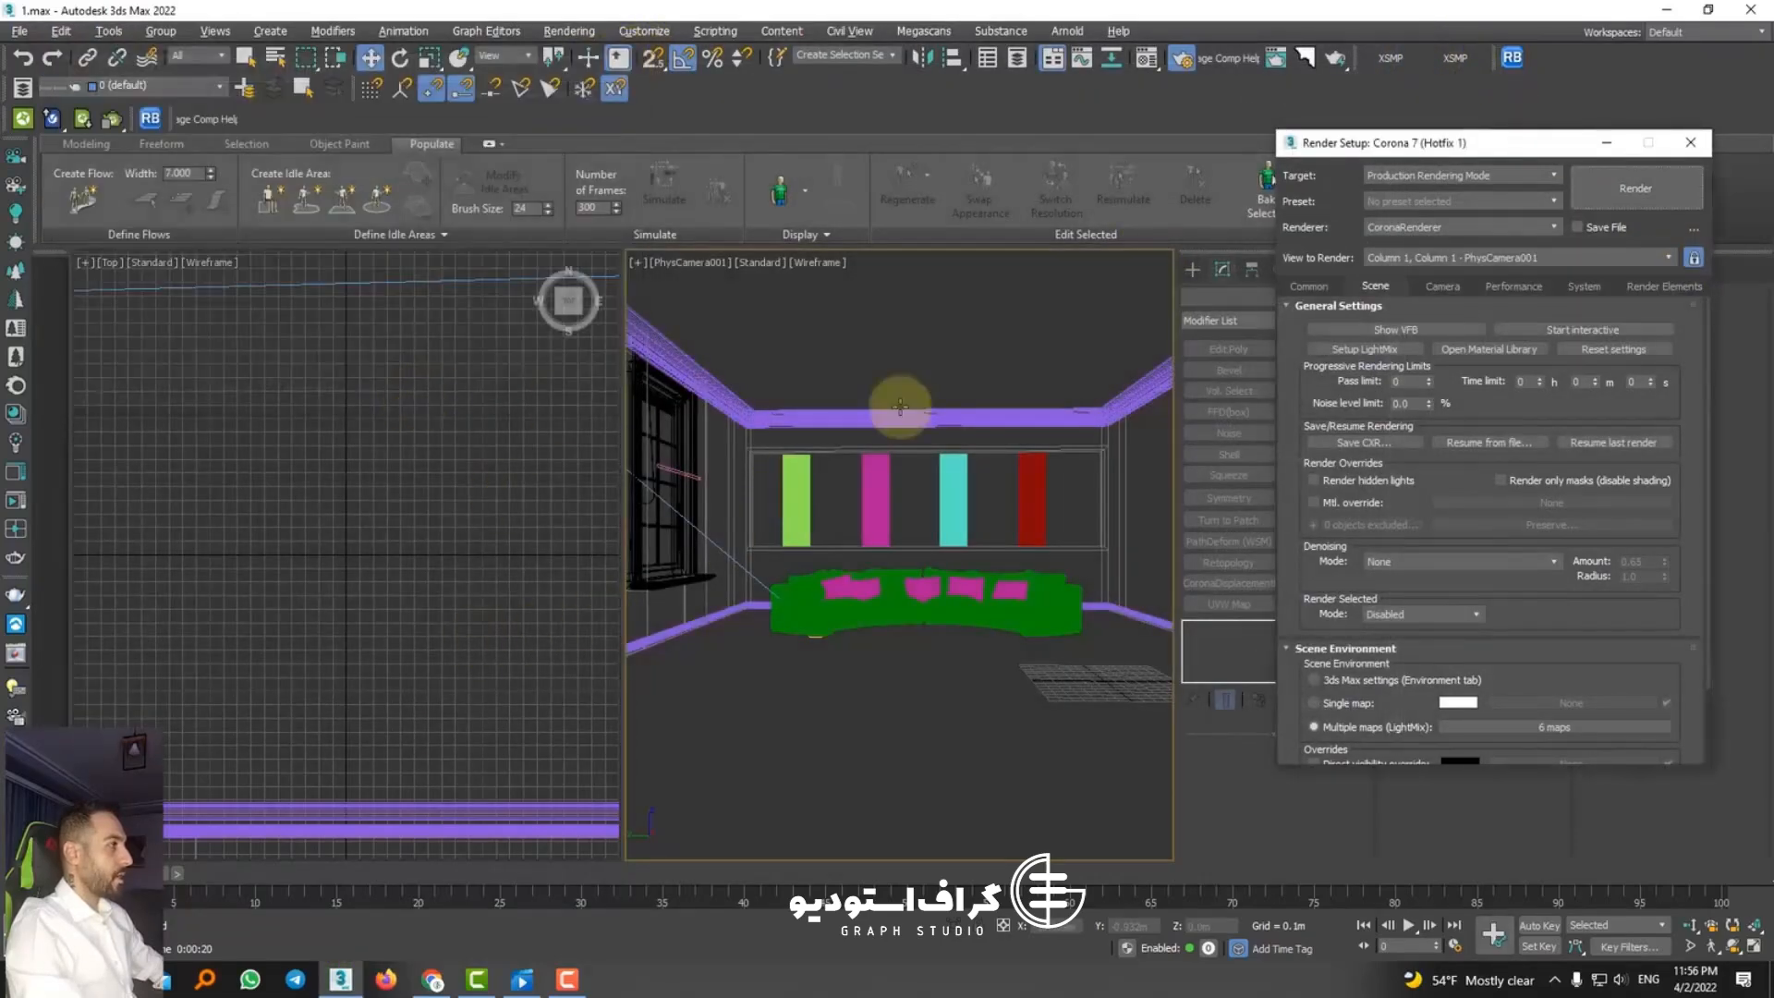
Step: Start an interactive render of the camera view, close the render setup and select the CoronaSun in the top view
left_click(1602, 325)
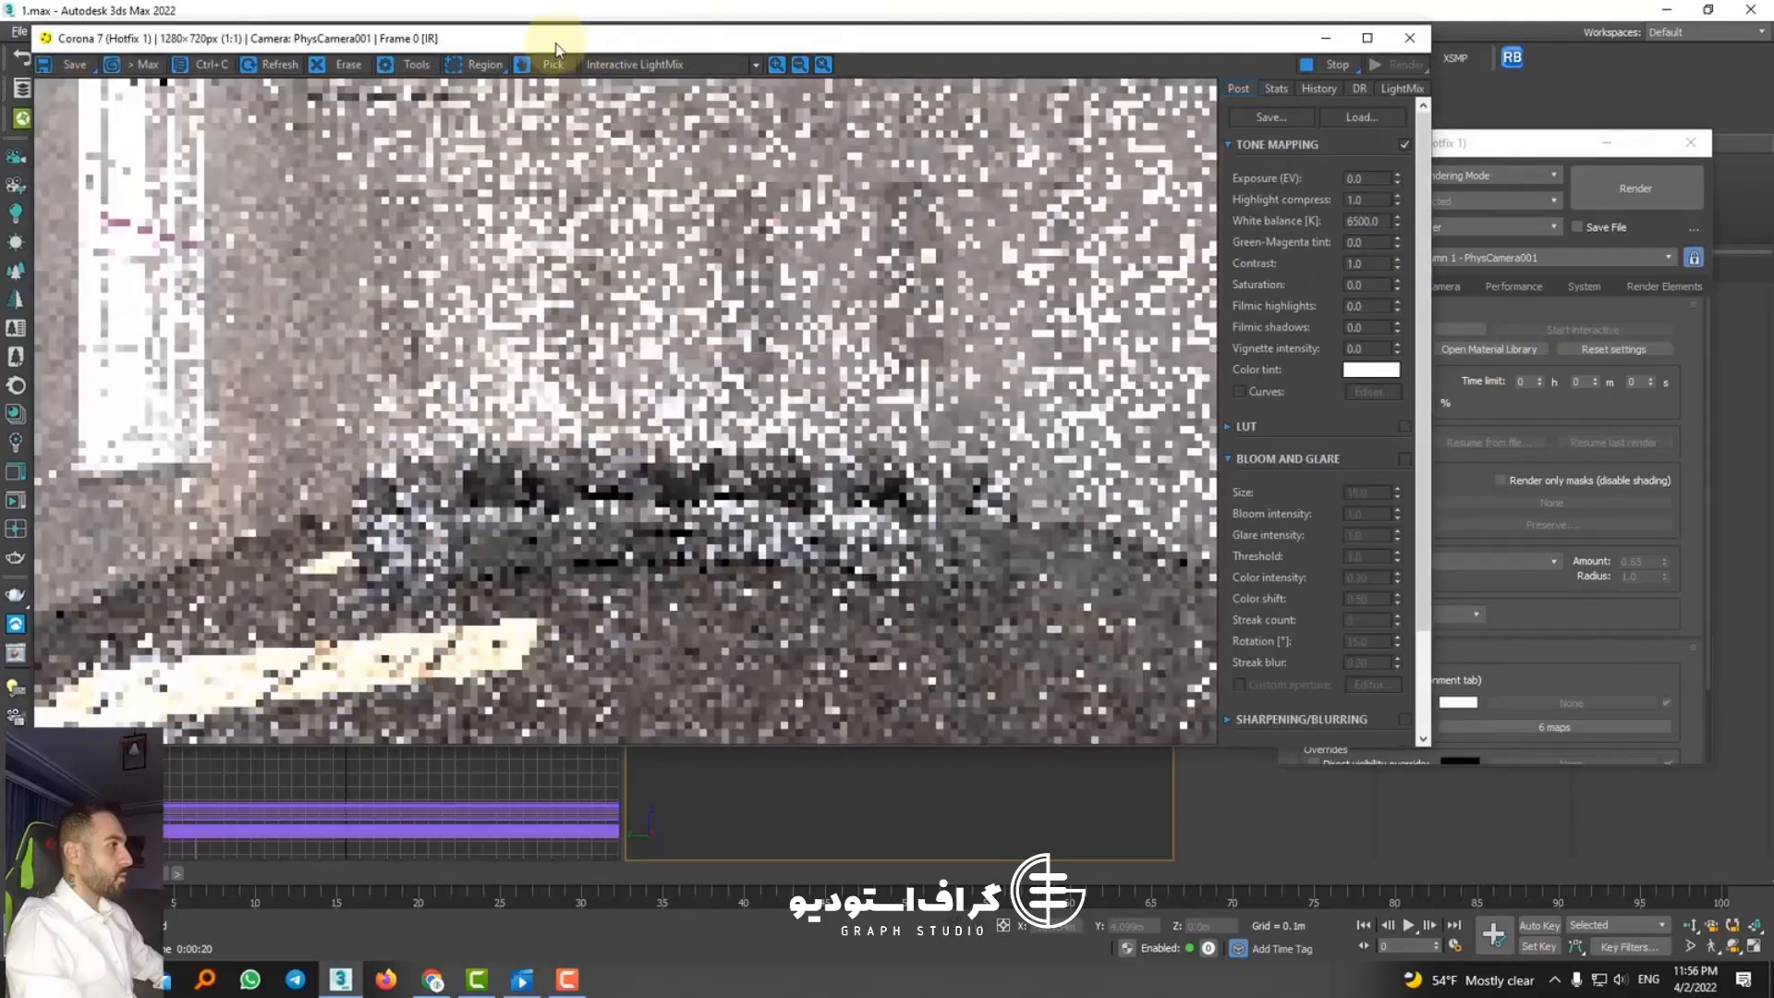
left_click_drag(555, 39, 1147, 21)
scroll(383, 451, "down", 15)
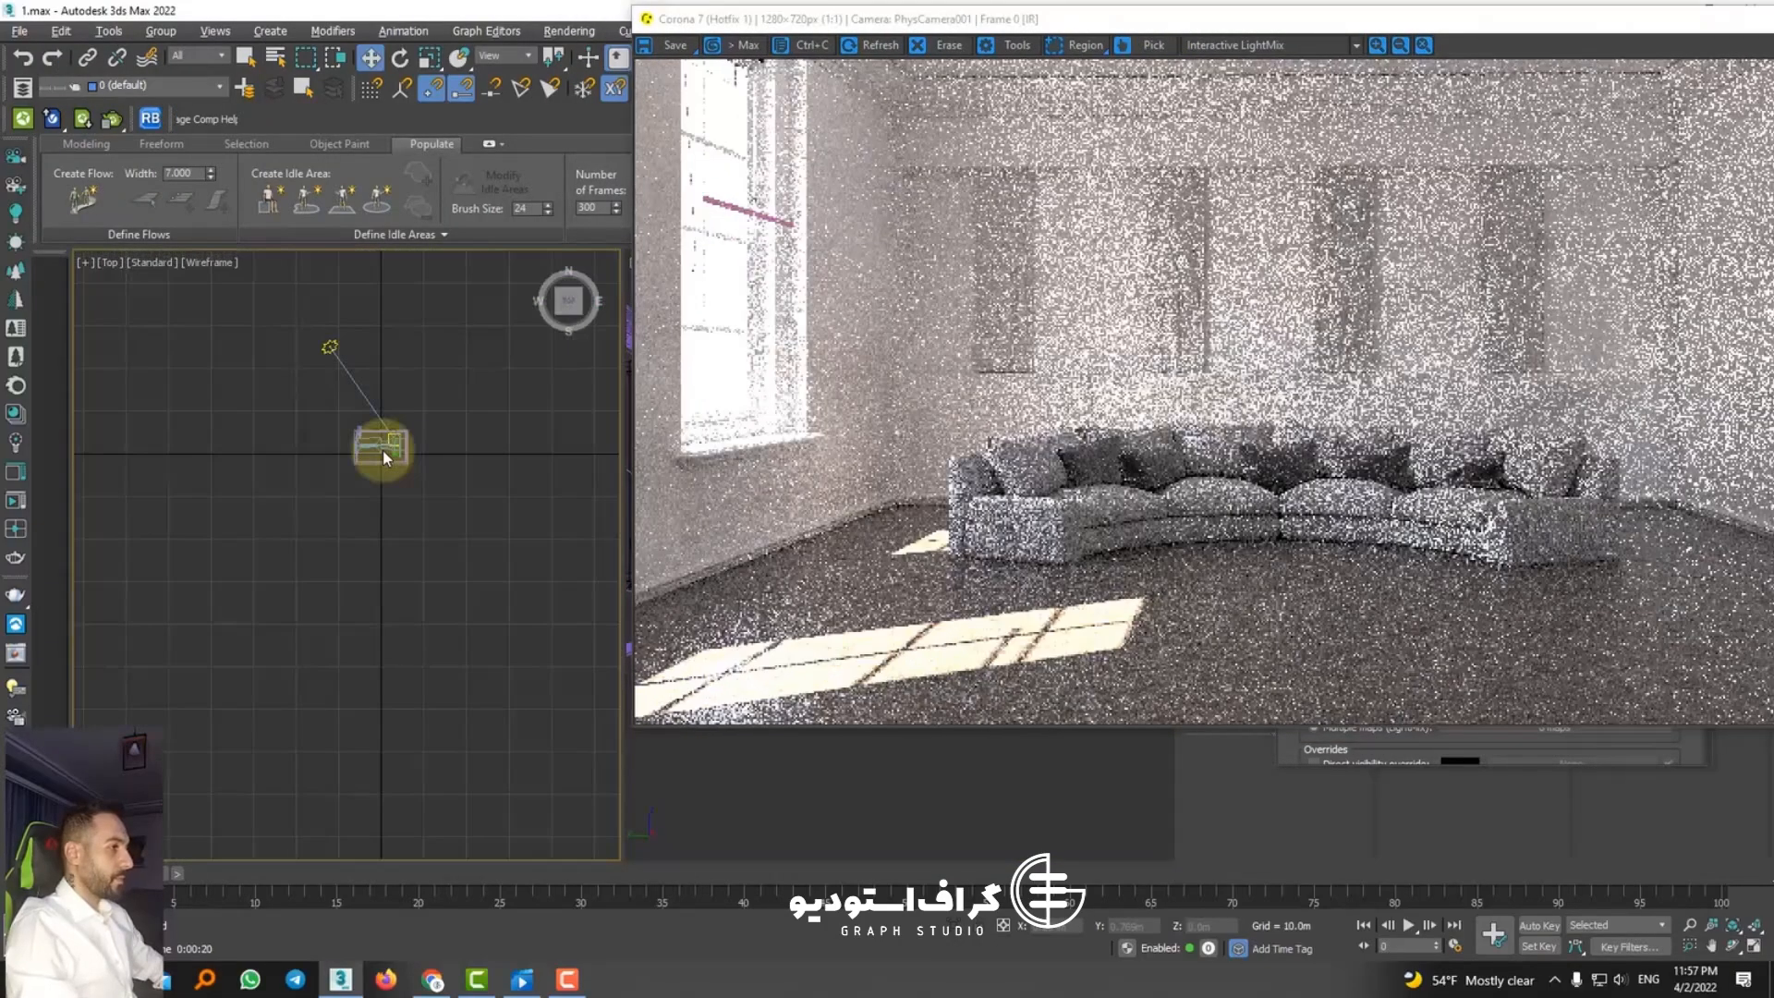
left_click_drag(1260, 24, 656, 20)
left_click(1685, 142)
left_click(996, 30)
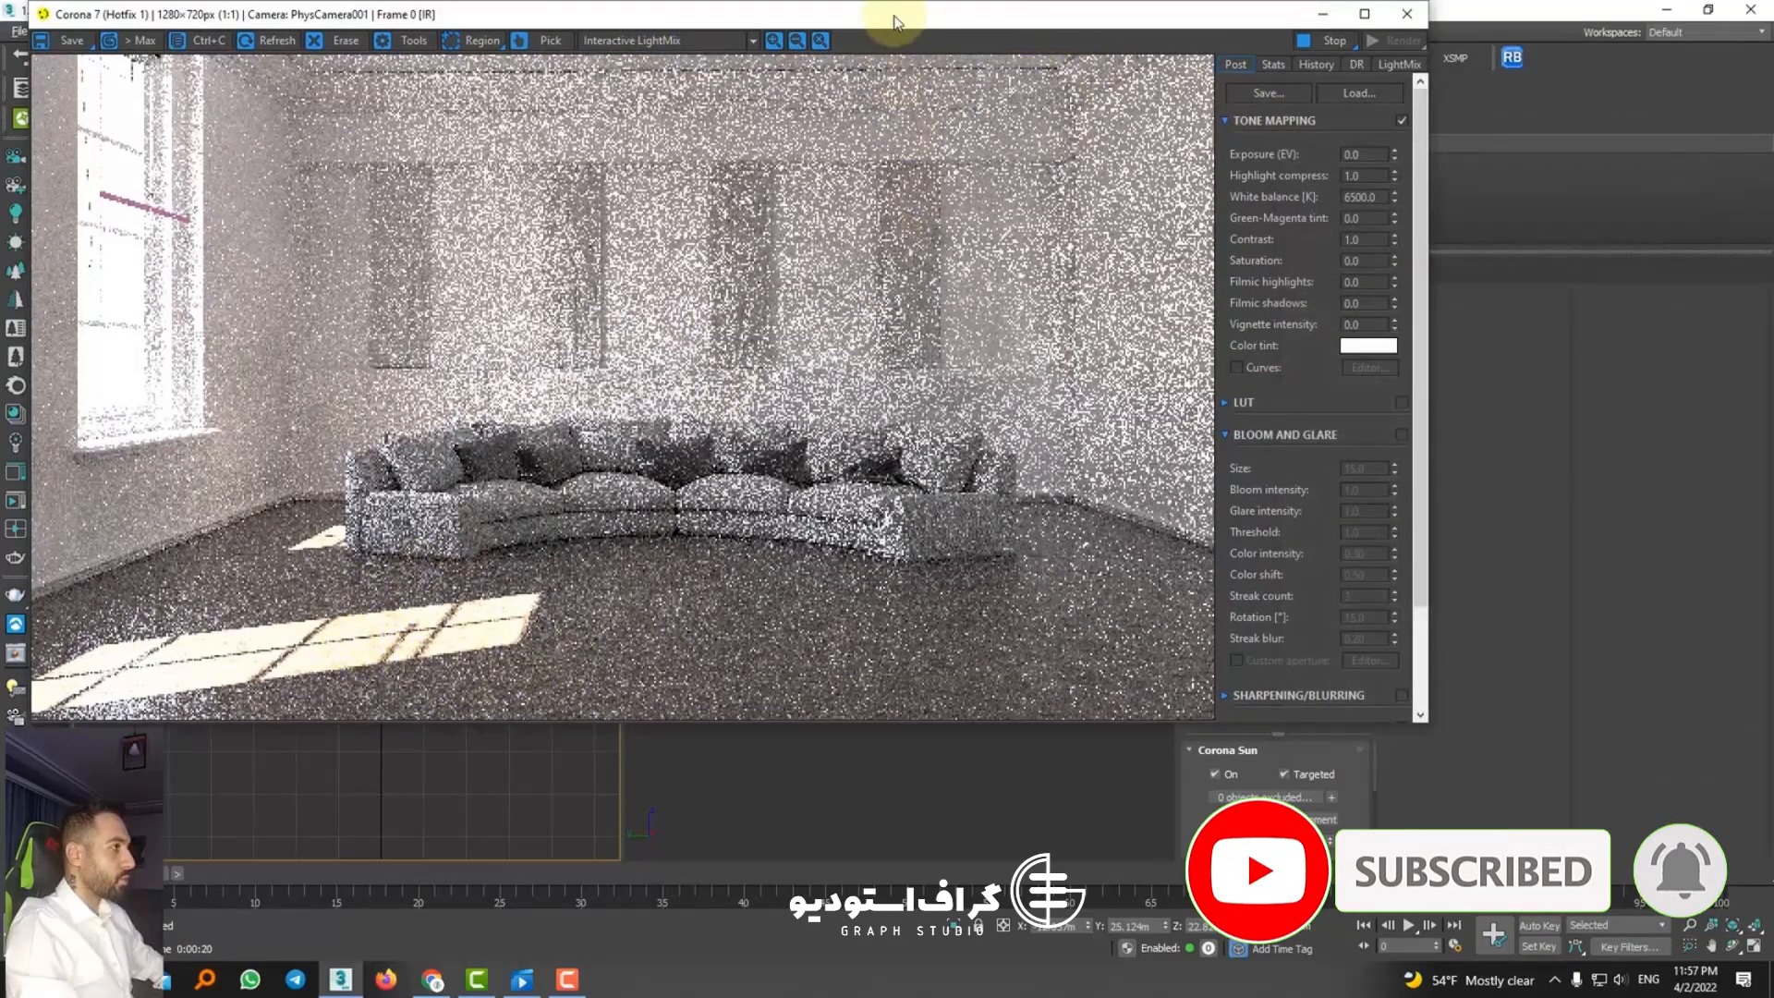
left_click_drag(893, 21, 547, 41)
Step: Try a CoronaSun size of 3.0 and increase it to 6.0 to soften the sunlight's shadow edges
left_click_drag(1359, 843, 1346, 787)
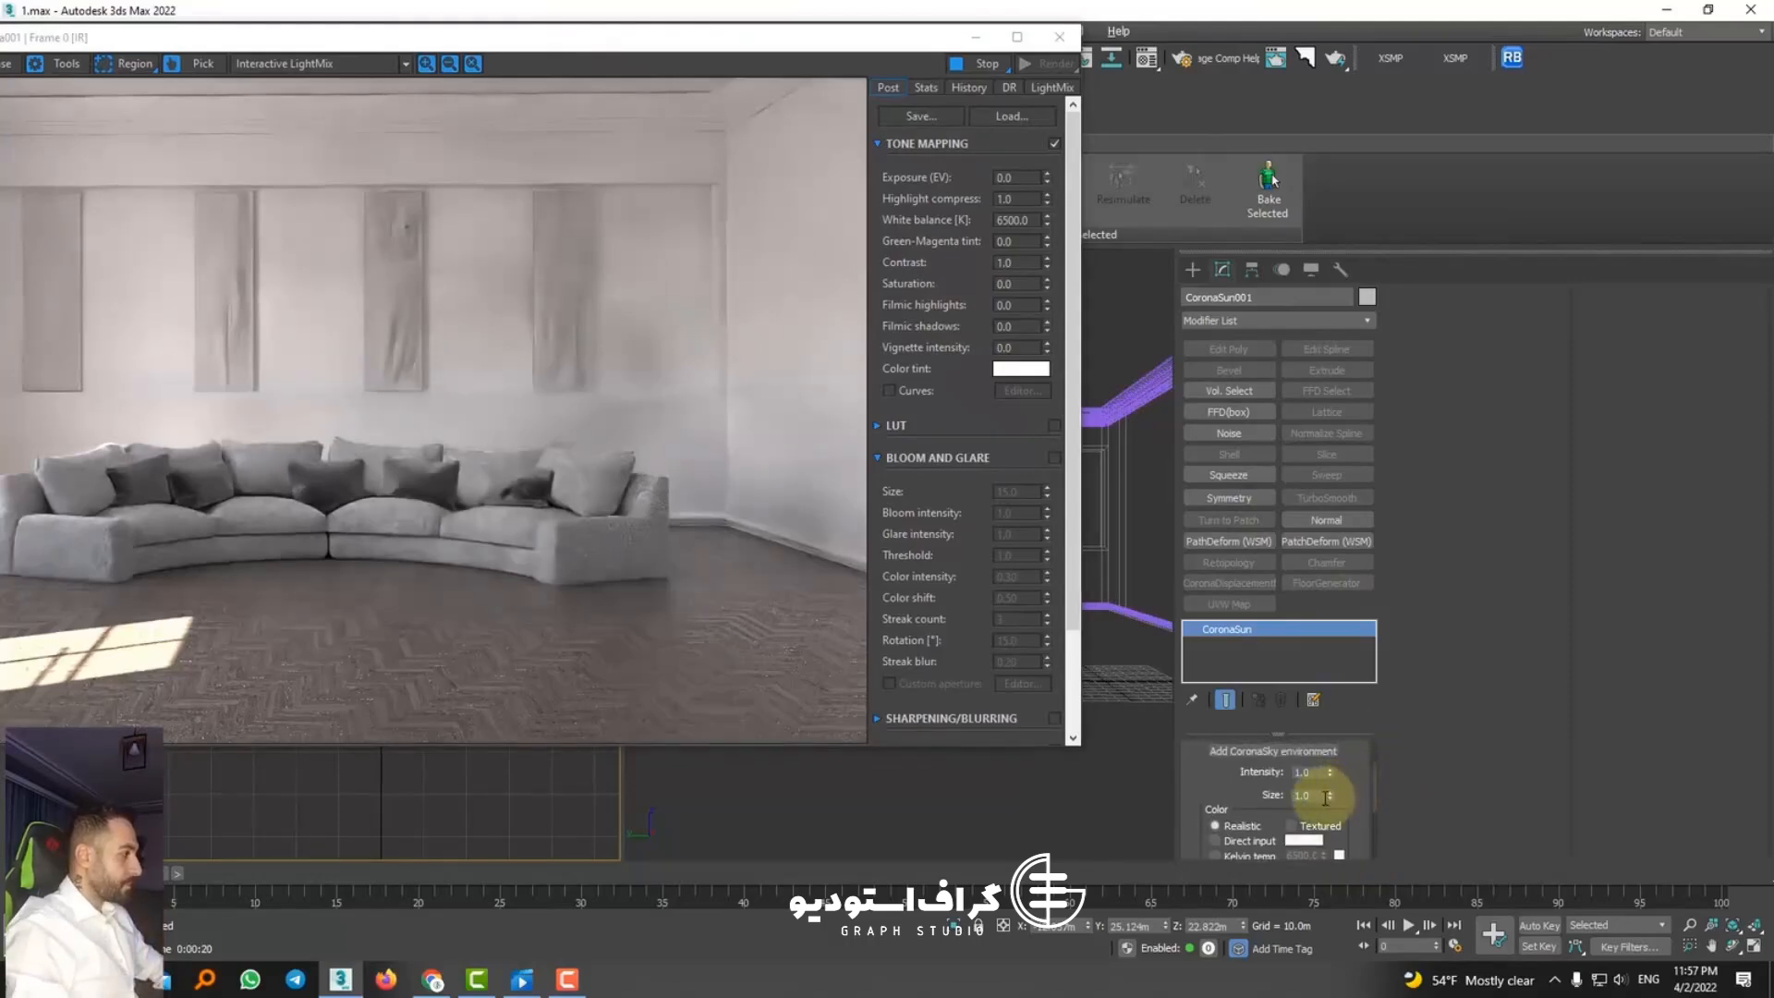
left_click(1324, 796)
key("Return")
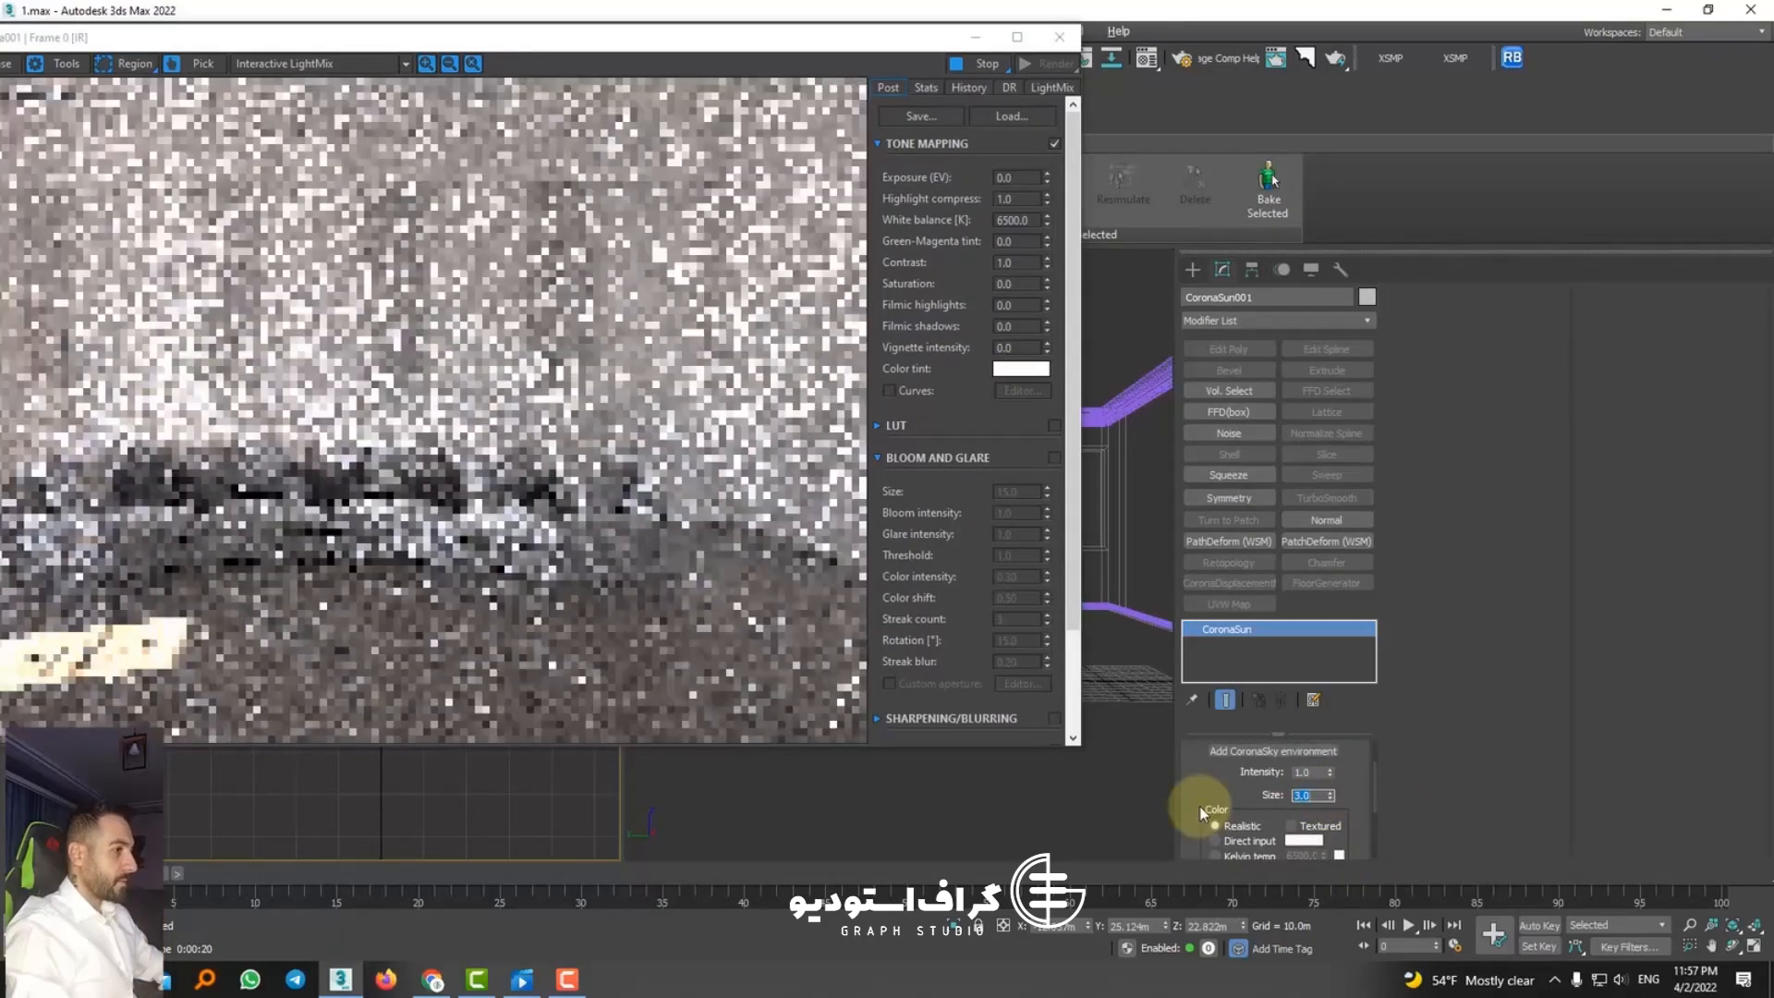
left_click_drag(370, 42, 509, 28)
left_click(1312, 793)
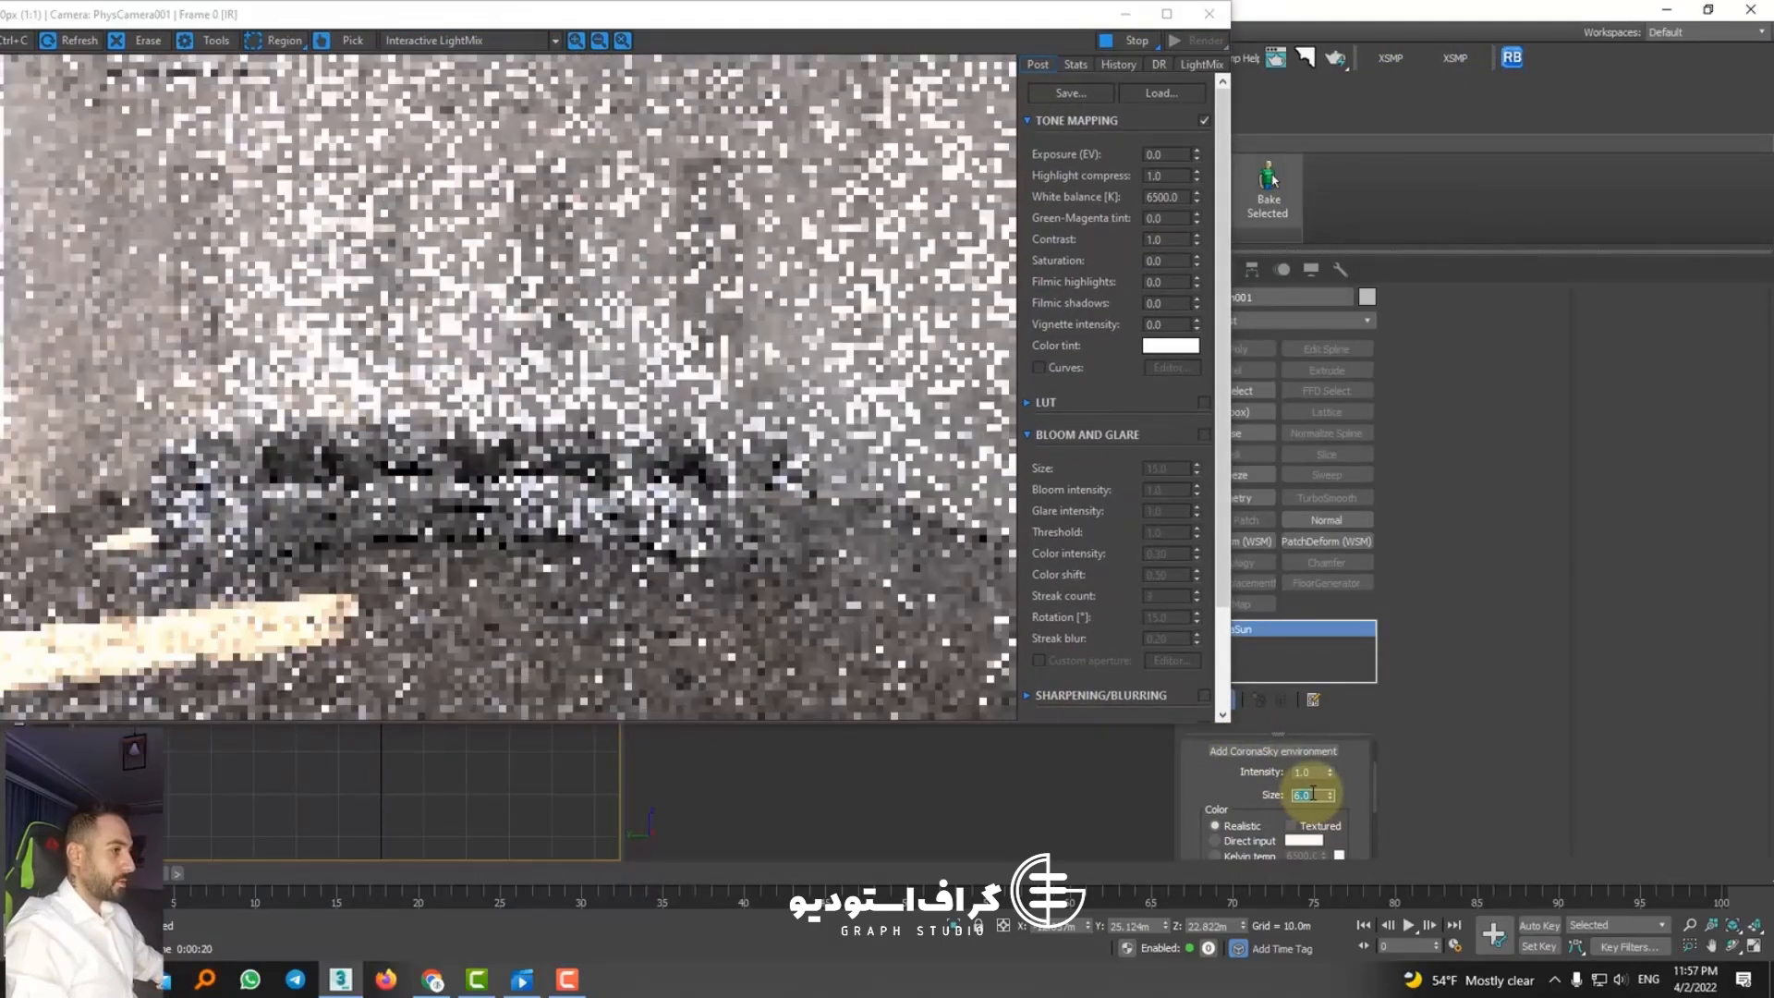
Step: Move the CoronaSun horizontally to Y 42.679 m so its light falls across the floor in front of the sofa
left_click_drag(453, 19, 1304, 23)
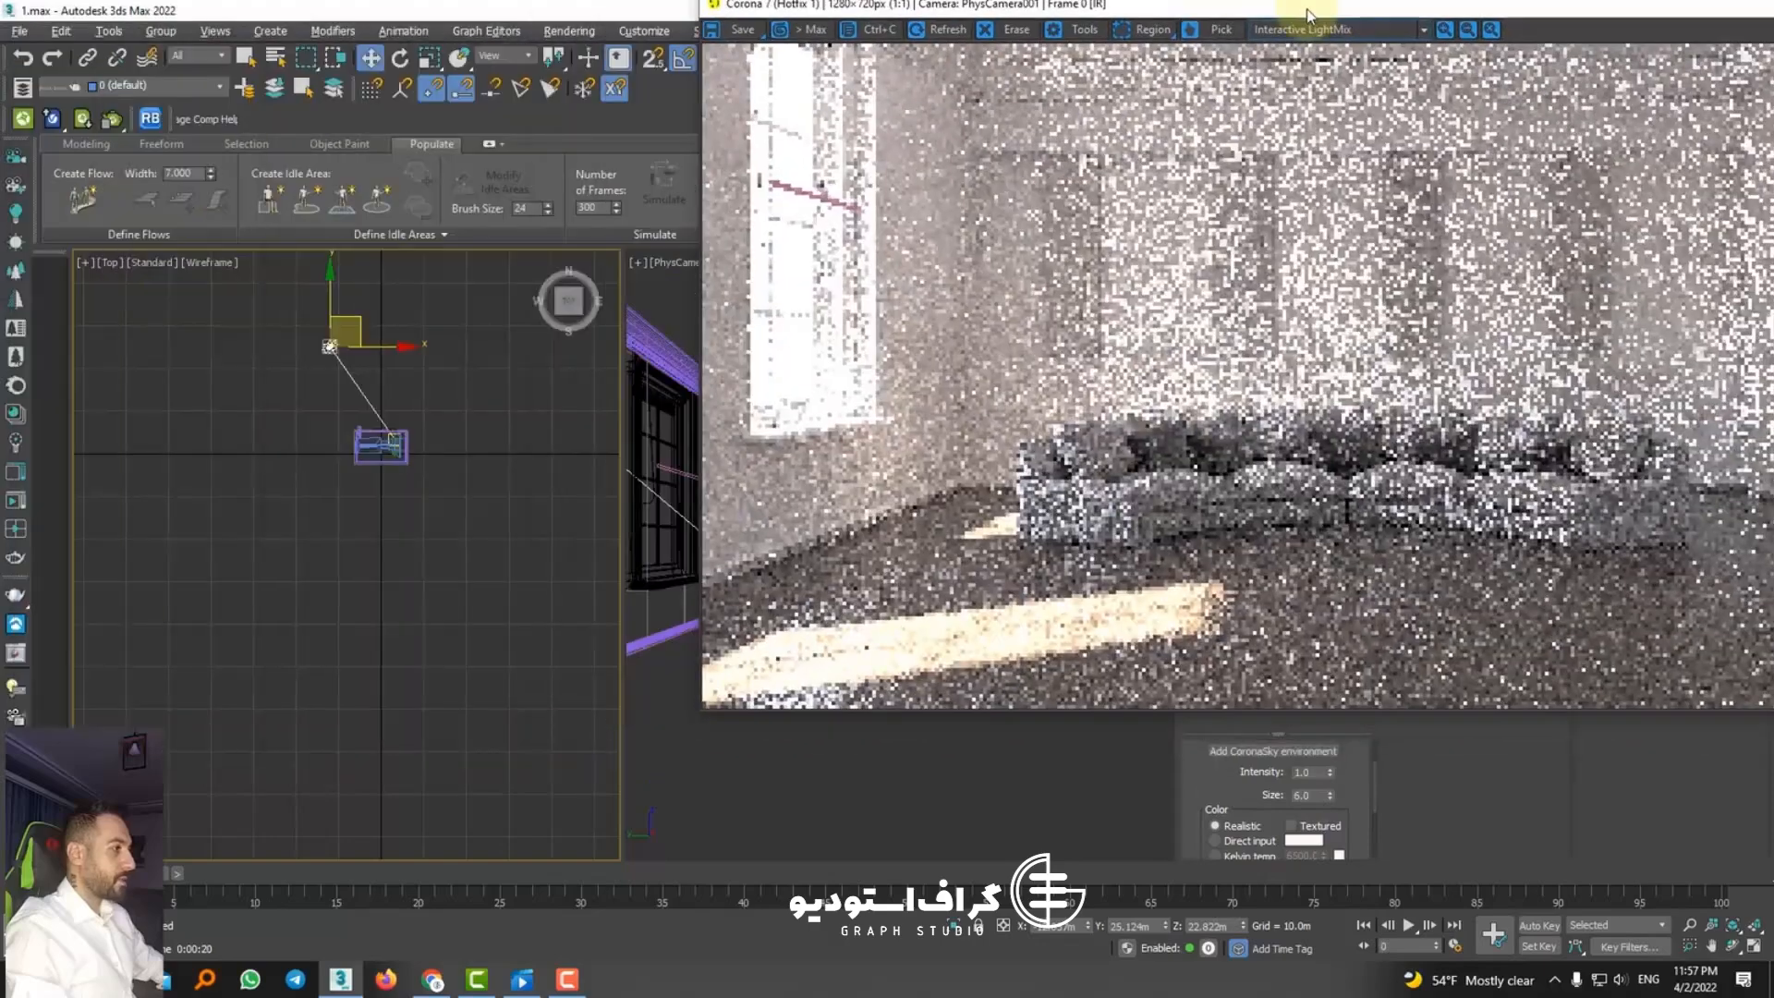
middle_click_drag(318, 481, 654, 399, "alt")
left_click_drag(352, 397, 235, 384)
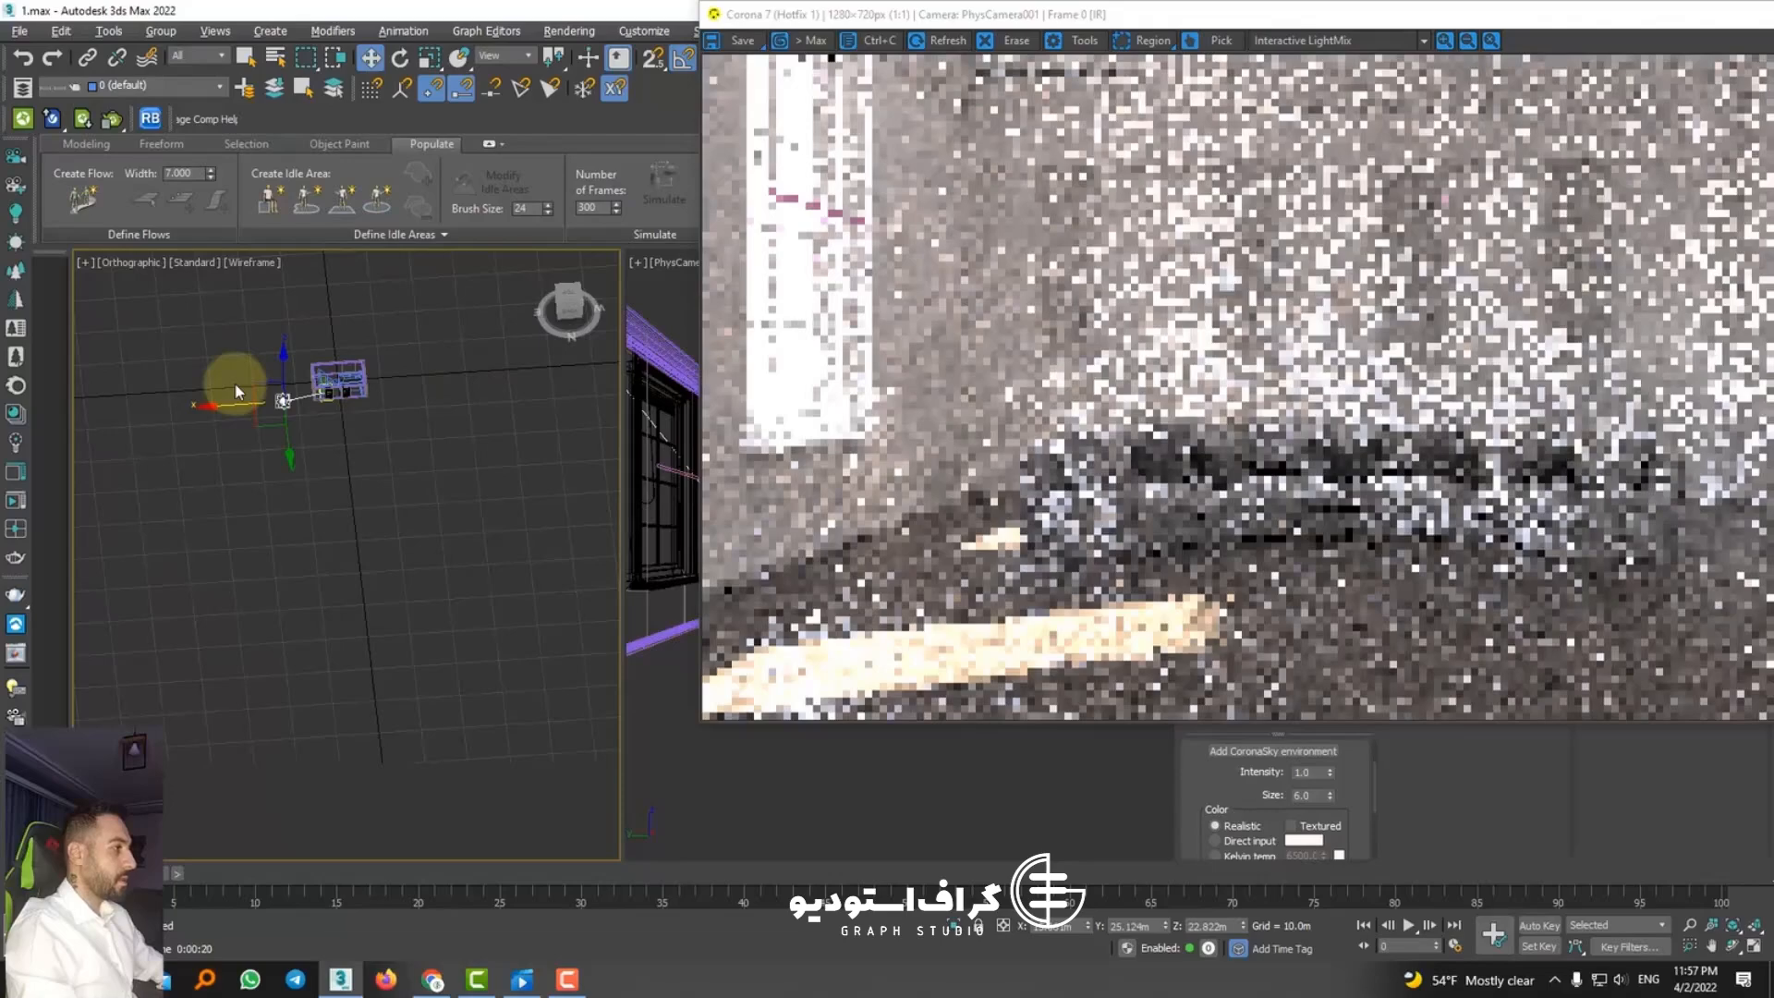
left_click_drag(247, 390, 223, 405)
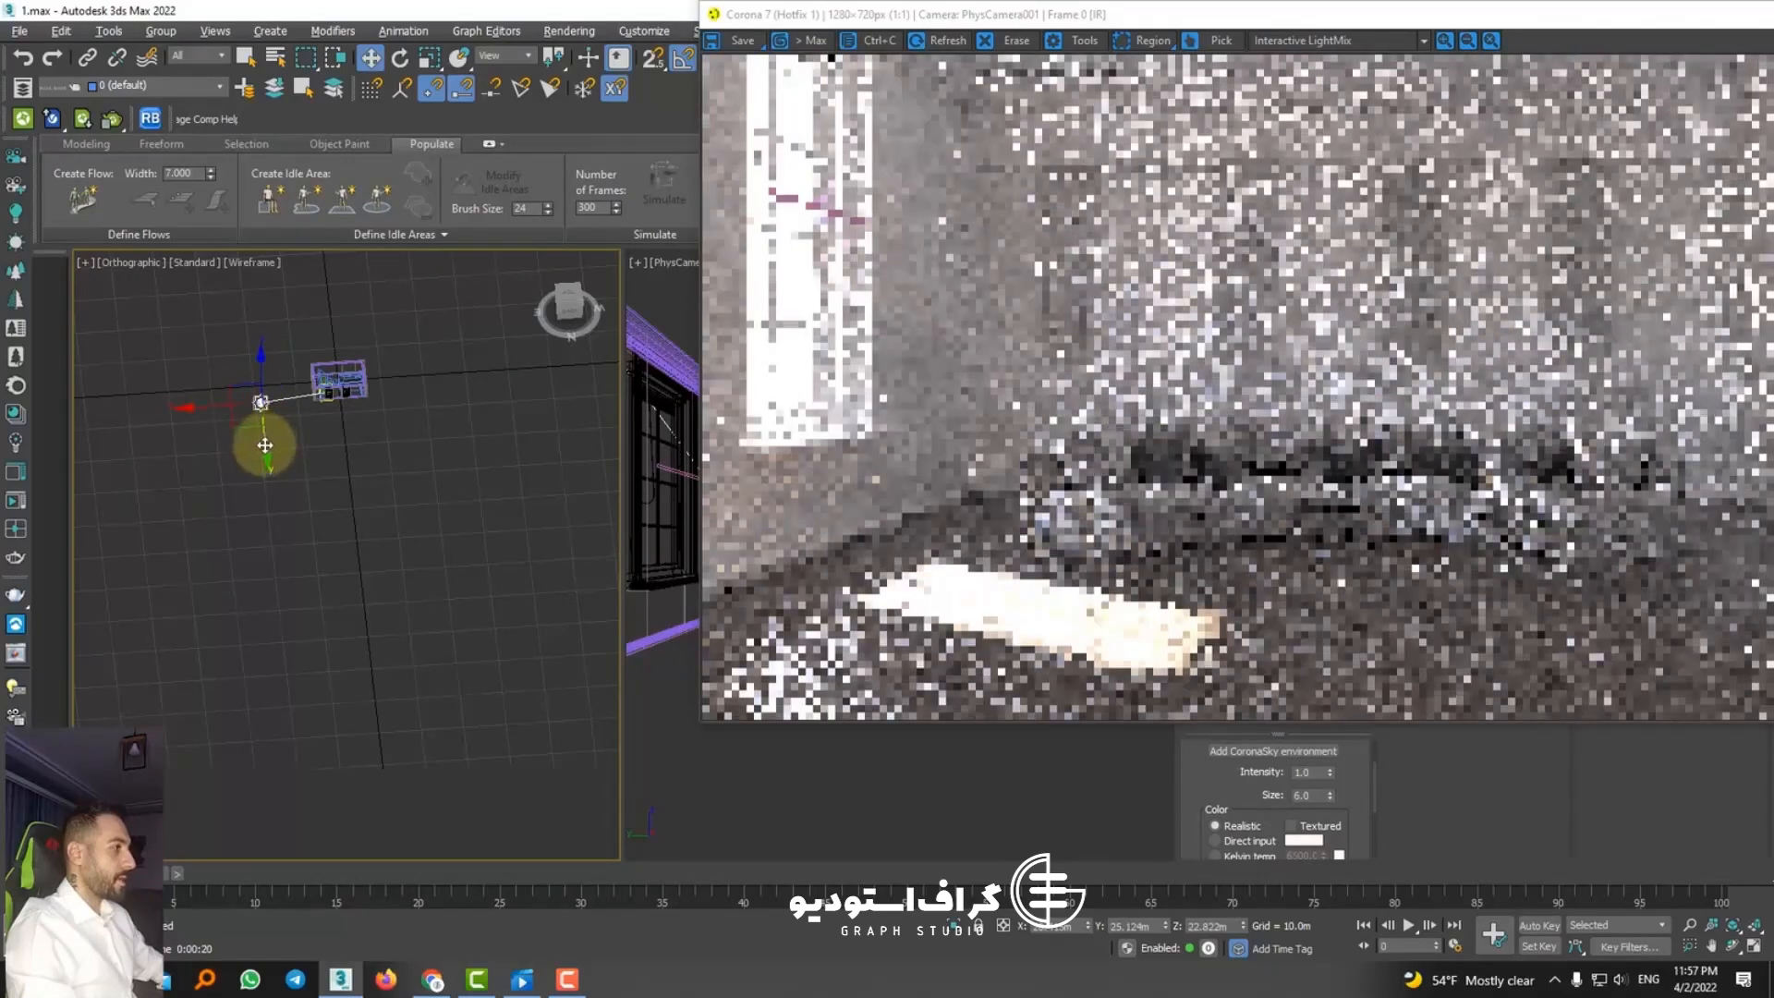
left_click_drag(266, 442, 266, 499)
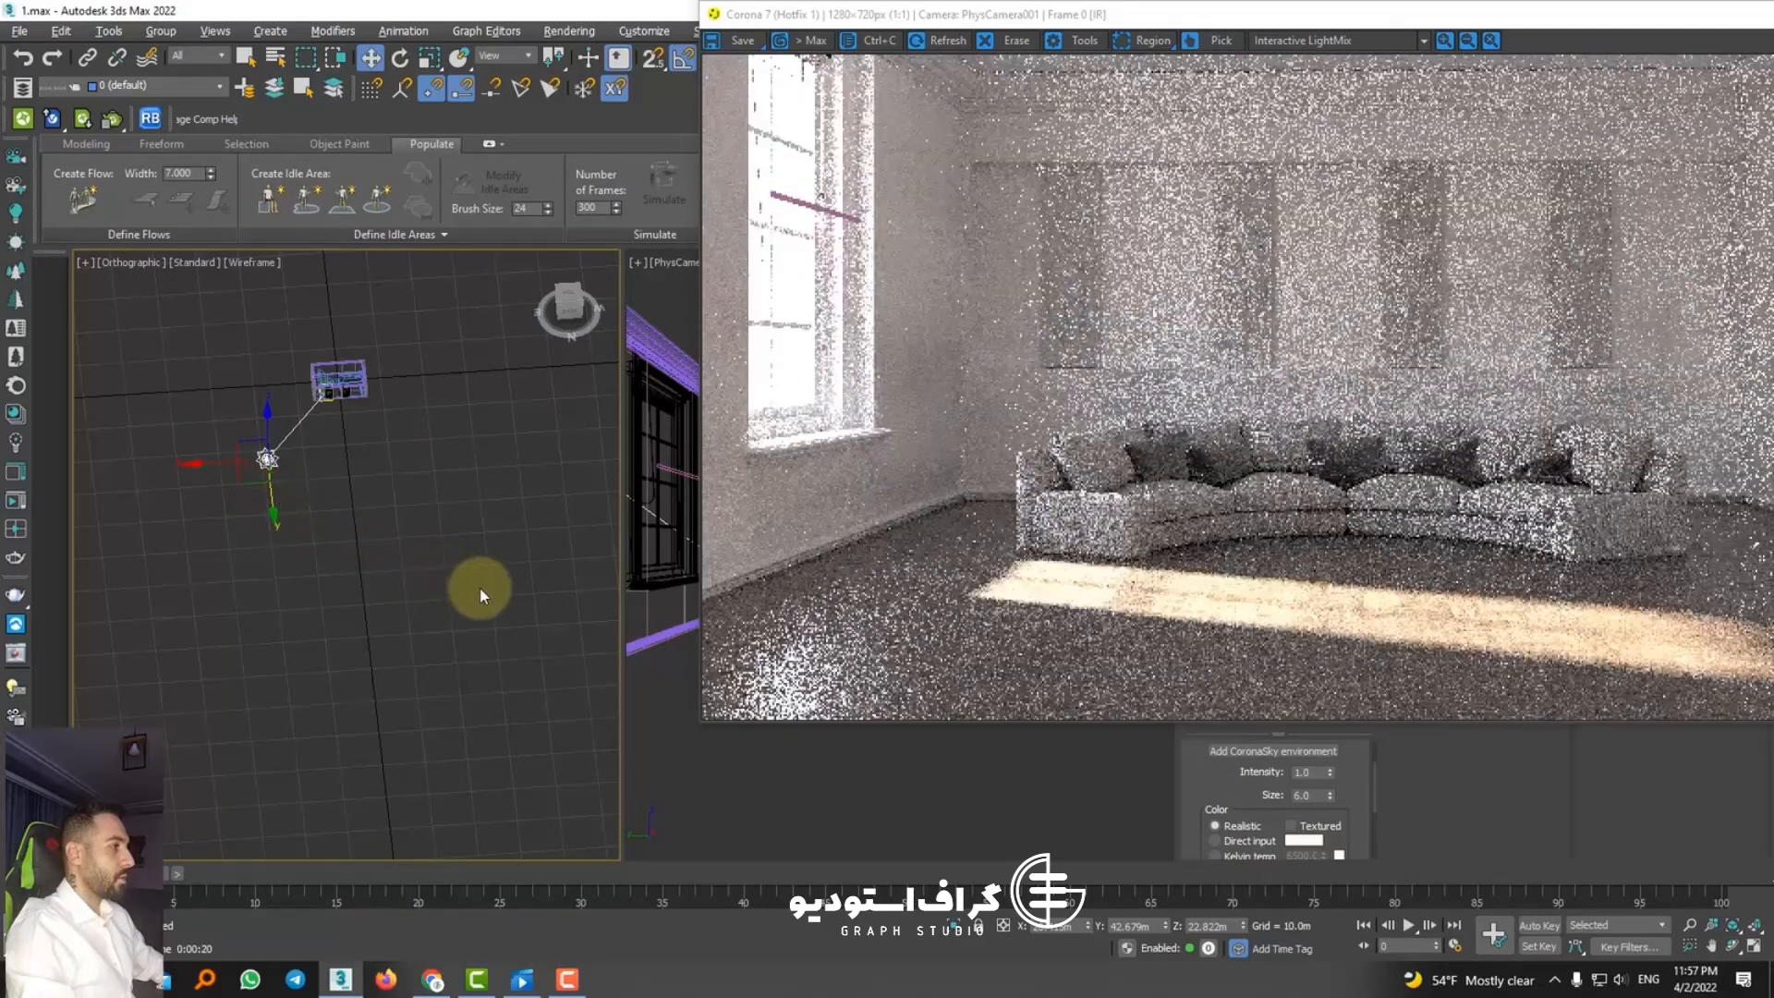
Step: Try lowering the CoronaSun to Z 12.336 m, then raise it to Z 27.175 m and shift it closer to the room
middle_click_drag(480, 589, 439, 587, "alt")
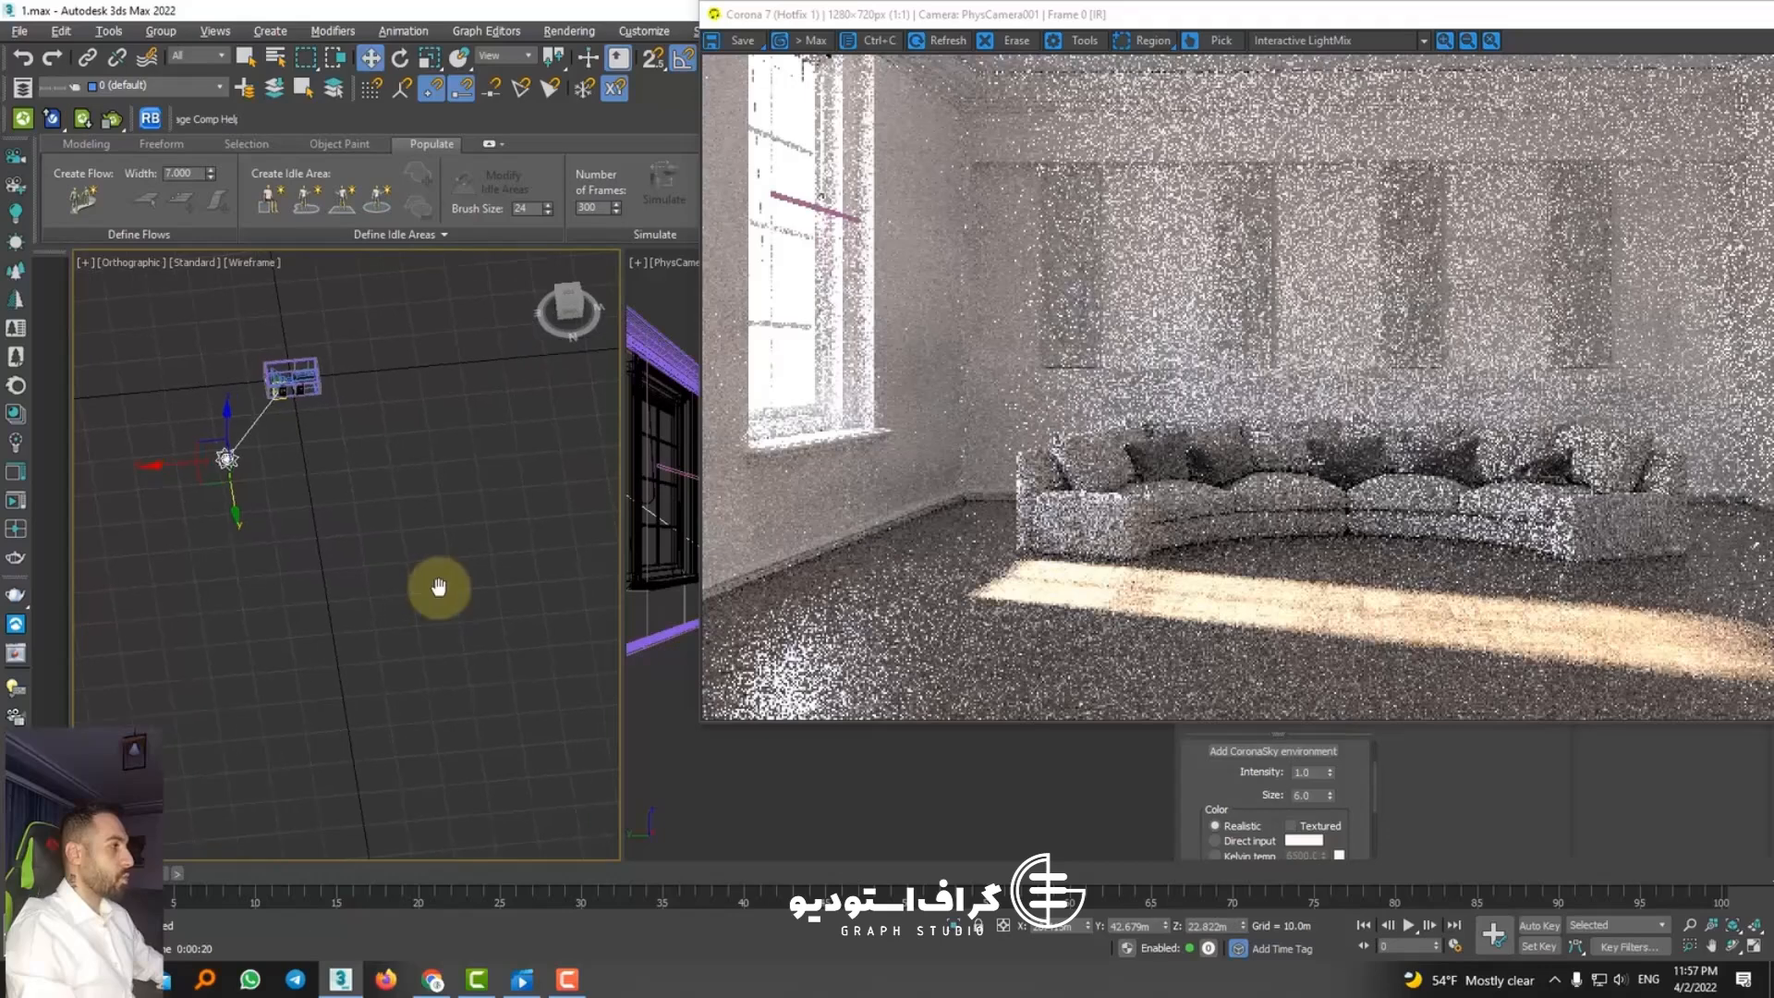
left_click_drag(224, 434, 229, 461)
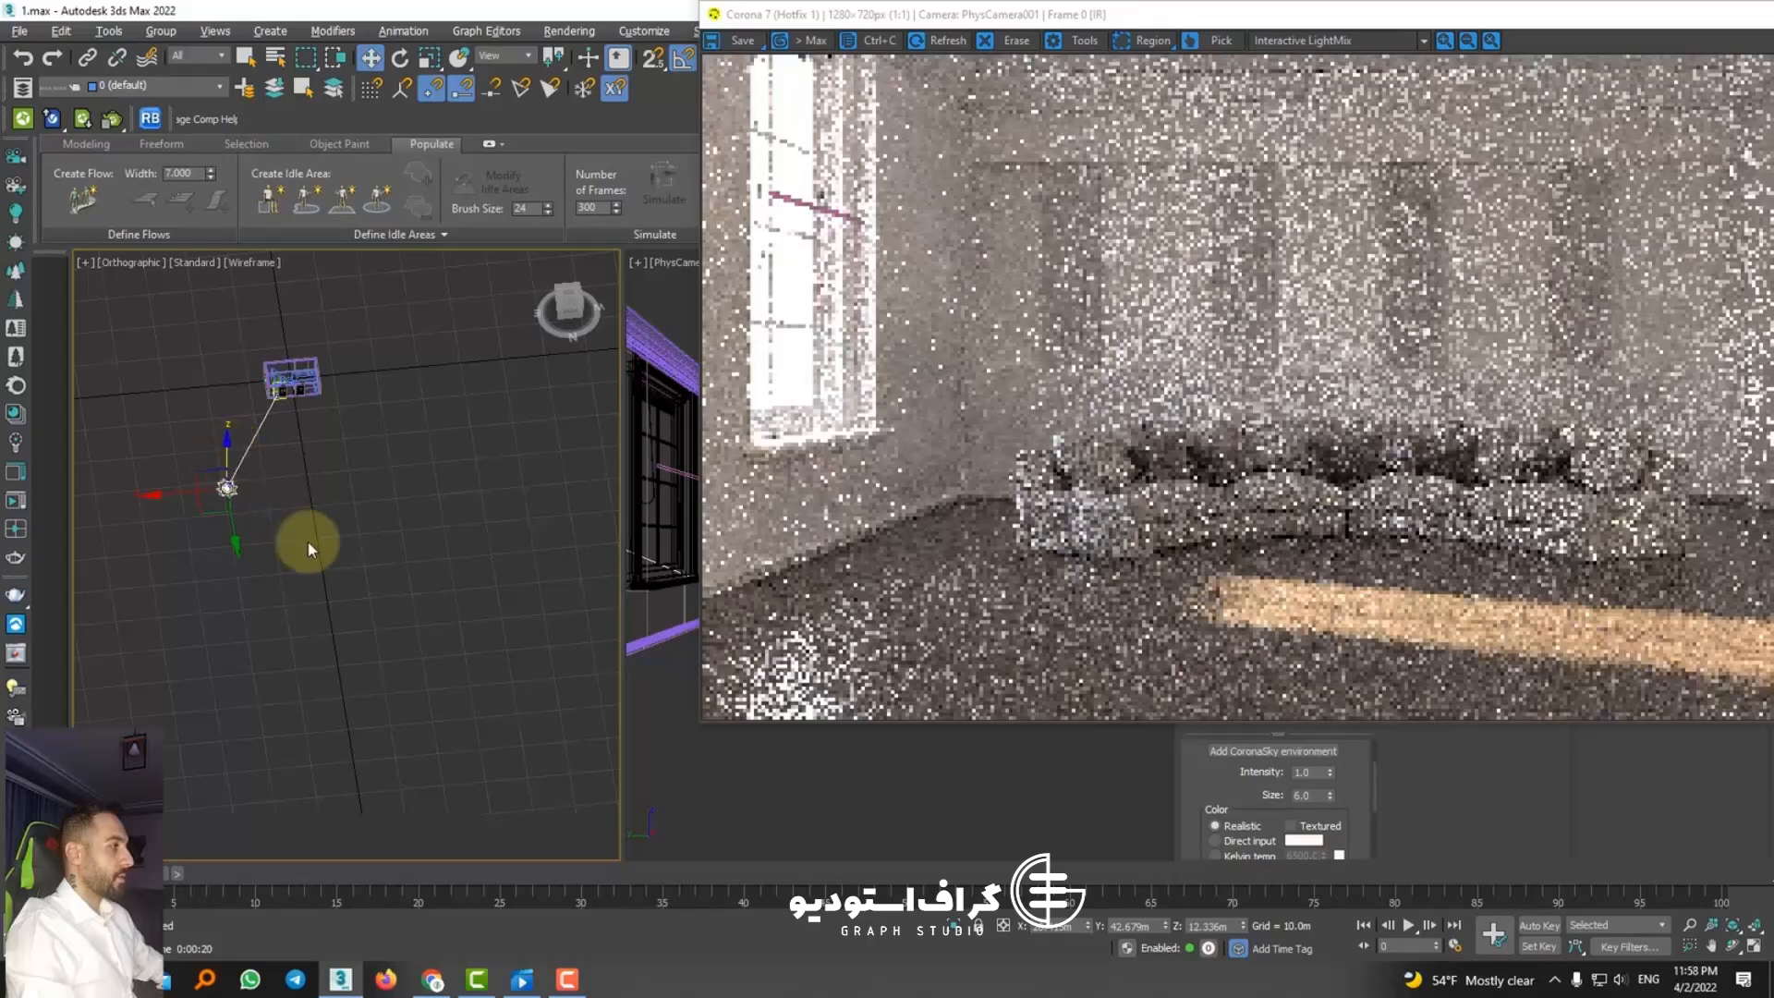
left_click_drag(988, 16, 828, 16)
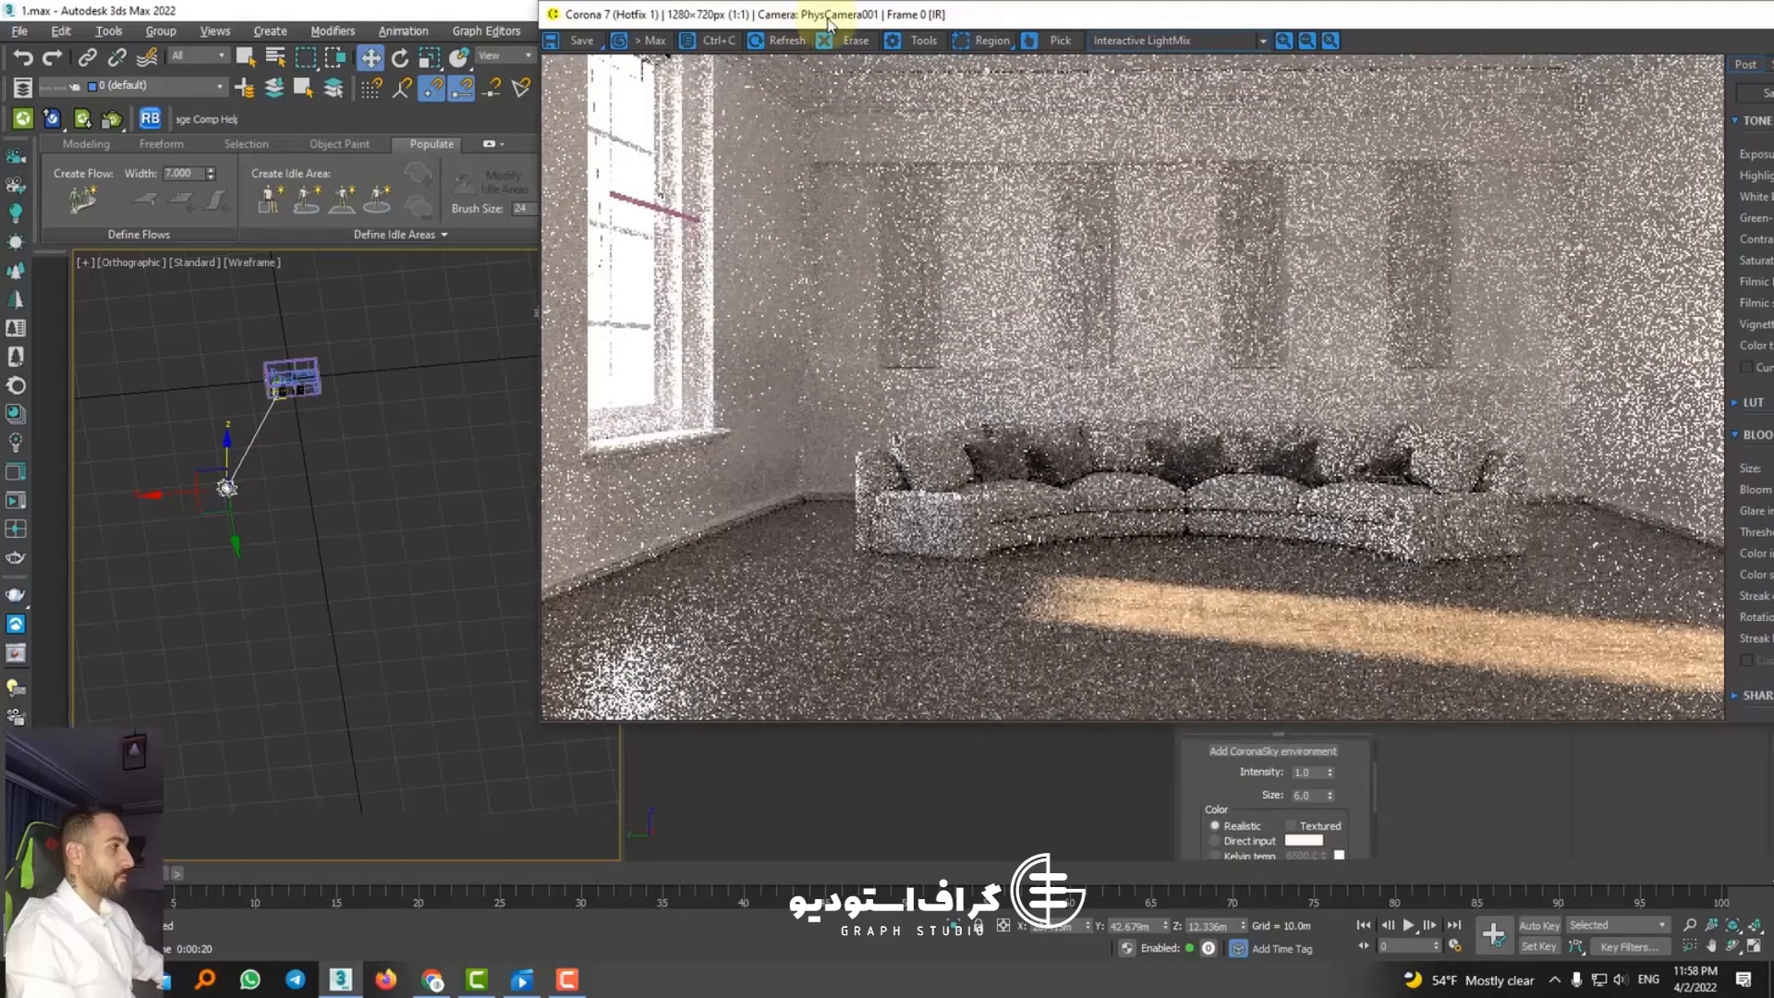
left_click_drag(224, 478, 273, 415)
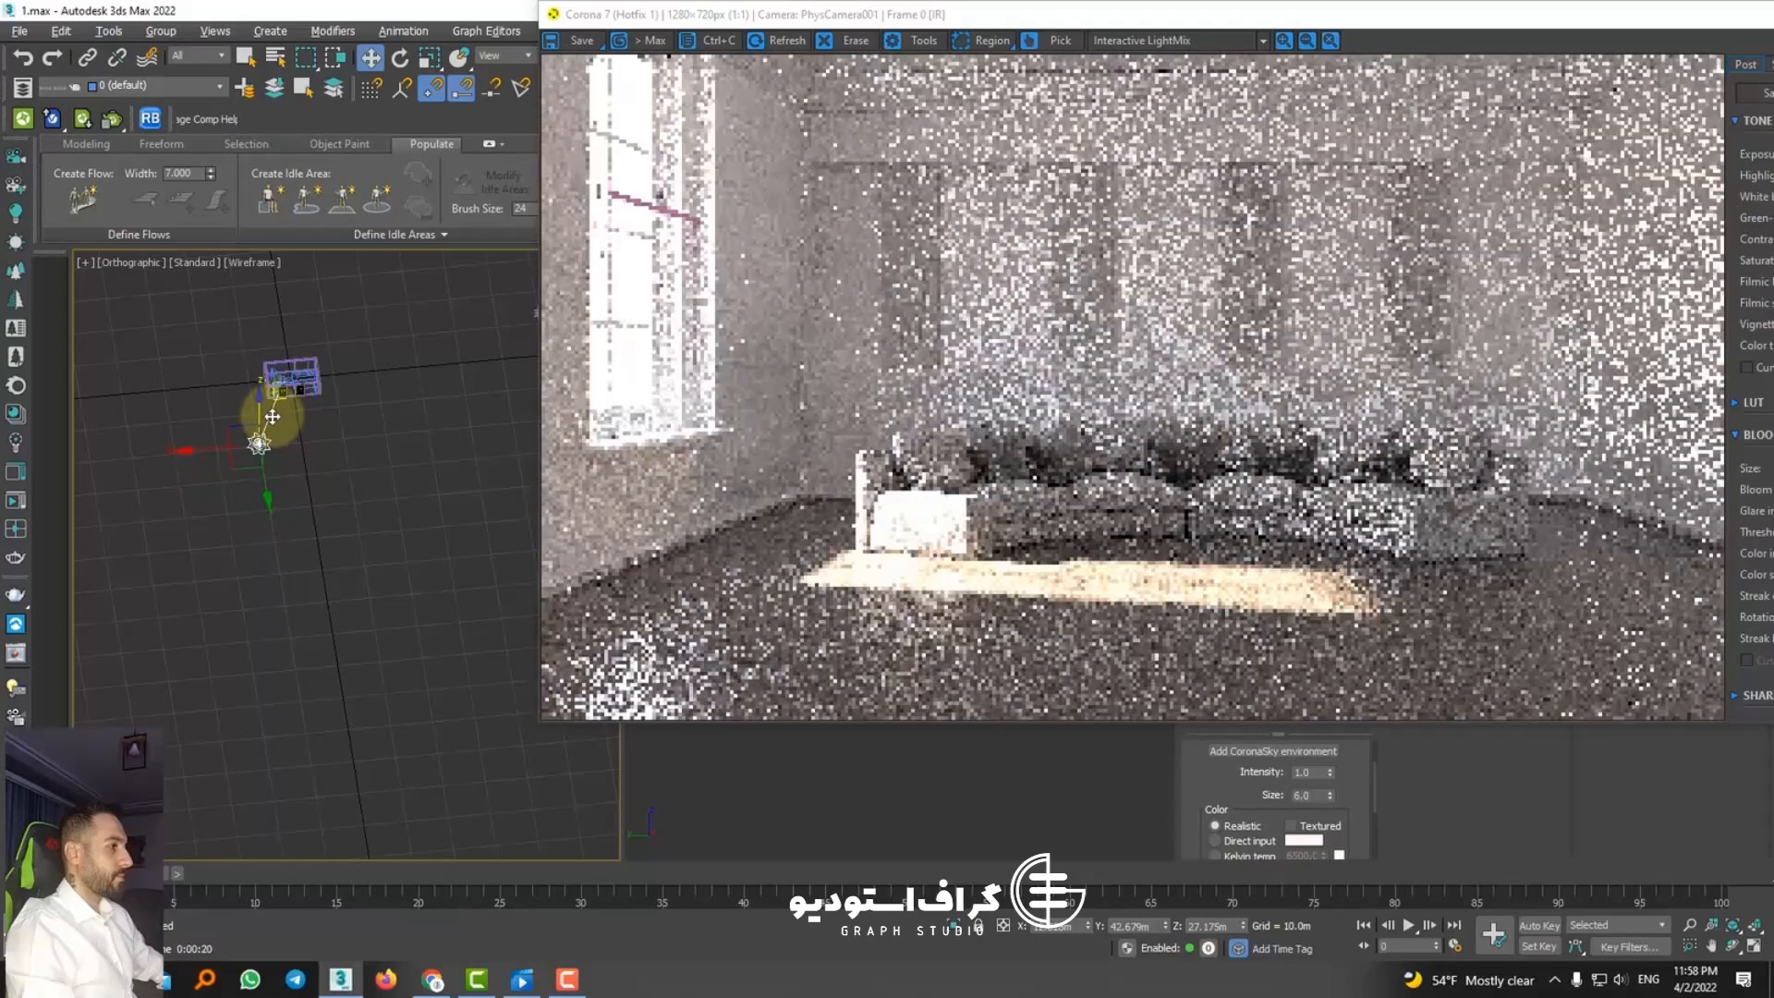
Step: Move the CoronaSun farther out from the windows to Y 62.316 m
left_click_drag(267, 479, 275, 543)
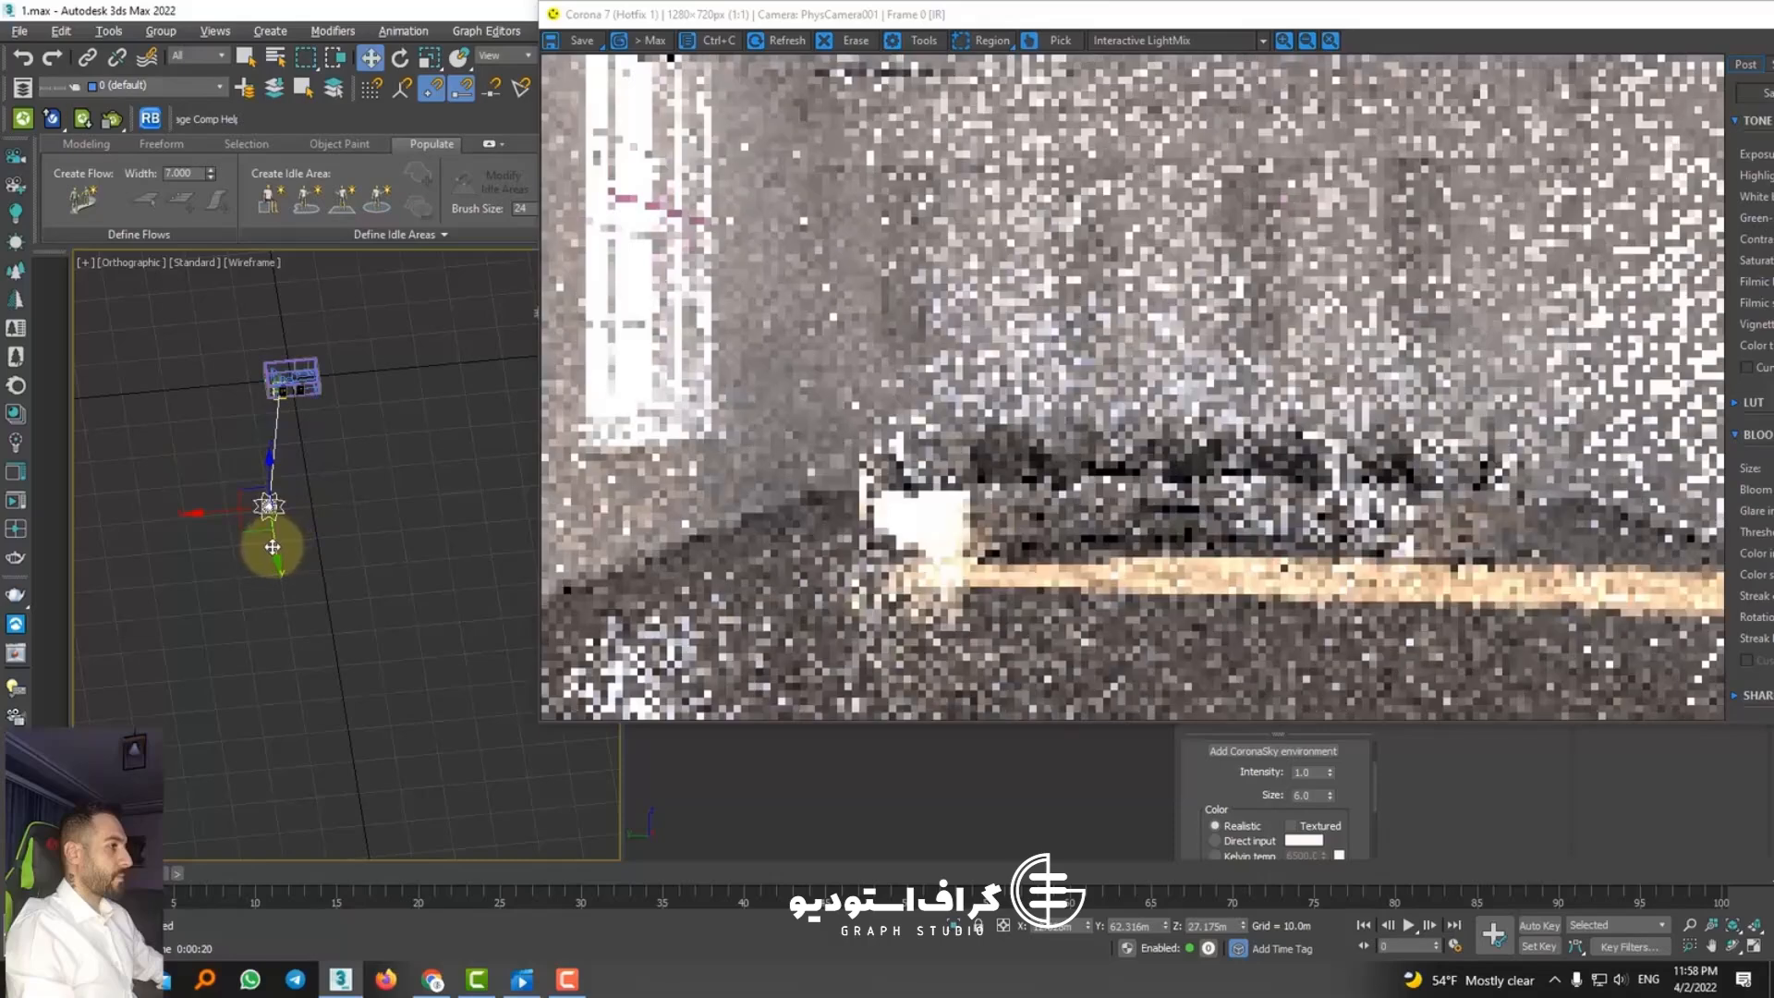
scroll(275, 545, "down", 3)
scroll(374, 478, "up", 5)
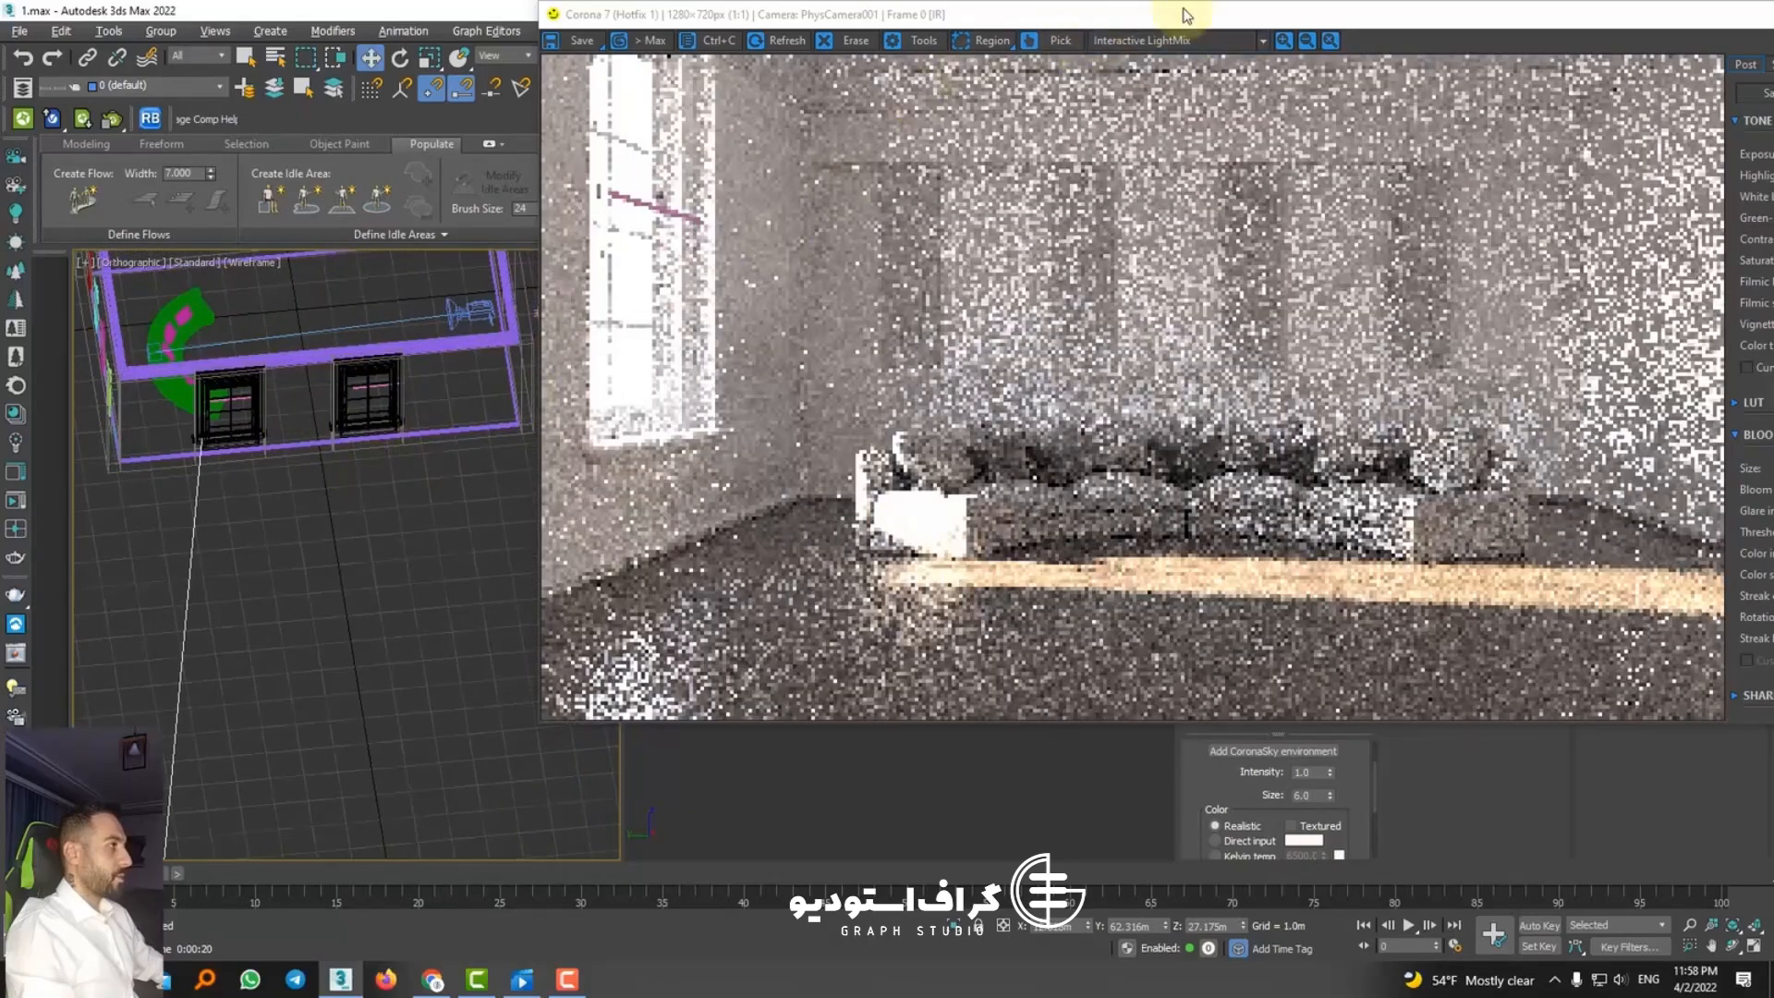
Step: Create standard plane objects outside the room, one above each of the two windows
left_click_drag(1182, 14, 1173, 600)
left_click(1192, 298)
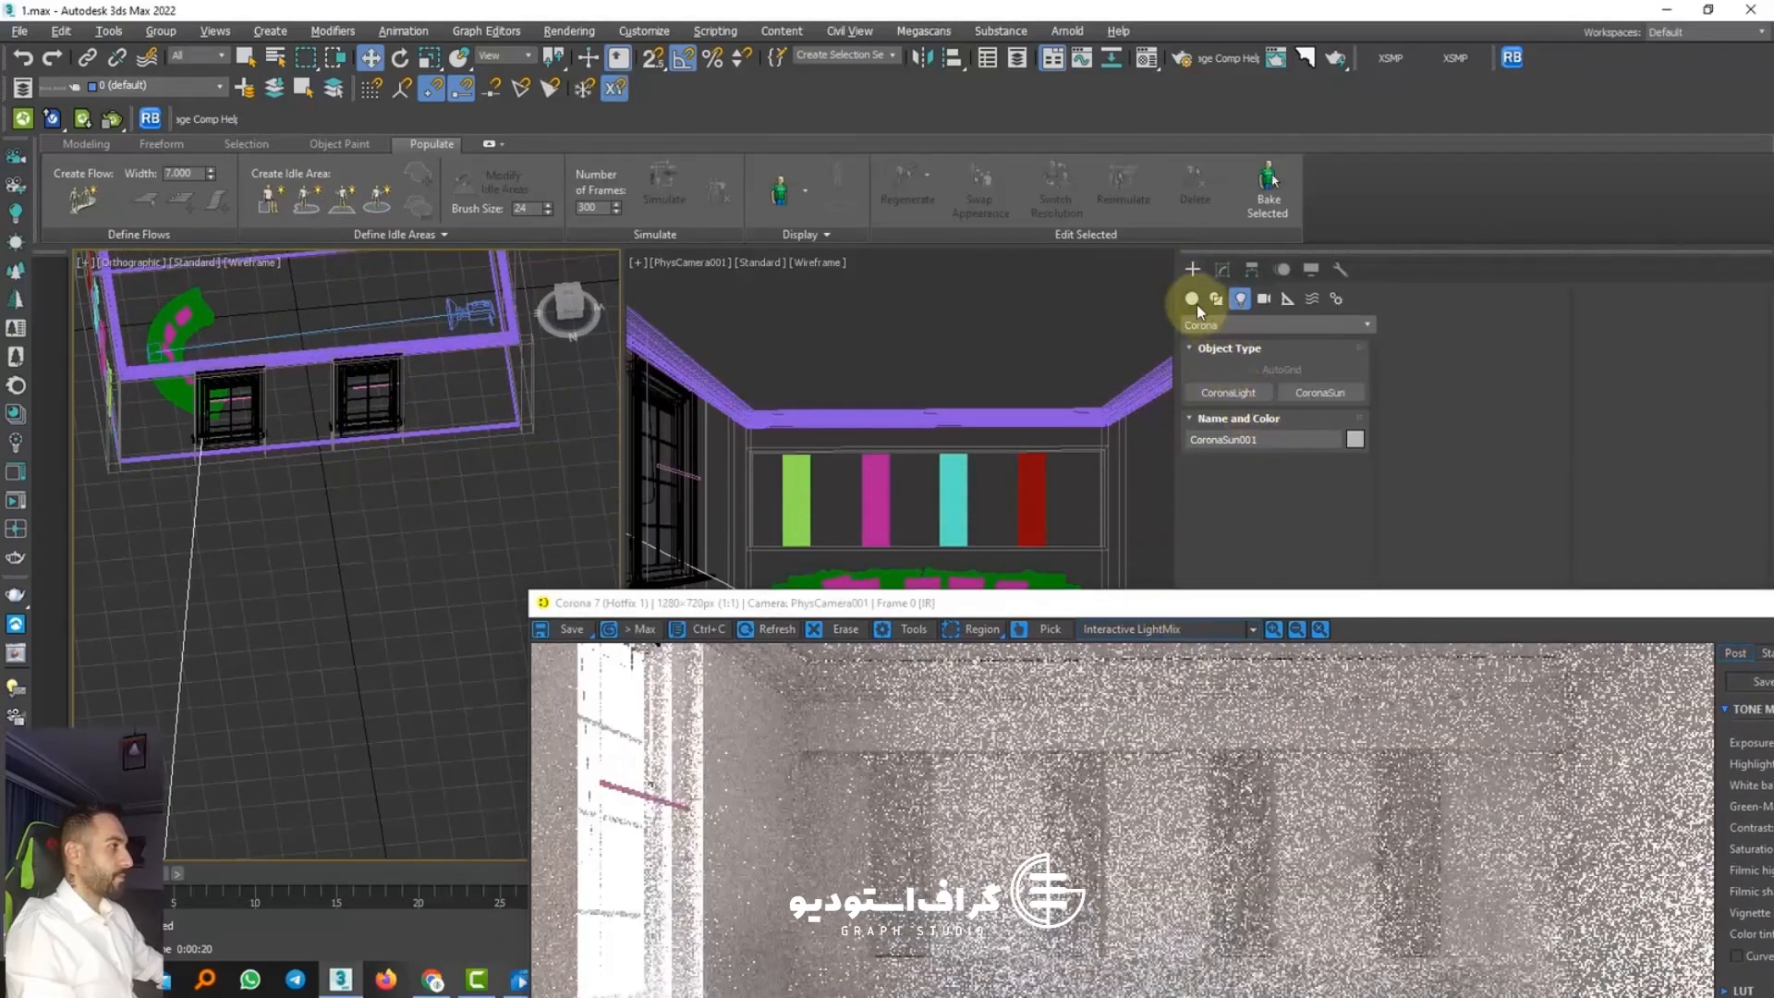
left_click(1318, 485)
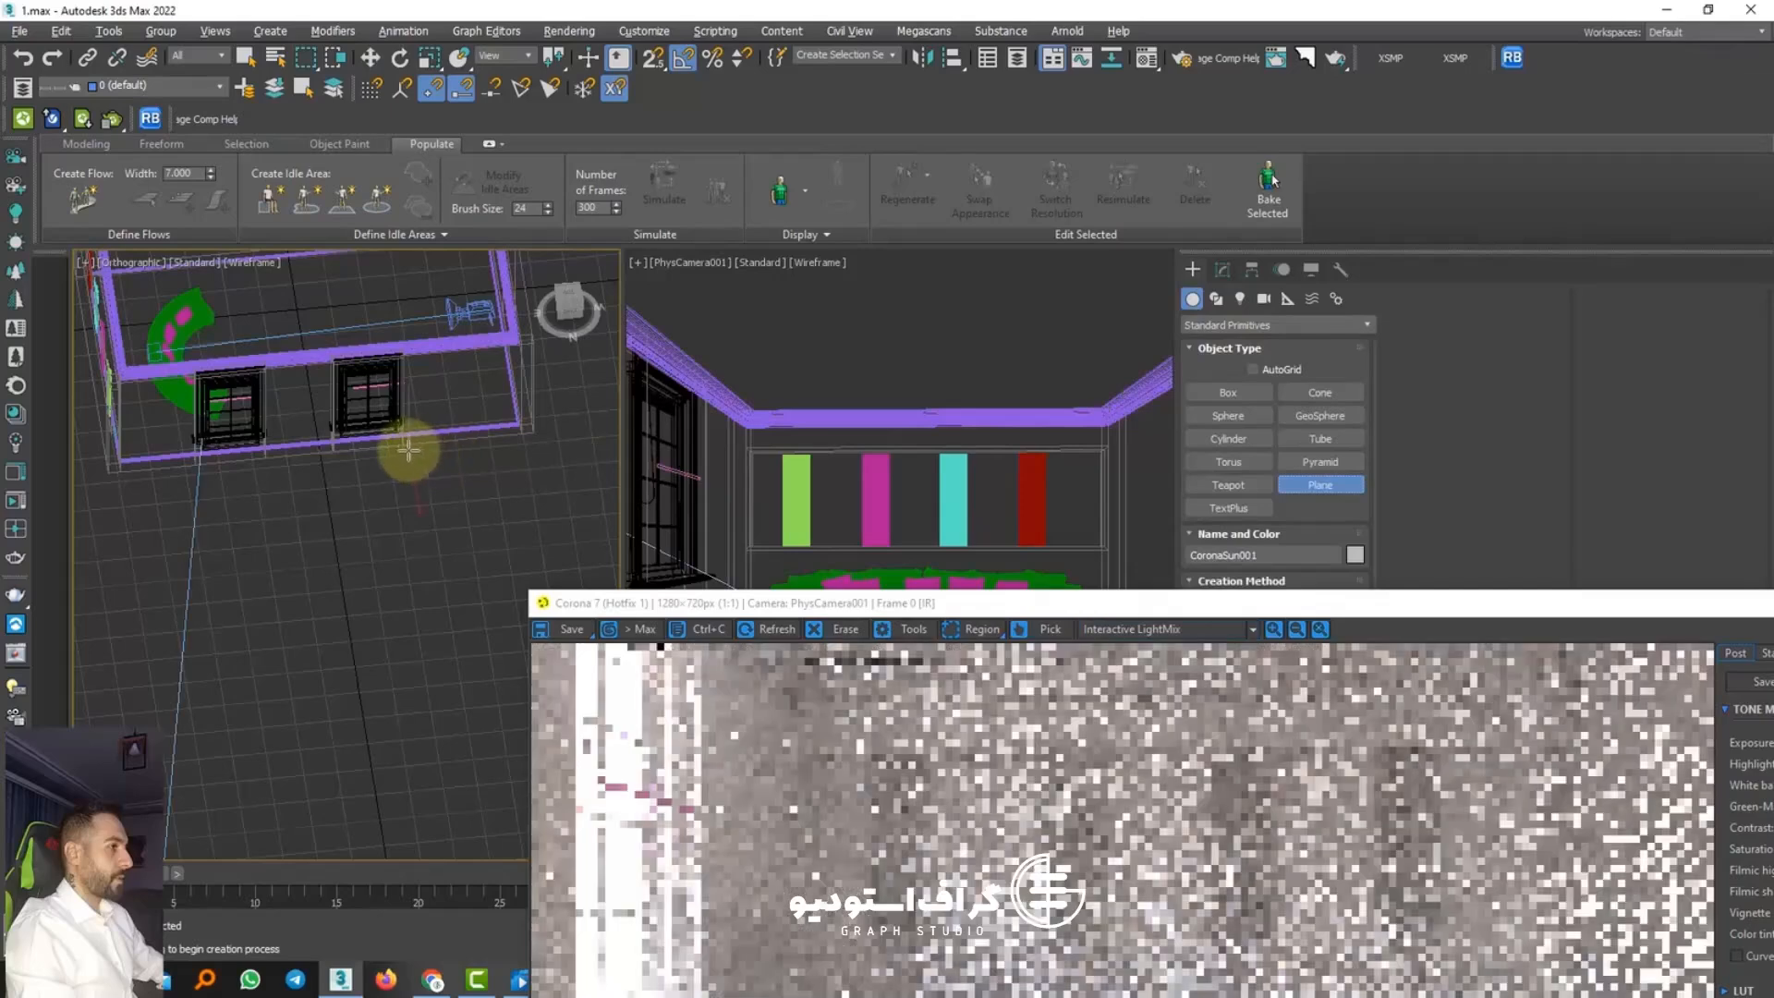
mouse_move(408, 447)
left_mouse_down()
mouse_move(291, 475)
mouse_move(313, 500)
mouse_move(379, 345)
mouse_move(241, 353)
left_mouse_up()
key("w")
left_click(878, 557)
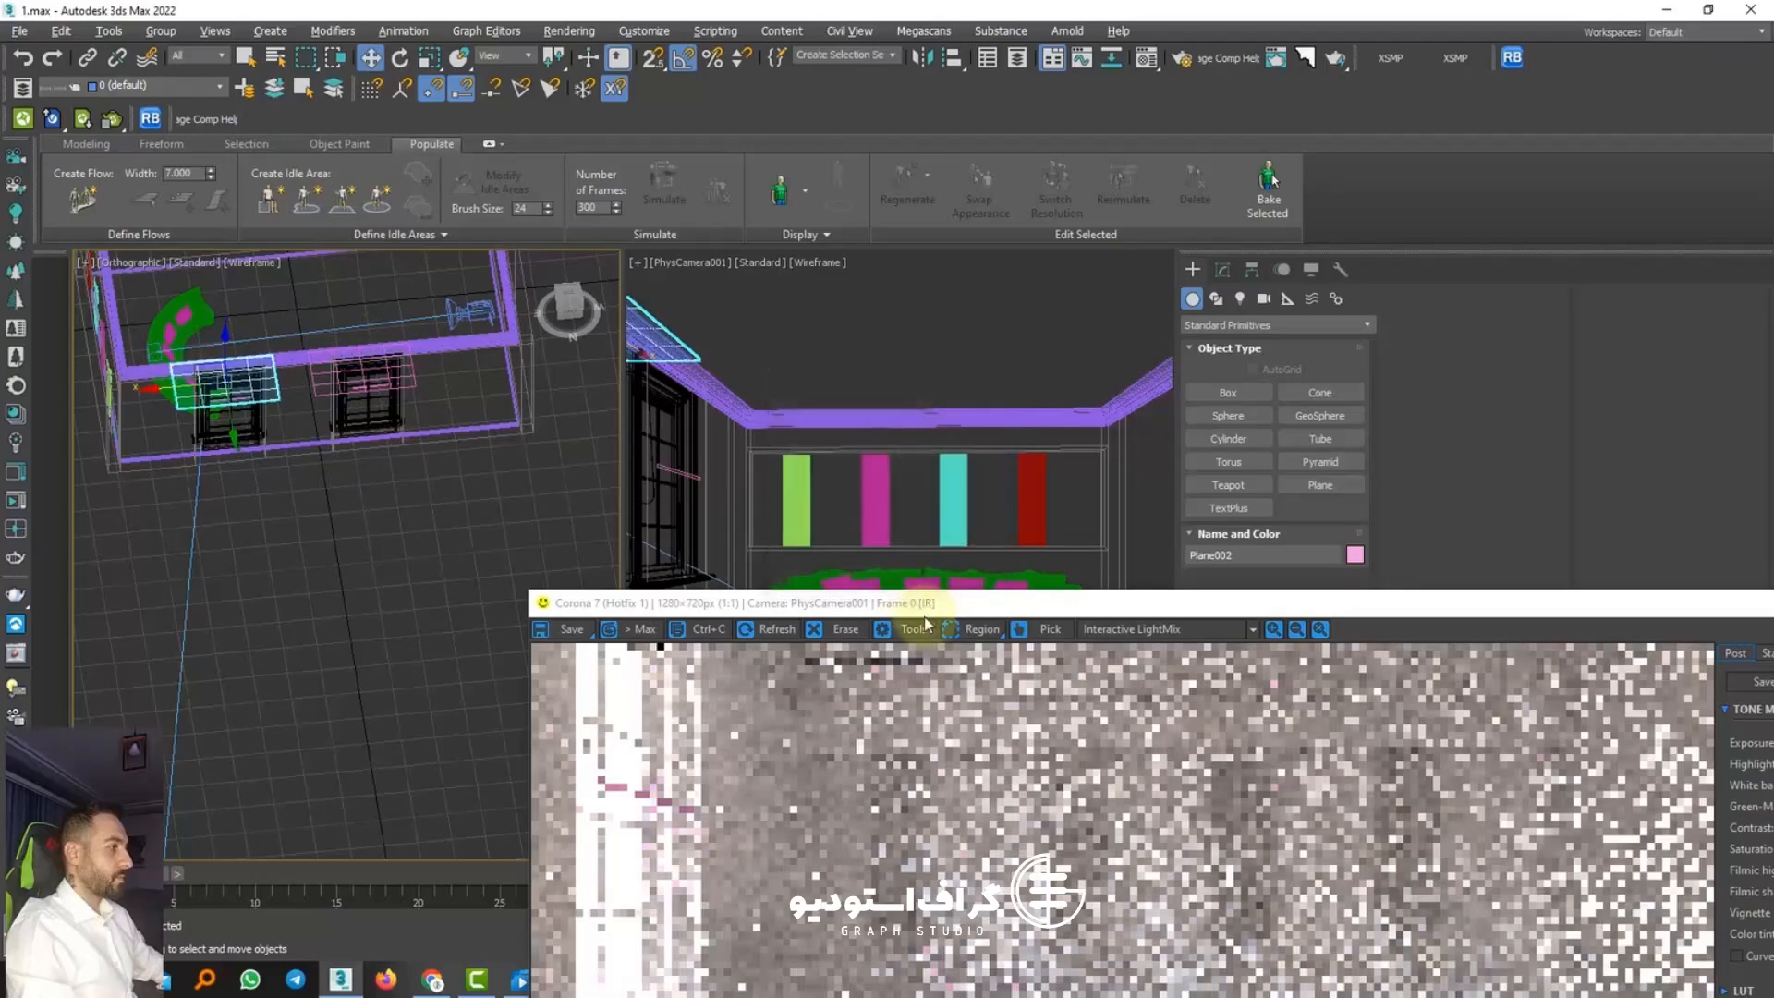
mouse_move(918, 602)
left_mouse_down()
mouse_move(903, 254)
mouse_move(930, 175)
left_mouse_up()
Step: Reselect the CoronaSun and shift it sideways along X until it lies nearly straight out from its target window
scroll(367, 499, "down", 5)
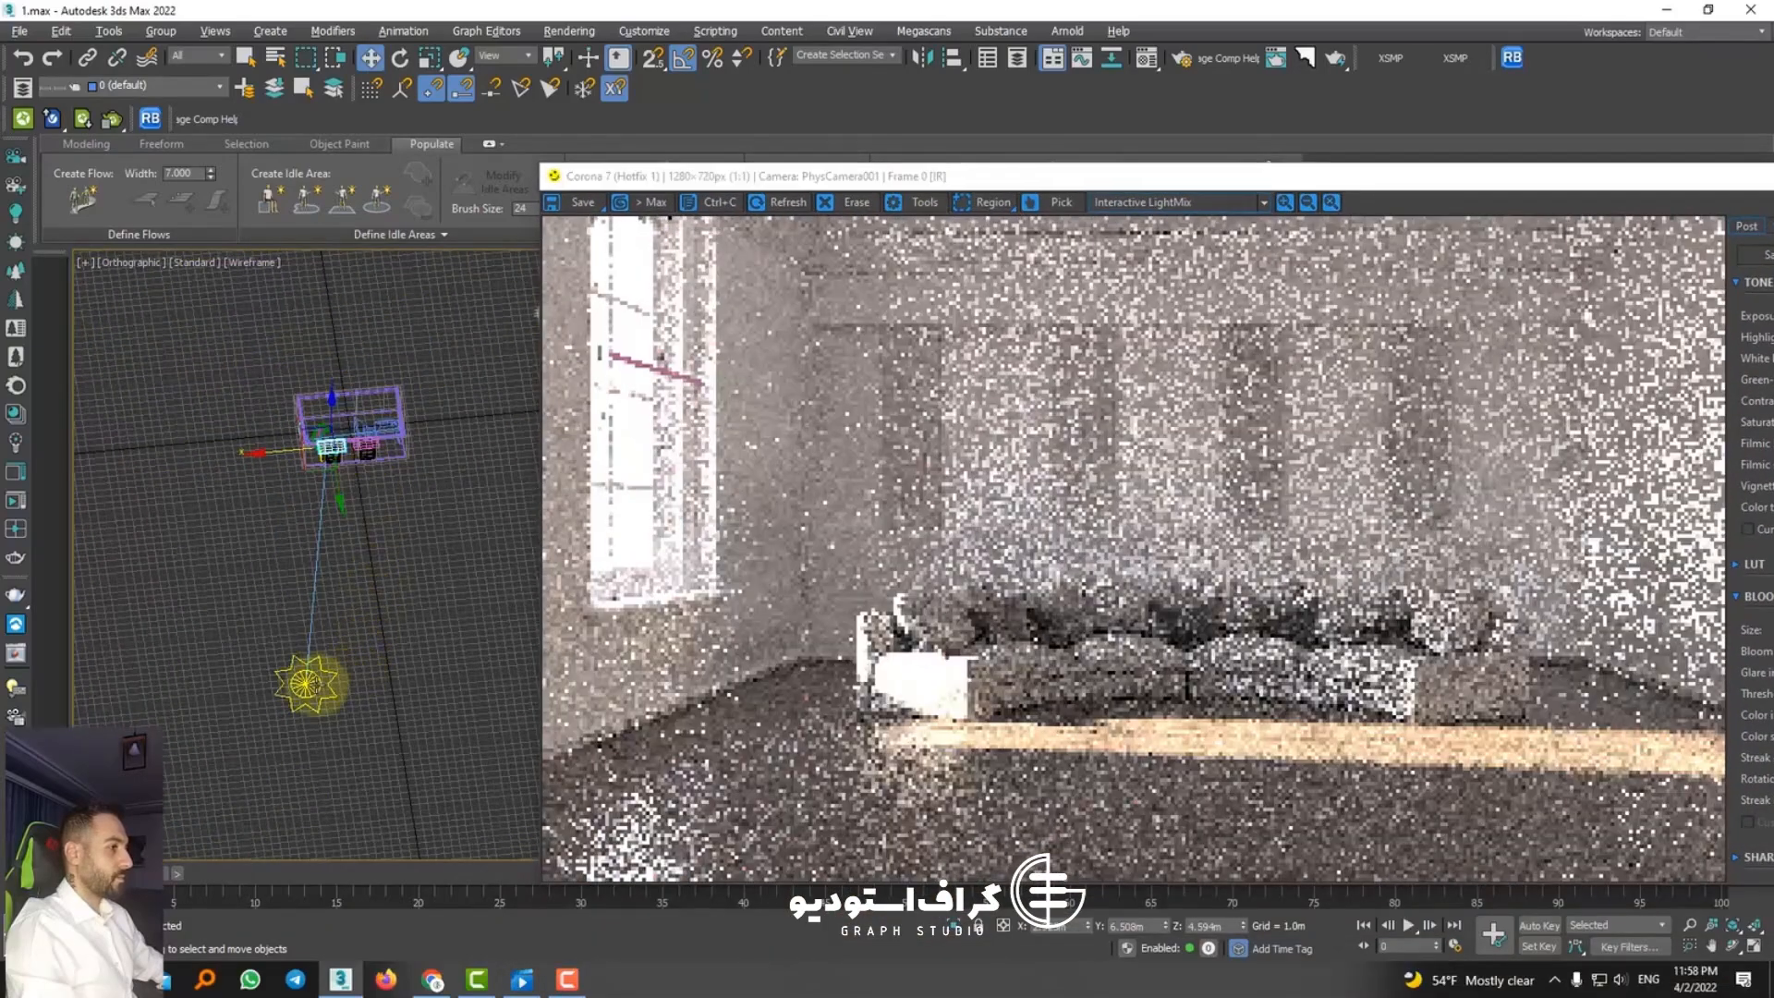
left_click(305, 684)
left_click_drag(294, 689, 375, 702)
middle_click_drag(465, 725, 102, 686)
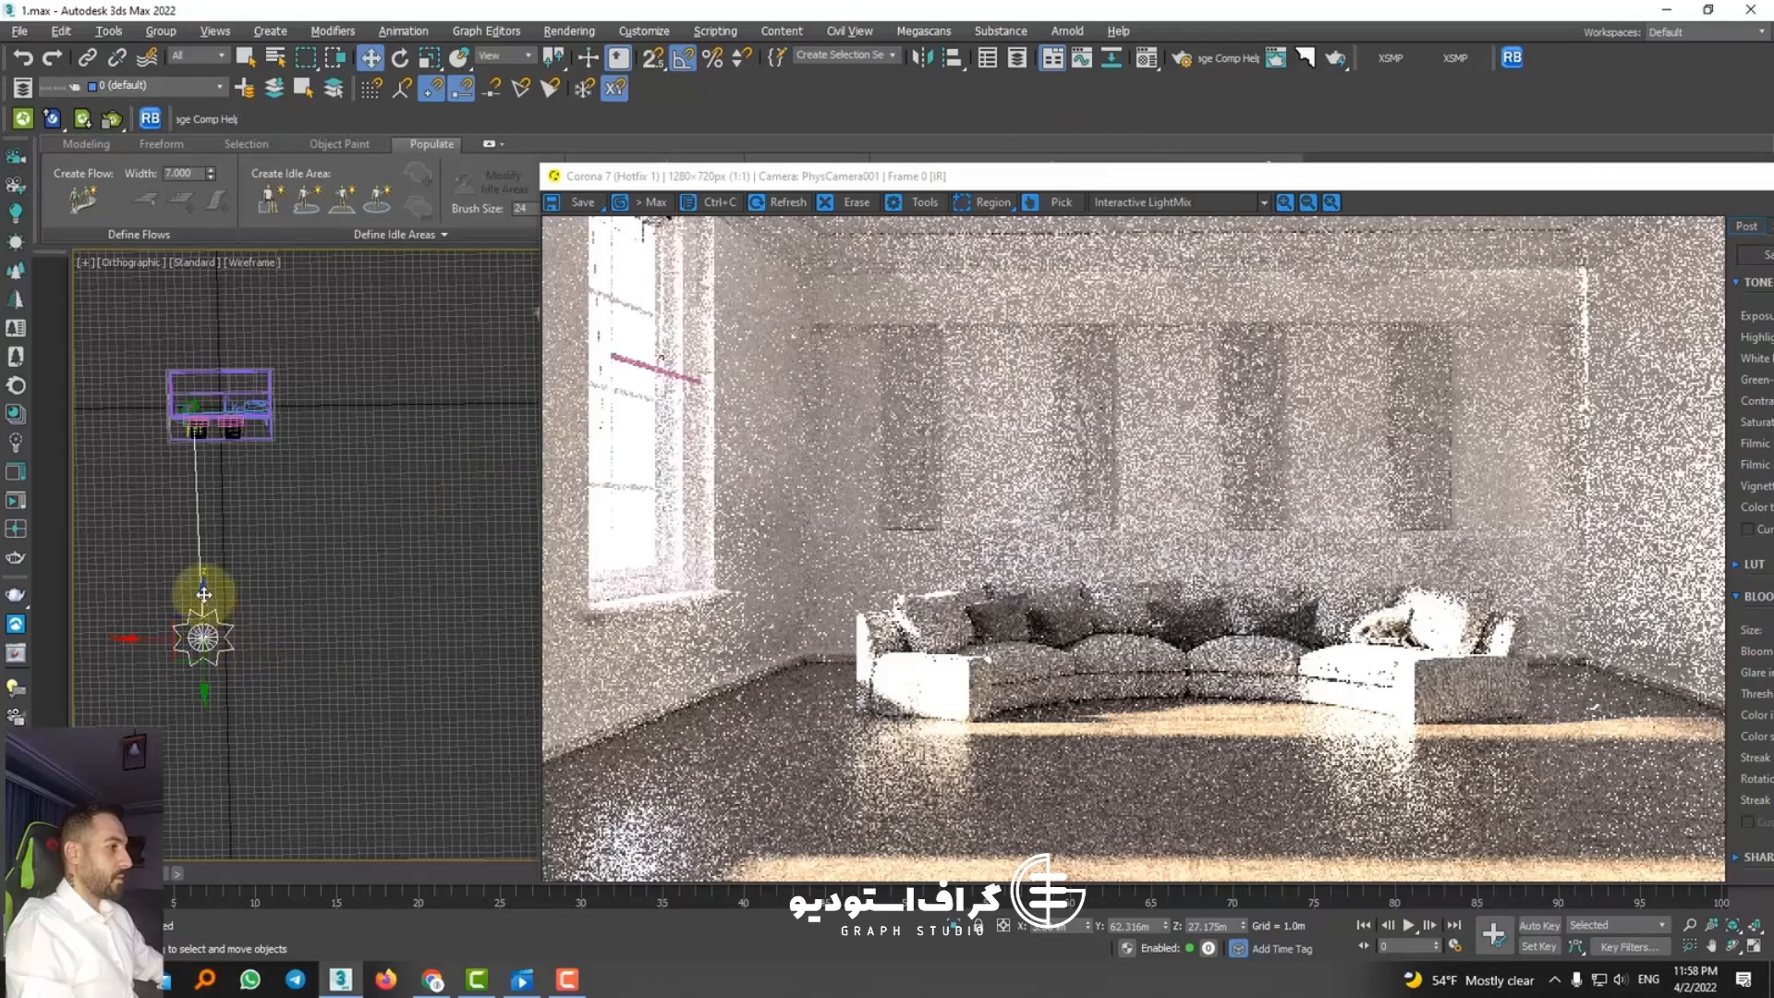
Step: Try CoronaSun heights of Z 31.021 m and 41.373 m, and settle on Z 30.542 m
left_click_drag(204, 593, 202, 572)
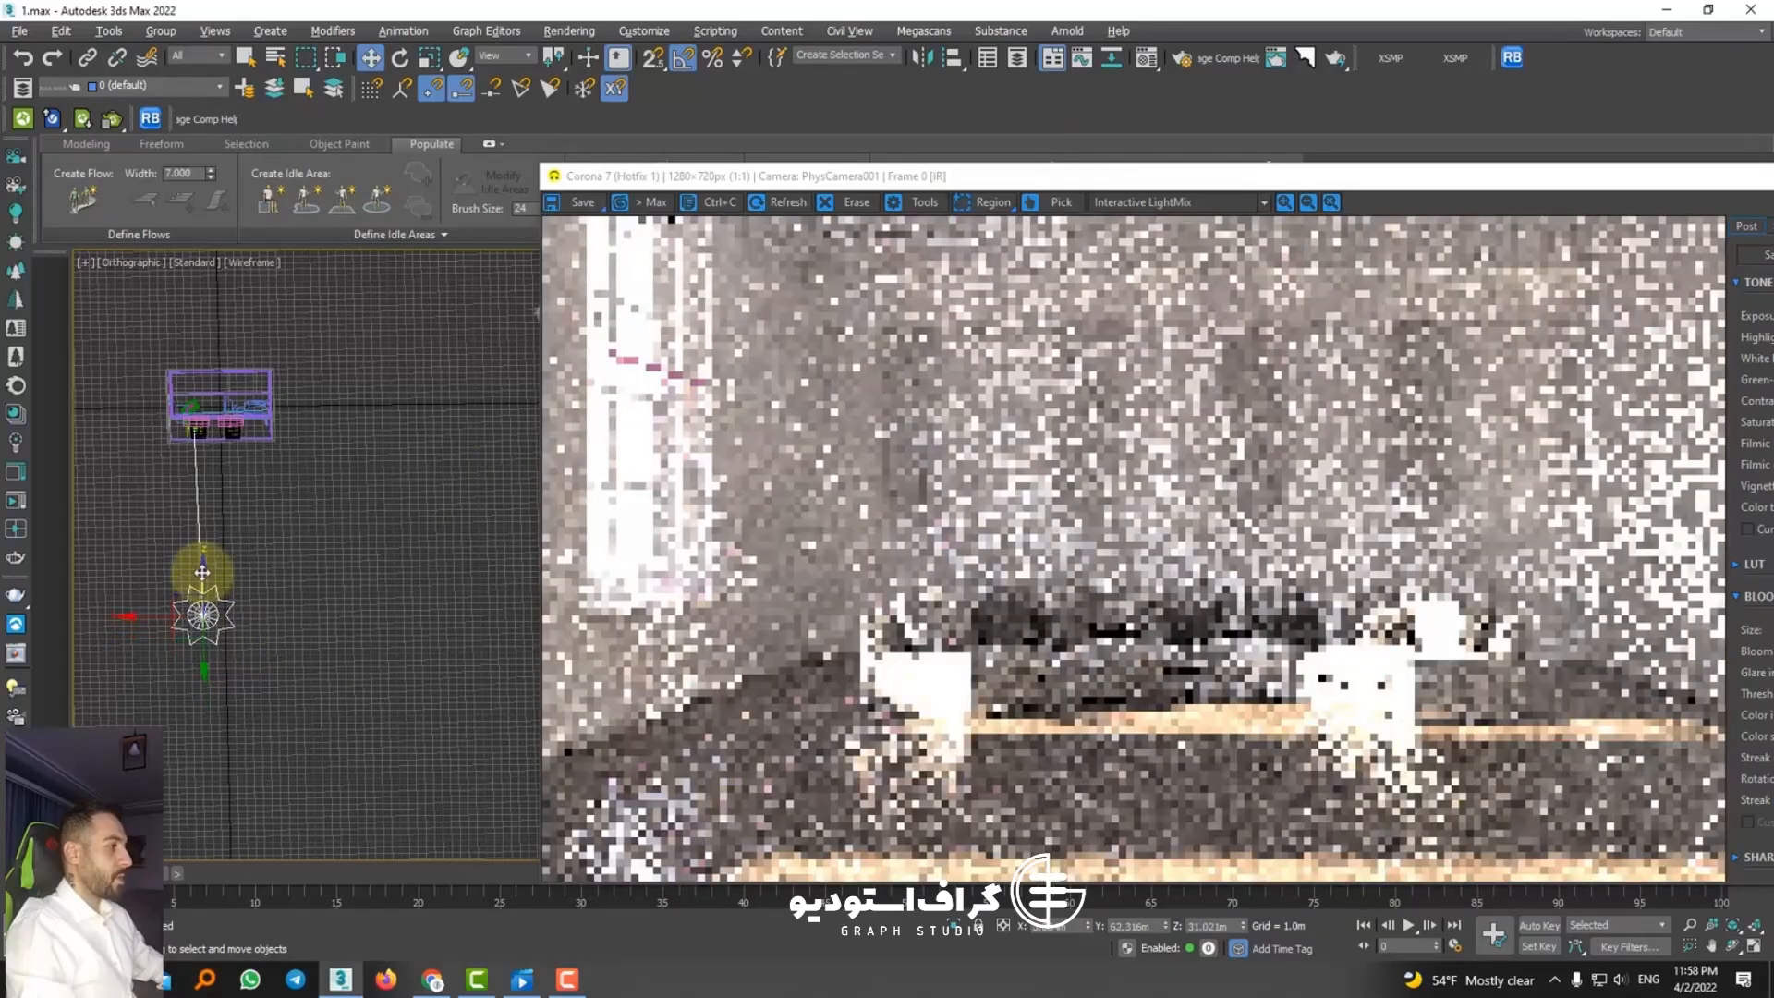
left_click_drag(203, 571, 205, 511)
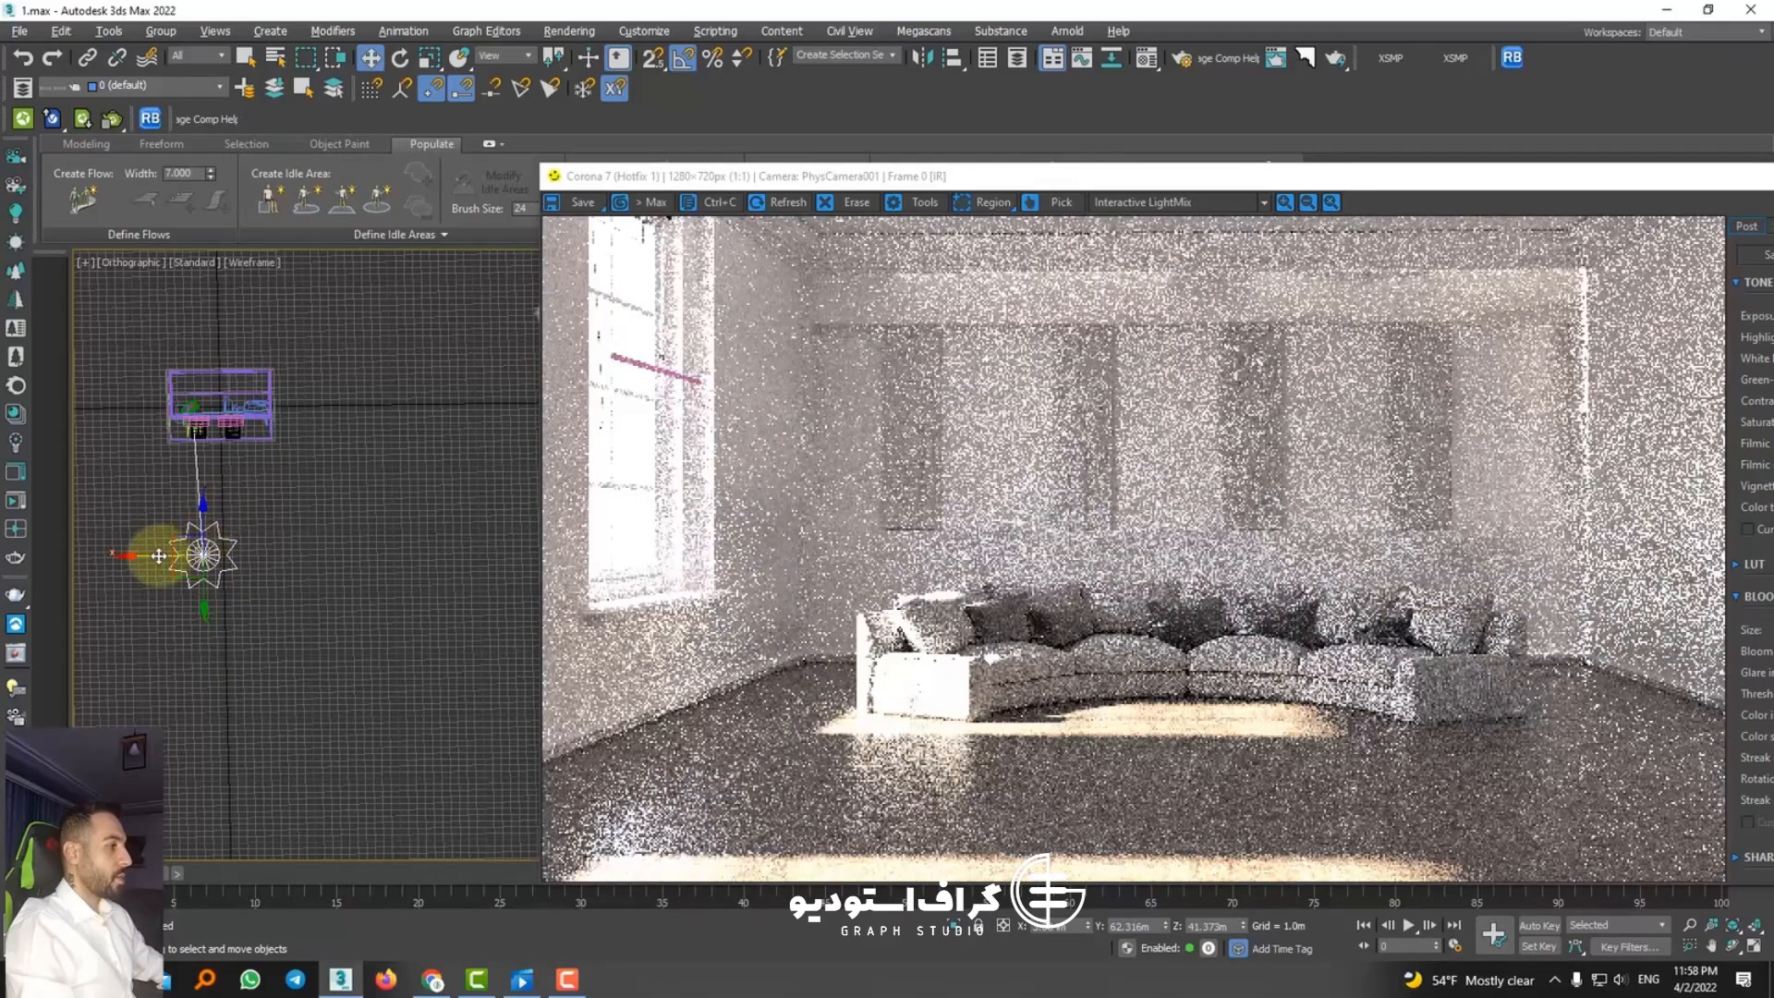
left_click_drag(203, 531, 209, 595)
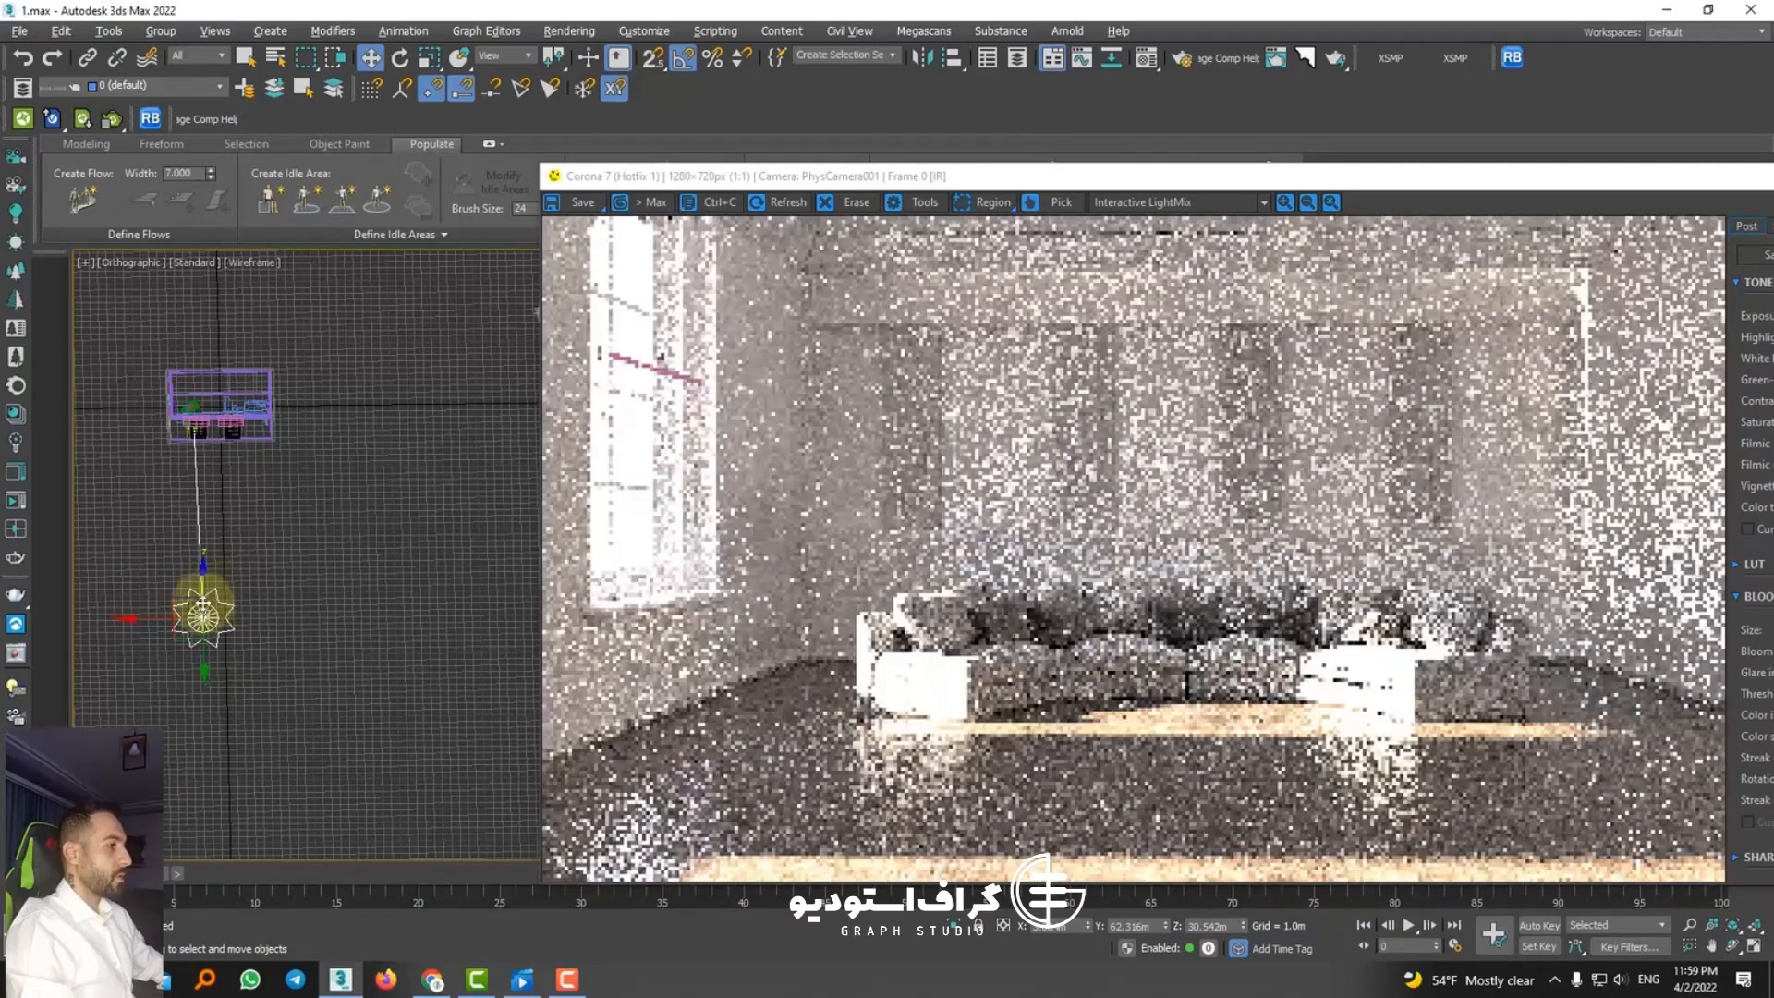
Step: Move the CoronaSun sideways along X in stages so its light enters at an angle across the sofa and floor
left_click_drag(164, 619, 199, 622)
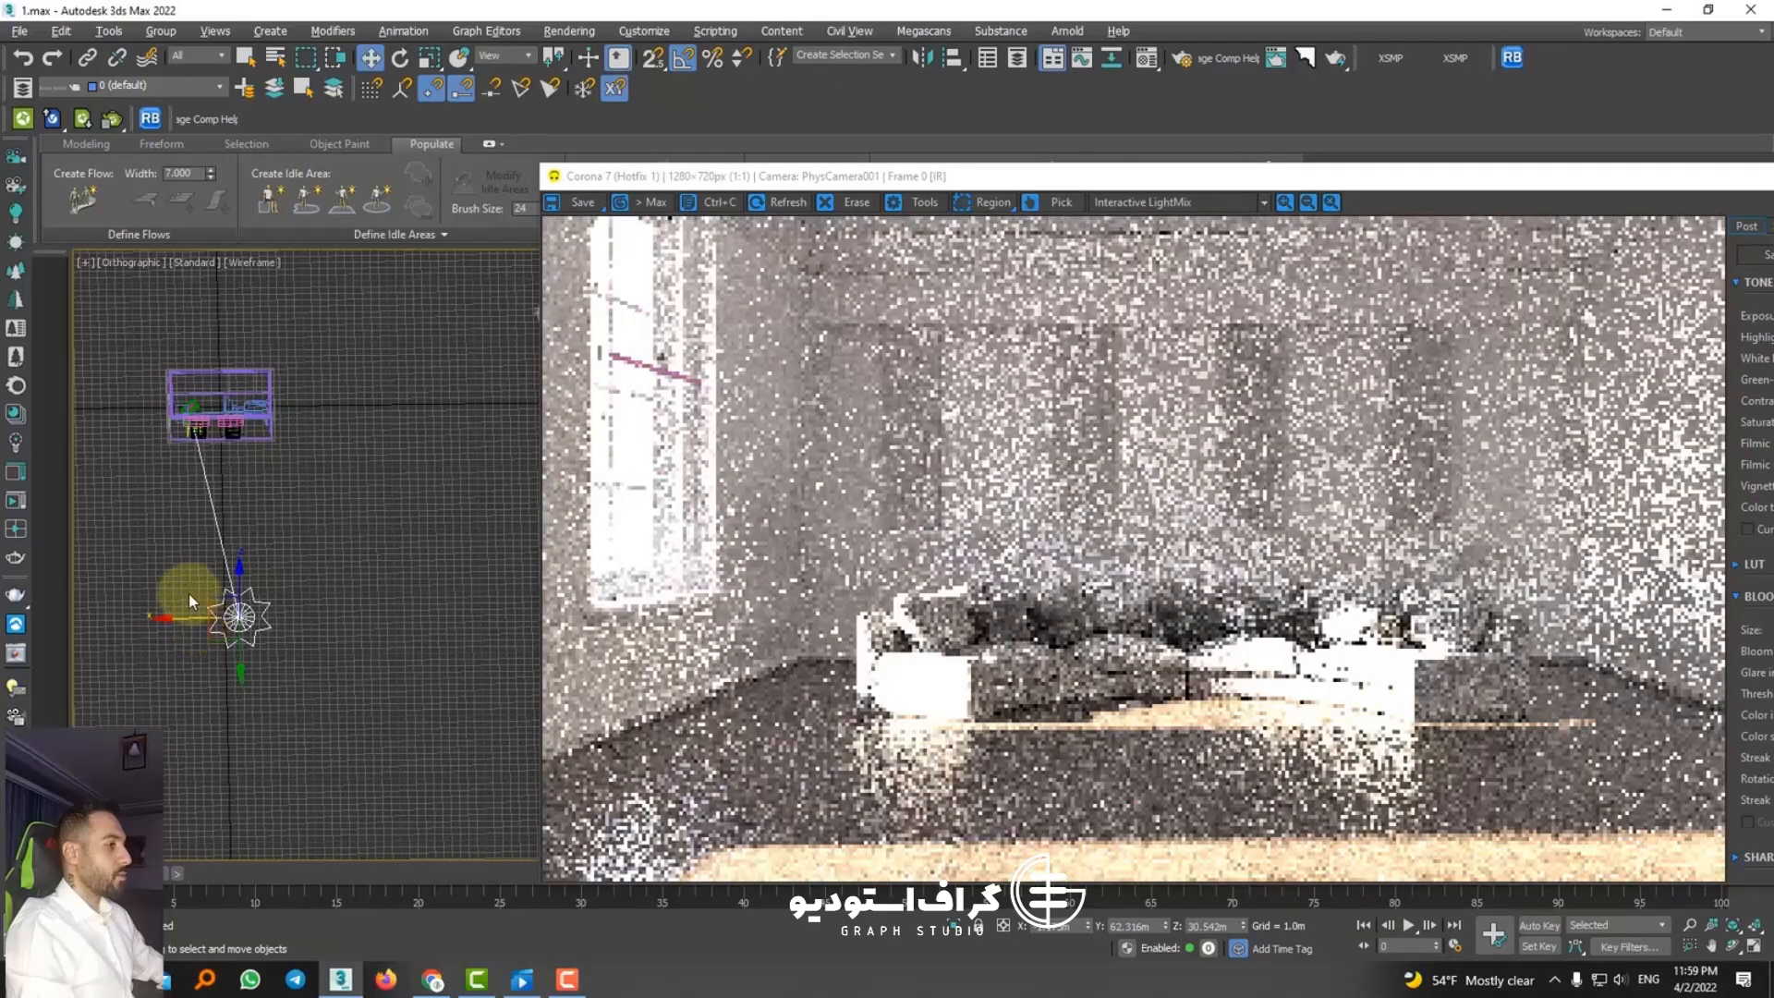
left_click_drag(187, 622, 219, 624)
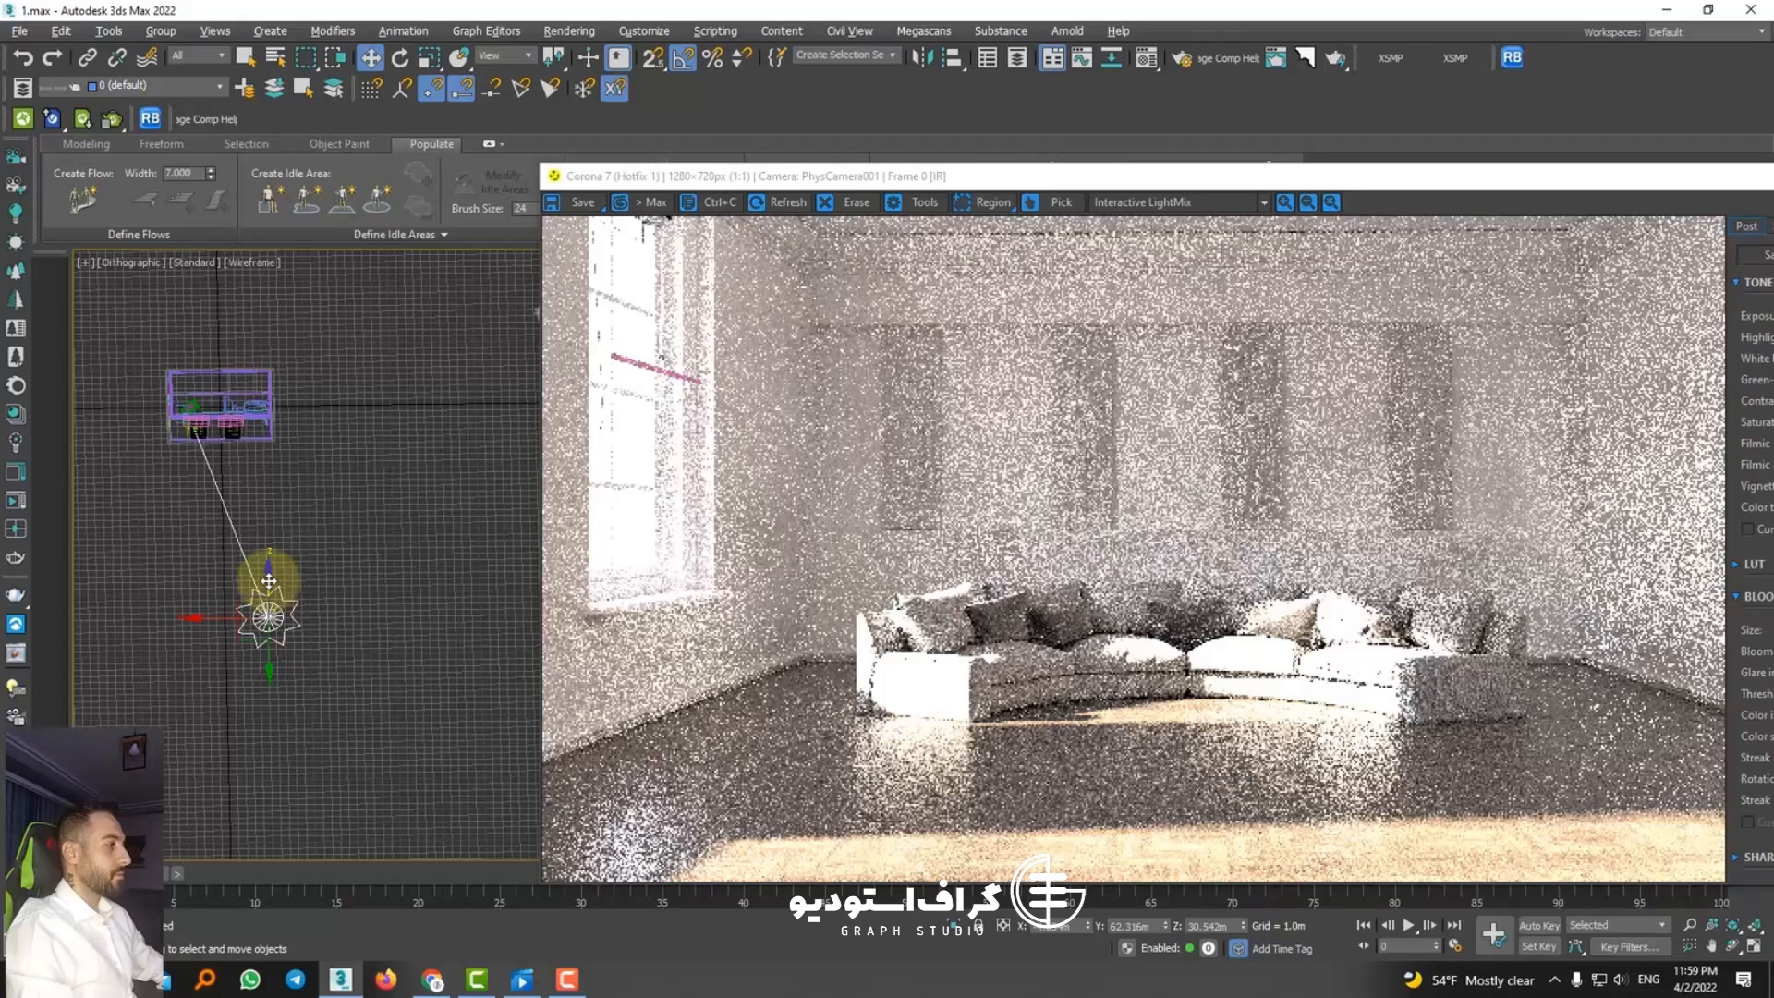
left_click_drag(225, 614, 313, 615)
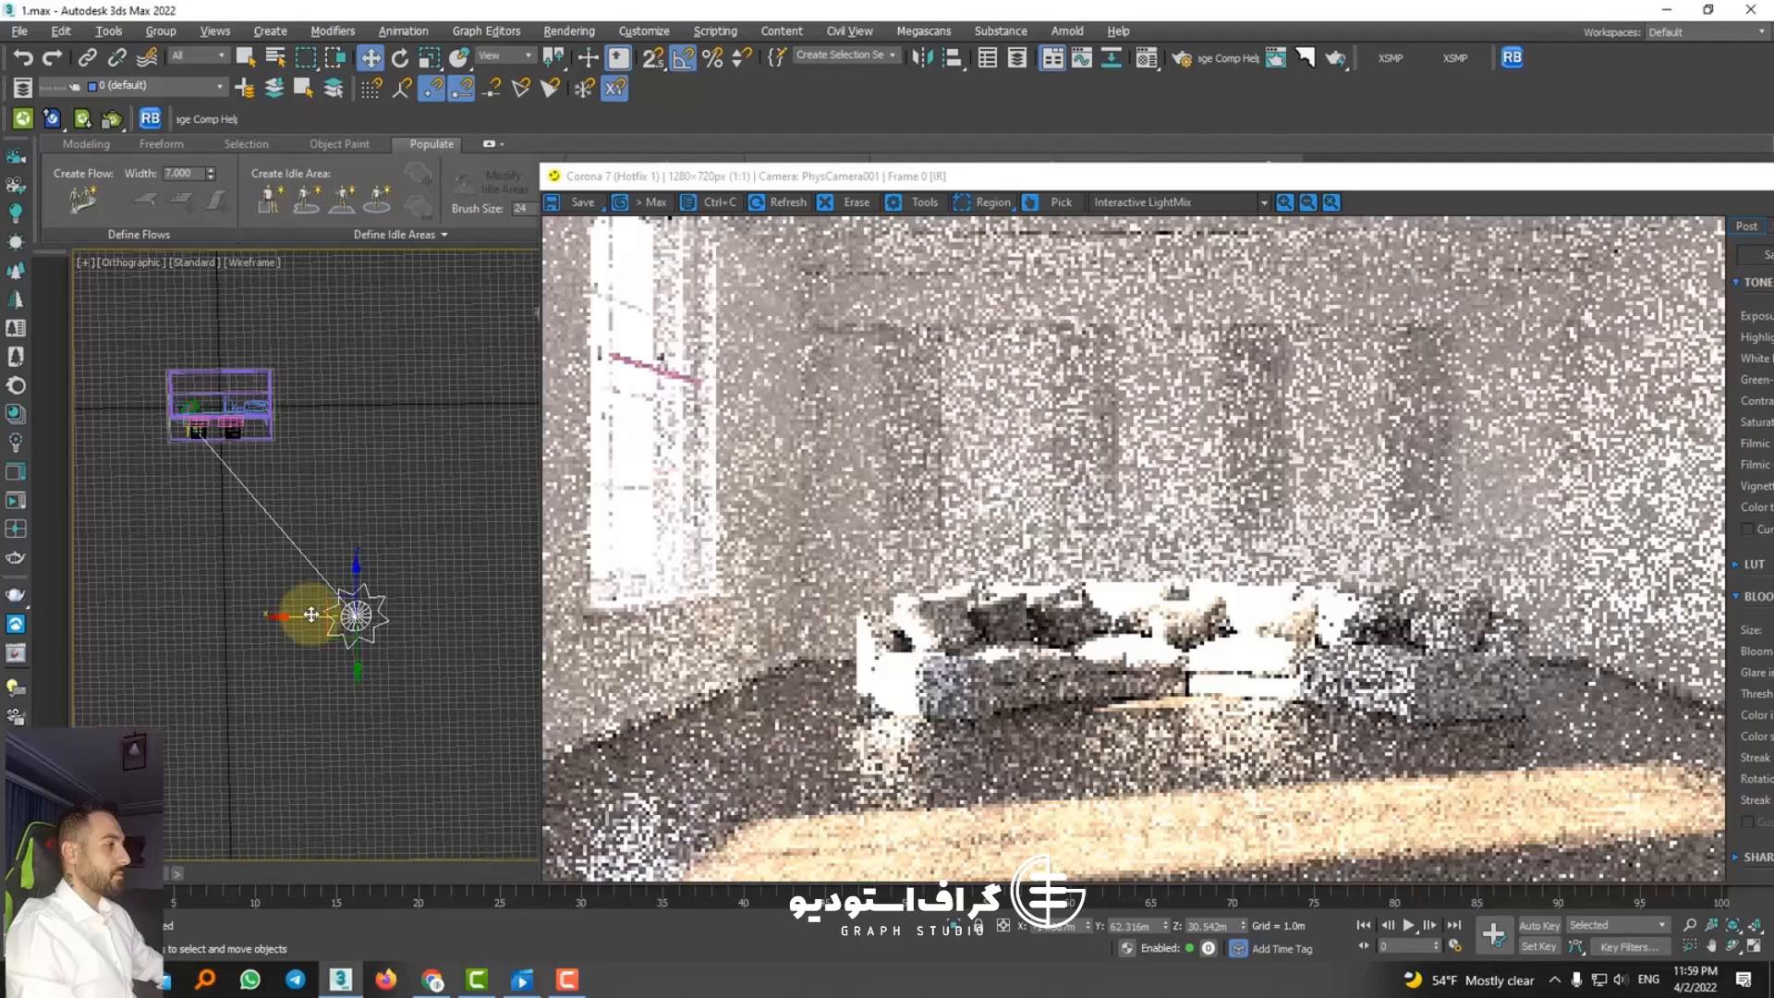
Step: Show the LightMix layers, lower the first layer below the skylight to 0.592 and disable it
left_click_drag(1062, 175, 762, 90)
left_click(1613, 141)
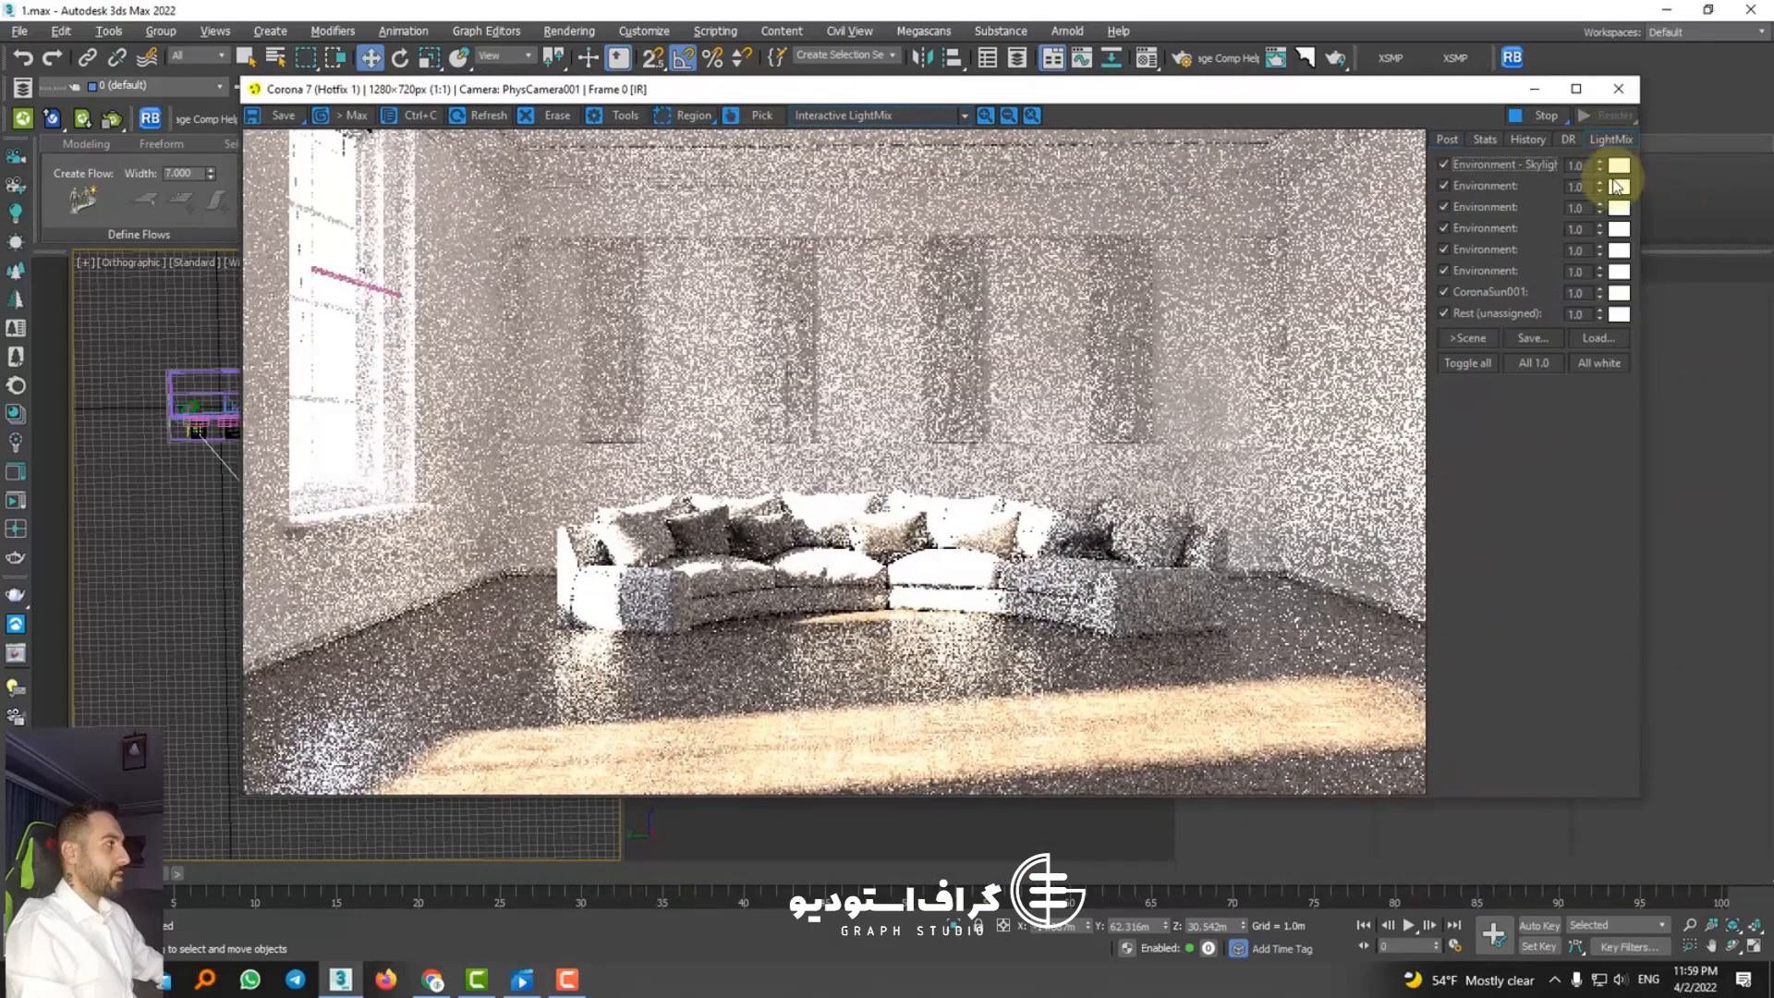
left_click_drag(1596, 186, 1605, 278)
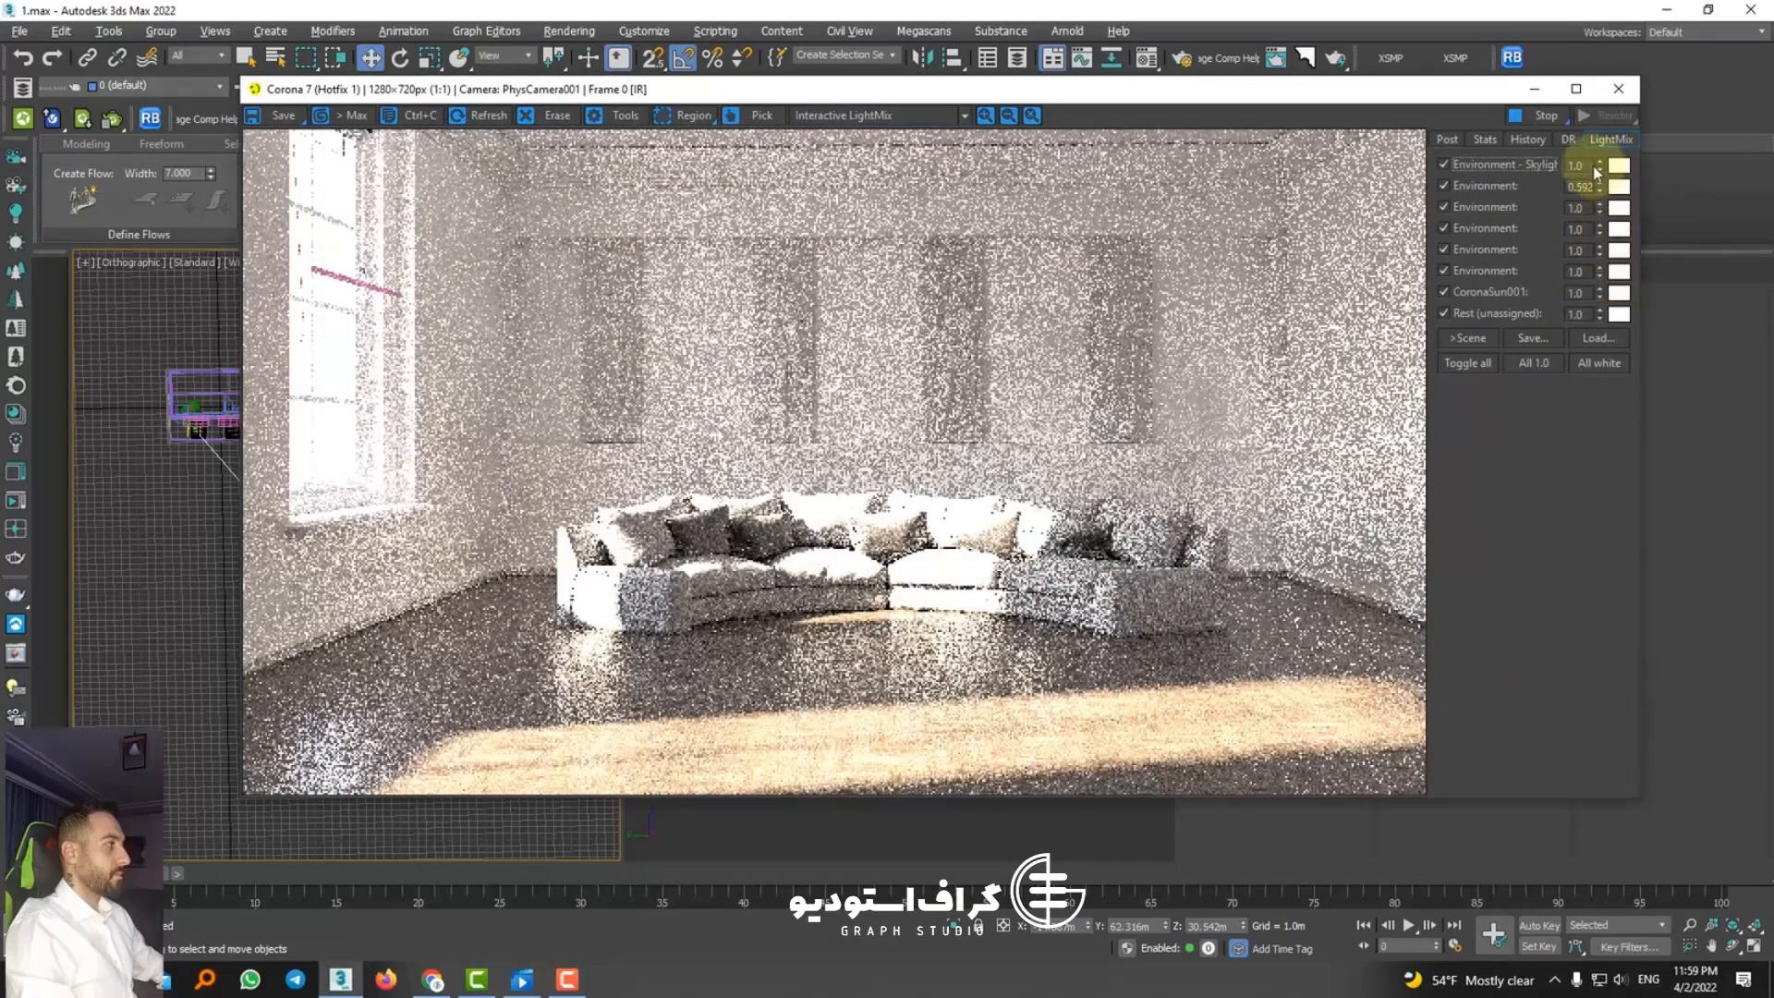
left_click(1501, 184)
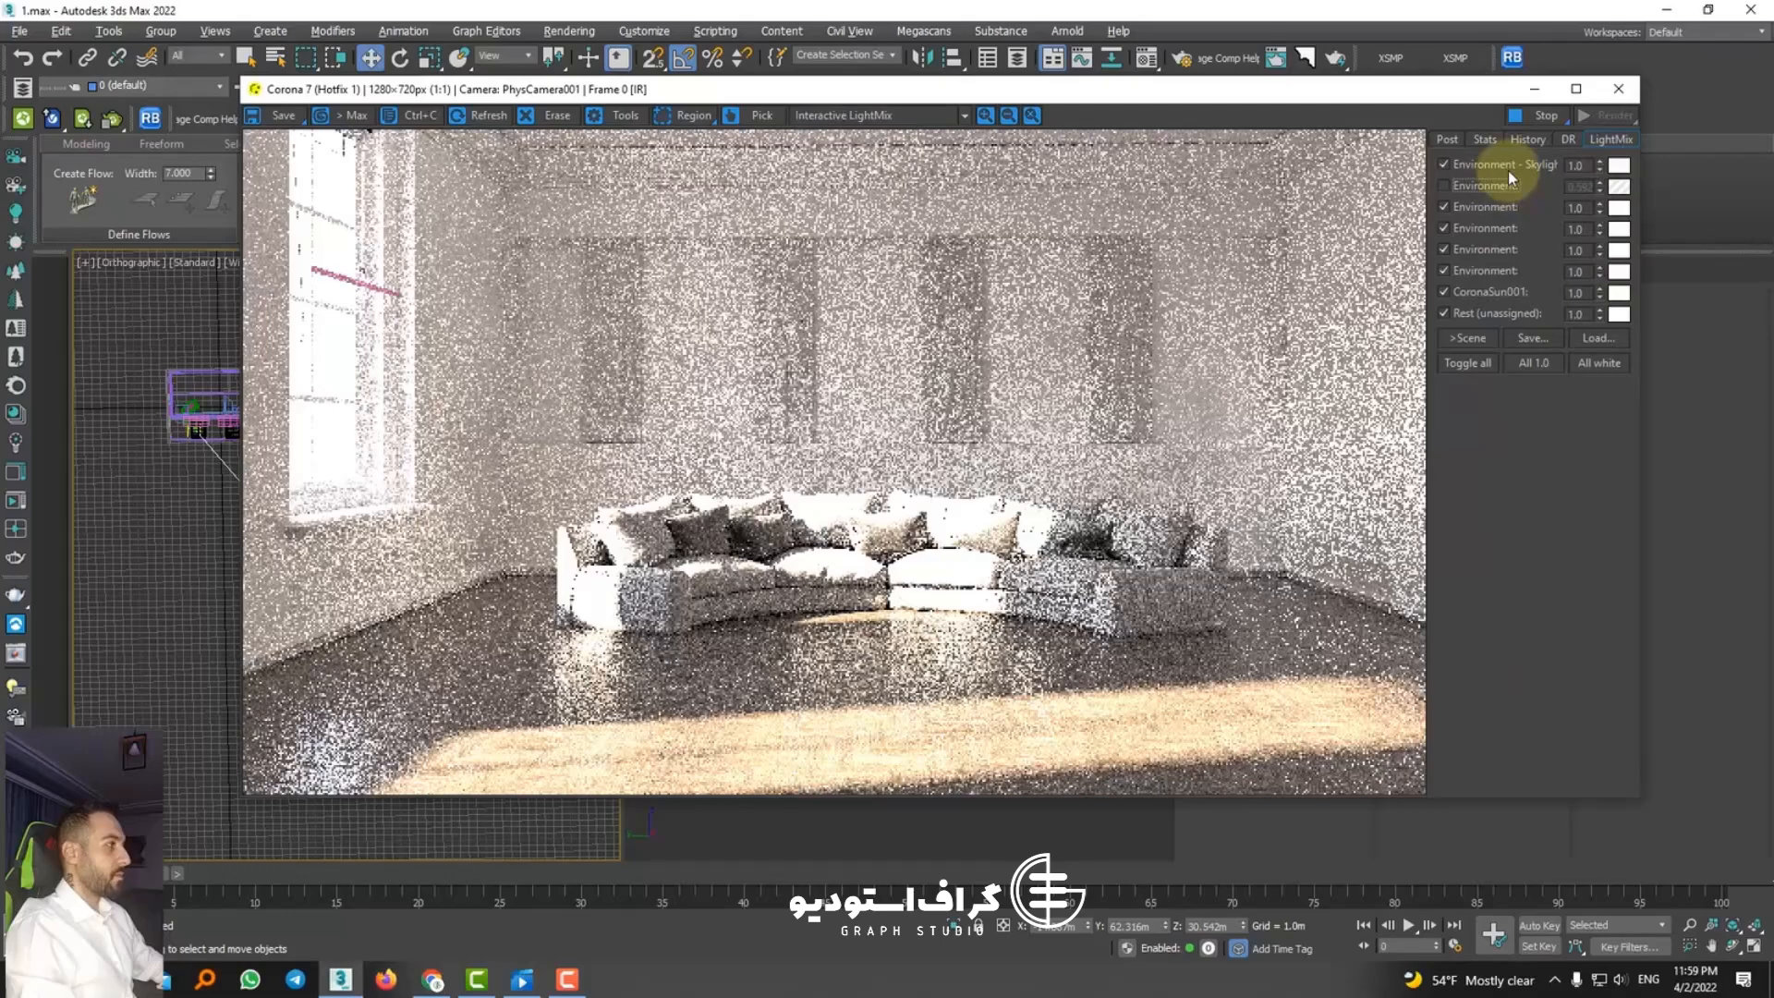
Step: Turn off all LightMix layers, enable only the Environment skylight layer and raise its intensity to 2.418
left_click(1469, 365)
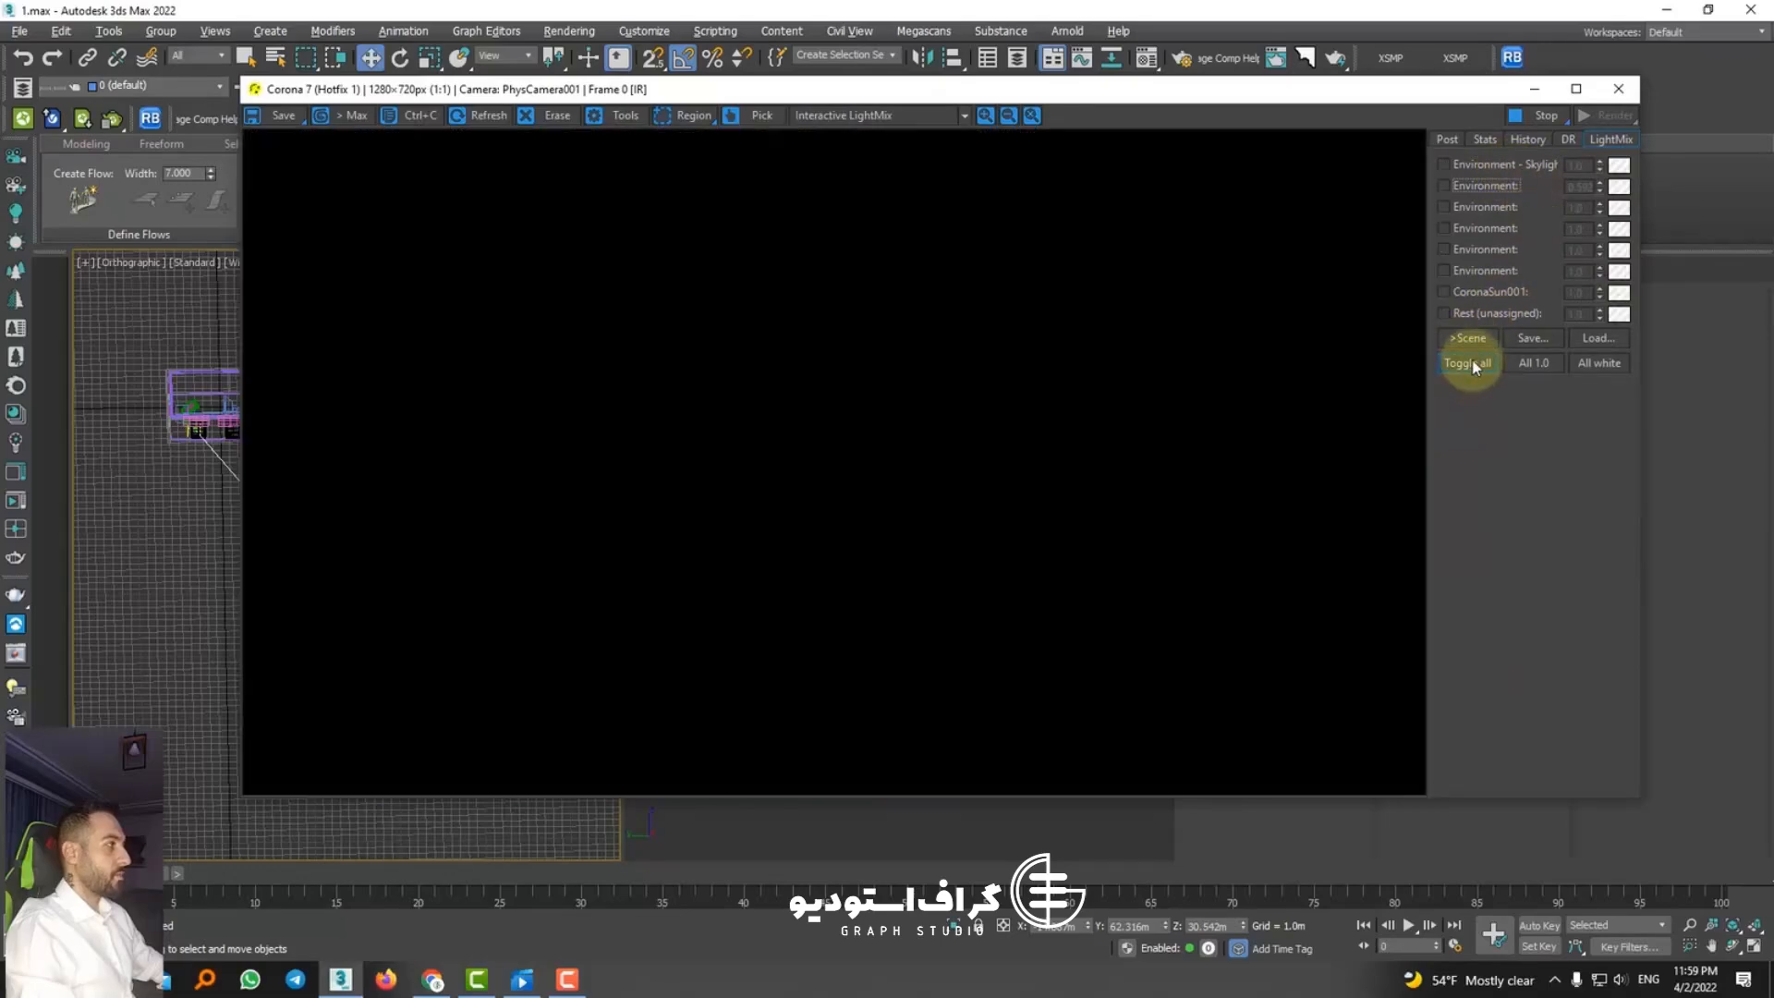
left_click(1469, 163)
left_click_drag(1598, 164, 1585, 103)
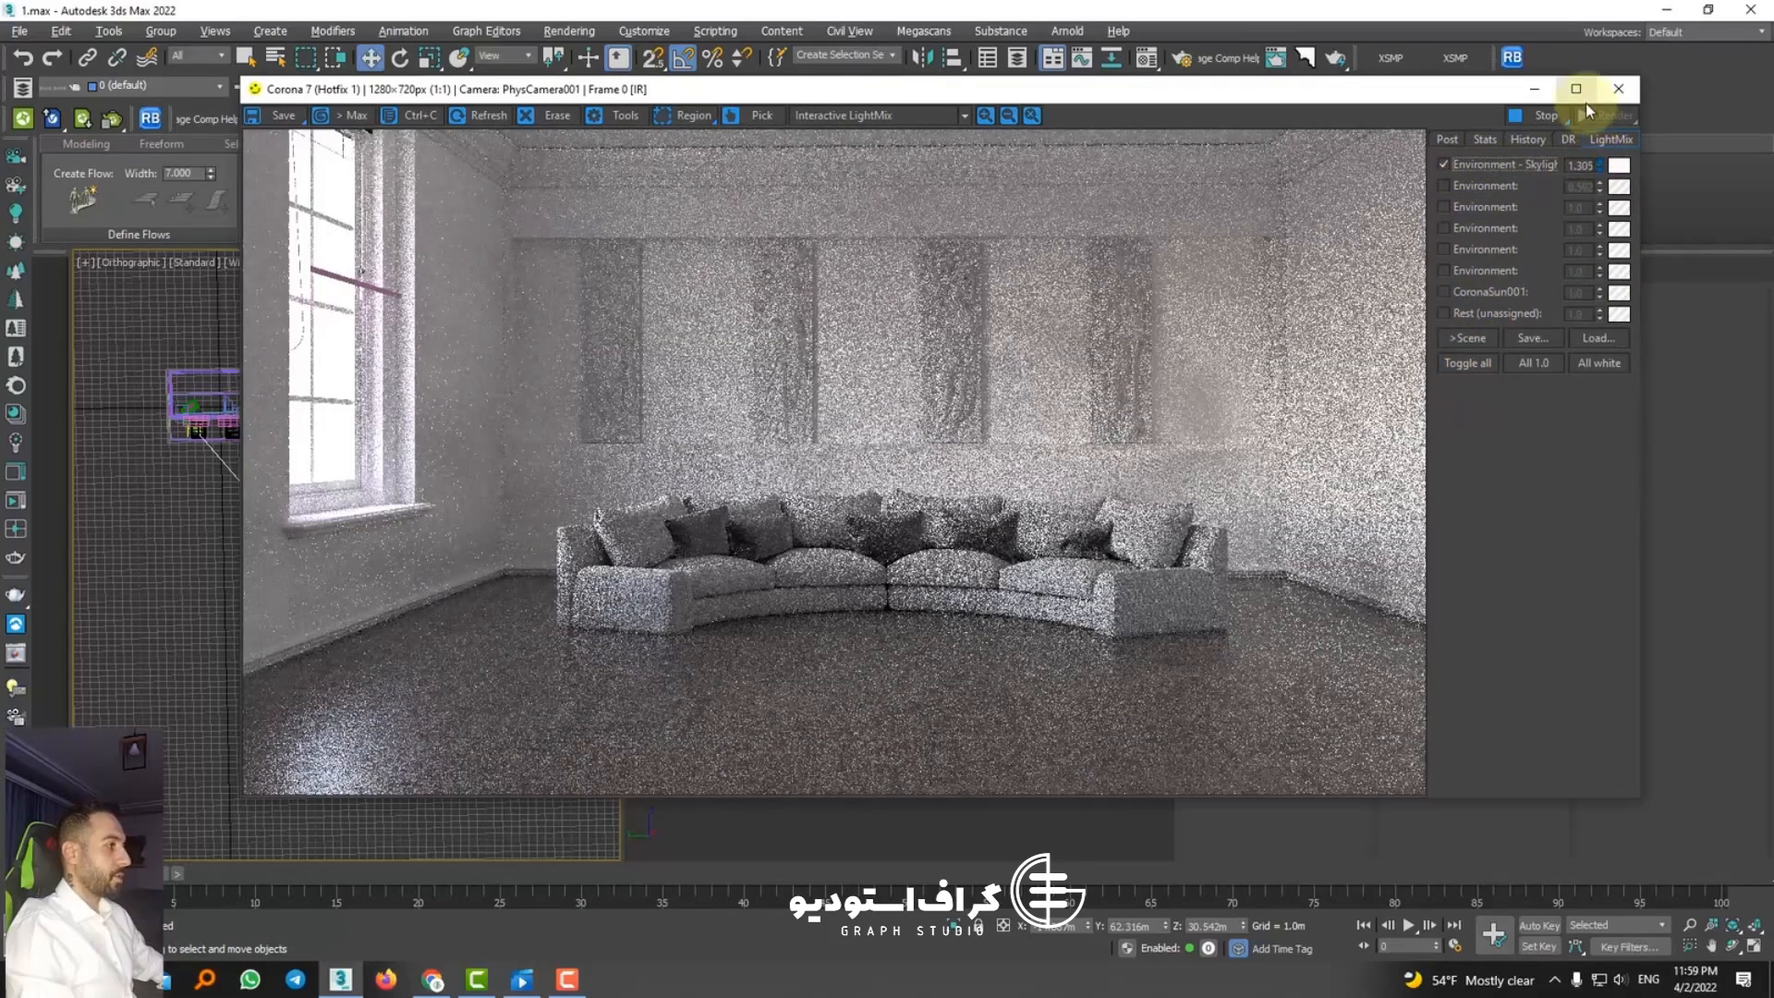
left_click_drag(1556, 27, 1556, 8)
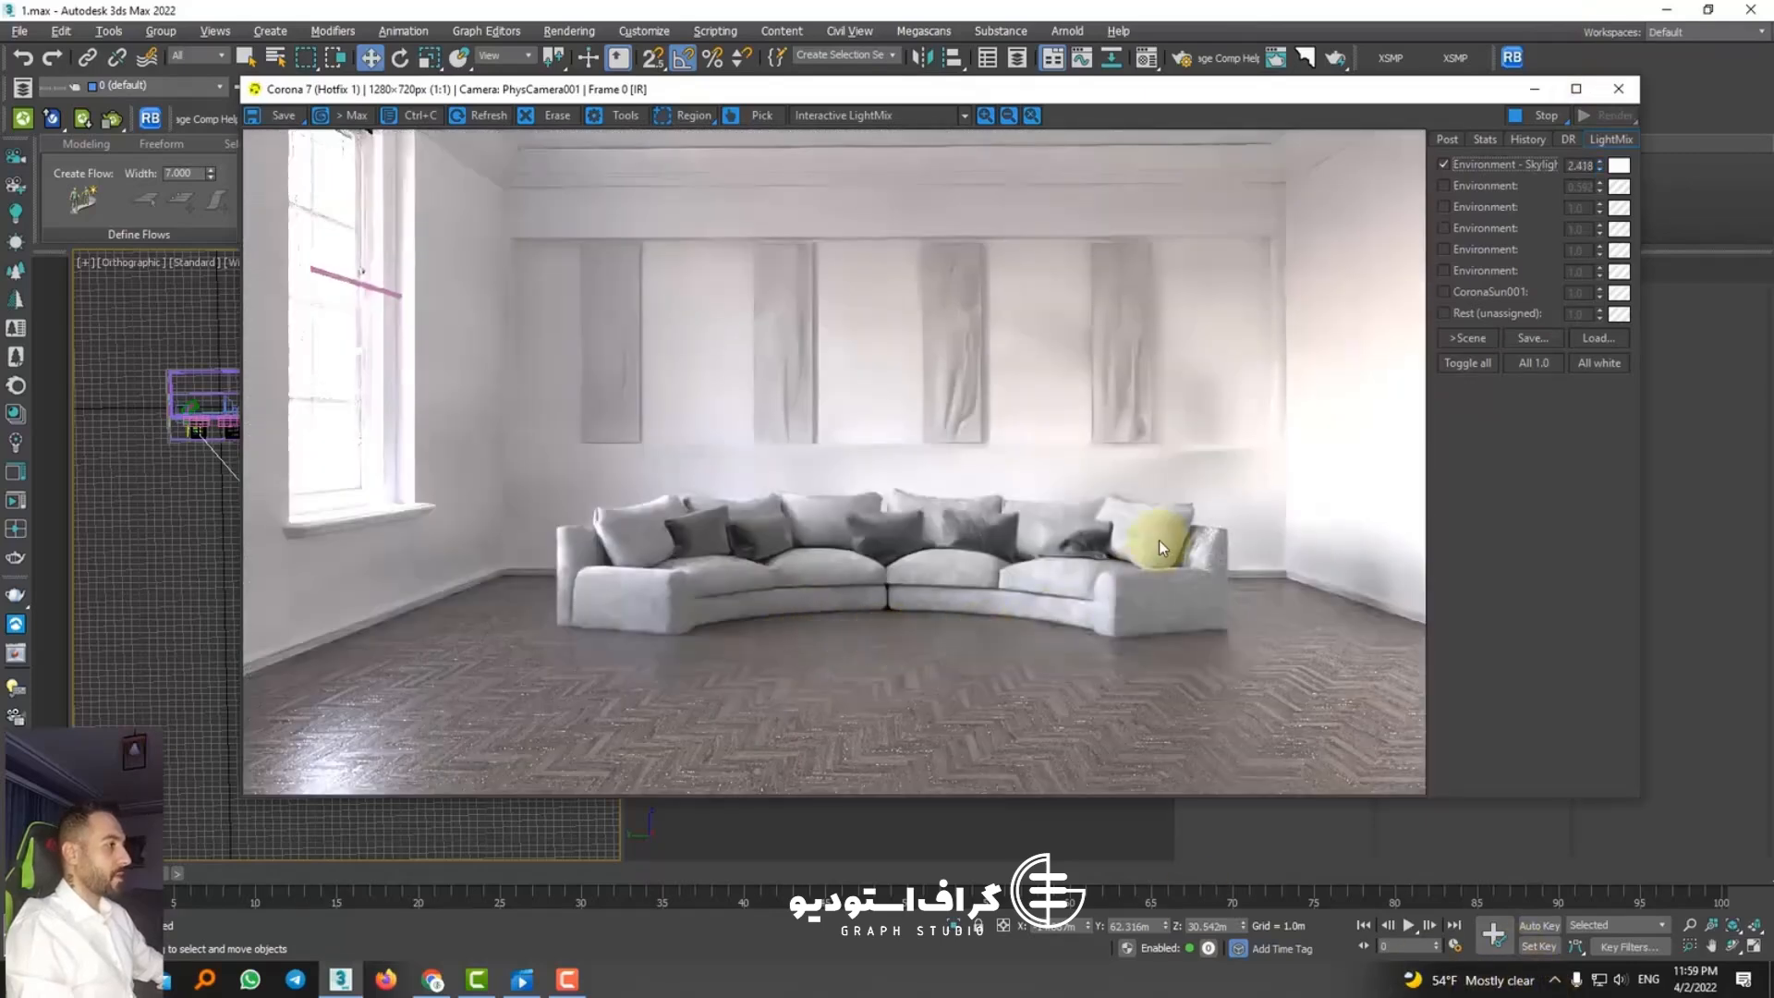
Step: Enable Bloom and Glare with size 7.839 and bloom intensity 0.804, and set Highlight compress to 1.444
left_click(1447, 138)
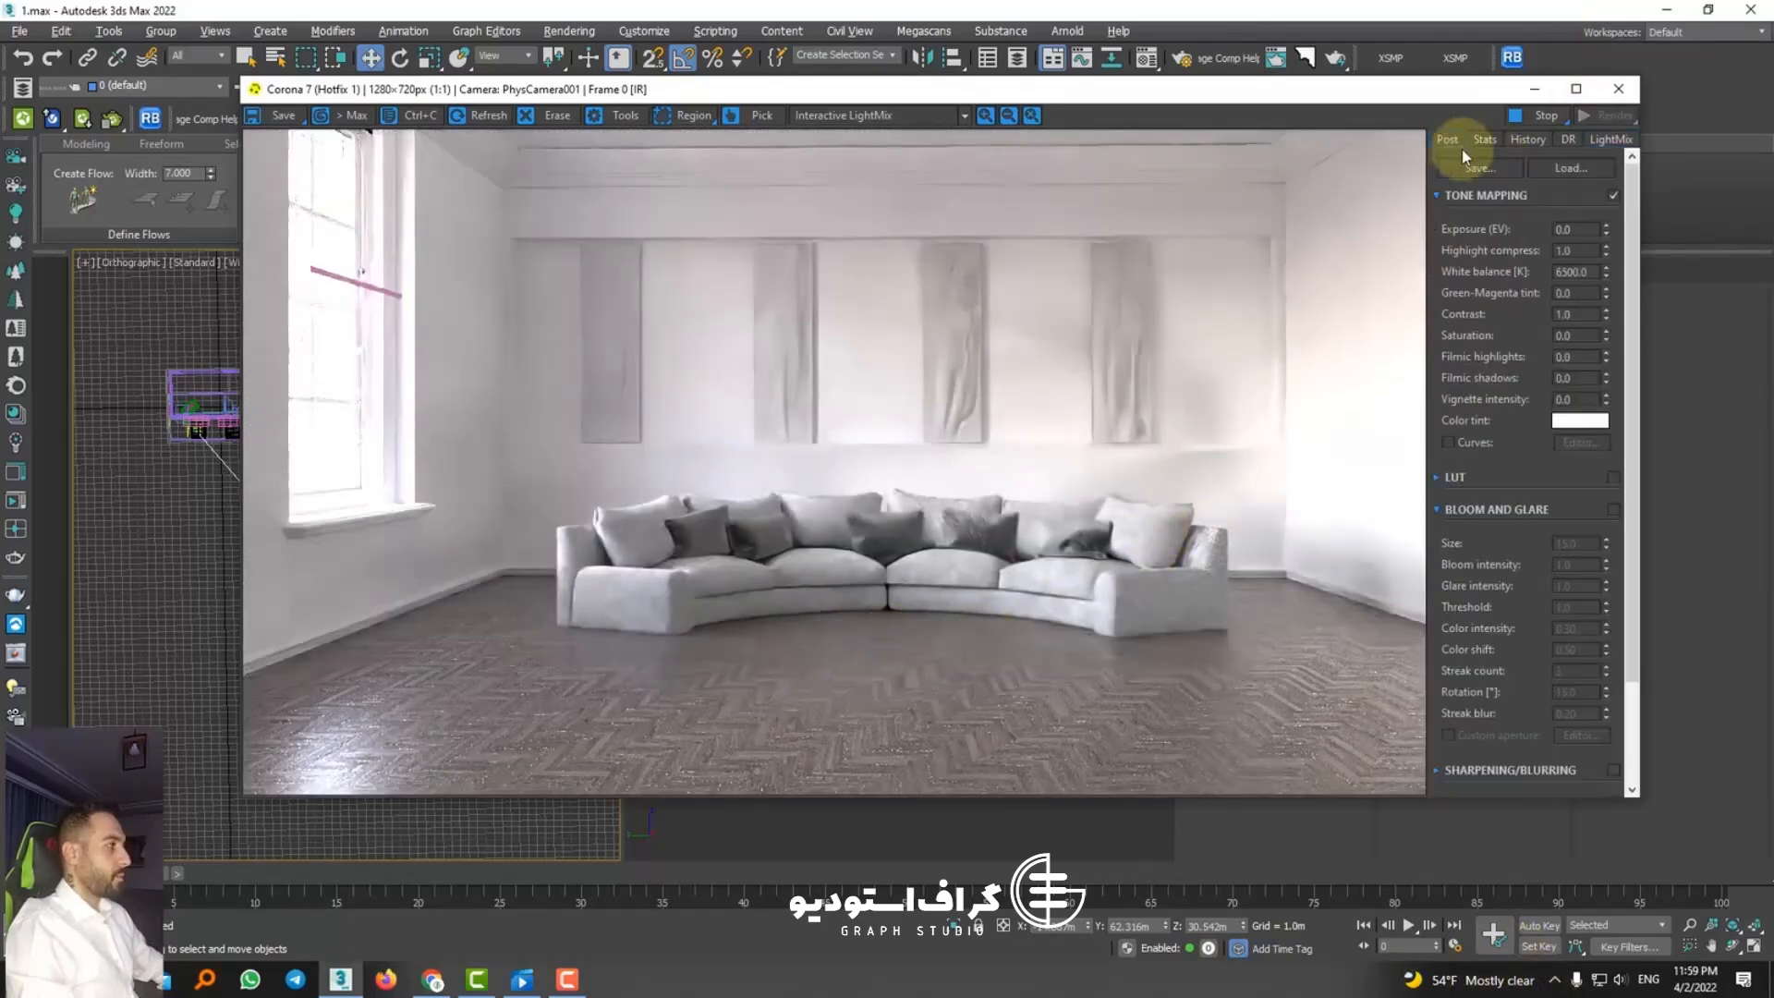
left_click(1613, 511)
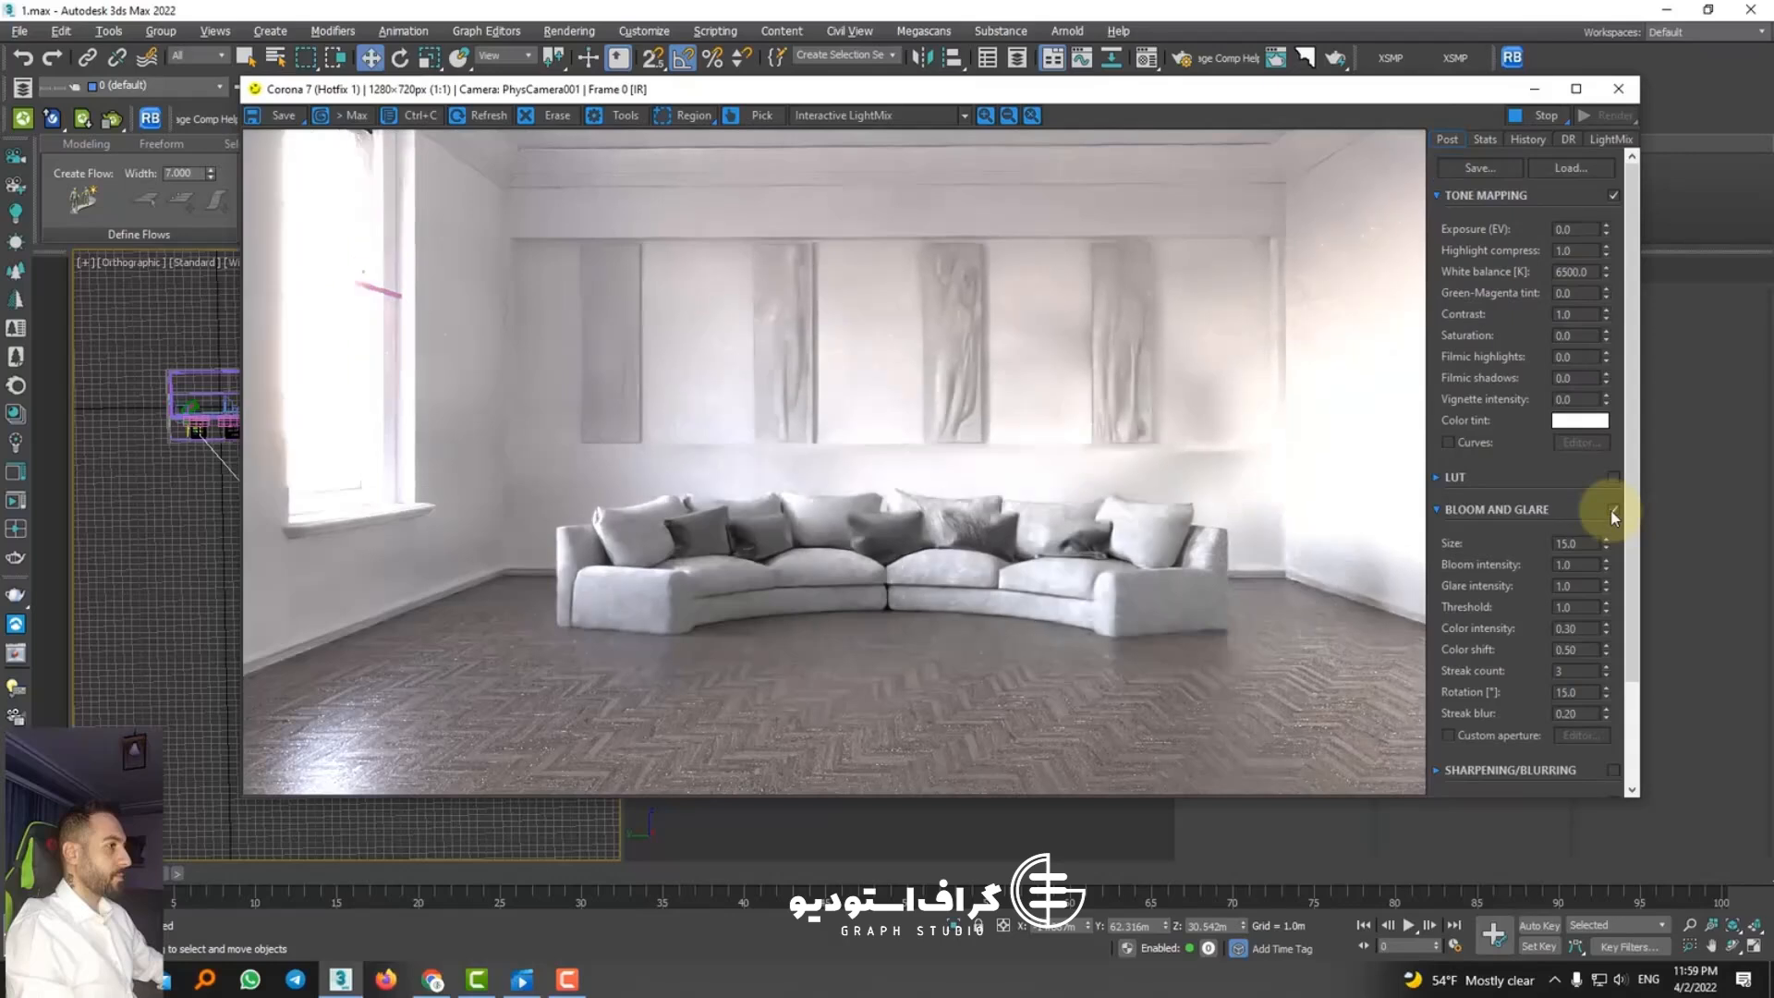
left_click_drag(1604, 226, 1593, 146)
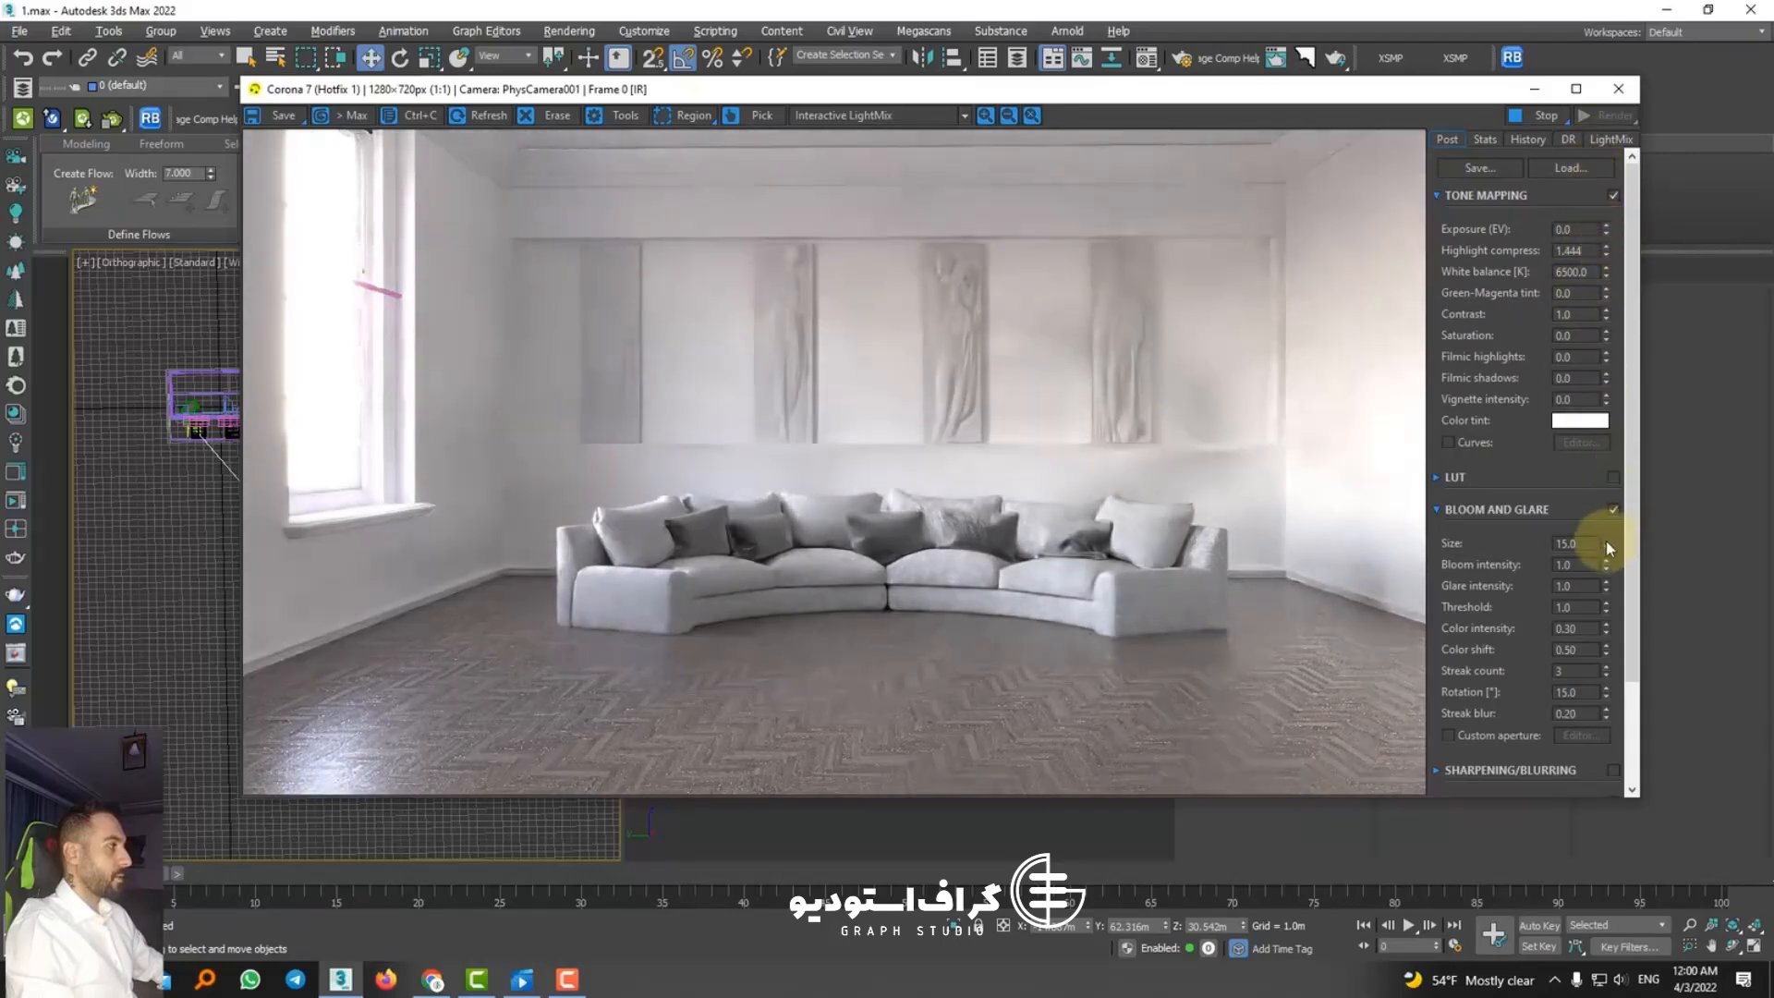
left_click_drag(1608, 591, 1619, 635)
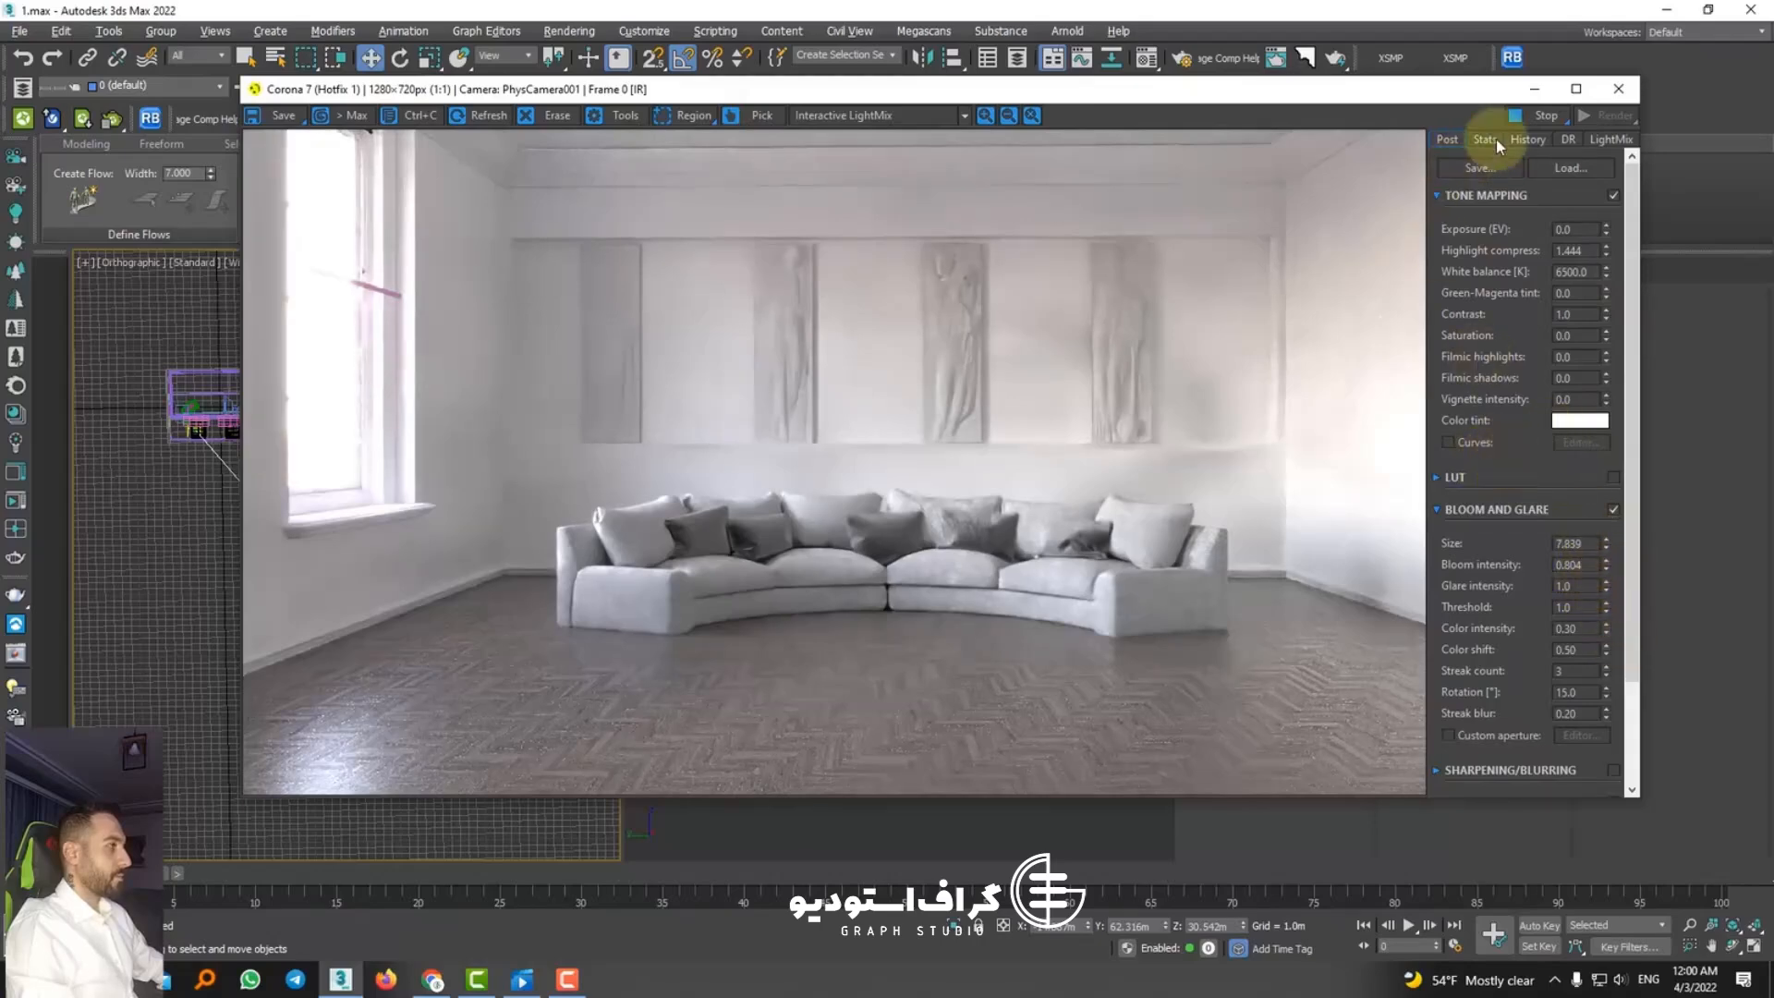
Step: In the LightMix, set the skylight layer to 2.515 and enable the CoronaSun001 layer at 0.272
left_click(1610, 139)
left_click(1462, 184)
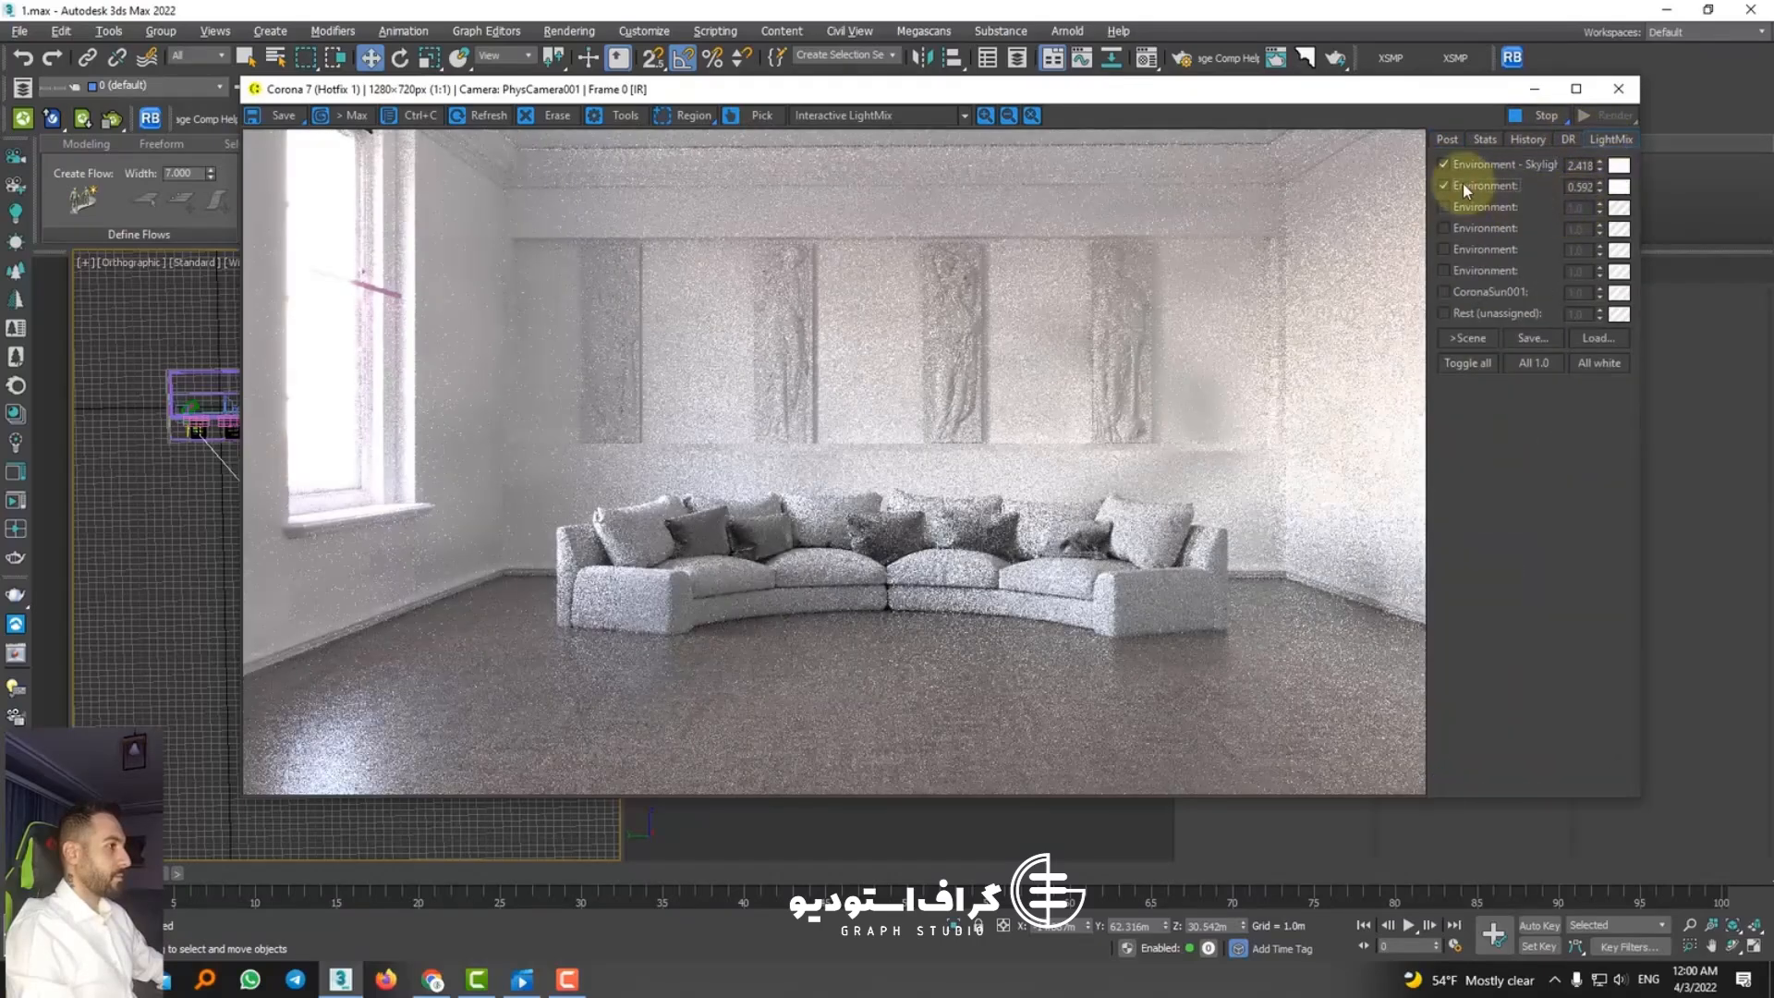
left_click(1463, 185)
left_click(1600, 163)
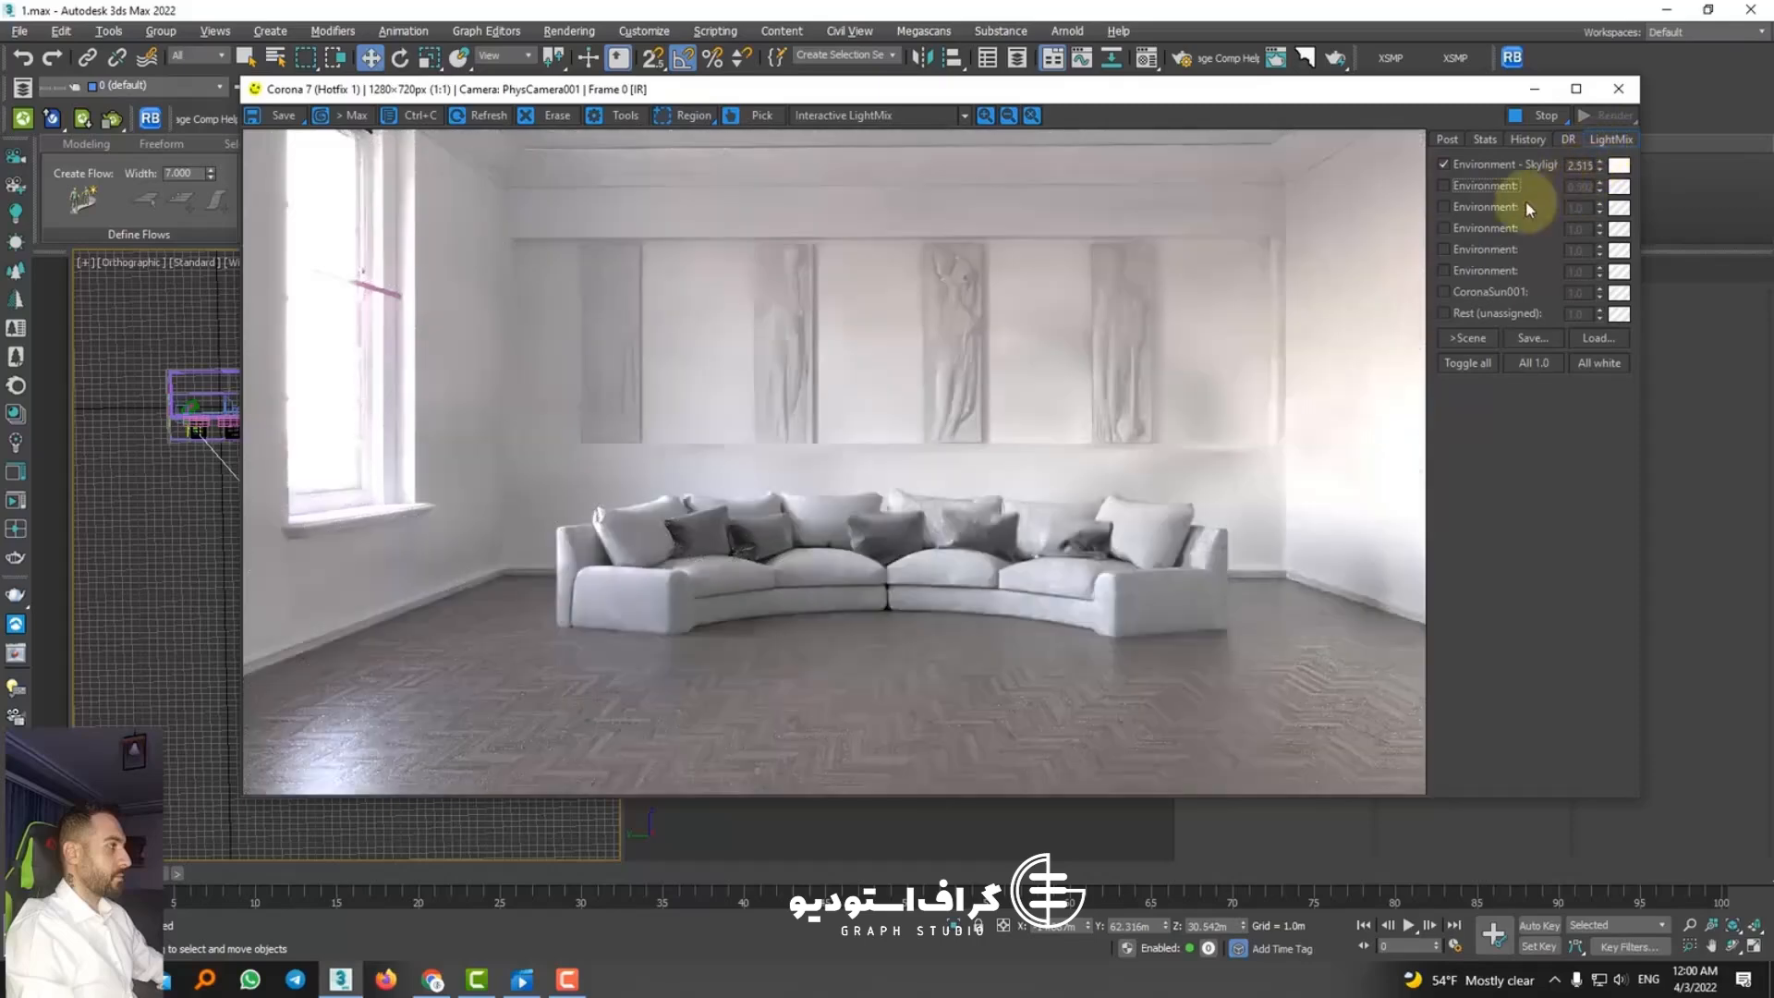
left_click(1495, 293)
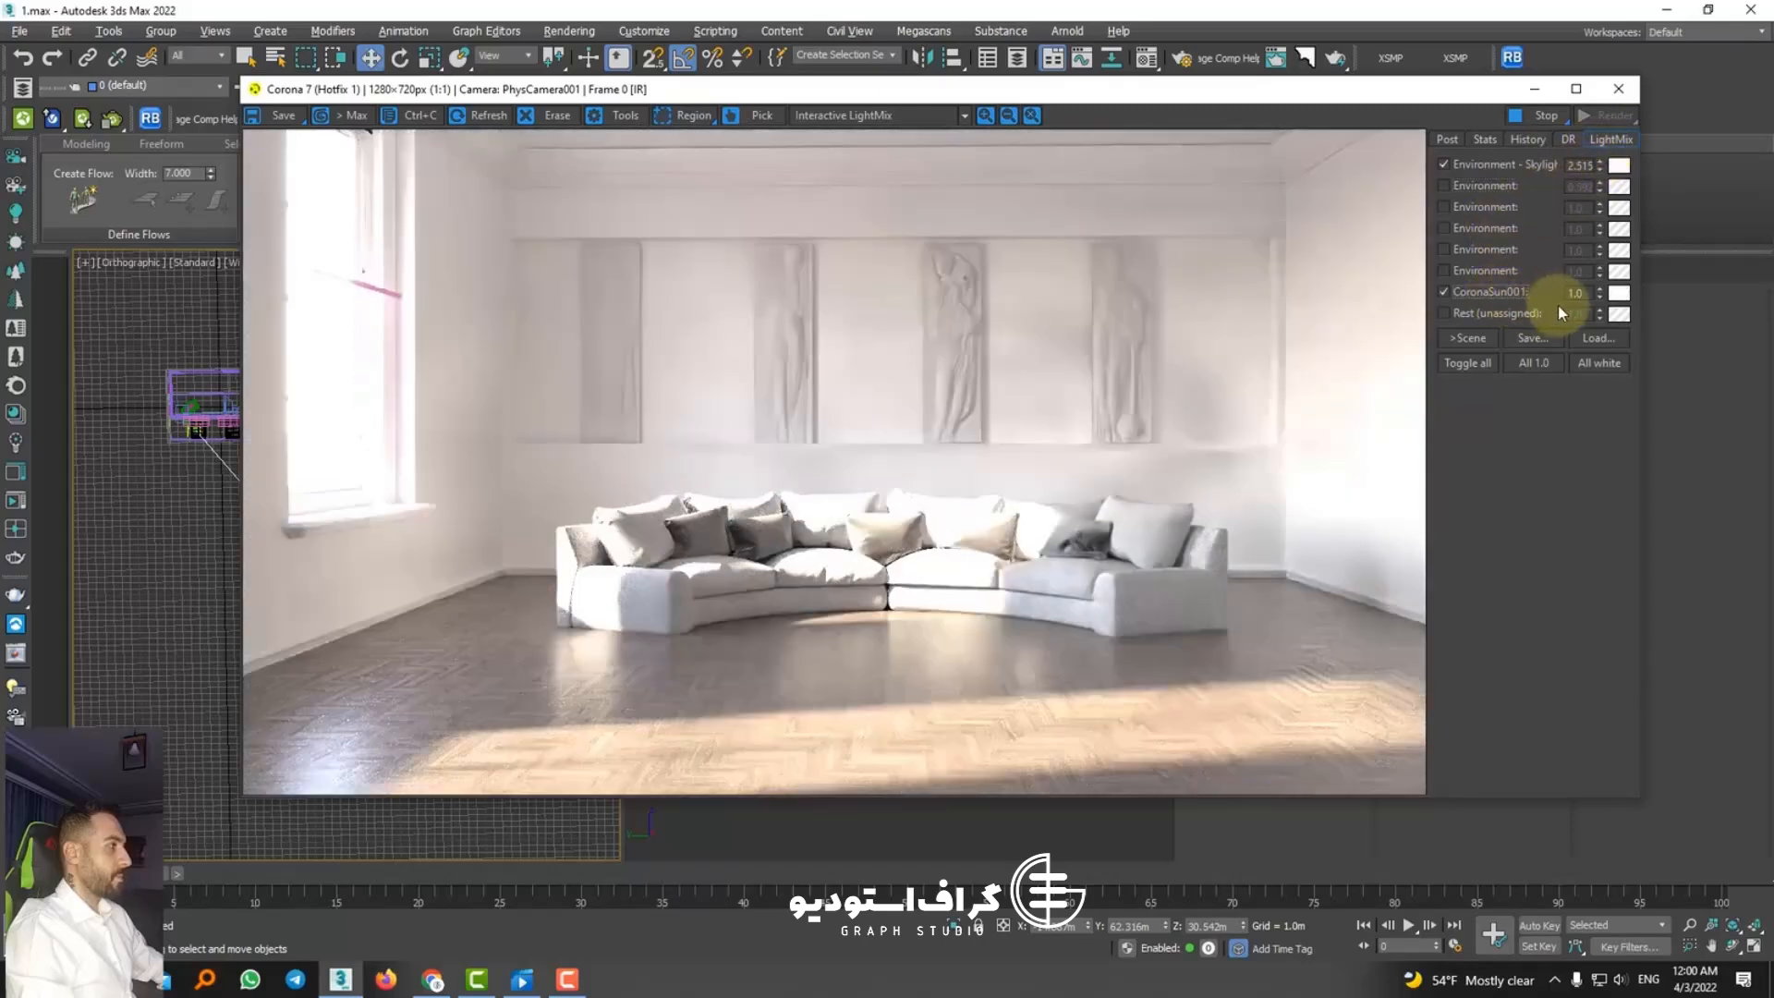
left_click_drag(1599, 294, 1611, 467)
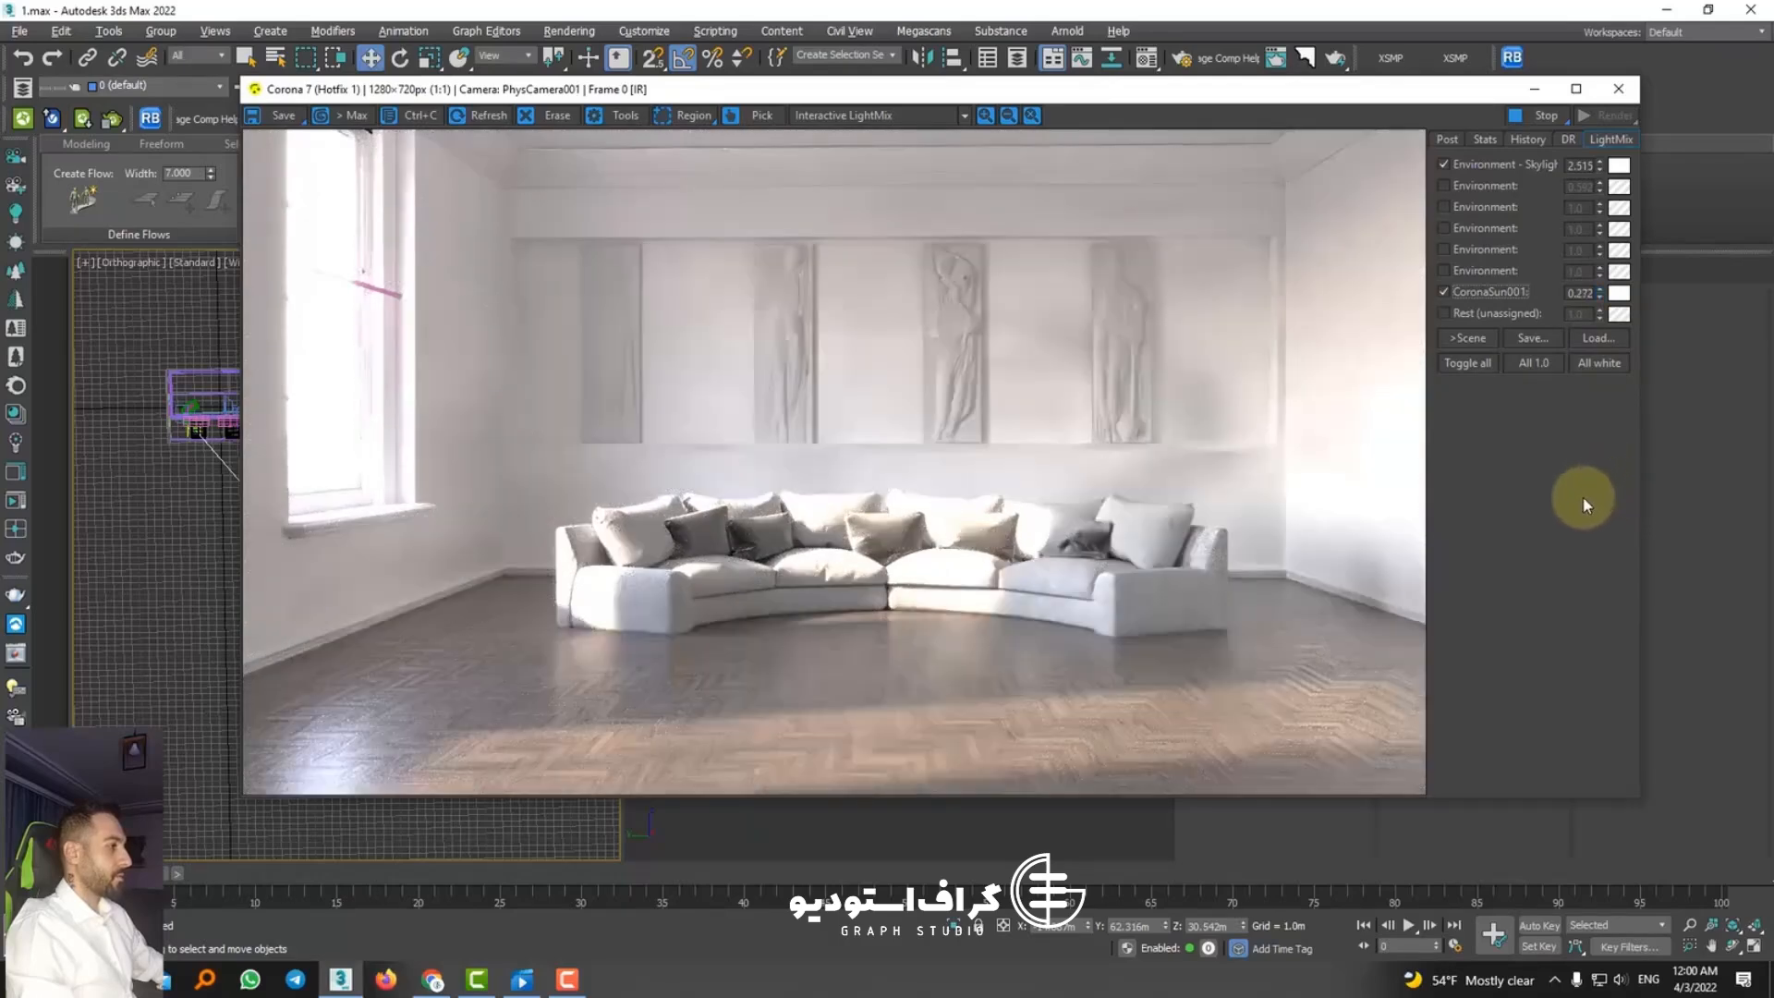
Step: Set Highlight compress to 1.925 and Bloom and Glare to size 3.901, bloom intensity 0.548 and glare intensity 0.880
left_click(1446, 139)
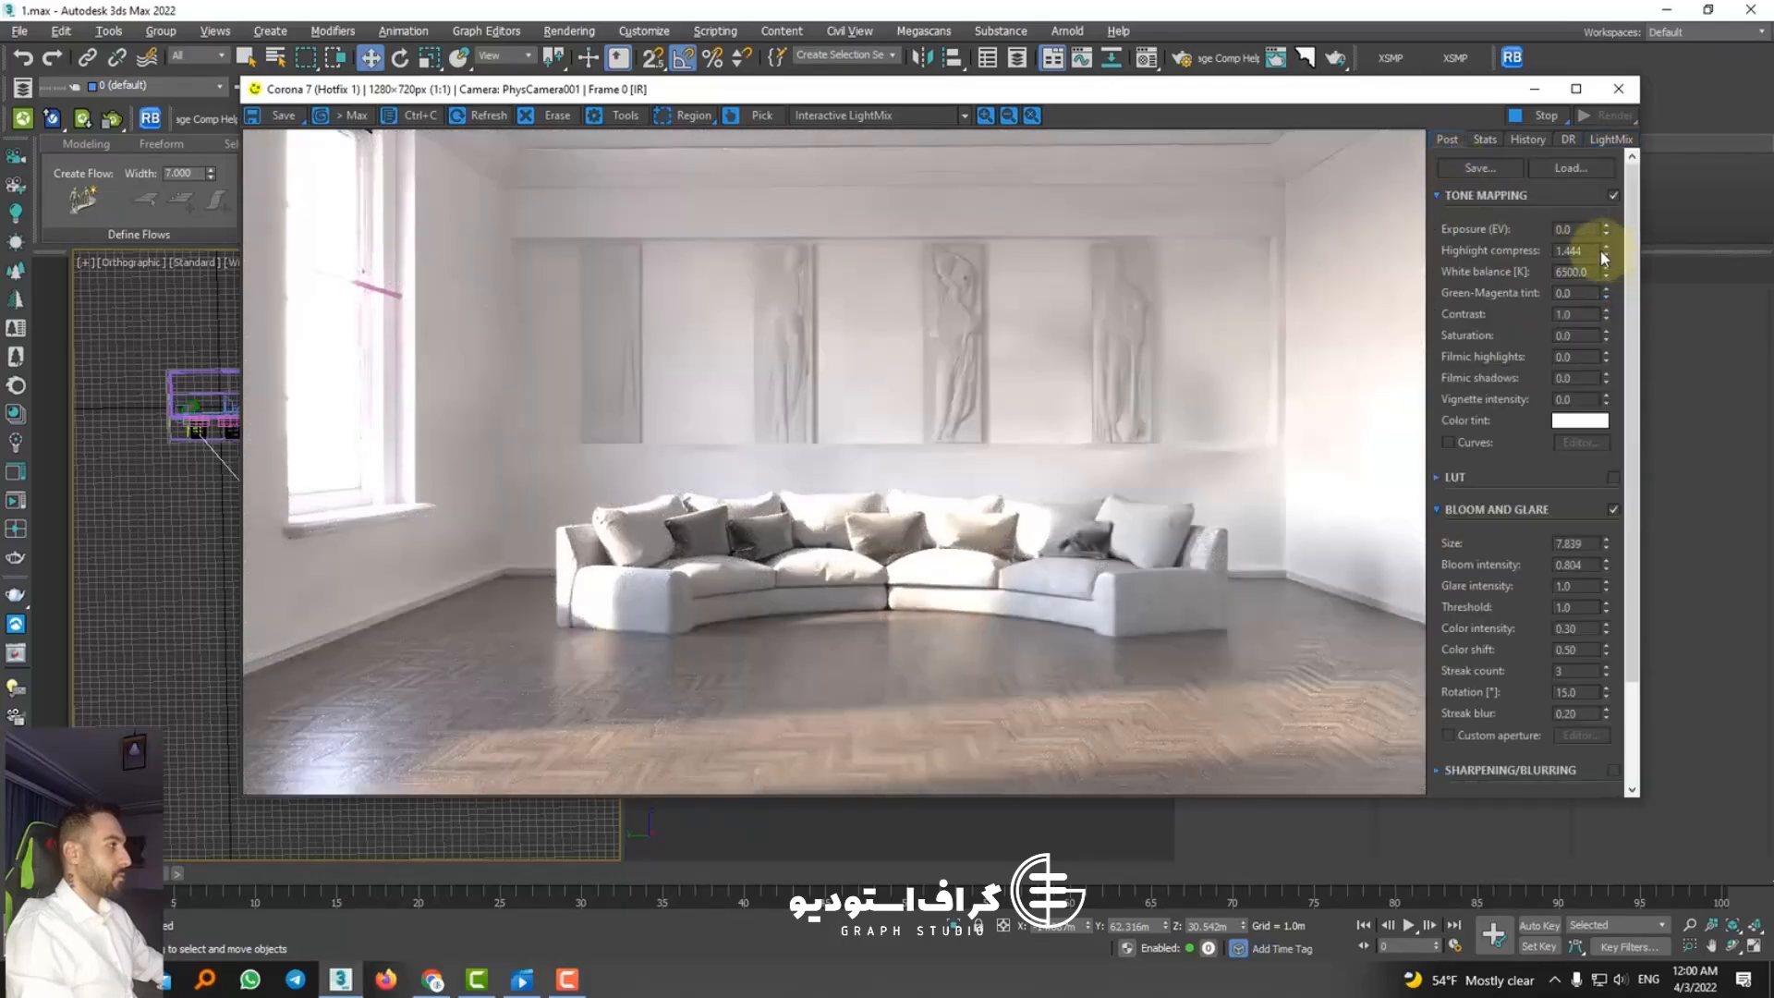
left_click_drag(1608, 261, 1591, 192)
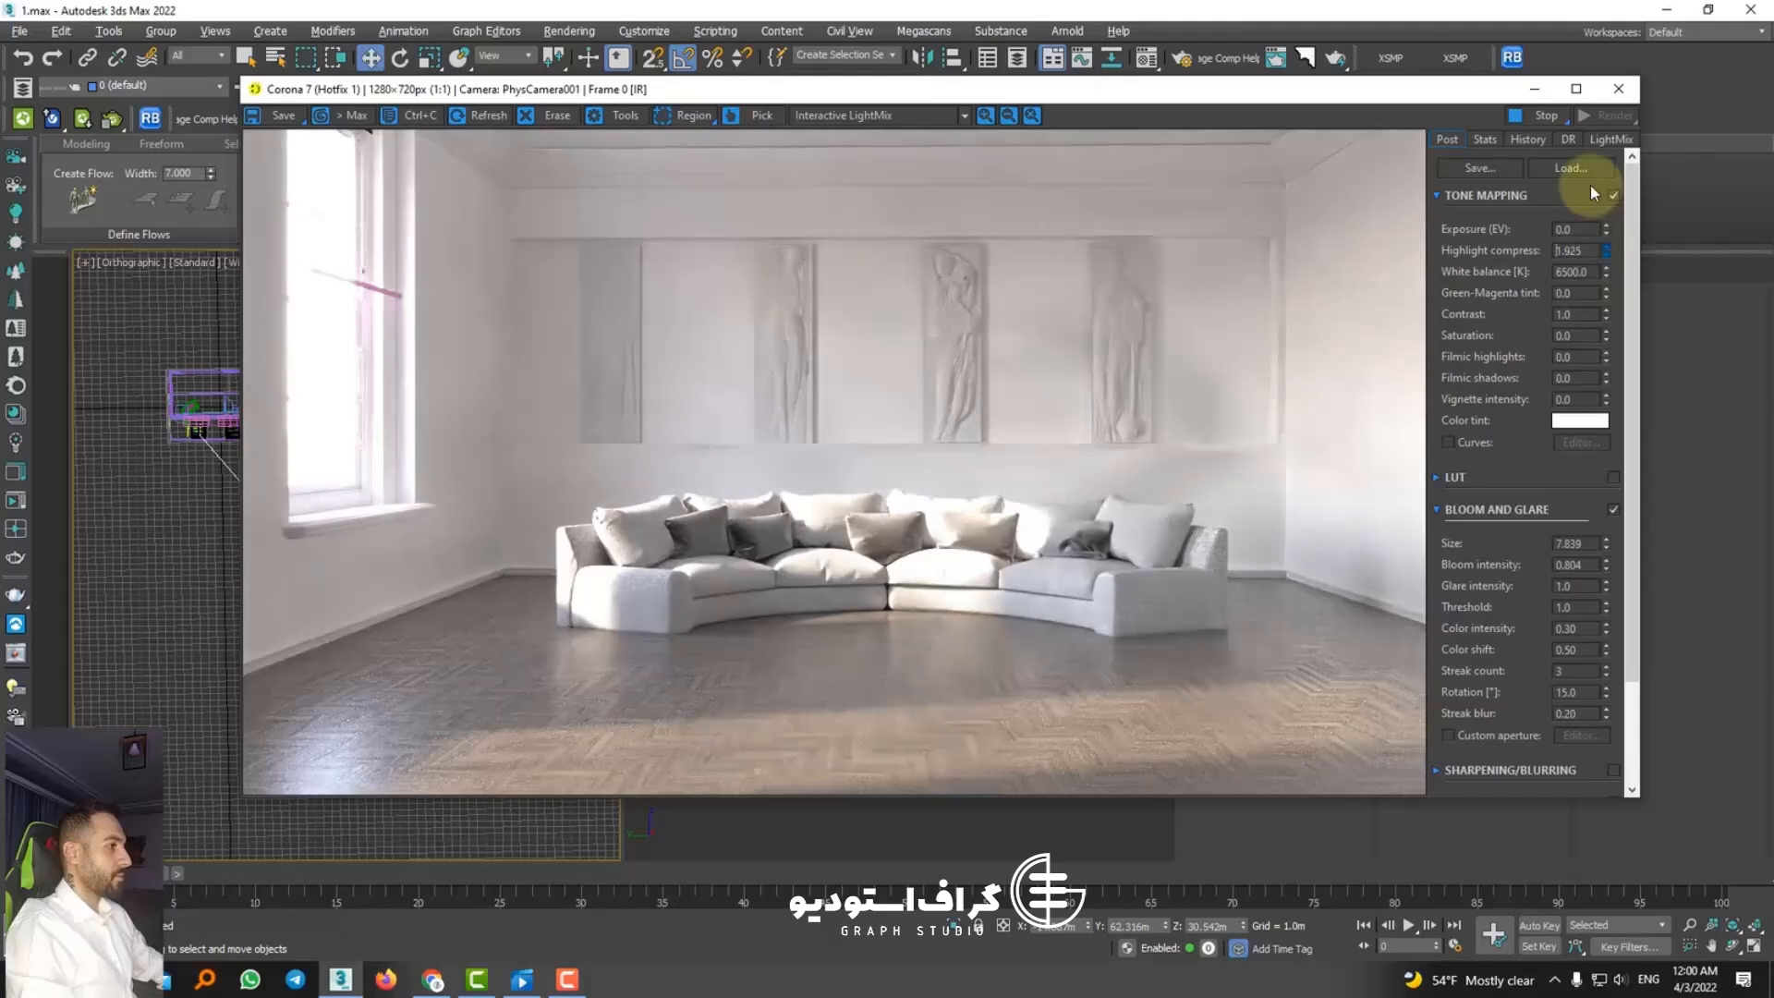
left_click_drag(1608, 547, 1610, 618)
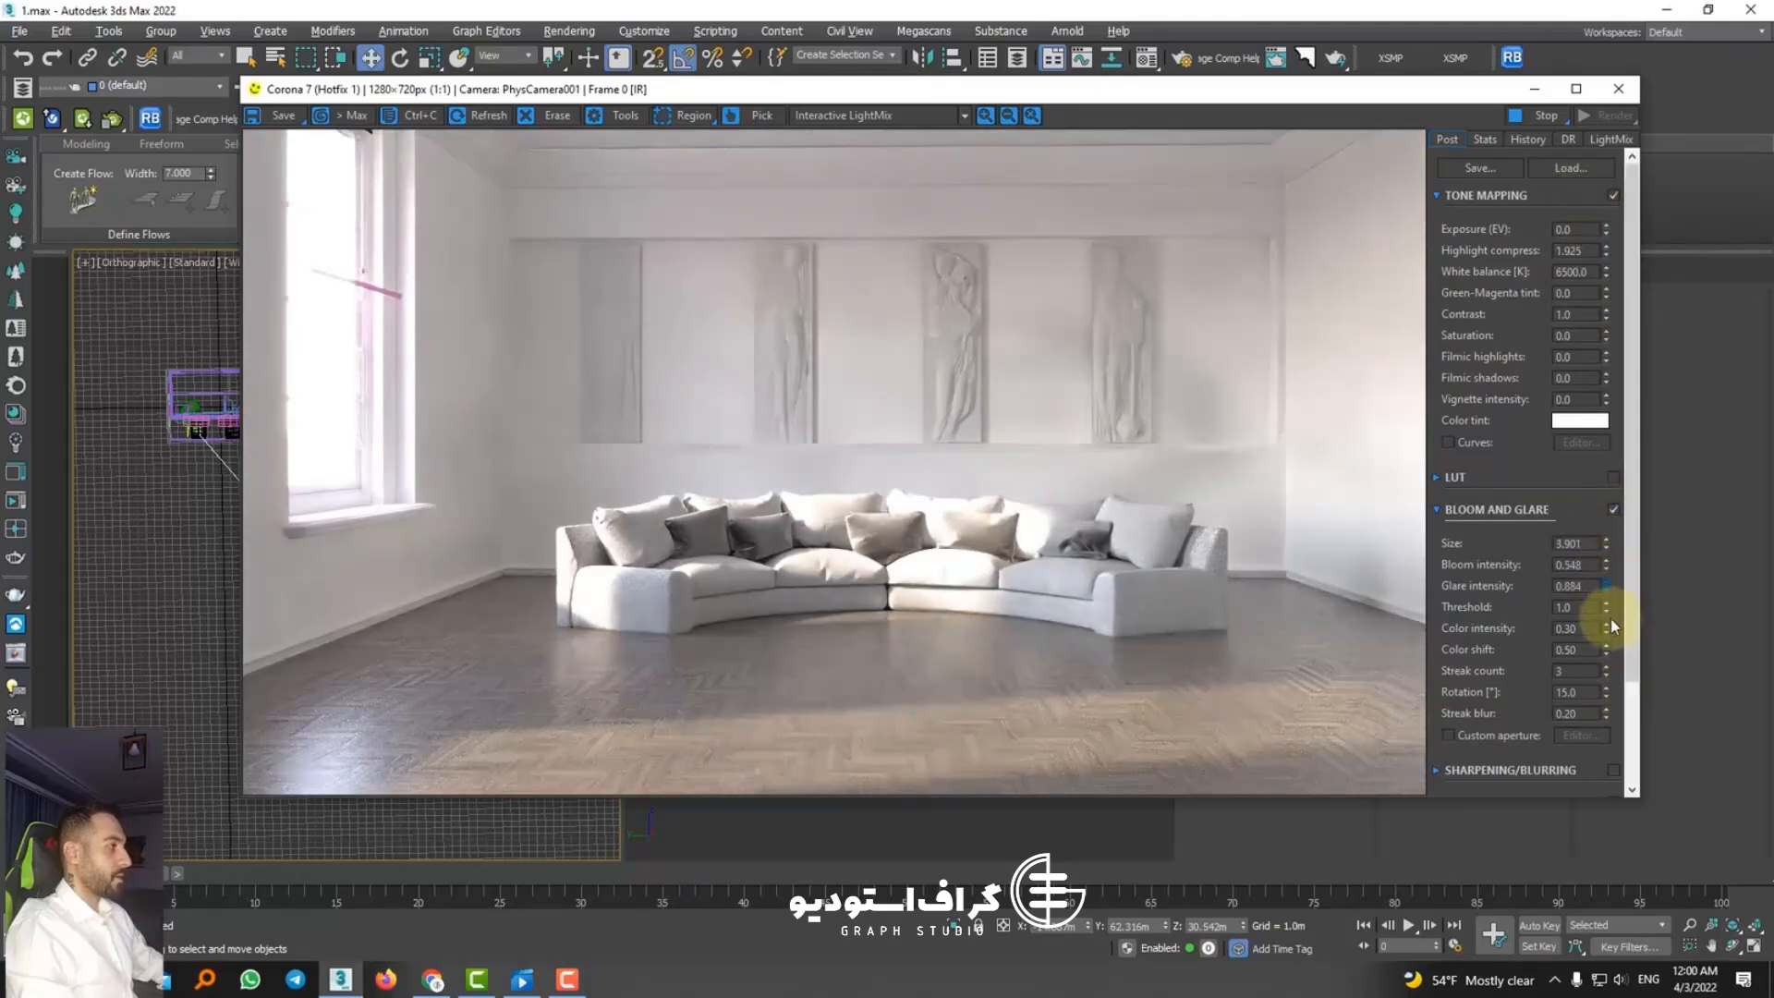
left_click(1602, 552)
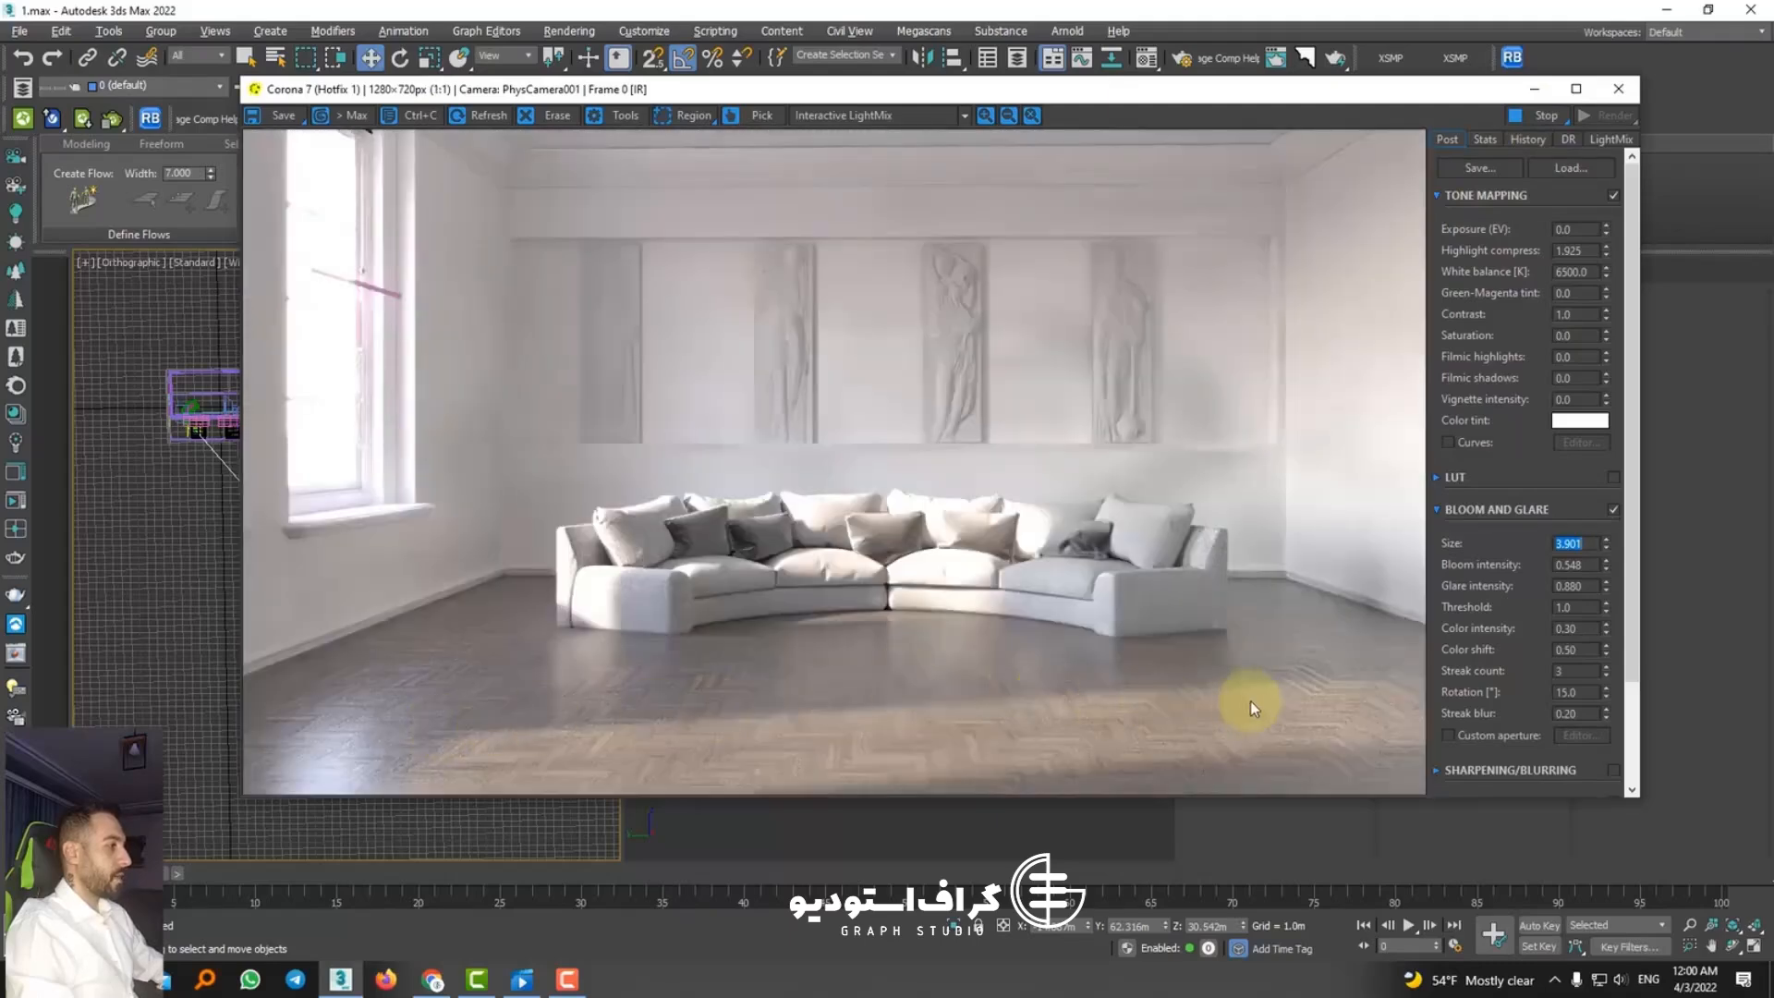
Step: Stop and close the interactive render, and display the camera view maximized with shading
left_click(1527, 118)
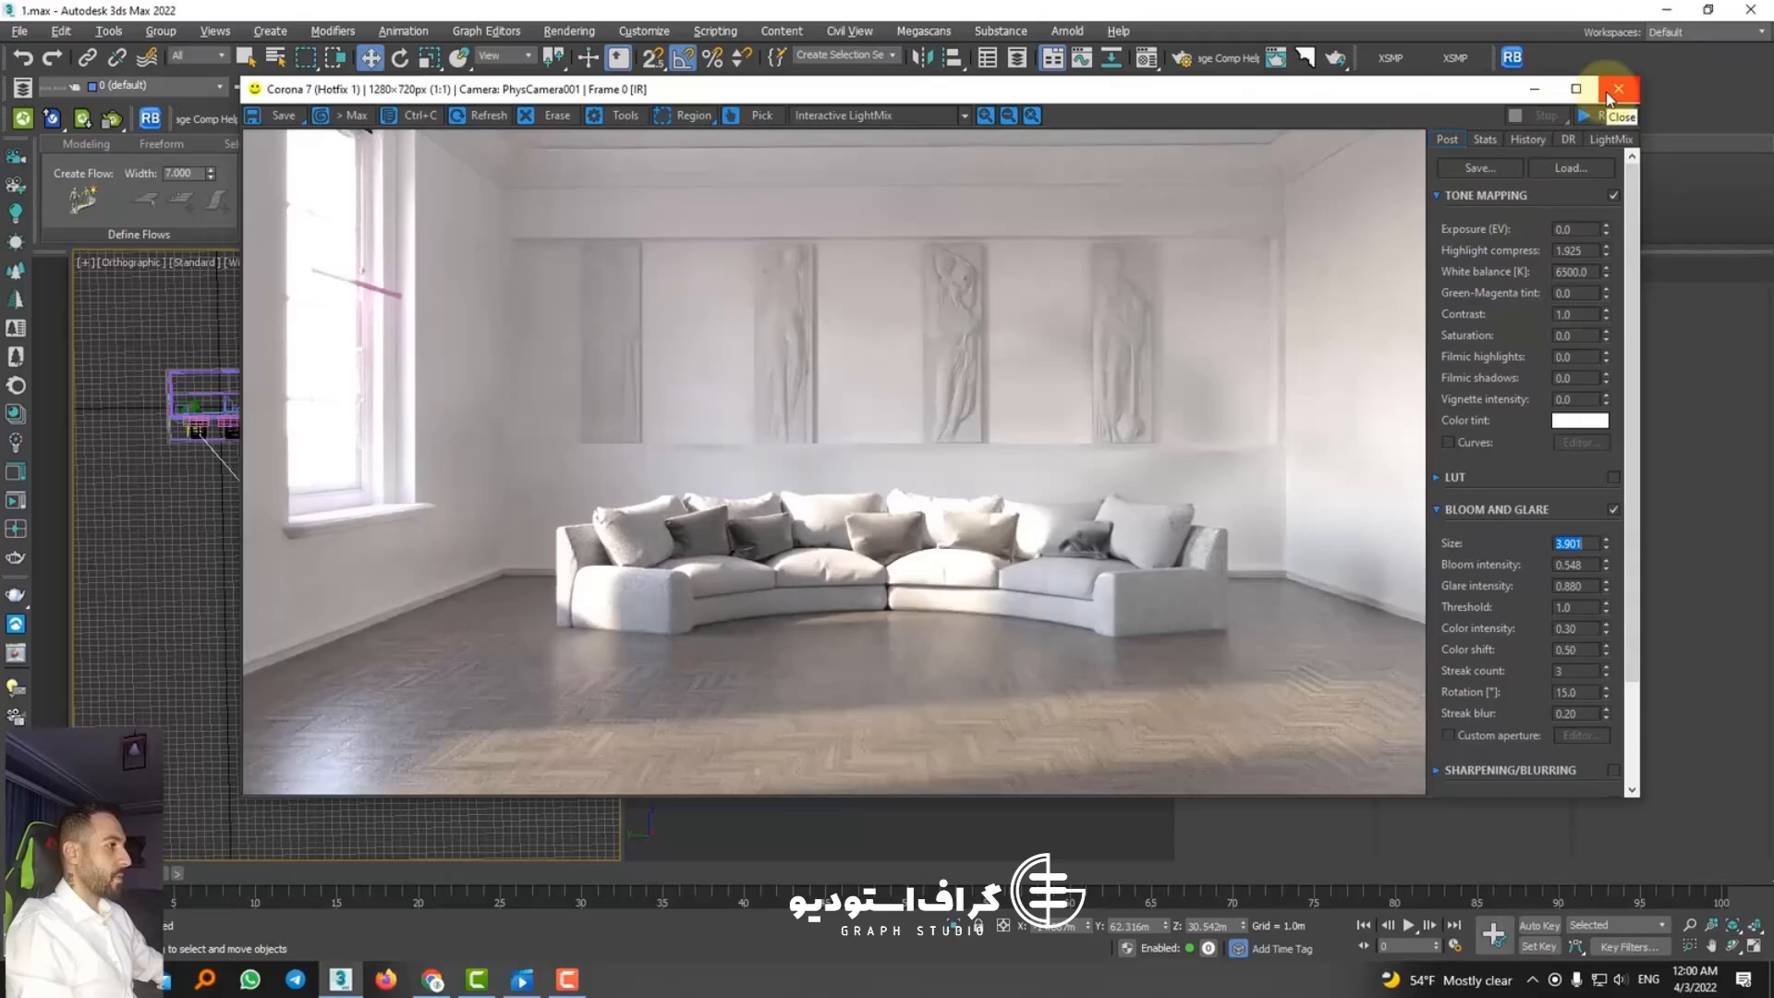
left_click(1617, 89)
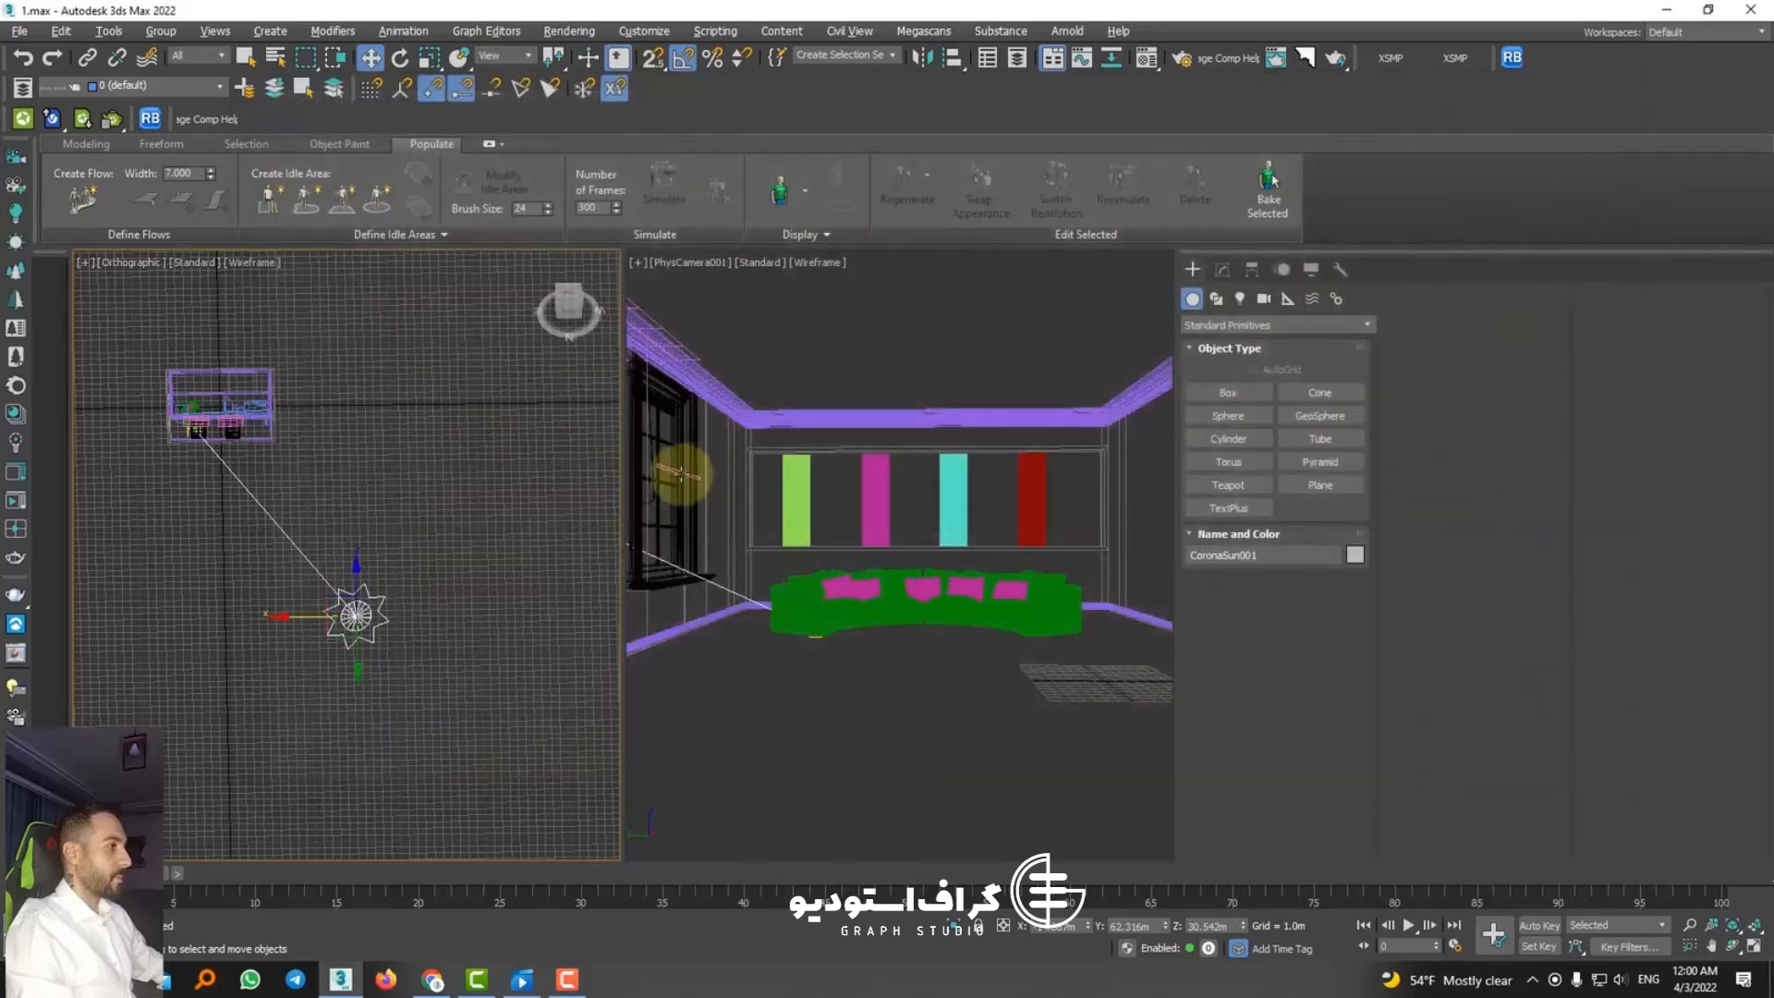
left_click(721, 634)
key("alt+w")
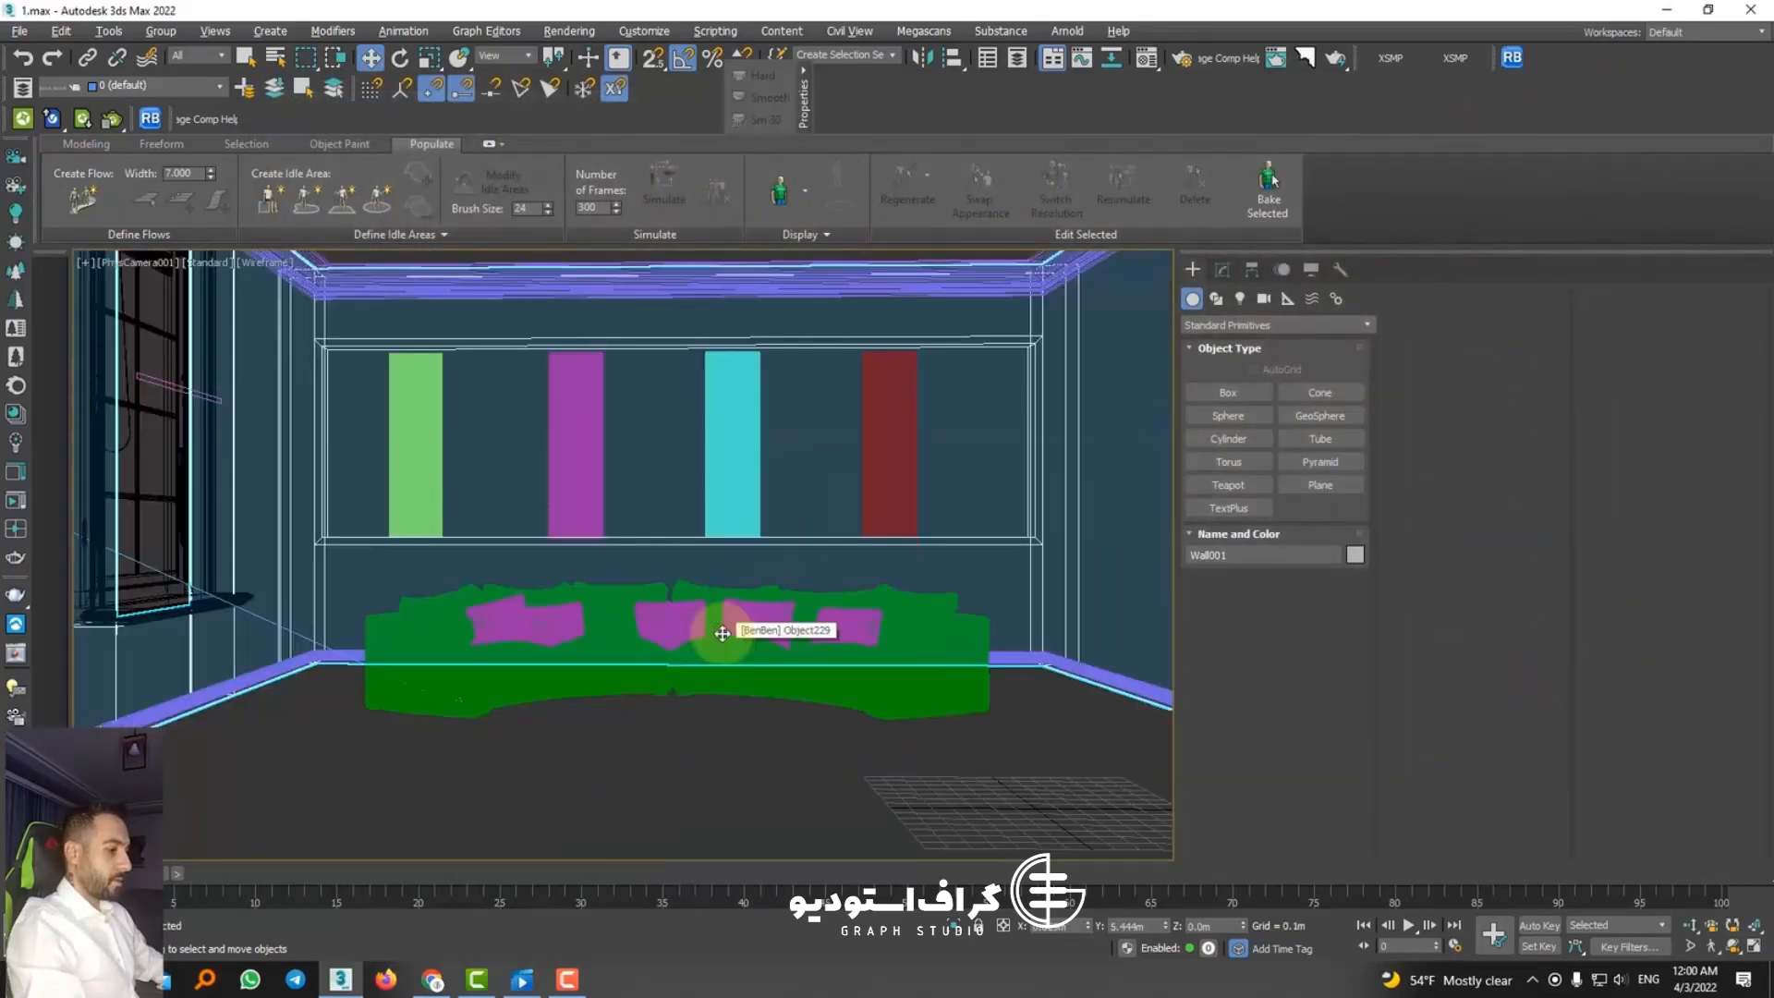
key("F3")
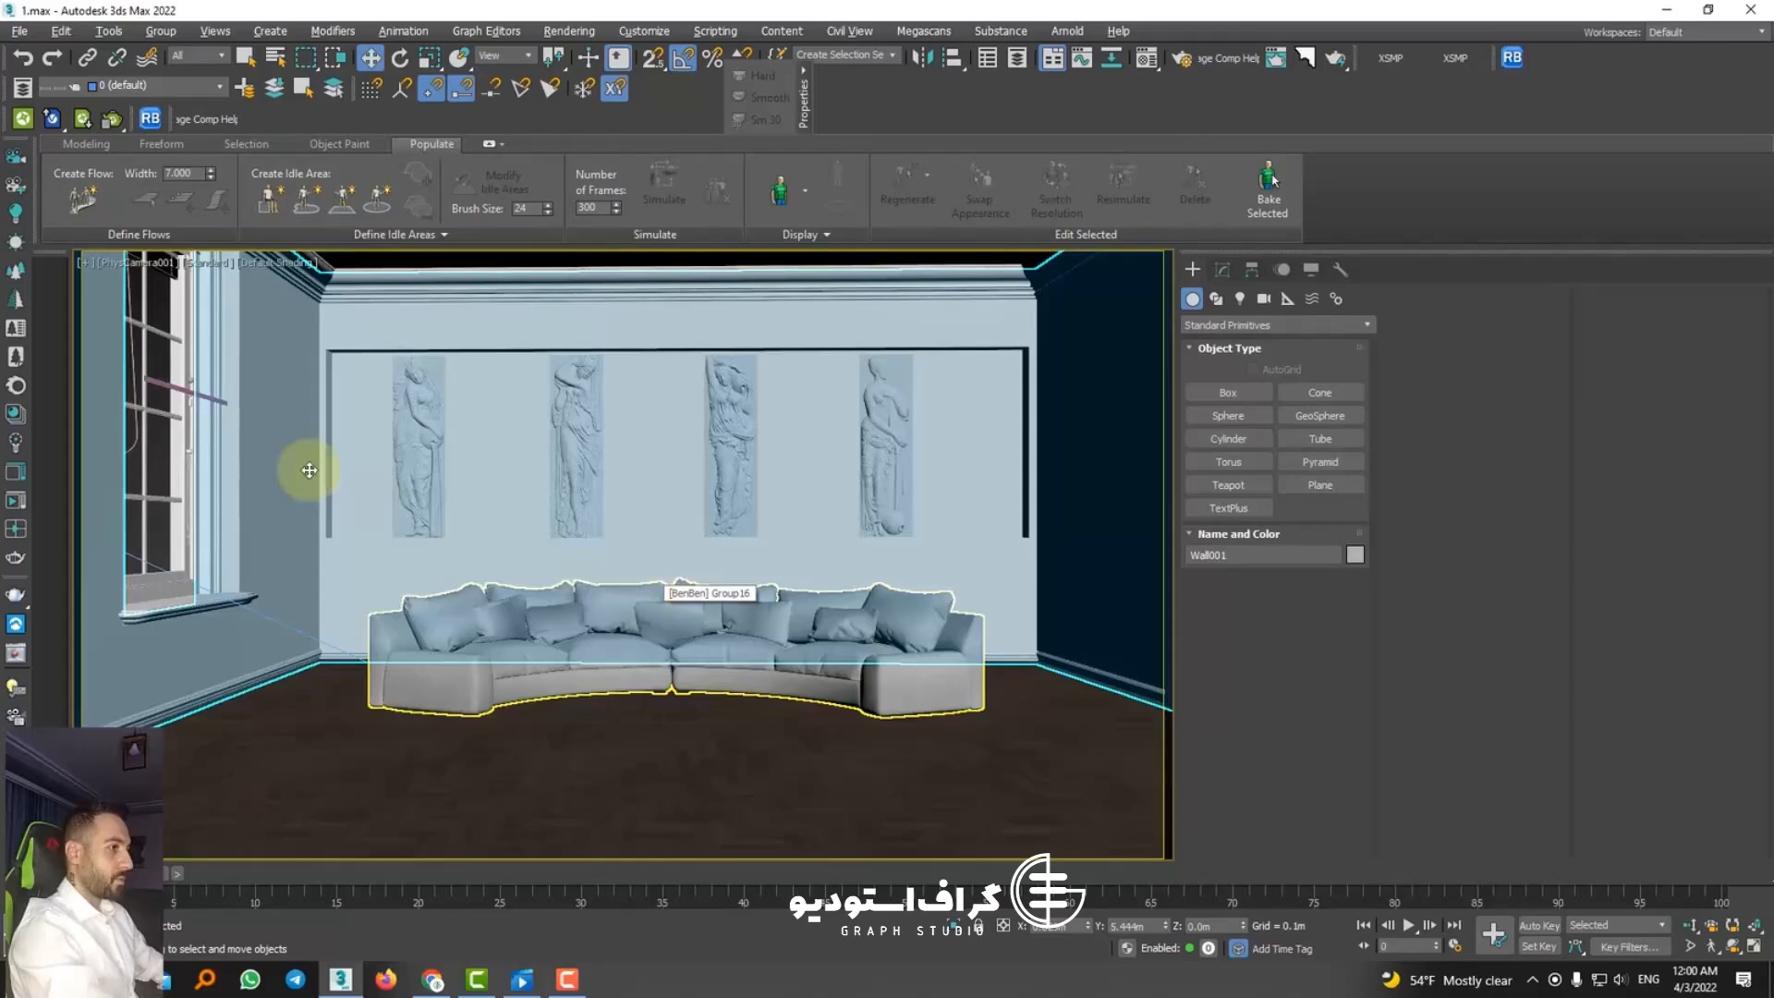
Step: Create a second physical camera from a perspective view facing the two windows with the sofa's end in frame
left_click(181, 390)
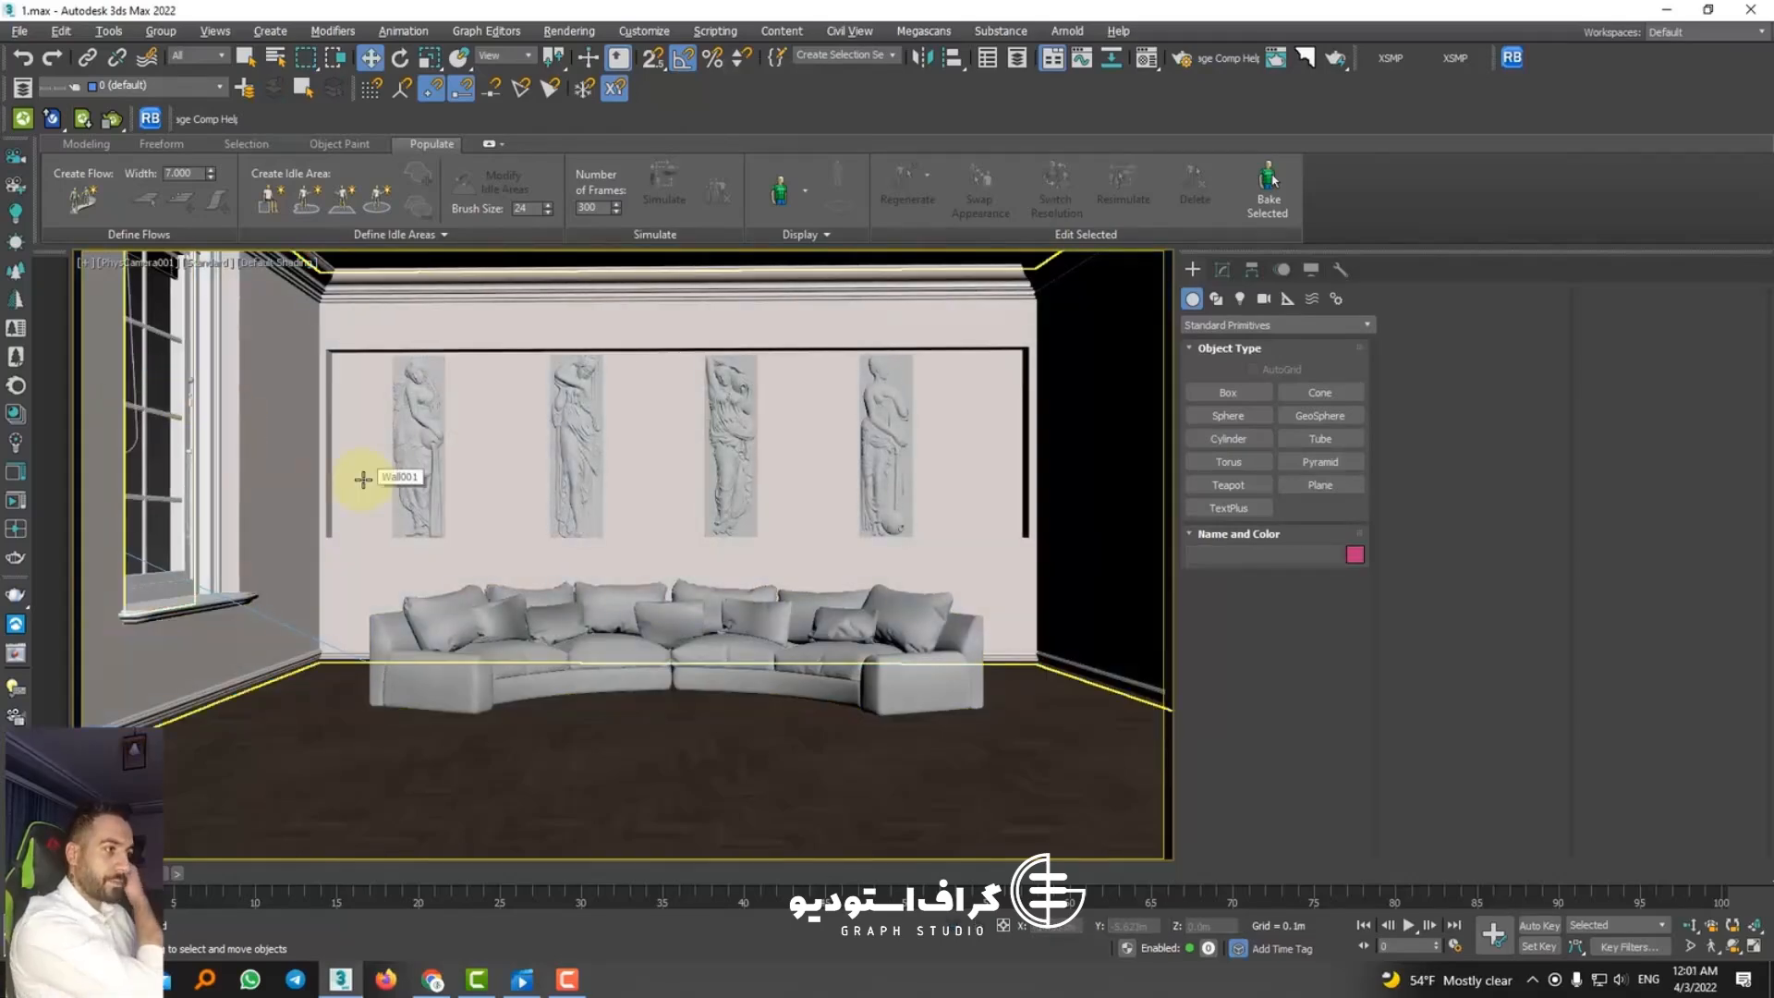
left_click(497, 665)
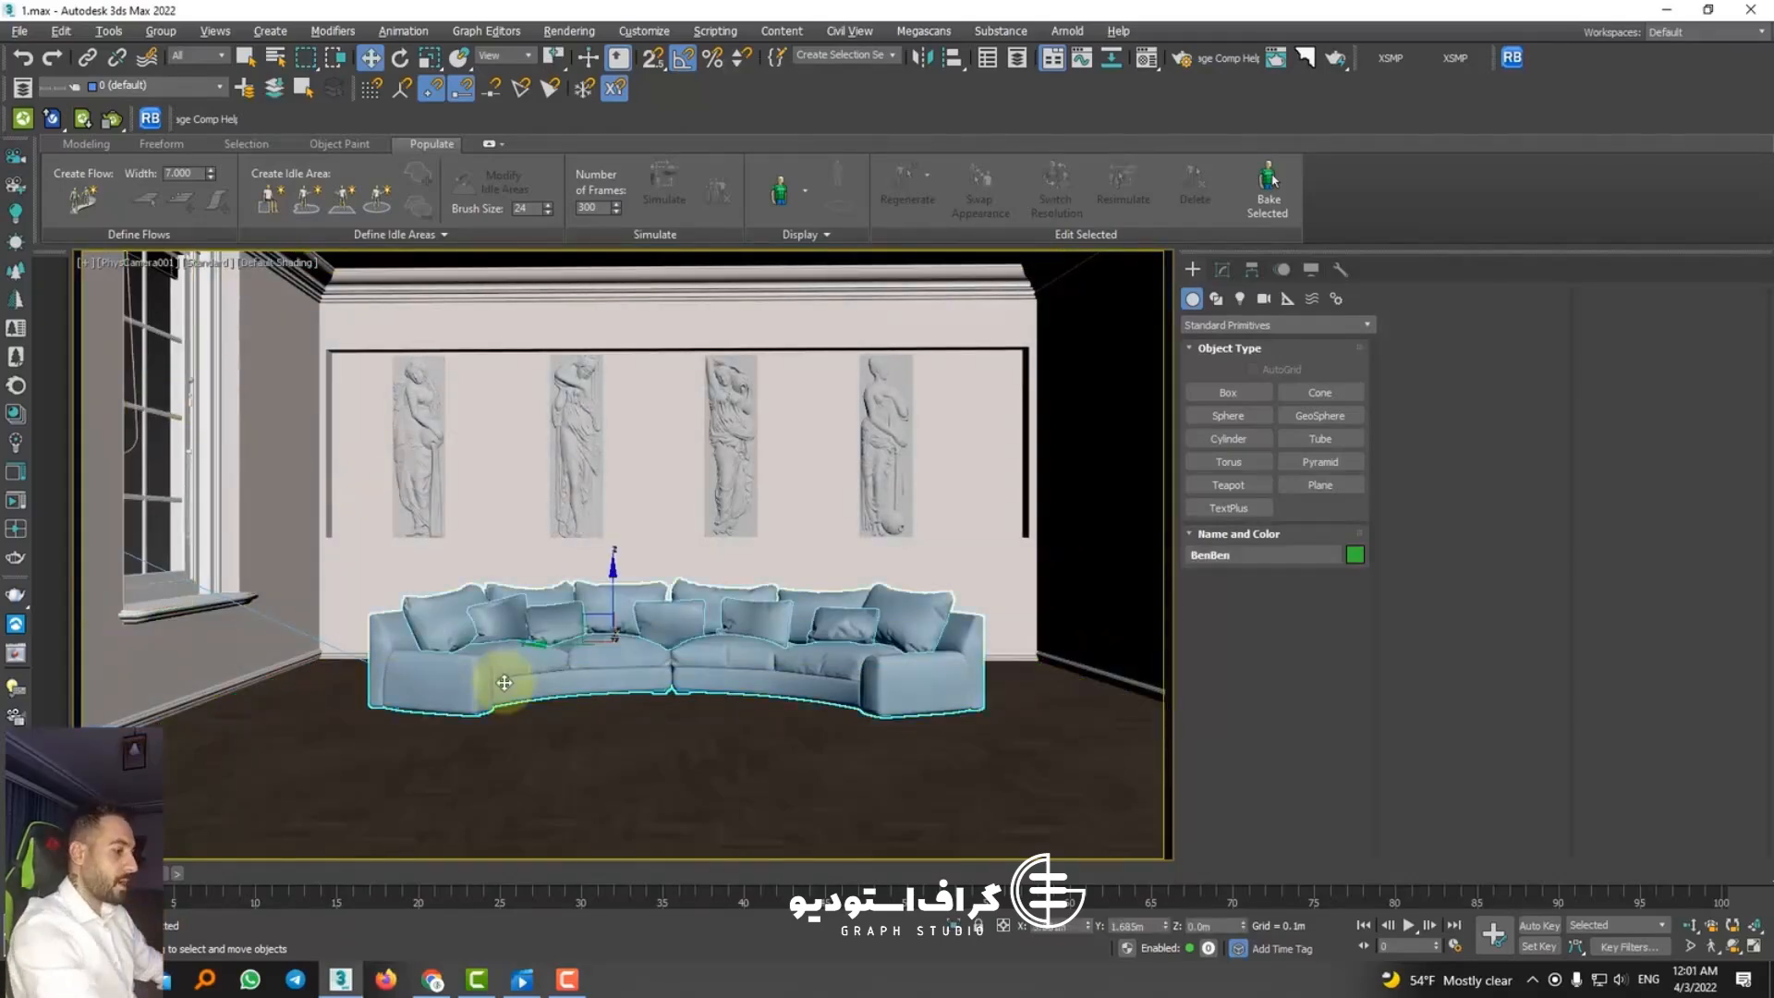
key("p")
middle_click_drag(522, 675, 611, 632)
middle_click_drag(611, 632, 799, 690, "alt")
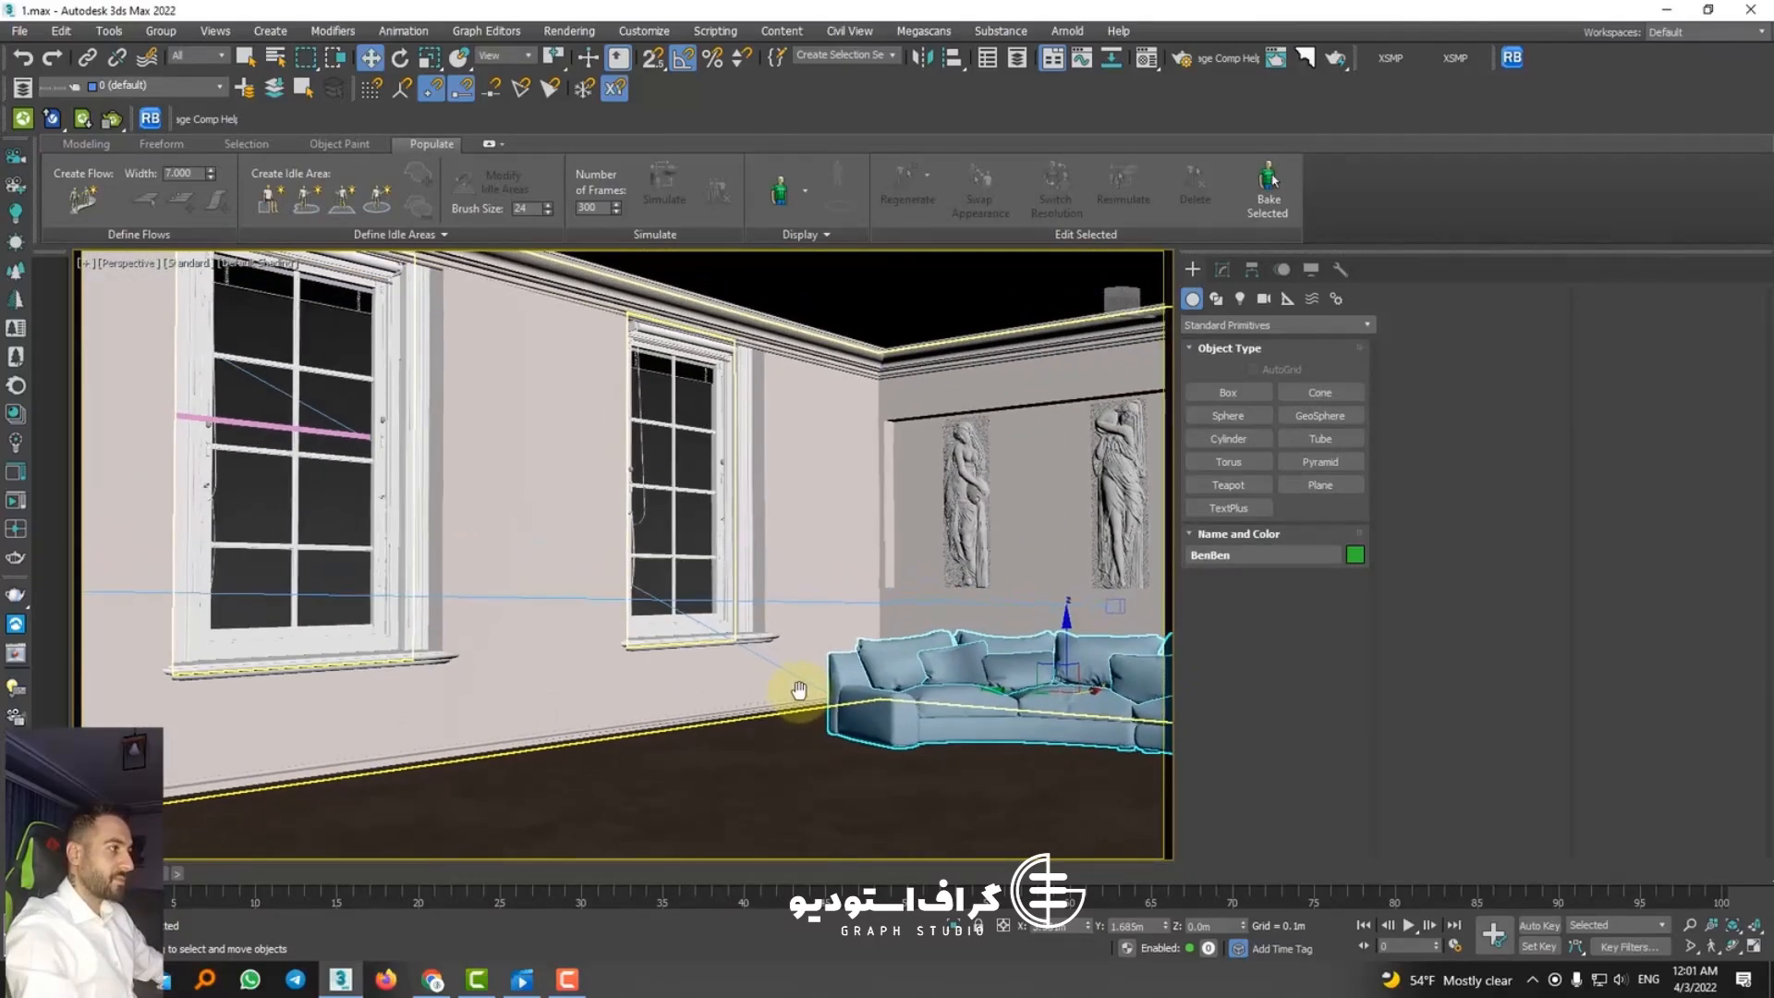
key("ctrl+c")
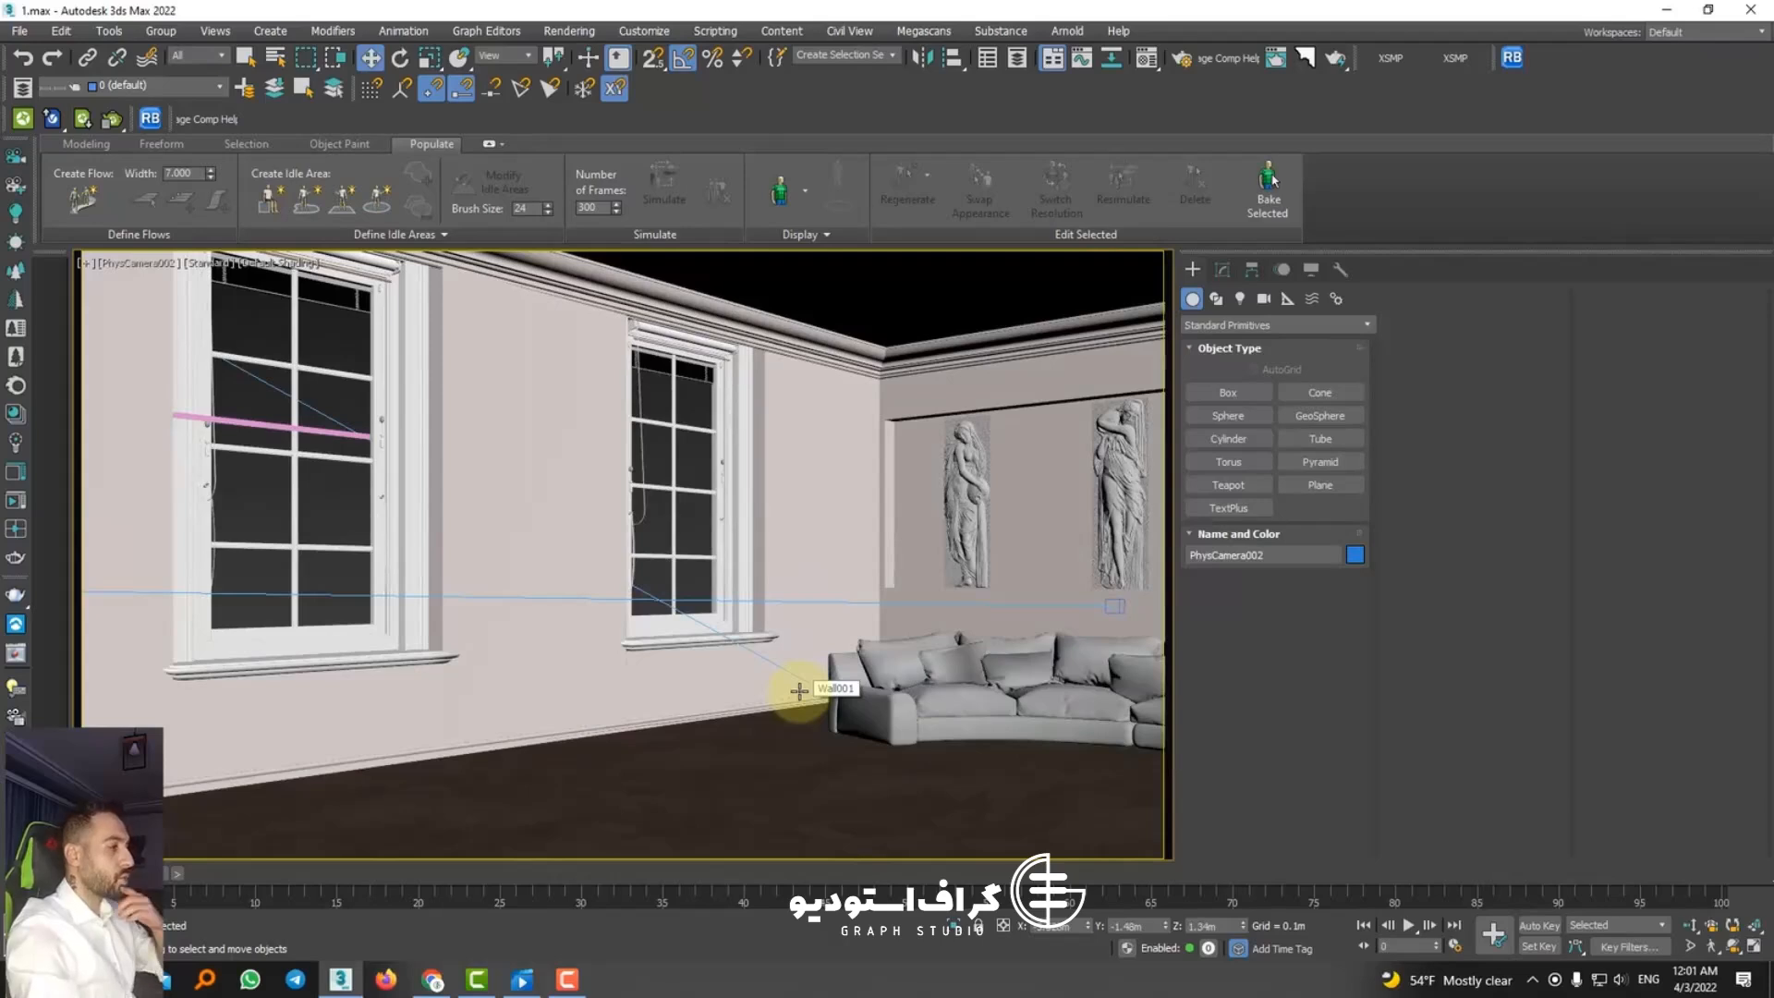
Step: Render the new camera view and compare the LightMix result with the Environment - Skylight layer off and on
left_click(1334, 59)
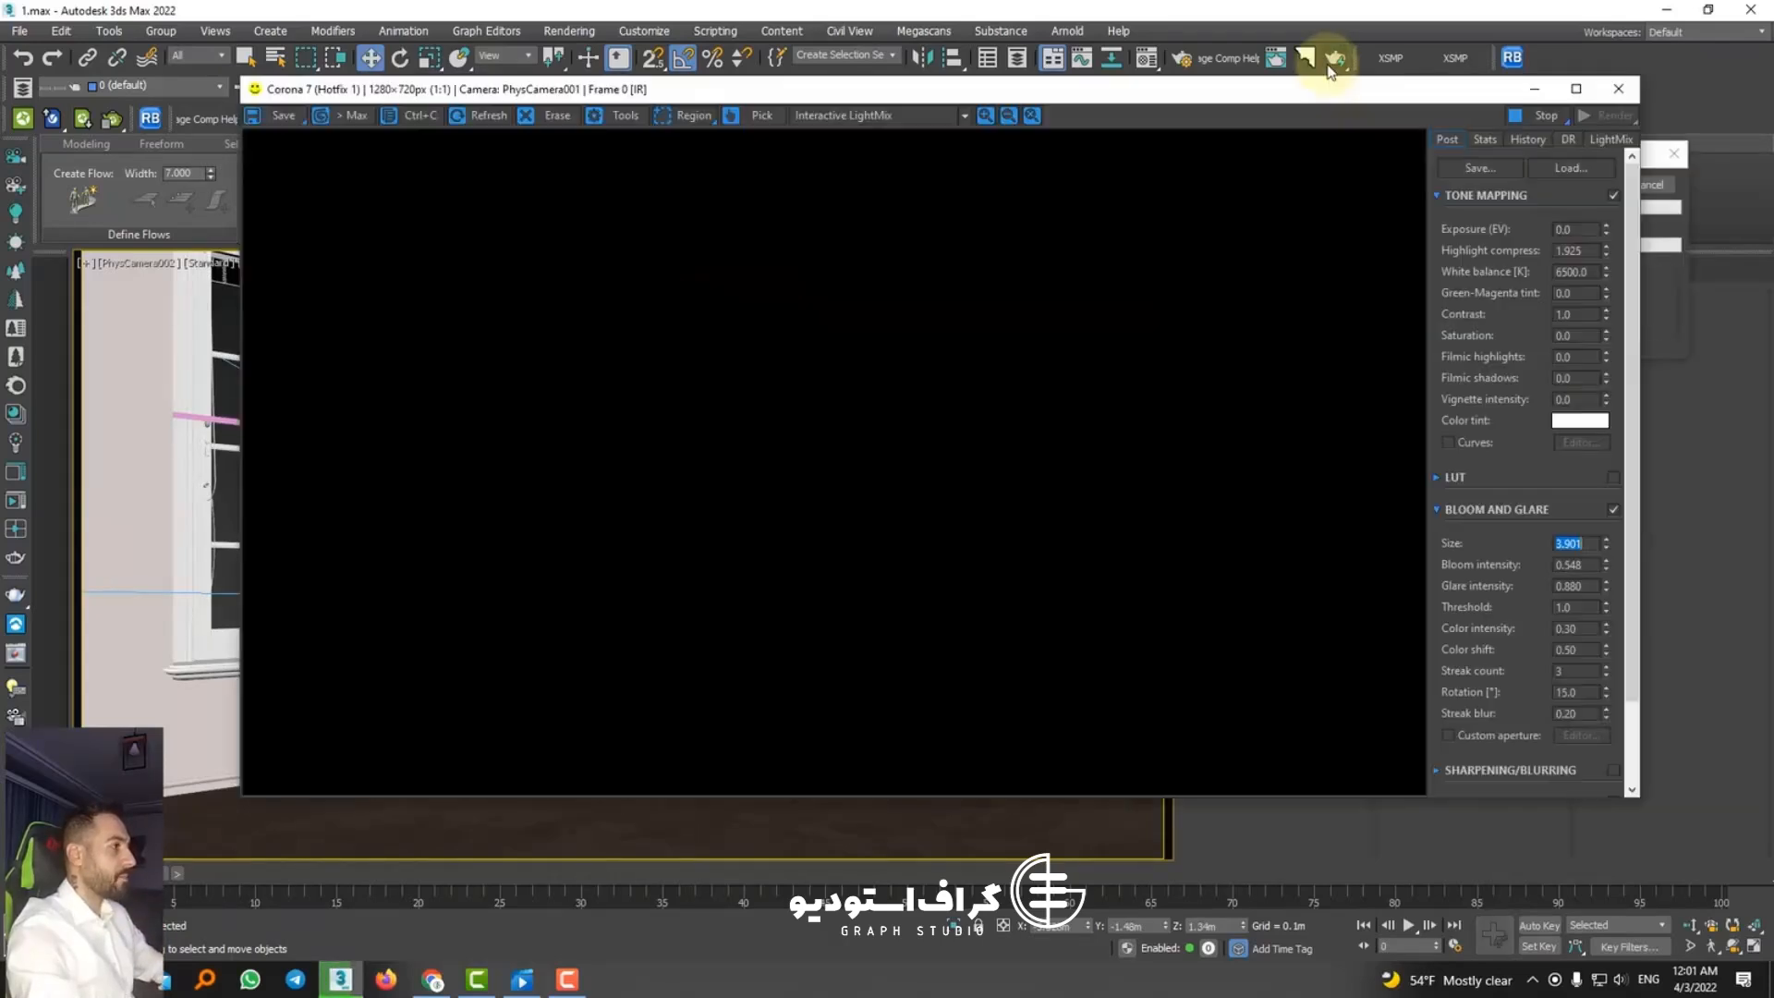
left_click(619, 62)
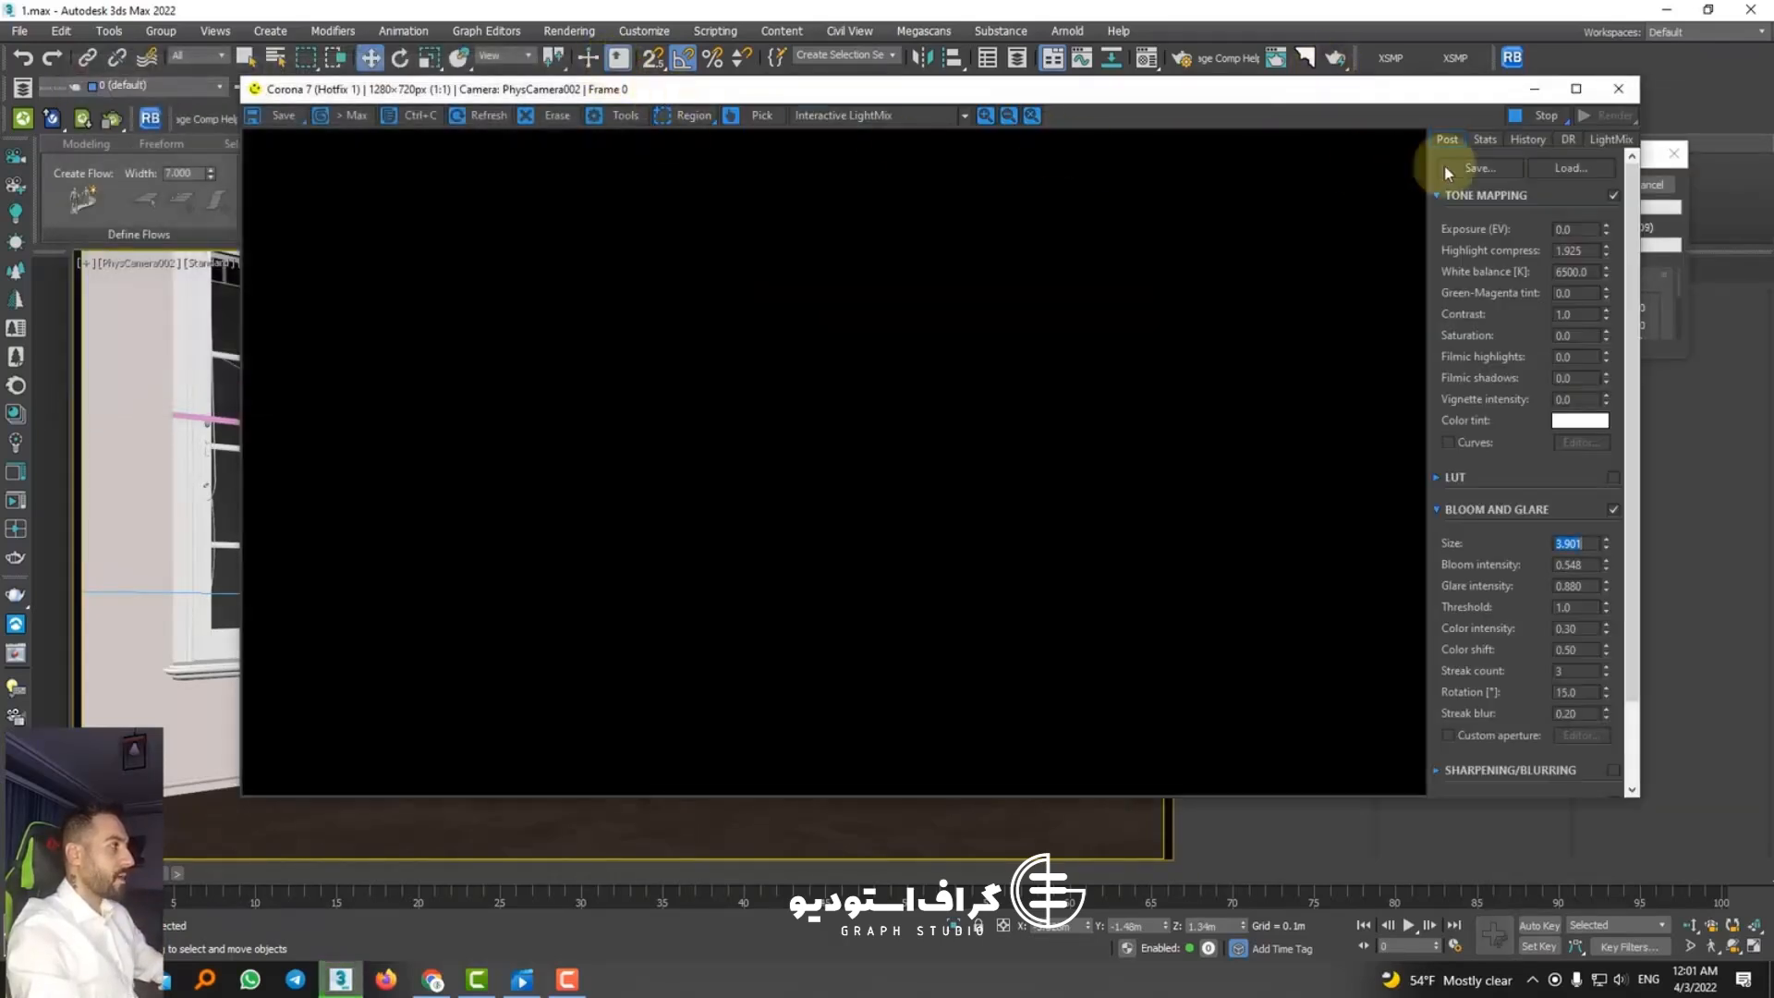
left_click(1607, 141)
left_click(1506, 167)
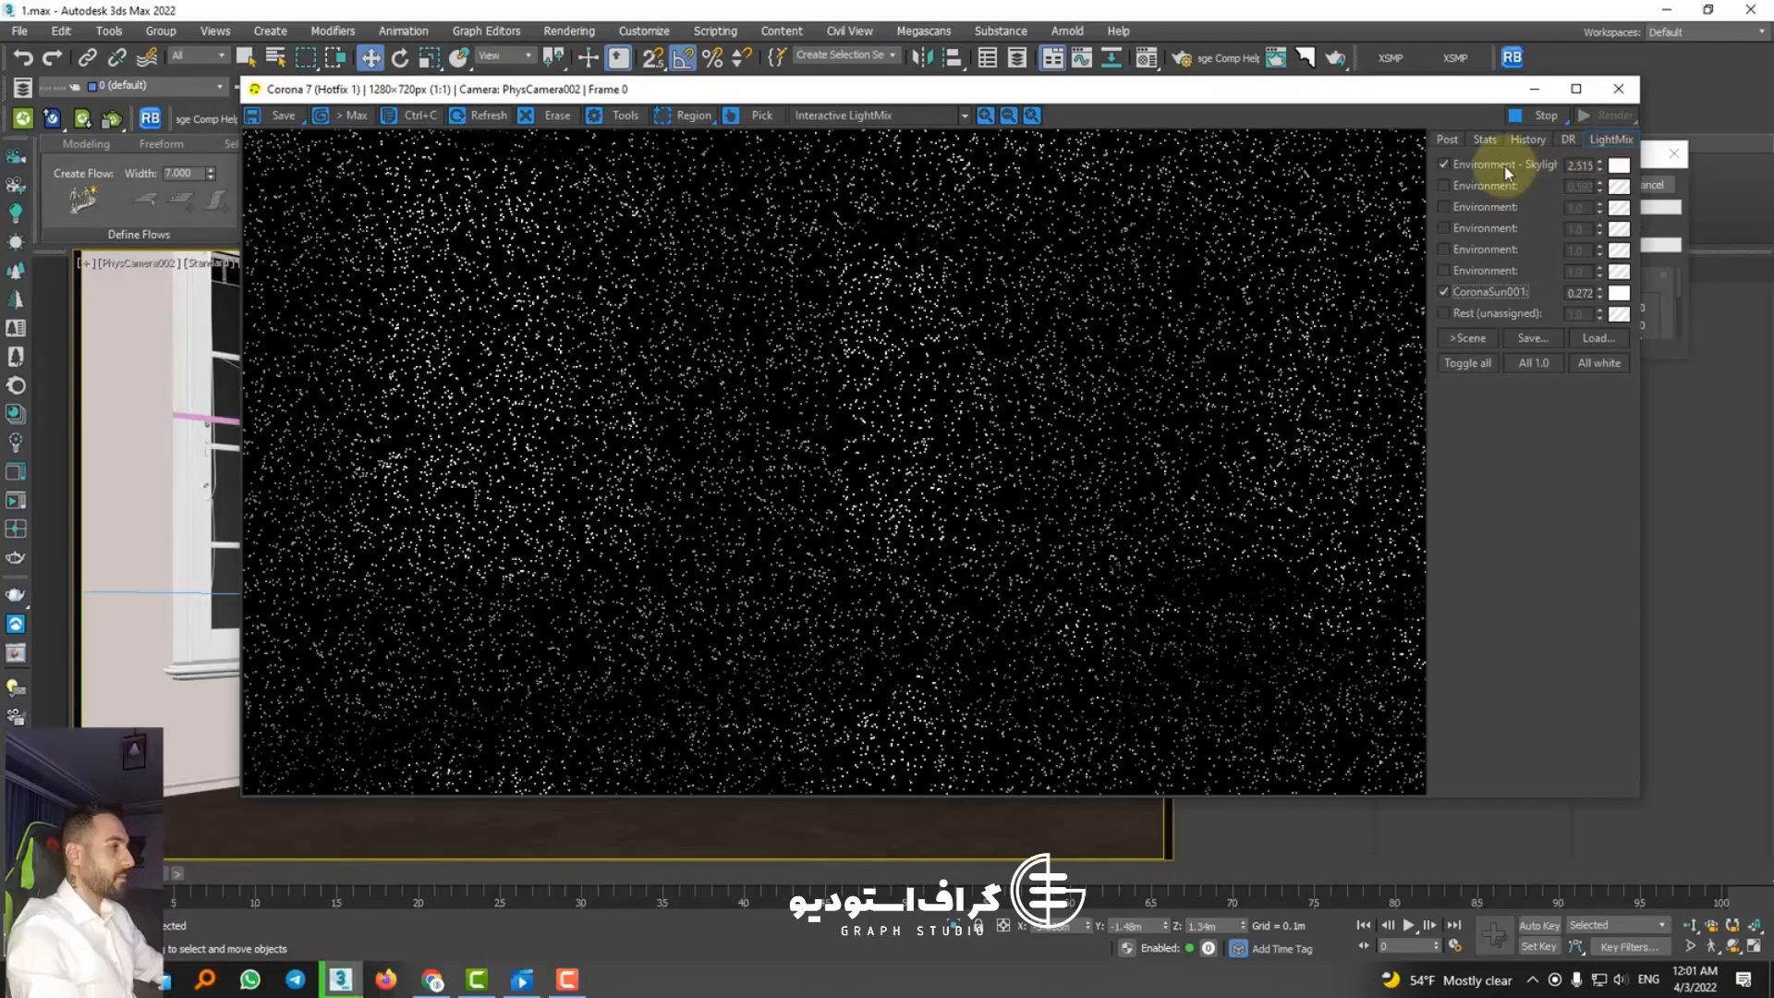
left_click(1508, 168)
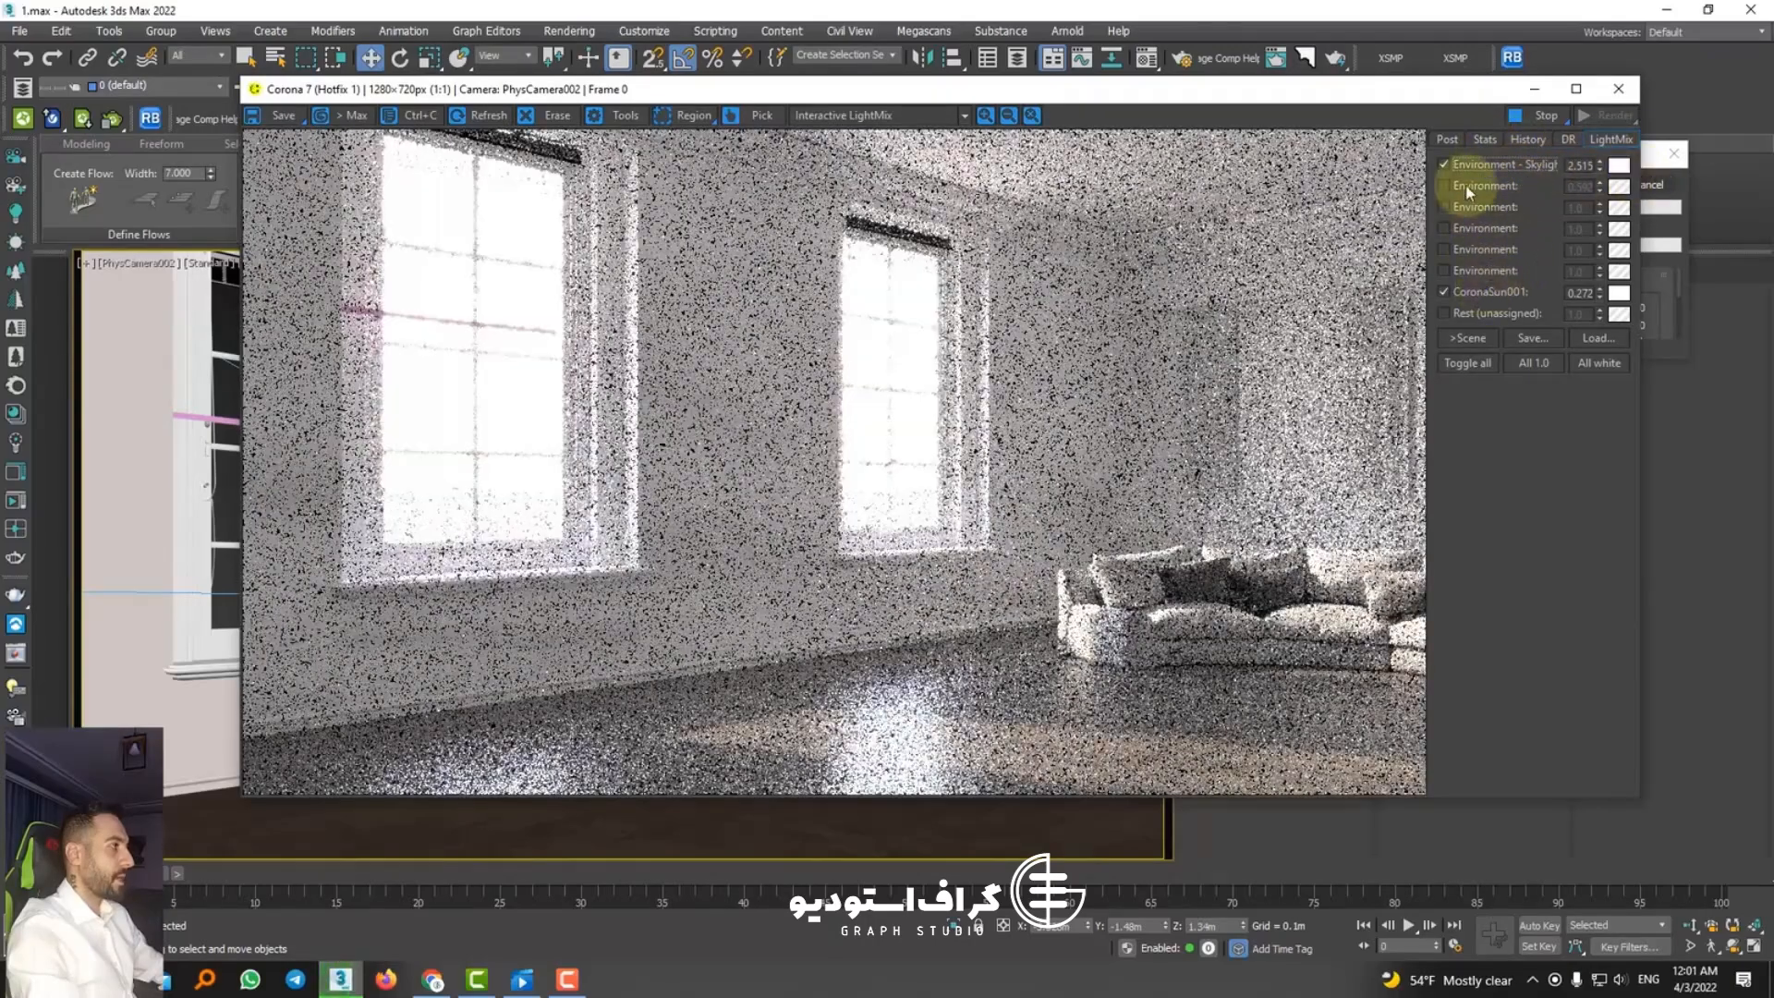
left_click(1467, 165)
left_click(1465, 162)
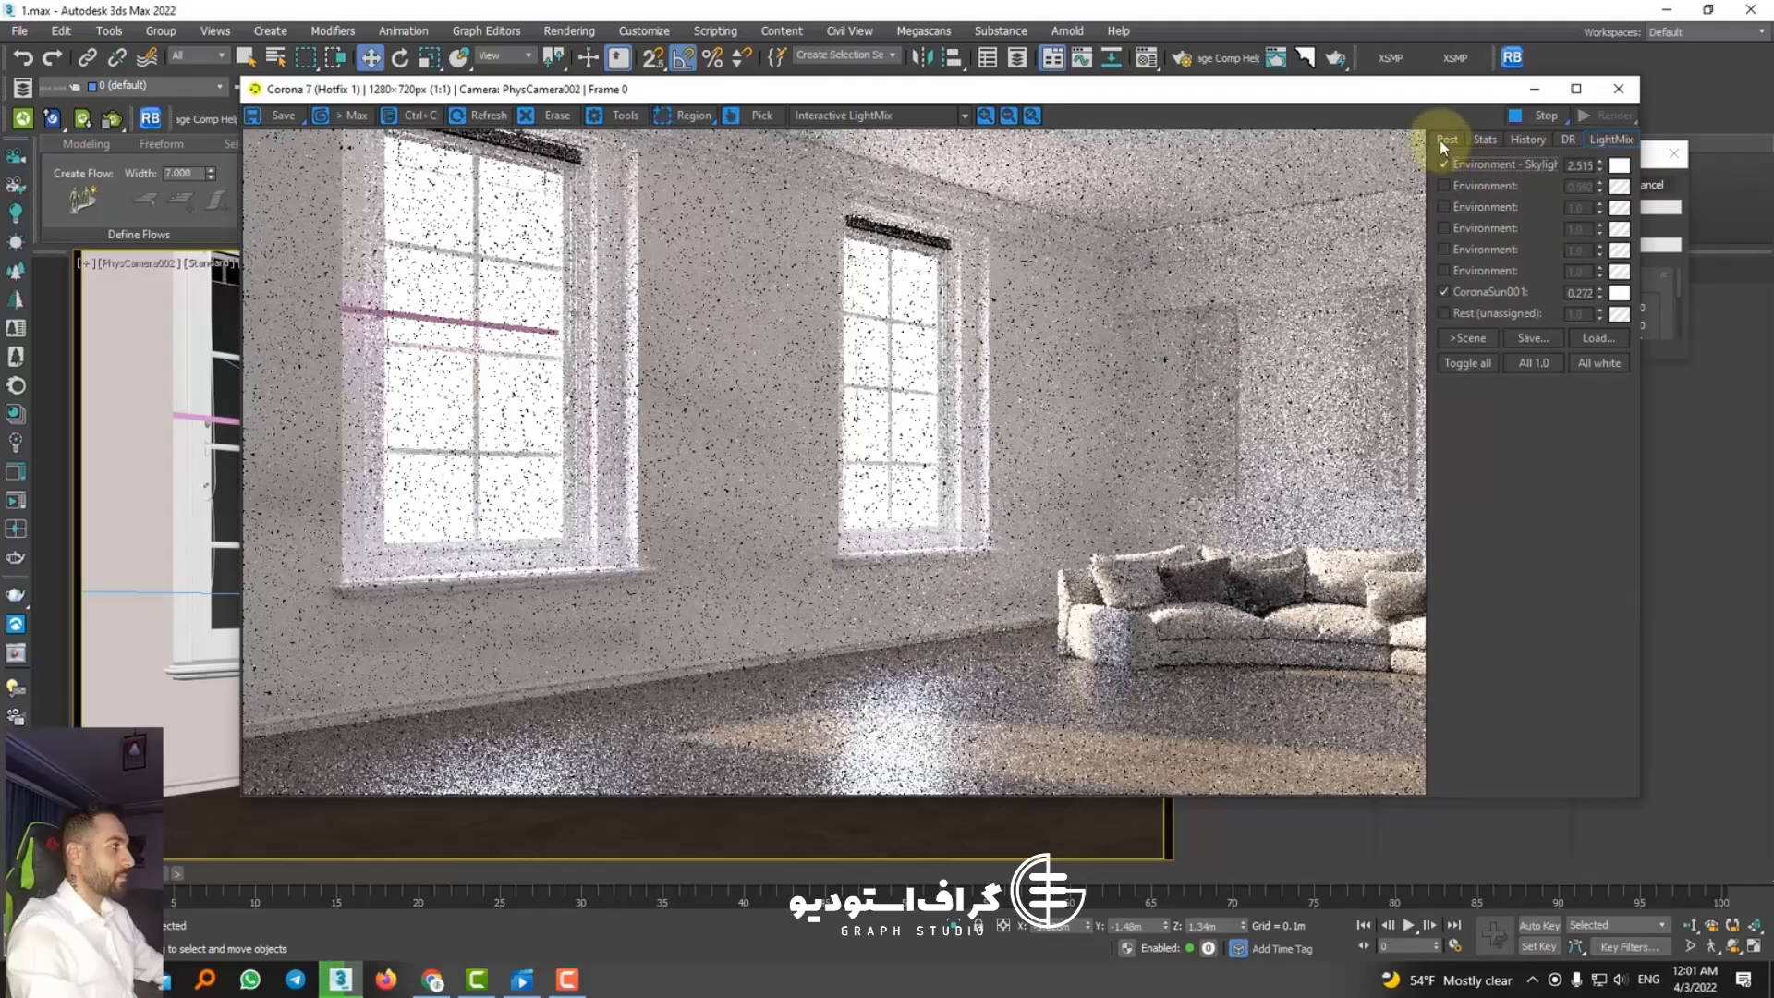
left_click(1443, 139)
left_click(1610, 139)
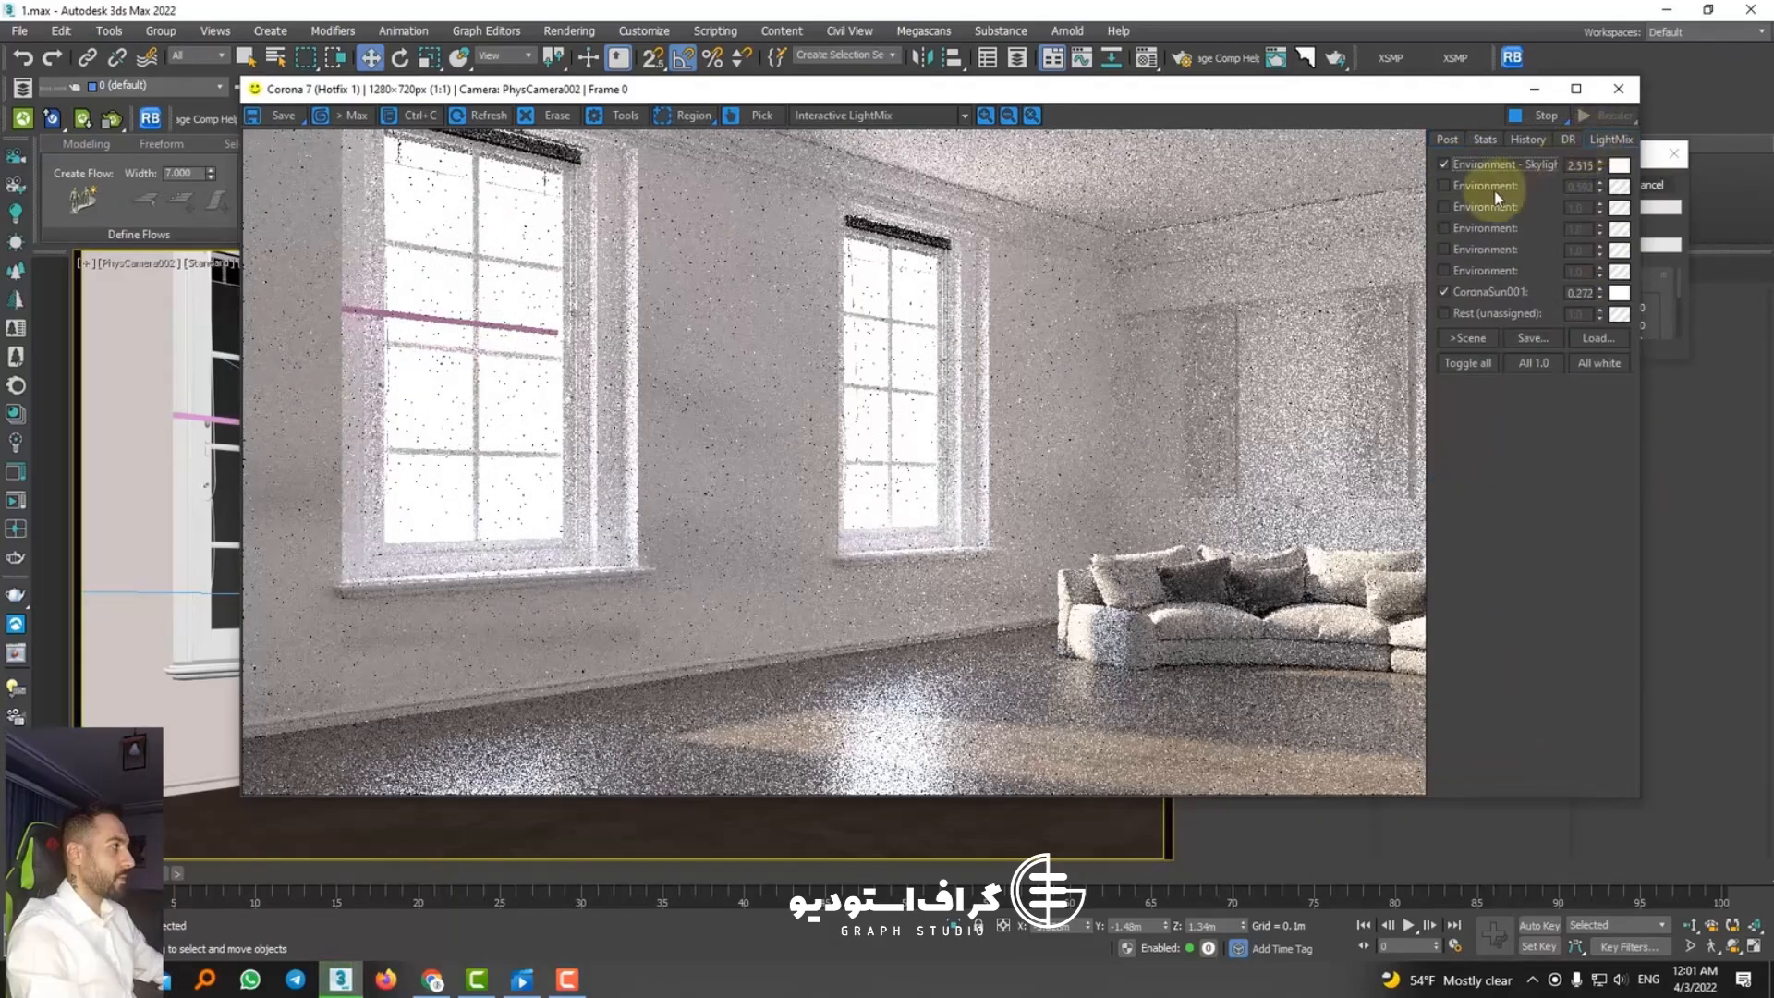
Step: In the LightMix, disable the CoronaSun001 layer and set the skylight layer to 0.090, ending with the render stopped and closed
left_click(1481, 291)
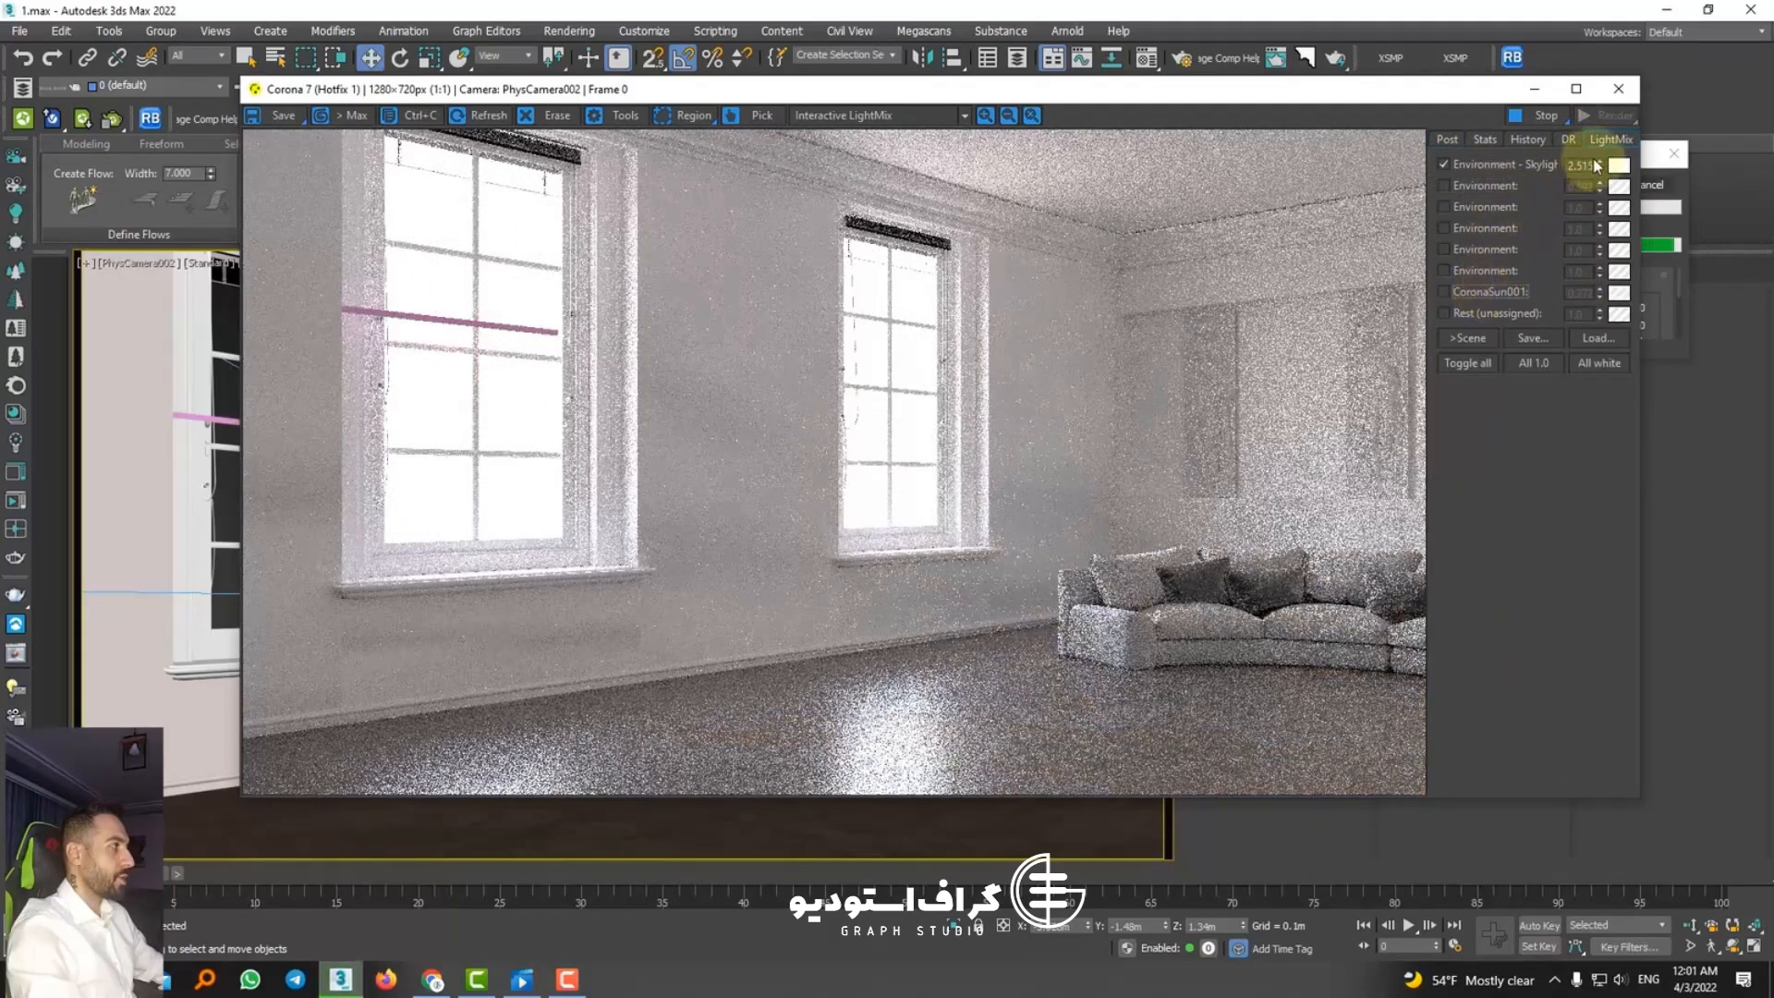
left_click_drag(1600, 166, 1635, 586)
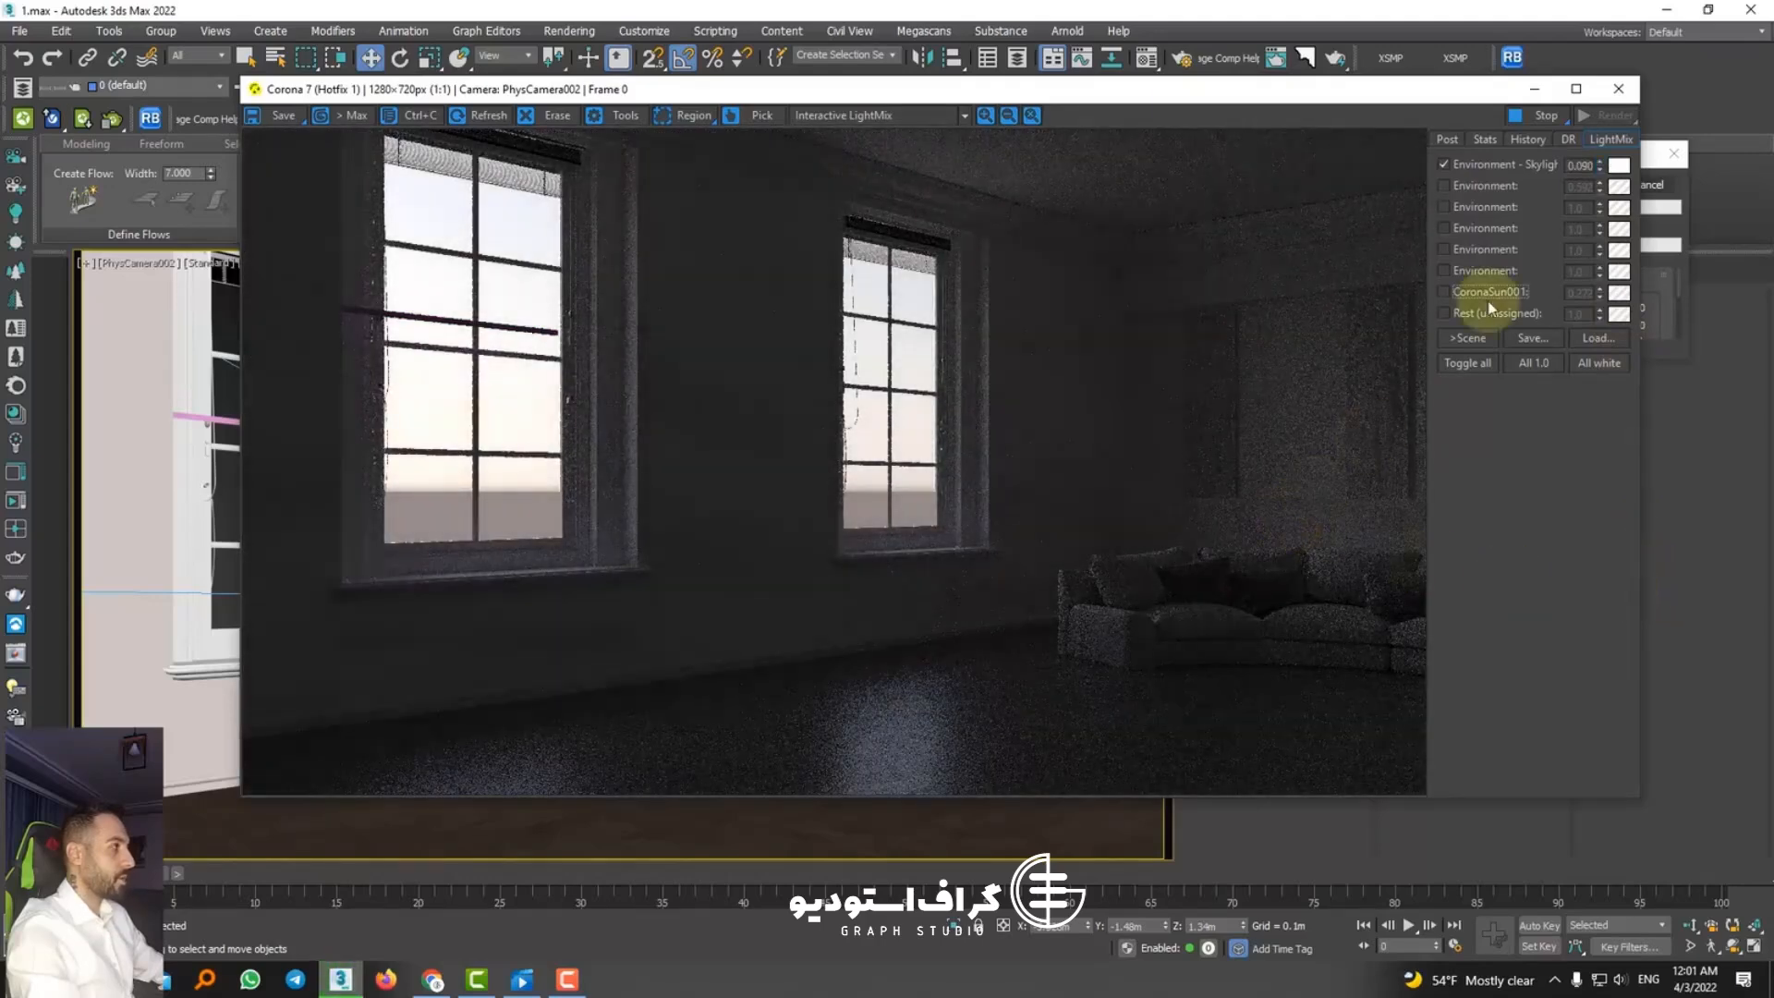
left_click(1524, 122)
left_click(1618, 89)
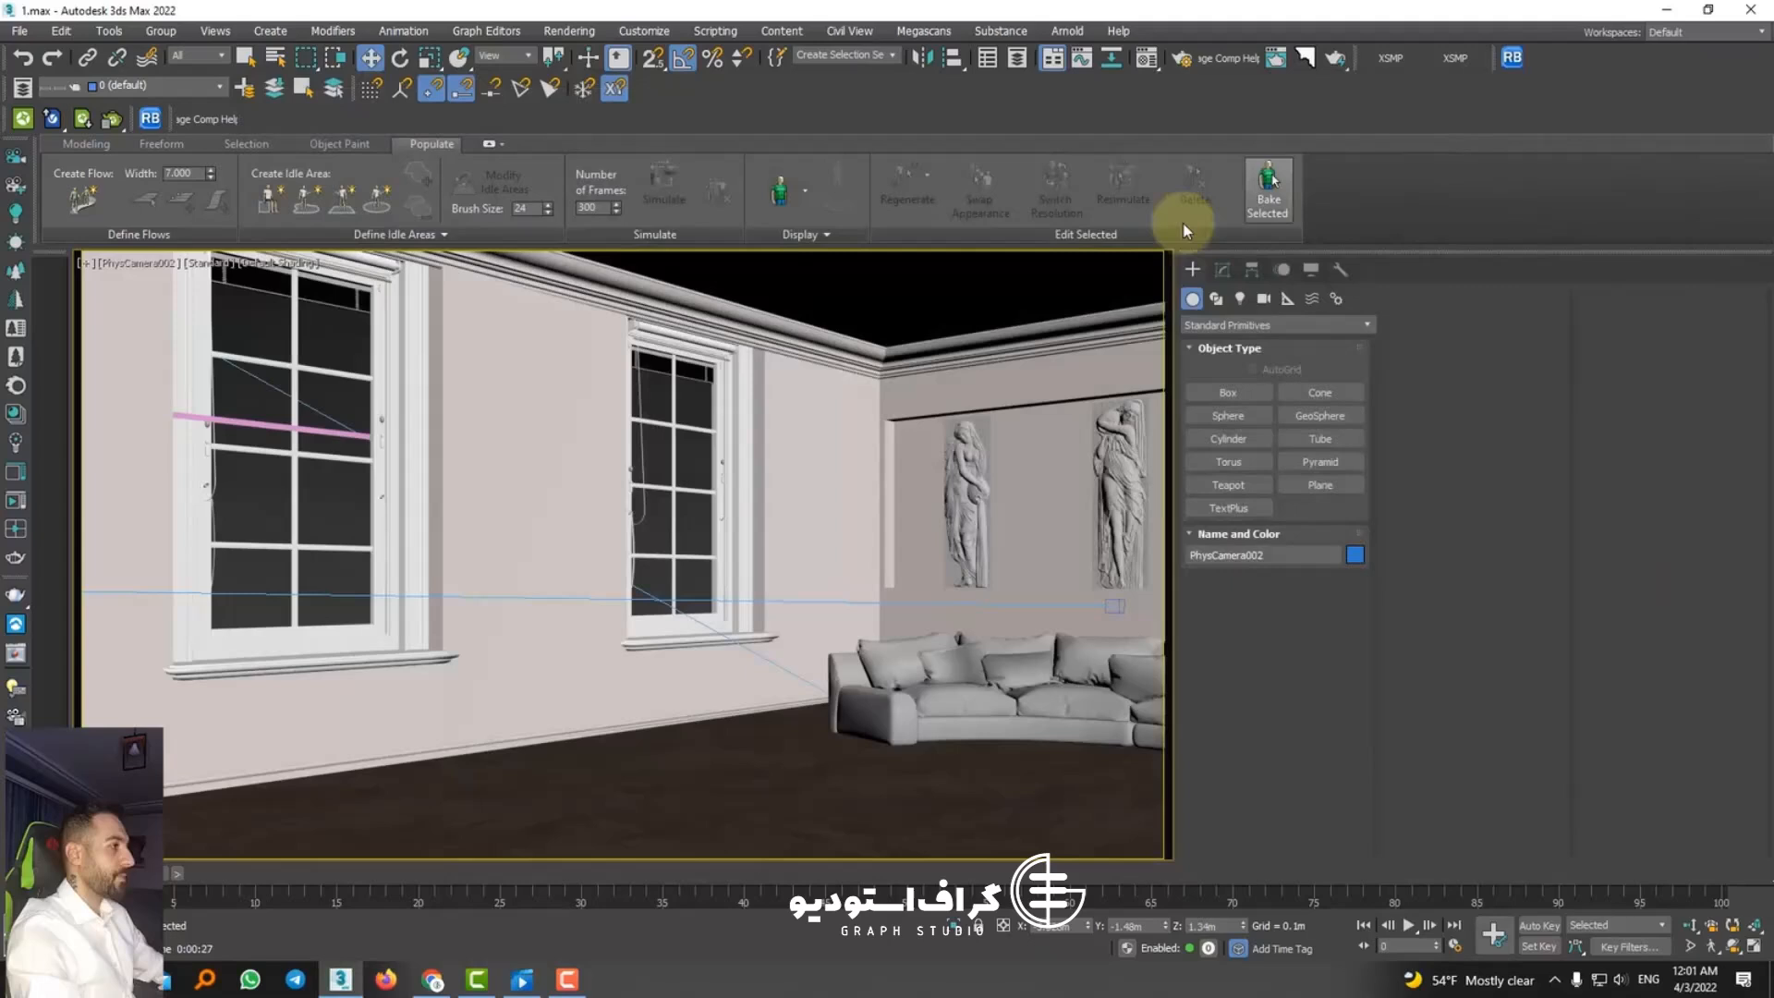
Step: Select the two pink planes outside the windows in a perspective view of the room's exterior
left_click(586, 468)
left_click(829, 716)
left_click(792, 745)
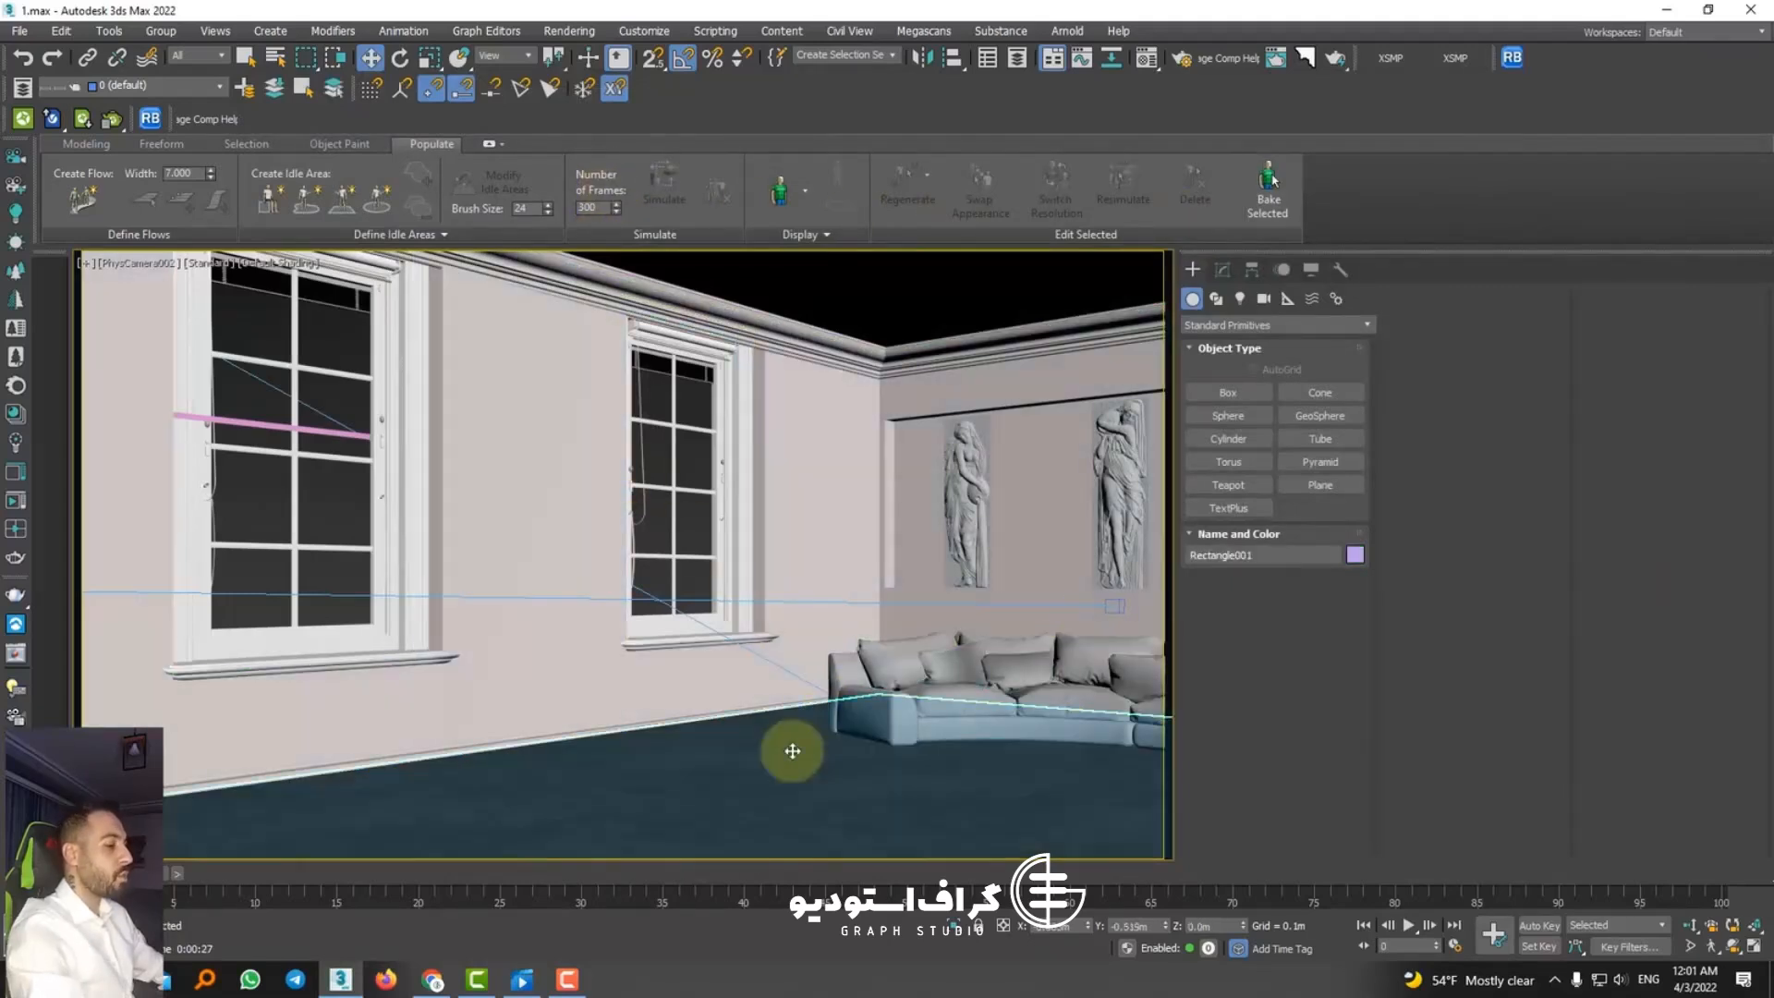
key("p")
scroll(787, 693, "down", 5)
middle_click_drag(837, 540, 778, 619, "alt")
left_click(388, 435)
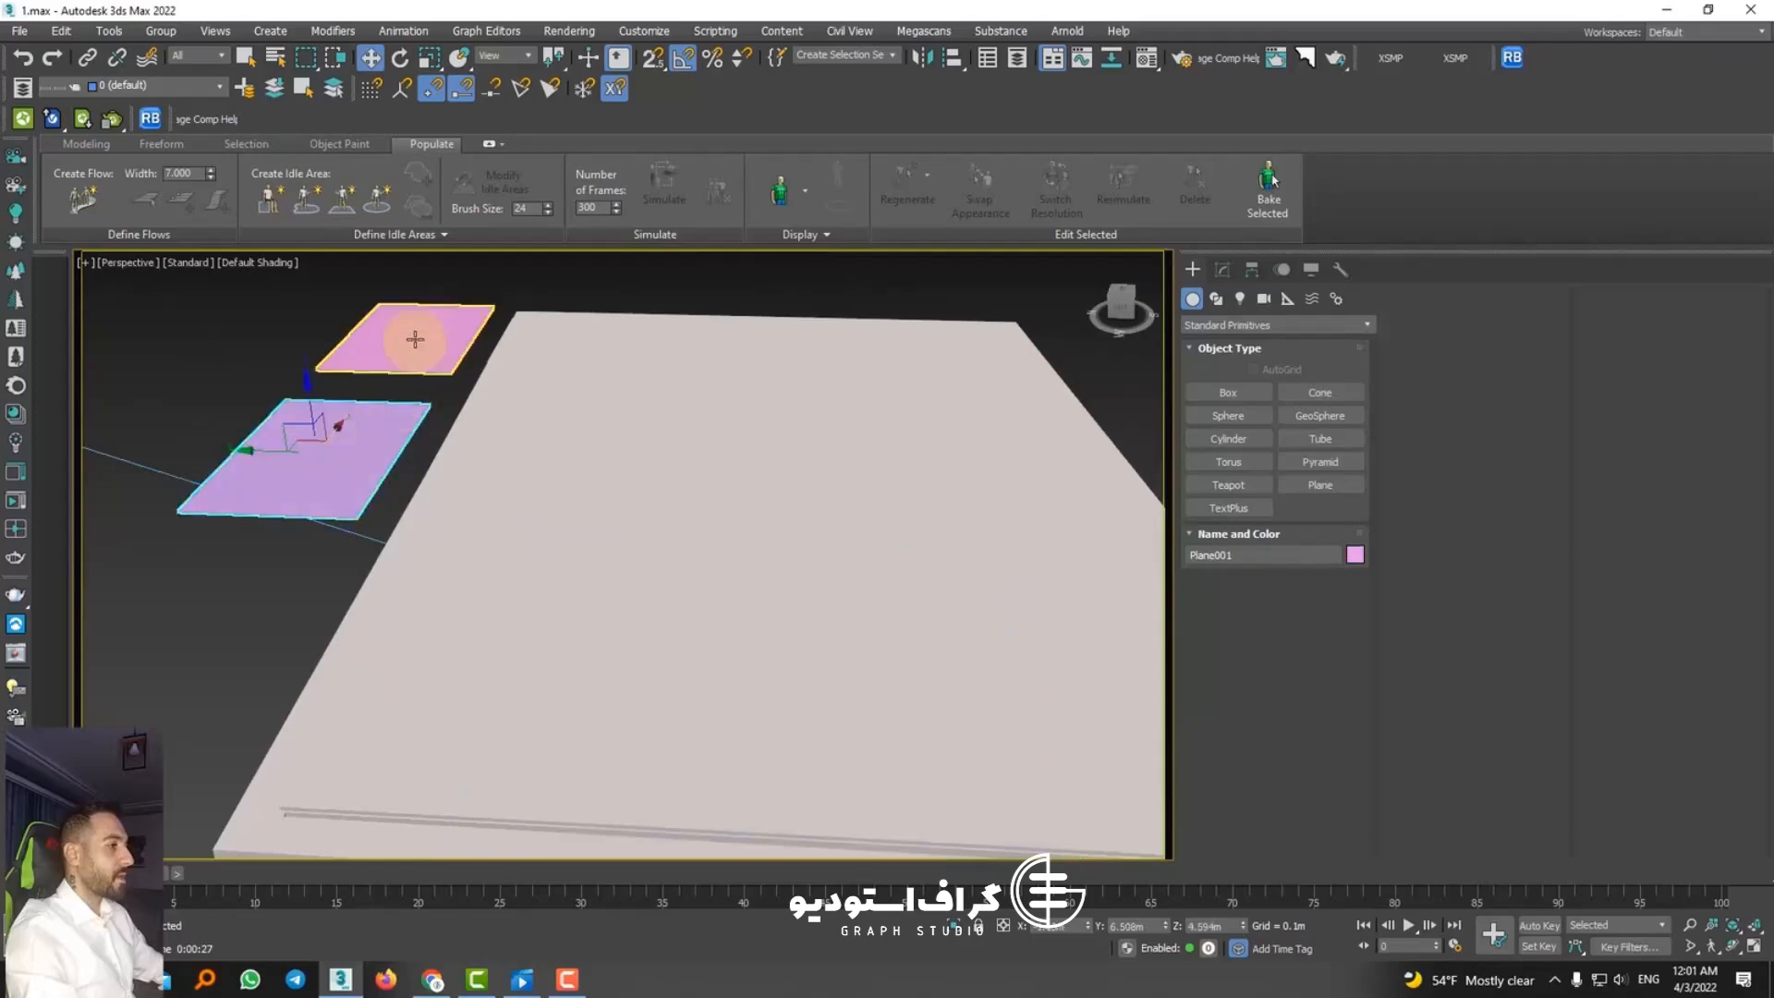
left_click(416, 341, "ctrl")
left_click_drag(373, 359, 374, 397)
middle_click_drag(508, 523, 787, 647, "alt")
scroll(554, 560, "down", 5)
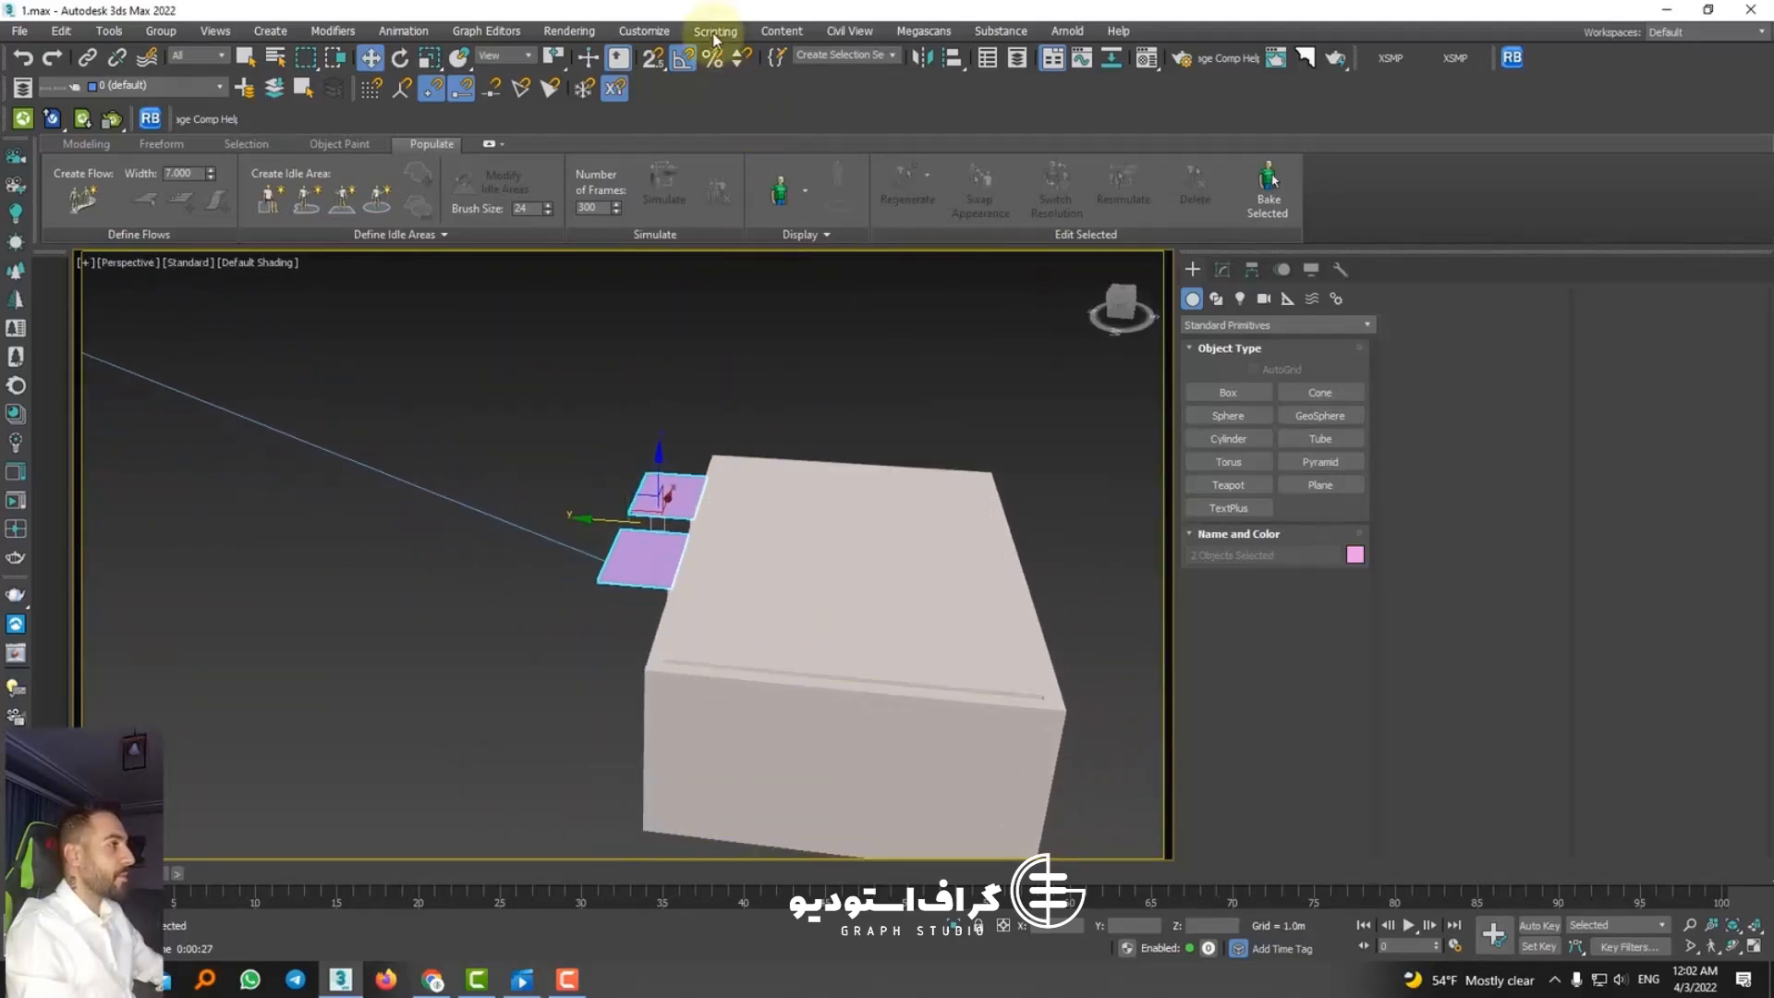
Step: Start running a script file and browse to Local Disk (D:)
left_click(715, 30)
left_click(737, 246)
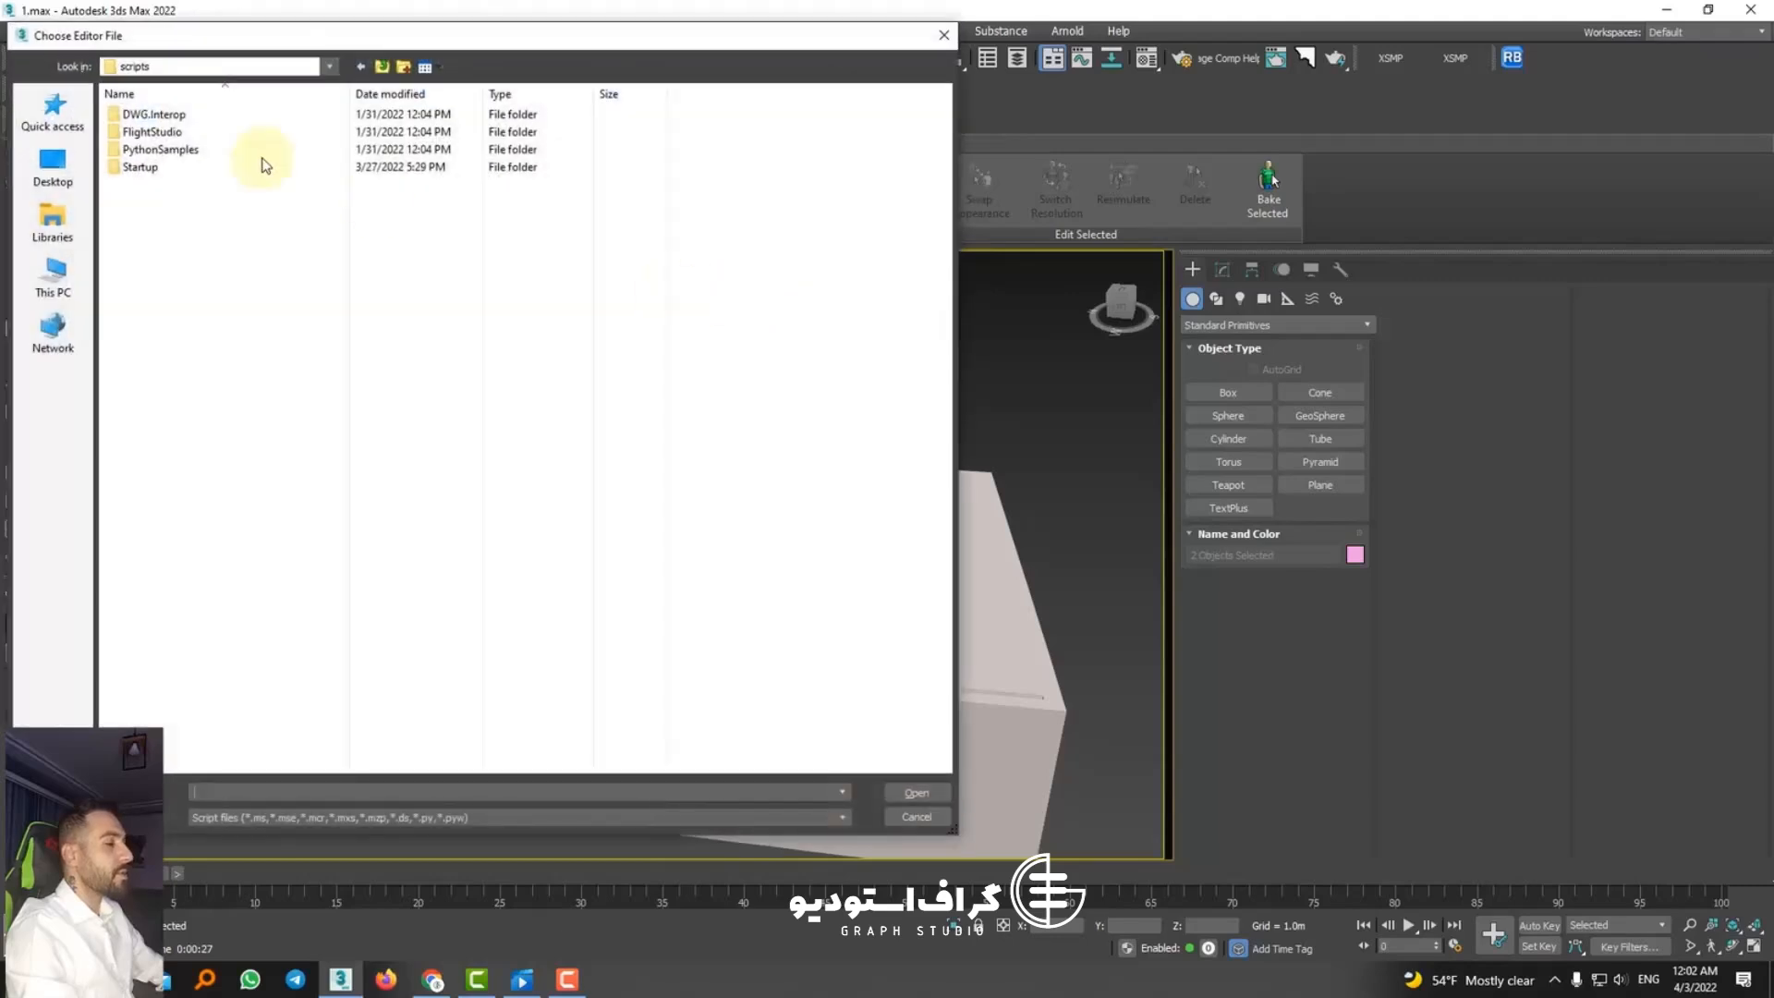
left_click(66, 278)
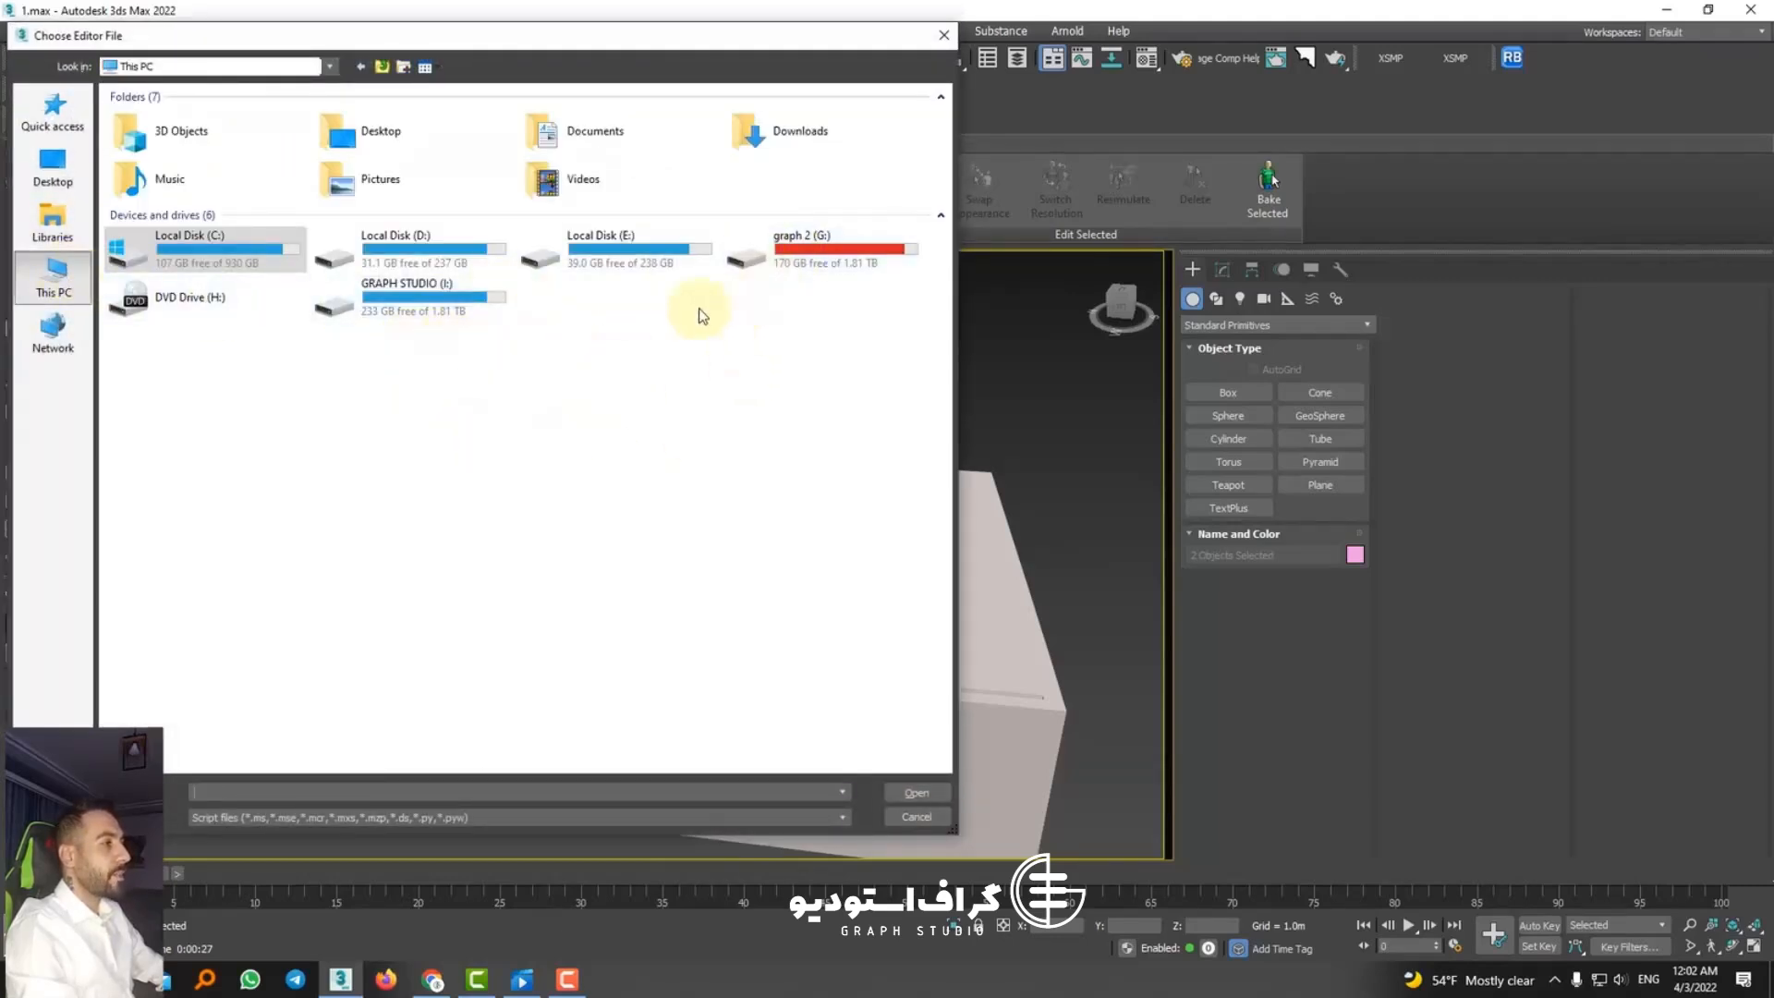
double_click(458, 250)
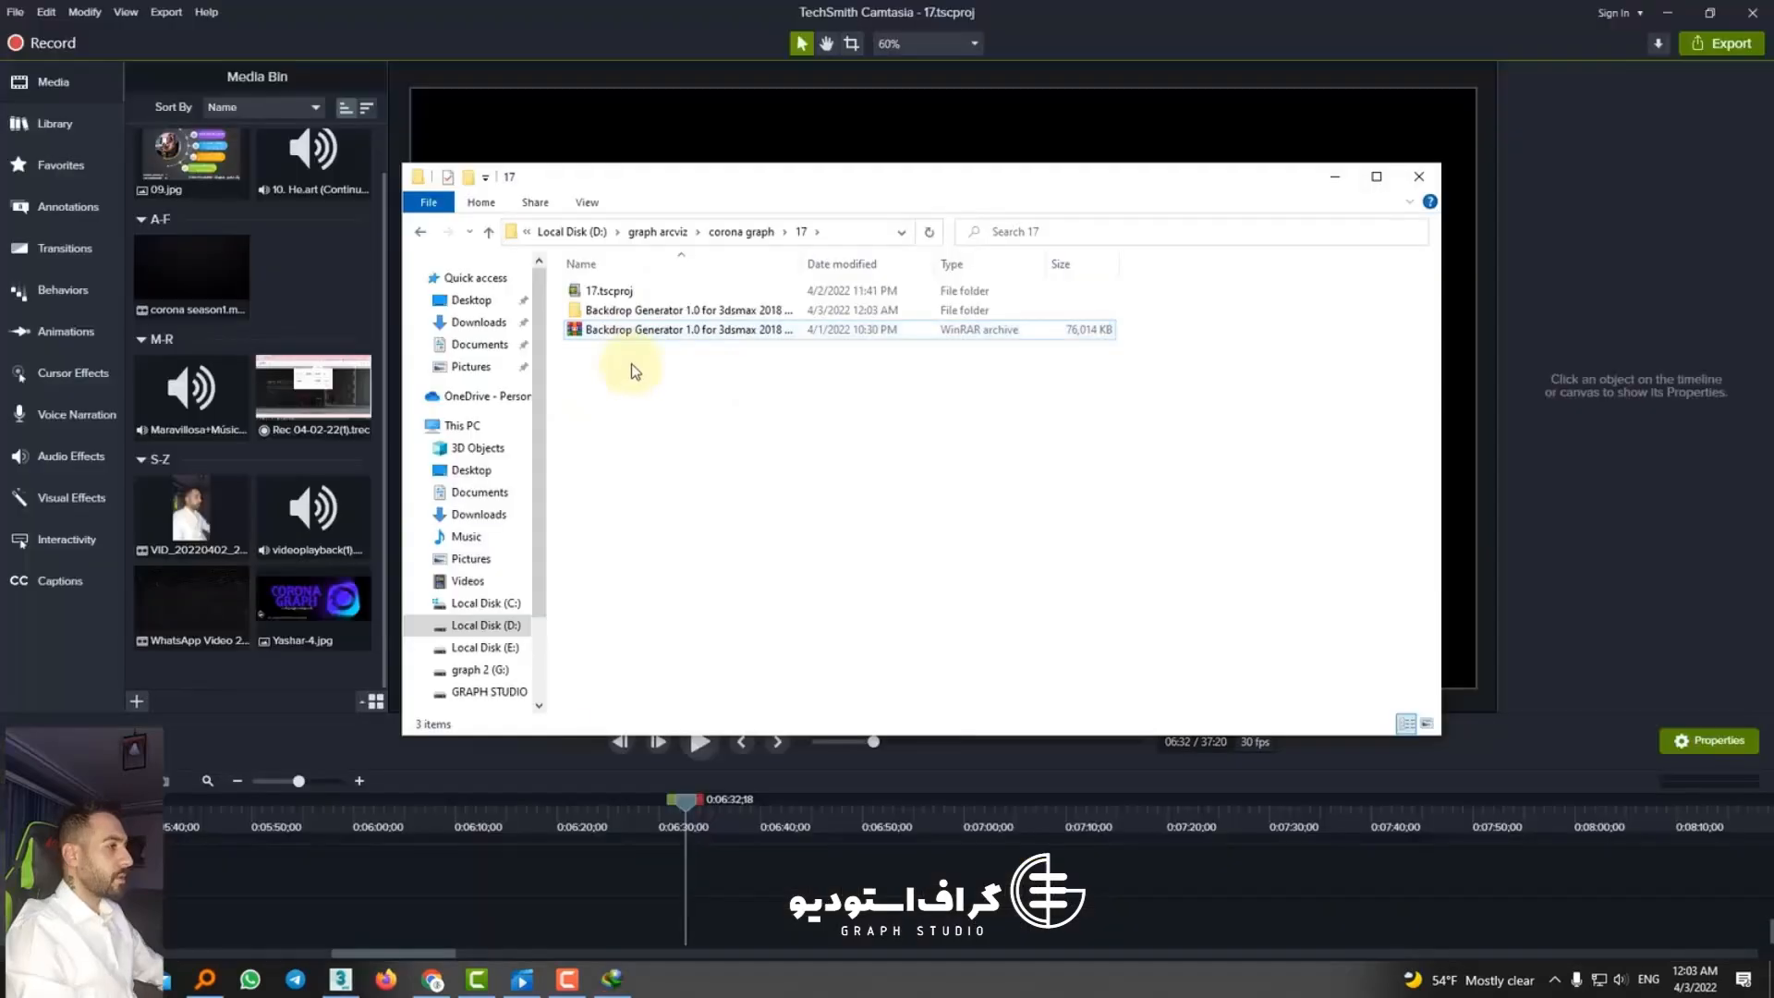
Step: In File Explorer, look inside the extracted Backdrop Generator 1.0 folder under folder 17 for the script package
double_click(610, 310)
double_click(600, 291)
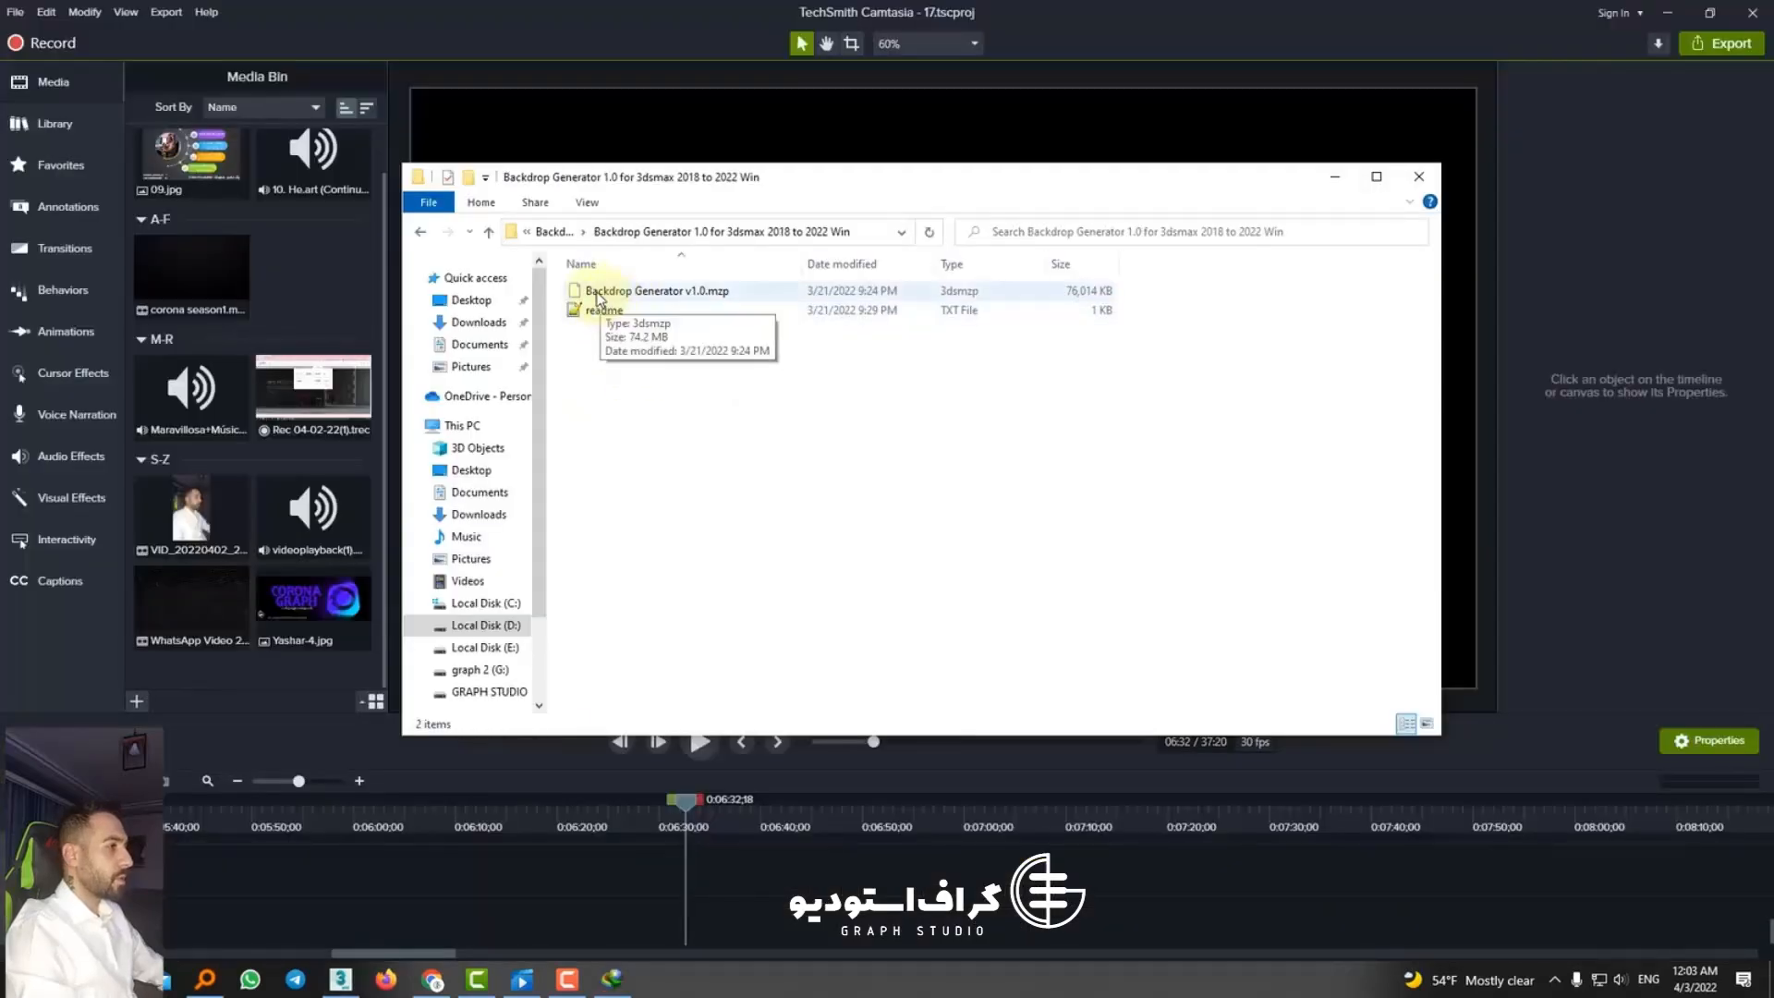
left_click_drag(596, 297, 1131, 665)
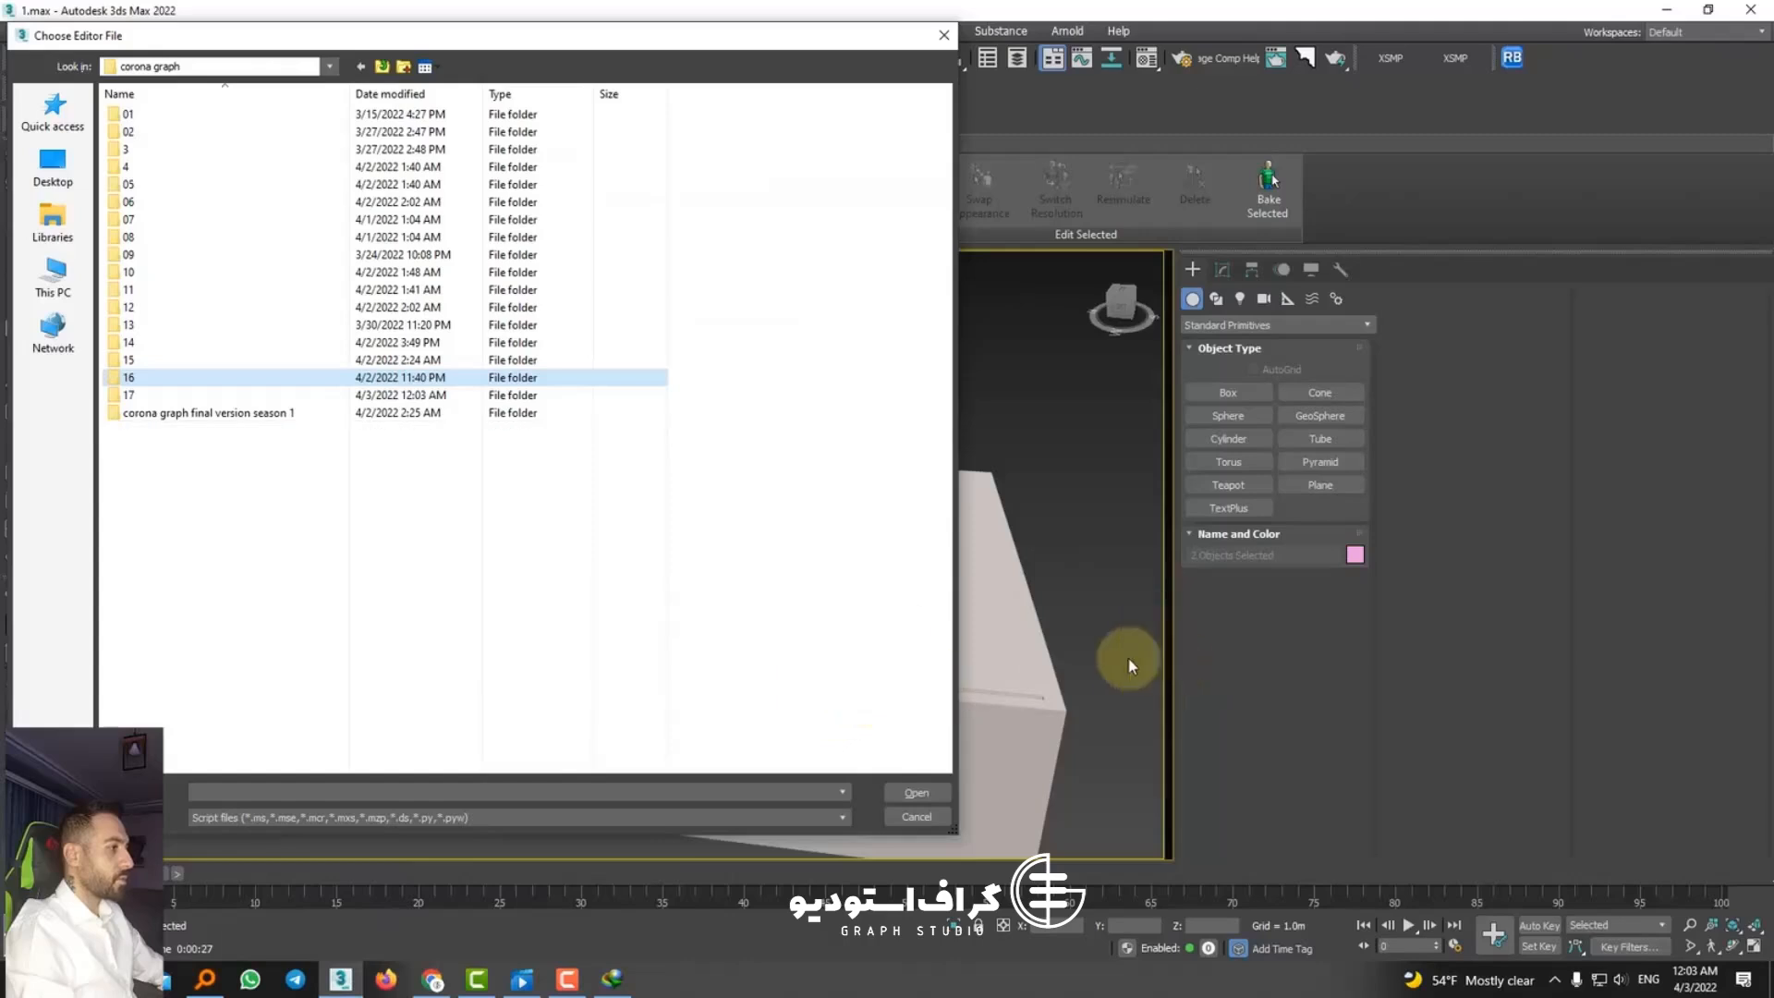
Step: Back in 3ds Max, try to run Backdrop Generator v1.0.mzp from its nested folder under folder 17
double_click(148, 394)
double_click(153, 131)
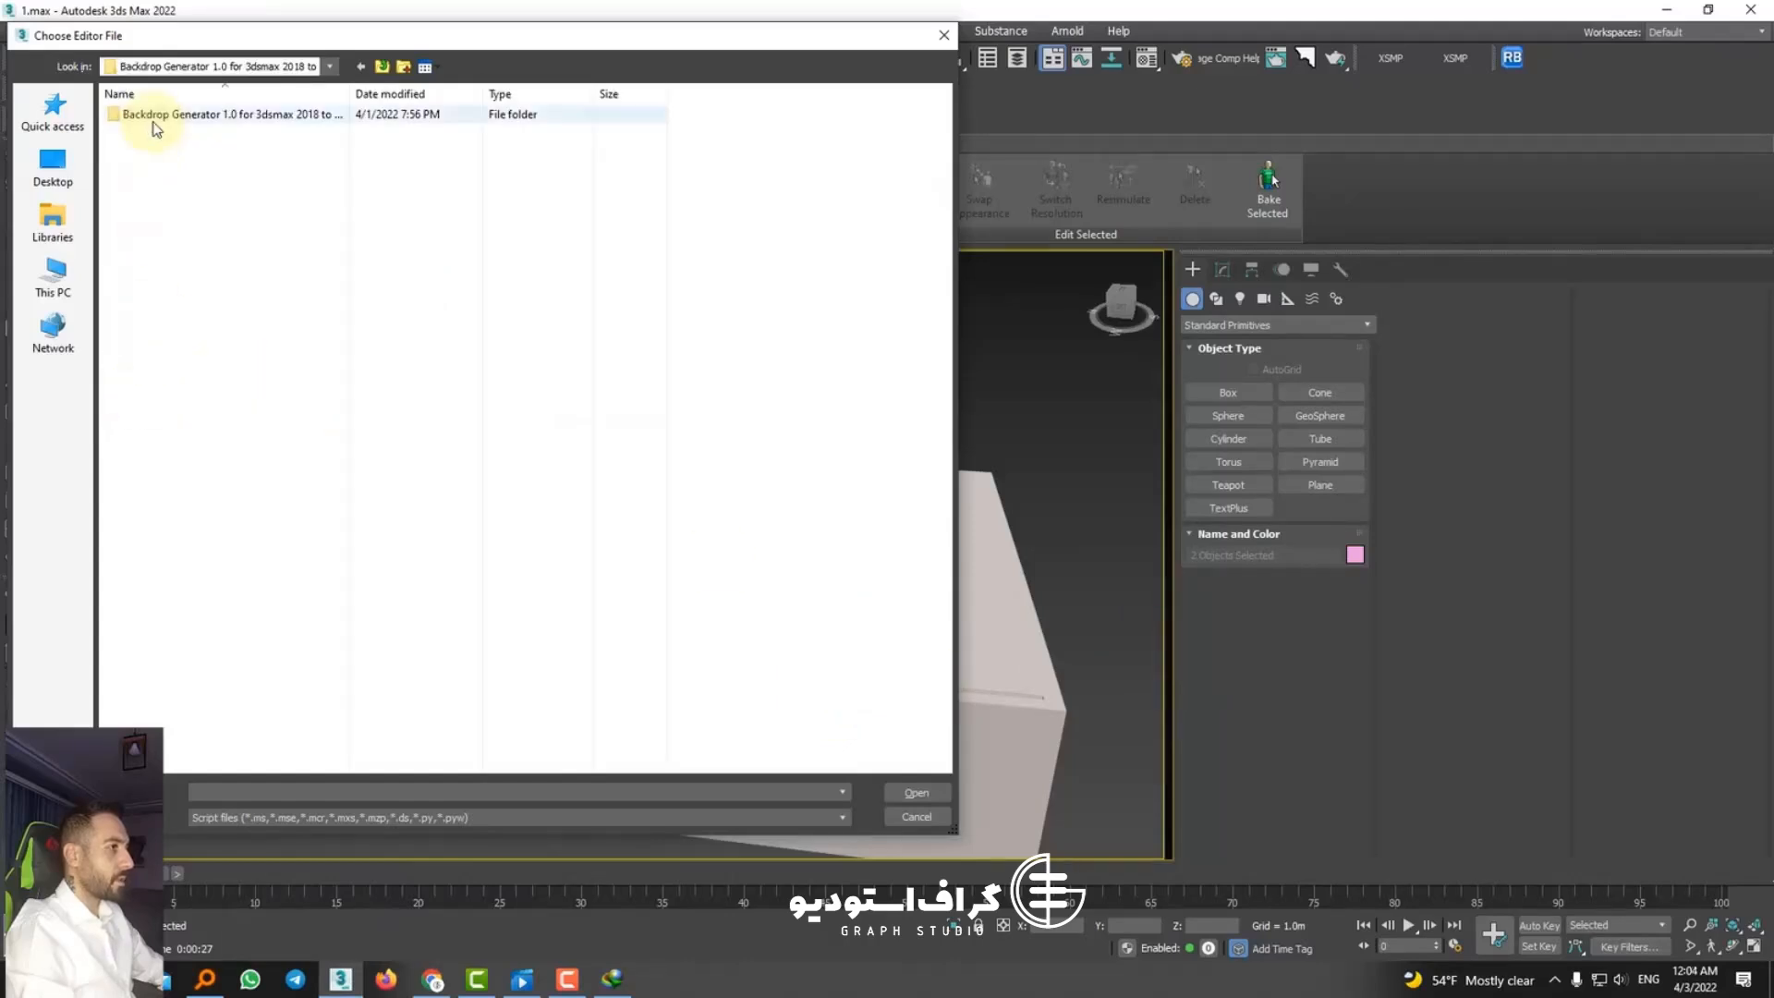
double_click(154, 115)
double_click(152, 118)
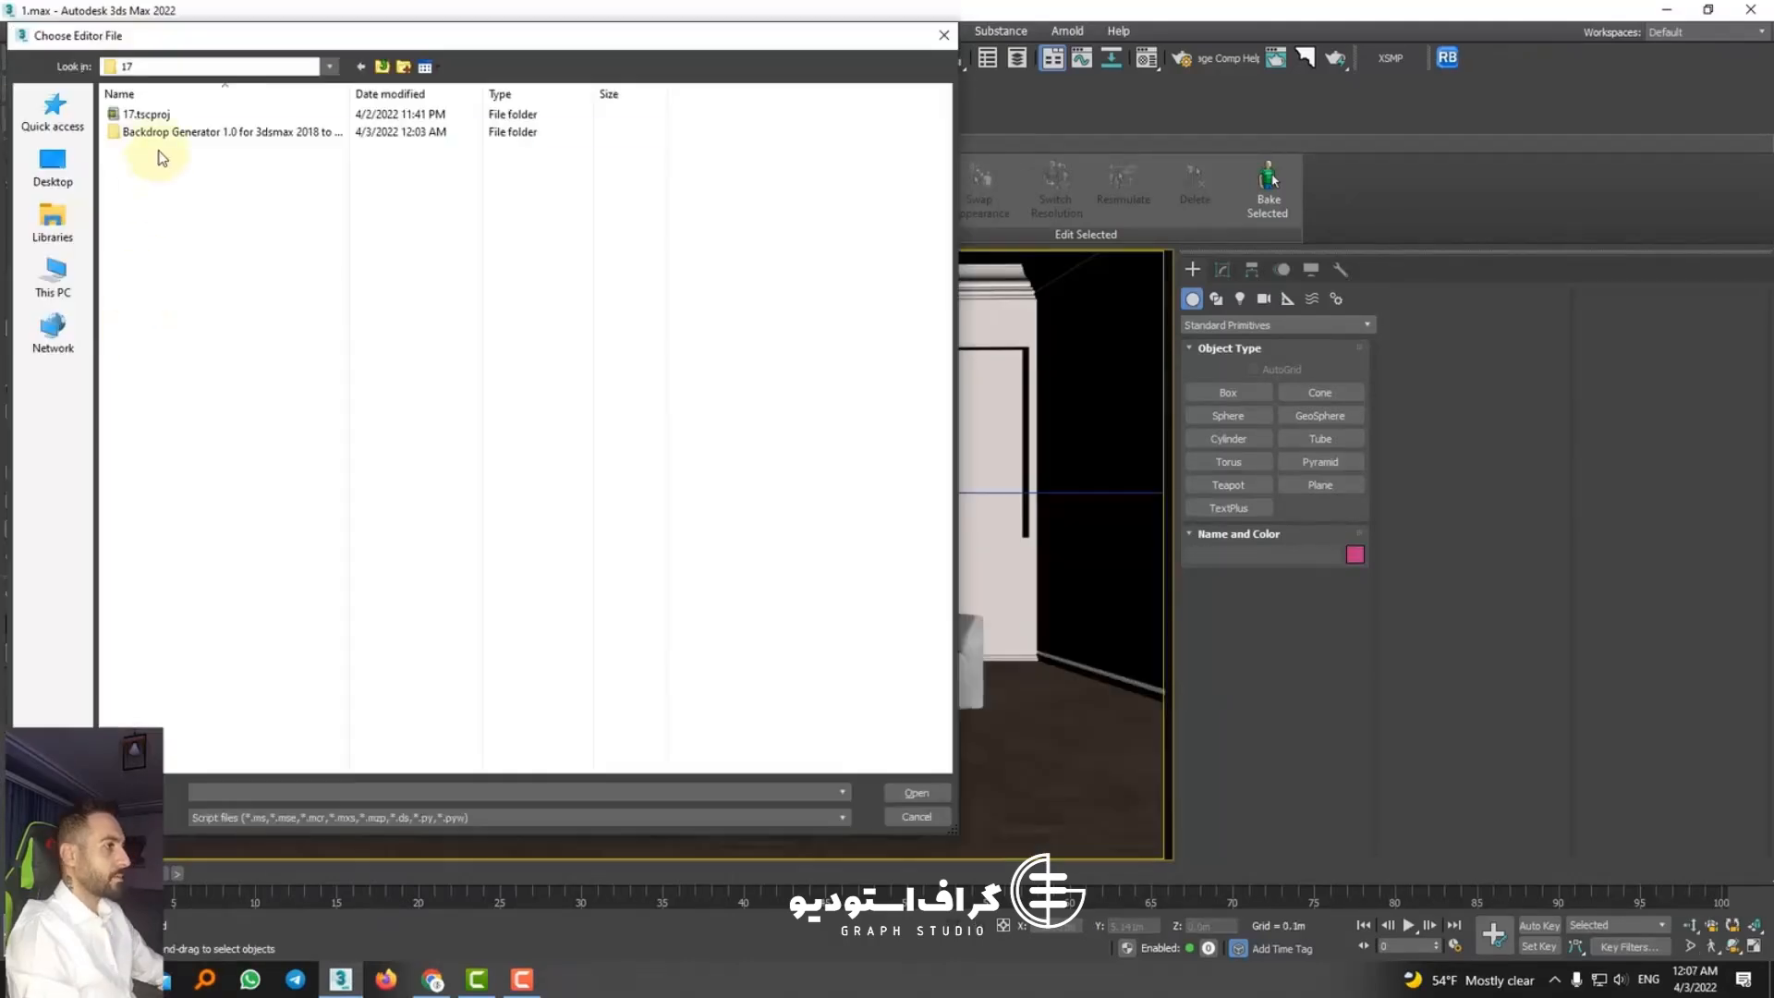
Step: Install the Backdrop Generator v1.0.mzp script from its extracted folder and dismiss the installer message
double_click(156, 132)
double_click(154, 117)
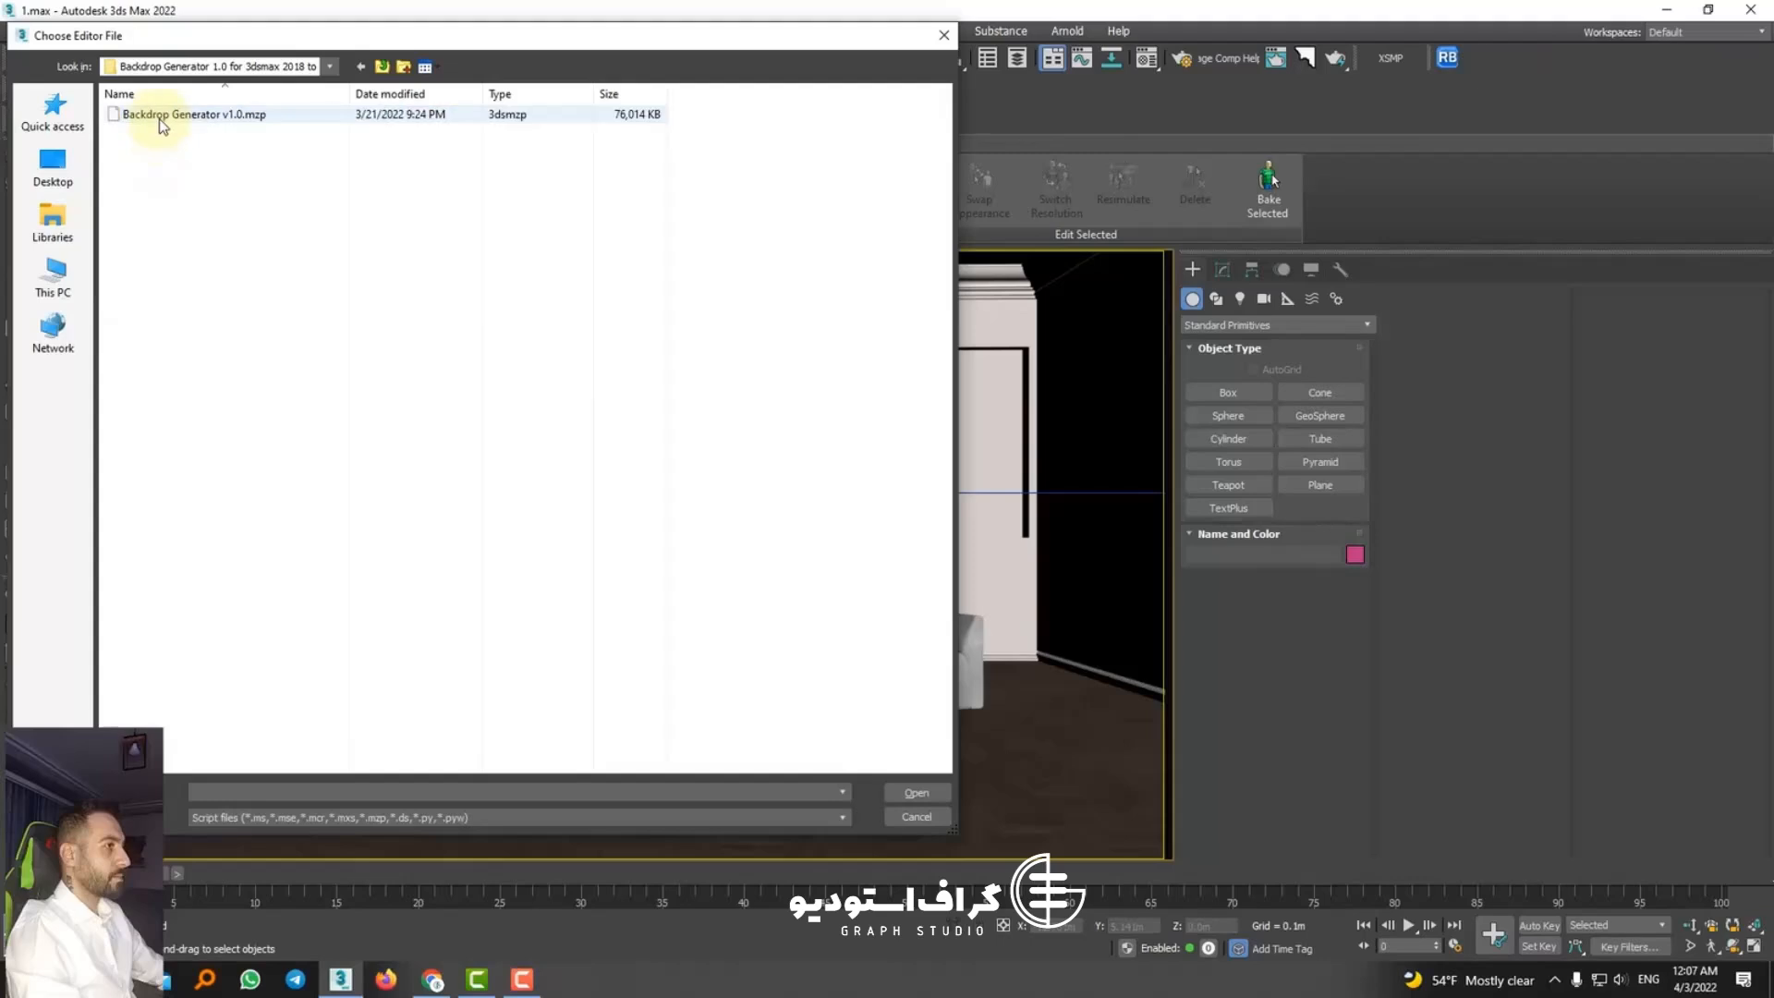
double_click(159, 118)
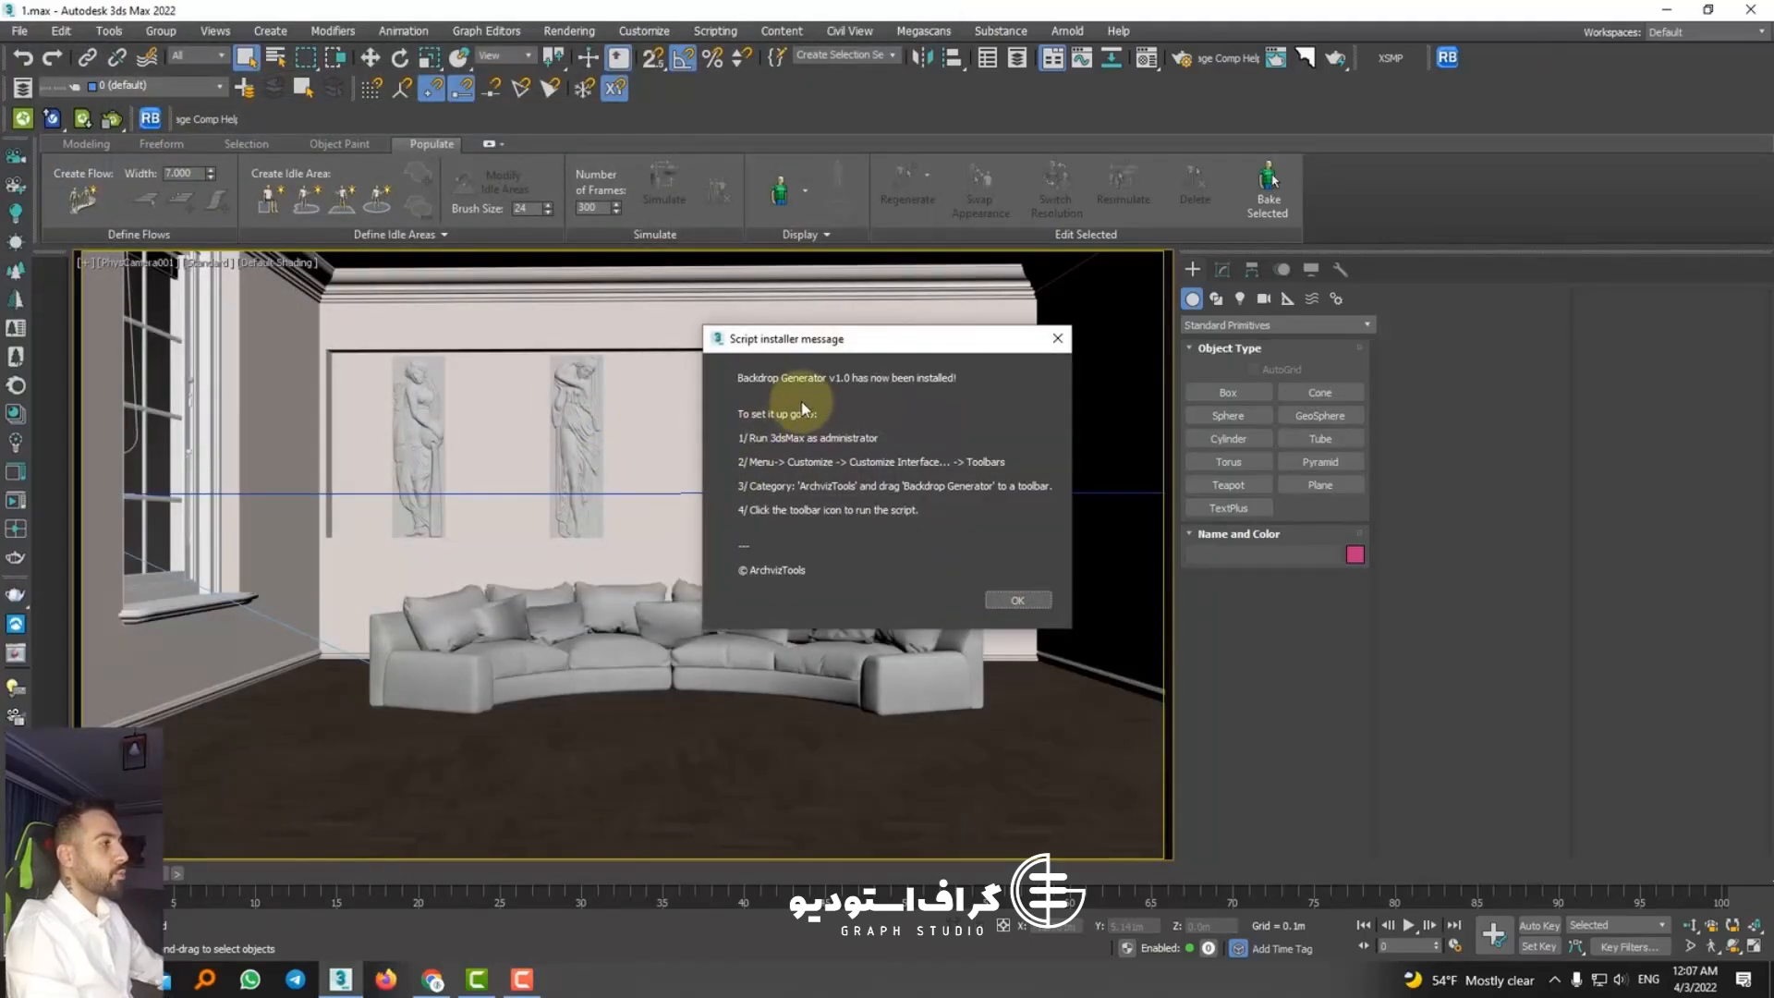
left_click(1012, 600)
Step: Open the toolbar customization settings and show the commands in the ArchvizTools category
left_click(644, 30)
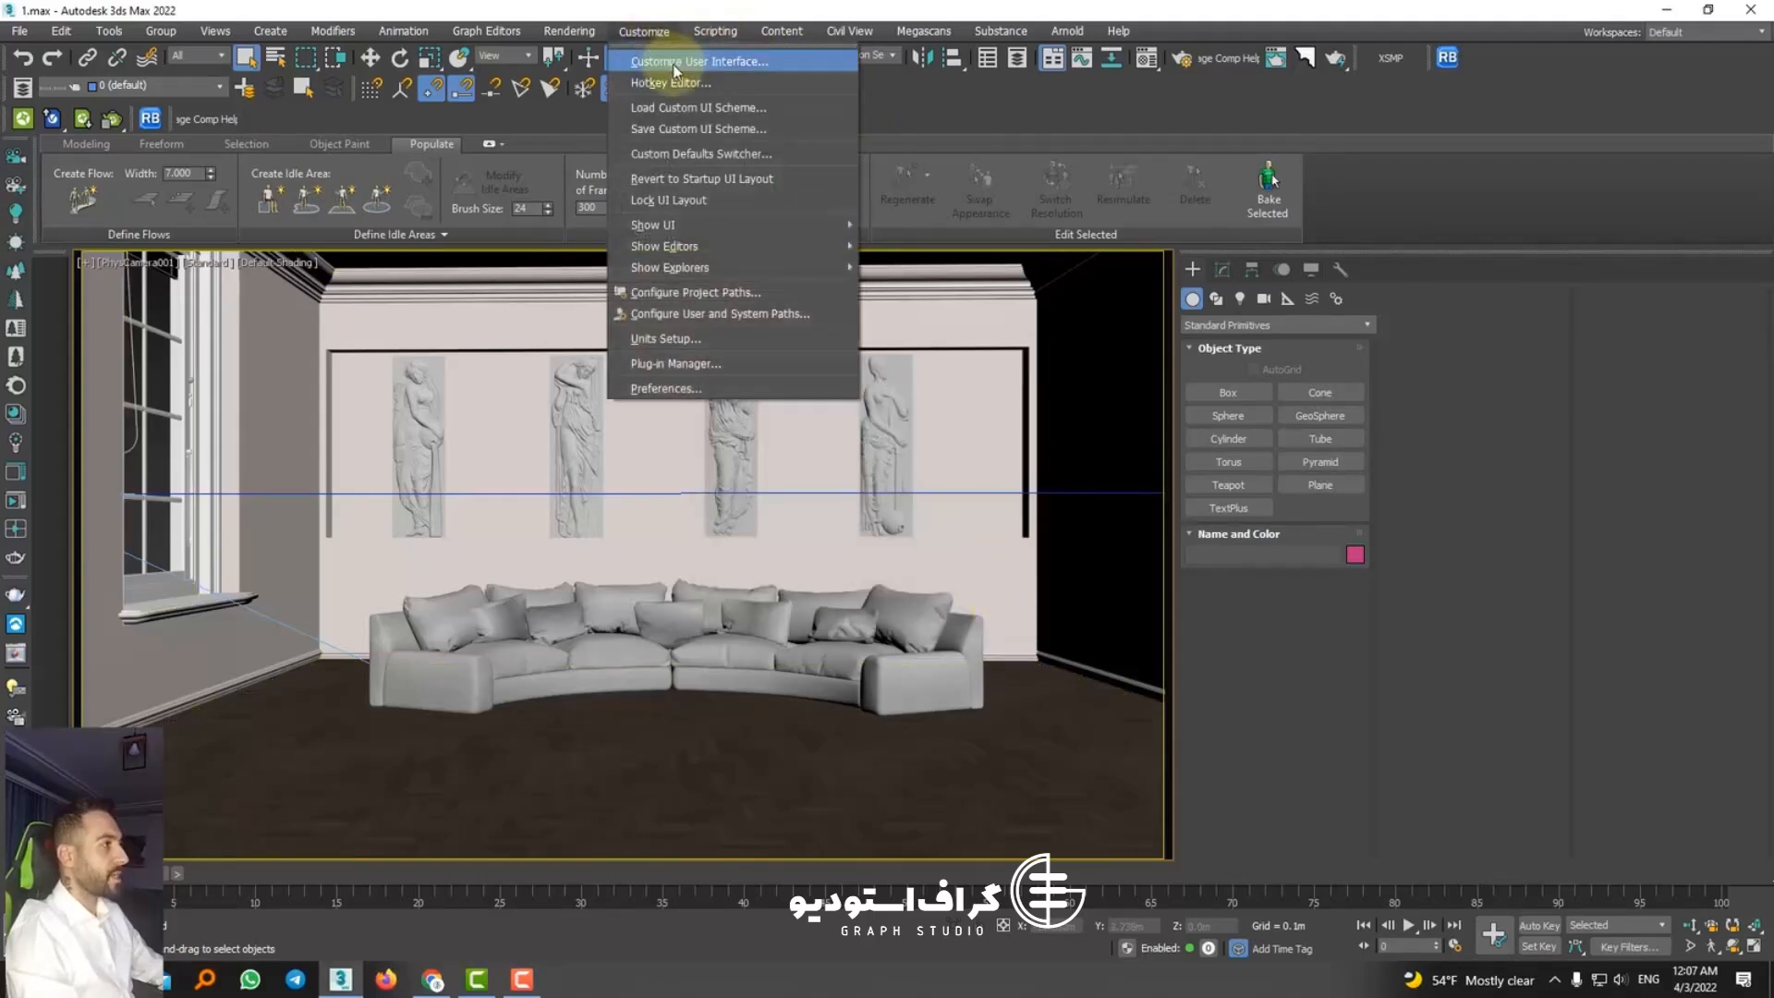
left_click(664, 60)
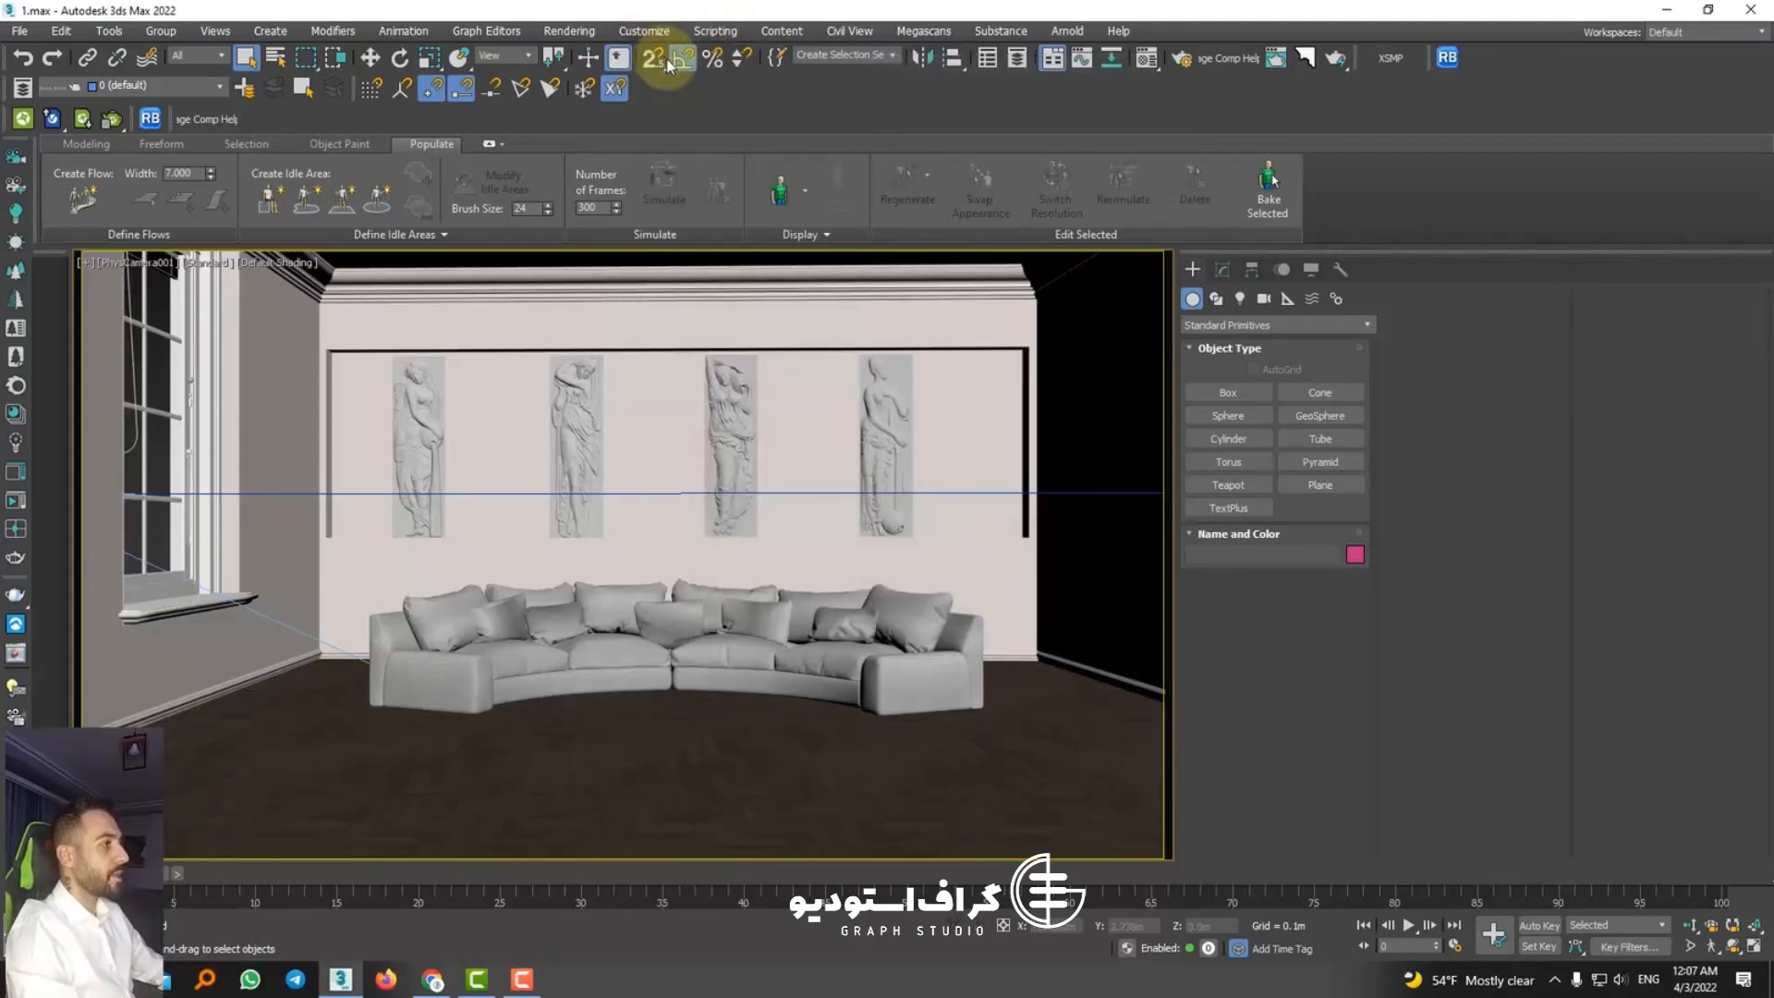
left_click(329, 305)
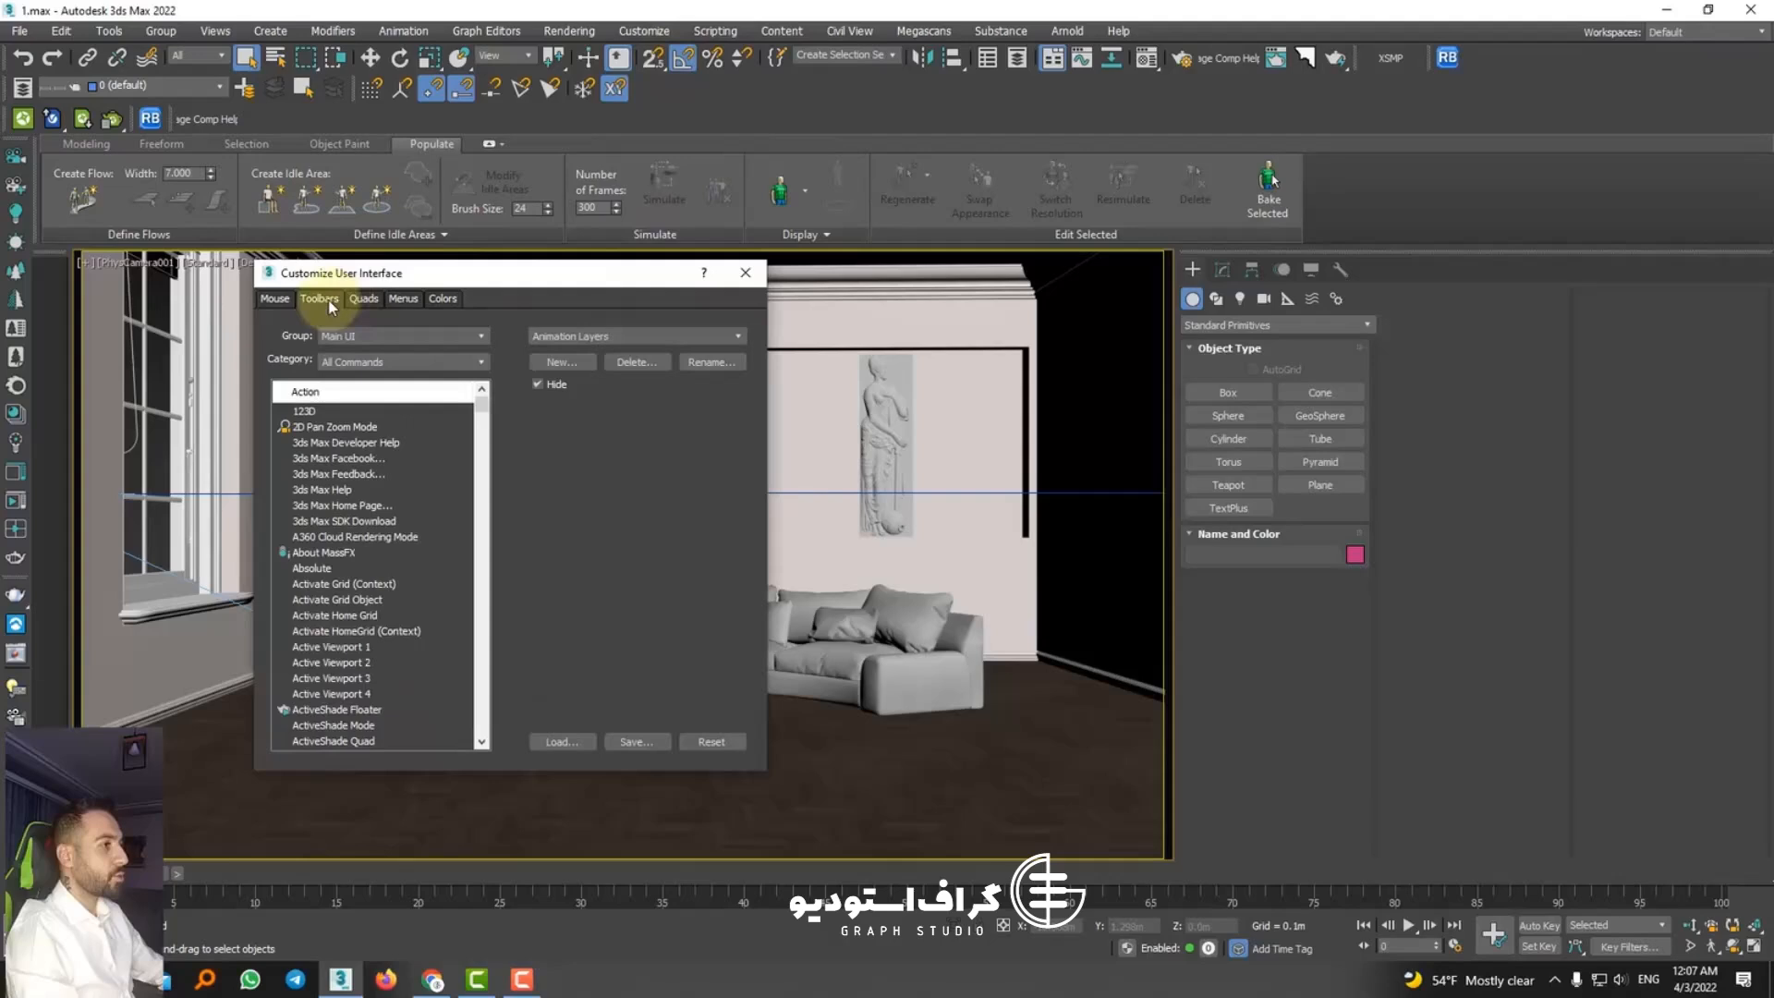
left_click(343, 362)
left_click(343, 411)
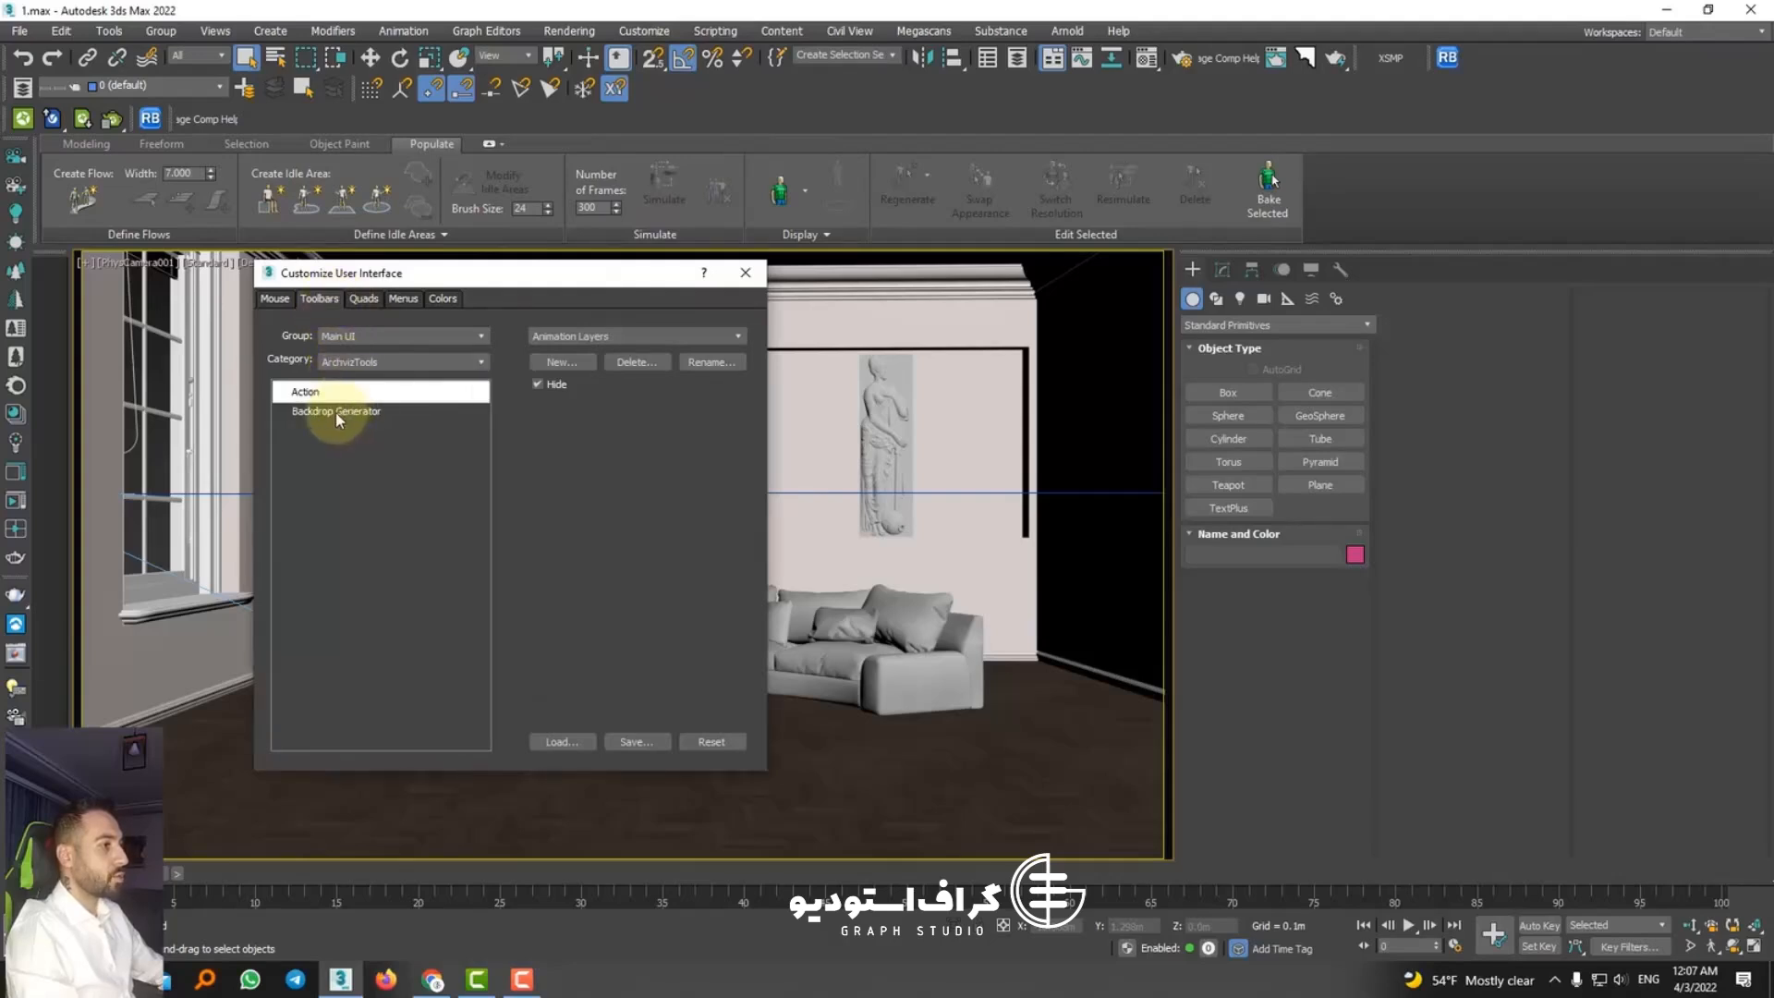
Step: Add the Backdrop Generator command to the main toolbar beside XSMP and close the interface customization
left_click(564, 363)
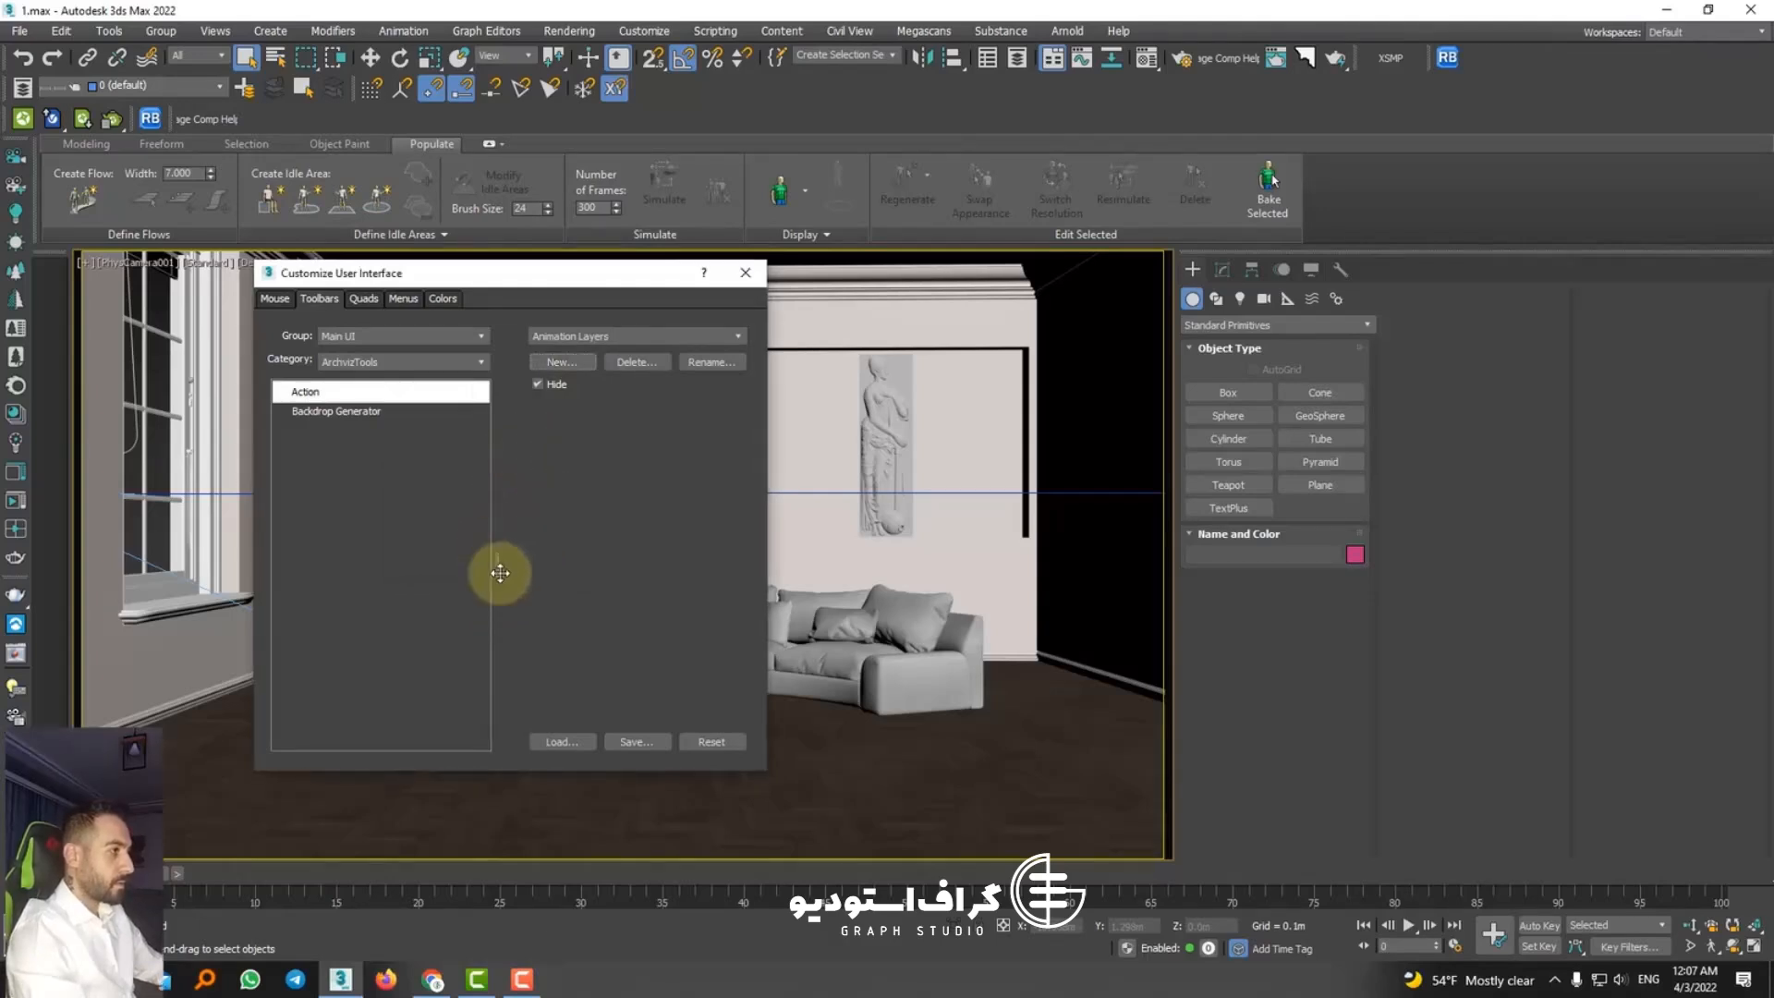
left_click_drag(634, 424, 1403, 68)
left_click_drag(337, 411, 352, 414)
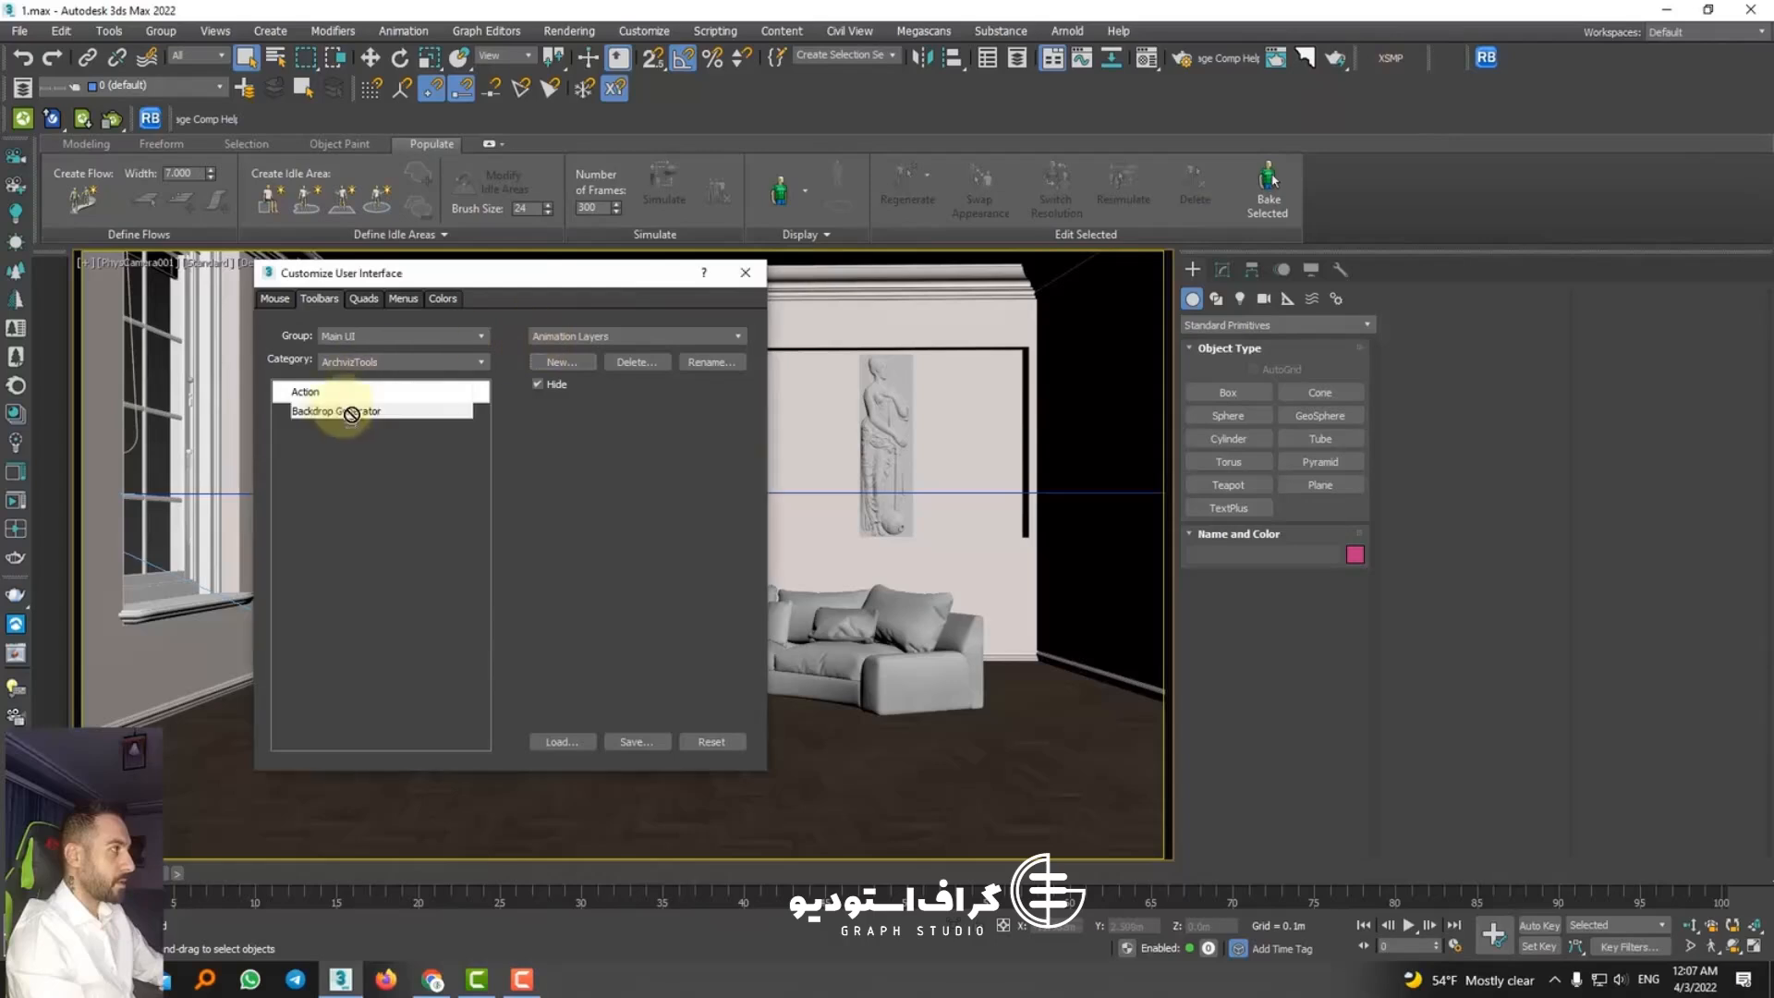
left_click_drag(1442, 58, 1443, 60)
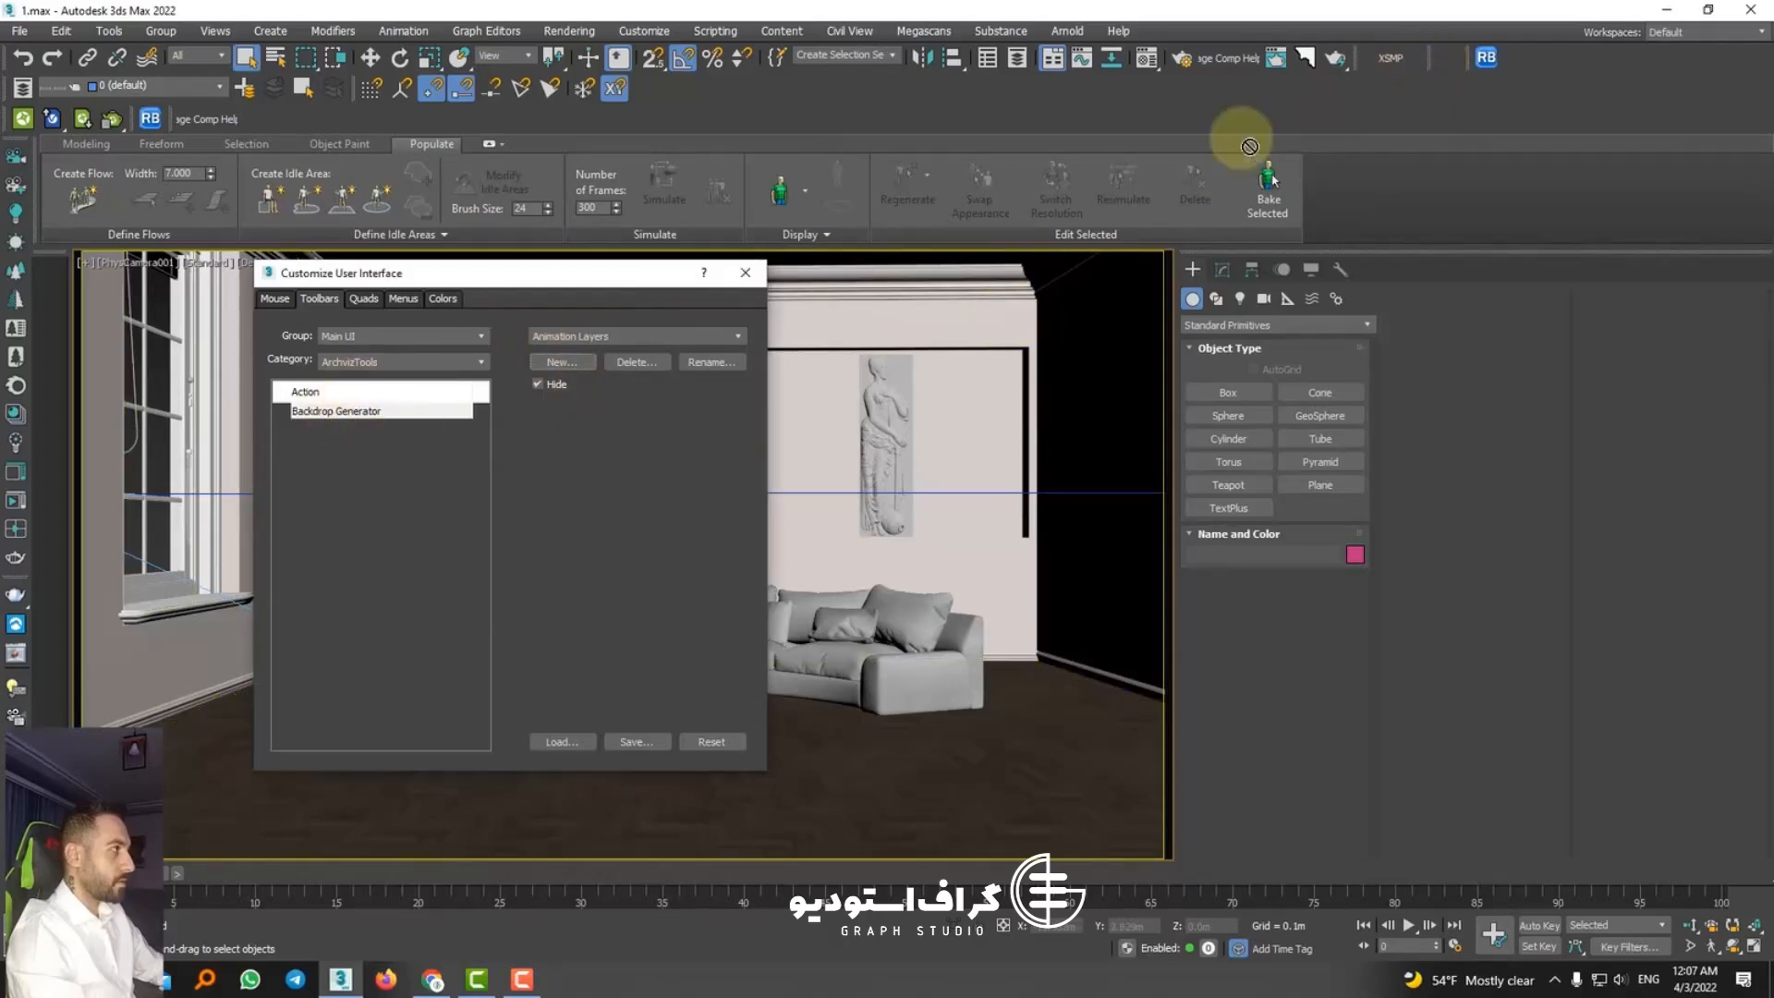
left_click_drag(1249, 146, 1444, 69)
left_click(746, 273)
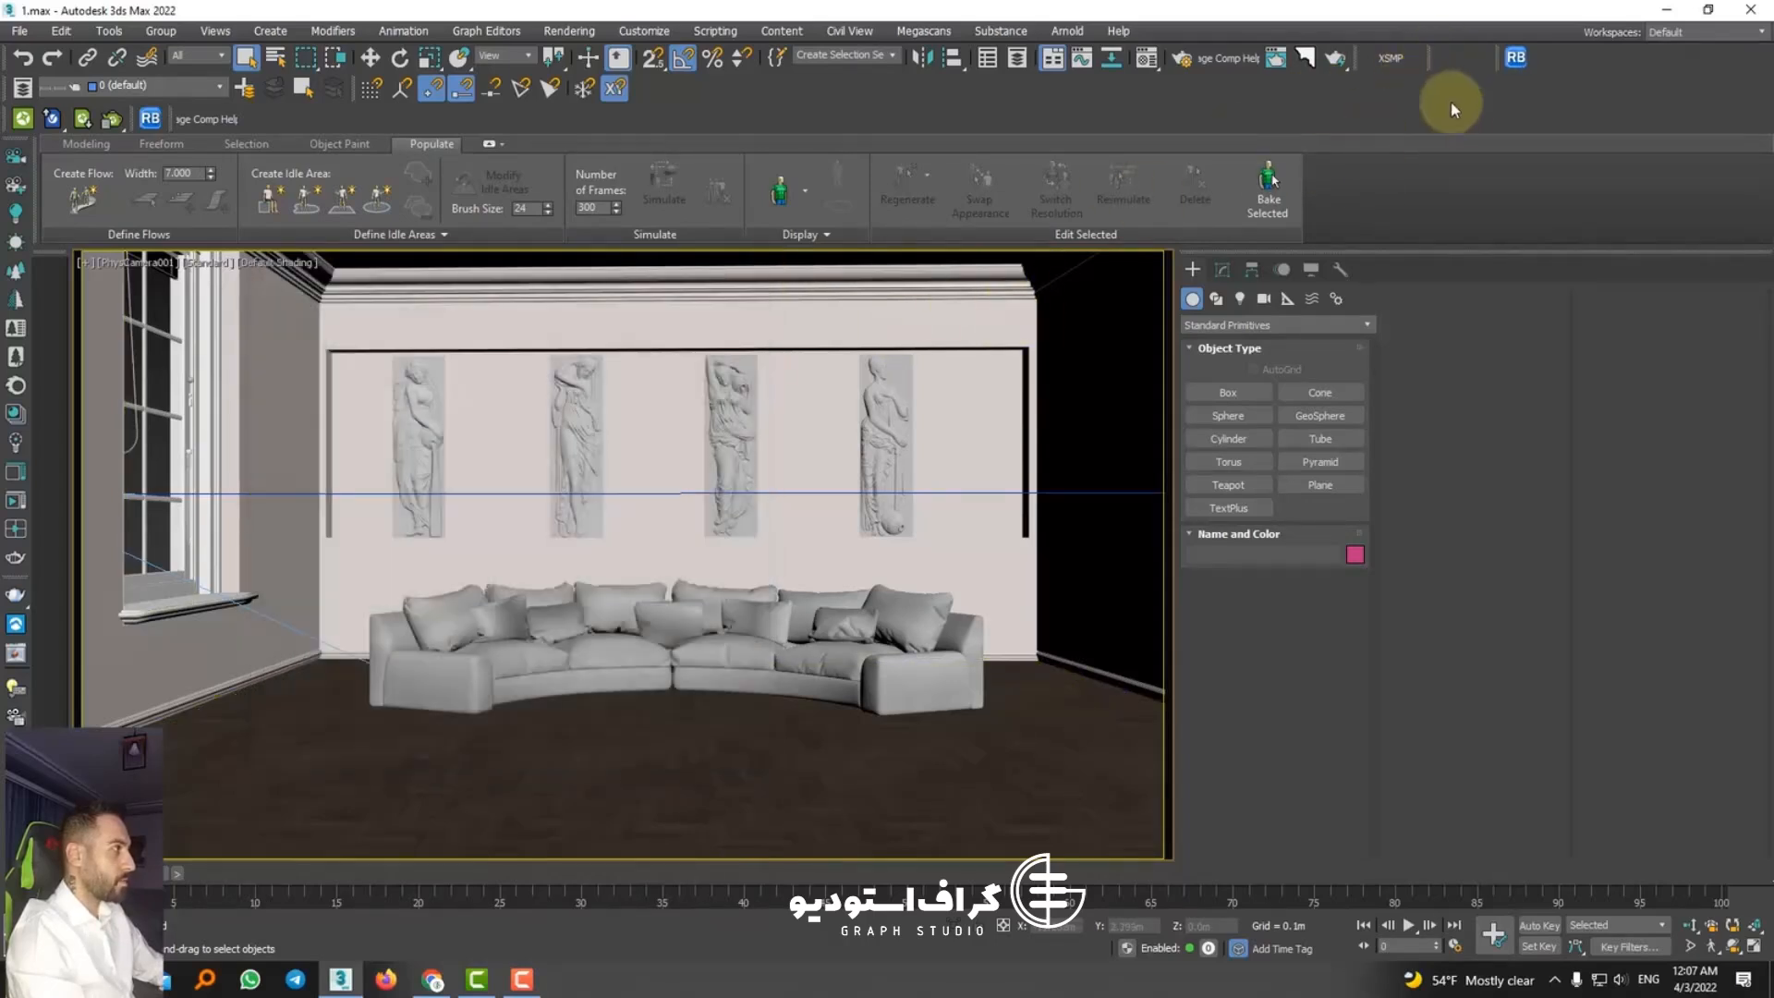
Step: Launch Backdrop Generator and keep its window clear of the room, shown from outside in perspective with the sofa selected
left_click(1451, 61)
left_click_drag(869, 438, 875, 418)
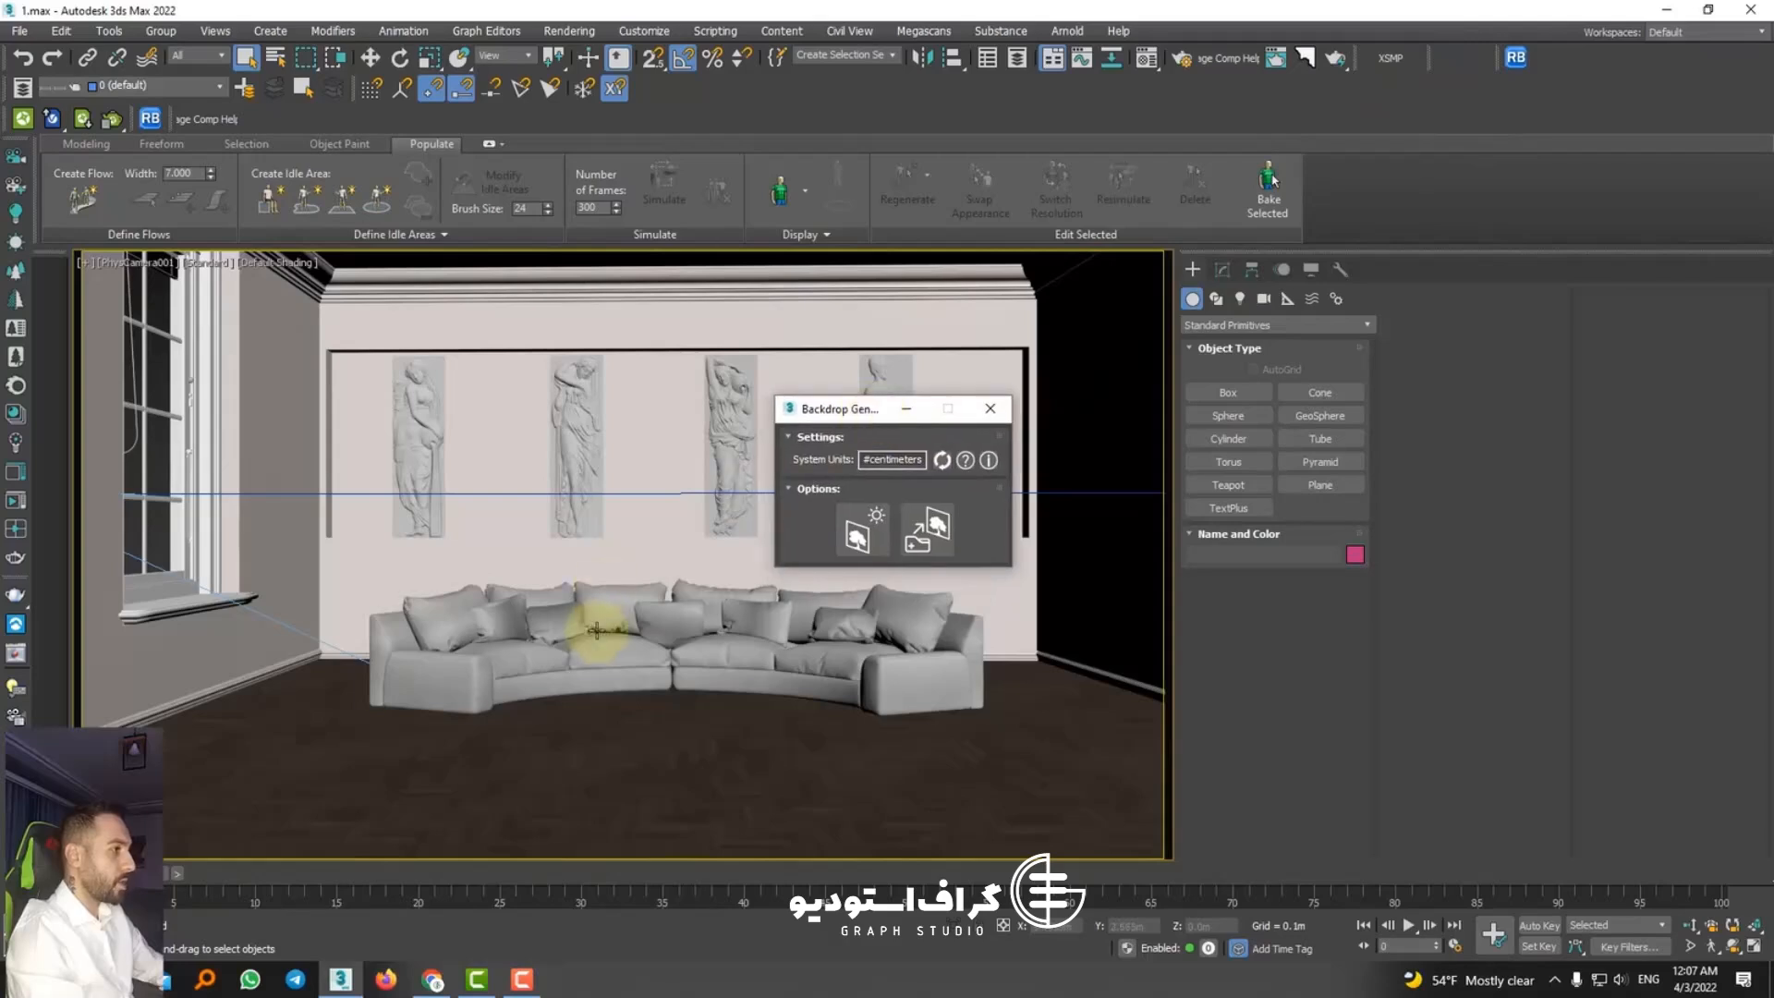
left_click(587, 633)
key("p")
scroll(586, 634, "down", 7)
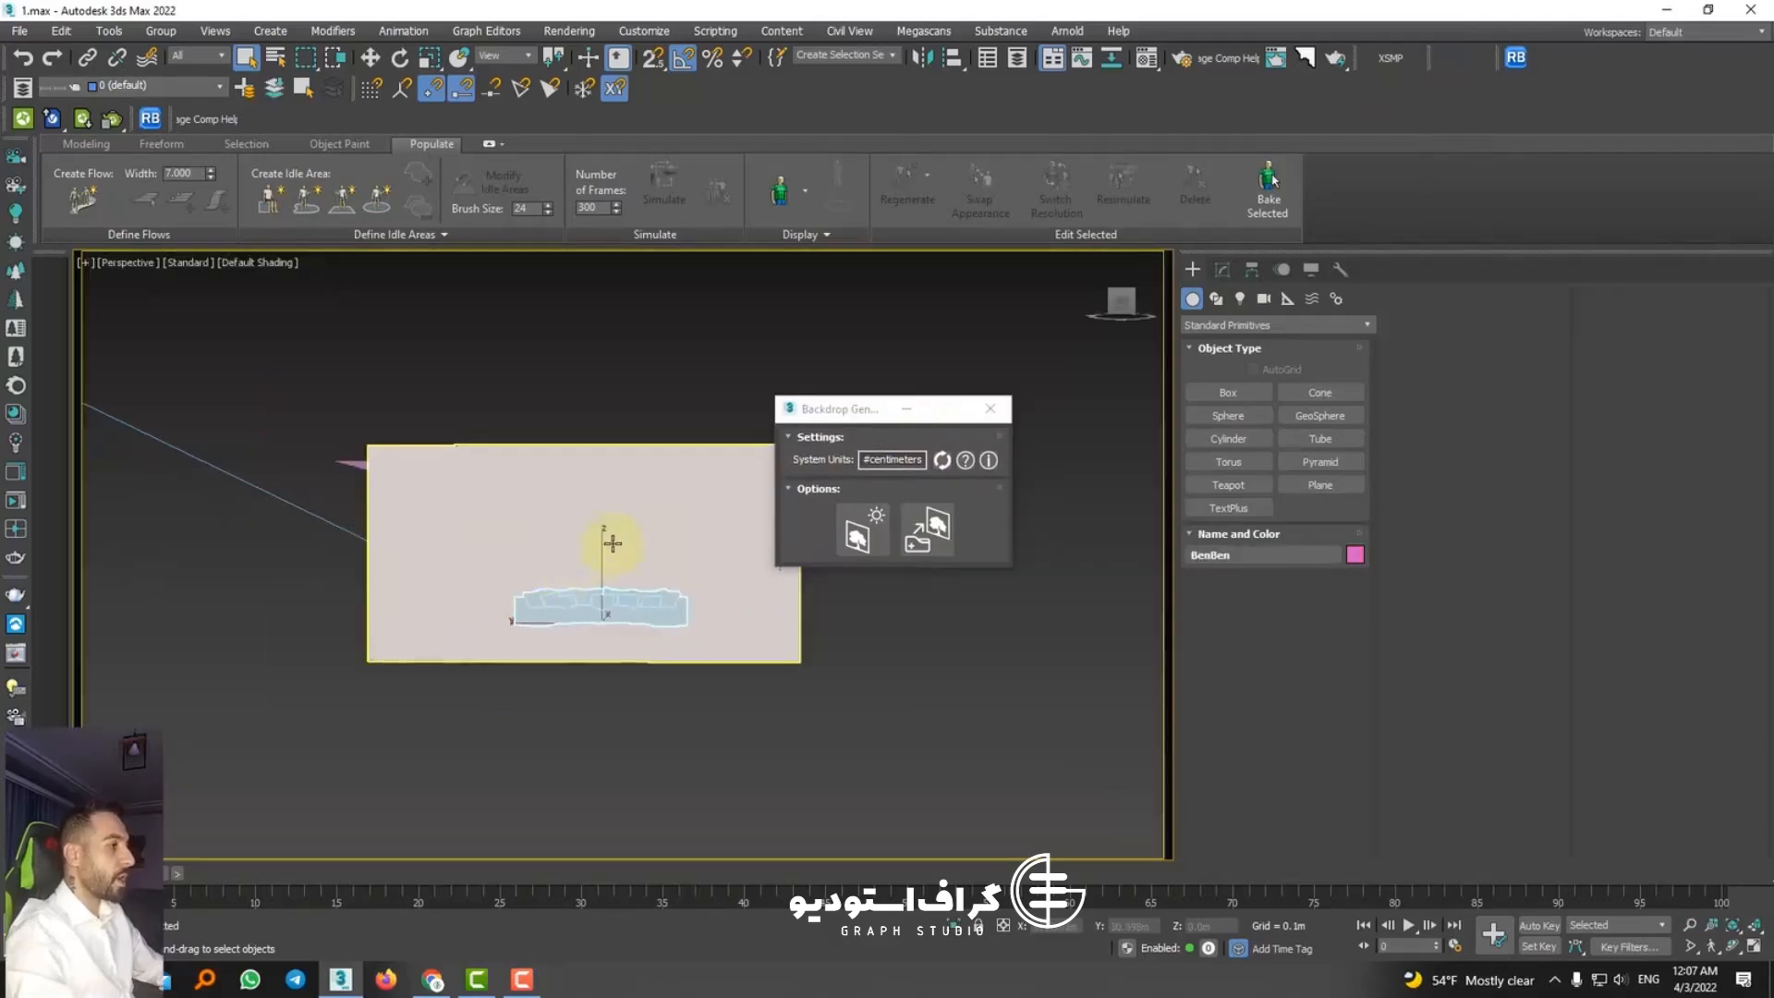
middle_click_drag(610, 542, 561, 608, "alt")
scroll(561, 608, "down", 4)
middle_click_drag(447, 633, 527, 593, "alt")
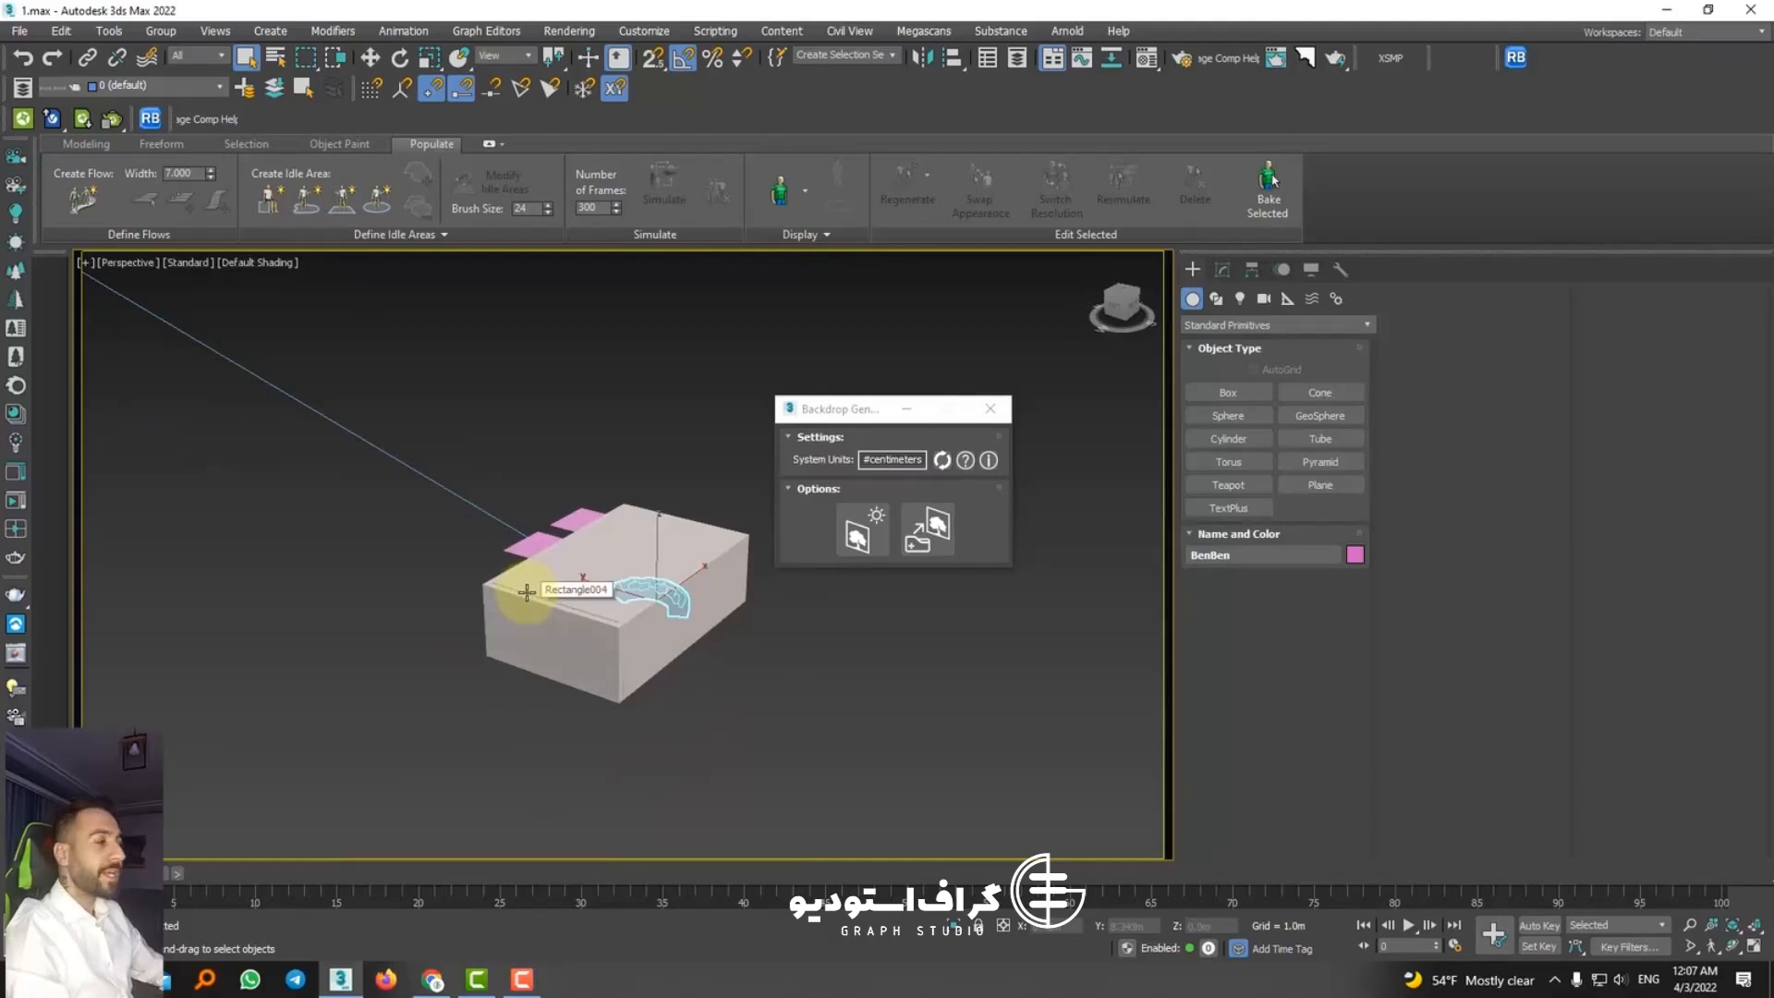
left_click_drag(864, 411, 952, 383)
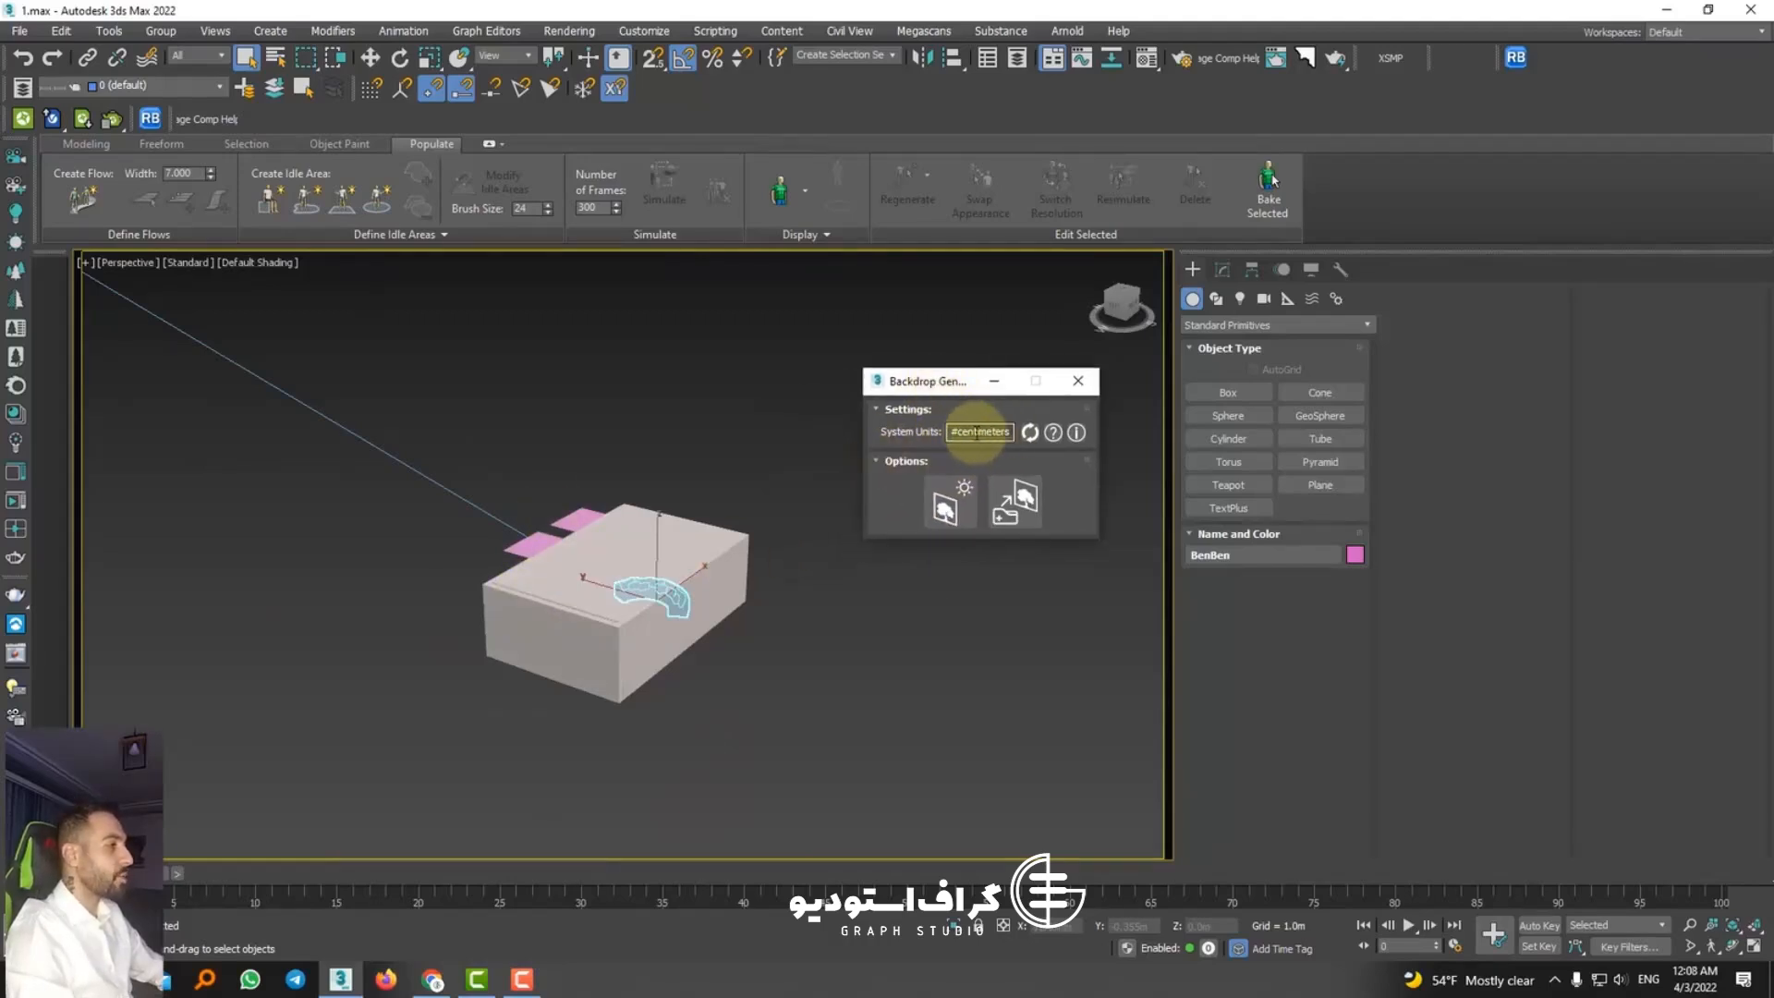
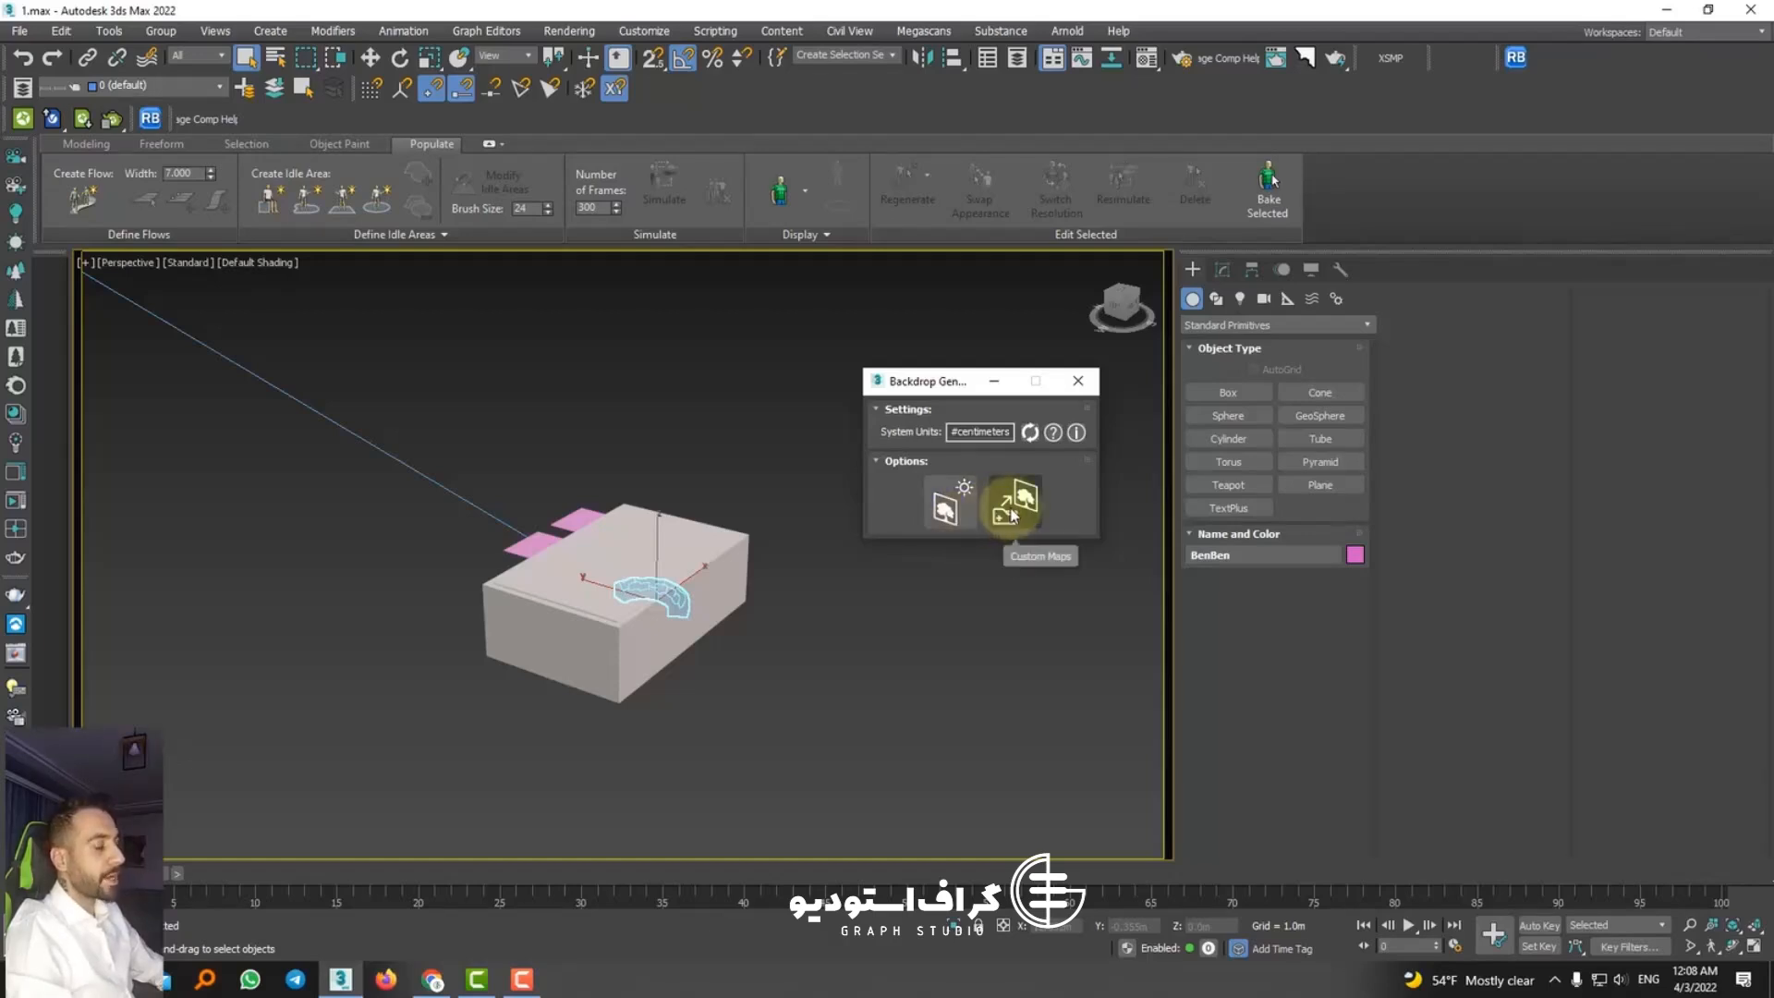
Step: Show the preset backdrops in Backdrop Generator, reposition its window so the list fits, and reveal the city skyline presets
left_click(1011, 515)
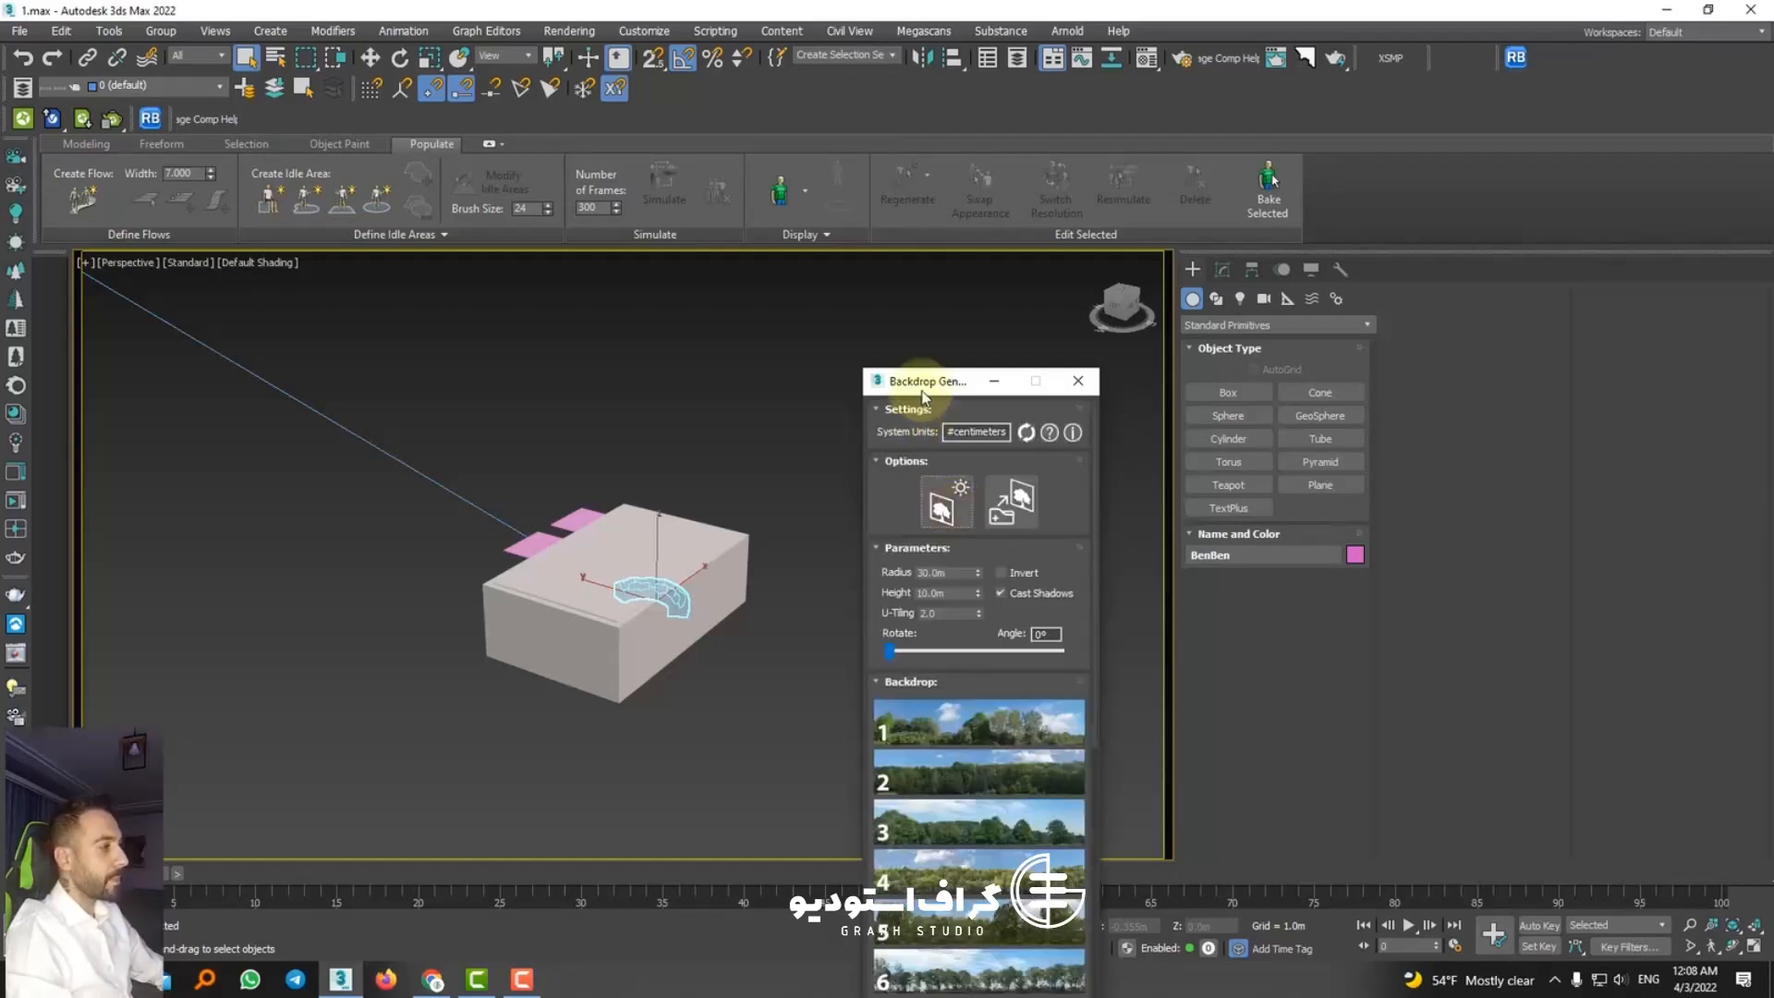
left_click_drag(922, 388, 890, 235)
scroll(919, 638, "down", 5)
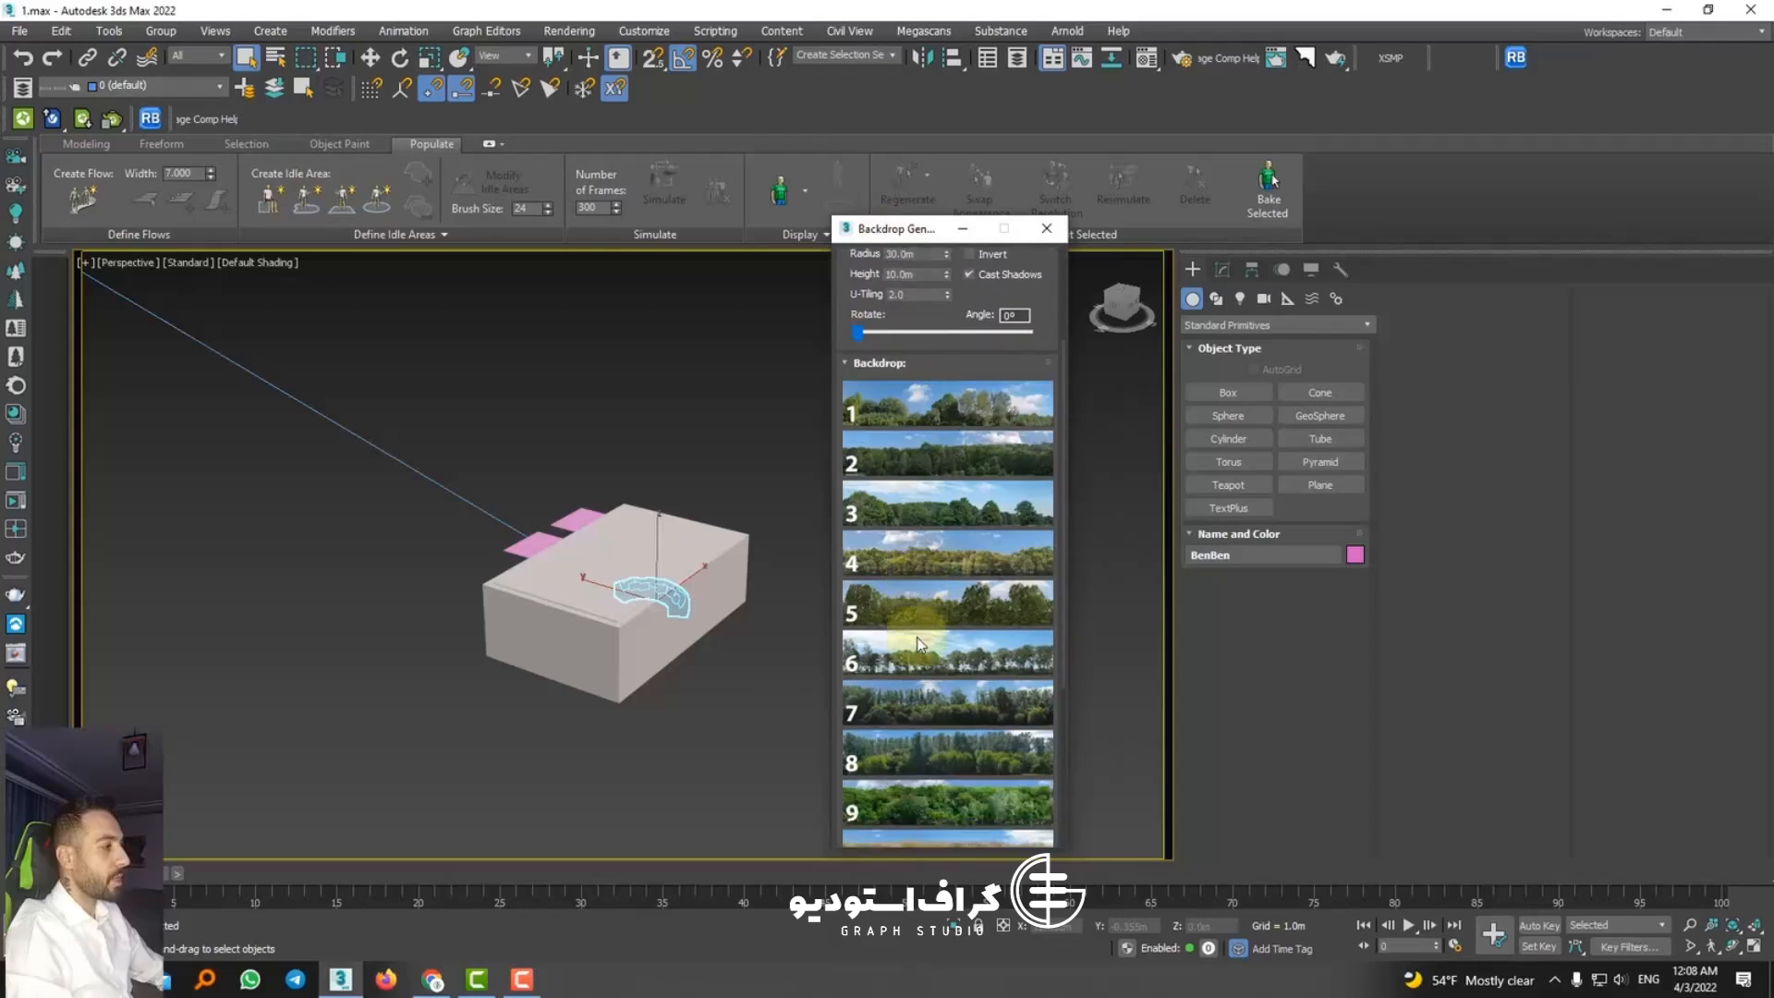
scroll(926, 688, "down", 4)
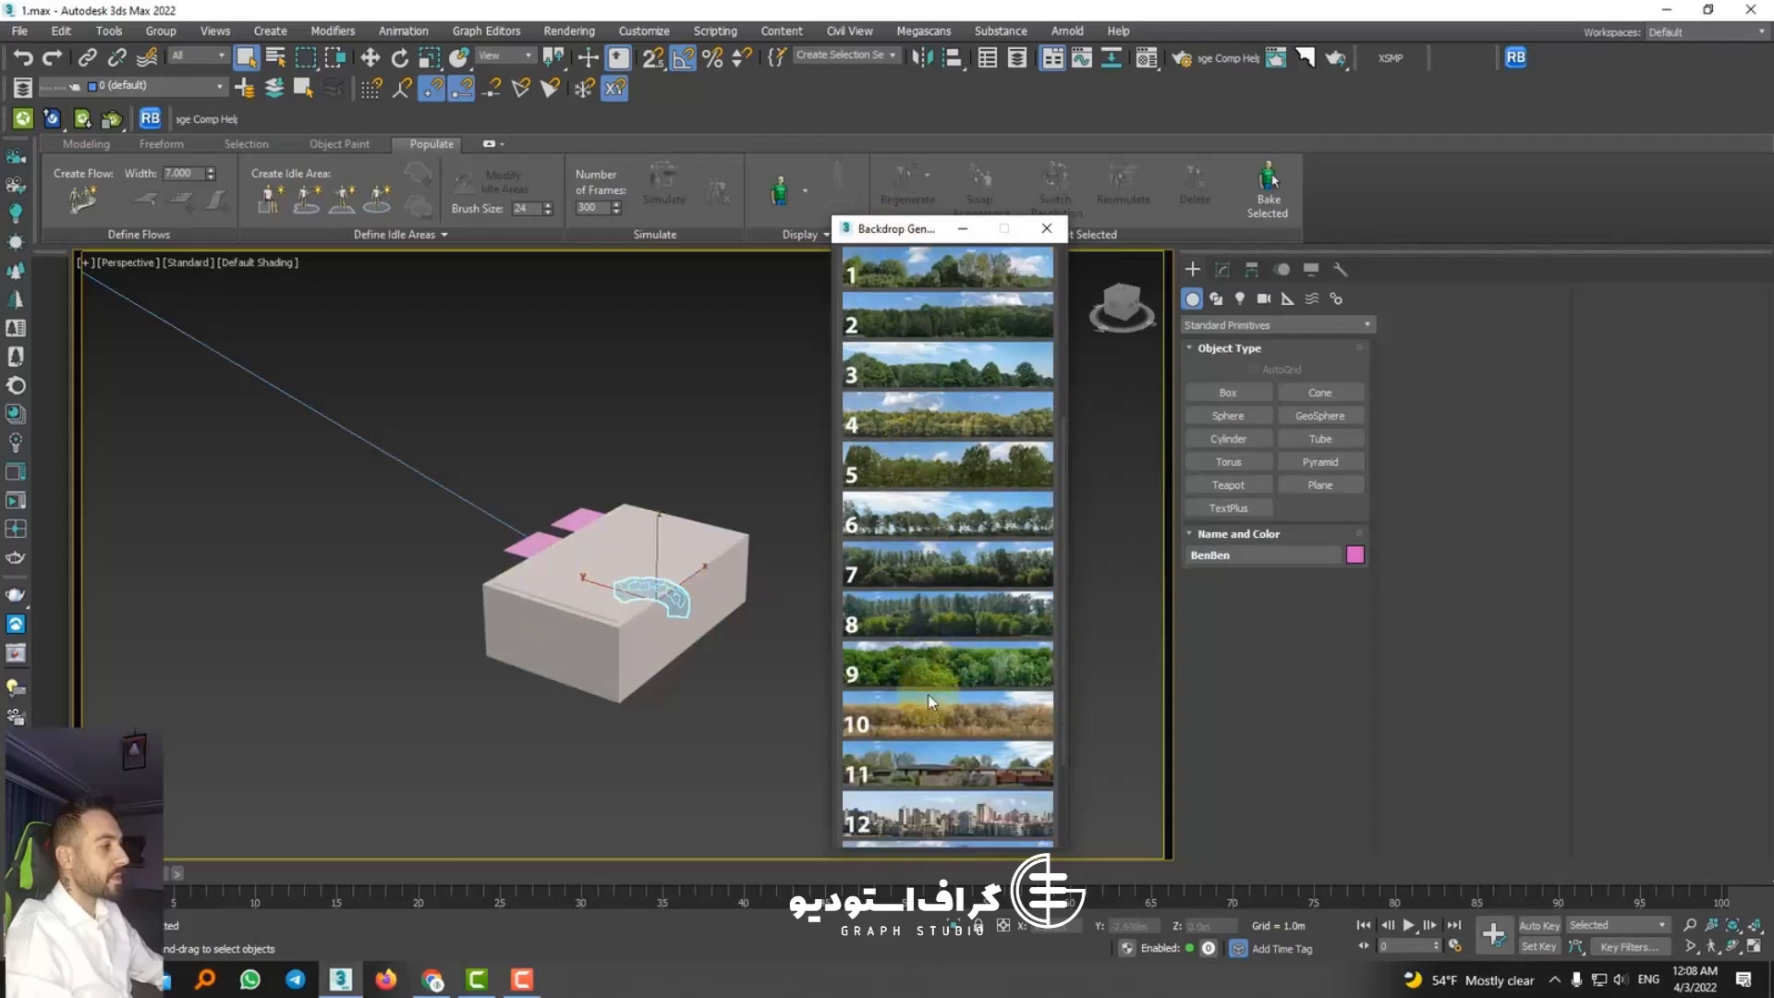
scroll(930, 684, "down", 1)
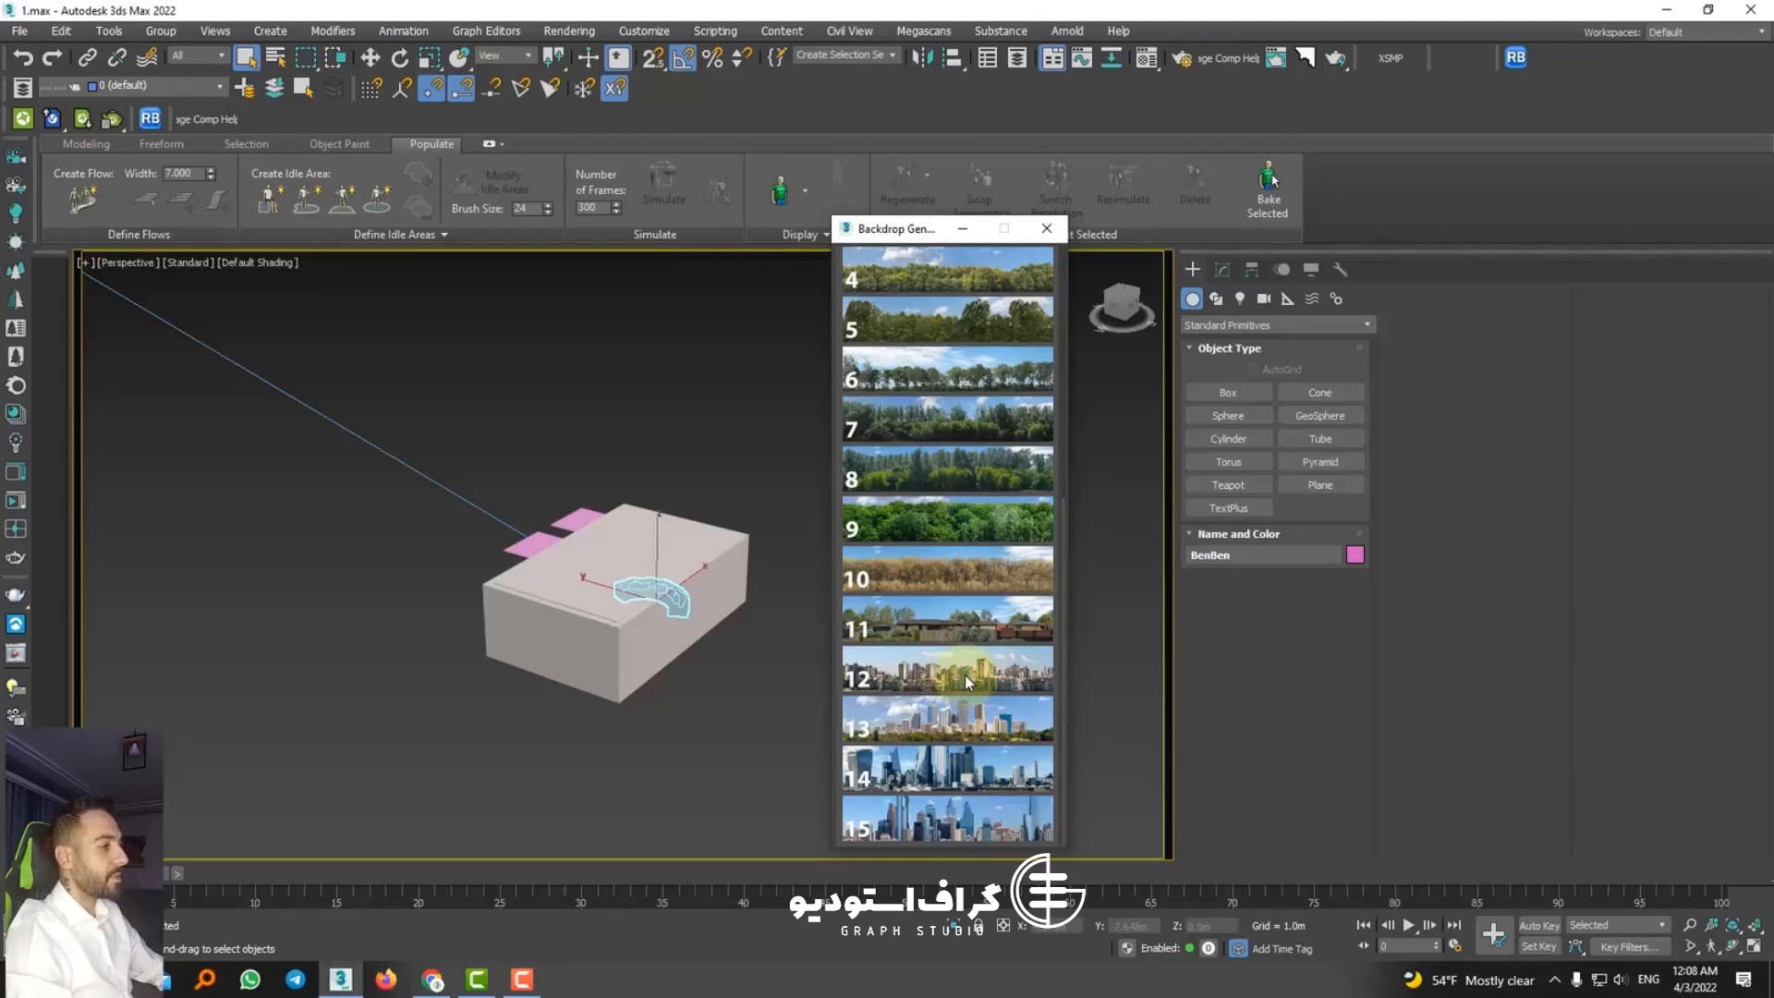
Step: Place city skyline backdrop preset 12 in the scene near the room and close the Scene Converter
left_click(381, 488)
scroll(384, 495, "down", 5)
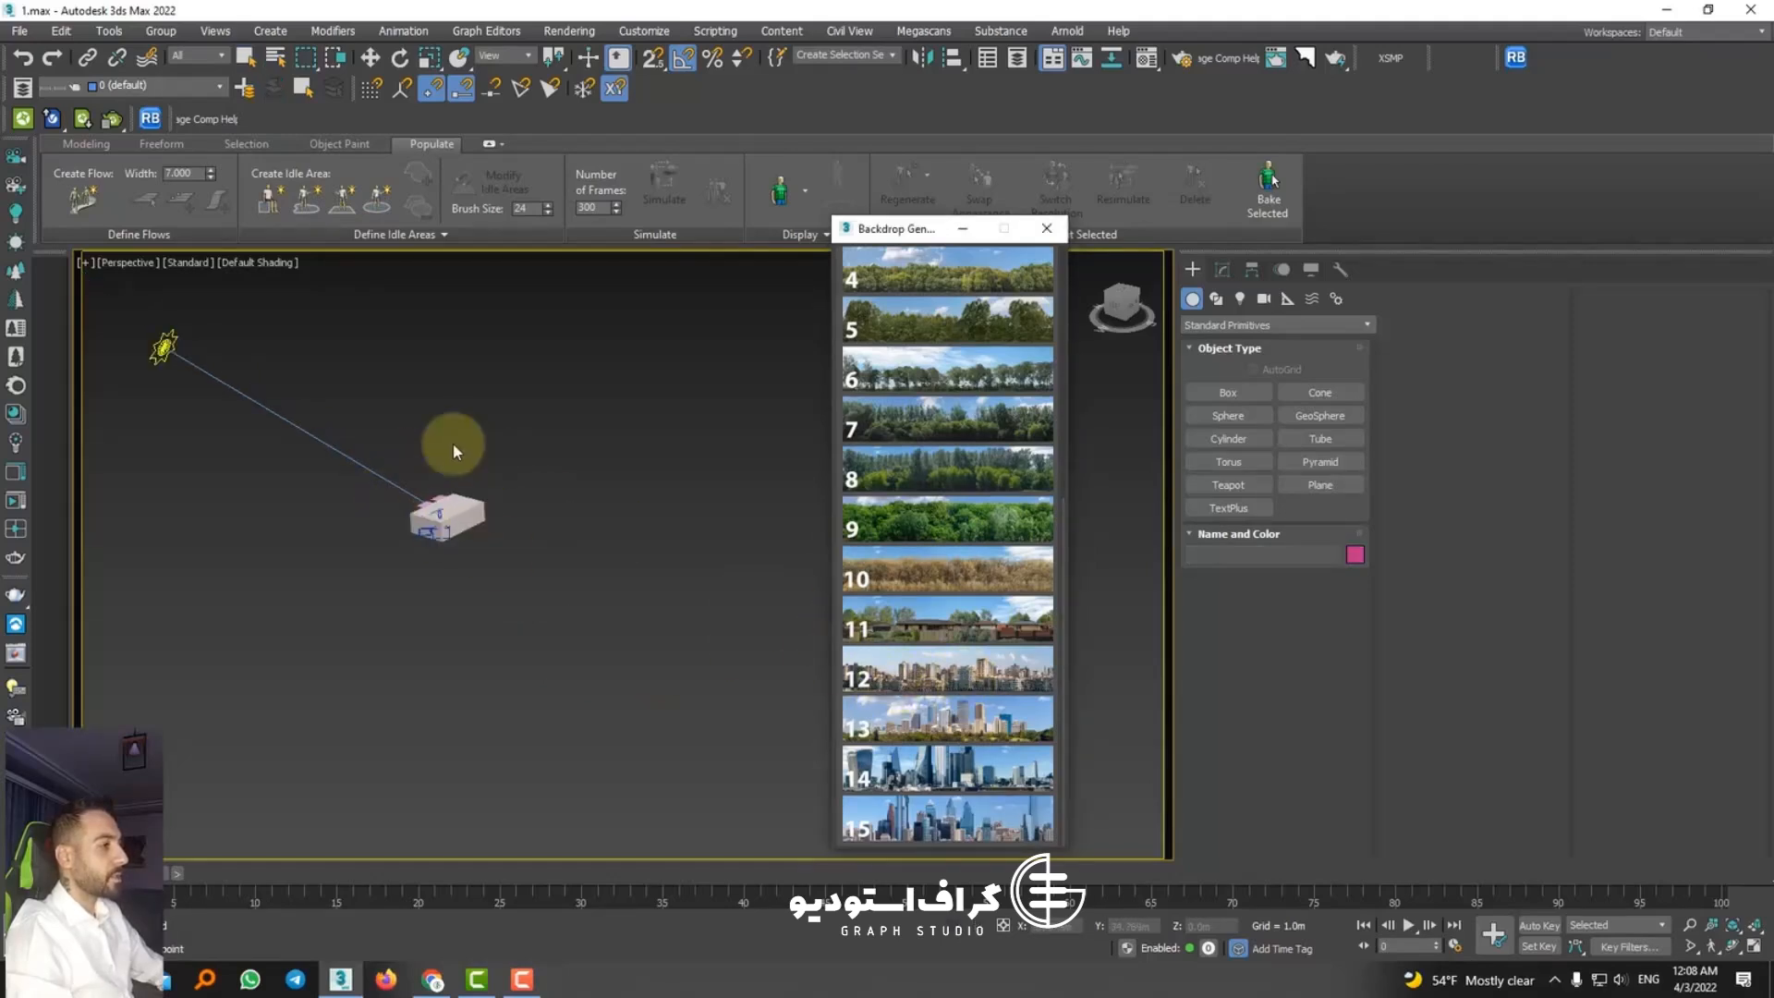
left_click(1349, 244)
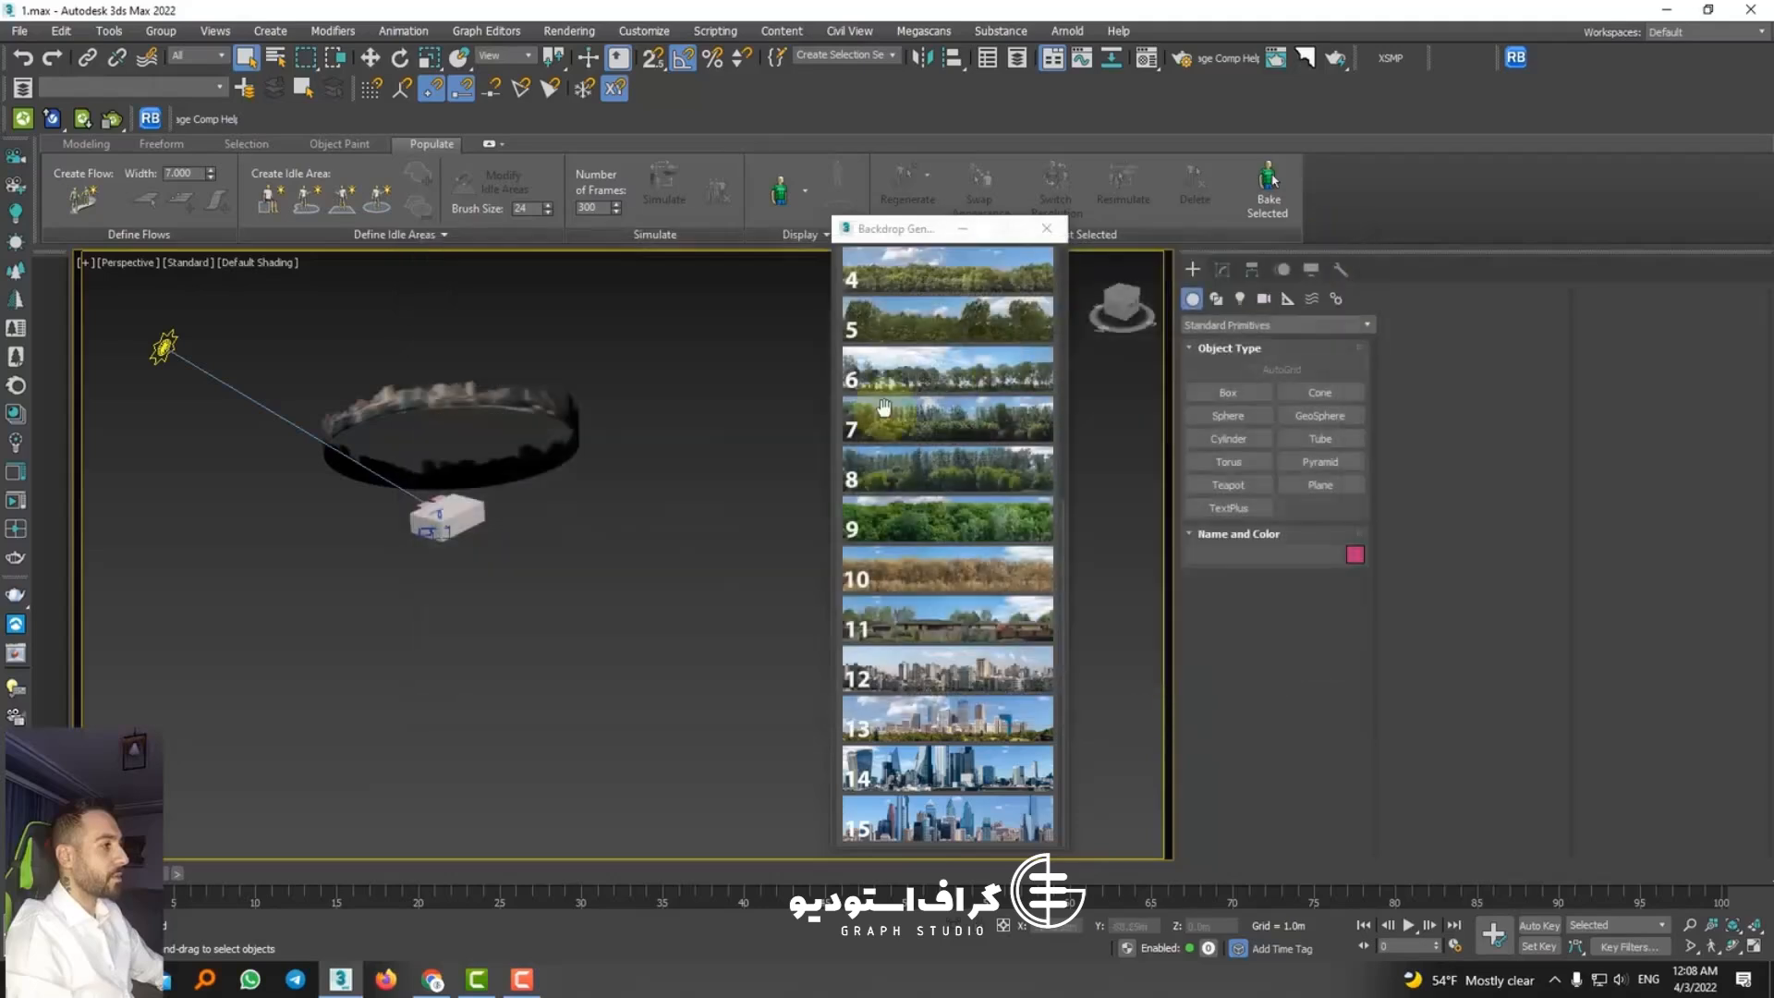
Step: Select the ring-shaped city backdrop and move it so that it surrounds the room
middle_click_drag(550, 461, 552, 500, "alt")
left_click(497, 467)
left_click(370, 58)
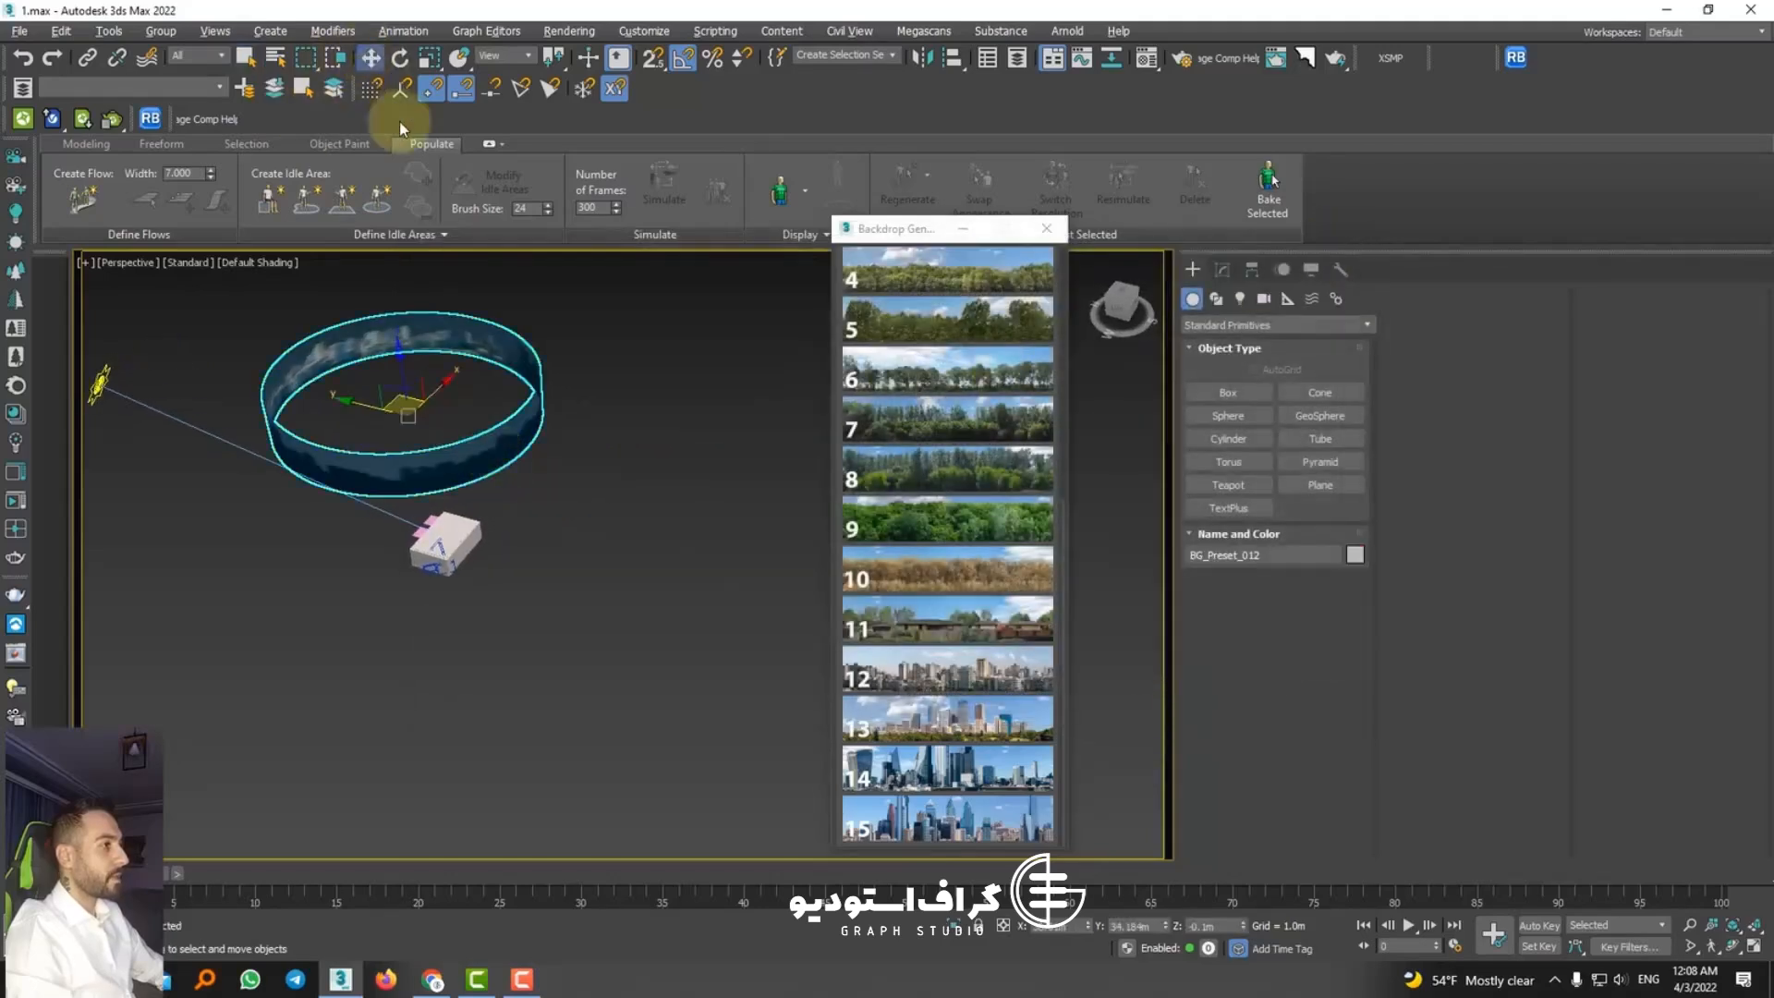
left_click_drag(380, 407, 487, 480)
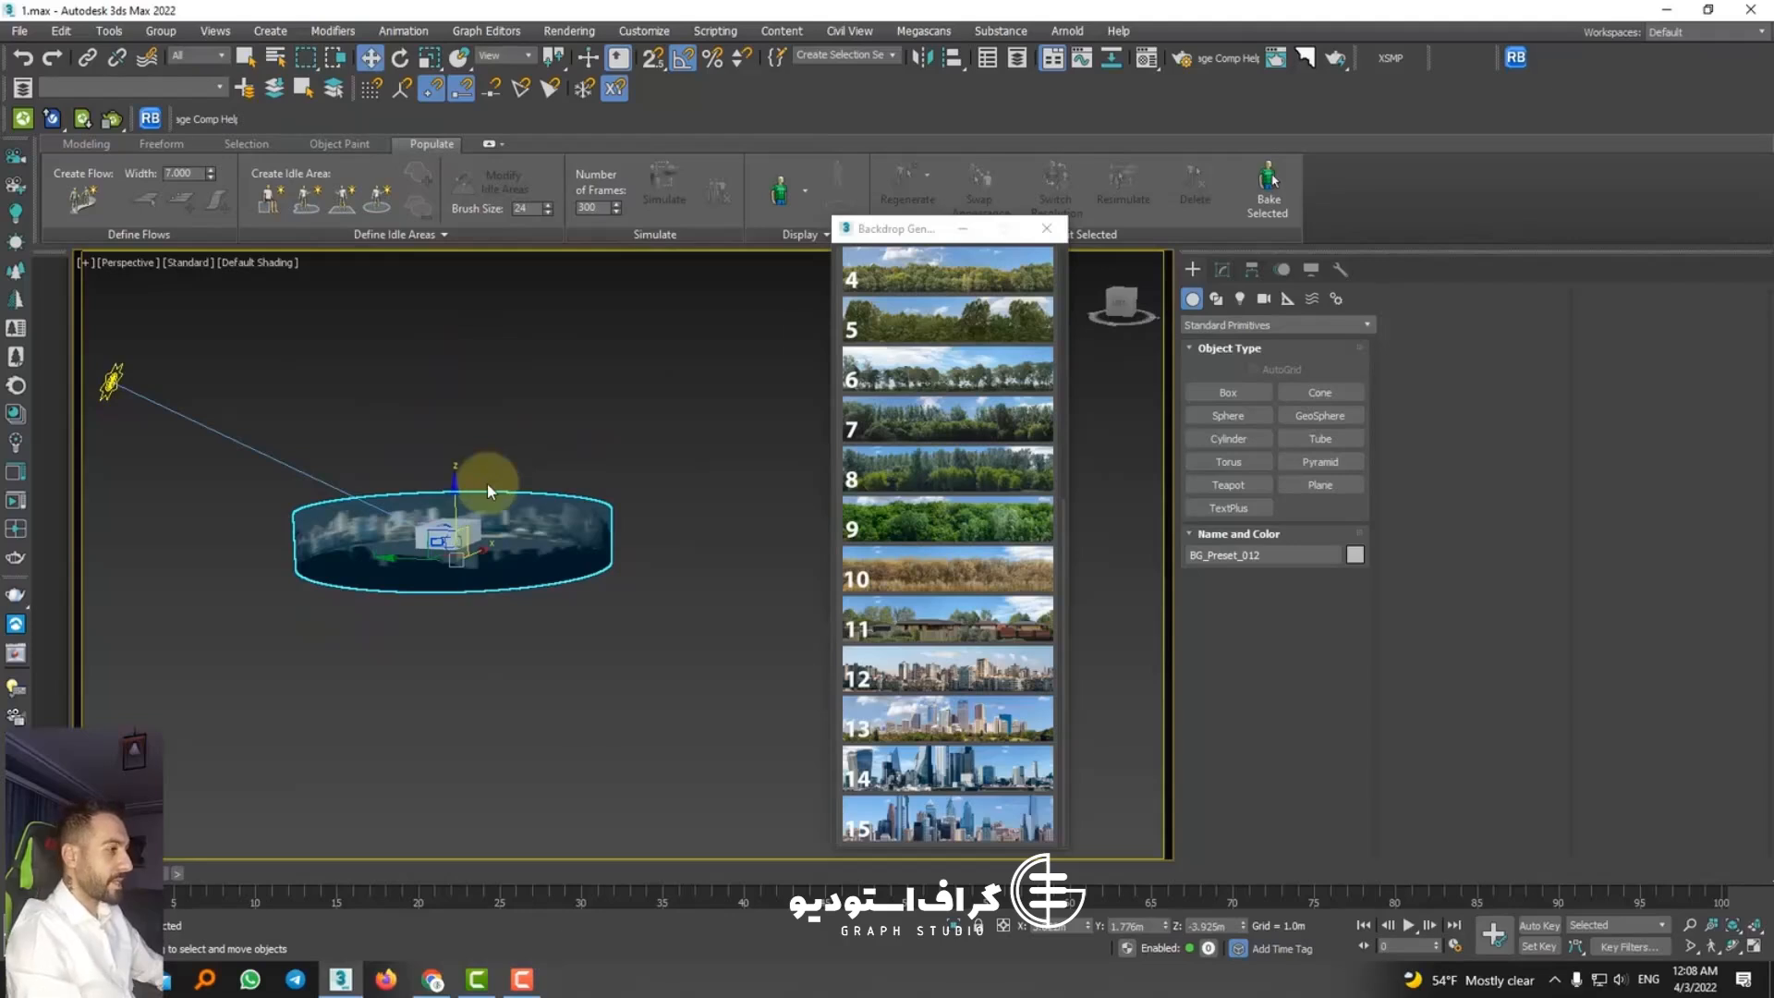
Step: View the room through PhysCamera002, move Backdrop Generator clear of the view, and raise the backdrop to a Z position of 0.399 m
key("c")
double_click(863, 363)
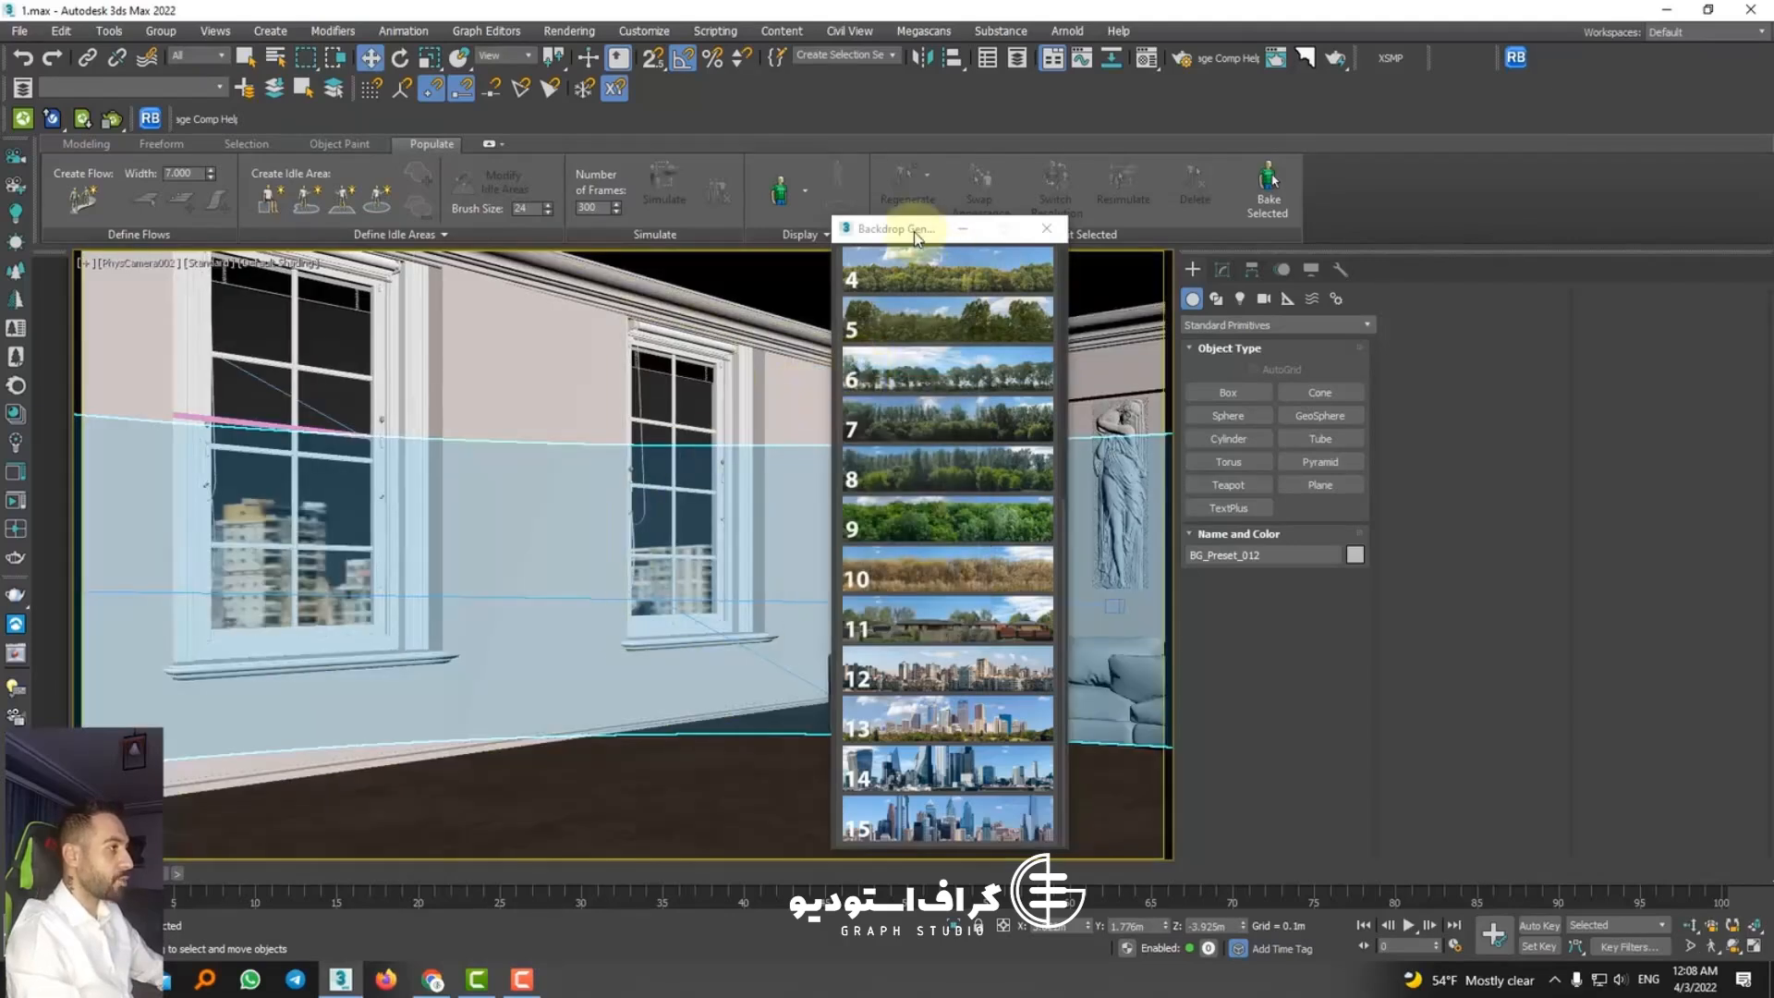
left_click_drag(906, 228, 1290, 194)
left_click_drag(1245, 926, 1121, 384)
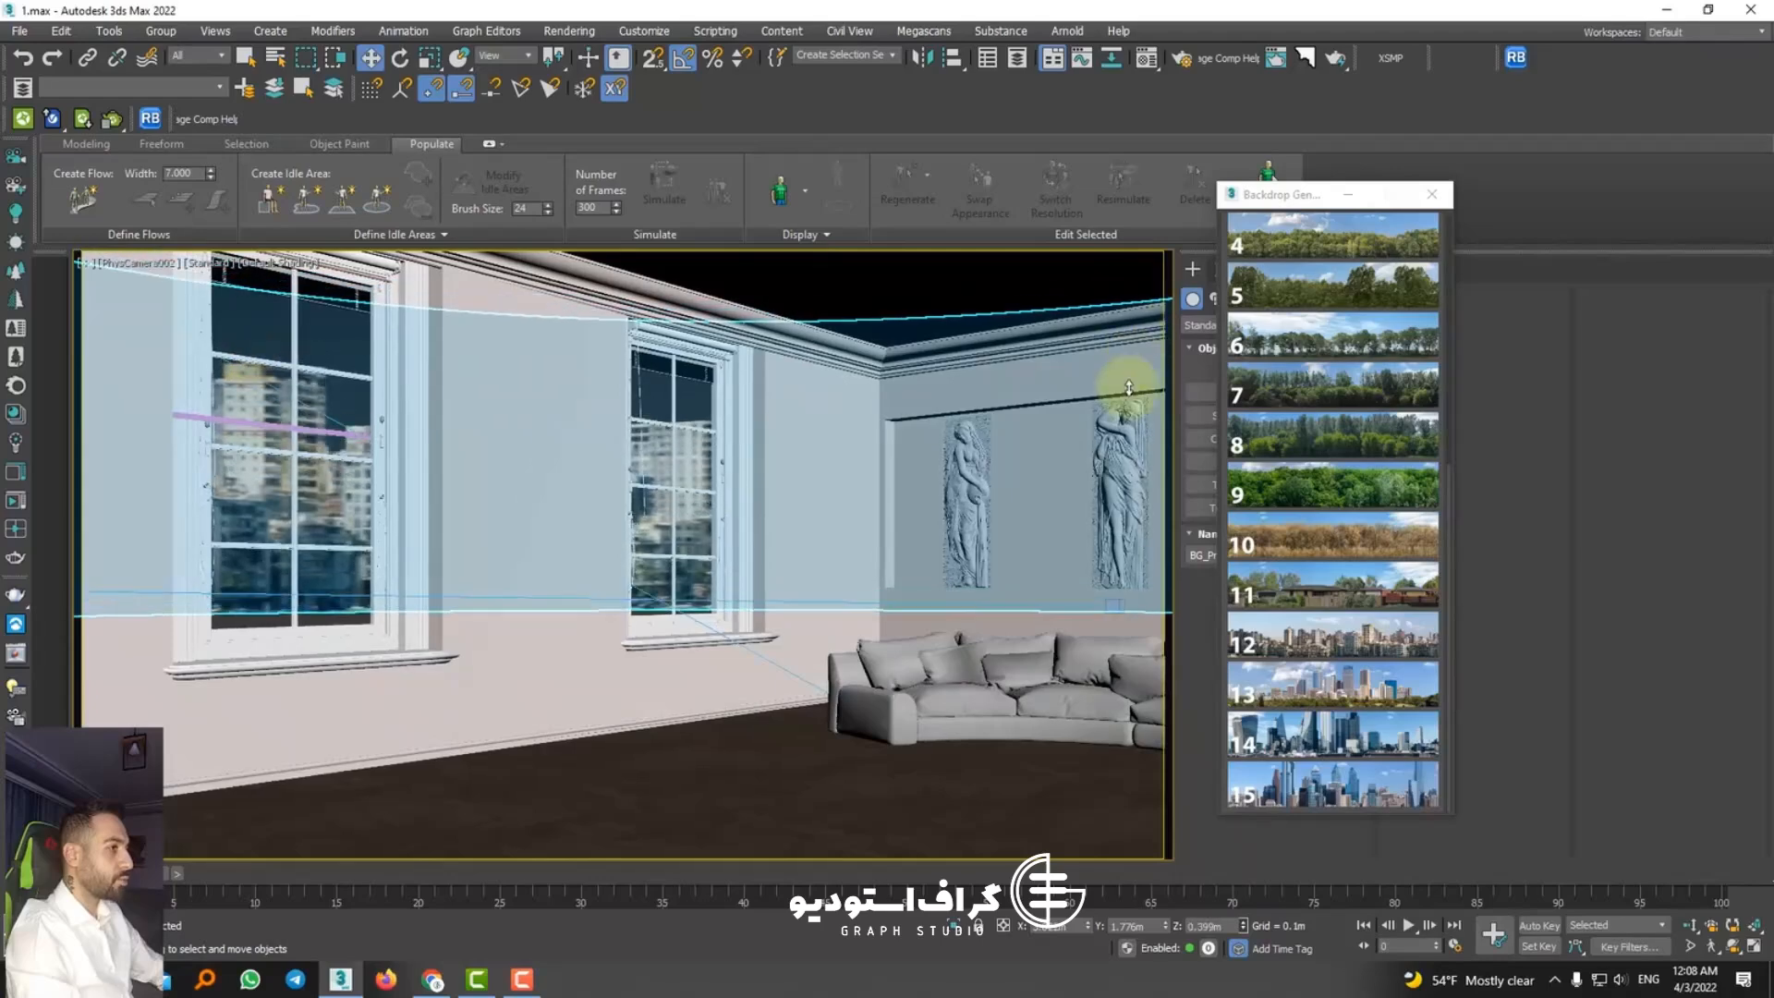
Step: Set the backdrop's radius to 32.389 m, angle to 96° and U-Tiling to 4.1, leaving Invert off
scroll(1406, 457, "up", 5)
scroll(1406, 457, "up", 2)
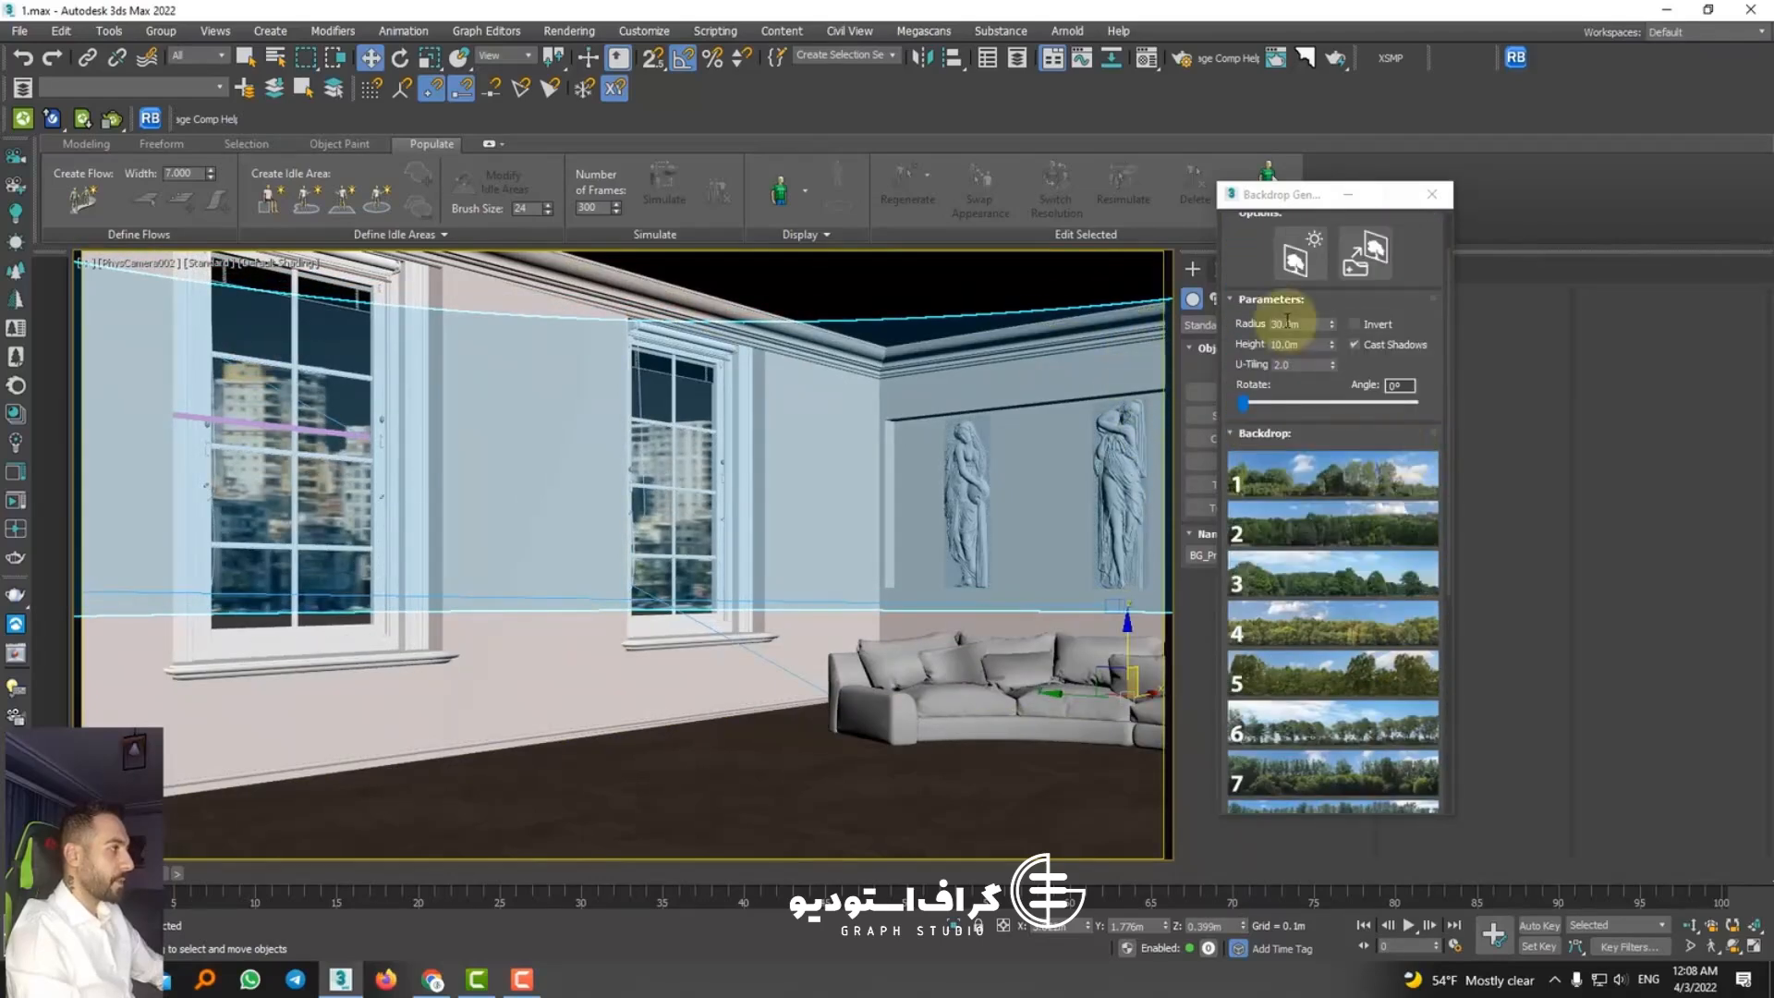
left_click_drag(1332, 325, 1244, 386)
left_click_drag(1333, 332, 178, 634)
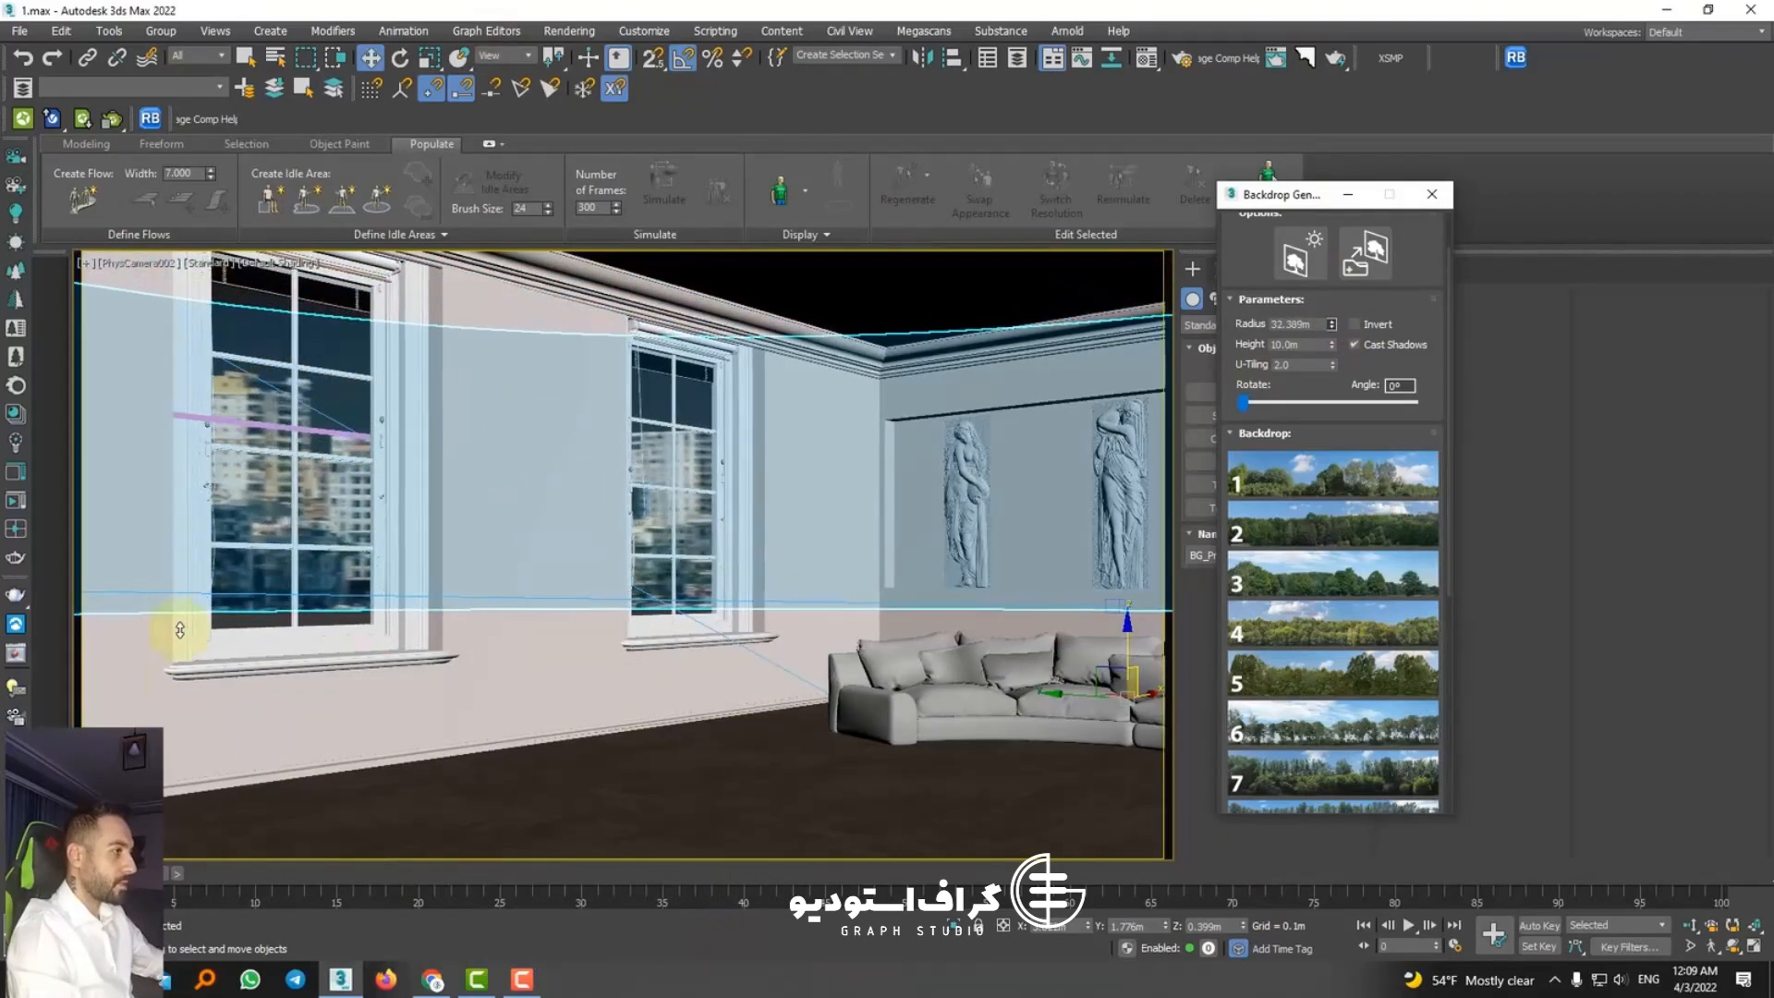
key("super+Down")
left_click(822, 17)
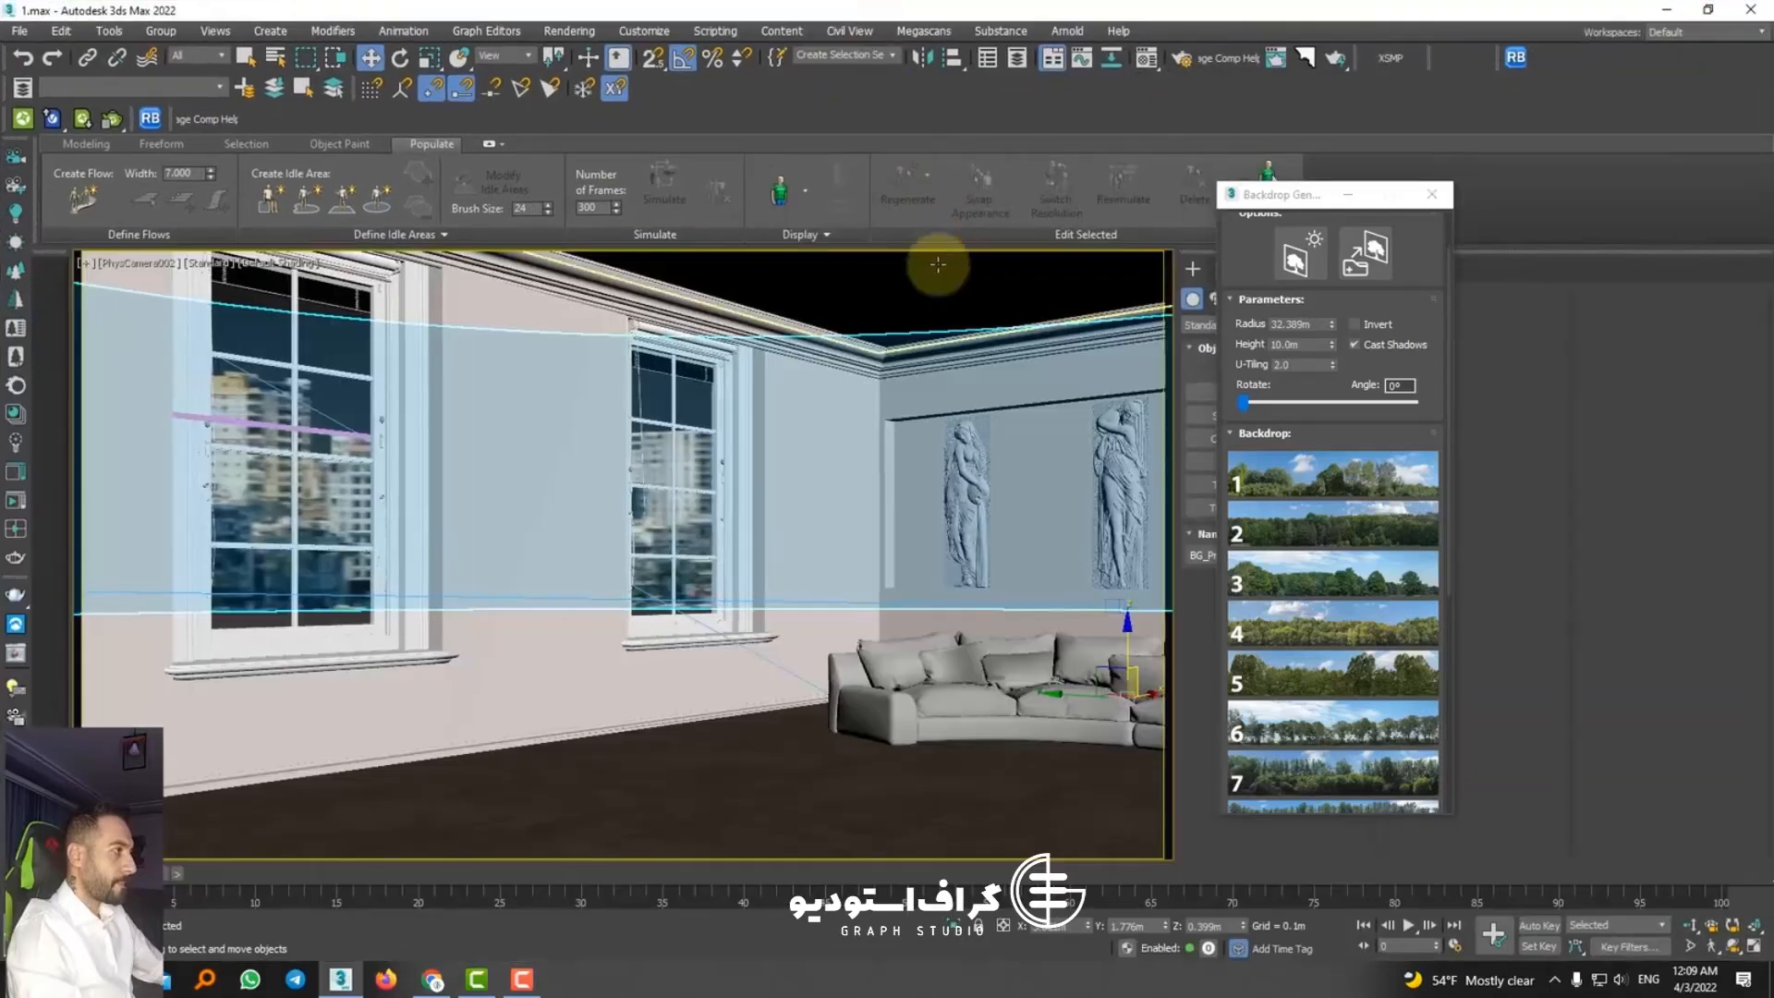
left_click_drag(1246, 403, 1274, 407)
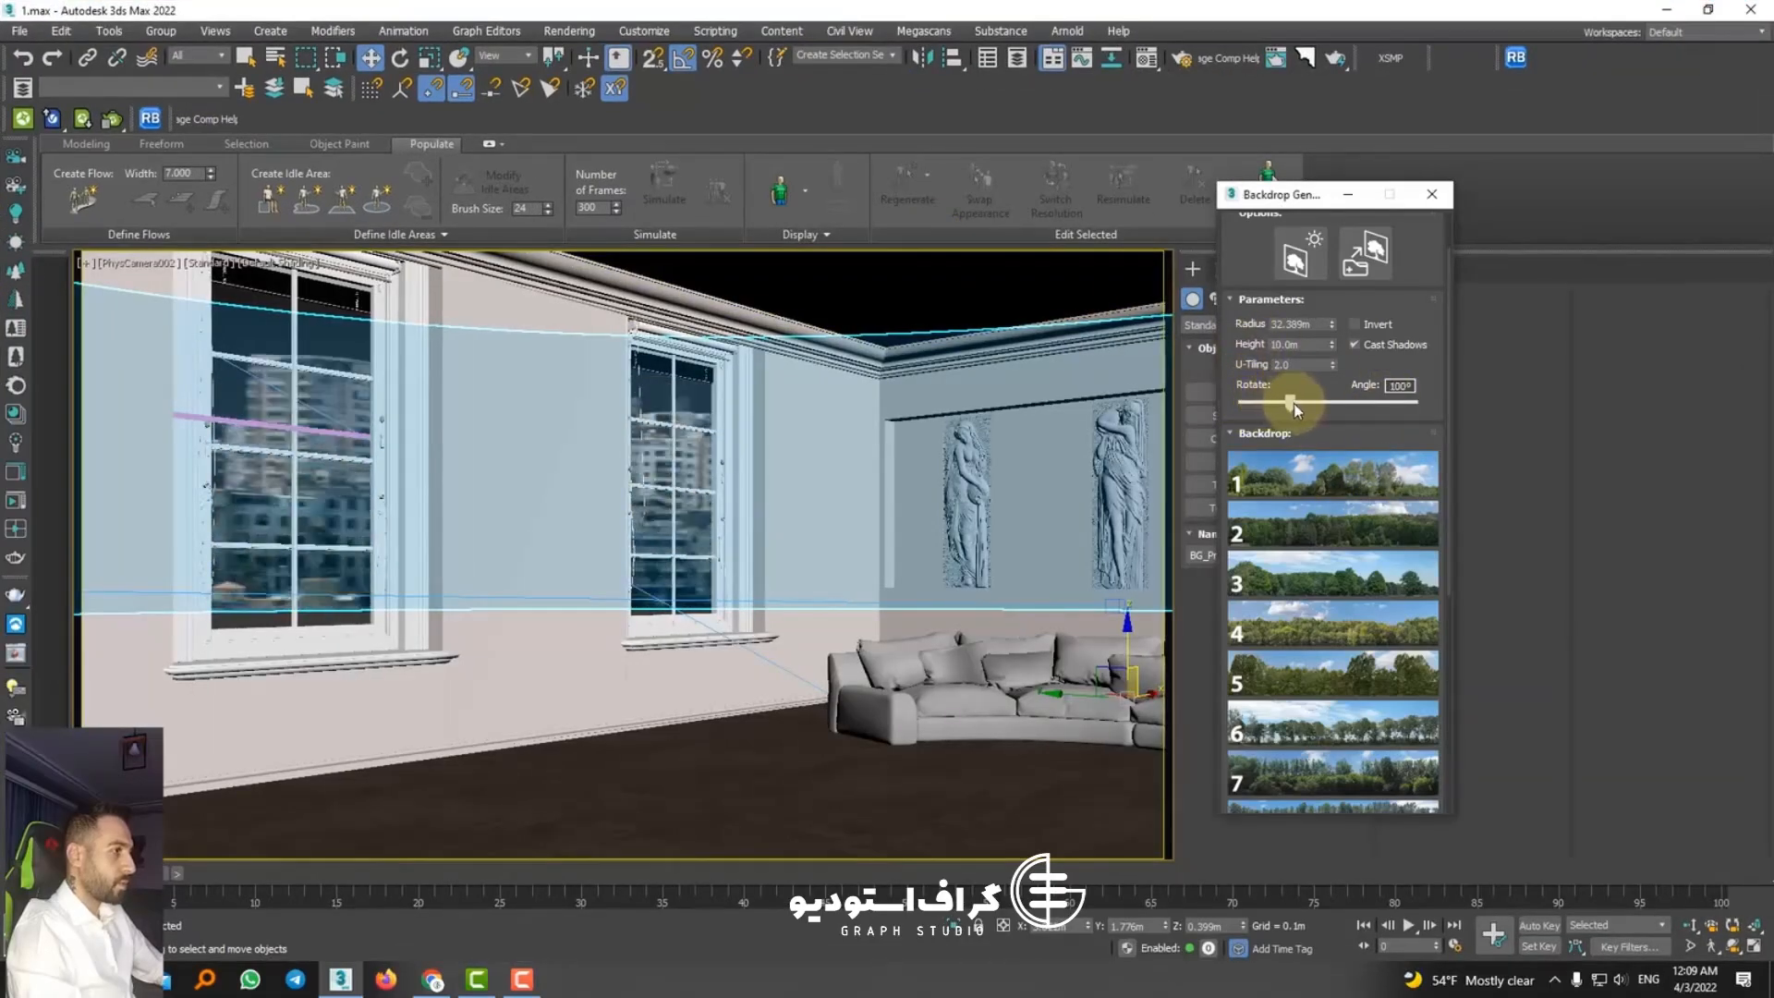
left_click(1333, 369)
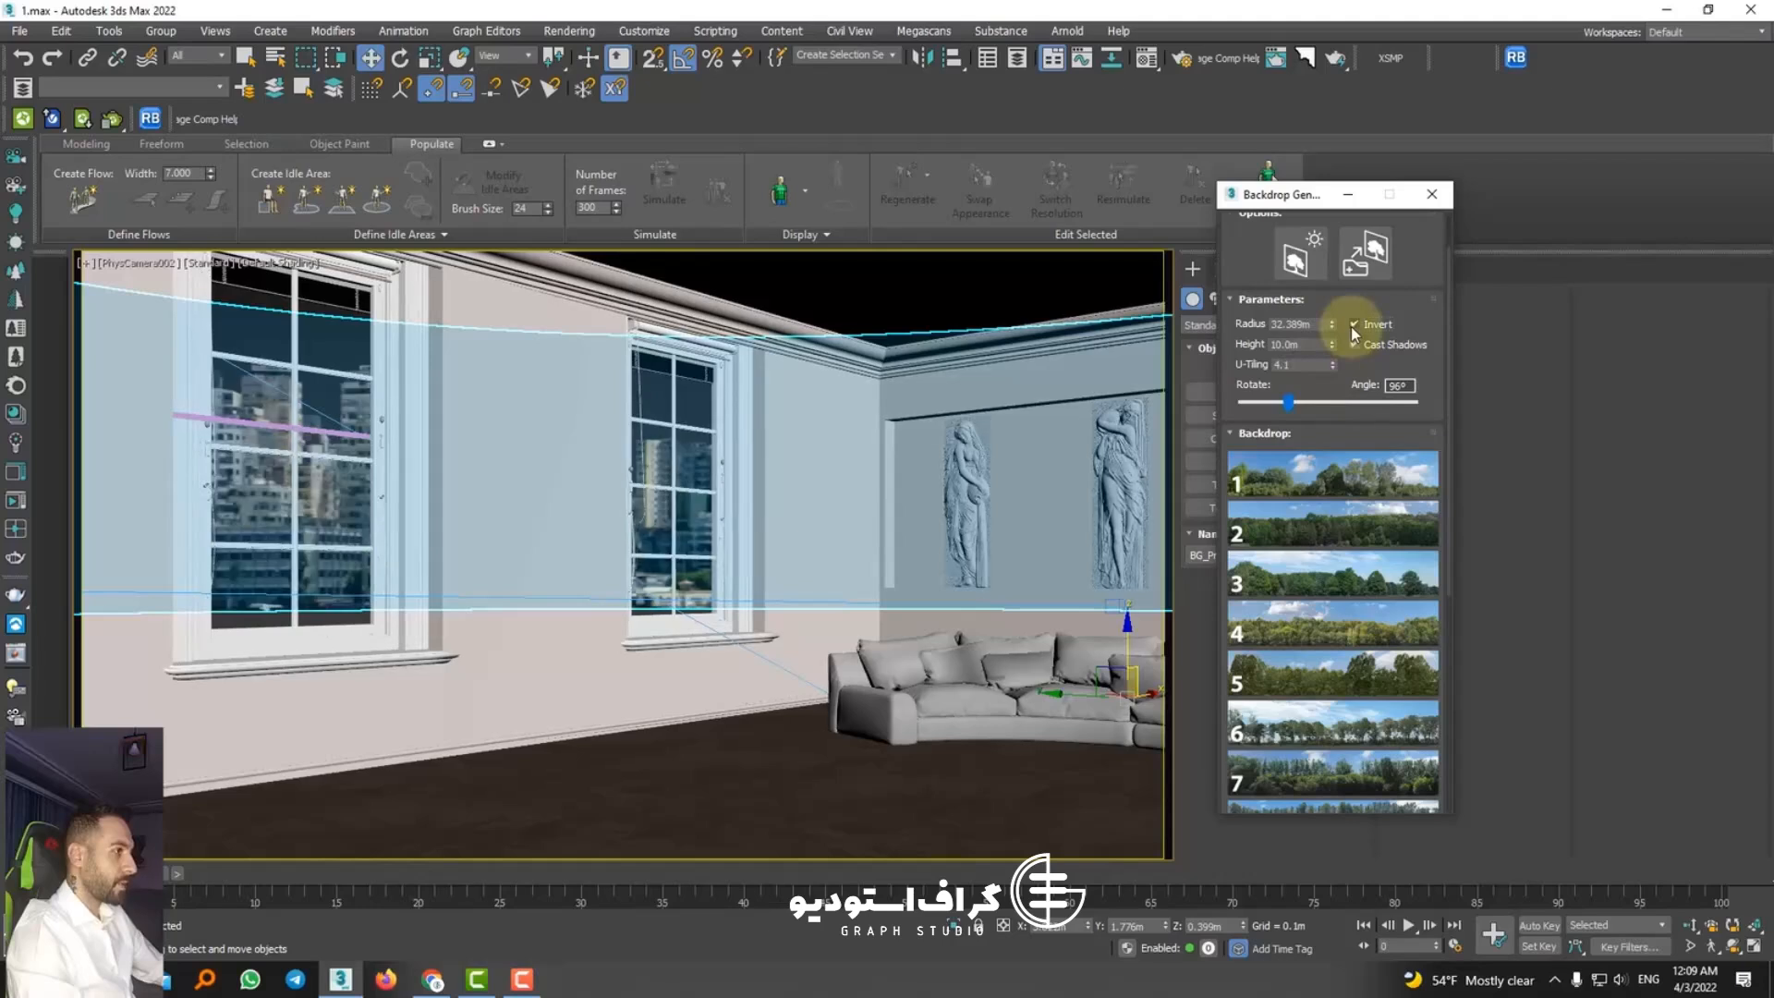
left_click(1353, 325)
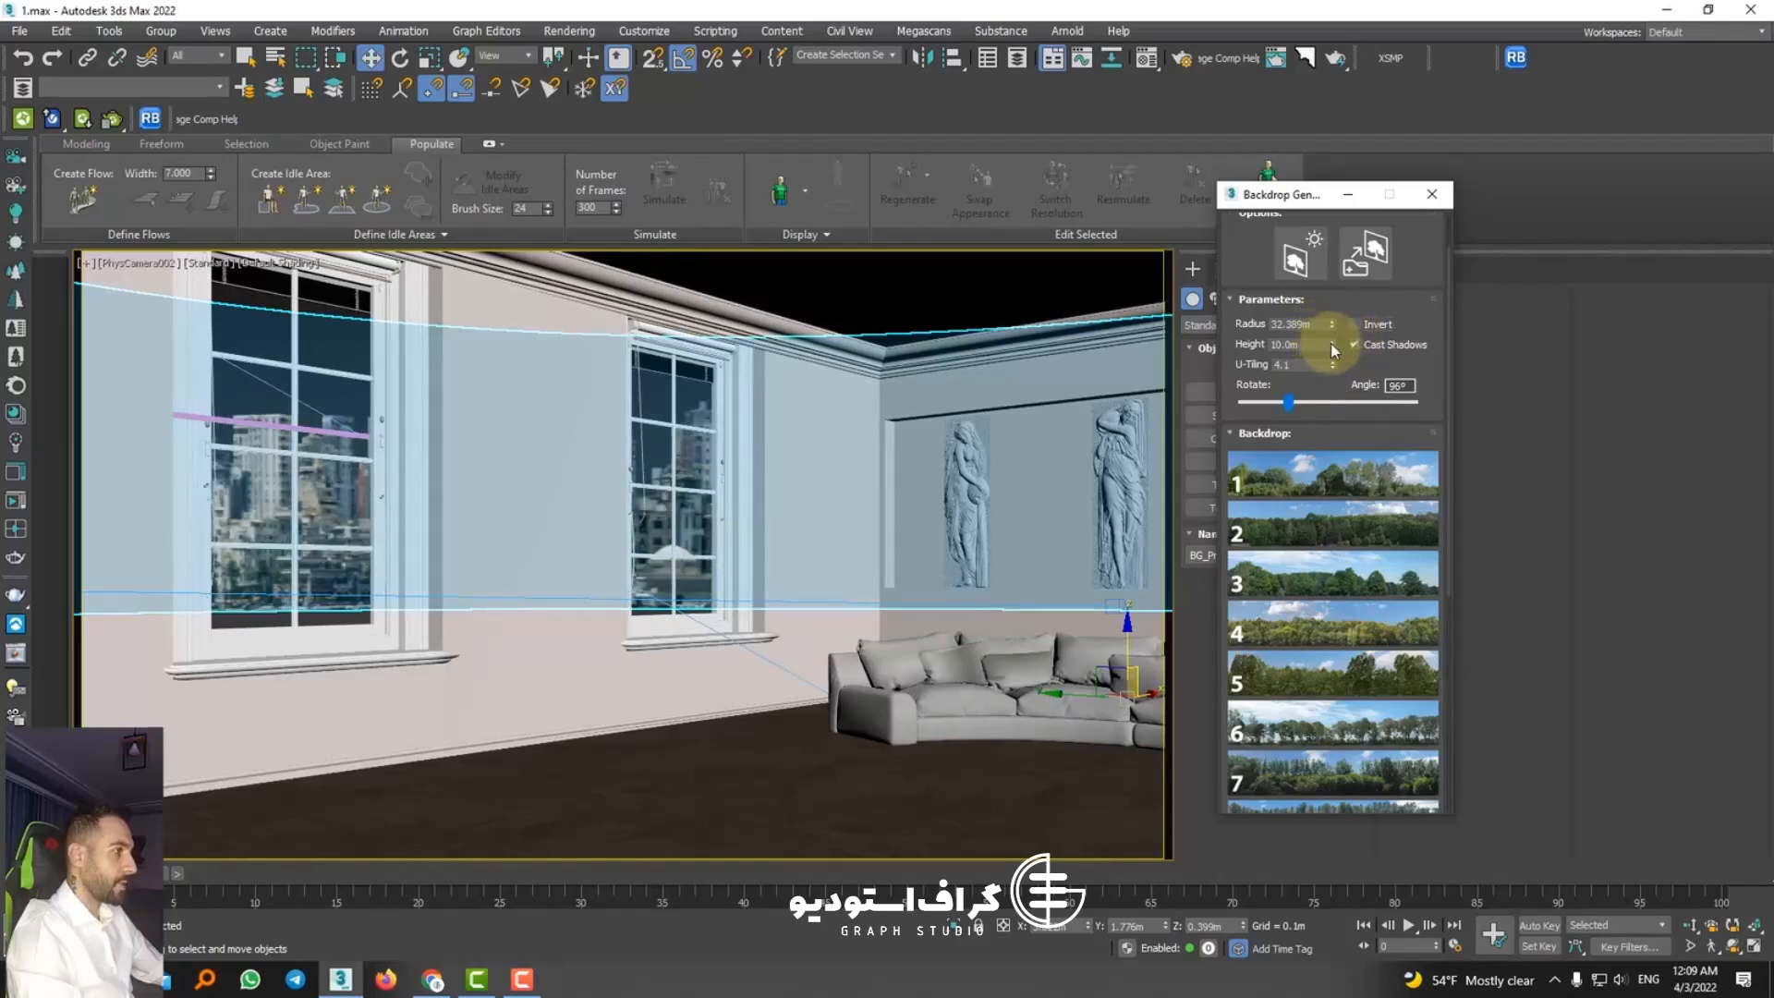
Step: Refine the backdrop to radius 30.622 m, height 11.552 m and angle 82°, and lower it to a Z position of -0.104 m
left_click_drag(1333, 349, 661, 215)
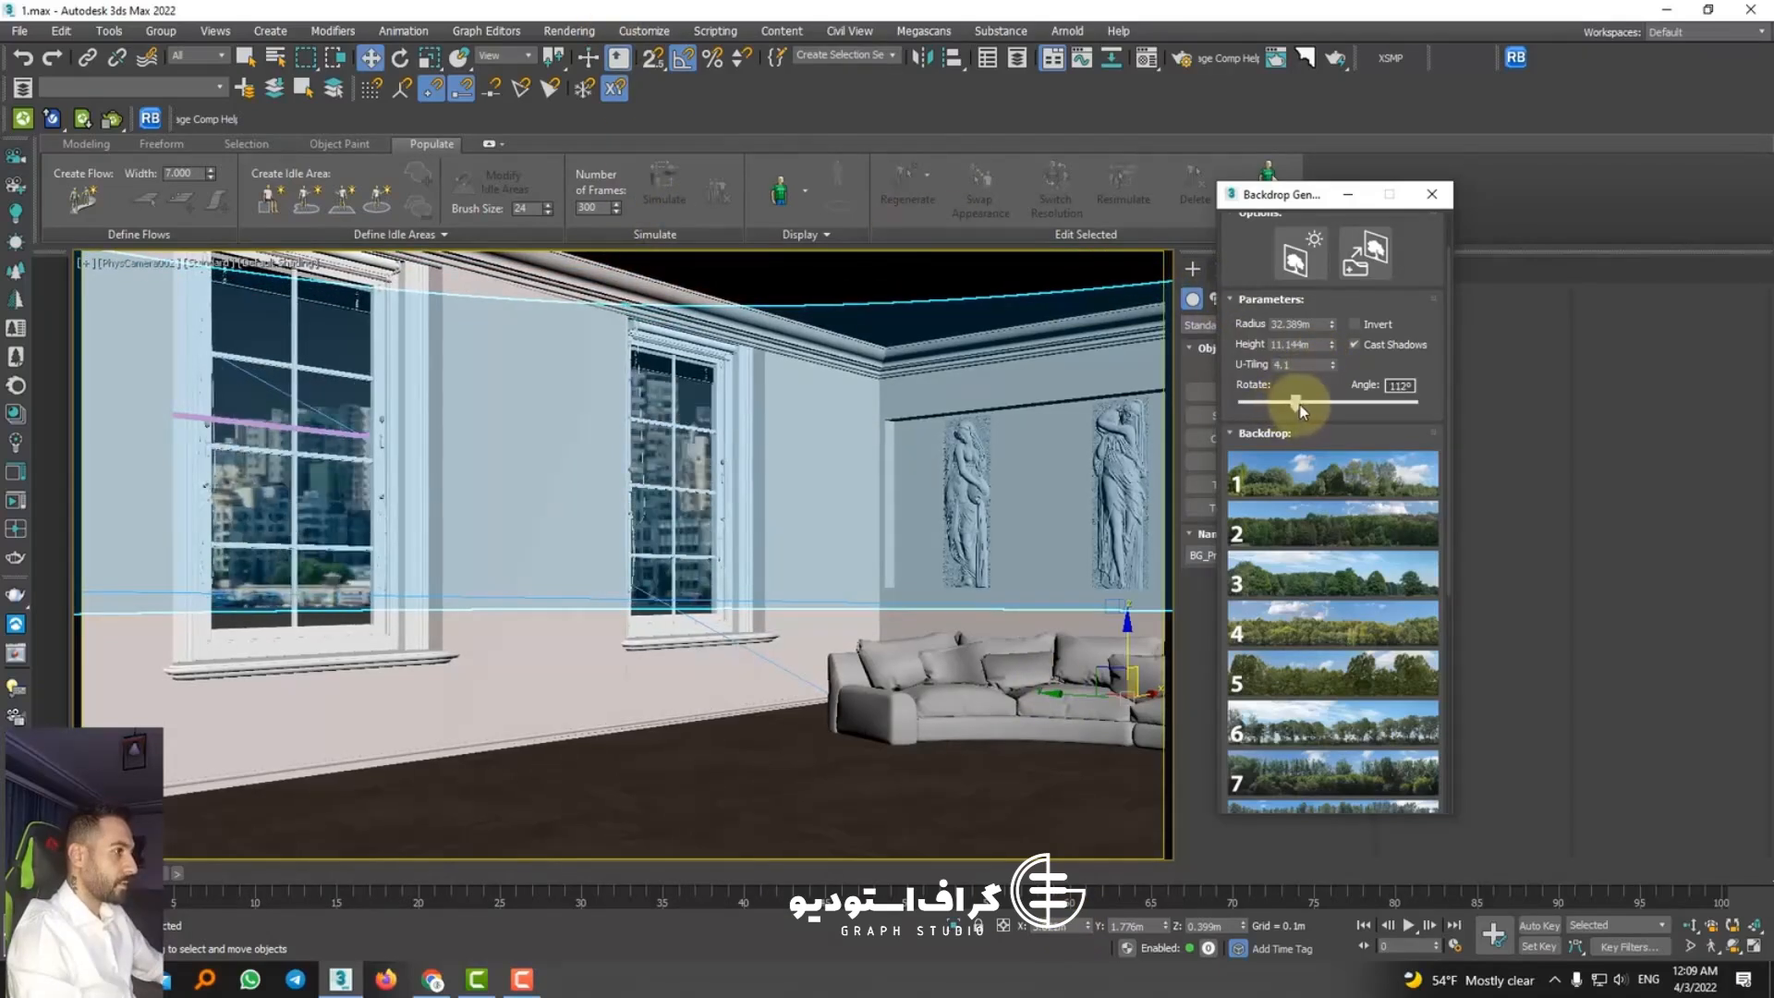
left_click_drag(1300, 407, 1287, 407)
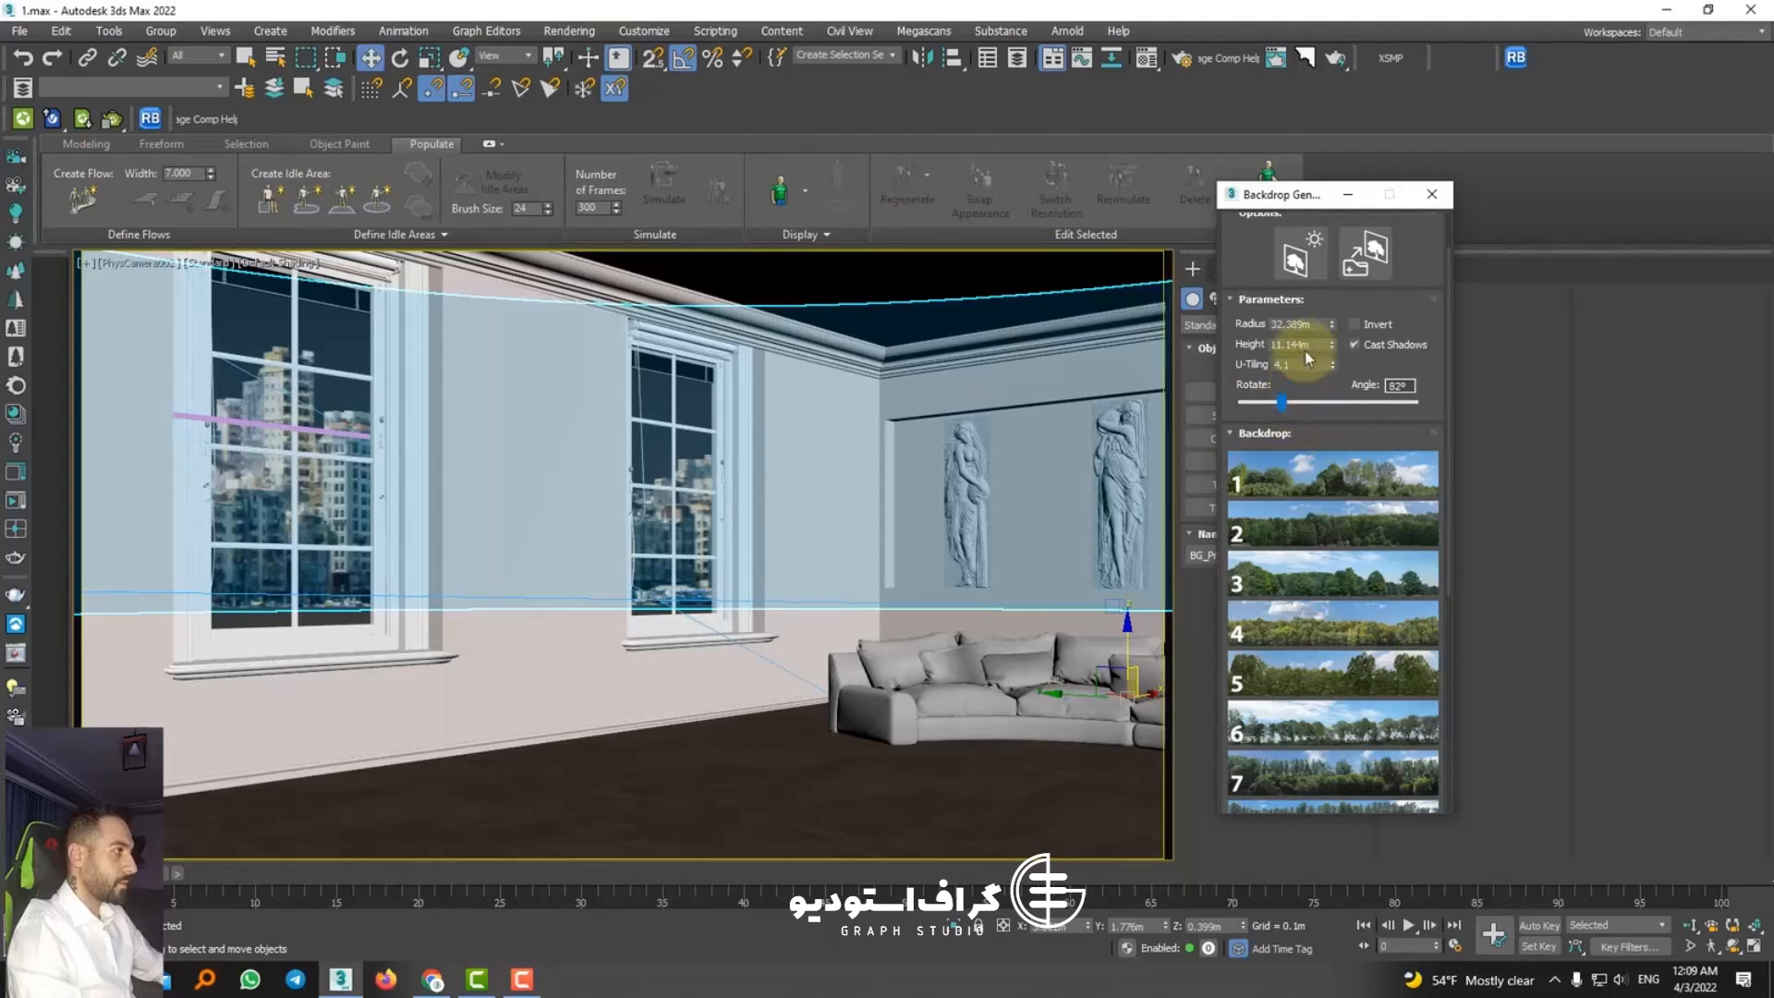
left_click_drag(1331, 344, 222, 11)
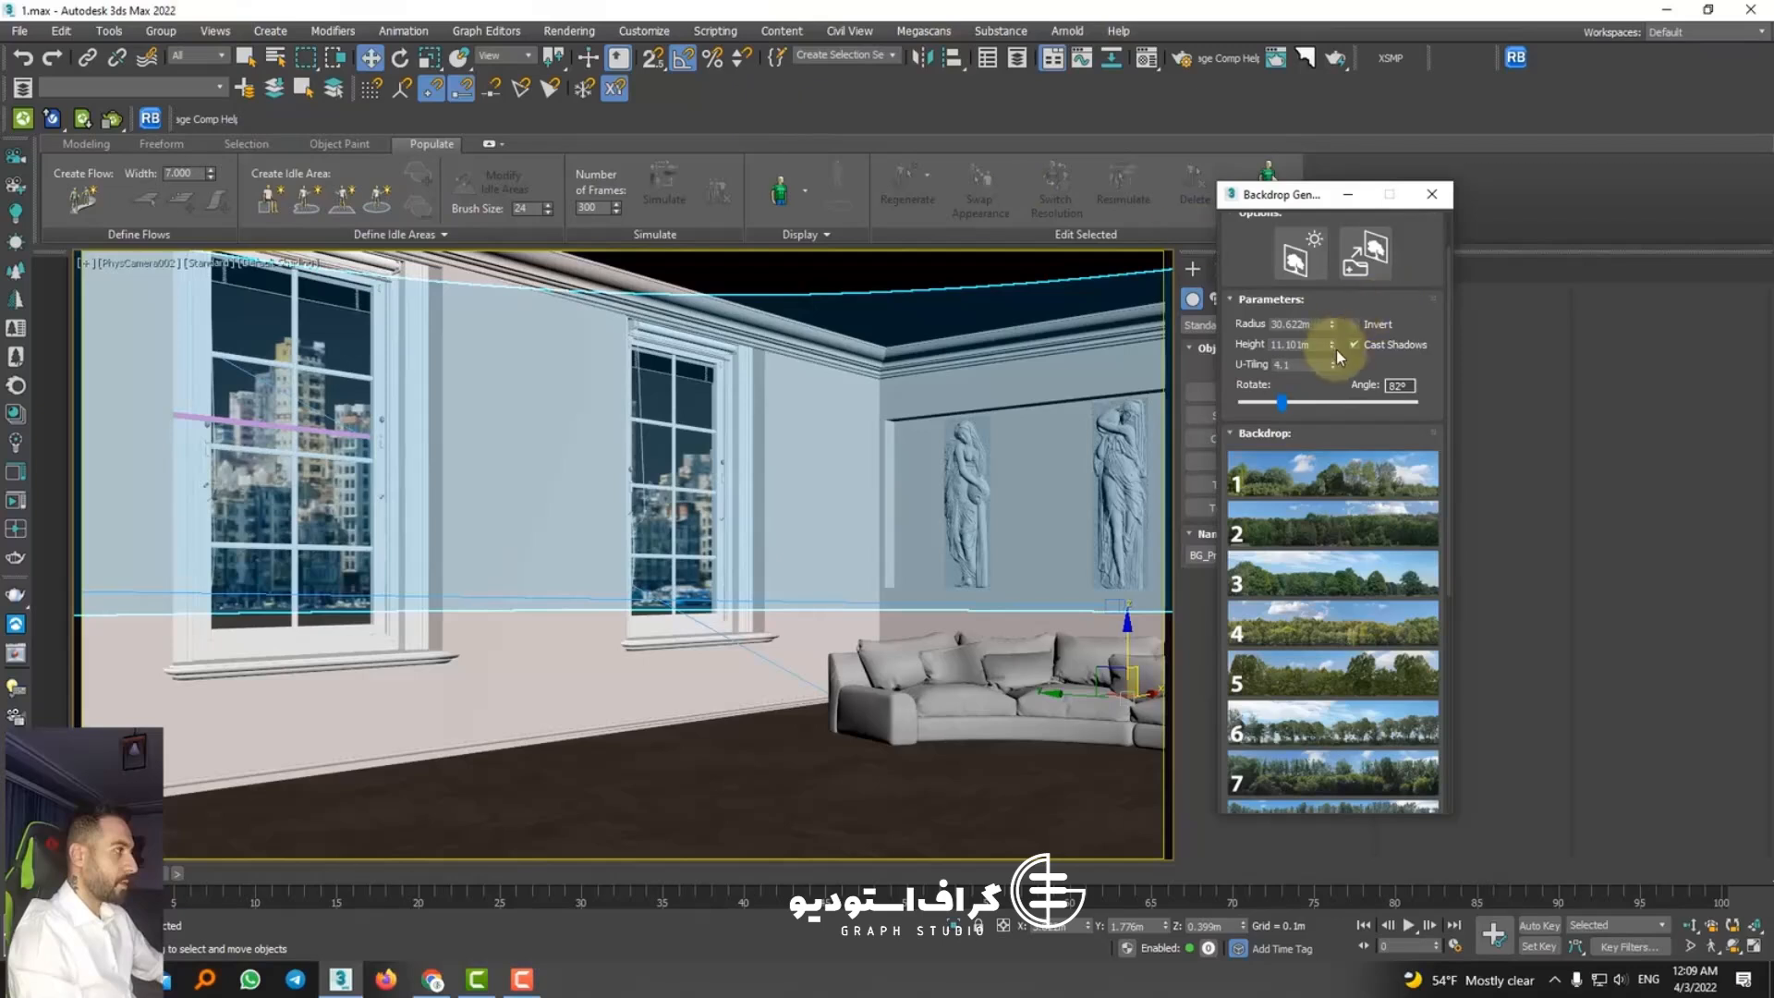
left_click_drag(1331, 344, 1106, 722)
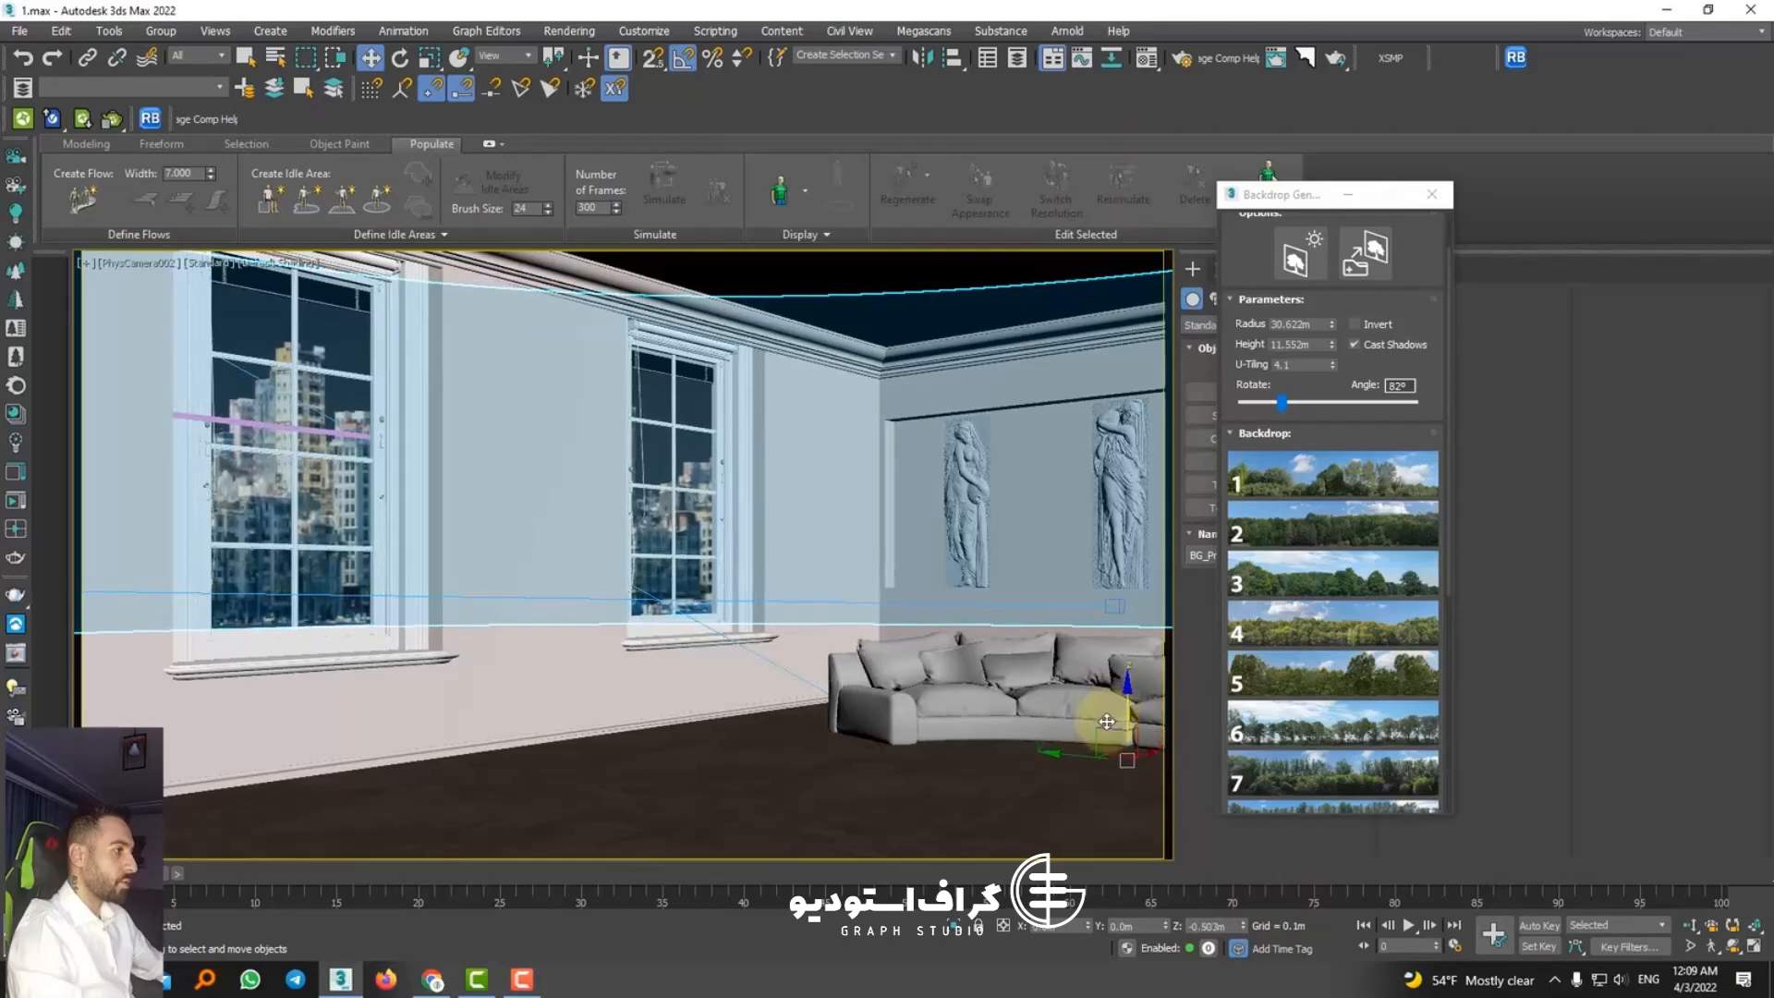
Step: Render the camera view in Corona, ignore the missing-asset messages, inspect the backdrop through the windows, and stop and close the render
scroll(1318, 675, "down", 6)
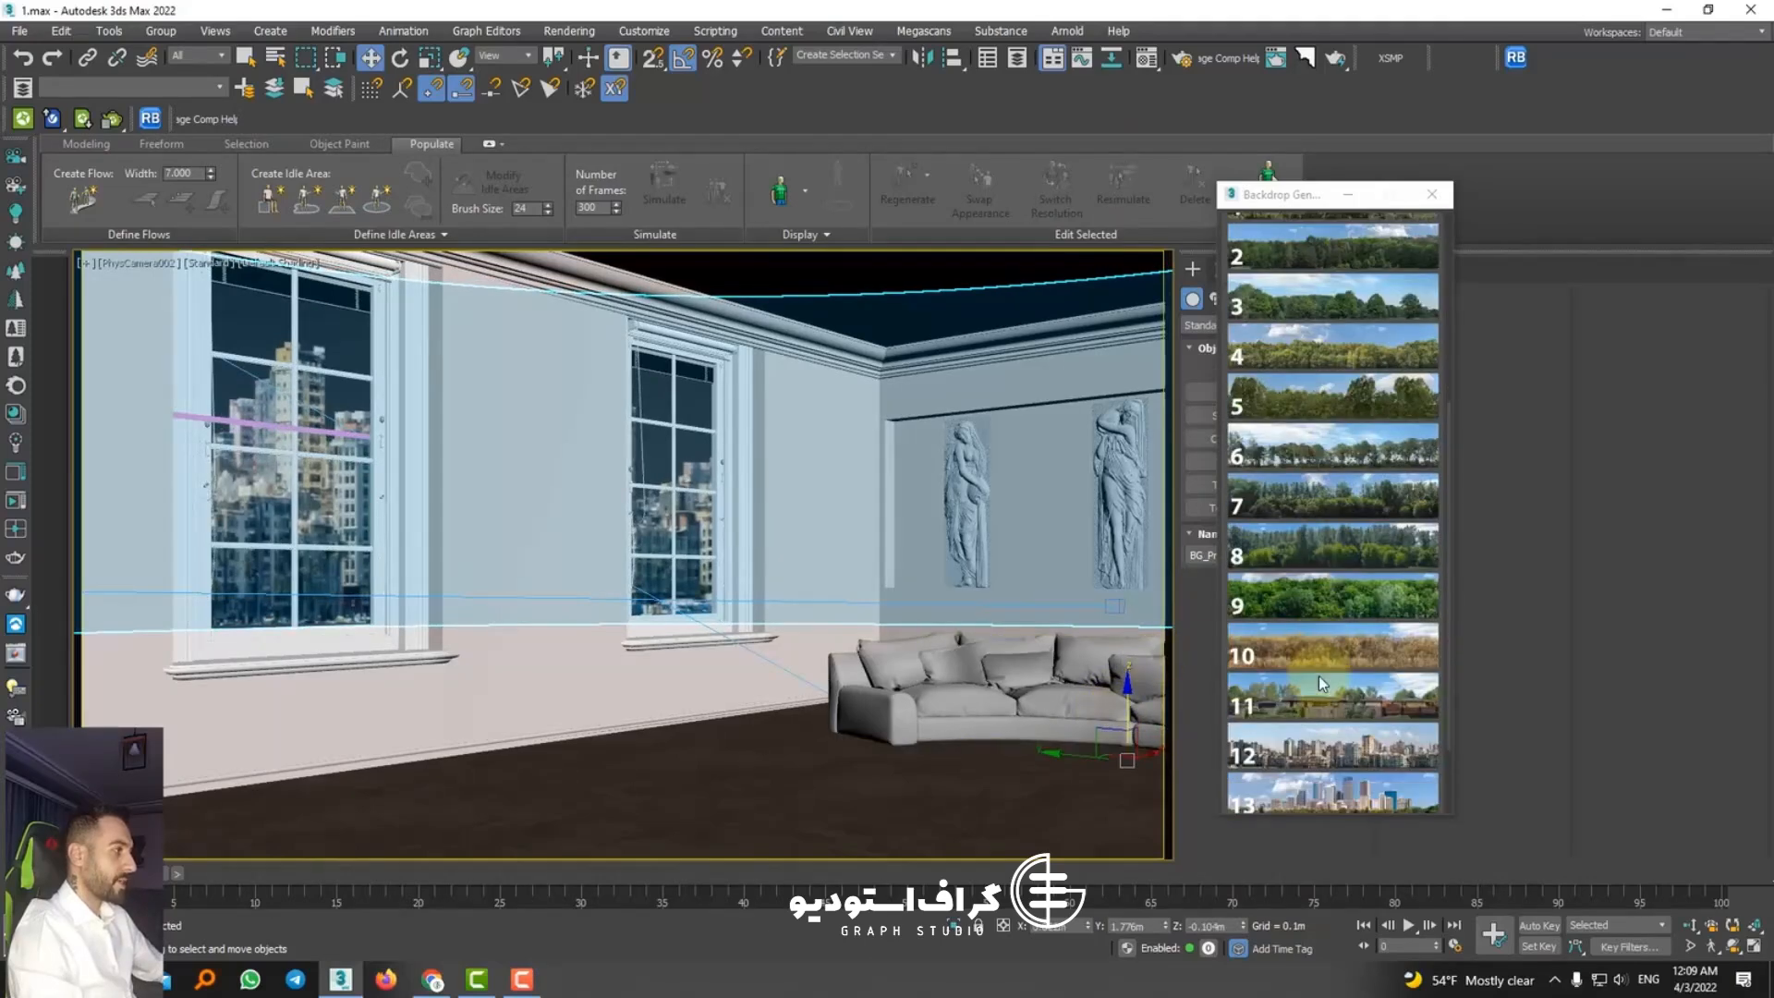
left_click(1340, 58)
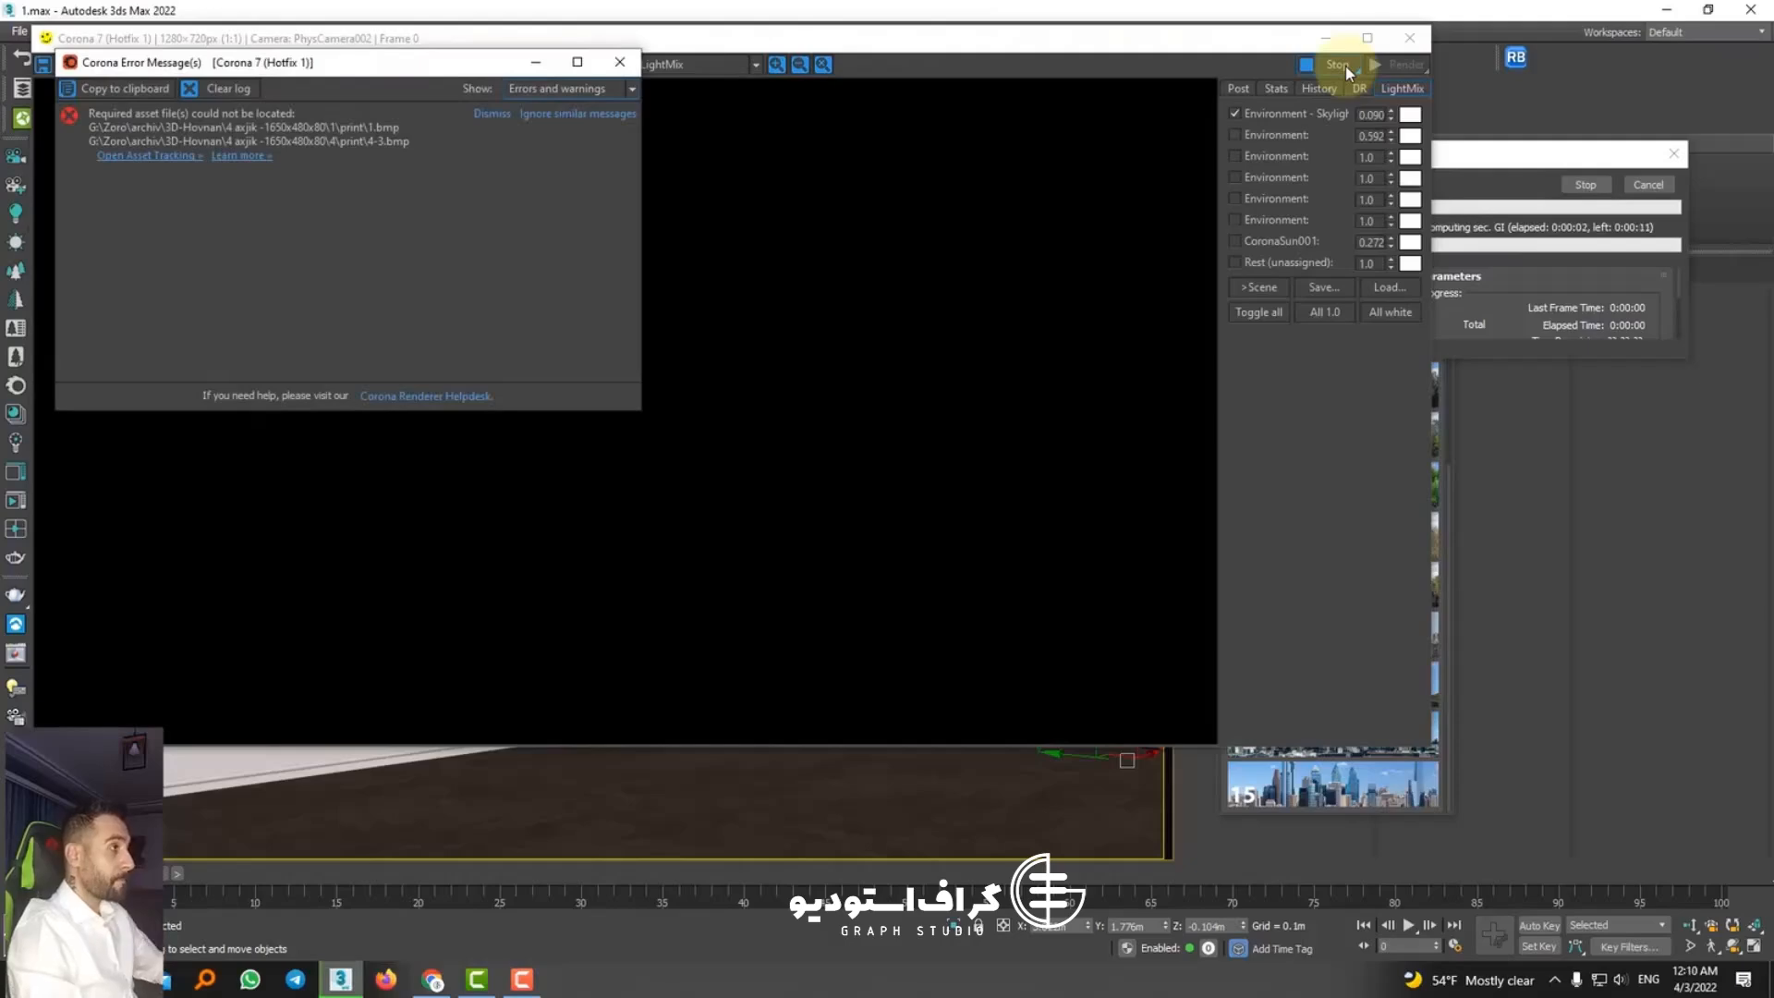
left_click(625, 114)
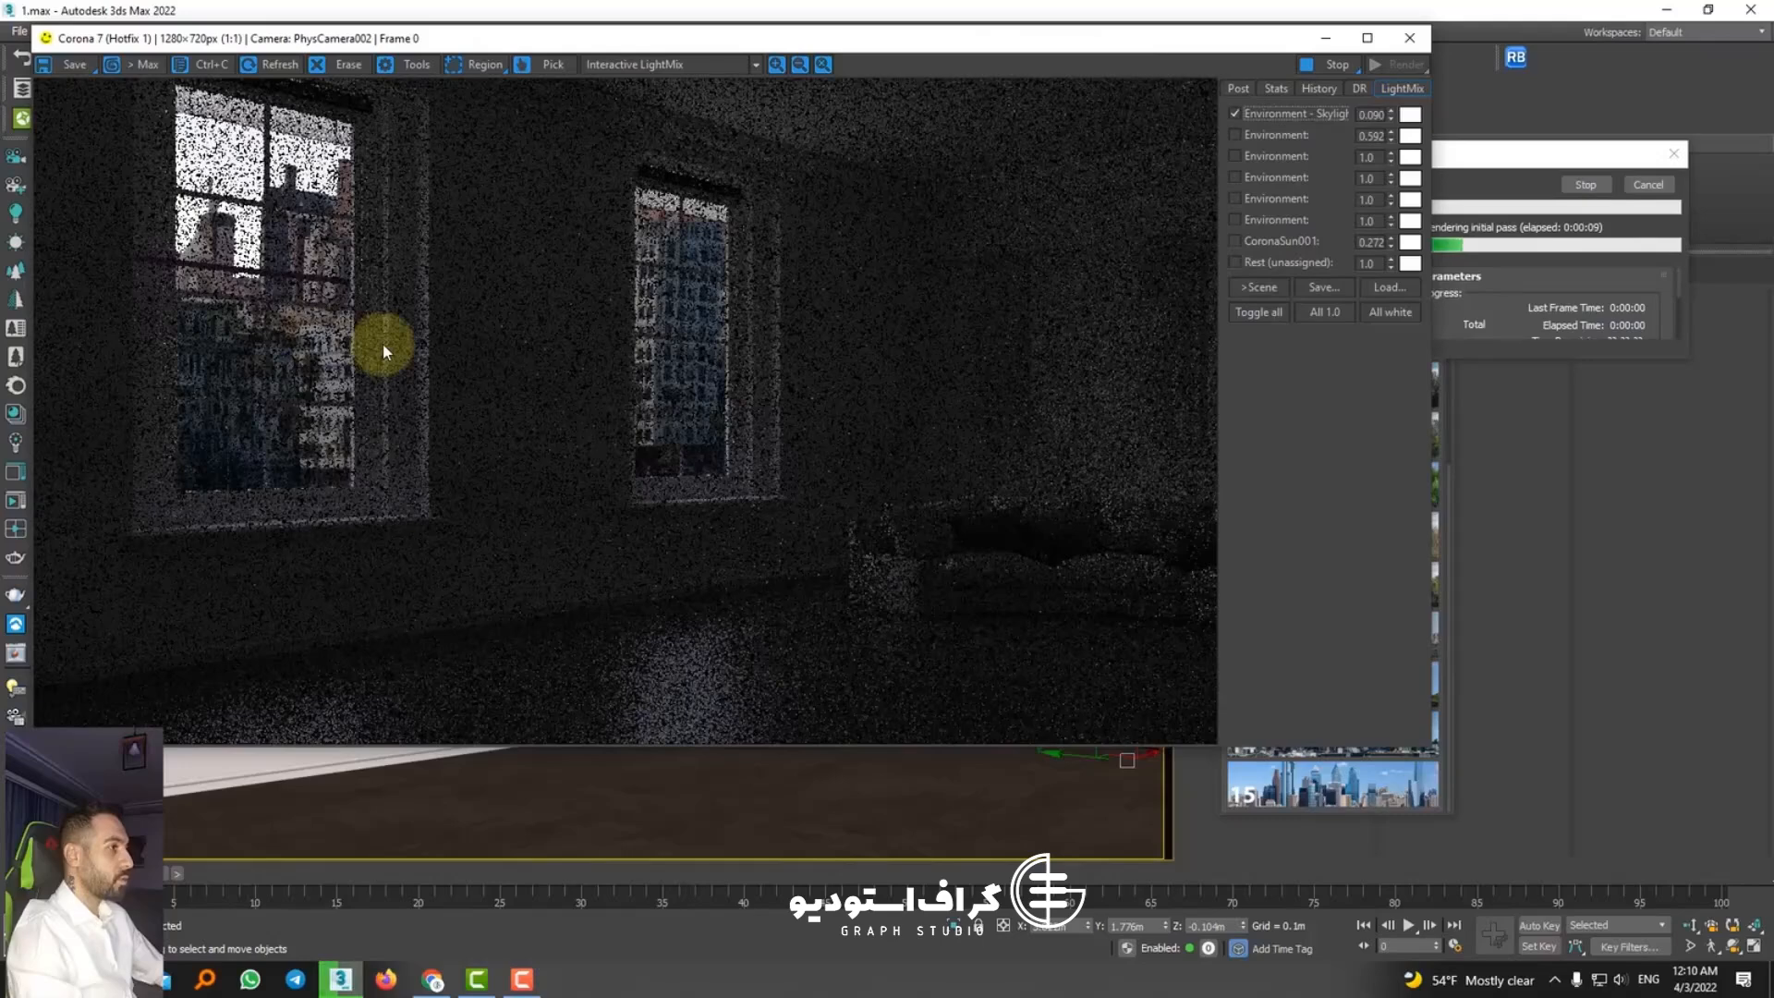
scroll(629, 409, "up", 1)
scroll(629, 409, "down", 1)
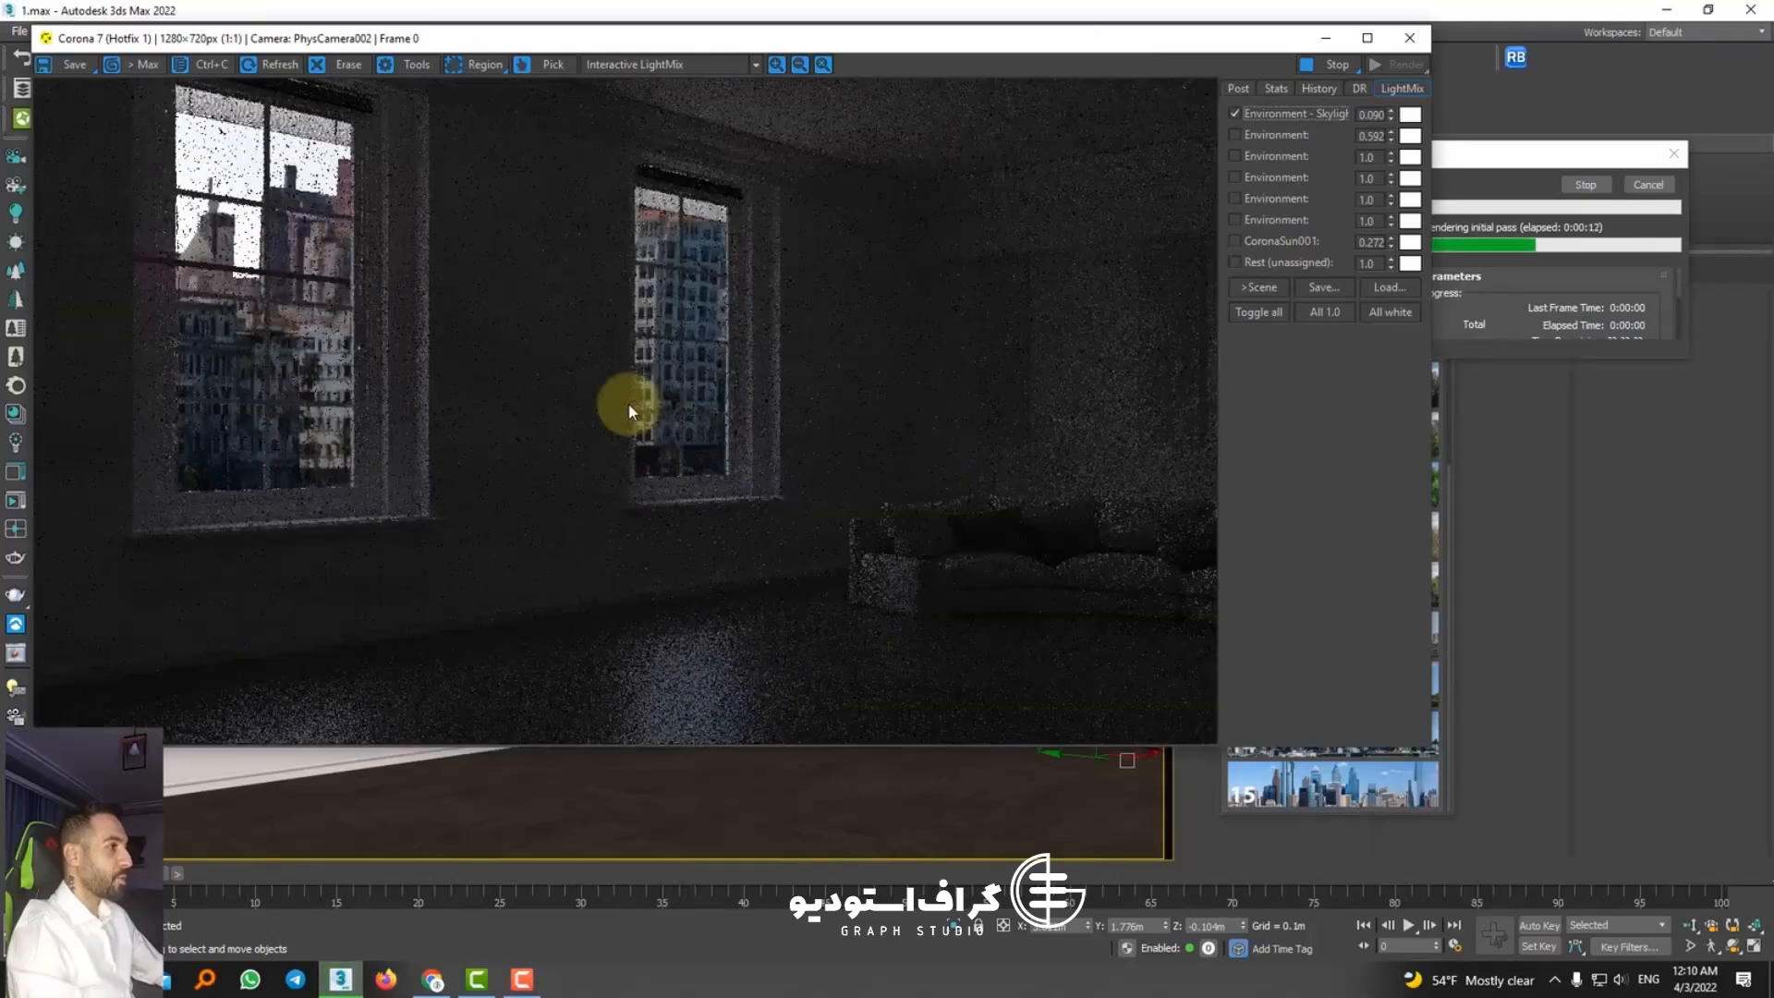
left_click(1326, 66)
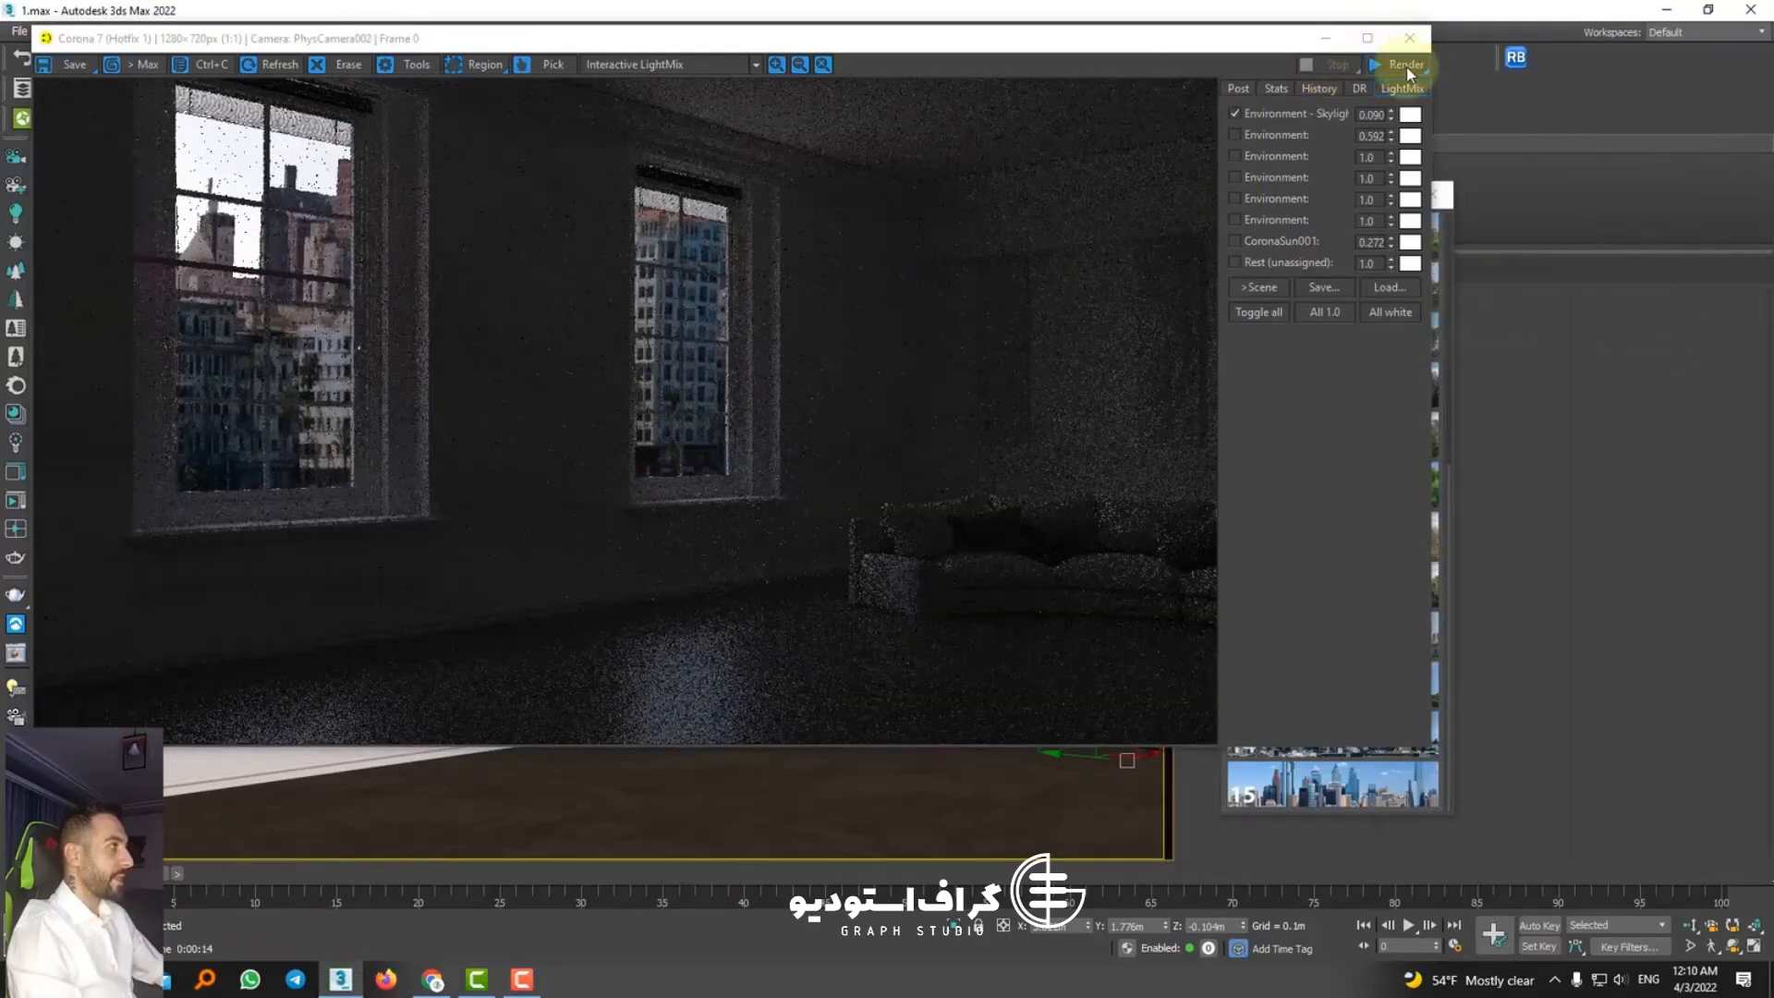
left_click(1409, 38)
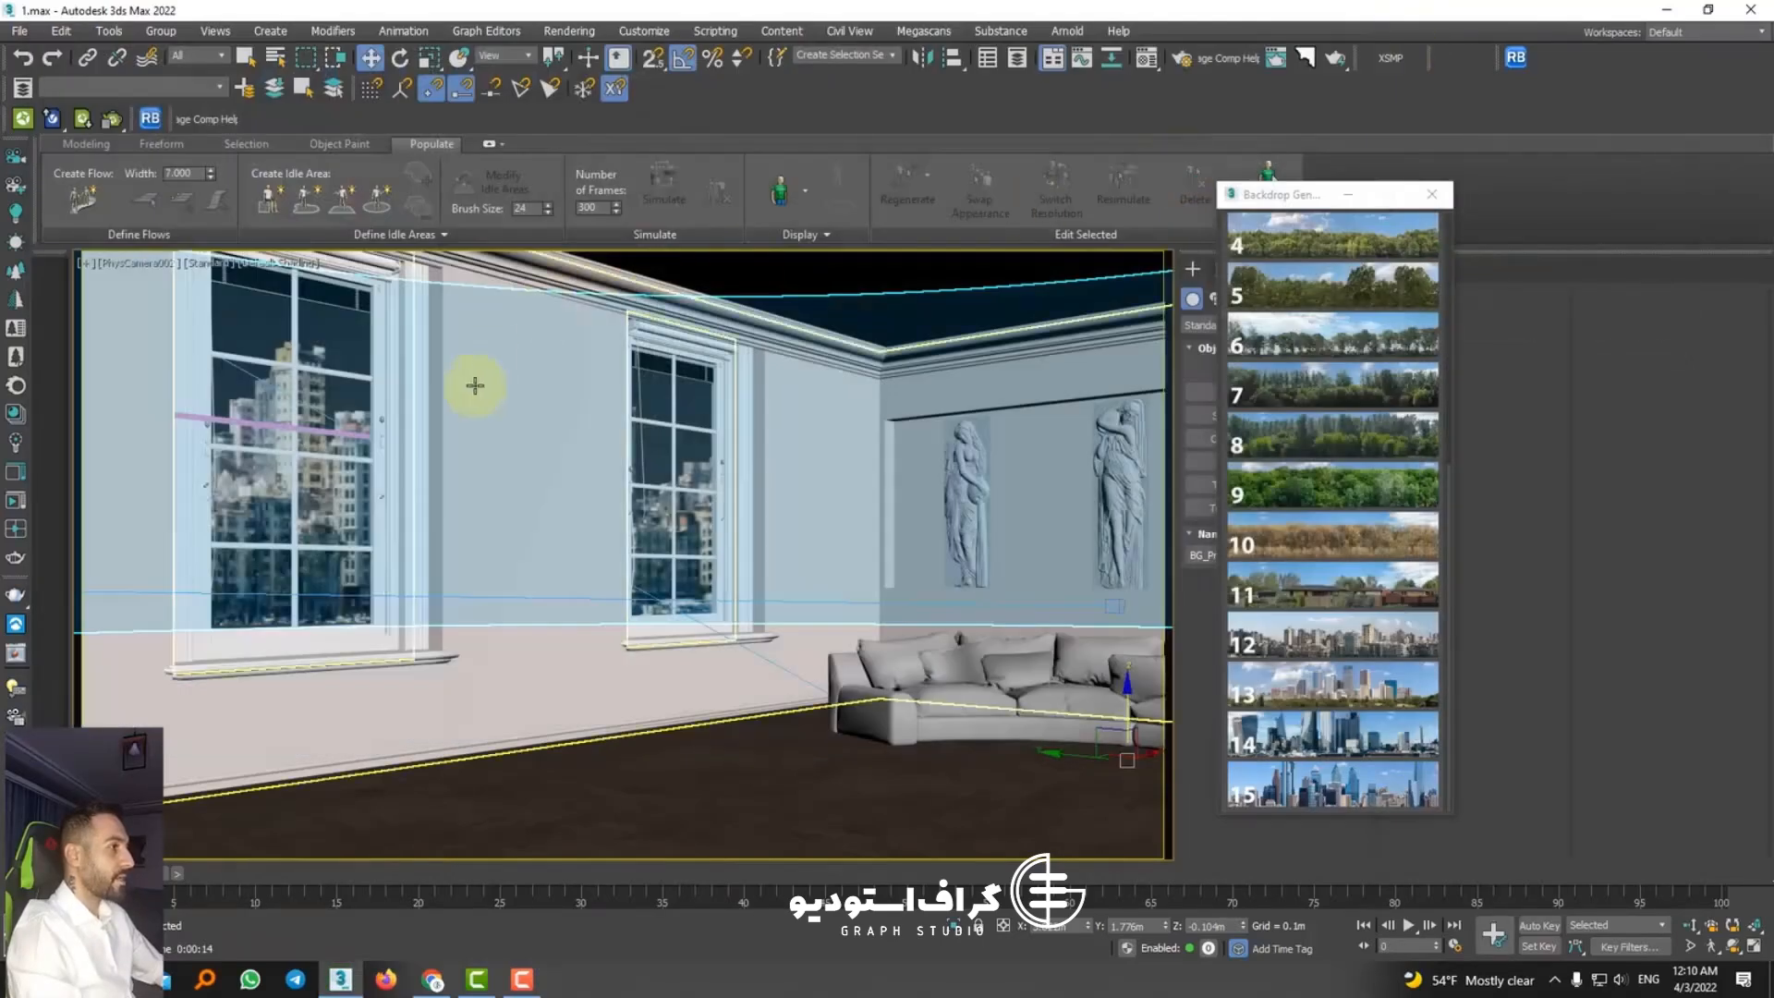
Step: Return to the perspective view of the whole scene and delete the city skyline backdrop around the room
left_click(1317, 474)
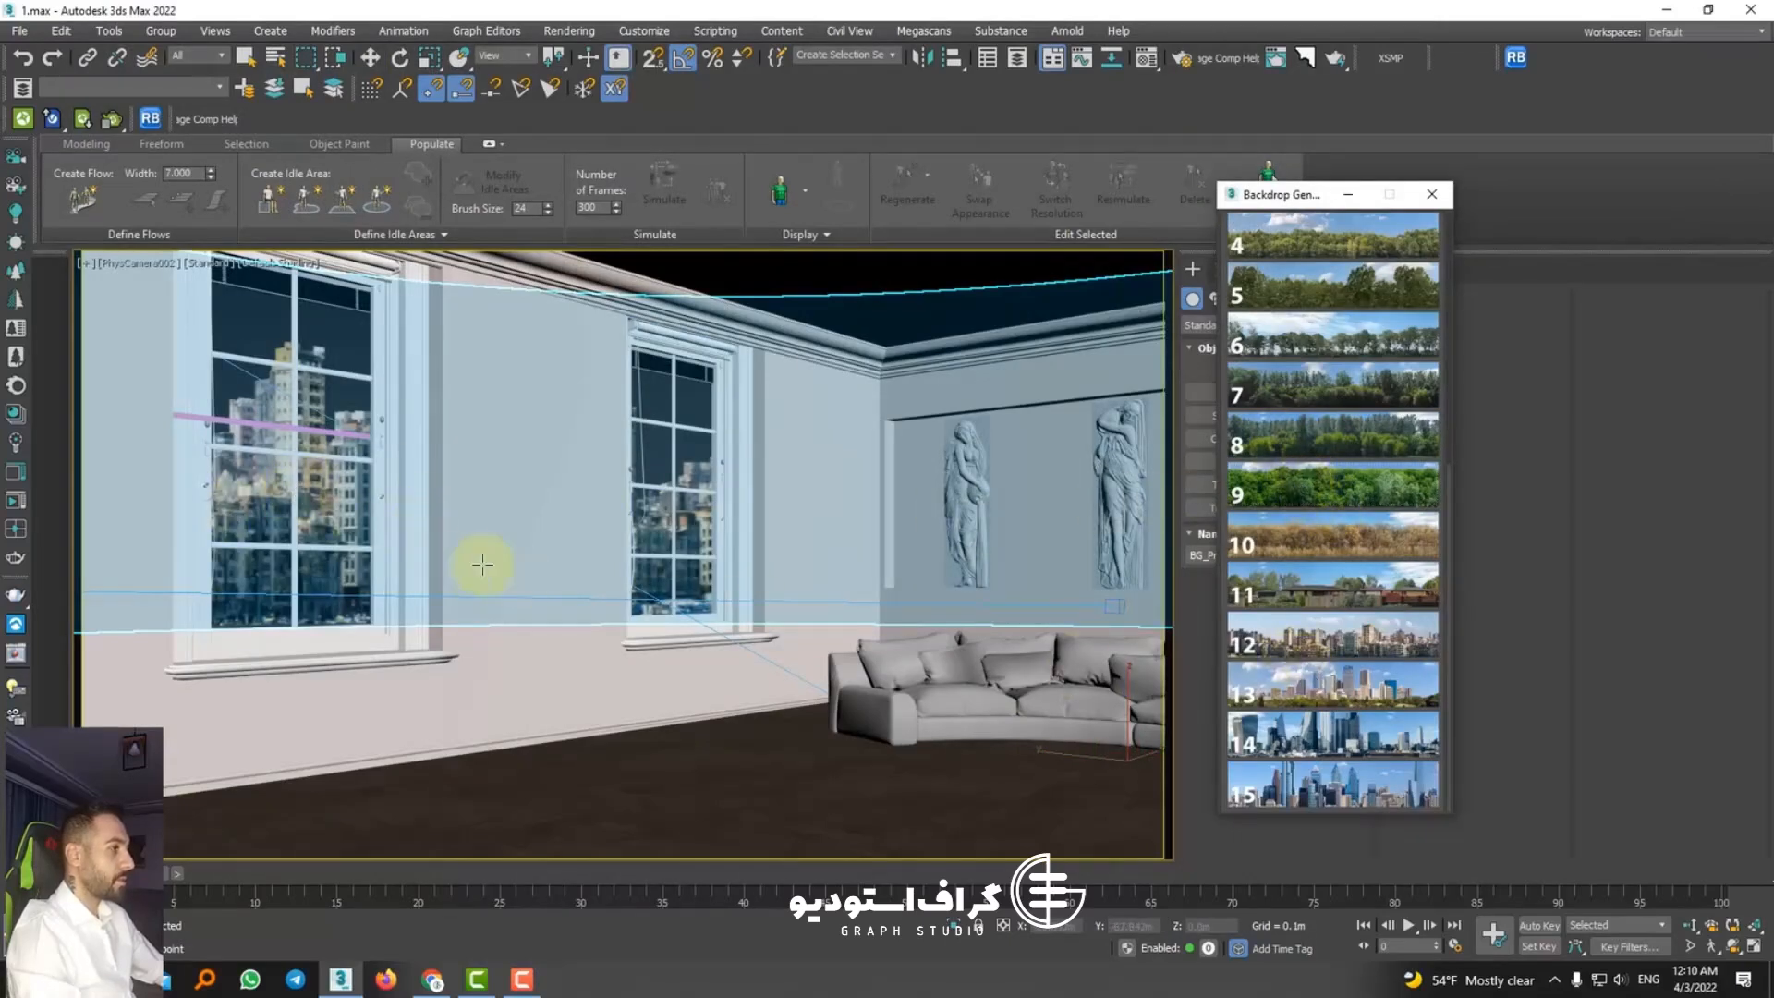
key("p")
scroll(554, 519, "down", 8)
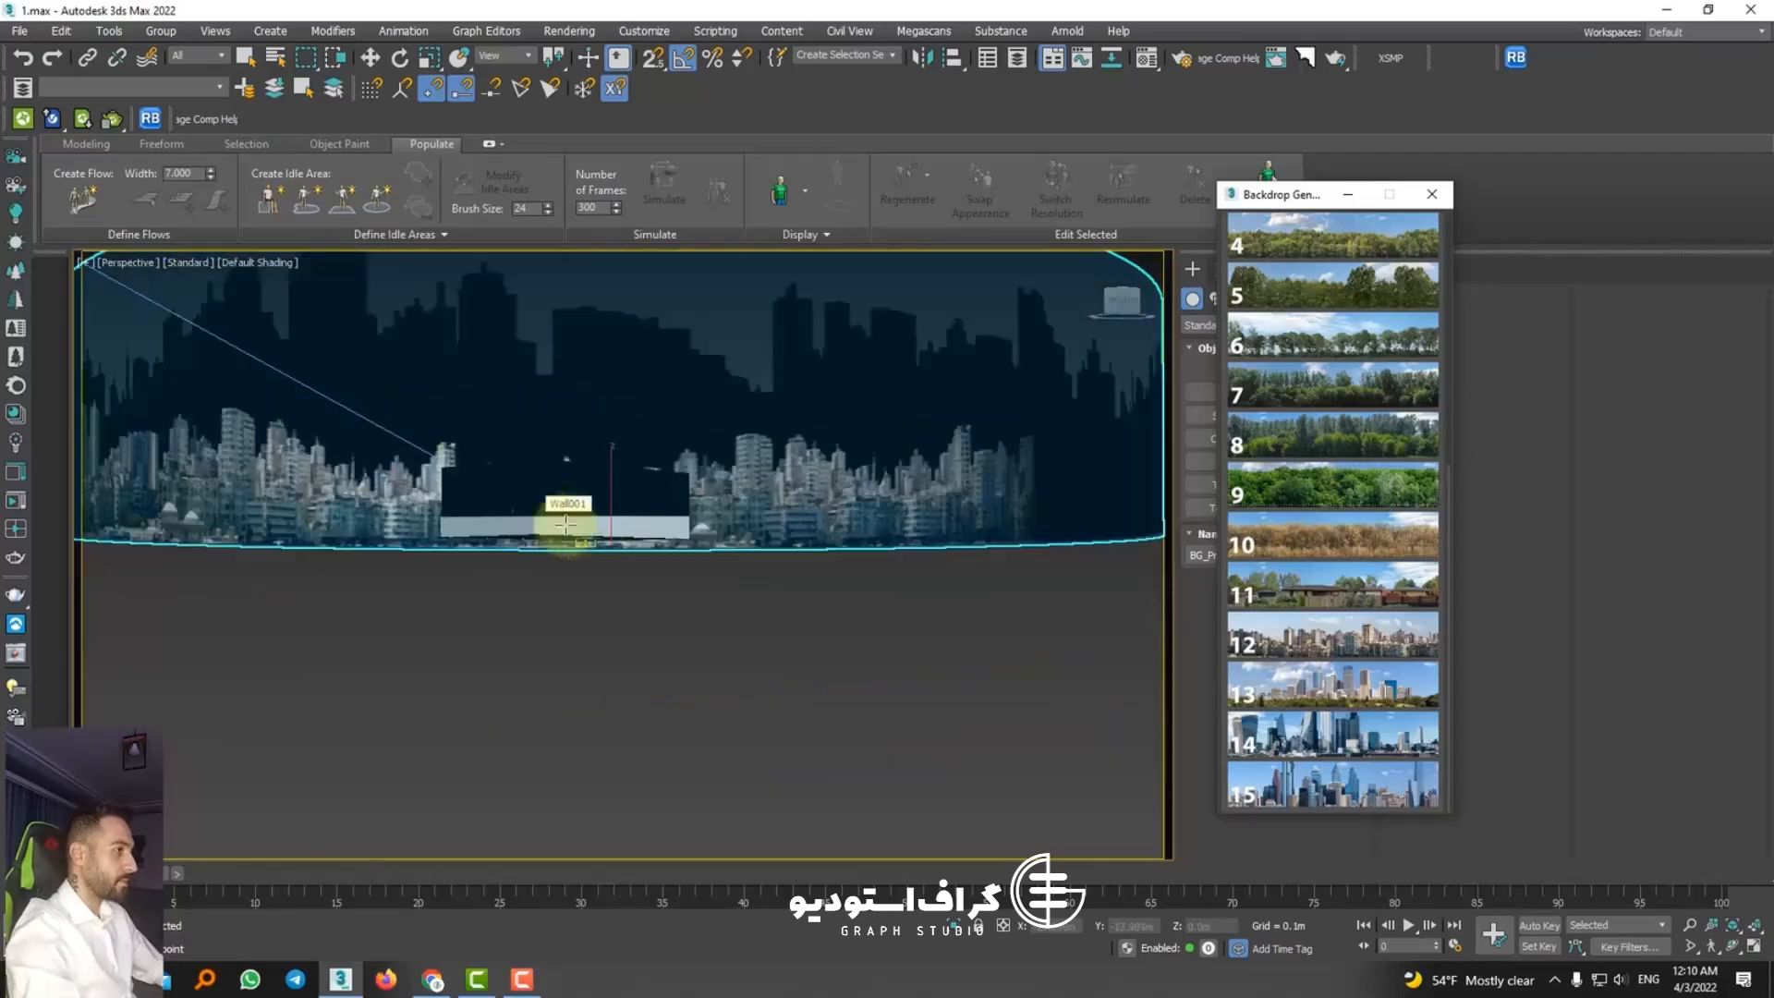
middle_click_drag(565, 525, 601, 607, "alt")
scroll(600, 607, "down", 5)
key("w")
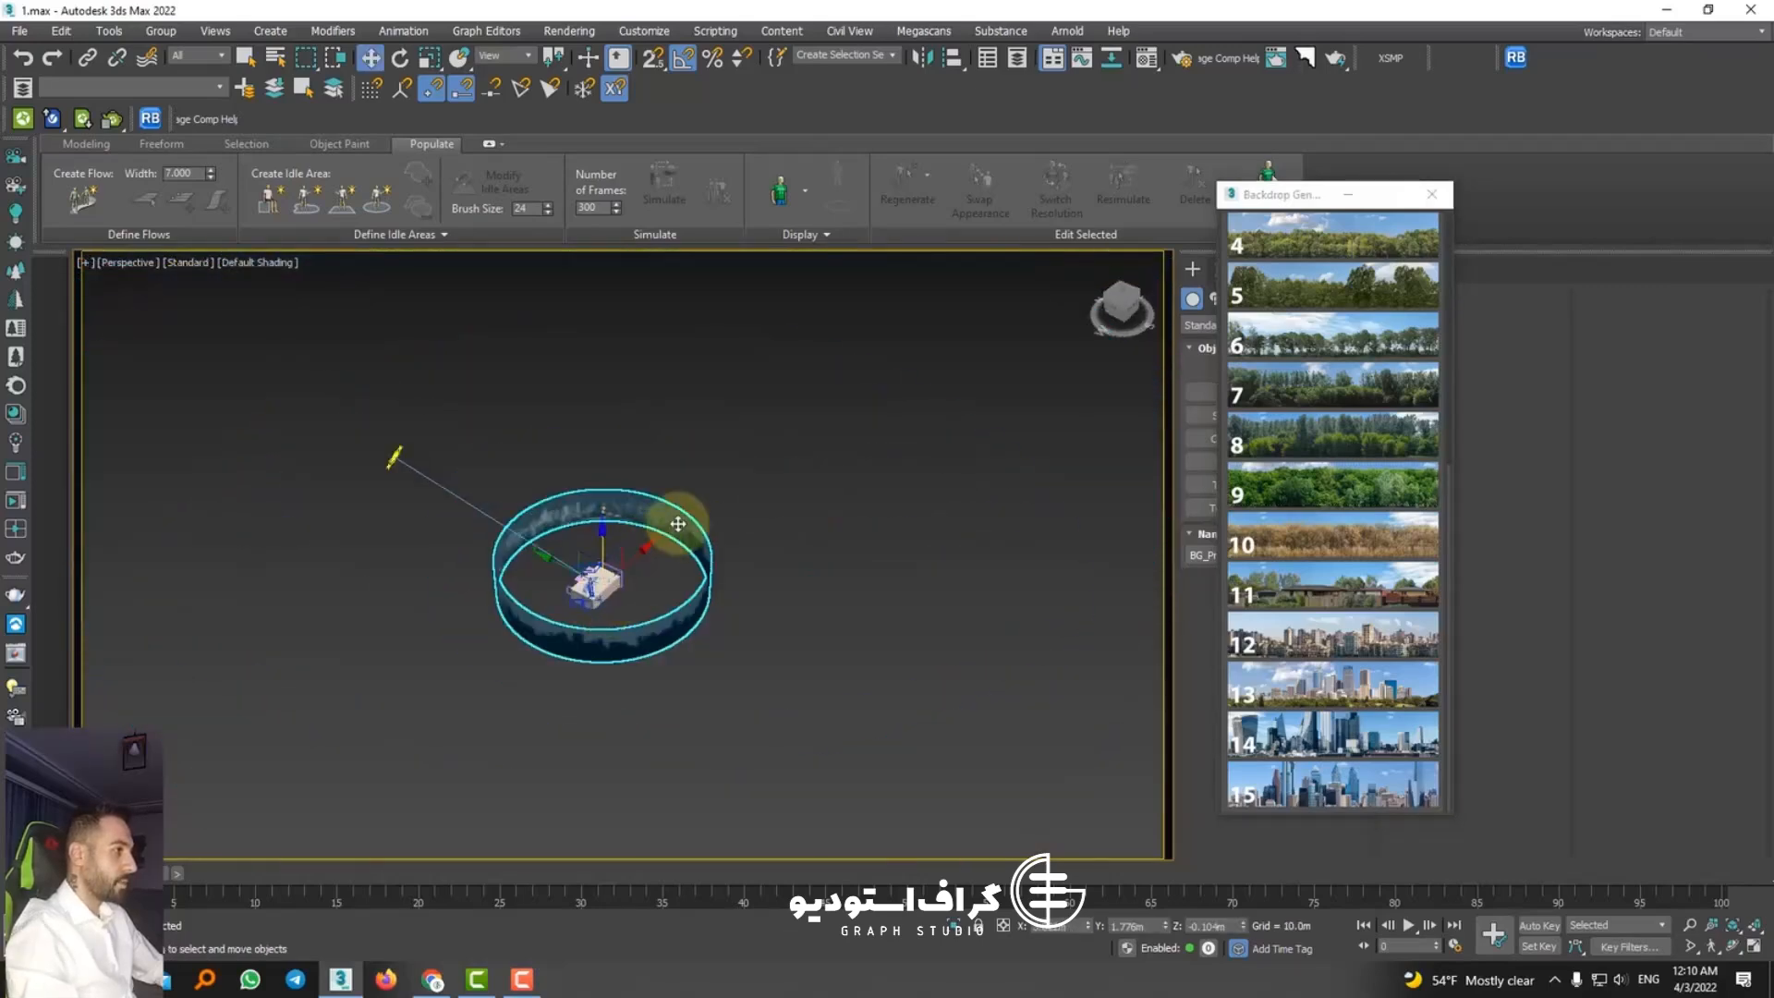
scroll(702, 552, "down", 5)
scroll(705, 554, "up", 5)
key("Delete")
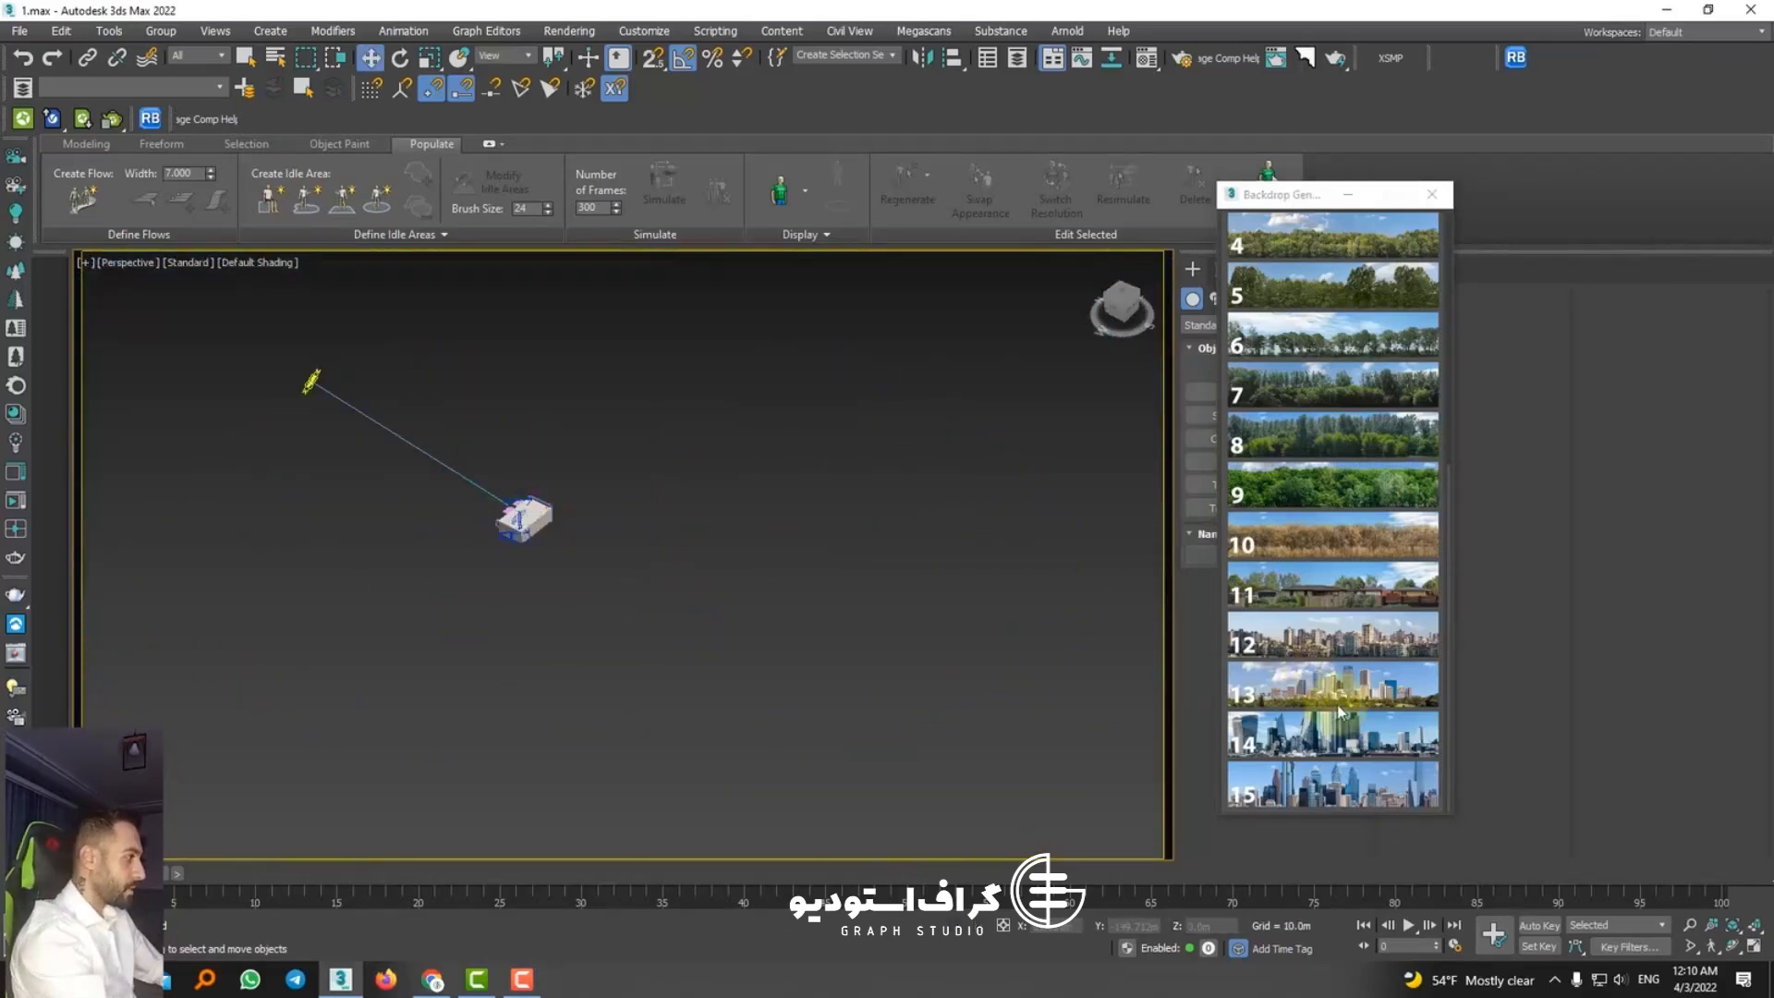
Step: Browse the preset backdrops and place tree-line preset 1 in the scene near the room
scroll(1349, 719, "up", 1)
scroll(1357, 724, "down", 1)
scroll(1341, 534, "up", 5)
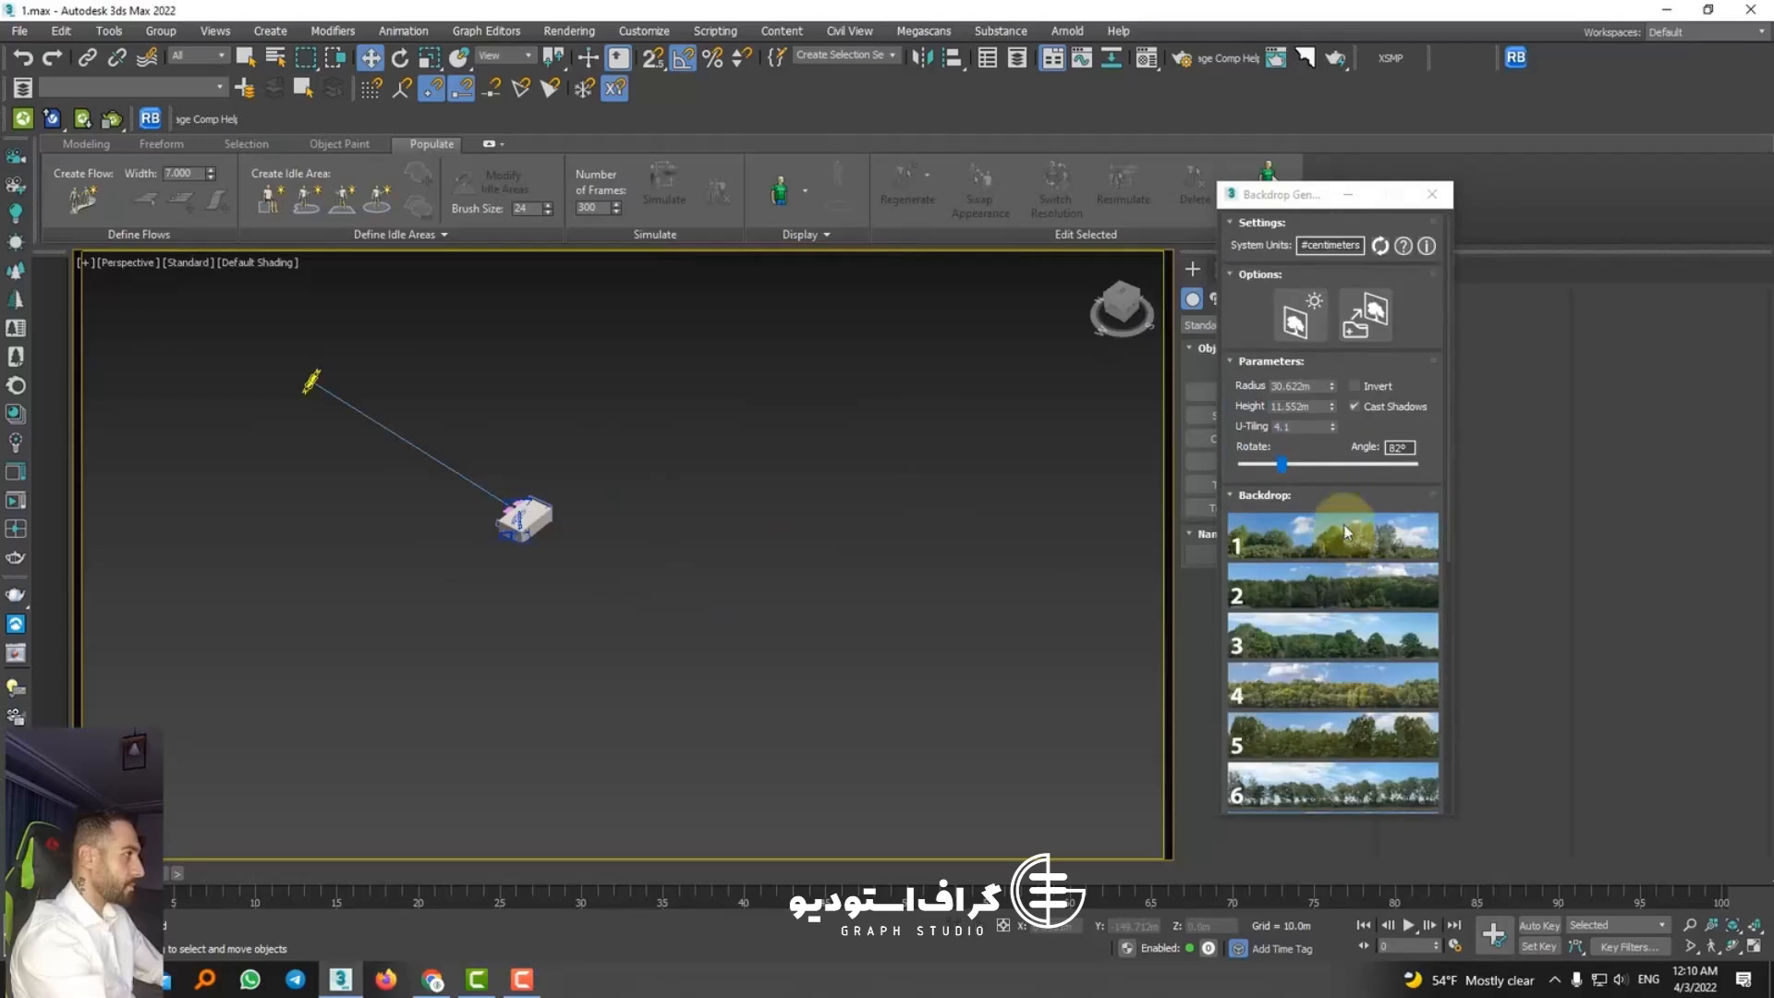
scroll(1329, 557, "down", 5)
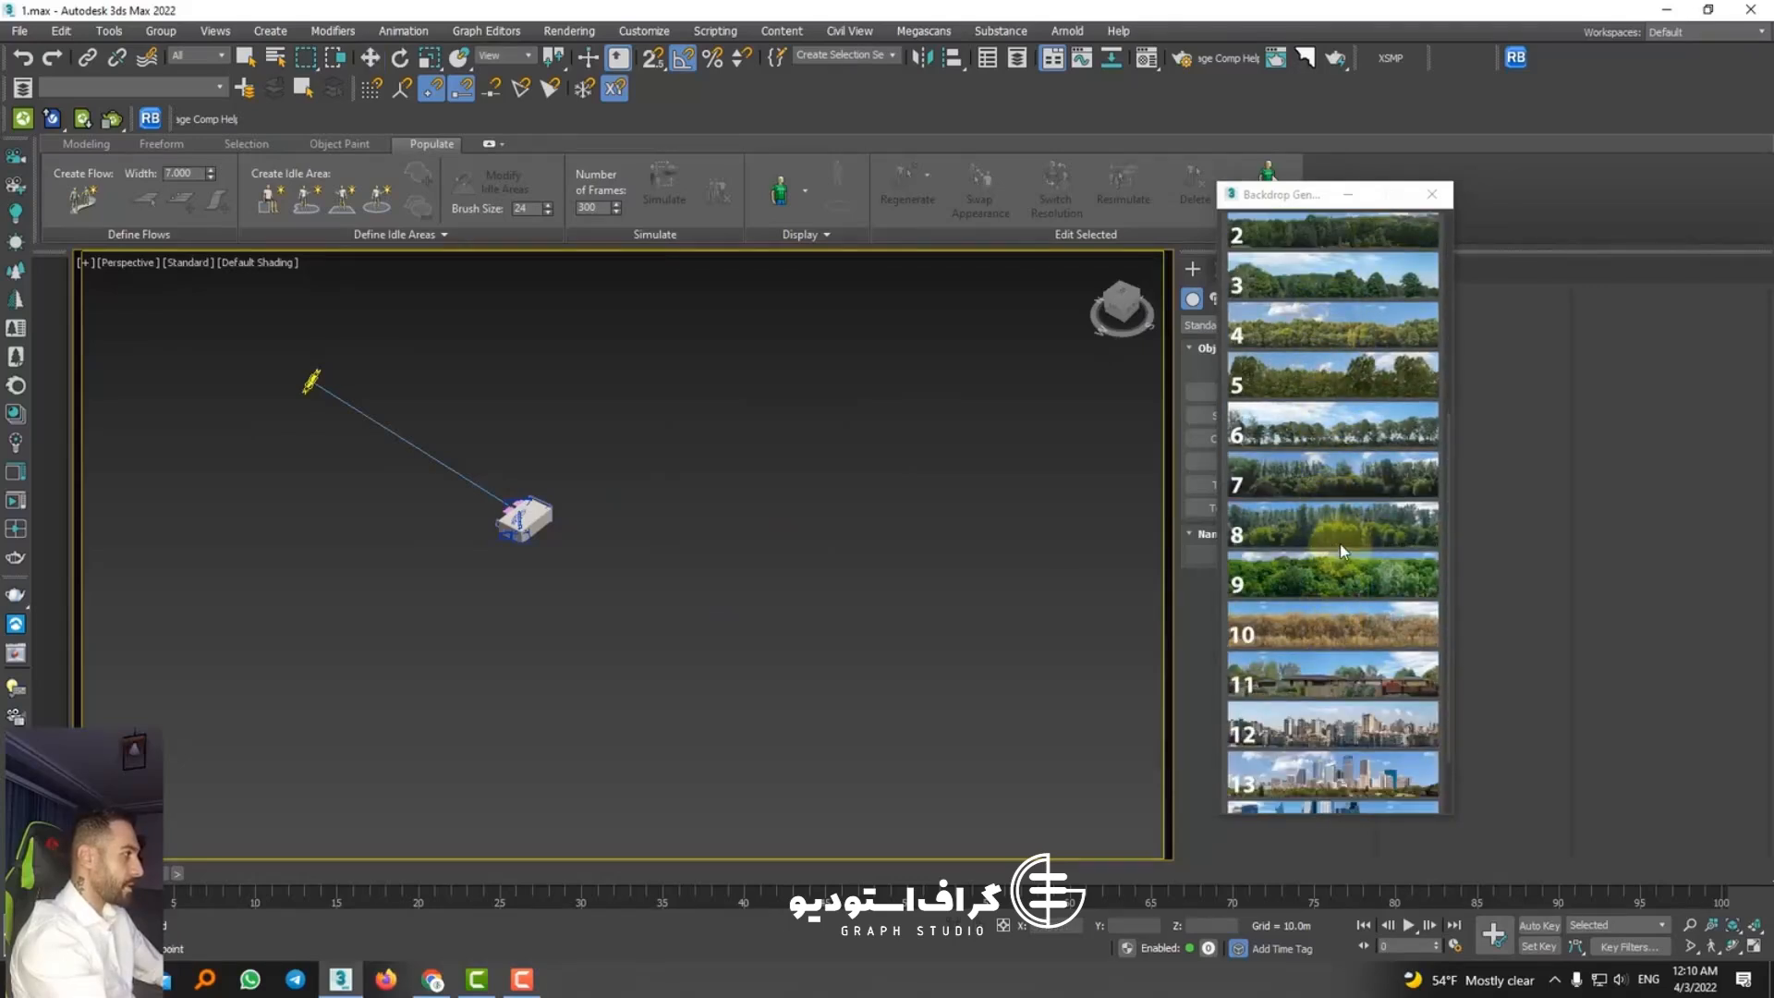
scroll(1352, 333, "up", 2)
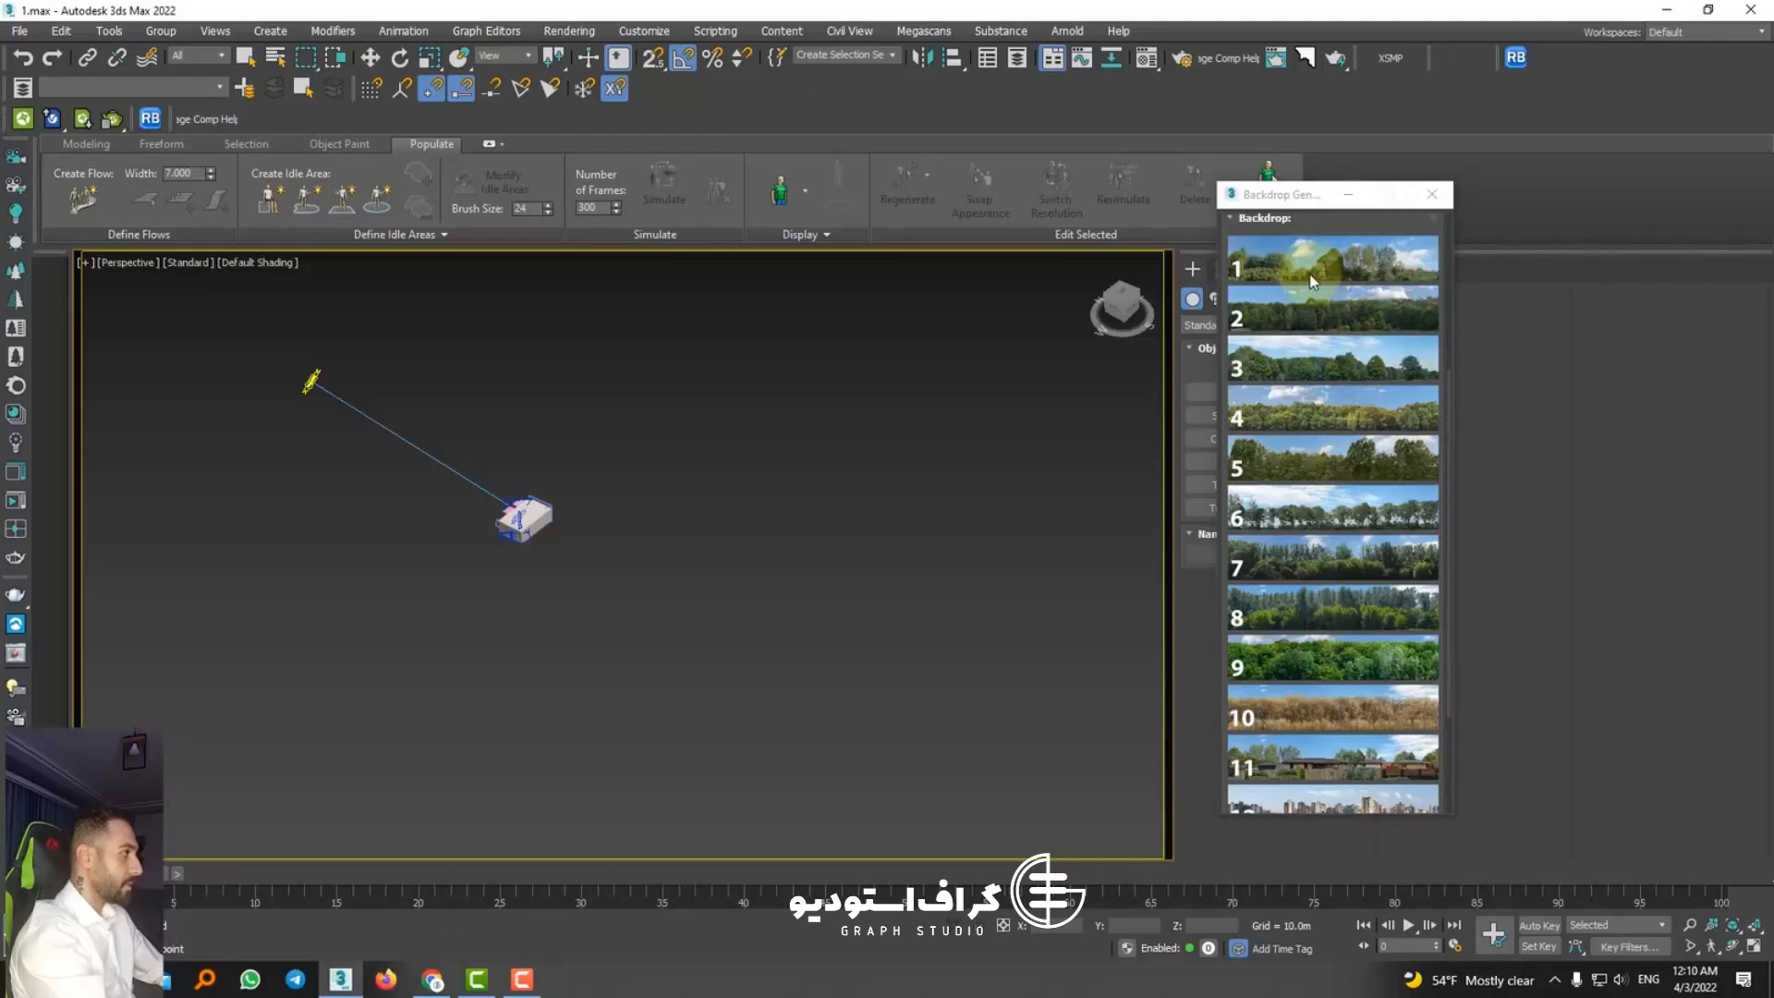
left_click(1310, 275)
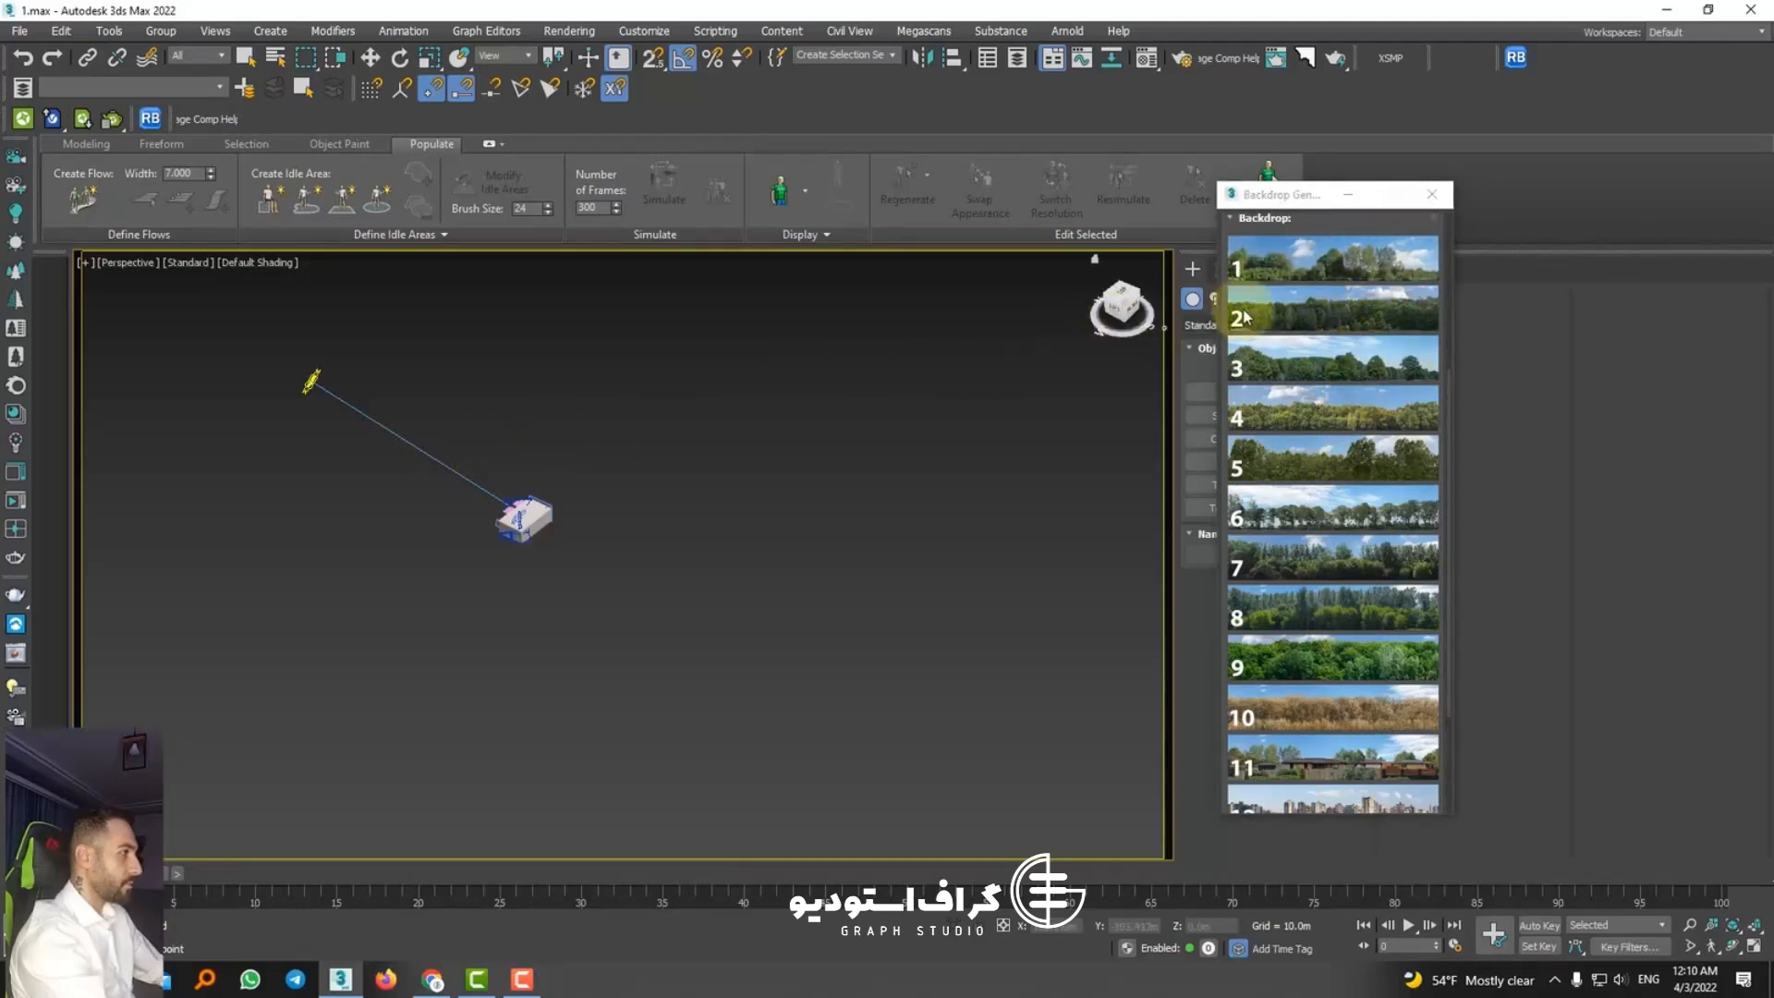
left_click(1281, 273)
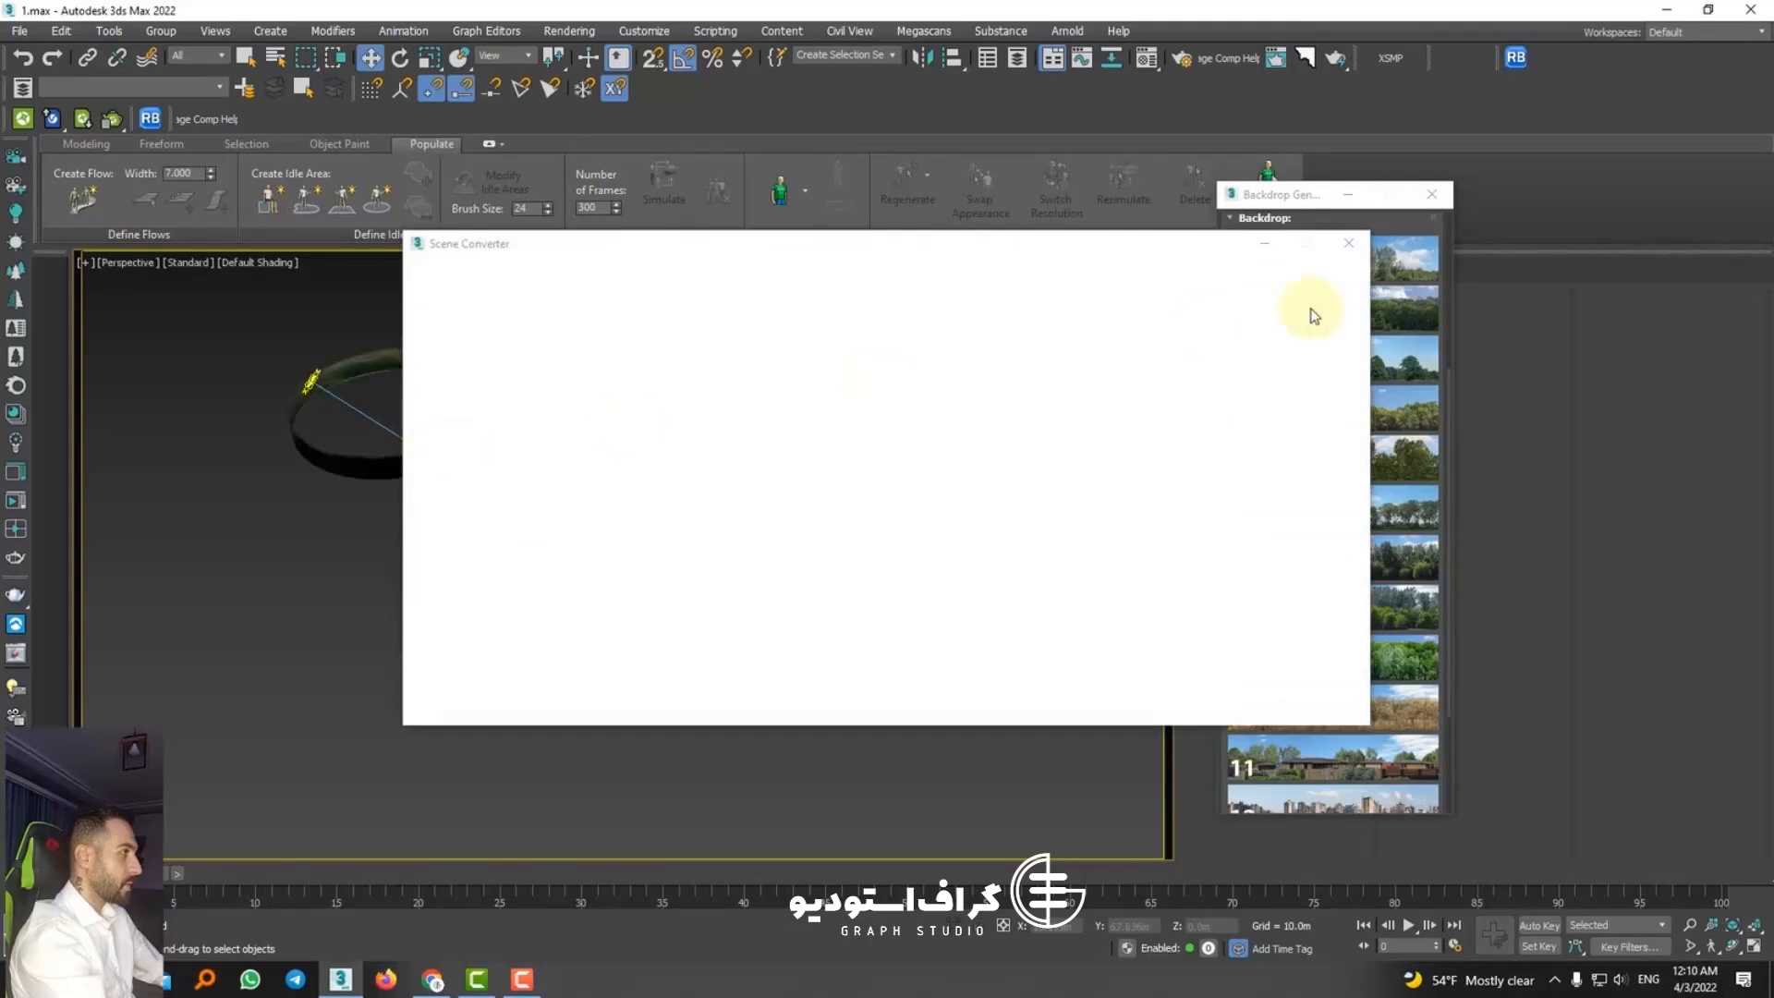
Step: Move one tree-line backdrop clear of its duplicate and delete the duplicate left beside the room
left_click(1347, 246)
left_click(468, 448)
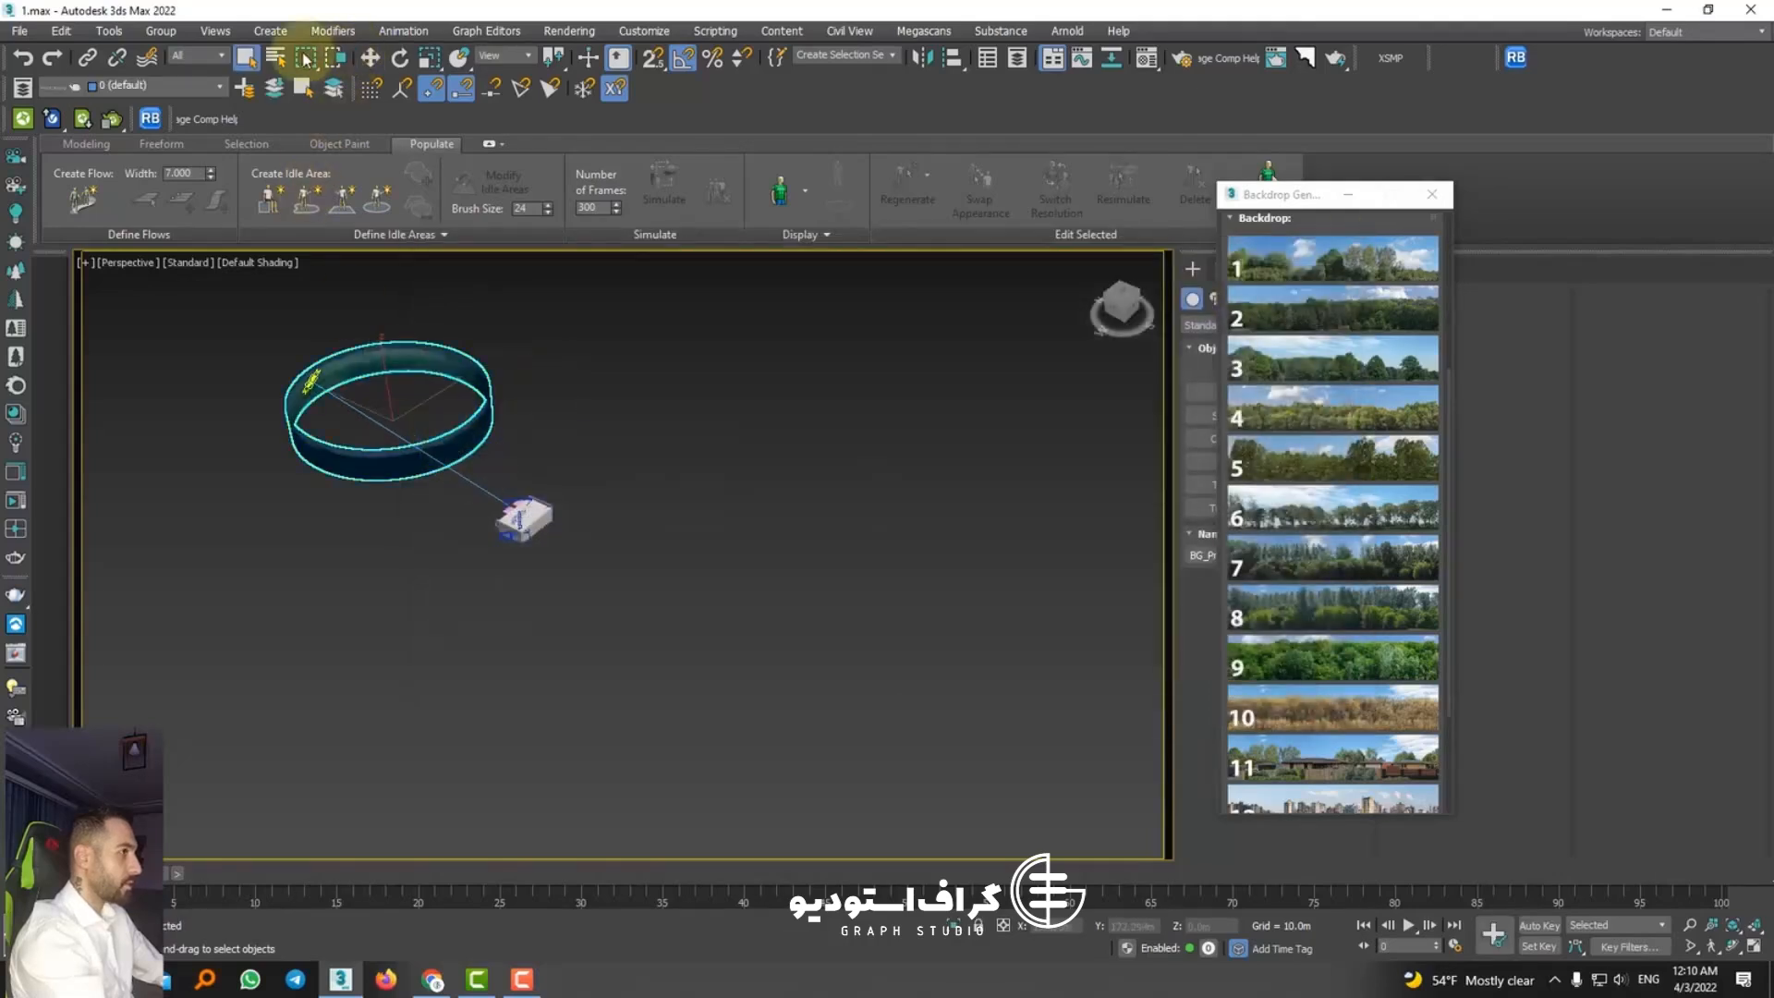
left_click(369, 57)
left_click_drag(358, 397, 624, 615)
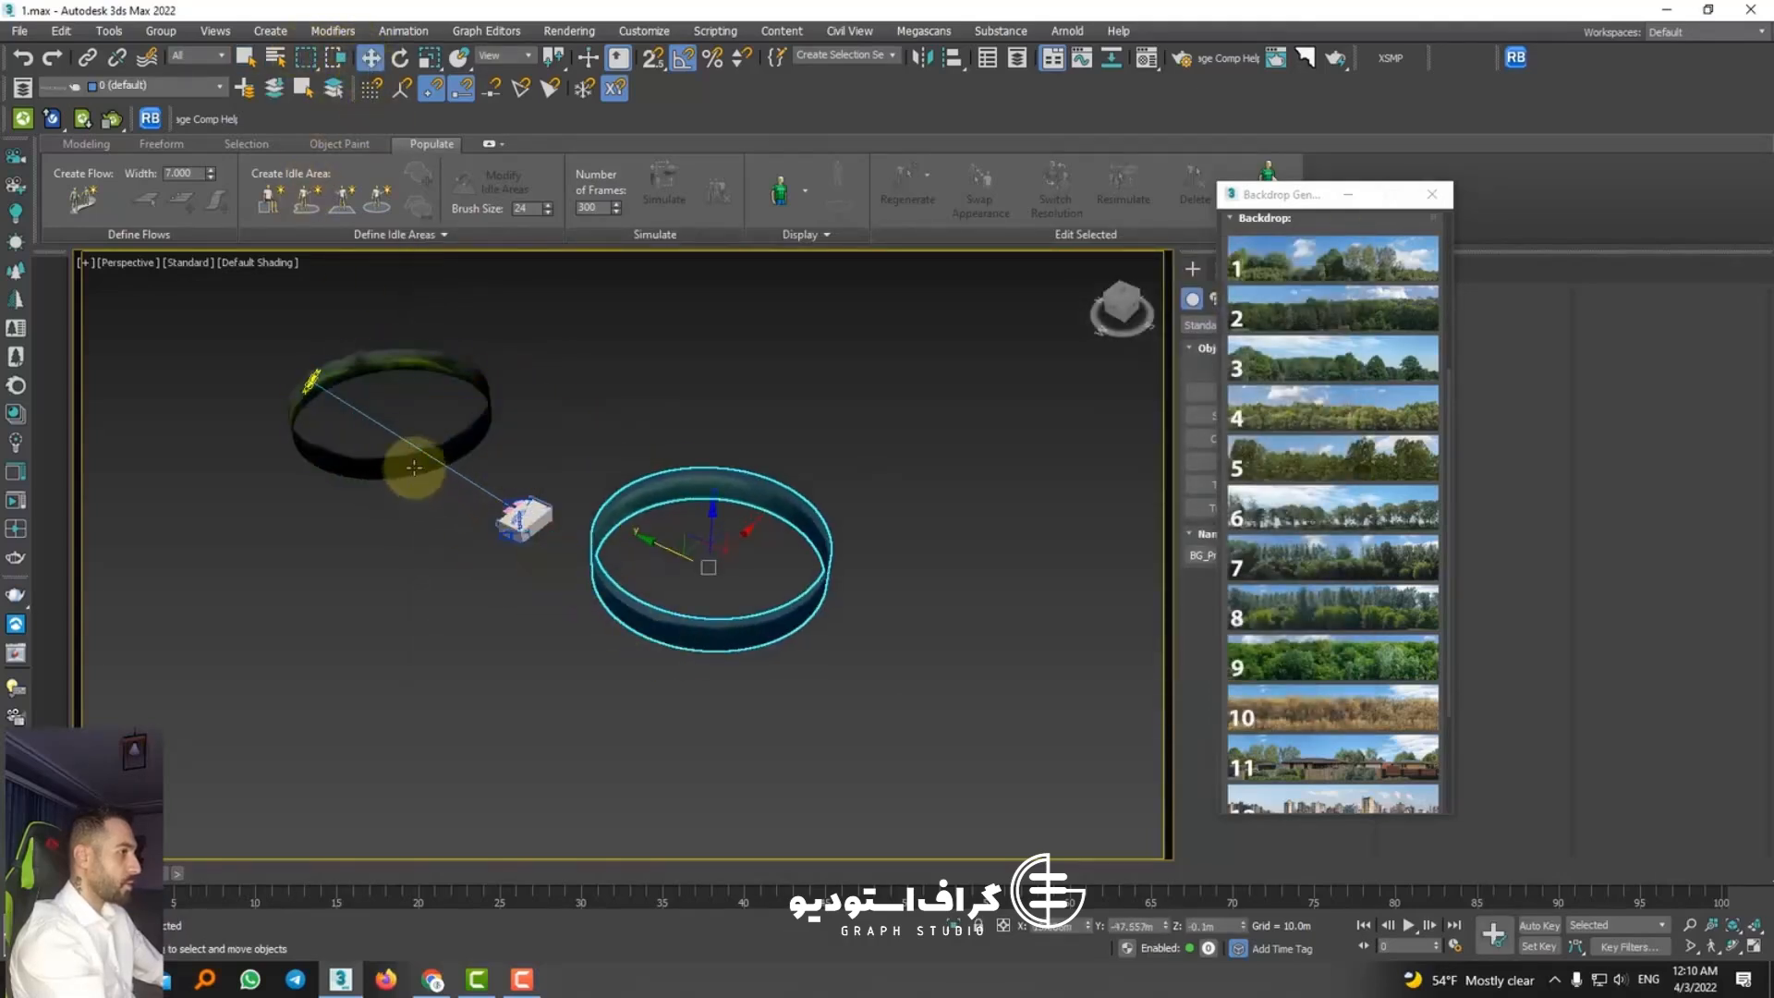
left_click(414, 467)
left_click(624, 574)
scroll(401, 362, "up", 8)
left_click(439, 331)
key("Delete")
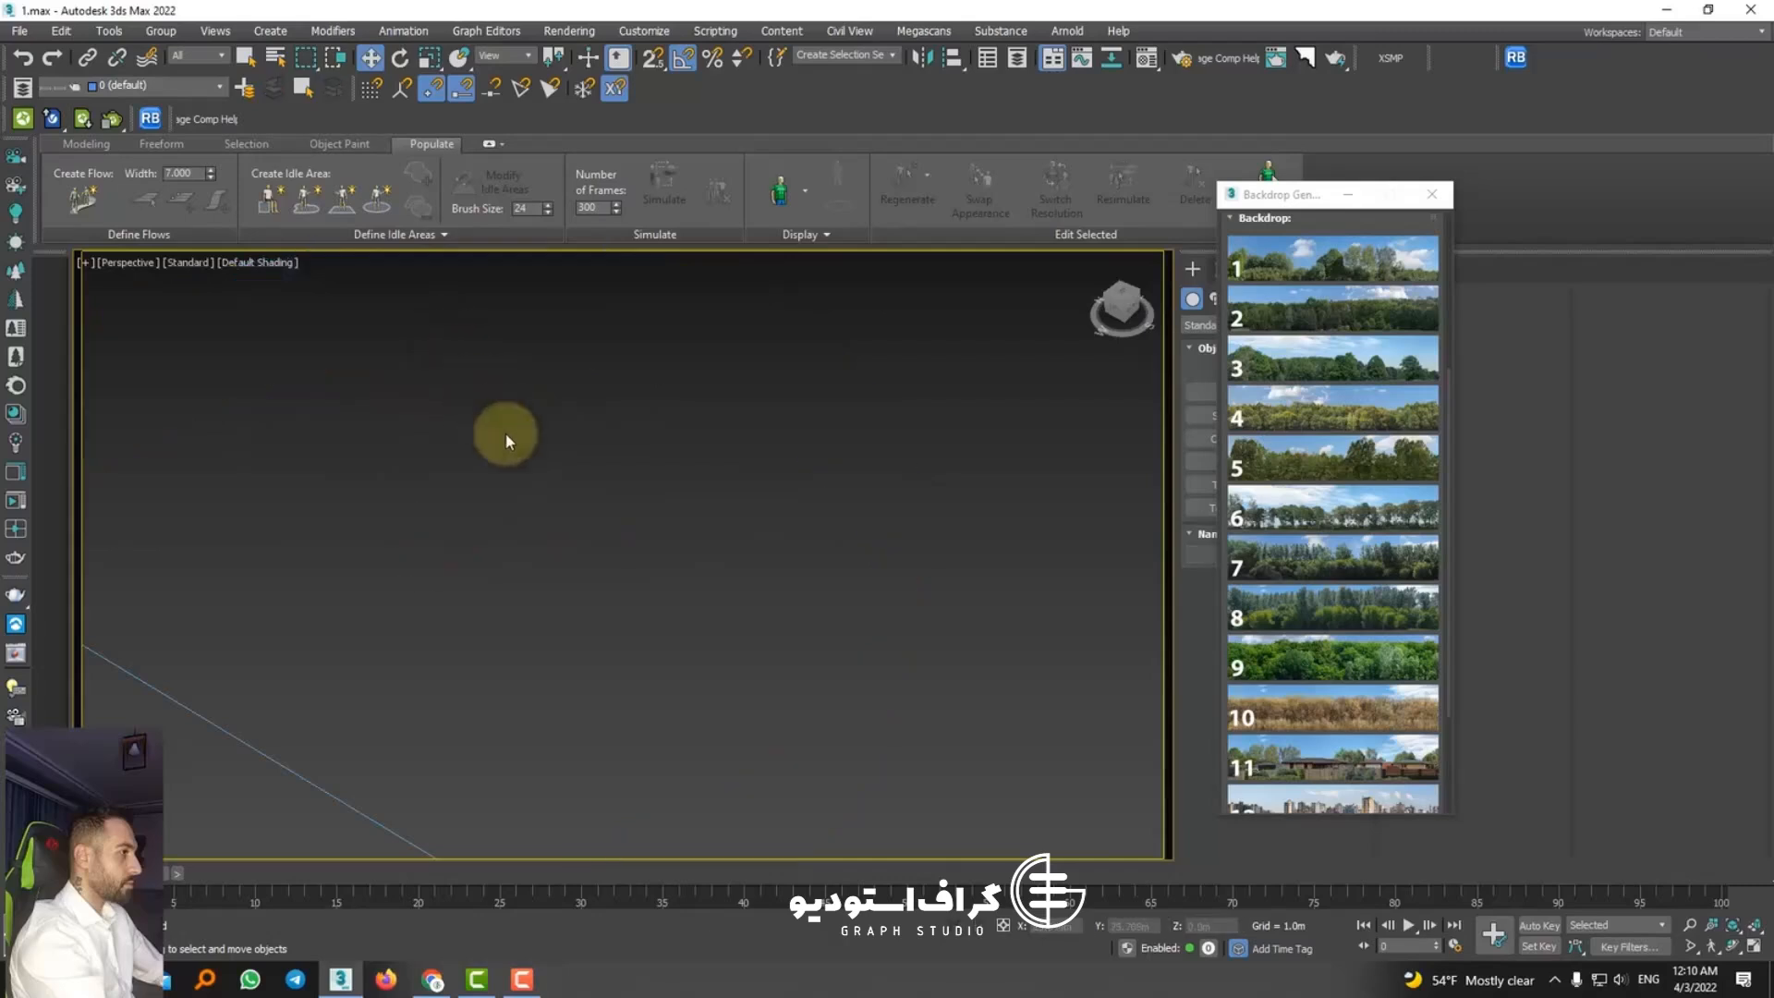
Step: Move the remaining tree-line backdrop so it encircles the room, and view it through PhysCamera002
scroll(507, 434, "down", 8)
left_click(981, 637)
scroll(1007, 686, "down", 3)
left_click_drag(1013, 722, 836, 677)
key("c")
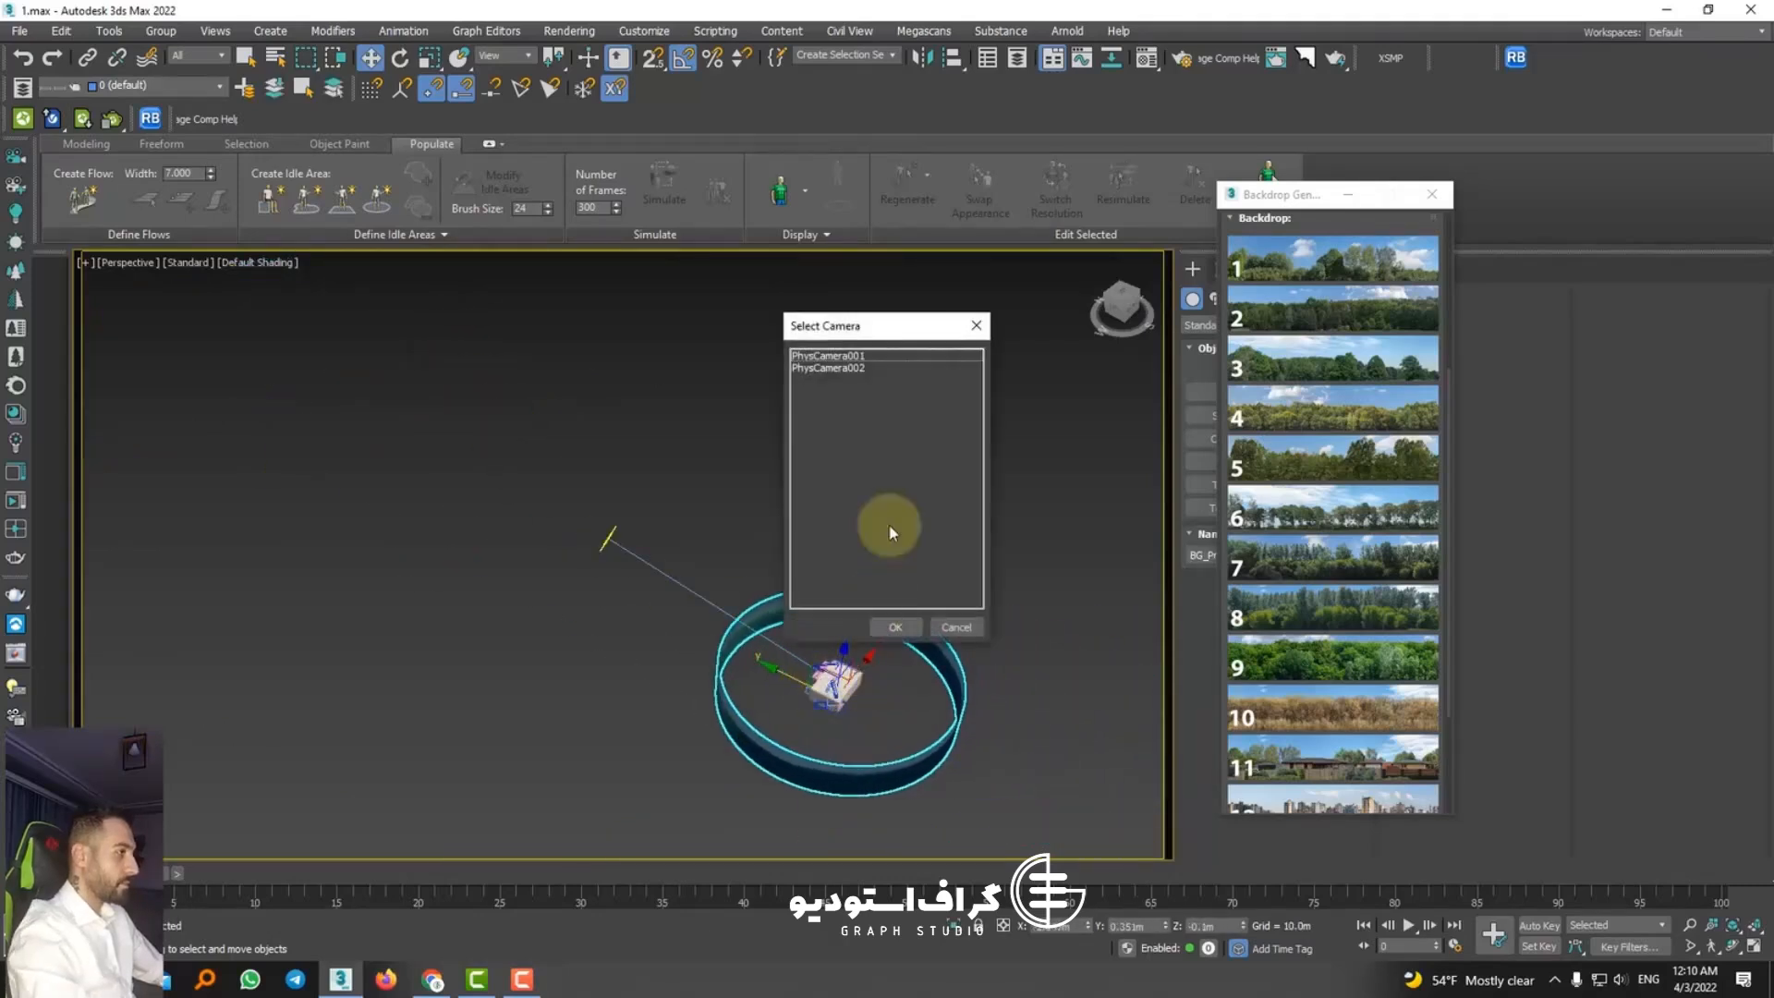
double_click(850, 367)
Step: Set the tree-line backdrop's radius to 47.743 m, height to 10.887 m, U-tiling to 11.0 and angle to 286°
scroll(1371, 503, "up", 5)
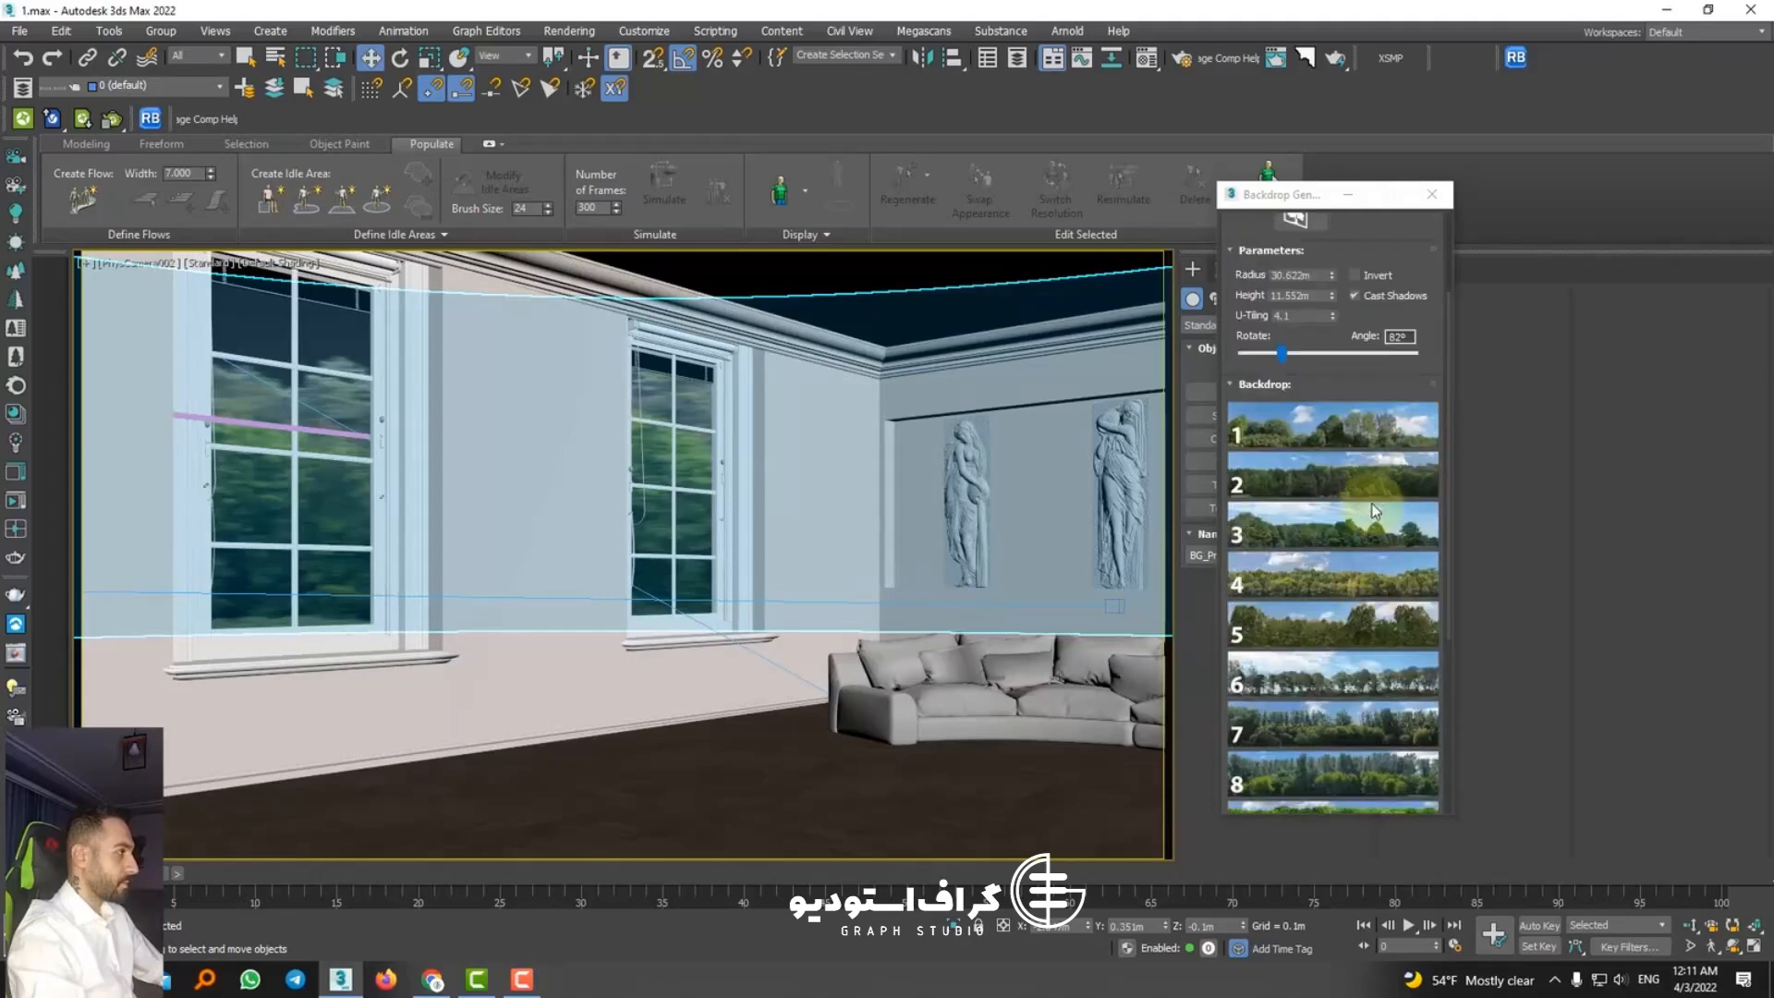
left_click_drag(1282, 469, 1117, 453)
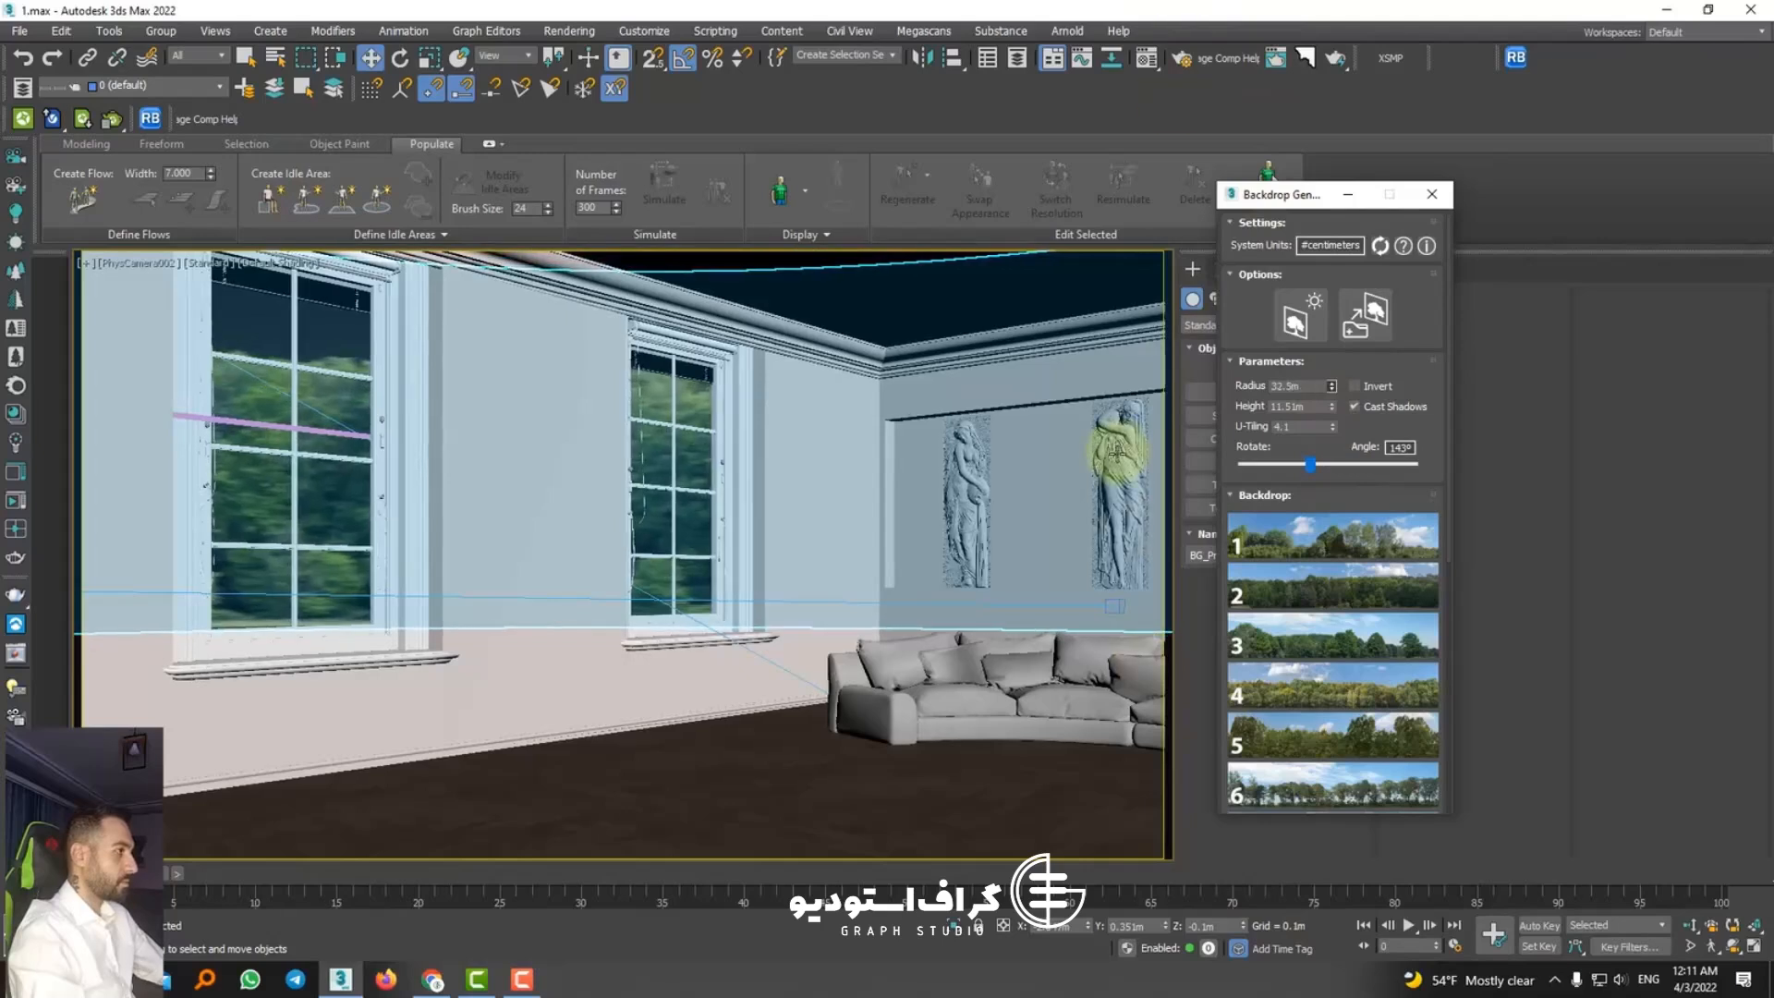
left_click_drag(1331, 406, 1326, 446)
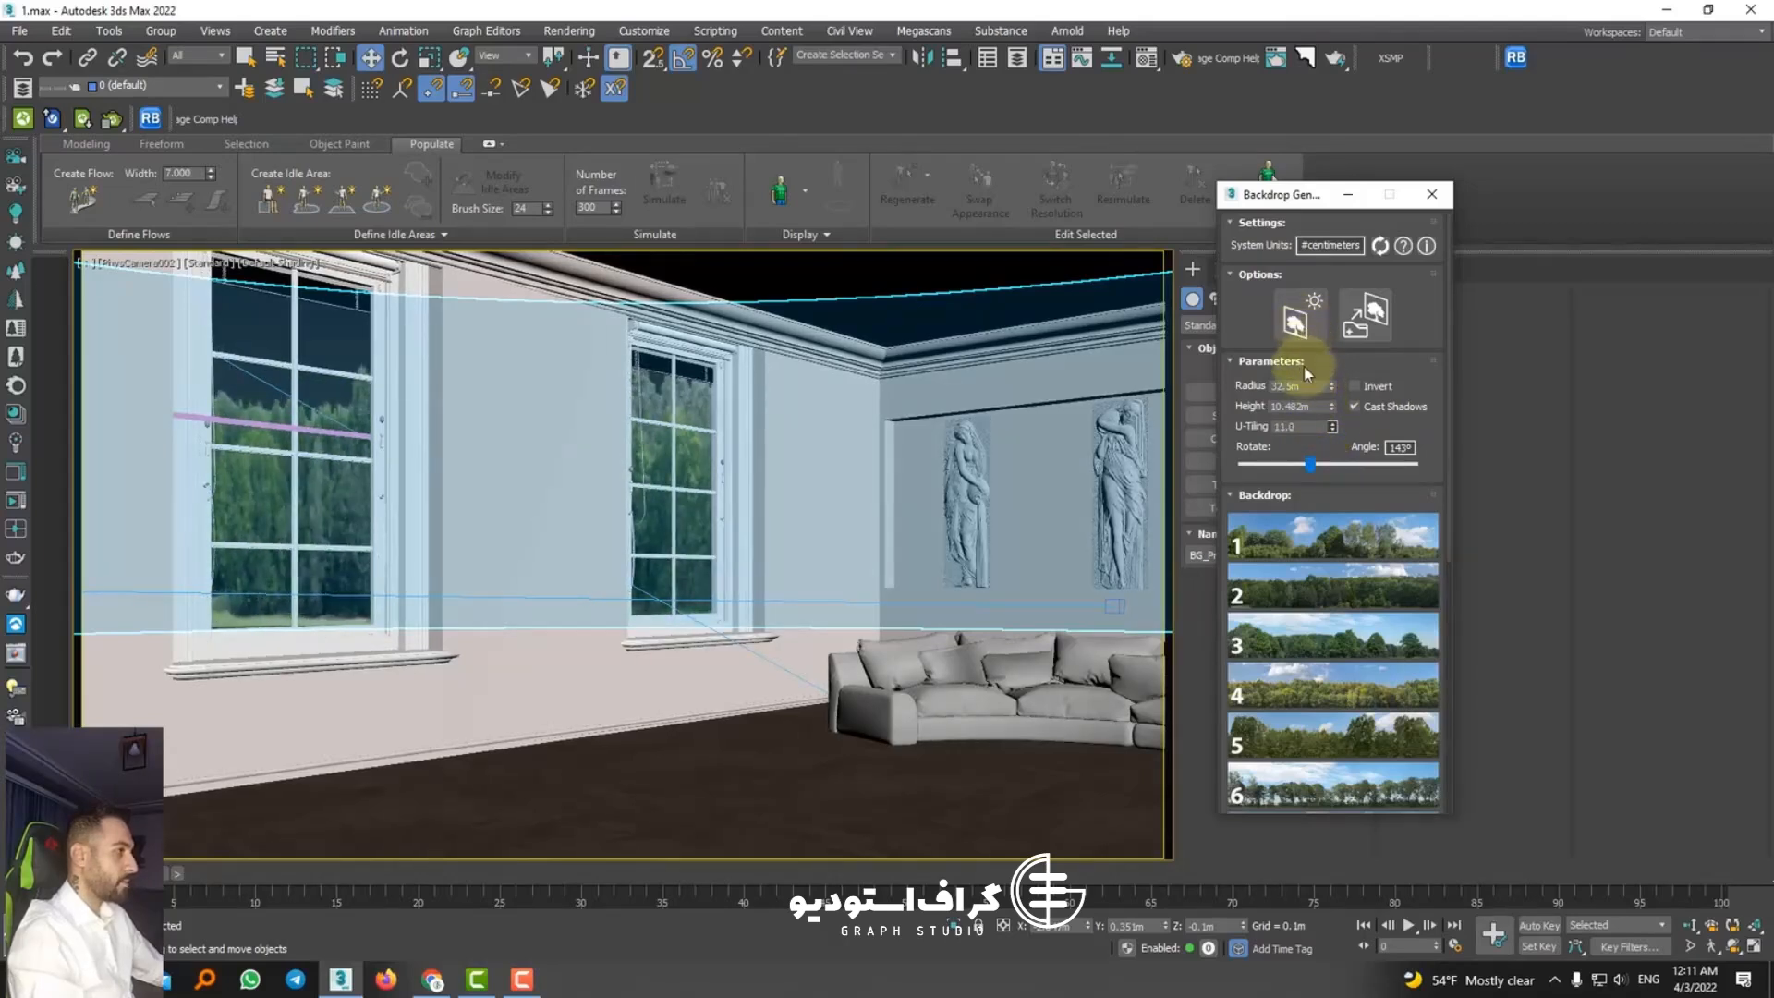
left_click_drag(1334, 417, 1239, 47)
left_click_drag(1332, 385, 1221, 523)
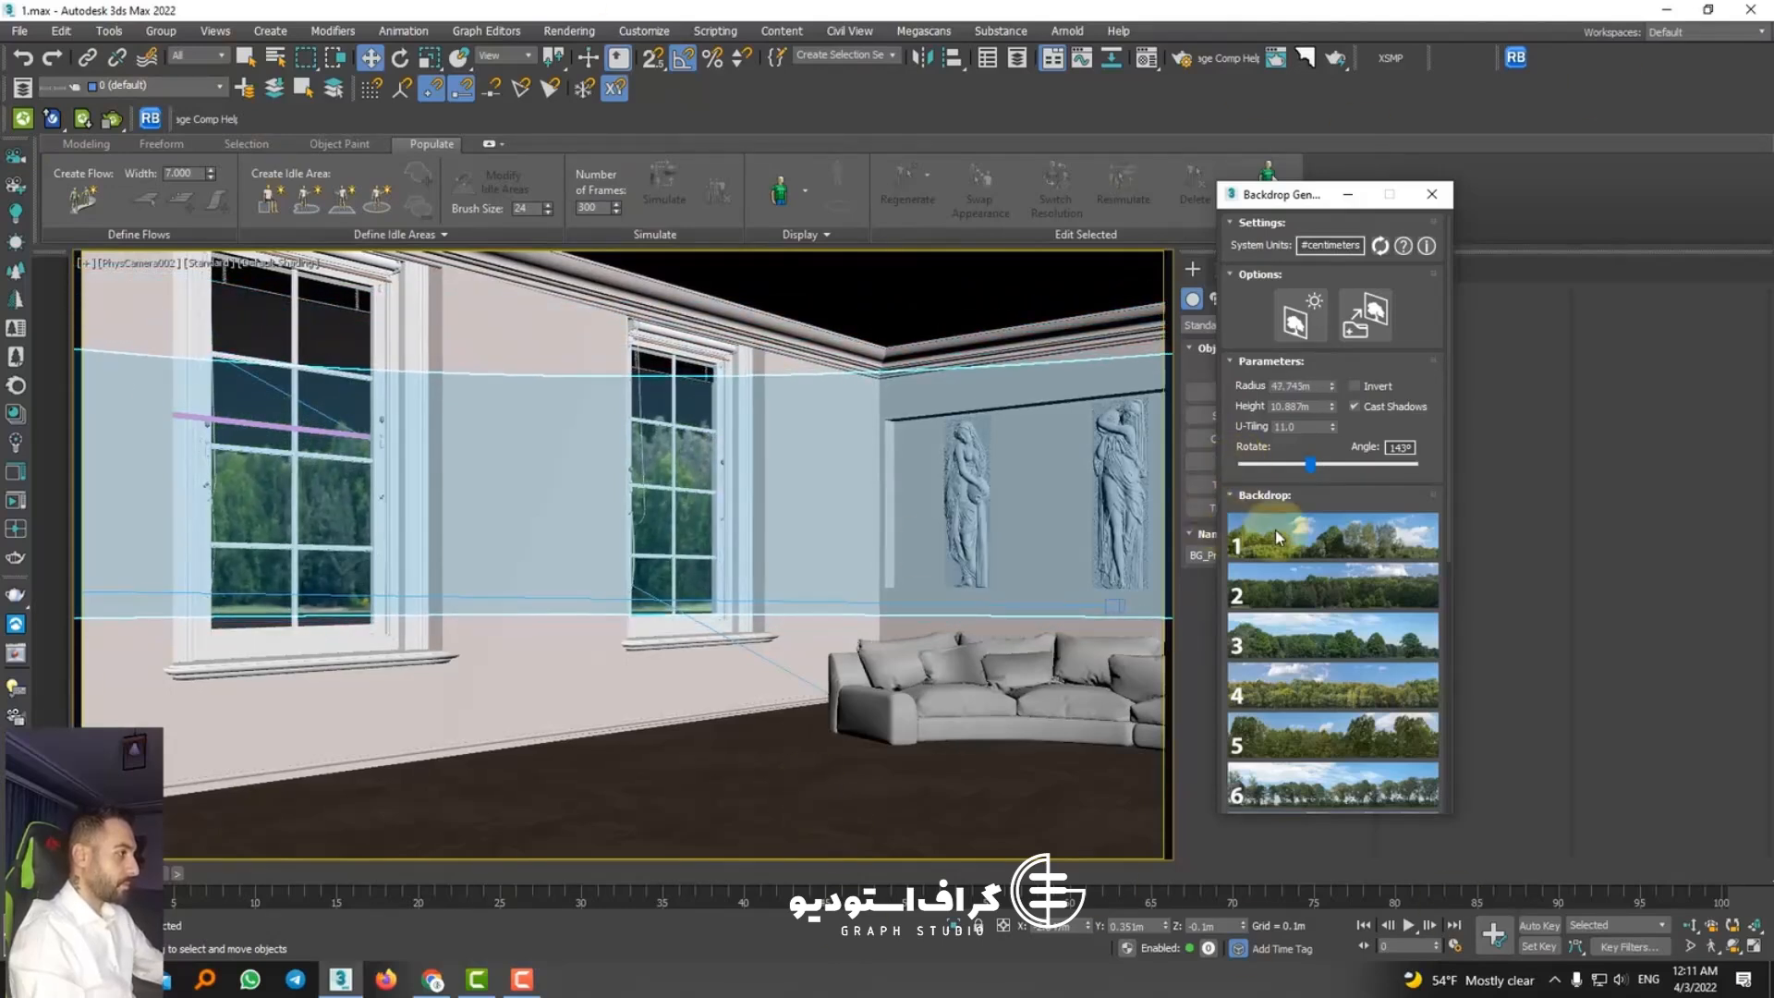
left_click_drag(1290, 468, 1377, 486)
scroll(1372, 650, "down", 2)
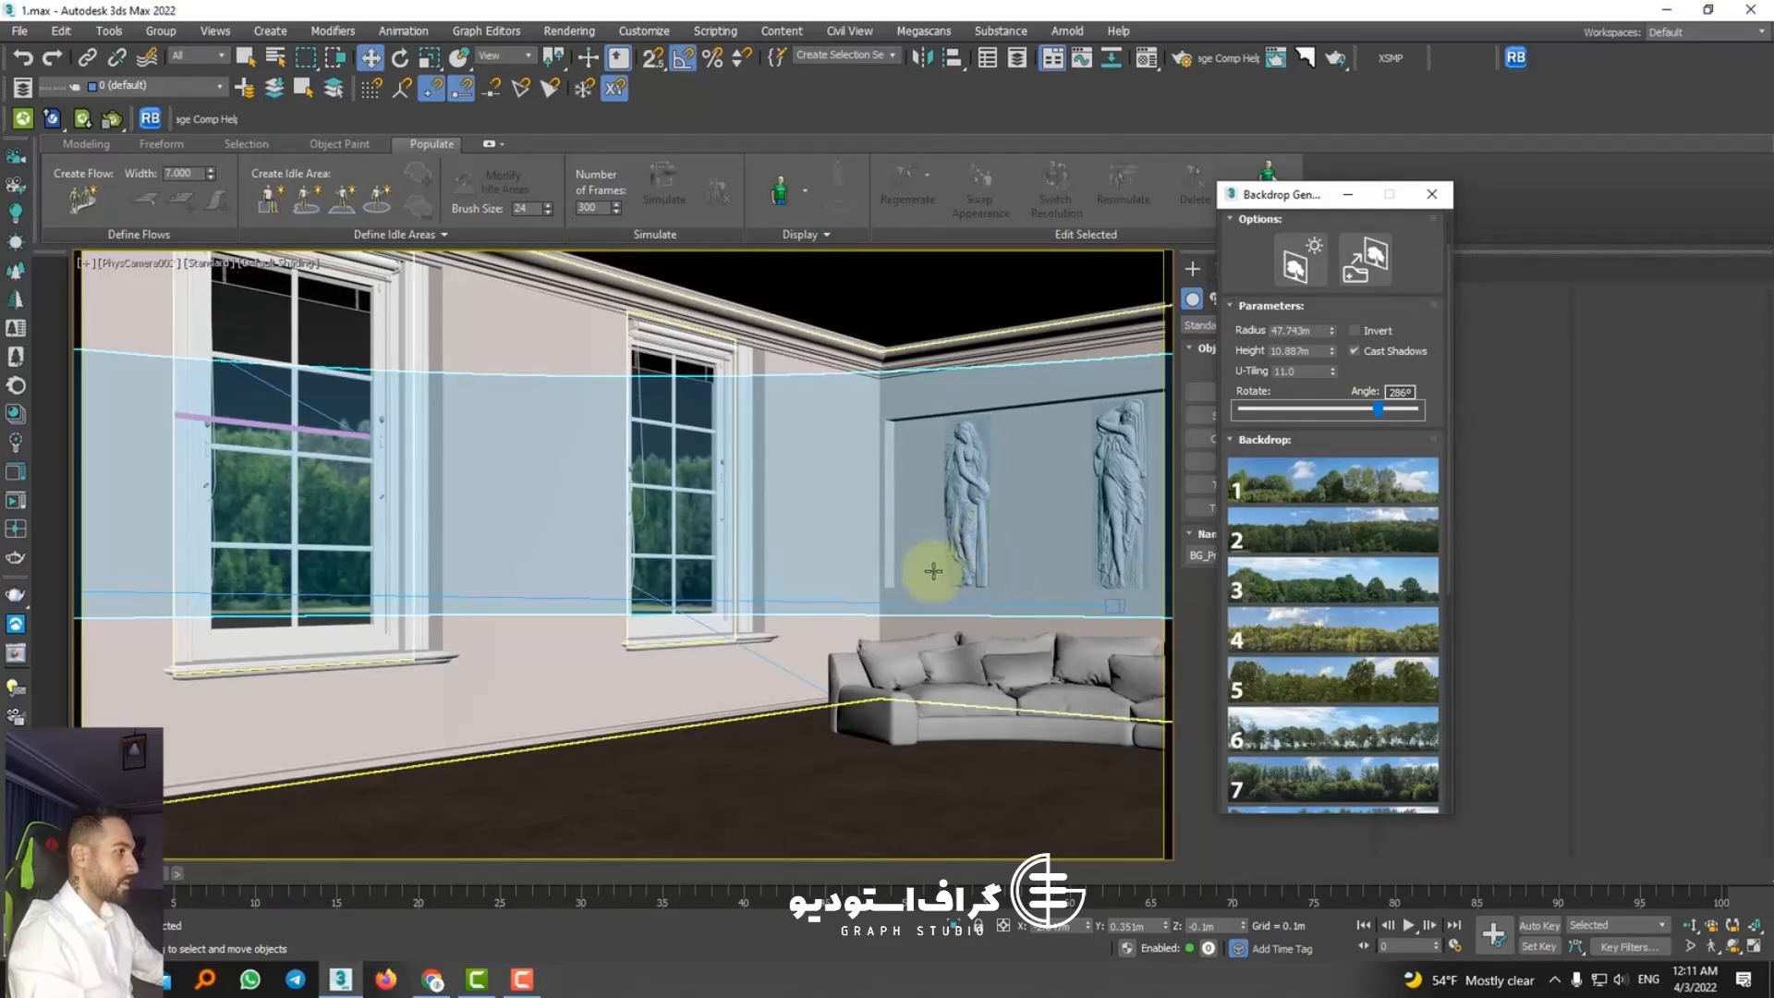
Step: Return to the perspective view and delete the tree-line backdrop around the room
left_click_drag(1244, 923, 749, 519)
key("p")
scroll(749, 527, "down", 8)
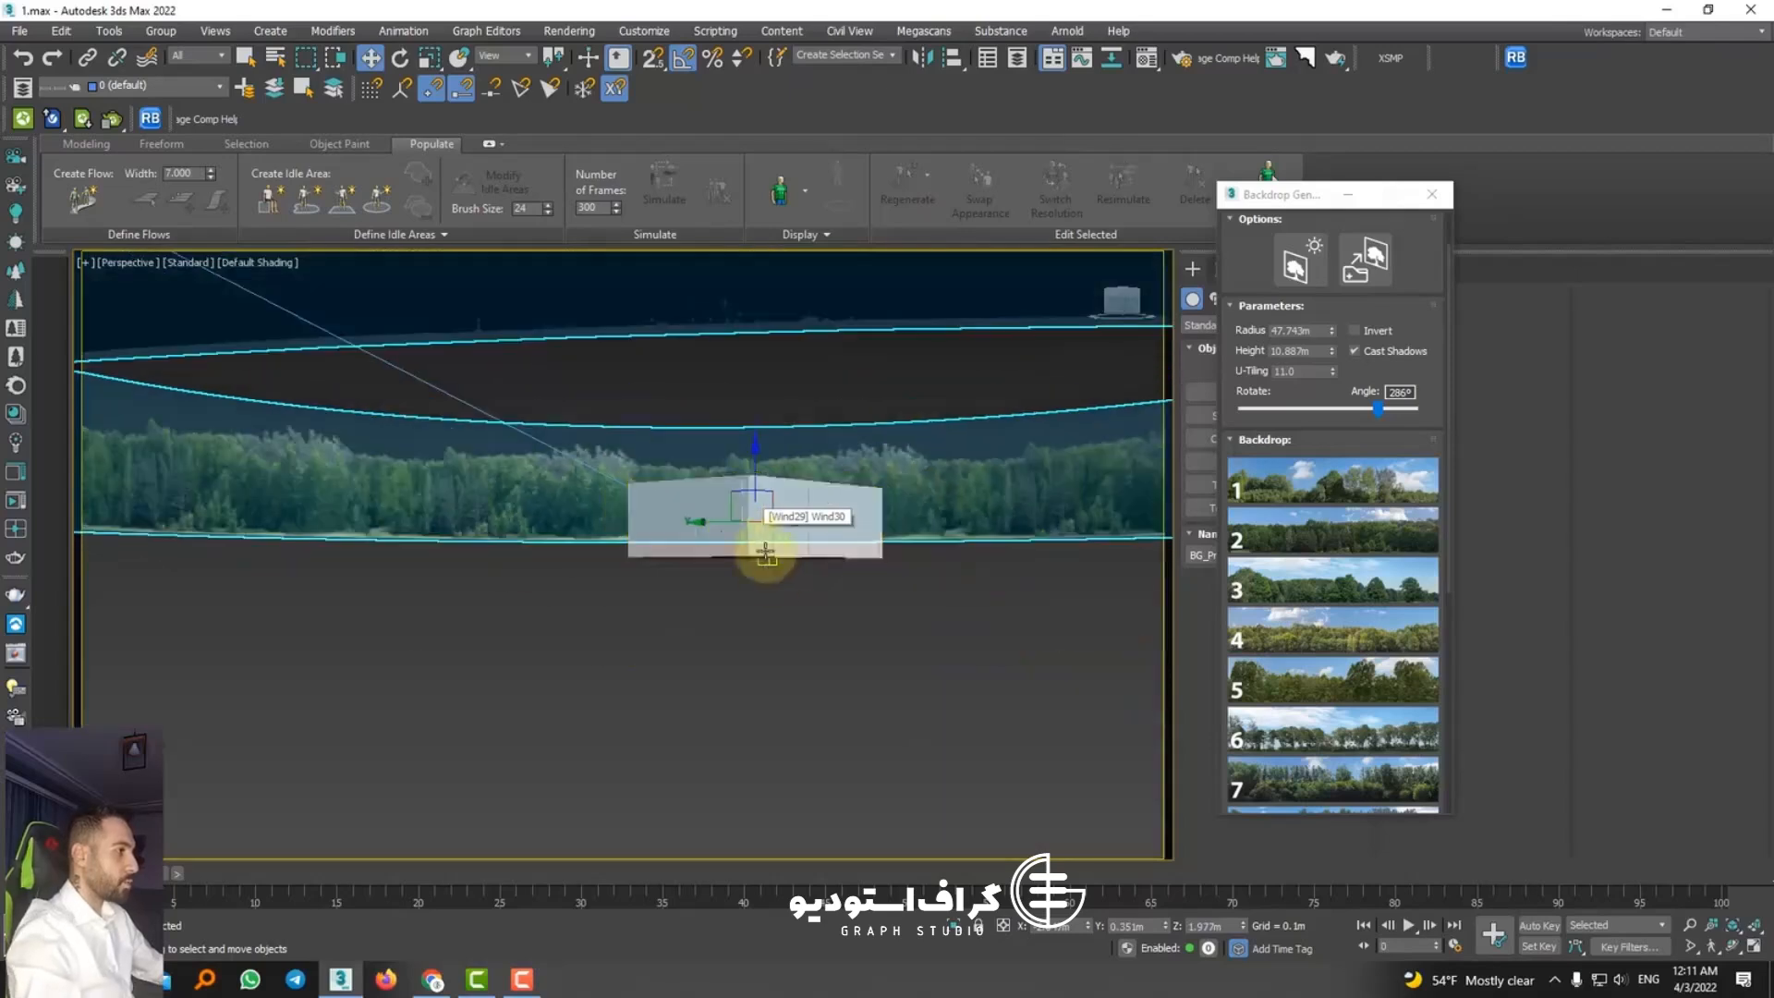
middle_click_drag(764, 557, 765, 610, "alt")
left_click(765, 618)
Step: Browse the preset backdrops, place city skyline preset 12 in the scene and dismiss the scene converter
scroll(1347, 549, "down", 6)
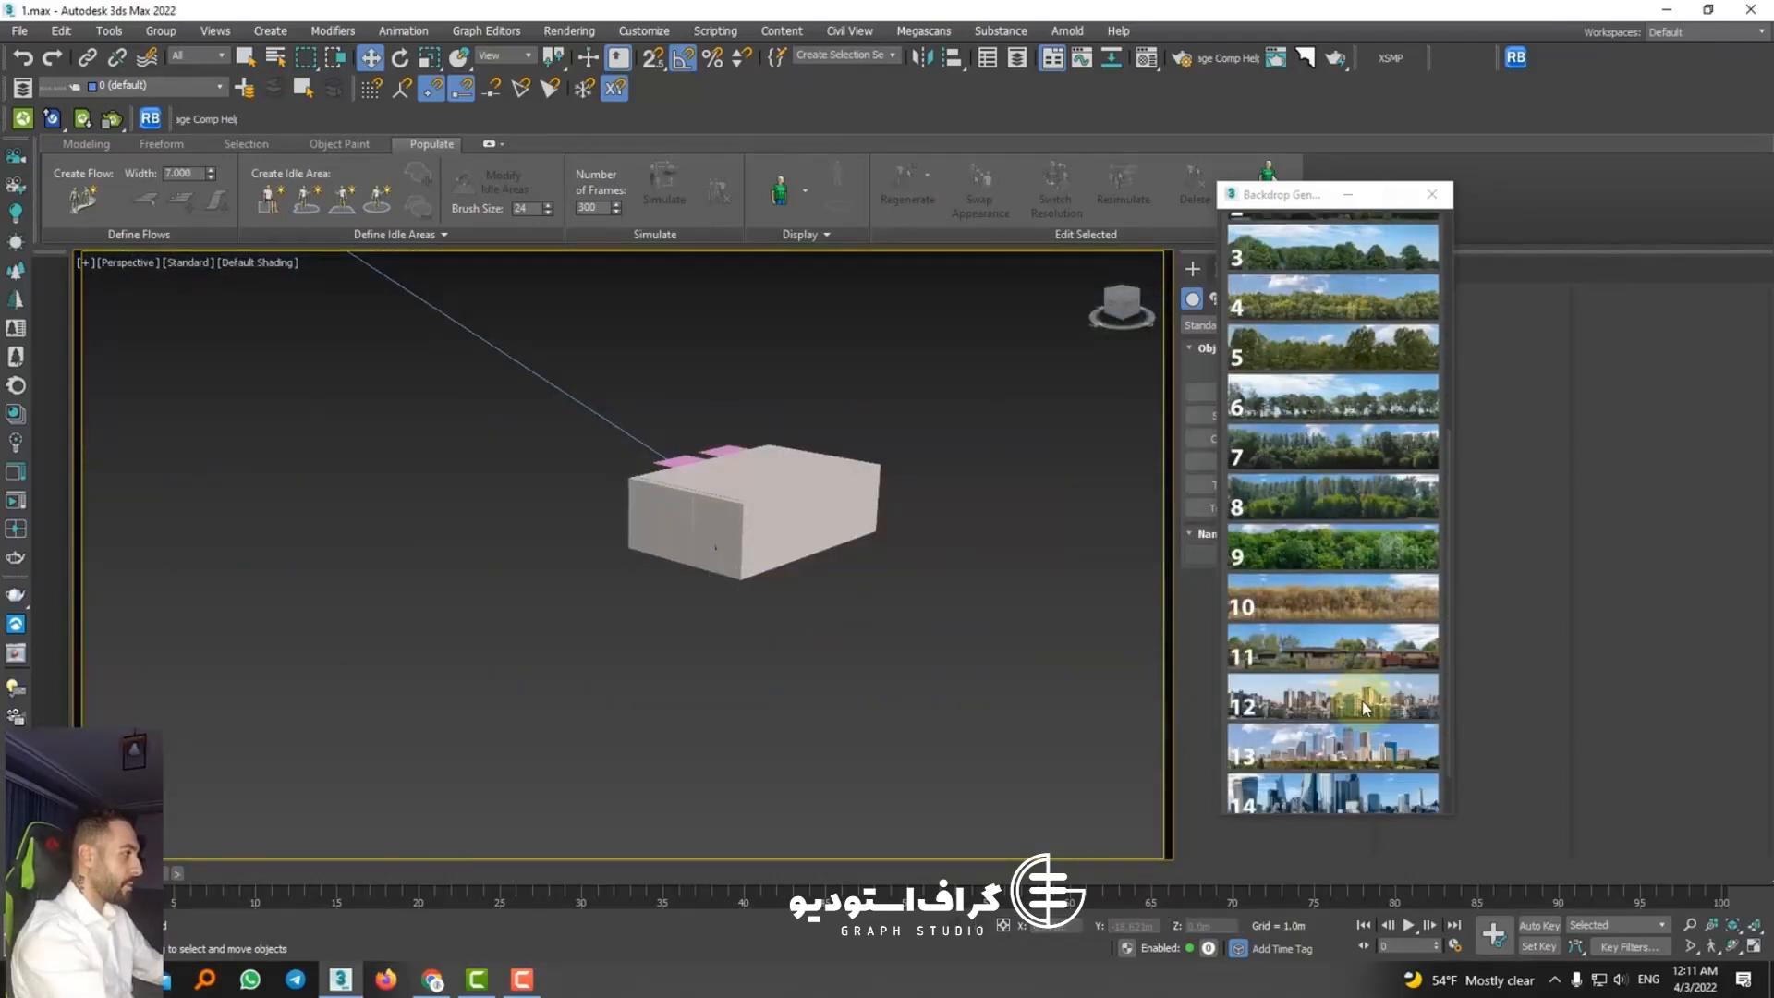
scroll(1365, 708, "down", 1)
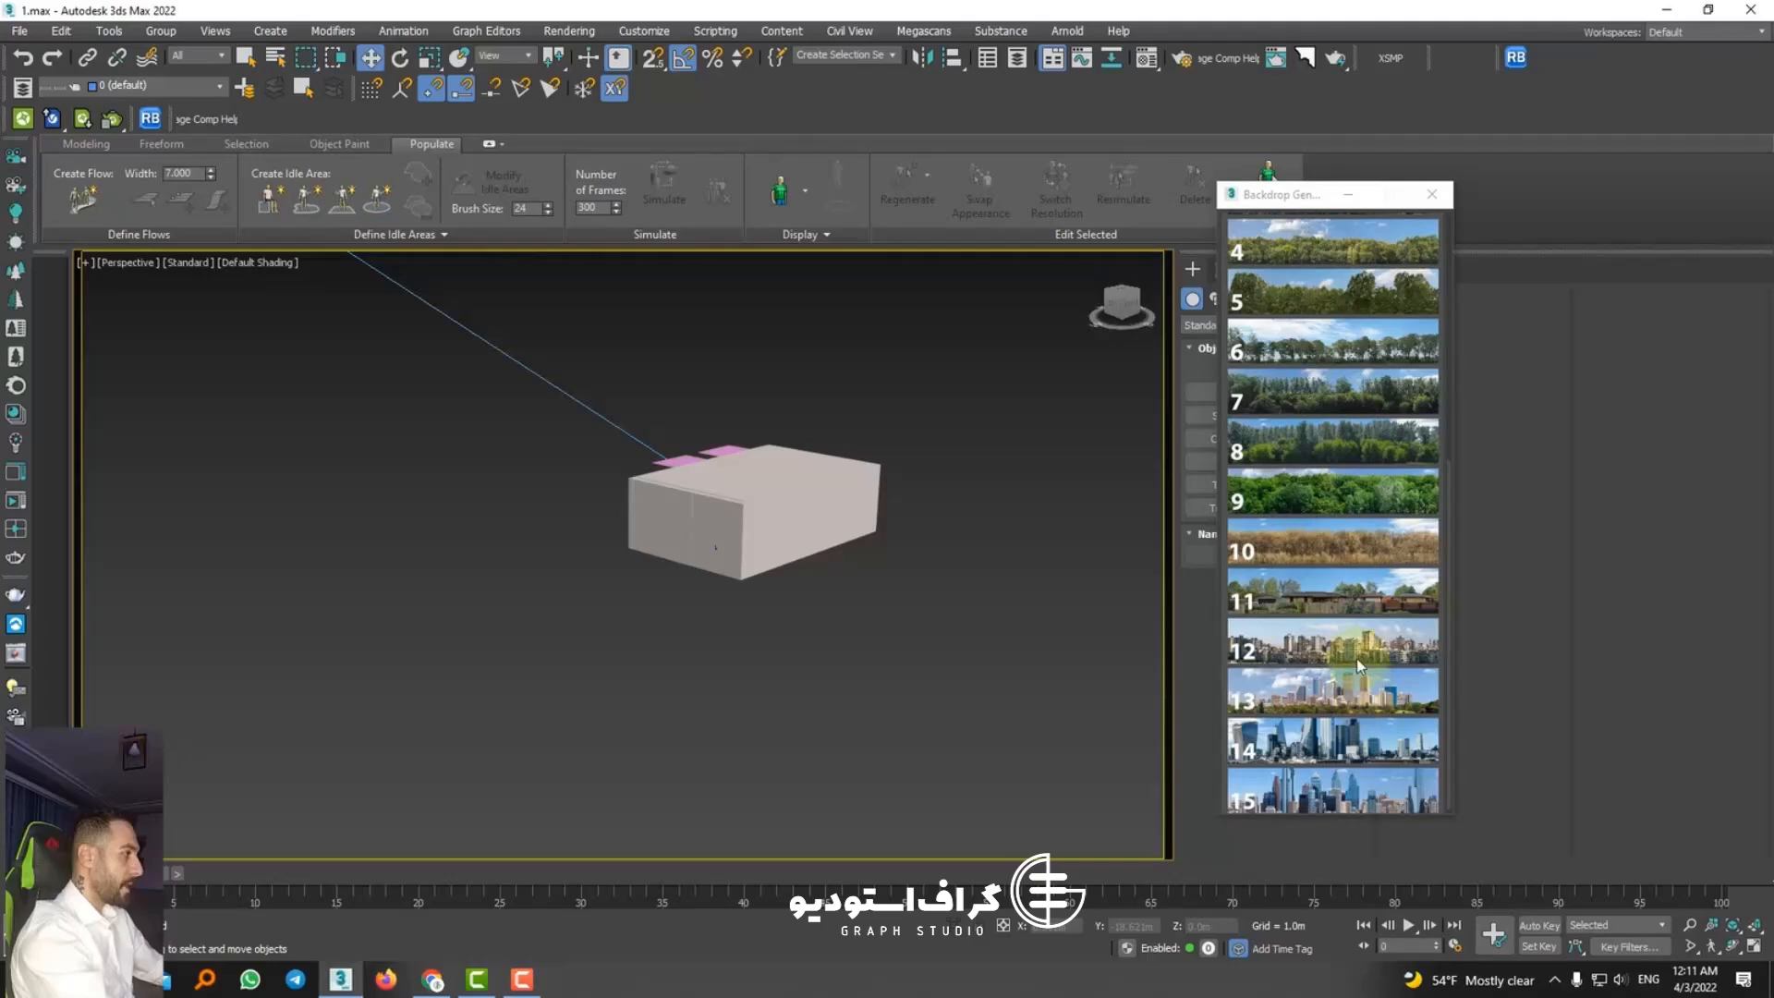
left_click(1266, 653)
left_click(546, 481)
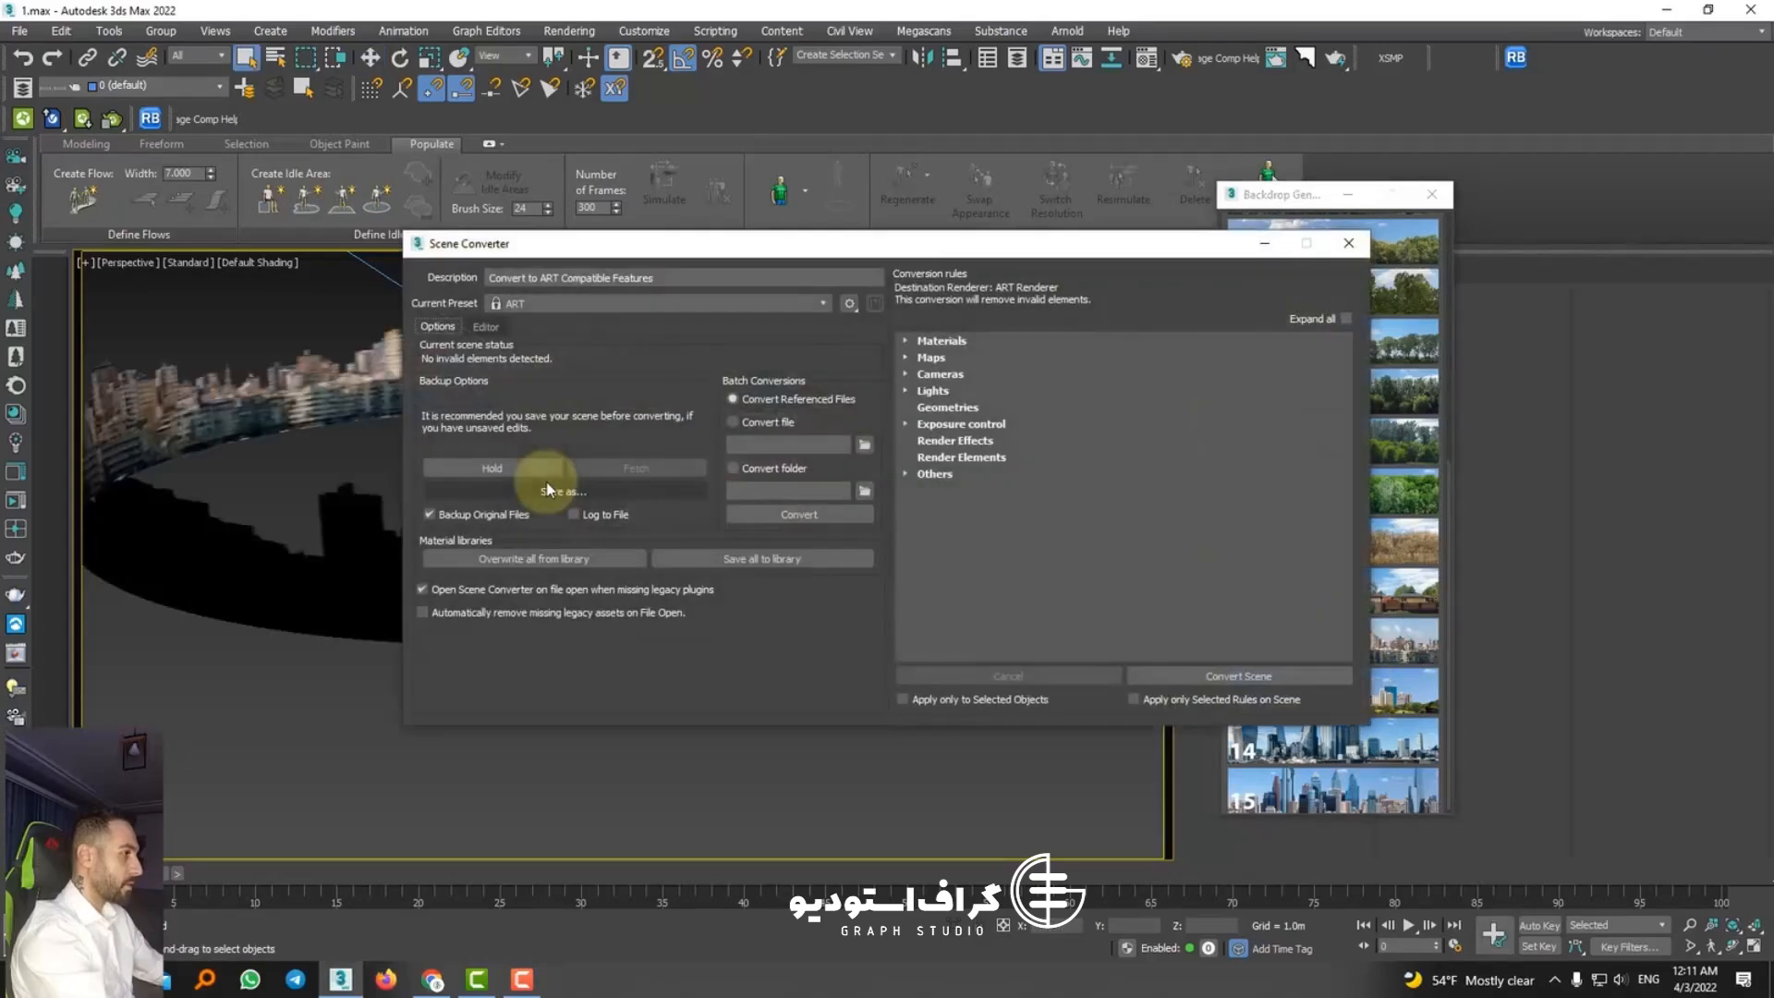
left_click(1336, 253)
Step: Move the city skyline backdrop so it encircles the room, and view it through PhysCamera002
scroll(511, 448, "down", 3)
left_click(473, 392)
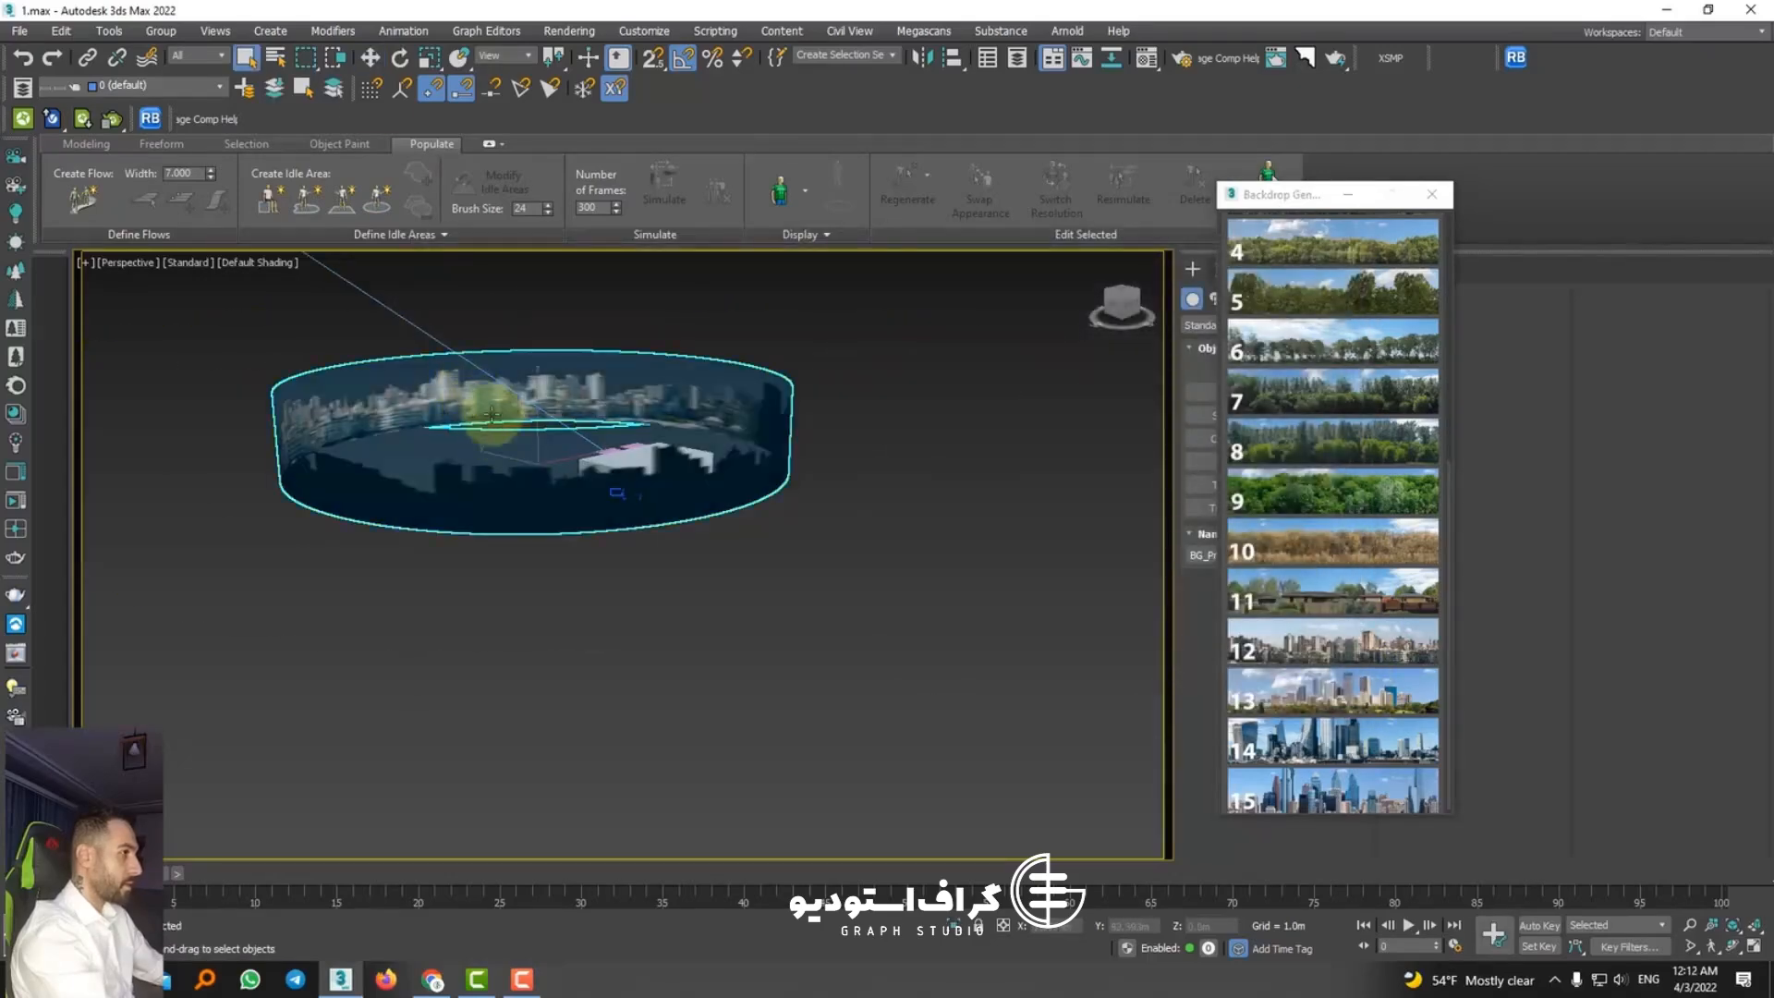
left_click(369, 58)
left_click_drag(511, 458, 594, 499)
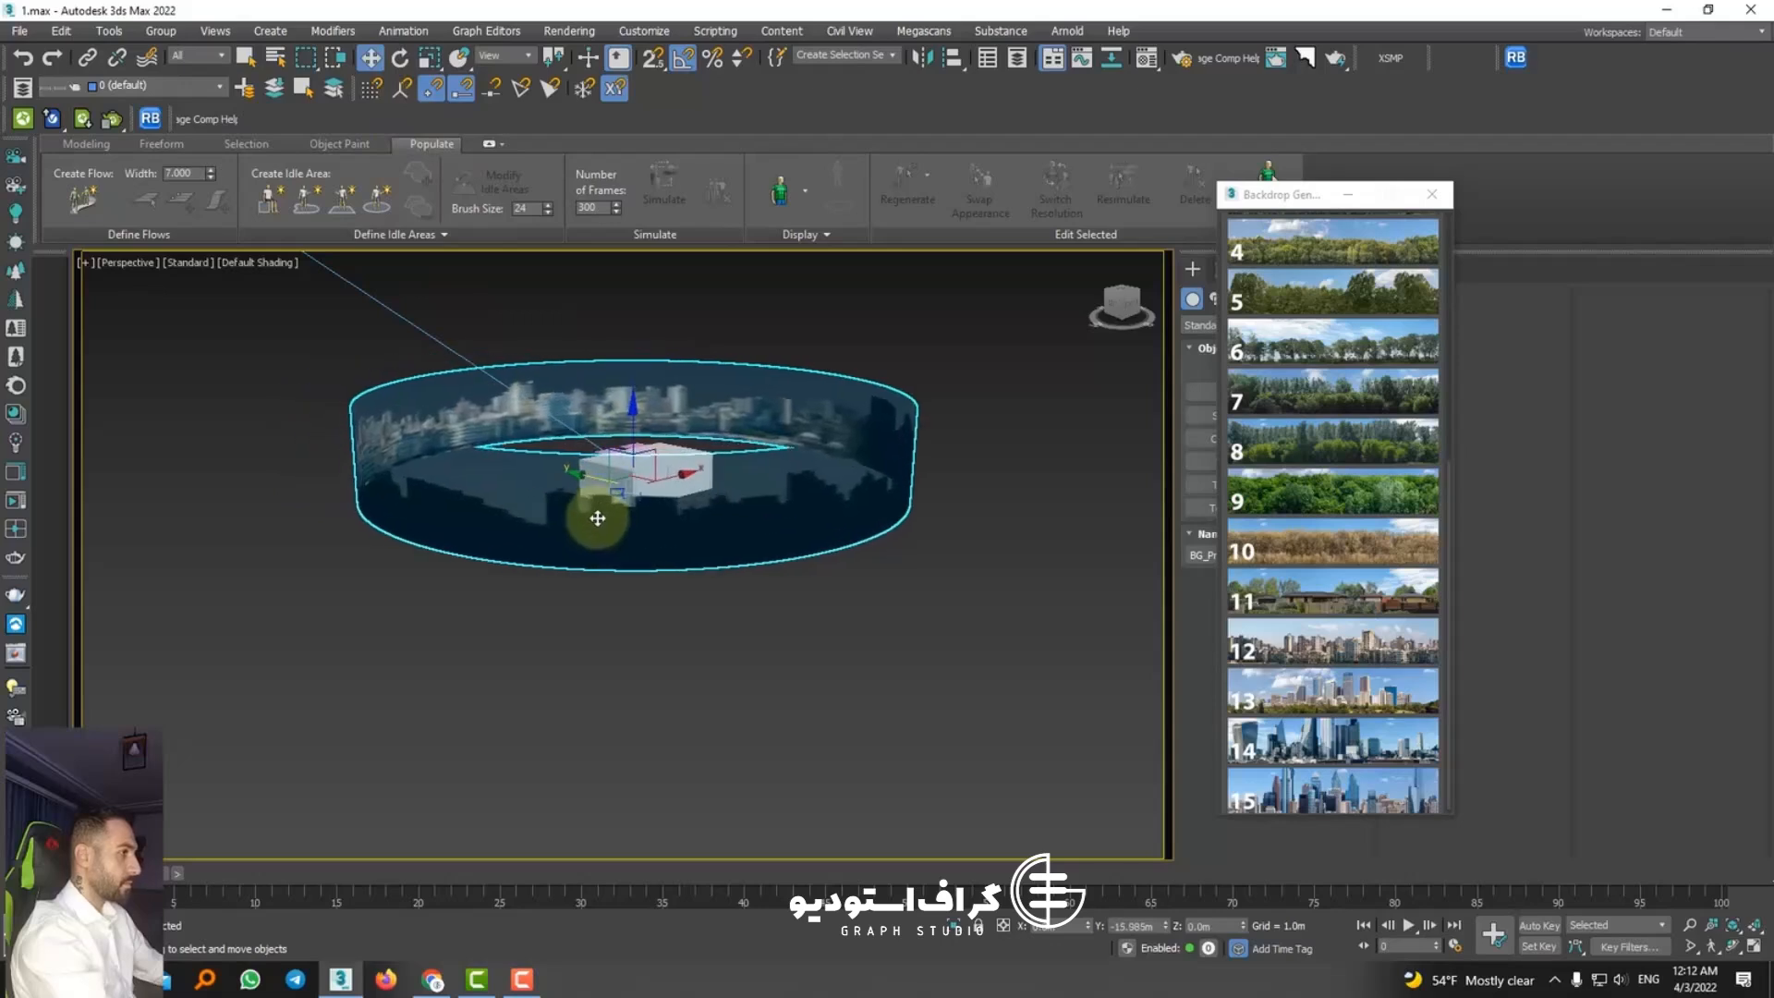
key("c")
left_click(822, 368)
double_click(819, 369)
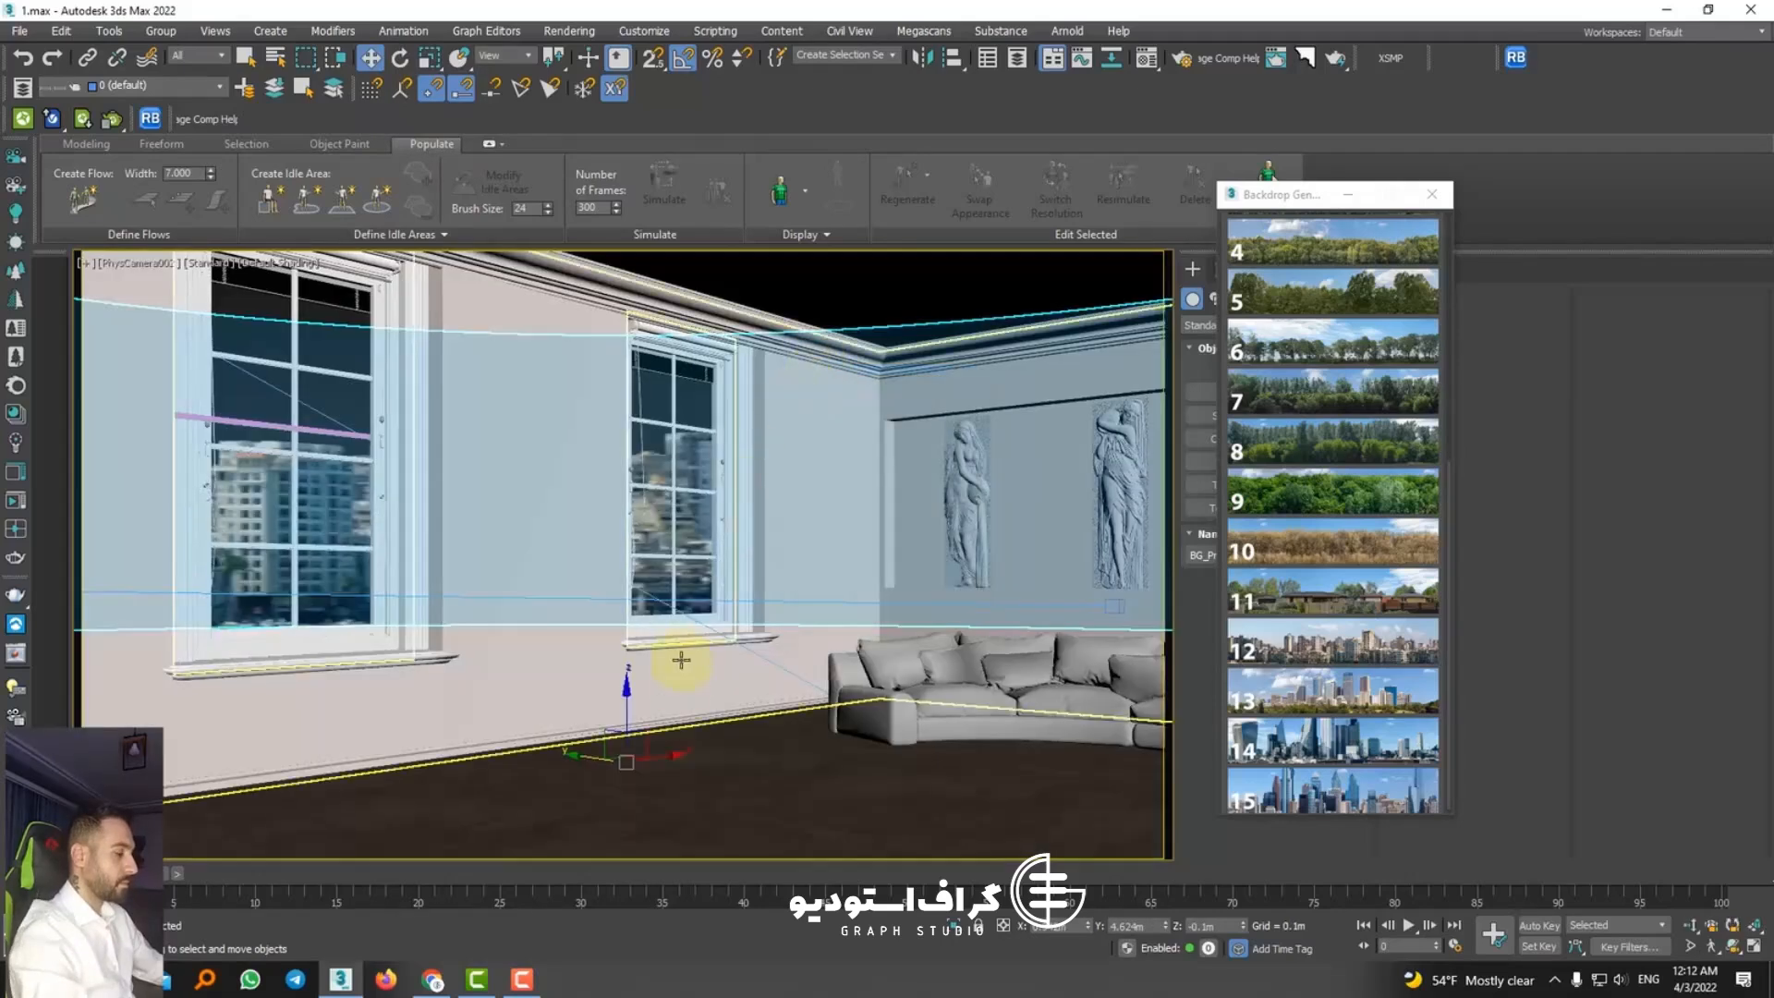
Step: Refine the city backdrop to radius 47.767 m, height 13.318 m, U-tiling 8.2 and angle 311°, and lower it to Z -2.2 m
mouse_move(624, 721)
left_mouse_down()
mouse_move(615, 519)
mouse_move(627, 707)
left_mouse_up()
scroll(1318, 384, "up", 3)
scroll(1318, 385, "up", 3)
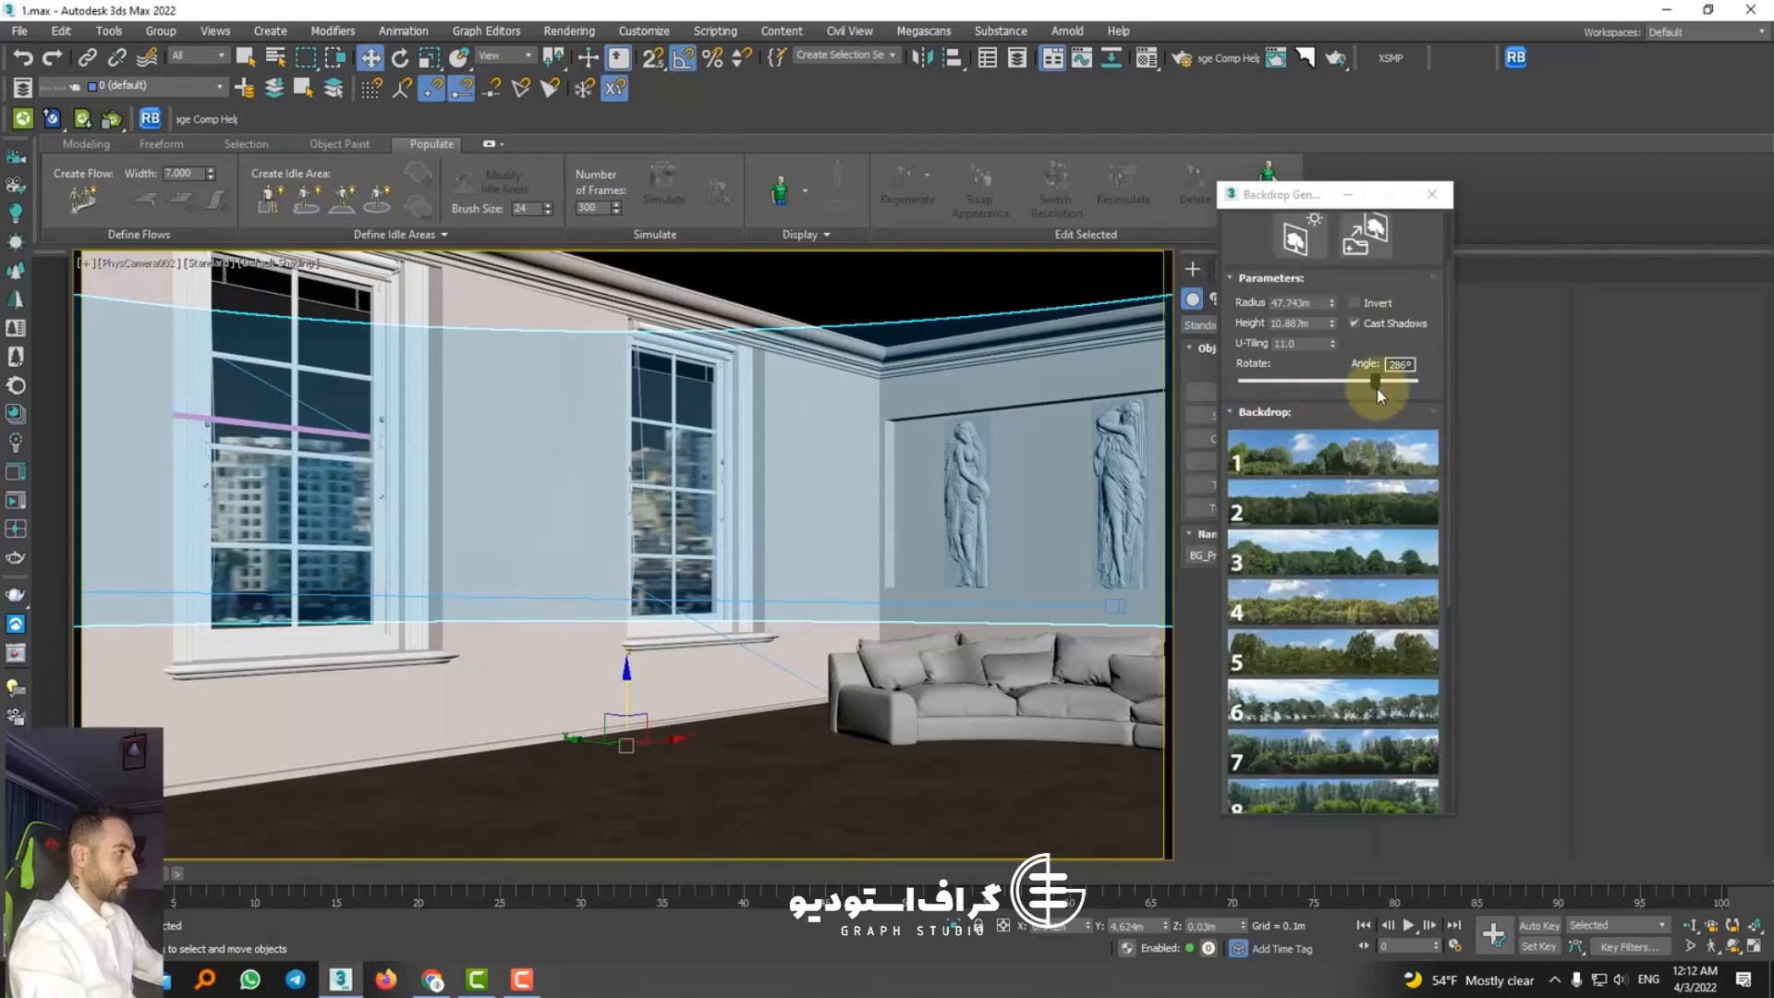
left_click_drag(1374, 383, 1332, 374)
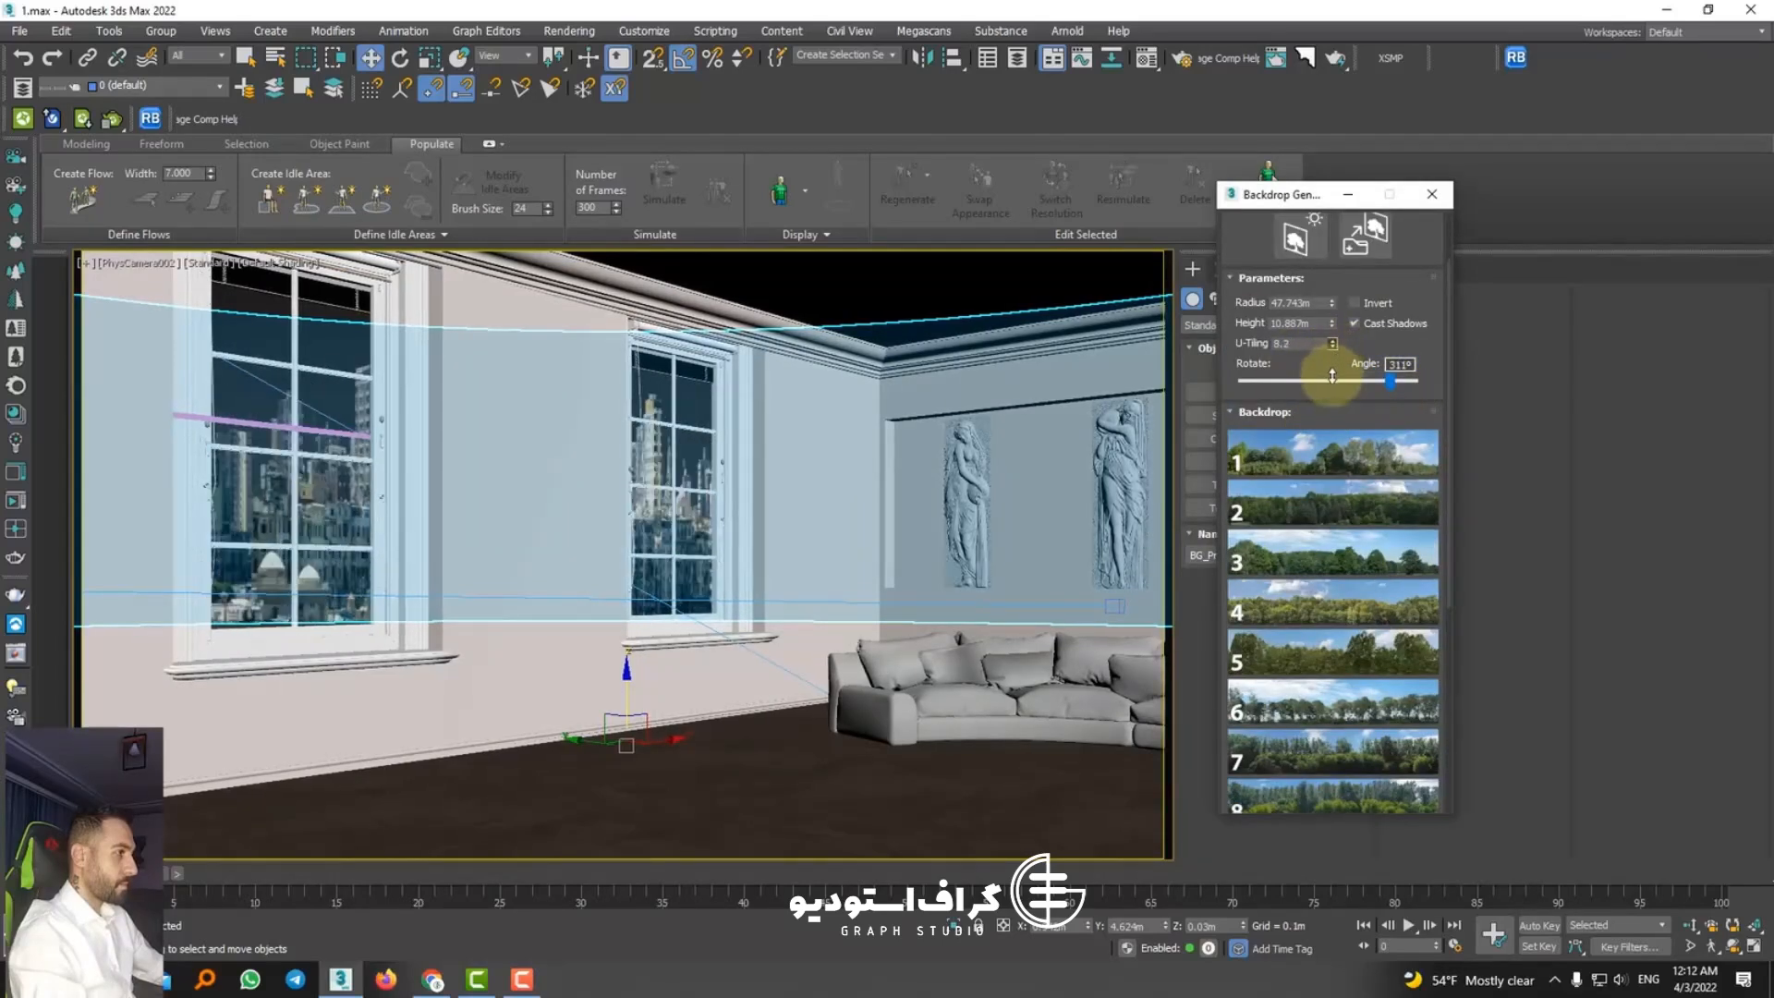
left_click_drag(1331, 304, 927, 933)
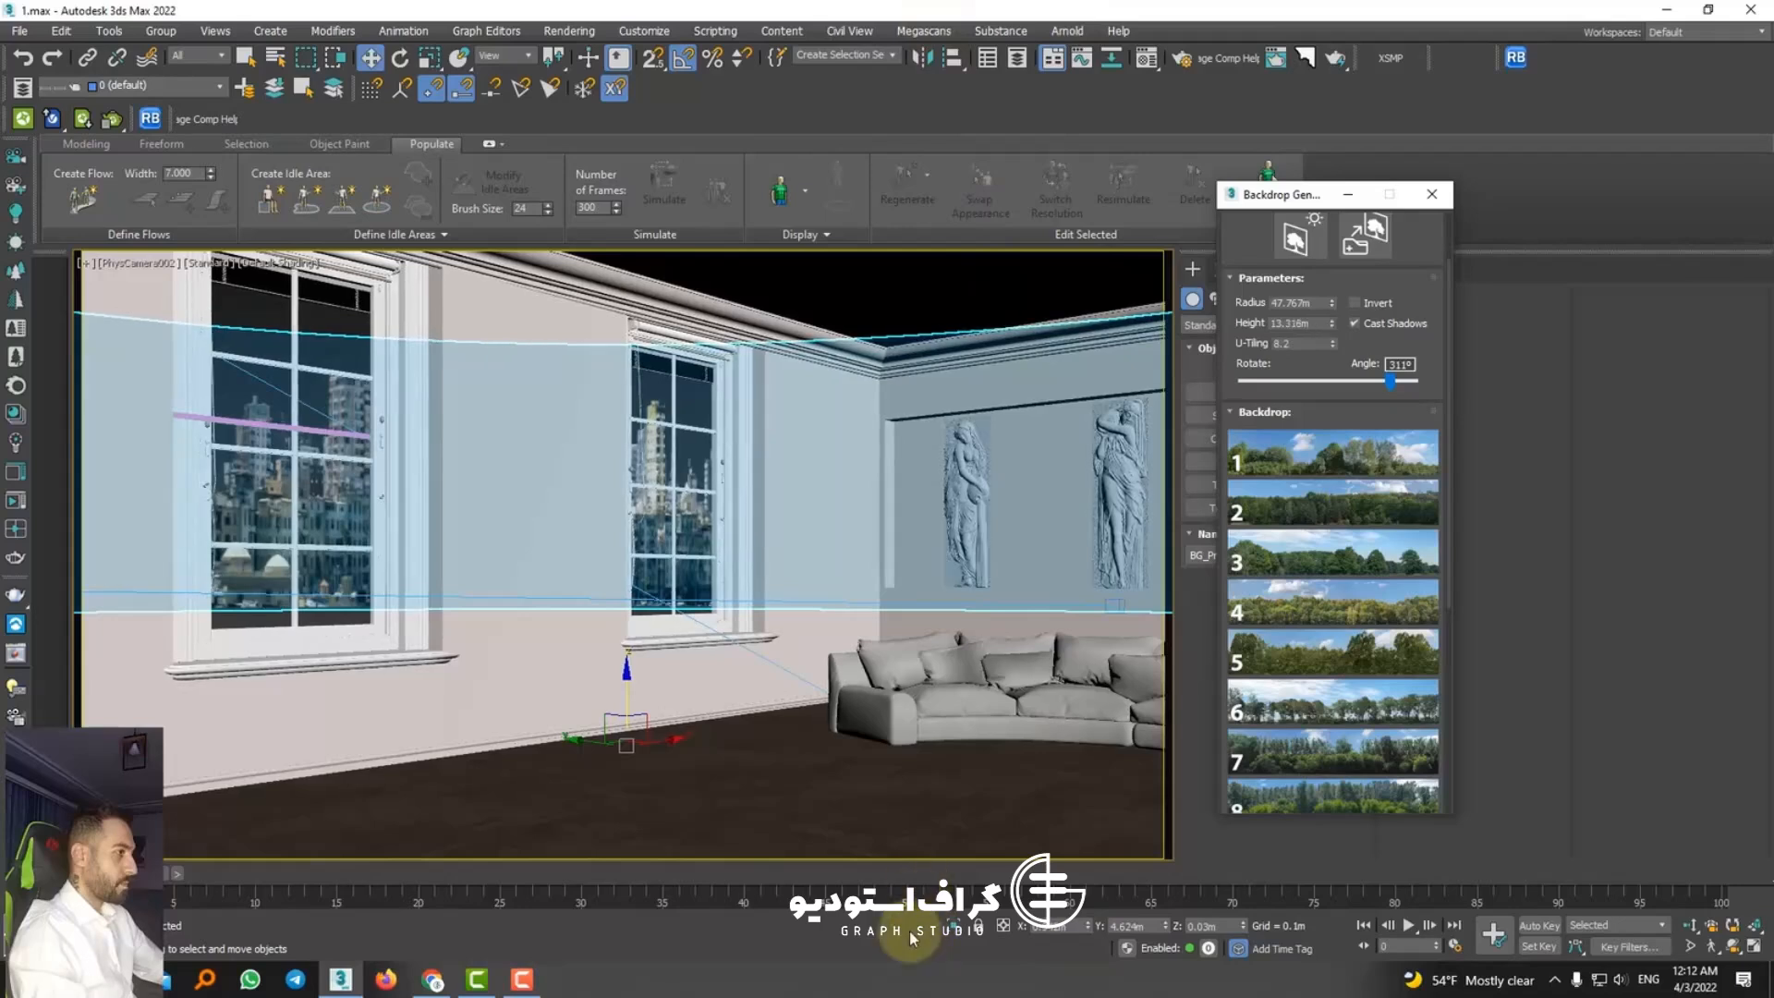
left_click_drag(614, 712, 645, 994)
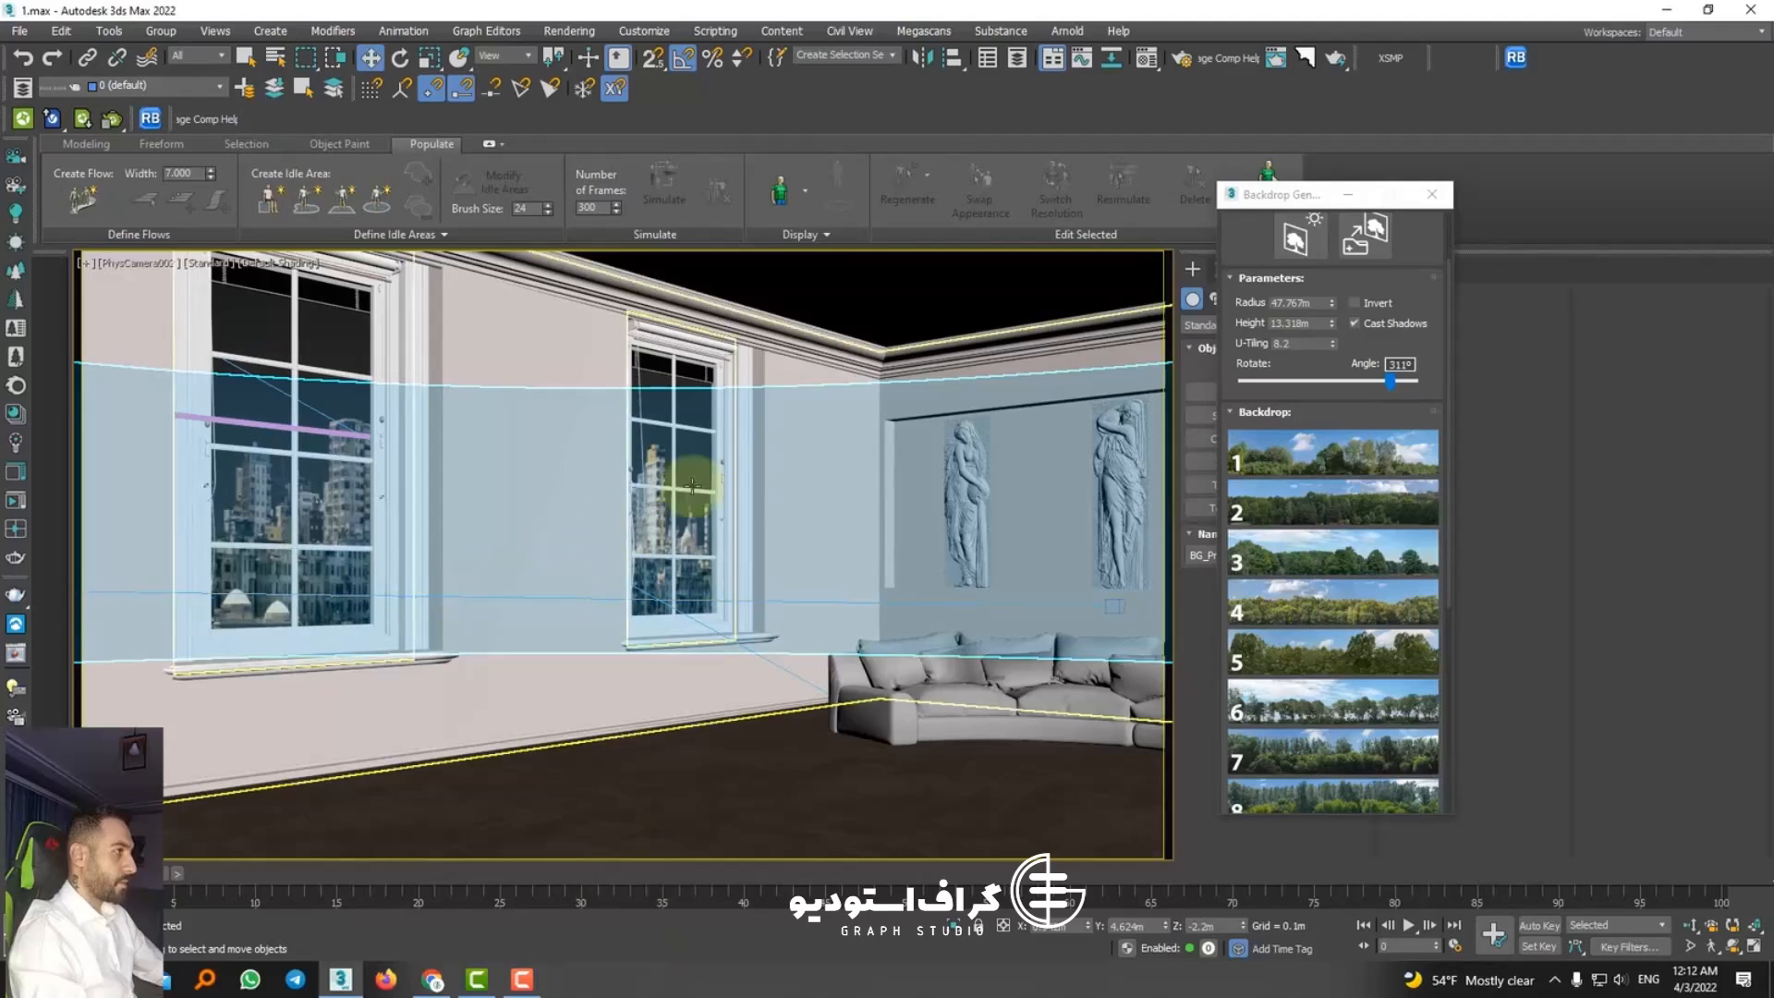
Step: Render the camera view in Corona and, in LightMix, set the environment skylight to 1.574 and enable CoronaSun001
left_click(1335, 57)
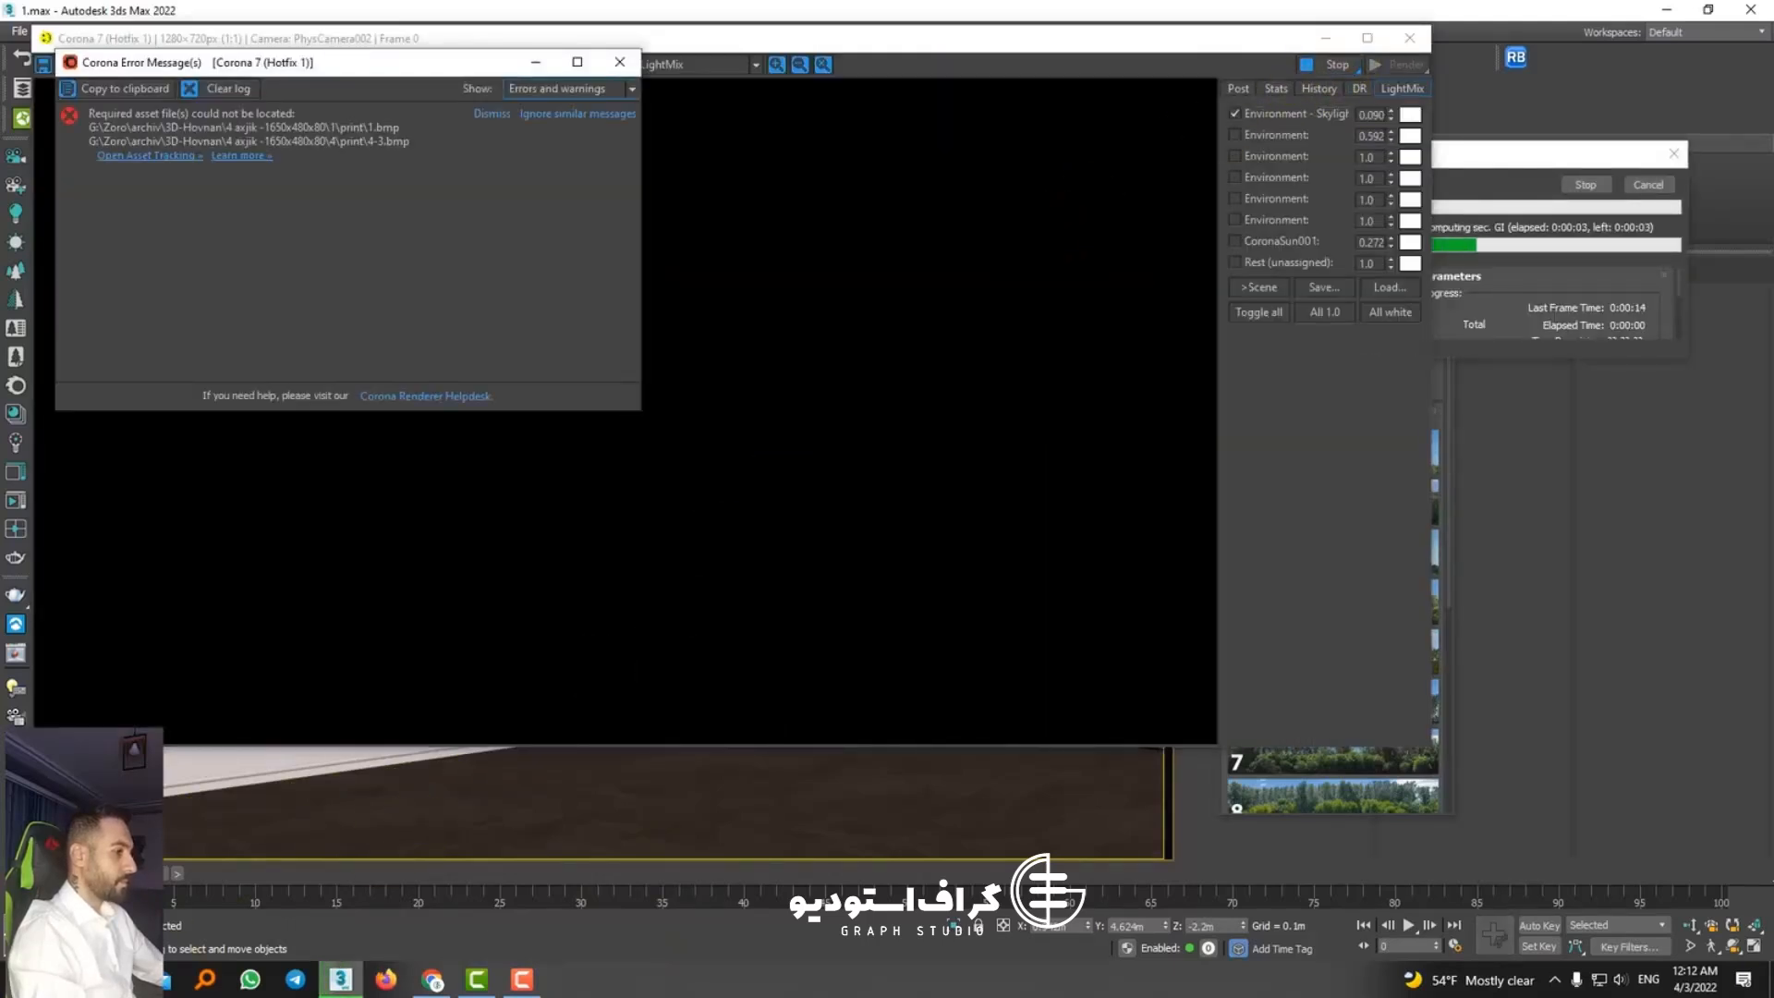
left_click(619, 62)
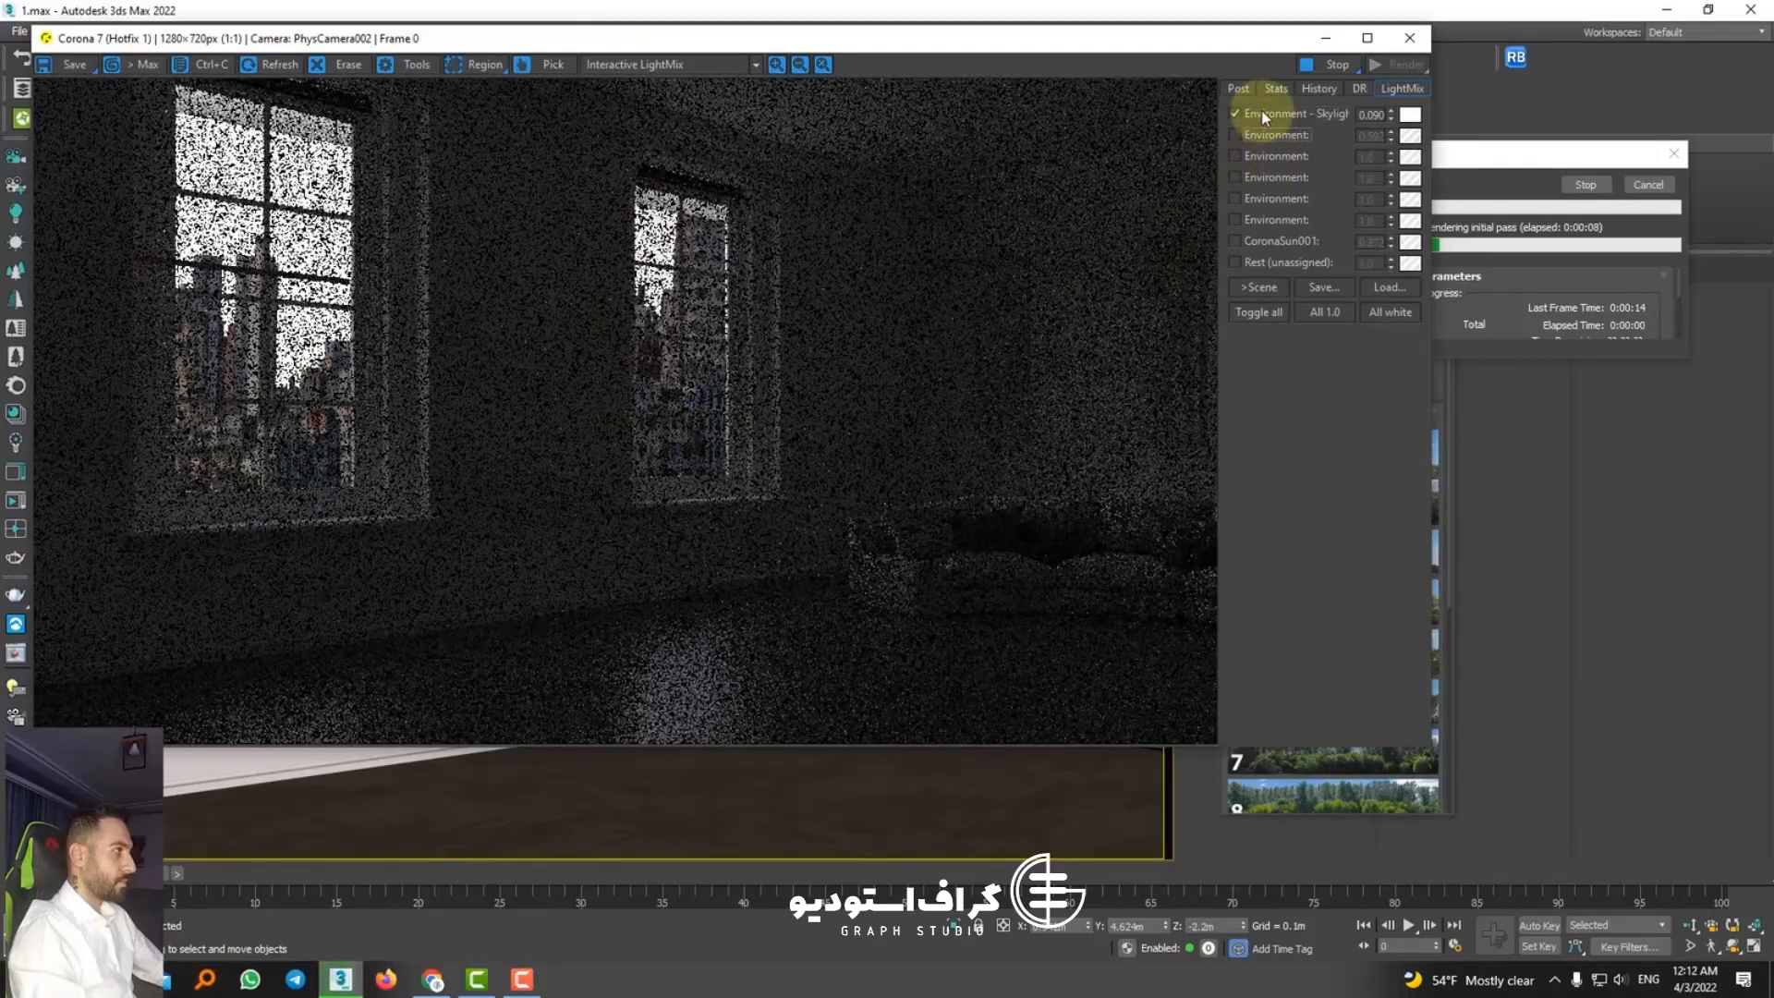
left_click(1262, 112)
left_click(1262, 113)
left_click_drag(1389, 118, 1306, 725)
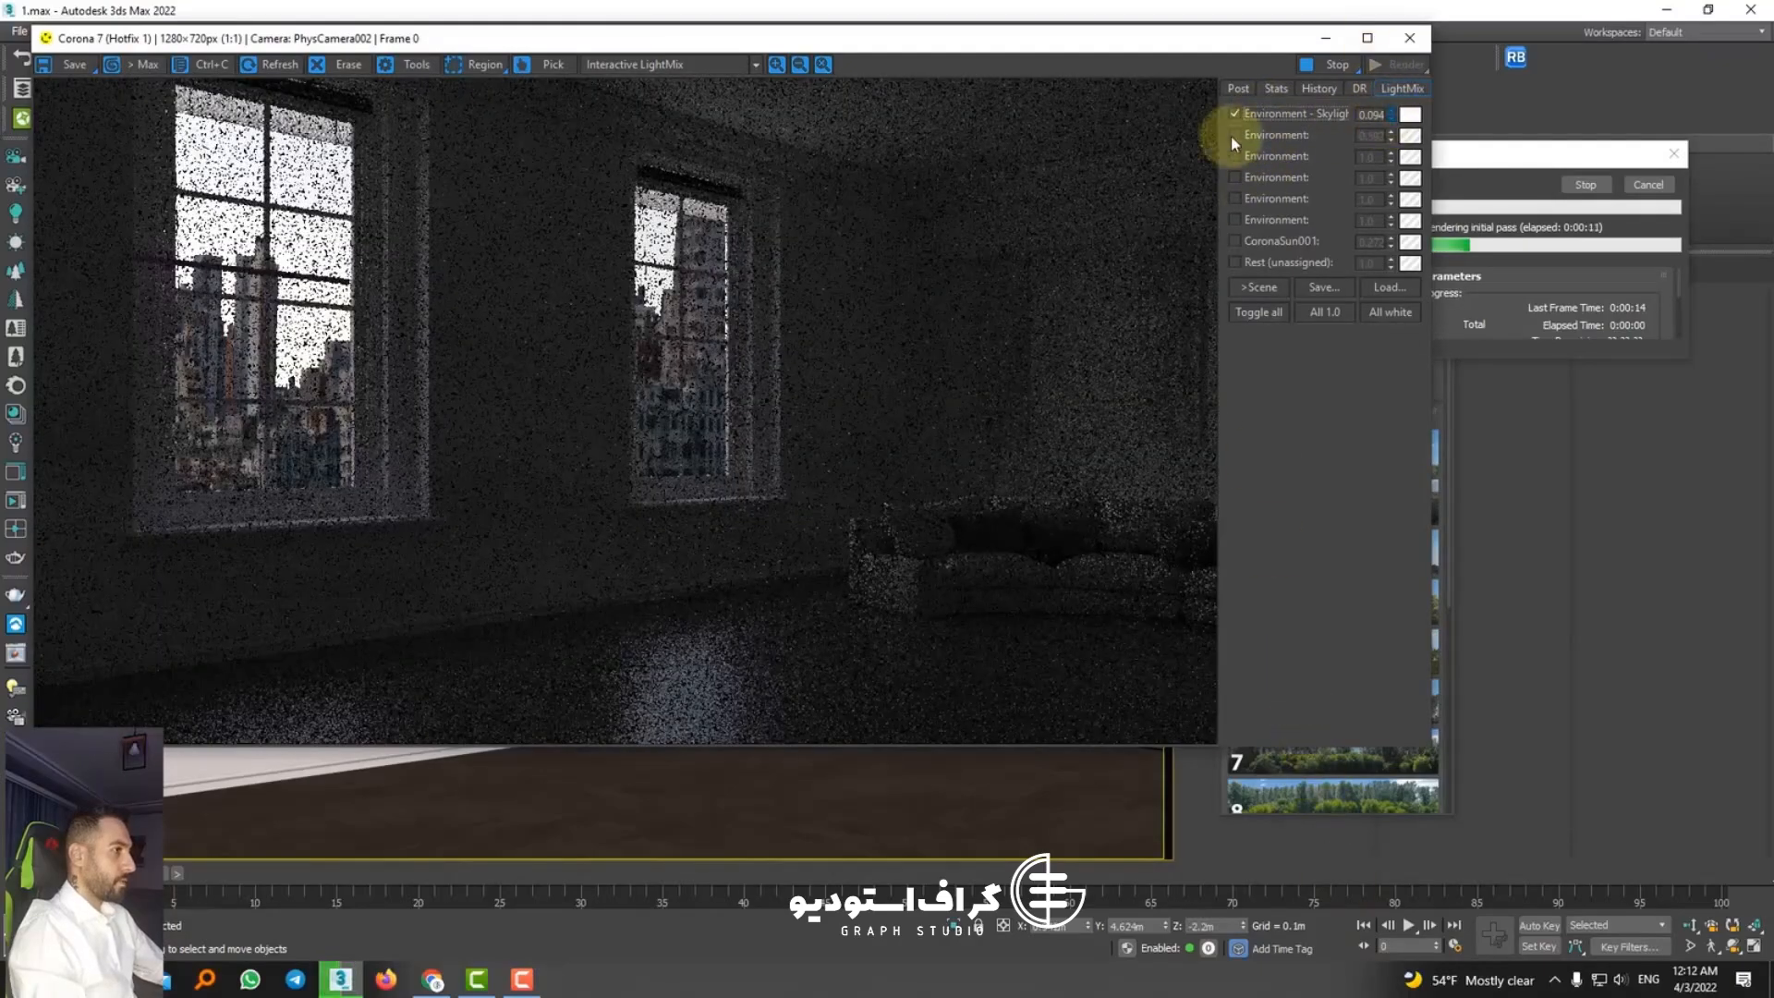
left_click_drag(1231, 137, 1229, 203)
left_click_drag(1375, 125, 1297, 689)
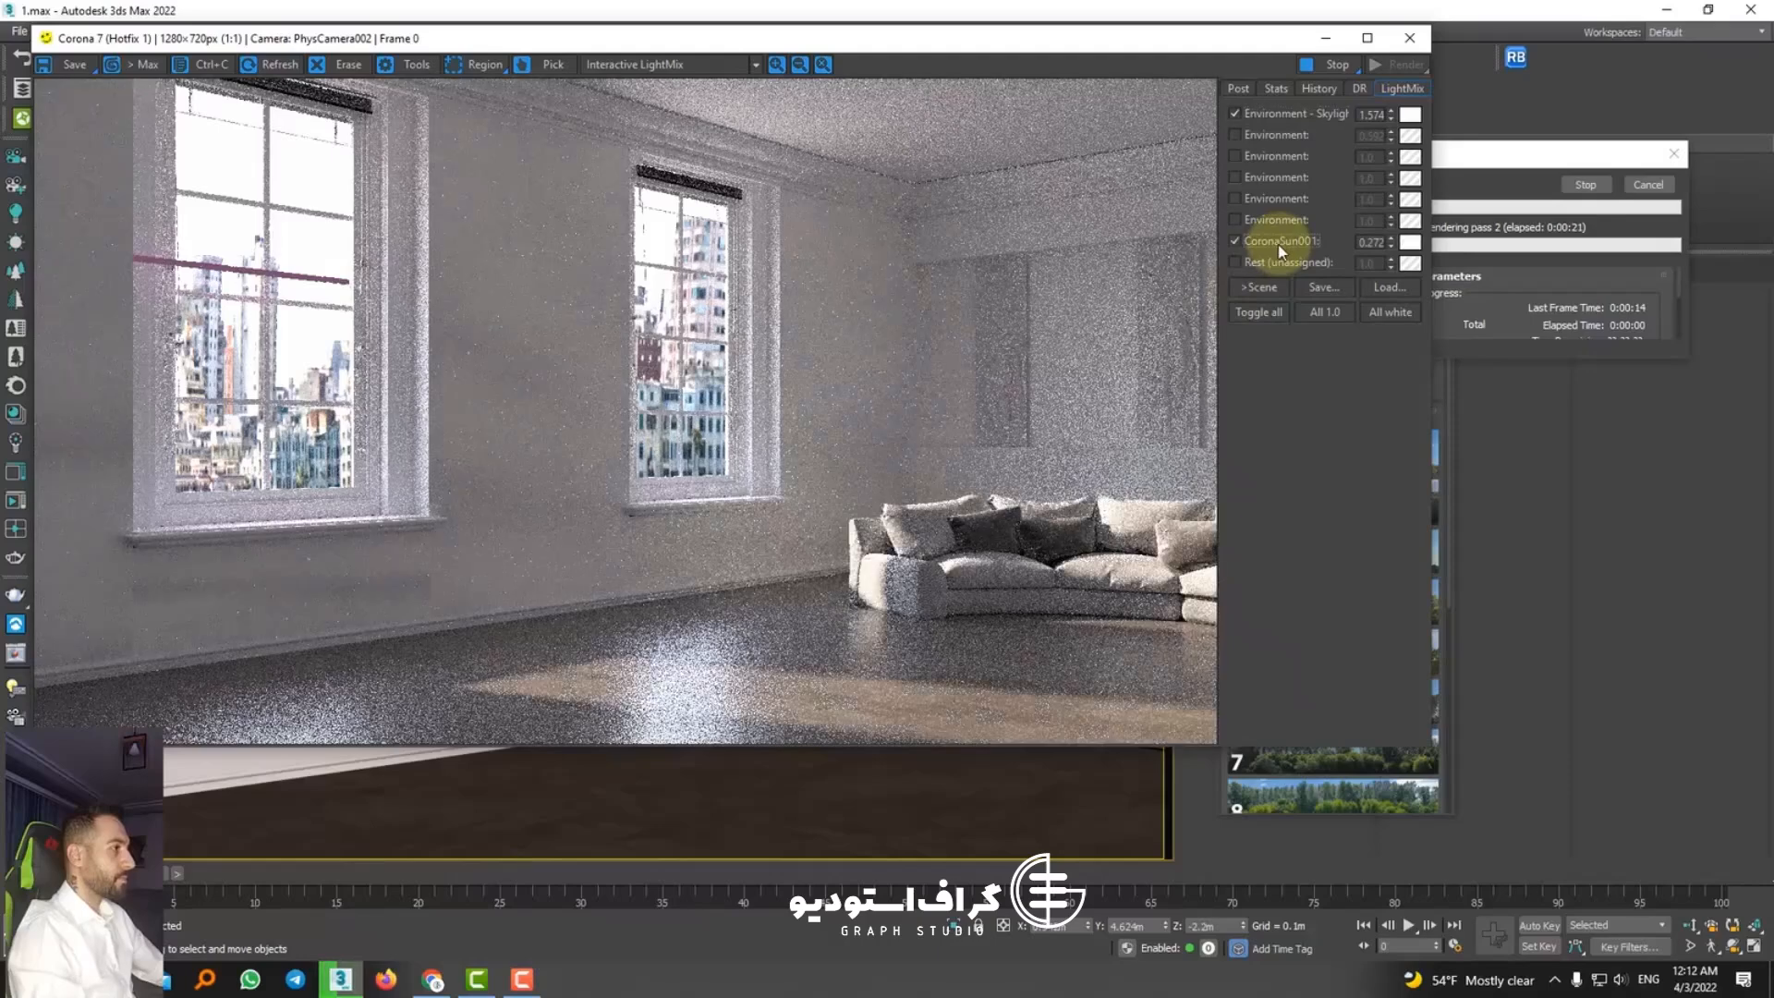
Step: Enable bloom and glare, set exposure to -0.505 and highlight compression to 1.336, and close the render
left_click(1243, 88)
left_click(1404, 458)
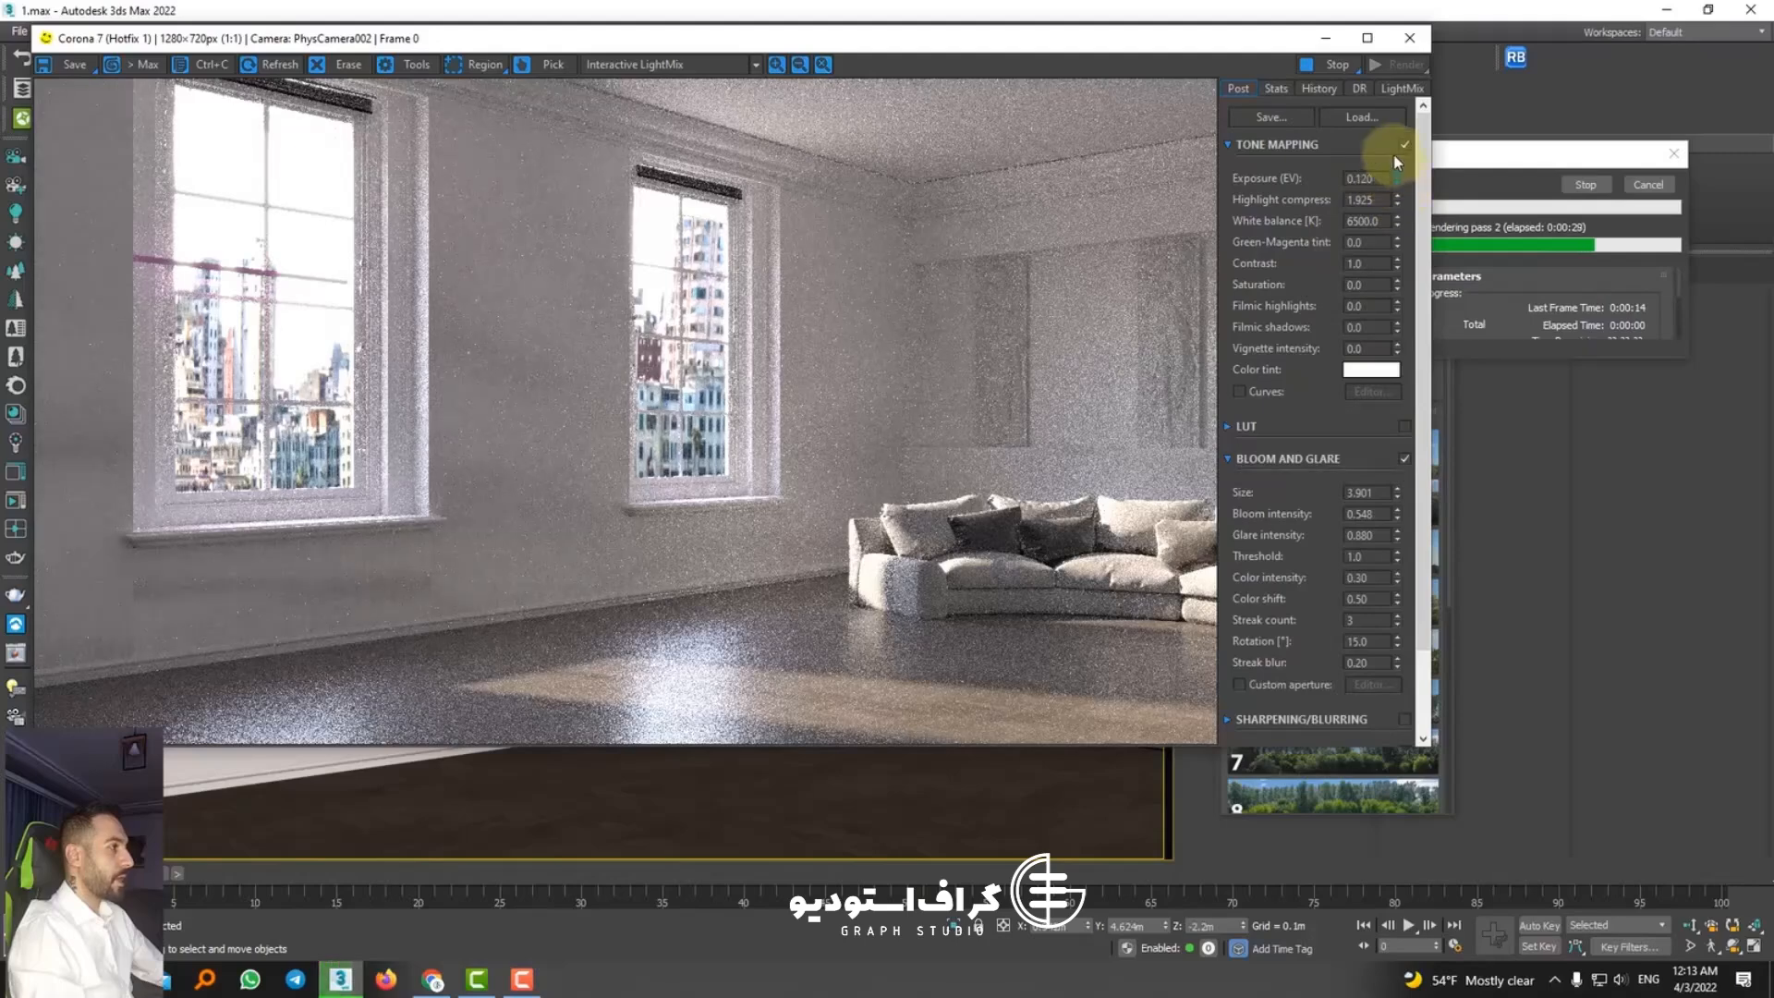
left_click_drag(1397, 177, 1407, 307)
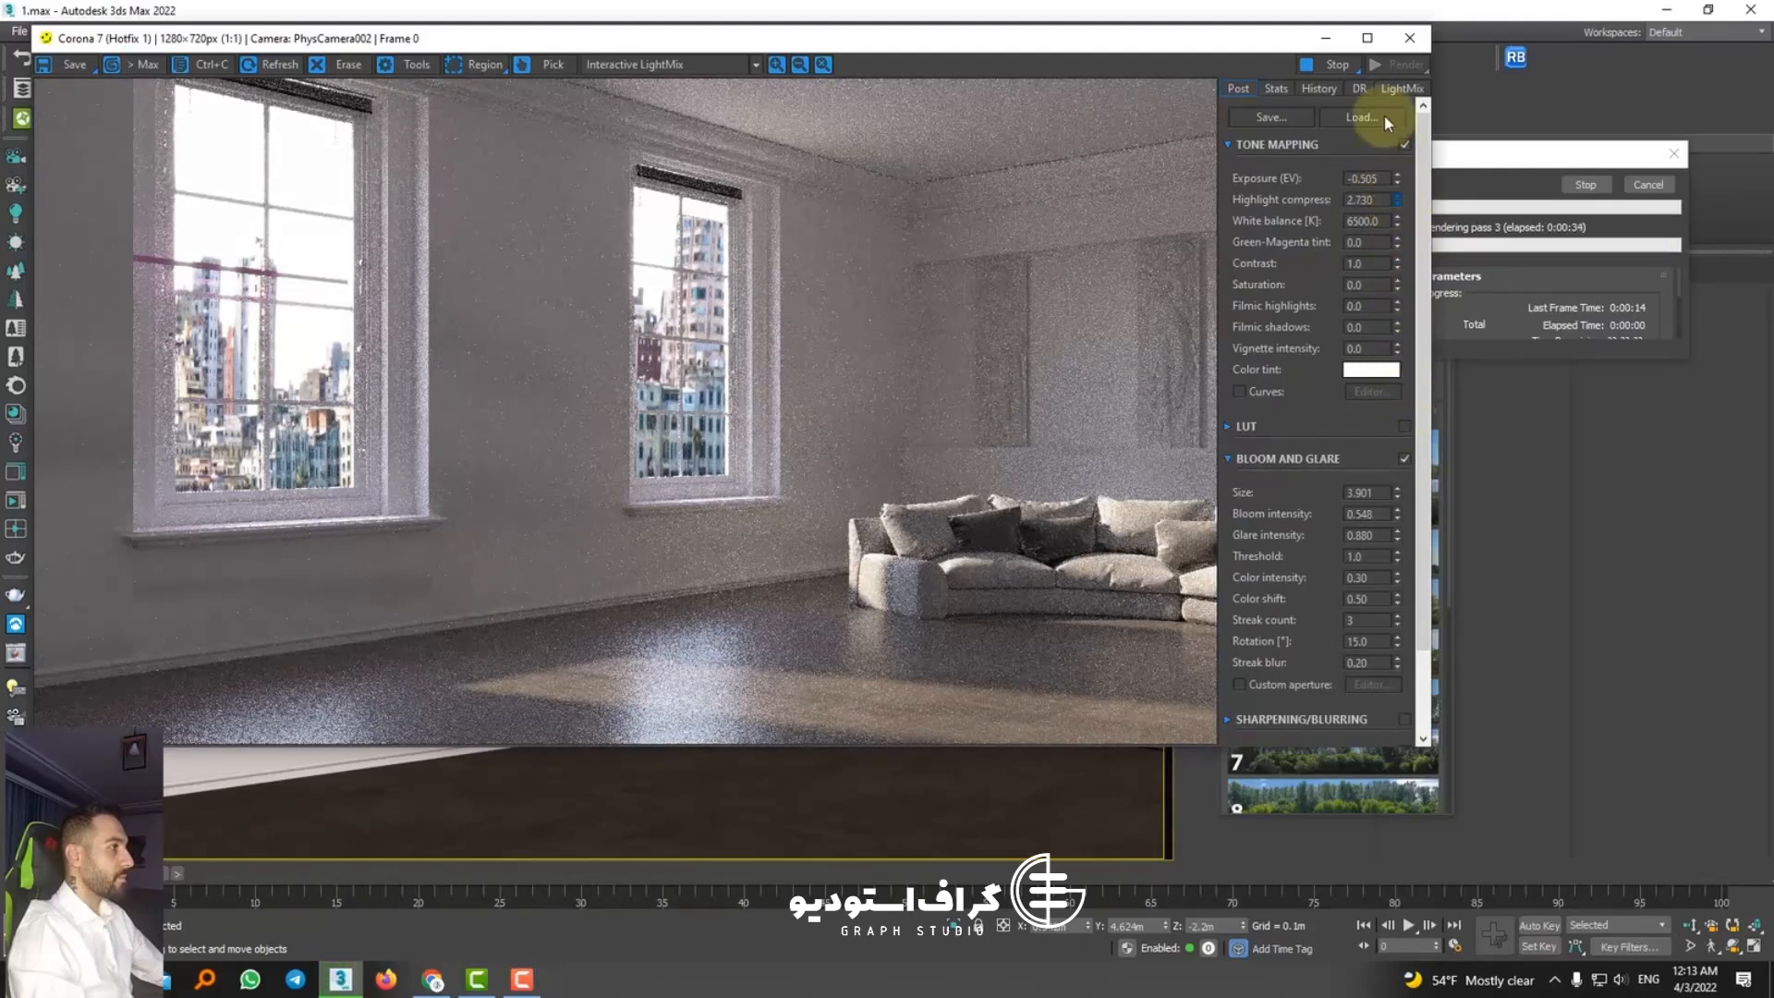
left_click_drag(1397, 200, 1397, 251)
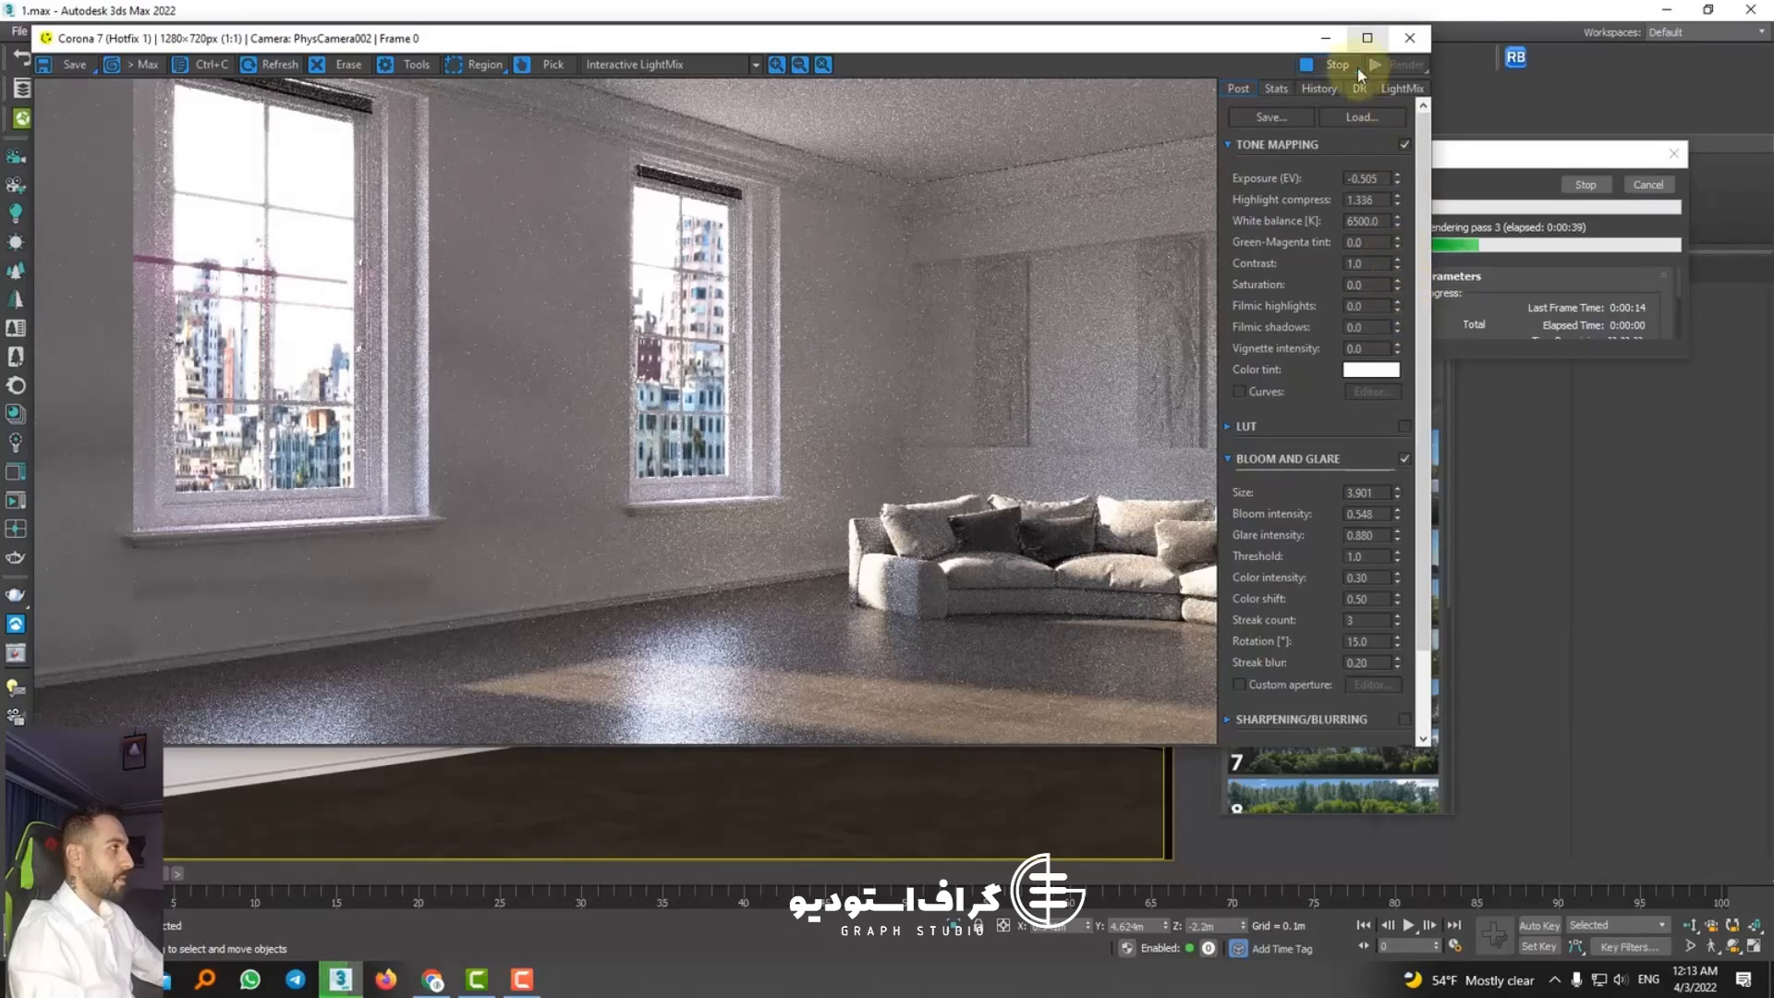
left_click(1409, 38)
Step: Rotate the city backdrop to an angle of 290° and open the custom maps option
left_click_drag(1374, 379, 1379, 380)
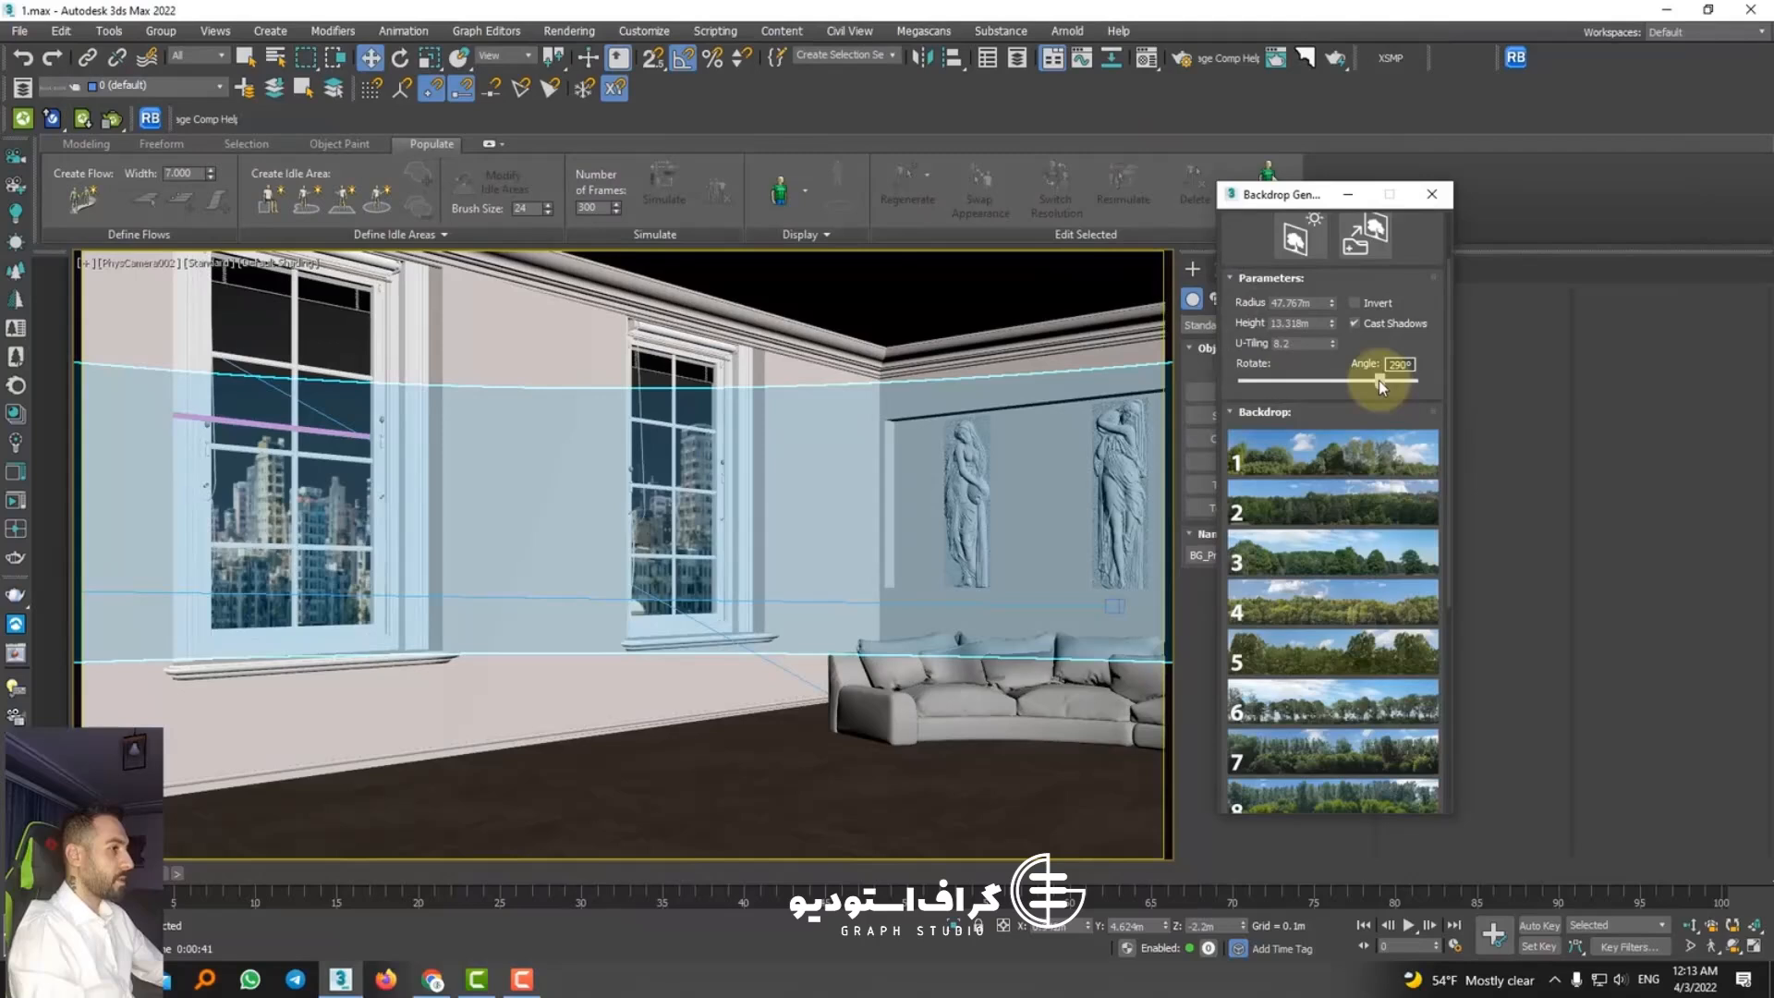
left_click(1371, 235)
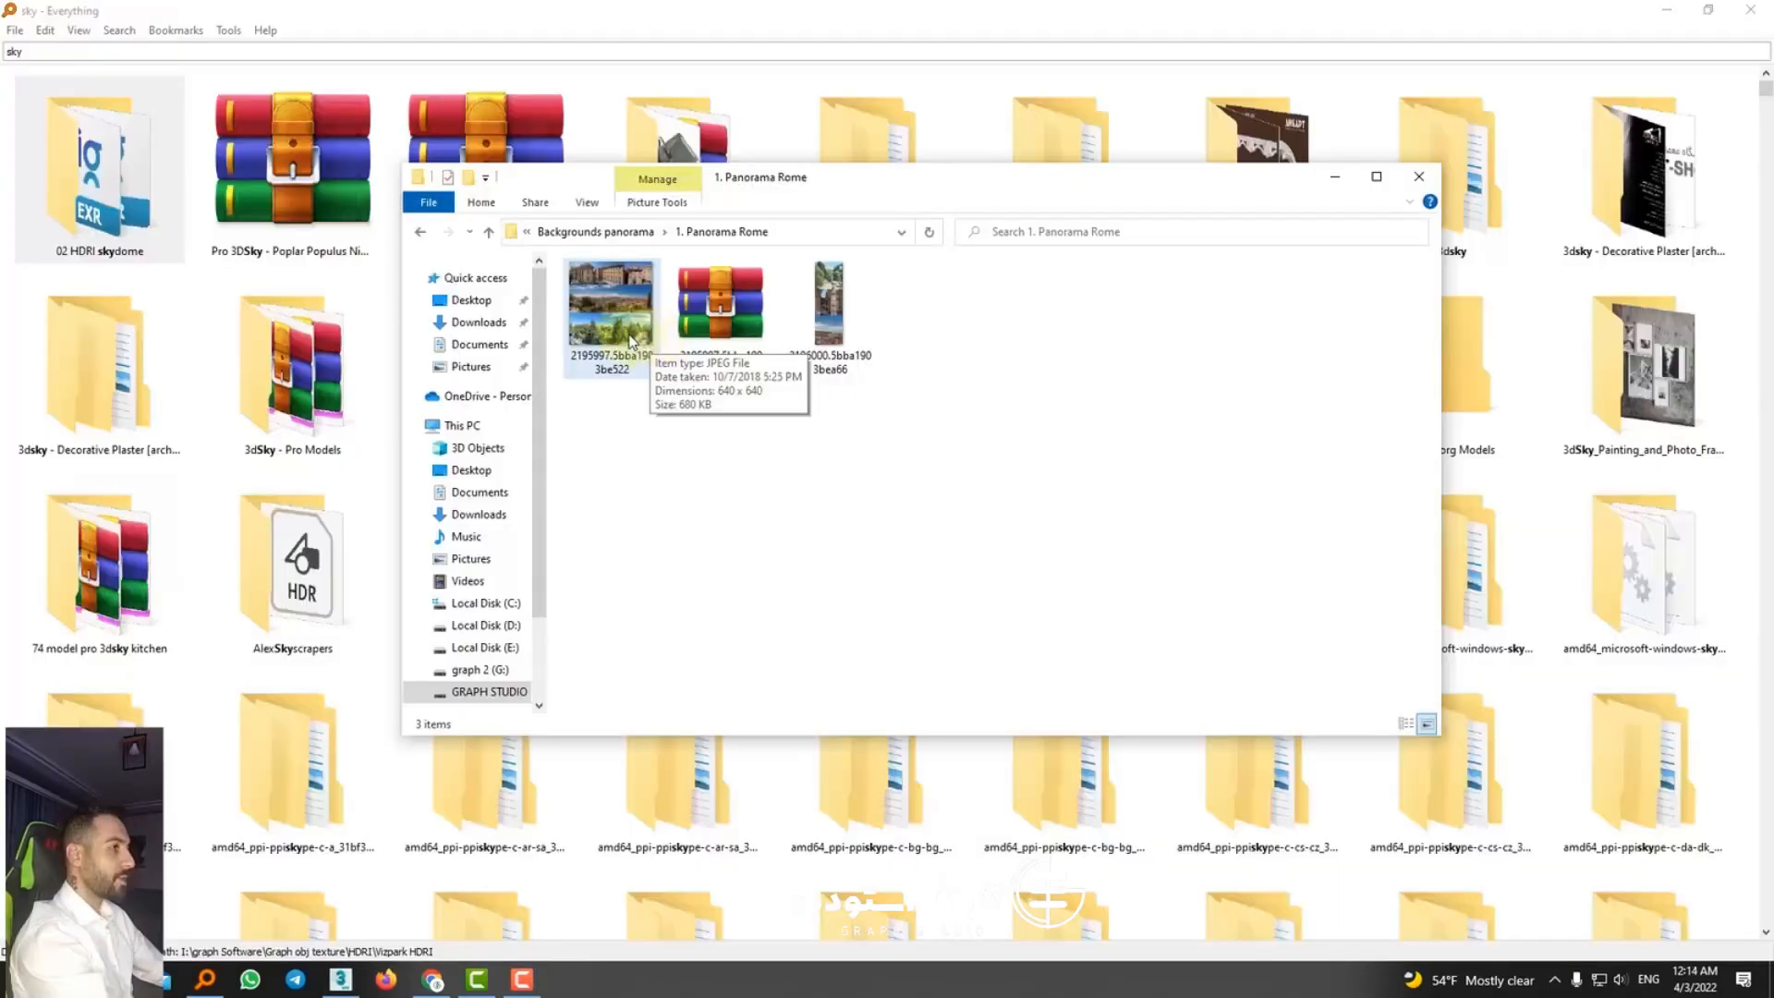
Step: Look at the preview images in the 1. Panorama Rome and 2. Panorama Moscow folders
left_click(629, 341)
double_click(630, 340)
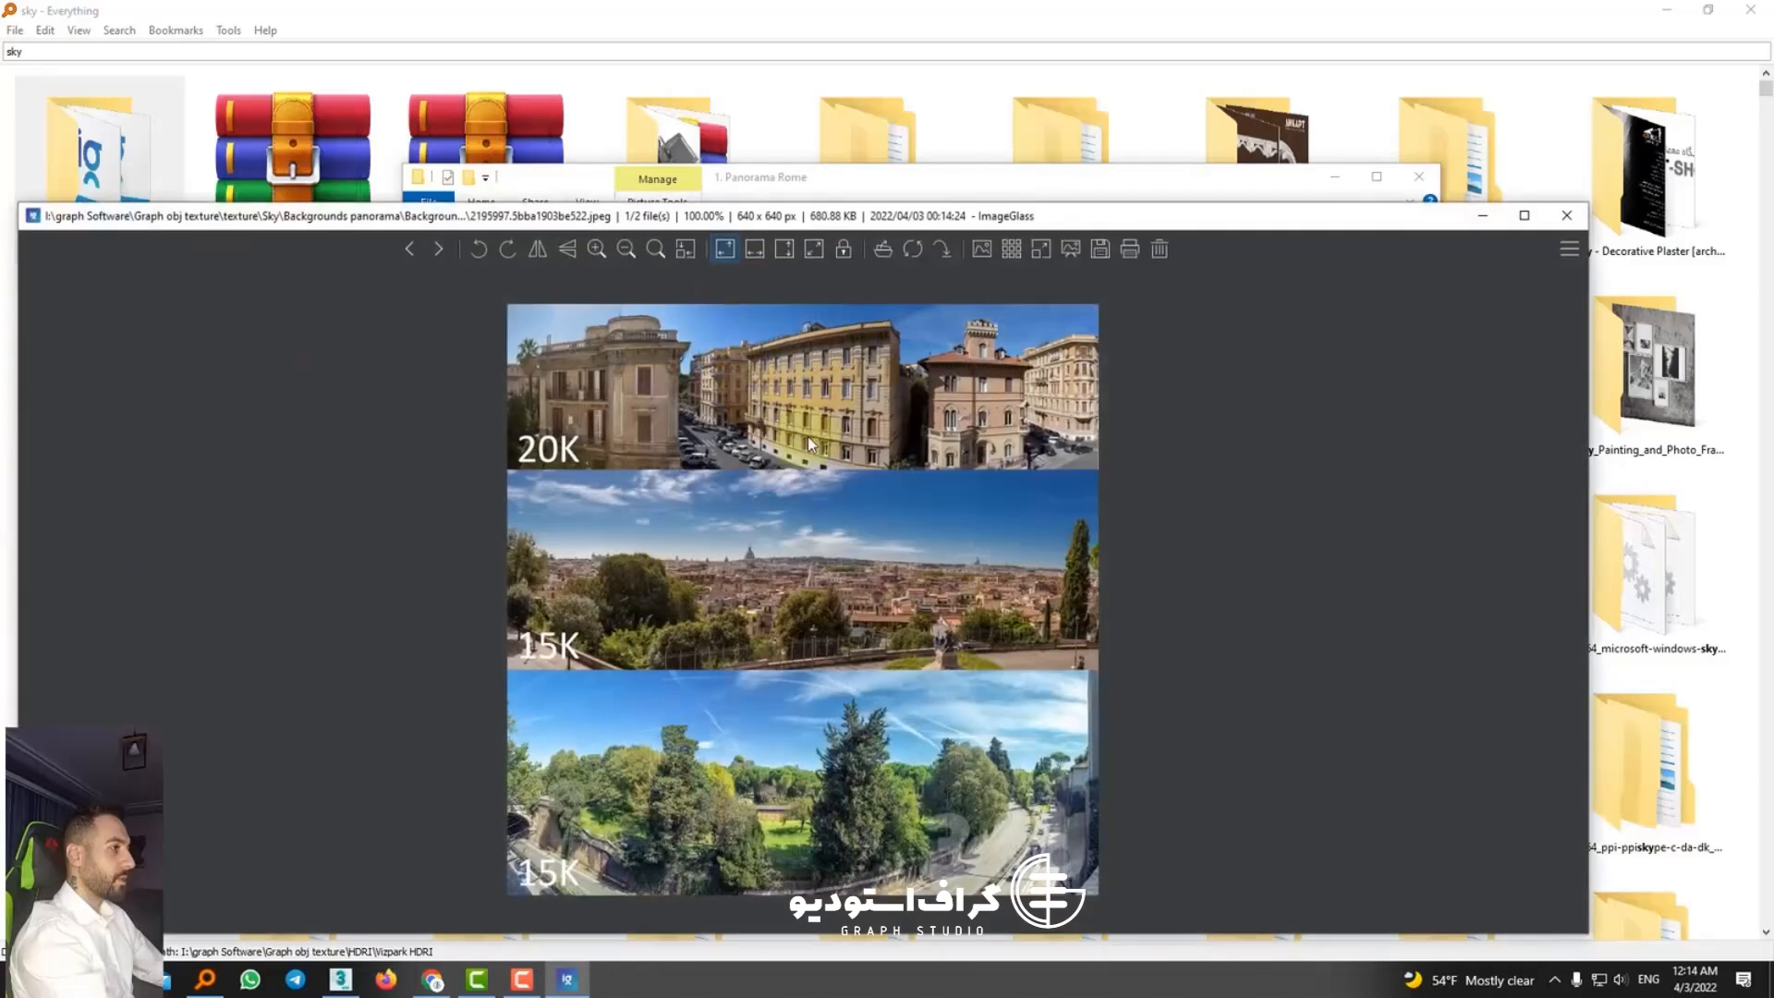
left_click(1573, 224)
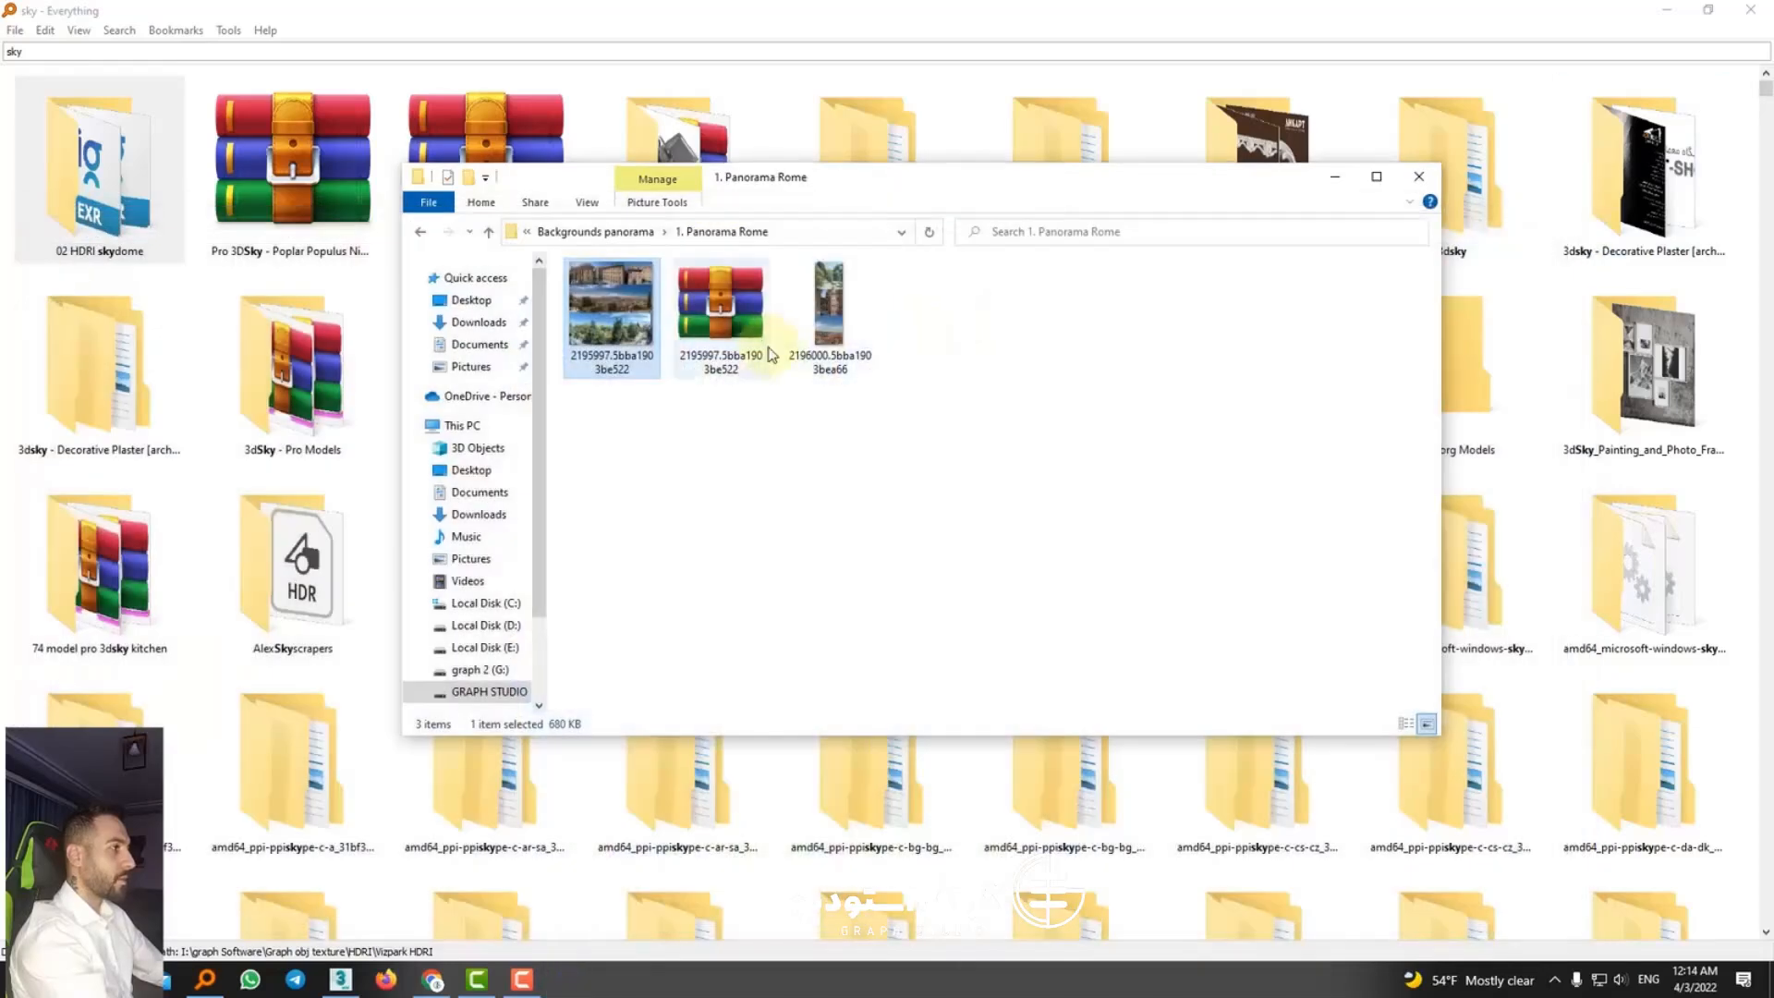
key("BackSpace")
double_click(631, 316)
left_click(636, 320)
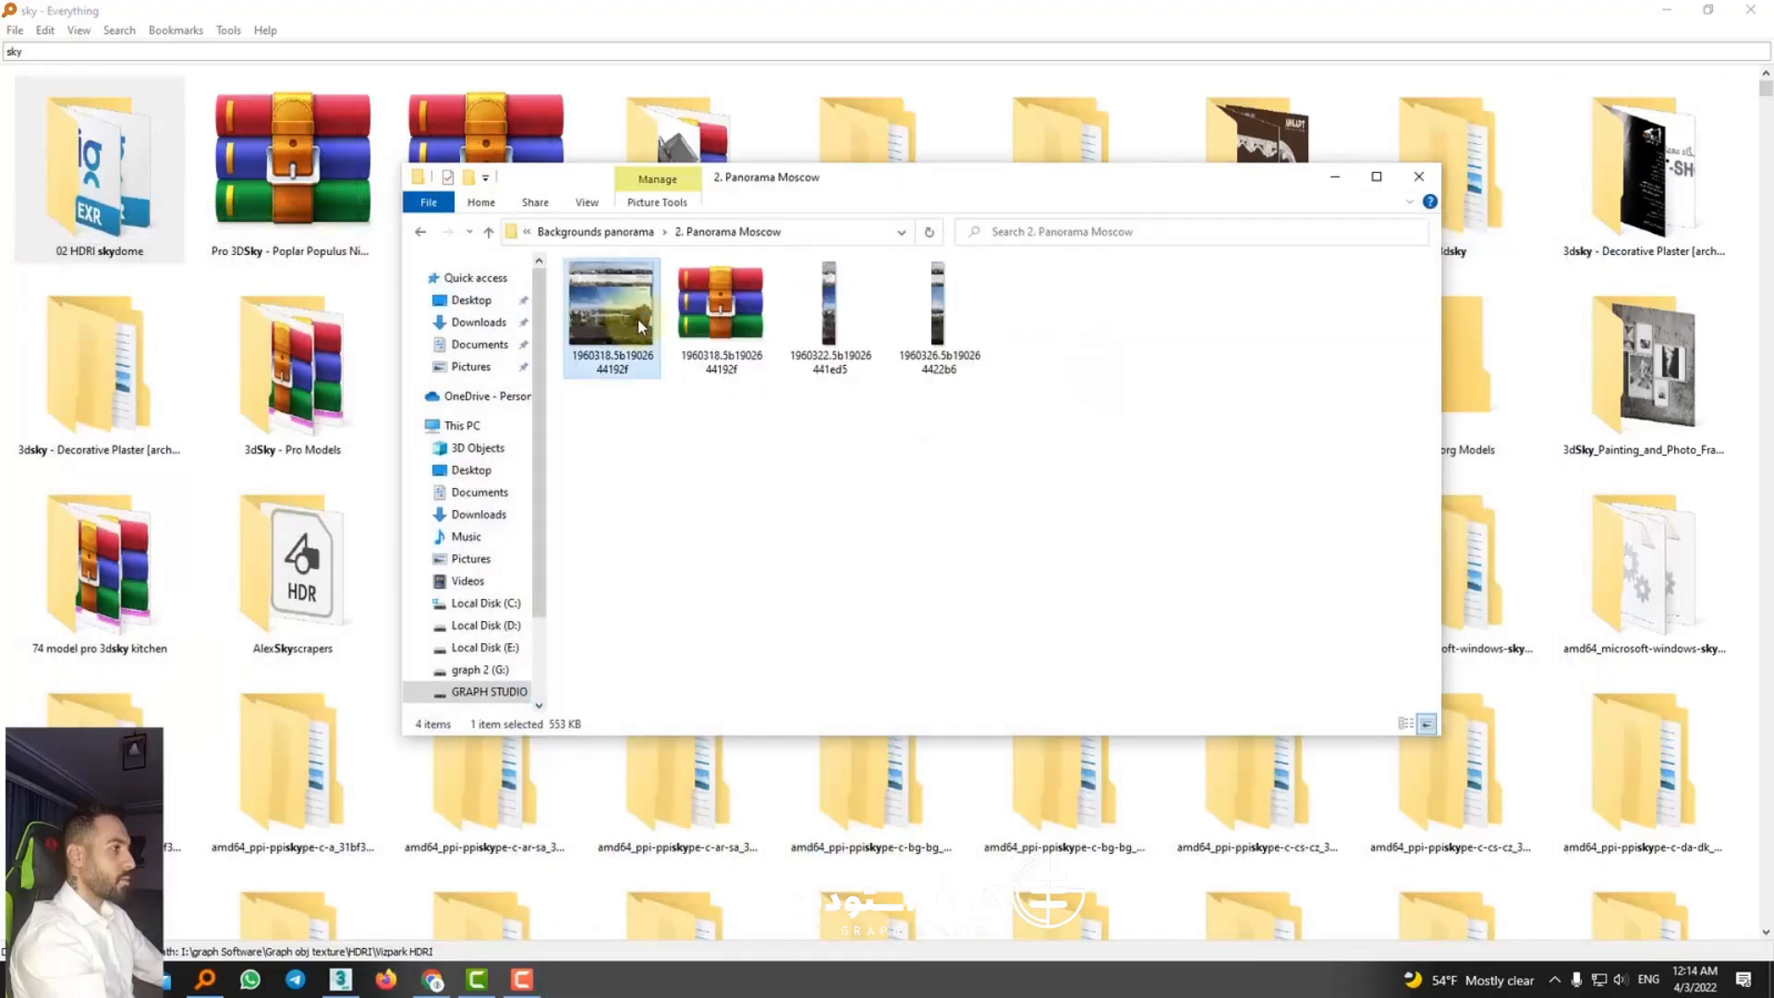
double_click(640, 325)
left_click(1565, 220)
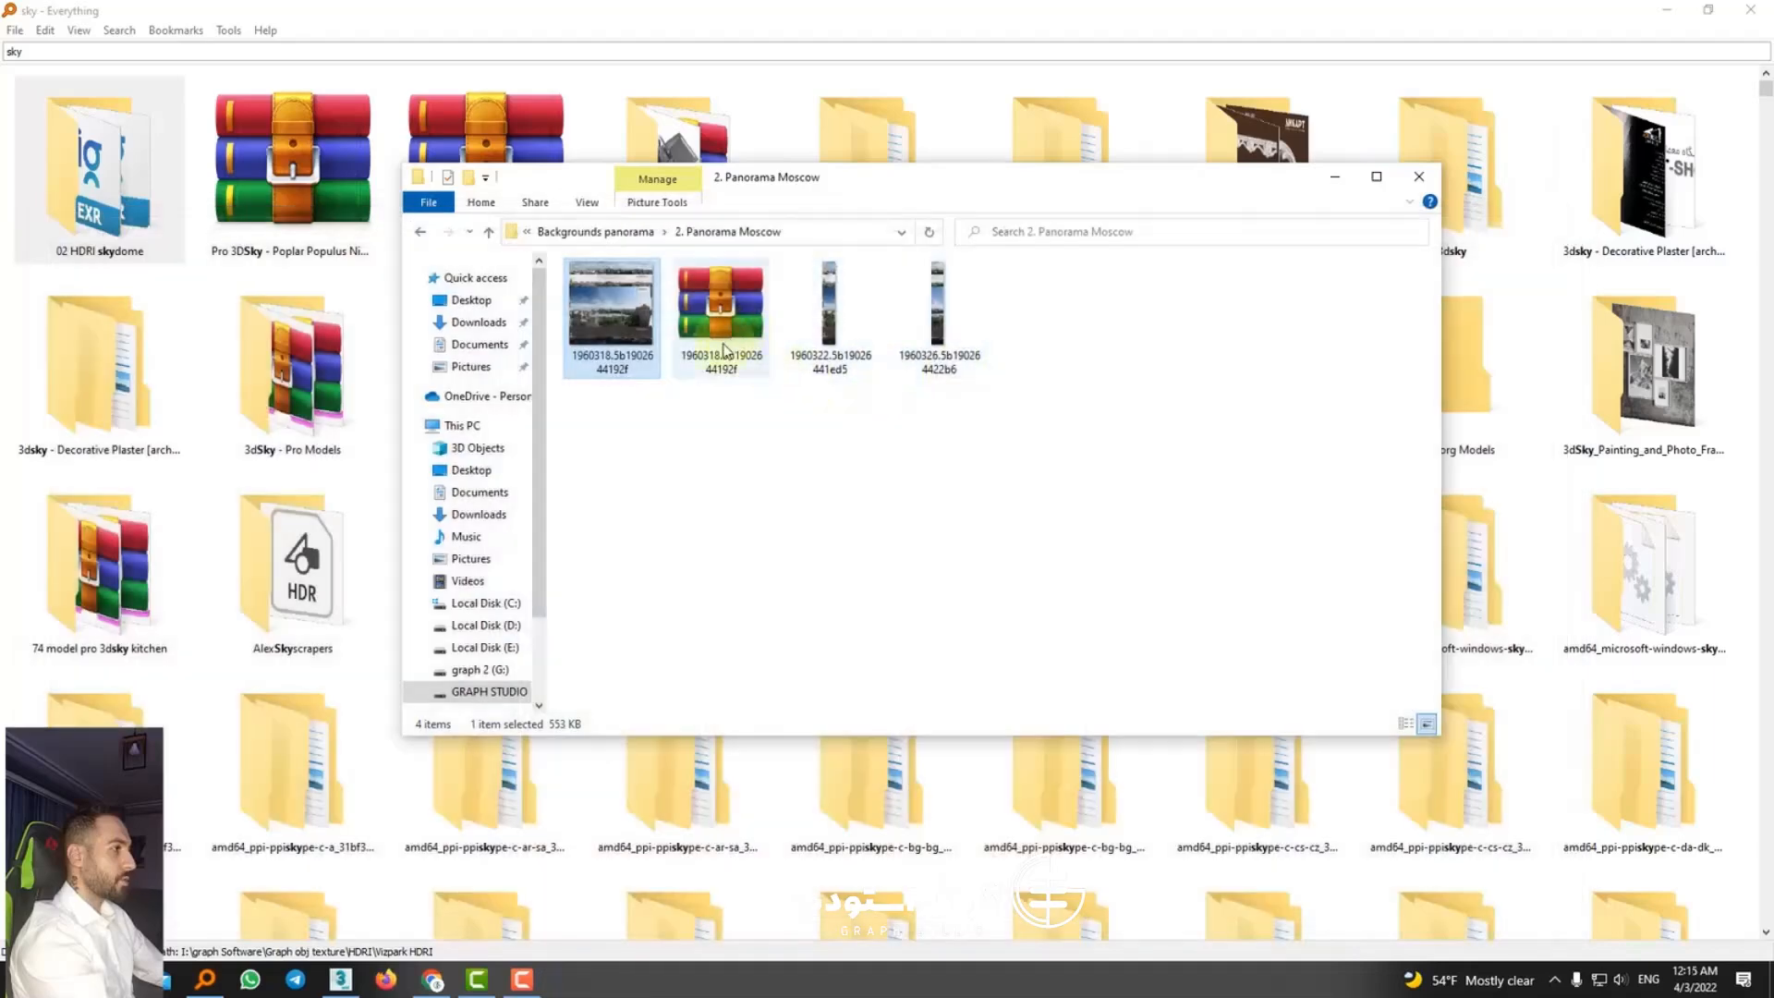
Step: Check the preview images in the Petersburg, Sochi, Tbilisi, Krasnodar folder and browse the Forest and Glade folders
key("BackSpace")
double_click(617, 333)
left_click(617, 344)
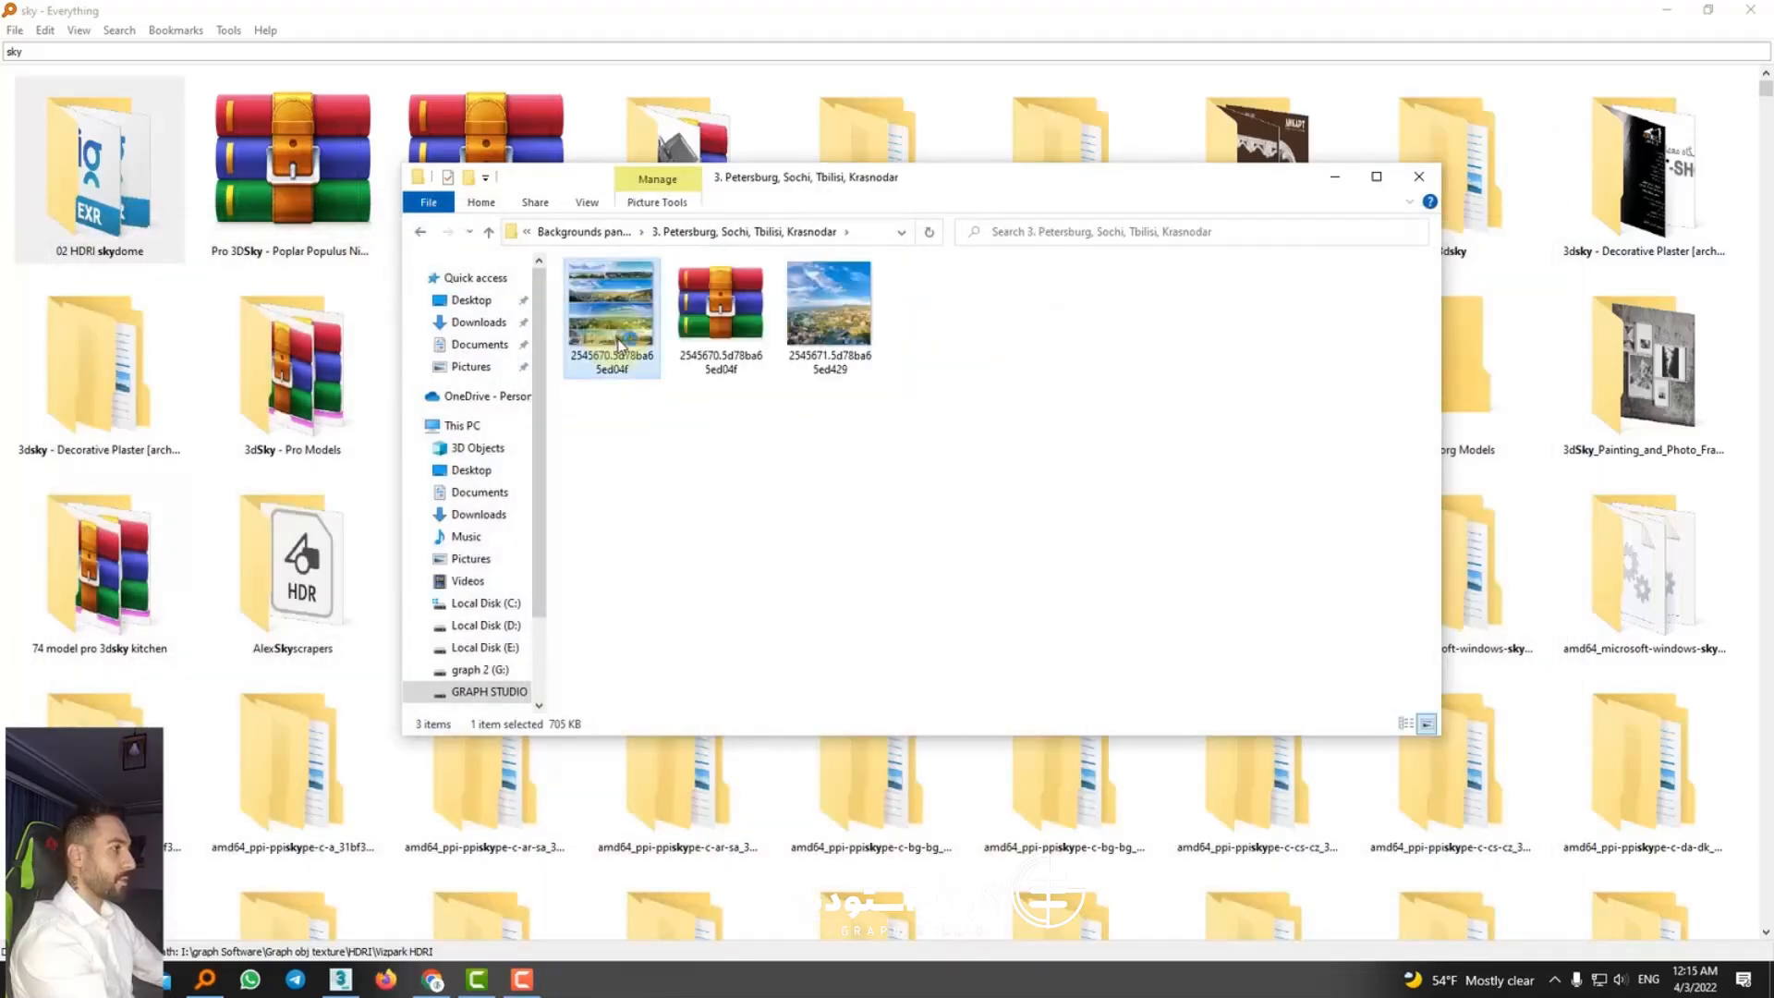
double_click(618, 343)
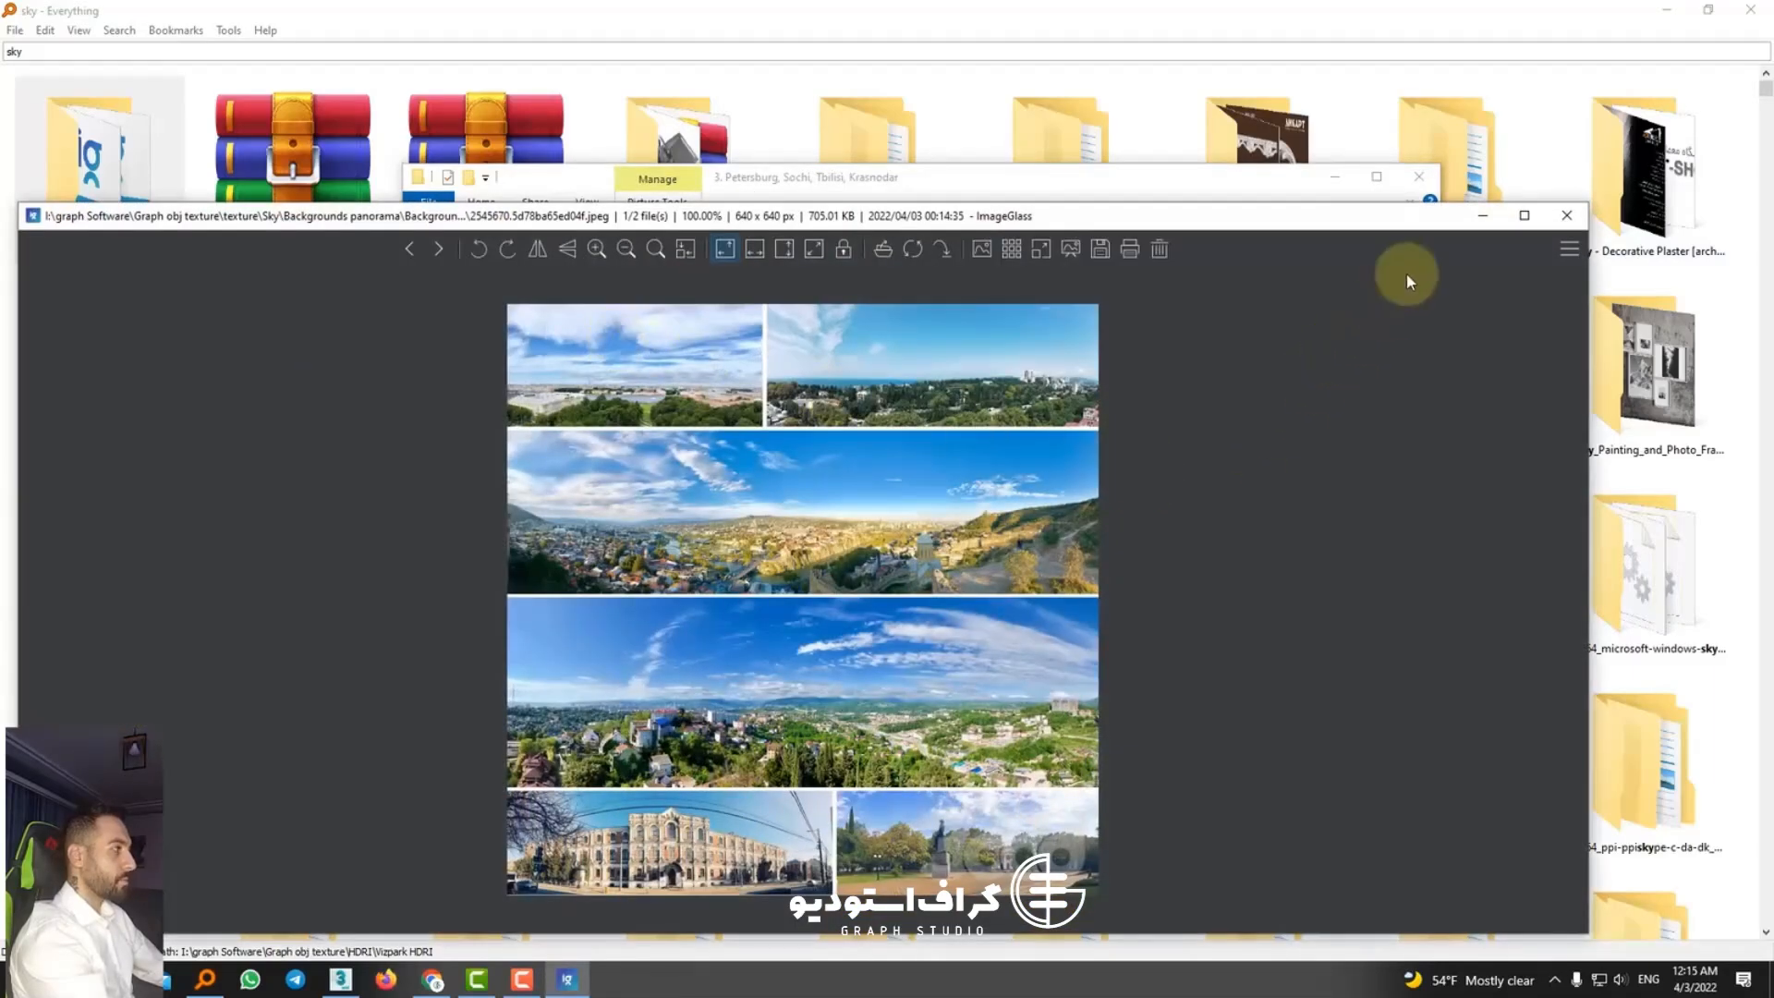
key("Escape")
key("BackSpace")
double_click(616, 356)
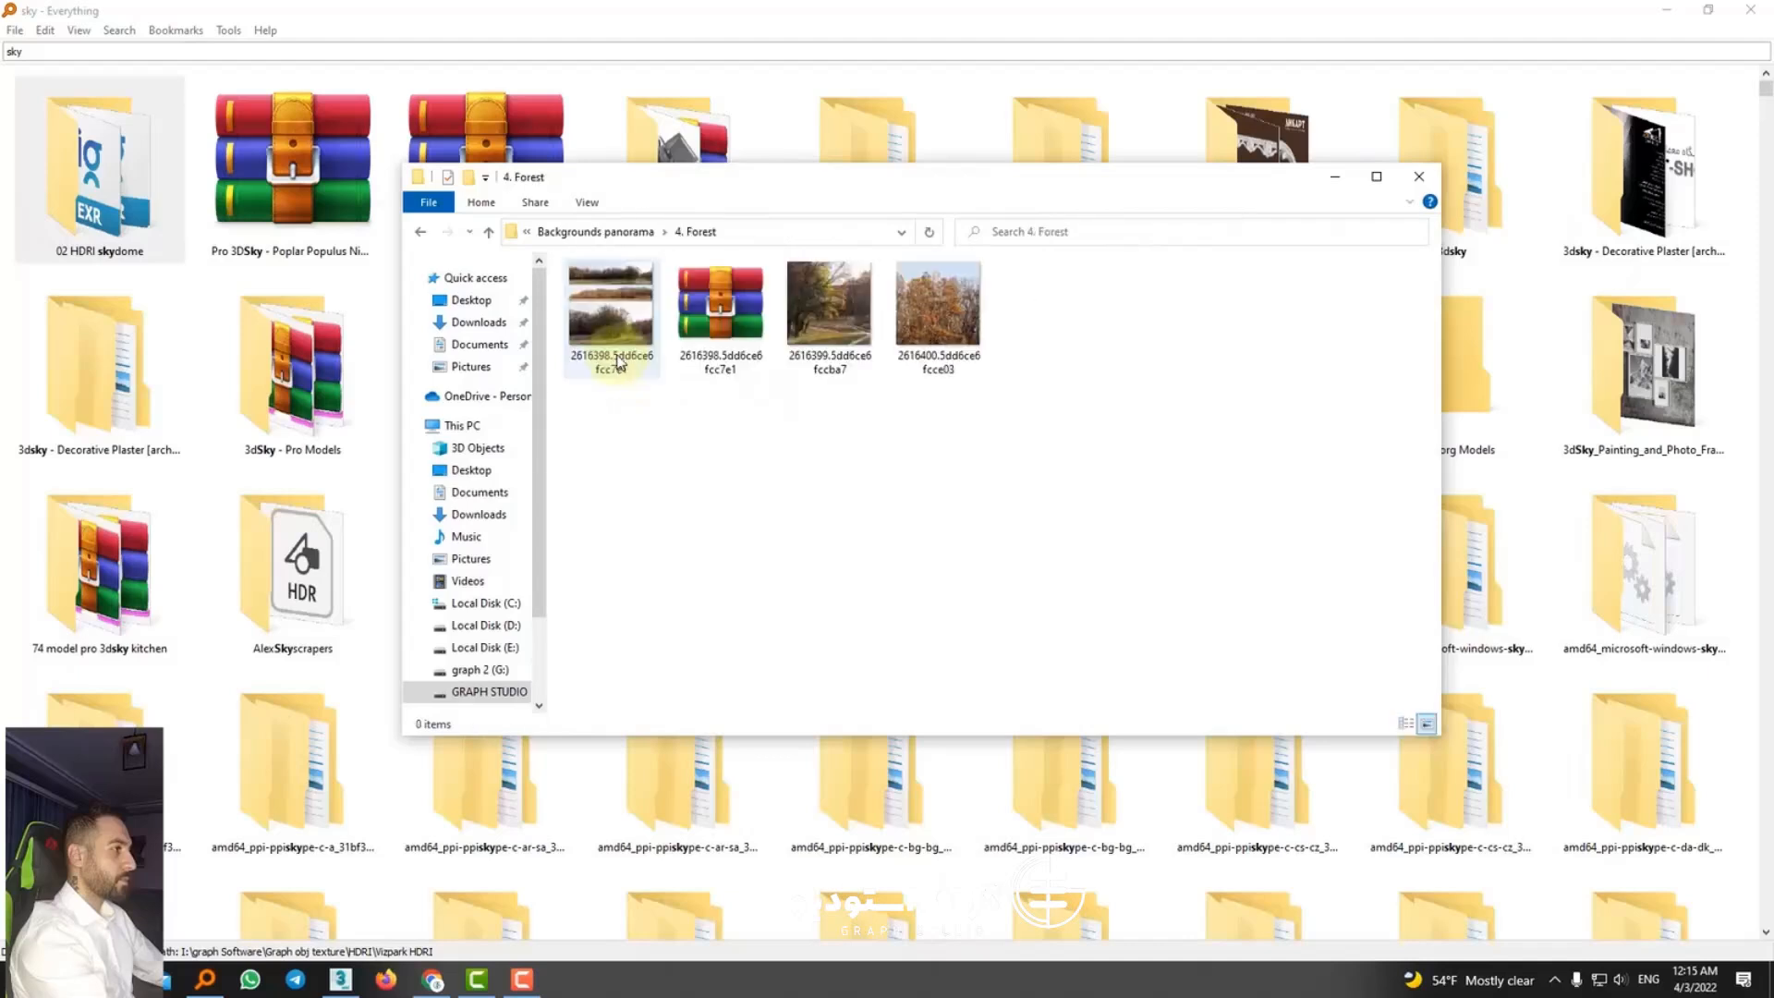
key("BackSpace")
double_click(614, 370)
key("BackSpace")
Step: Extract the archive 2195997.5bba1903be522 in the 1. Panorama Rome folder into a subfolder of the same name
left_click(613, 296)
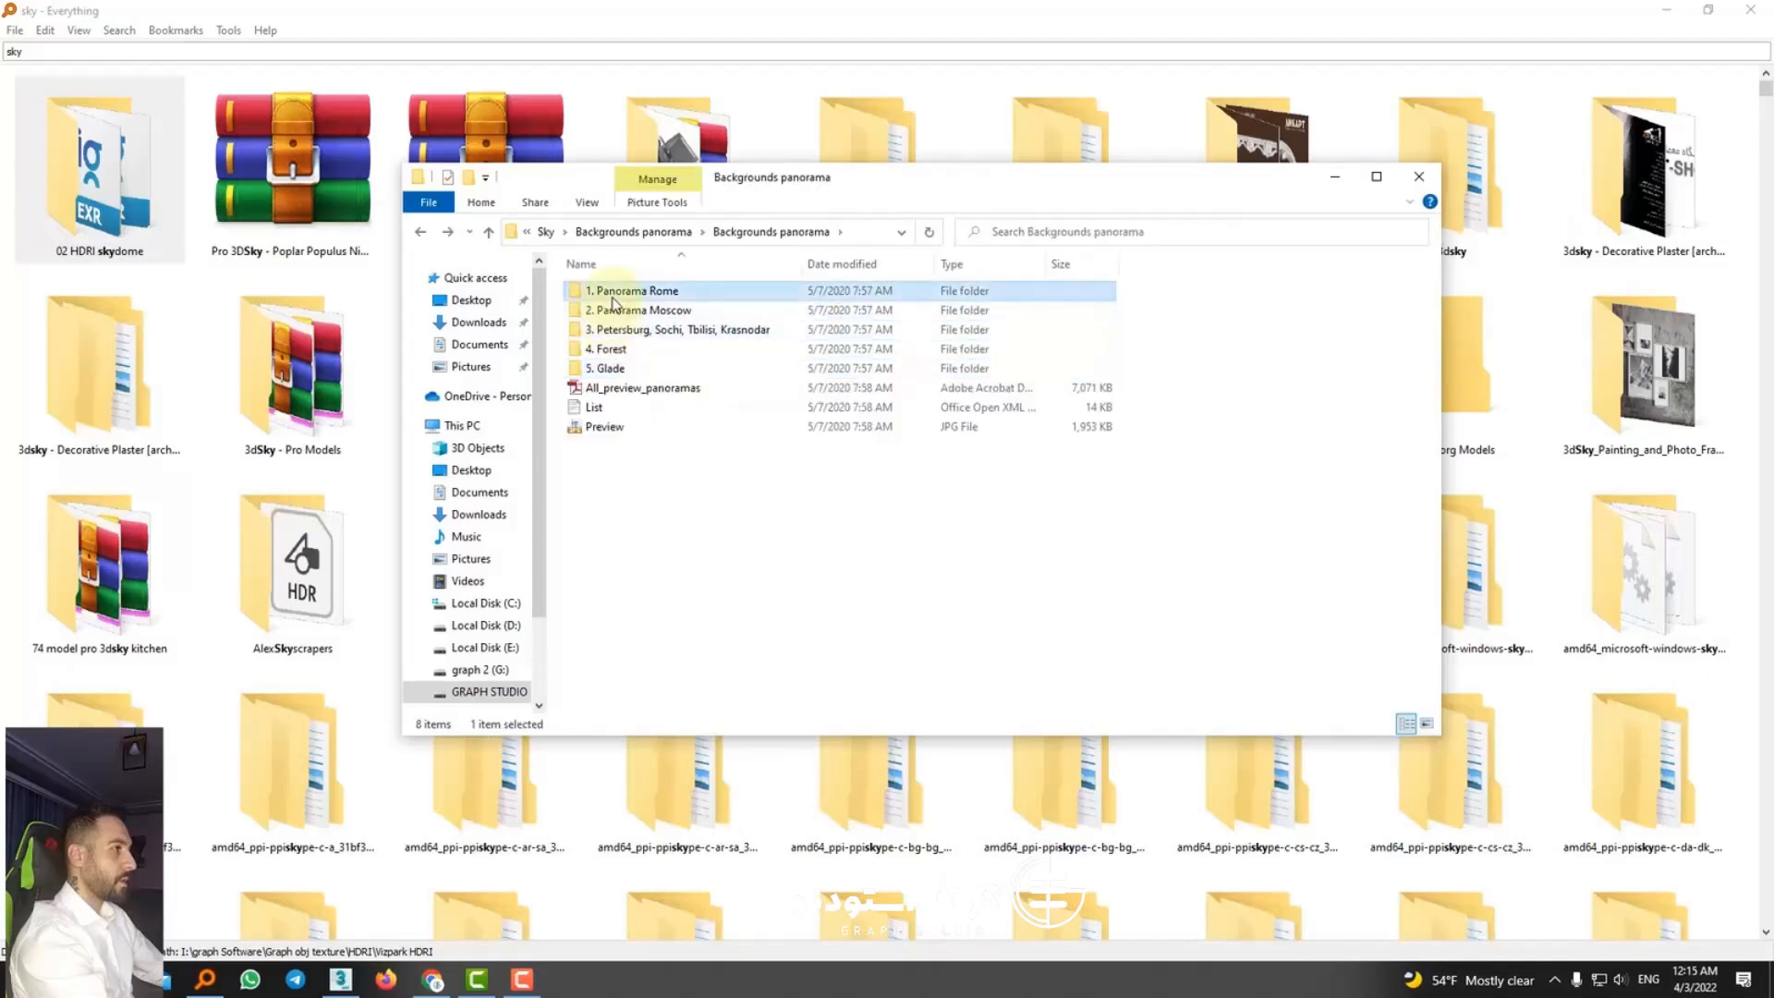
double_click(613, 296)
left_click(726, 319)
right_click(732, 329)
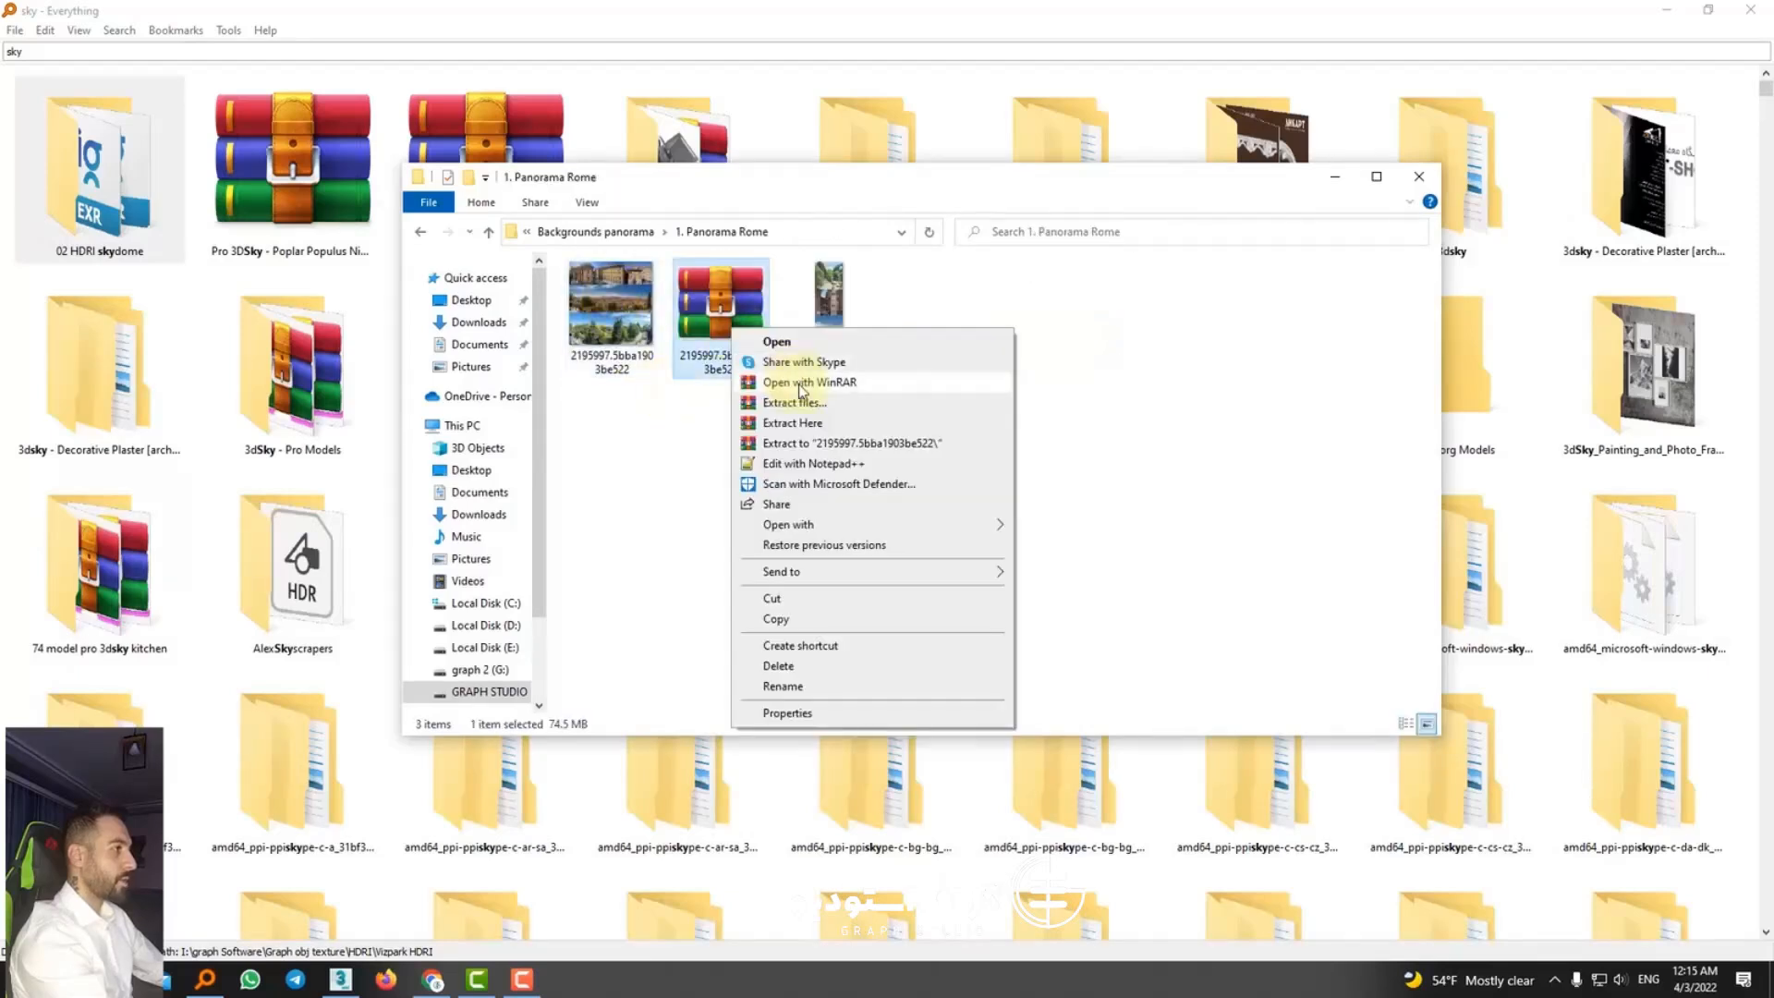
left_click(796, 445)
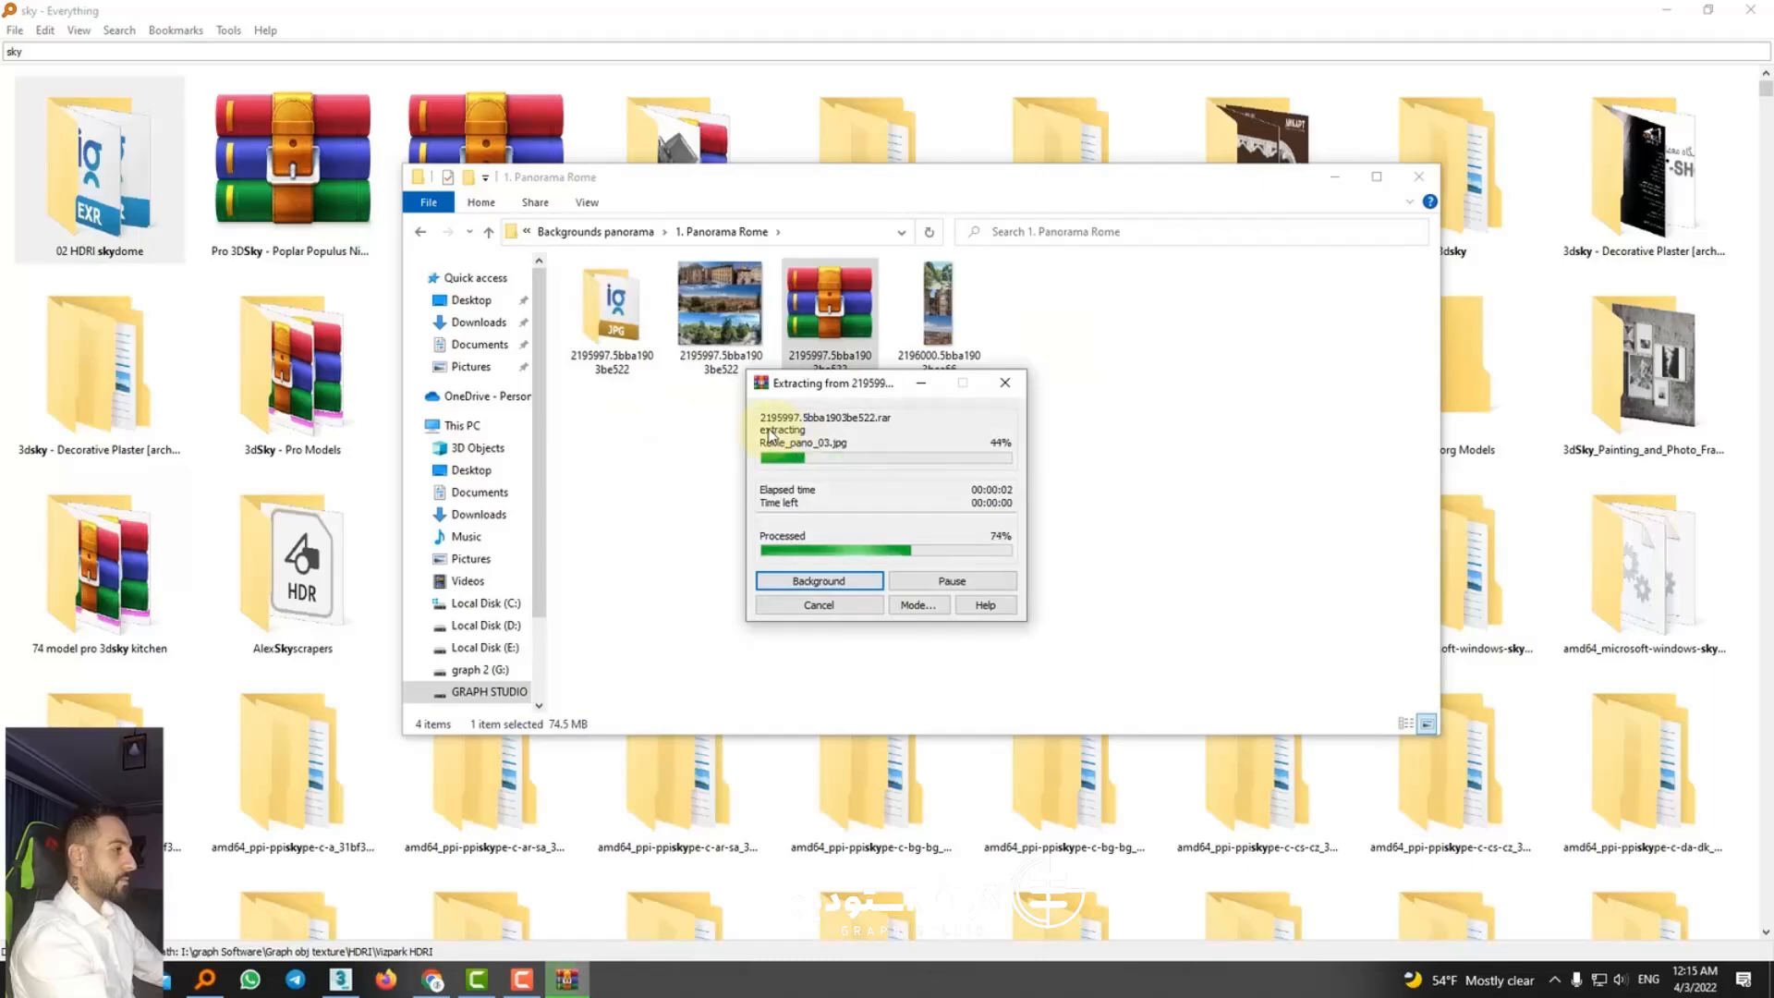
Step: Look through the extracted panoramas Rome_pano_03, Rome_pano_01 and Rome_pano_02 at full size
double_click(637, 361)
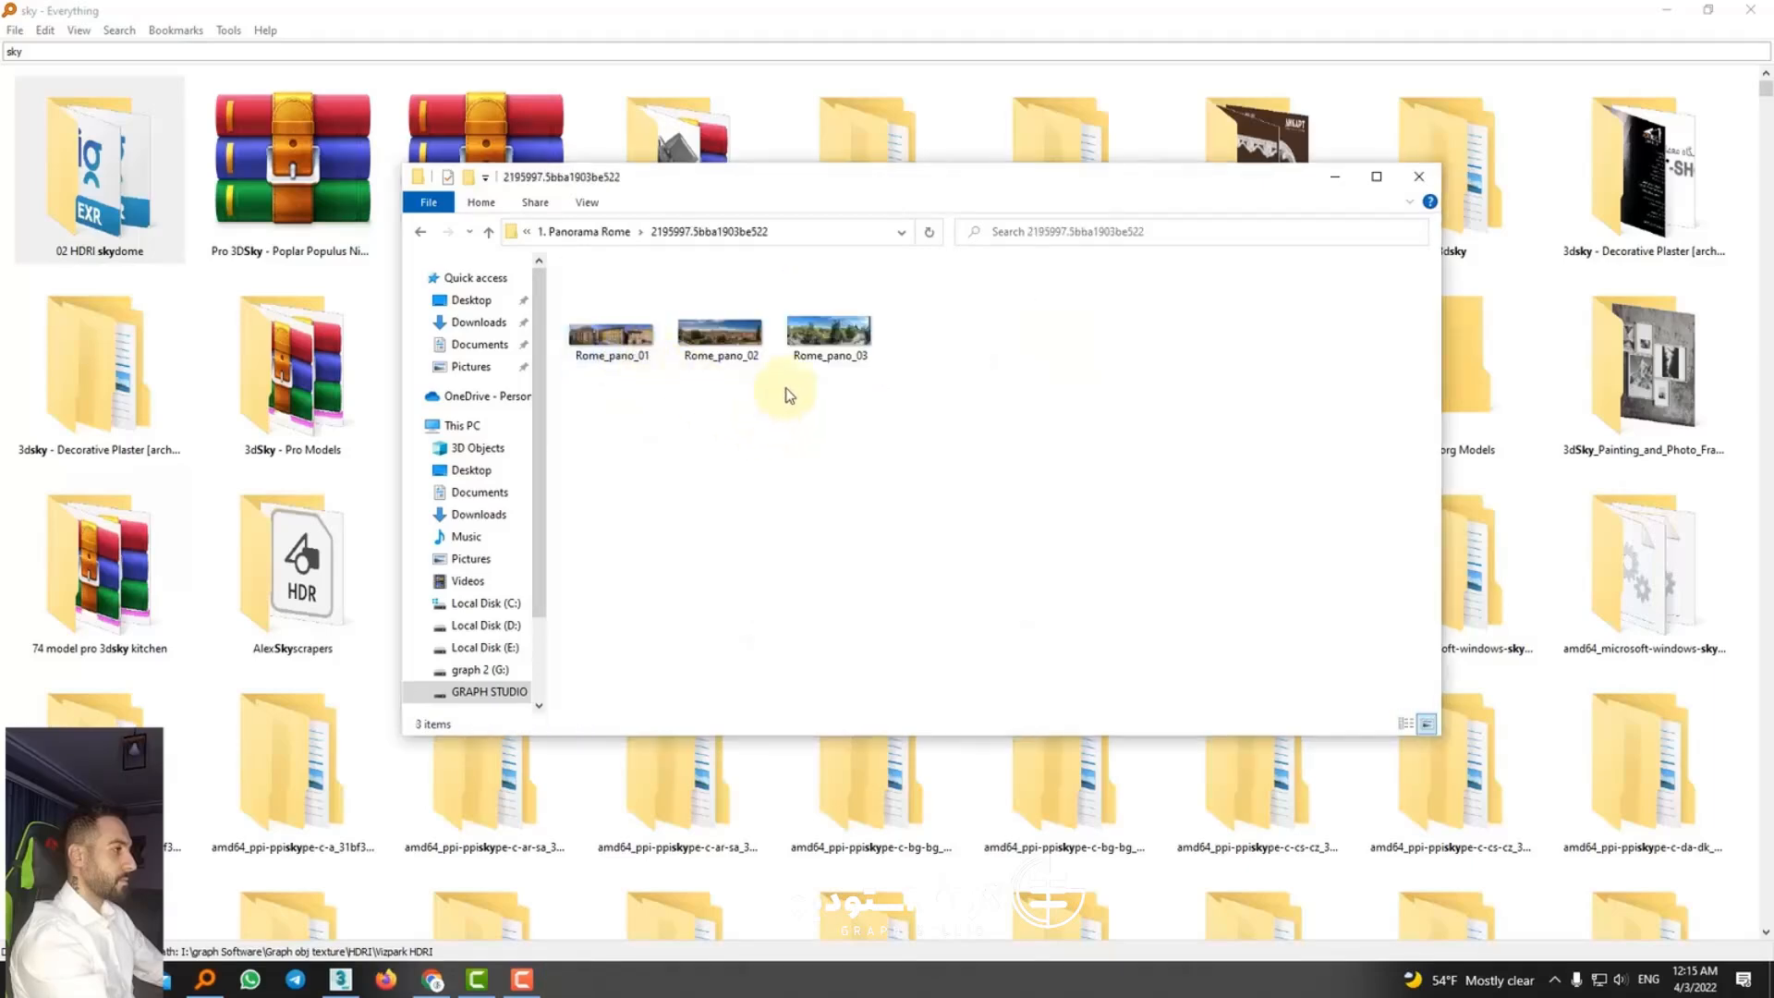
left_click(792, 358)
double_click(792, 359)
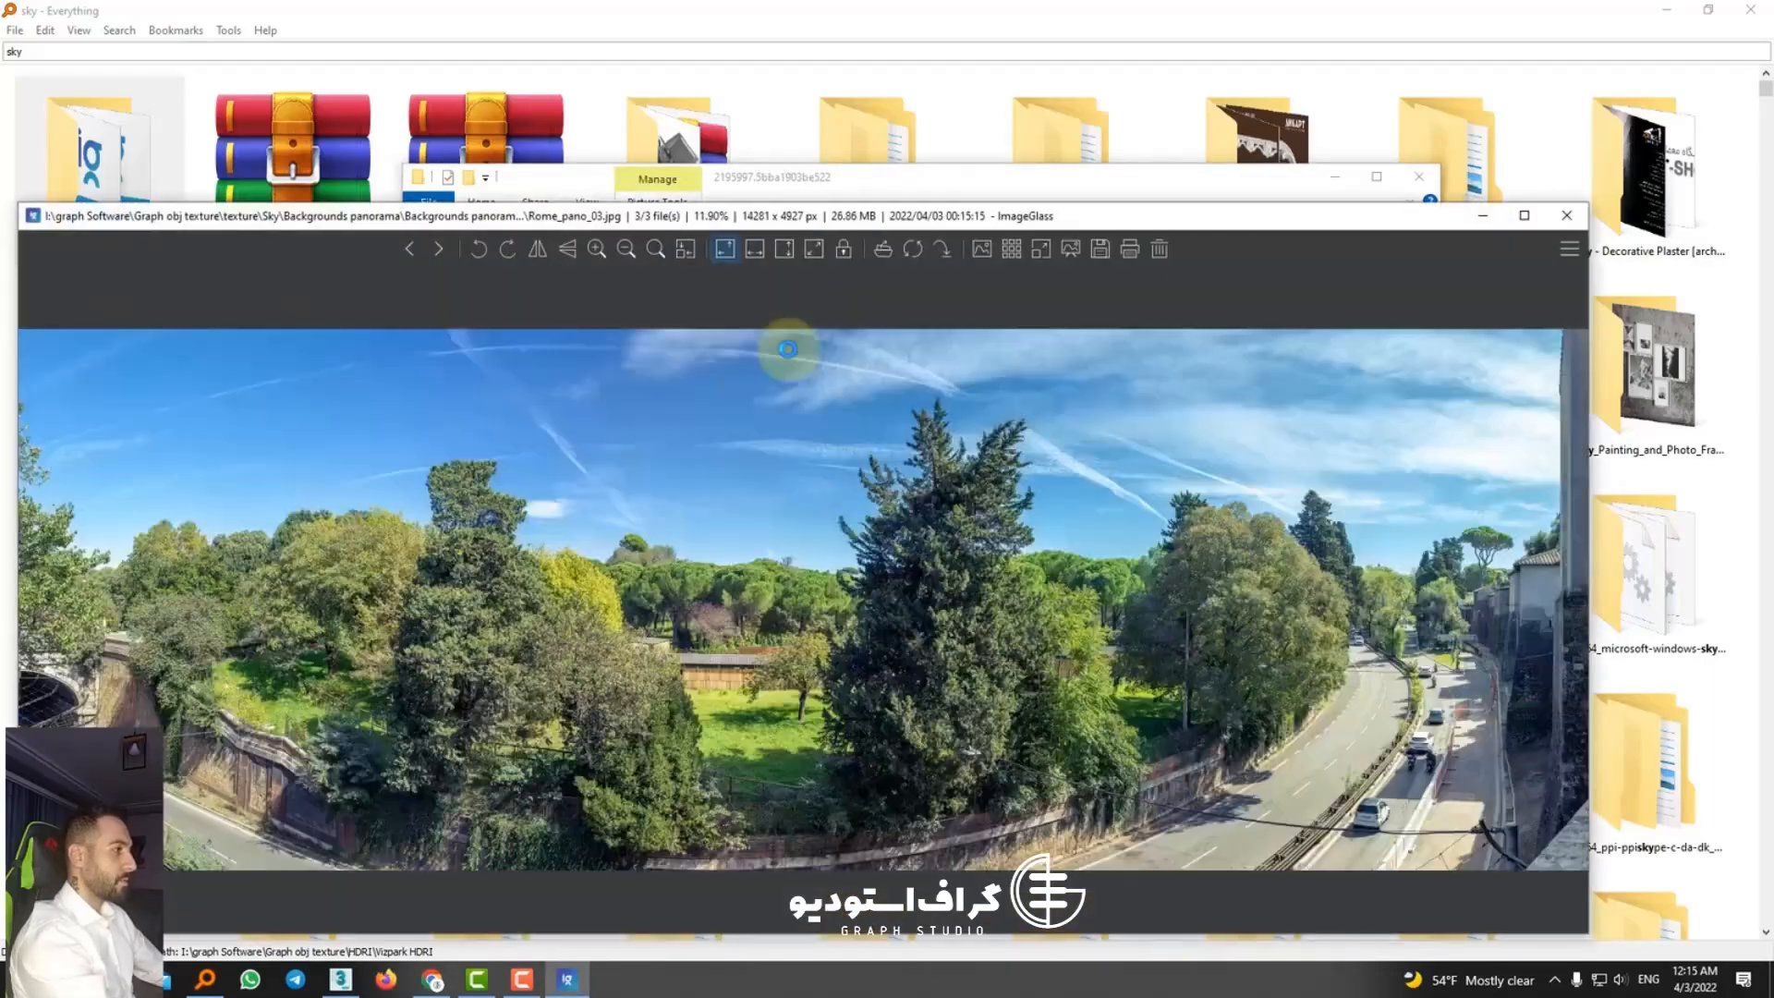
key("Left")
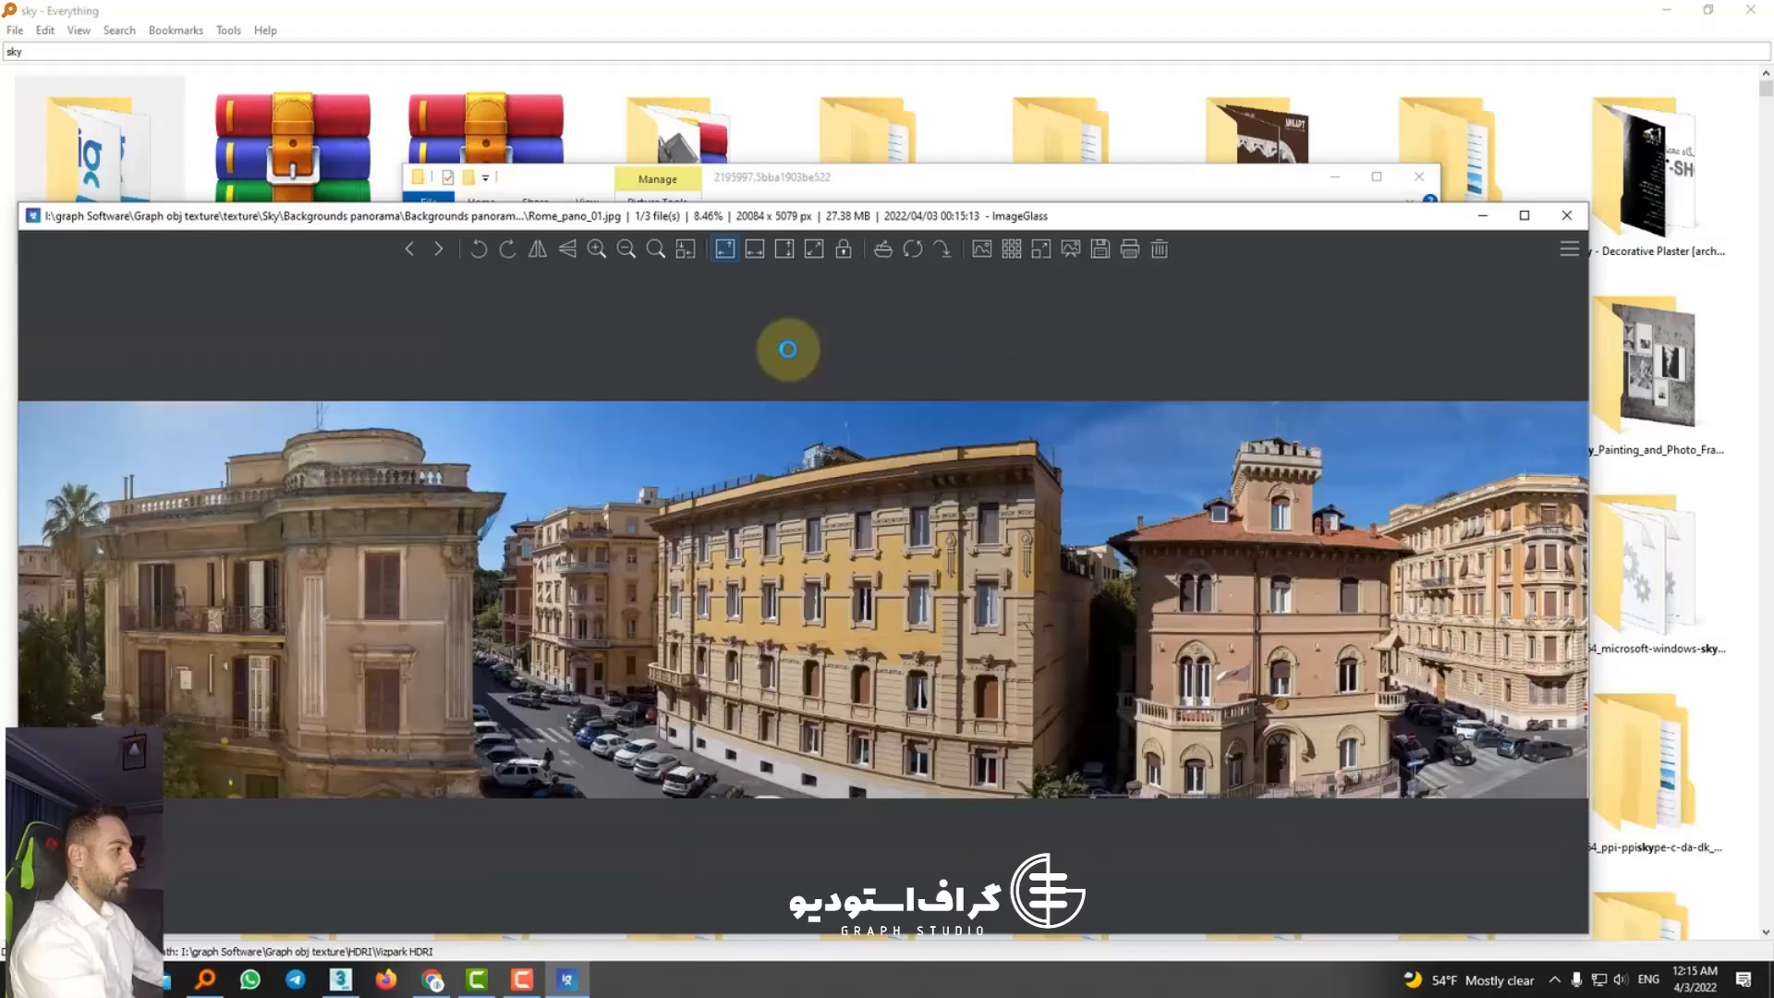
key("Left")
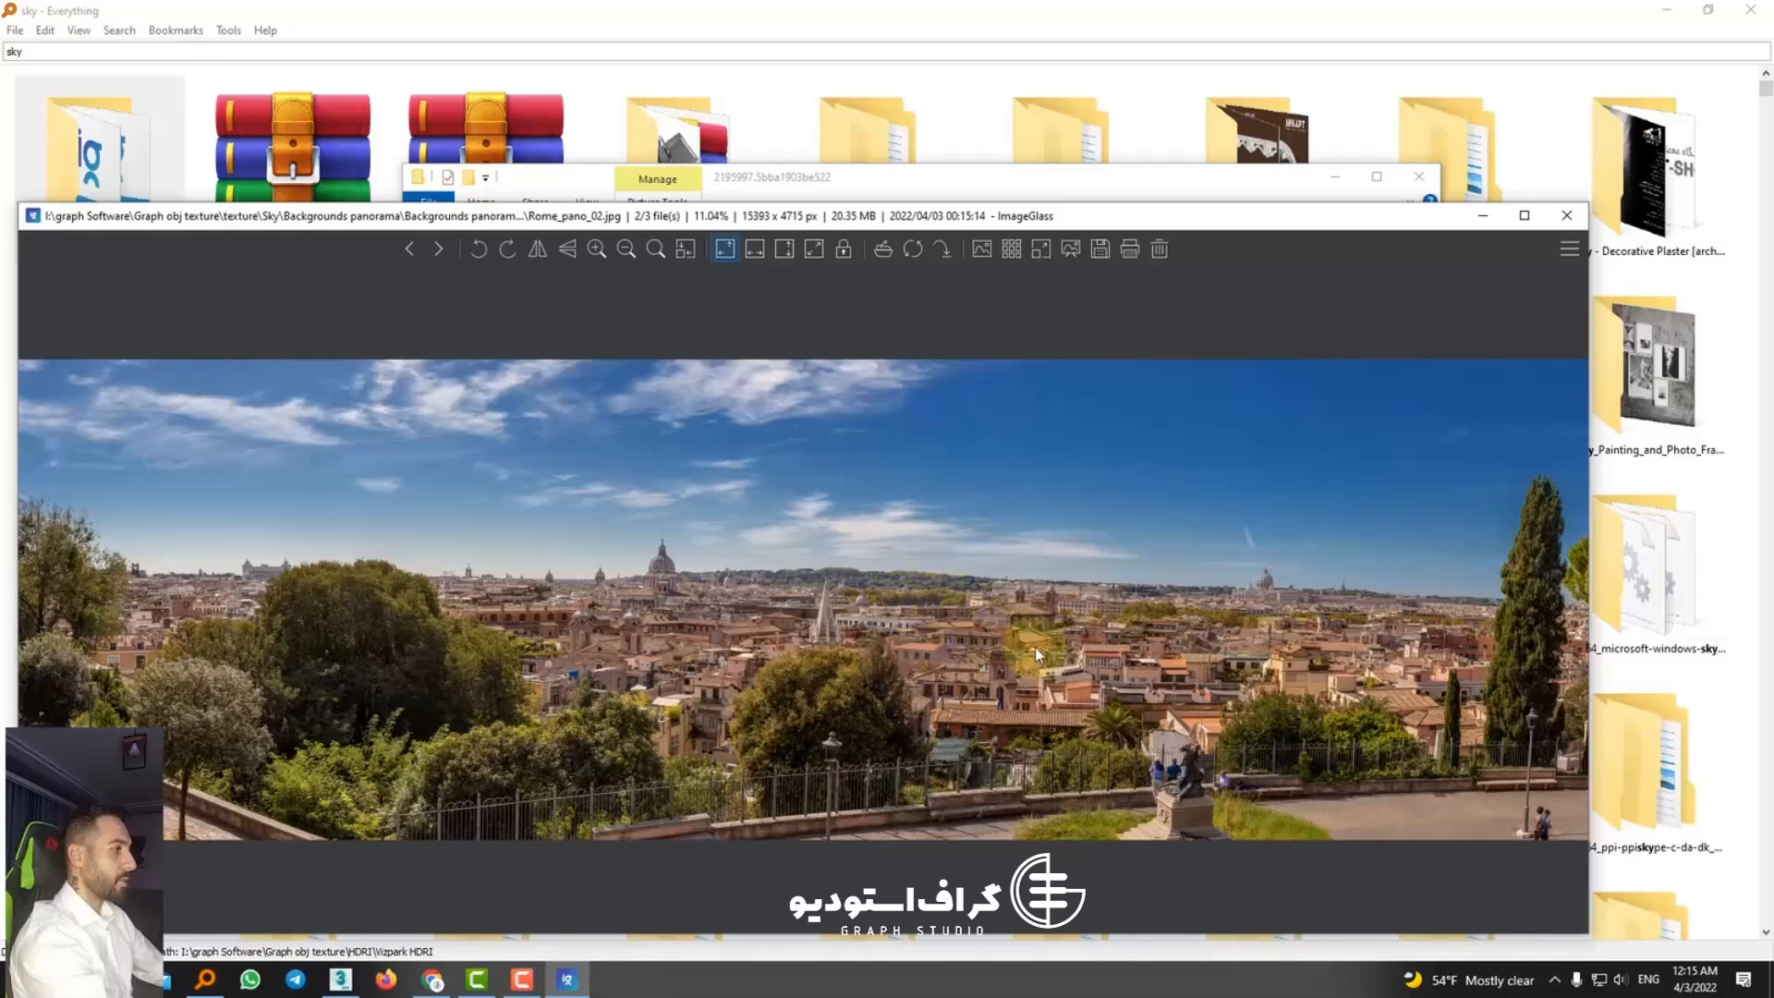
left_click(1566, 215)
Step: Copy the path of the extracted Rome panorama folder and switch back to 3ds Max
right_click(734, 232)
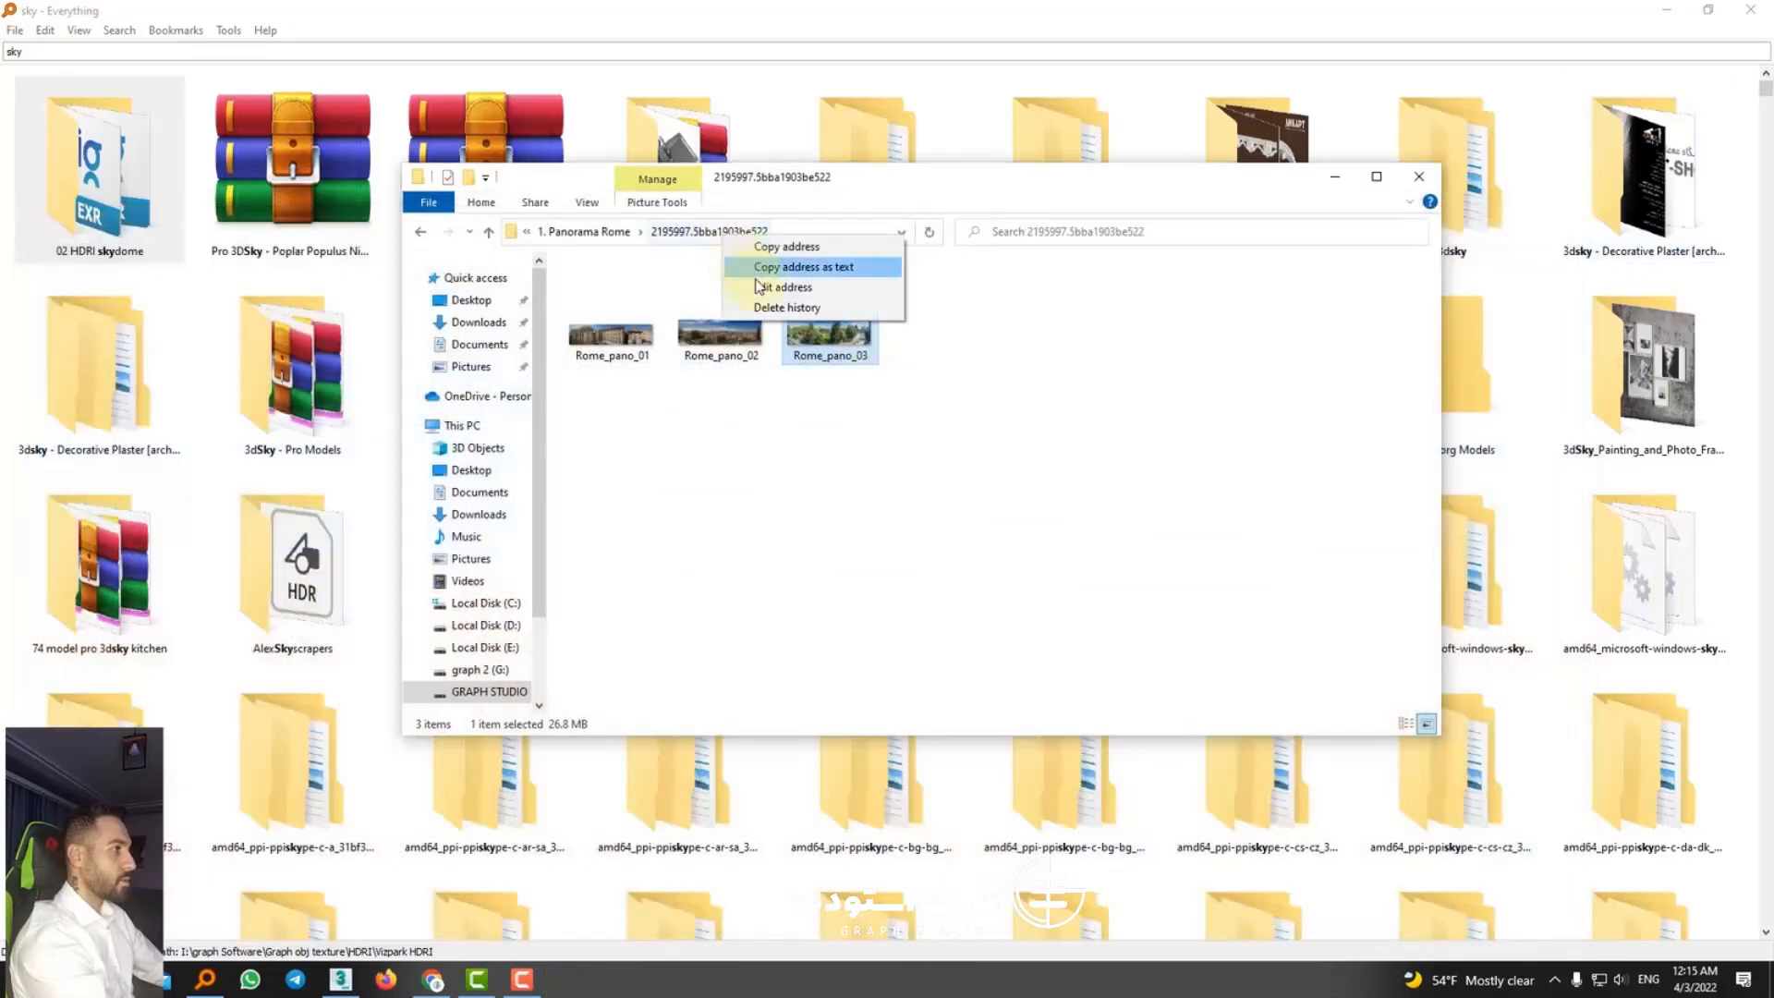
left_click(705, 233)
right_click(699, 237)
left_click(744, 295)
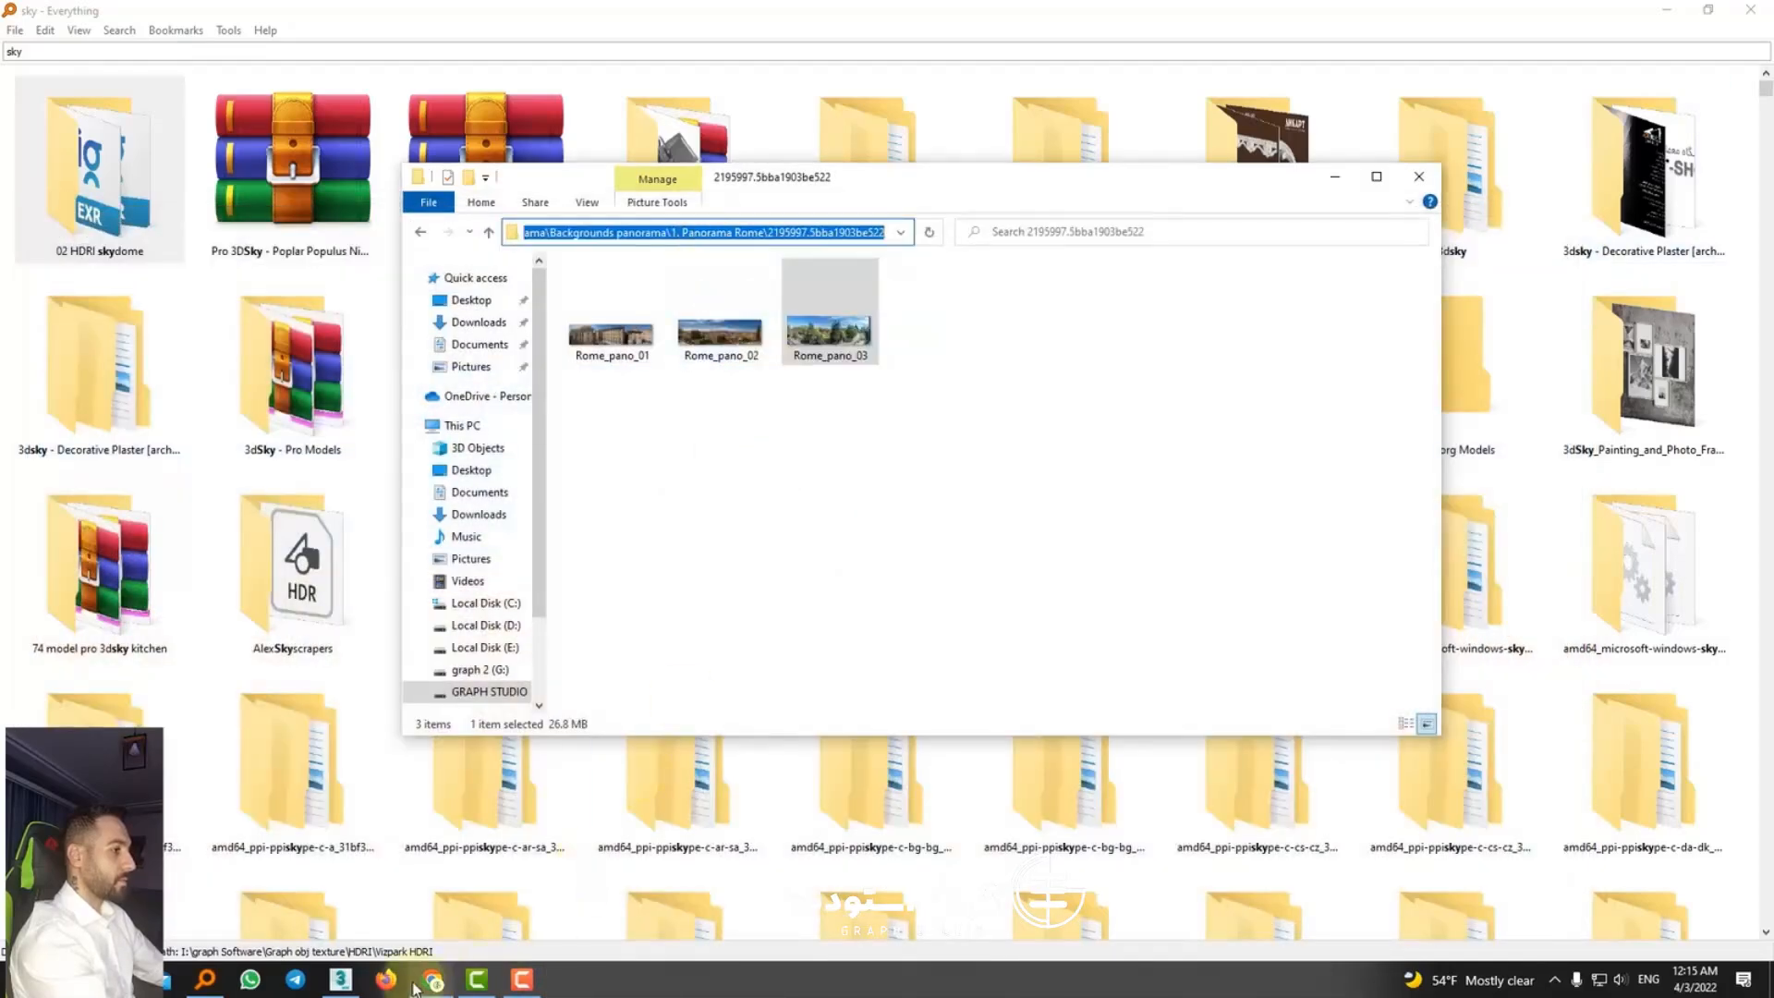
left_click(351, 981)
Step: Create a backdrop with the custom maps option without assigning a diffuse map
left_click(1368, 316)
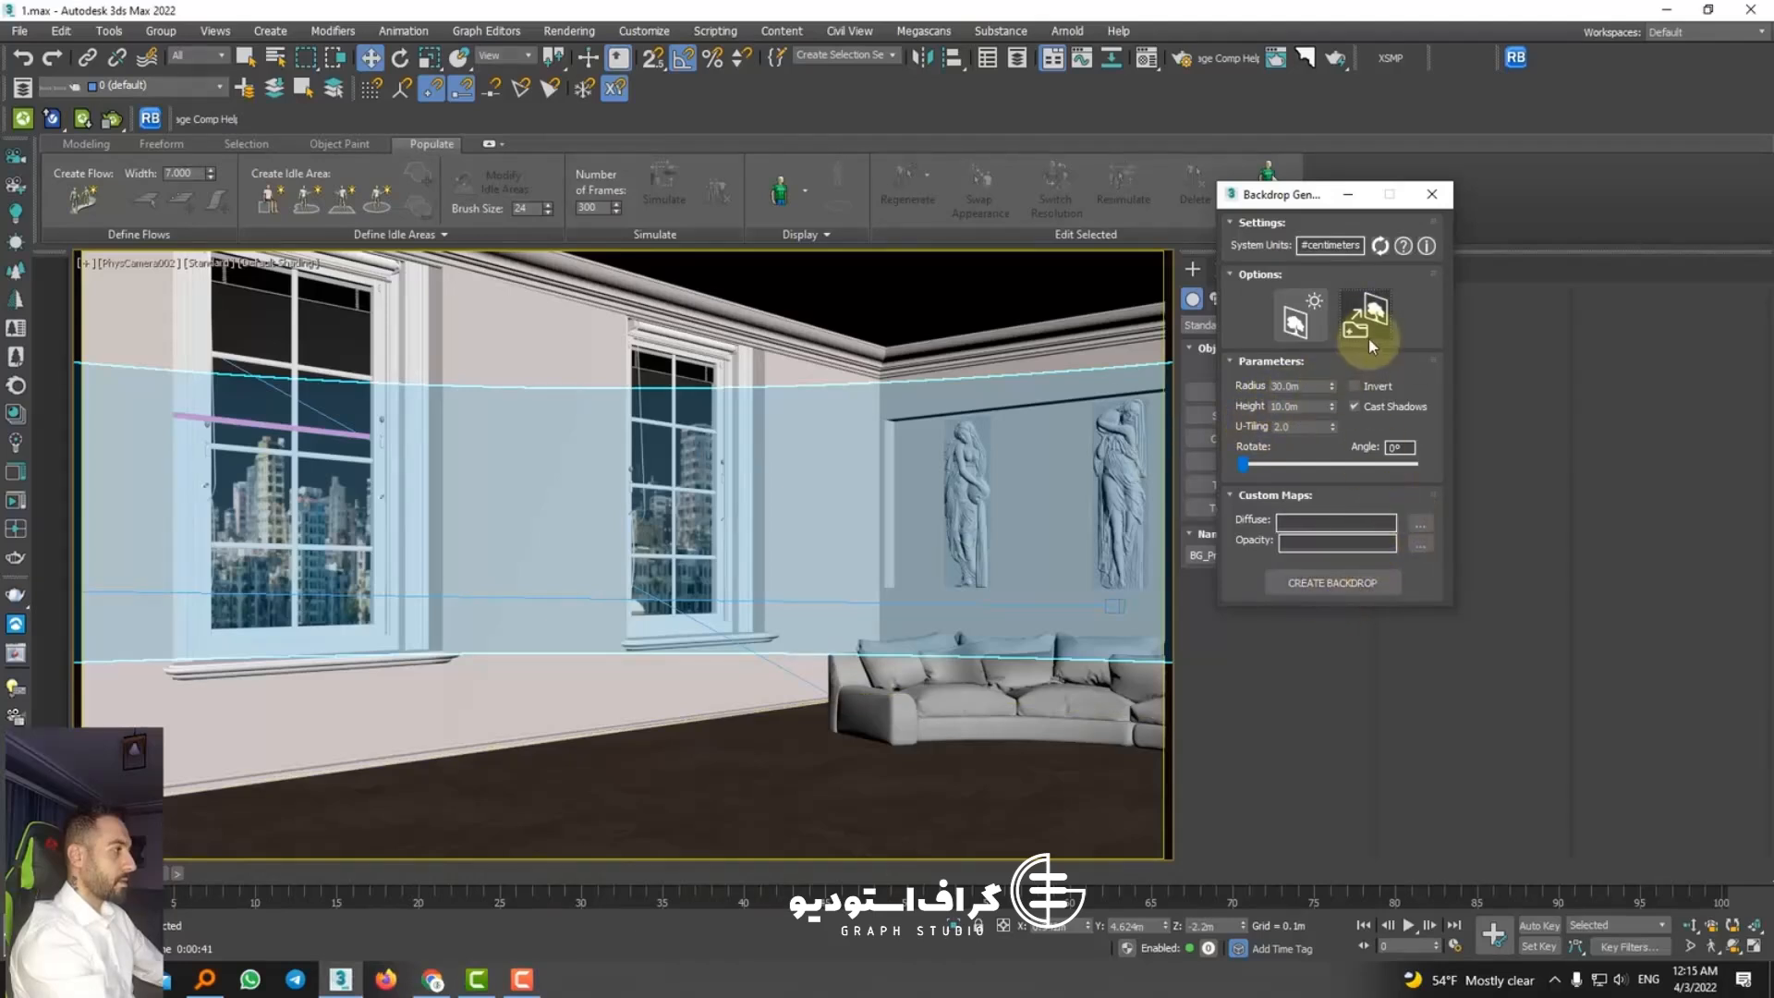
left_click(1364, 323)
left_click(1352, 580)
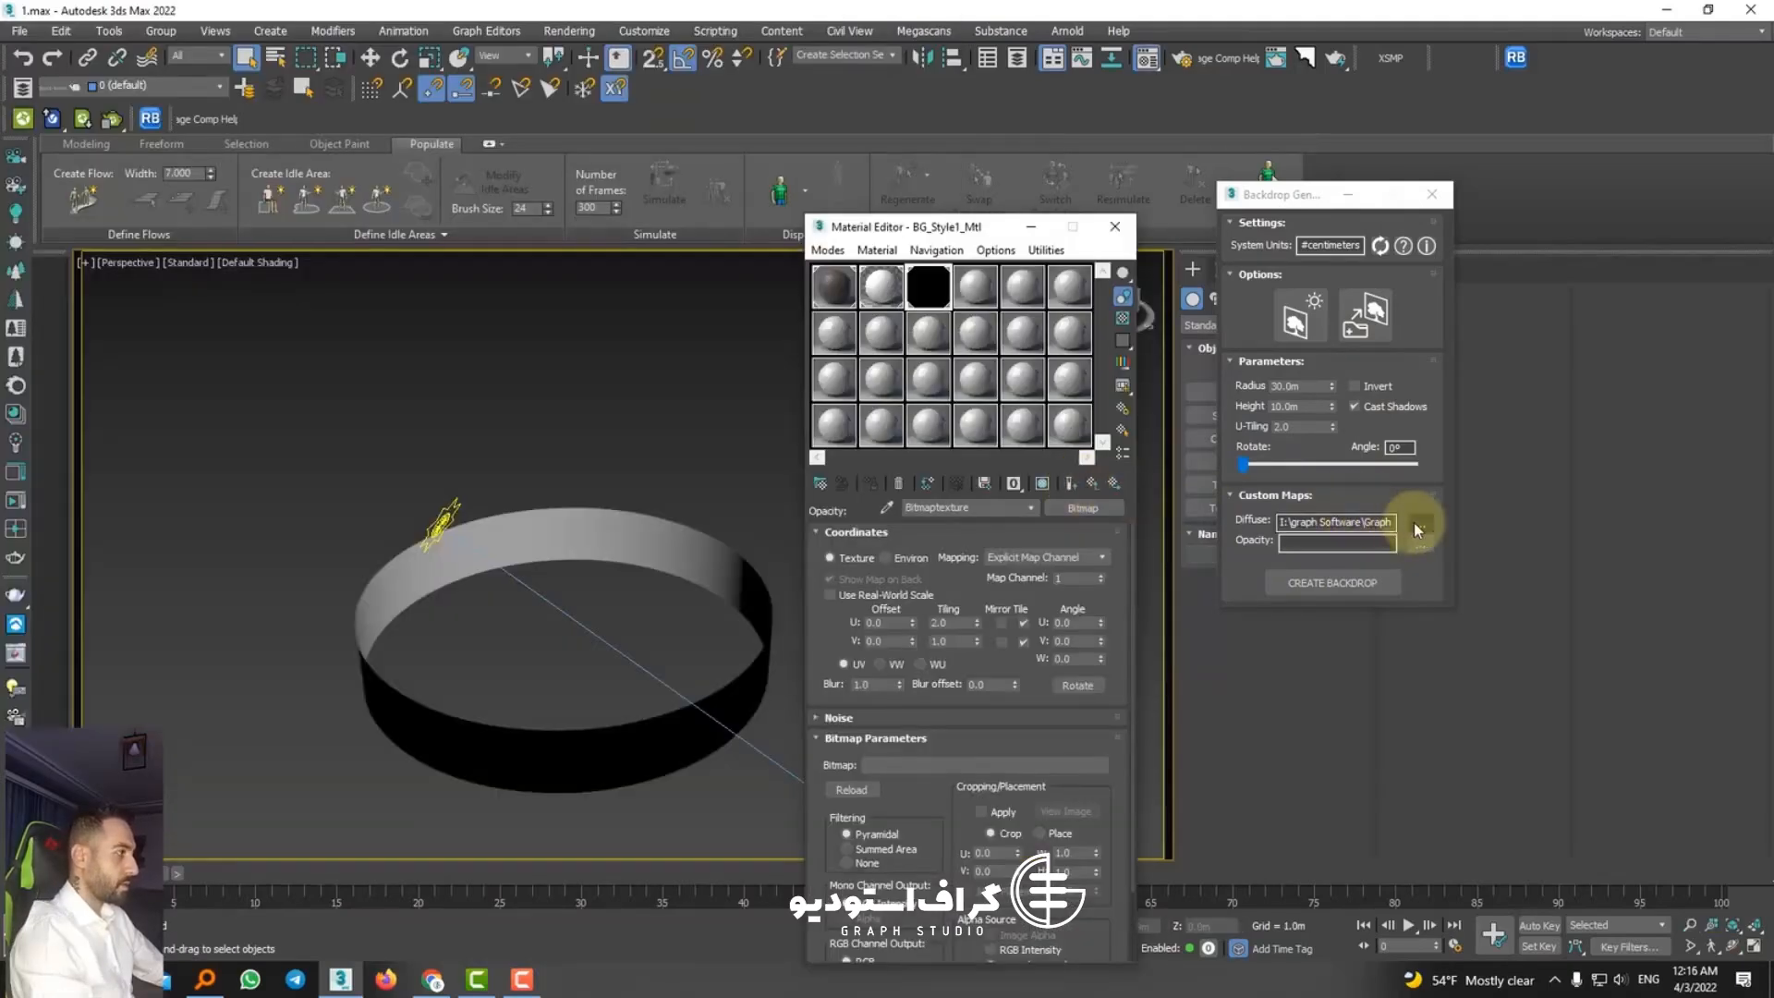
Step: Load Rome_pano_02 as the custom diffuse map and create a new backdrop from it
left_click(1413, 523)
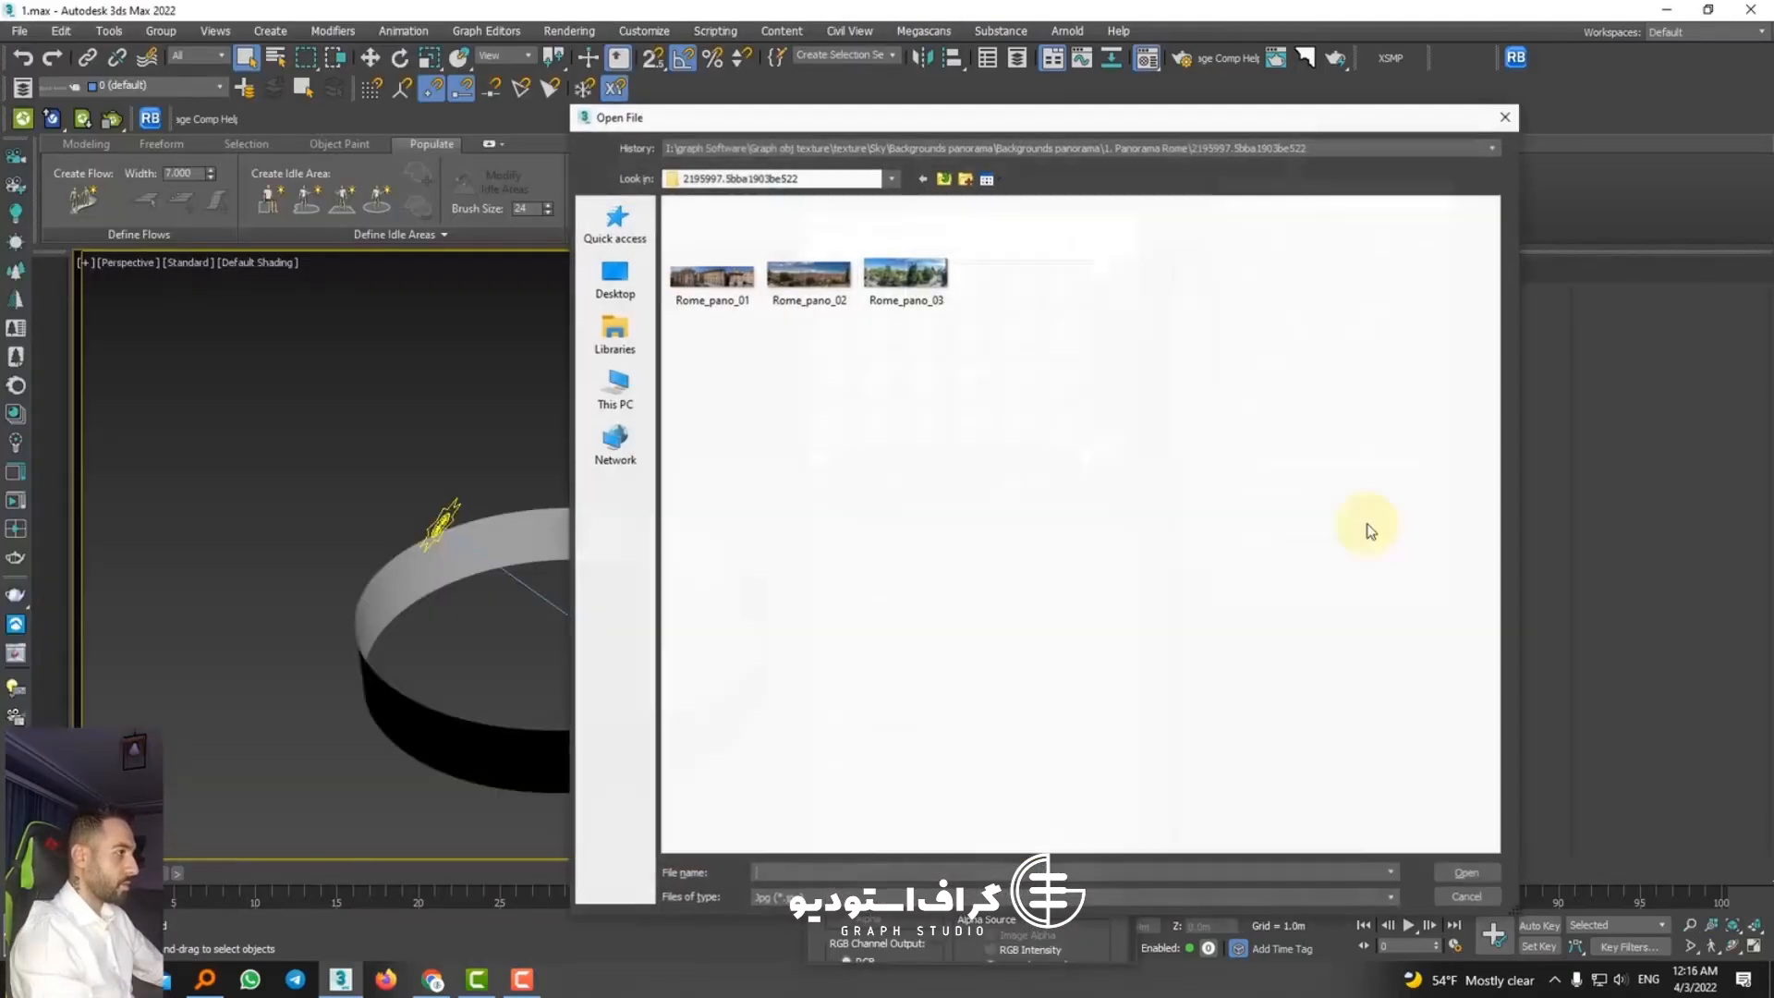
double_click(791, 286)
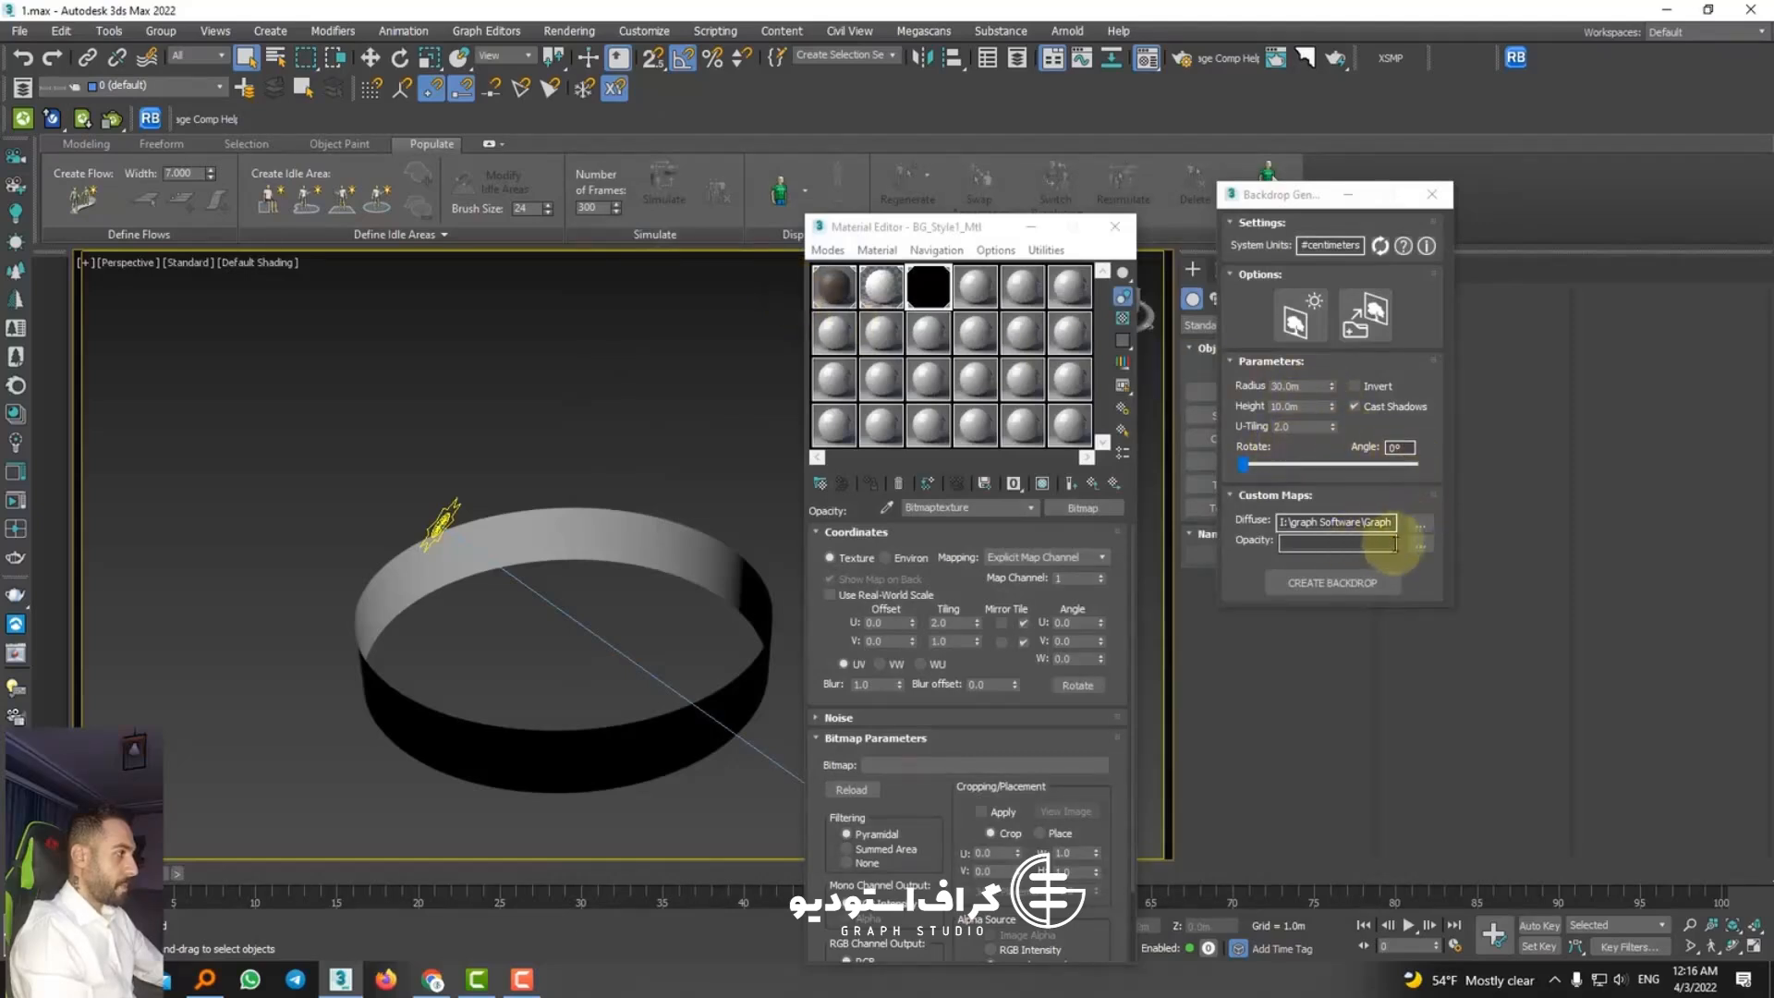
left_click(1345, 583)
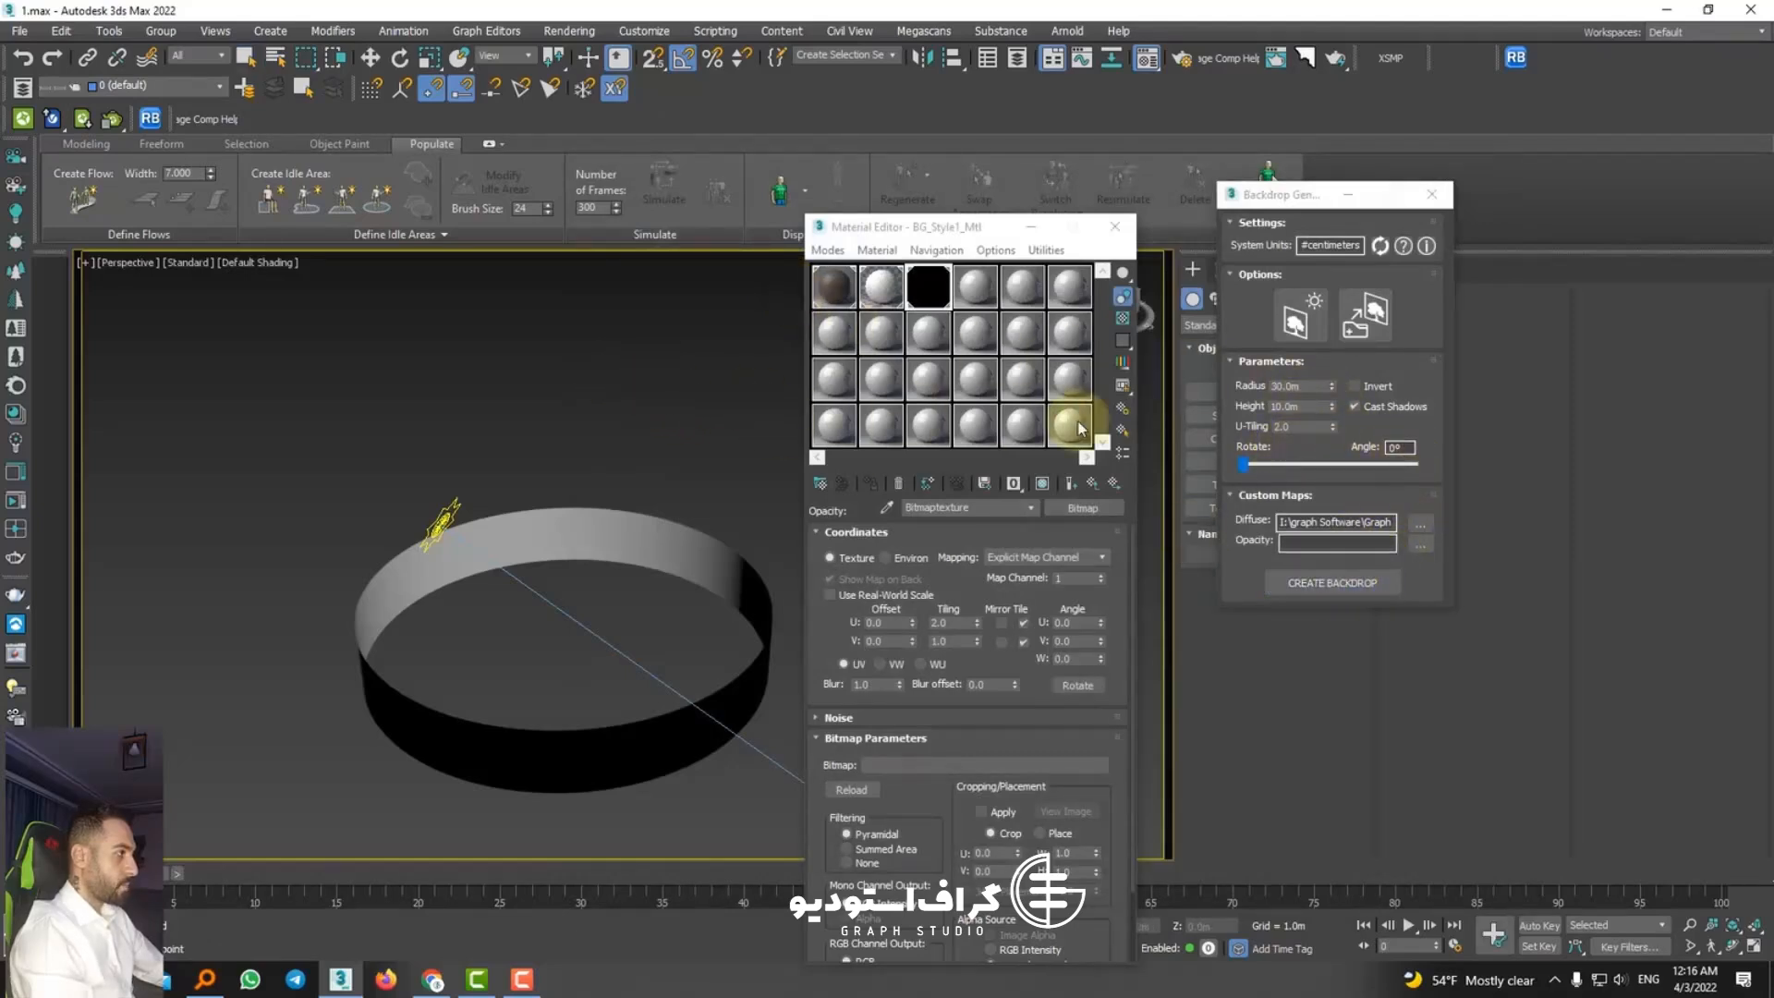
left_click(1348, 243)
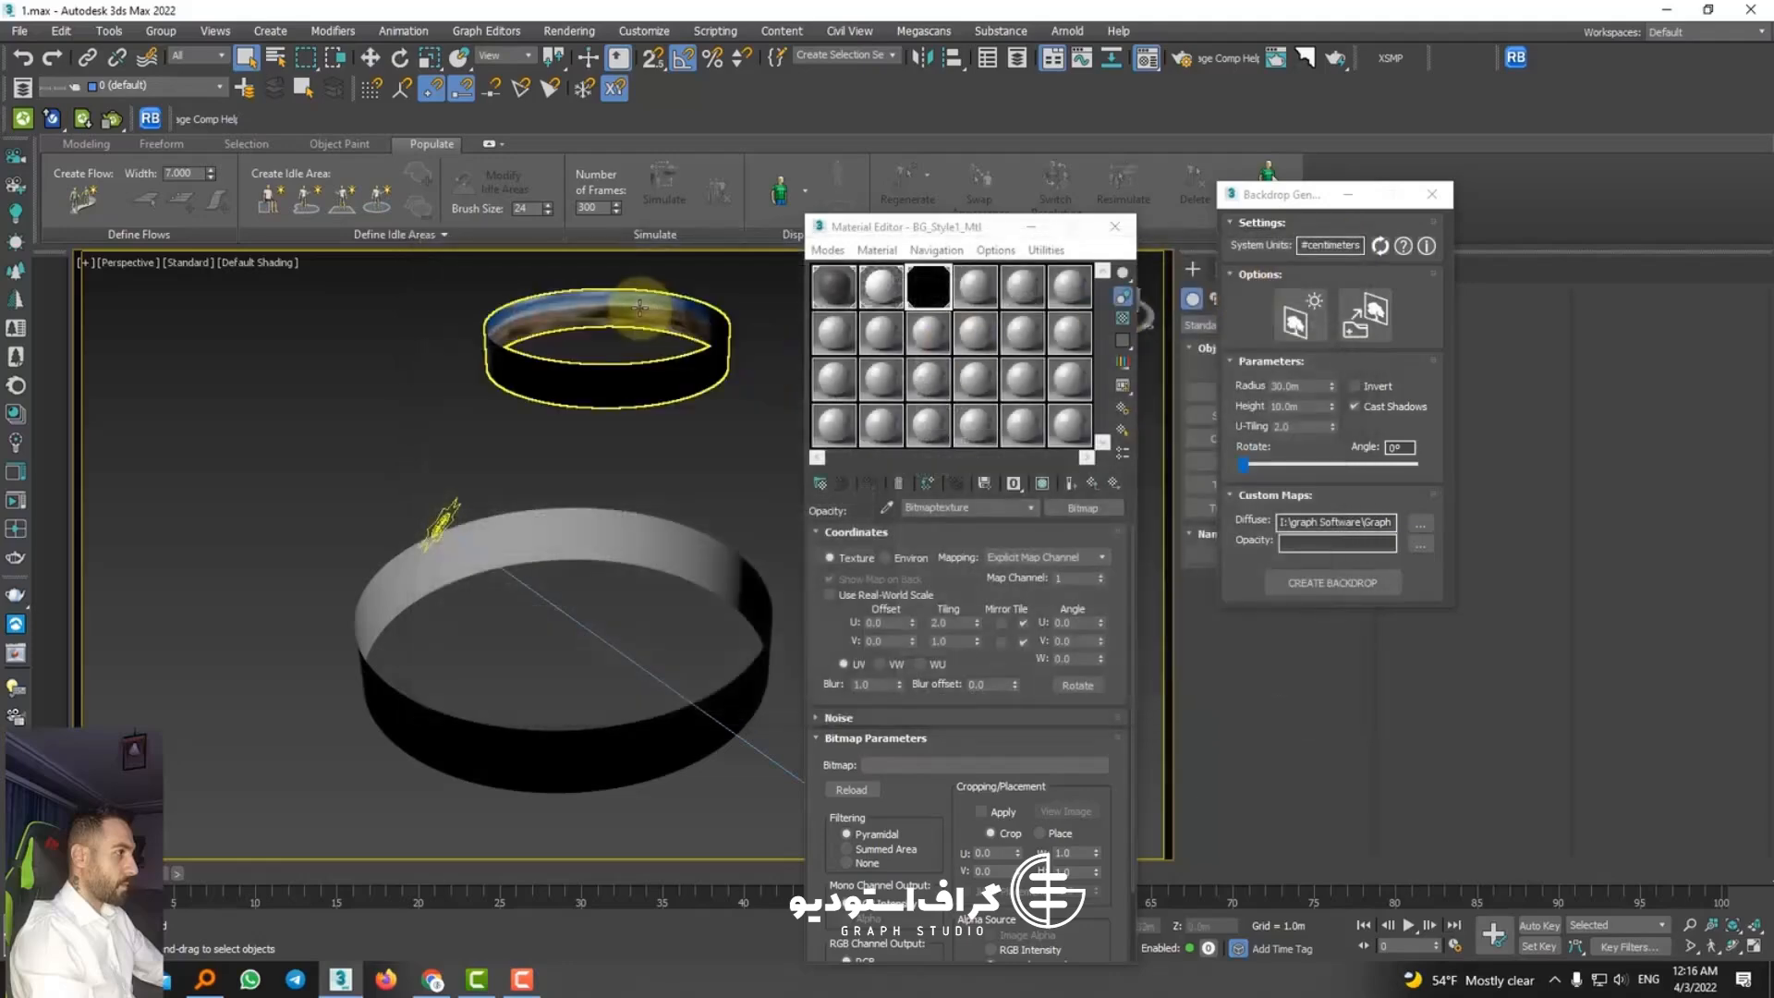
Step: Delete the untextured backdrop ring from the scene
right_click(626, 414)
left_click(527, 517)
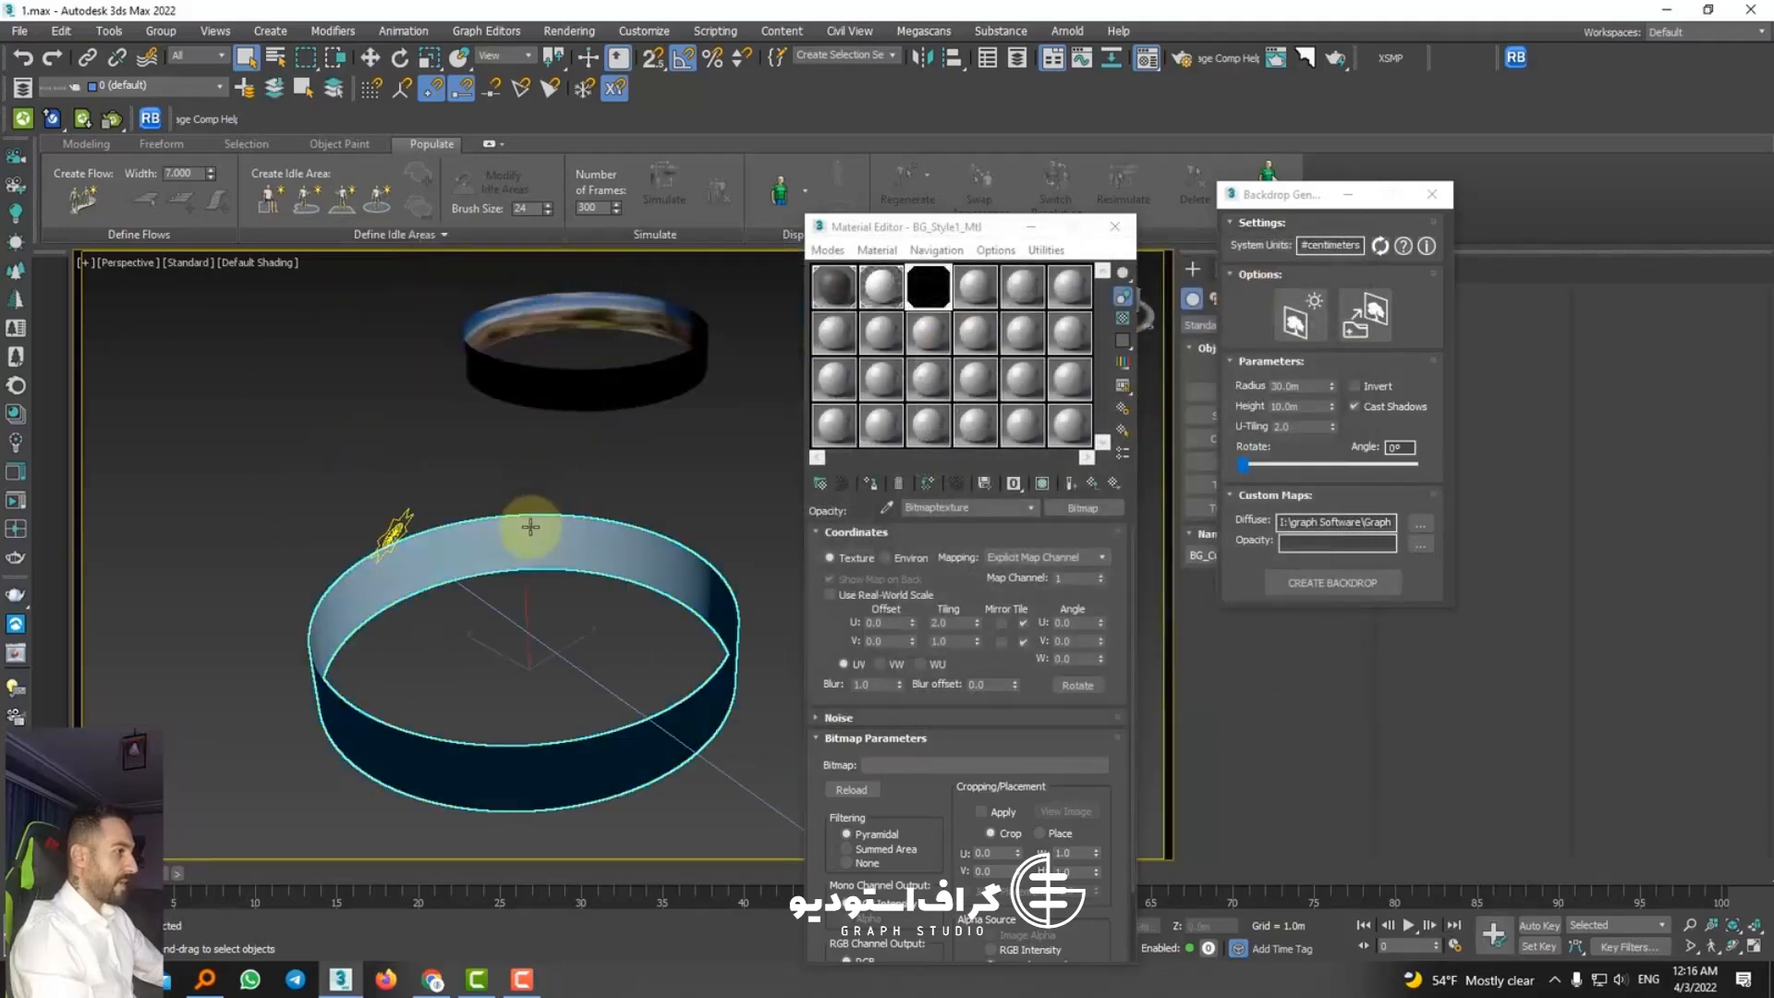
key("Delete")
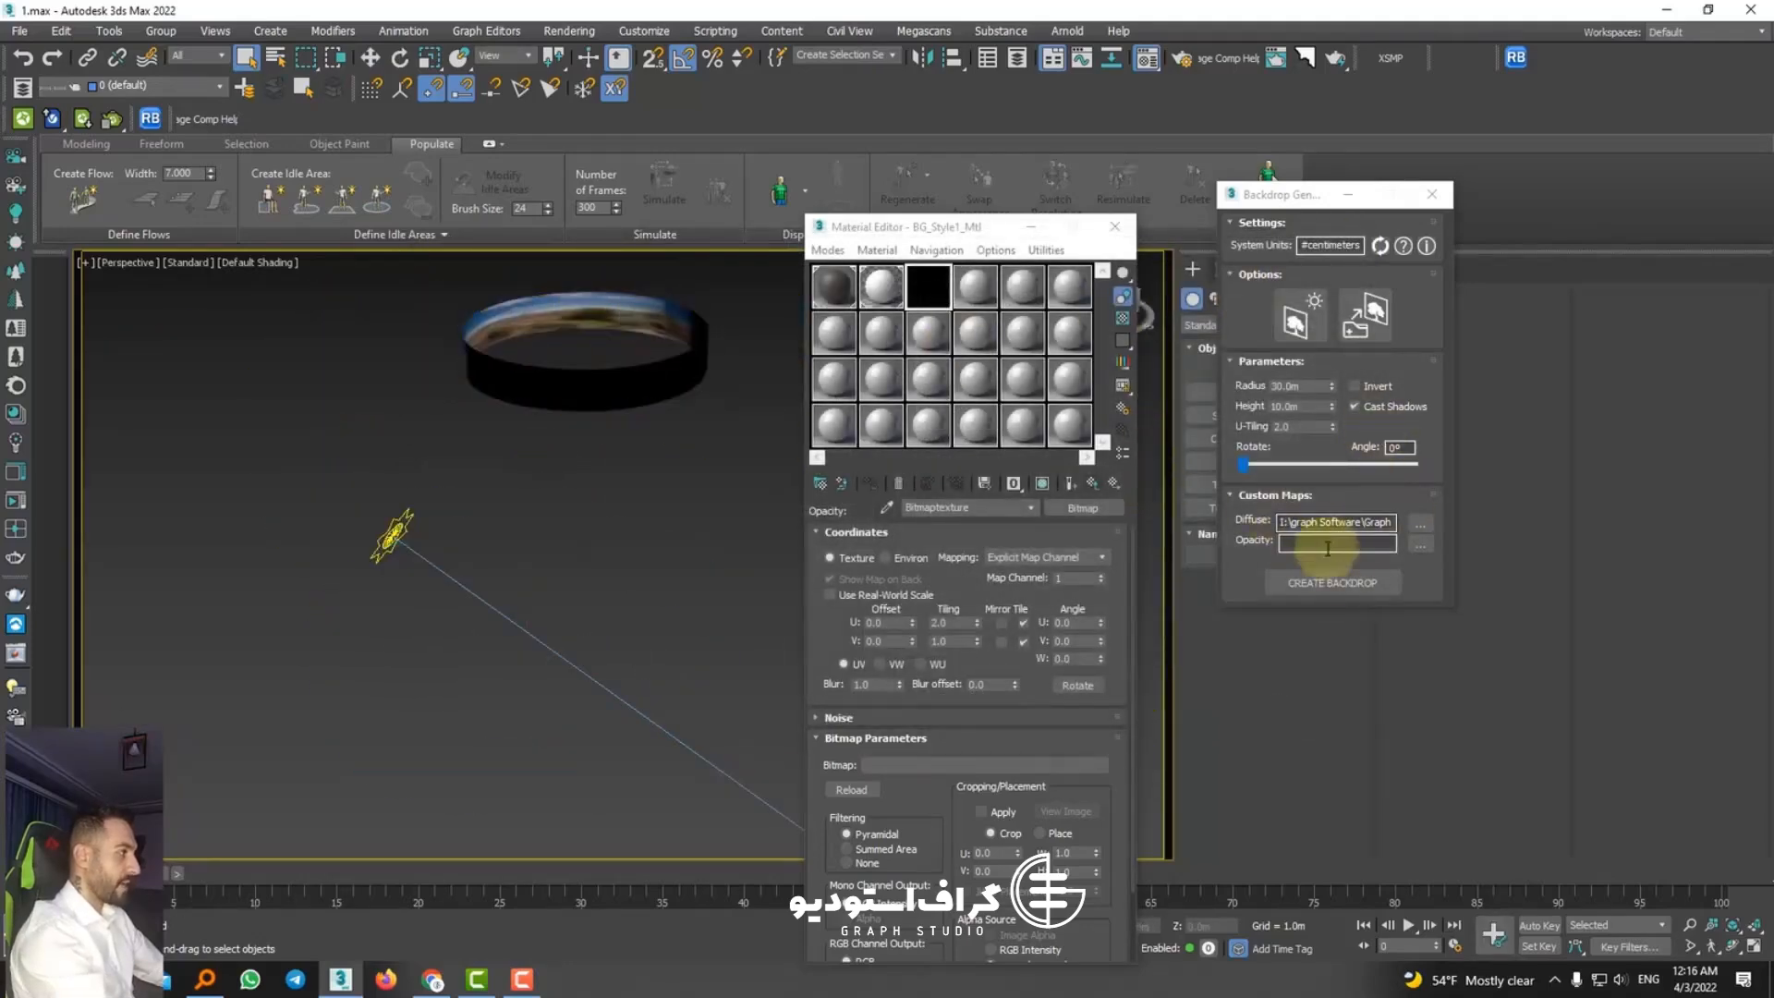
left_click(1345, 582)
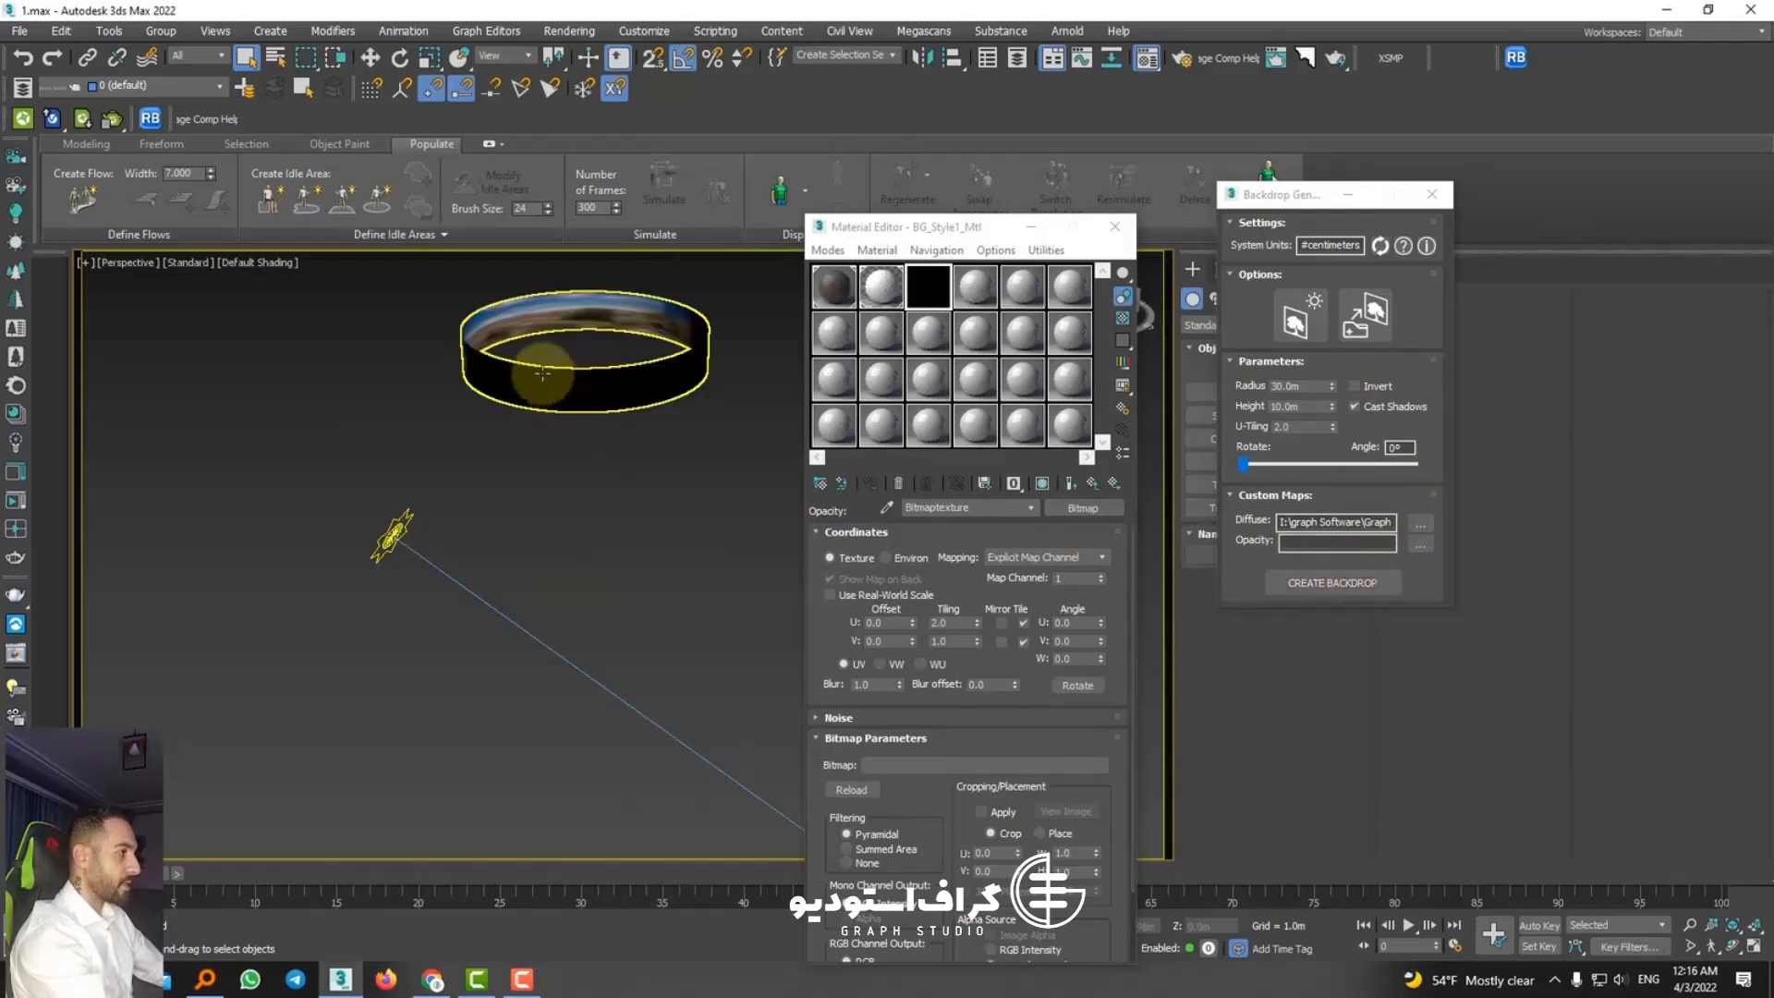
Step: Move the Rome panorama backdrop across the scene so that it surrounds the room model
left_click(370, 65)
left_click_drag(607, 352, 444, 456)
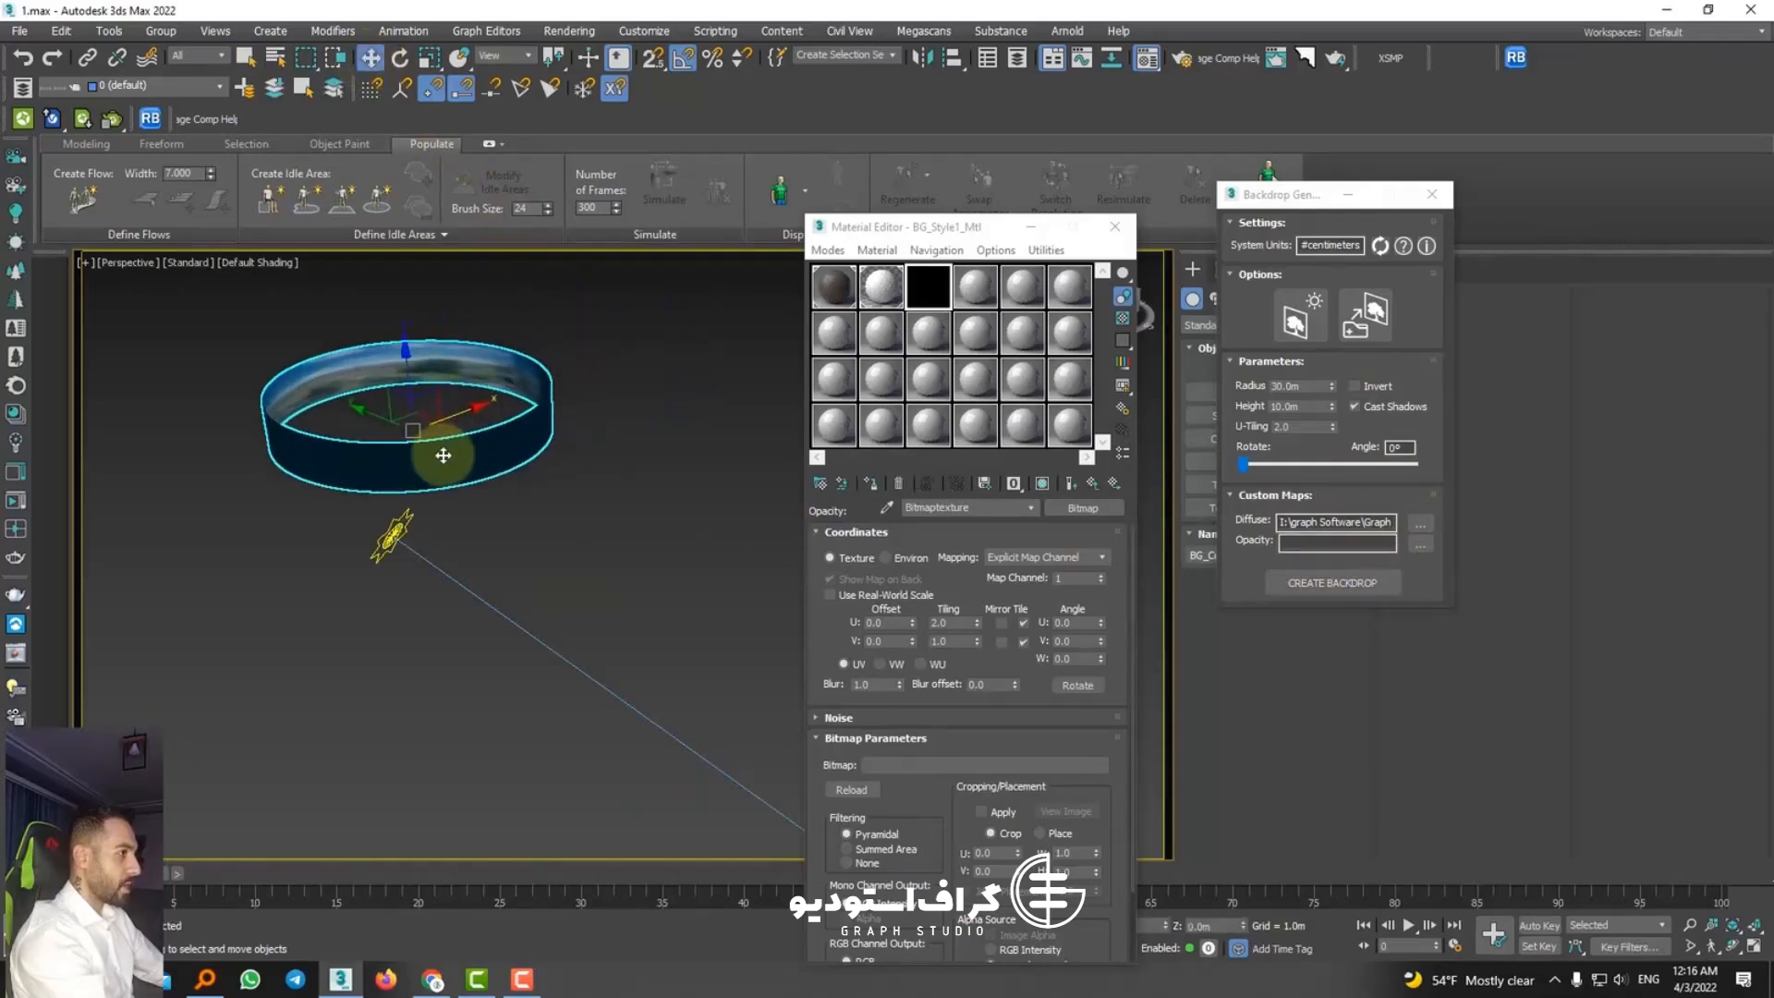
scroll(456, 580, "down", 7)
scroll(503, 594, "up", 5)
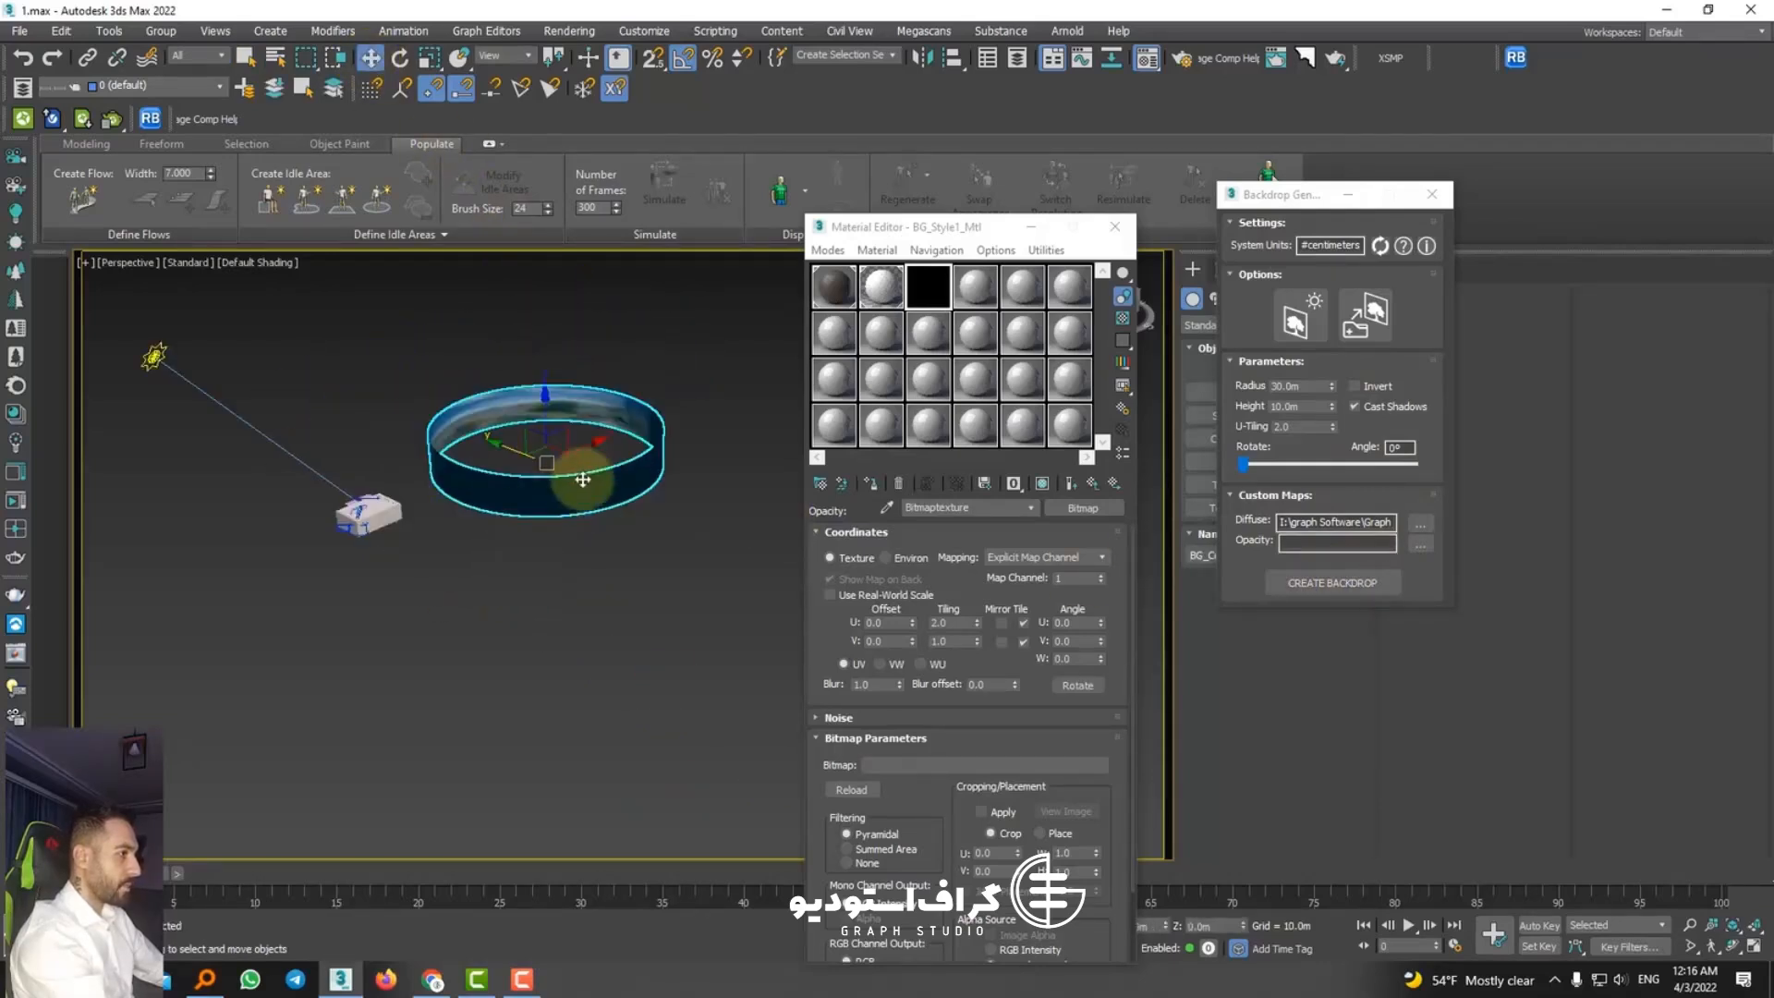
left_click_drag(586, 475, 412, 543)
scroll(393, 519, "up", 8)
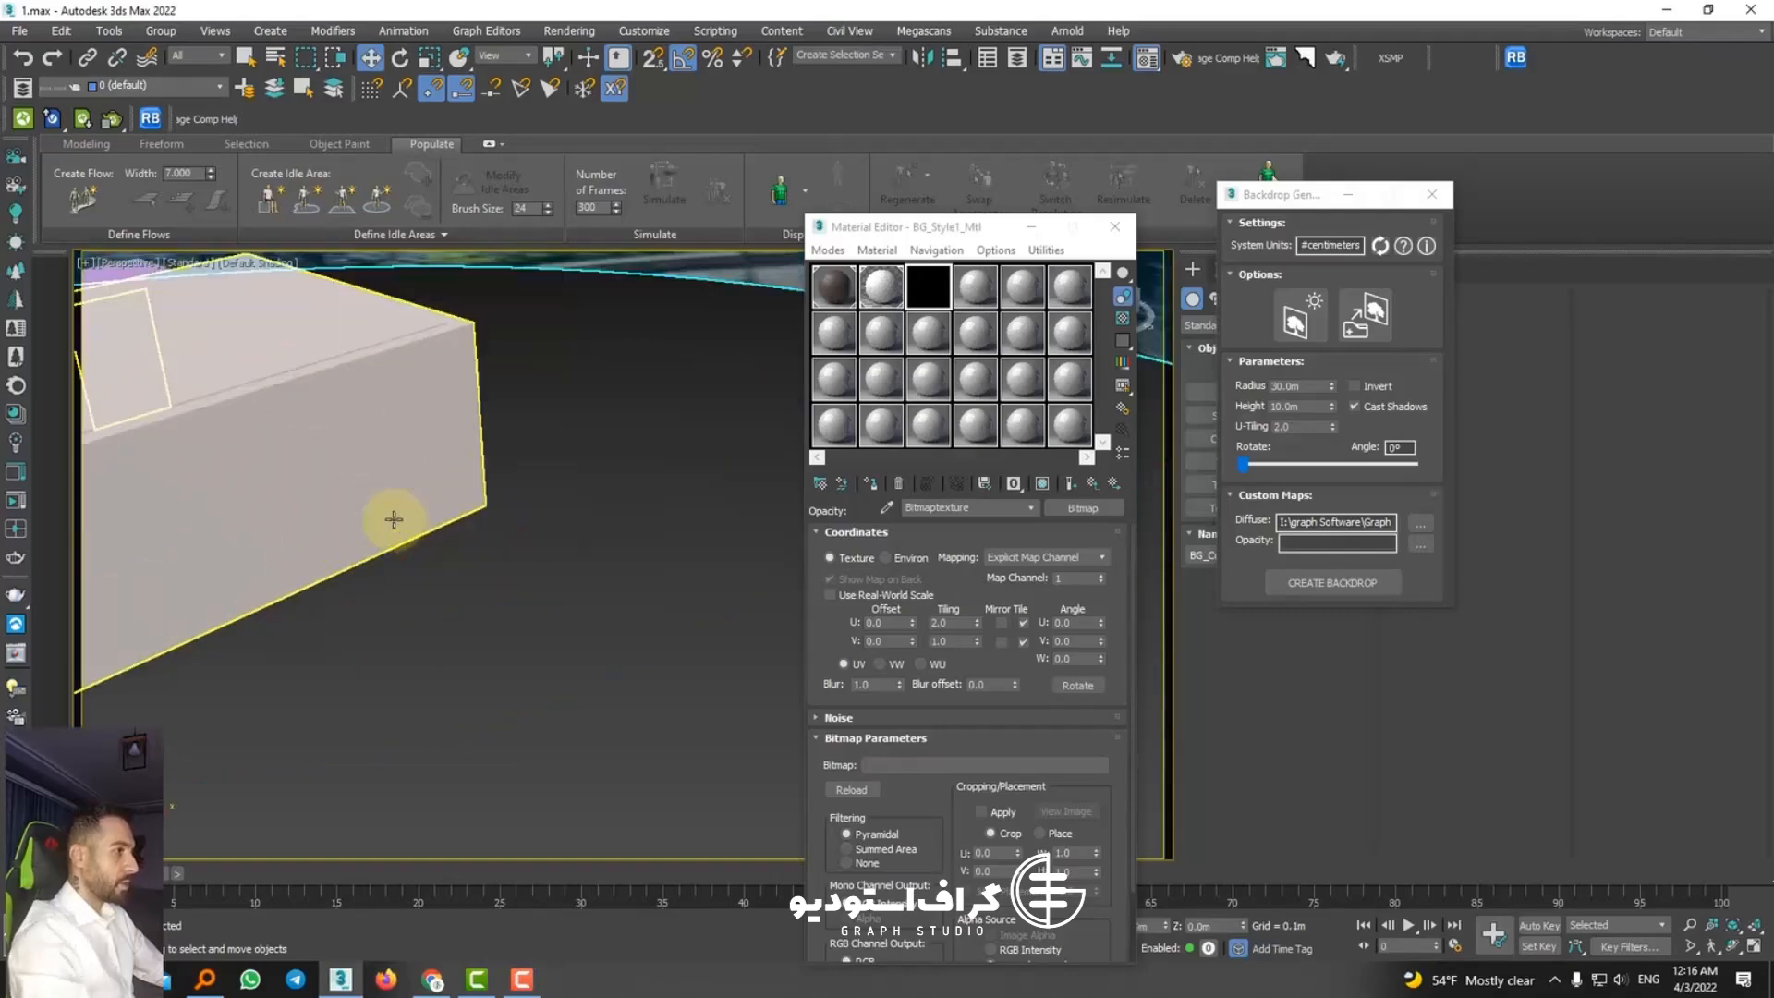
scroll(392, 519, "down", 4)
scroll(347, 366, "up", 3)
scroll(384, 376, "down", 4)
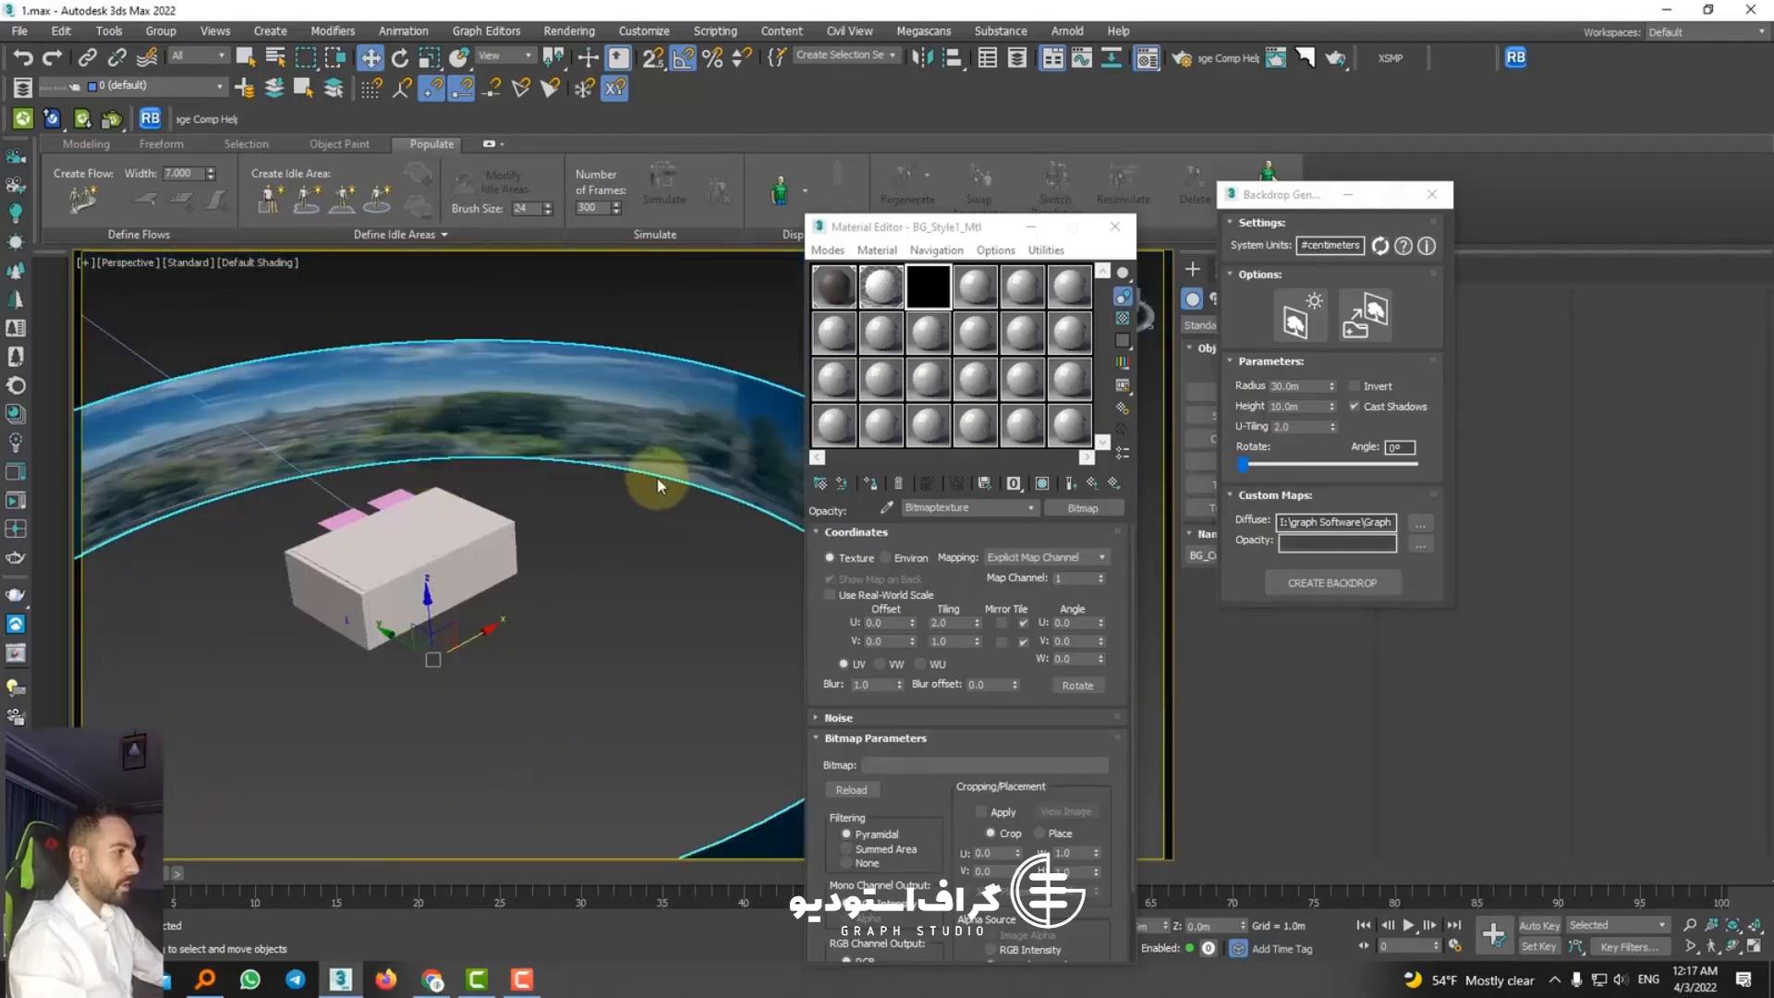
Step: View the windows through PhysCamera002 and set the backdrop's angle to 23°, height to 10.788 m, radius to 45.767 m and U-tiling to 15.6
key("c")
left_click(834, 366)
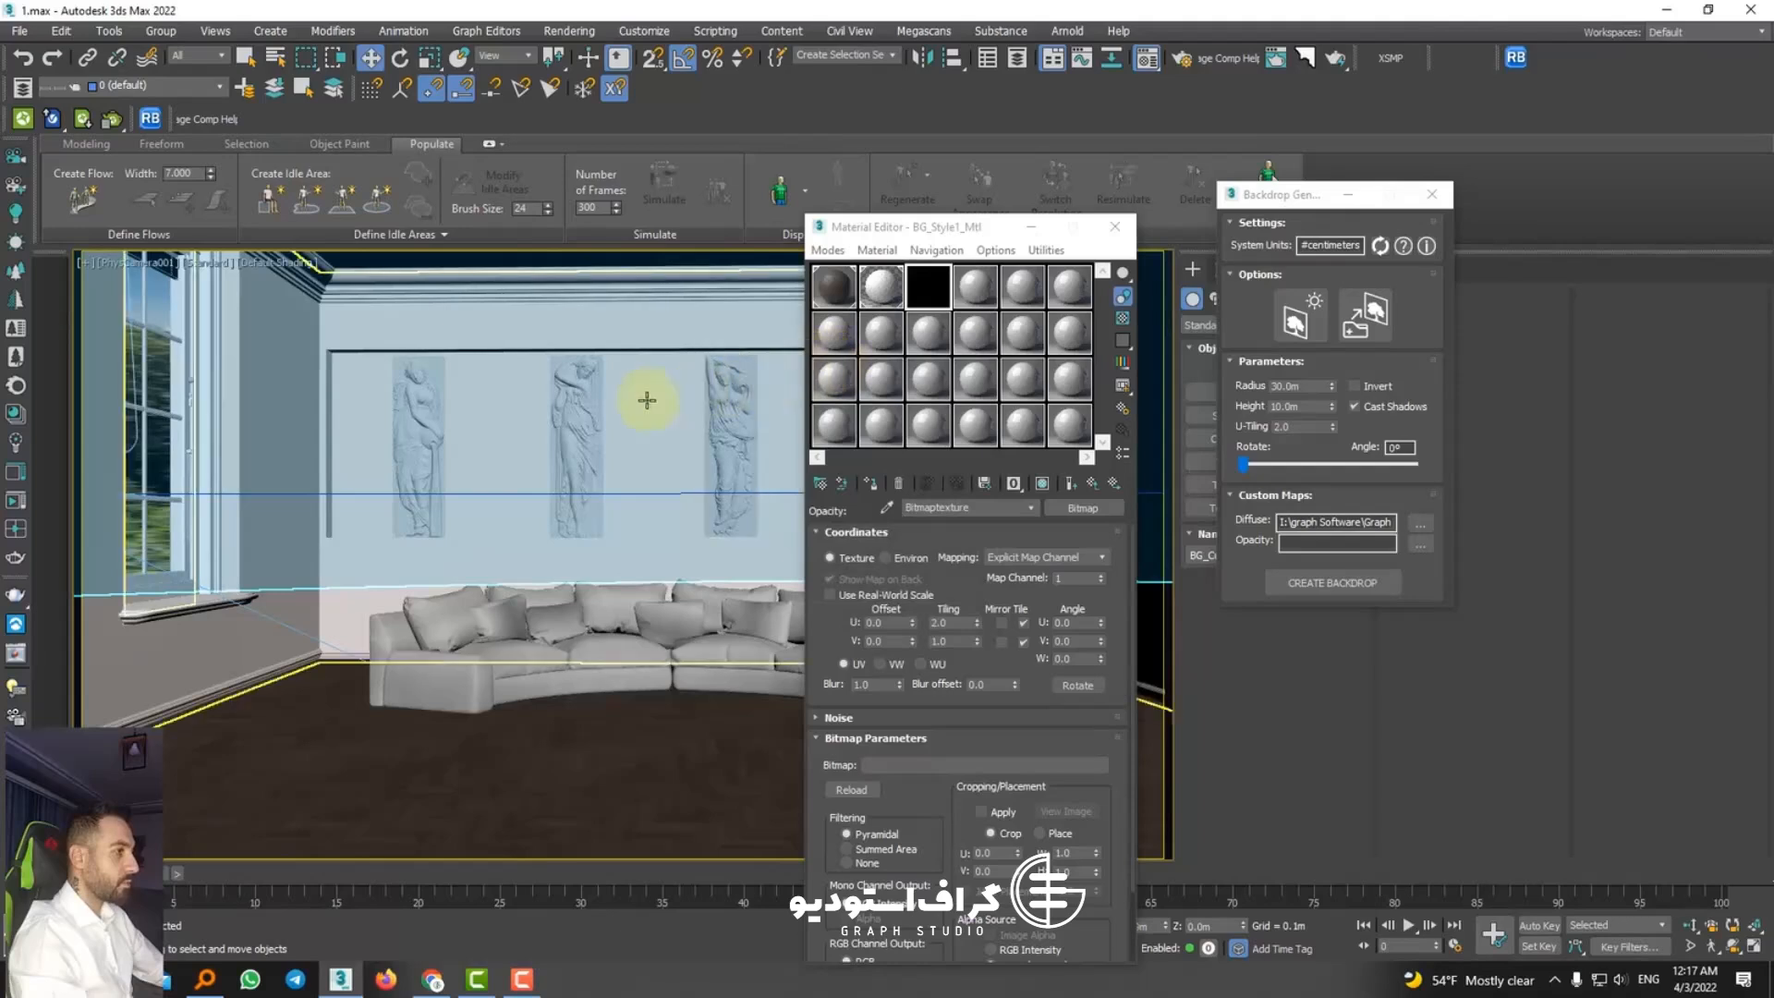
key("c")
left_click(869, 378)
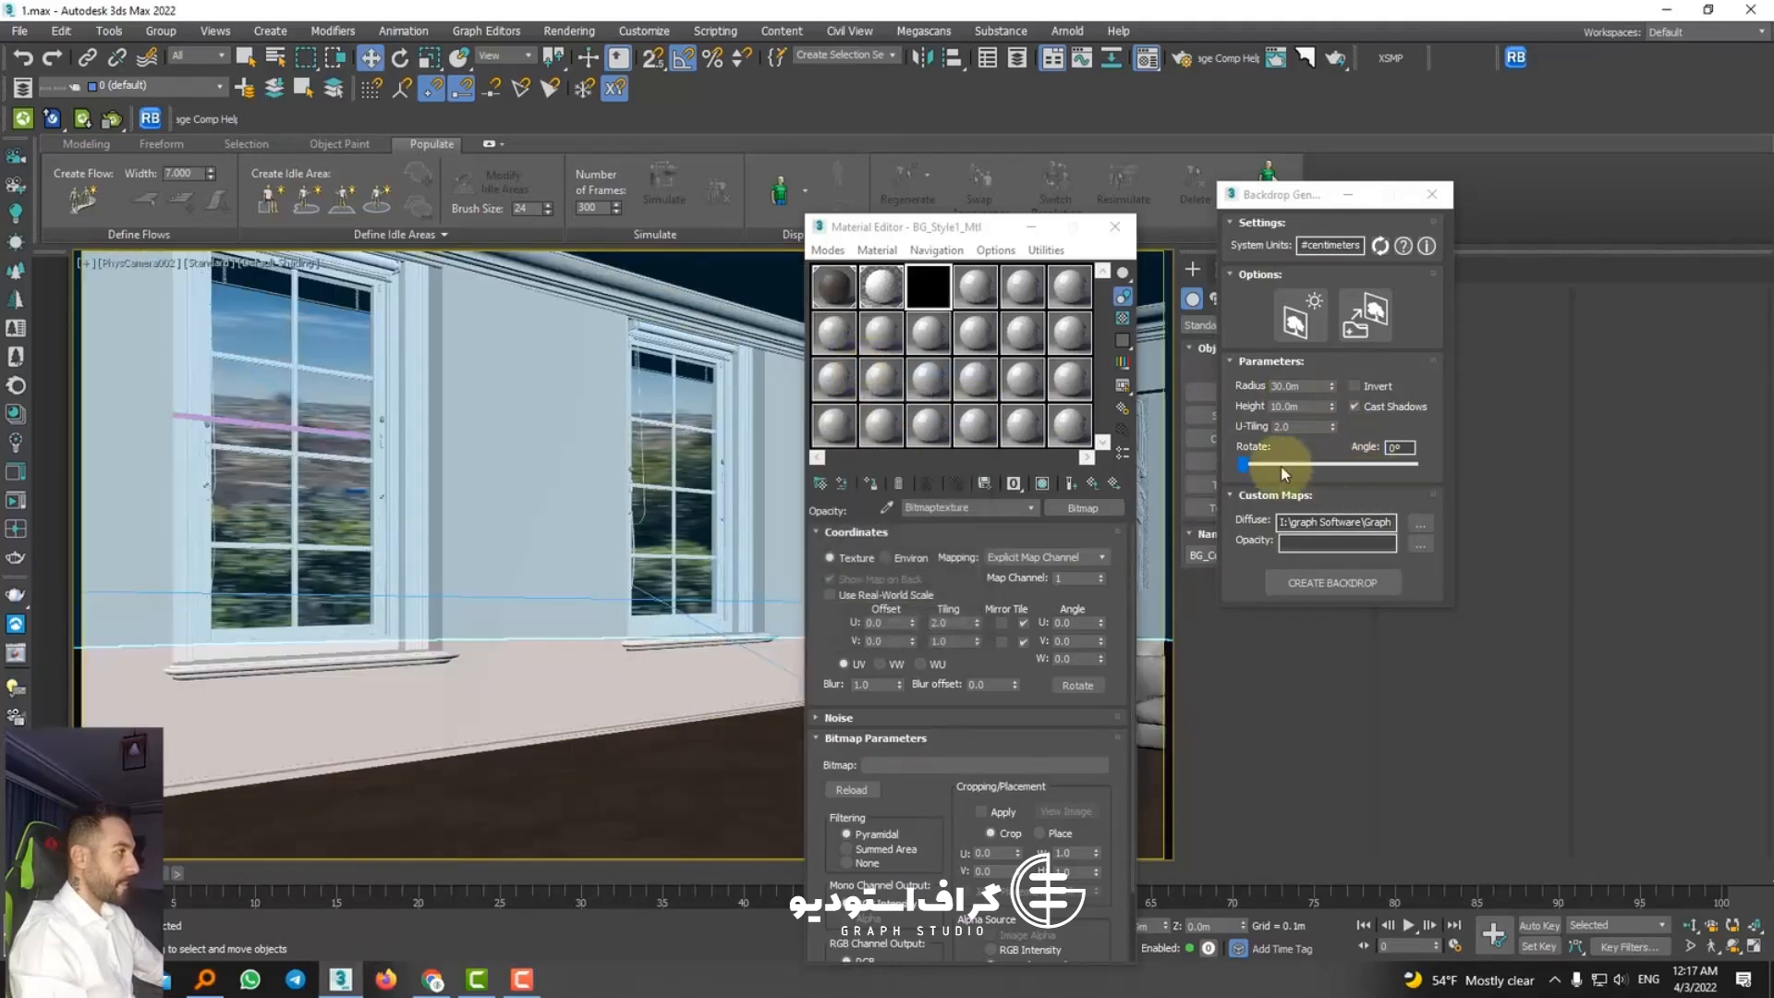
mouse_move(1244, 465)
left_mouse_down()
mouse_move(1330, 449)
mouse_move(1321, 426)
left_mouse_up()
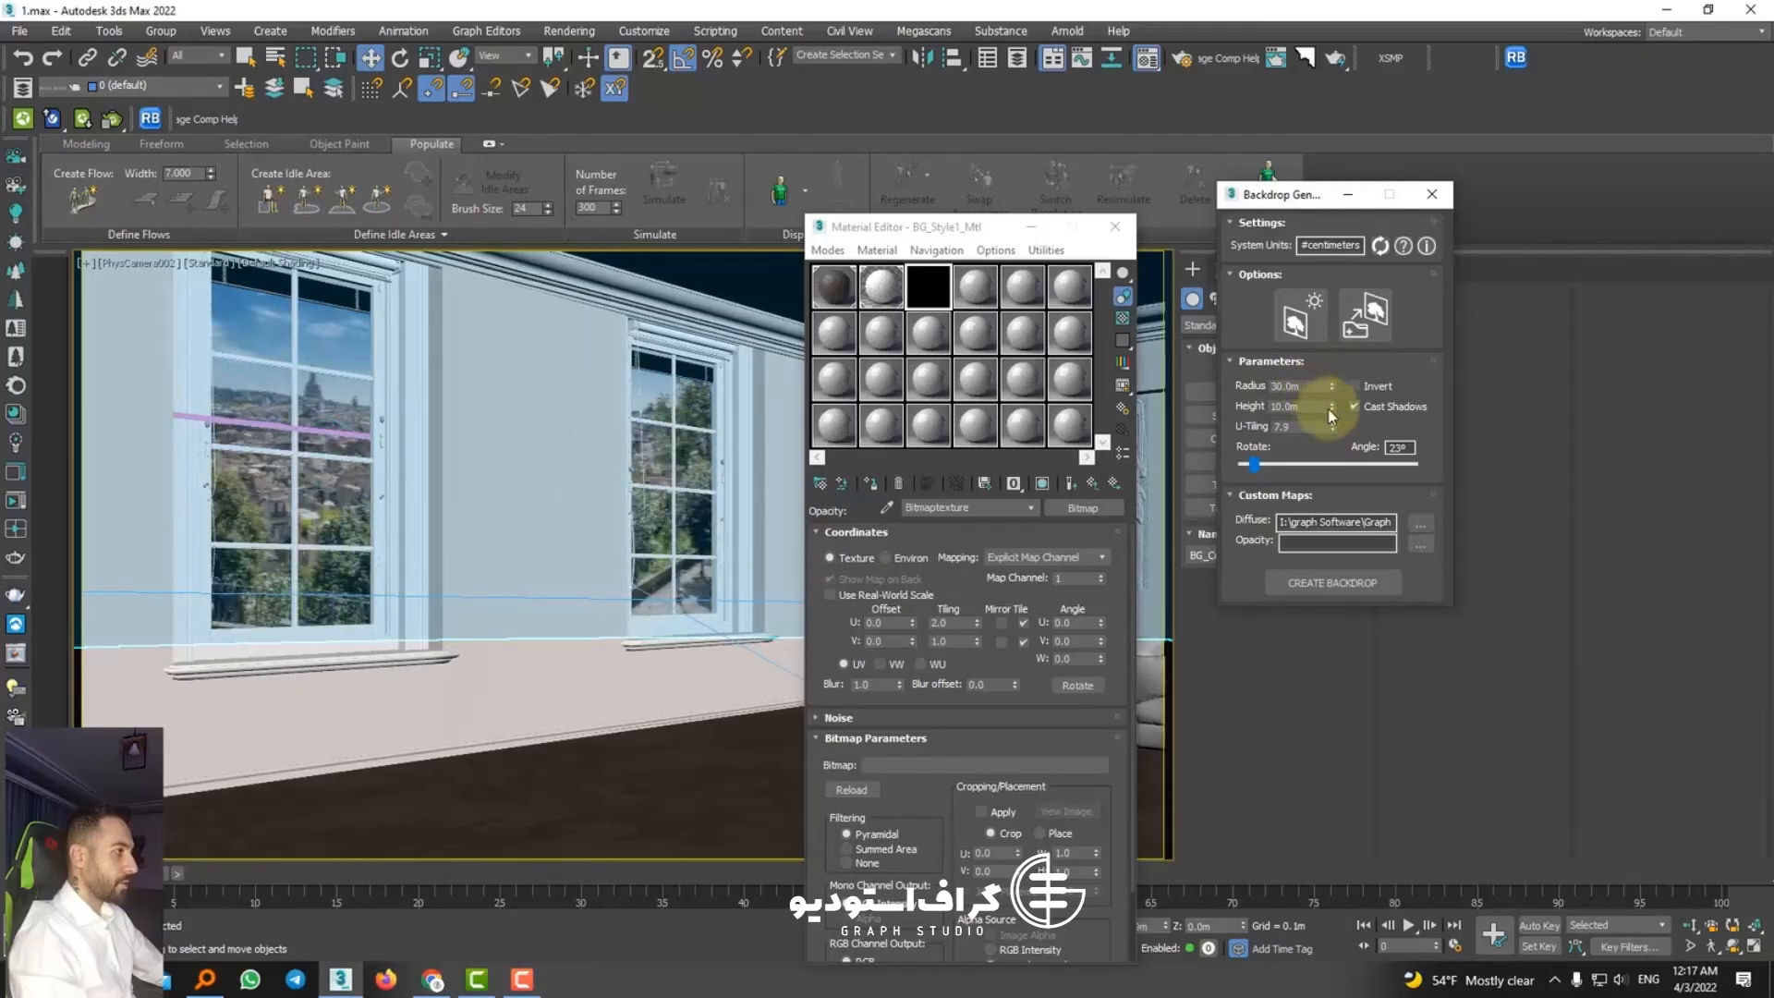
left_click_drag(1332, 418, 1323, 277)
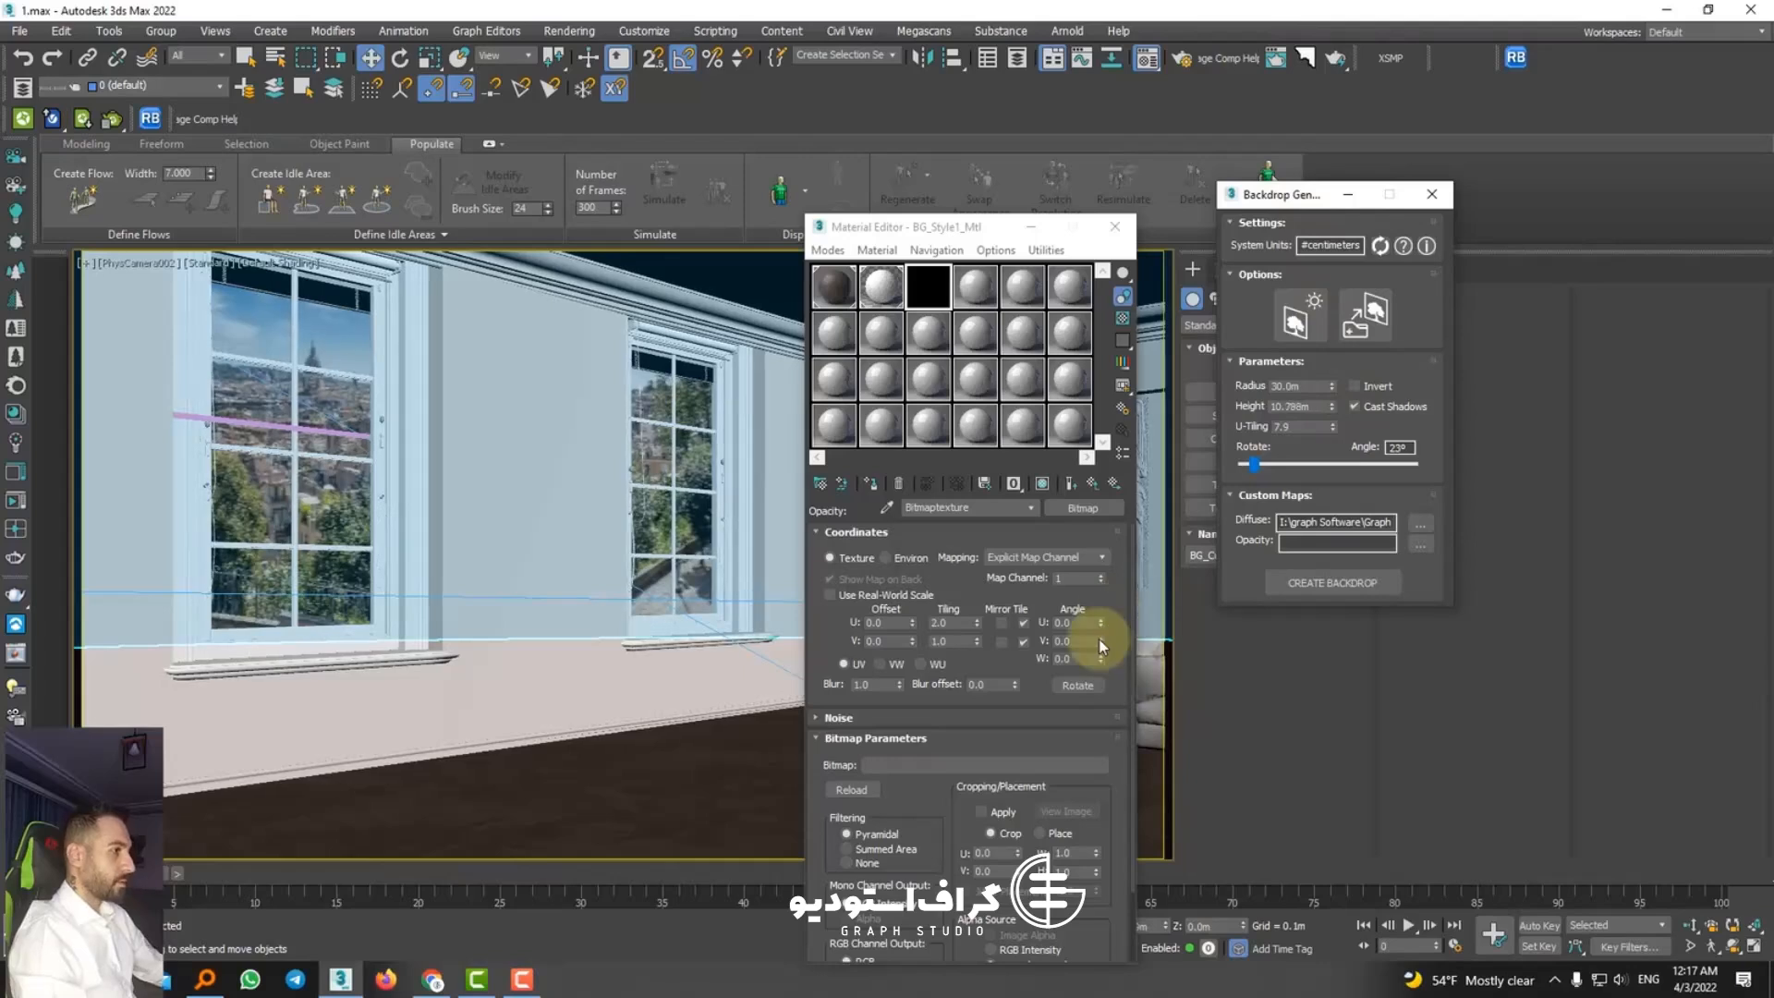
left_click_drag(1331, 386, 1188, 245)
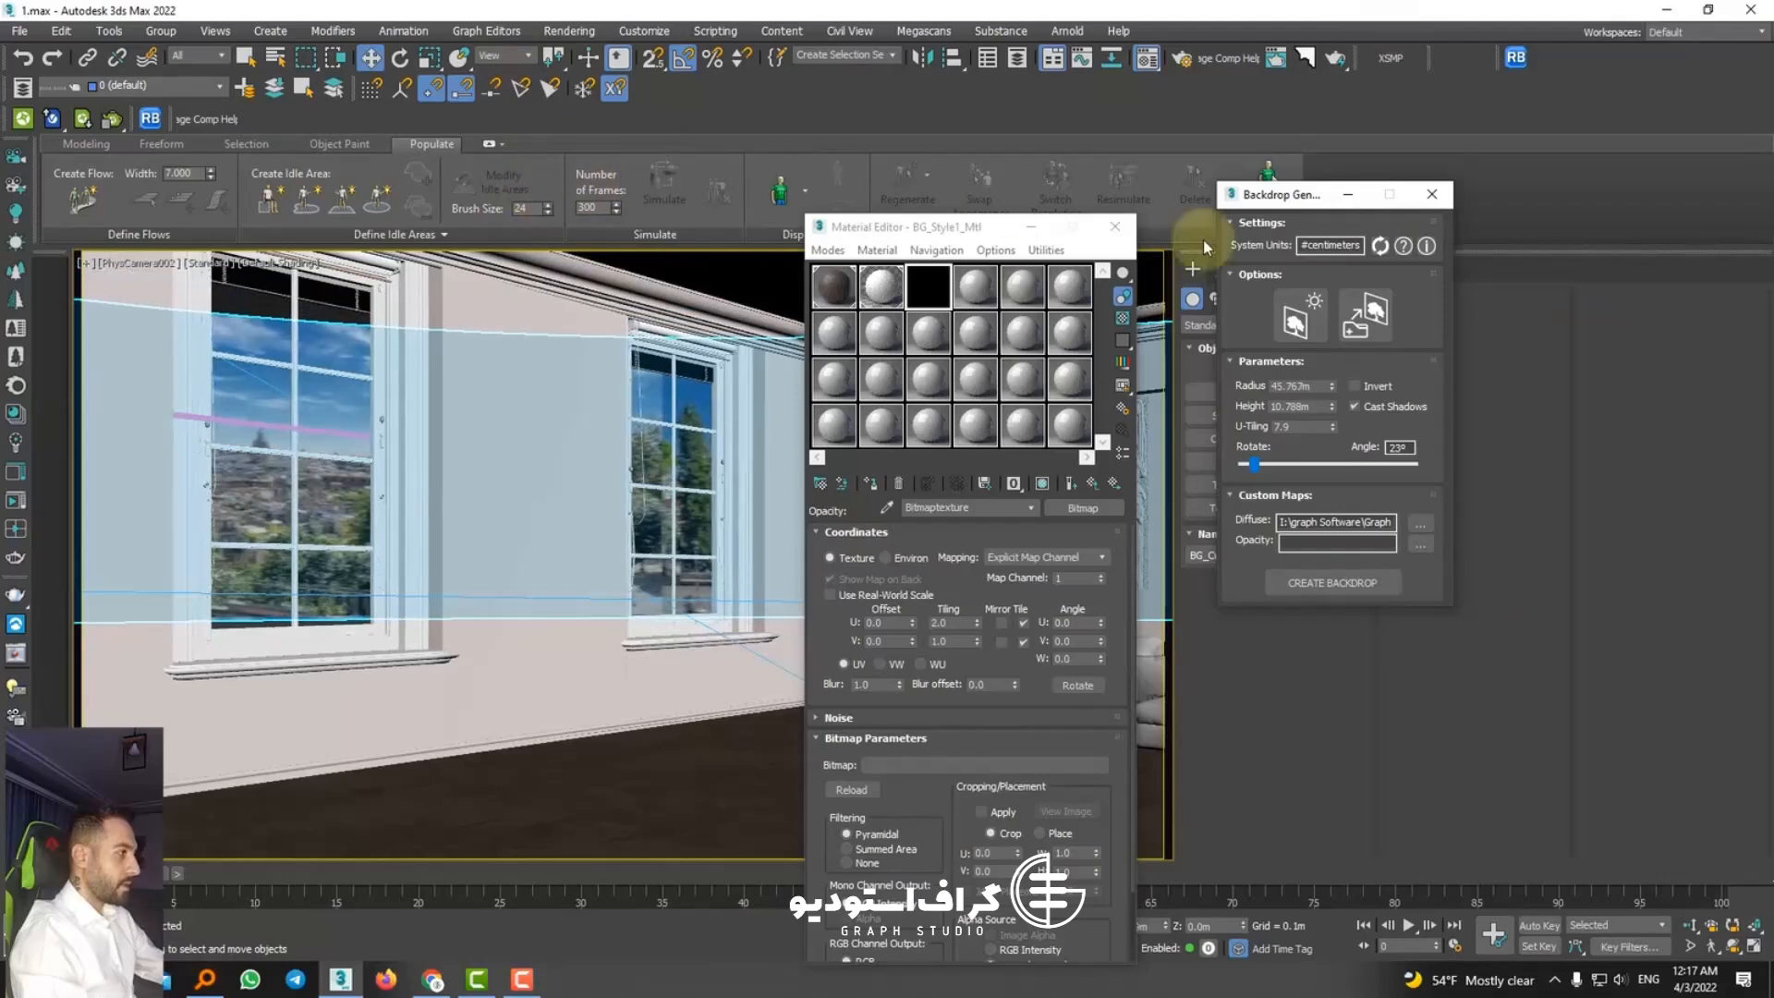
left_click_drag(1332, 426, 1328, 399)
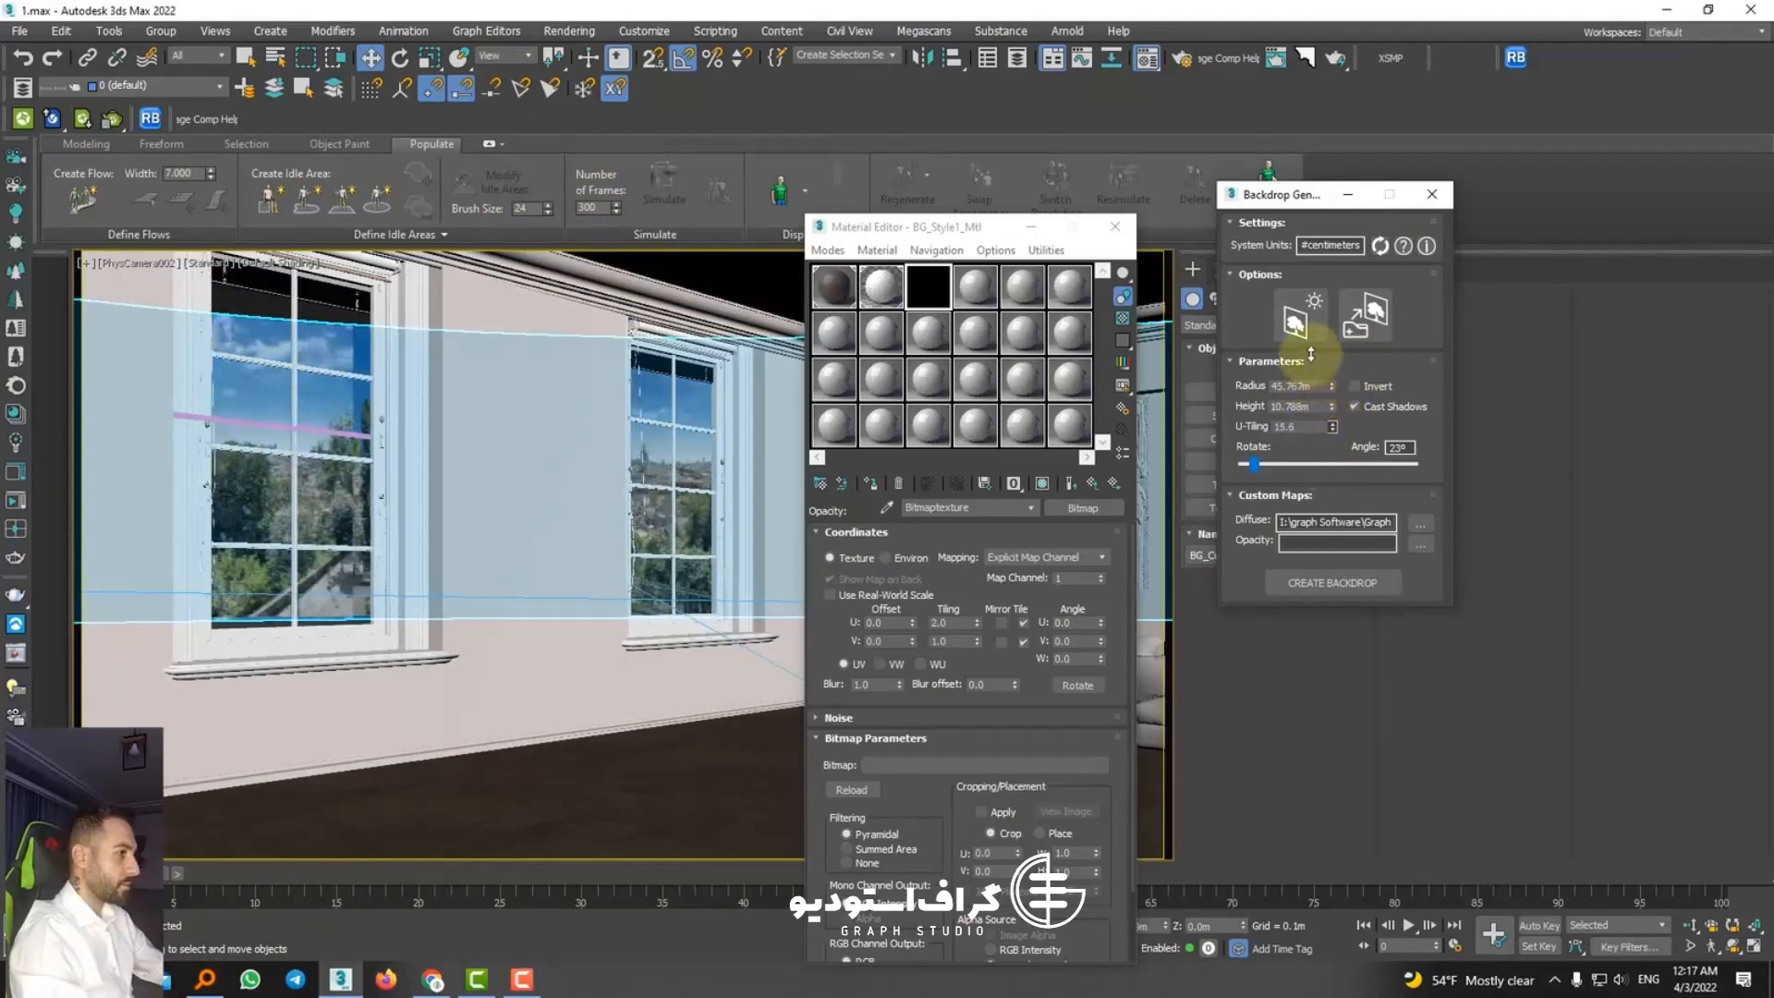
left_click_drag(1309, 330, 964, 503)
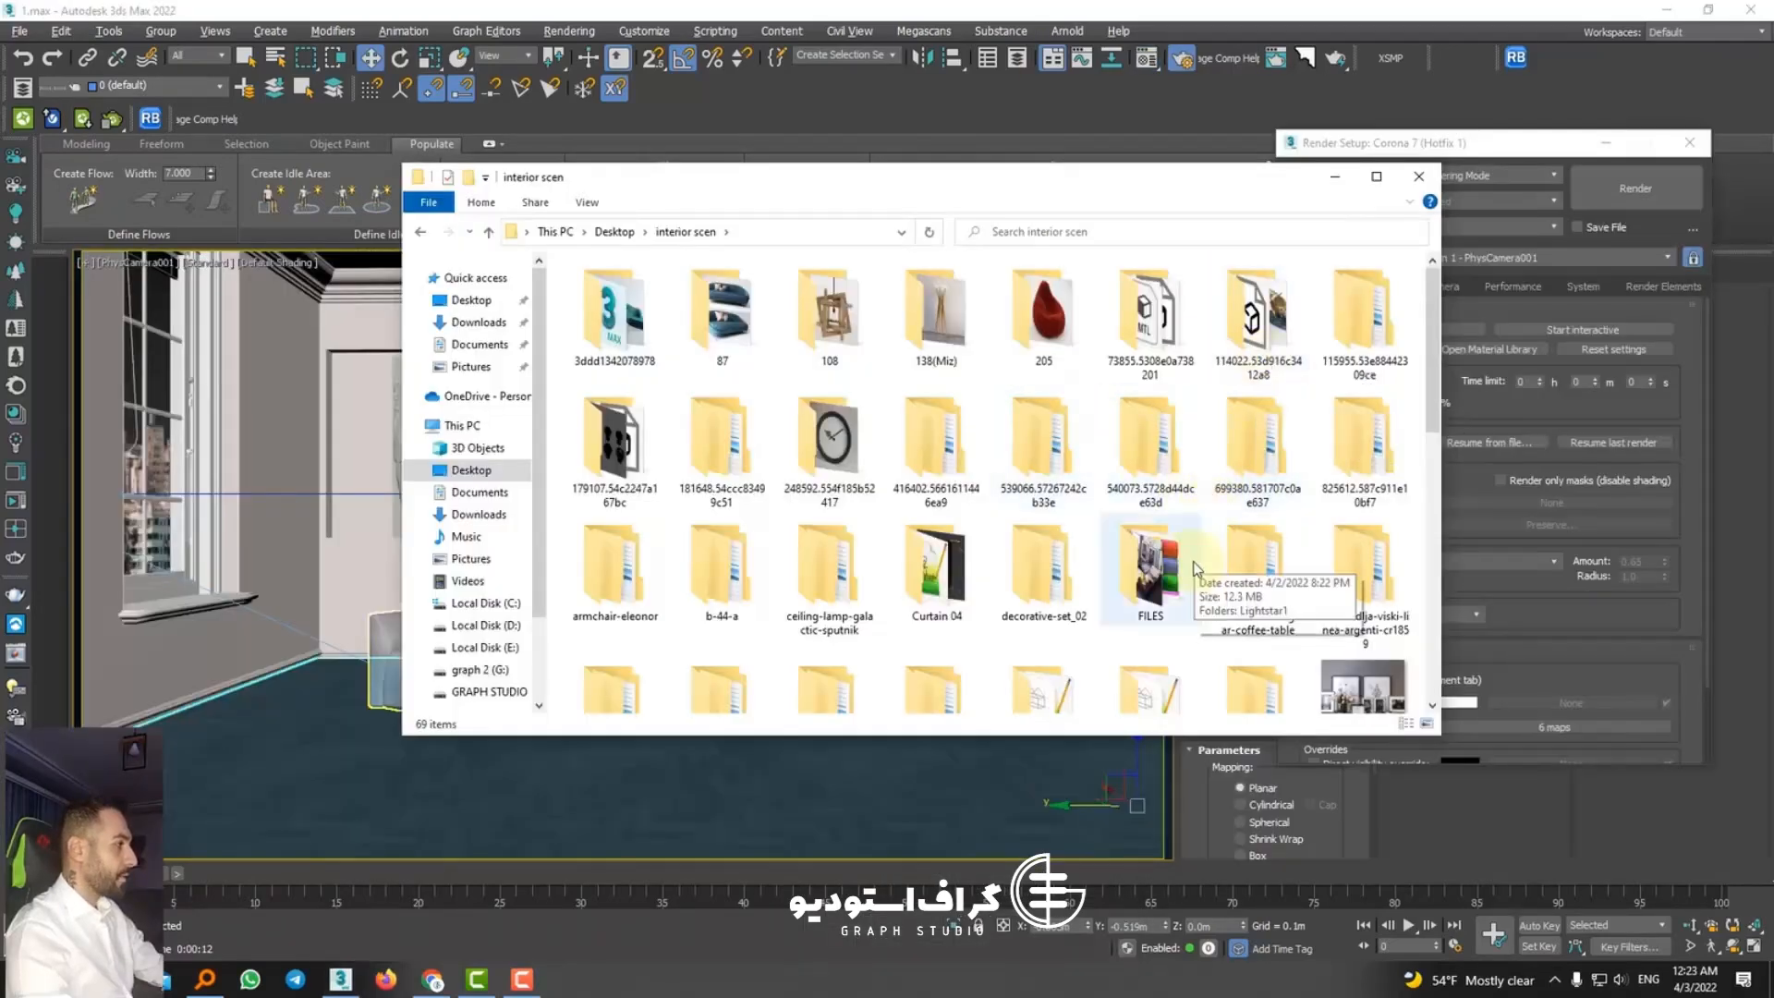
Step: Locate the wall clock archive 248592.554f185b52417 in the interior scen folder
scroll(1181, 568, "down", 5)
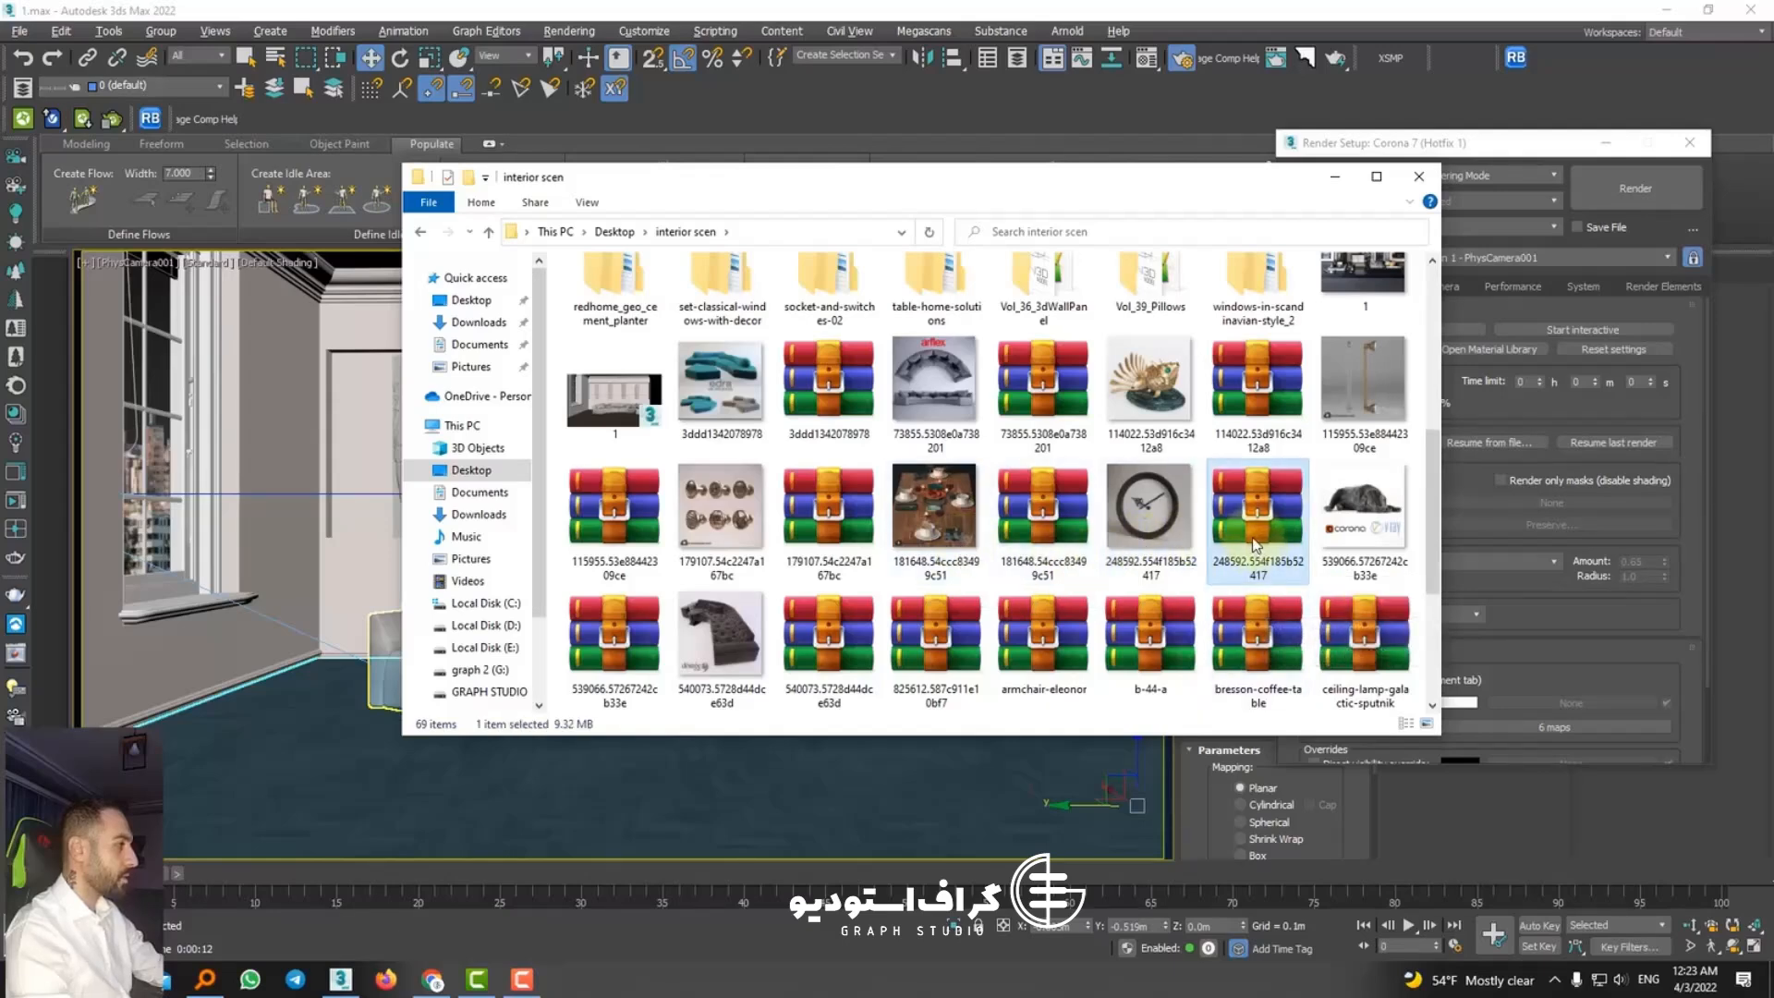
right_click(1256, 553)
left_click(1312, 226)
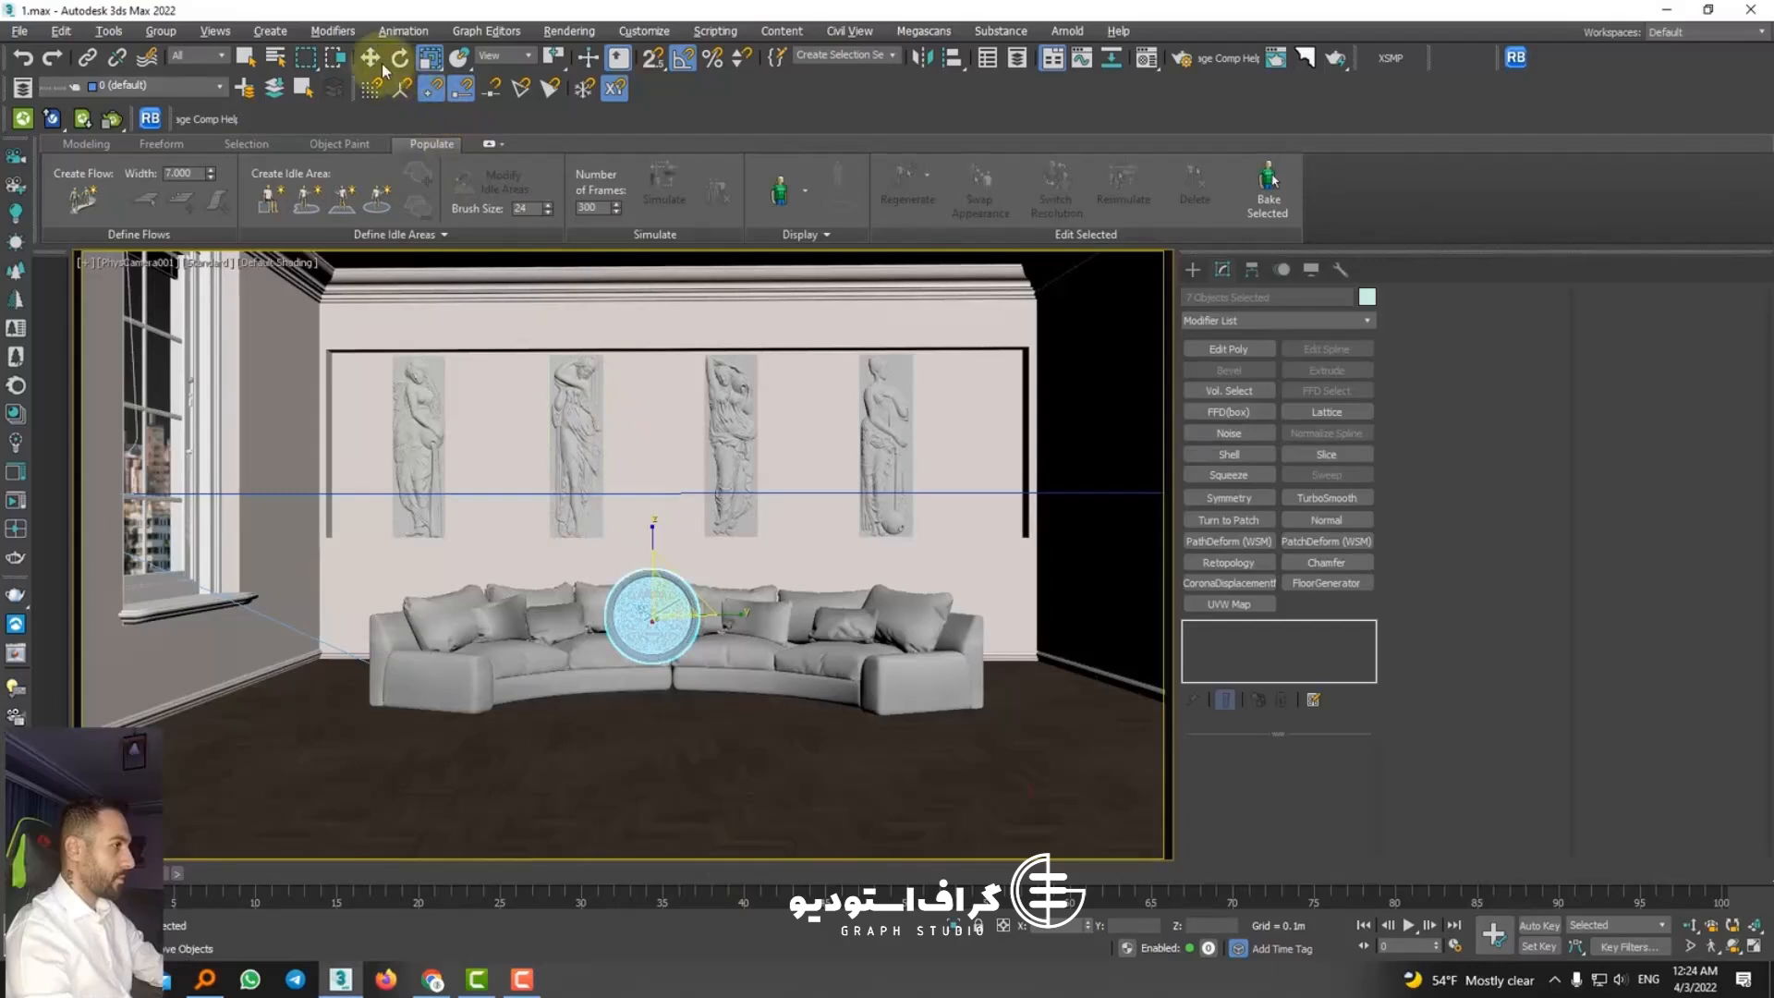
Step: Group the seven wall clock parts under the default name and raise the group above the sofa, between the two middle relief panels
left_click(160, 31)
left_click(175, 50)
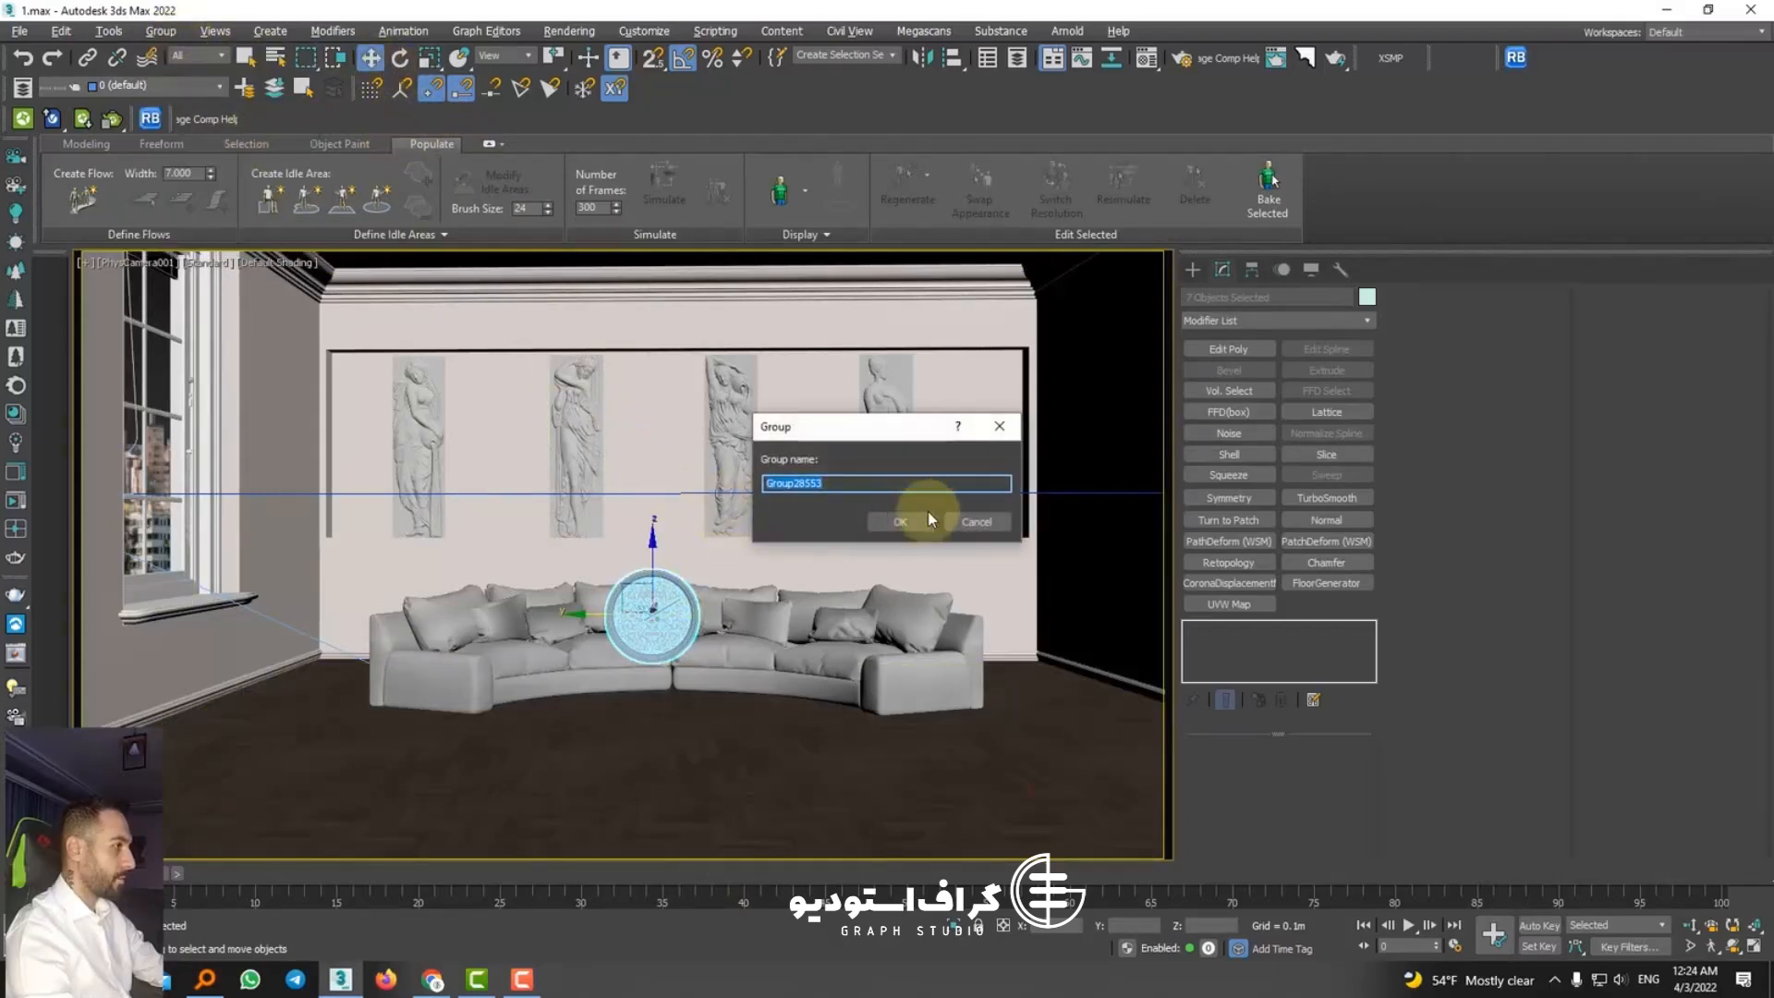
left_click(927, 511)
left_click_drag(652, 613, 652, 492)
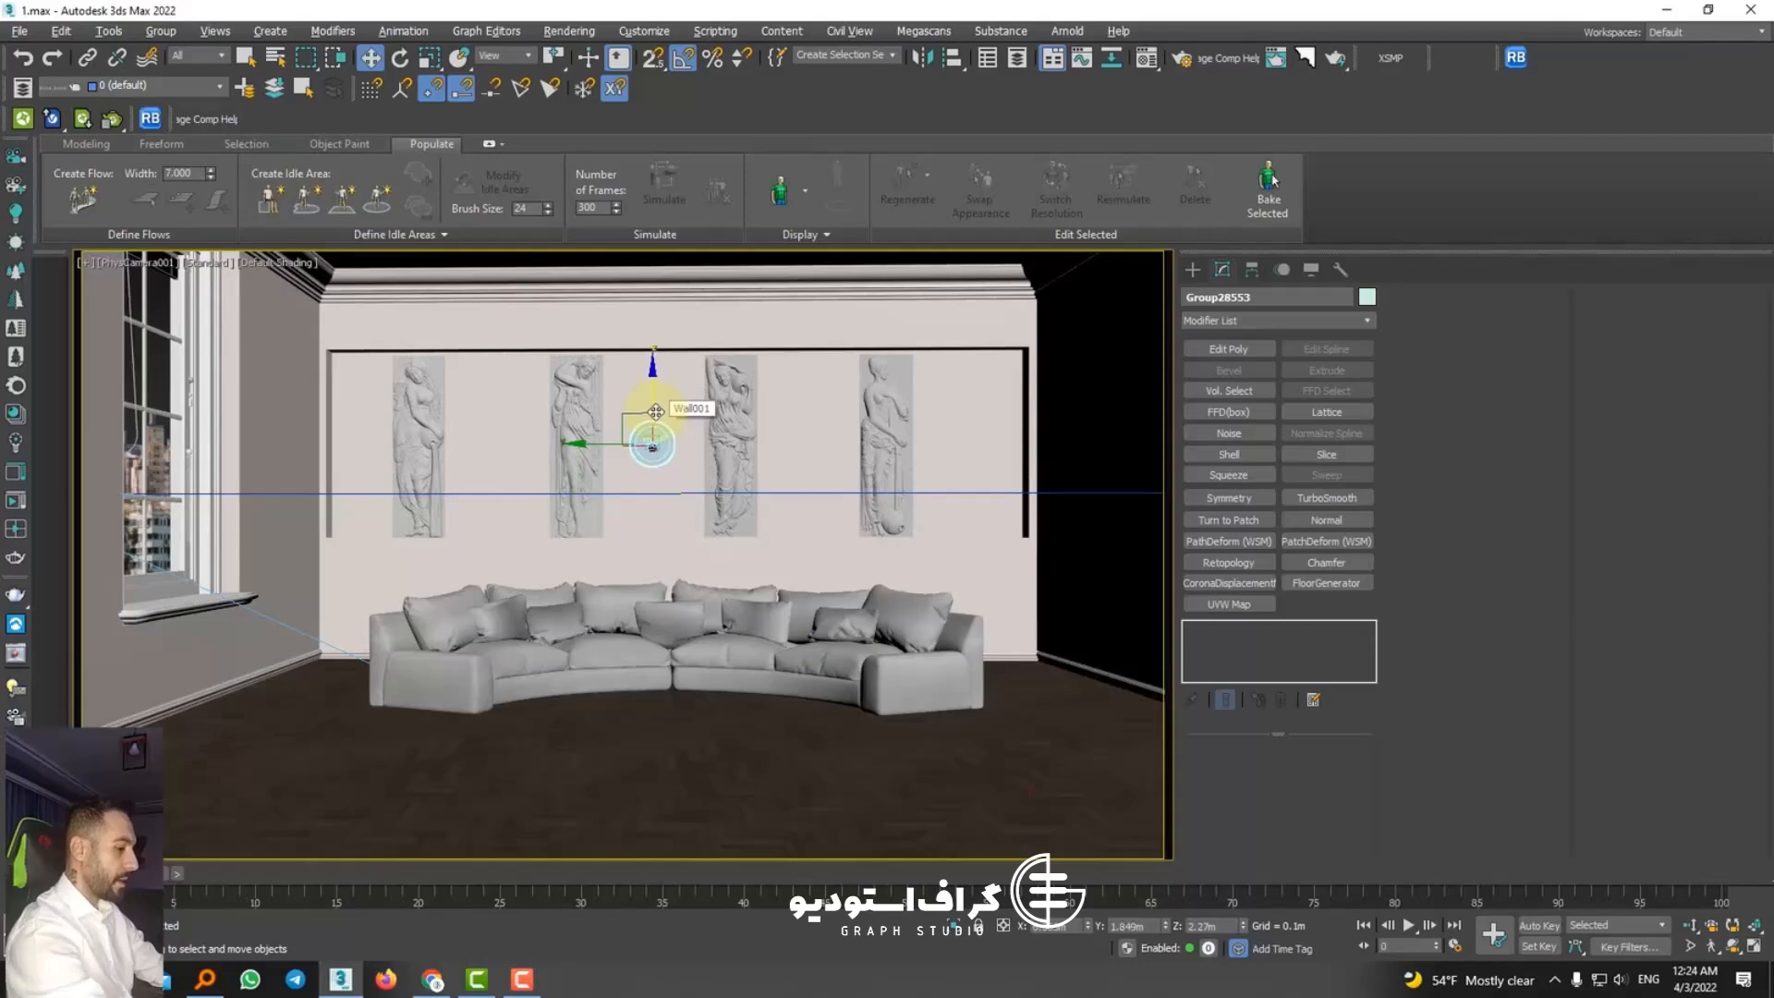
Step: Move the clock group in the perspective view so it sits against the wall between the two middle relief panels
key("p")
key("z")
middle_click_drag(650, 582, 599, 598, "alt")
scroll(599, 598, "down", 4)
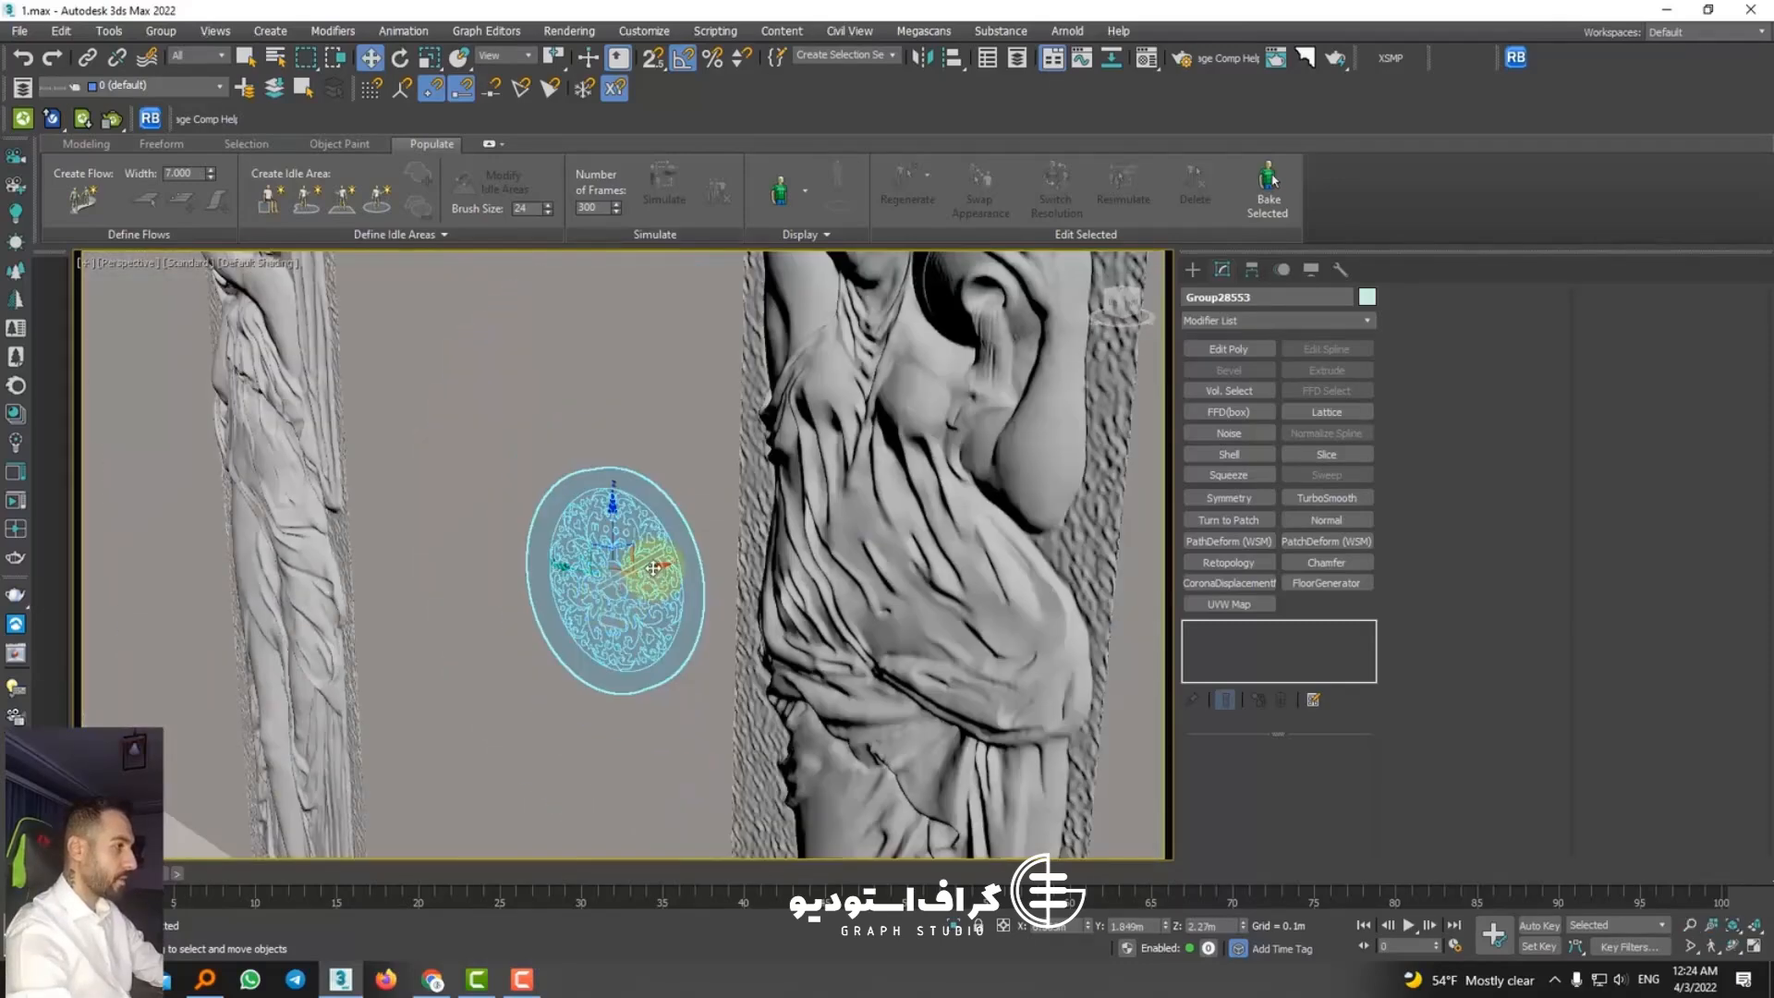
left_click_drag(653, 569, 565, 608)
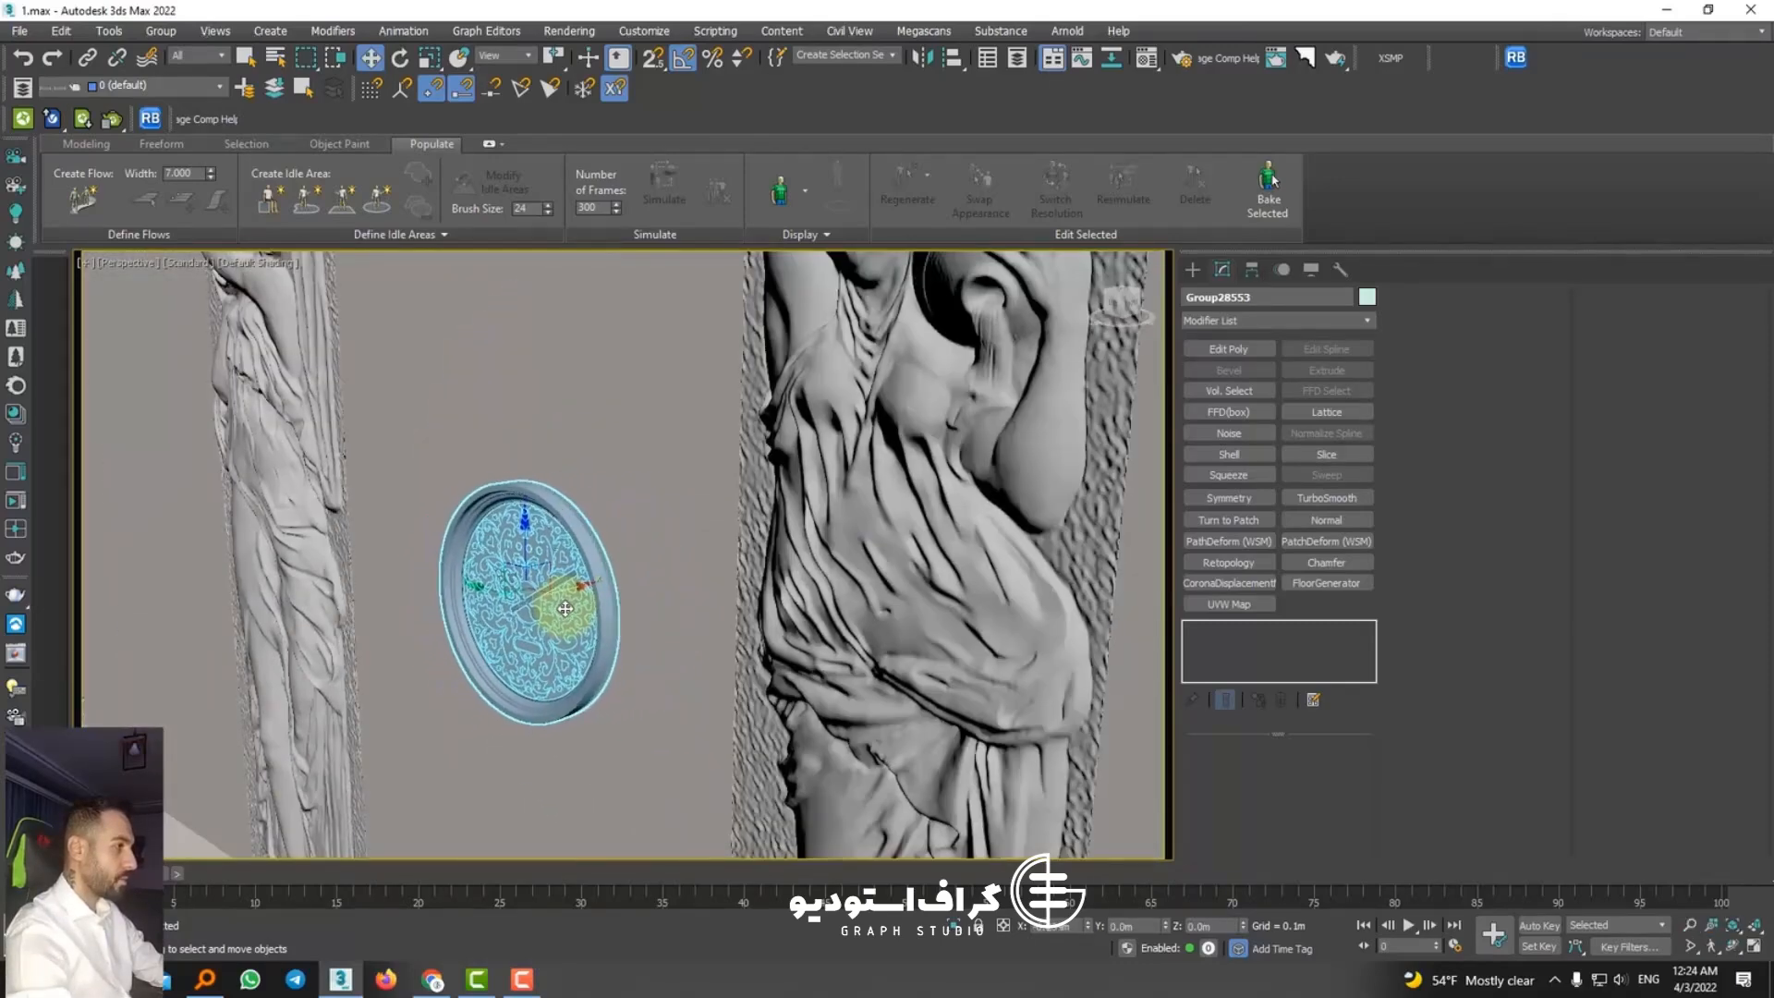
scroll(566, 608, "down", 5)
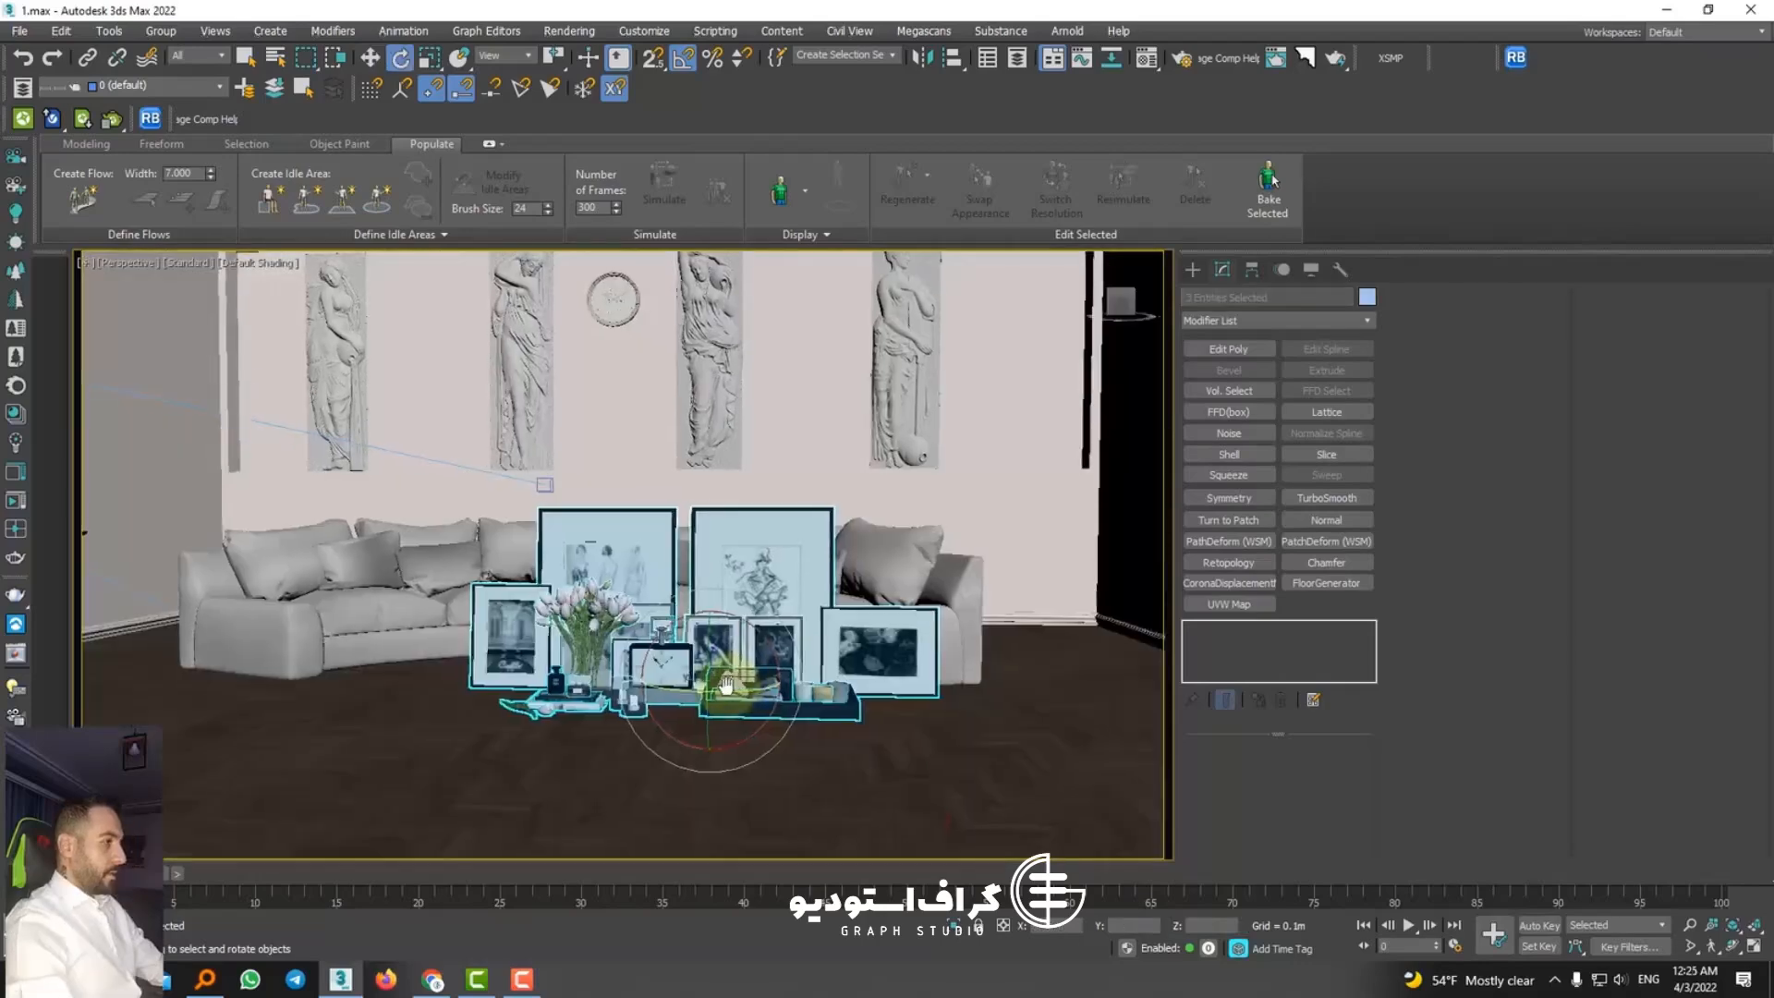
Step: Isolate the merged decor set of picture frames, tulips and tray, and ungroup it
middle_click_drag(727, 685, 556, 432, "alt")
key("alt+q")
left_click(163, 36)
left_click(179, 82)
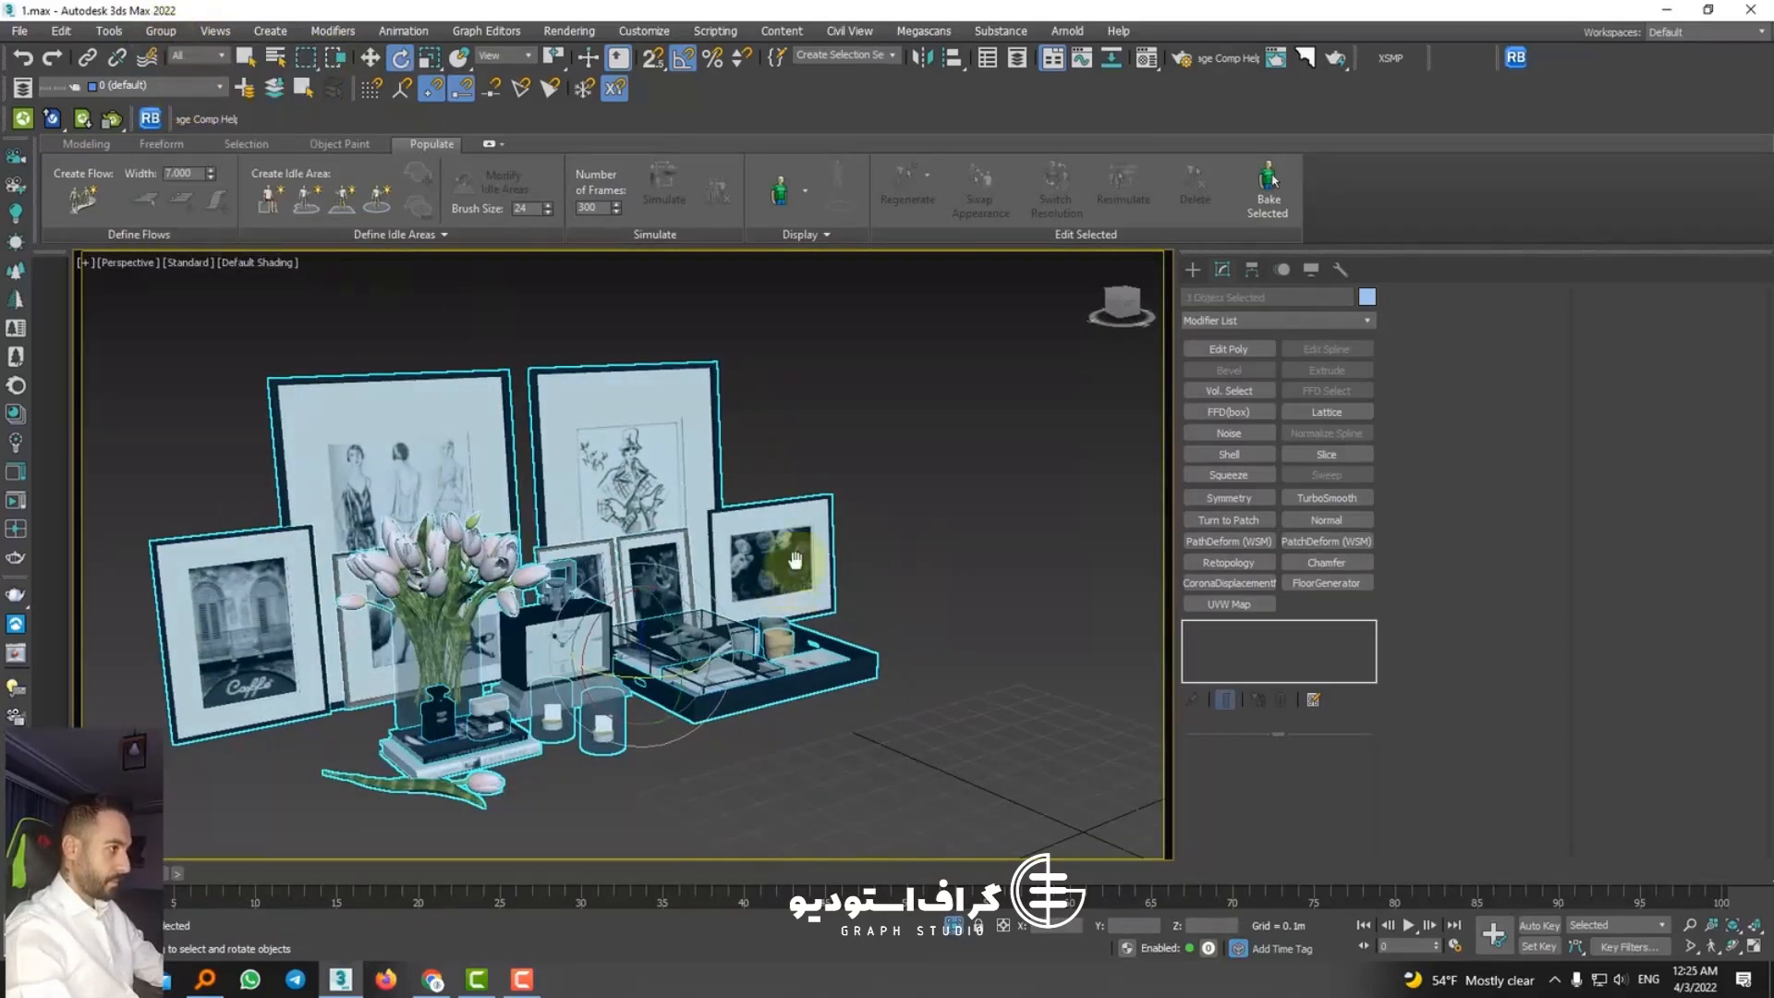
Step: Delete the table clock and its stand from the decor set, between the tulips and the tray
middle_click_drag(782, 587, 814, 534)
left_click(593, 783)
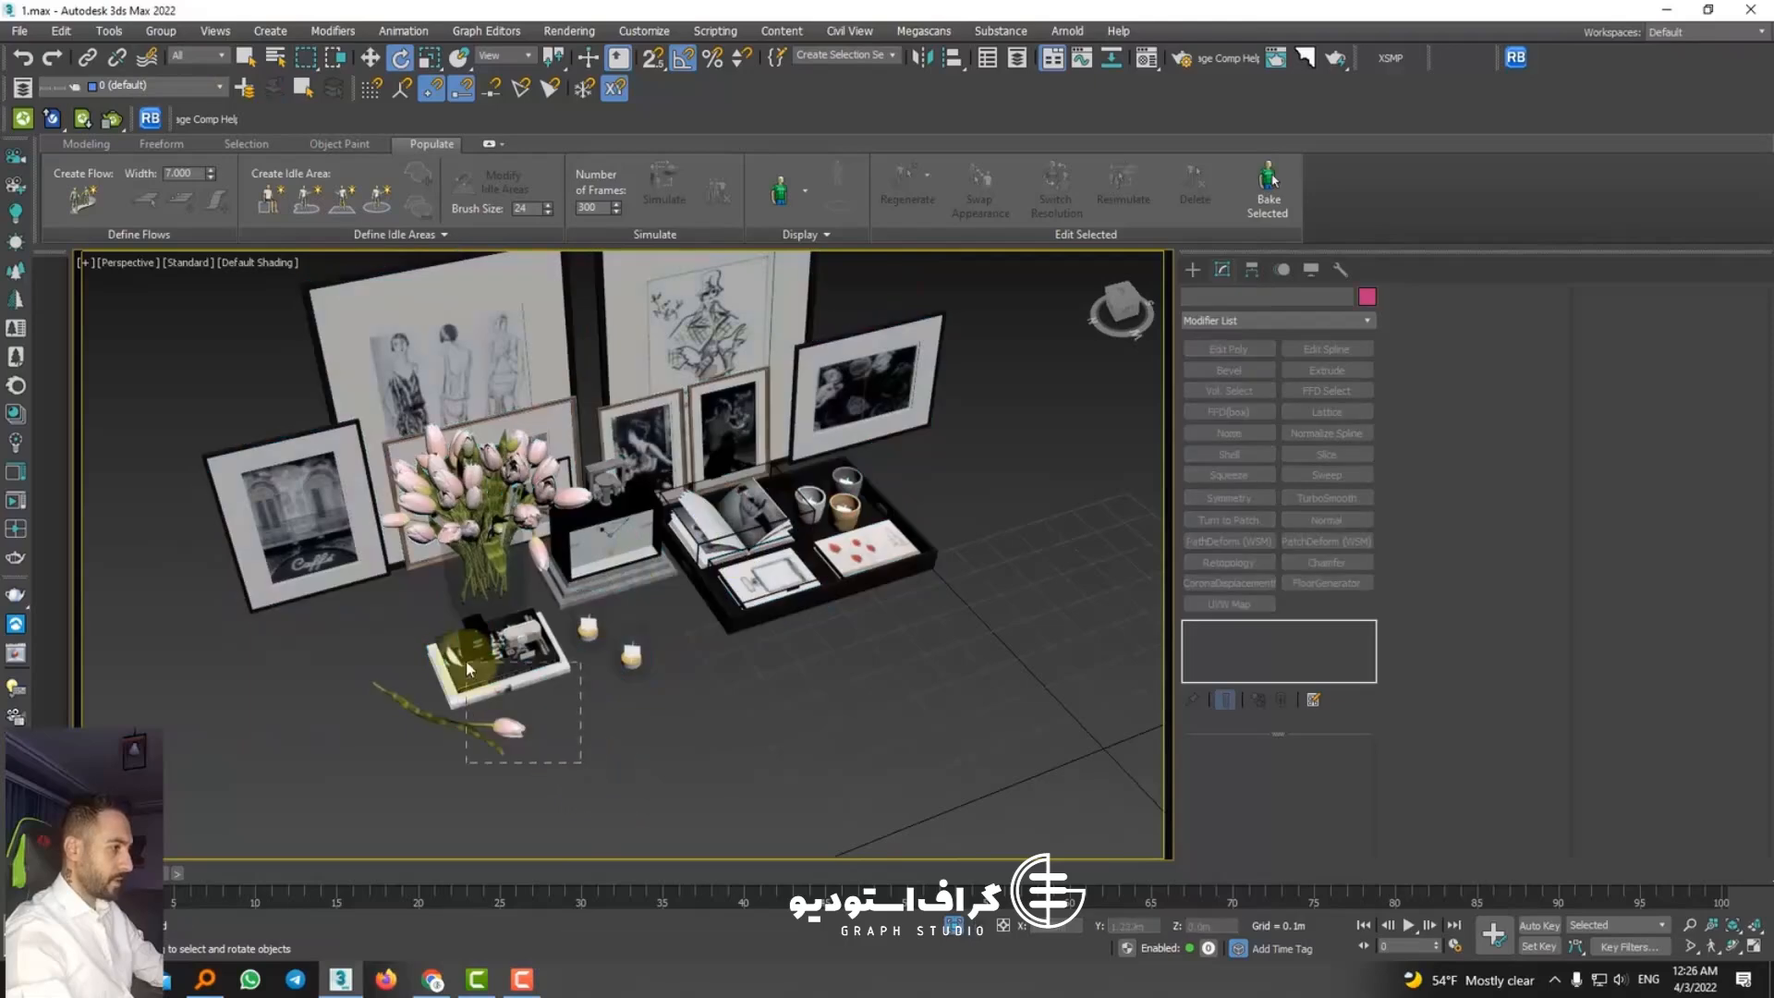
left_click(485, 658)
scroll(540, 683, "up", 3)
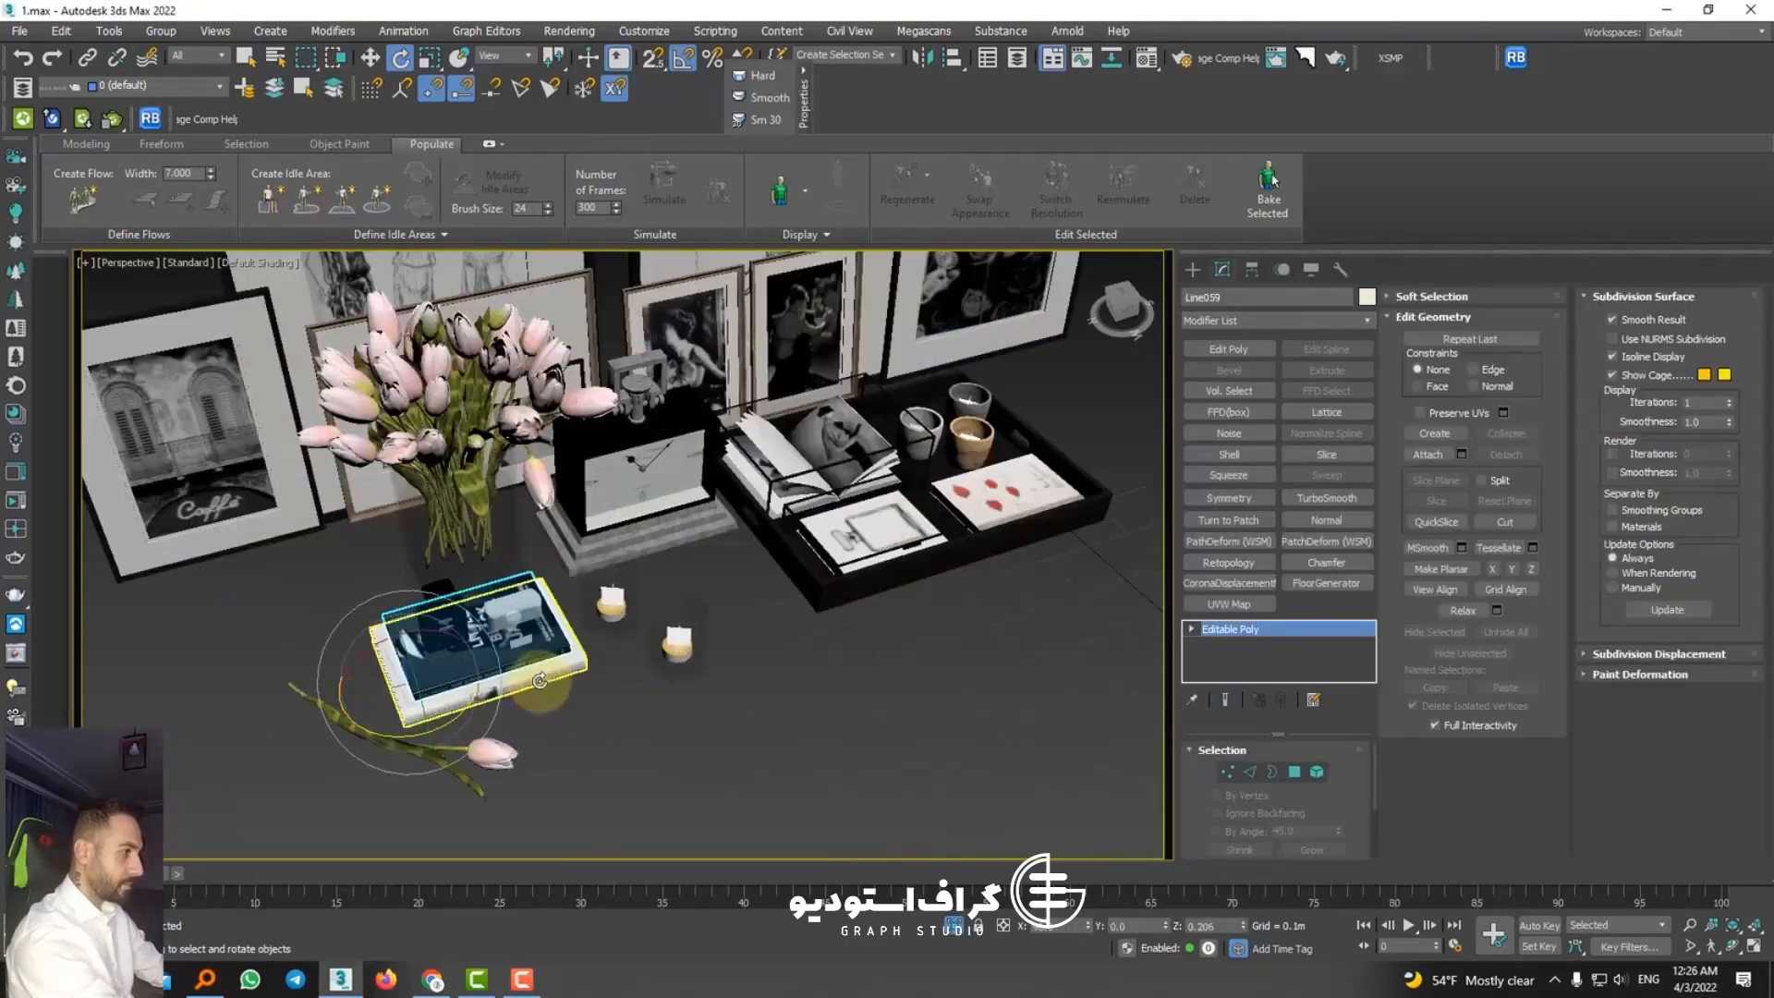
left_click(725, 744)
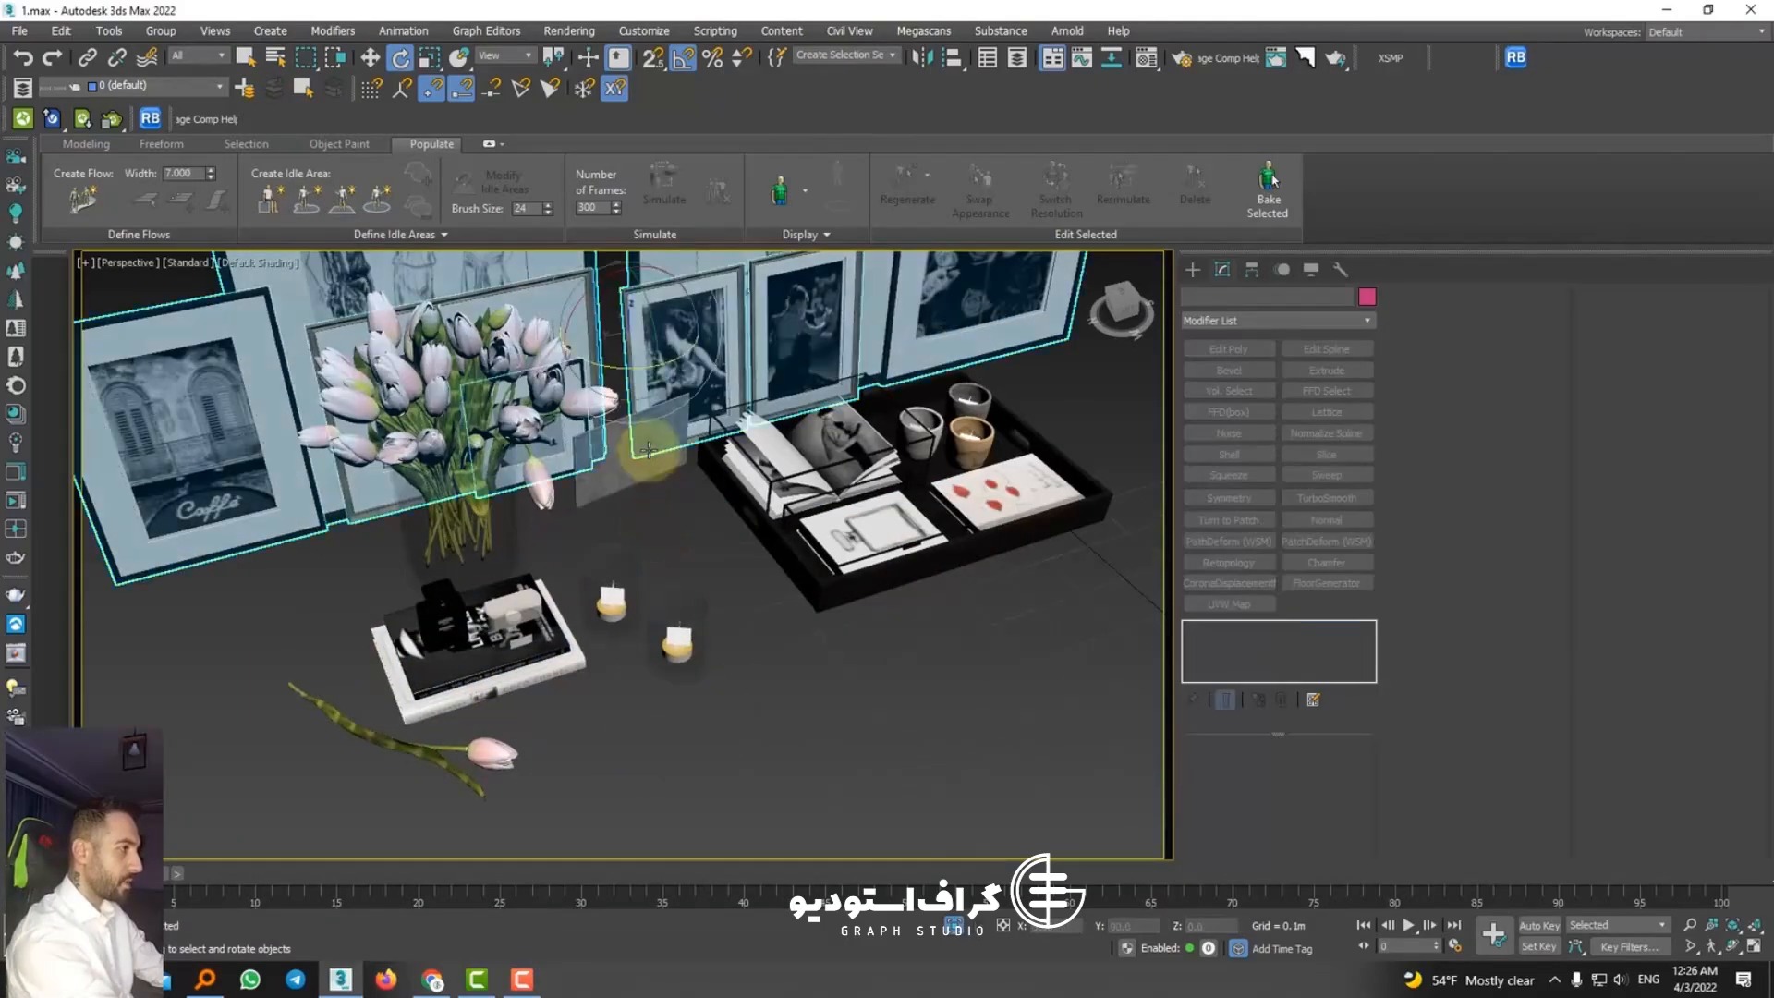
left_click(707, 404)
key("Delete")
Step: Move the tulip vase out from in front of the picture frames to an empty spot beside them
left_click(683, 389)
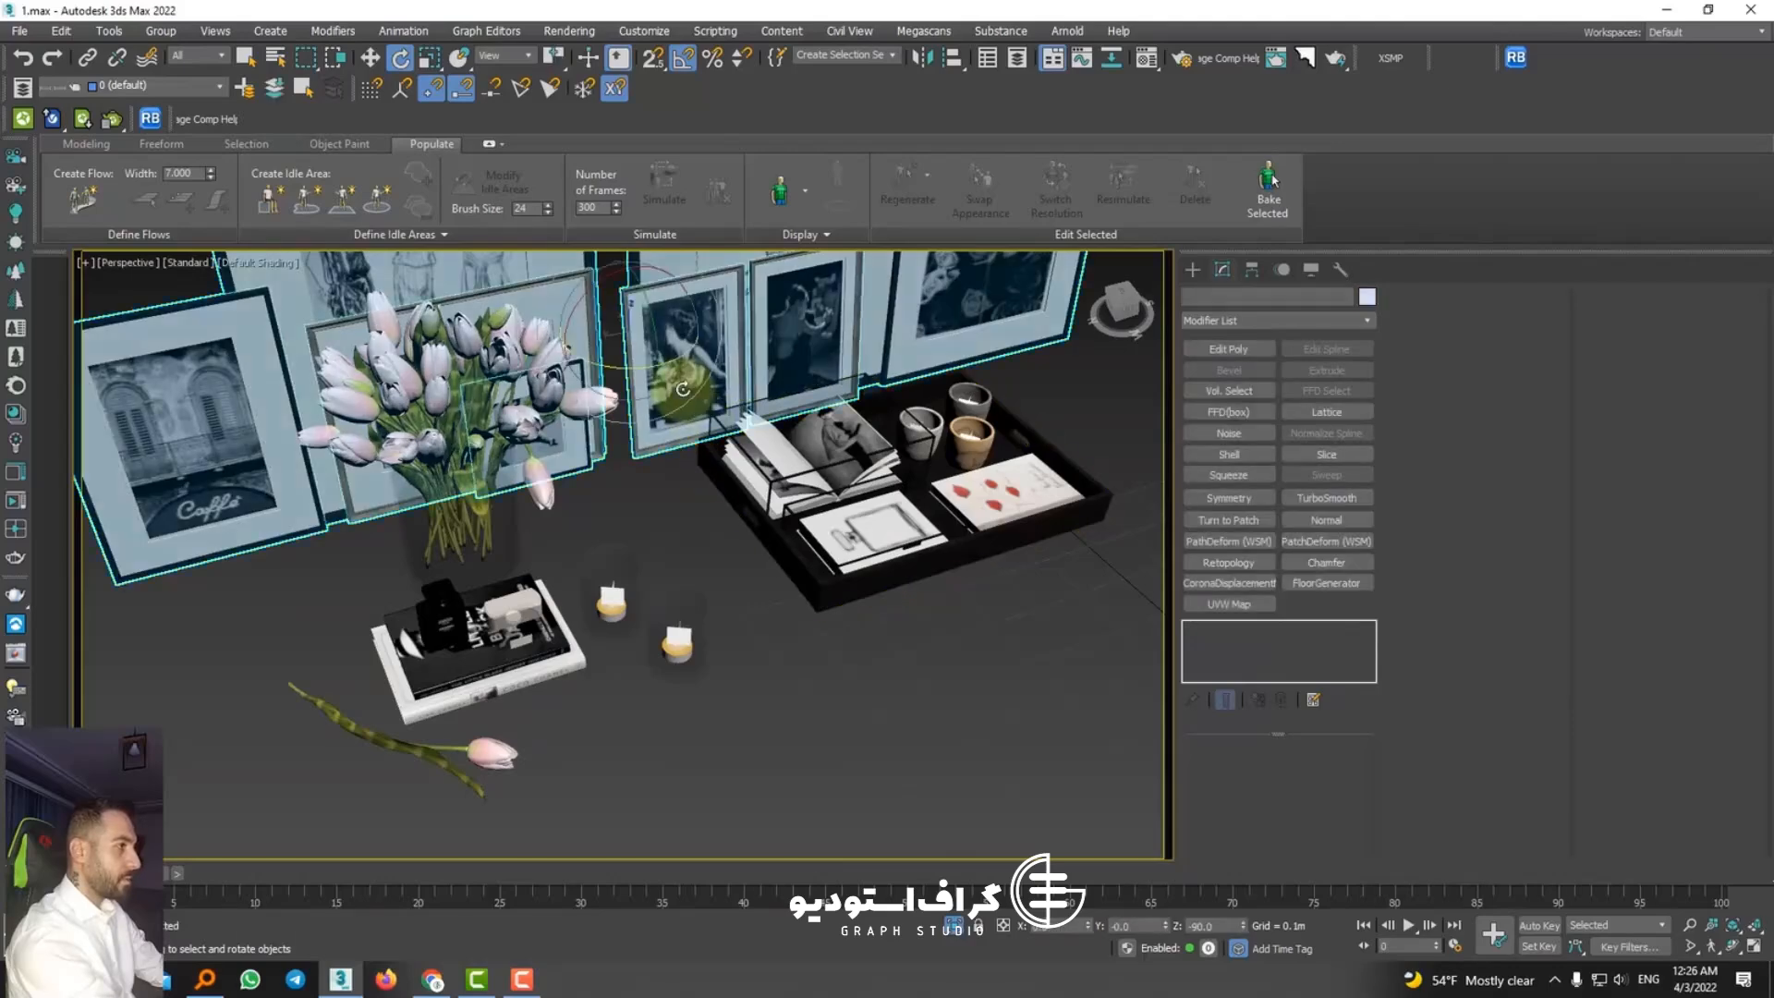
key("z")
left_click(370, 57)
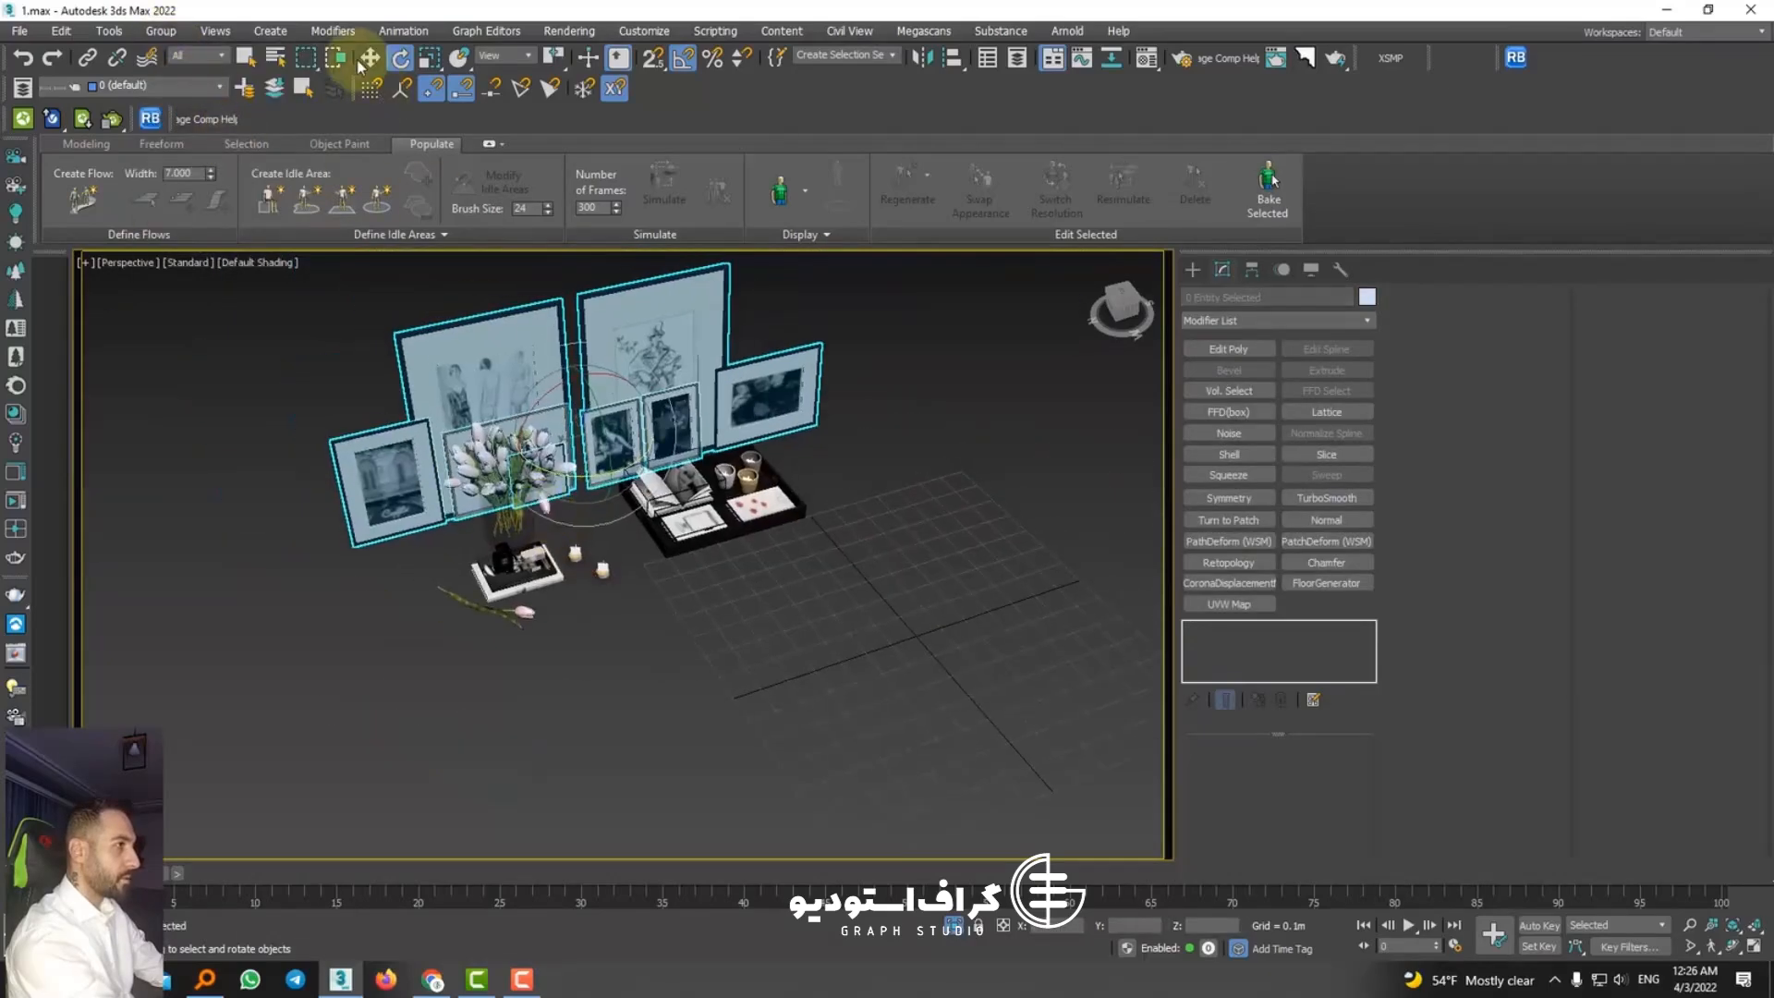
left_click_drag(549, 450, 290, 518)
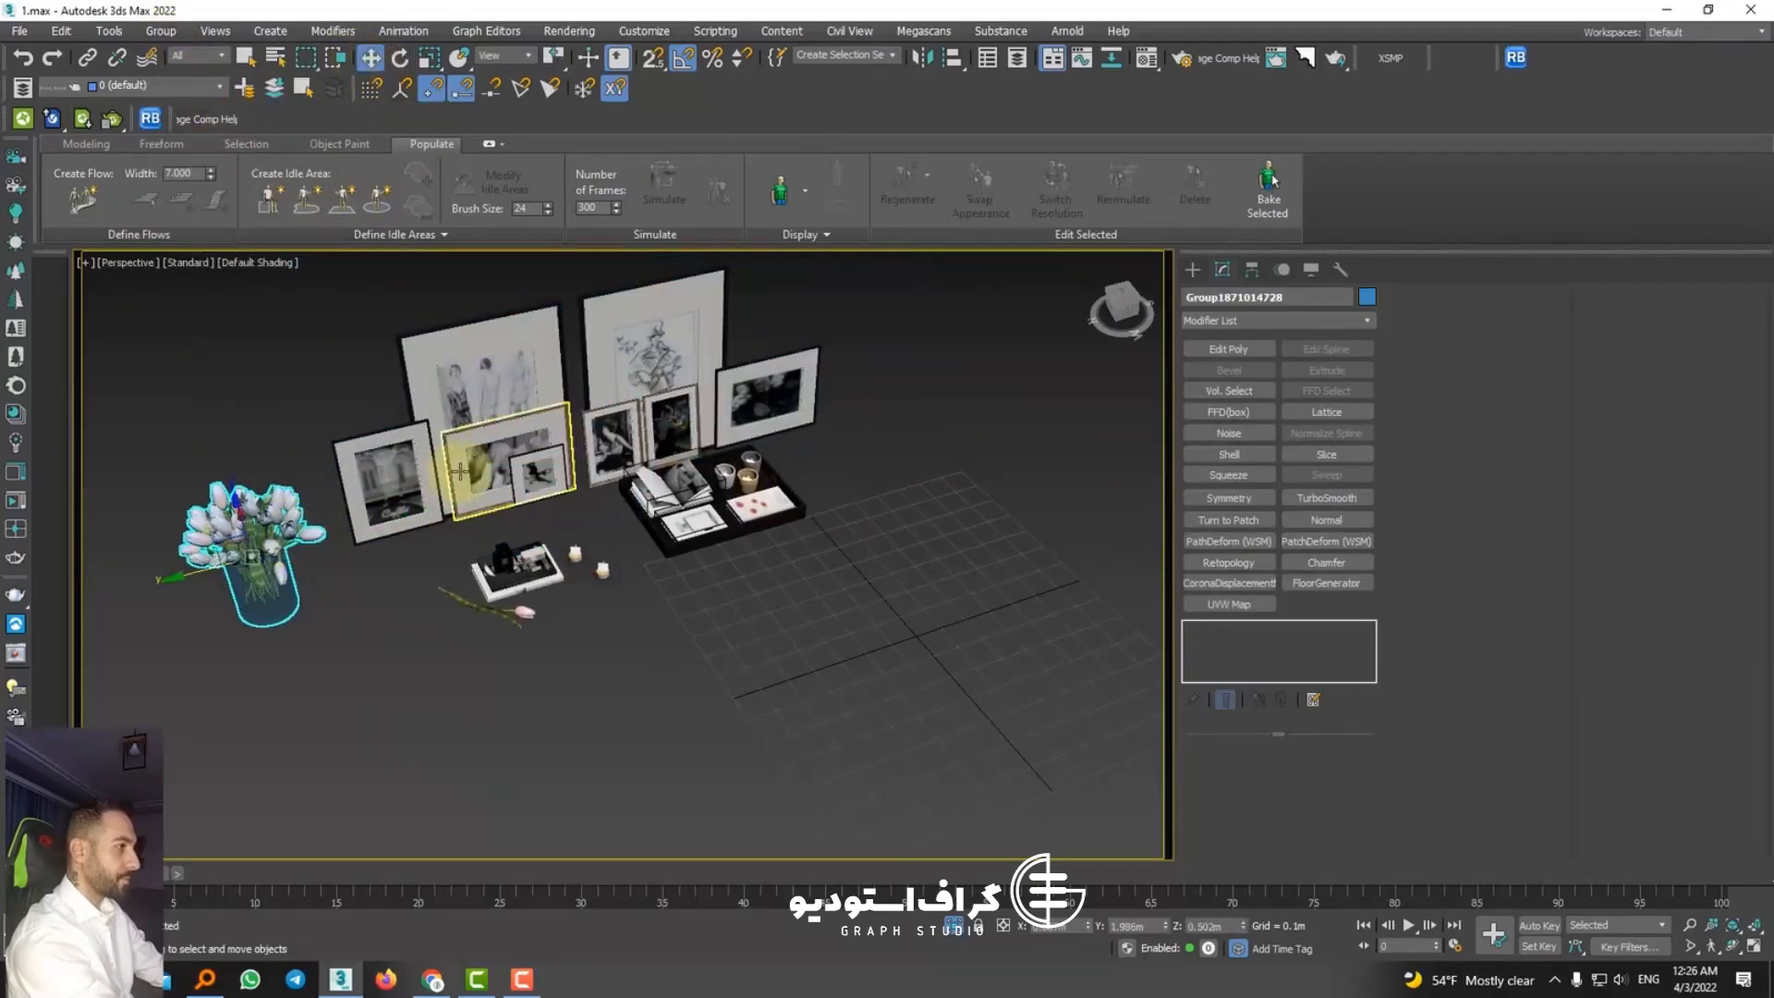
Step: Delete the three smaller picture frames around the large framed three-figure sketch
left_click(472, 358)
left_click(448, 424)
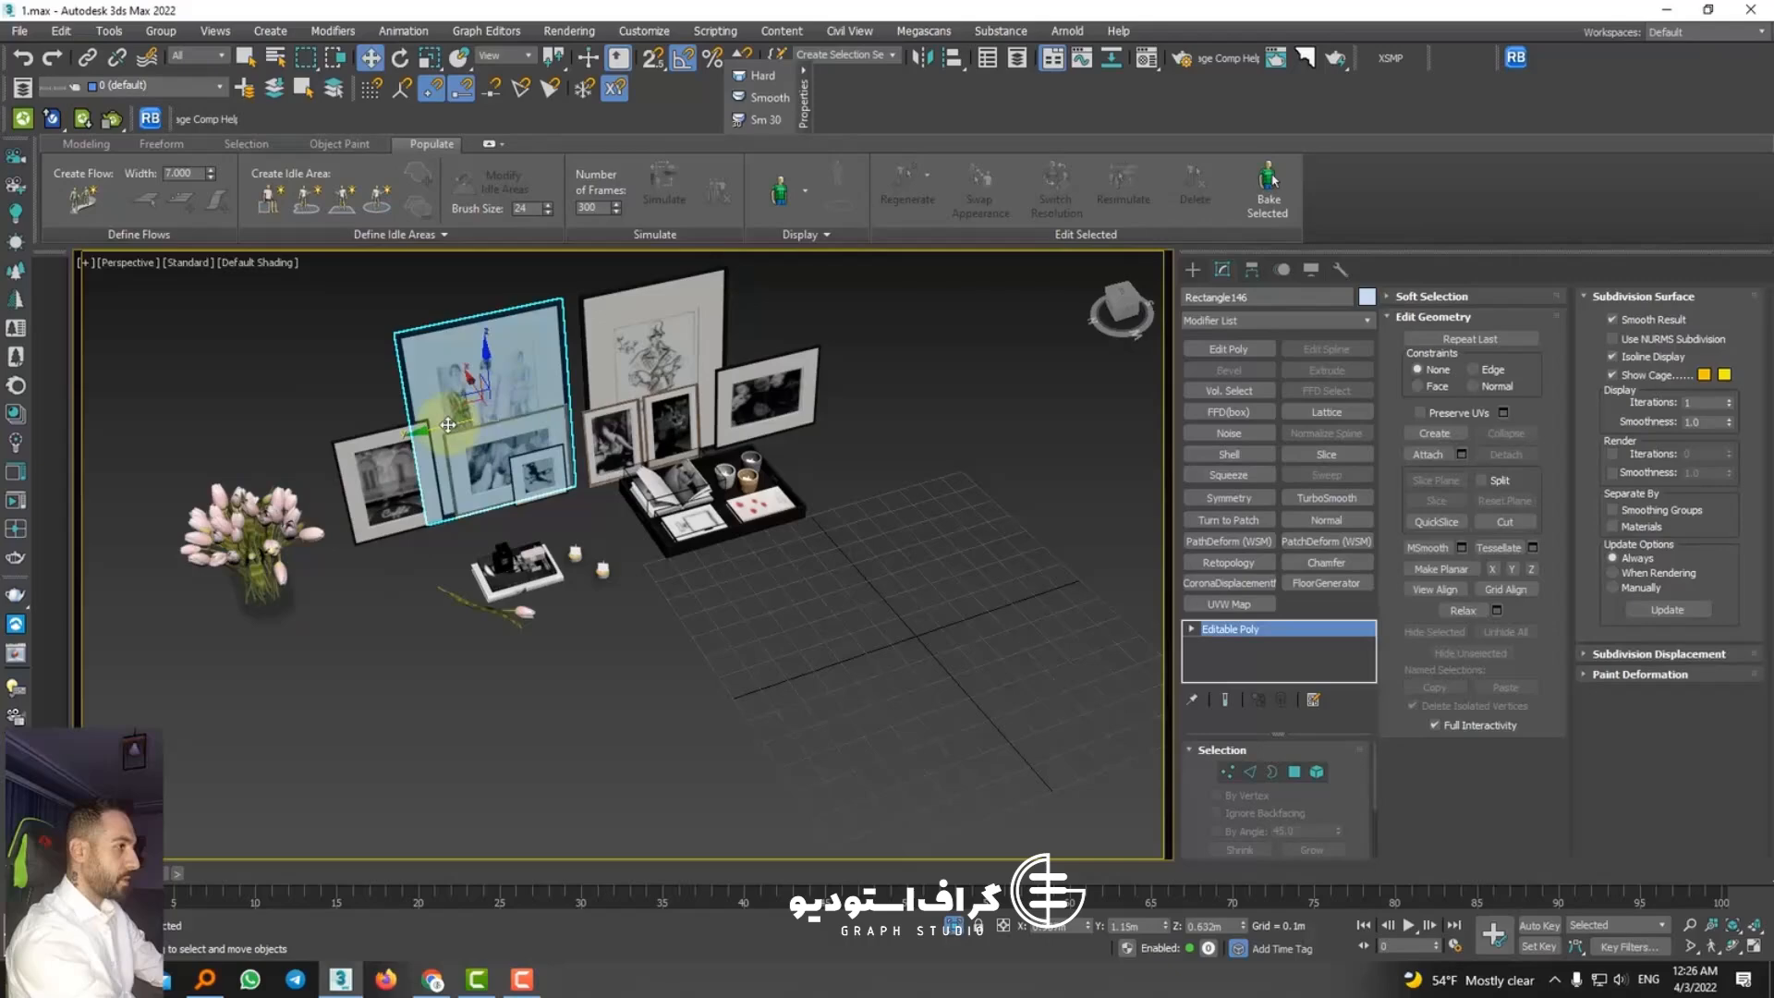
left_click(412, 469)
key("Delete")
left_click(497, 481)
key("Delete")
left_click(554, 486)
key("Delete")
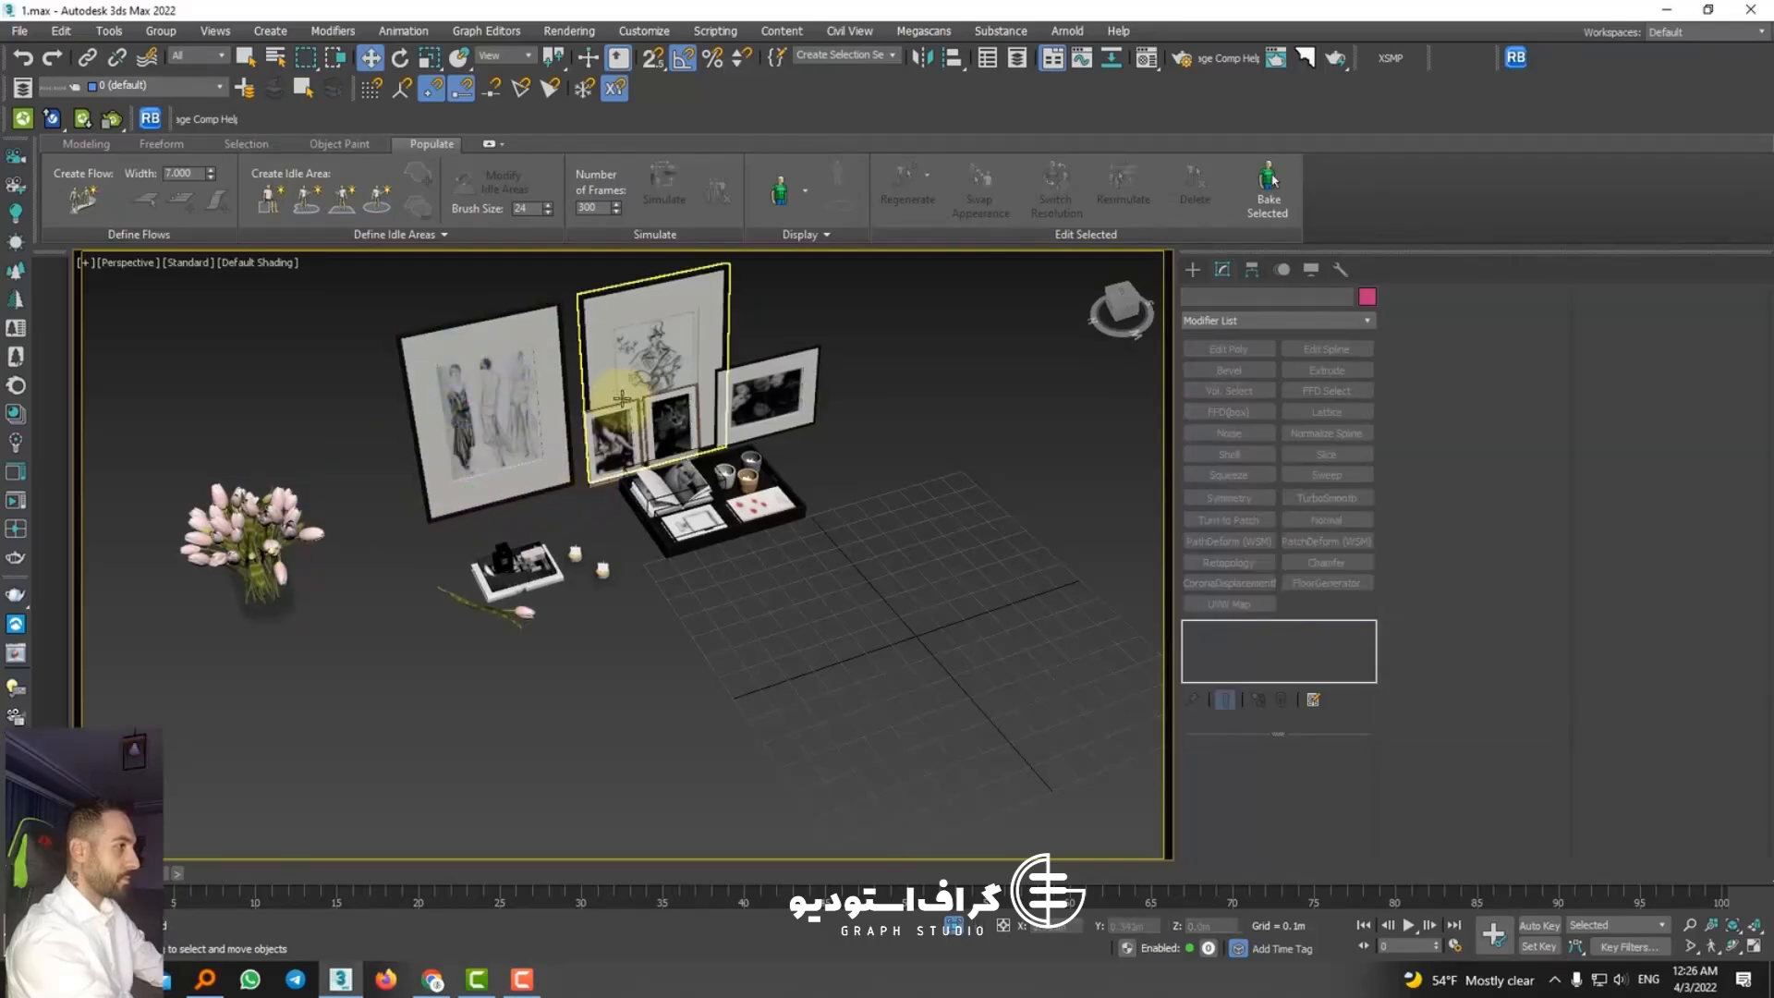
Step: Delete the three smaller picture frames around the large framed single-figure sketch
left_click(667, 434)
key("Delete")
left_click(748, 422)
key("Delete")
scroll(743, 481, "up", 3)
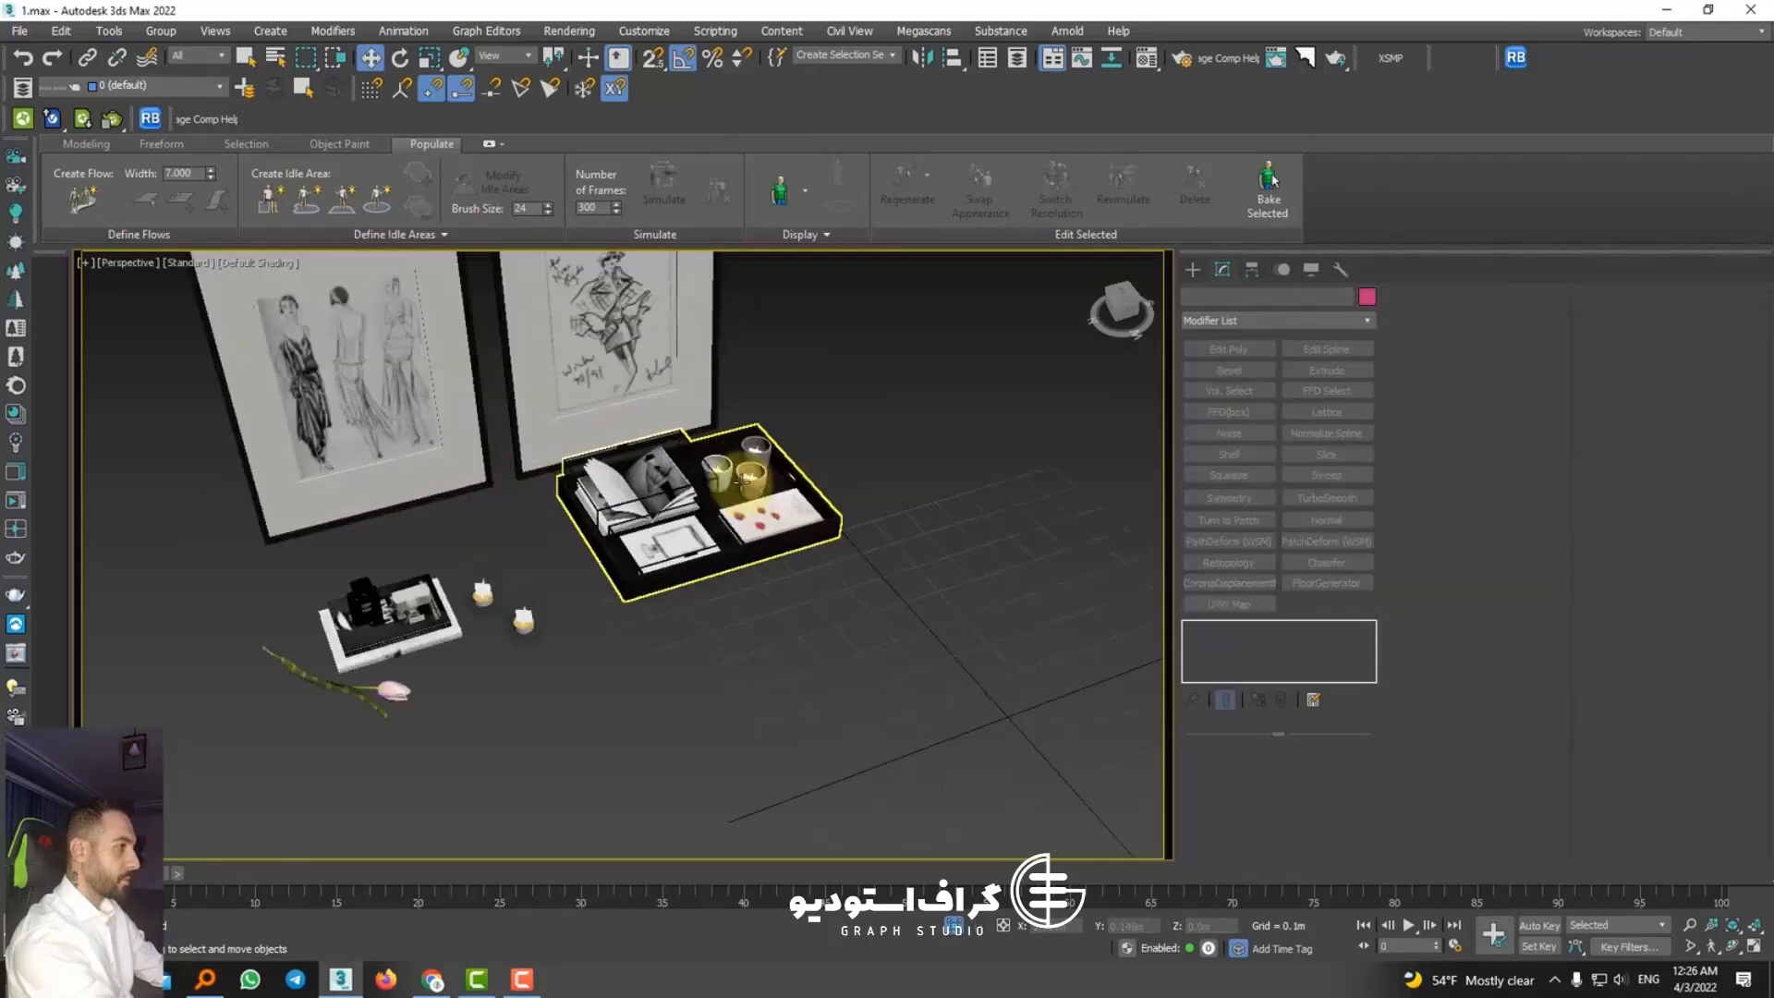
Step: Delete the perfume bottle and the stacked Coco Chanel books beside the candles
scroll(742, 481, "down", 2)
scroll(517, 578, "up", 2)
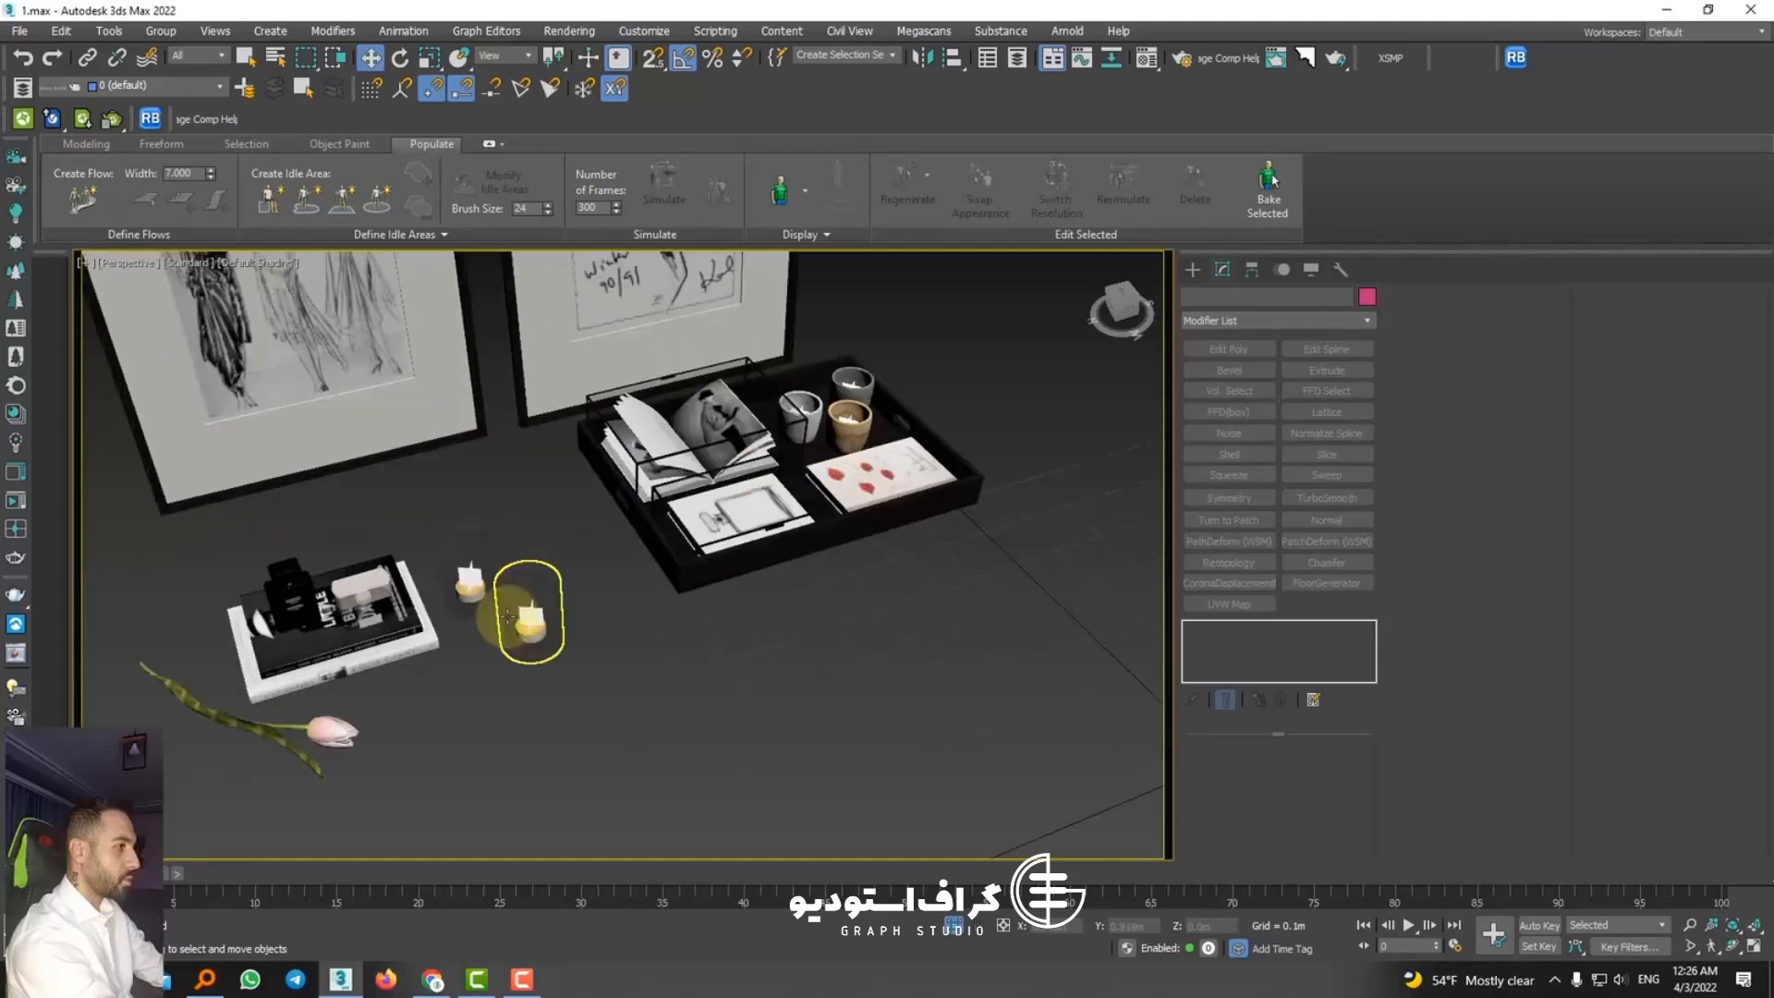
scroll(397, 612, "up", 1)
left_click(378, 618)
left_click_drag(404, 761, 331, 711)
left_click(325, 579)
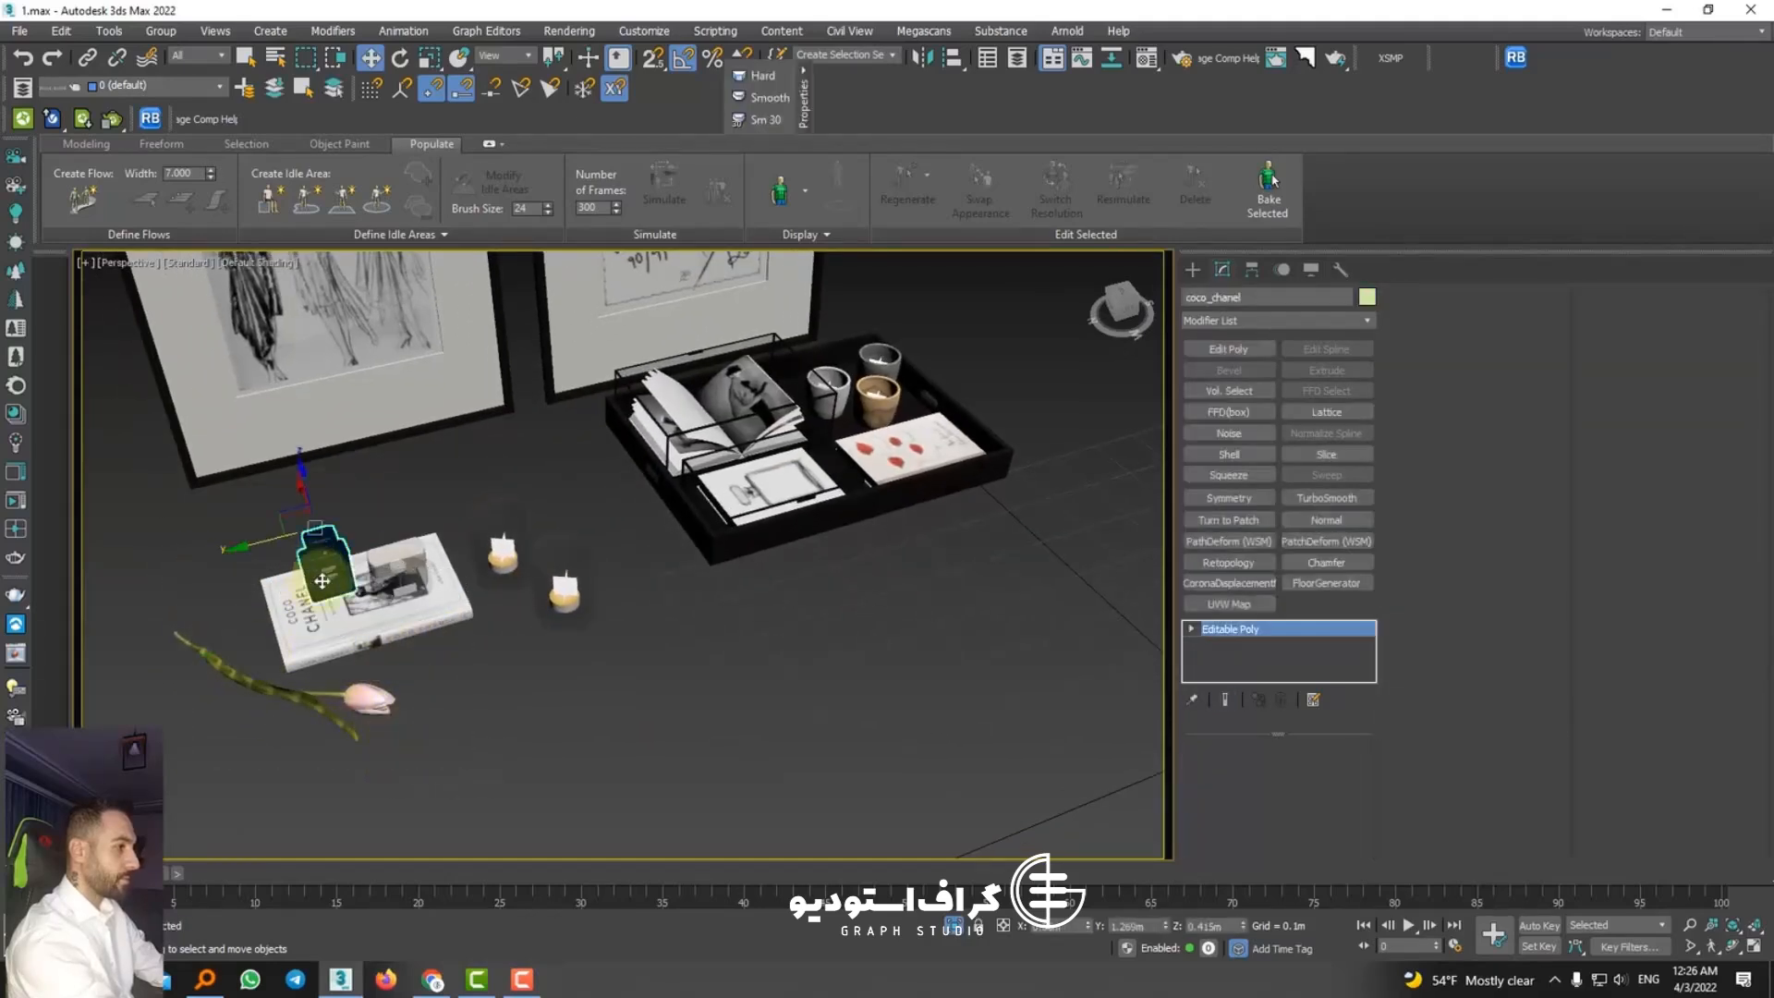
key("Delete")
left_click(388, 605)
key("Delete")
left_click(399, 583)
Step: Delete the loose tulip and the two small candles lying in front of the frames
key("Delete")
left_click(314, 691)
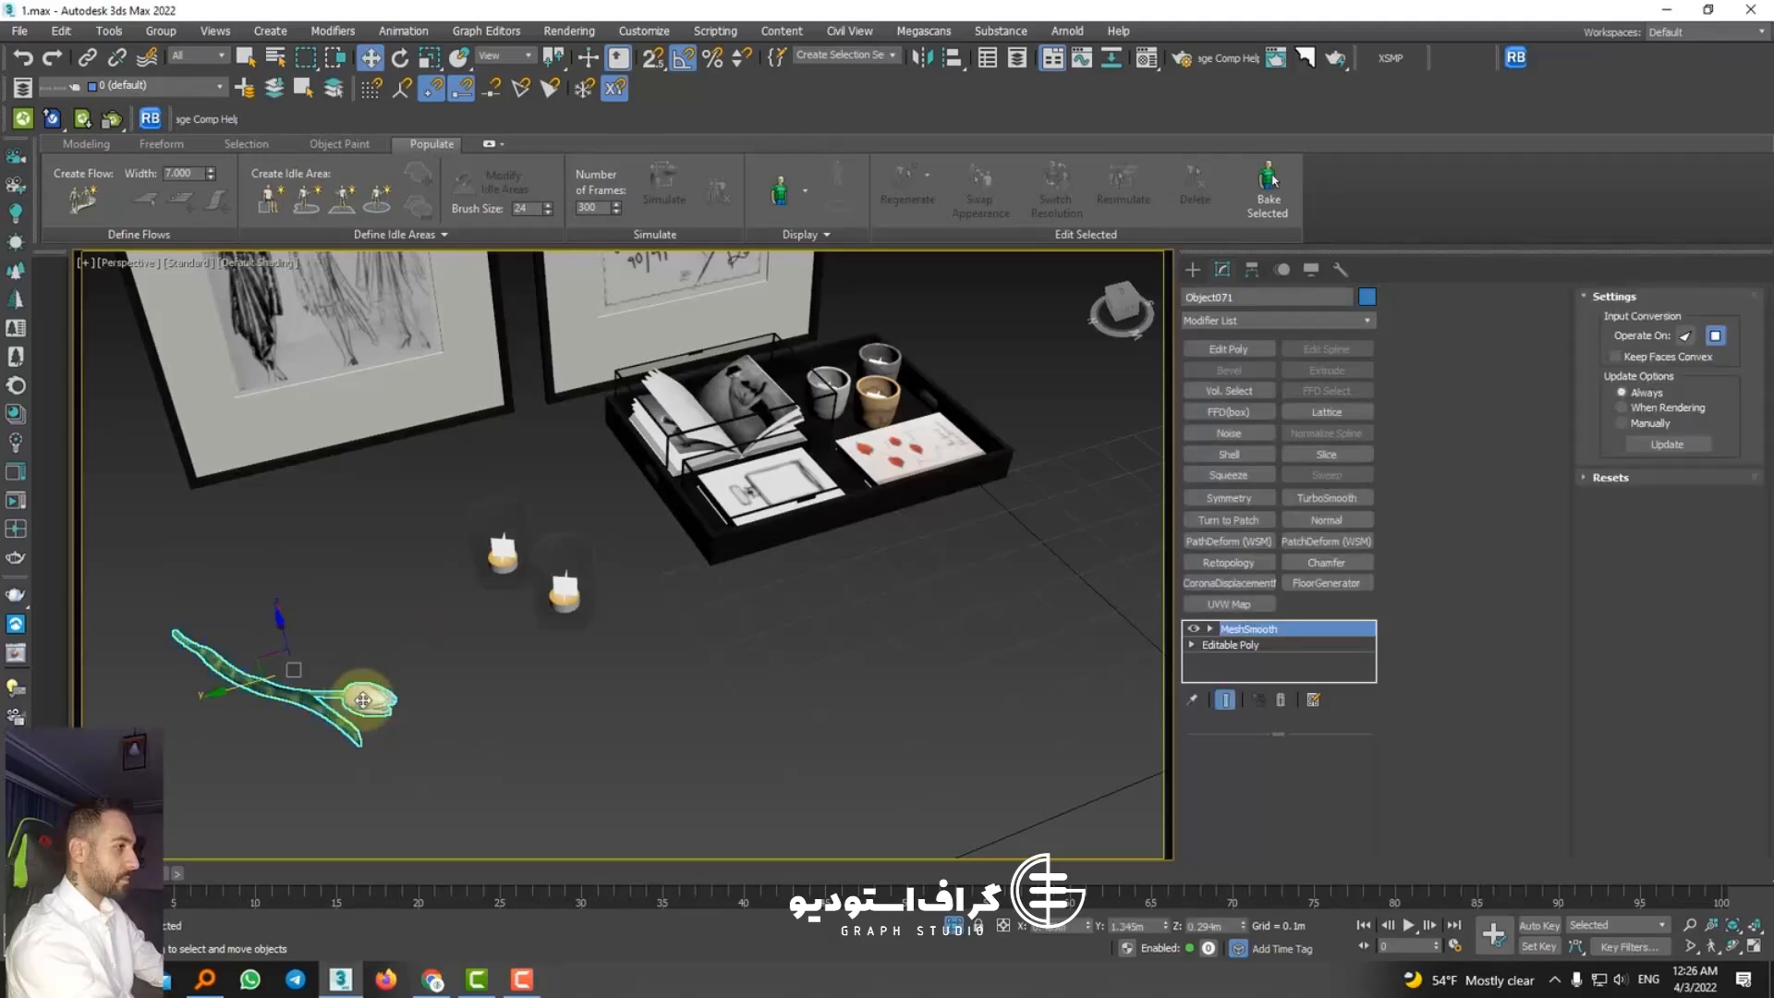
key("Delete")
left_click(564, 591)
key("Delete")
left_click(504, 573)
key("Delete")
scroll(504, 582, "down", 4)
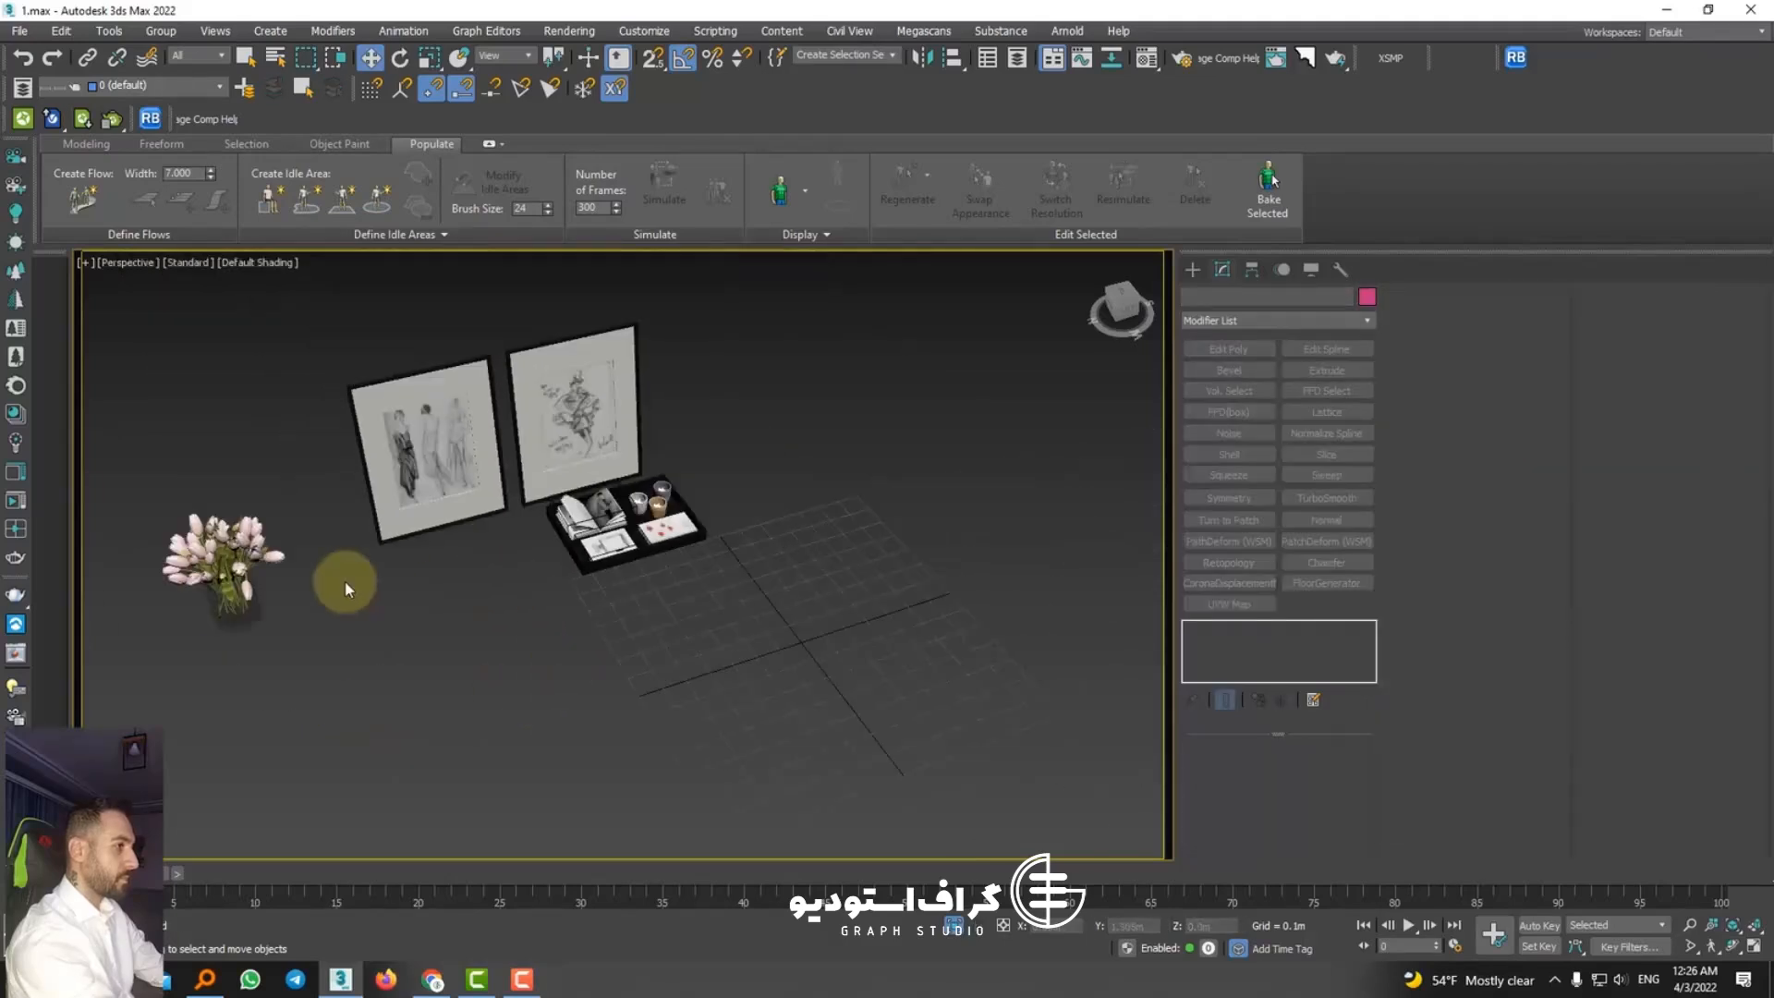
left_click(259, 593)
middle_click_drag(314, 601, 445, 590)
left_click(575, 596)
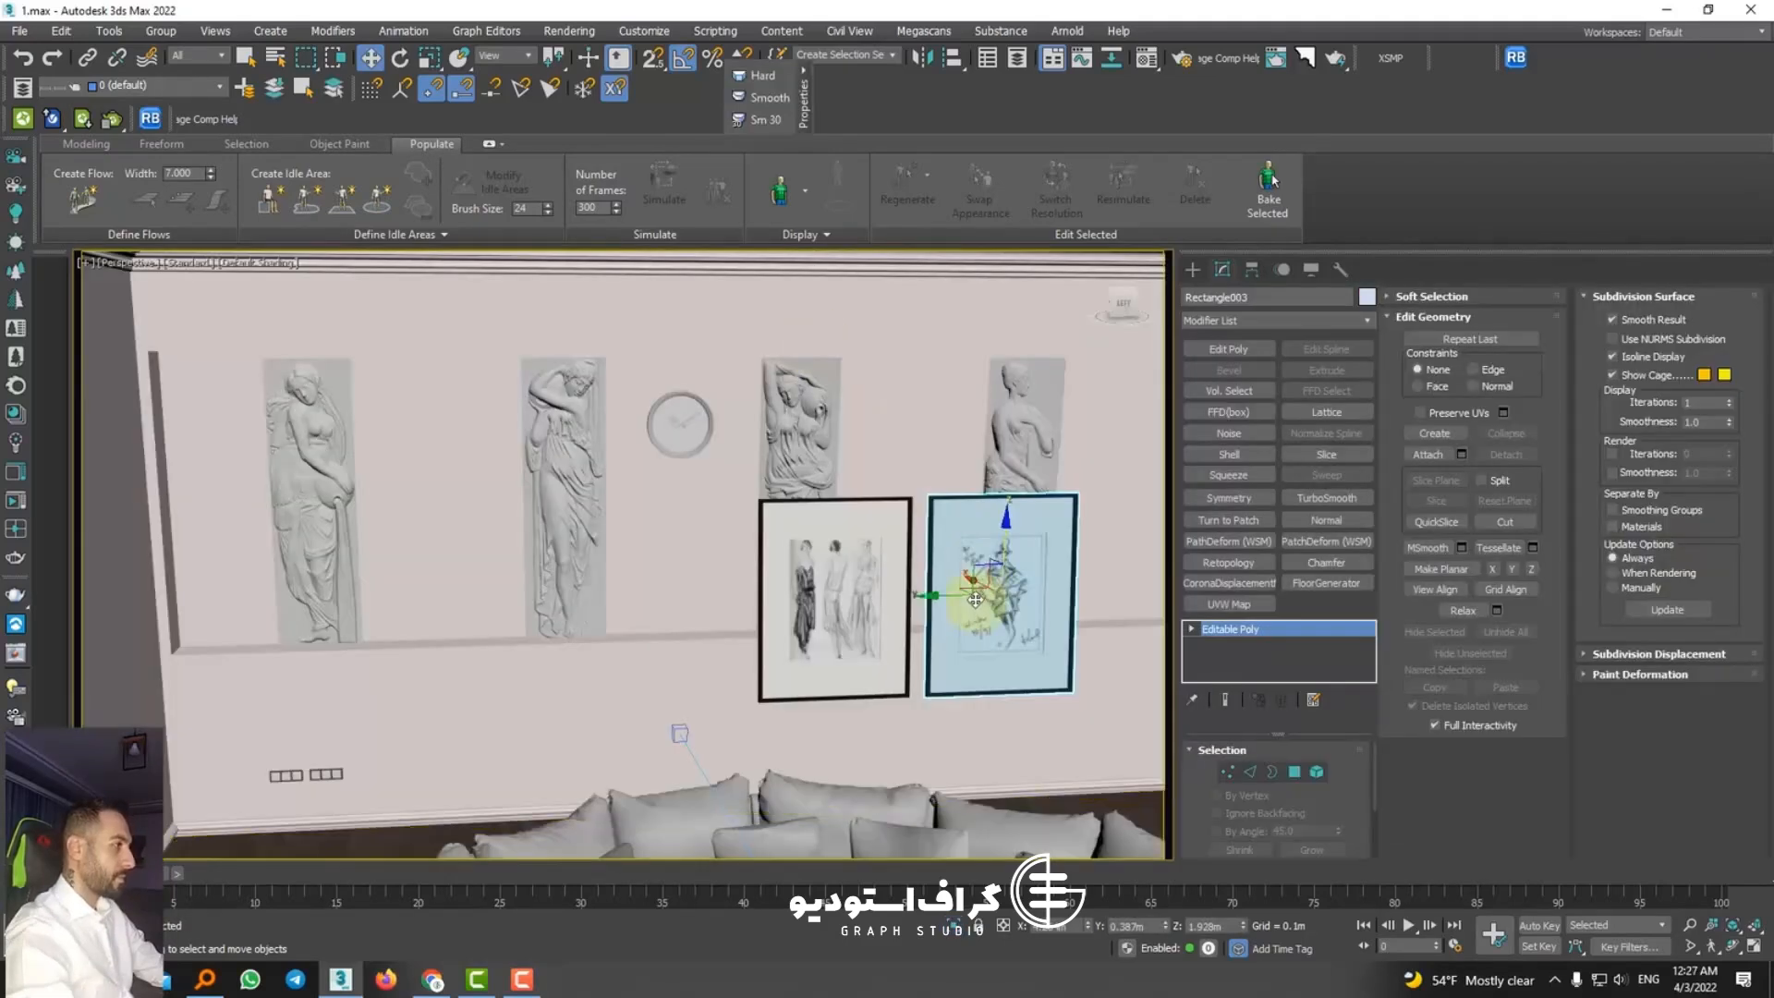
left_click_drag(977, 562, 889, 465)
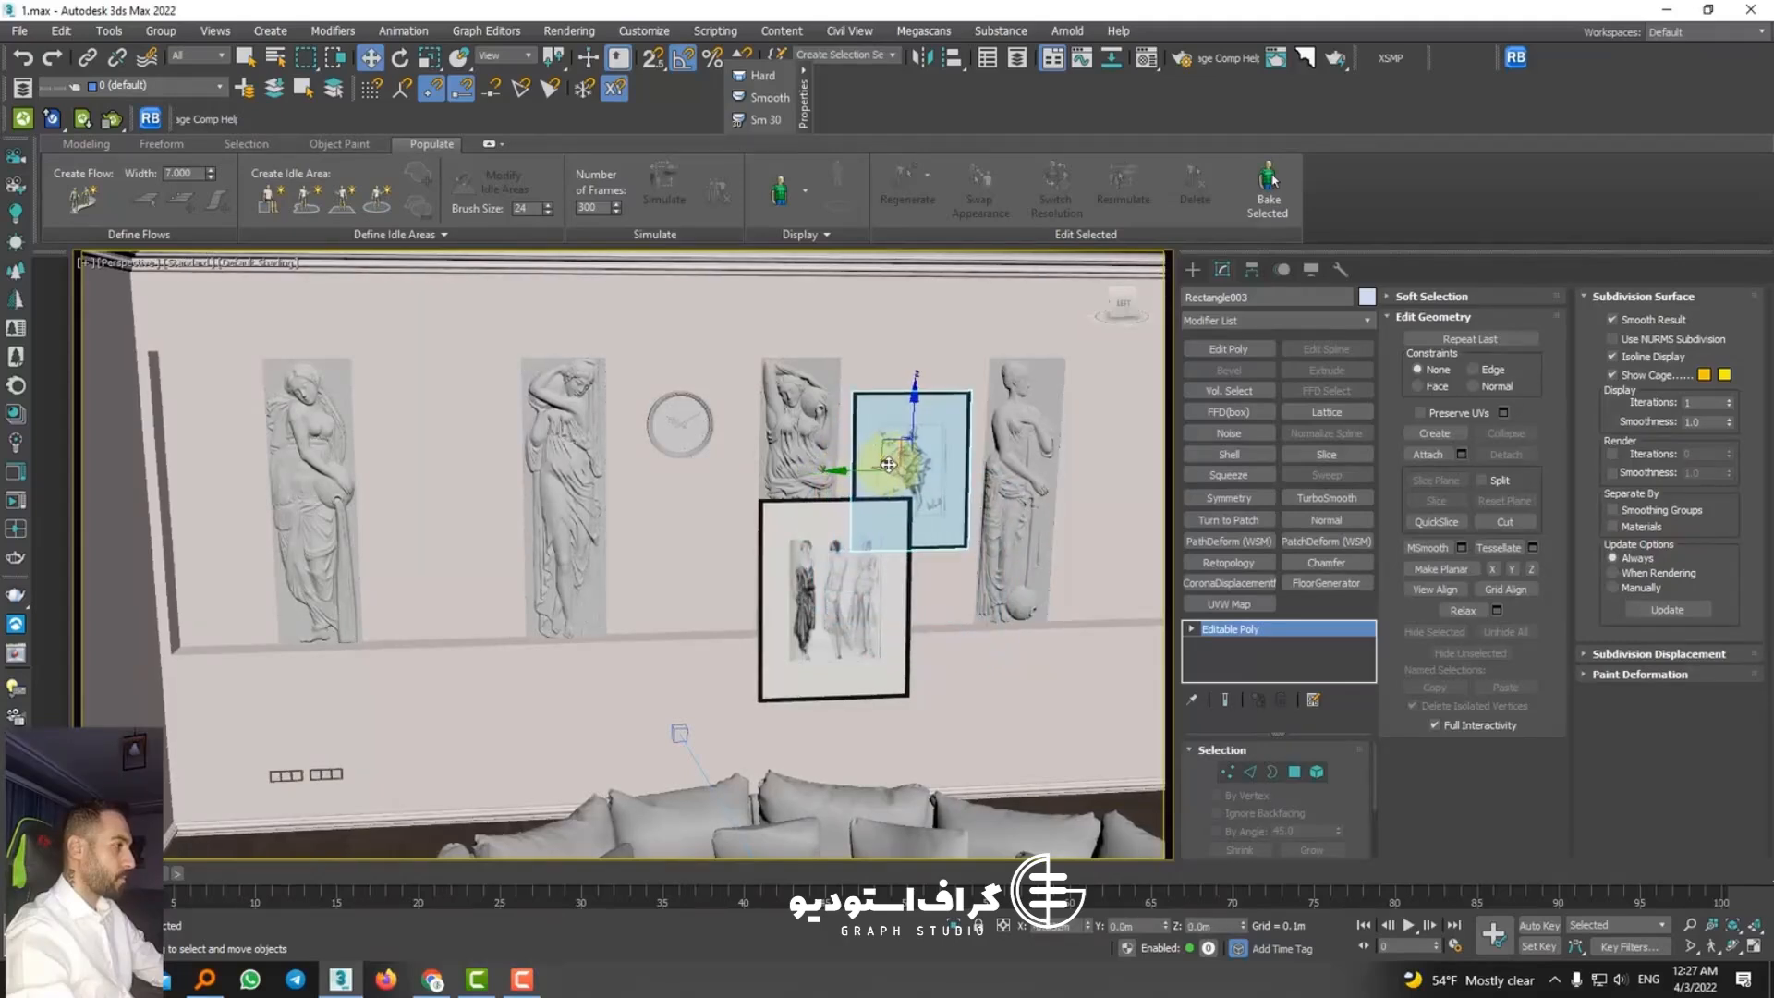
Step: Move the framed three-figure sketch onto the wall between the first and second relief panels
left_click(858, 584)
left_click_drag(858, 585, 448, 521)
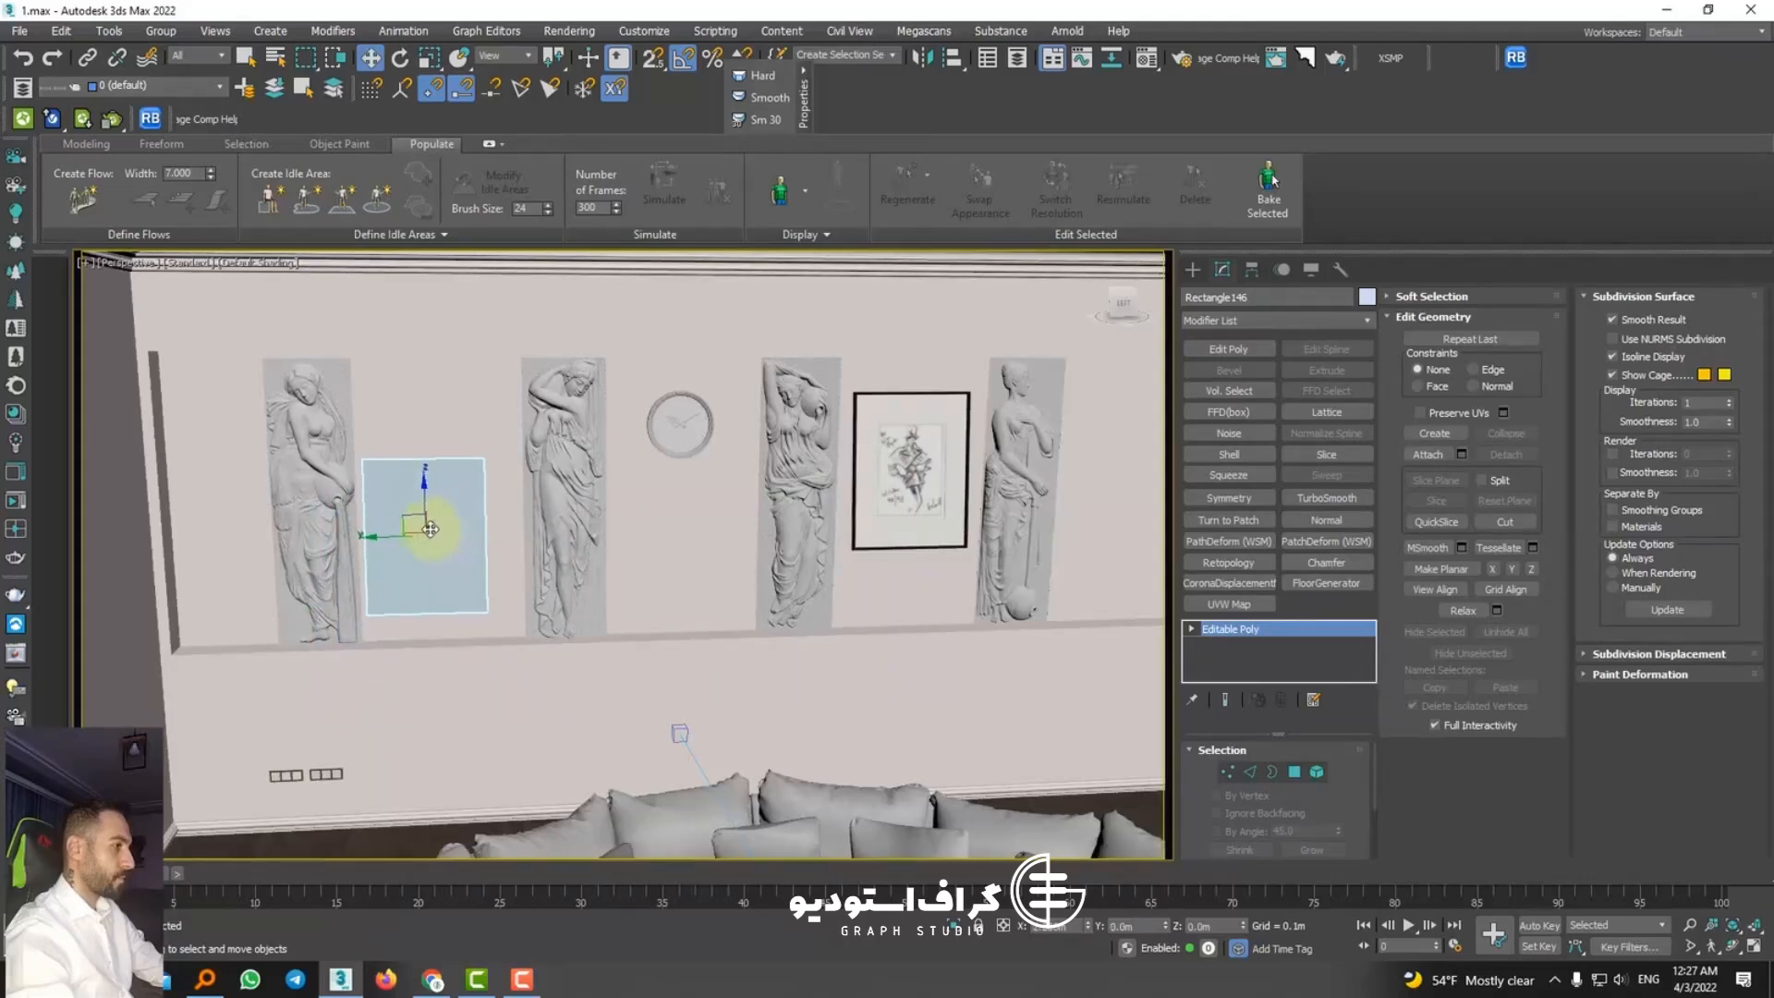
mouse_move(404, 537)
left_mouse_down()
mouse_move(398, 466)
mouse_move(406, 491)
left_mouse_up()
middle_click_drag(530, 538, 511, 480, "alt")
left_click_drag(413, 375, 432, 365)
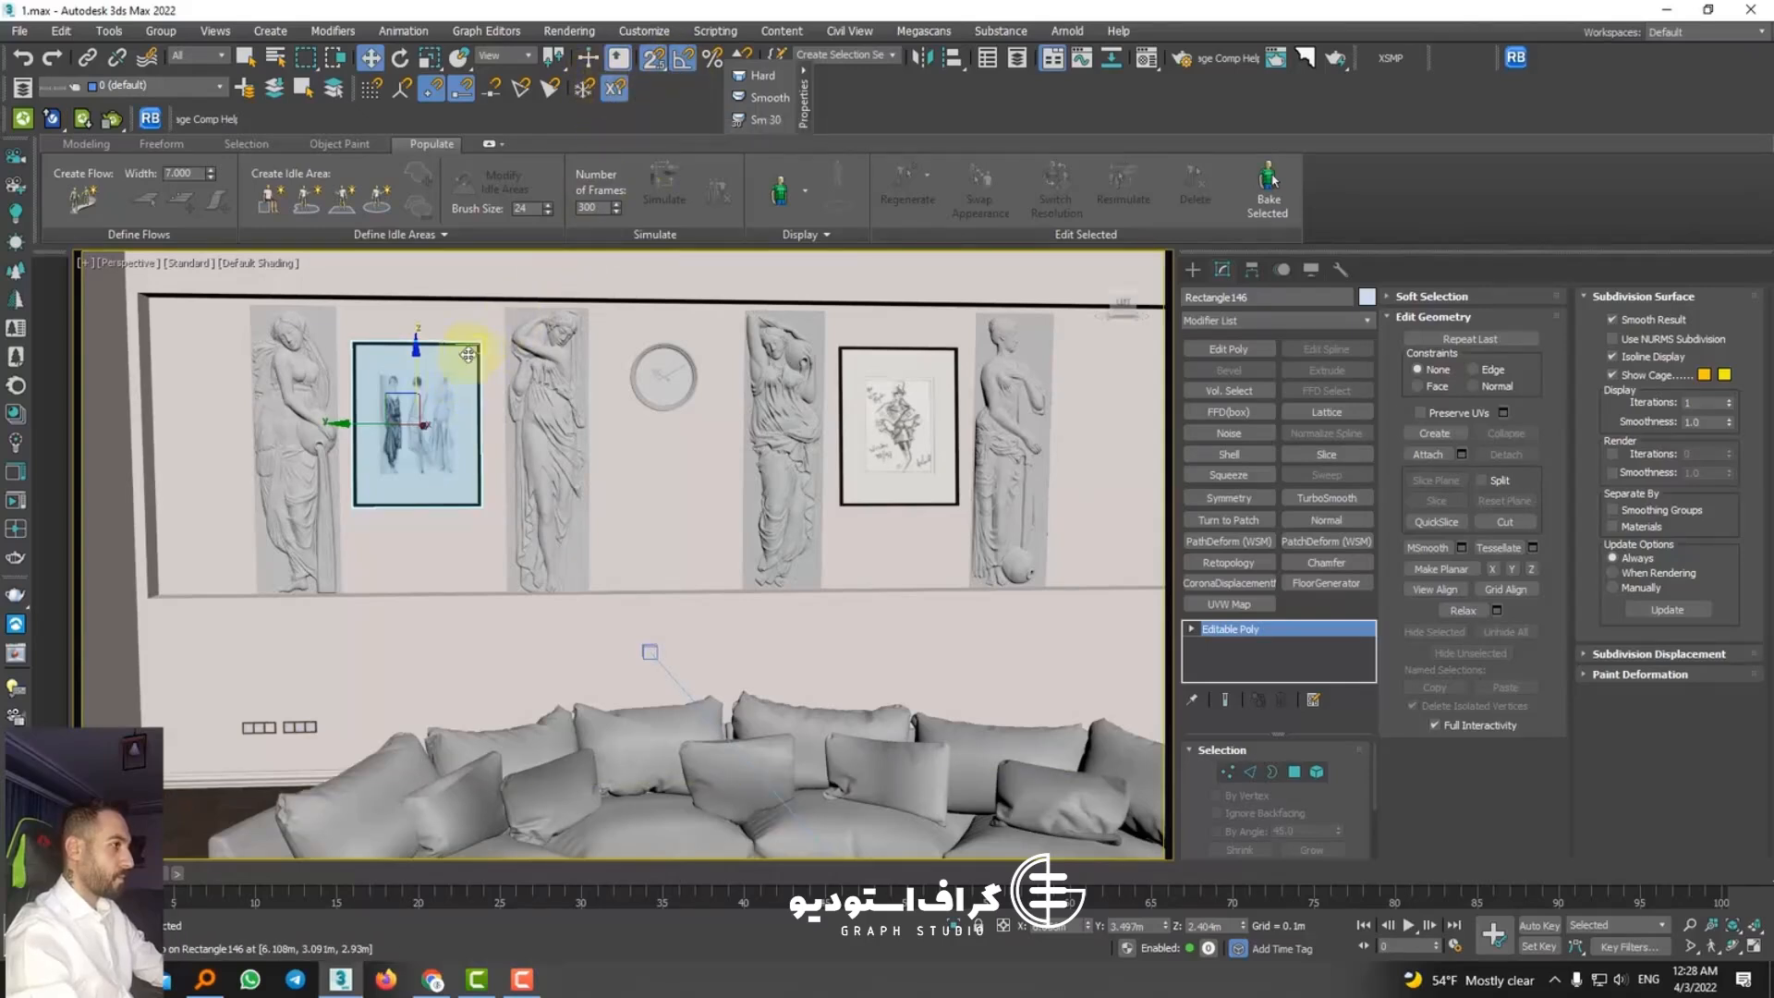
left_click_drag(360, 421, 820, 495)
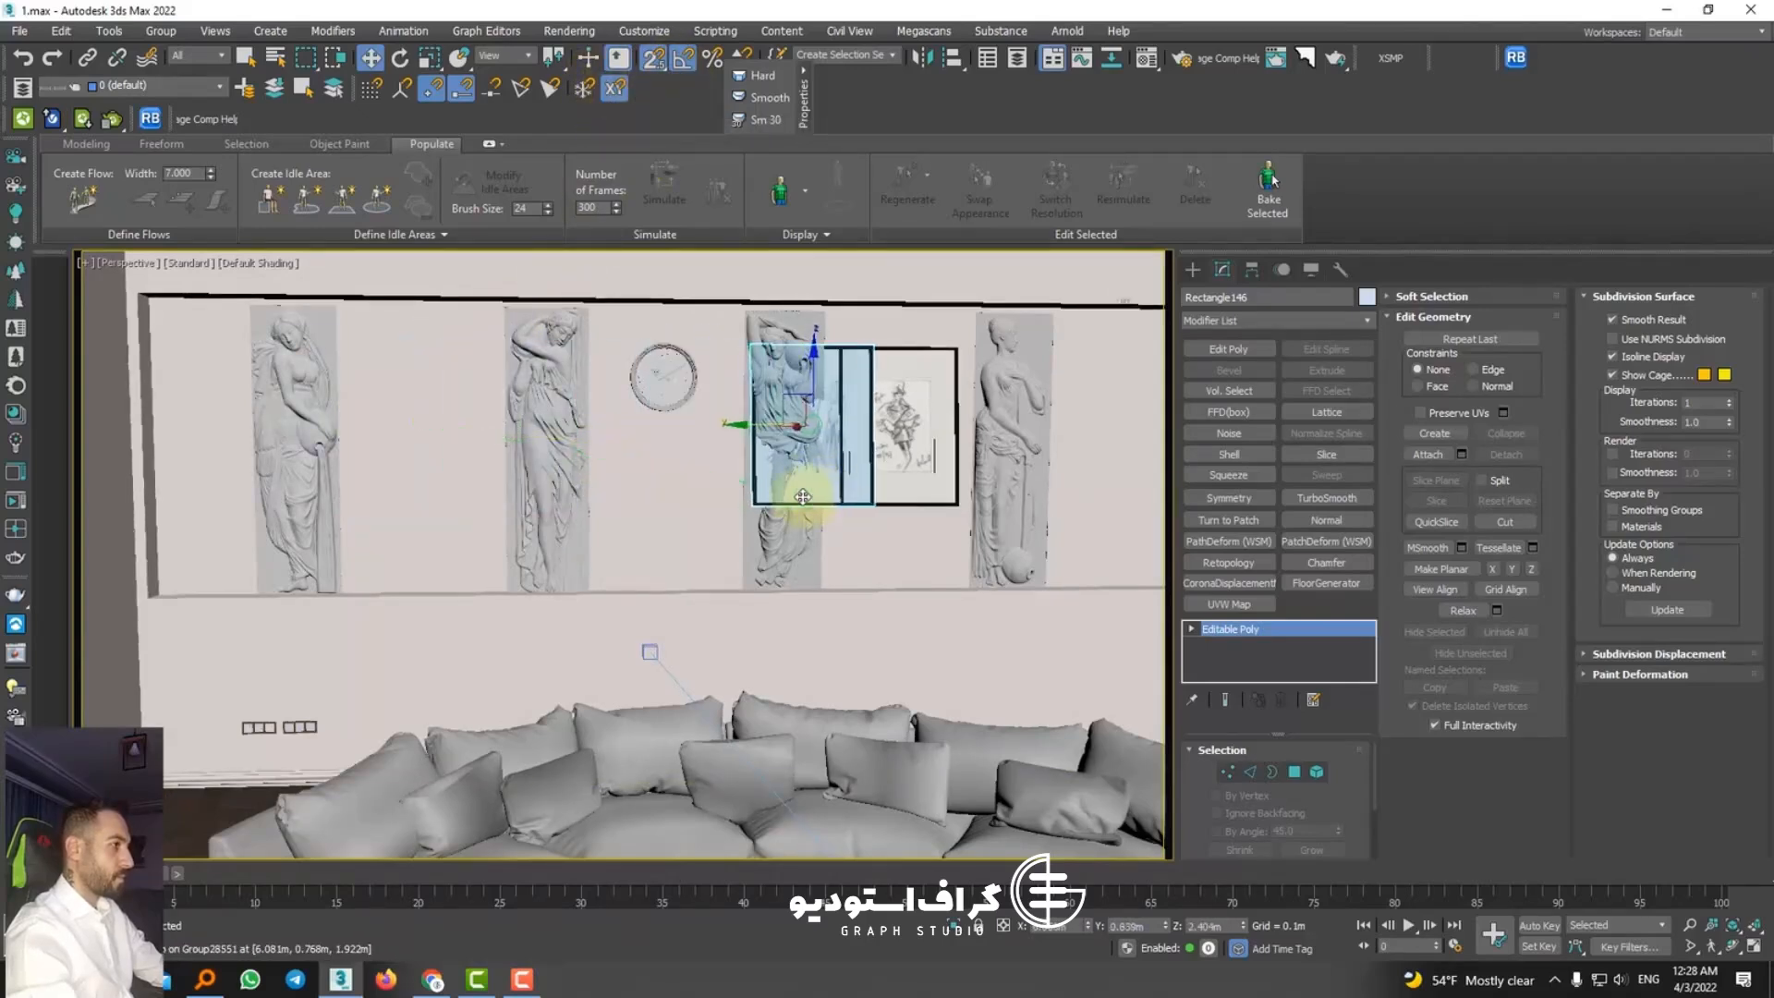
key("ctrl+z")
left_click_drag(416, 381, 839, 349)
key("ctrl+z")
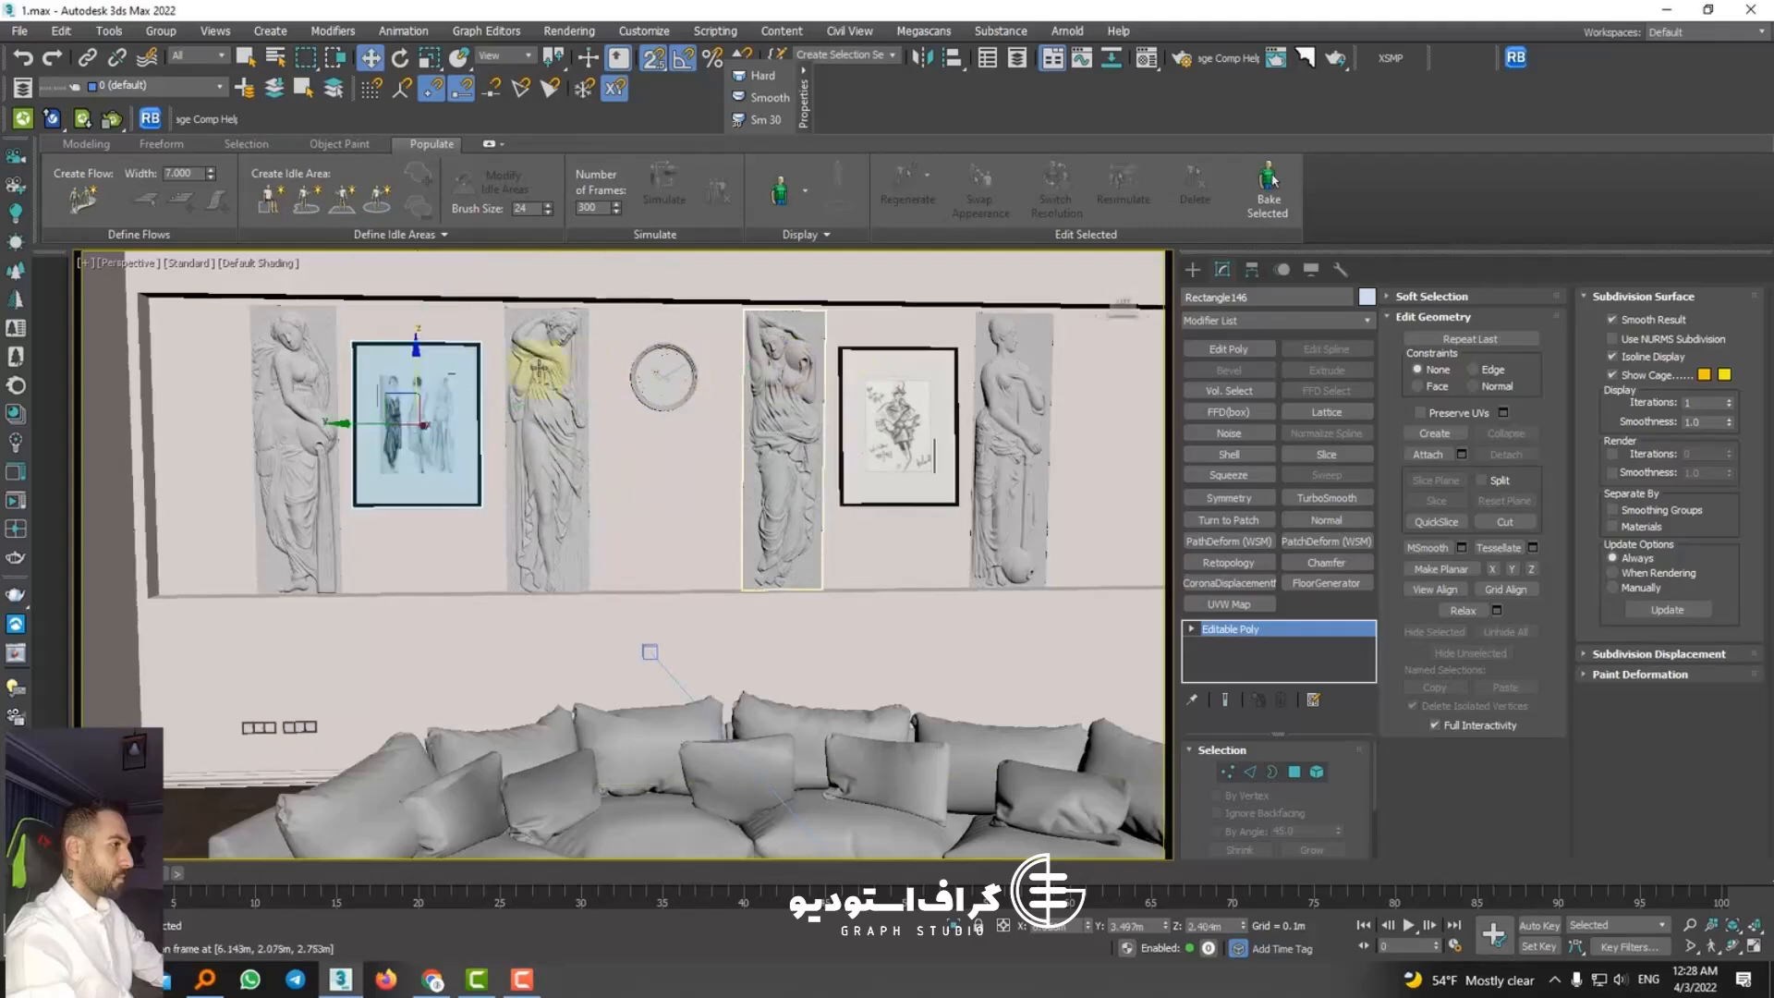
Step: Snap the framed three-figure sketch vertically to align its top edge with the framed single-figure sketch
left_click_drag(476, 346, 839, 352)
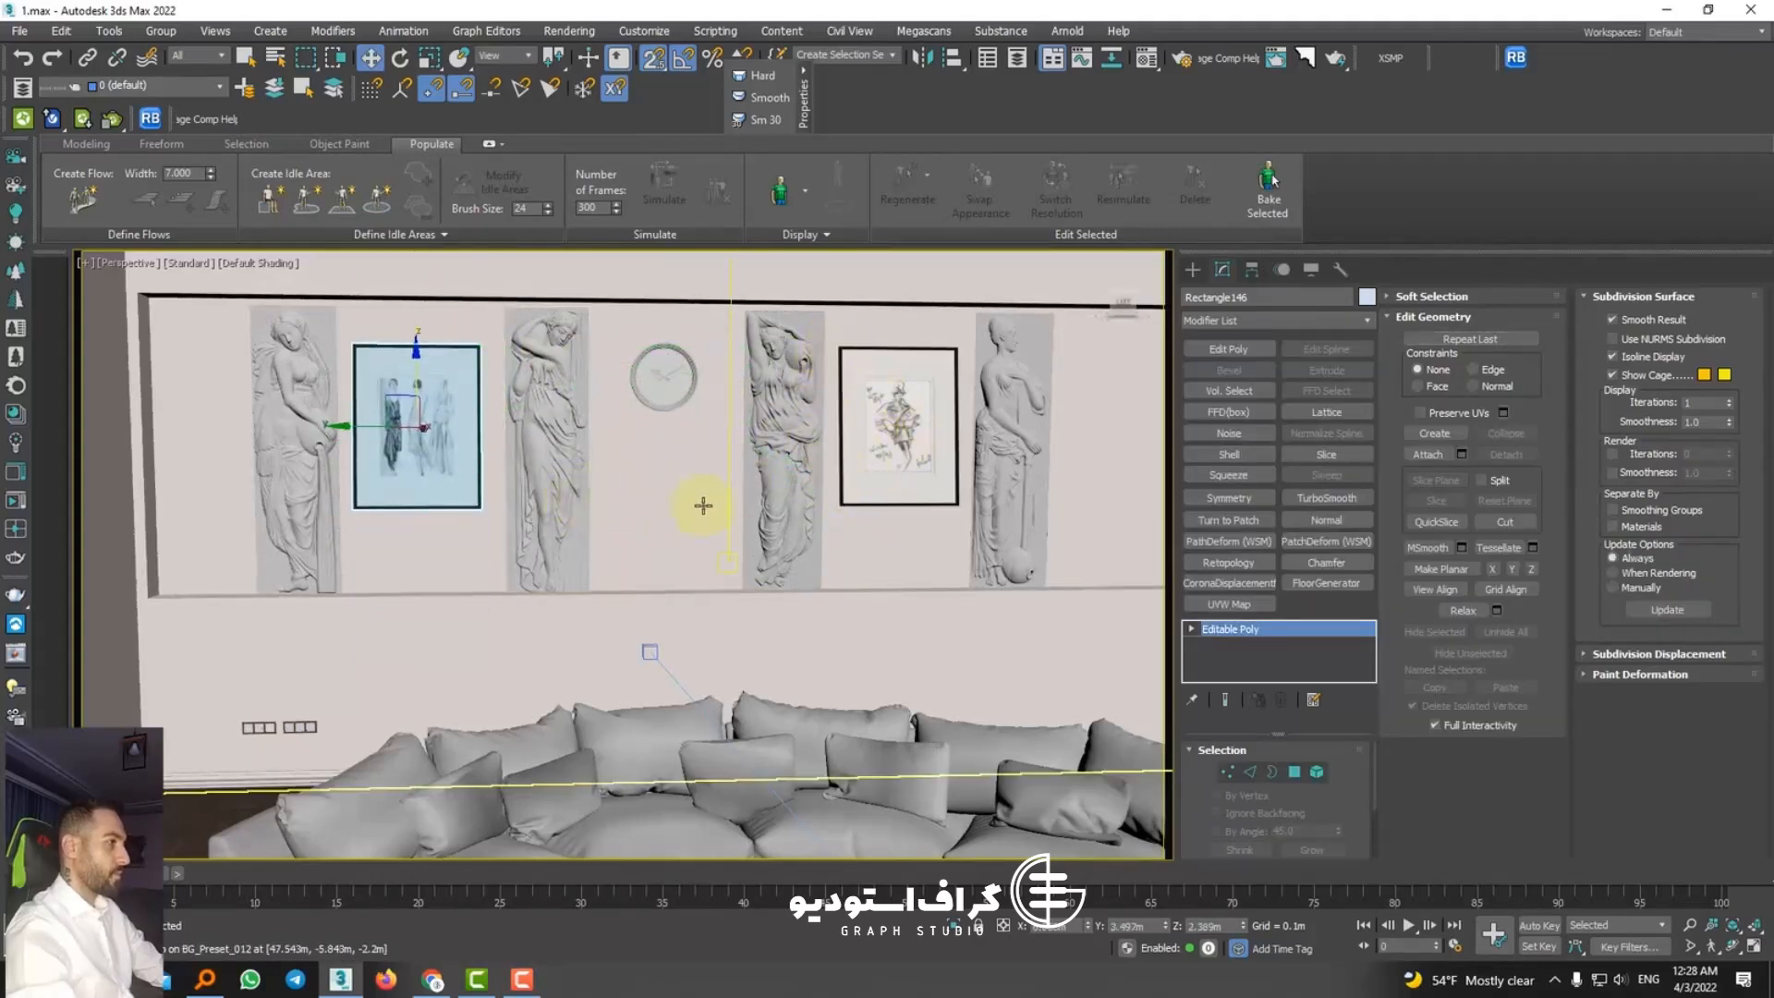
middle_click_drag(704, 507, 666, 478, "alt")
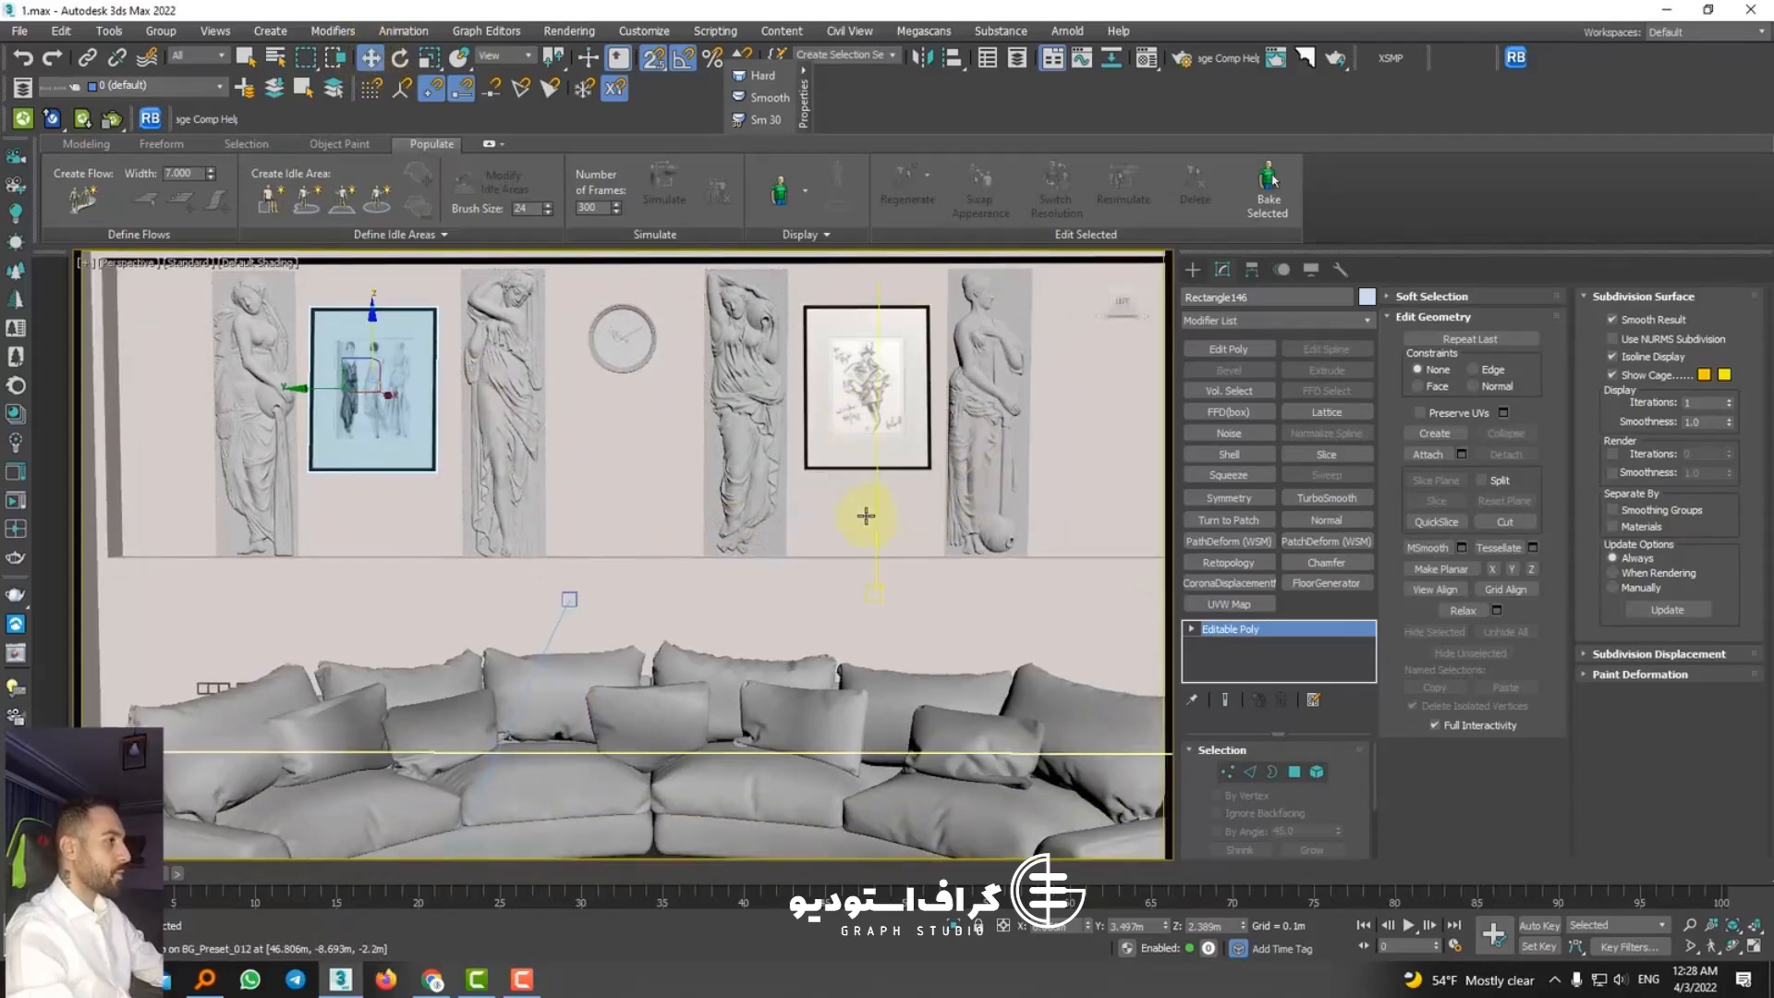
middle_click_drag(632, 568, 635, 459)
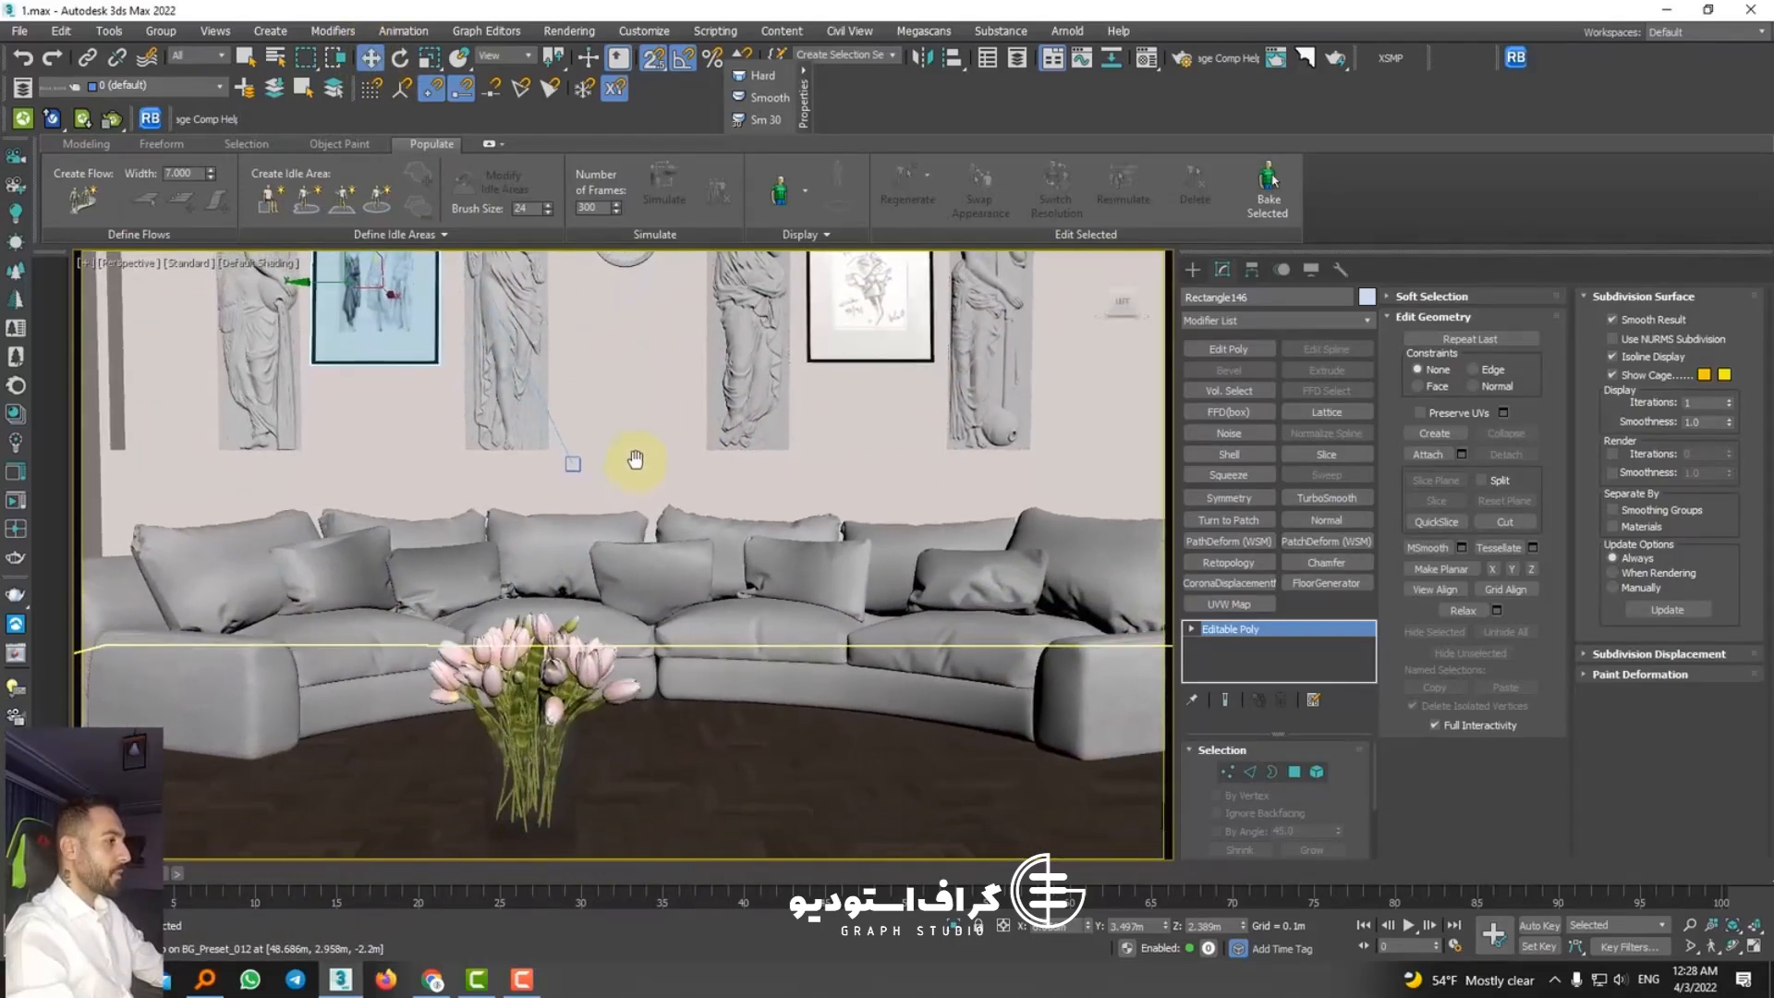
scroll(560, 674, "down", 1)
middle_click_drag(728, 761, 657, 622)
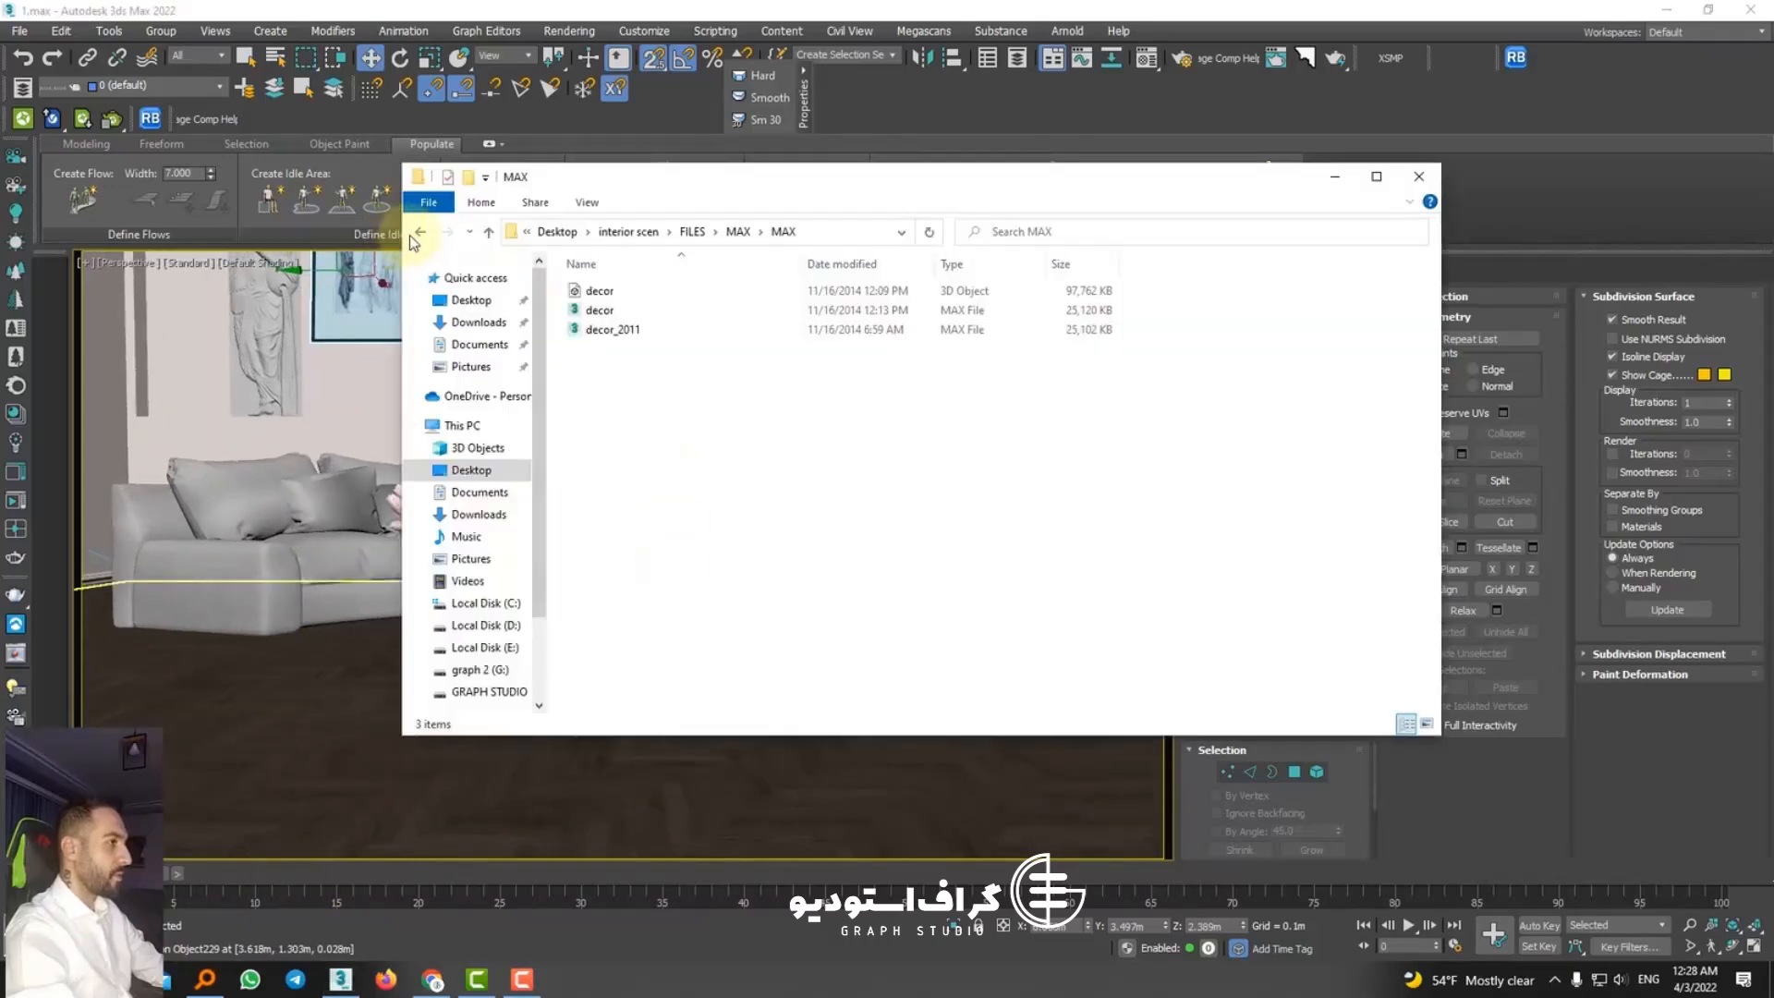
Step: Go back from the decor model's MAX folder to the interior scen folder in File Explorer
left_click(413, 236)
left_click(413, 236)
left_click(413, 237)
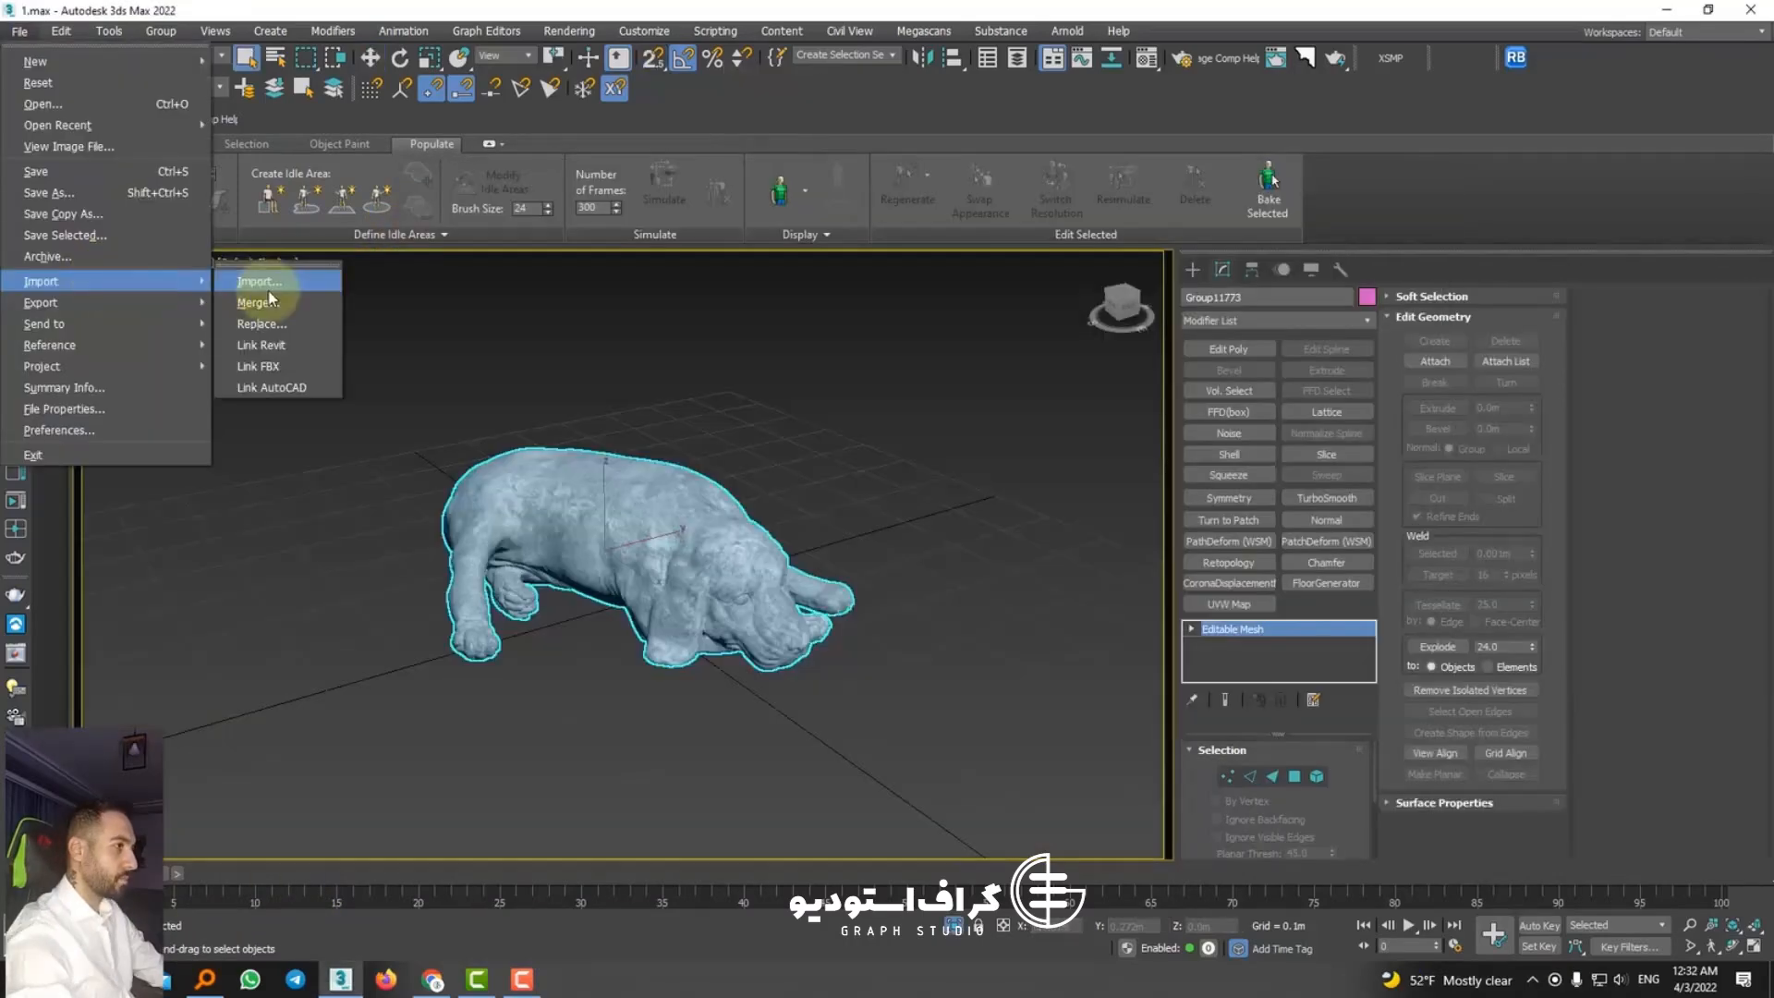
left_click(268, 294)
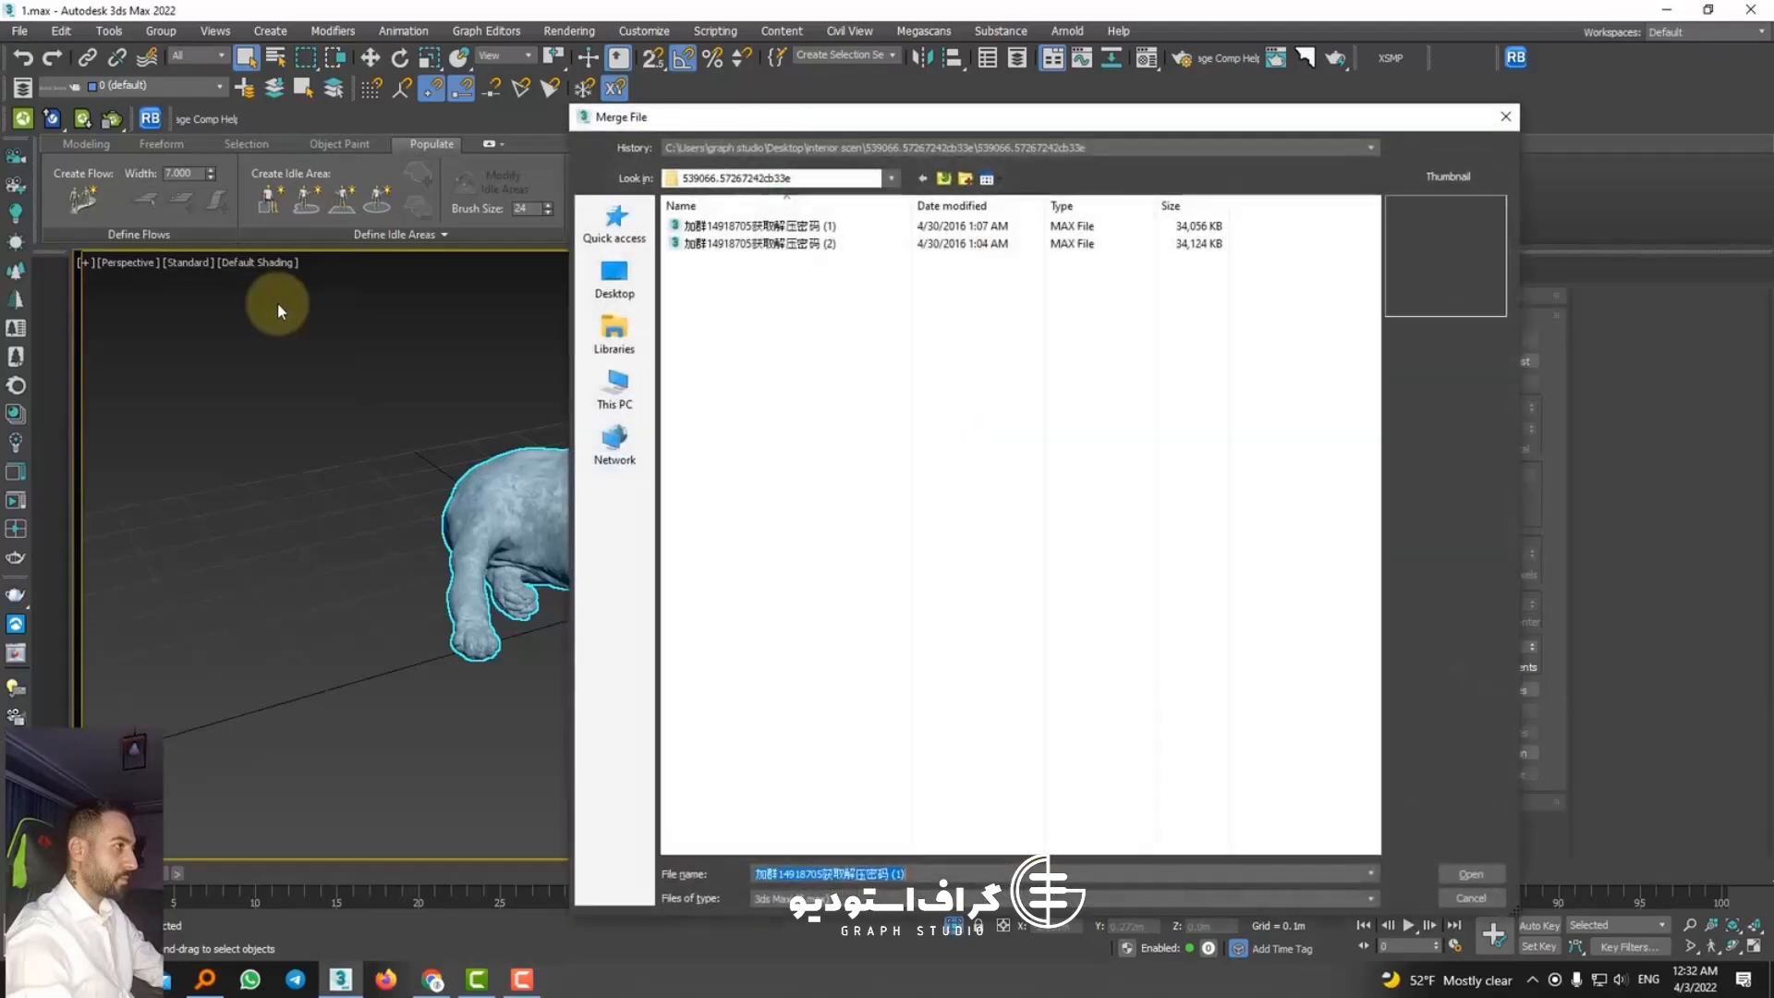
left_click(944, 179)
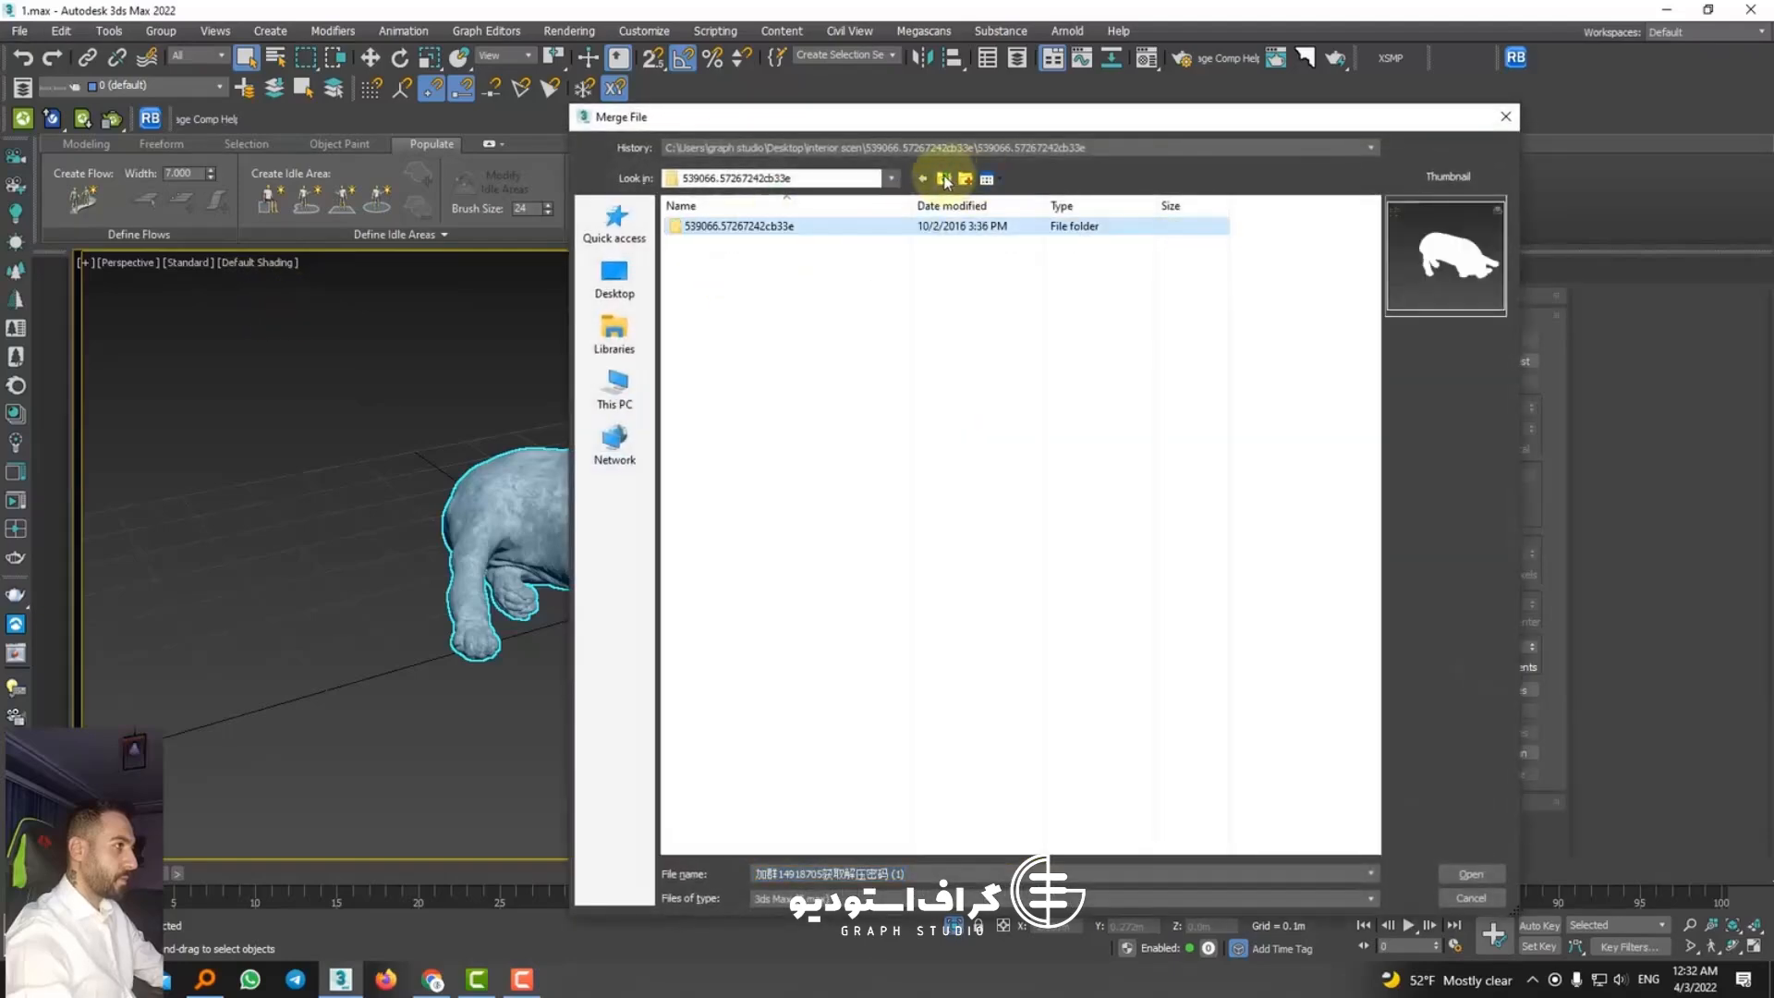
key("alt+Tab")
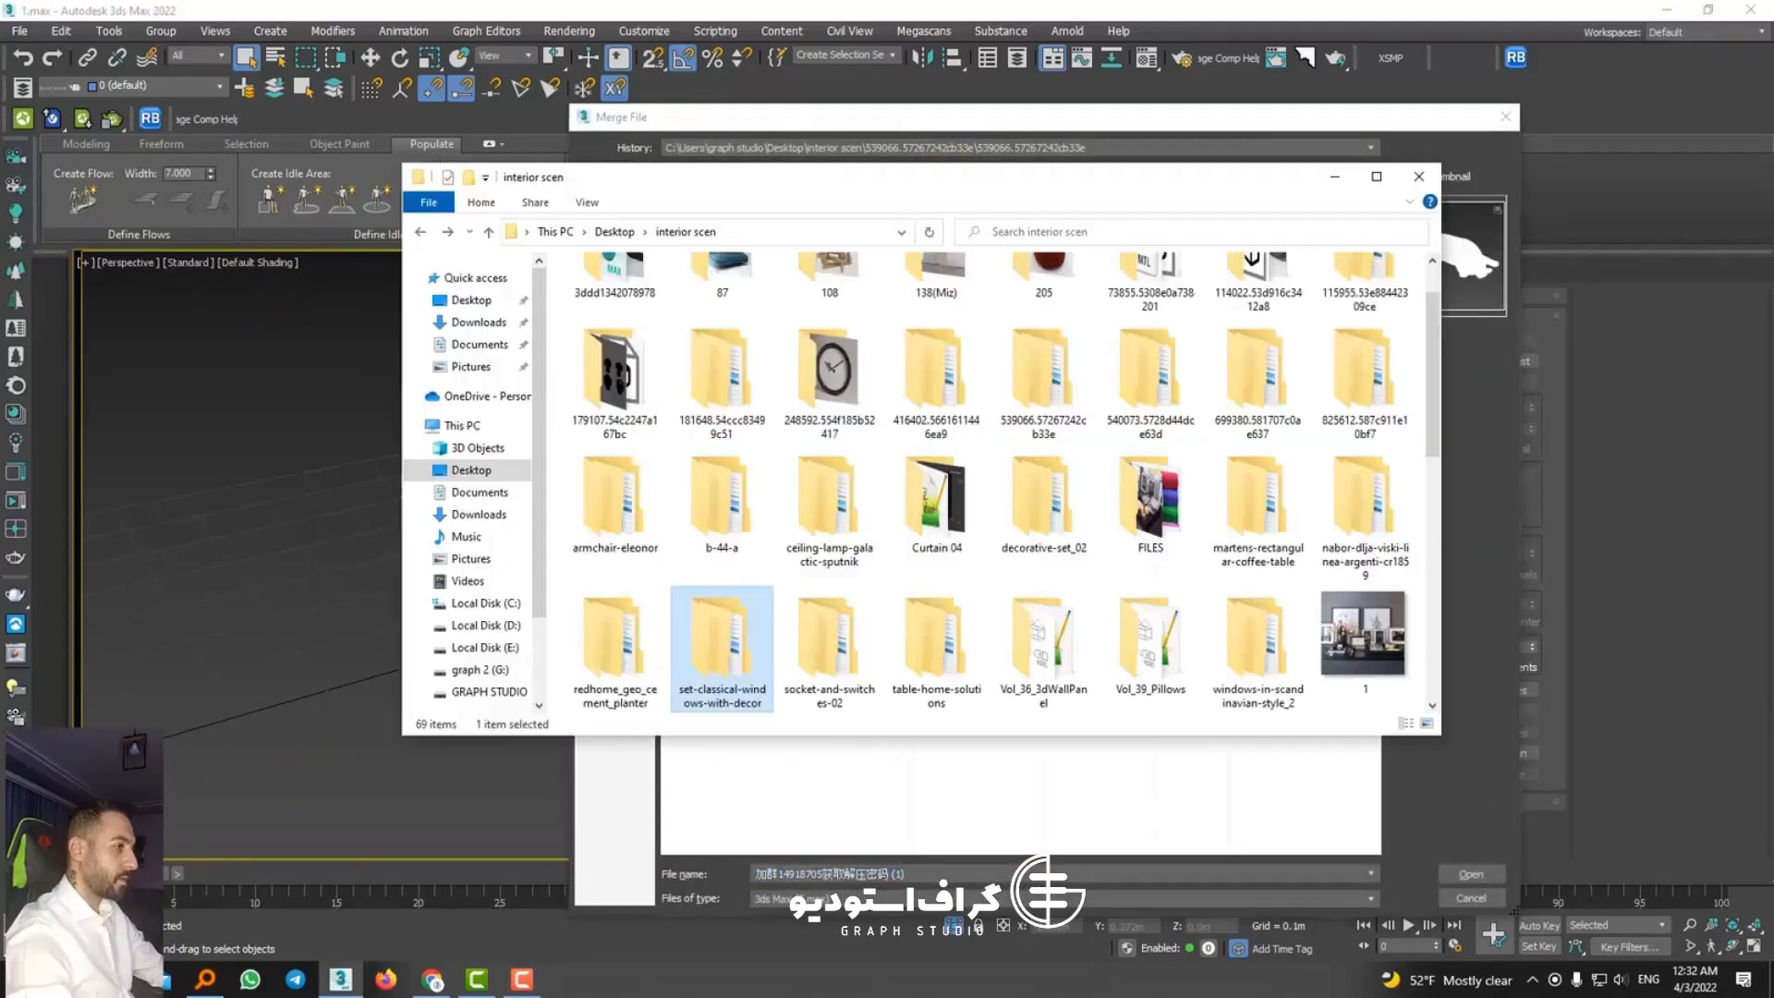
key("alt+Tab")
left_click(1501, 120)
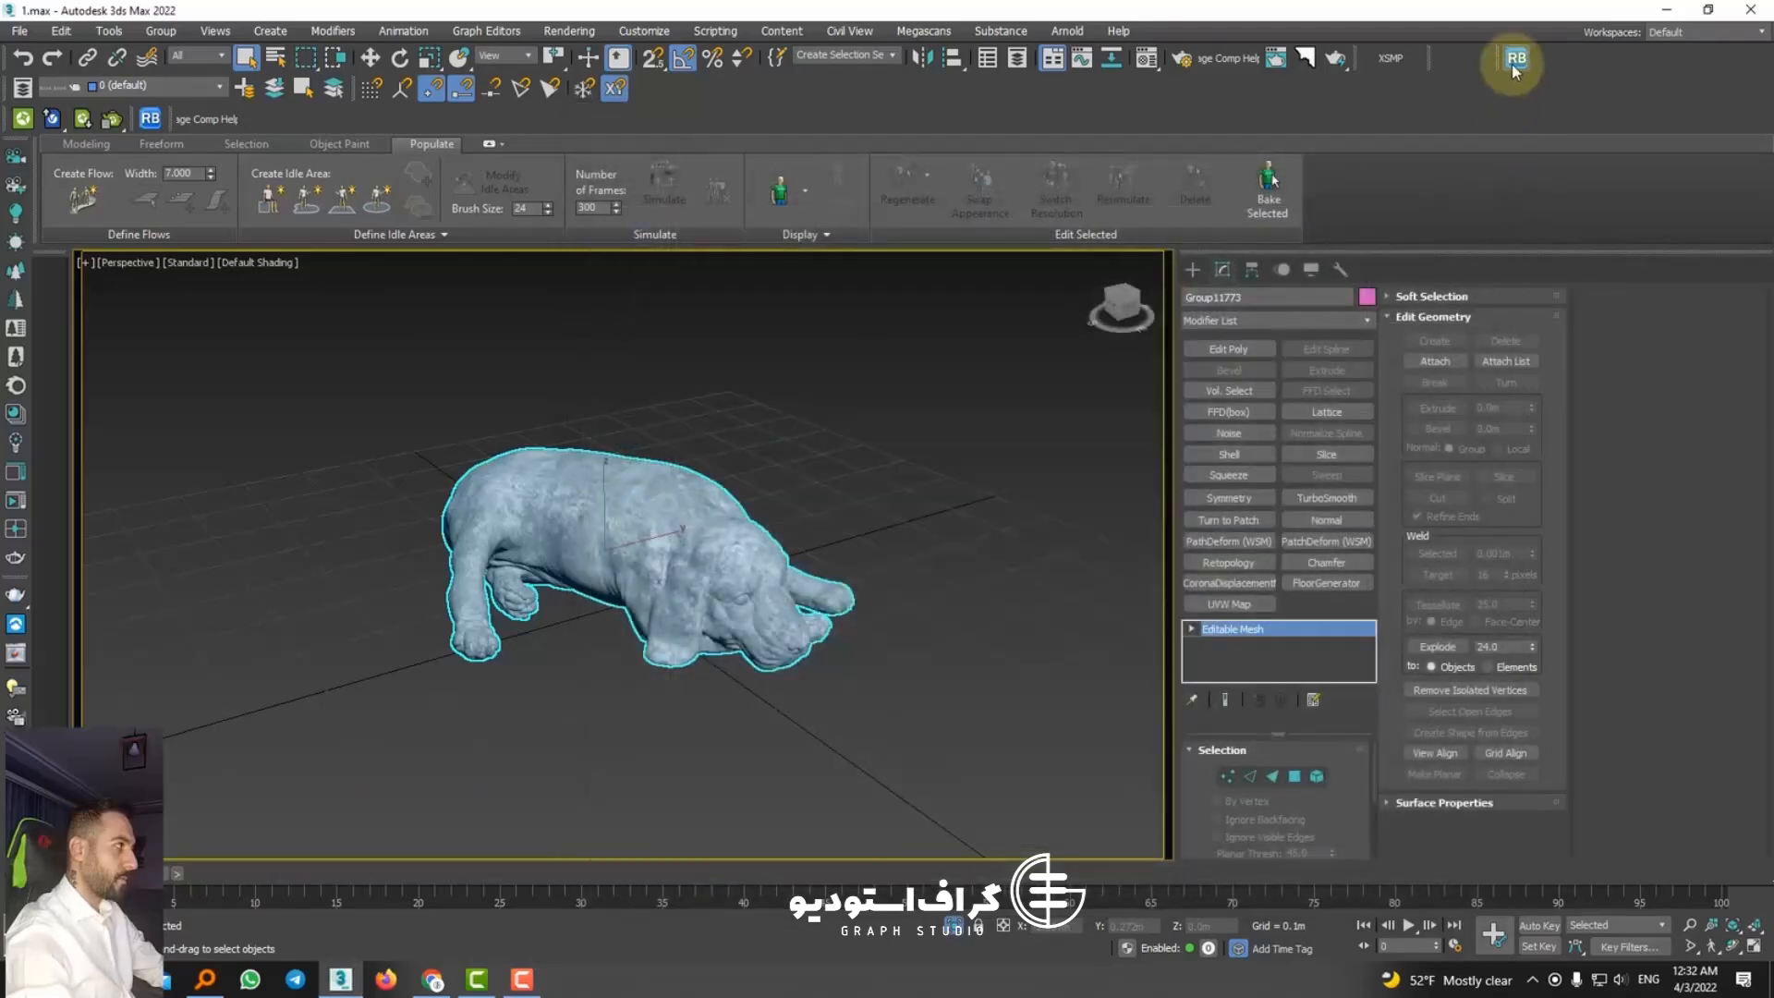
Step: Open Relink Bitmaps and set its search directory to the interior scen\FILES\MAX\MAX folder using the copied path
left_click(1515, 57)
left_click(989, 518)
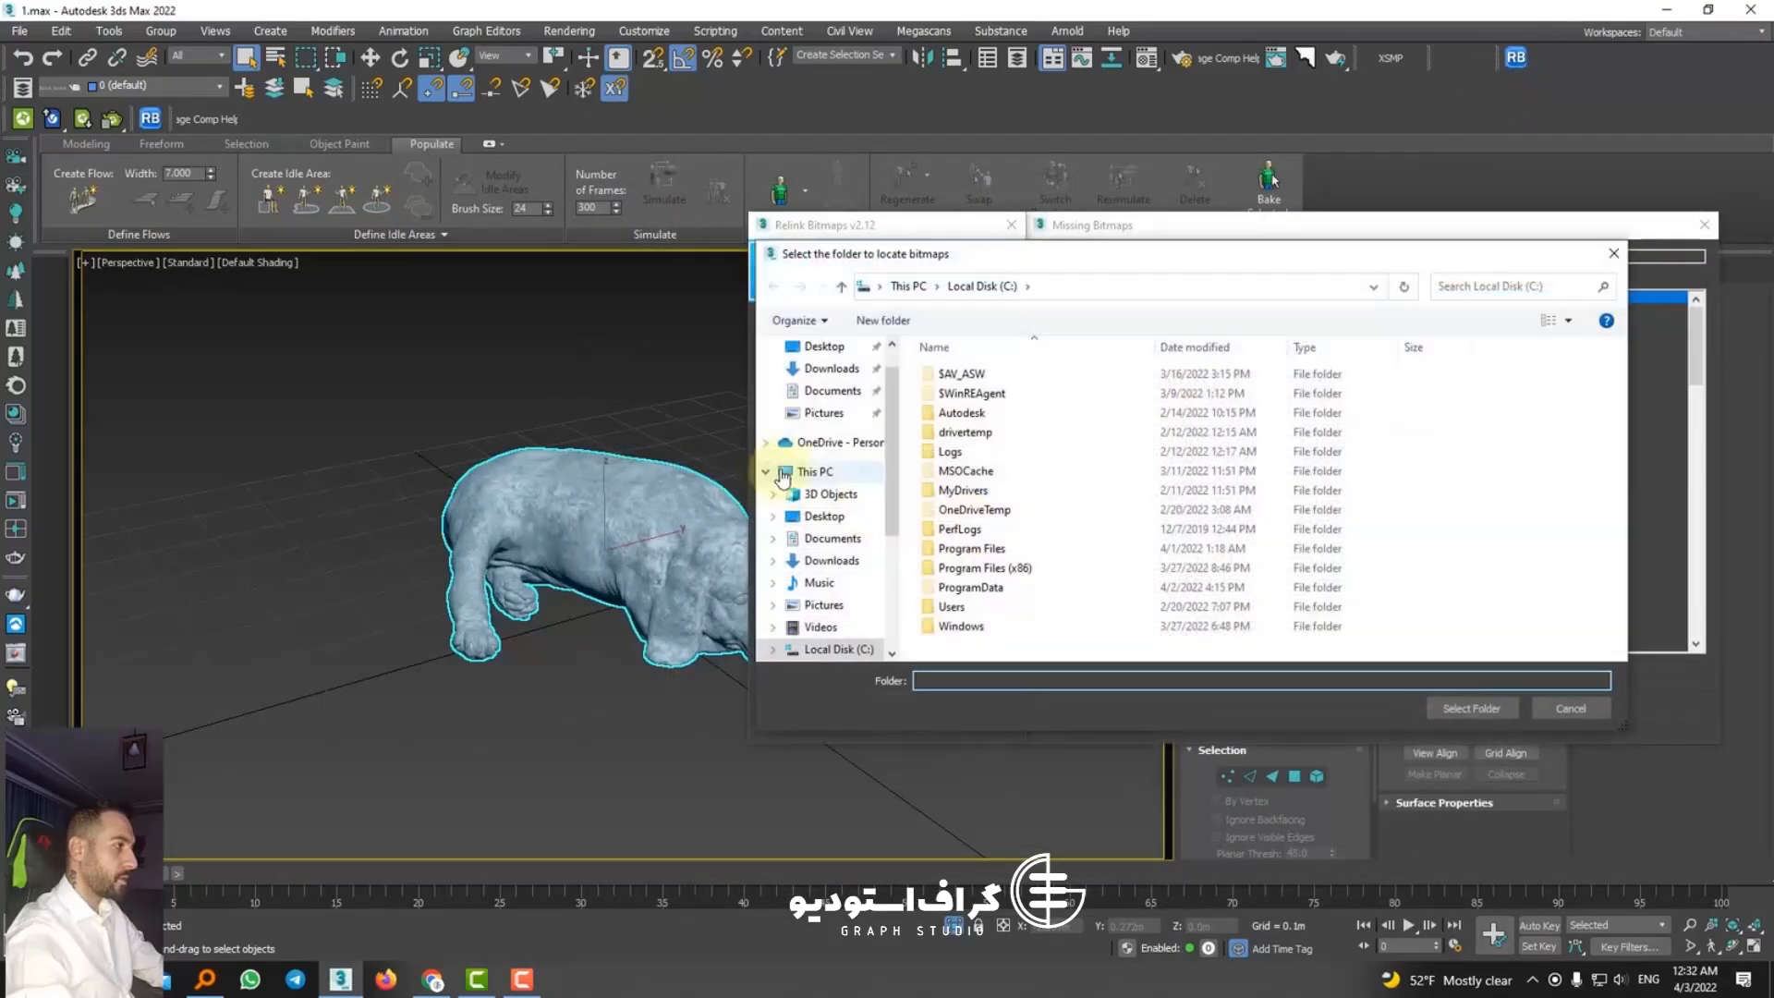
right_click(970, 680)
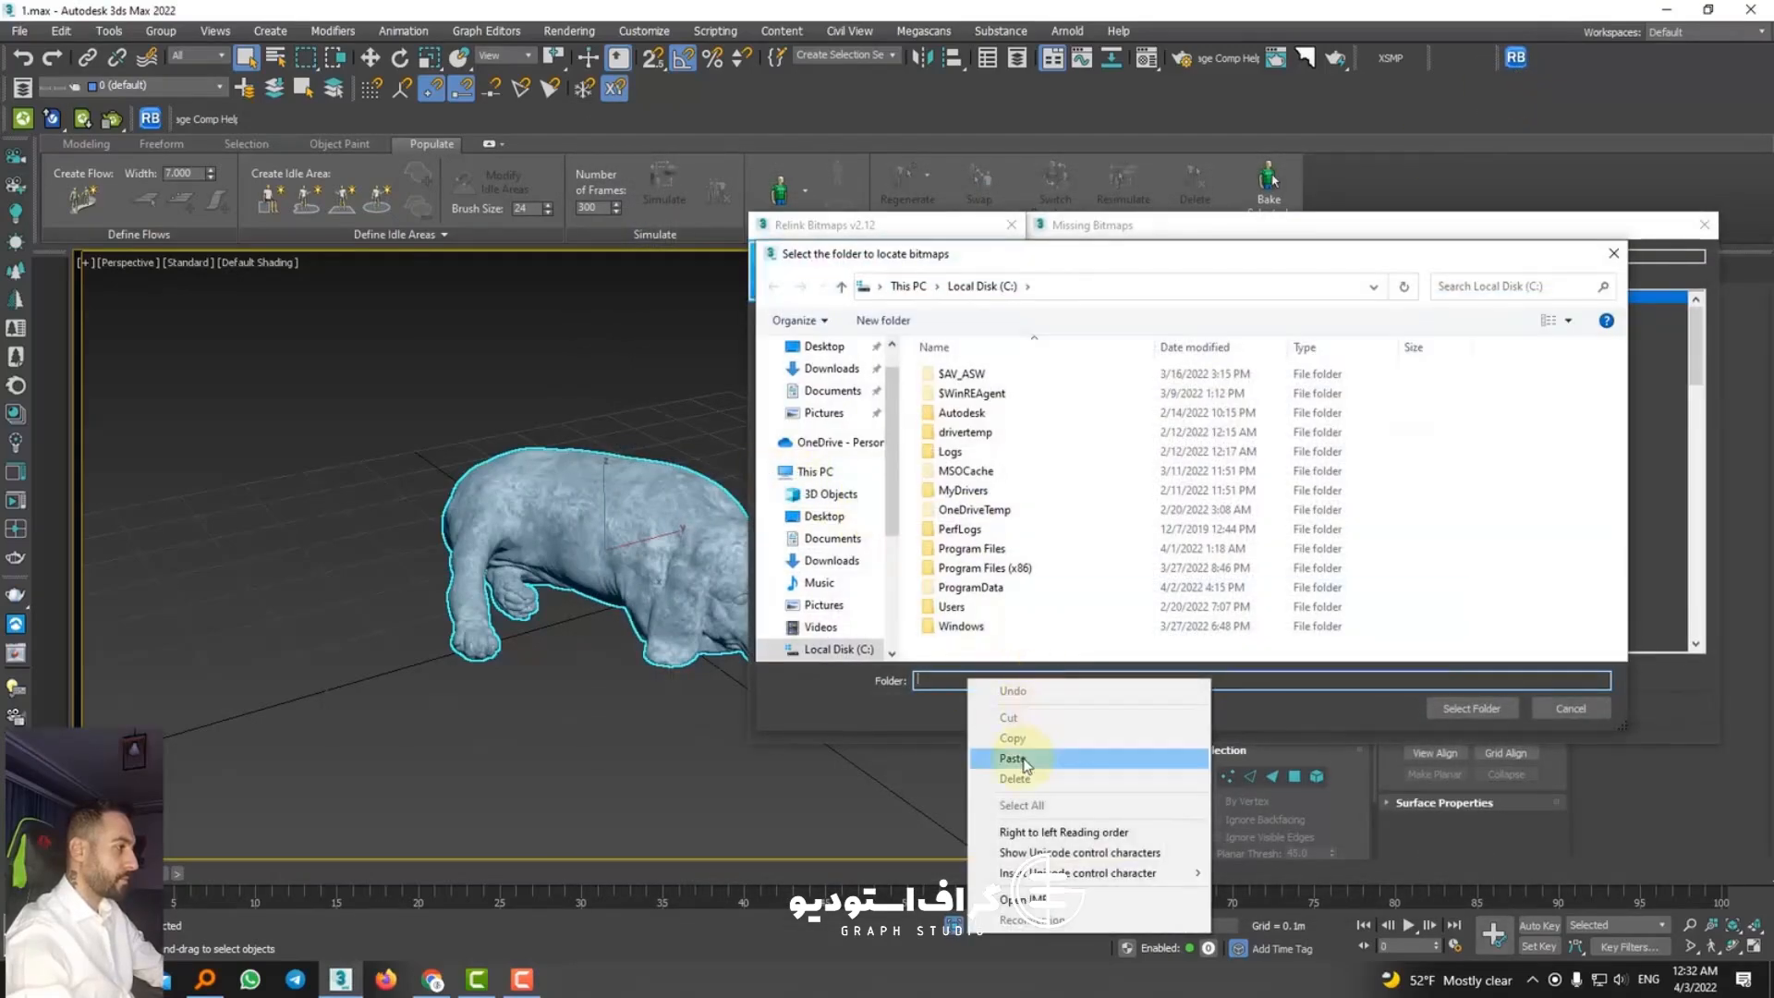
left_click(933, 759)
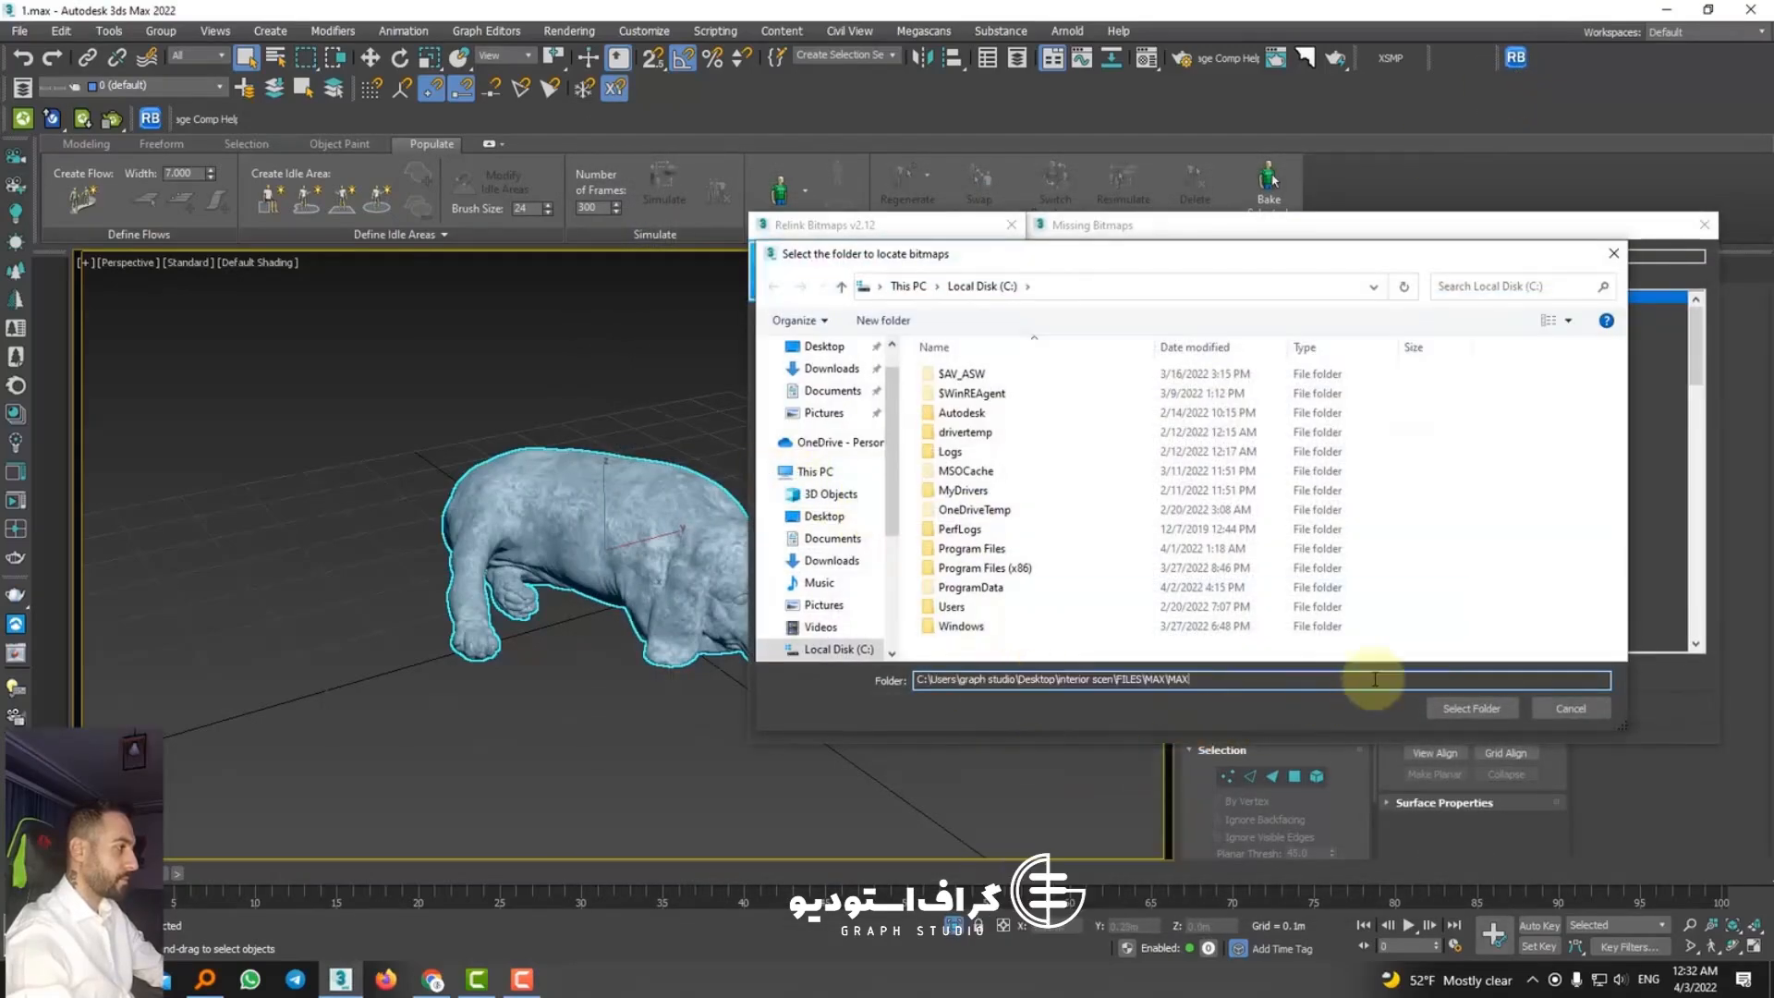
left_click(1463, 702)
Step: Reopen the search directory selection and browse from the Desktop to the interior scen\539066.57267242cb33e folder
left_click(986, 520)
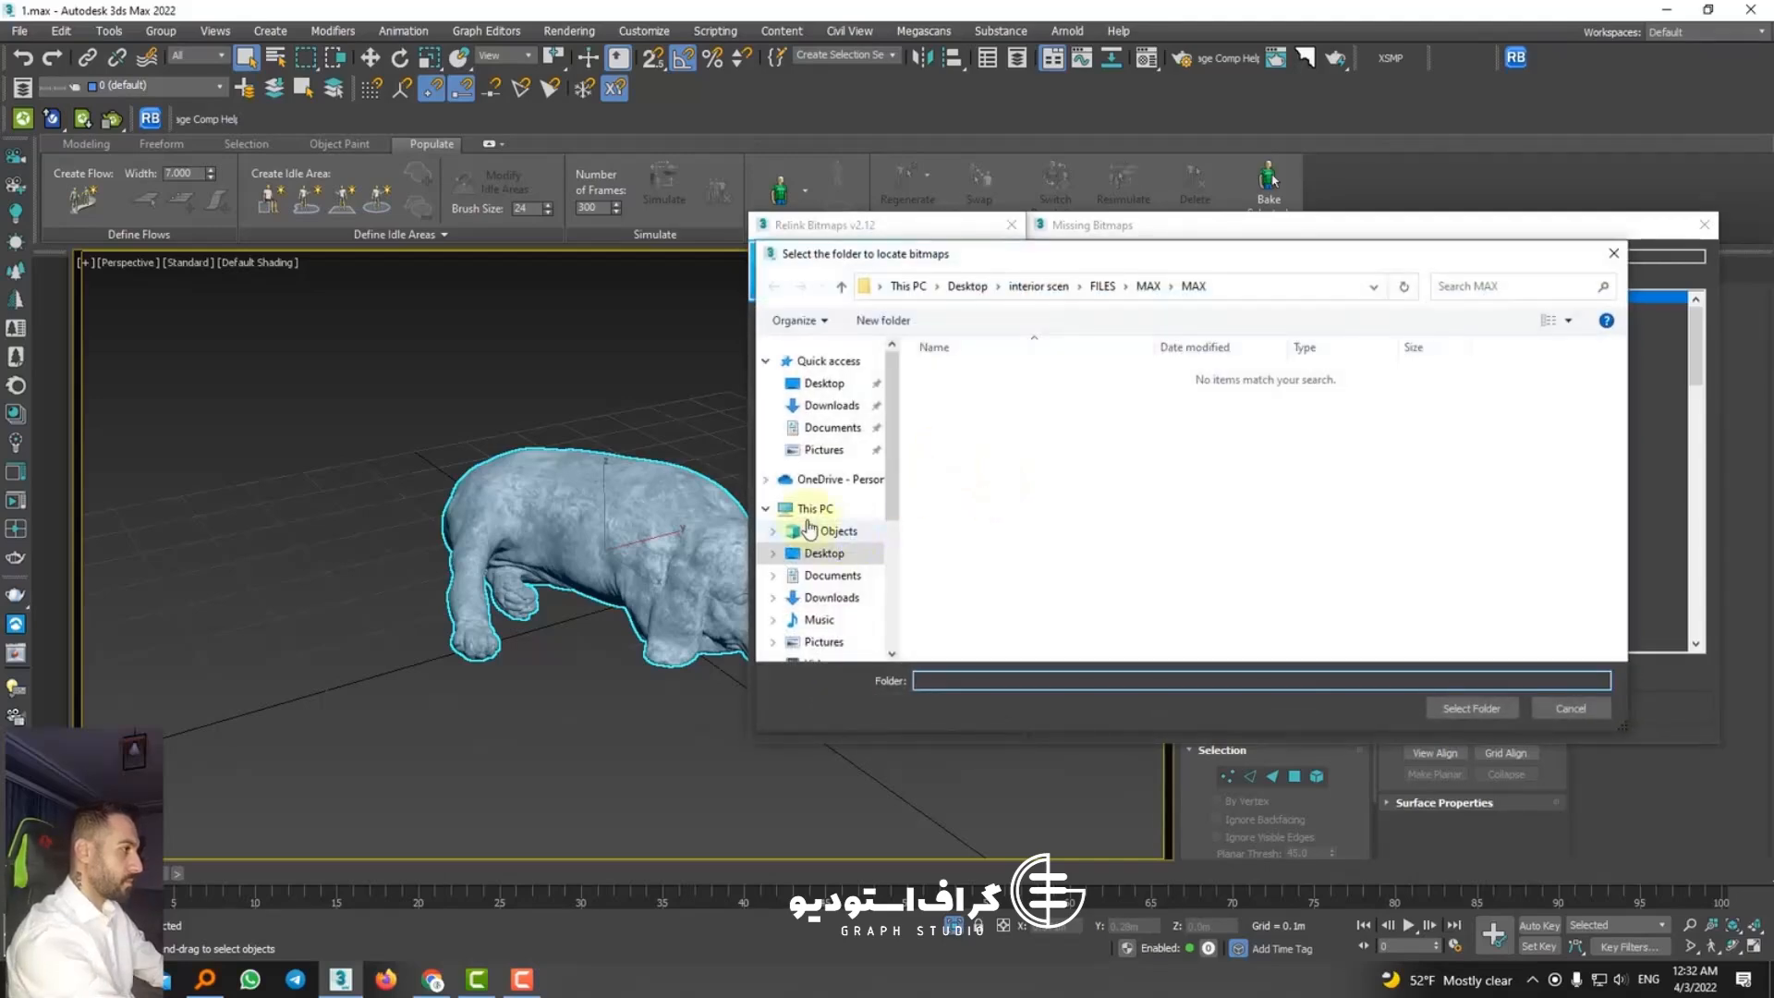
left_click(814, 509)
left_click(832, 554)
double_click(1062, 440)
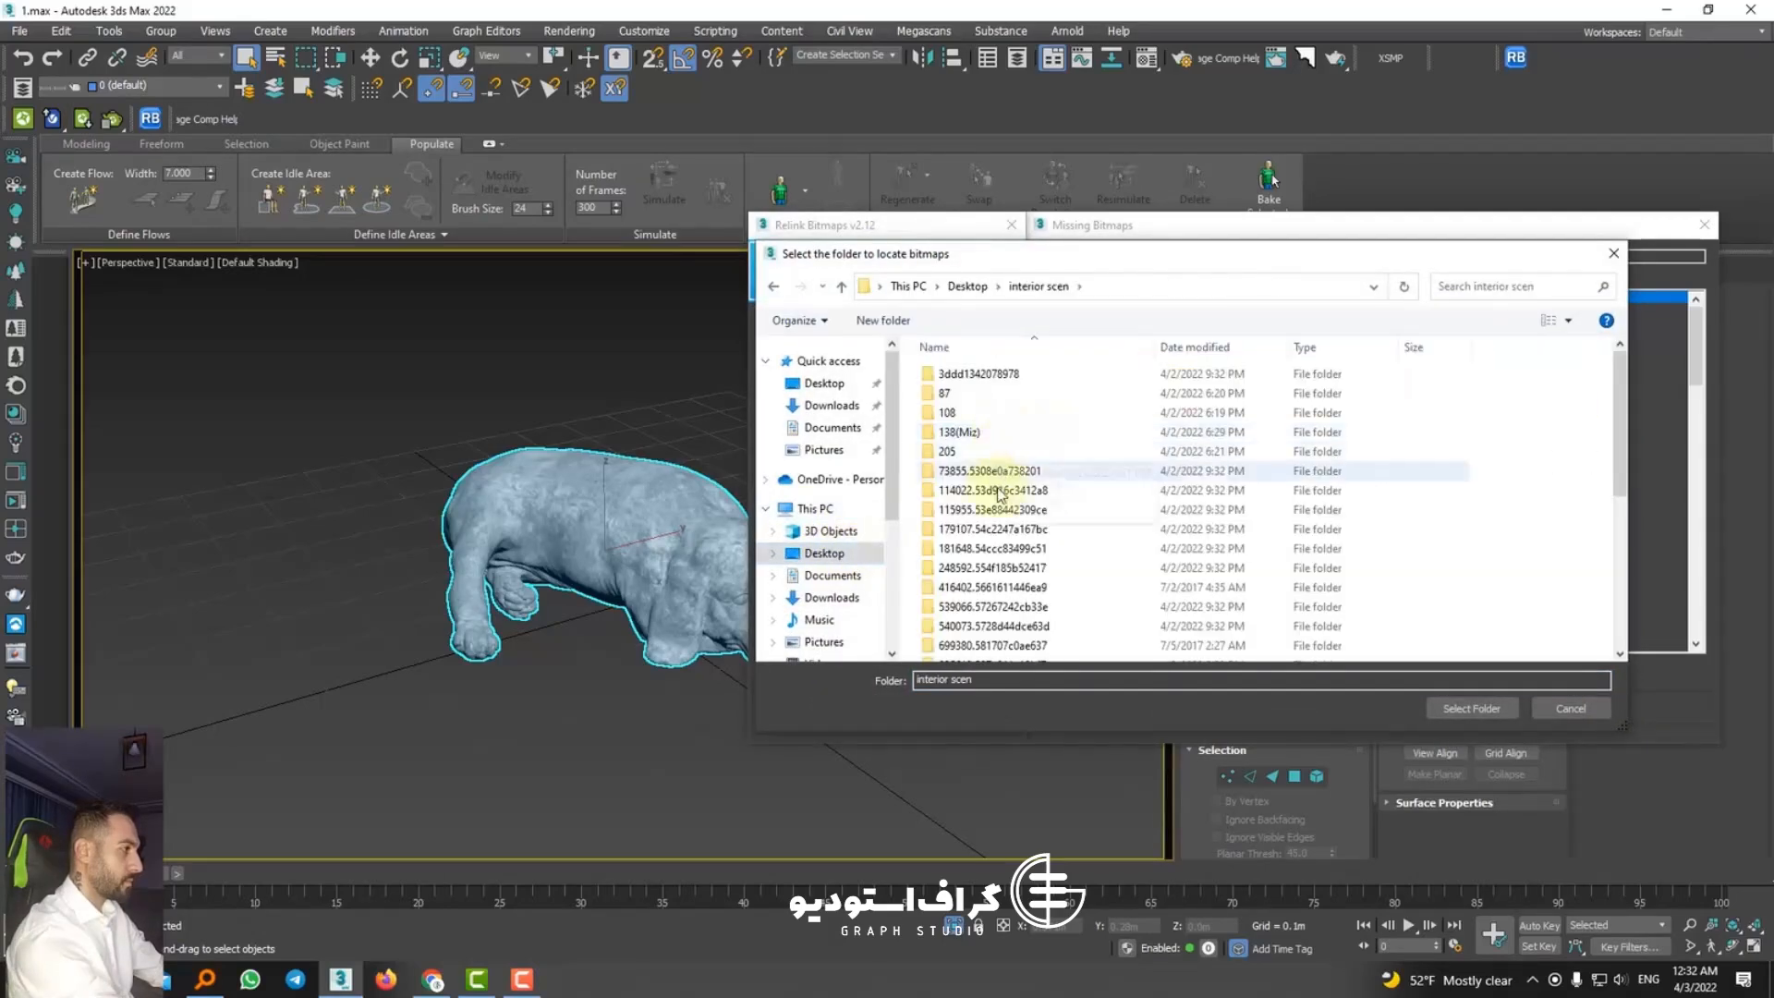
left_click(989, 556)
double_click(989, 554)
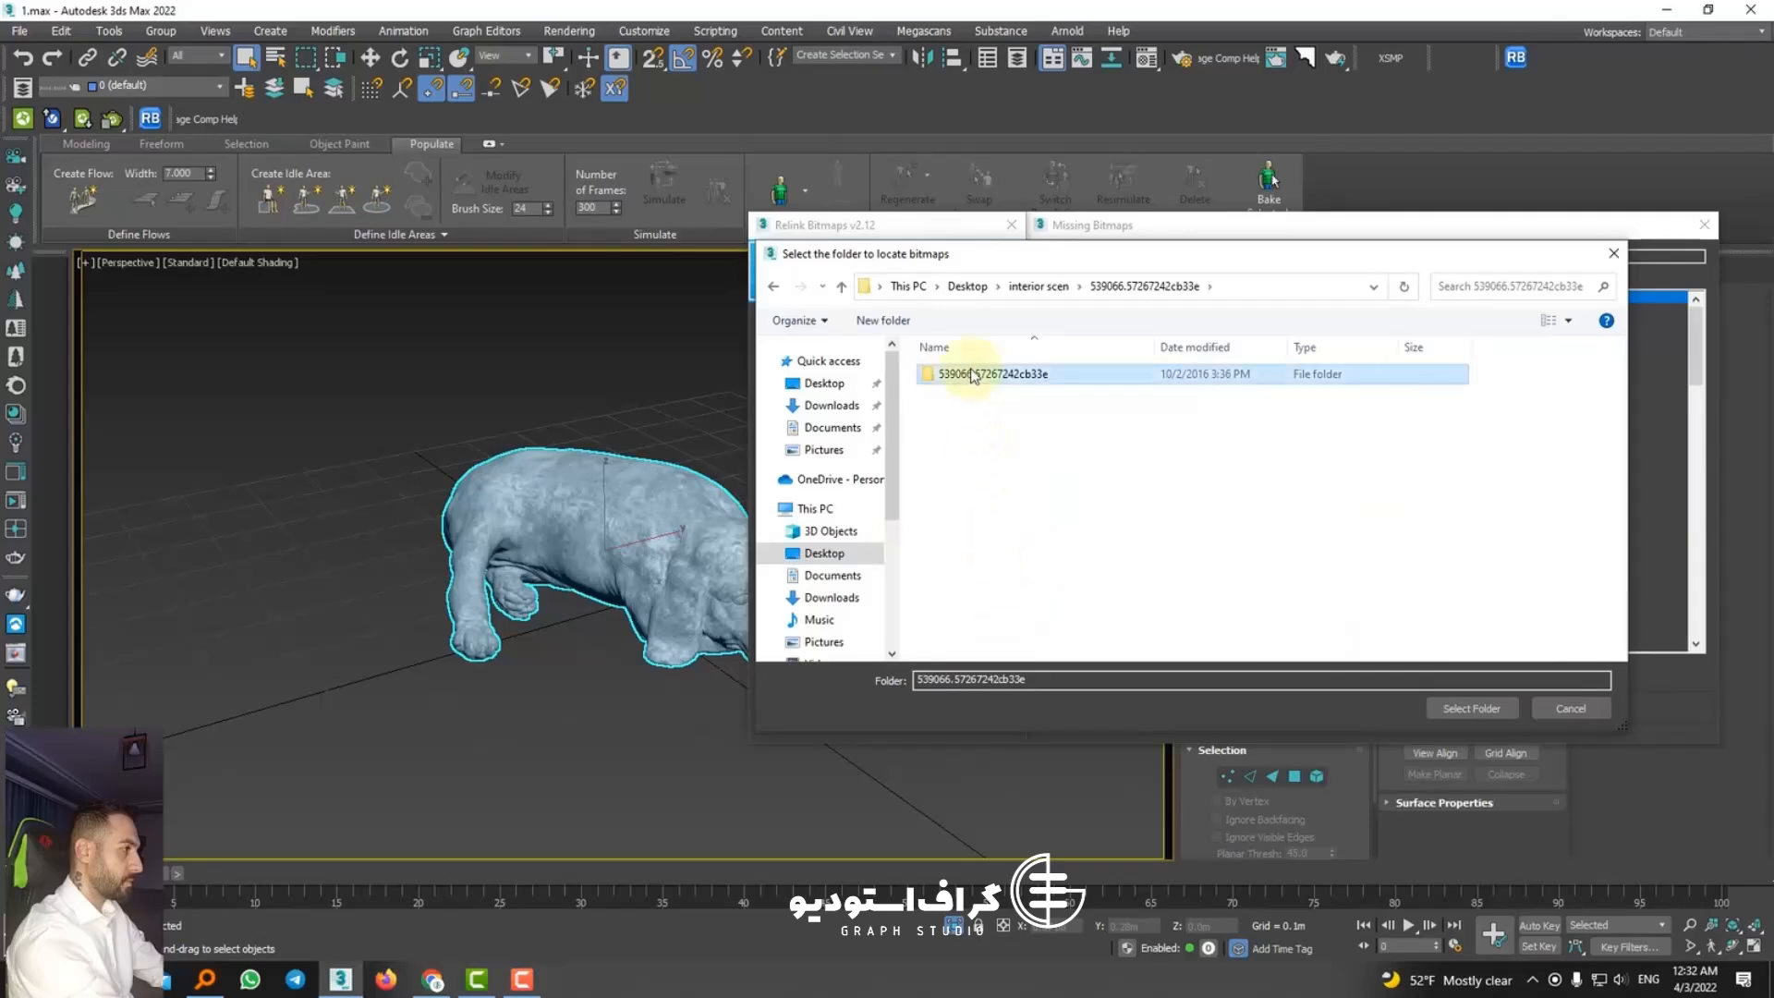
double_click(965, 379)
Step: In File Explorer, open the inner 539066.57267242cb33e folder of the beagle model and copy its address
left_click(116, 979)
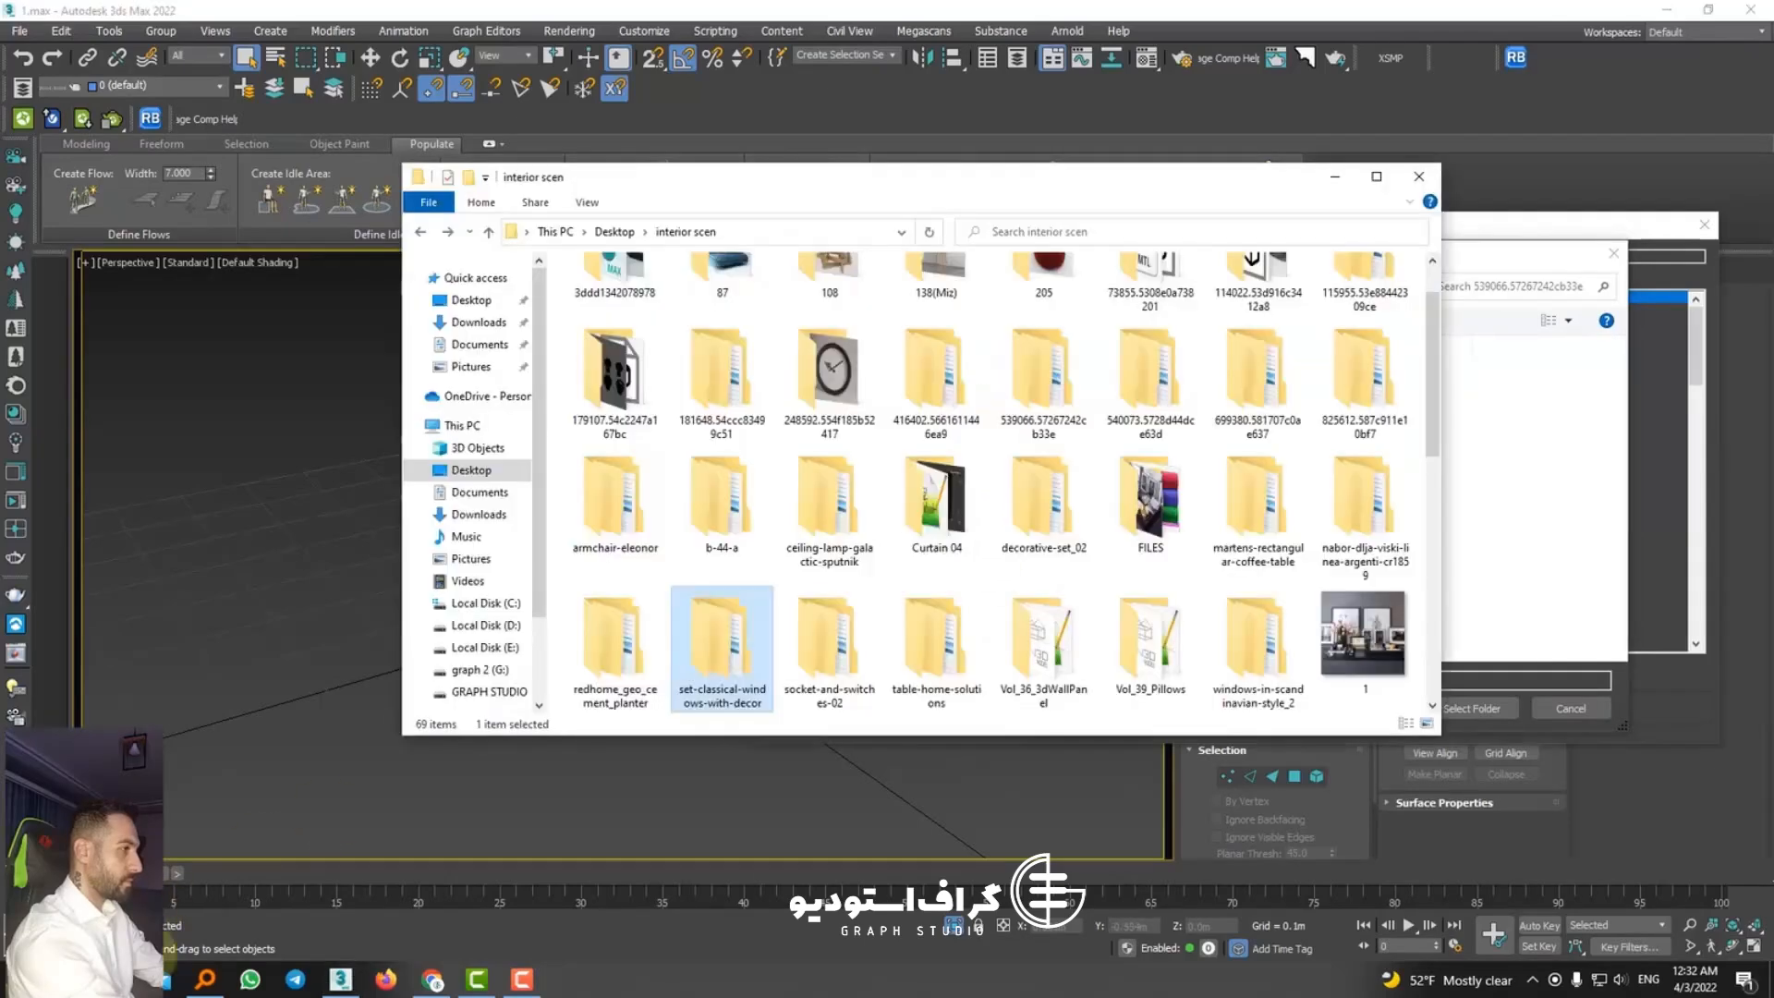
scroll(787, 578, "up", 1)
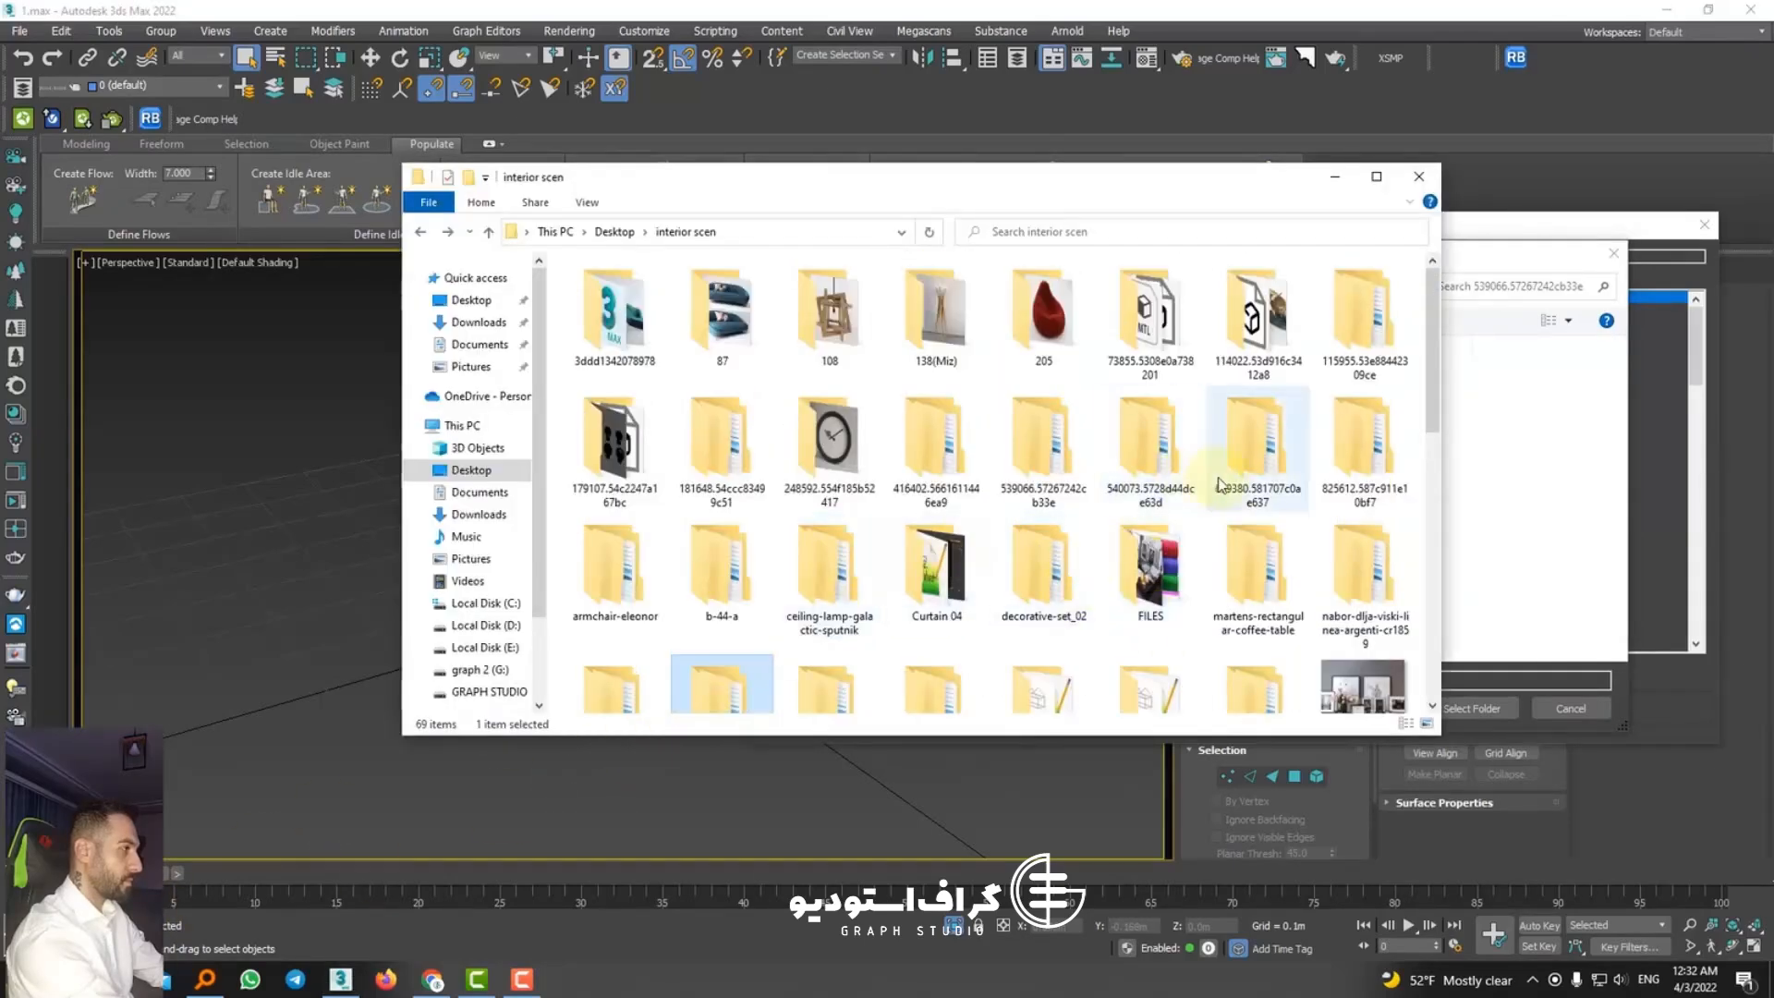
double_click(1043, 443)
double_click(679, 314)
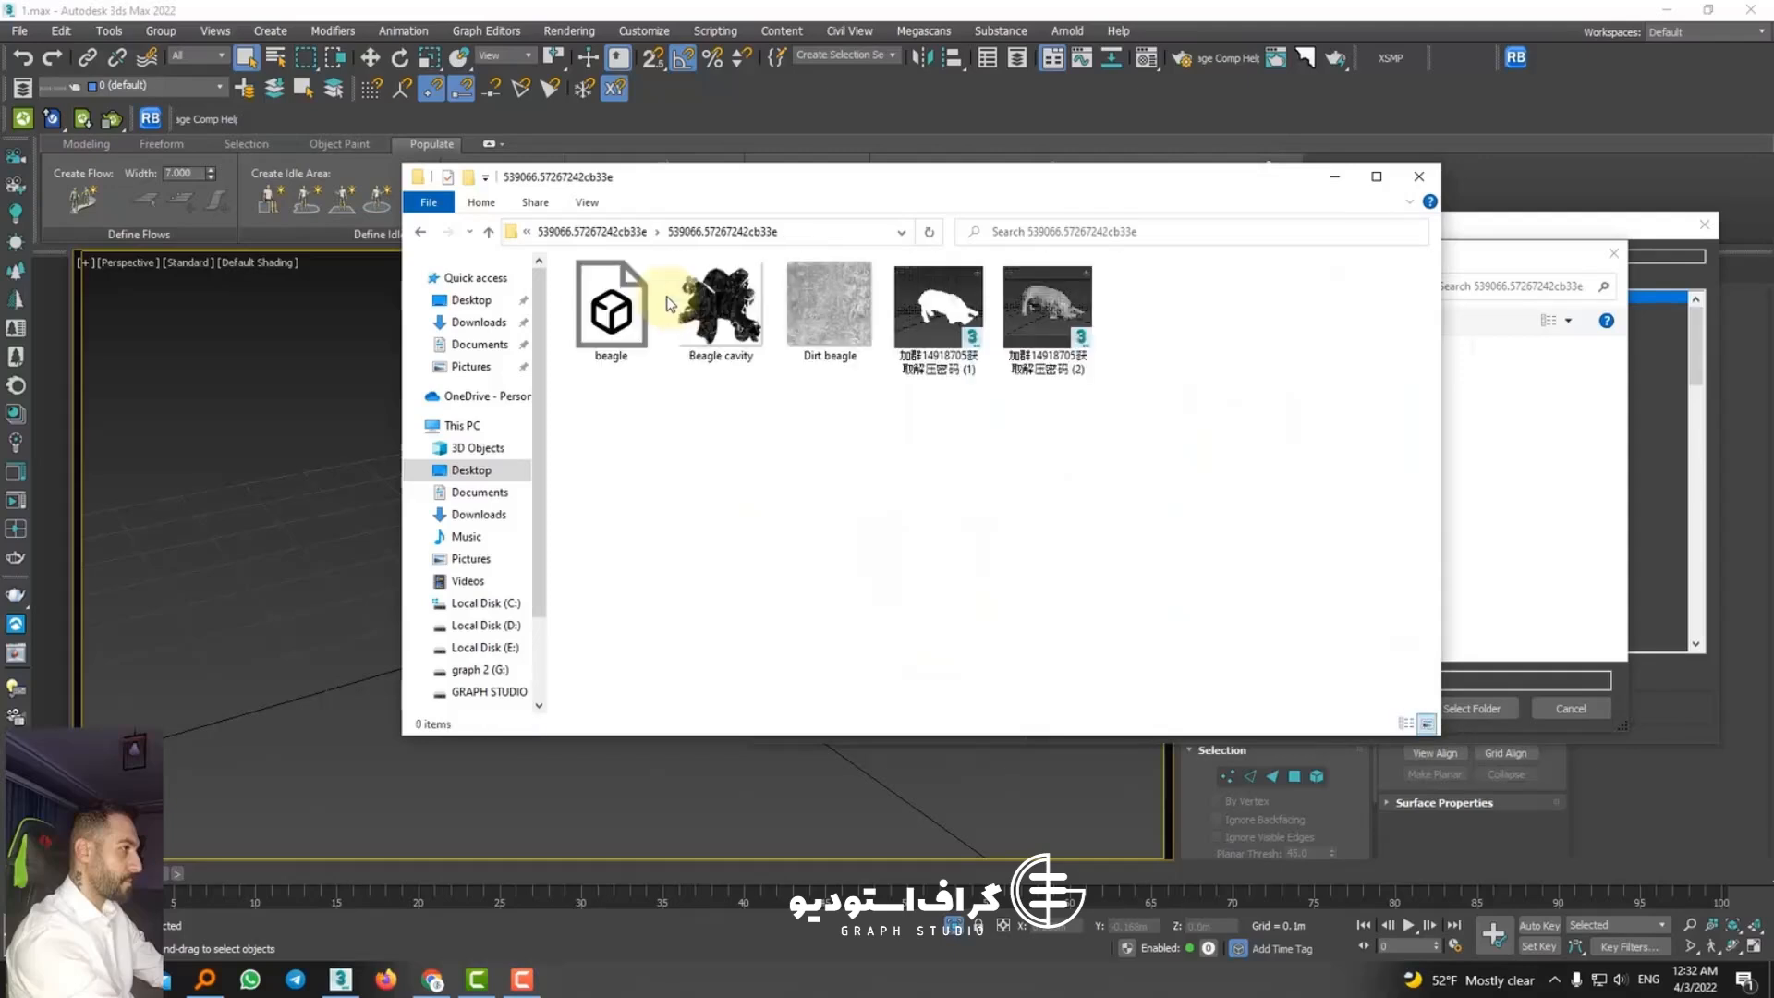
right_click(674, 236)
left_click(729, 288)
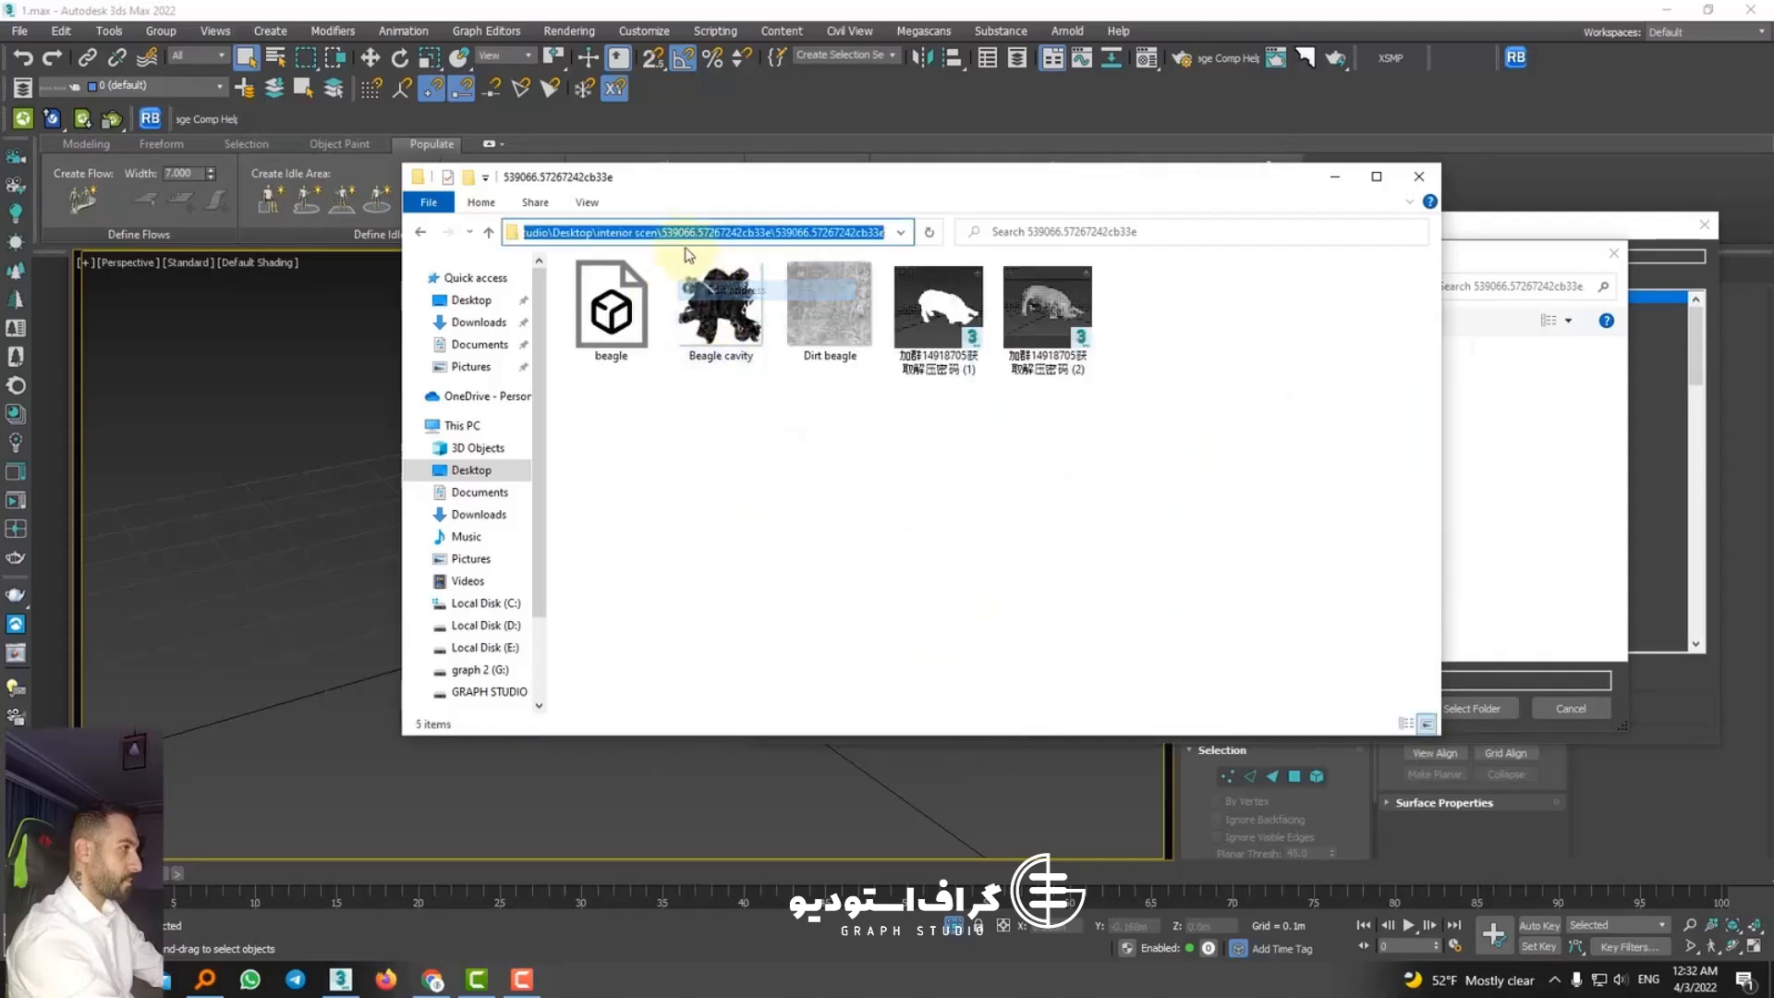
right_click(684, 235)
left_click(723, 297)
Step: Back in 3ds Max, paste the copied beagle folder path as the Relink Bitmaps search directory and accept it
key("alt+Tab")
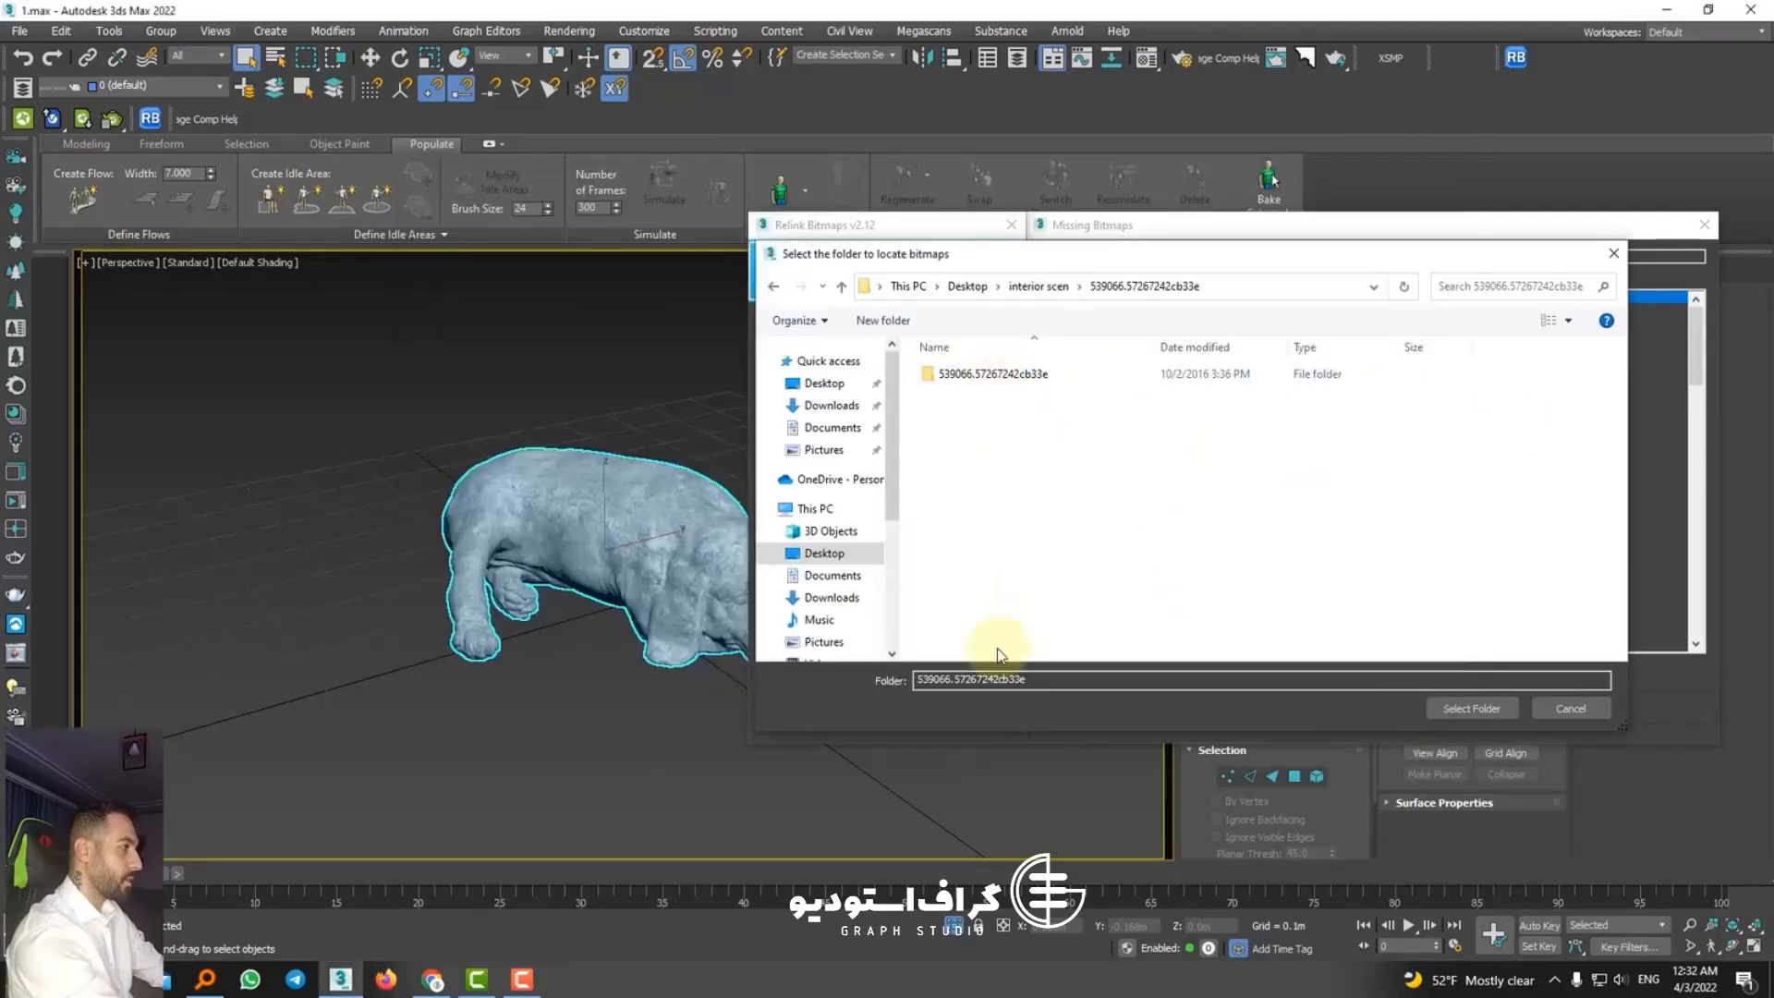
right_click(943, 689)
left_click(993, 773)
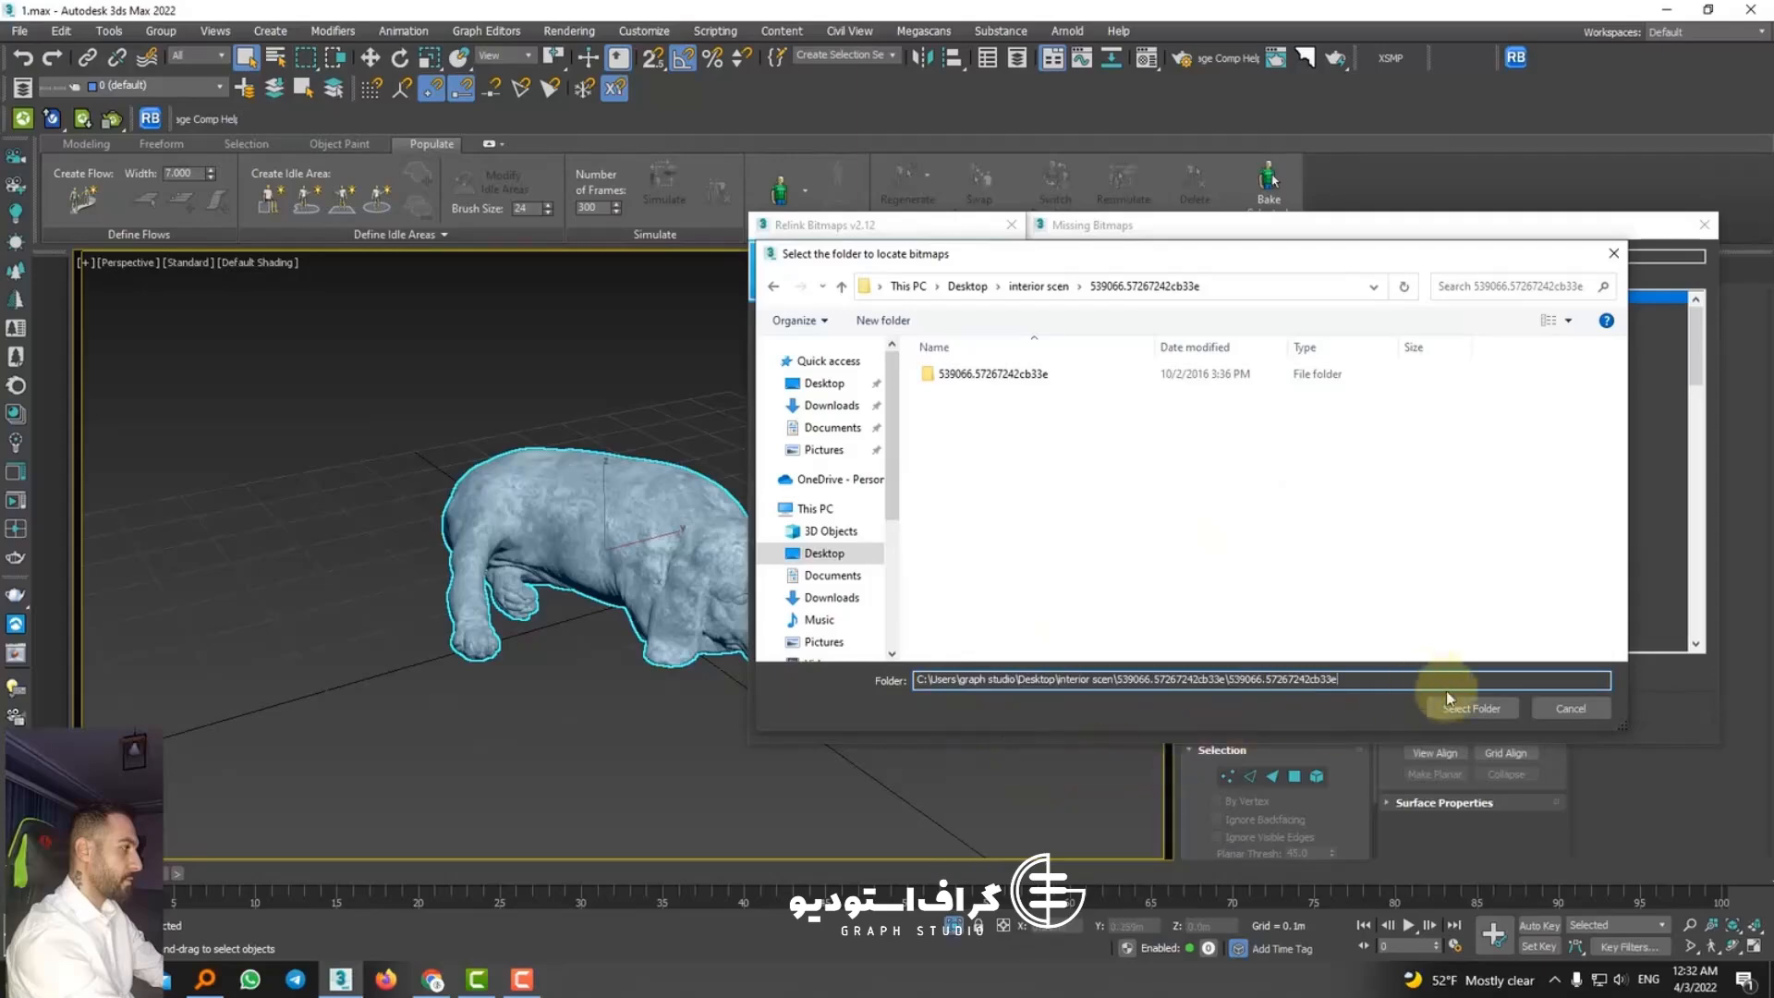
left_click(1471, 708)
Step: Enable All Bitmaps, Ignore case and Ignore Extension, relink the missing bitmaps, and close Relink Bitmaps
left_click(795, 647)
left_click(797, 584)
left_click(796, 598)
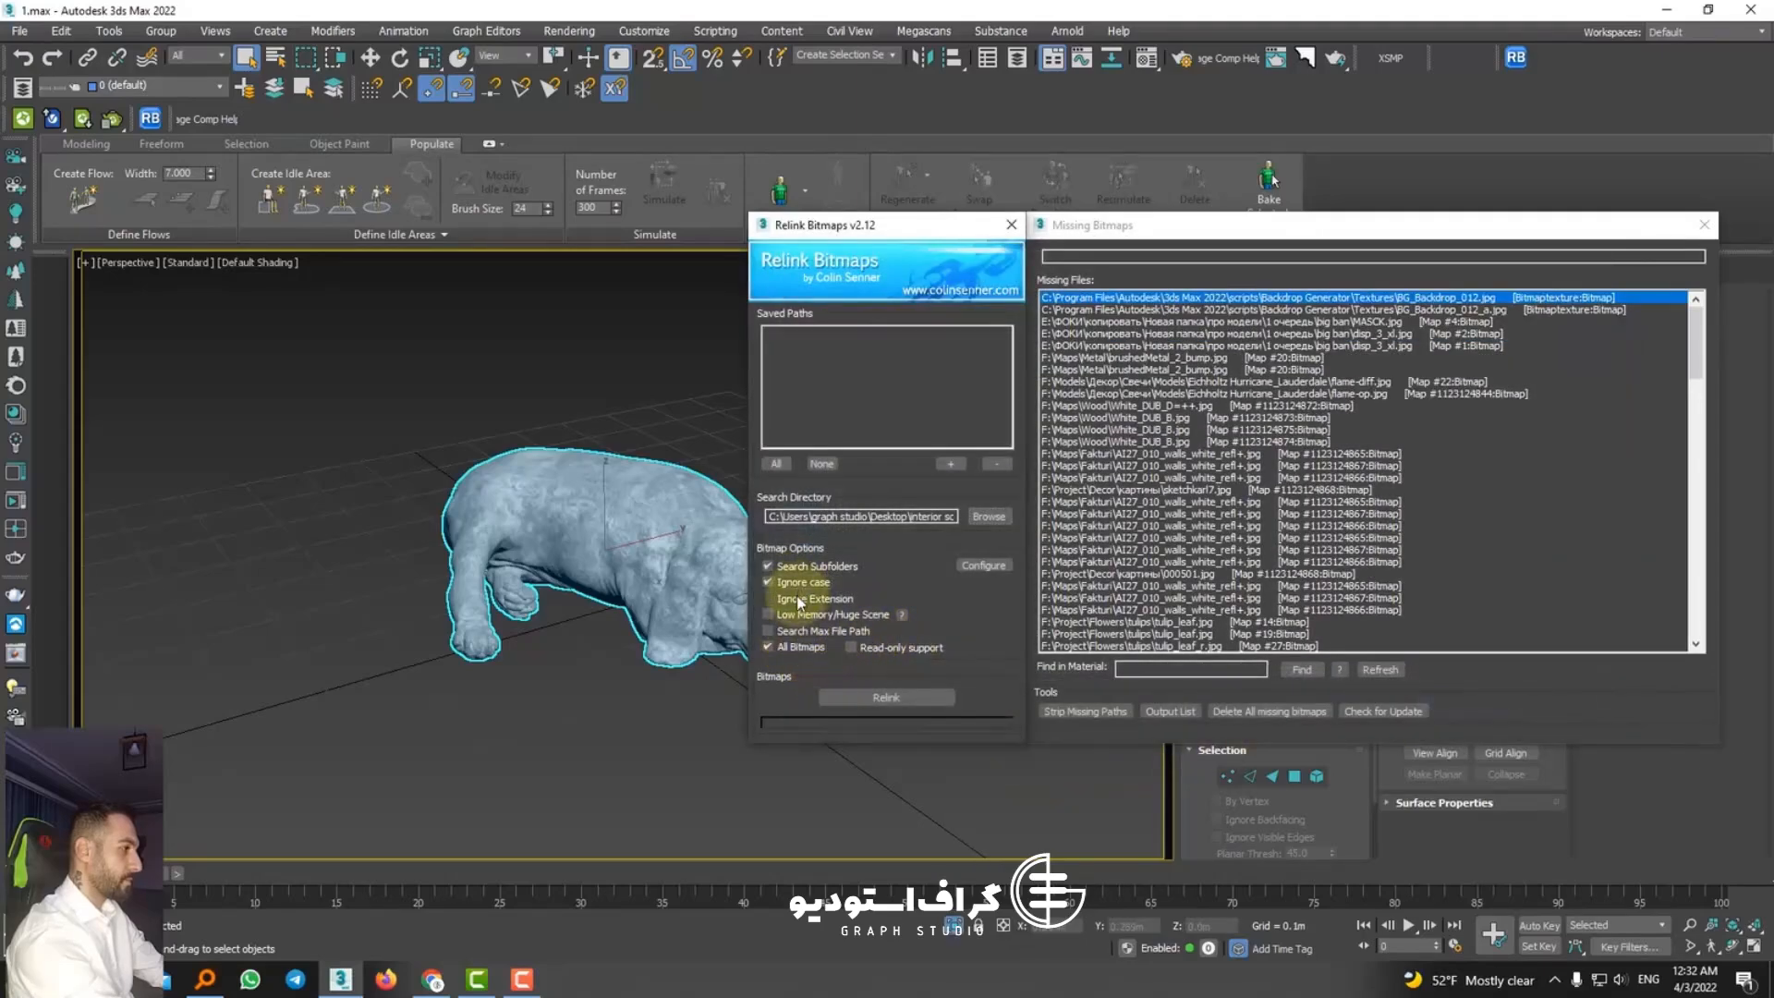
left_click(852, 696)
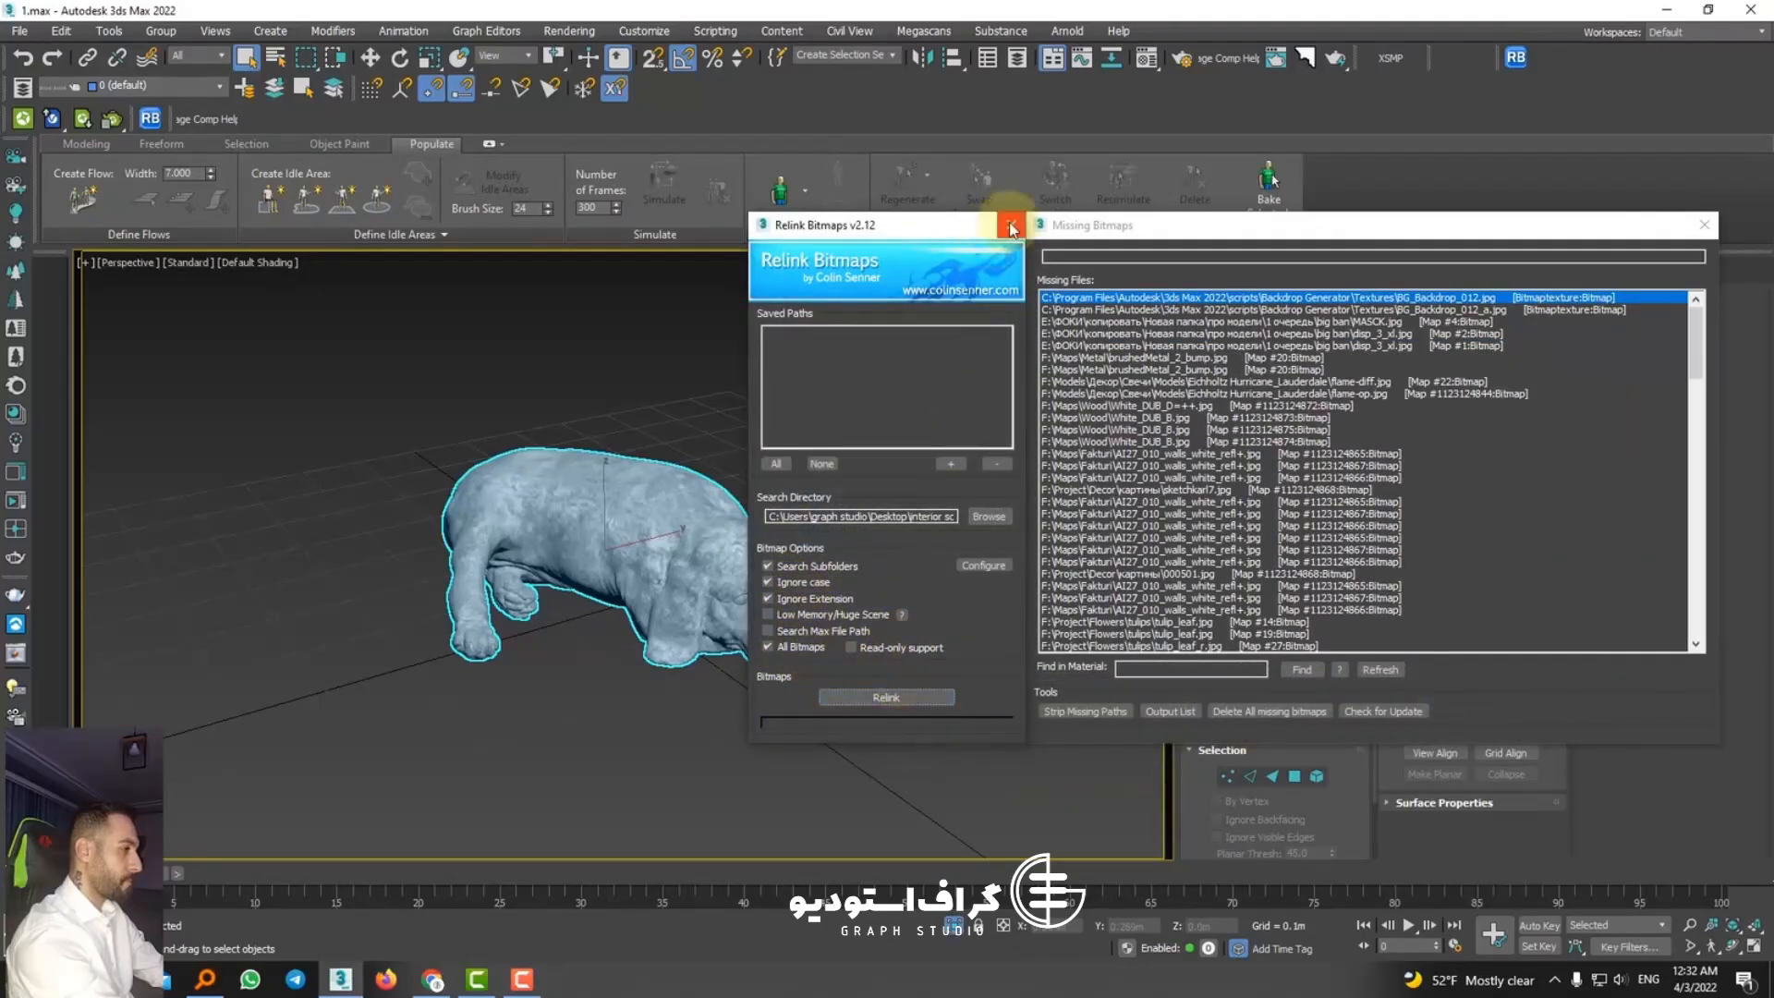
left_click(1011, 227)
Step: Convert all materials, maps and lights with Corona Converter, and close the listener and converter windows
left_click(896, 753)
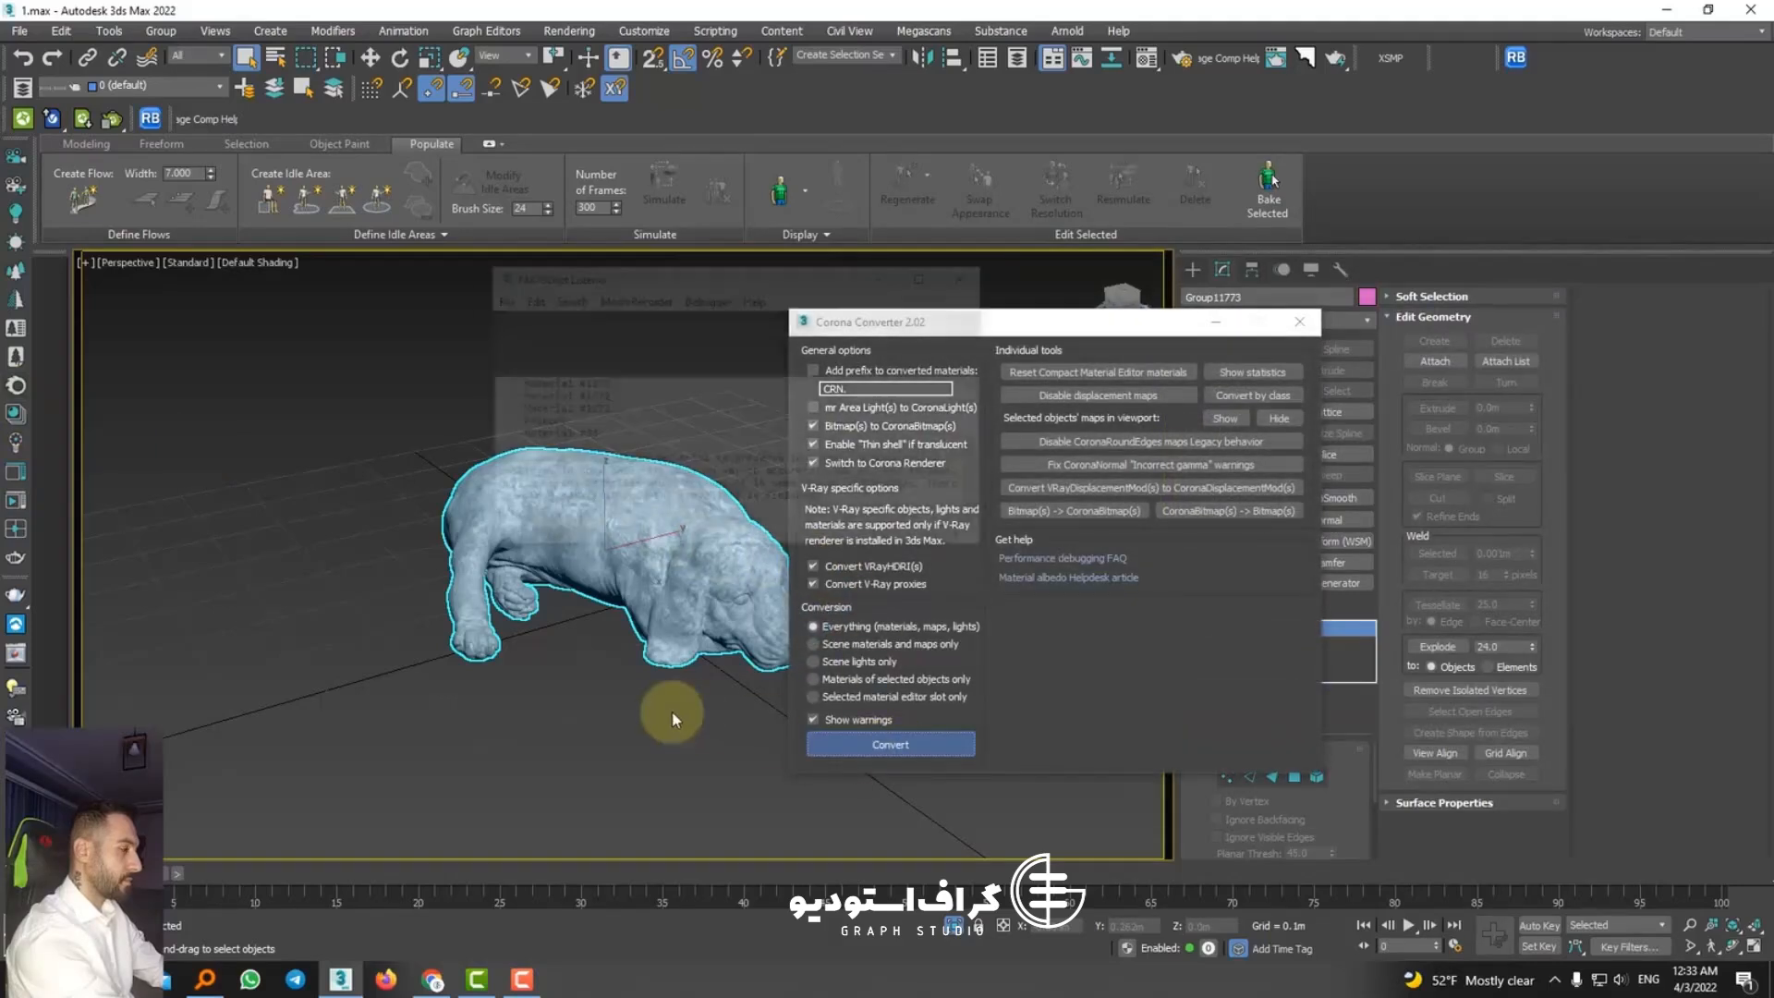
left_click(969, 275)
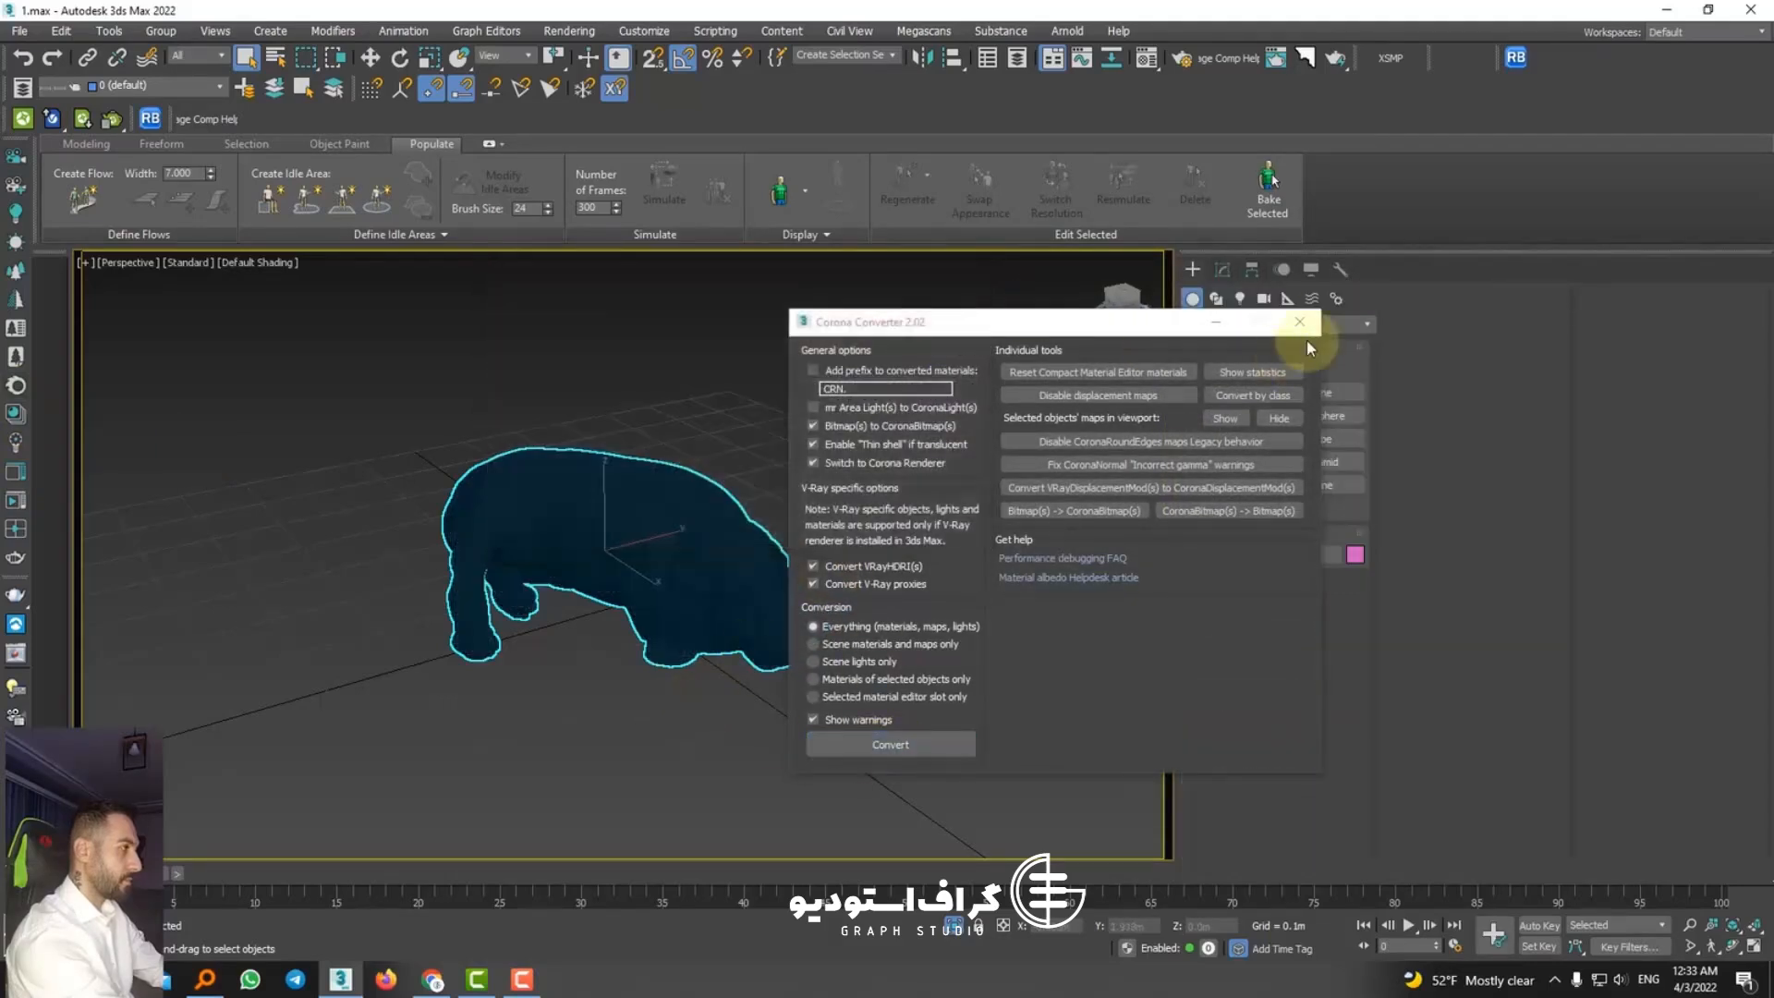
left_click(1300, 321)
Step: Run a close-up Corona test render of the beagle, inspect its material, and stop and close the render
scroll(707, 610, "up", 5)
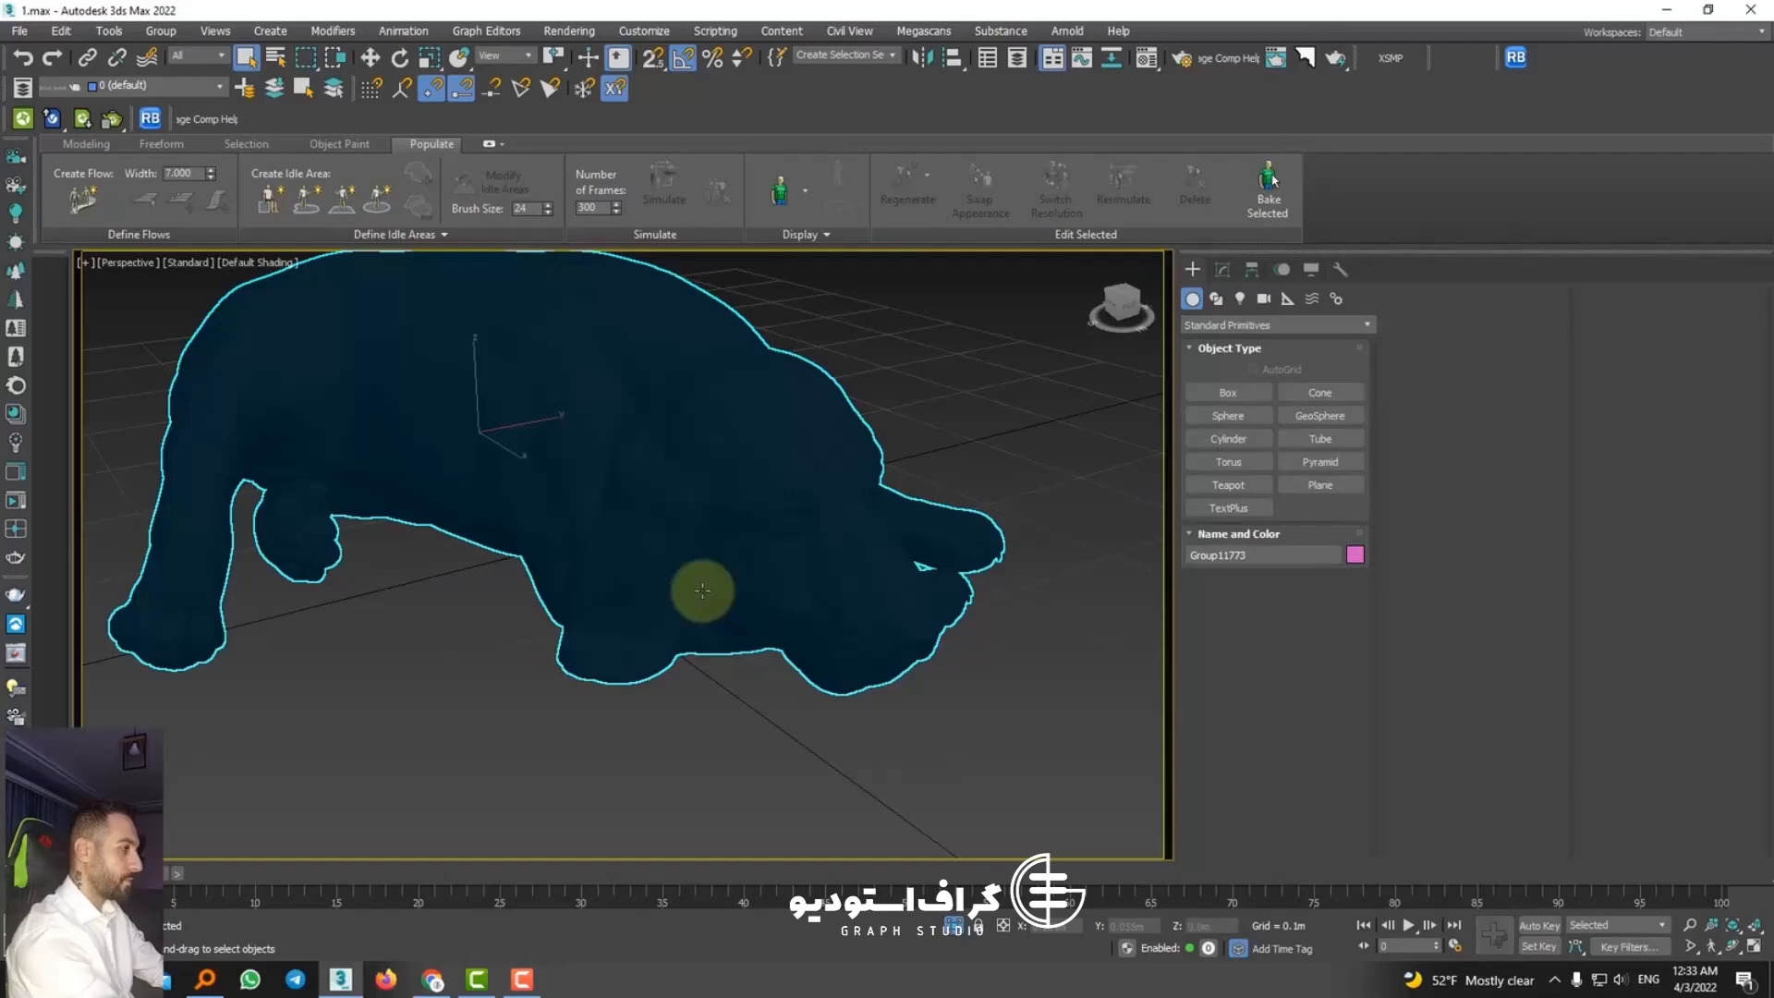
key("shift+q")
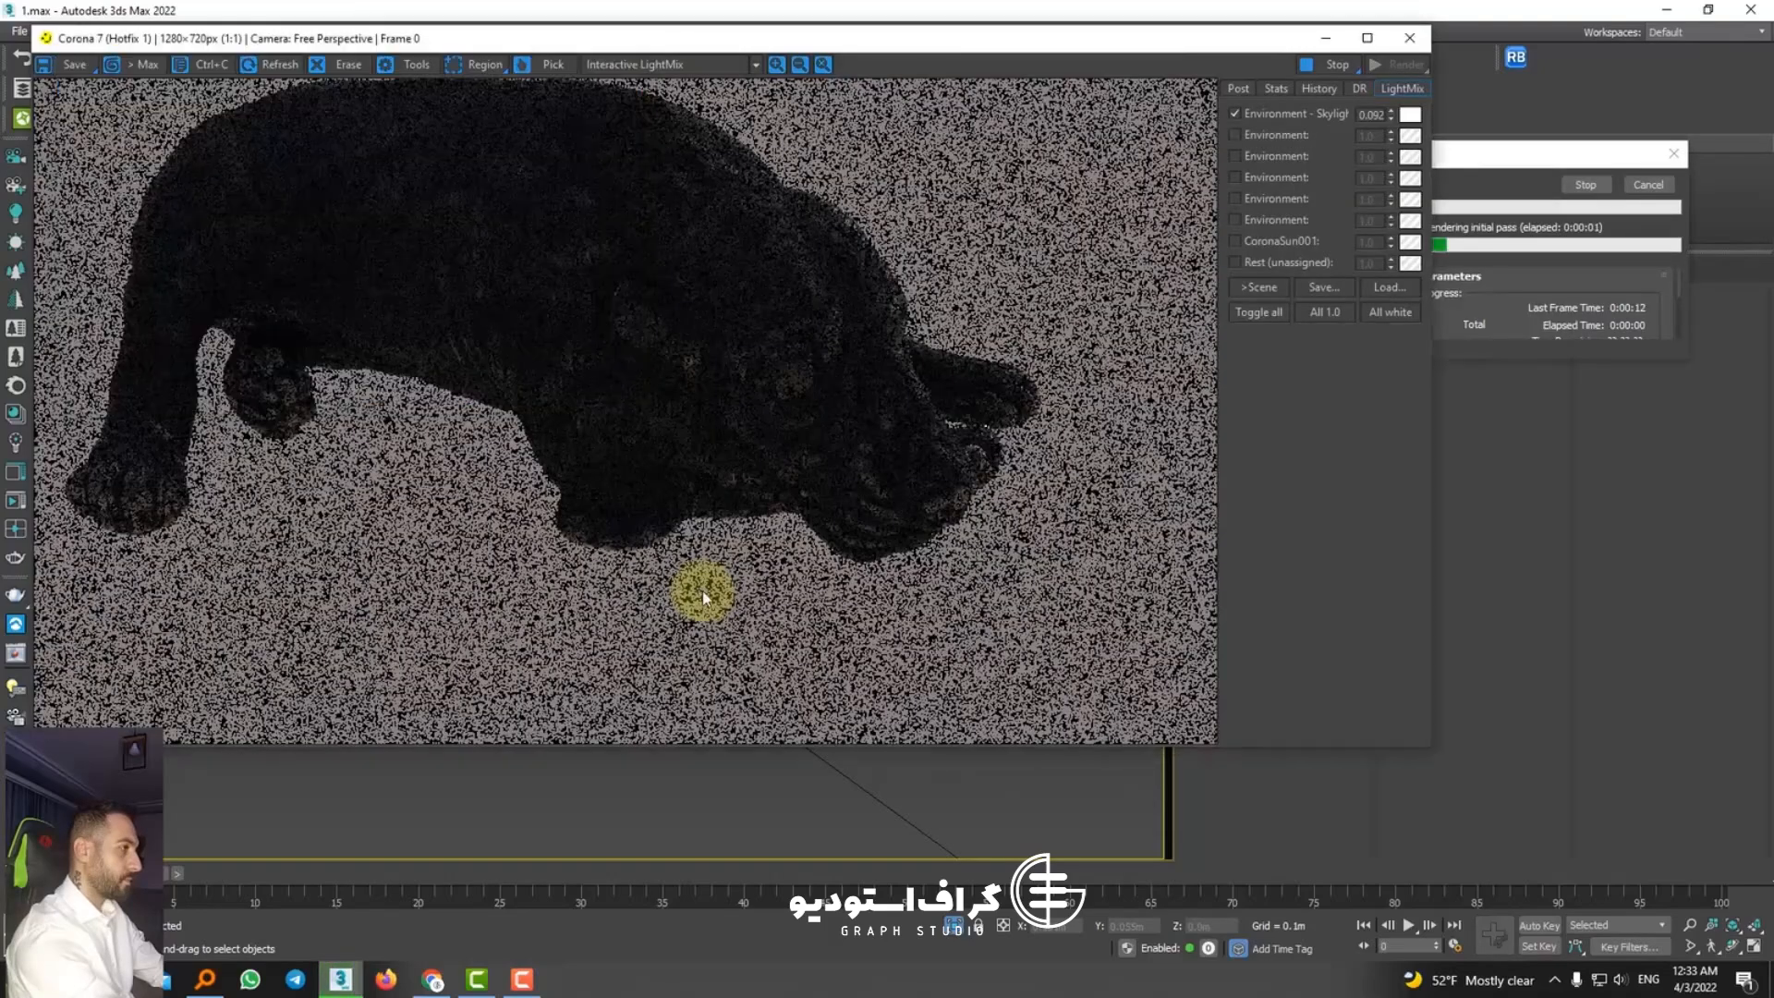
scroll(735, 471, "down", 1)
scroll(712, 357, "up", 1)
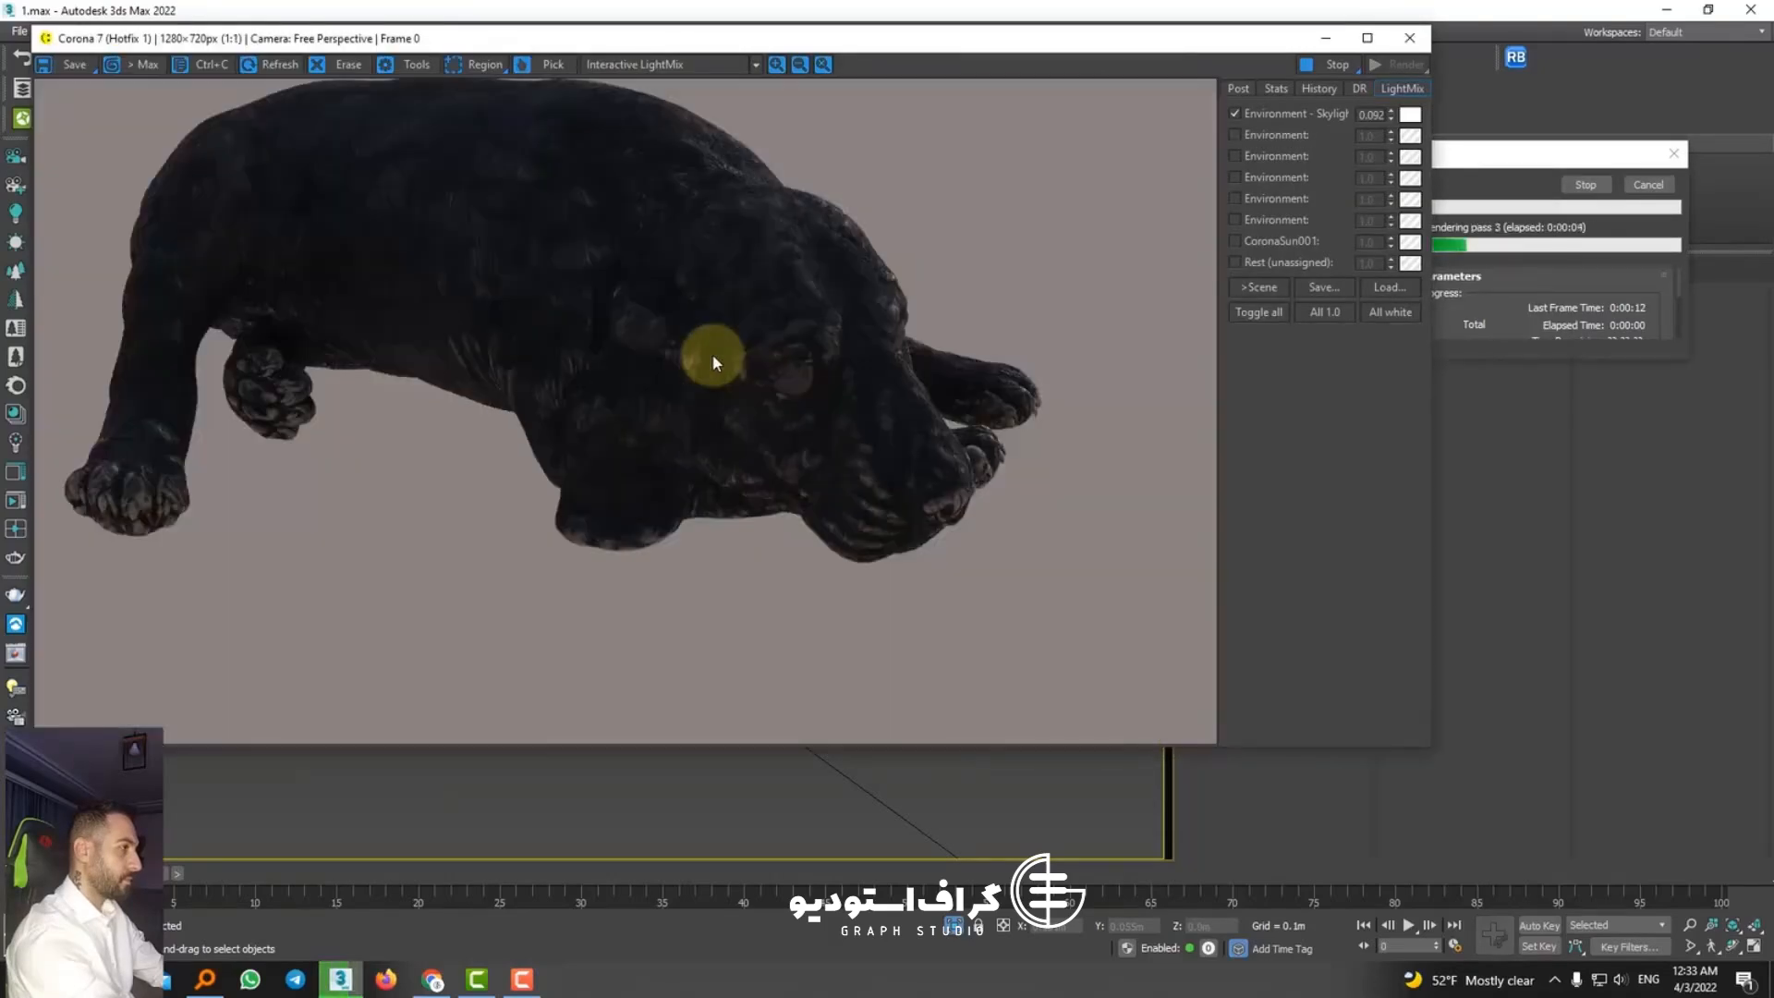
scroll(880, 374, "up", 1)
scroll(880, 373, "down", 2)
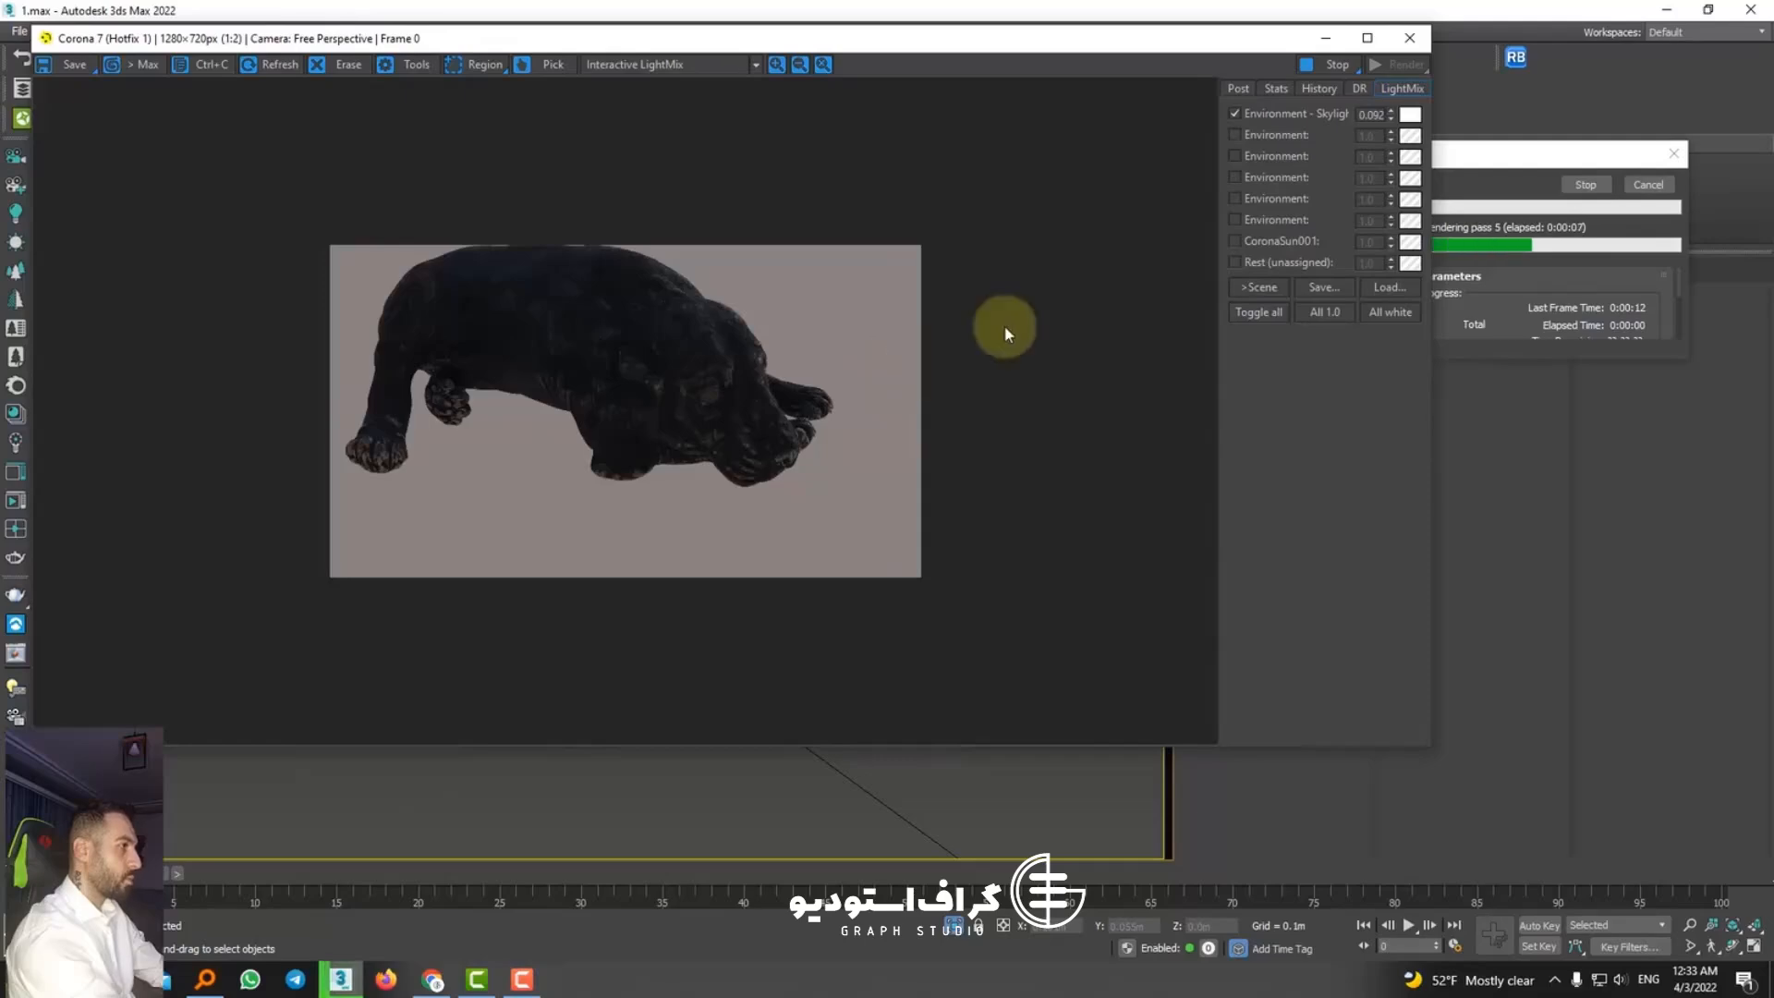
left_click(1331, 64)
left_click(1409, 38)
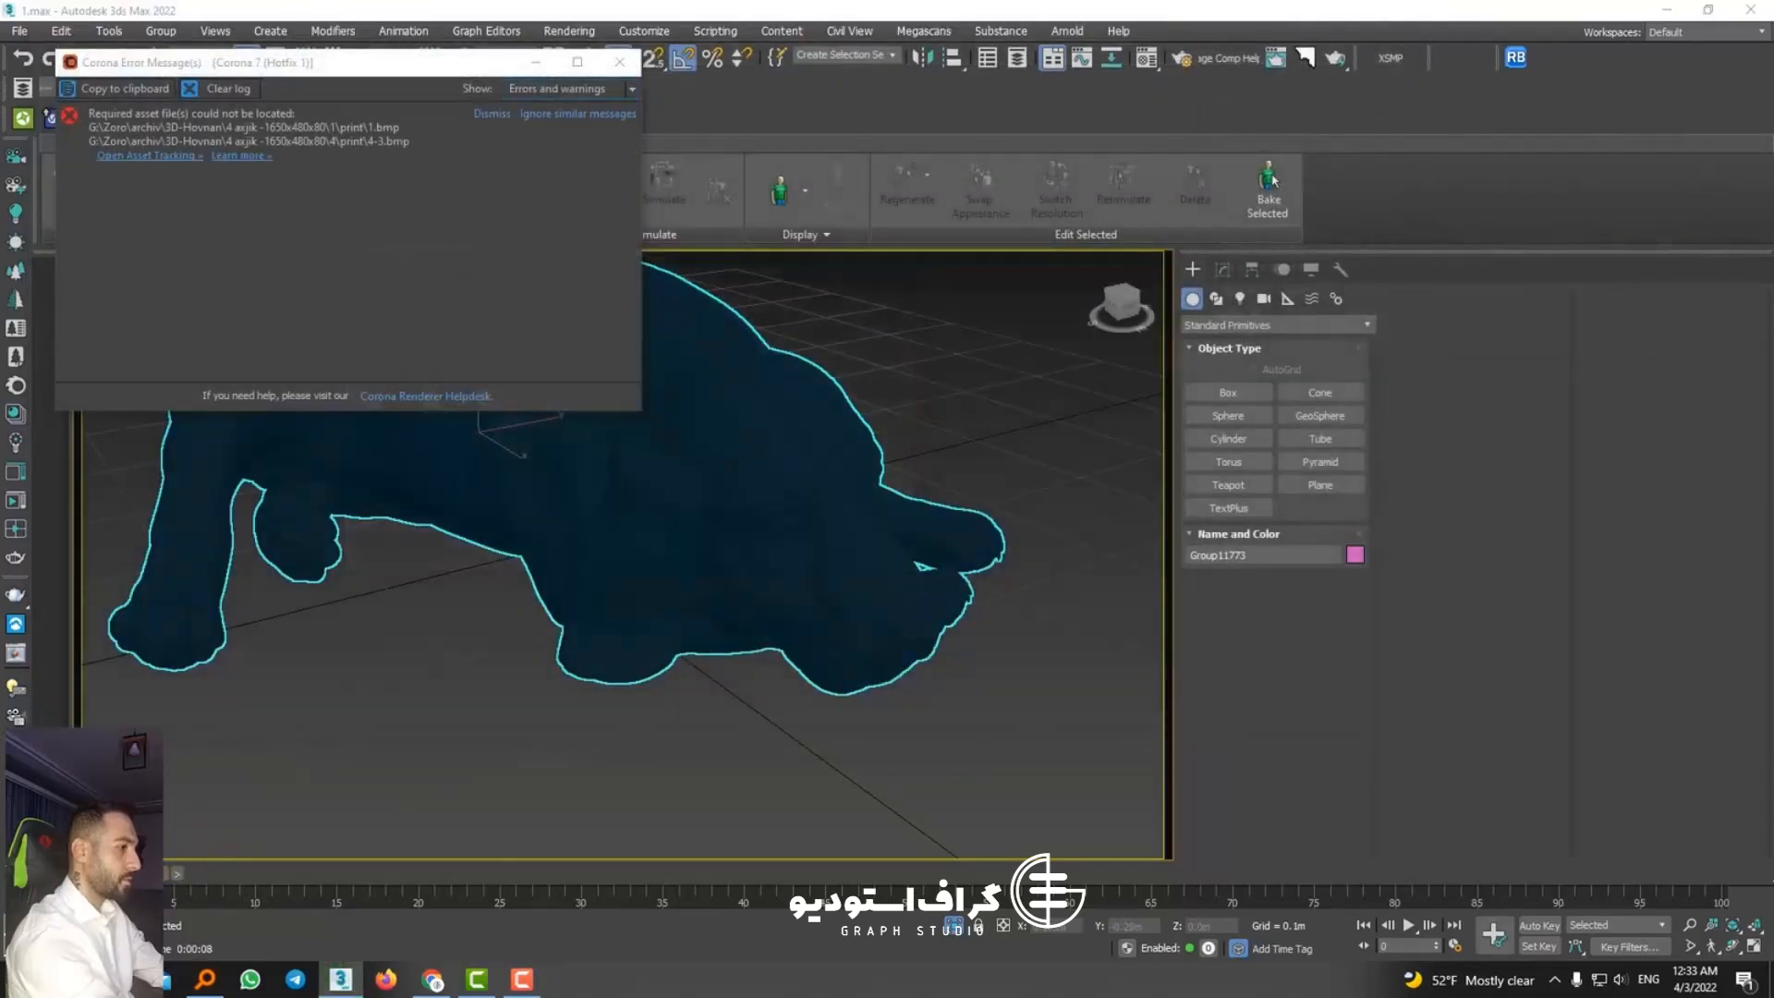
Step: View the Beagle cavity texture from the model's folder, and close the image, the Corona error window and File Explorer
left_click(116, 979)
left_click(712, 329)
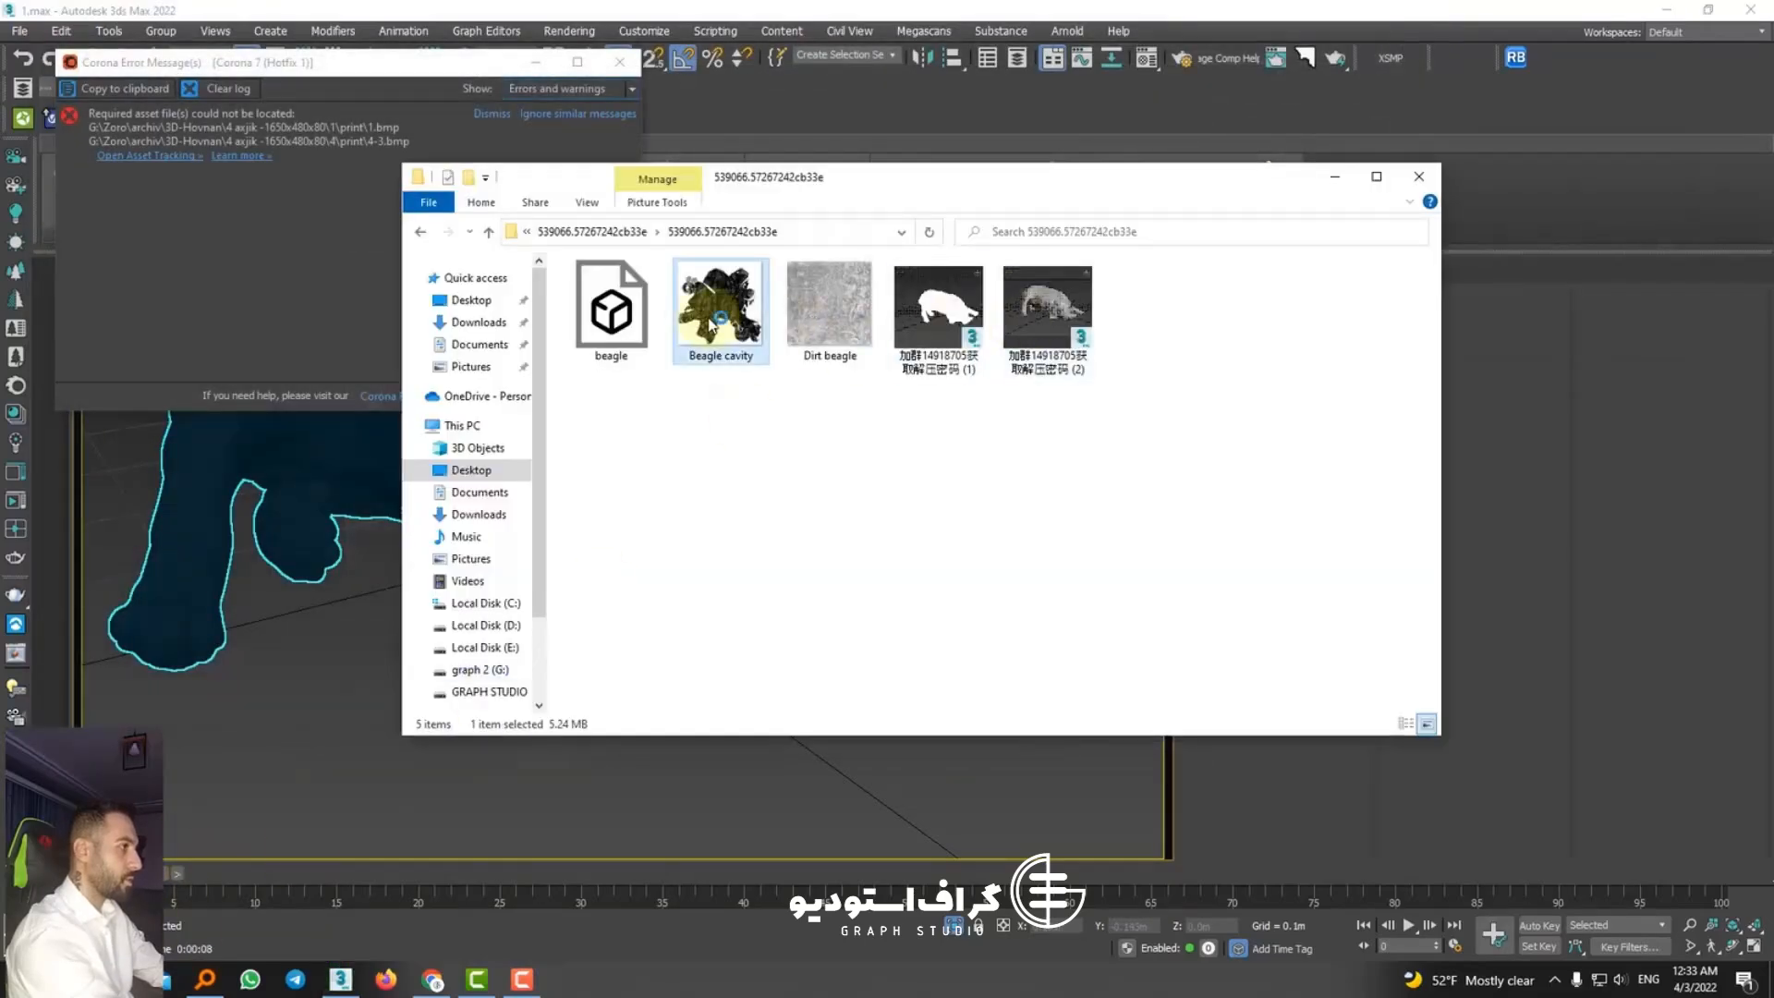
double_click(714, 321)
left_click(1566, 216)
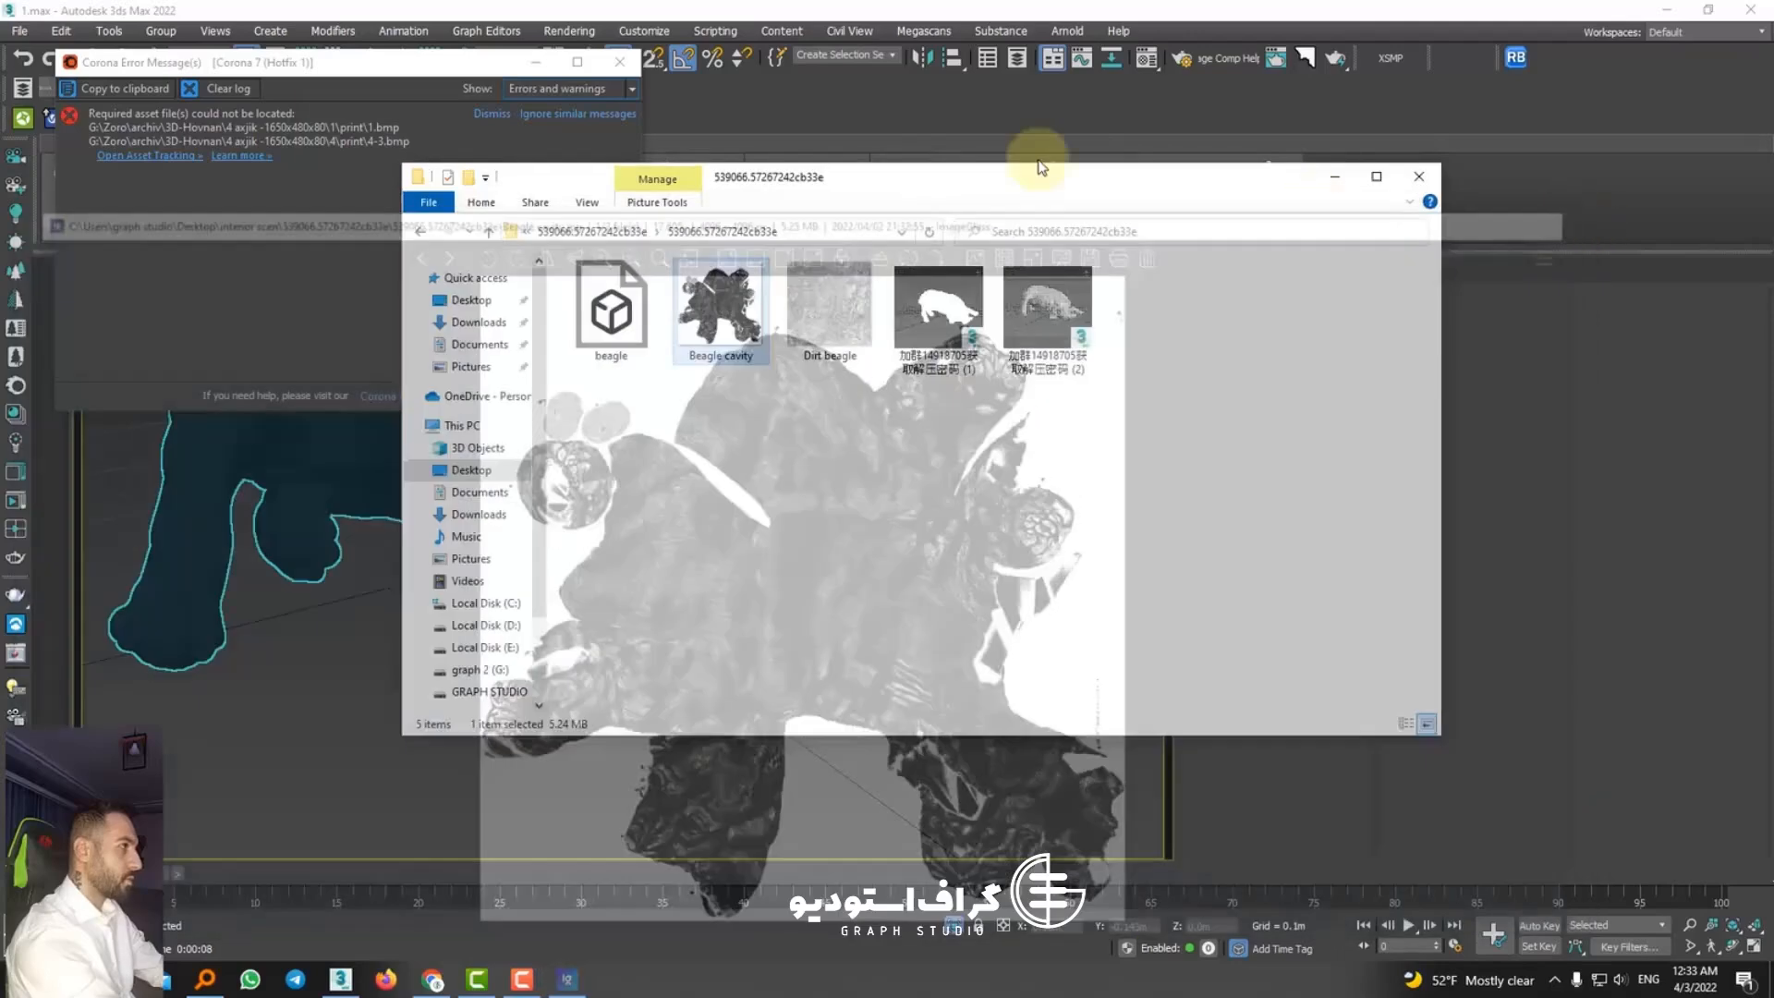
left_click(620, 62)
left_click(1419, 176)
scroll(575, 483, "down", 5)
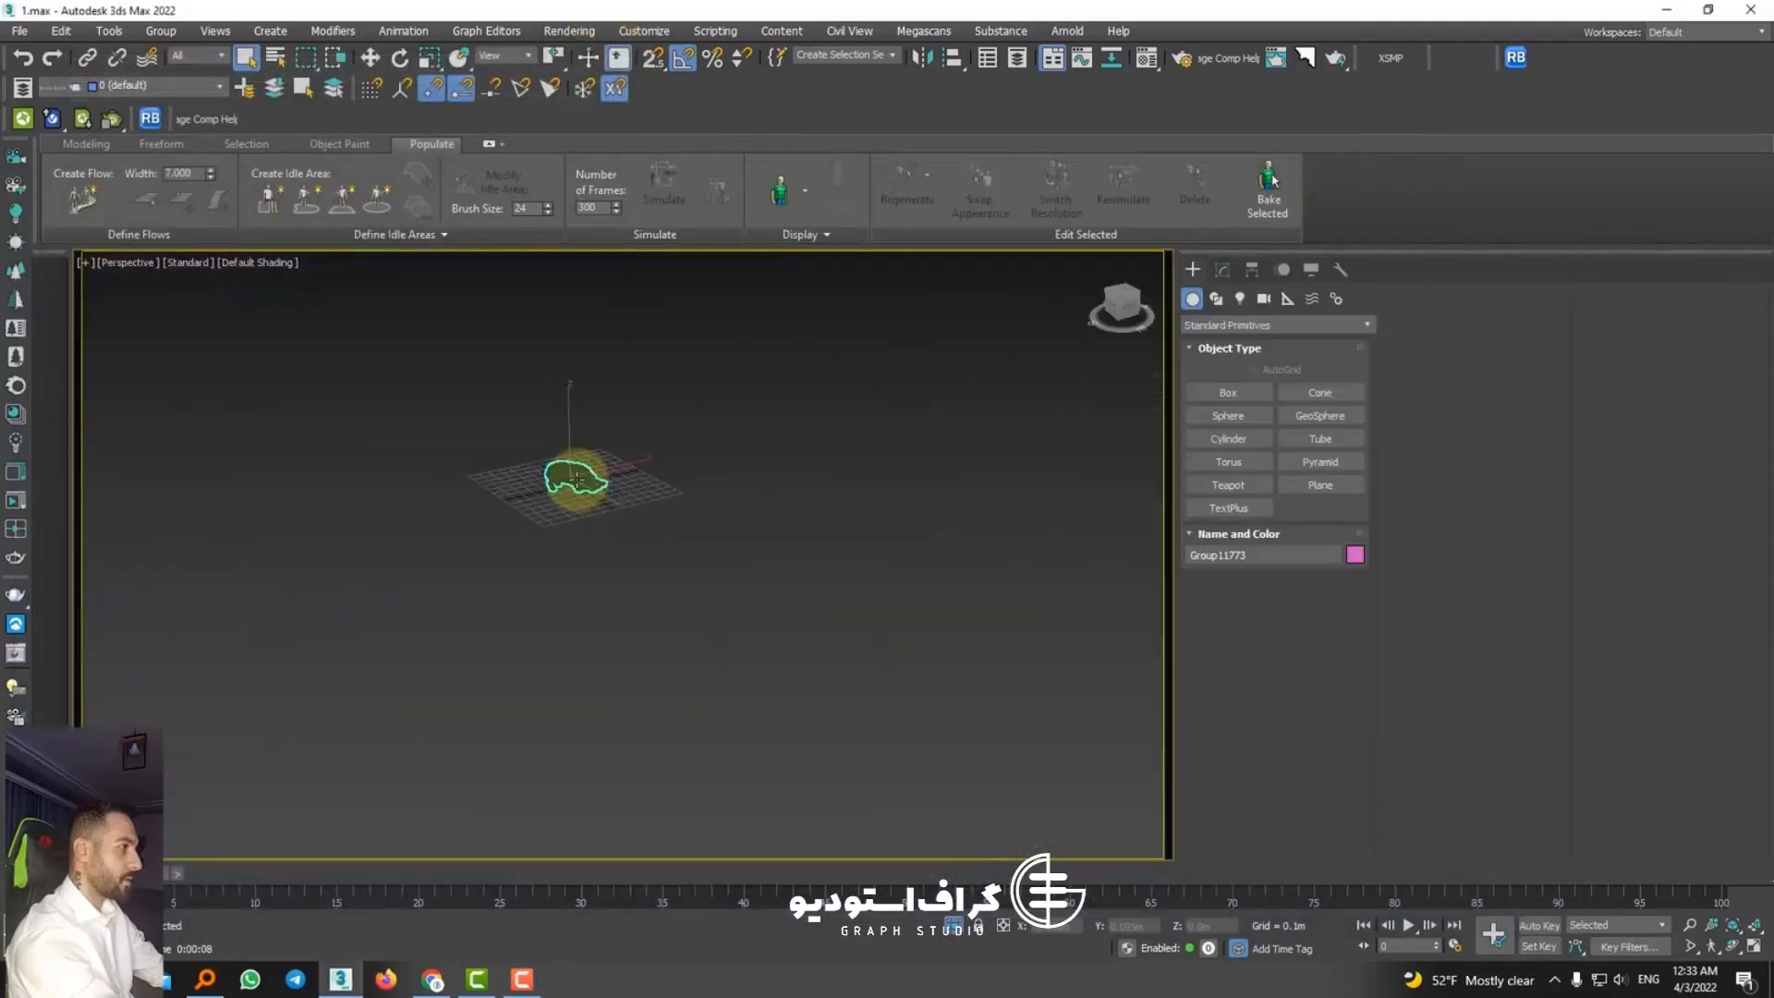
left_click(601, 524)
left_click(602, 414)
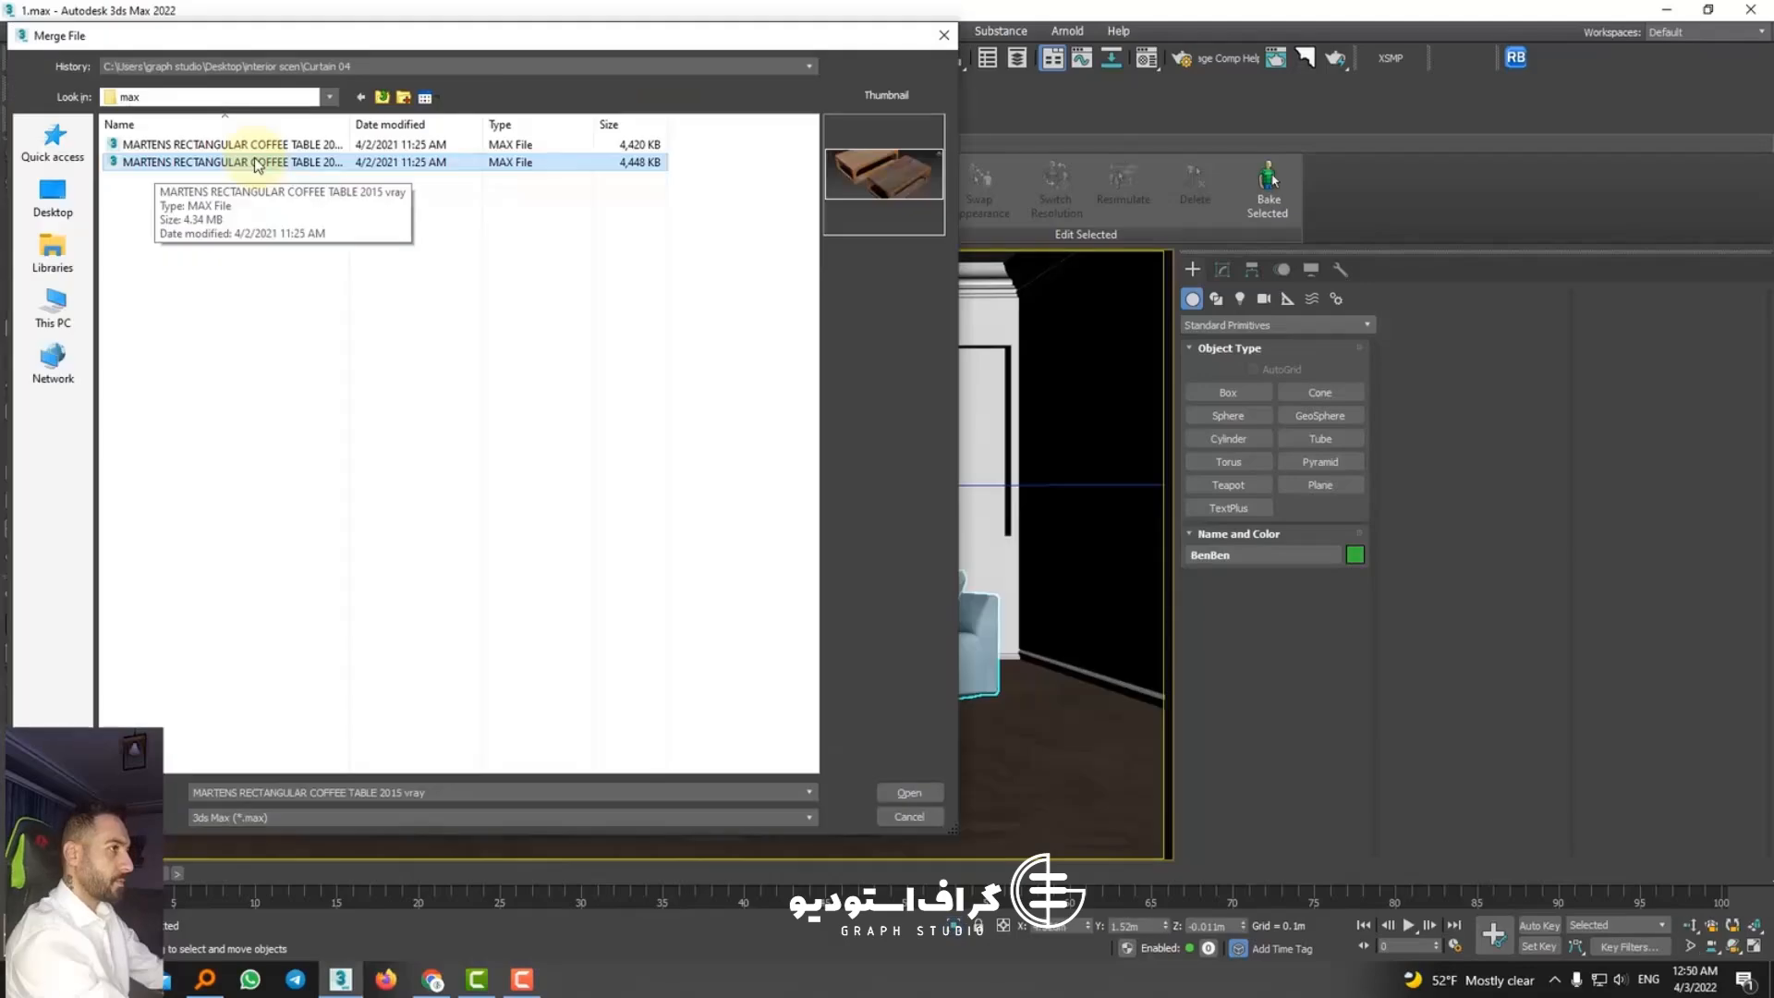
Step: Merge both Martens rectangular coffee tables into the scene, dismiss Scene Converter, and move them across the floor to in front of the sofa
double_click(257, 143)
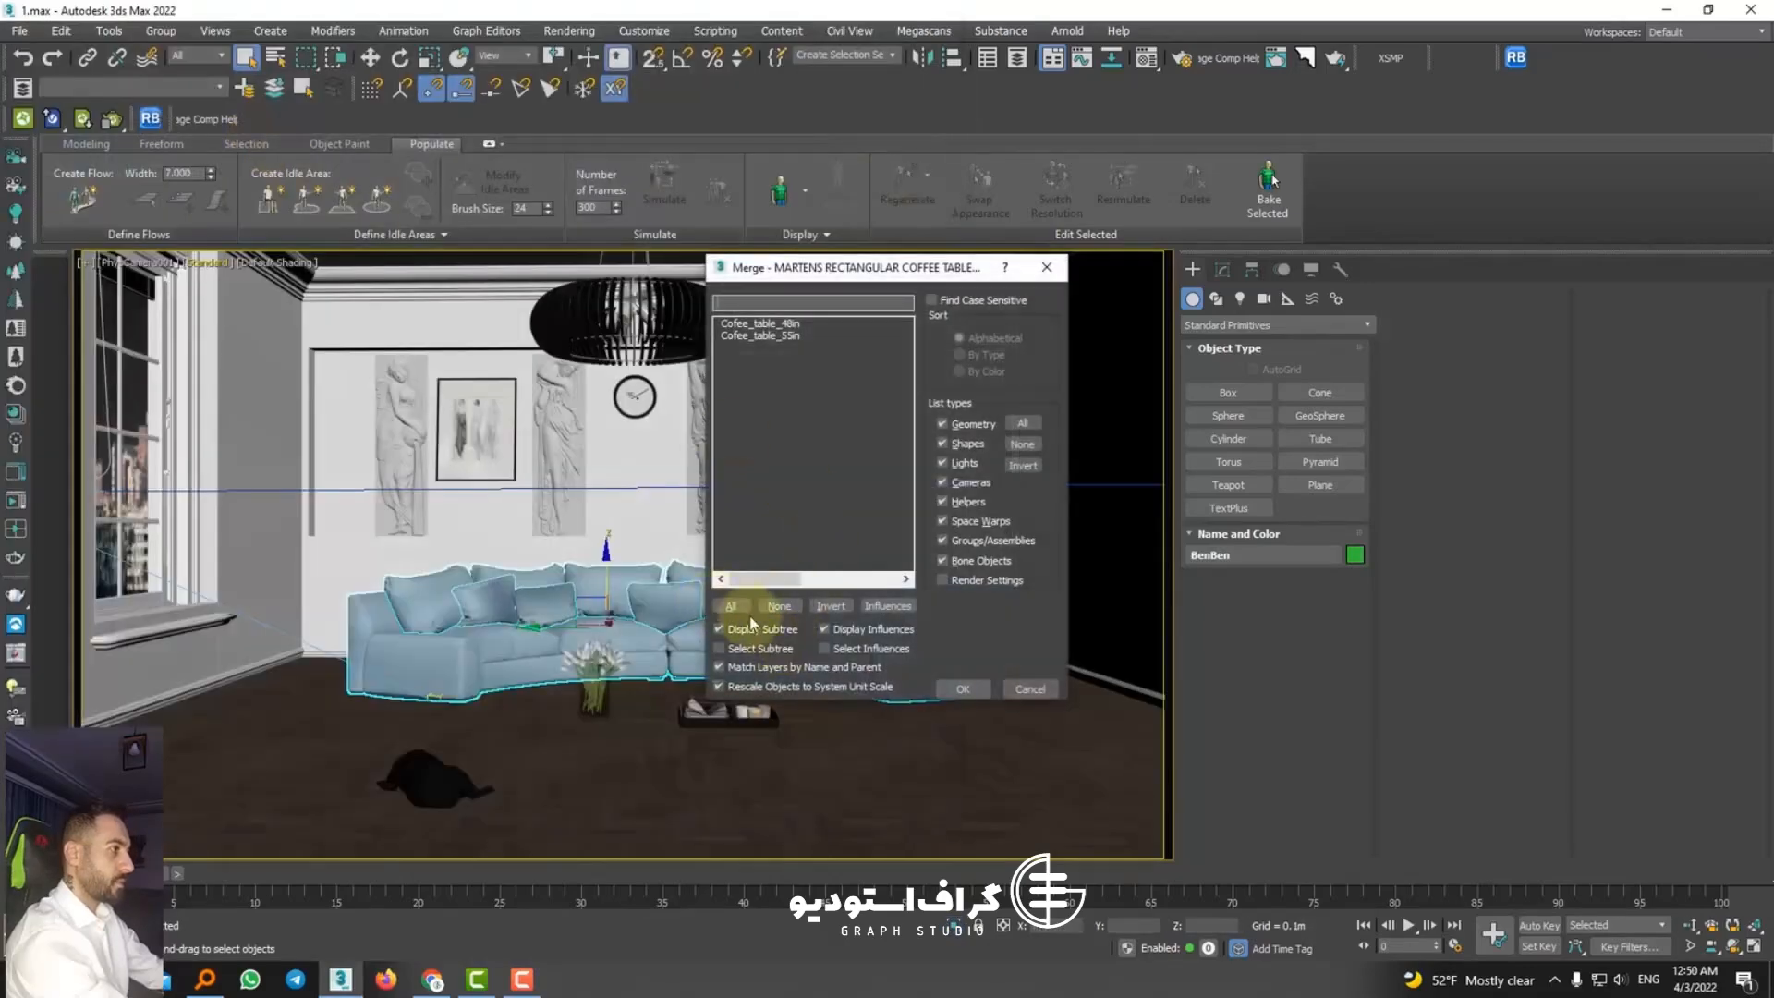
left_click(957, 689)
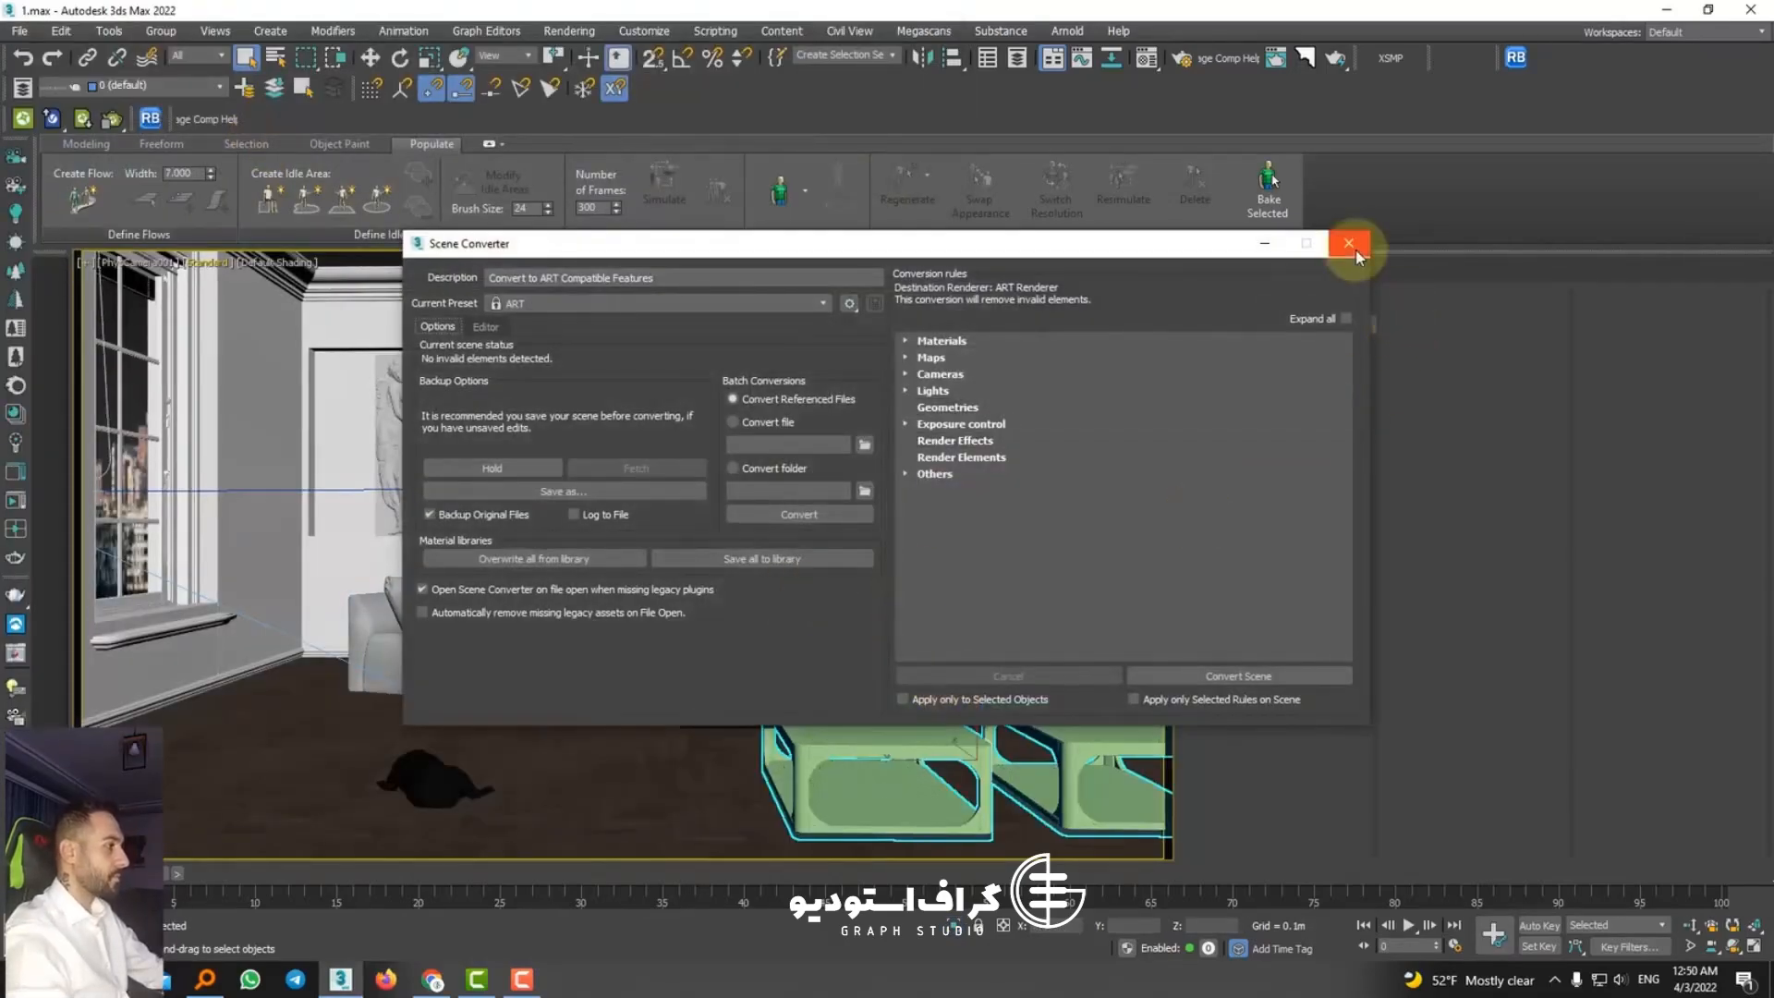
left_click(1349, 245)
left_click(371, 58)
left_click_drag(966, 740, 638, 745)
Step: Isolate the two merged coffee tables and delete the smaller one, Cofee_table_48in
key("p")
key("z")
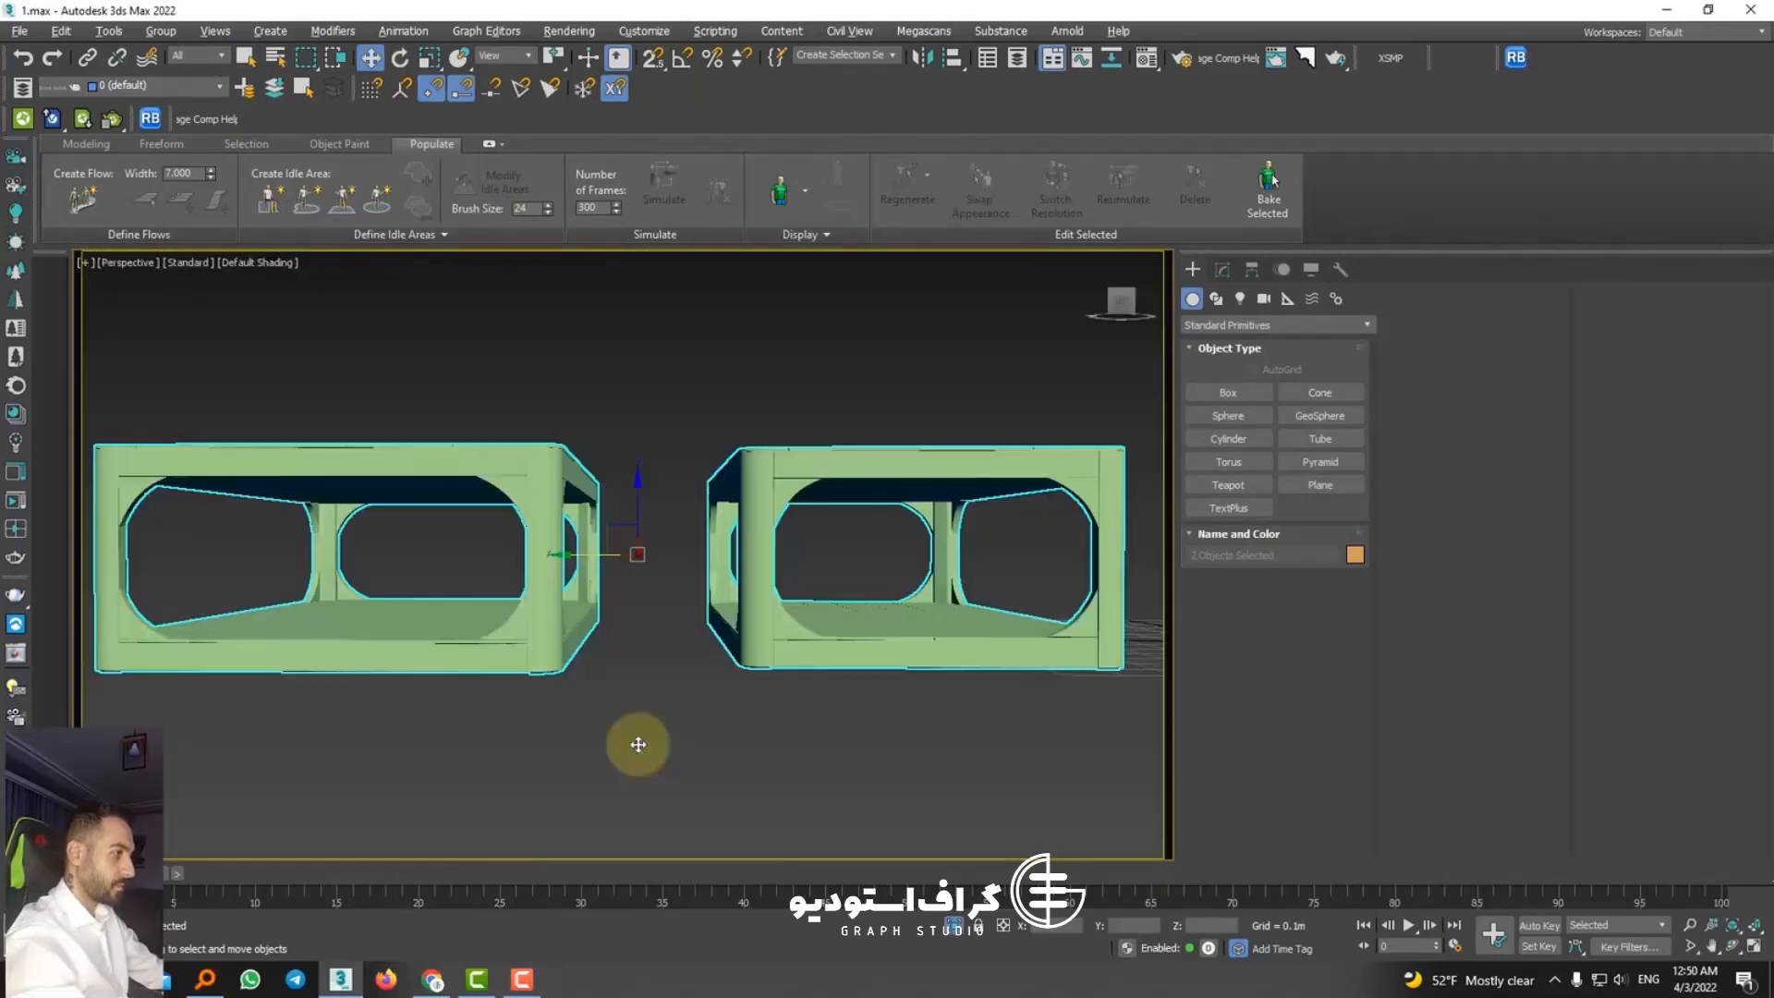
middle_click_drag(634, 740, 729, 701, "alt")
scroll(811, 693, "down", 5)
left_click(863, 684)
left_click(863, 686)
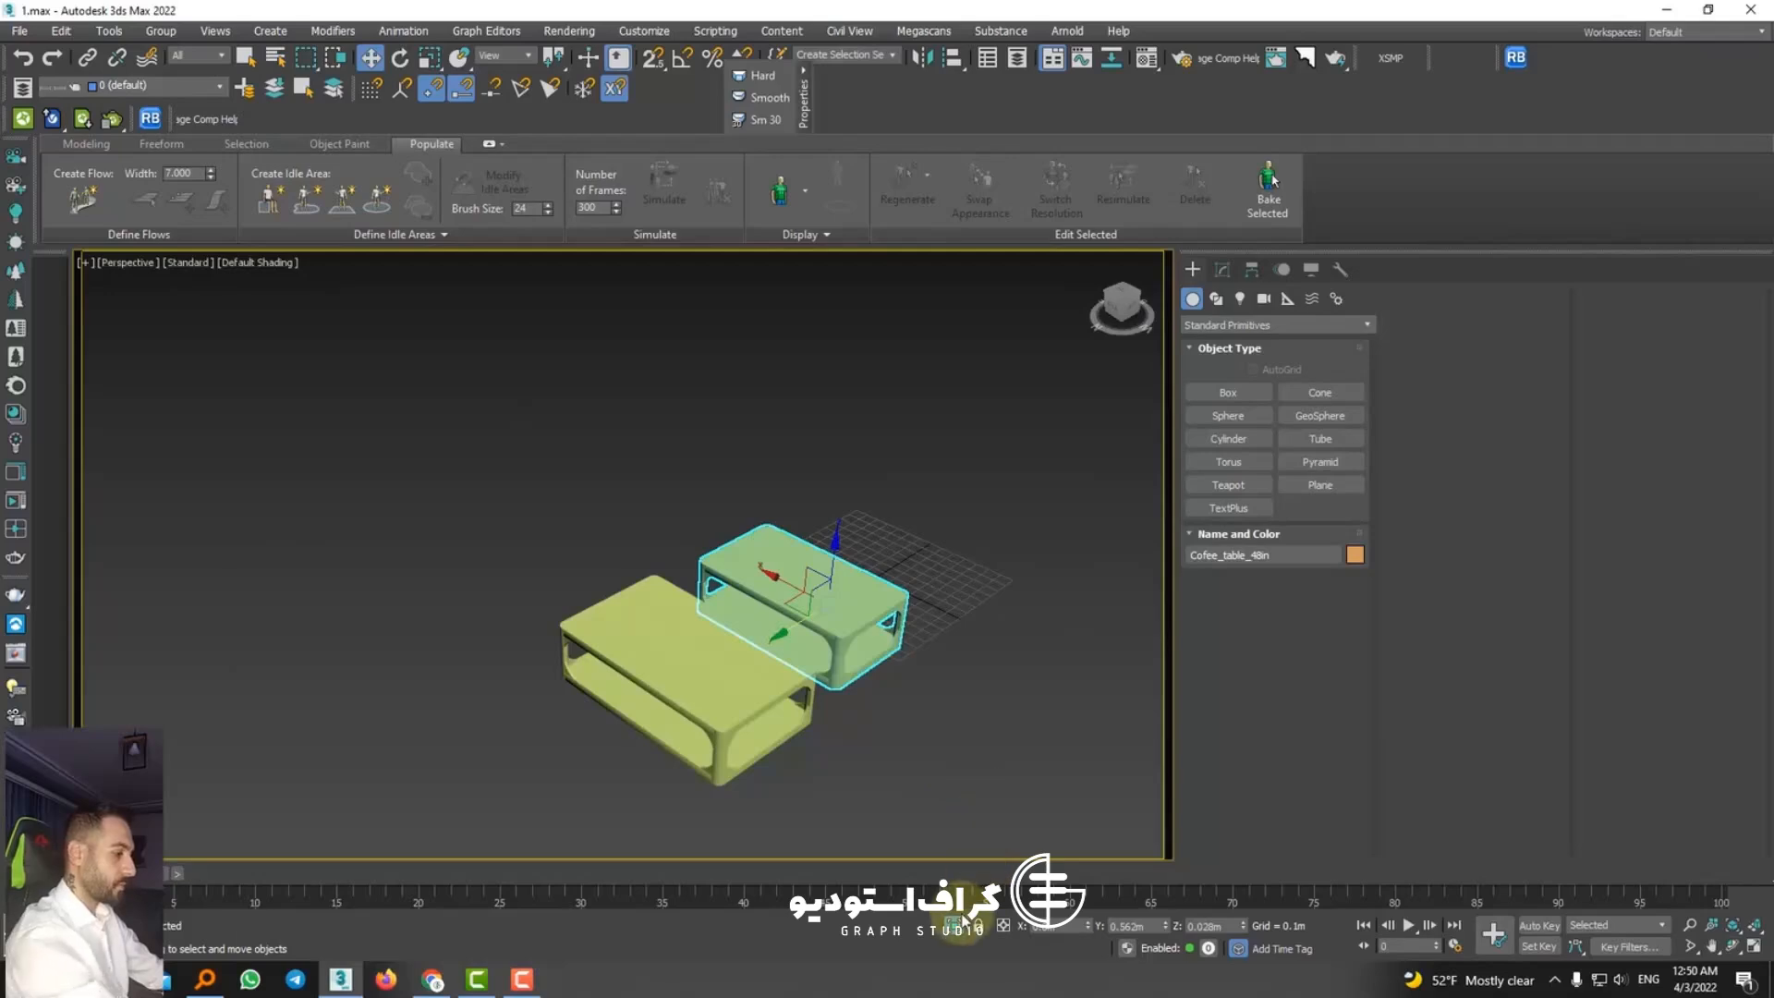
key("Delete")
Step: Rotate the remaining 55-inch coffee table with angle snap so its long side faces the sofa
left_click(764, 756)
key("c")
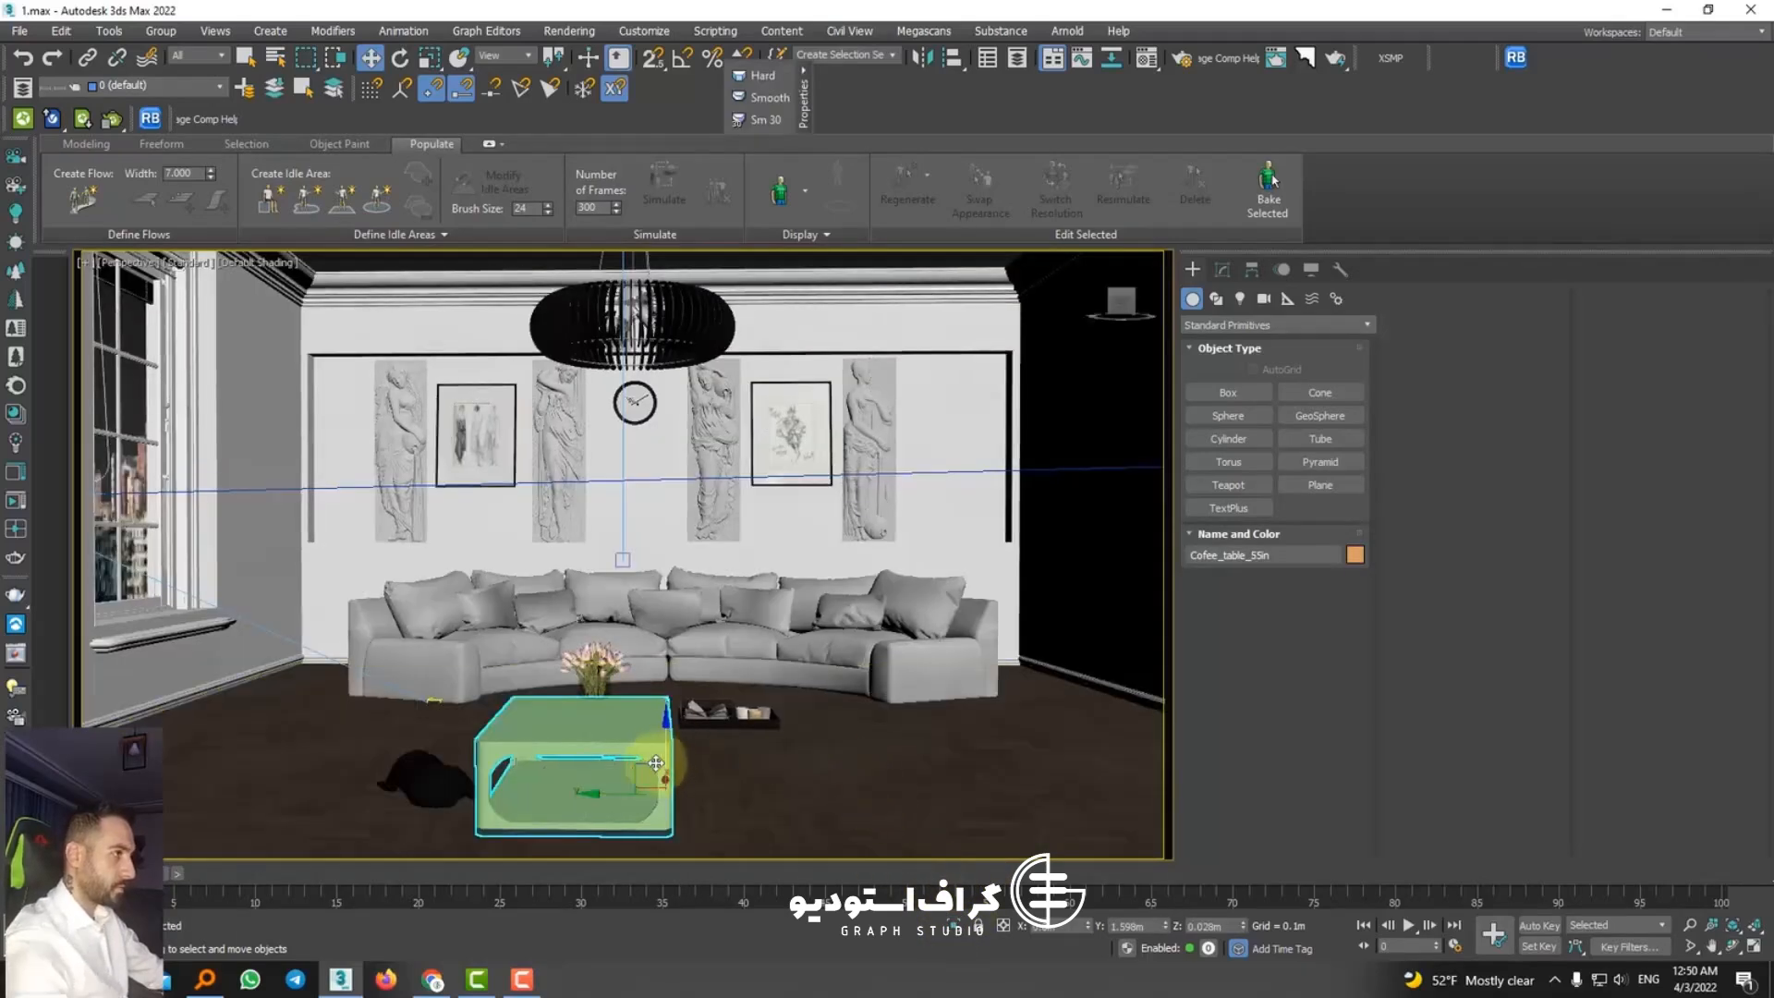
key("e")
key("a")
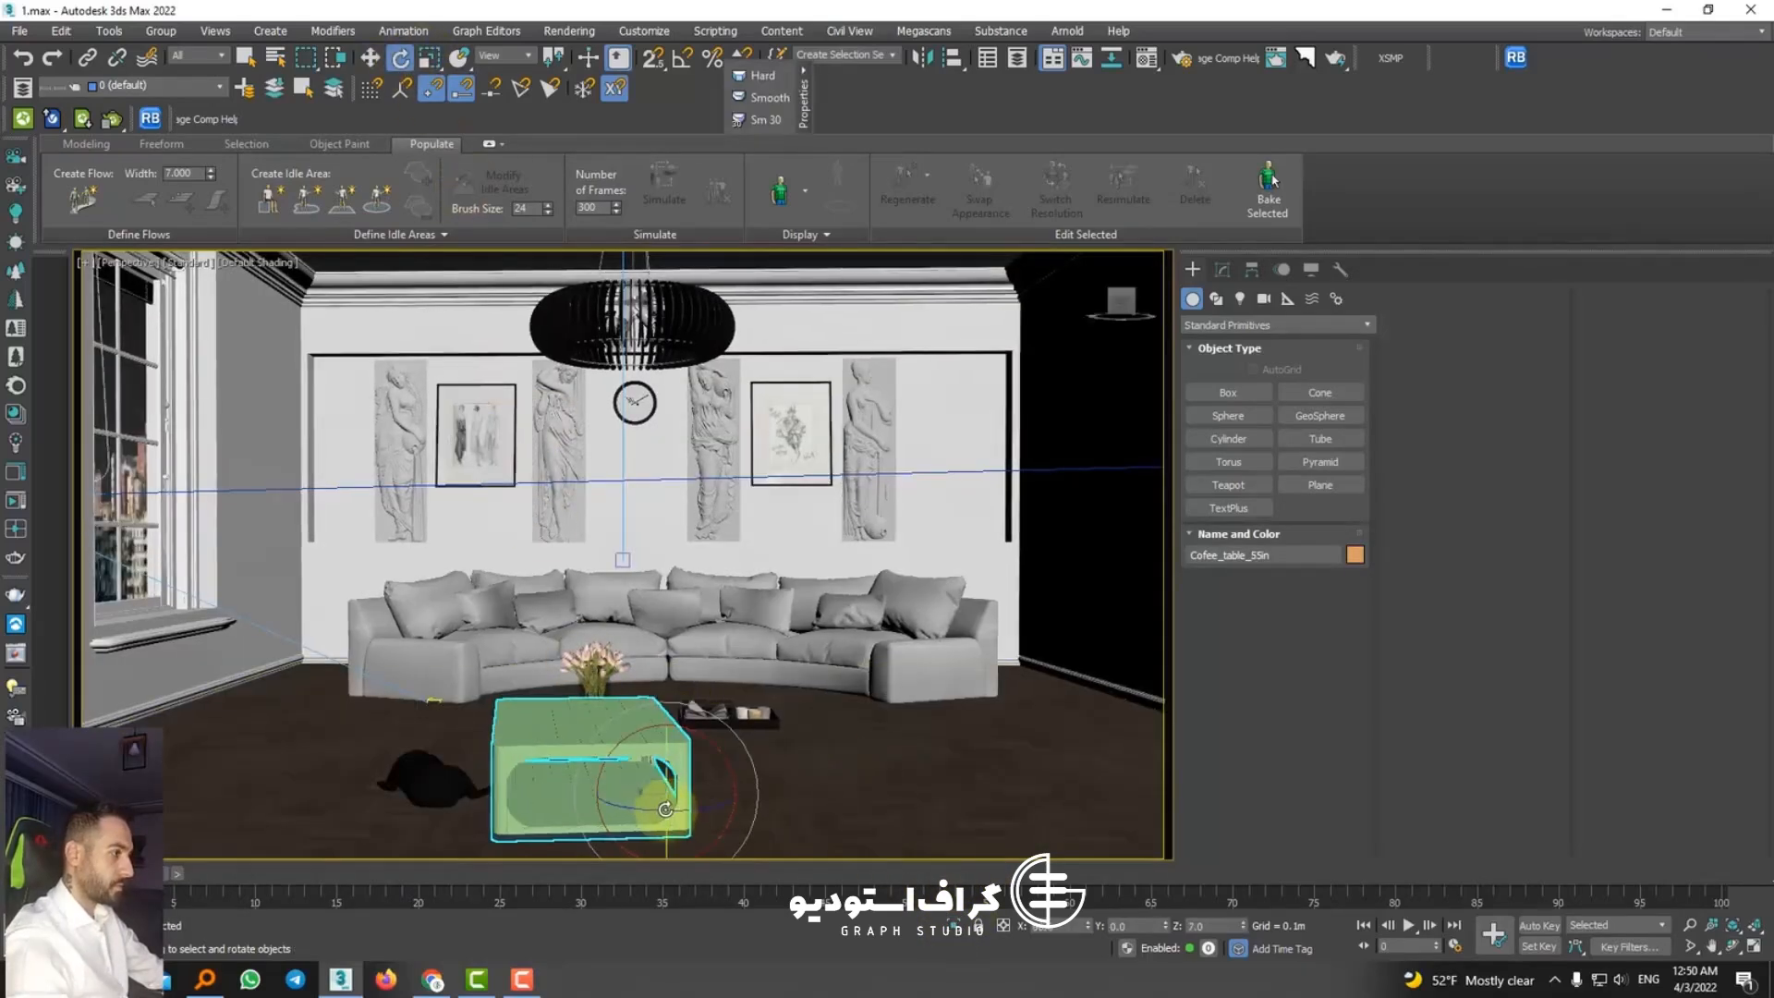
key("q")
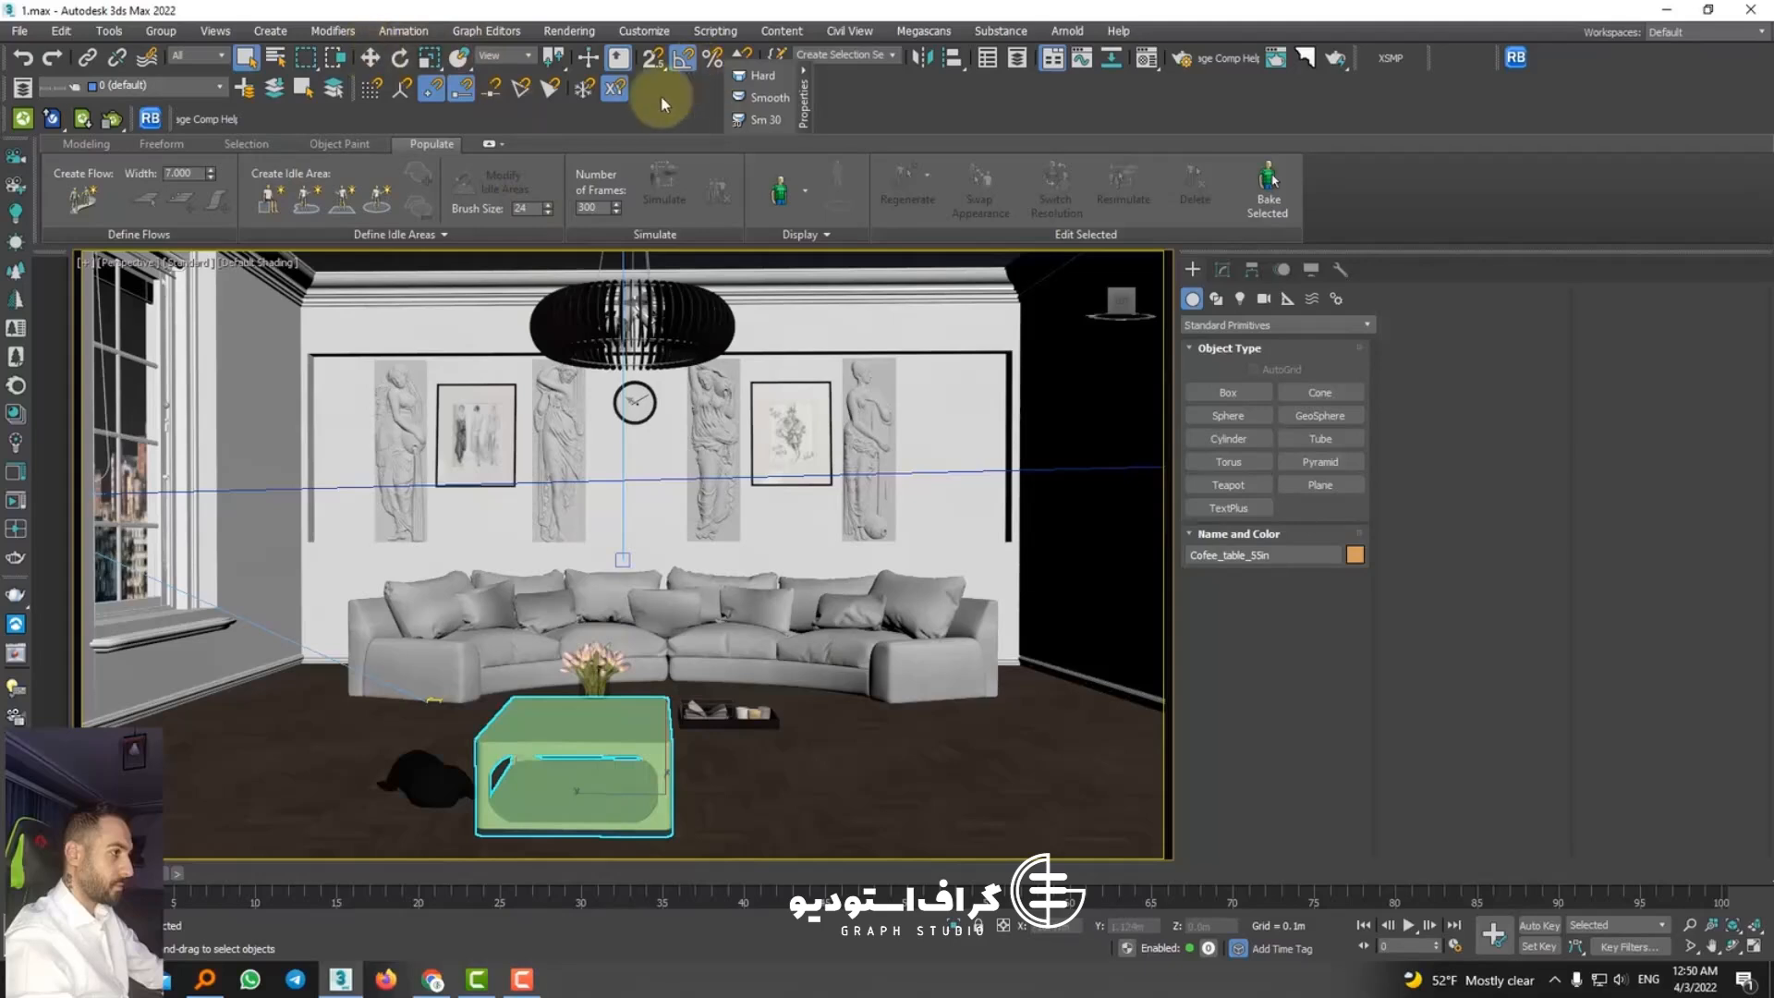
left_click(399, 57)
left_click_drag(624, 804, 687, 711)
Step: Move the coffee table across the floor into the curve of the sofa
key("z")
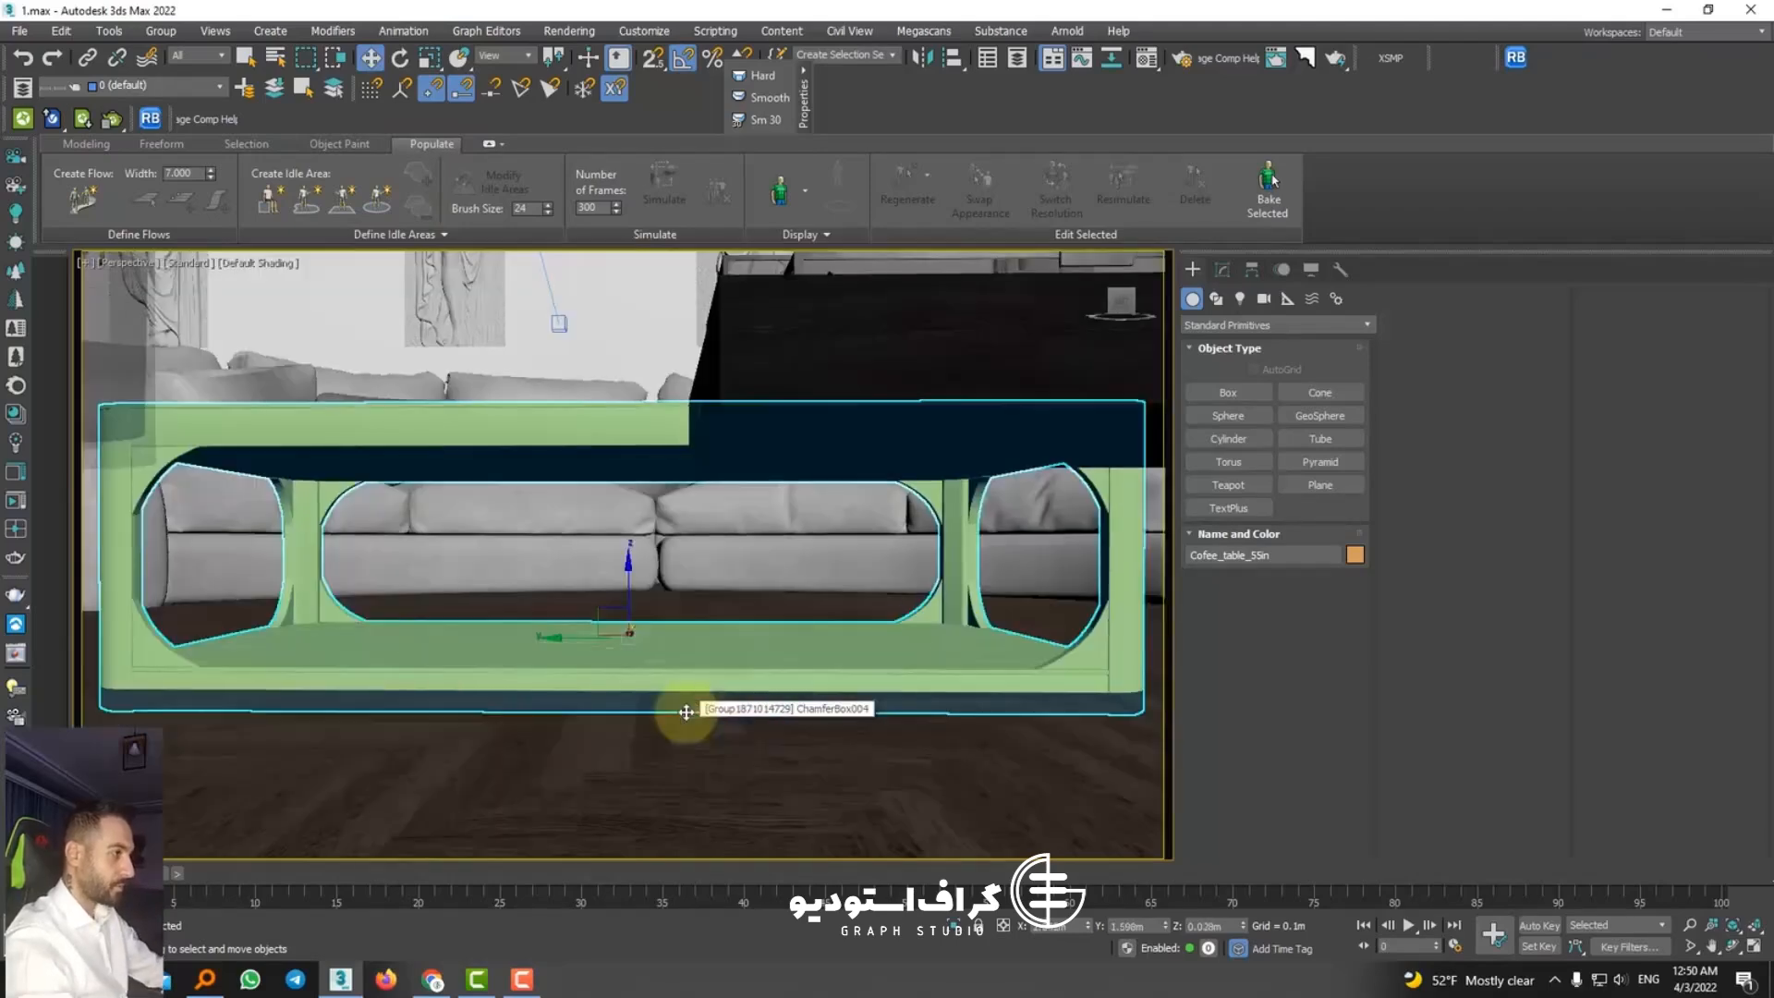
scroll(685, 698, "down", 5)
middle_click_drag(686, 697, 792, 739, "alt")
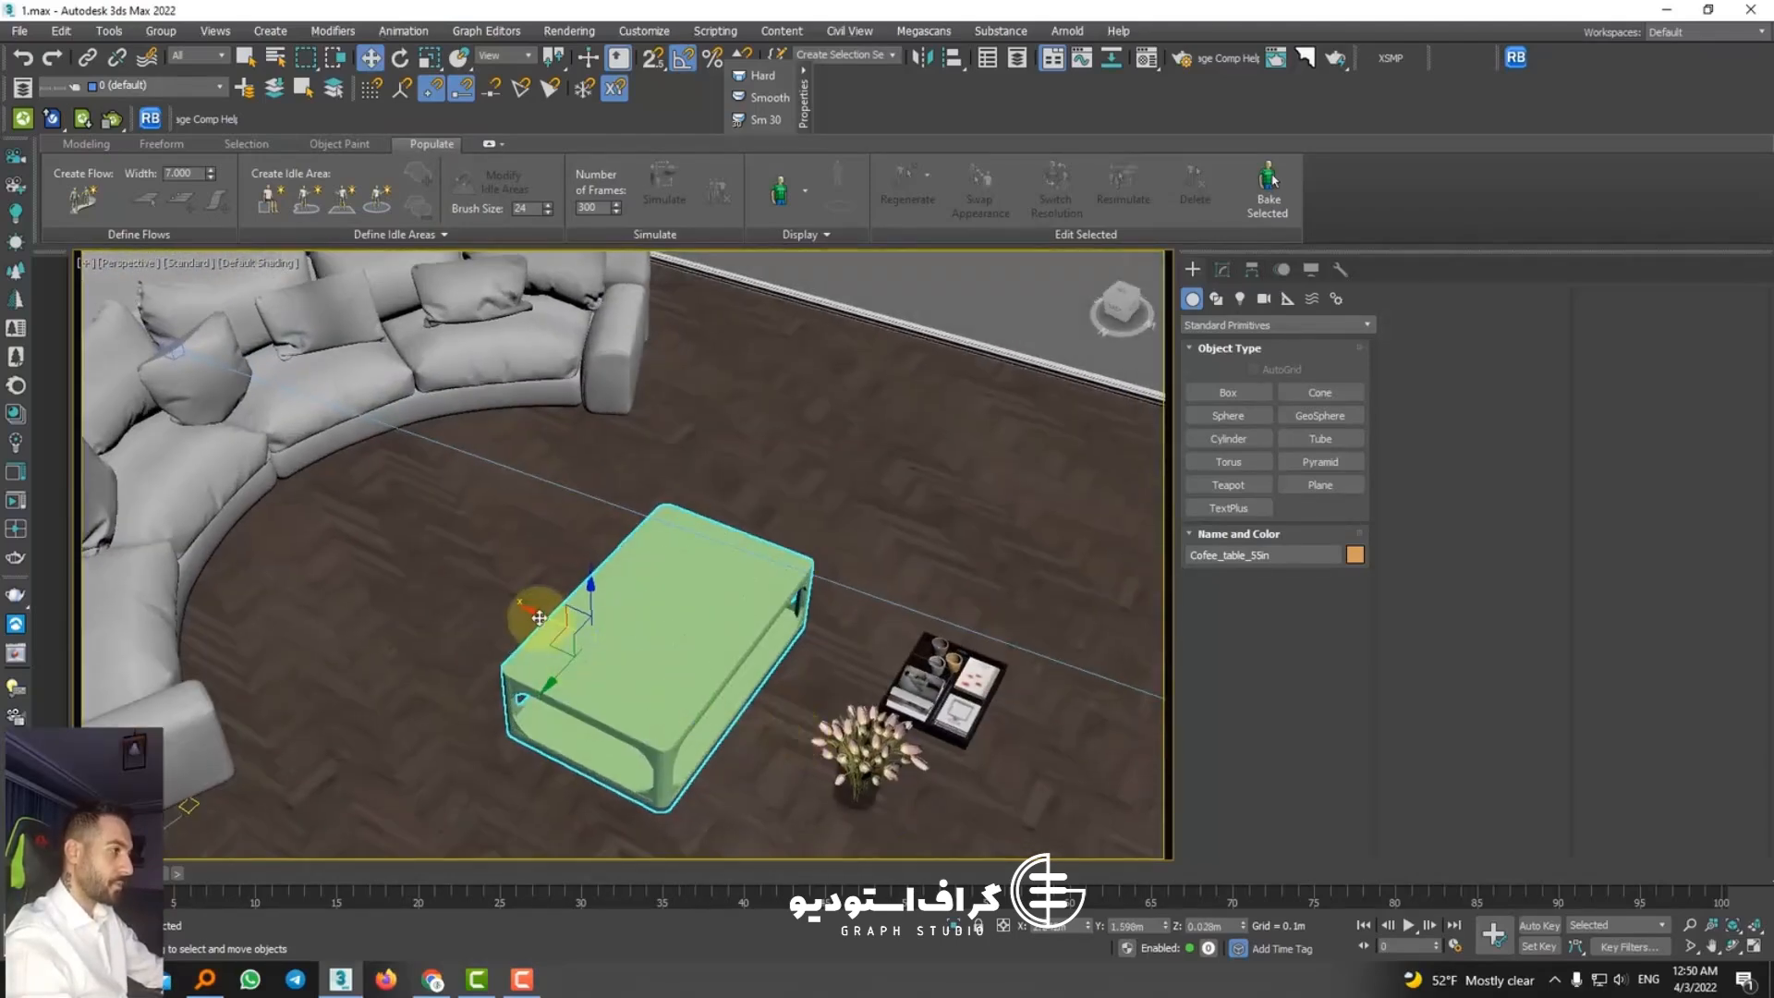
middle_click_drag(539, 617, 447, 512, "alt")
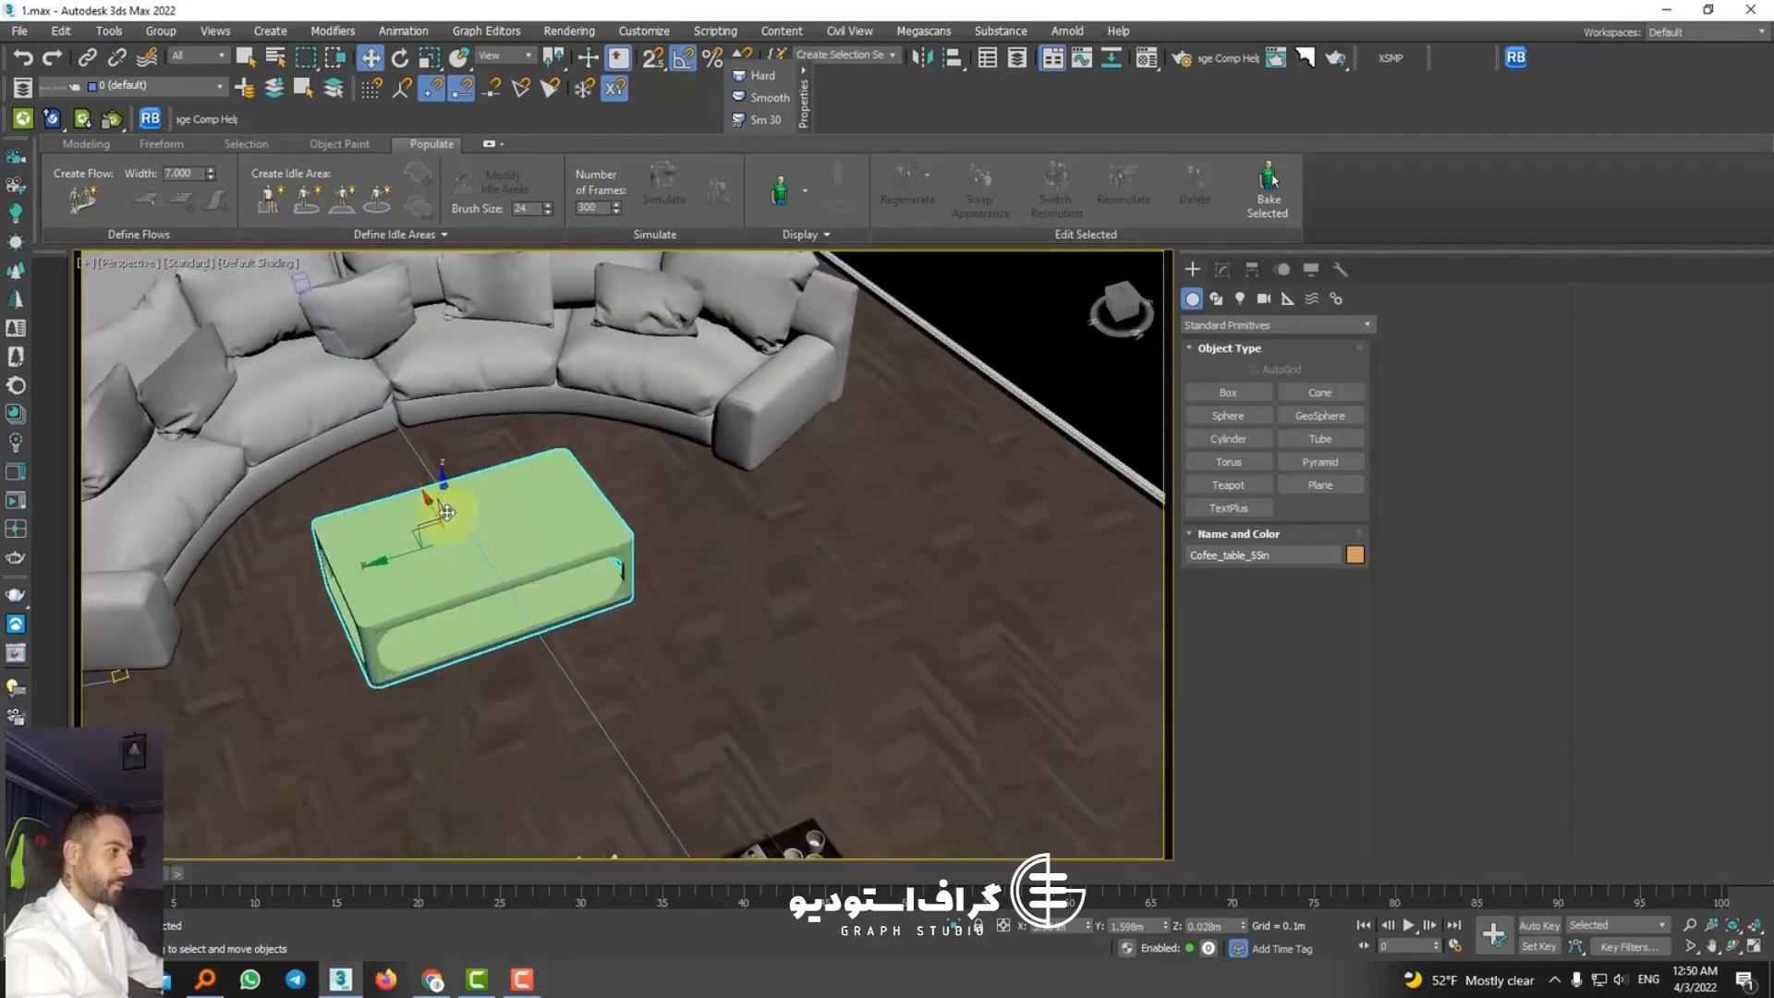
mouse_move(435, 507)
left_mouse_down()
mouse_move(422, 481)
mouse_move(414, 532)
left_mouse_up()
scroll(551, 611, "down", 3)
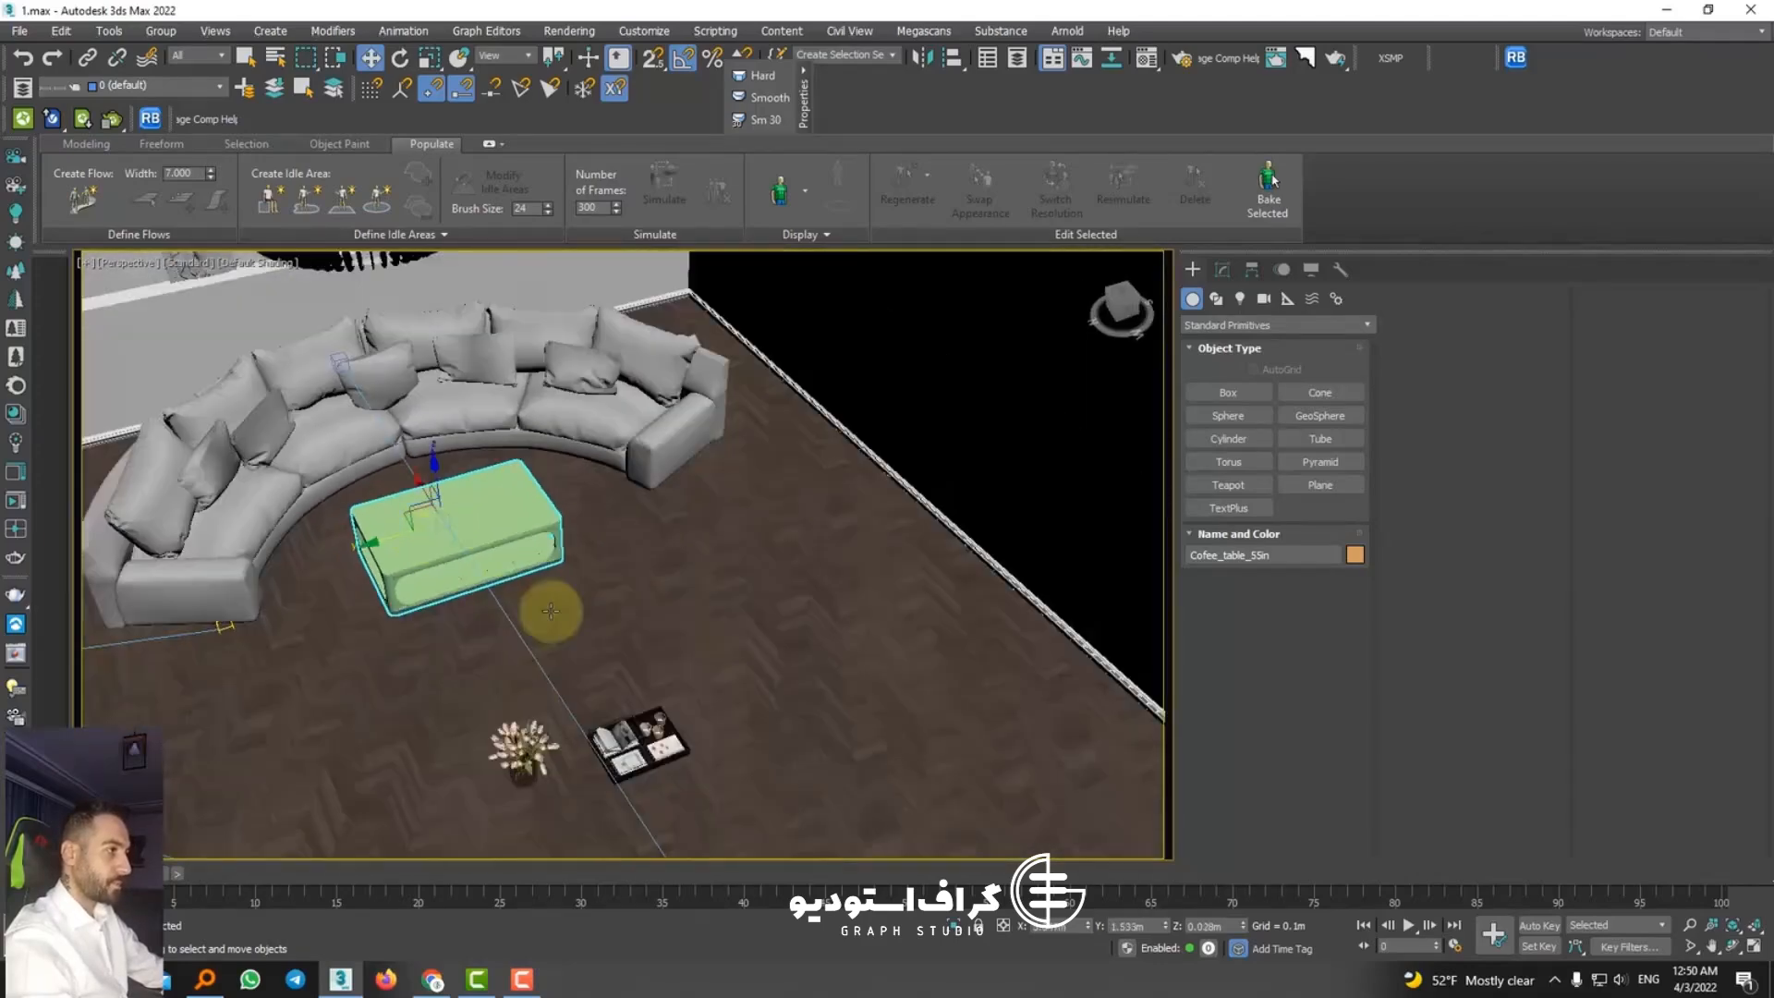
Step: Move the decor tray and its contents over the coffee table and raise them above the tabletop
middle_click_drag(551, 611, 674, 562, "alt")
left_click(689, 719)
scroll(693, 702, "up", 4)
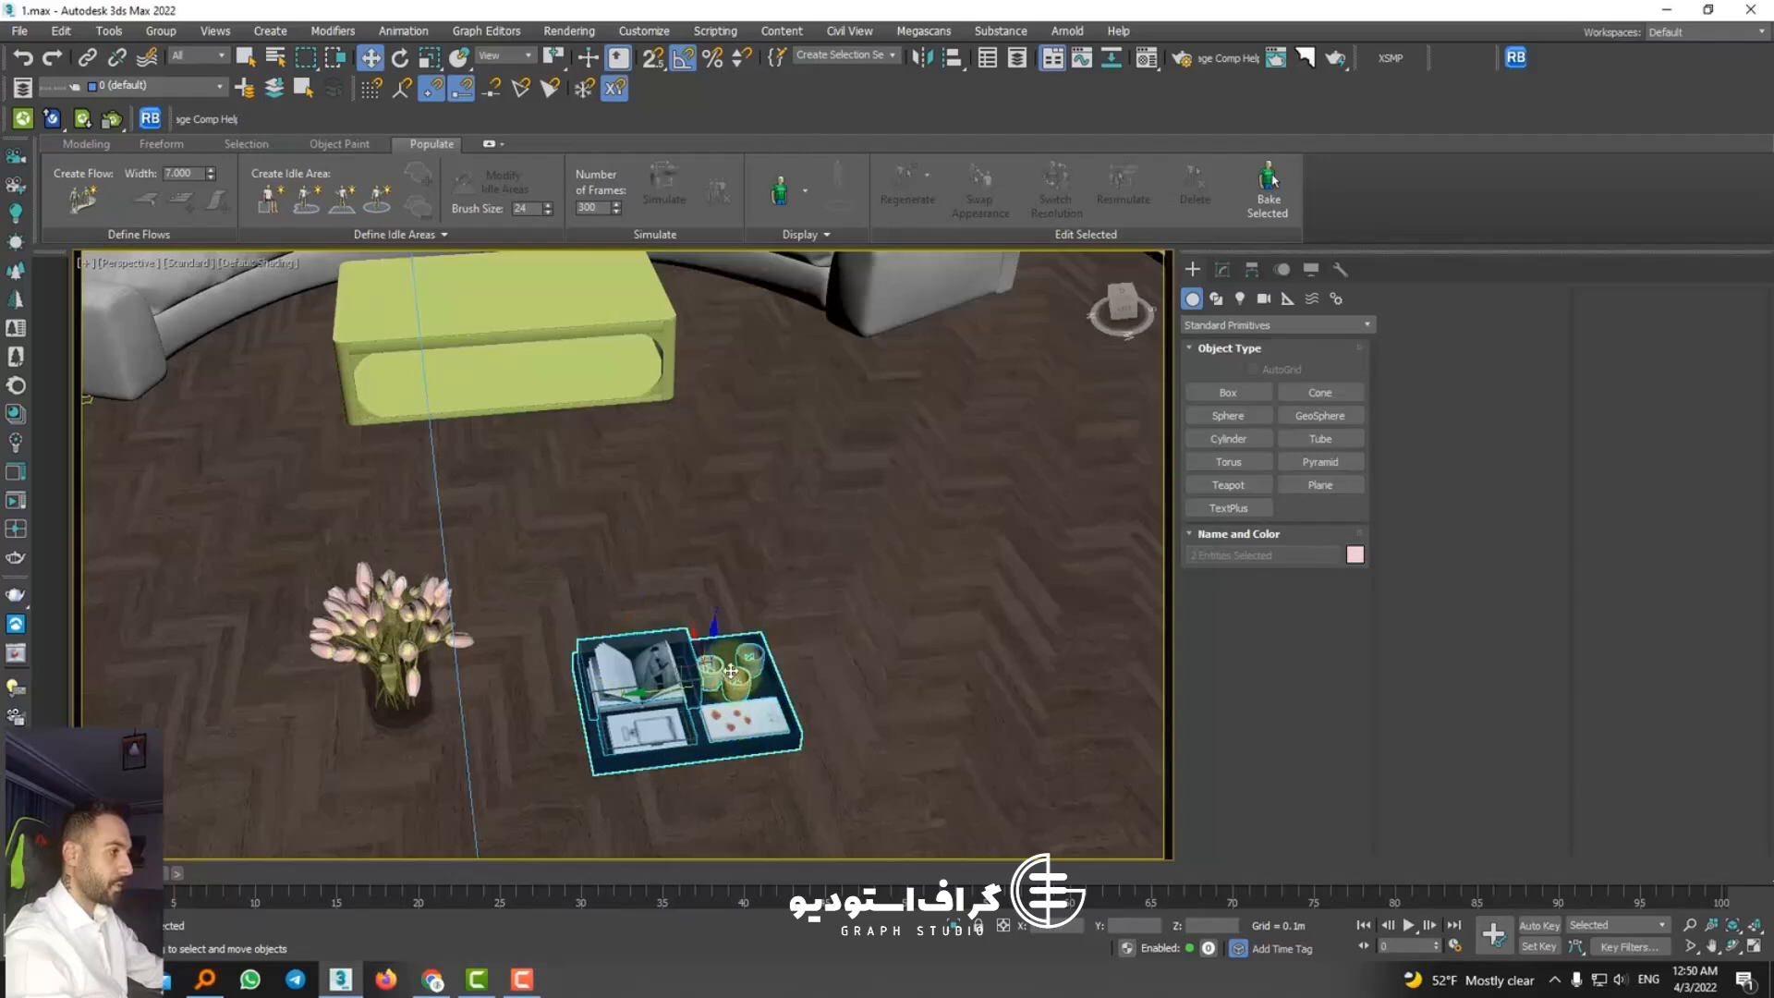
left_click_drag(697, 667, 580, 318)
scroll(647, 447, "down", 3)
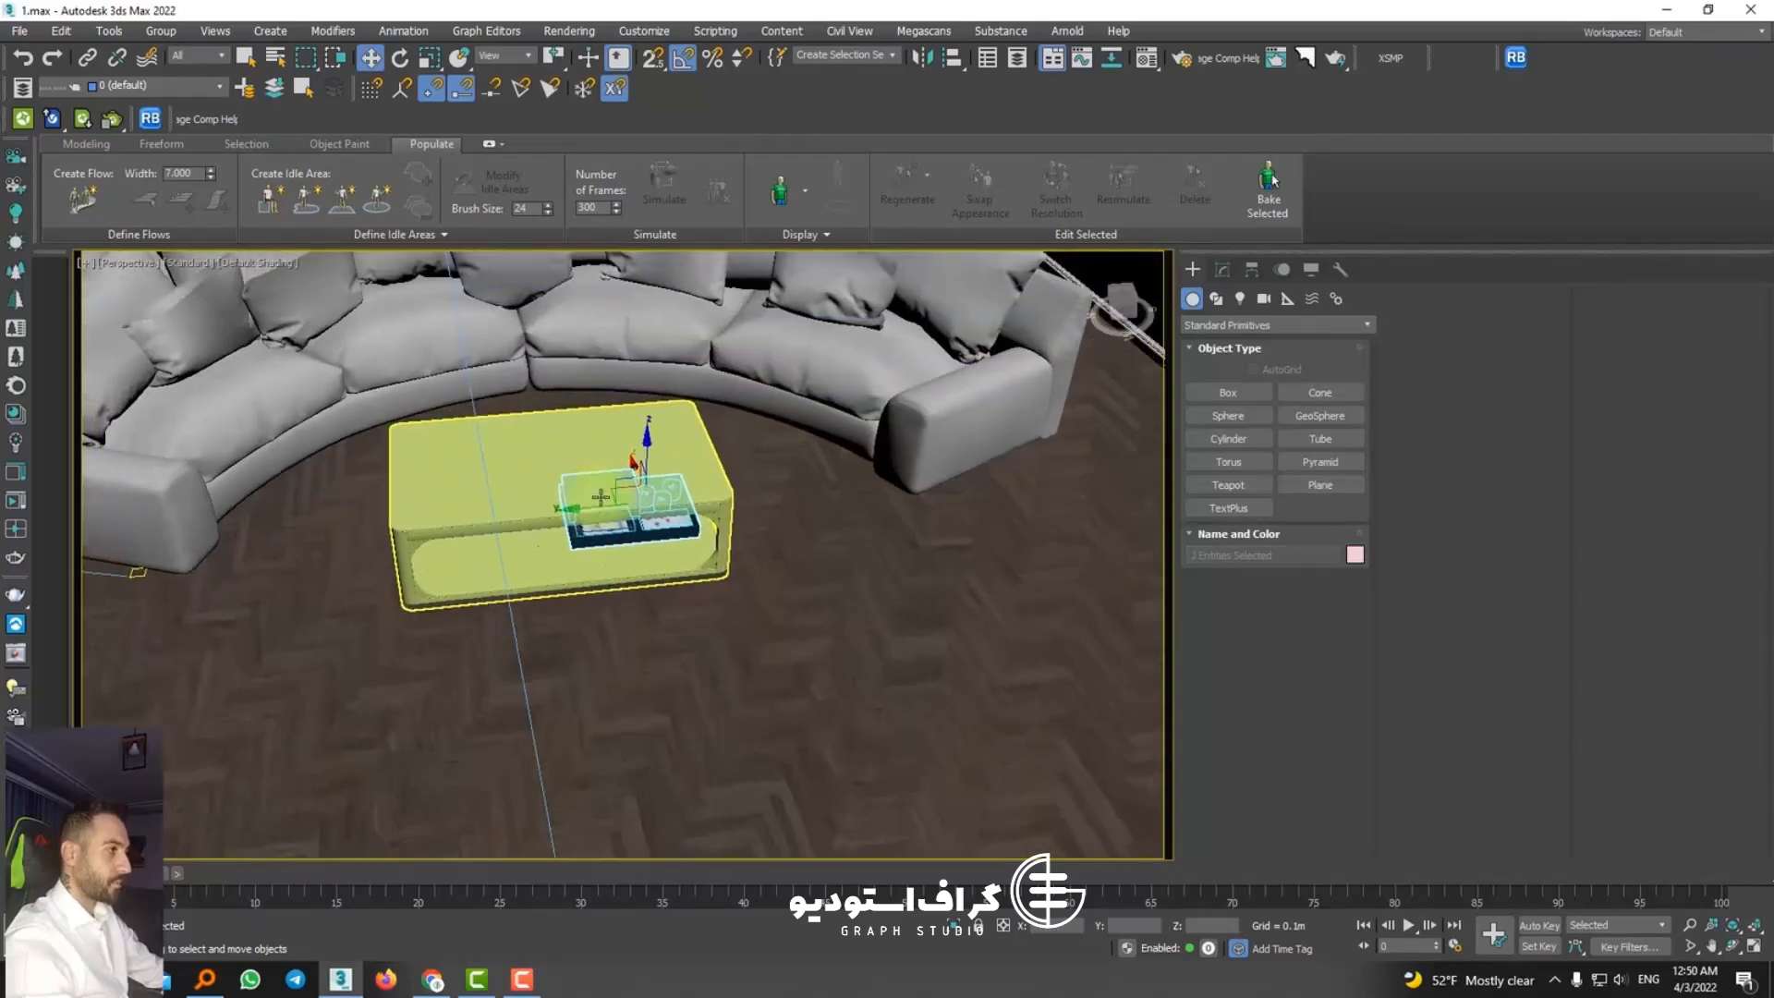
left_click_drag(648, 446, 640, 379)
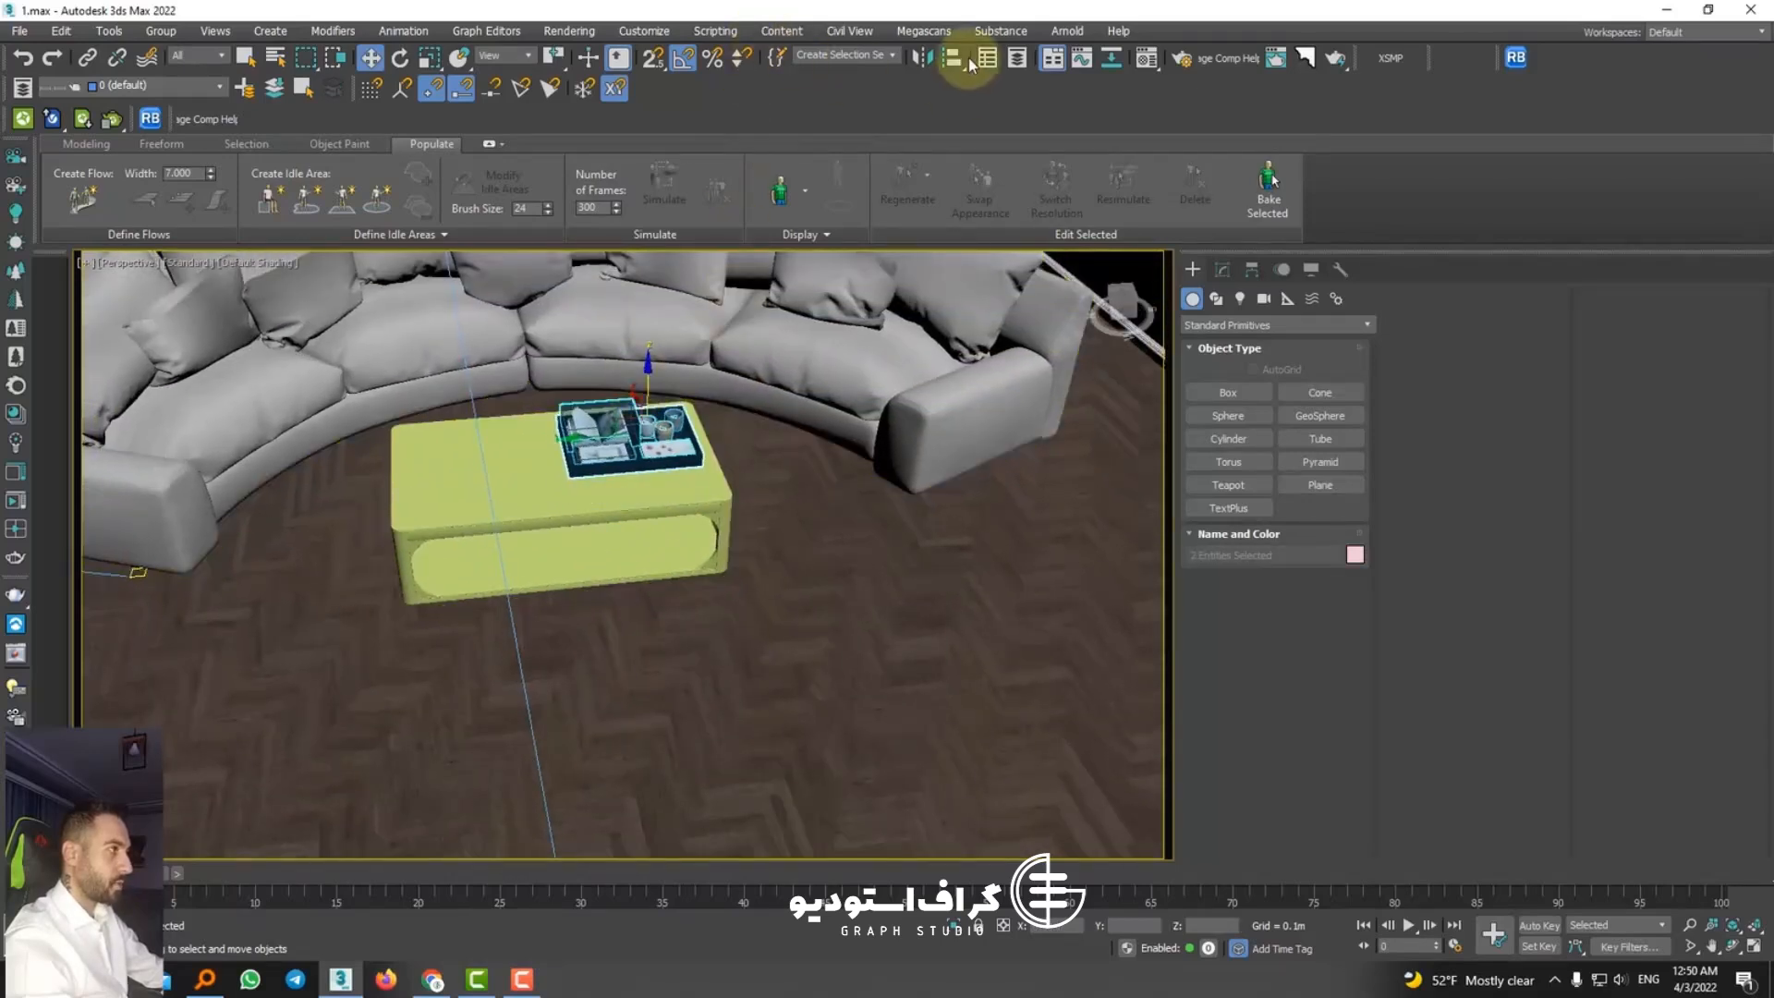
Step: Align the decor tray's minimum to the maximum of Box1331294 in Z position only
left_click(951, 57)
left_click(665, 487)
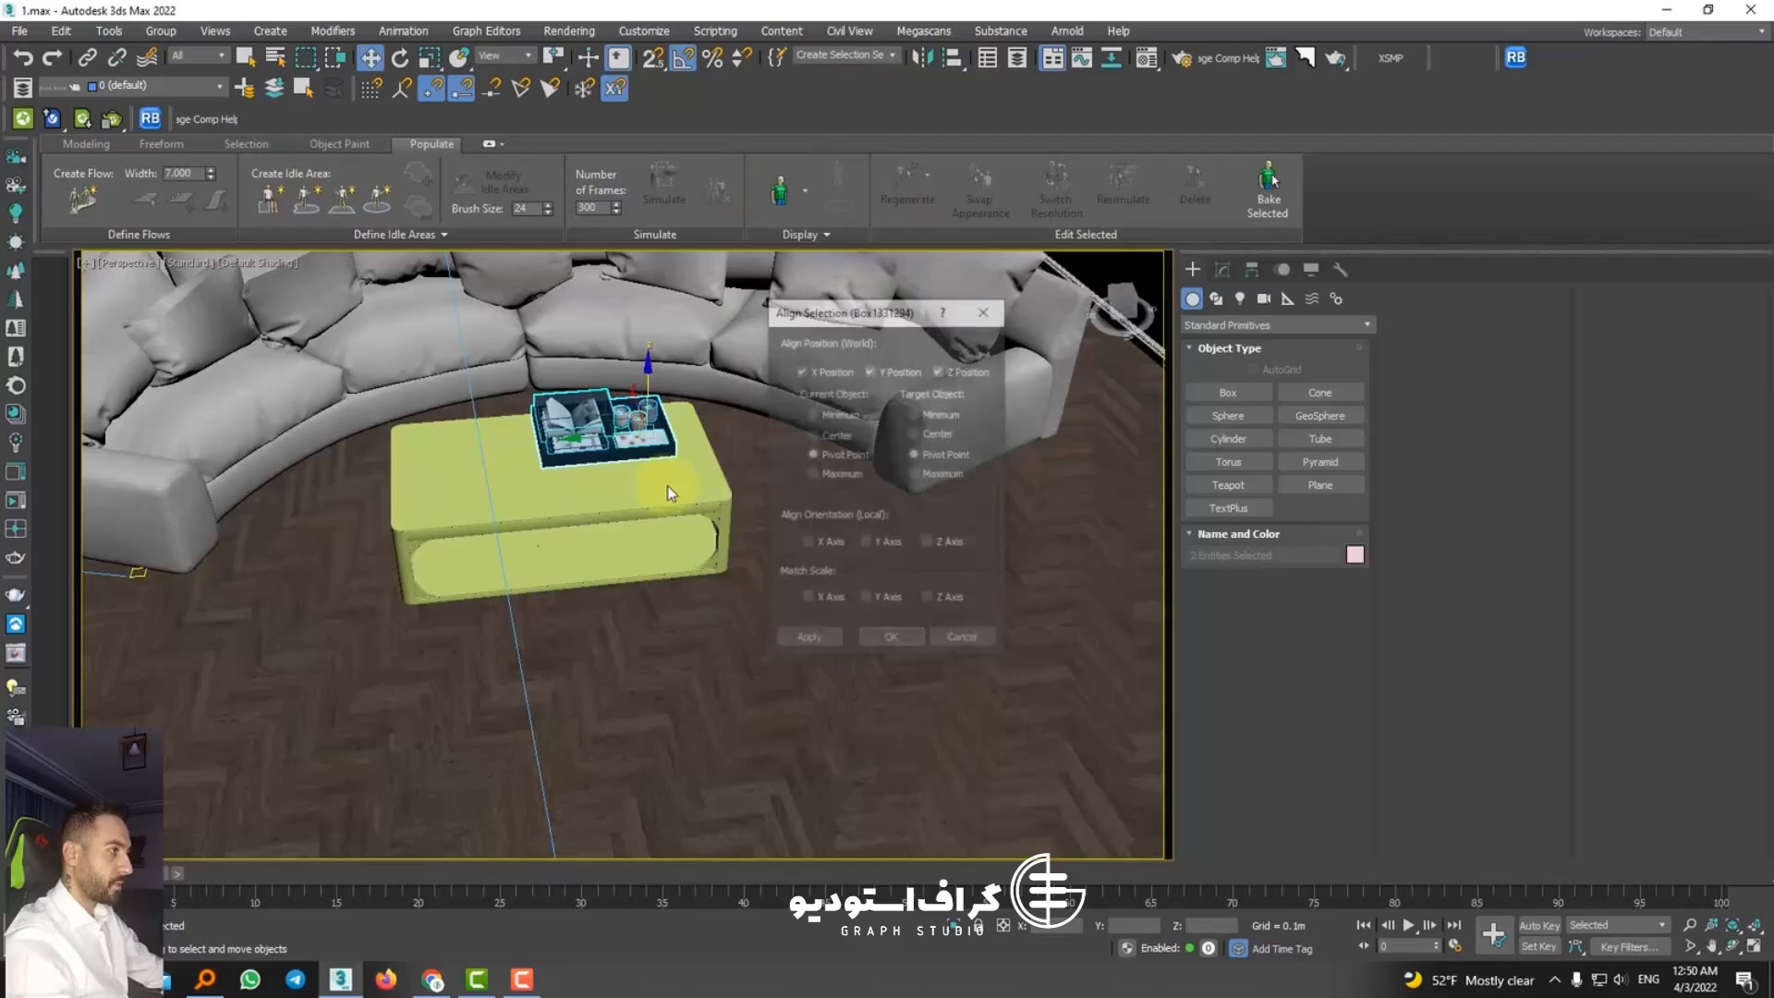
left_click(848, 413)
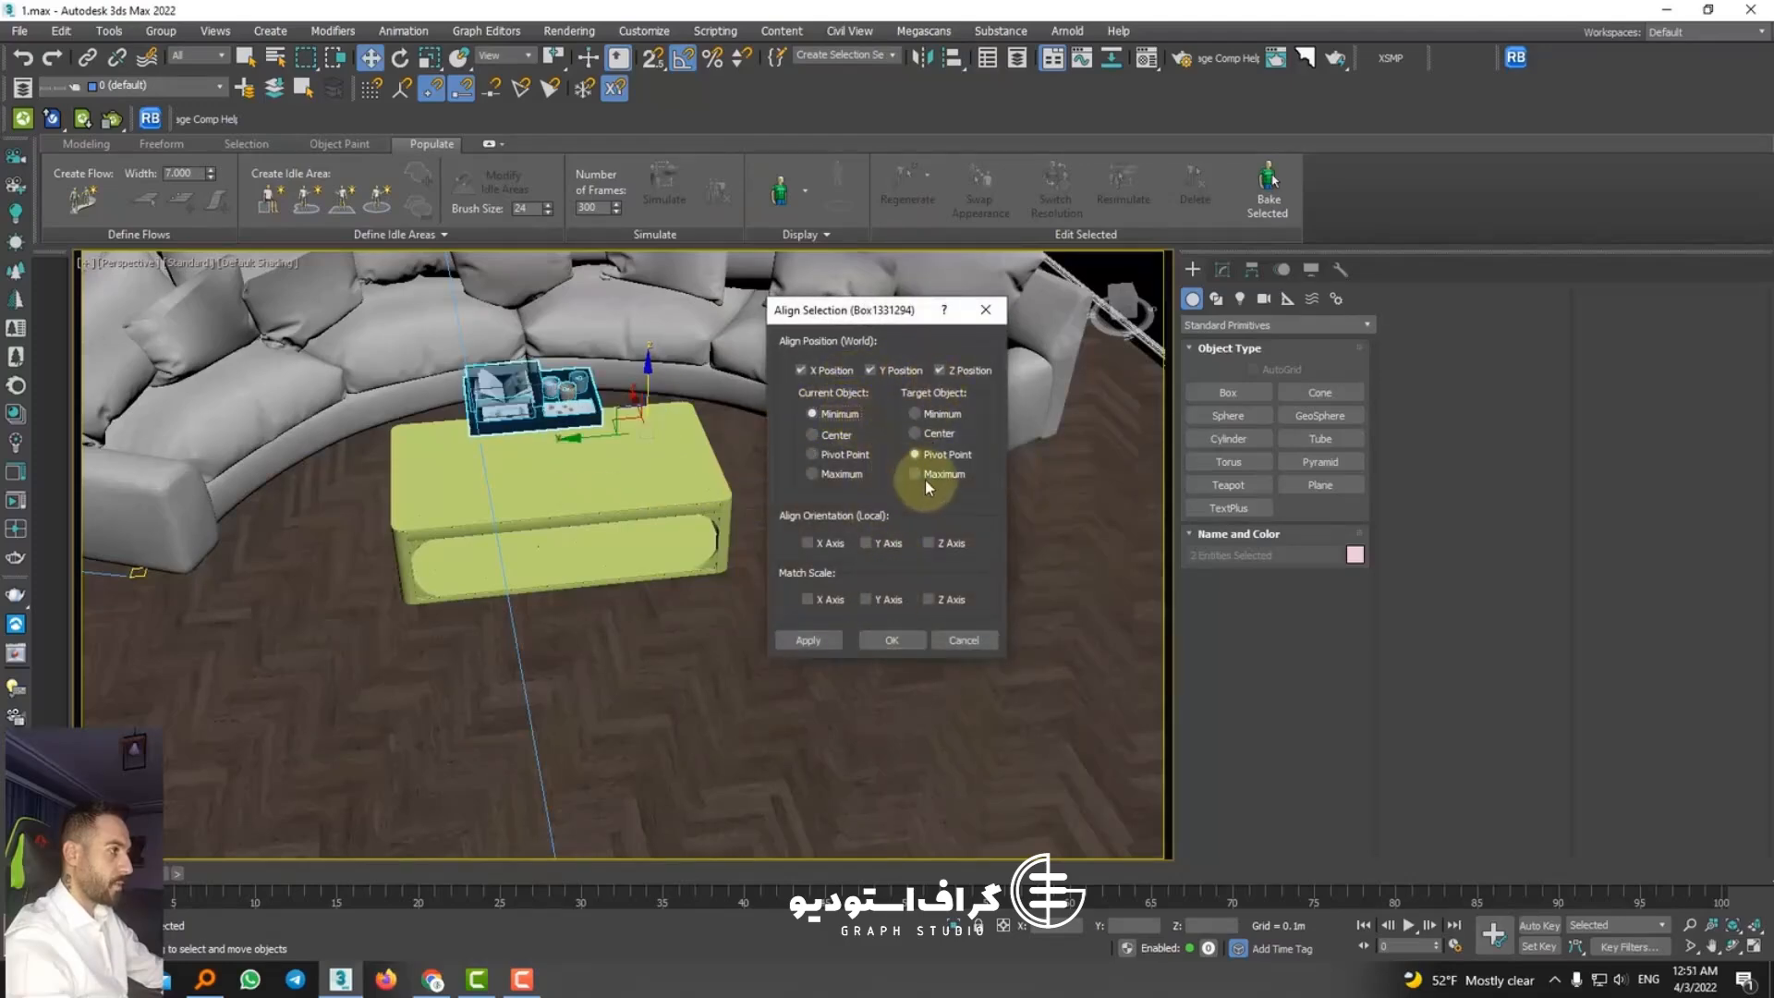
left_click(910, 462)
left_click(891, 374)
left_click(836, 372)
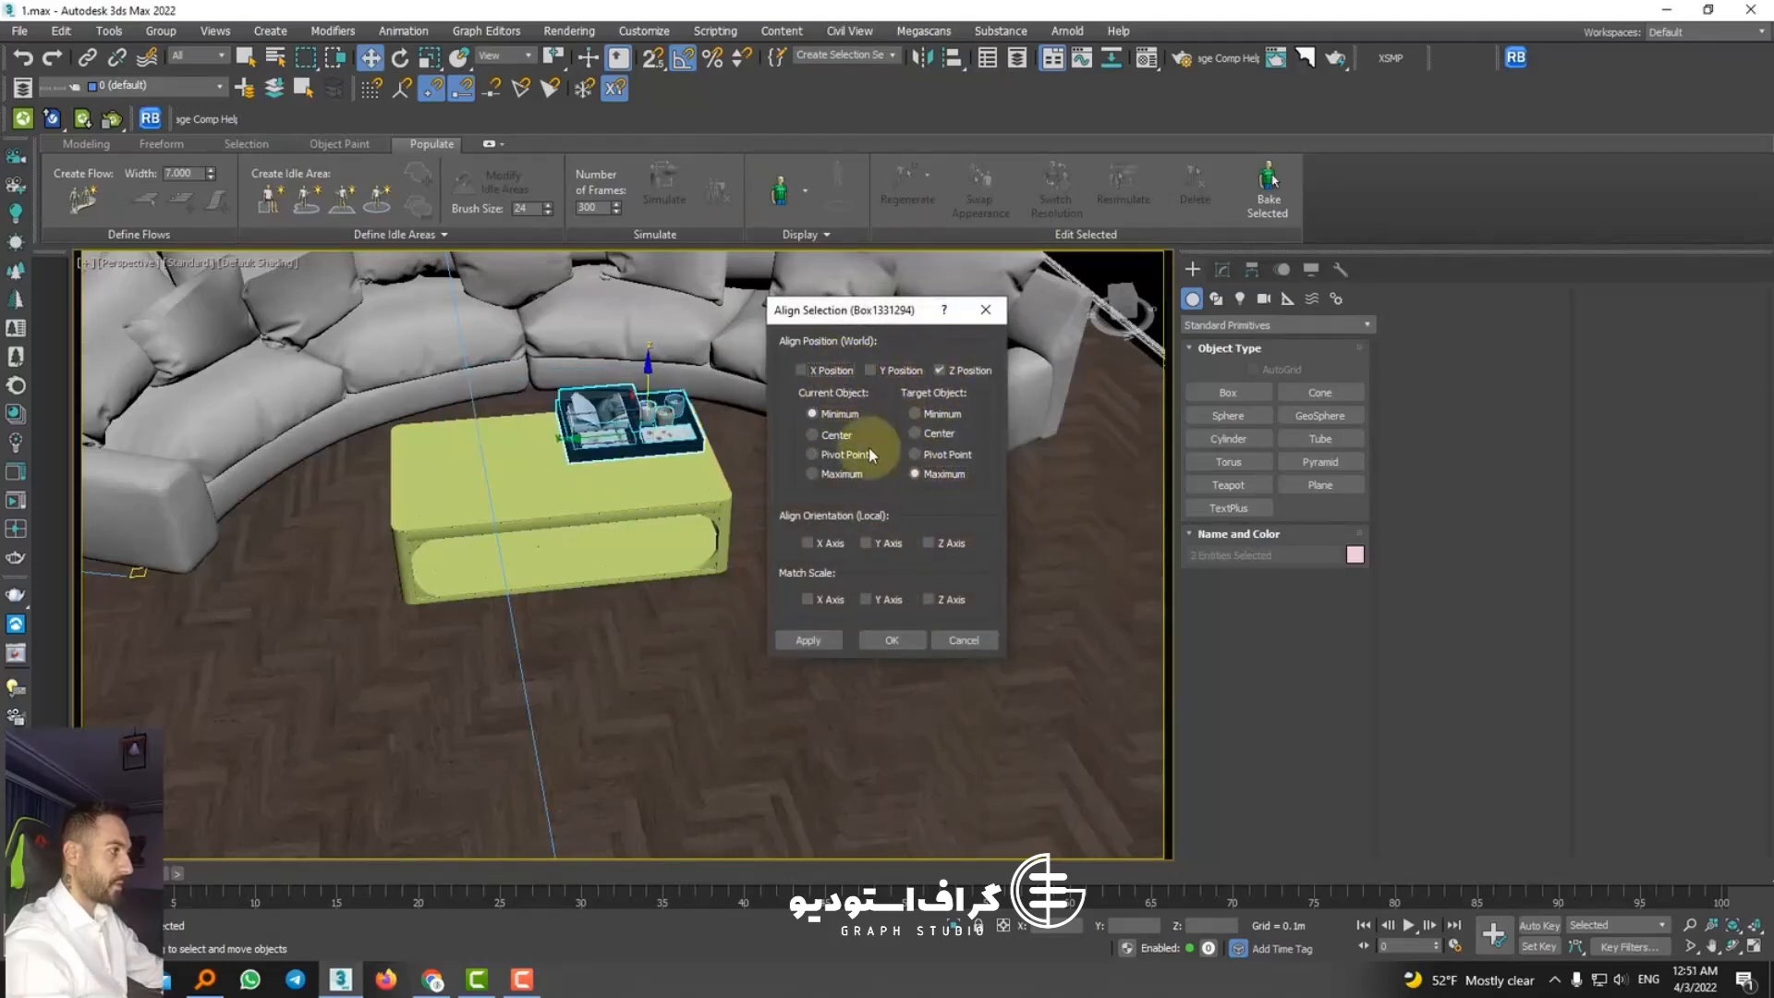
left_click(892, 637)
Step: Align the decor tray's center to the coffee table's center in X, Y and Z position
scroll(617, 462, "up", 5)
middle_click_drag(617, 462, 776, 466, "alt")
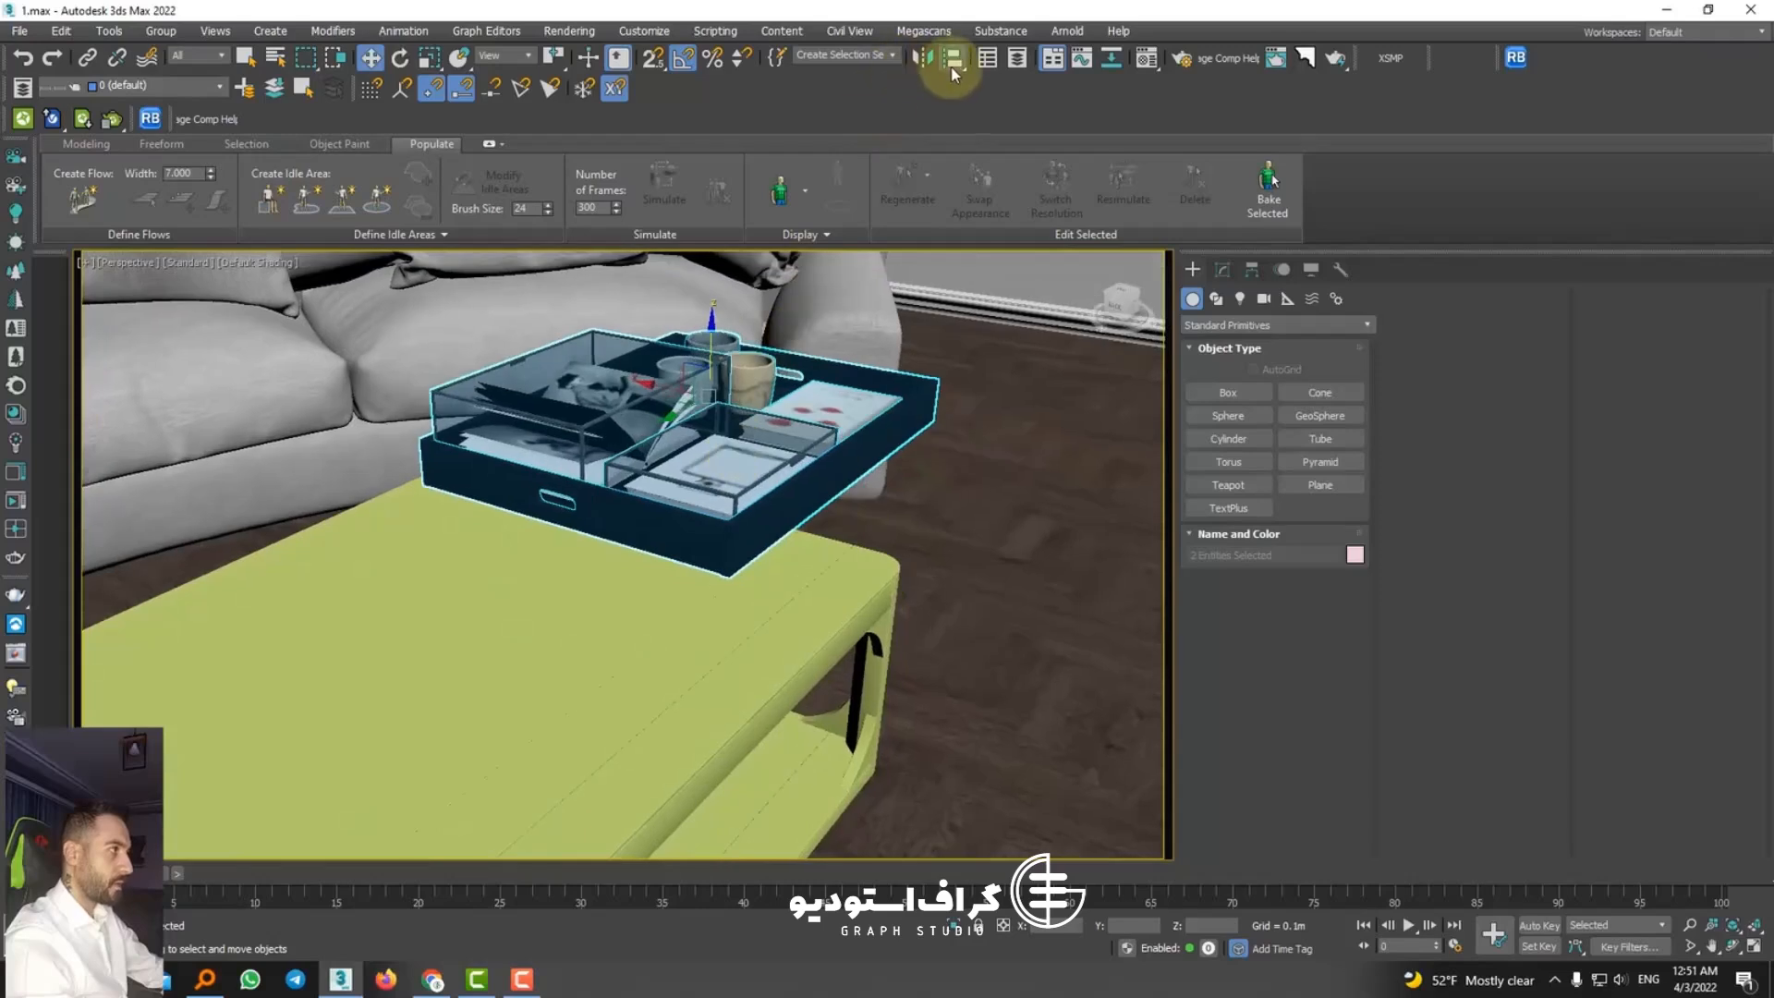
left_click(951, 57)
left_click(554, 559)
left_click(812, 435)
left_click(826, 372)
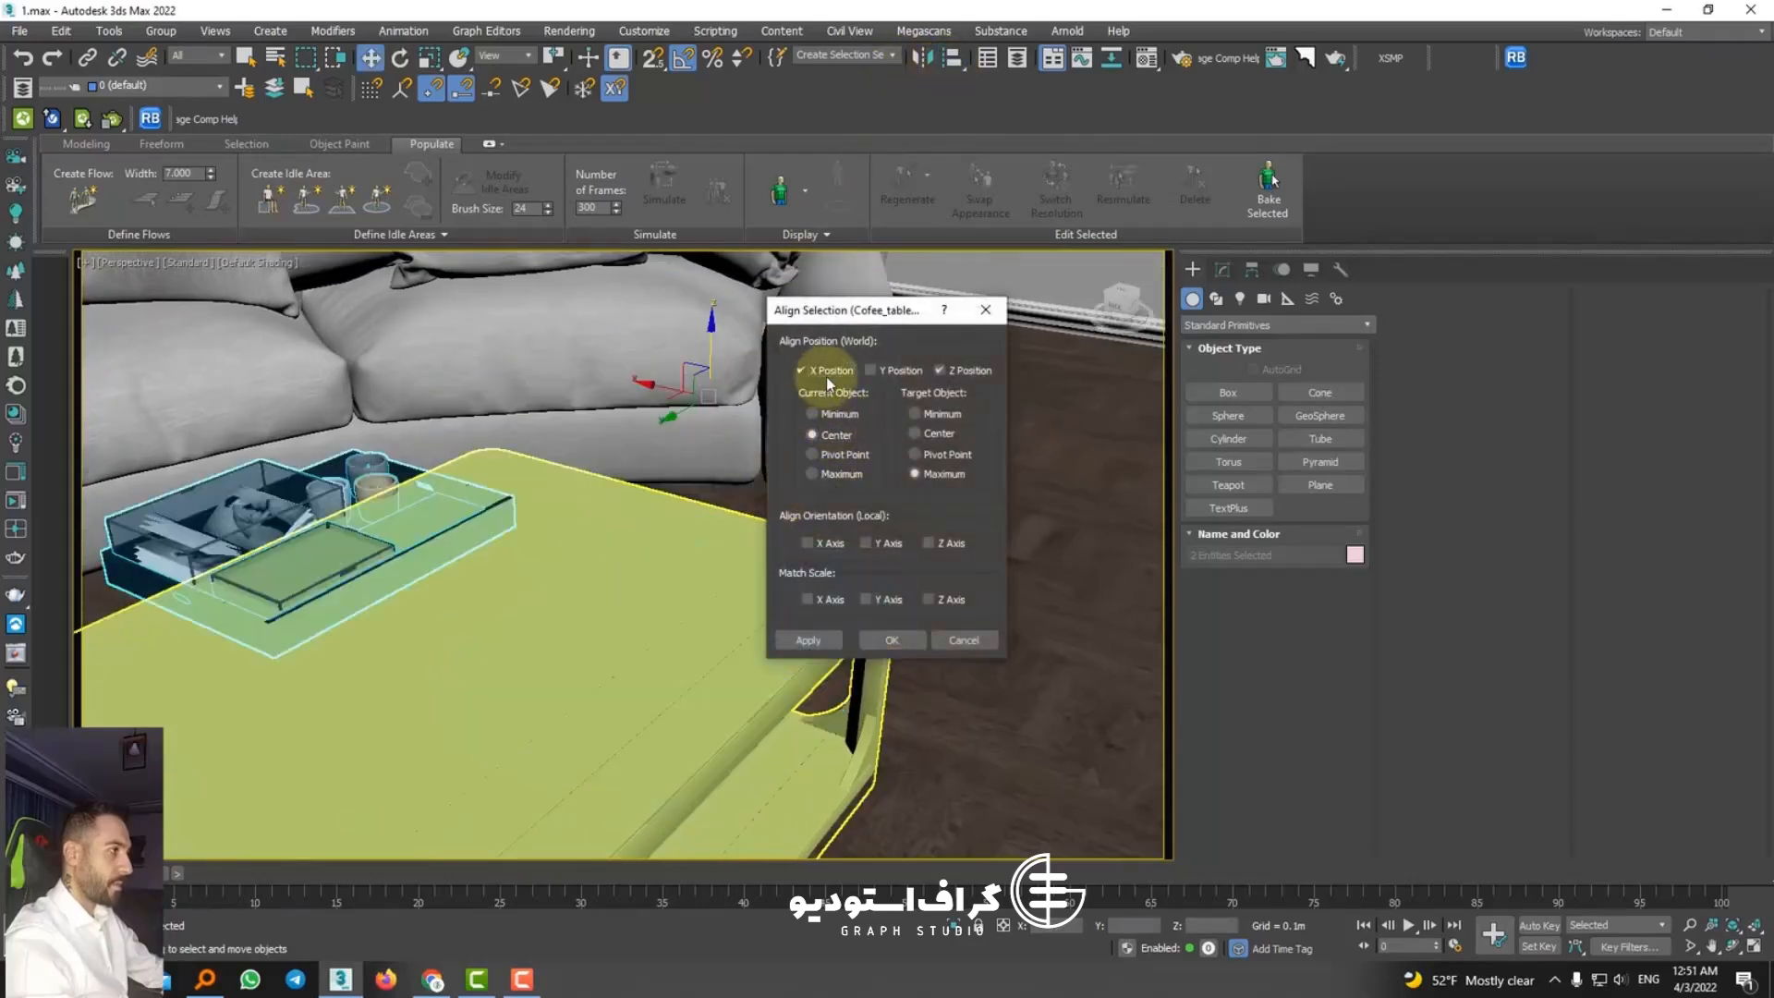
left_click(893, 371)
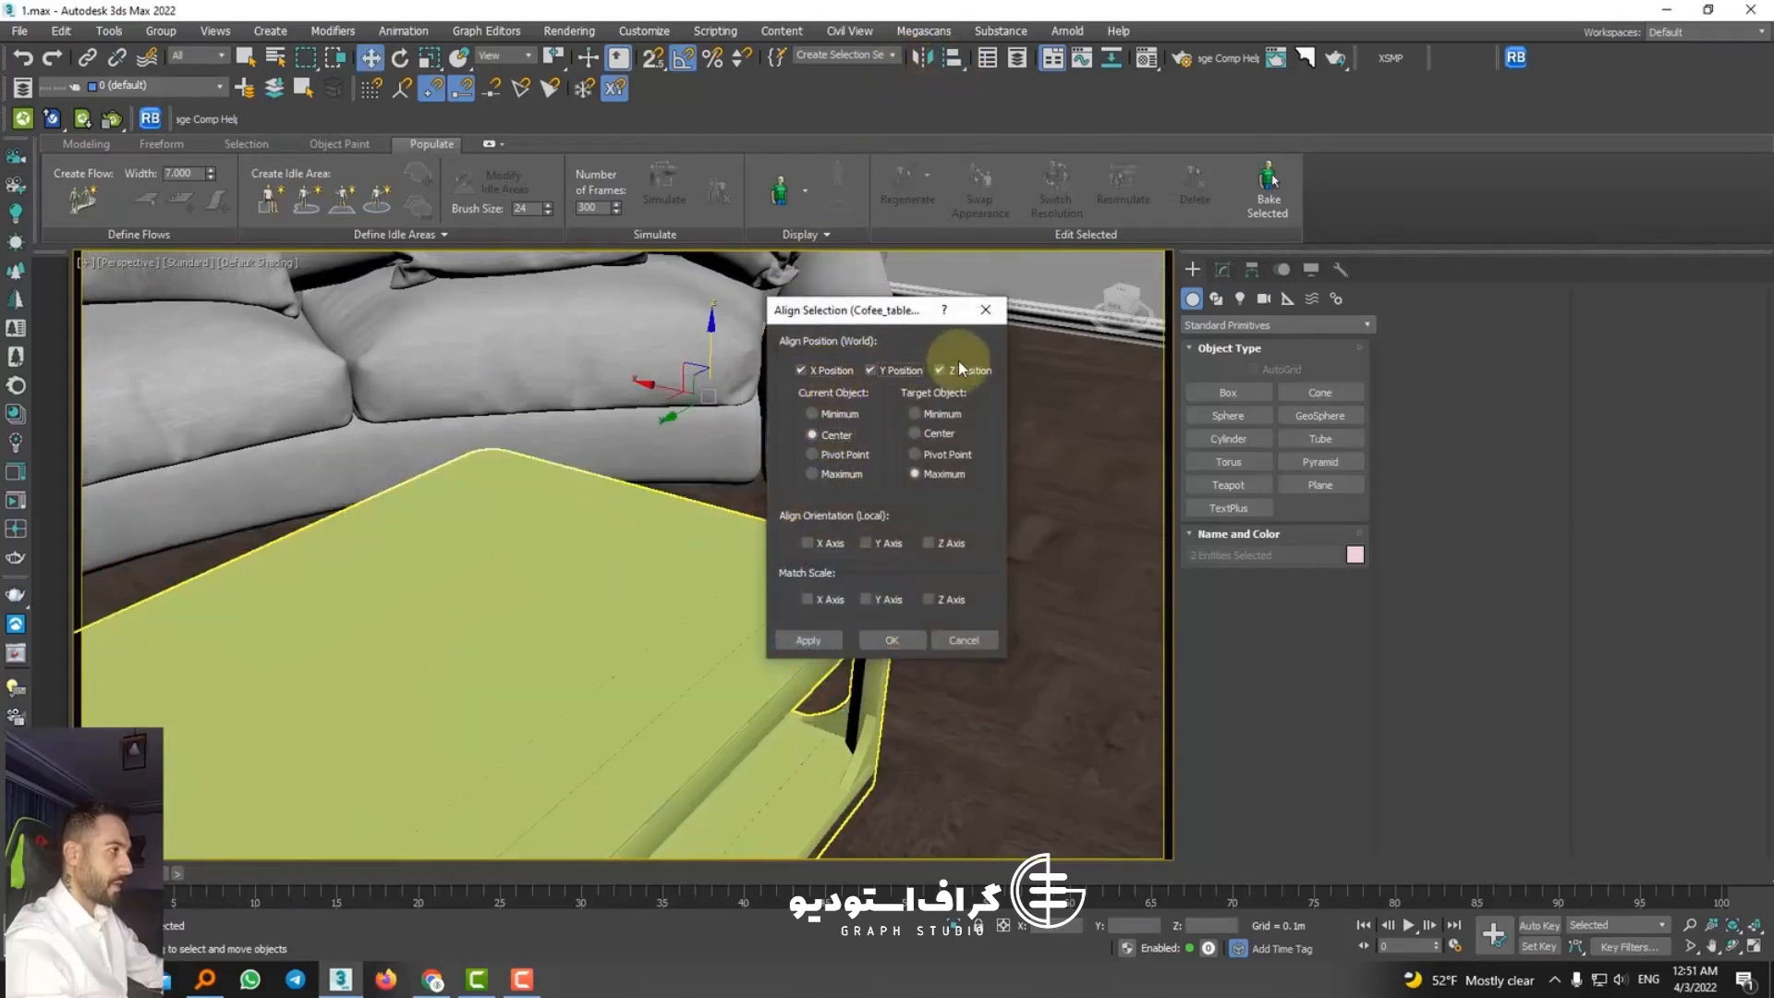
left_click(893, 640)
Step: Align the decor tray's minimum to the coffee table's maximum in Z position only
left_click(956, 59)
left_click(527, 542)
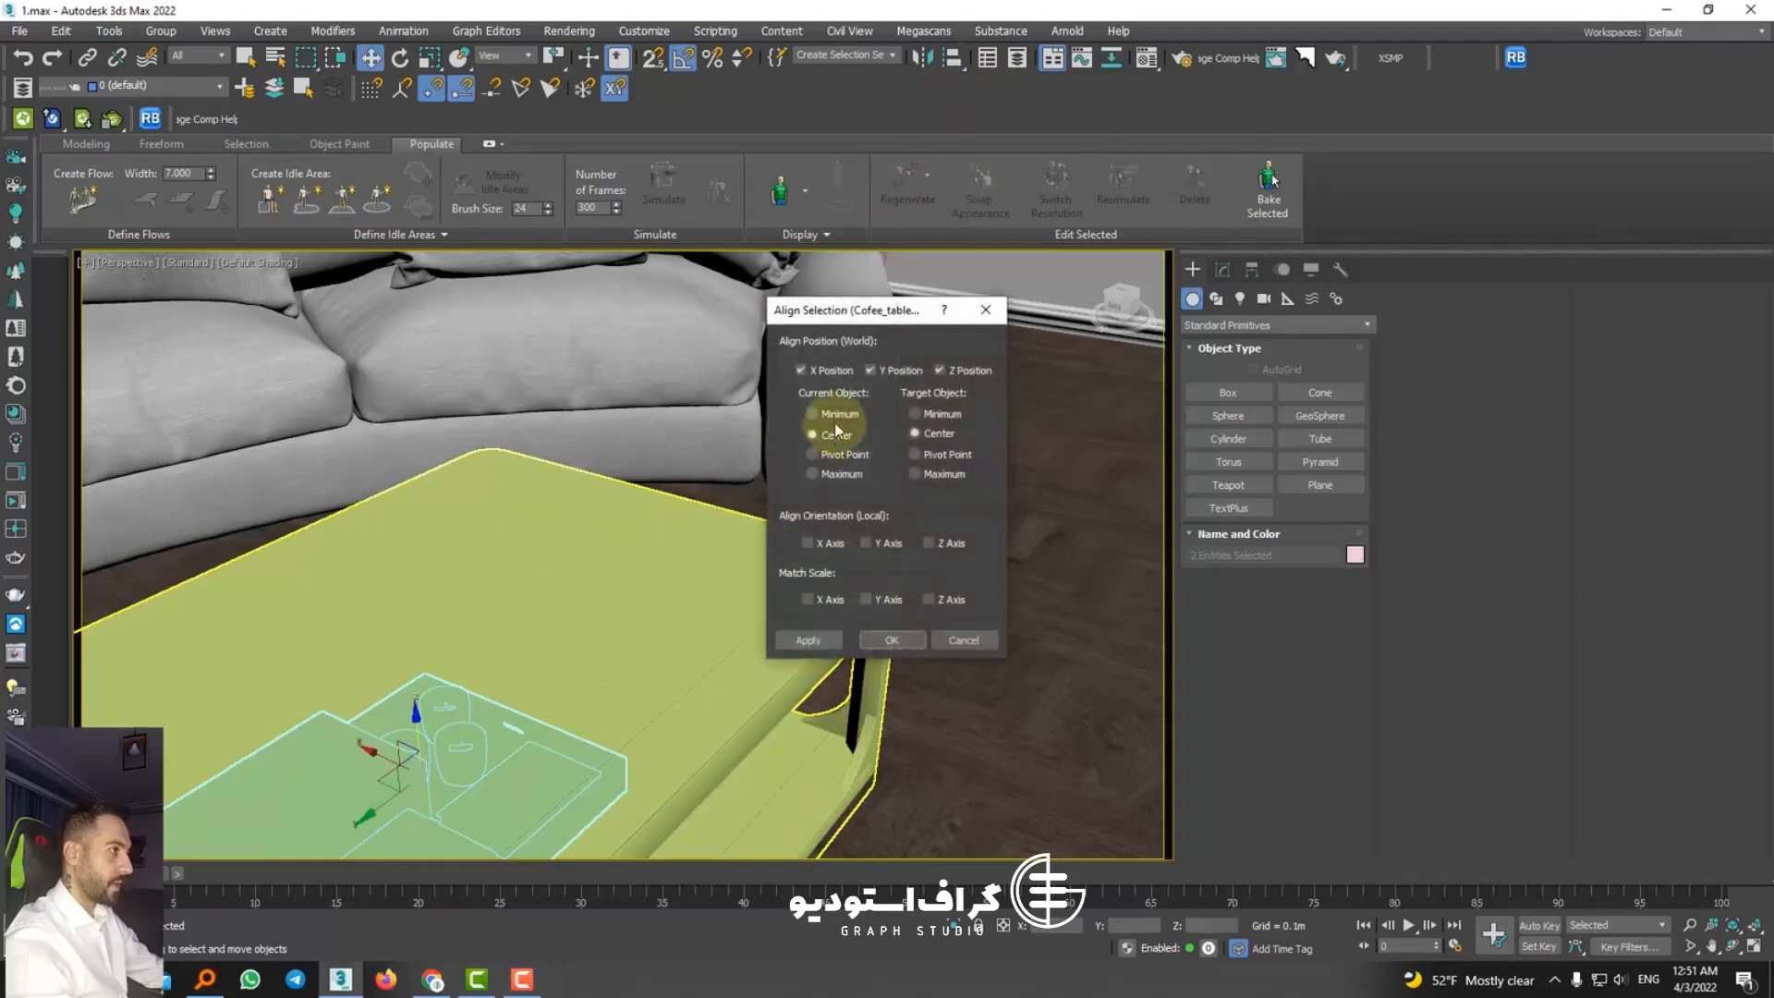
left_click(824, 412)
left_click(914, 472)
left_click(822, 379)
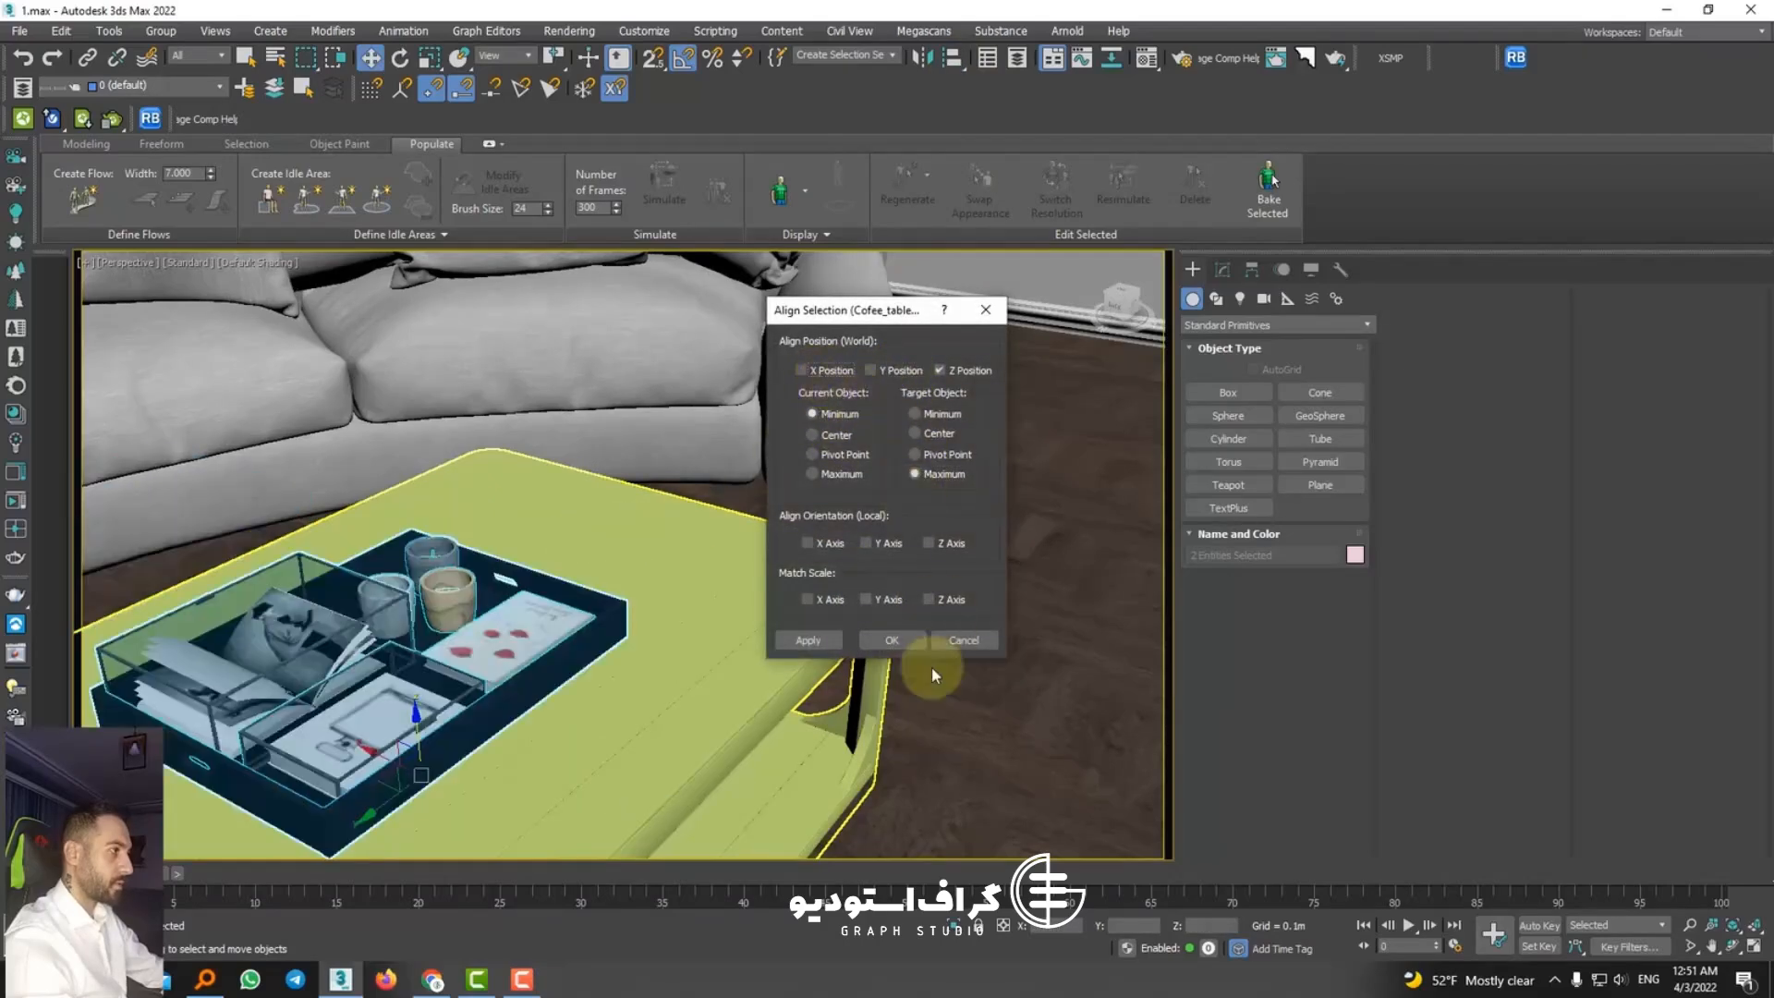
left_click(891, 640)
Step: Slide the decor tray along the tabletop toward one end of the coffee table
middle_click_drag(494, 629, 785, 423)
scroll(620, 593, "down", 4)
left_click_drag(785, 423, 894, 440)
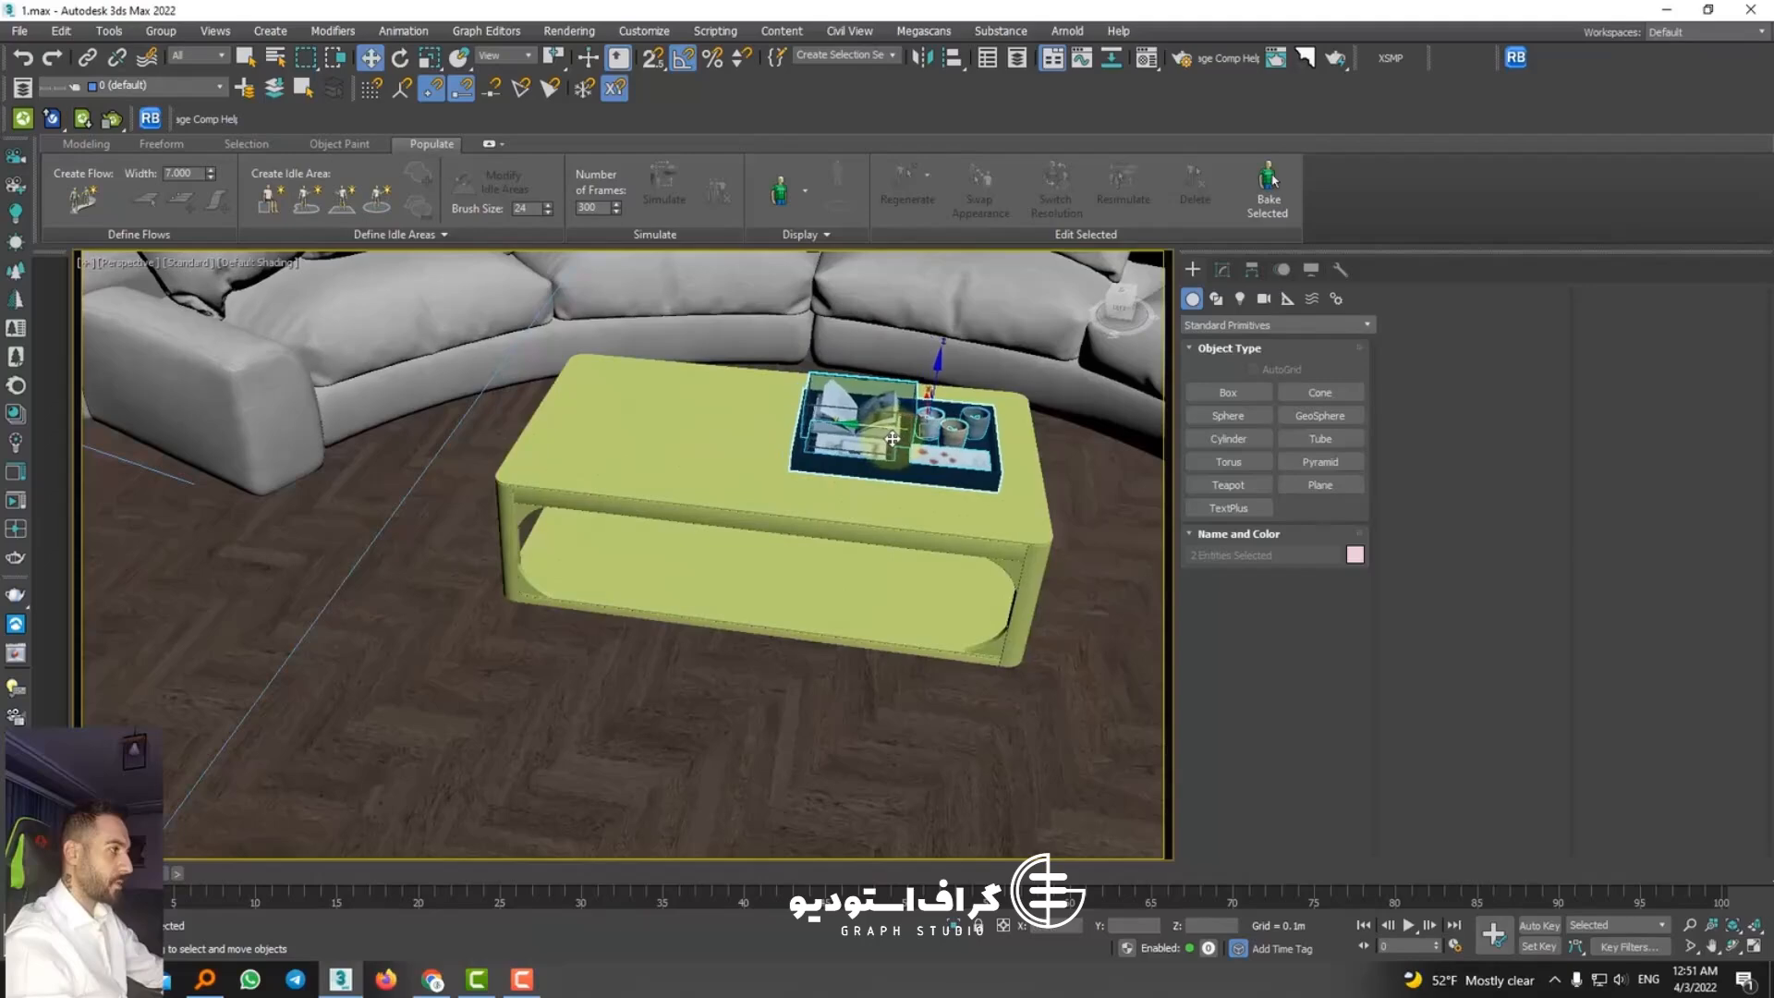
Step: Delete the vase of tulips standing on the floor in front of the coffee table
scroll(869, 452, "down", 5)
middle_click_drag(859, 542, 862, 508)
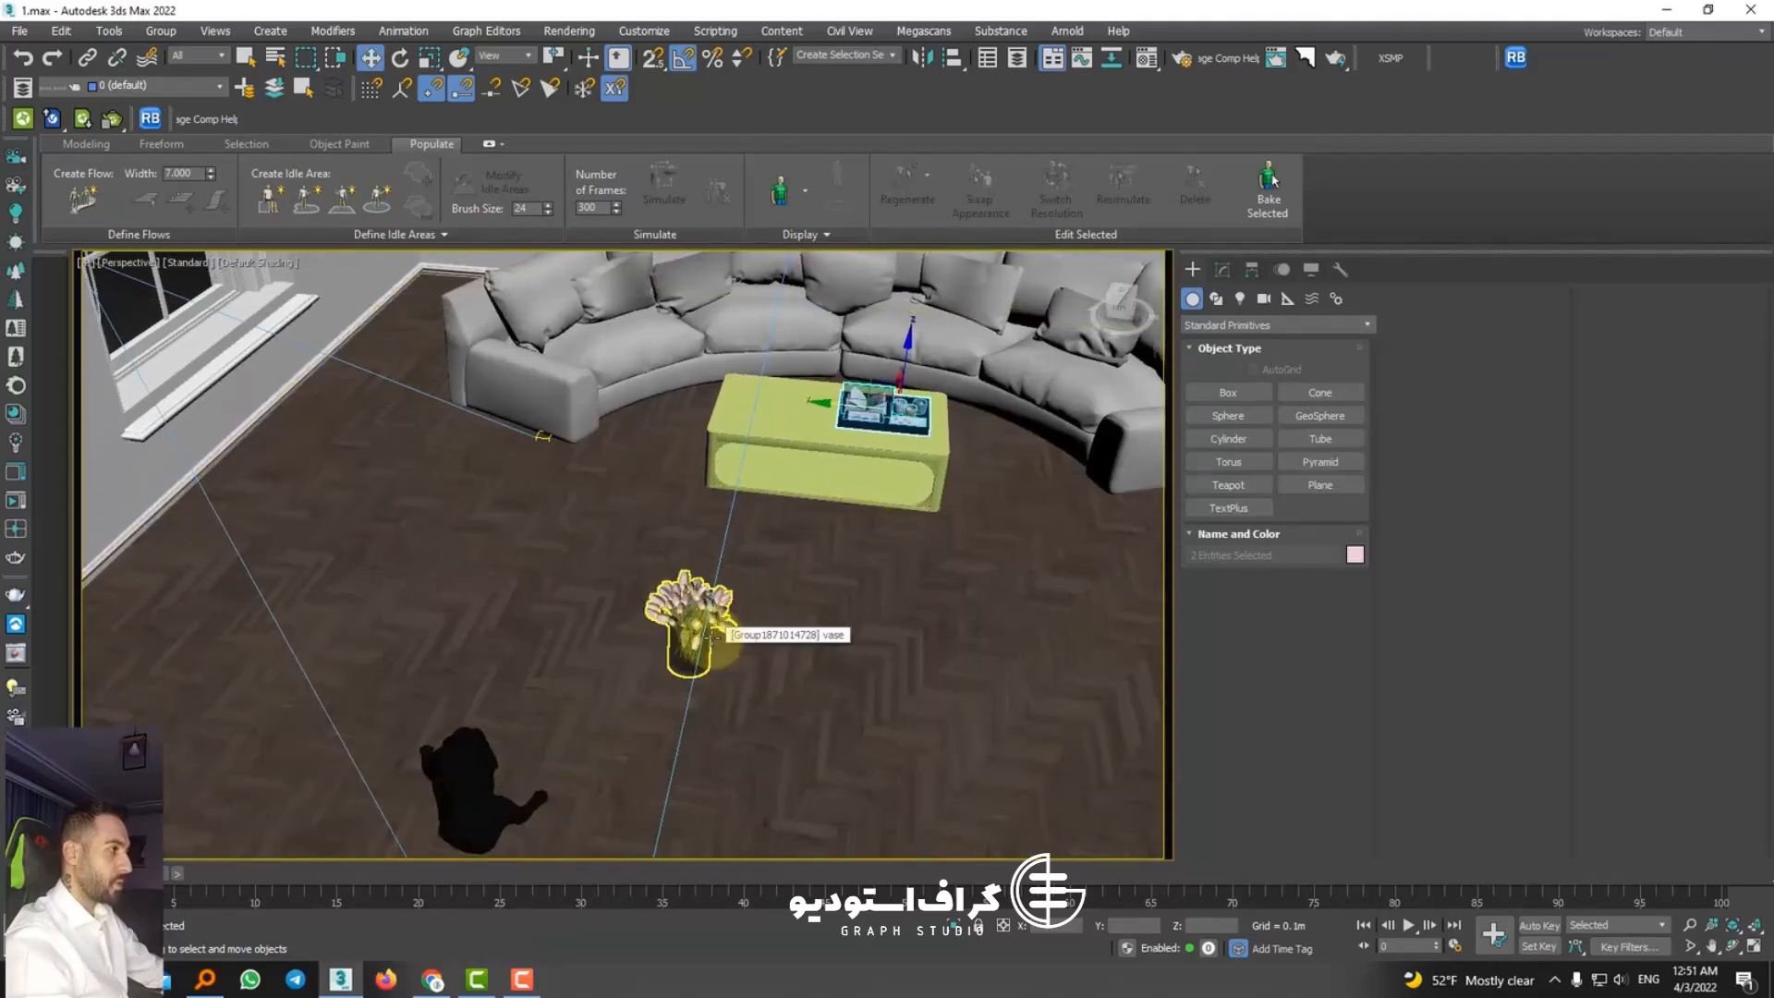
left_click(712, 638)
key("Delete")
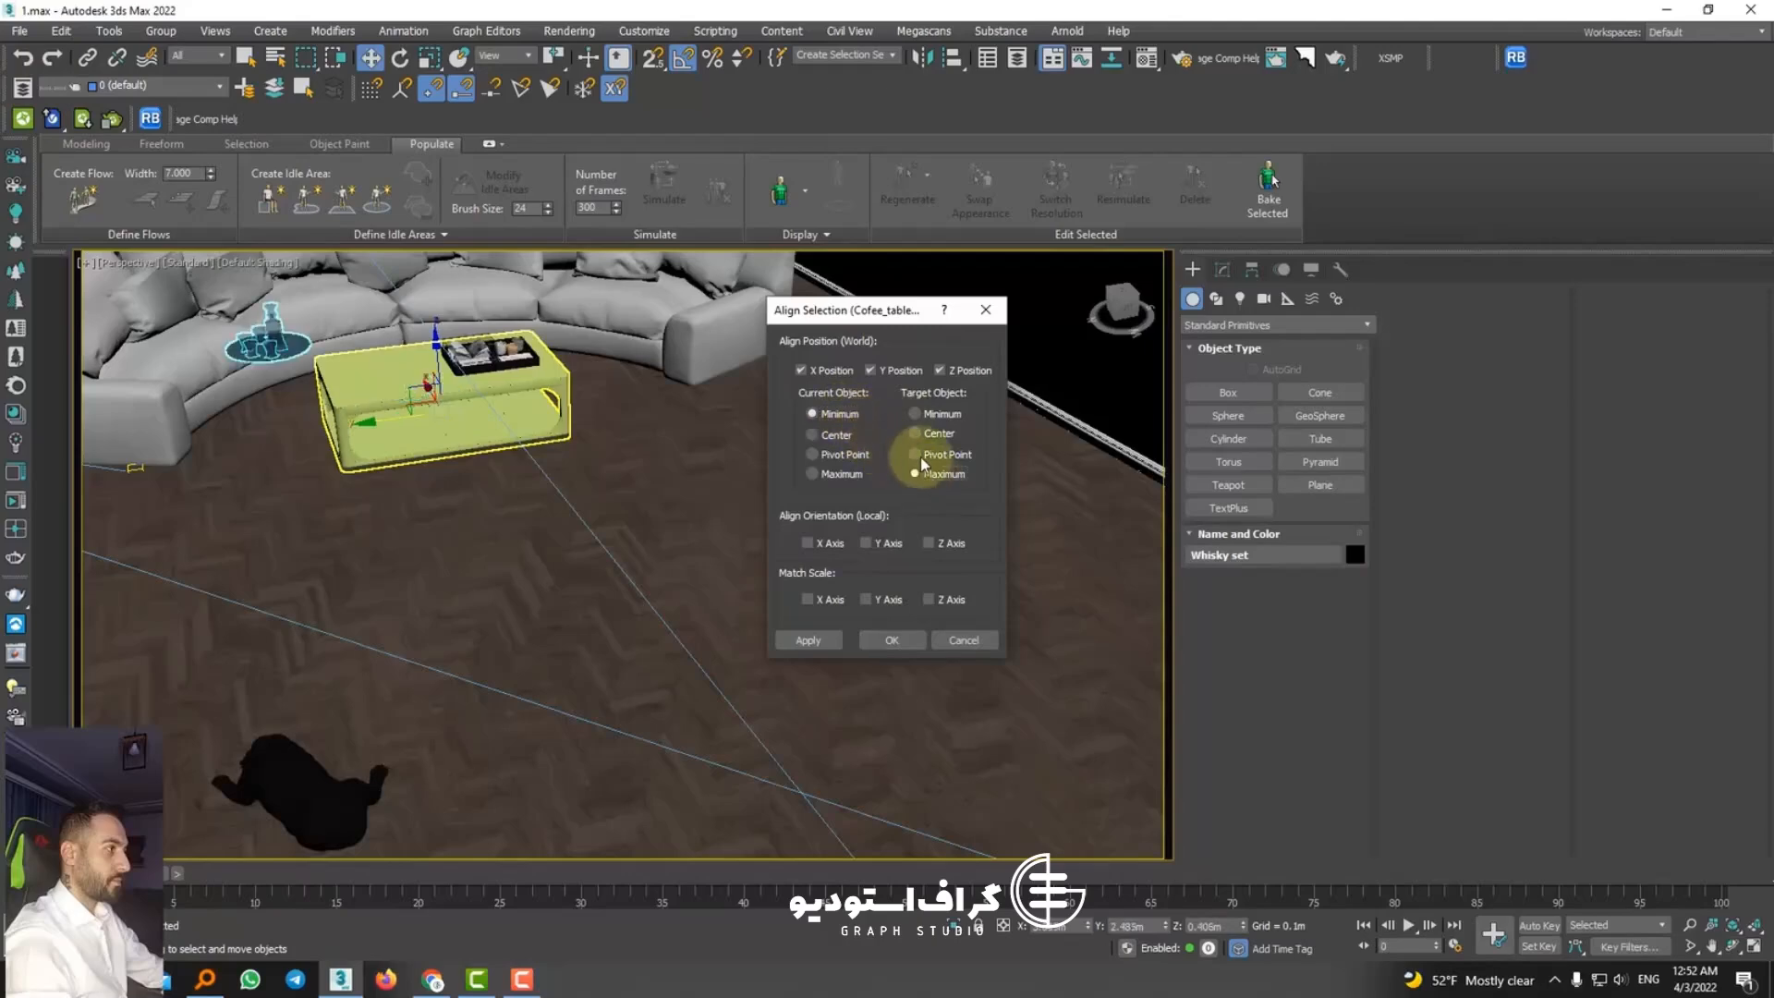
Step: Align the Whisky set's minimum to the coffee table's maximum in Z only, and move it across the tabletop beside the tray
left_click(887, 370)
left_click(829, 370)
left_click(892, 640)
scroll(443, 361, "up", 8)
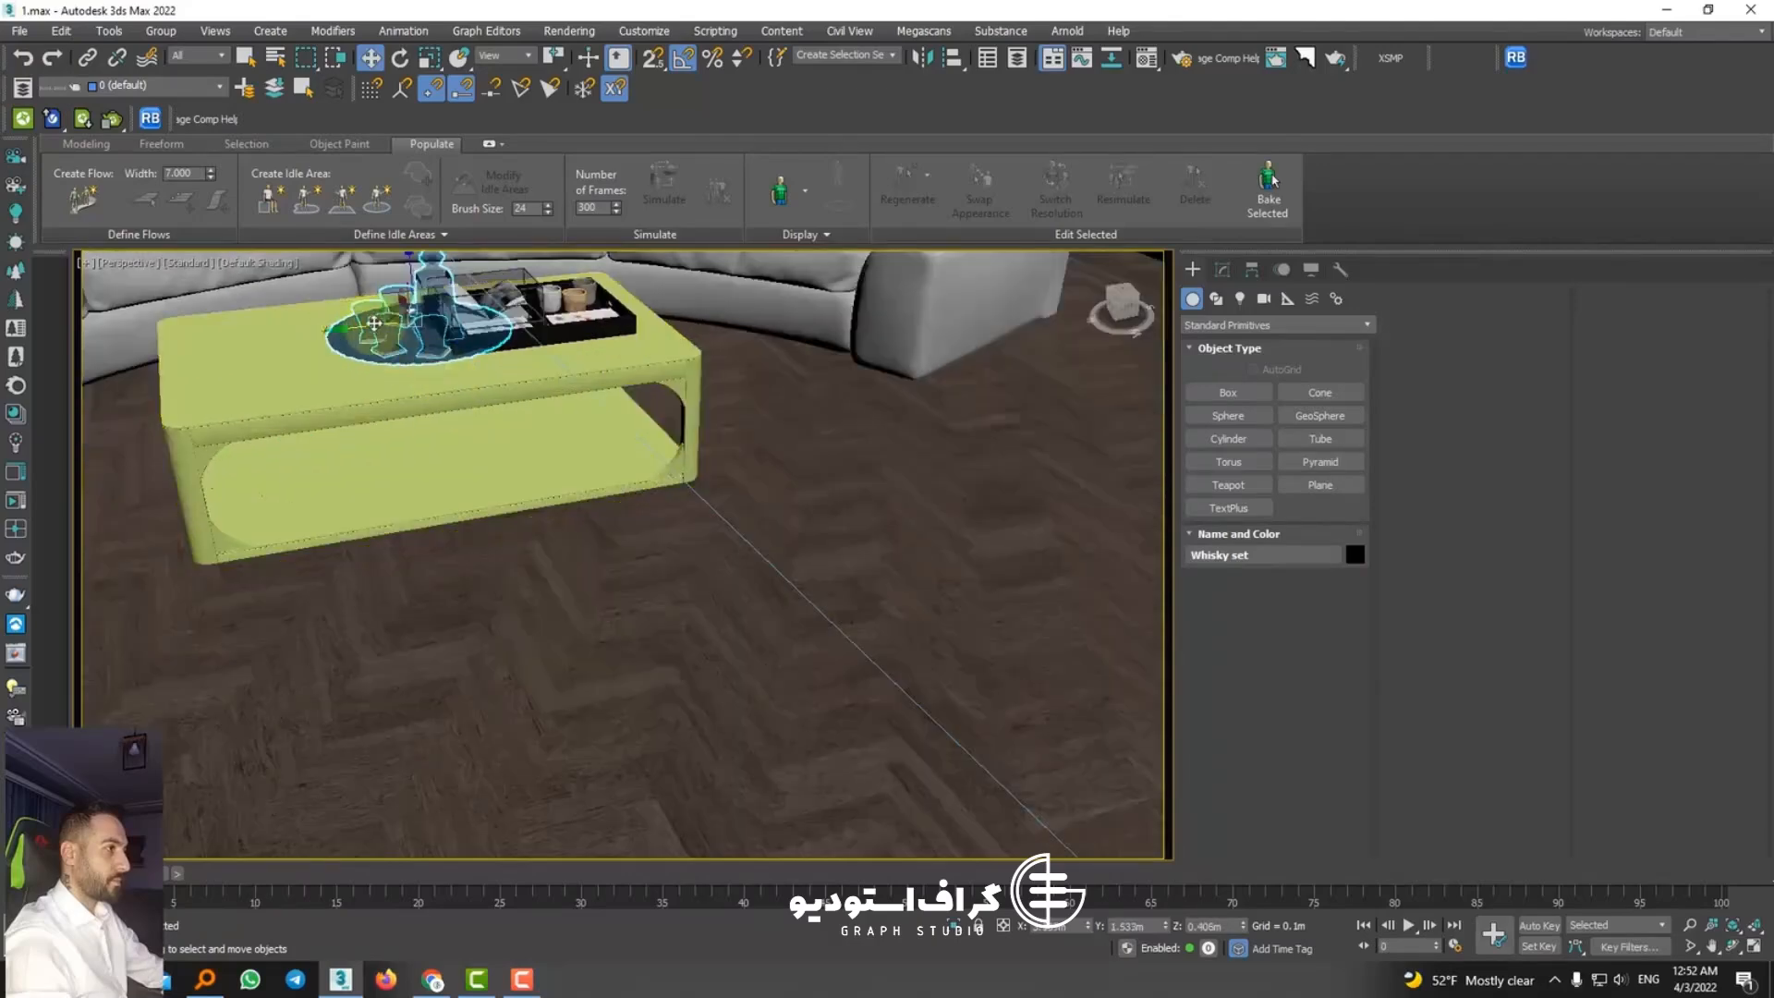
left_click_drag(453, 337, 226, 346)
middle_click_drag(226, 347, 352, 476)
mouse_move(351, 476)
middle_mouse_down("alt")
mouse_move(400, 495)
mouse_move(458, 453)
mouse_move(322, 485)
middle_mouse_up("alt")
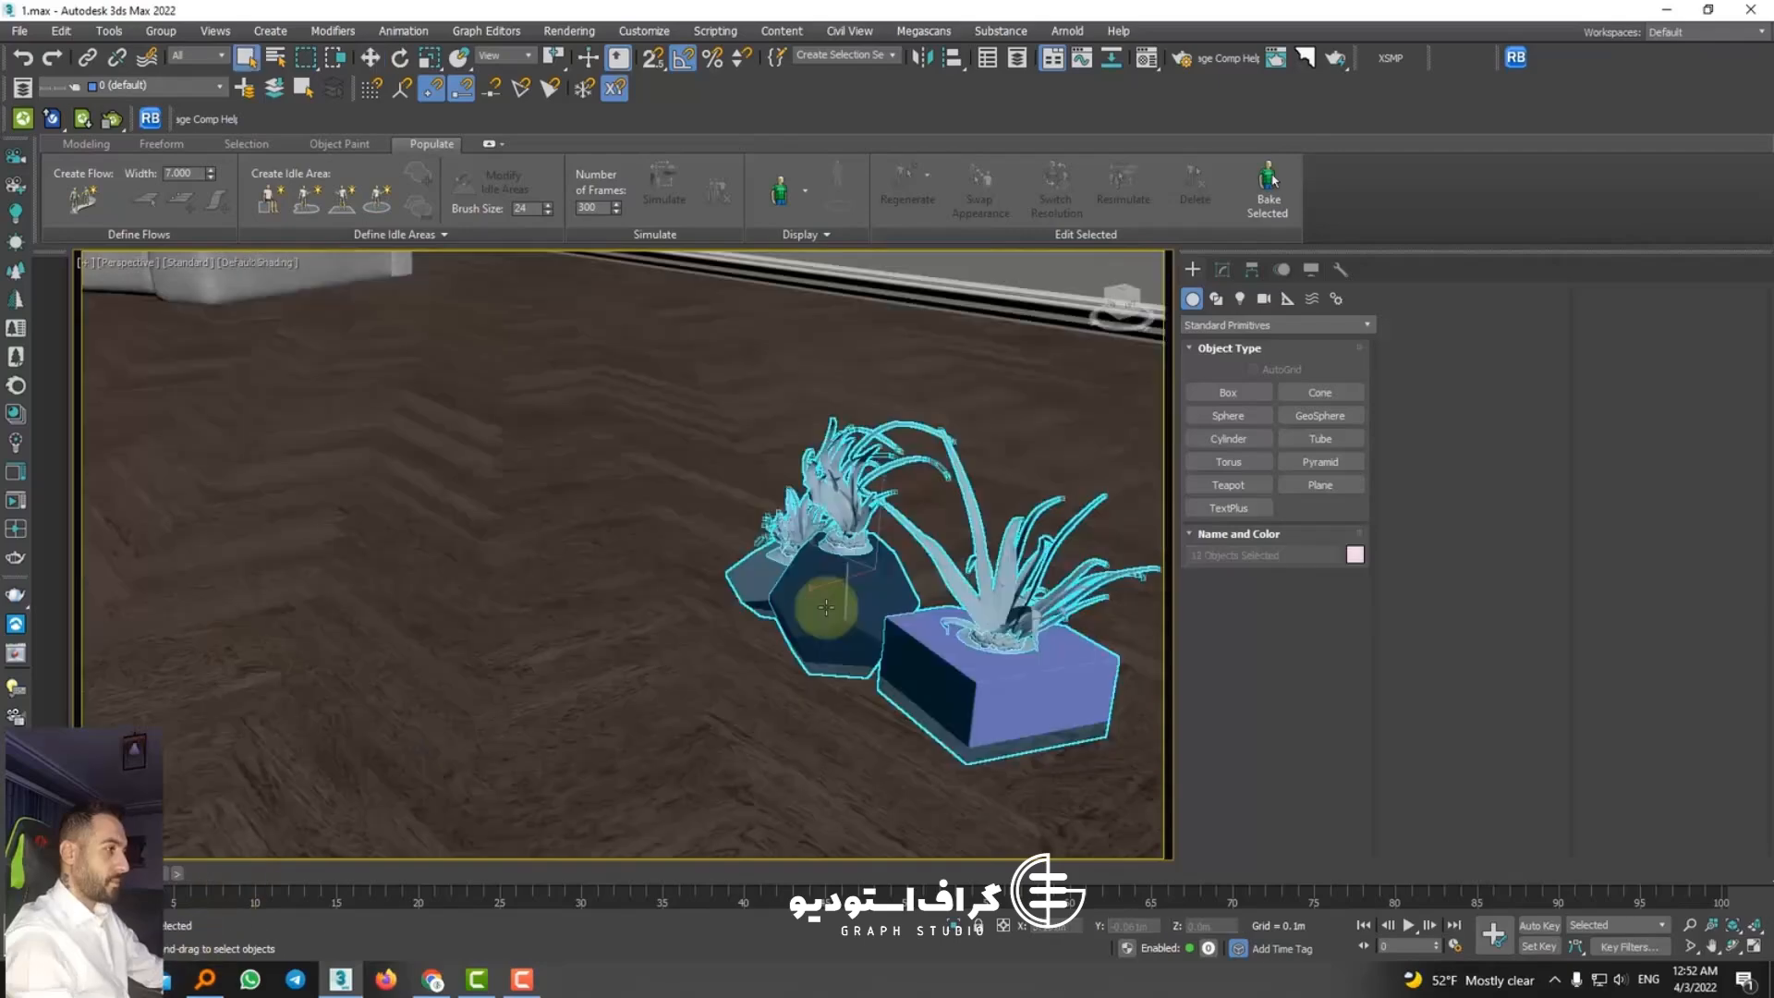
Step: Isolate the three merged cement planters with their plants and clear the selection
left_click(826, 607)
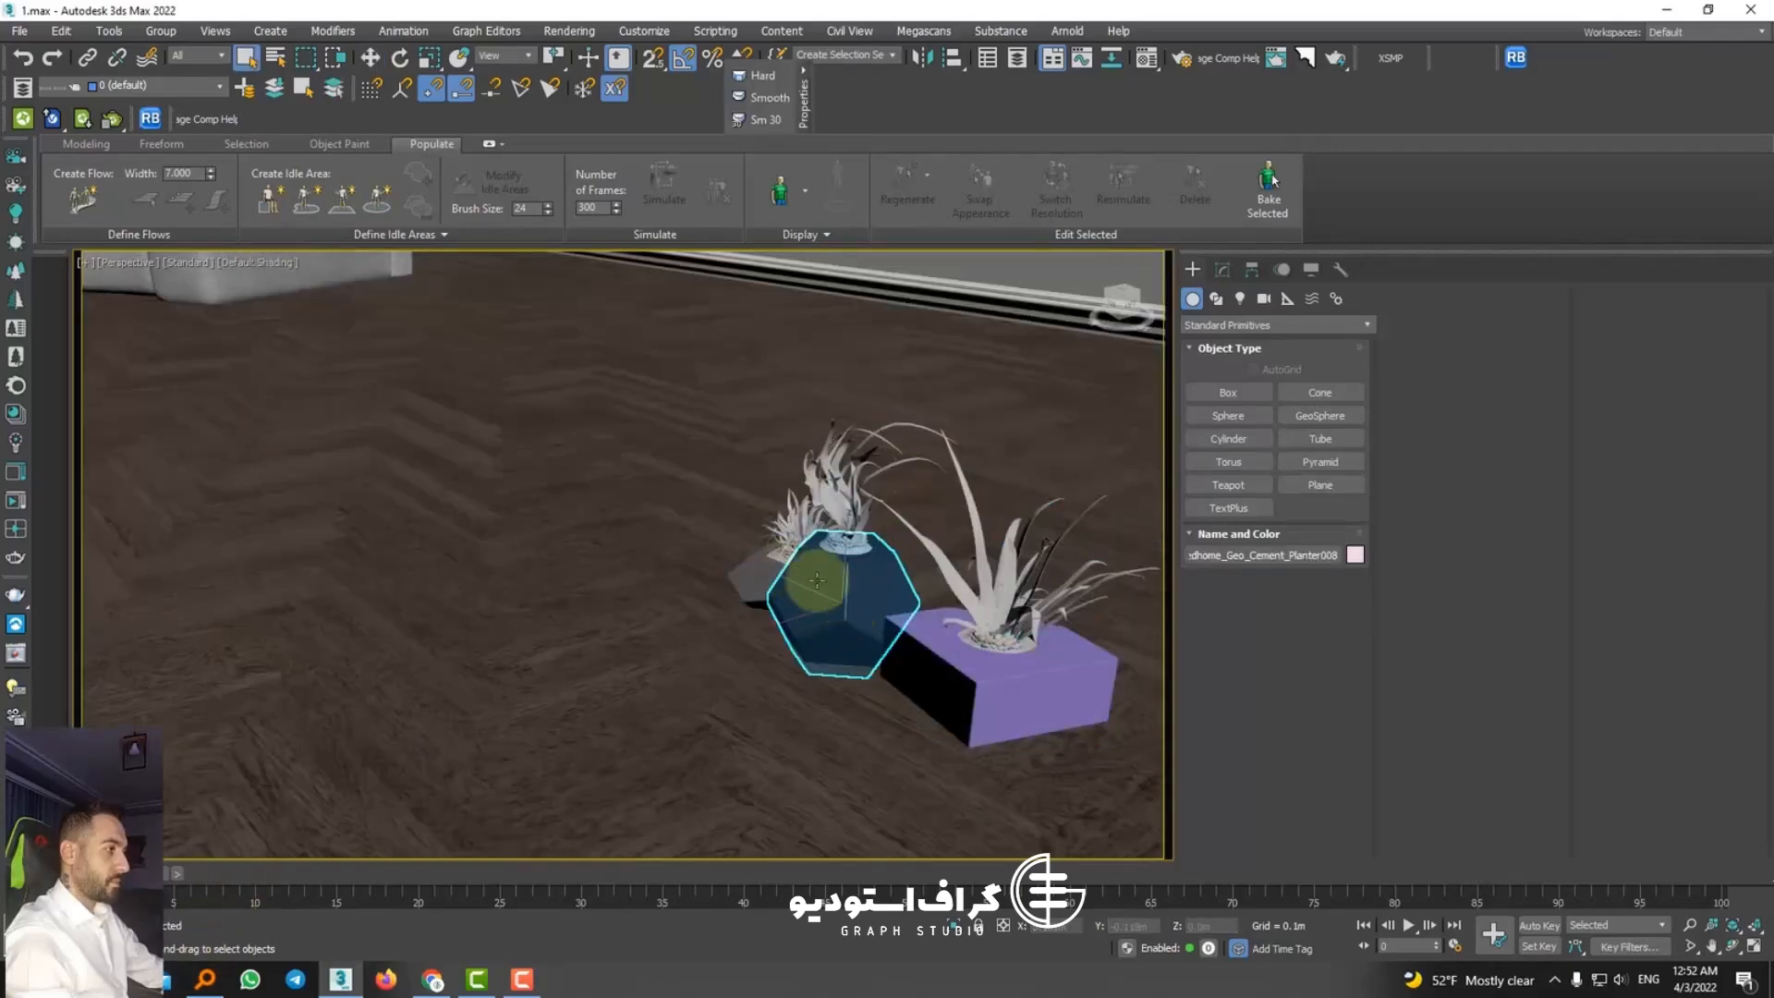
double_click(824, 604)
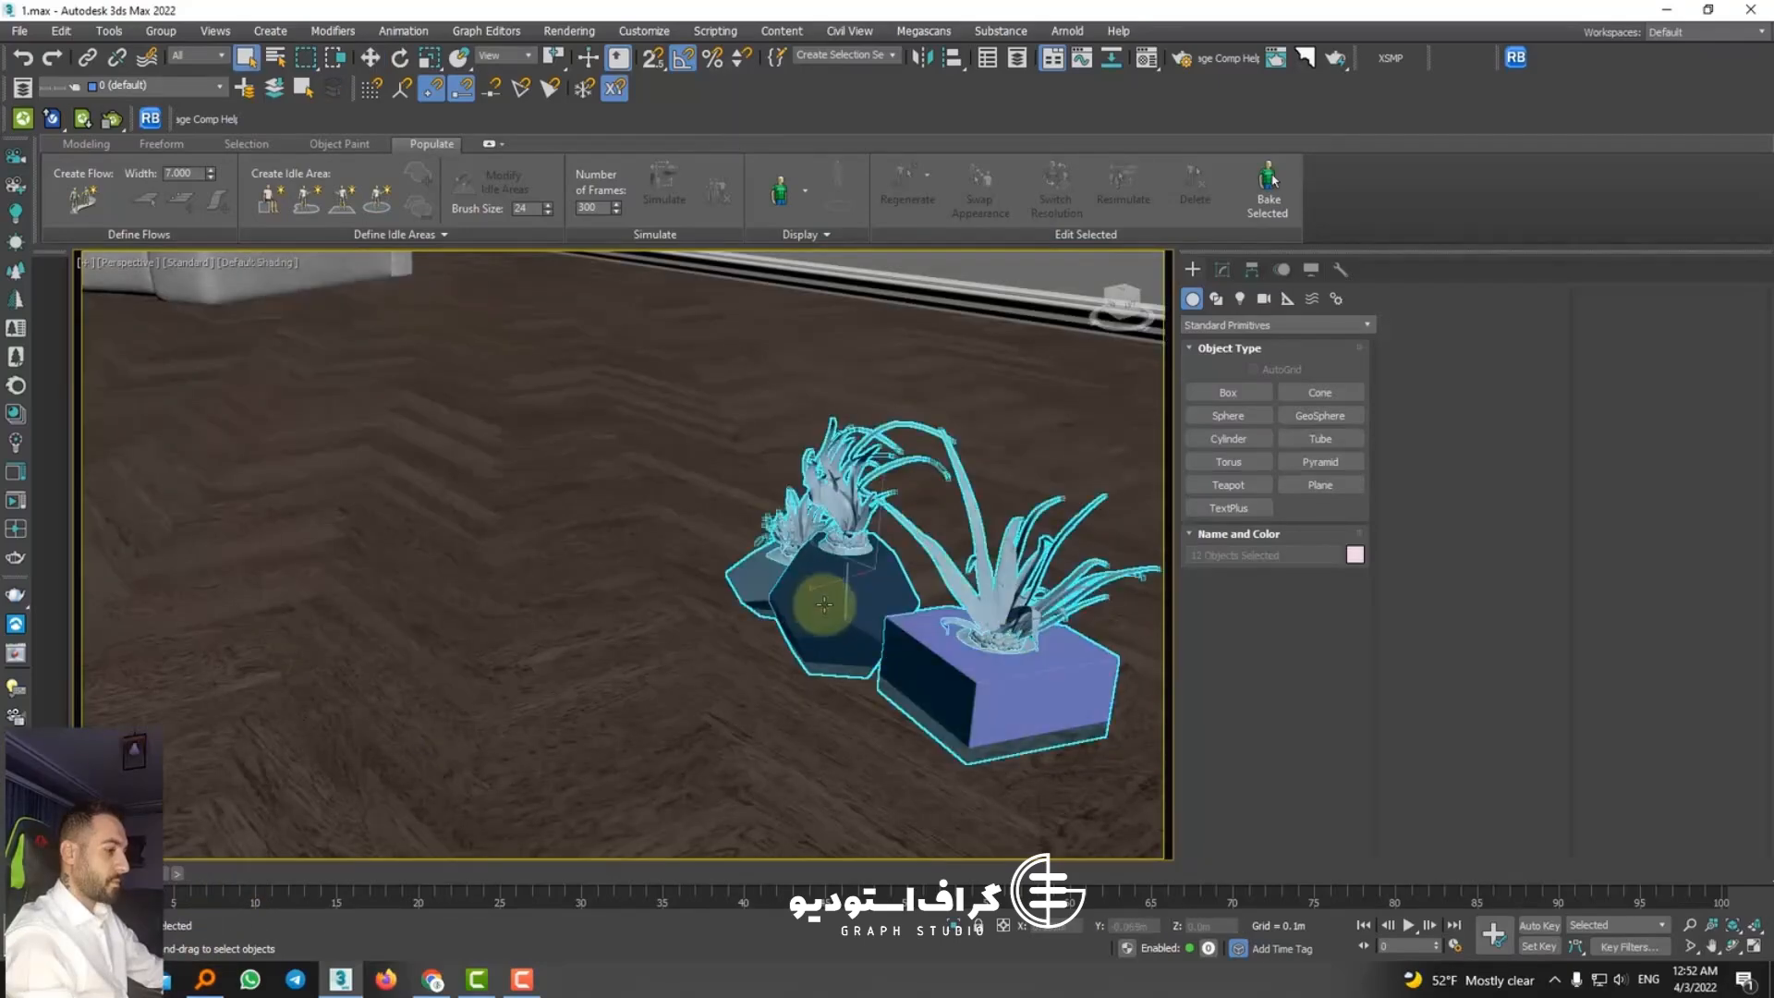
key("alt+q")
mouse_move(823, 604)
middle_mouse_down("alt")
mouse_move(828, 622)
mouse_move(848, 611)
middle_mouse_up("alt")
left_click(702, 756)
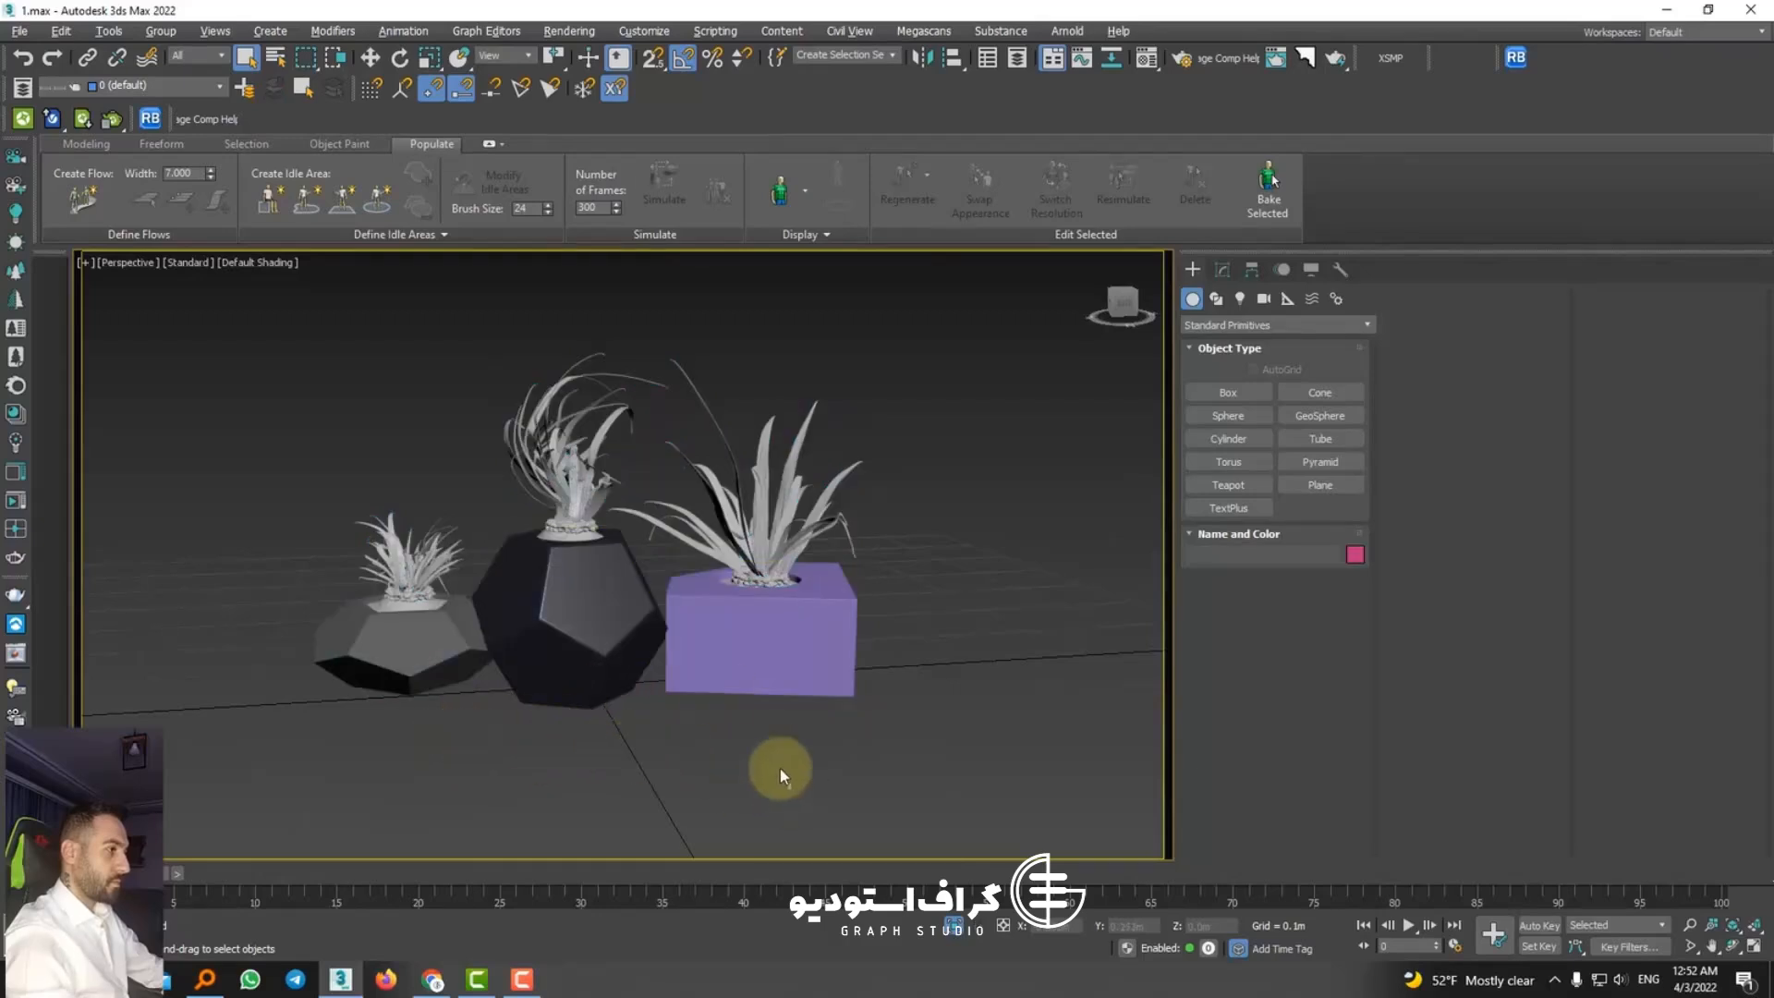
Step: Delete the purple block planter and the tall dark planter together with their plants, keeping only the smallest planter
left_click_drag(512, 714, 513, 716)
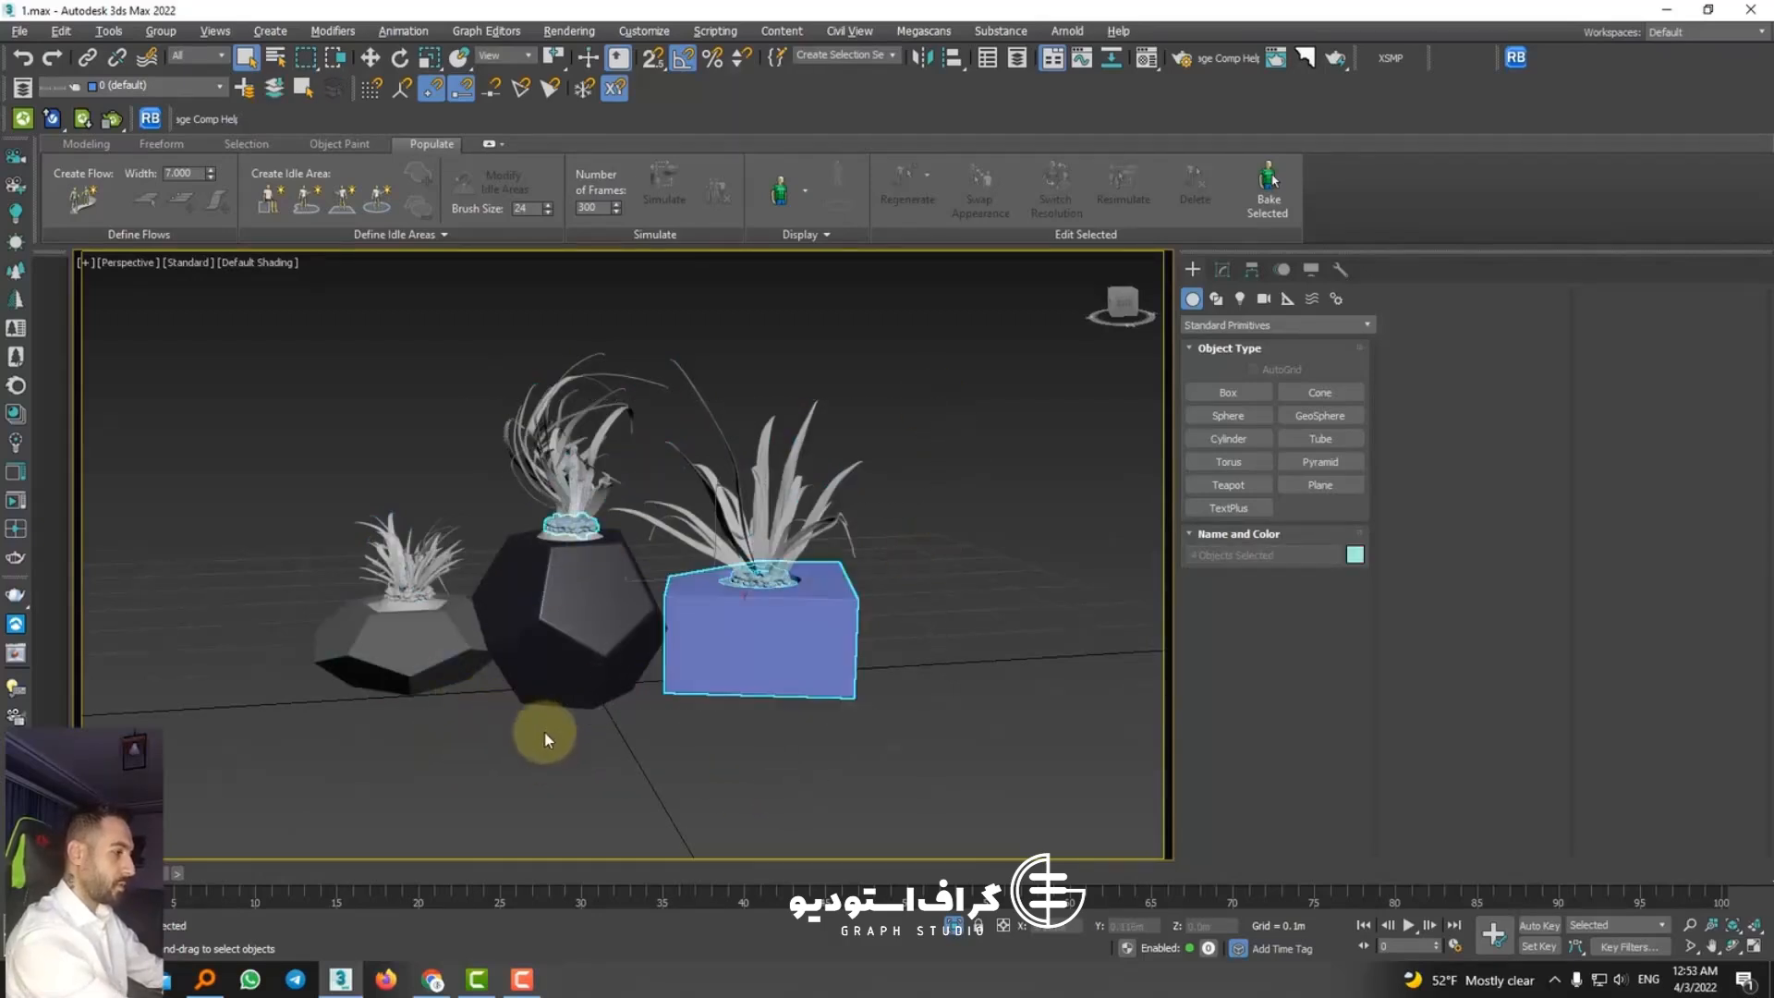
key("Delete")
left_click(630, 613)
key("Delete")
left_click(612, 477)
key("Delete")
left_click(790, 530)
key("Delete")
left_click(580, 535)
key("Delete")
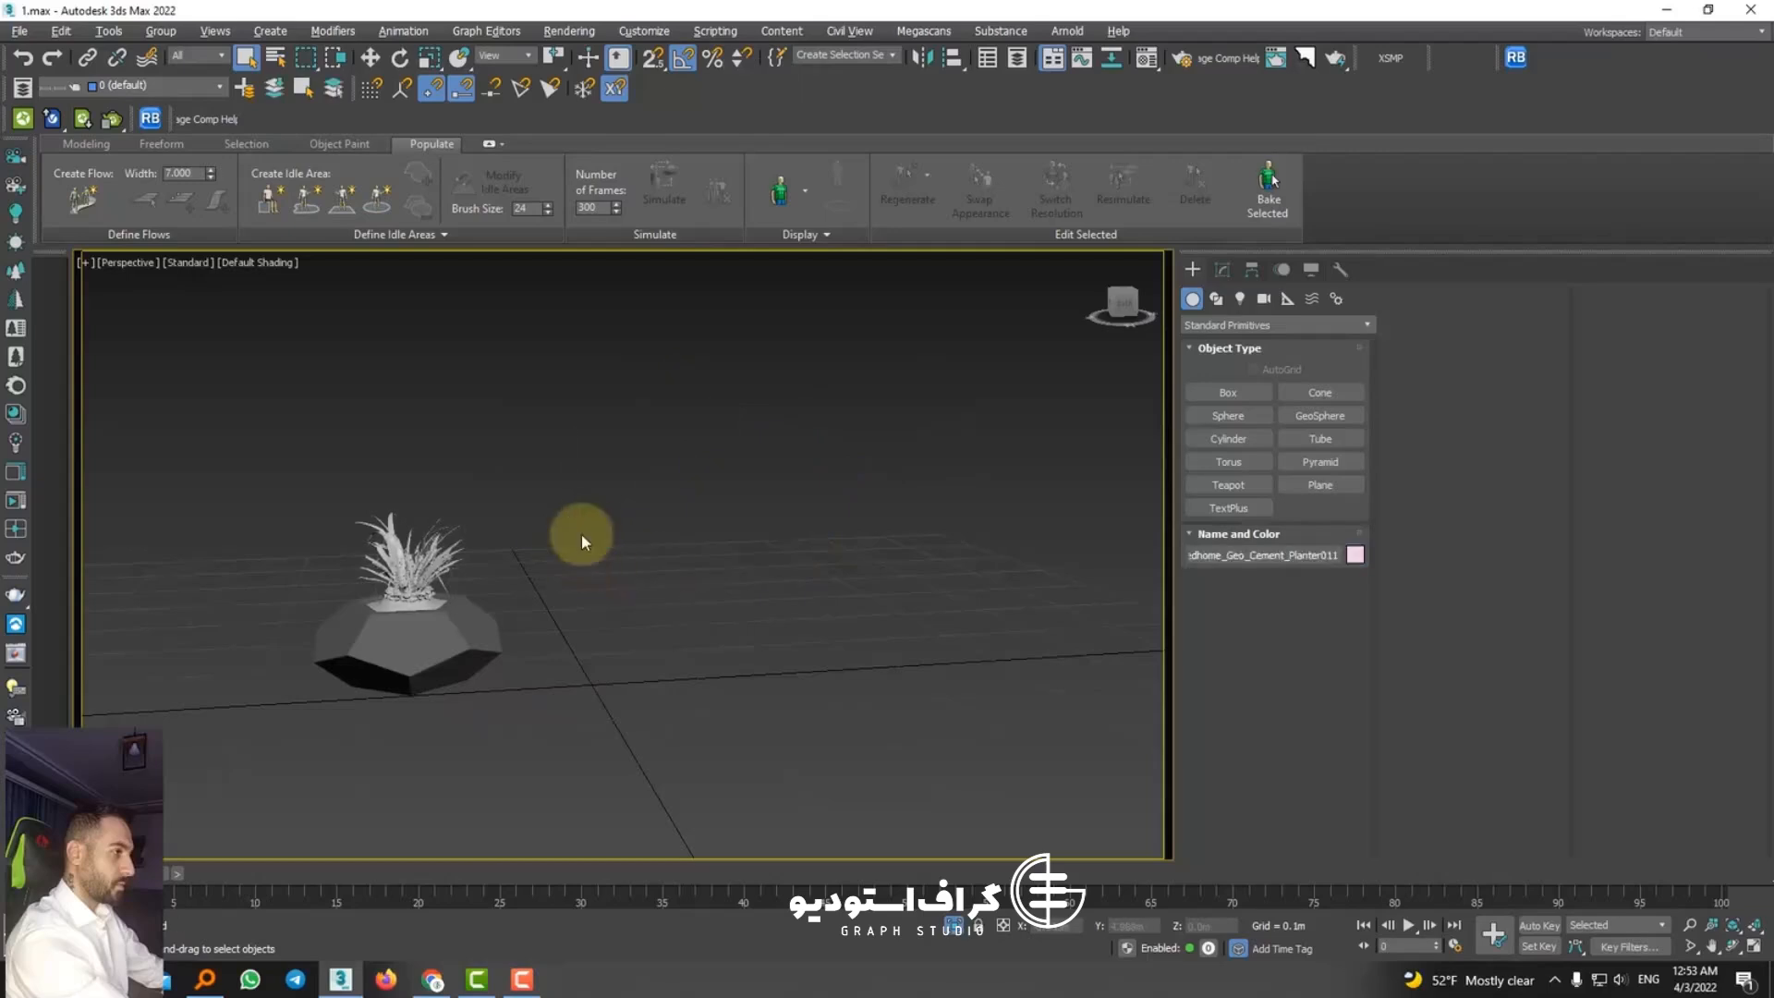
Step: Select the small planter with its plant, exit isolation, and group the parts
left_click_drag(363, 469, 362, 468)
left_click_drag(578, 469, 218, 778)
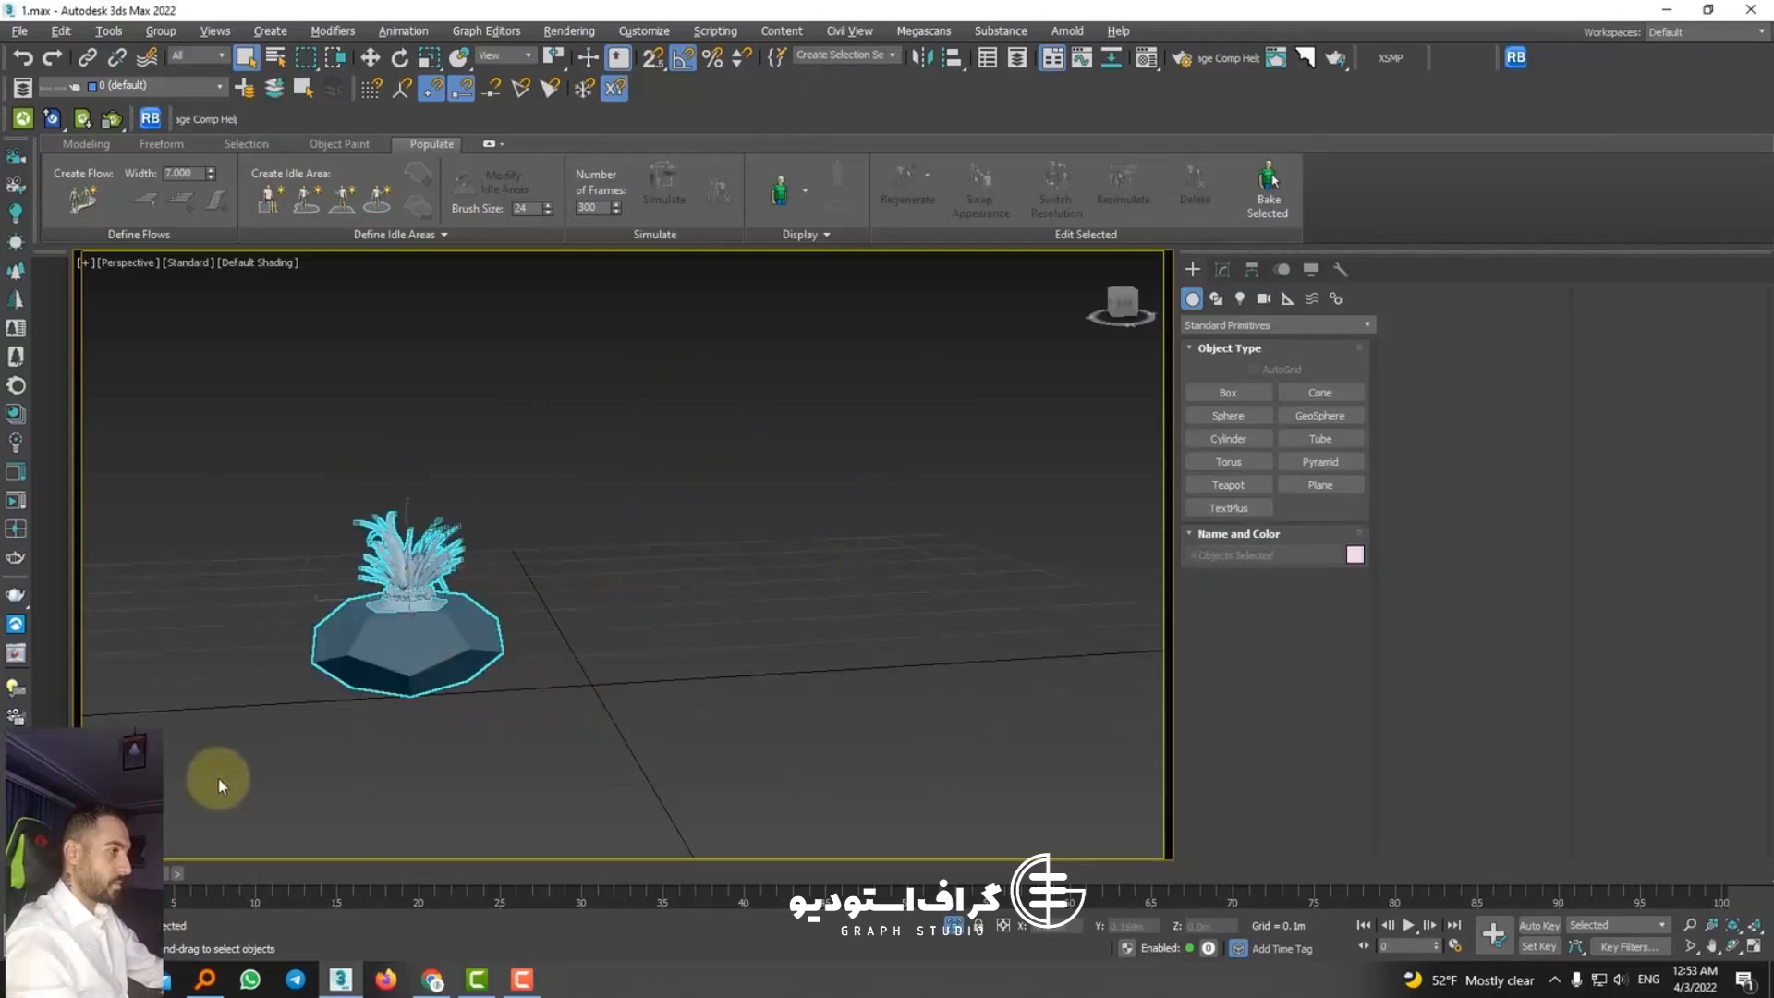
left_click(955, 928)
scroll(622, 638, "down", 4)
middle_click_drag(404, 577, 672, 602)
left_click(159, 33)
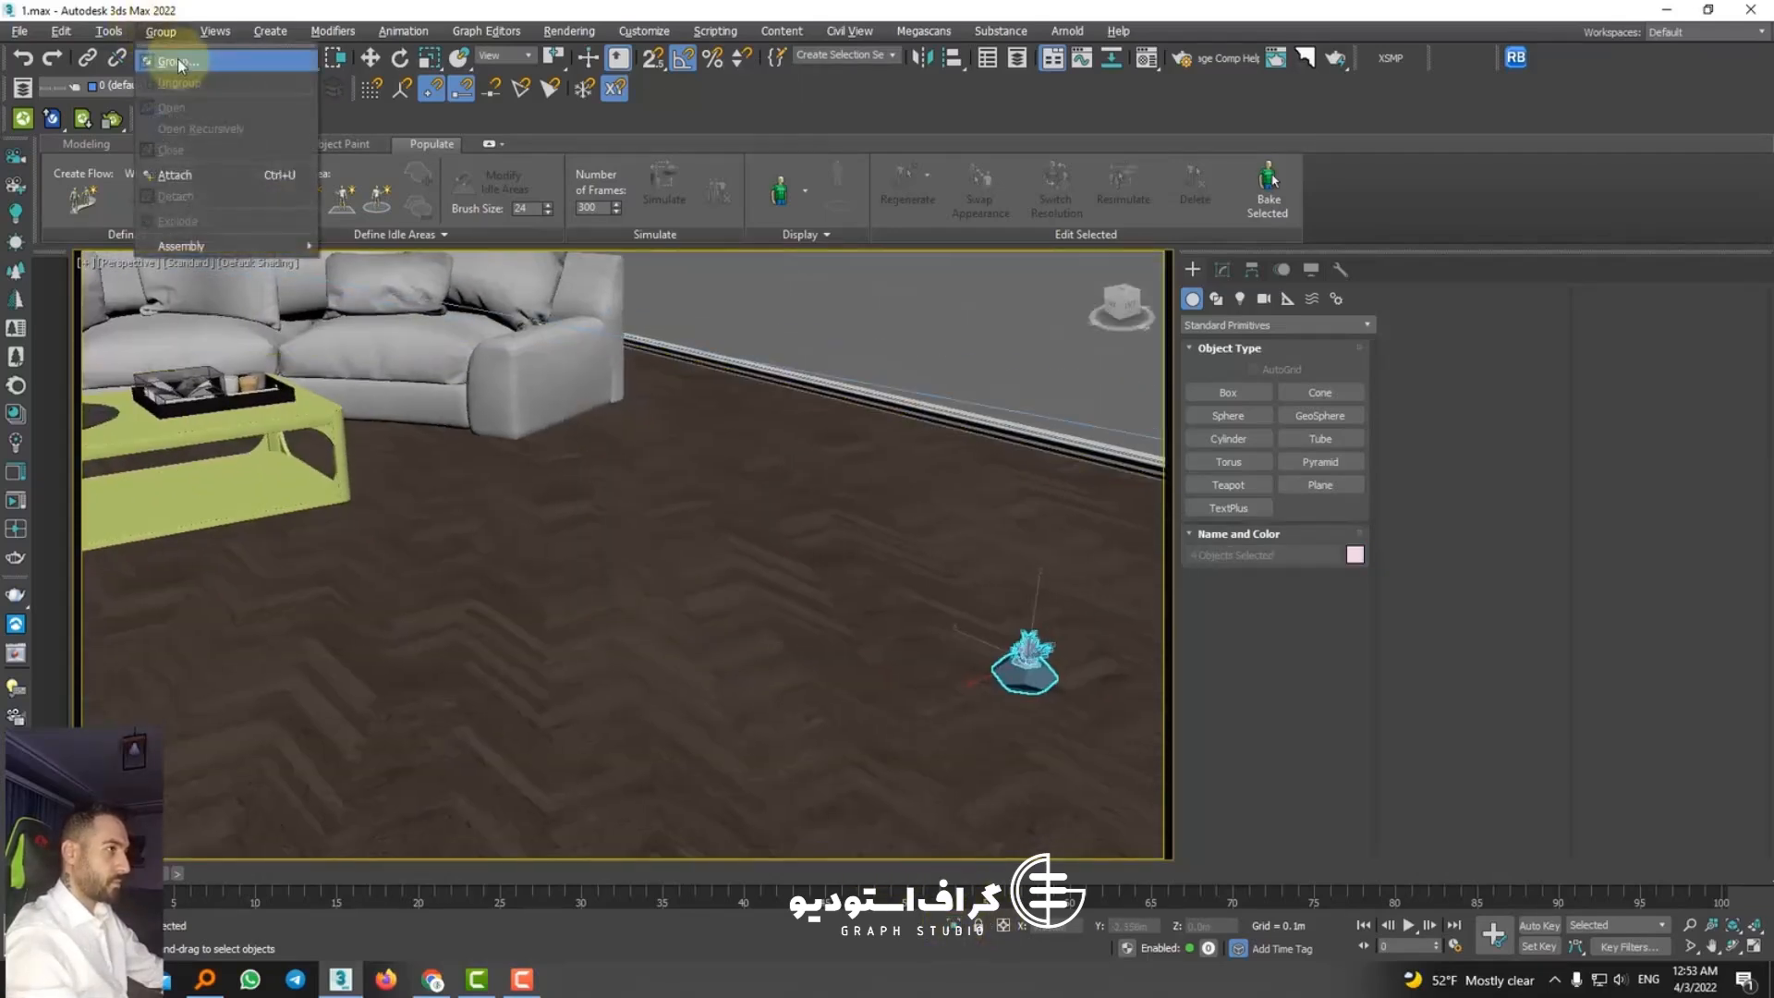
left_click(179, 63)
left_click(901, 522)
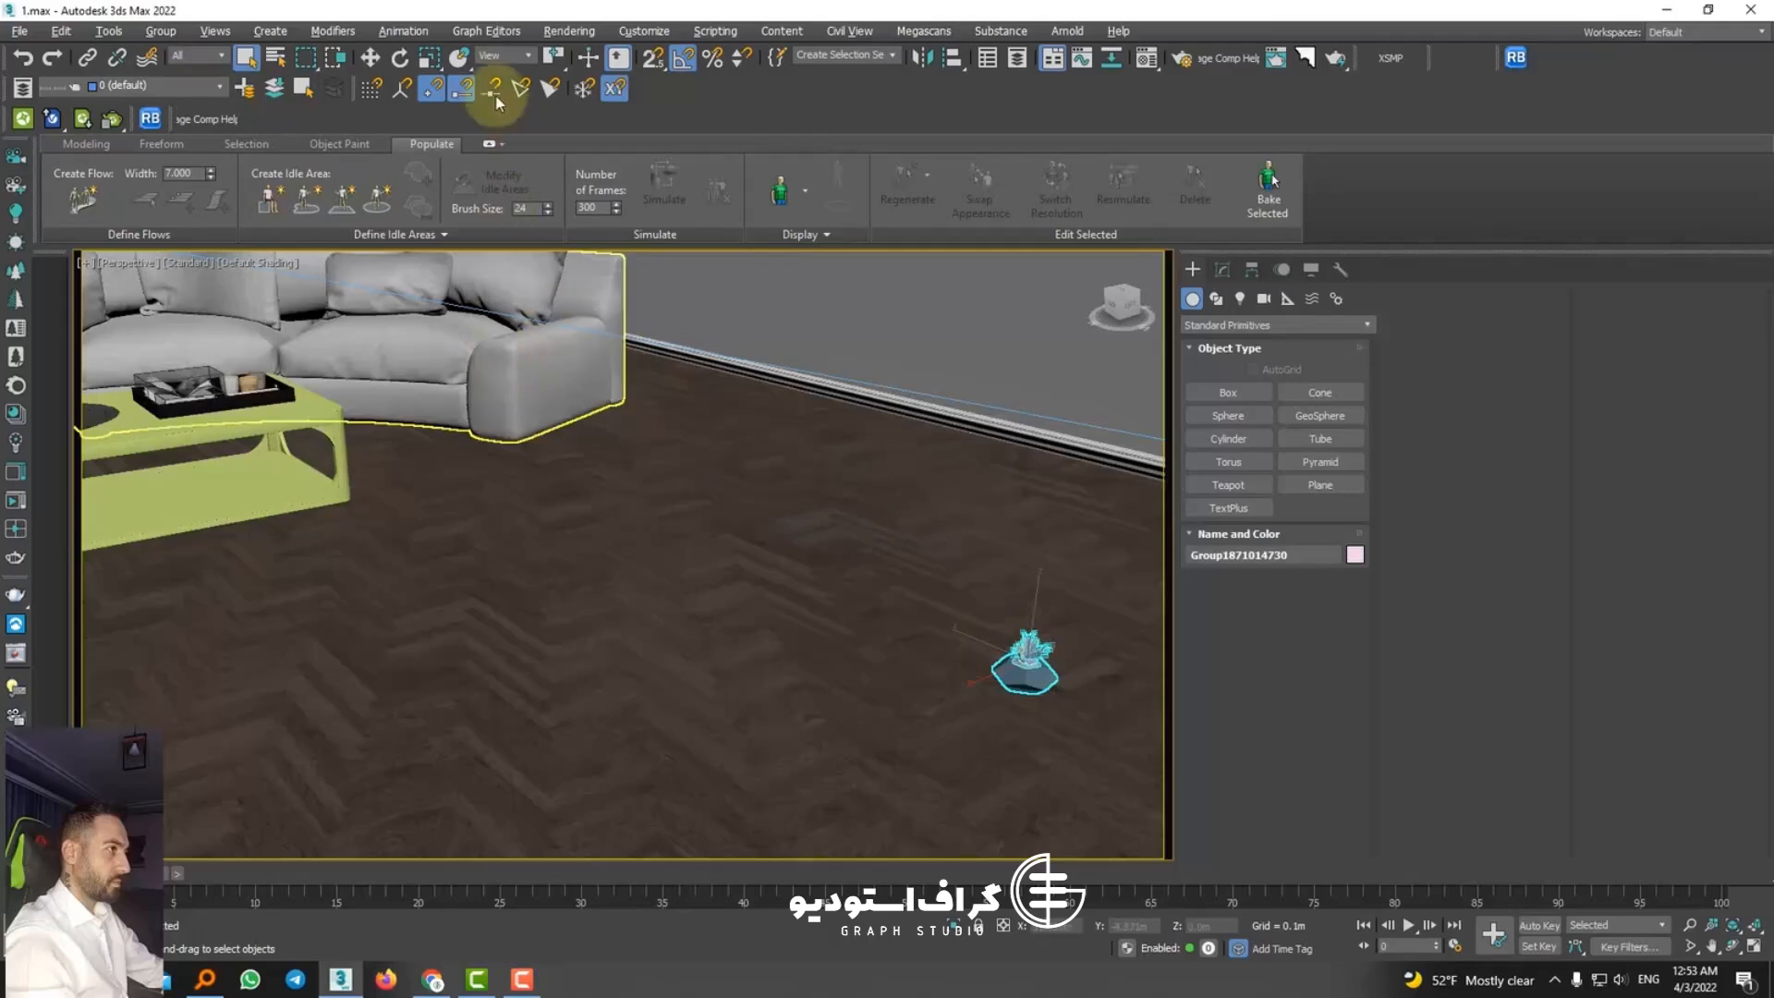
Step: Align the planter group's center to the coffee table's center in X, Y and Z position
left_click(214, 403)
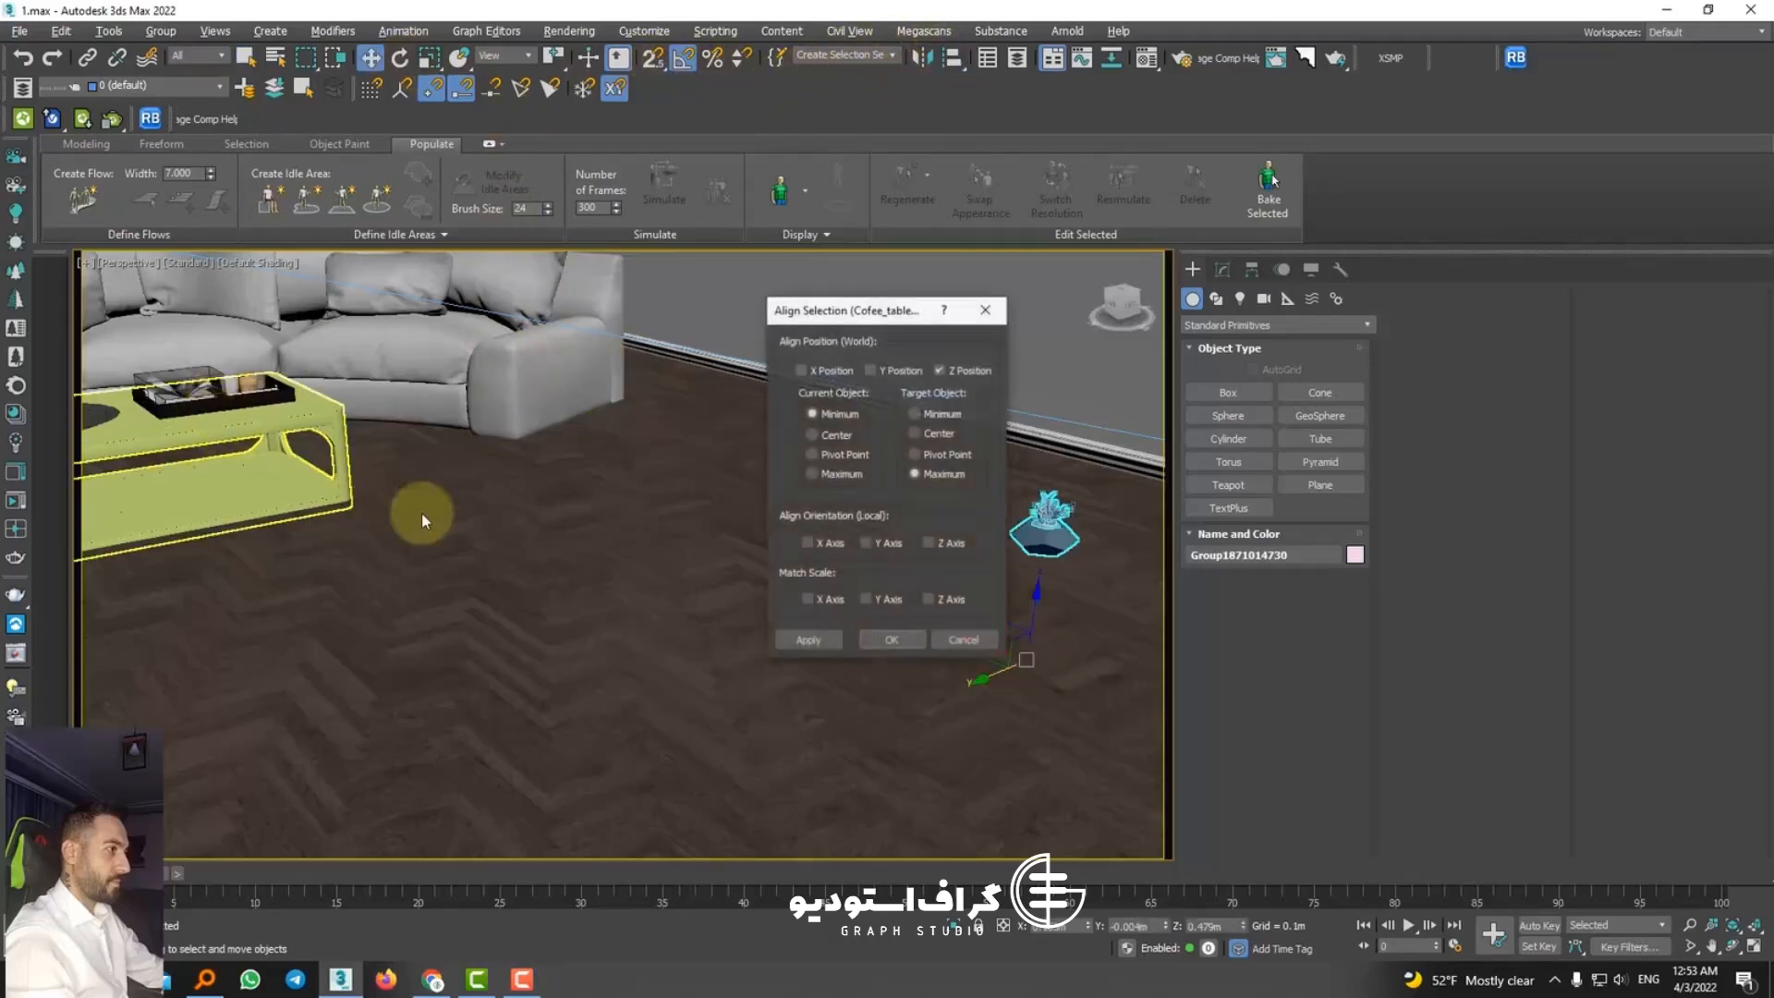
left_click(850, 423)
left_click(924, 475)
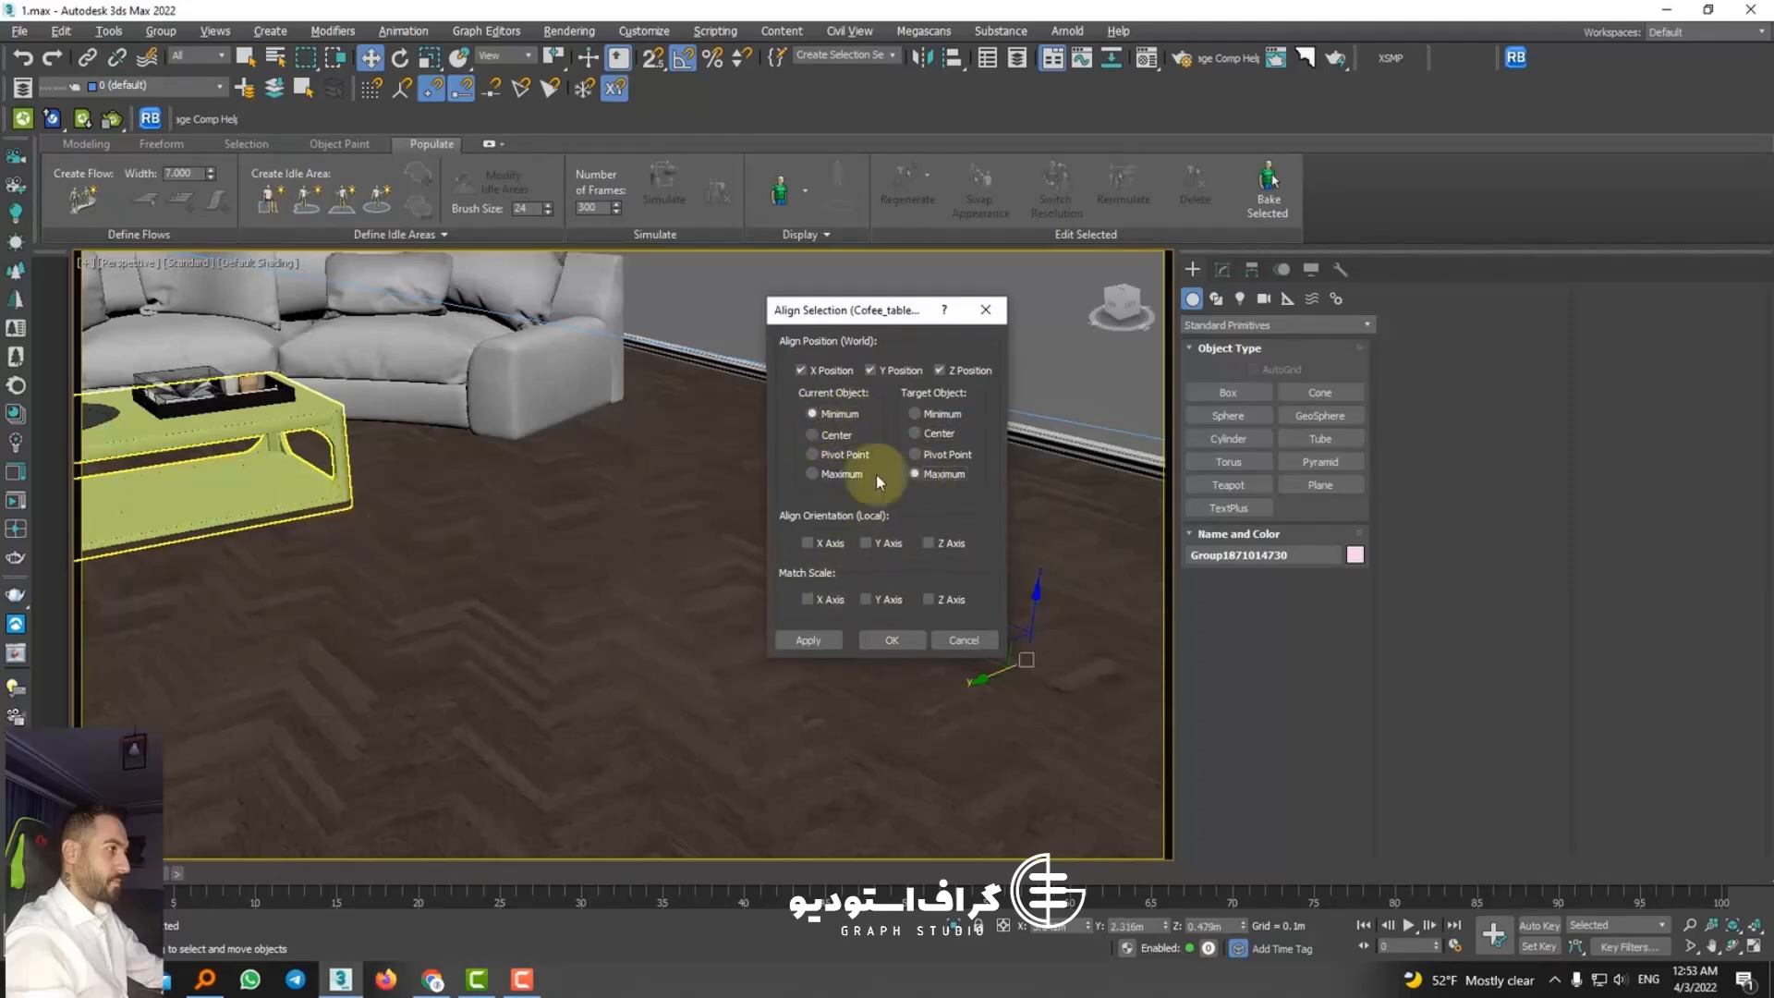
left_click(897, 640)
Step: Align the planter group's base to the top of the coffee table in Z so it stands on the tabletop
middle_click_drag(126, 562, 435, 665)
scroll(435, 666, "down", 1)
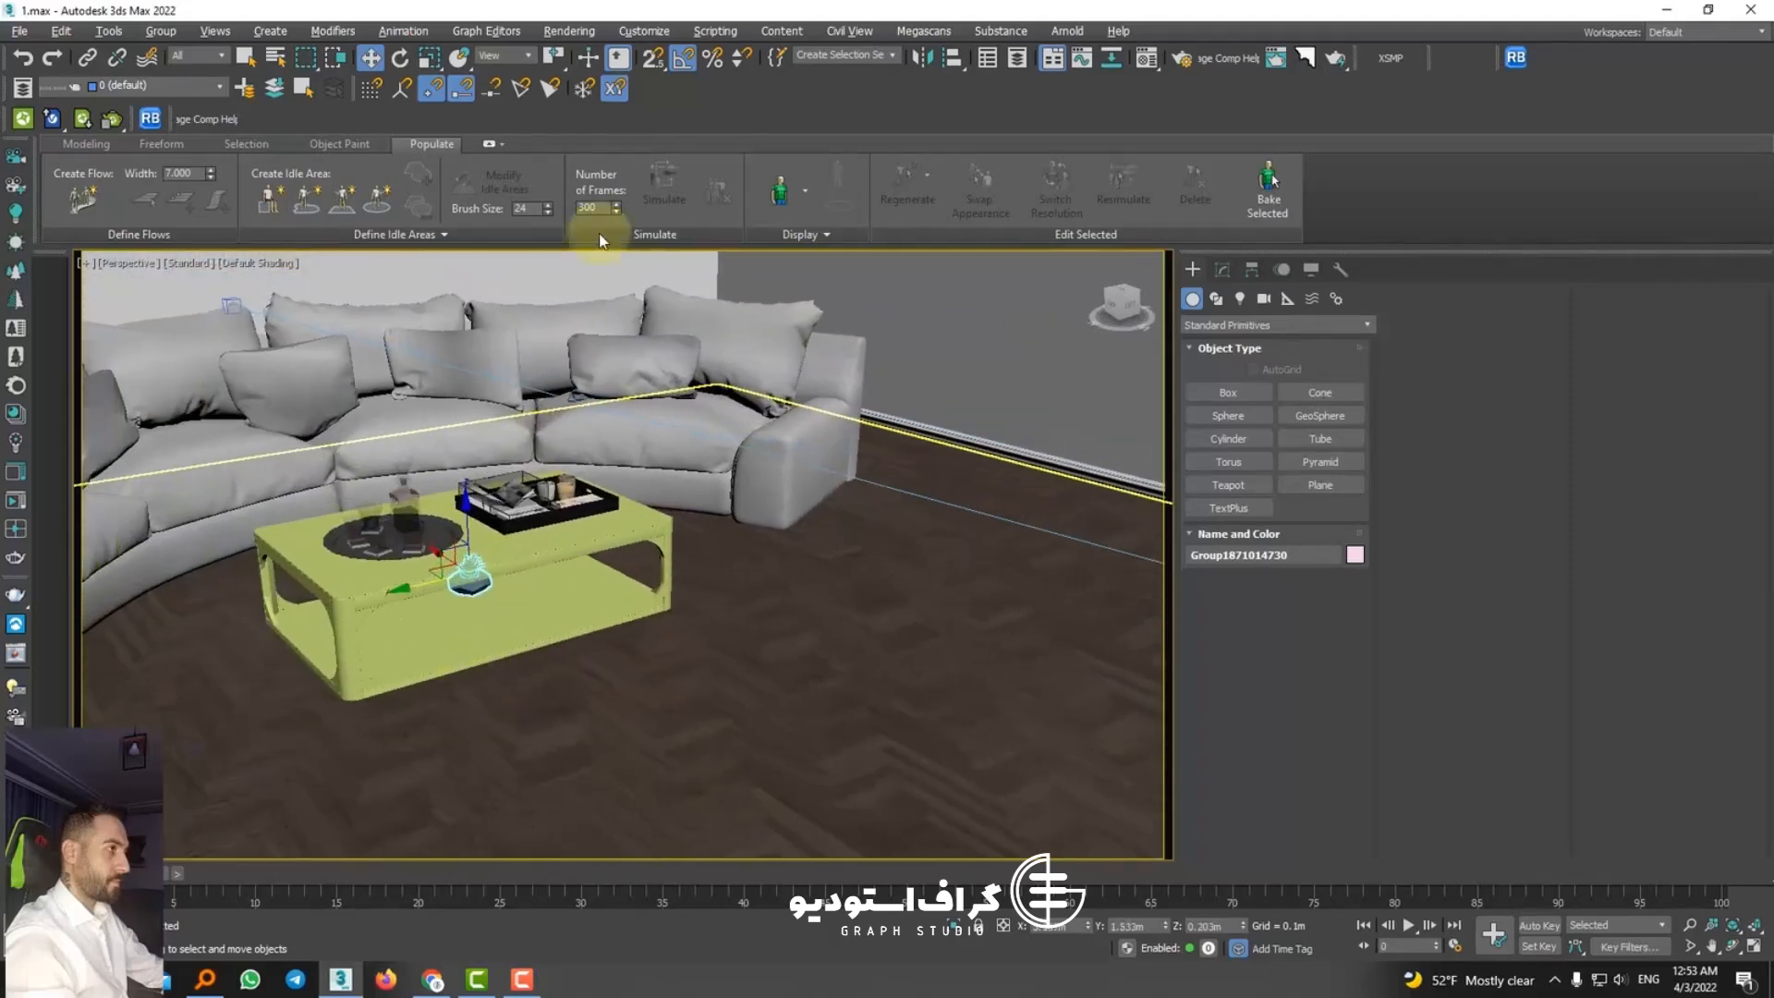
left_click(959, 58)
left_click(501, 545)
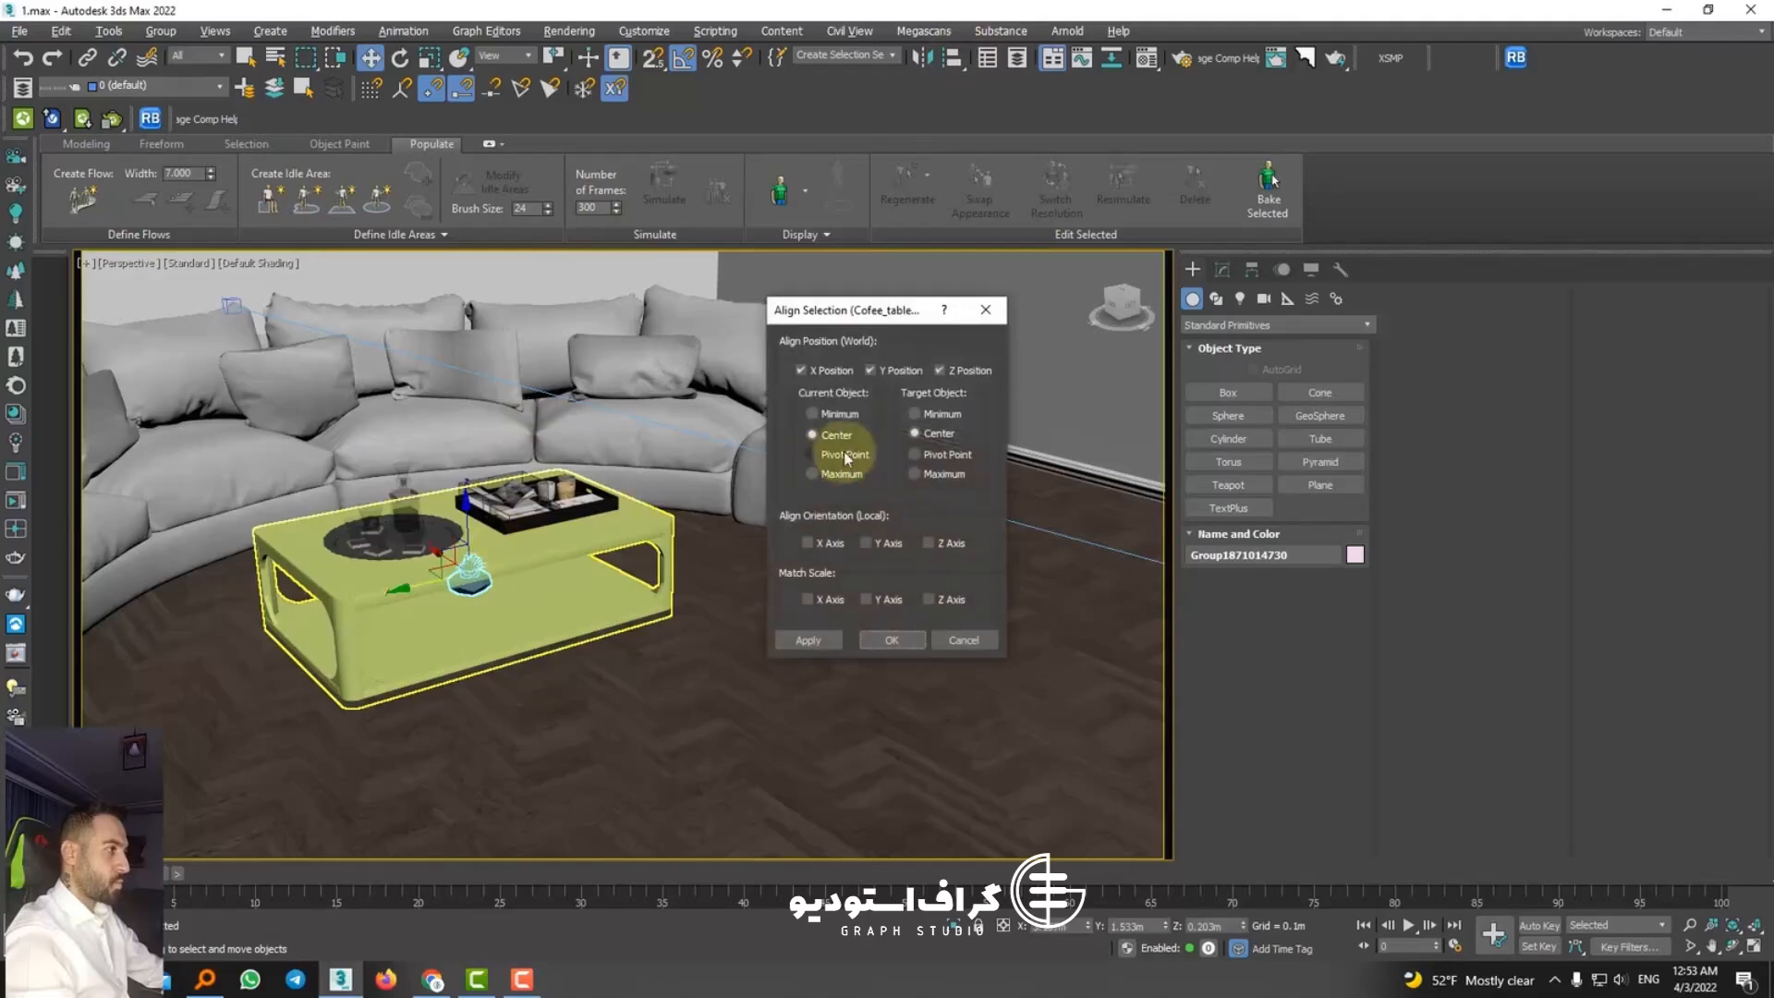
left_click(893, 639)
scroll(500, 464, "up", 5)
middle_click_drag(448, 712, 559, 545)
mouse_move(559, 545)
middle_mouse_down("alt")
mouse_move(562, 465)
mouse_move(532, 550)
middle_mouse_up("alt")
scroll(532, 551, "down", 3)
middle_click_drag(532, 621, 622, 580)
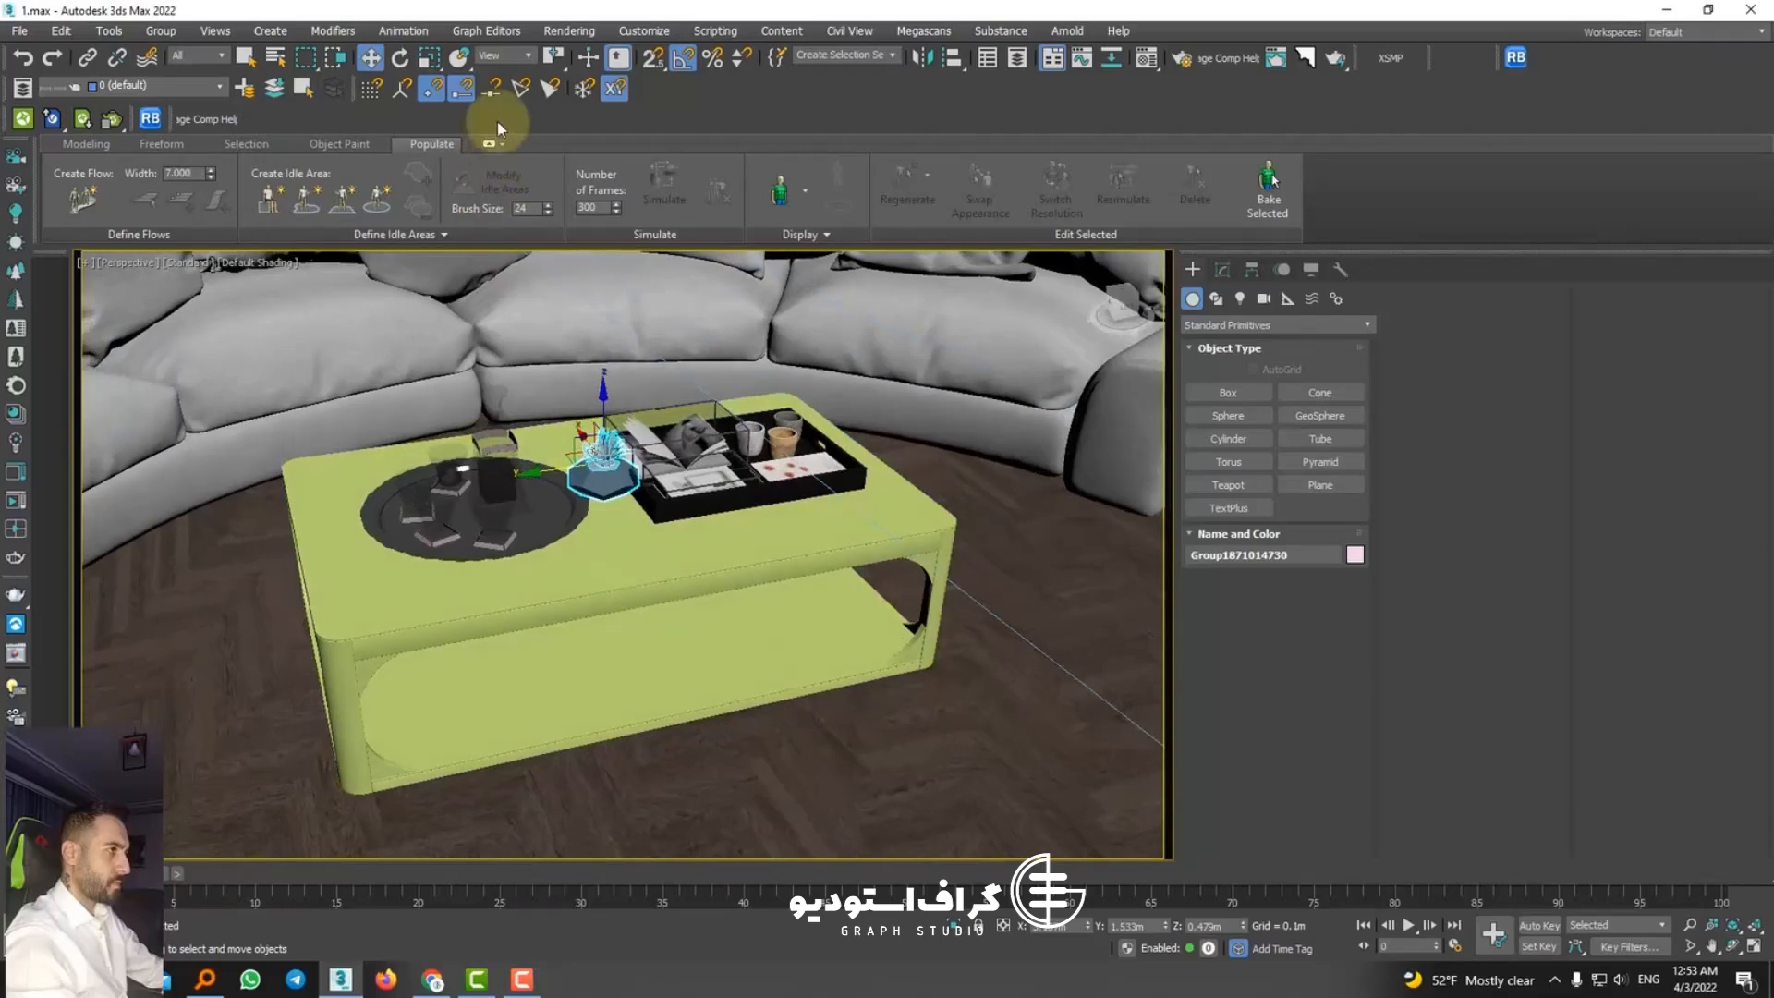
Step: Select the whisky set and move it along the coffee table, farther from the planter and decor tray
left_click(428, 62)
left_click(471, 504)
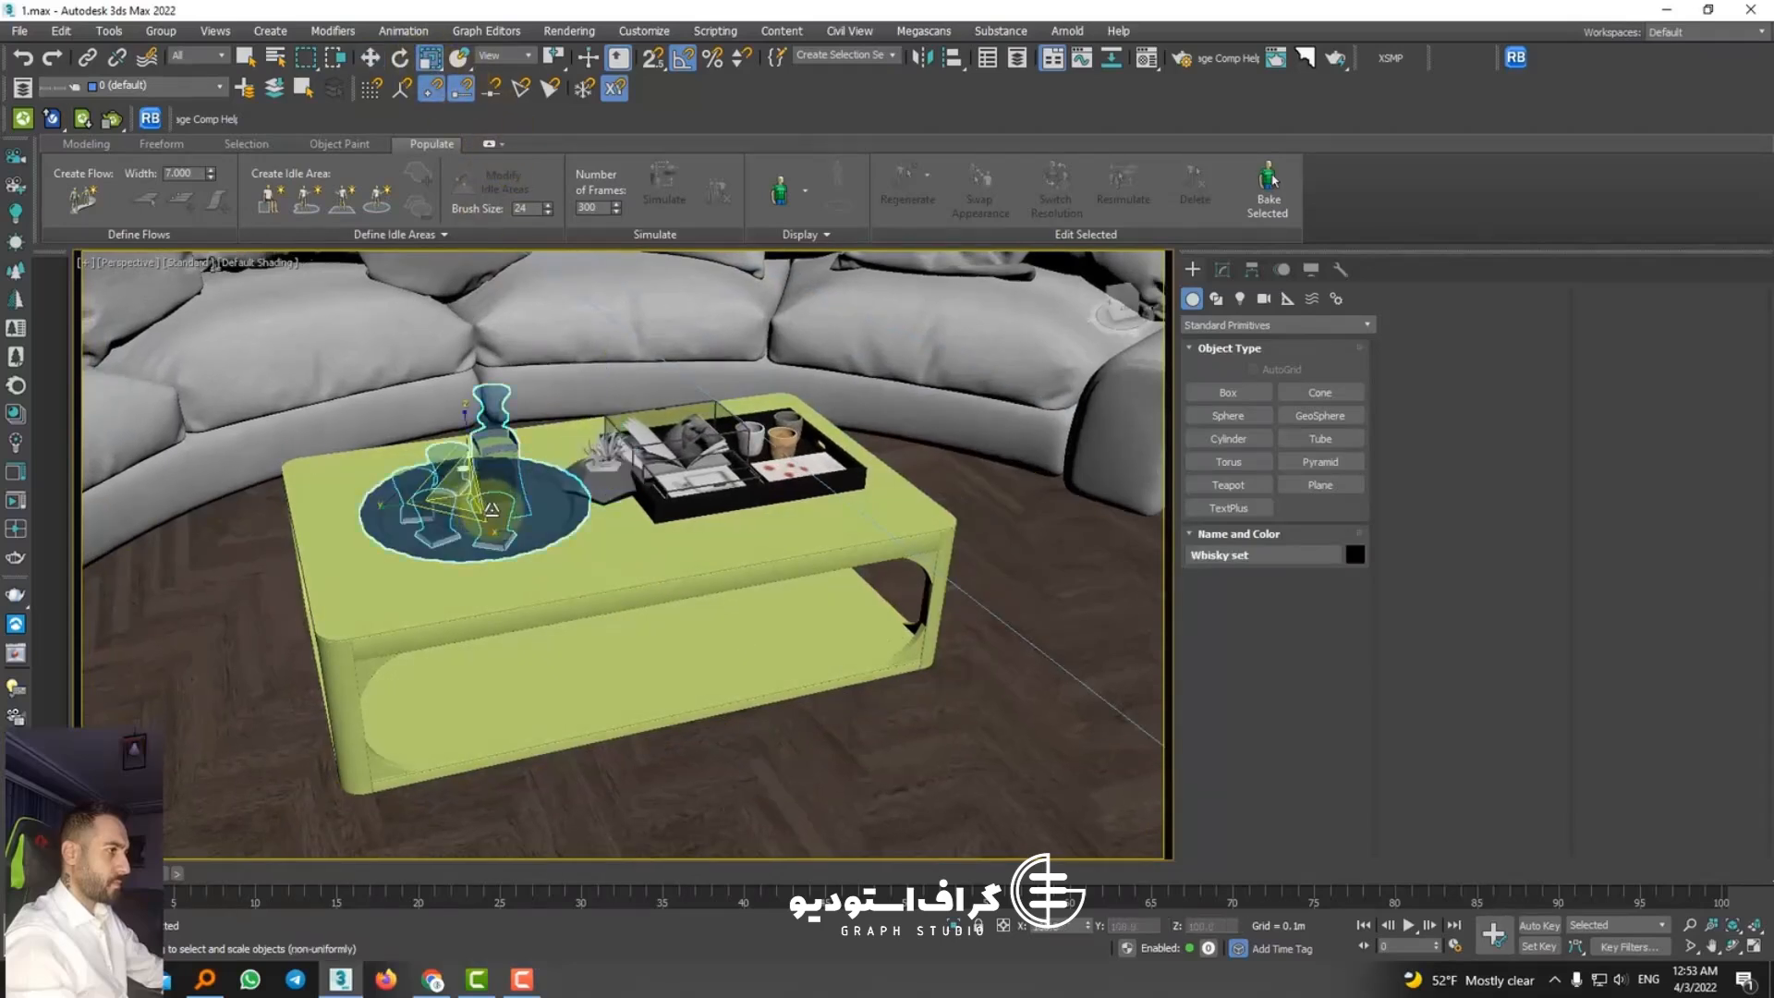
left_click(372, 65)
left_click_drag(428, 499, 377, 512)
Step: Shift the decor tray with its contents toward its end of the coffee table and position the planter between the tray and the whisky set
left_click(712, 471)
left_click(813, 467)
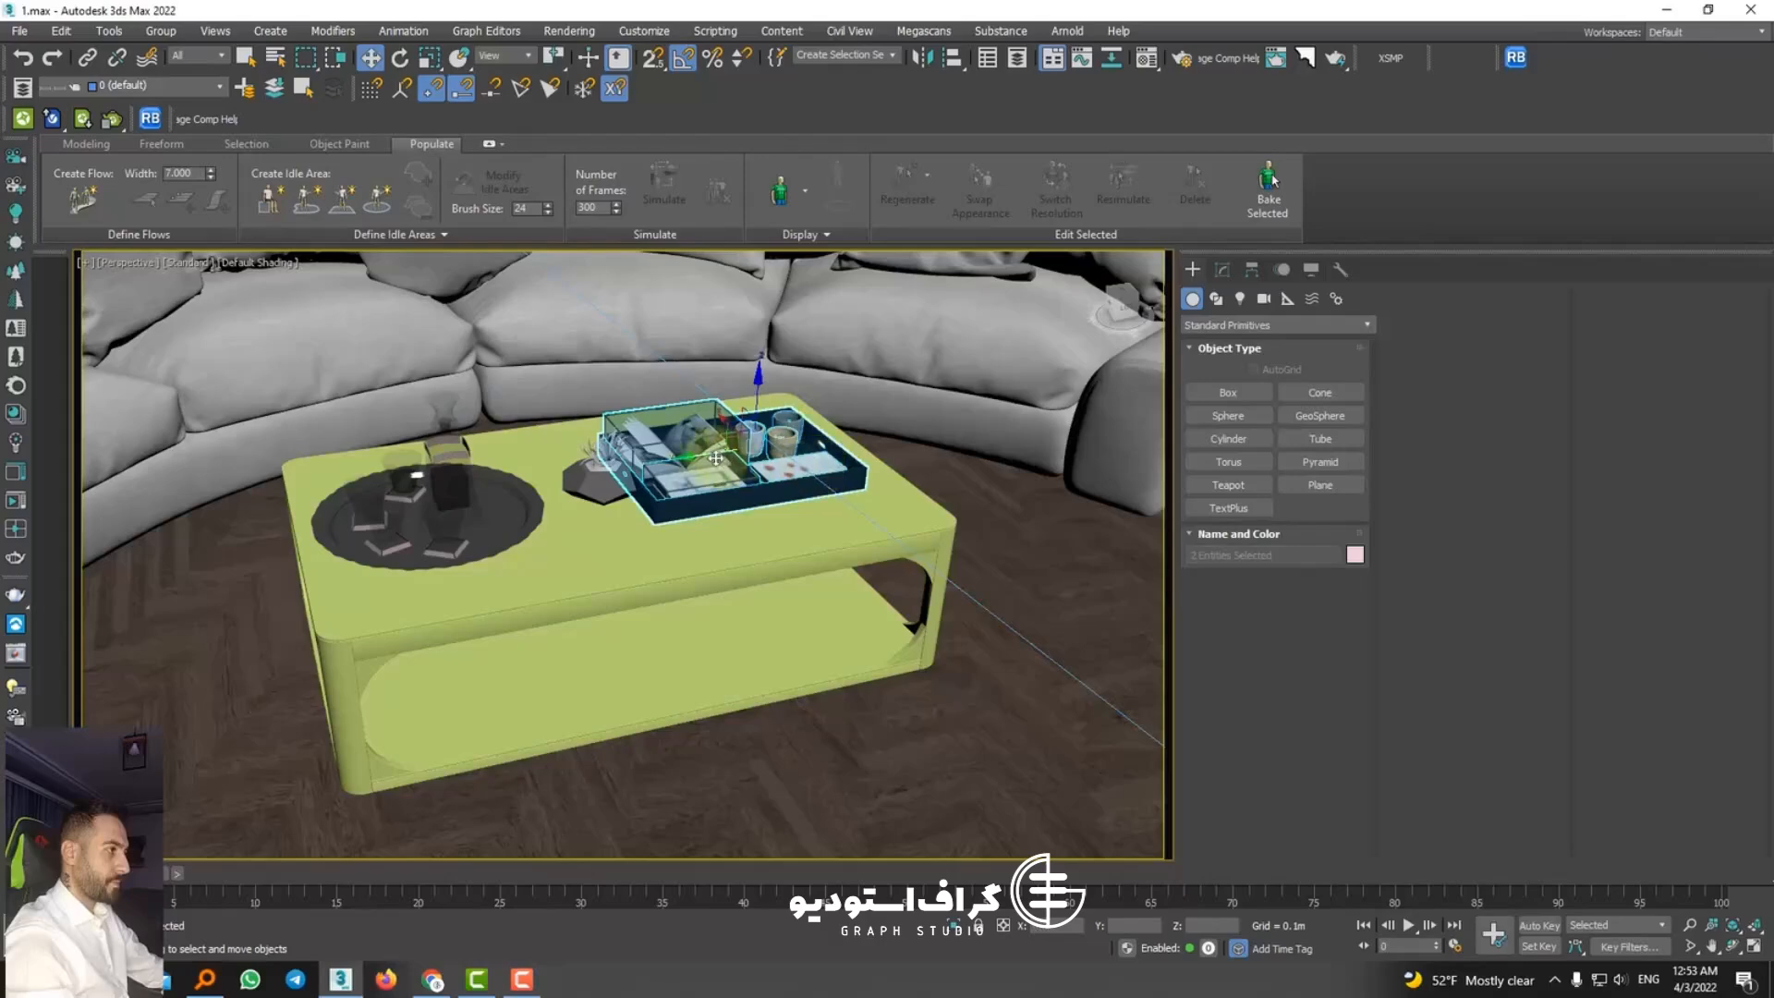
left_click_drag(716, 458, 731, 452)
left_click(630, 492)
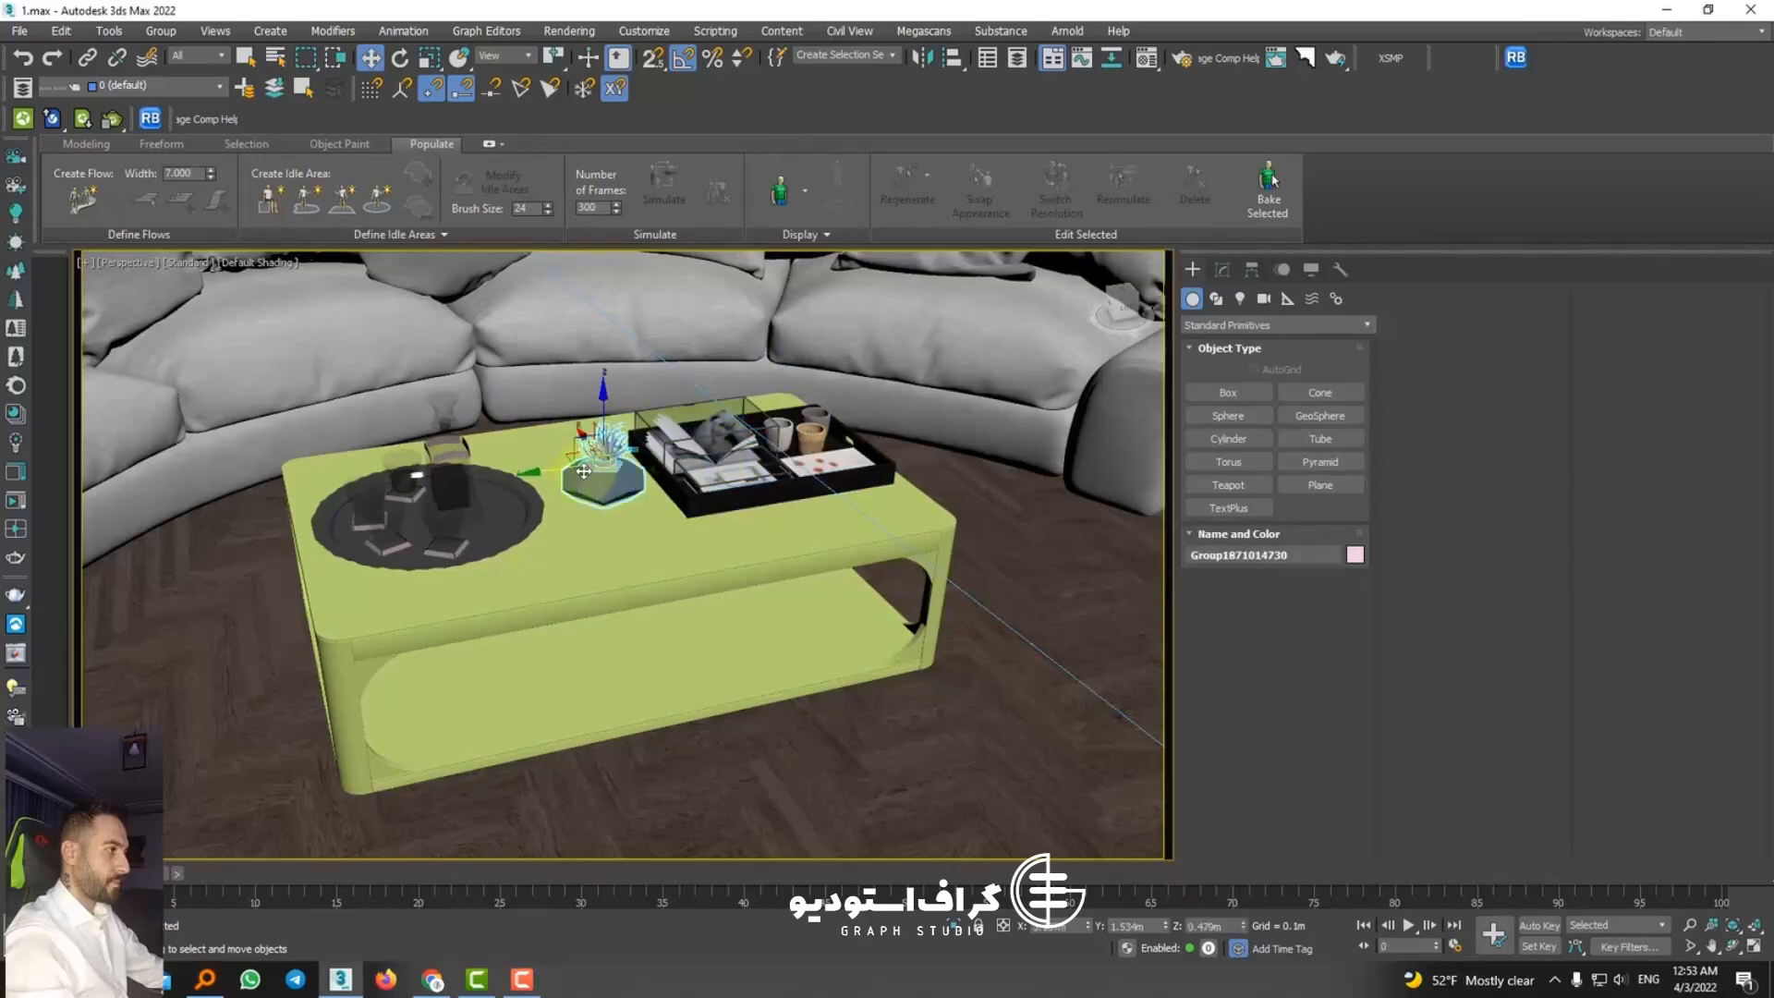
middle_click_drag(575, 473, 586, 554, "alt")
Step: Fine-tune the whisky set and decor tray placement, and rotate the tray so its cups face the planter
left_click(441, 539)
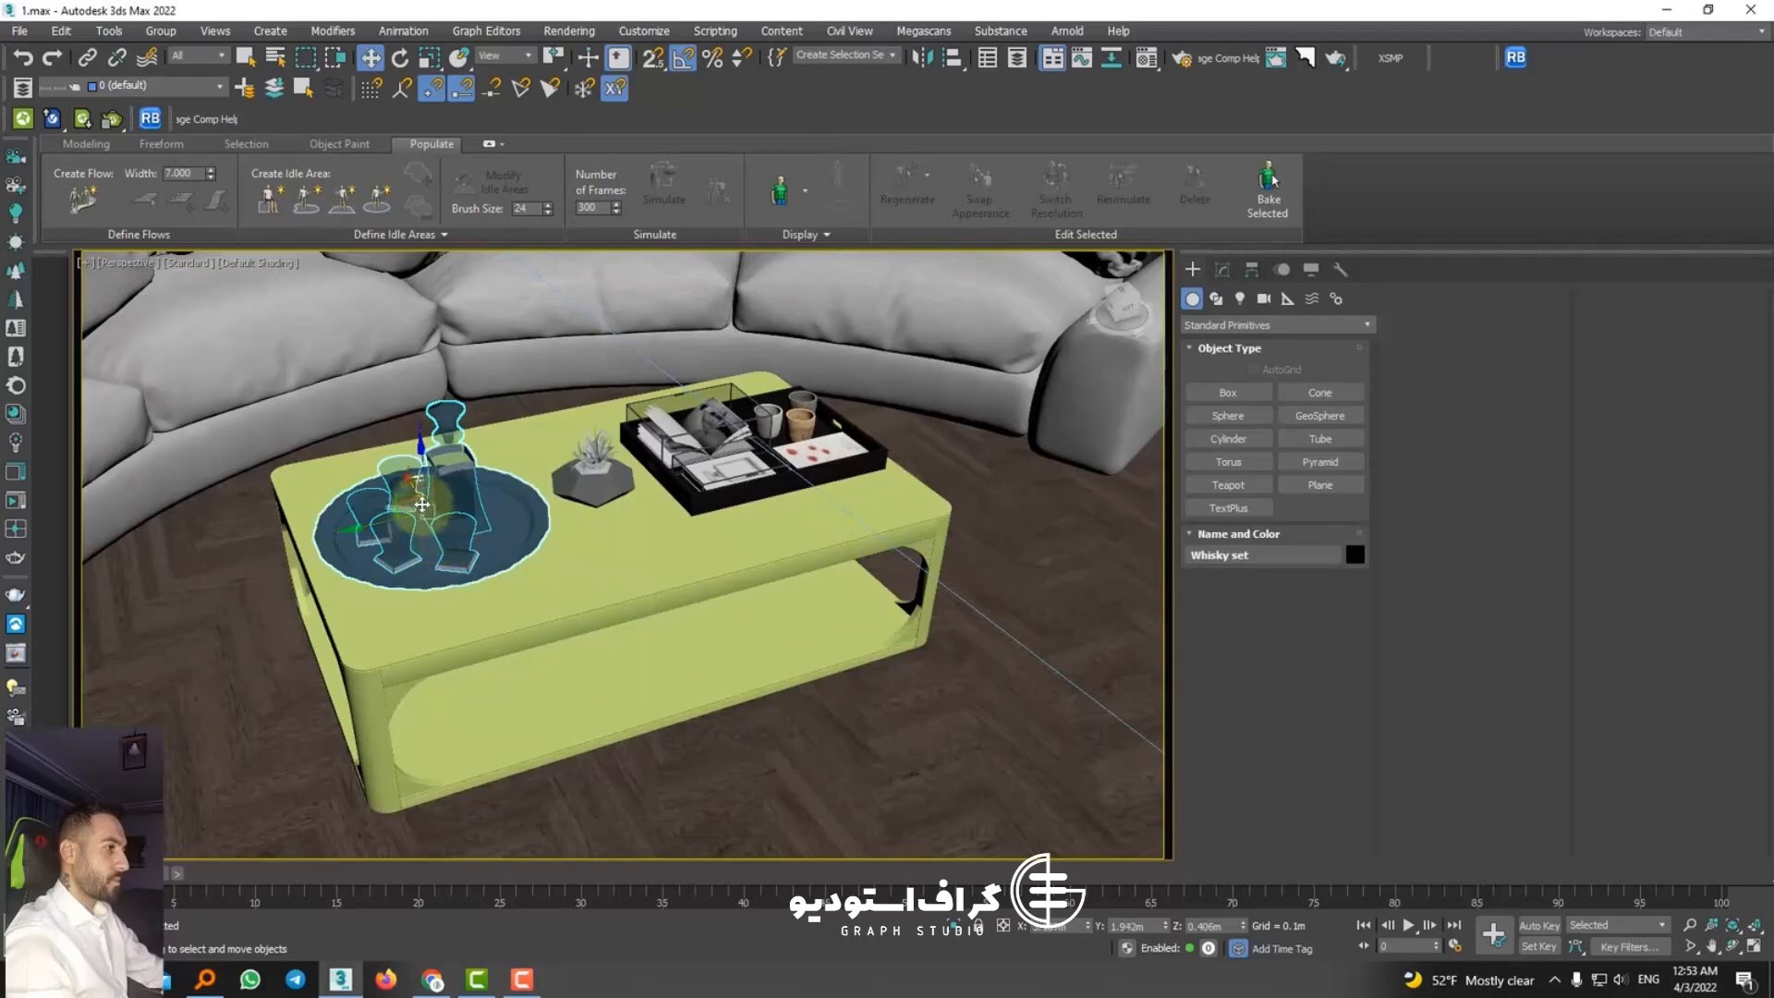
left_click(713, 442)
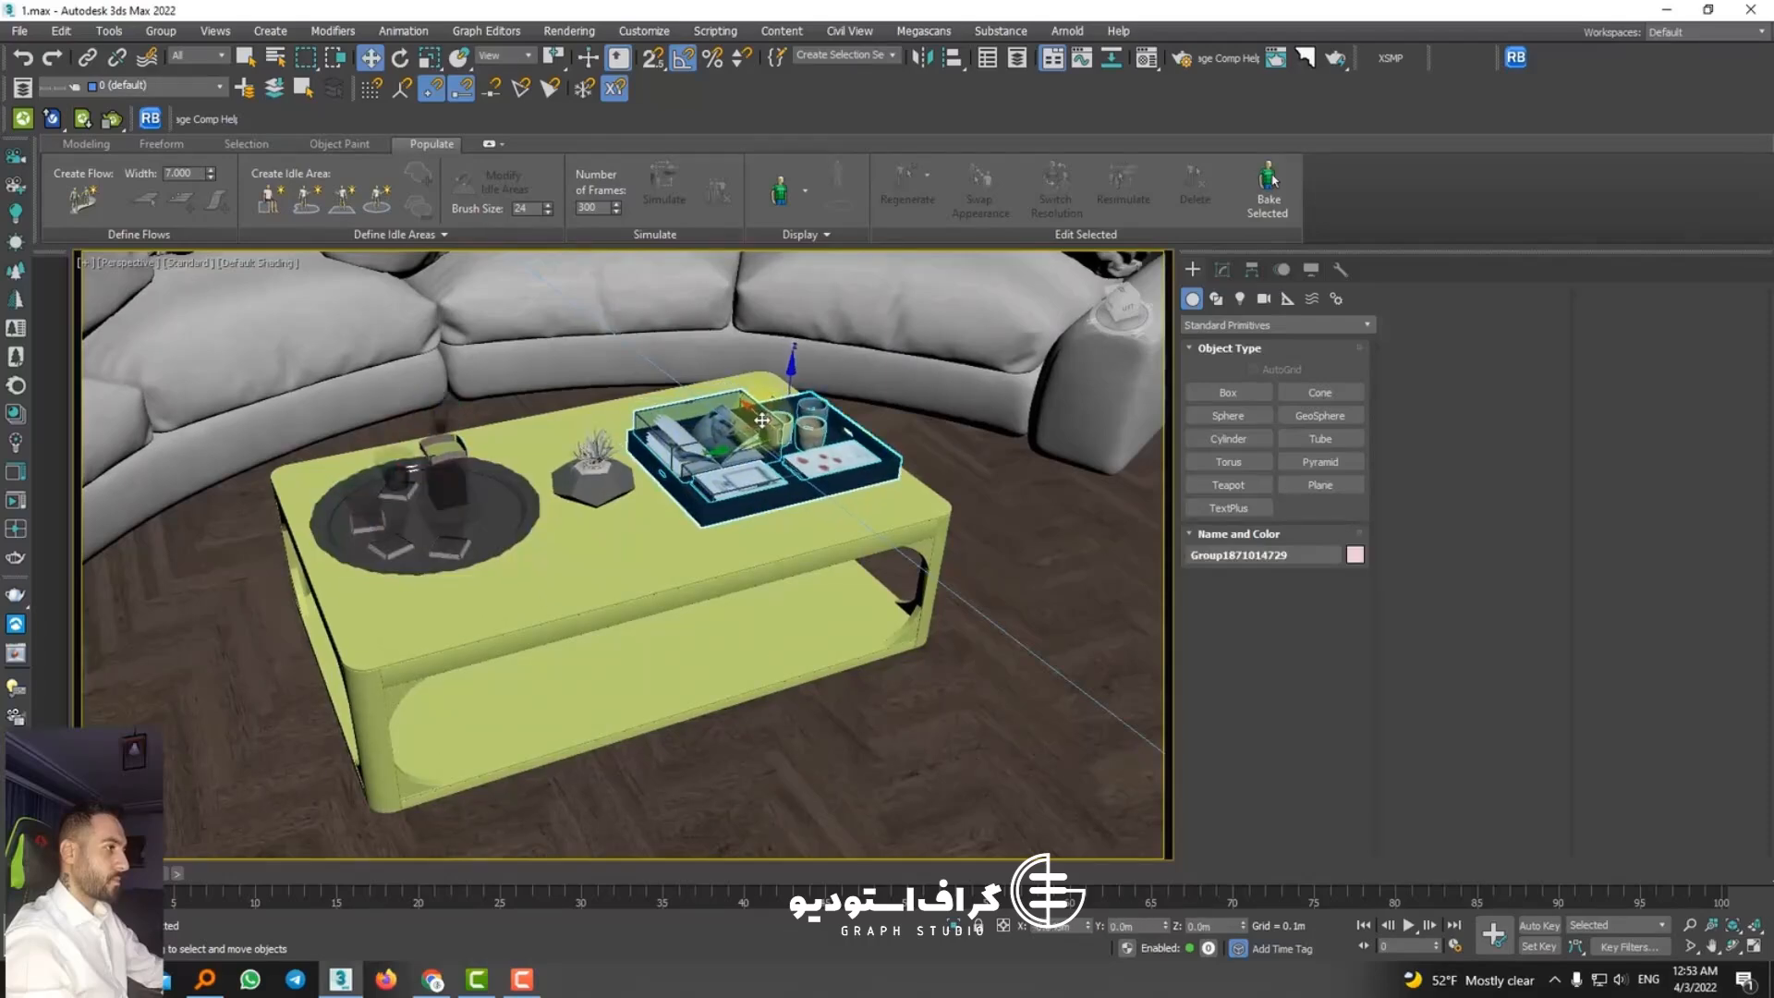
middle_click_drag(762, 420, 547, 297, "alt")
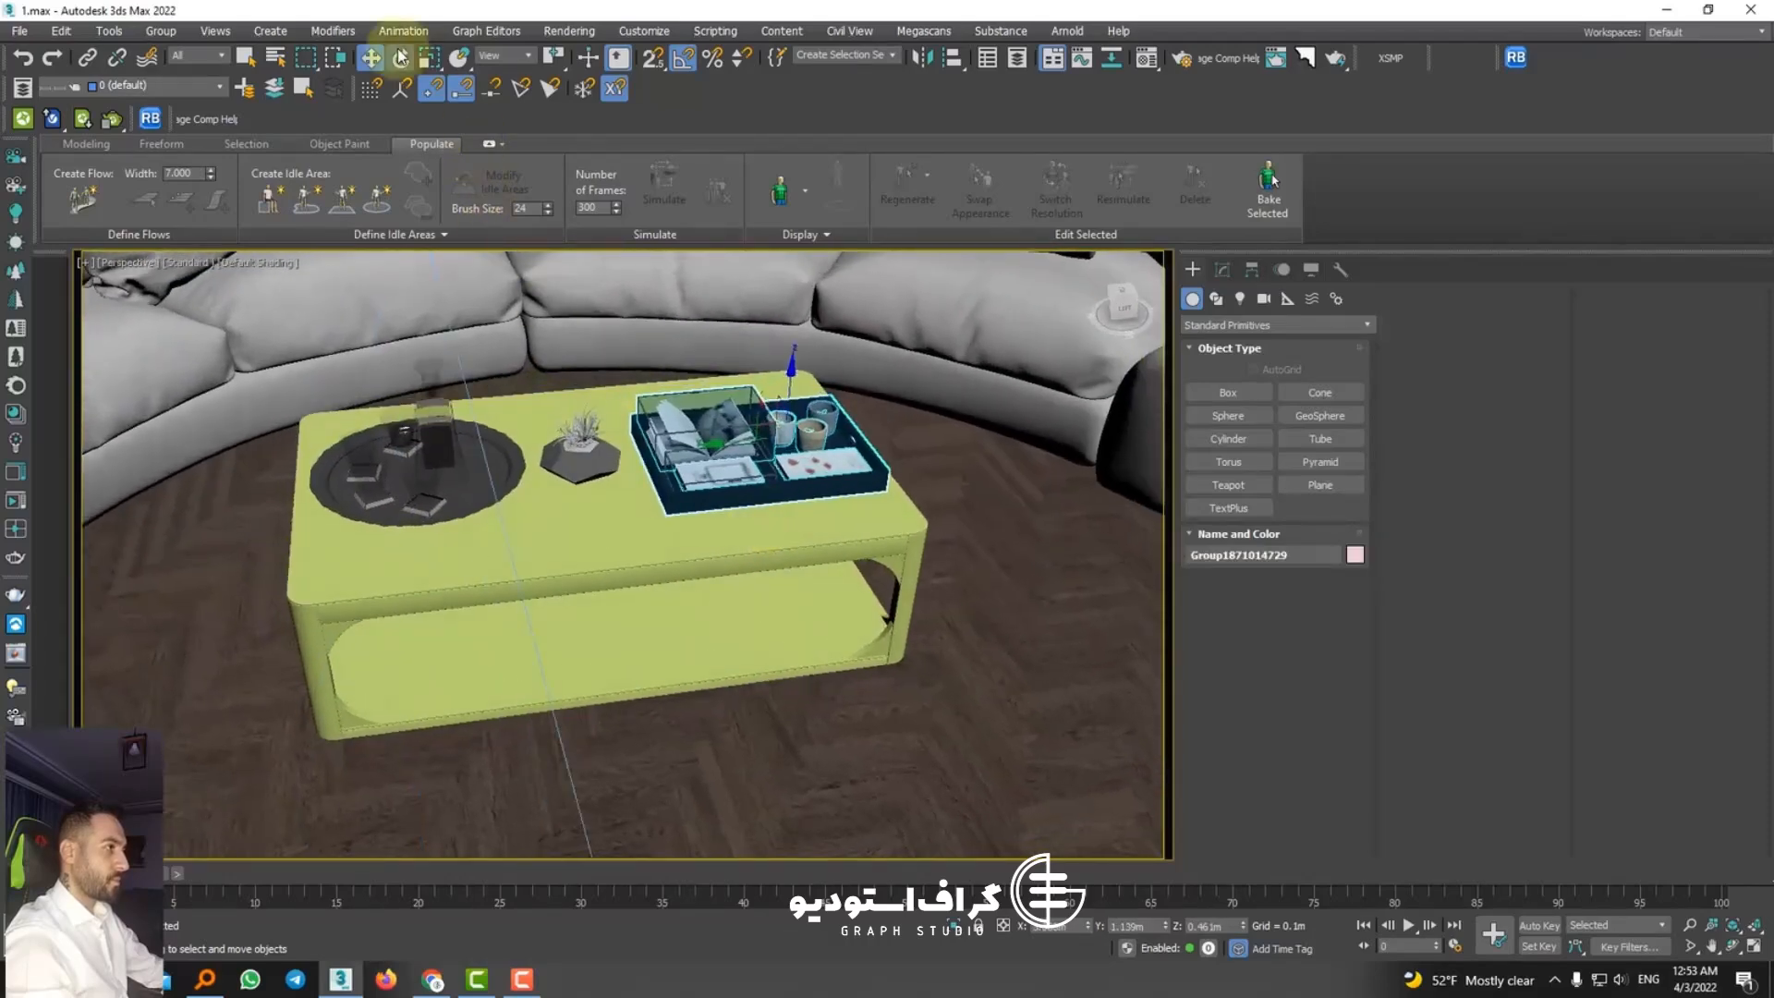
left_click_drag(765, 466, 663, 444)
left_click(370, 57)
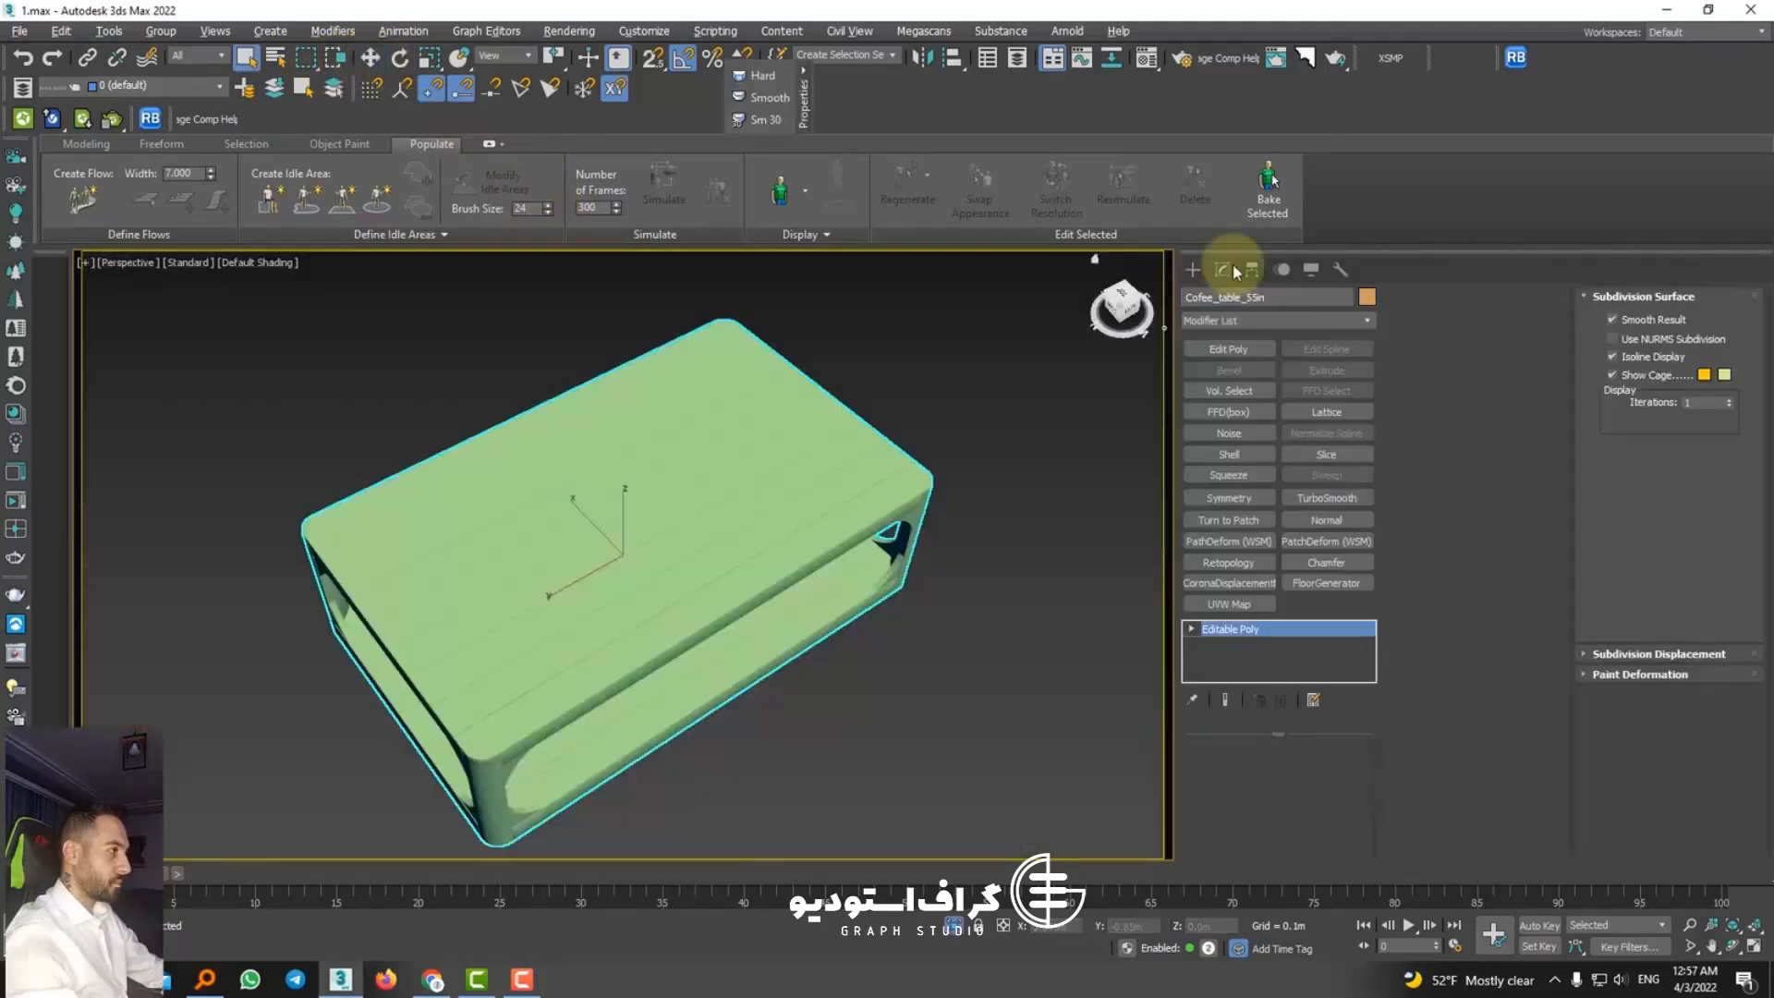
Step: Render the isolated coffee table with Corona to check its wood material, dismissing the error messages and closing the frame buffer
left_click(1323, 630)
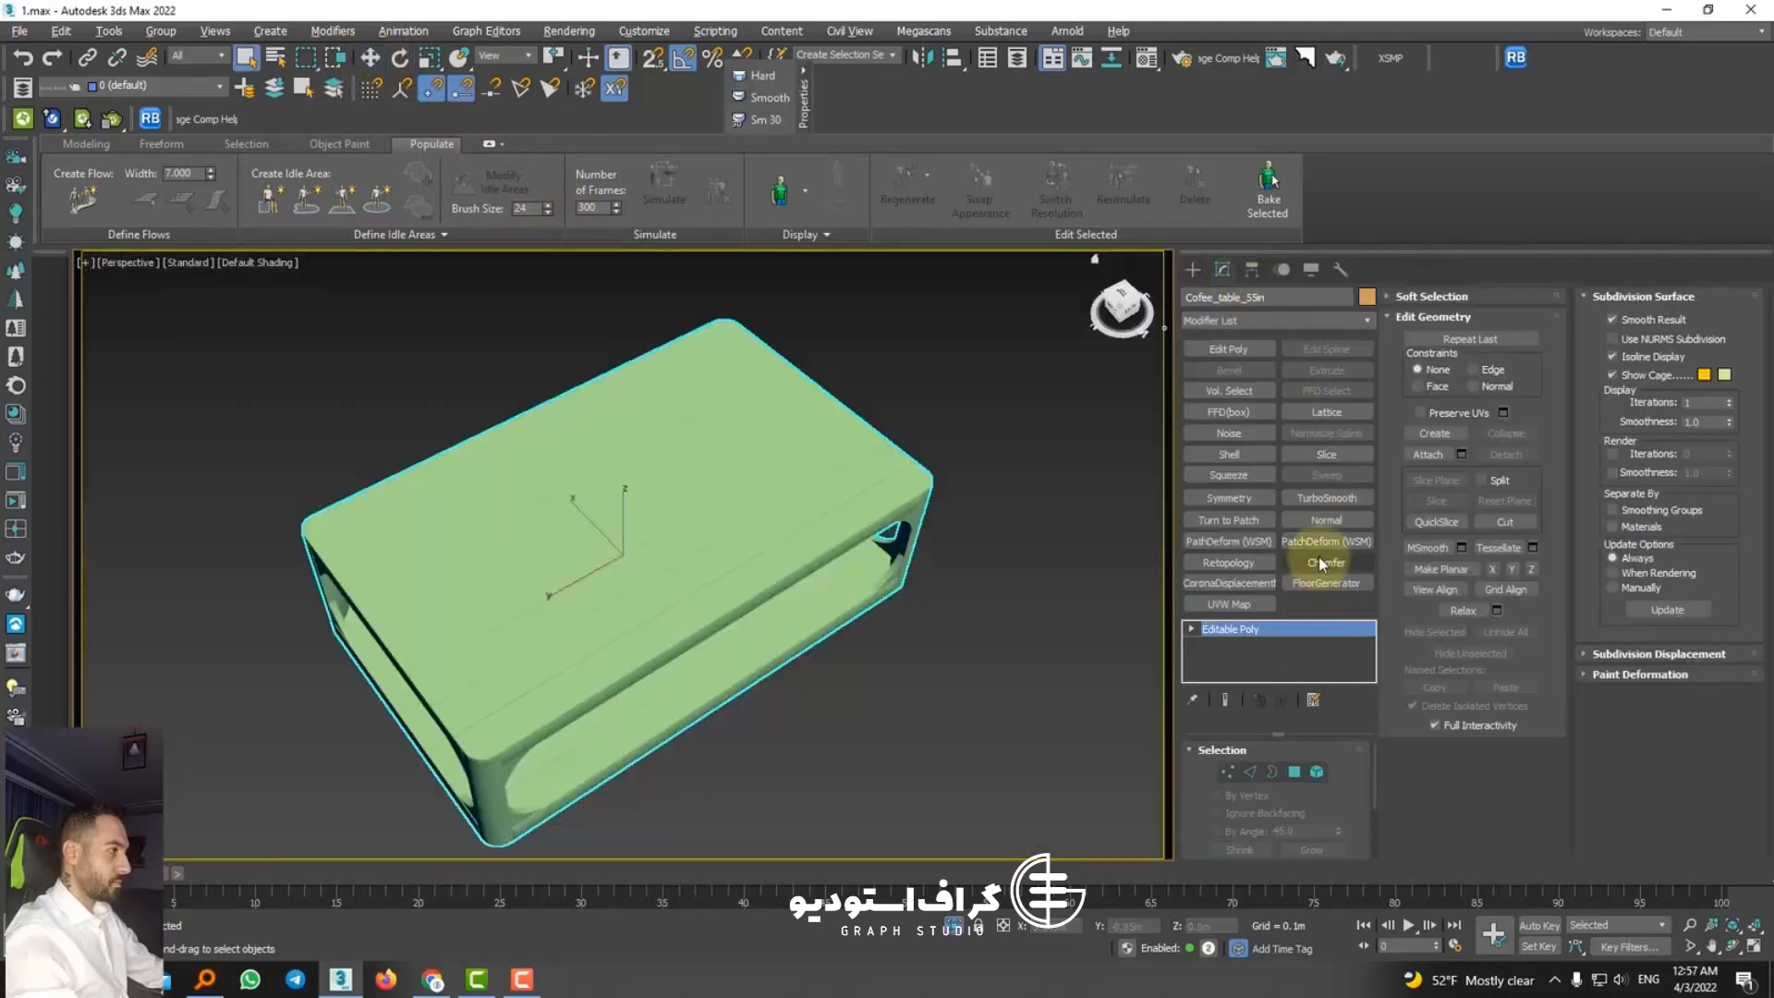
middle_click_drag(733, 602, 712, 602)
key("shift+q")
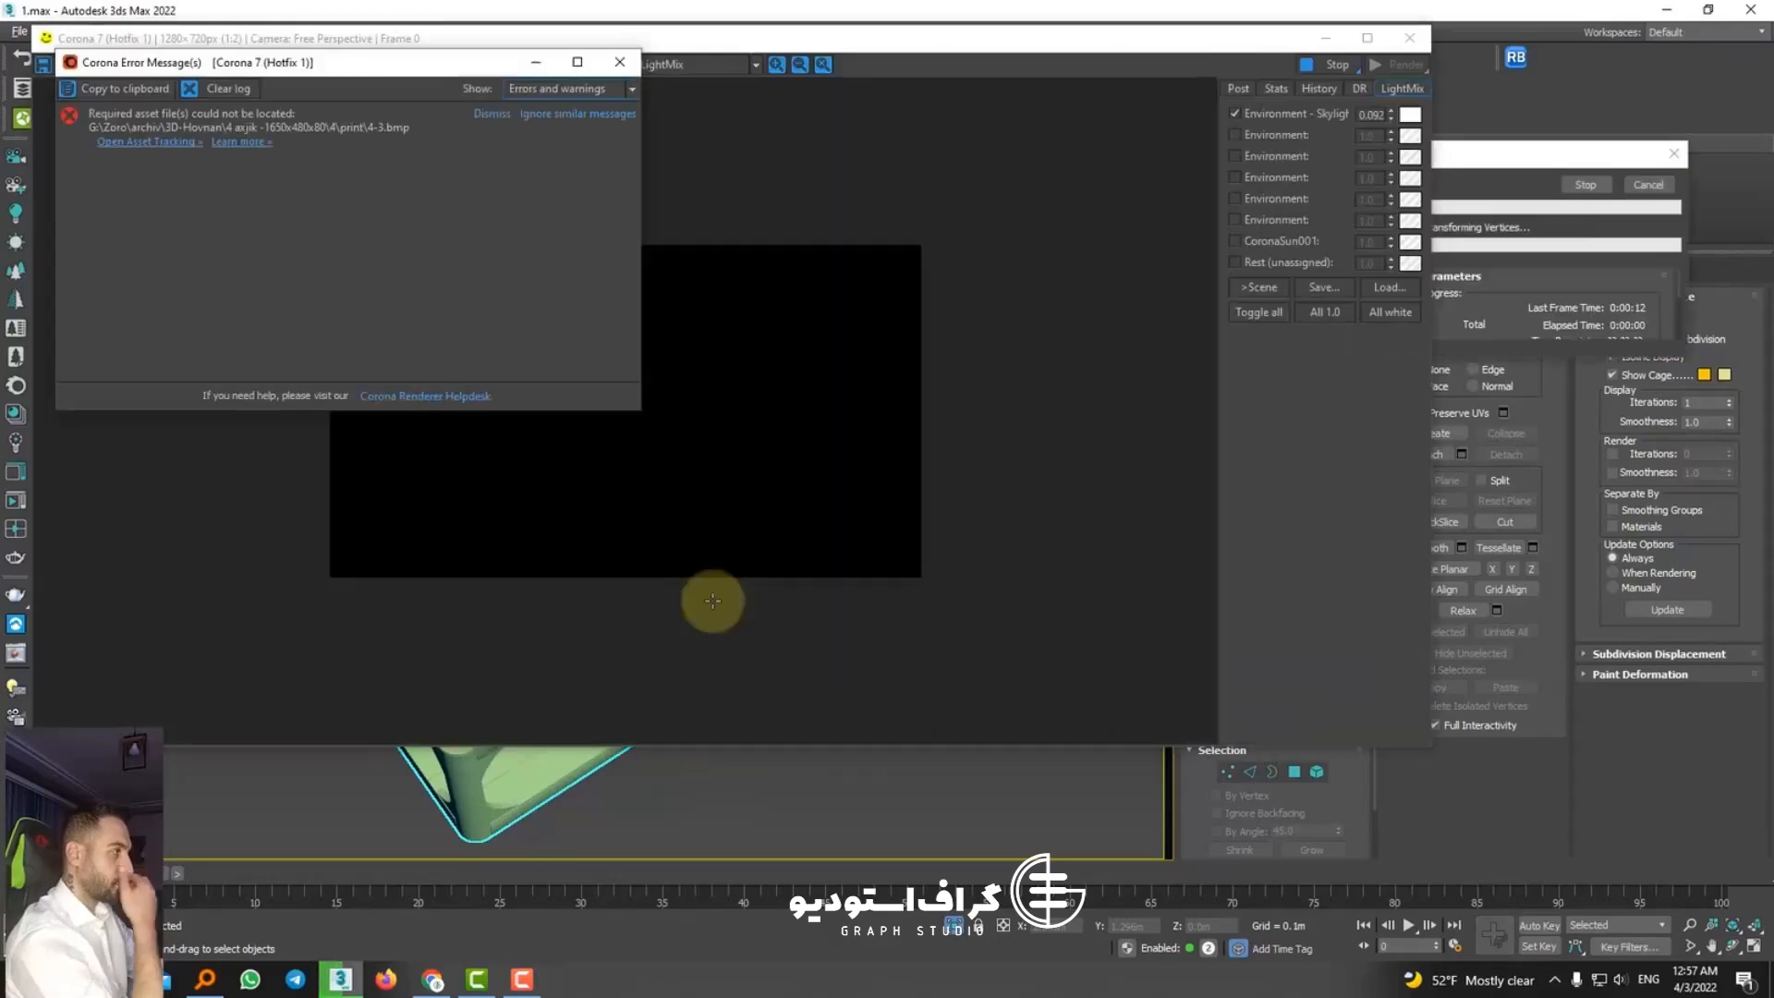
left_click(680, 478)
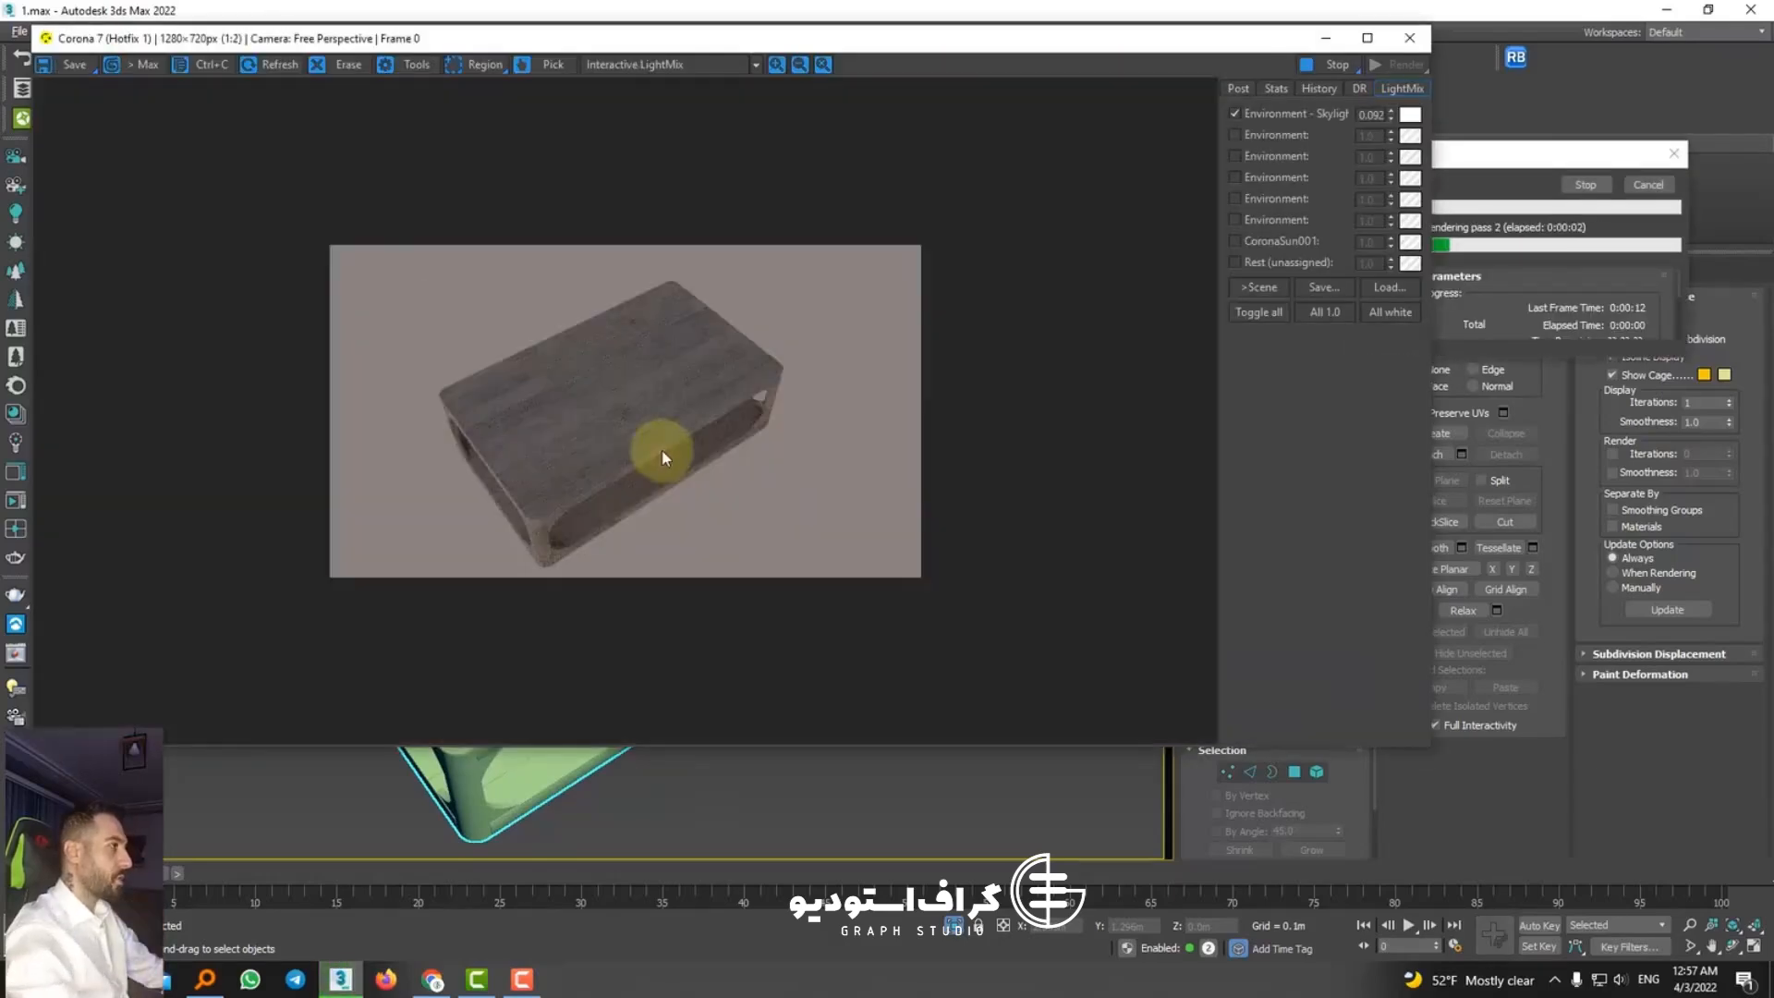
left_click(1408, 38)
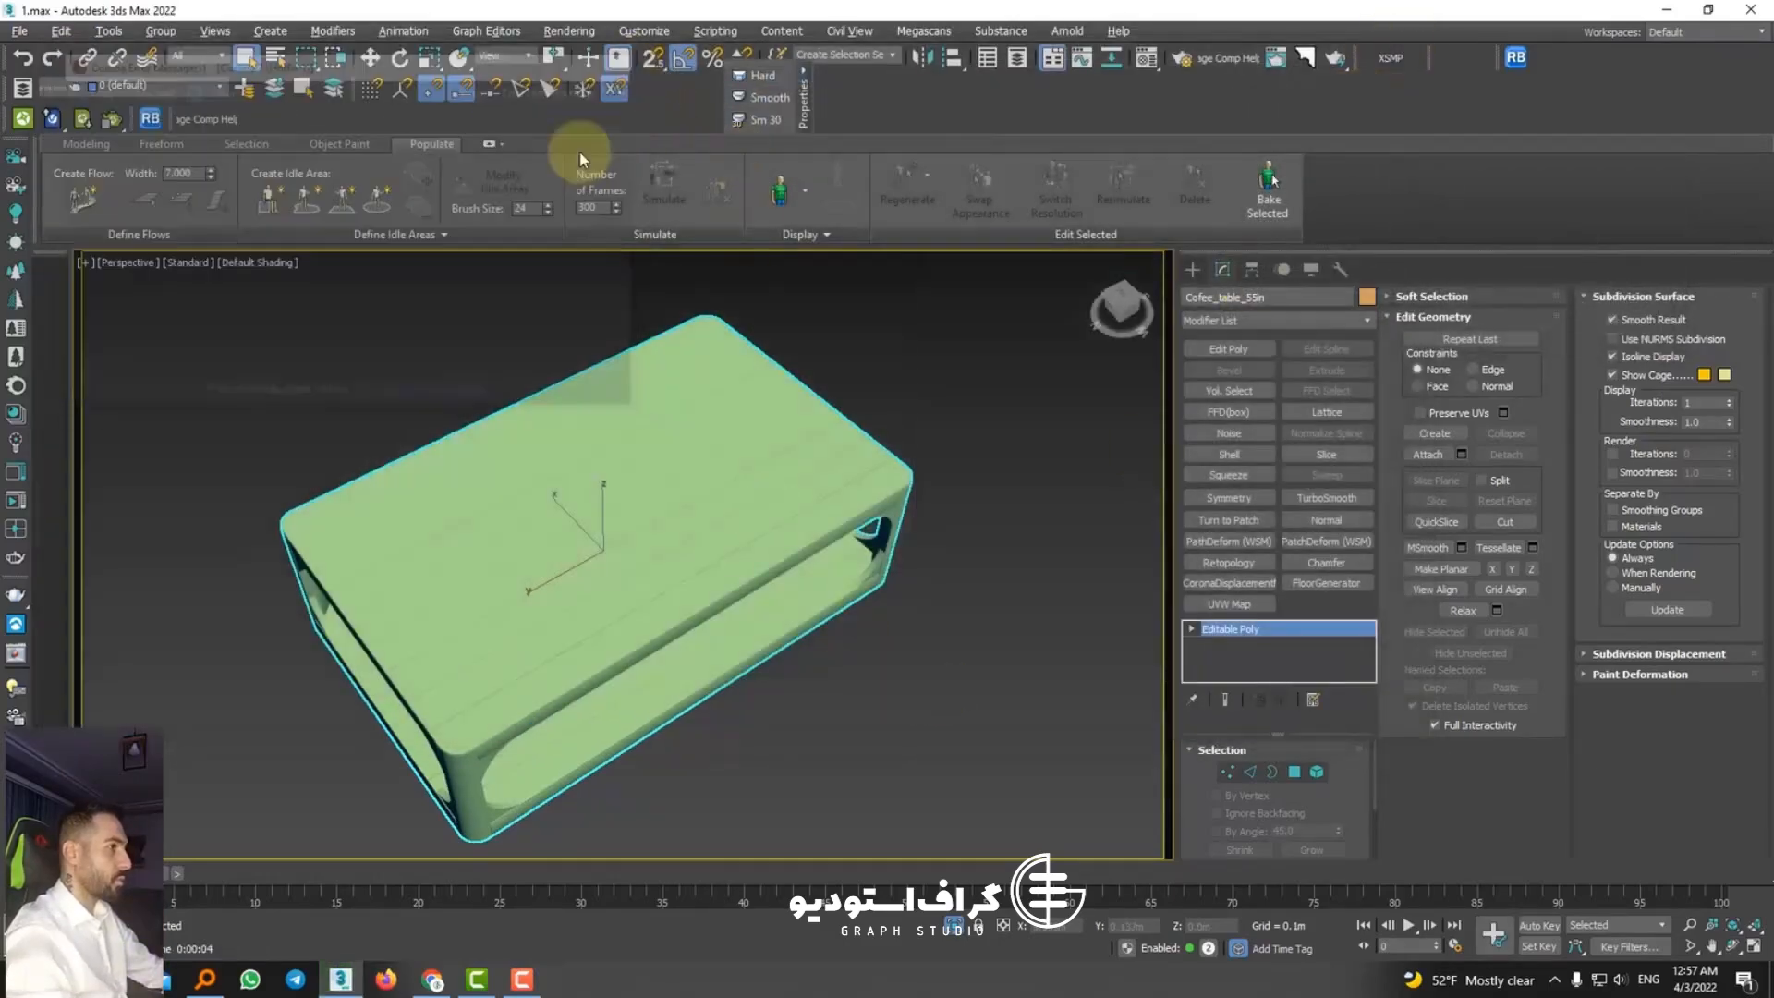
Step: Try displaying the viewport with Shaded Materials with Maps
left_click(242, 265)
left_click(187, 263)
left_click(188, 263)
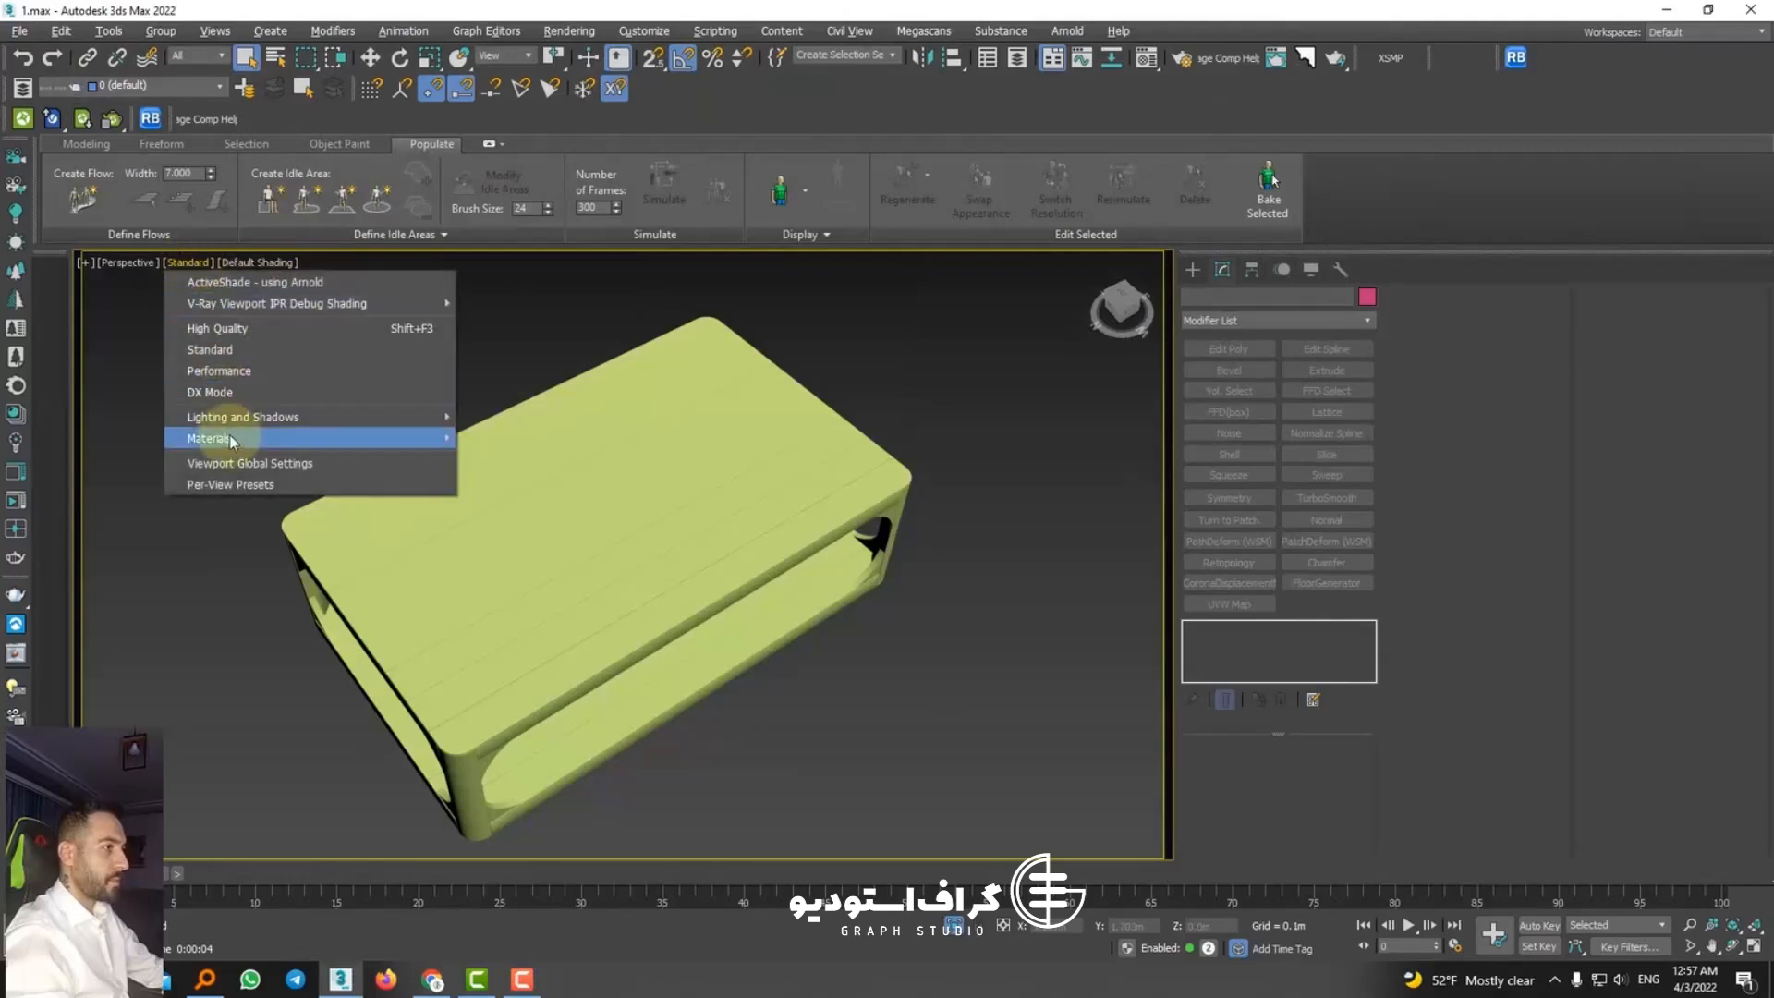
mouse_move(263, 436)
left_click(520, 478)
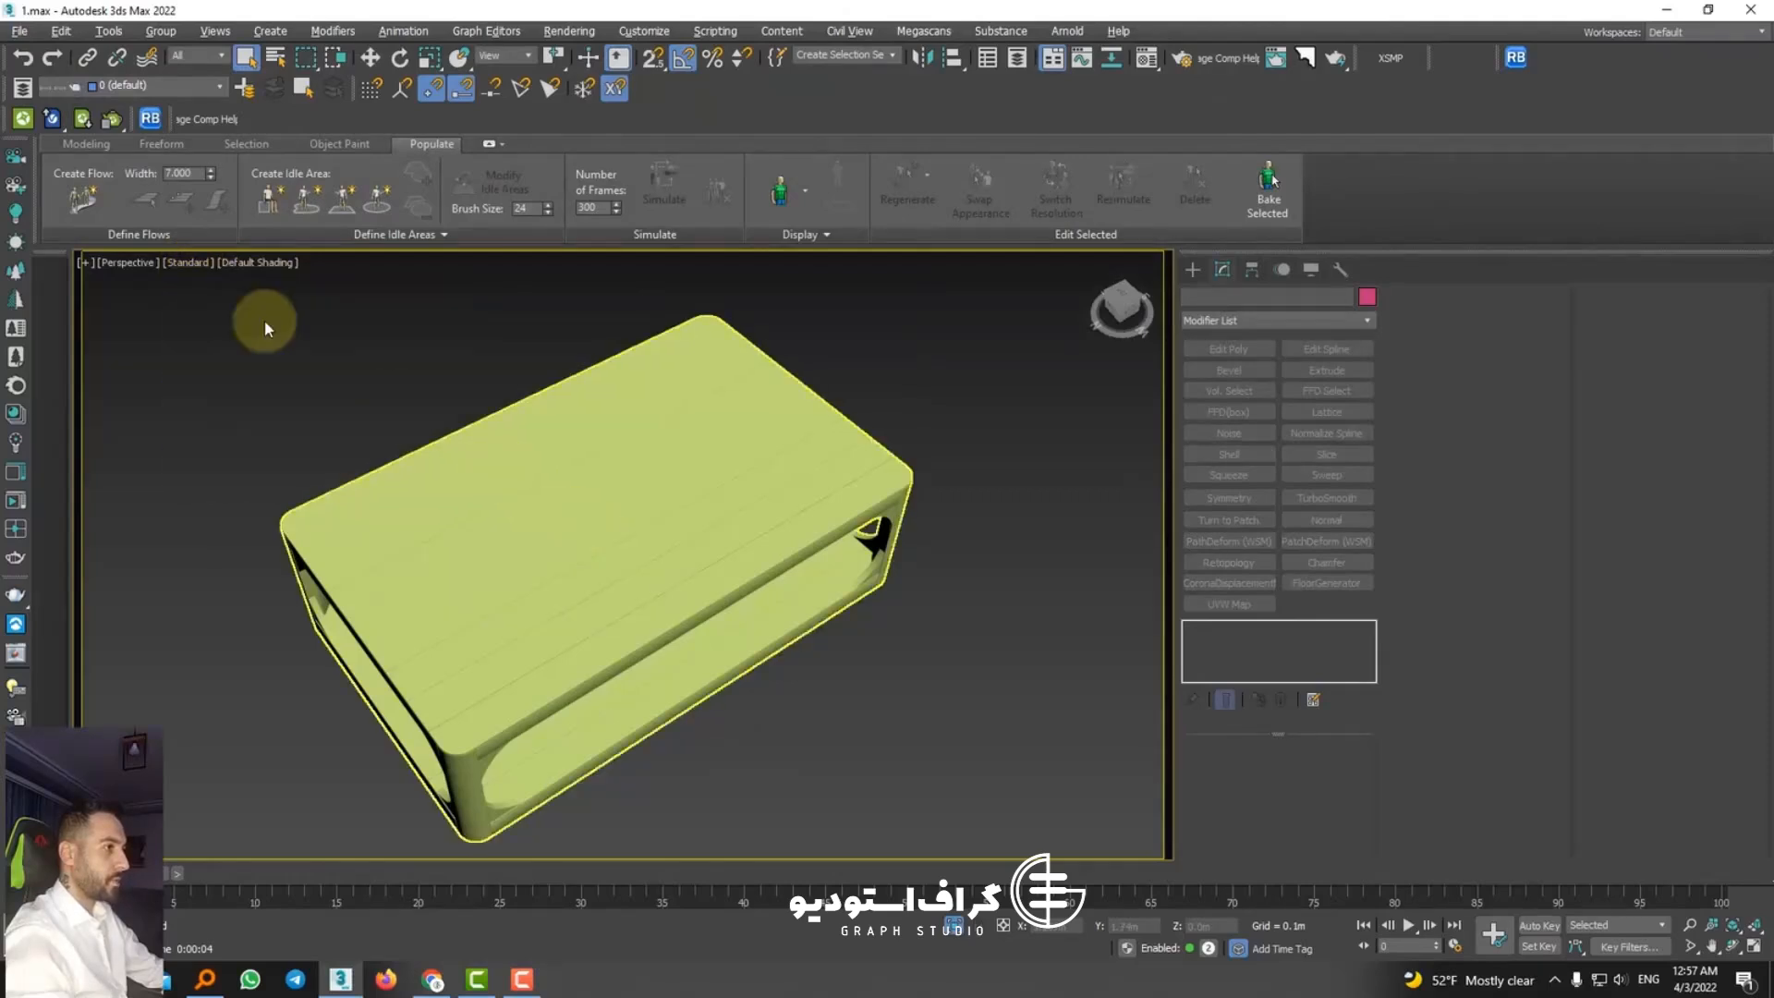
Step: Set the viewport material display to Realistic Materials with Maps and select the coffee table
left_click(243, 263)
left_click(190, 262)
left_click(190, 262)
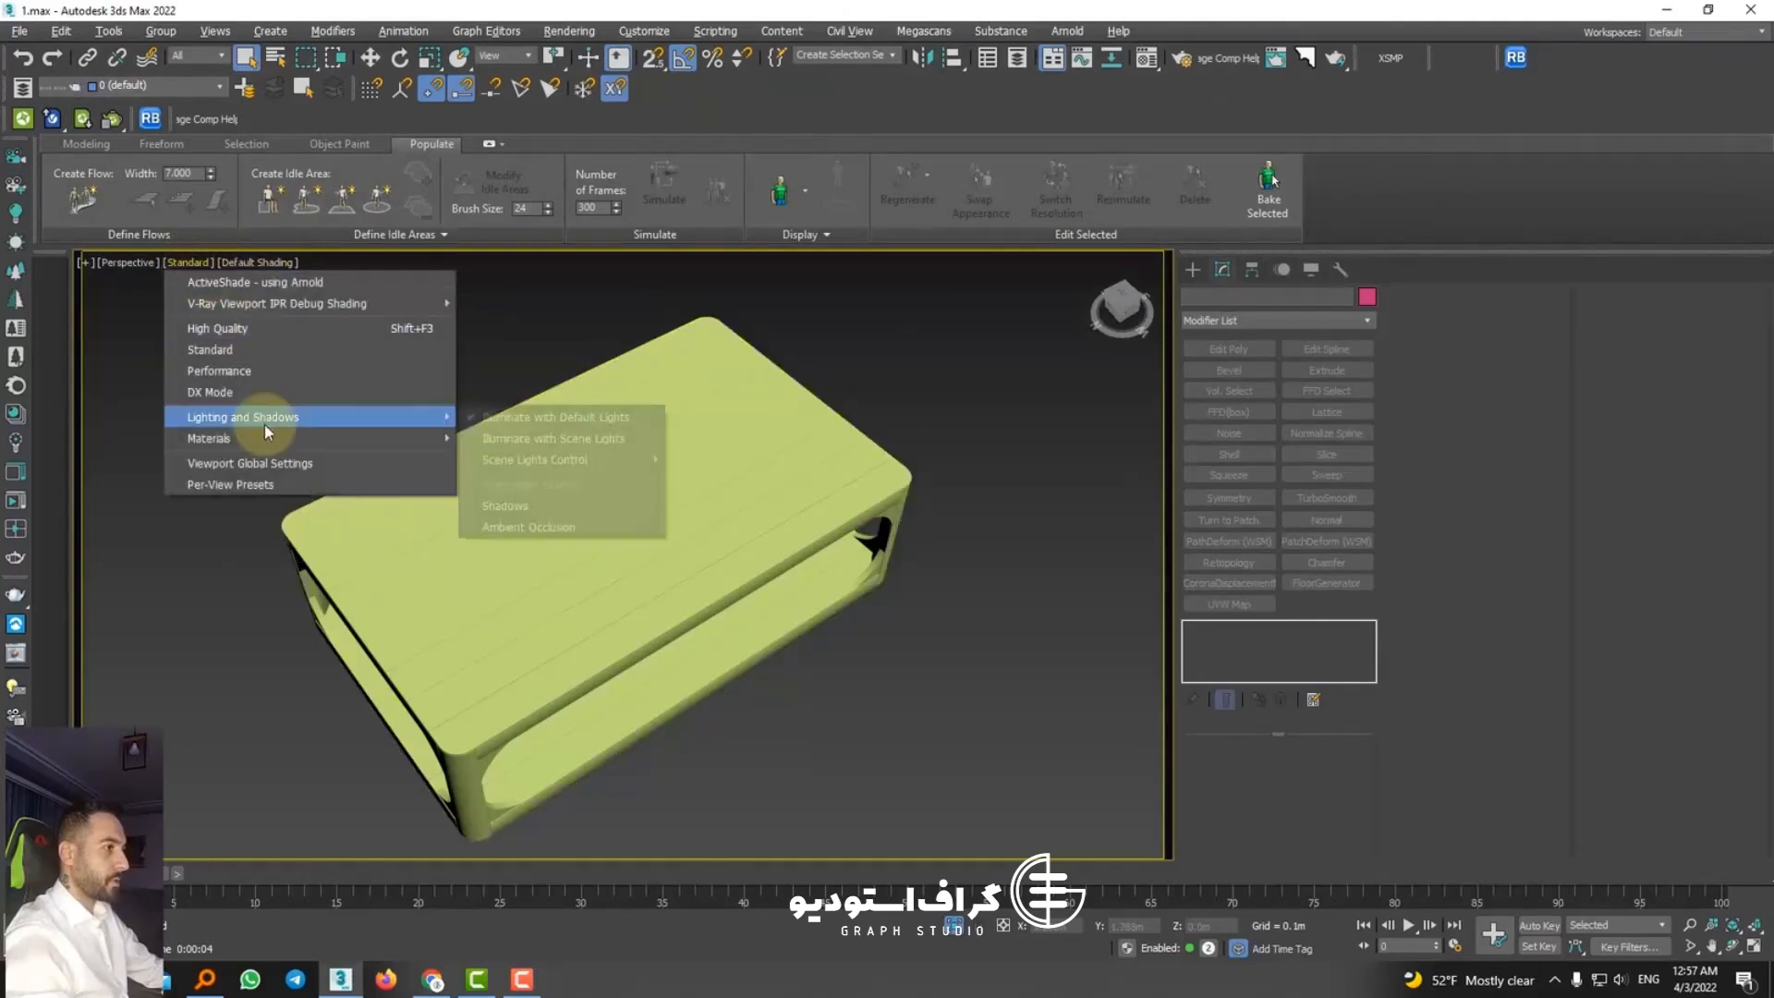
mouse_move(267, 437)
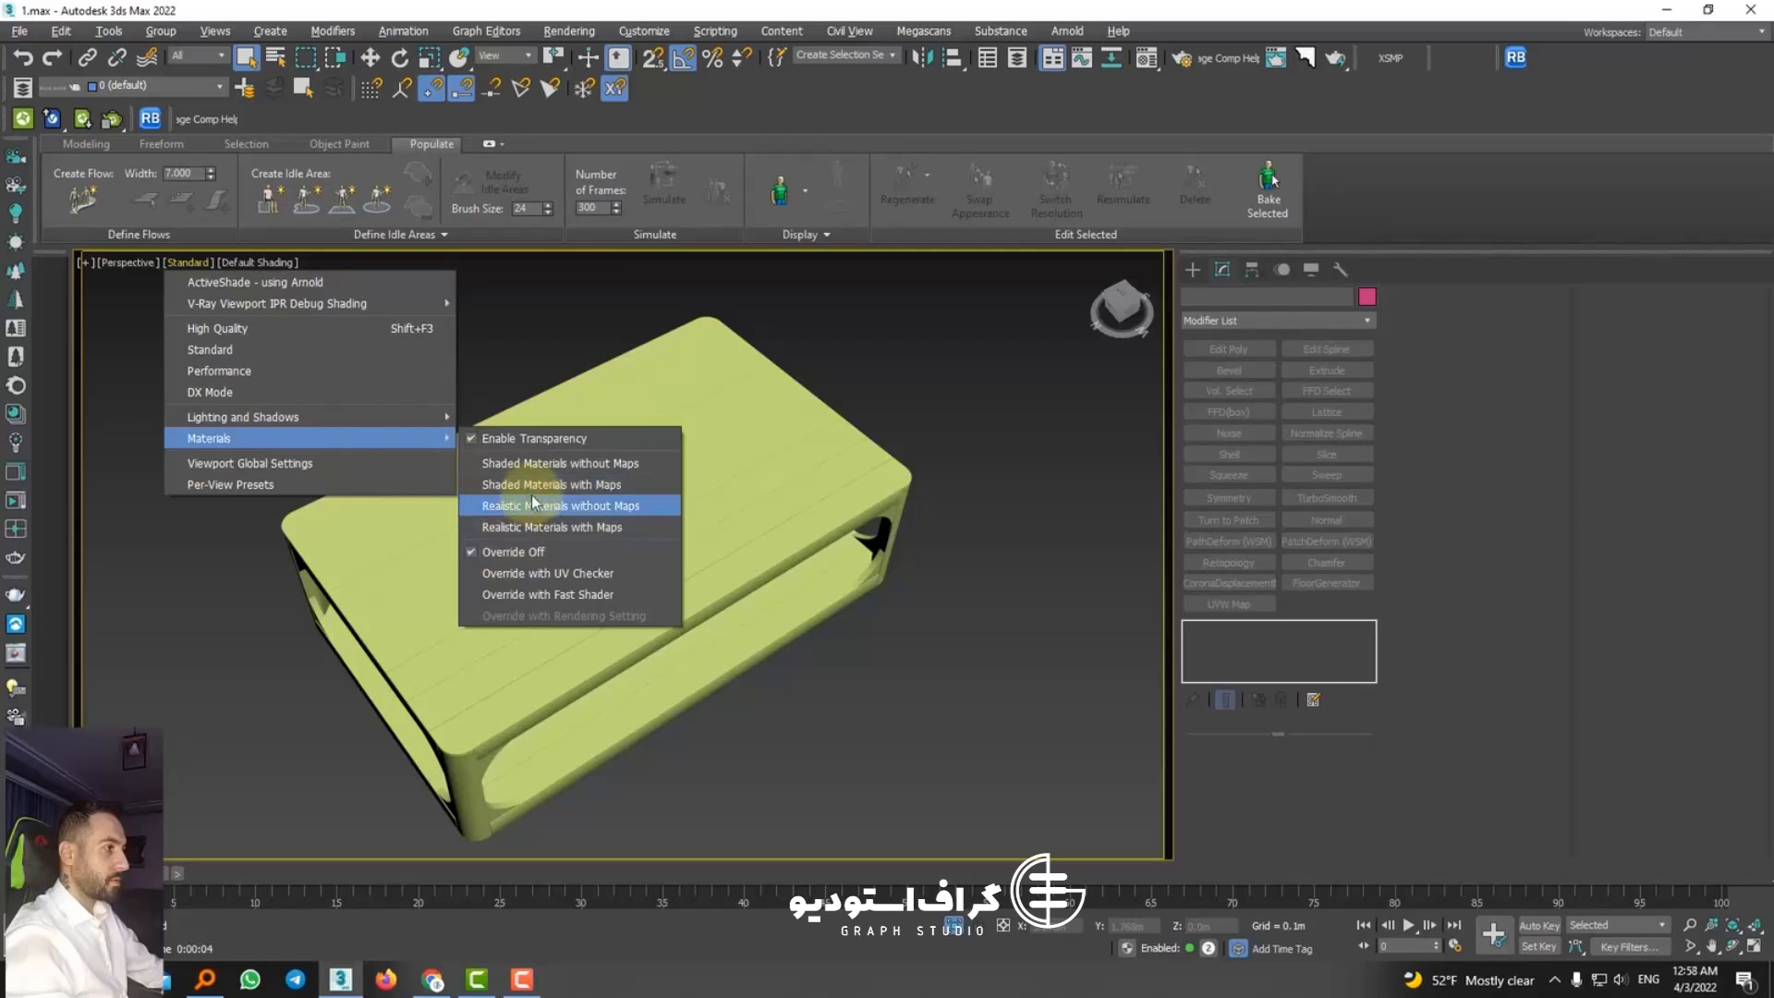
left_click(551, 530)
left_click(646, 531)
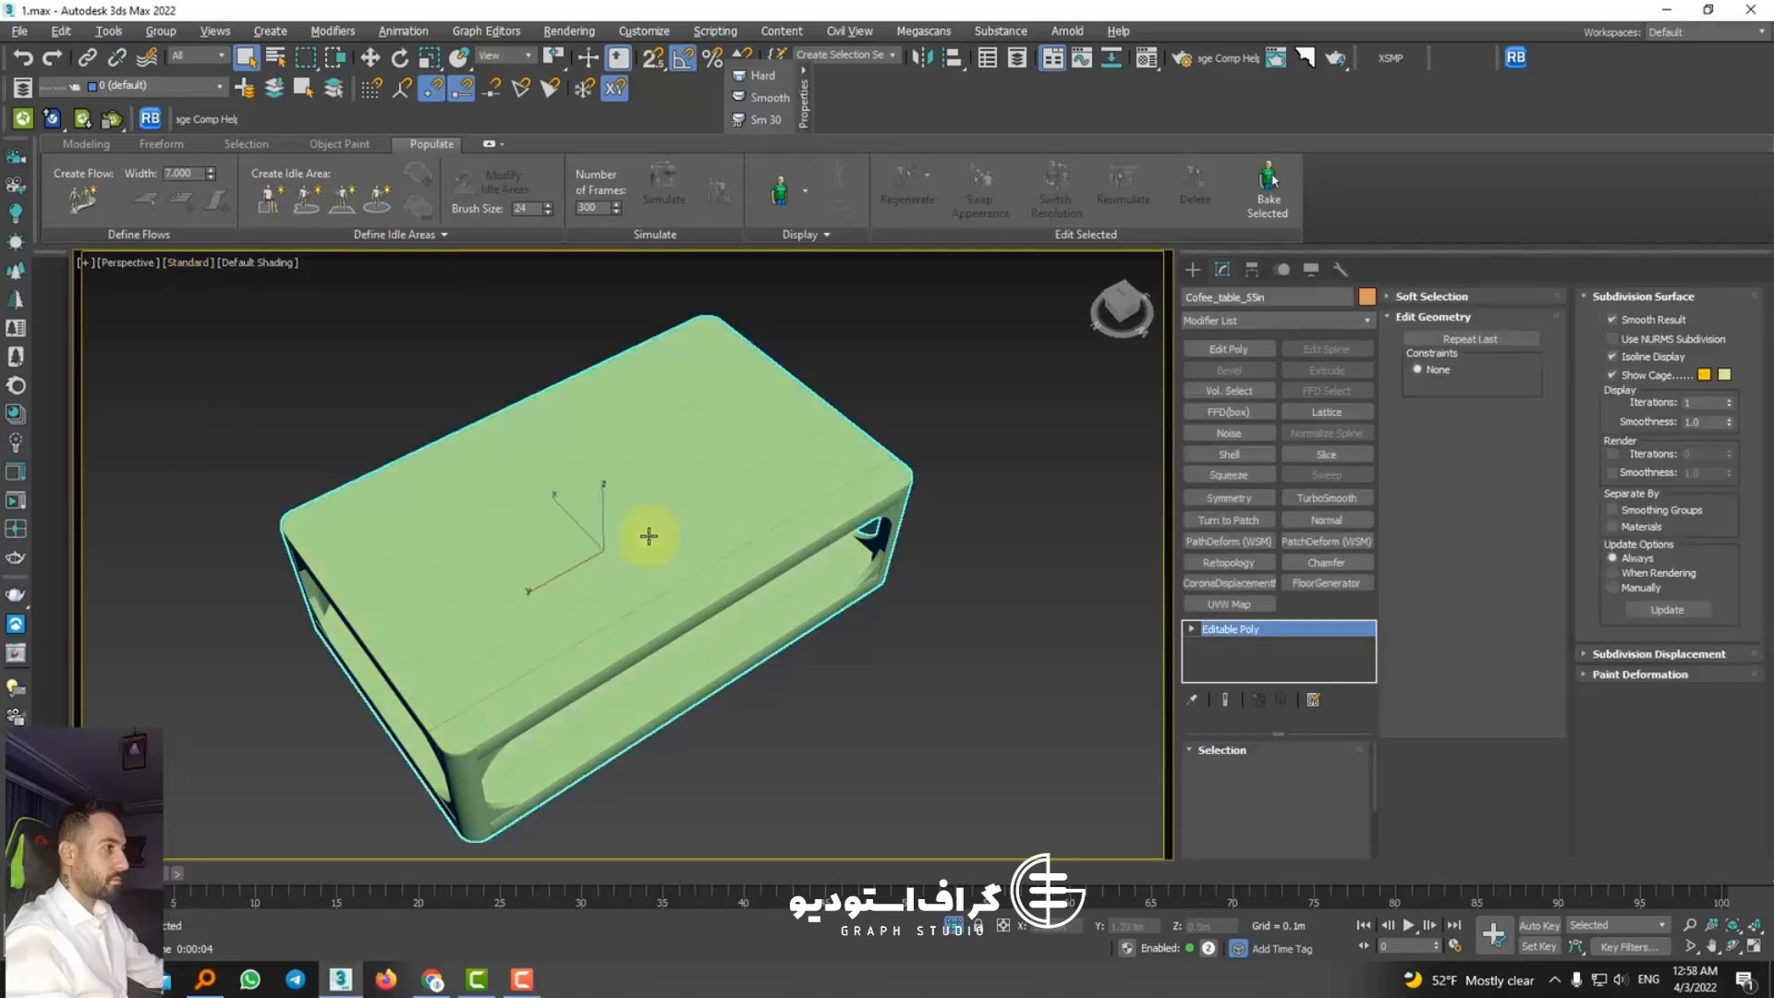
Step: Convert the isolated coffee table to an Editable Poly
scroll(511, 433, "down", 5)
middle_click_drag(566, 459, 621, 487, "alt")
right_click(605, 481)
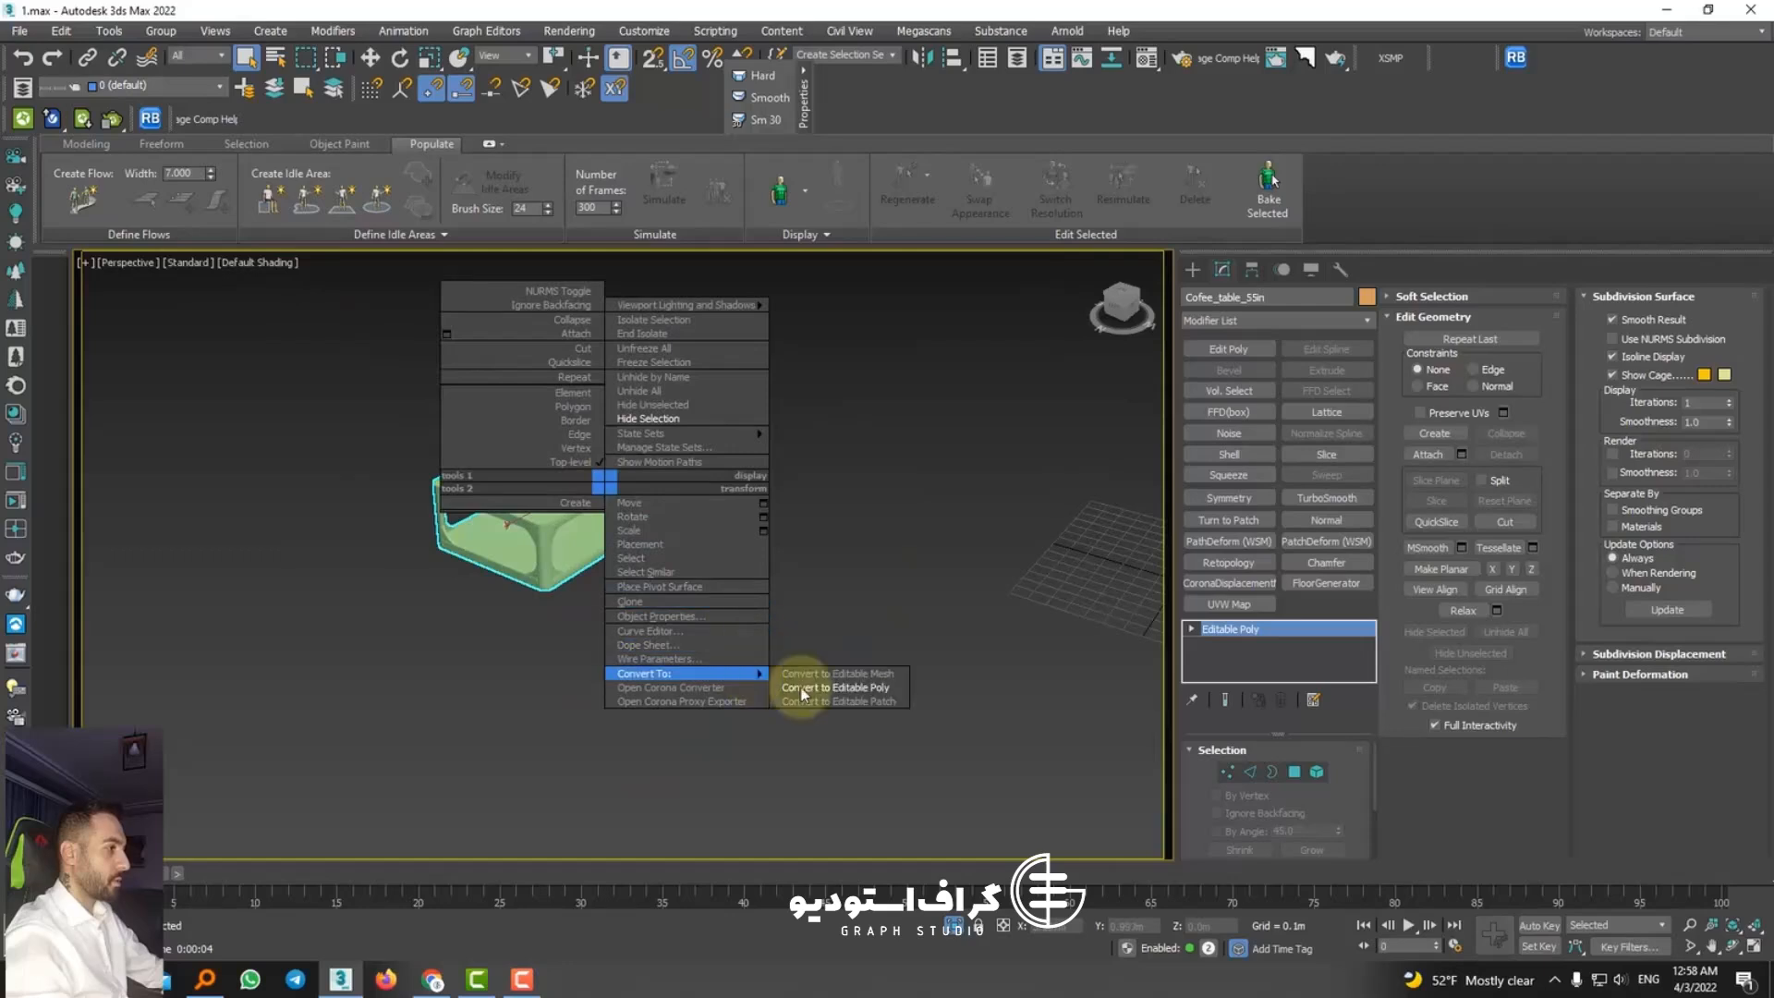
left_click(802, 689)
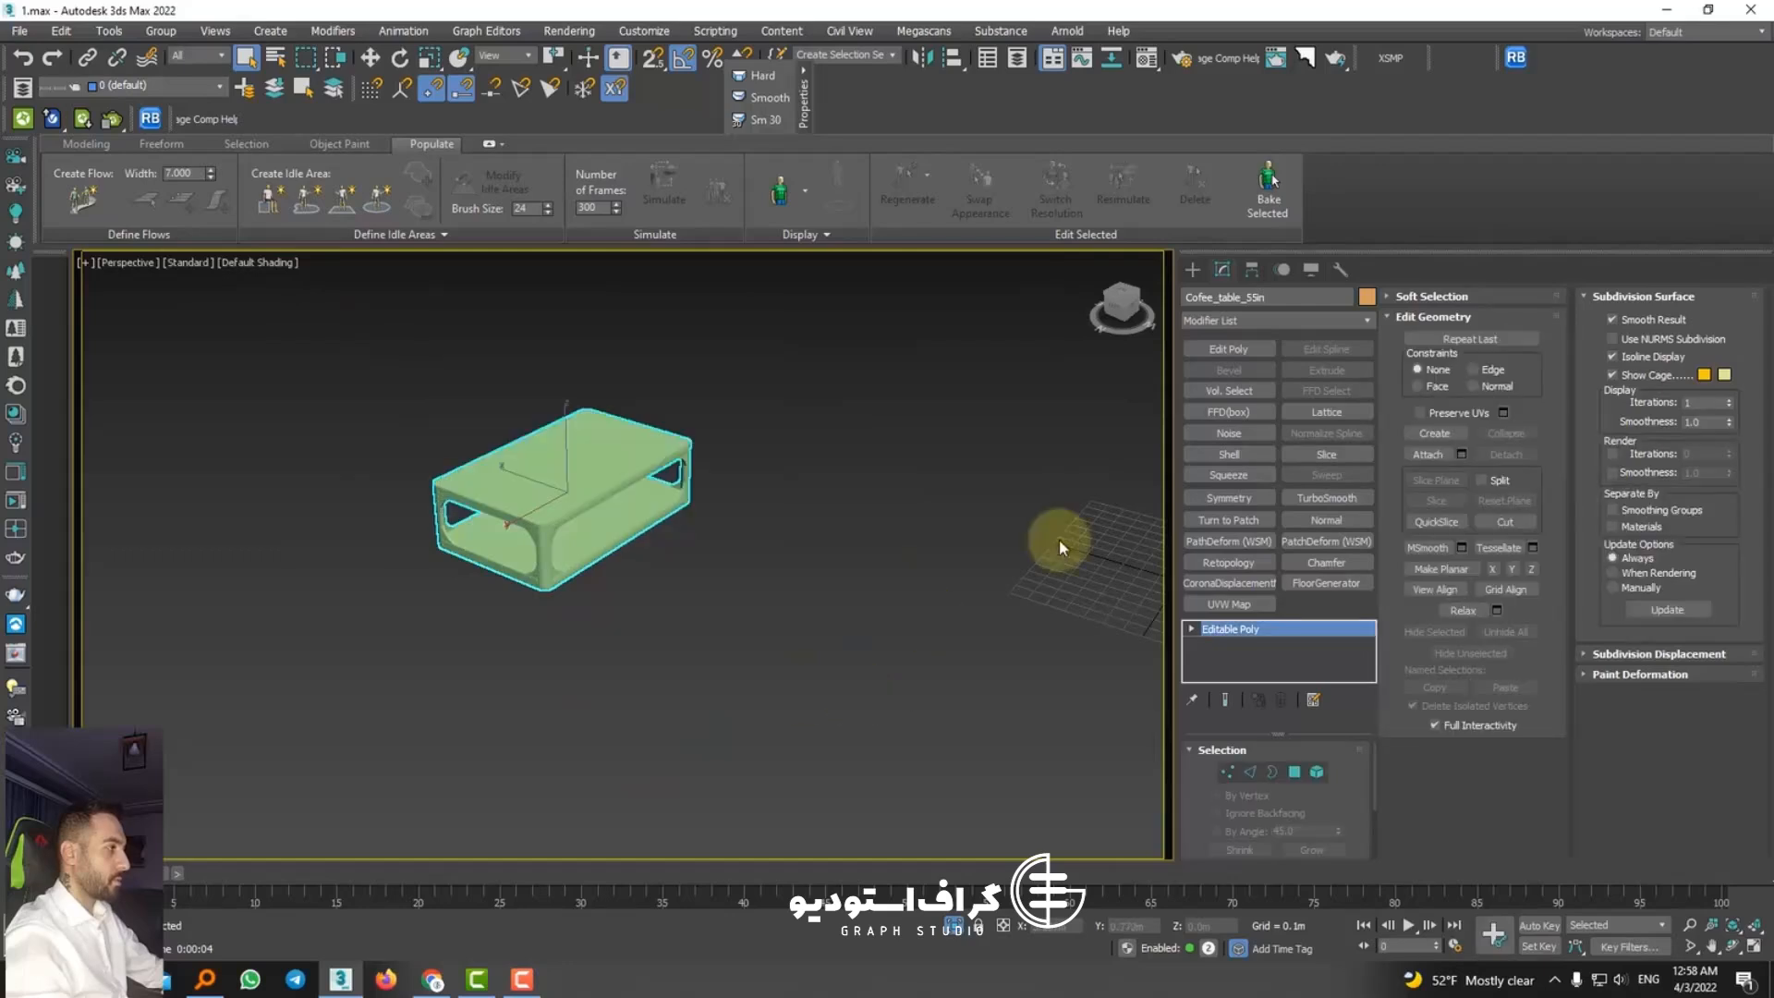
Step: Try a UVW Map modifier on the coffee table and remove it from the modifier stack
left_click(1262, 605)
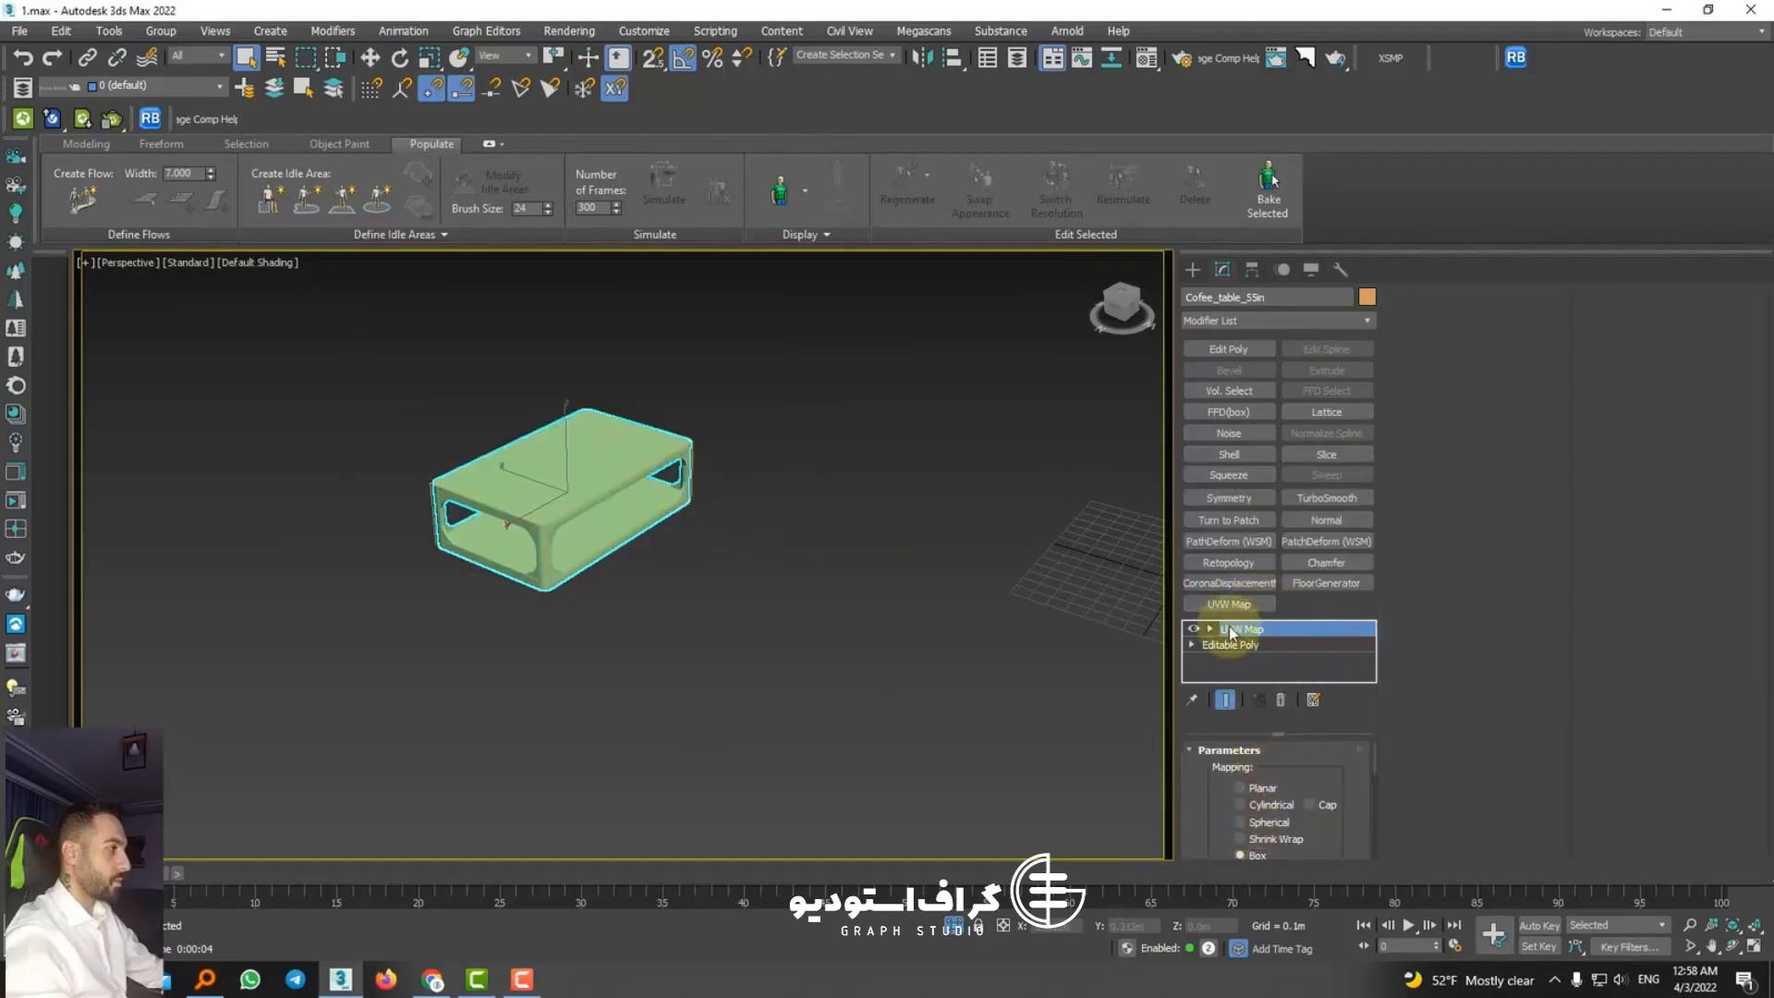
right_click(1230, 632)
left_click(1247, 253)
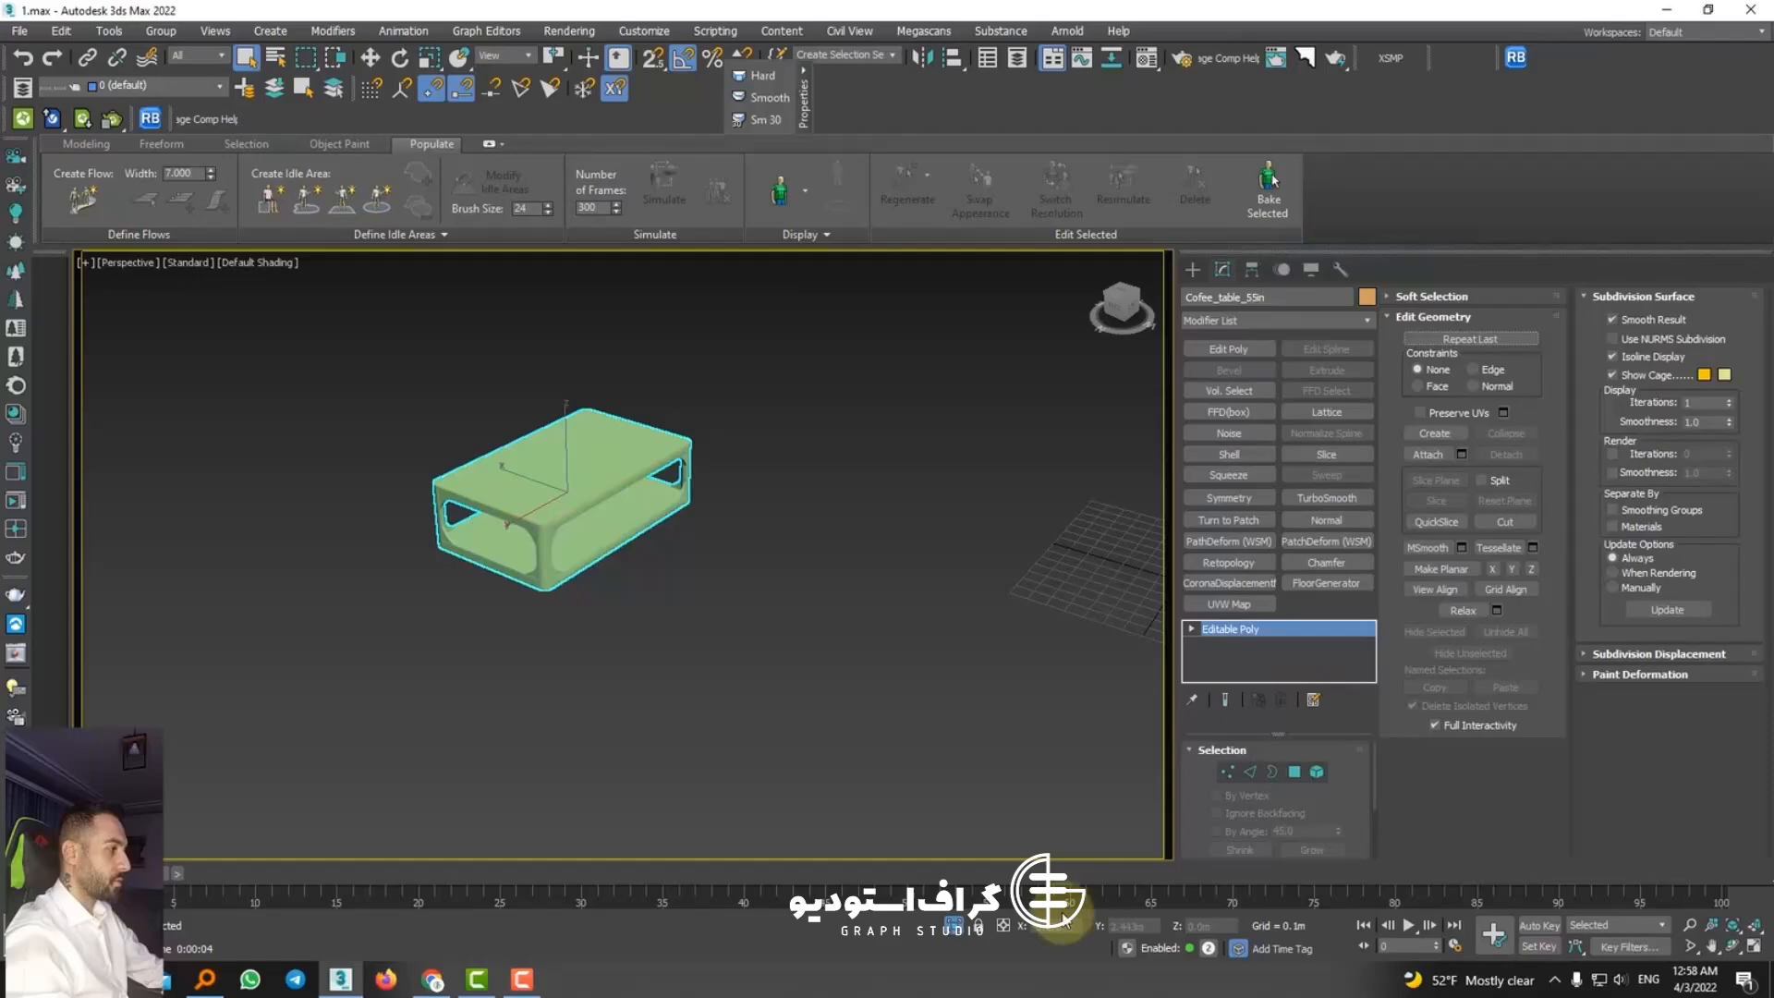
Step: Exit the coffee table's isolation and select the dining table with its tableware
left_click(956, 930)
middle_click_drag(523, 660, 296, 618, "alt")
scroll(963, 510, "up", 3)
middle_click_drag(963, 510, 852, 541)
left_click(524, 573)
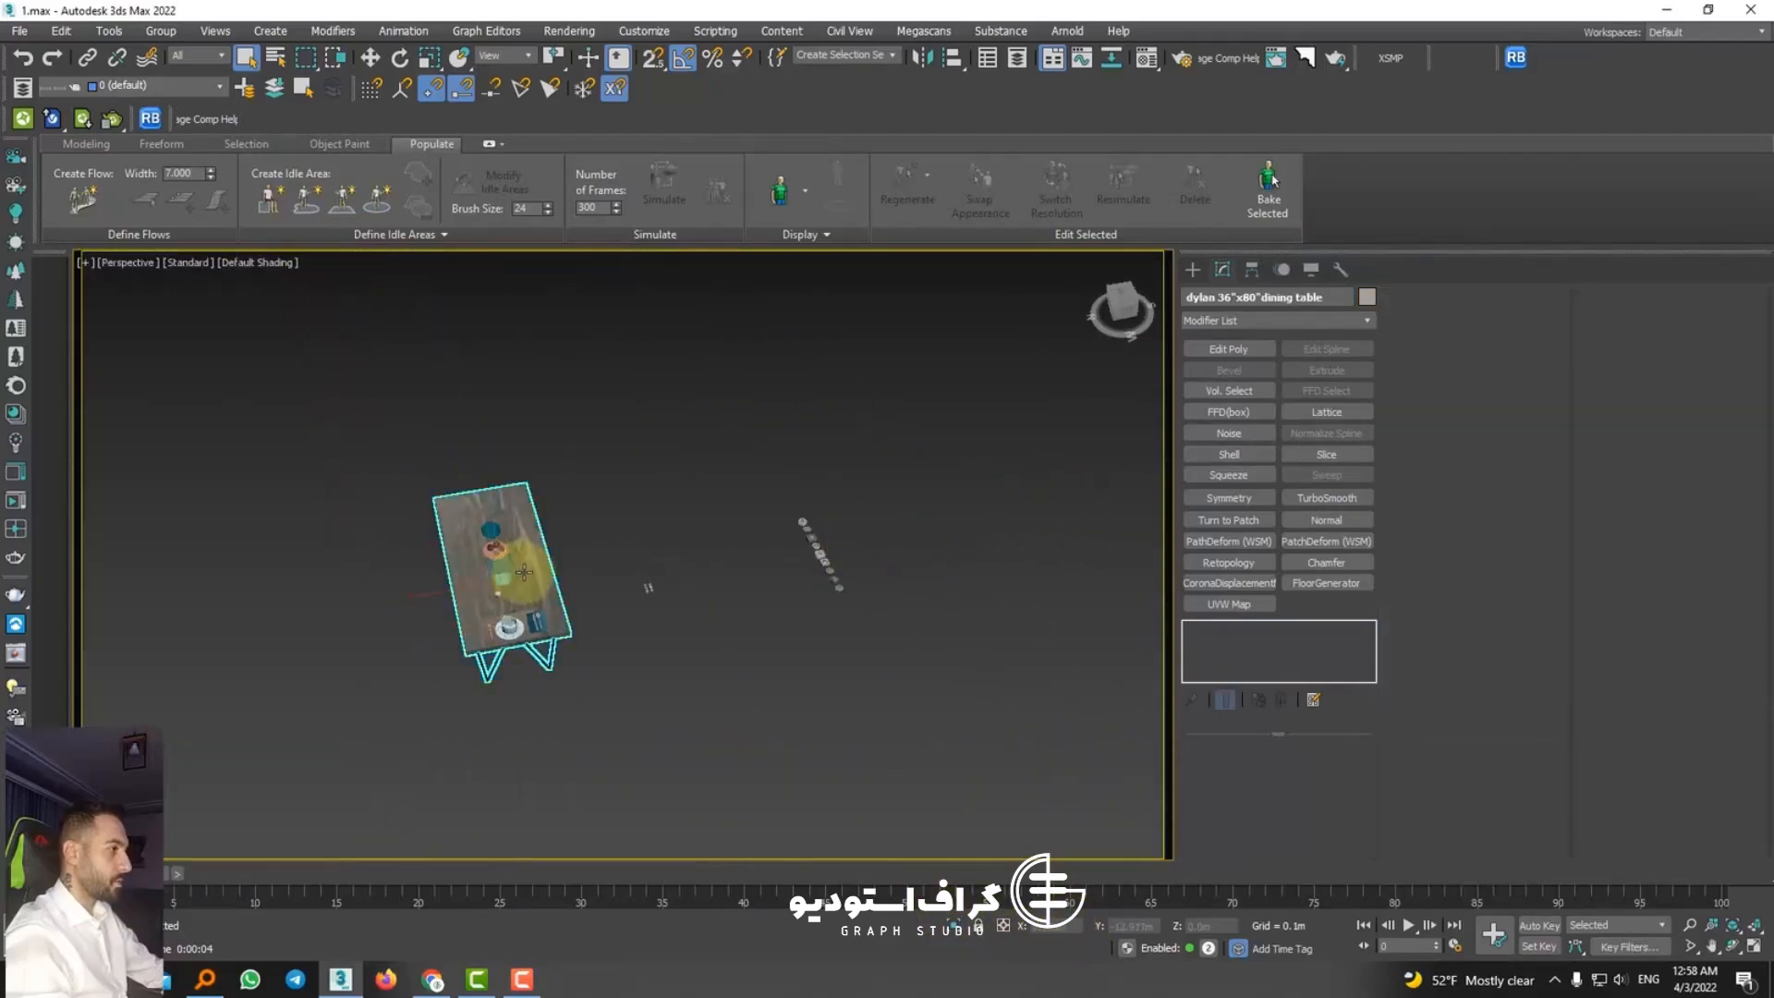
Step: Examine the row of recessed spotlights up close, selecting the patterned square fixture
scroll(524, 573, "up", 6)
scroll(484, 590, "down", 6)
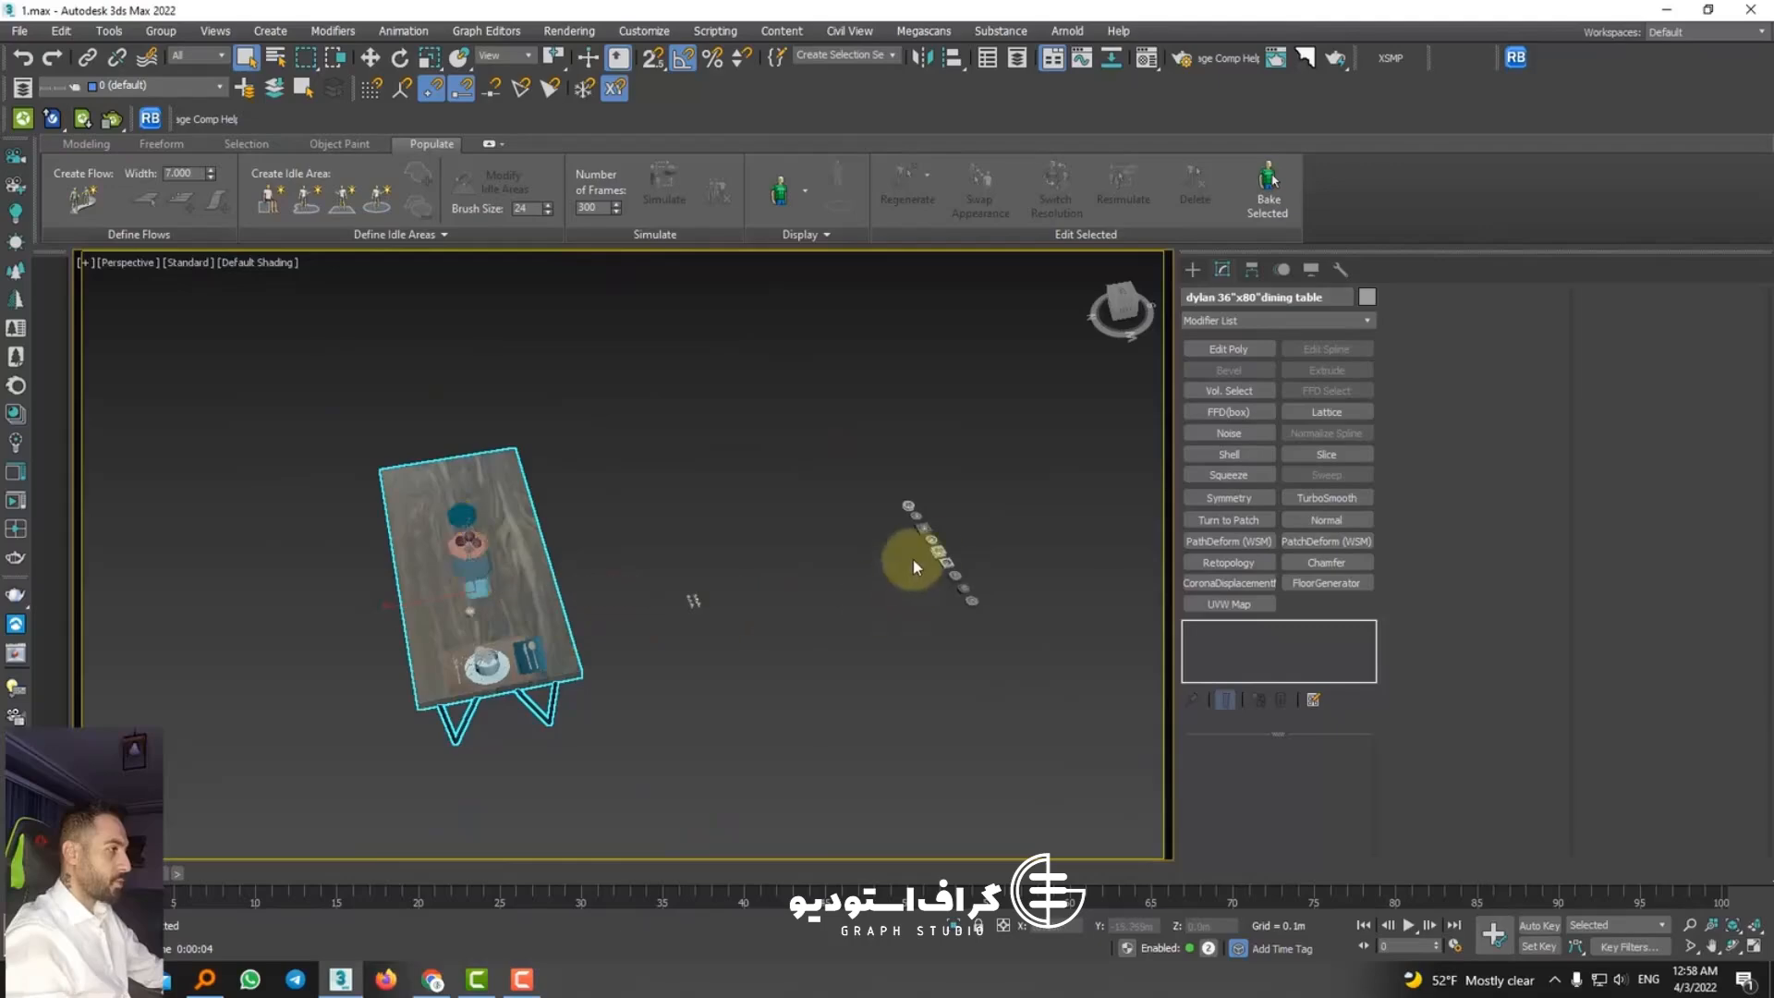
scroll(912, 561, "up", 5)
scroll(960, 555, "down", 5)
left_click(804, 638)
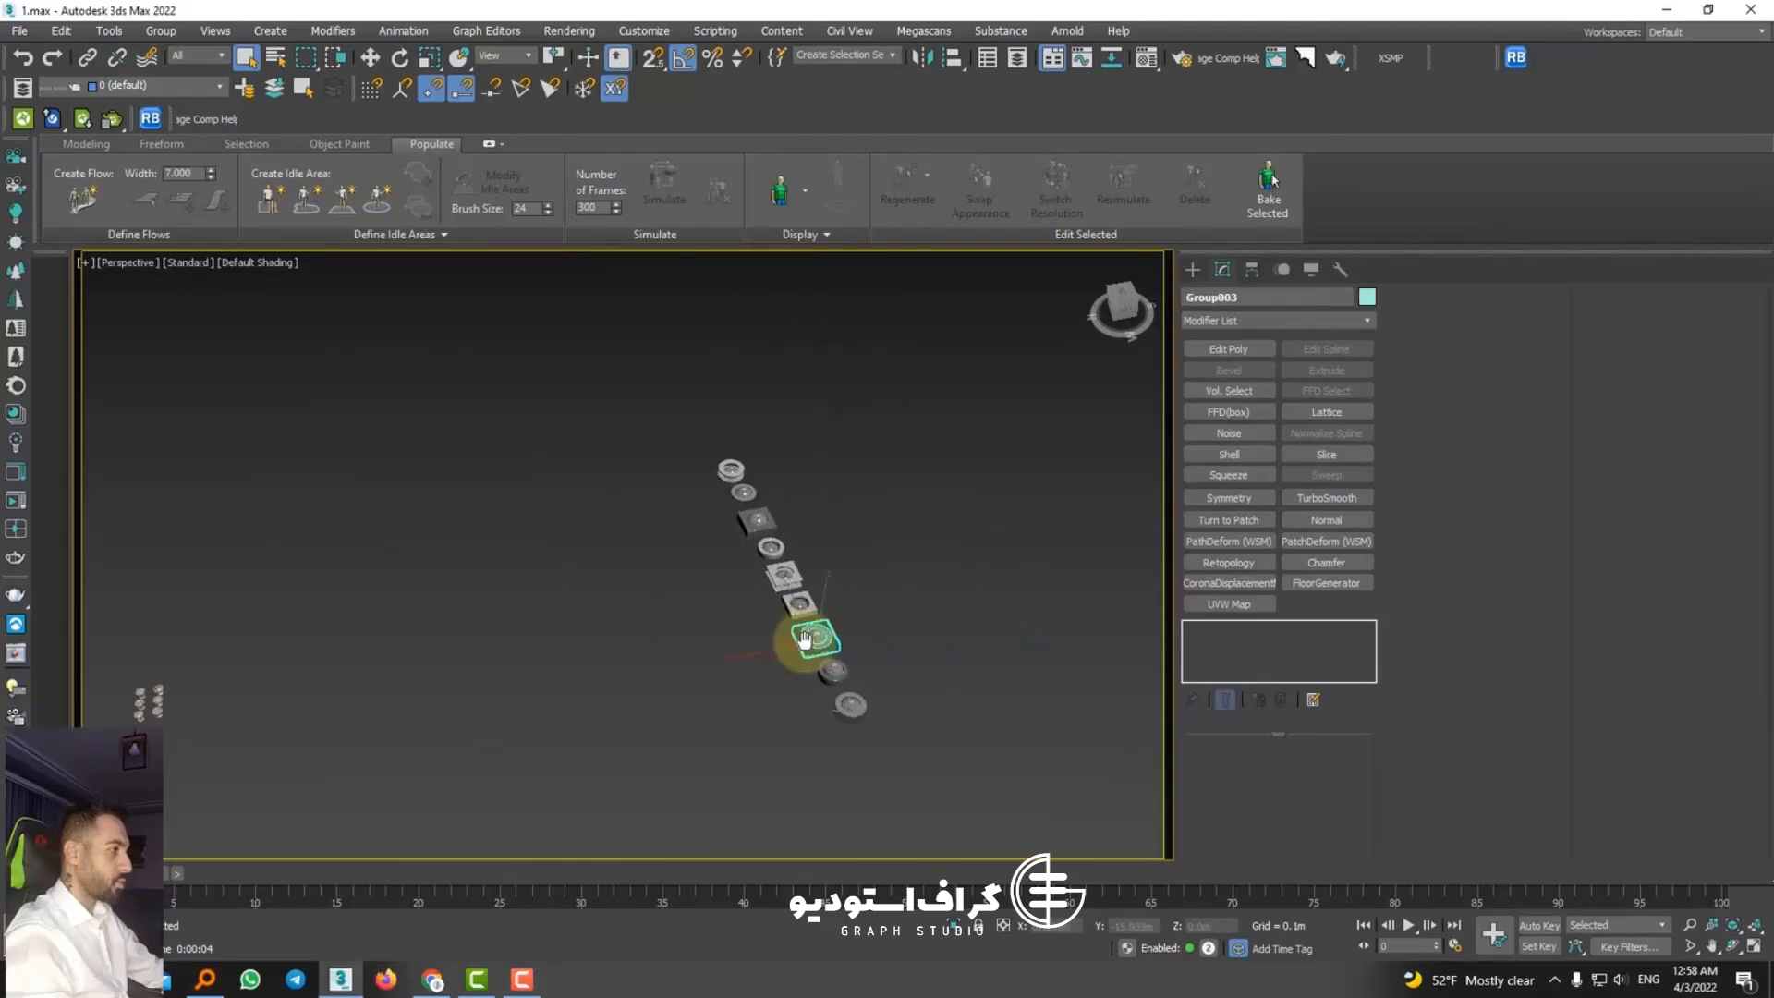
scroll(809, 573, "down", 5)
scroll(812, 490, "up", 12)
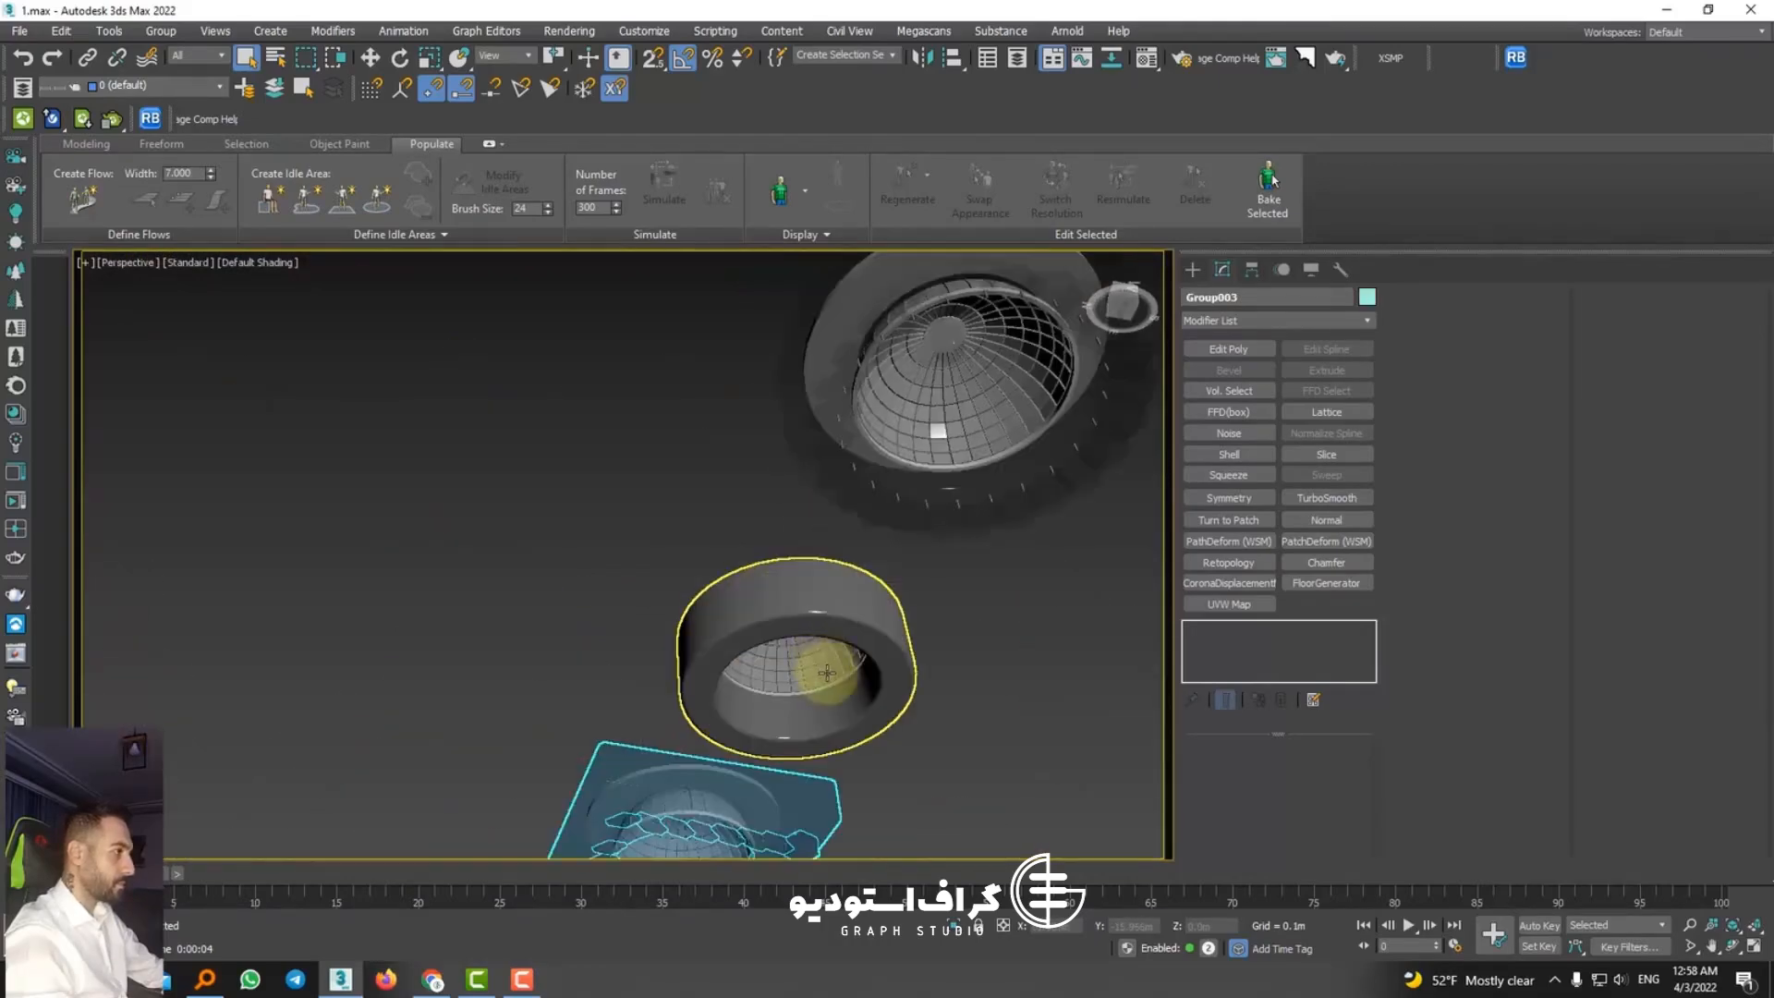
scroll(827, 671, "down", 5)
middle_click_drag(827, 668, 878, 326)
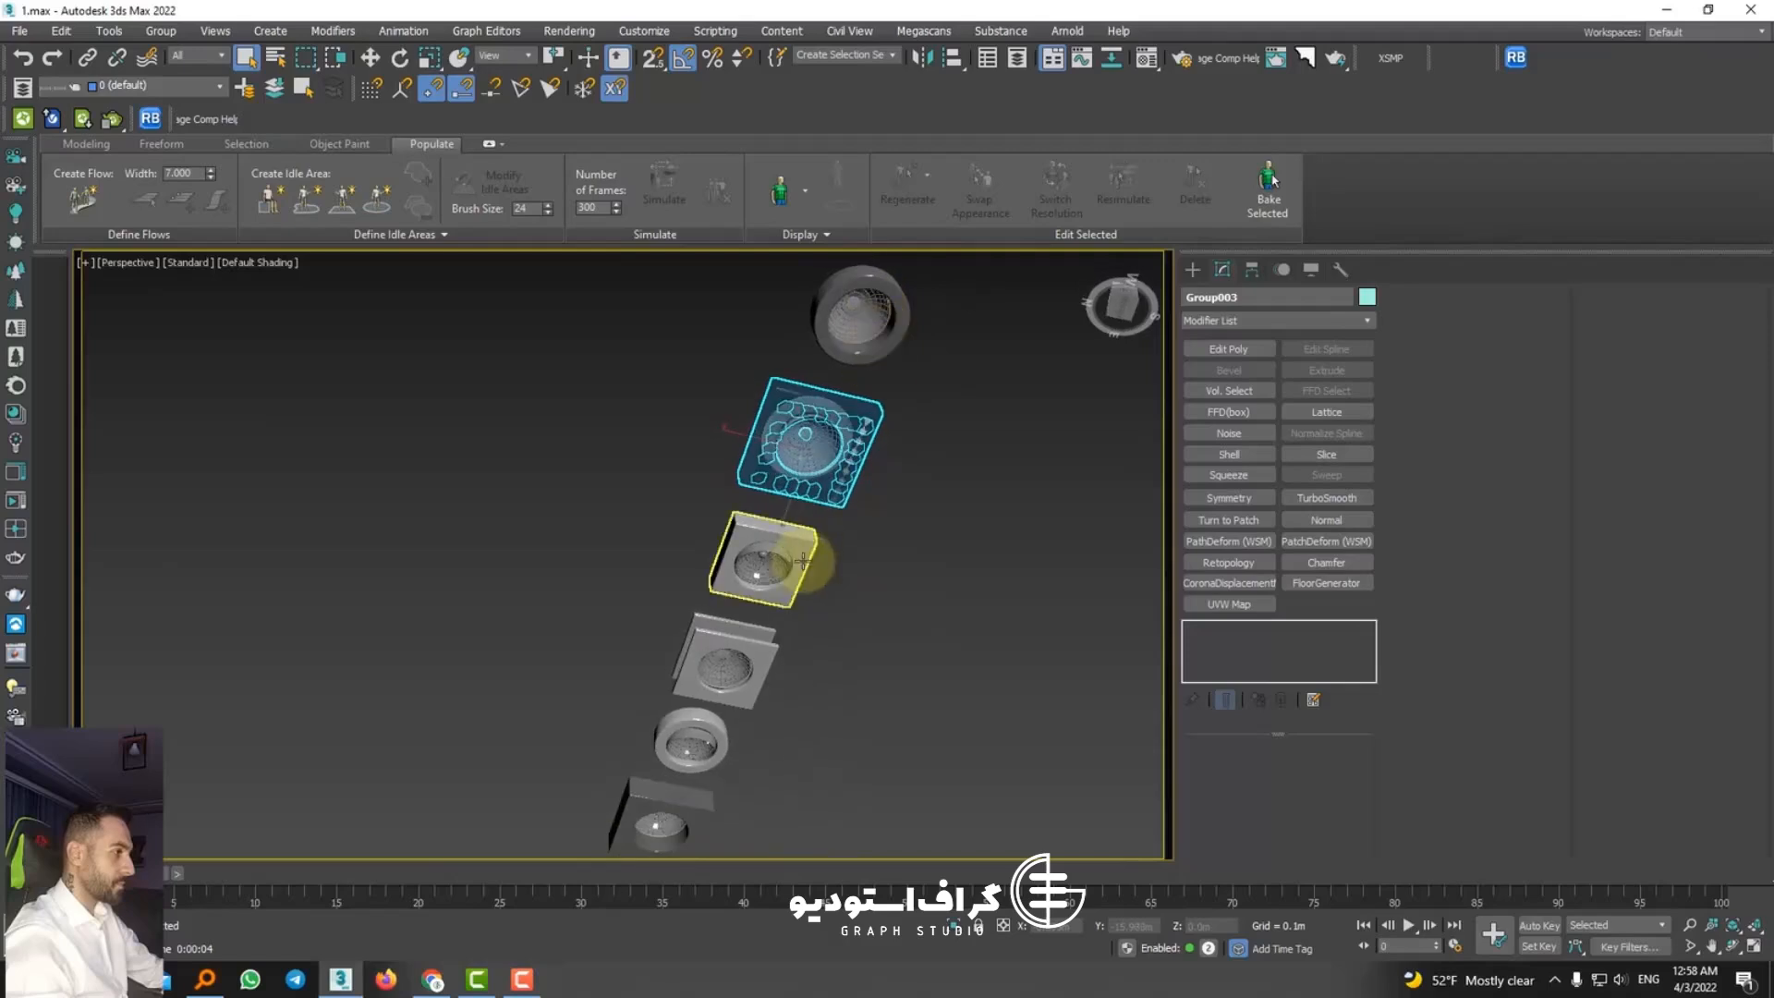
middle_click_drag(802, 561, 843, 324)
scroll(812, 424, "down", 5)
Step: Select the cluster of six cabinet knobs near the dining table and examine their designs
middle_click_drag(490, 444, 829, 535)
scroll(571, 398, "up", 6)
scroll(632, 438, "down", 8)
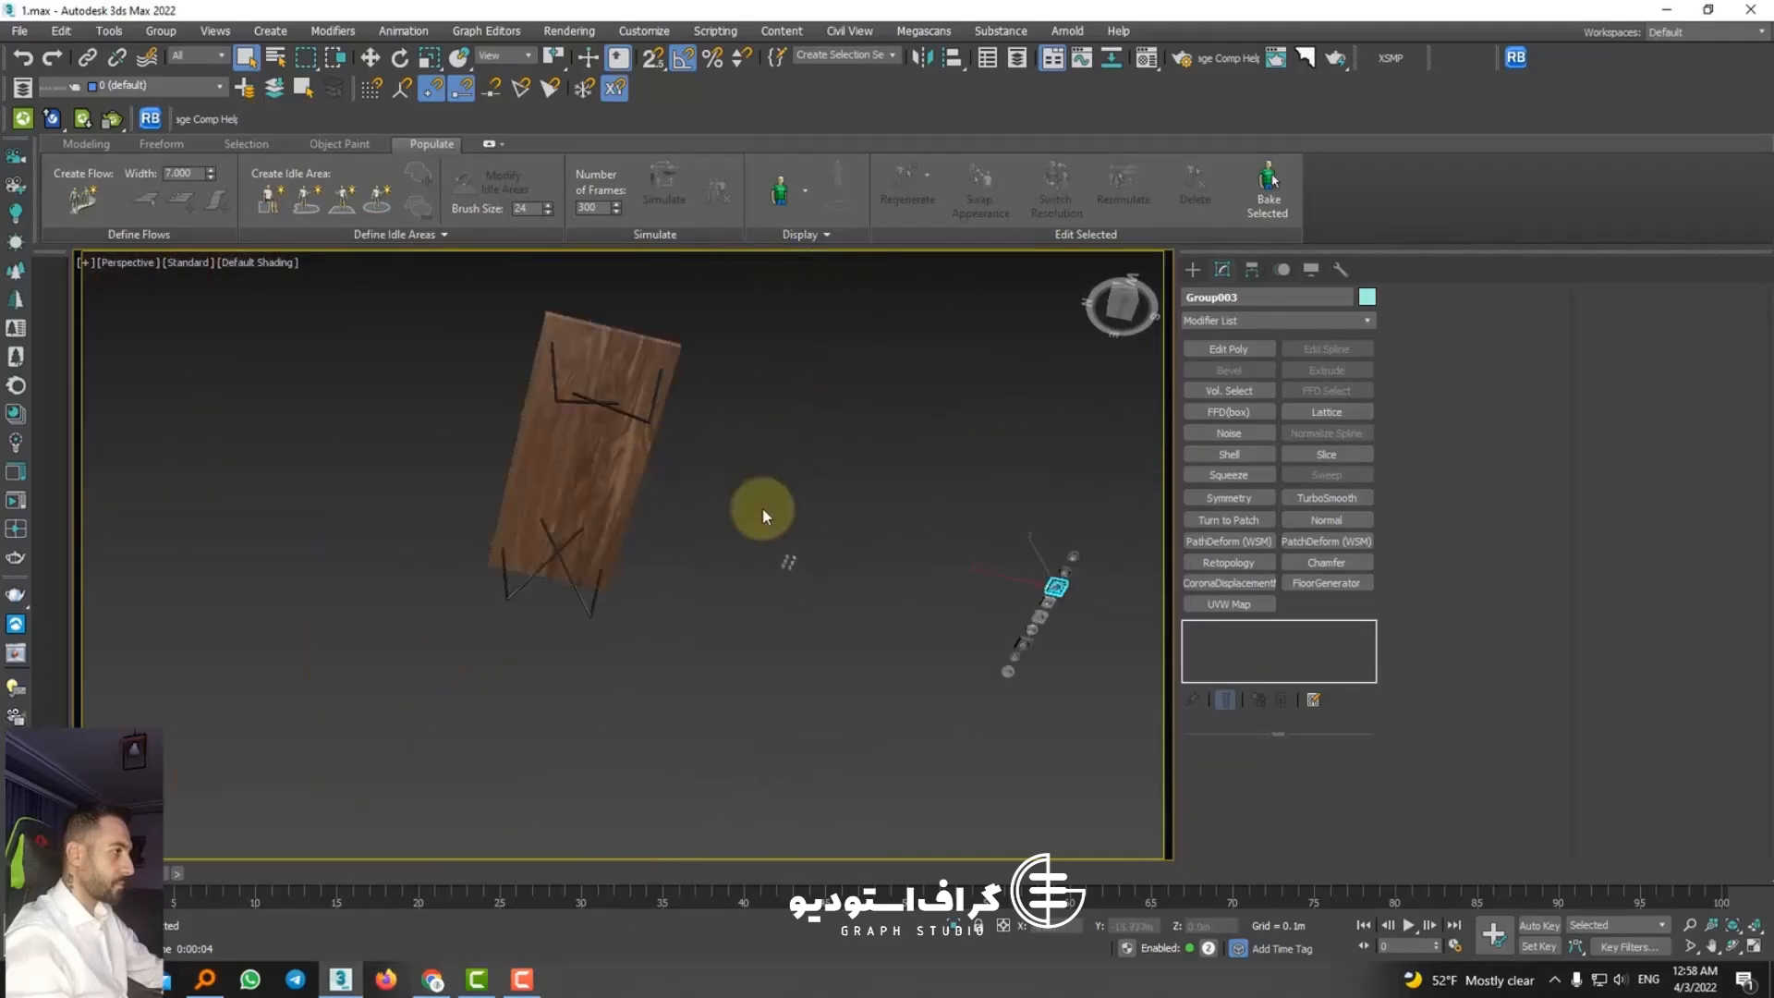
scroll(784, 565, "up", 10)
middle_click_drag(830, 552, 812, 732, "alt")
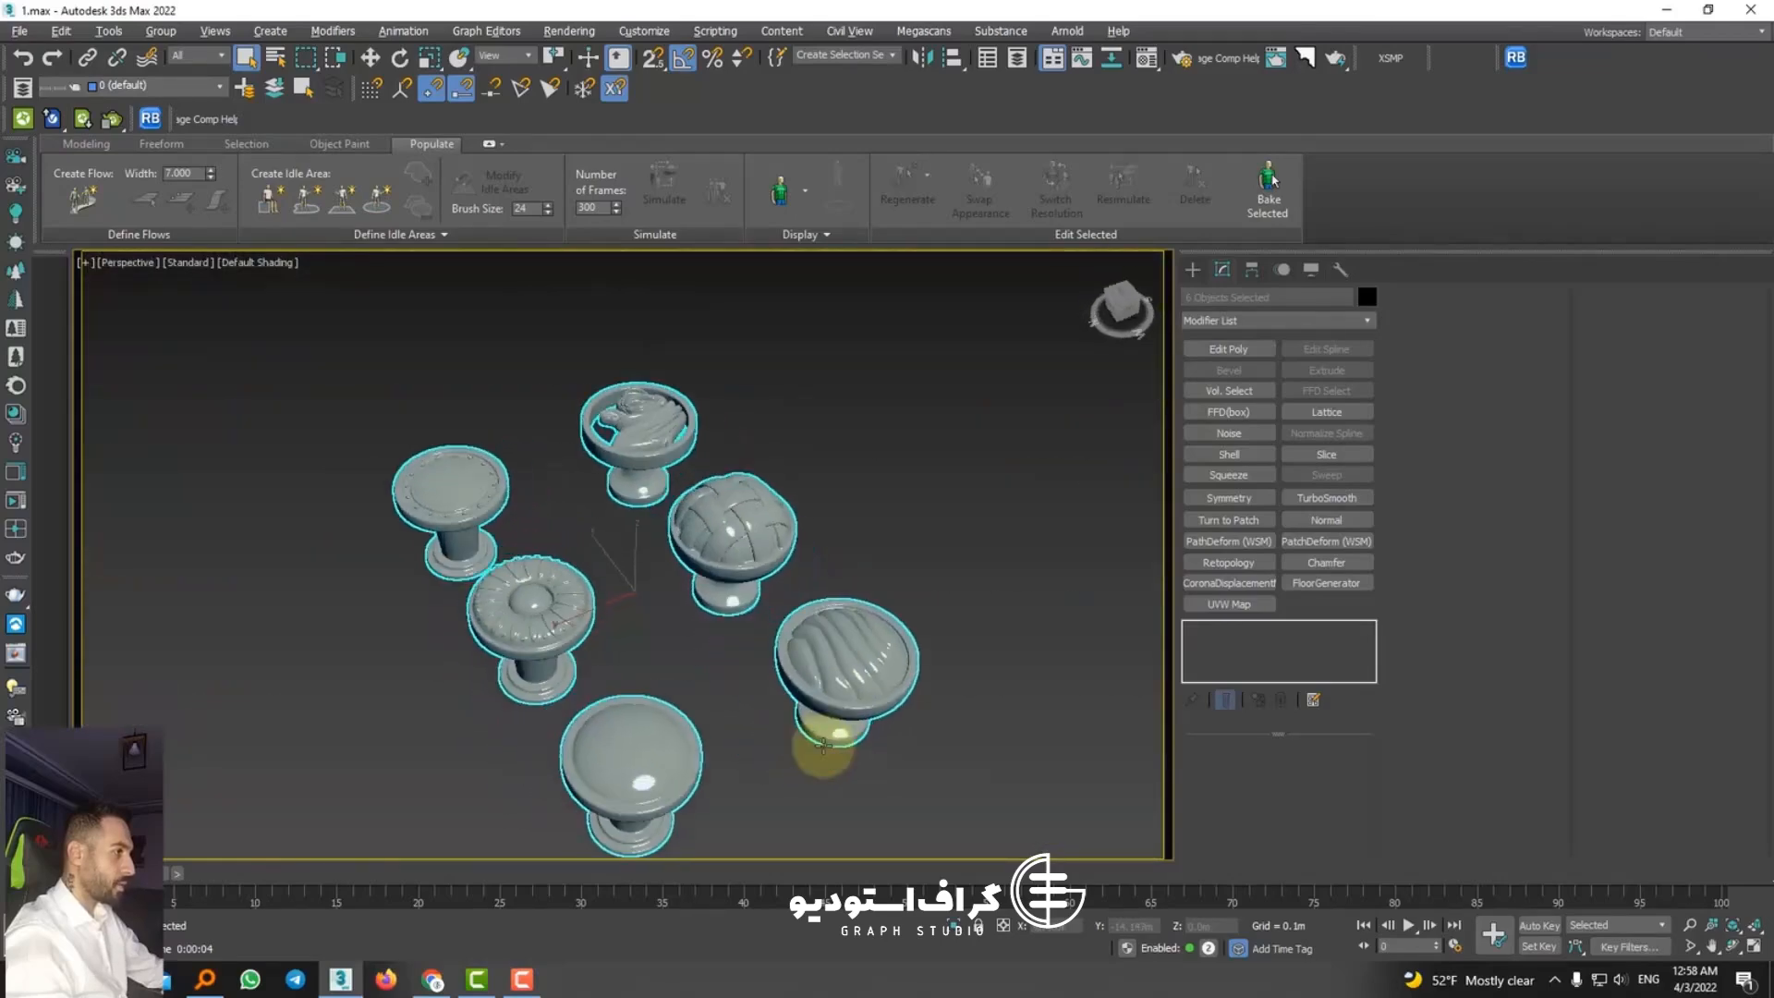
scroll(765, 693, "down", 5)
scroll(765, 693, "down", 6)
middle_click_drag(844, 646, 769, 595, "alt")
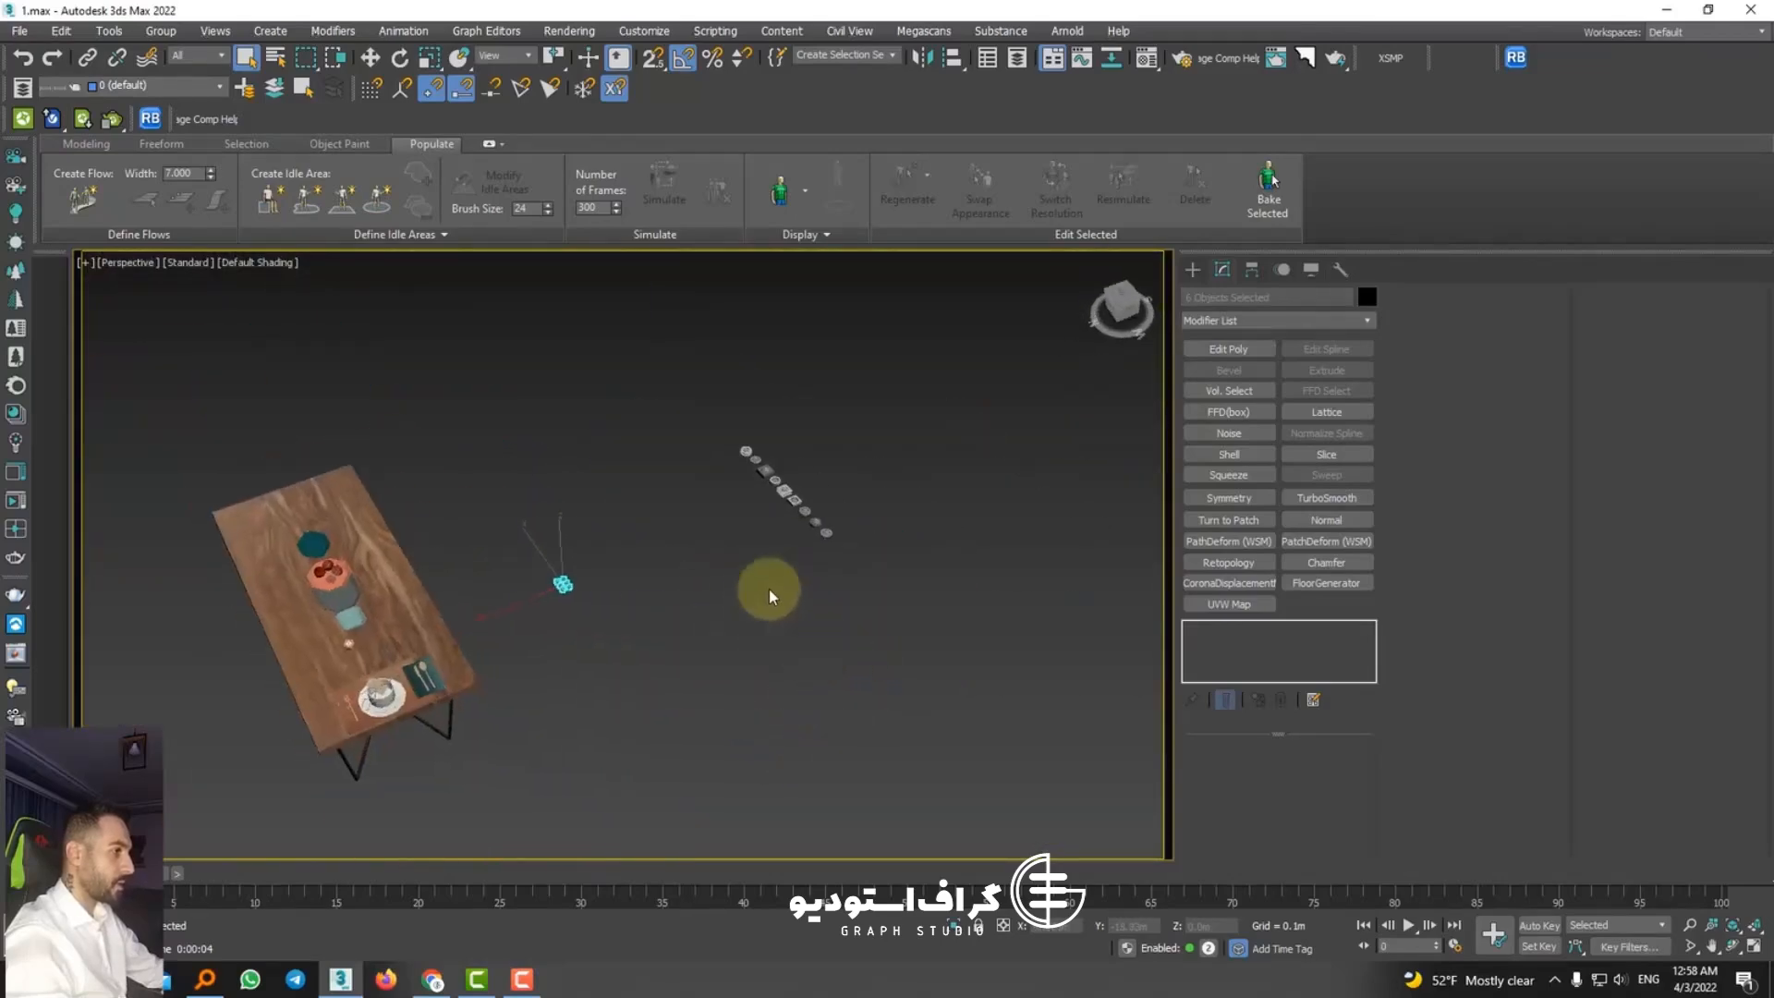
Step: Select the whole row of recessed spotlights, then single out the patterned square fixture and compare it with its neighbours
left_click(788, 560)
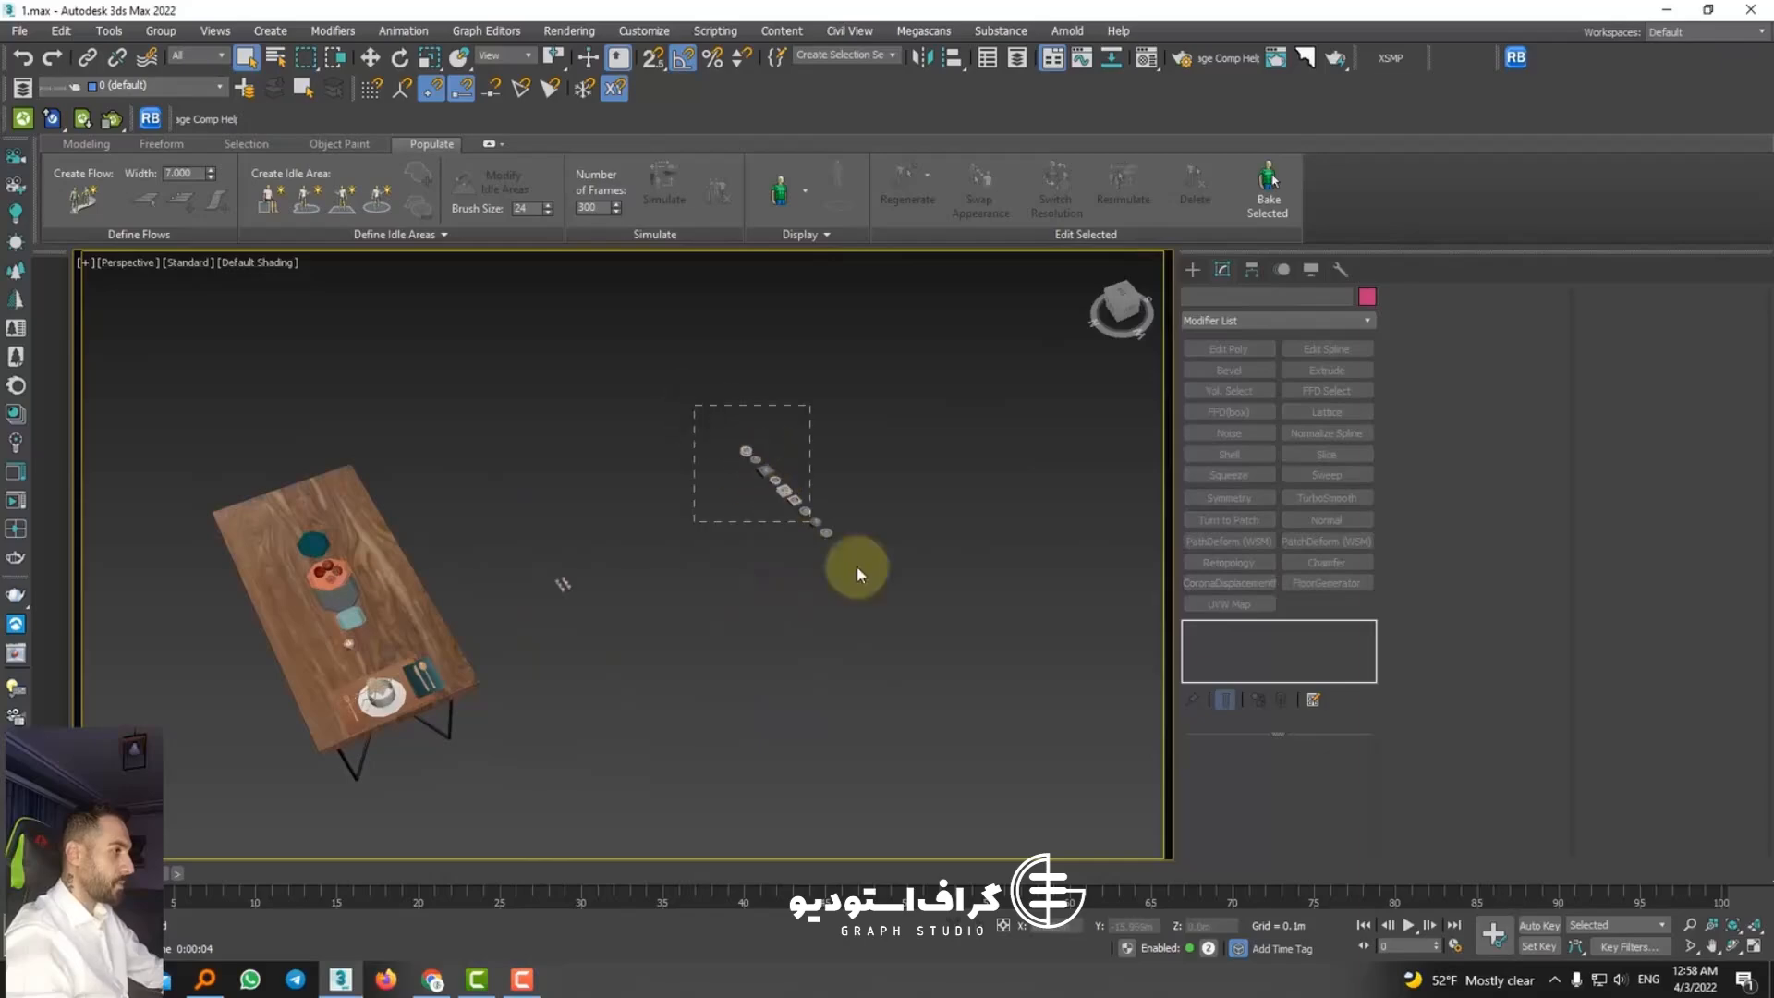
left_click_drag(858, 574, 858, 574)
scroll(803, 517, "up", 8)
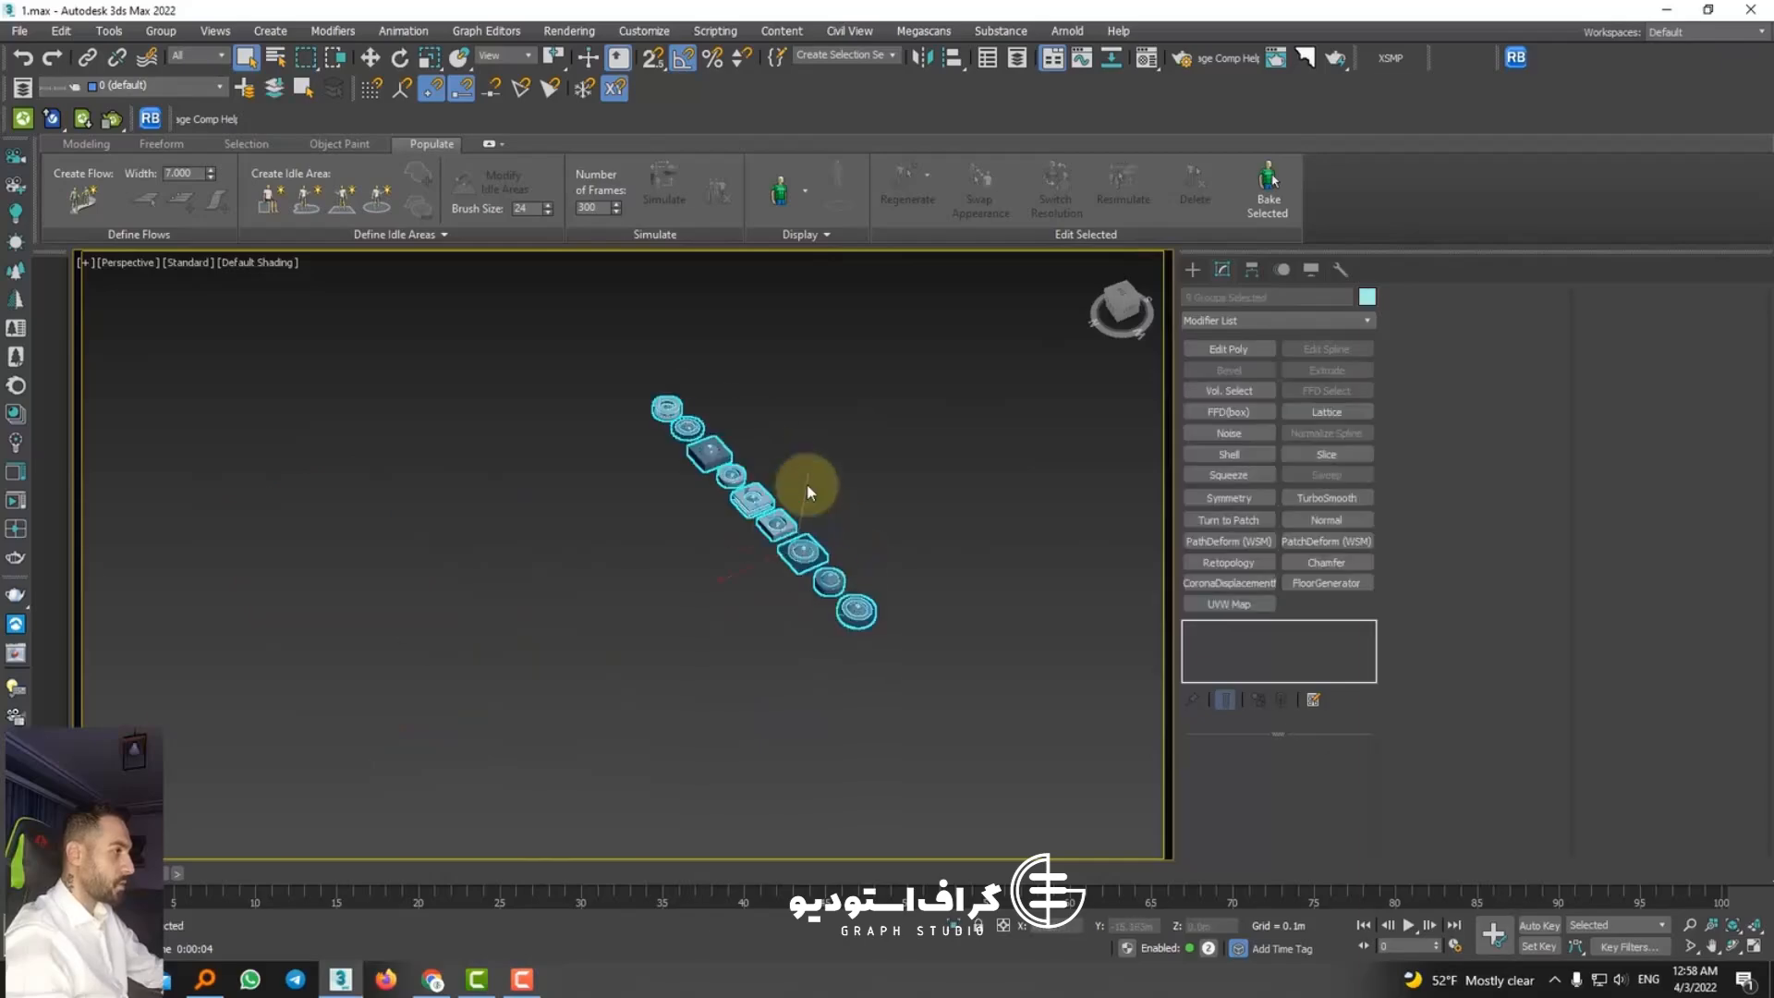
left_click(794, 541)
middle_click_drag(794, 546, 965, 447, "alt")
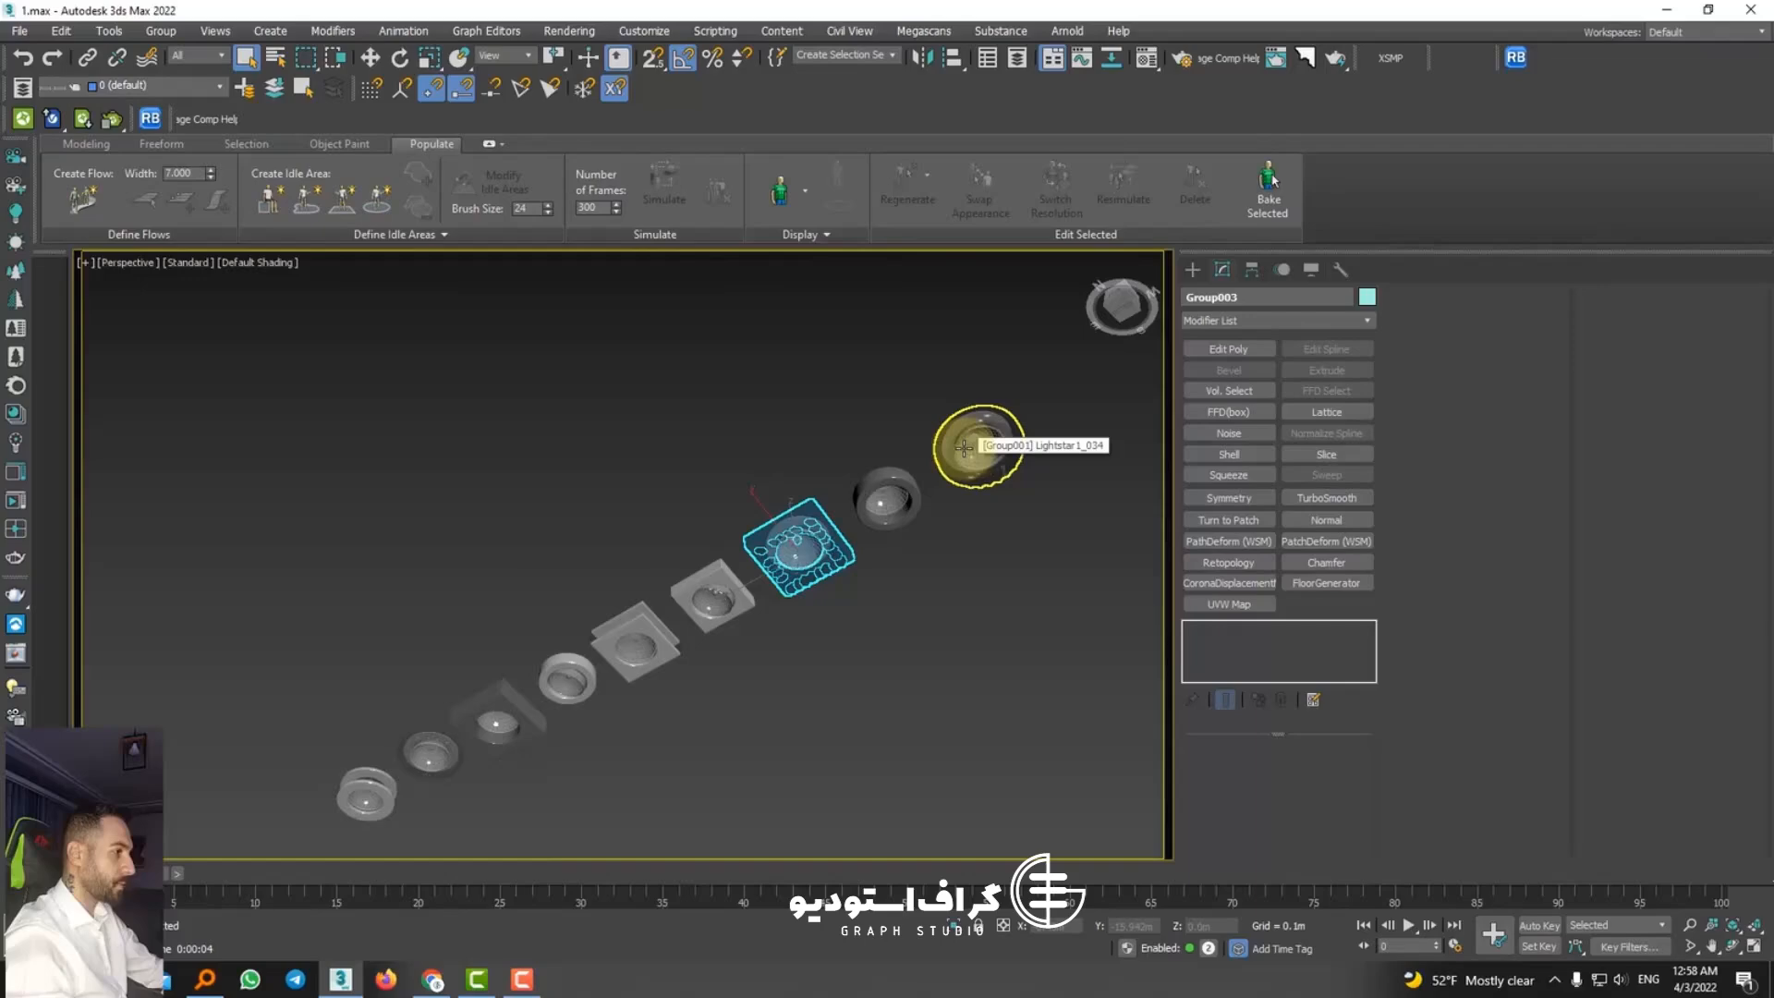
Step: Delete the large round spotlight at the end of the row and the two adjacent square spotlights in the middle
left_click(963, 447)
middle_click_drag(1005, 527, 925, 669, "alt")
left_click_drag(1060, 662, 622, 390)
key("ctrl+z")
key("Delete")
Step: Delete the remaining round and square spotlights, keeping only the patterned square fixture
key("Delete")
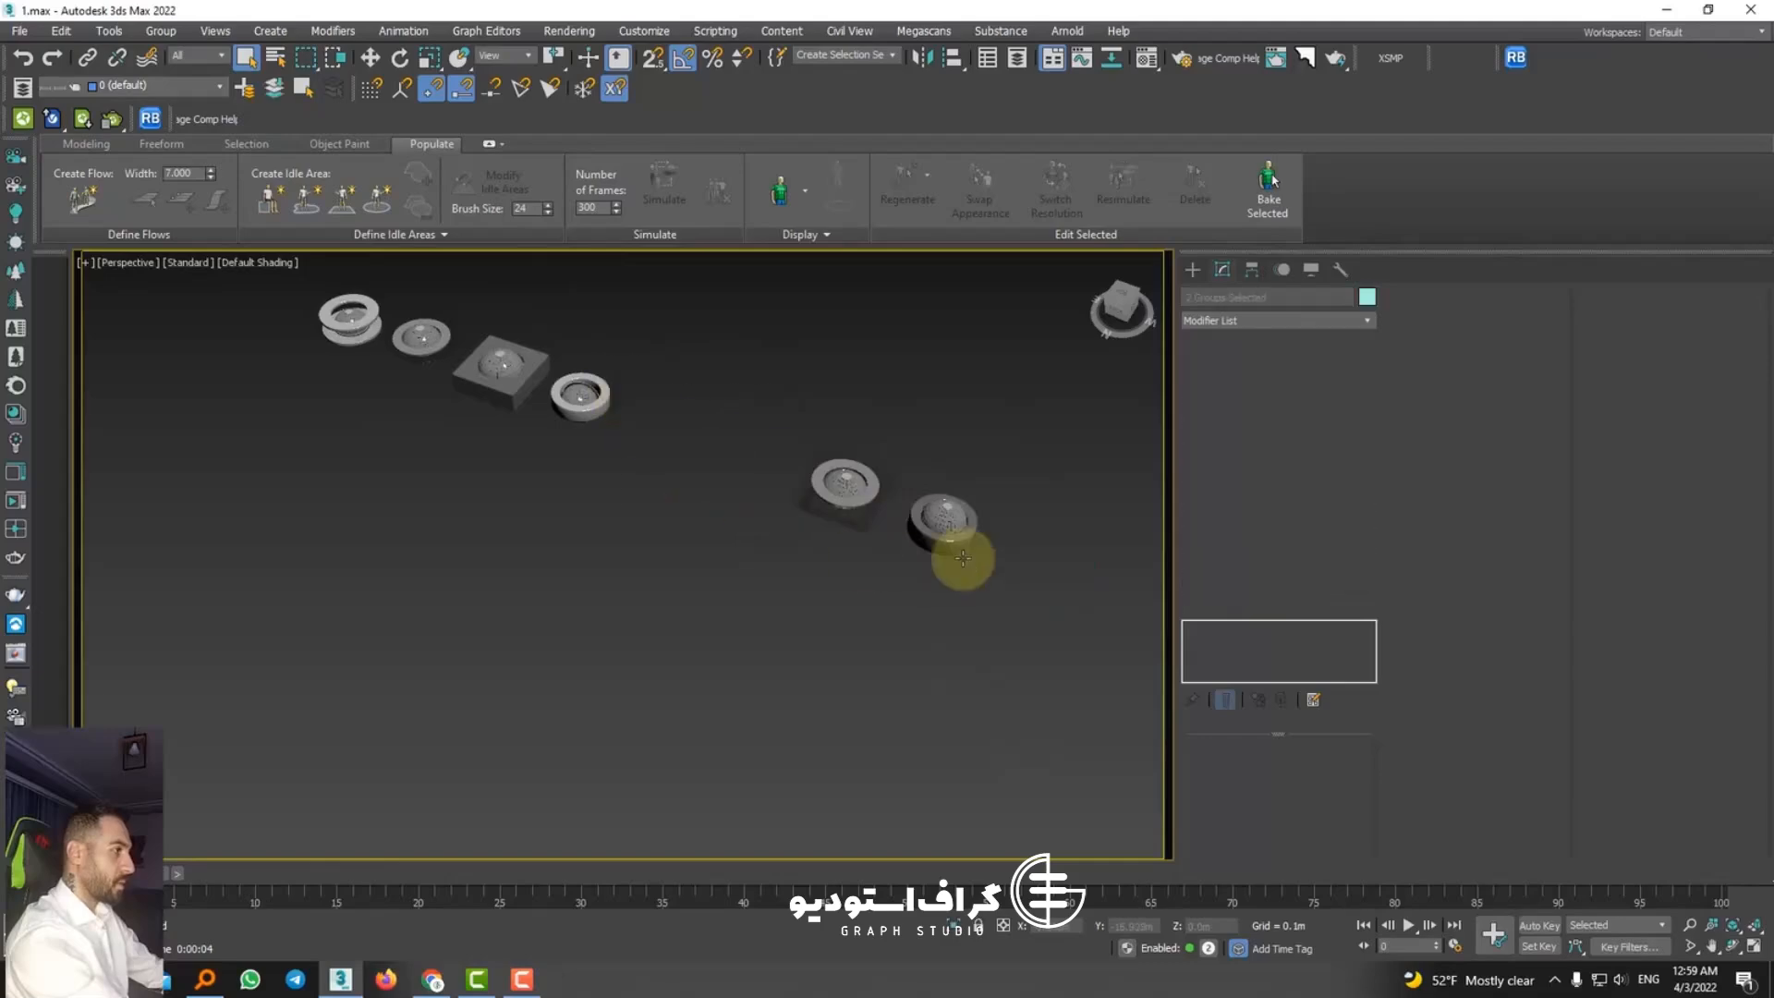
left_click(956, 545)
key("Delete")
left_click_drag(646, 508, 263, 266)
key("Delete")
Step: Create a disk-shaped Corona light with a radius of about 0.025 m, centred on the opening of the patterned square fixture
left_click(846, 488)
scroll(854, 480, "up", 5)
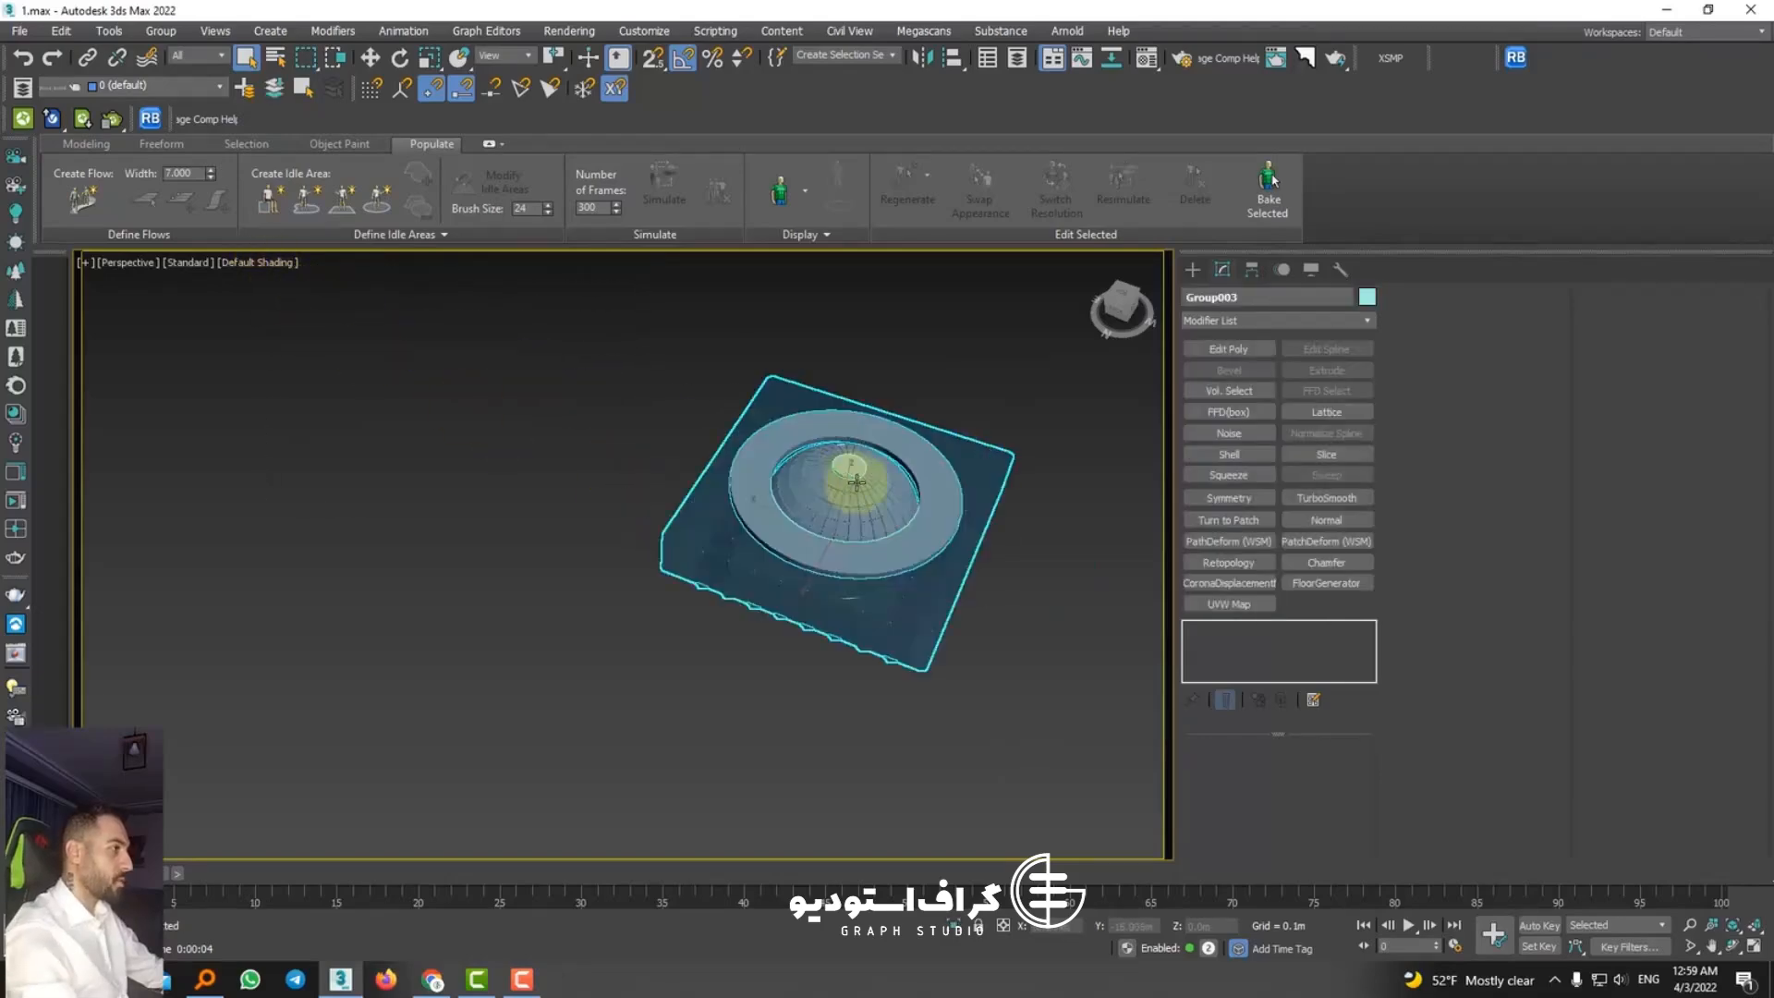
middle_click_drag(855, 480, 760, 512)
middle_click_drag(760, 512, 740, 325, "alt")
scroll(724, 511, "up", 5)
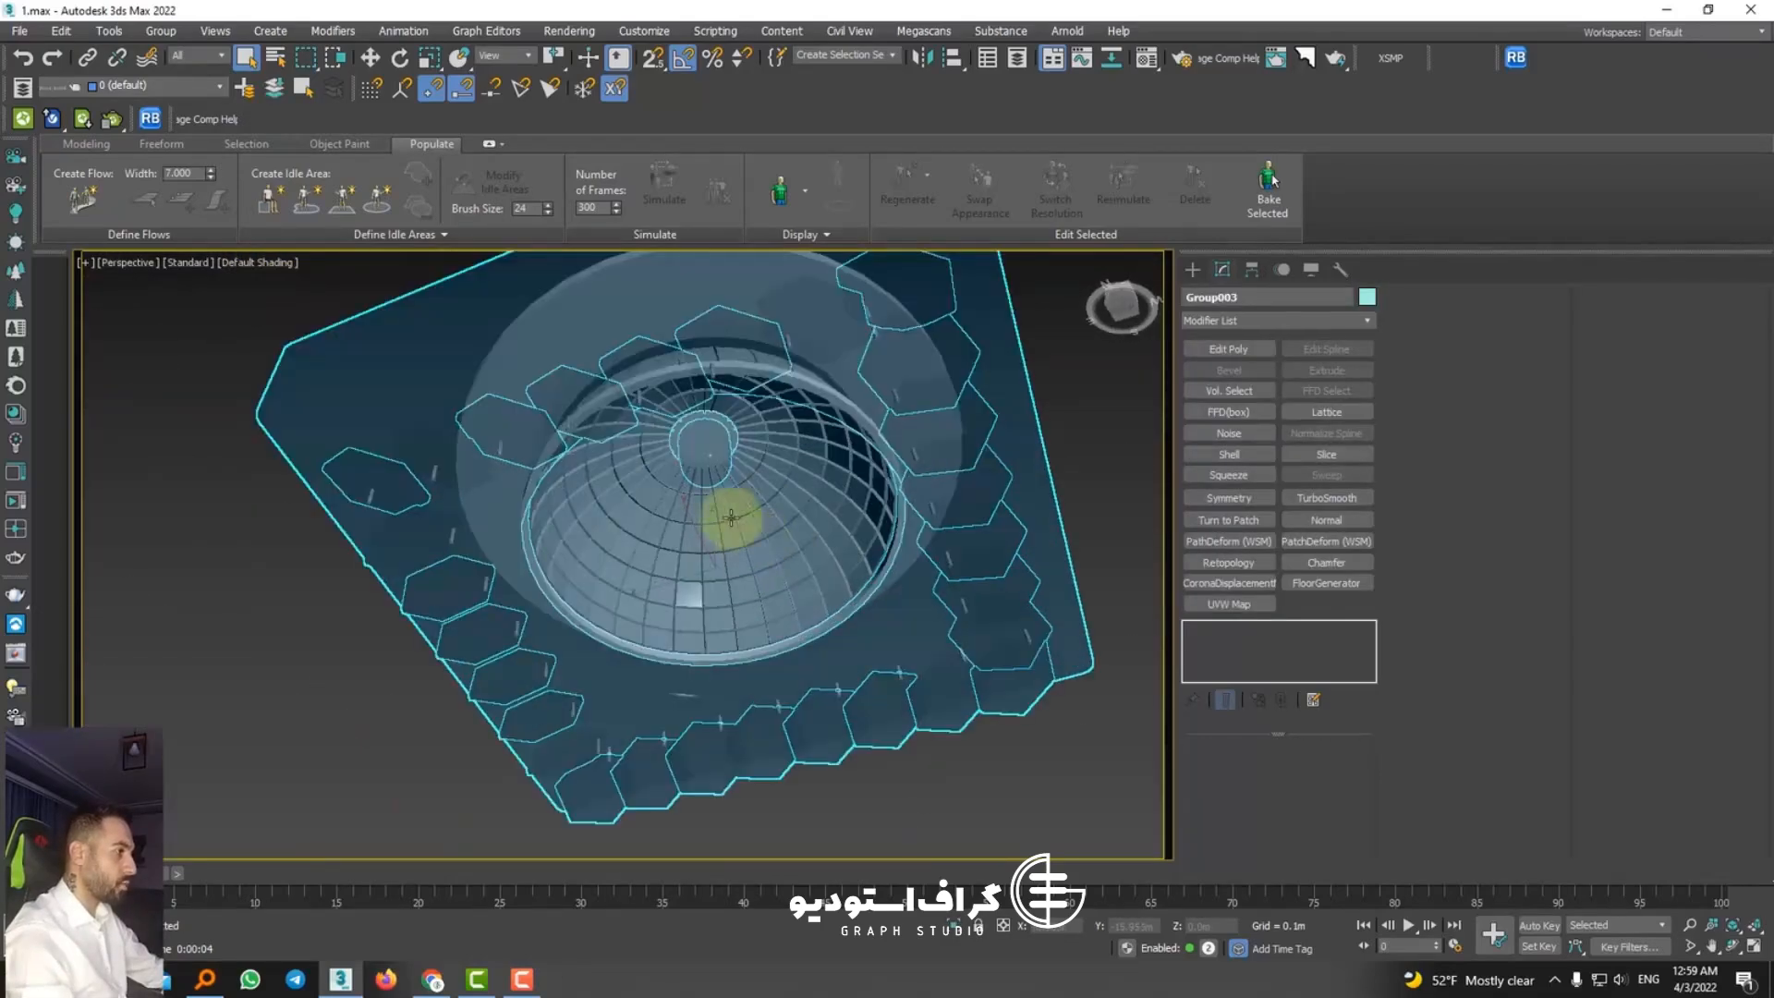
left_click(1192, 268)
left_click(1240, 299)
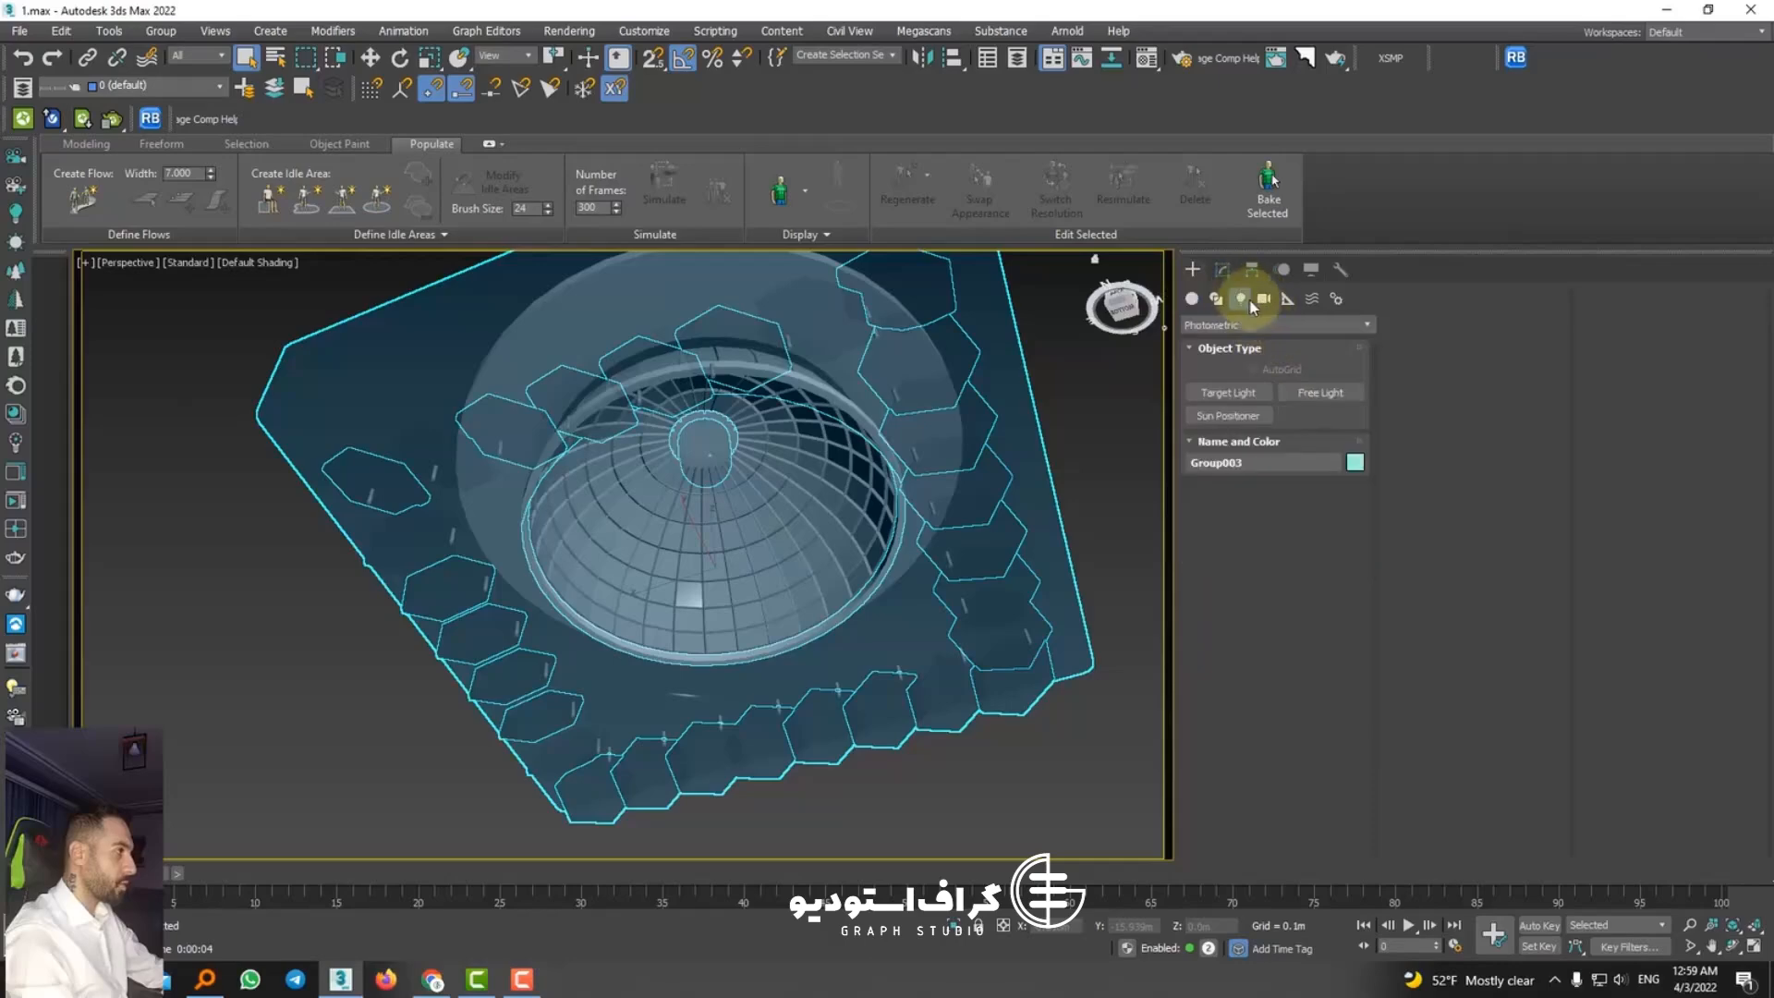
left_click(1243, 325)
left_click(1203, 394)
left_click(1229, 392)
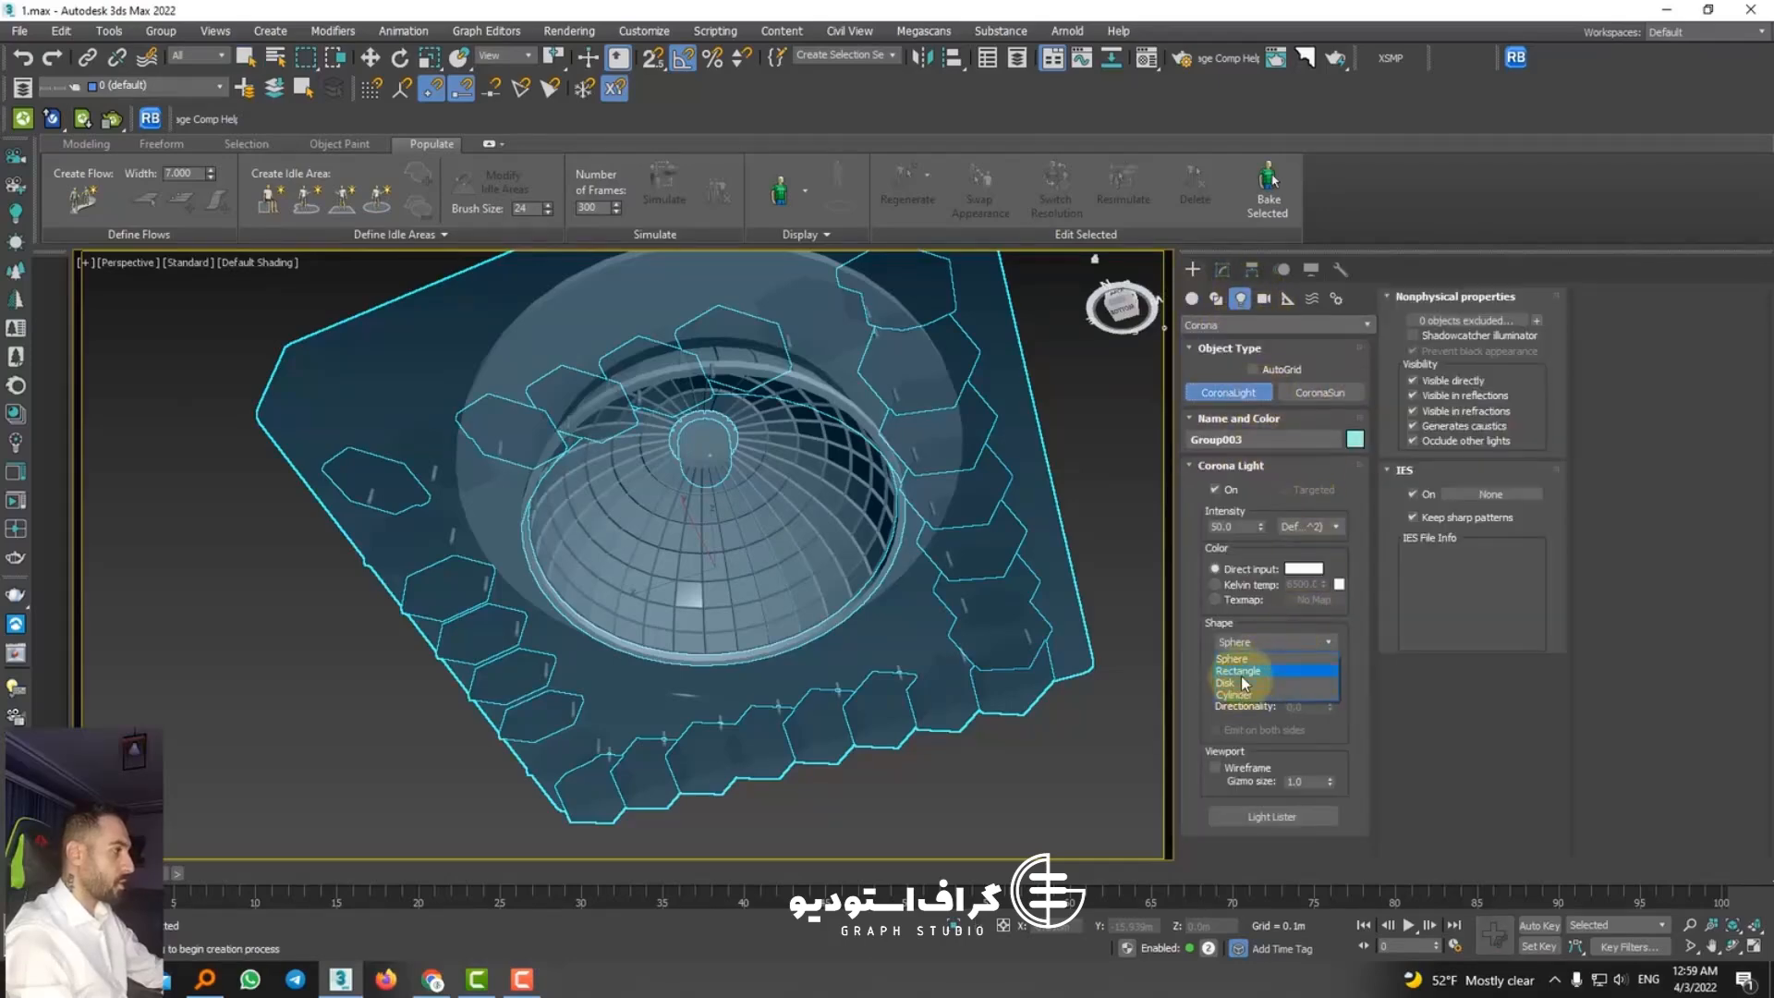
left_click(1239, 684)
scroll(792, 499, "down", 5)
middle_click_drag(792, 499, 746, 756, "alt")
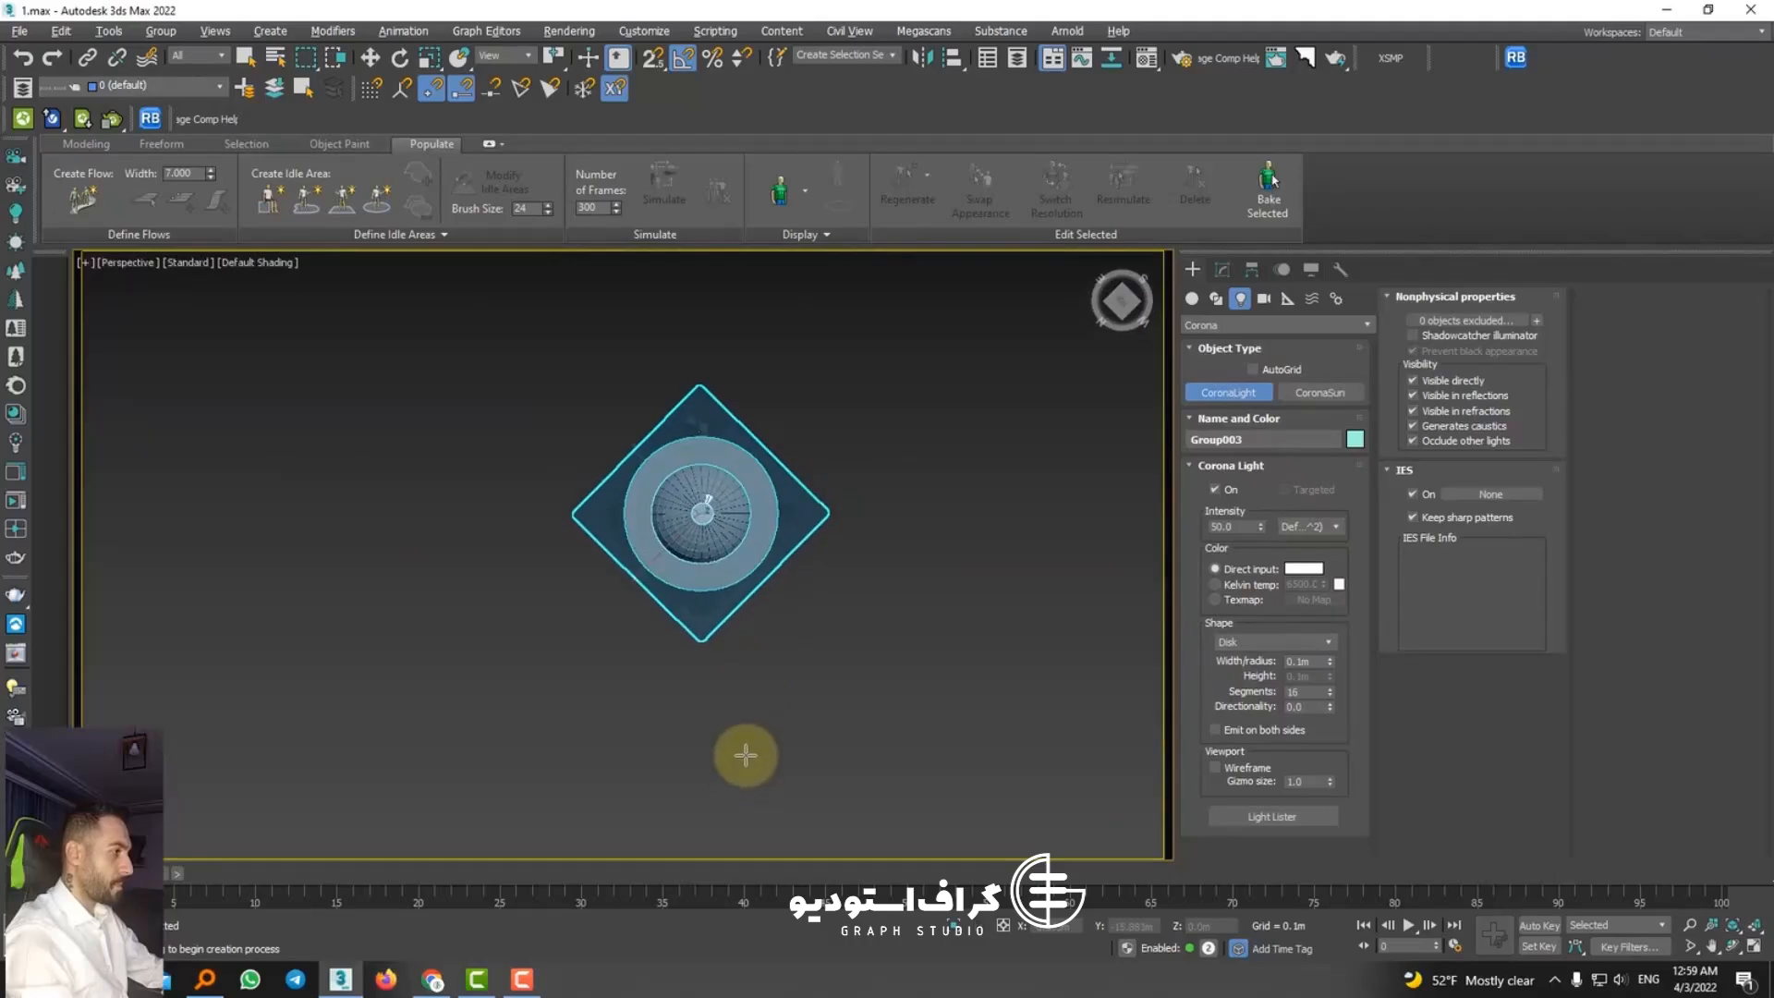
left_click_drag(702, 513, 712, 534)
Step: Raise the disk light into the reflector of the patterned square fixture, to a height of about 0.029 m
middle_click_drag(722, 545, 744, 346, "alt")
left_click(370, 58)
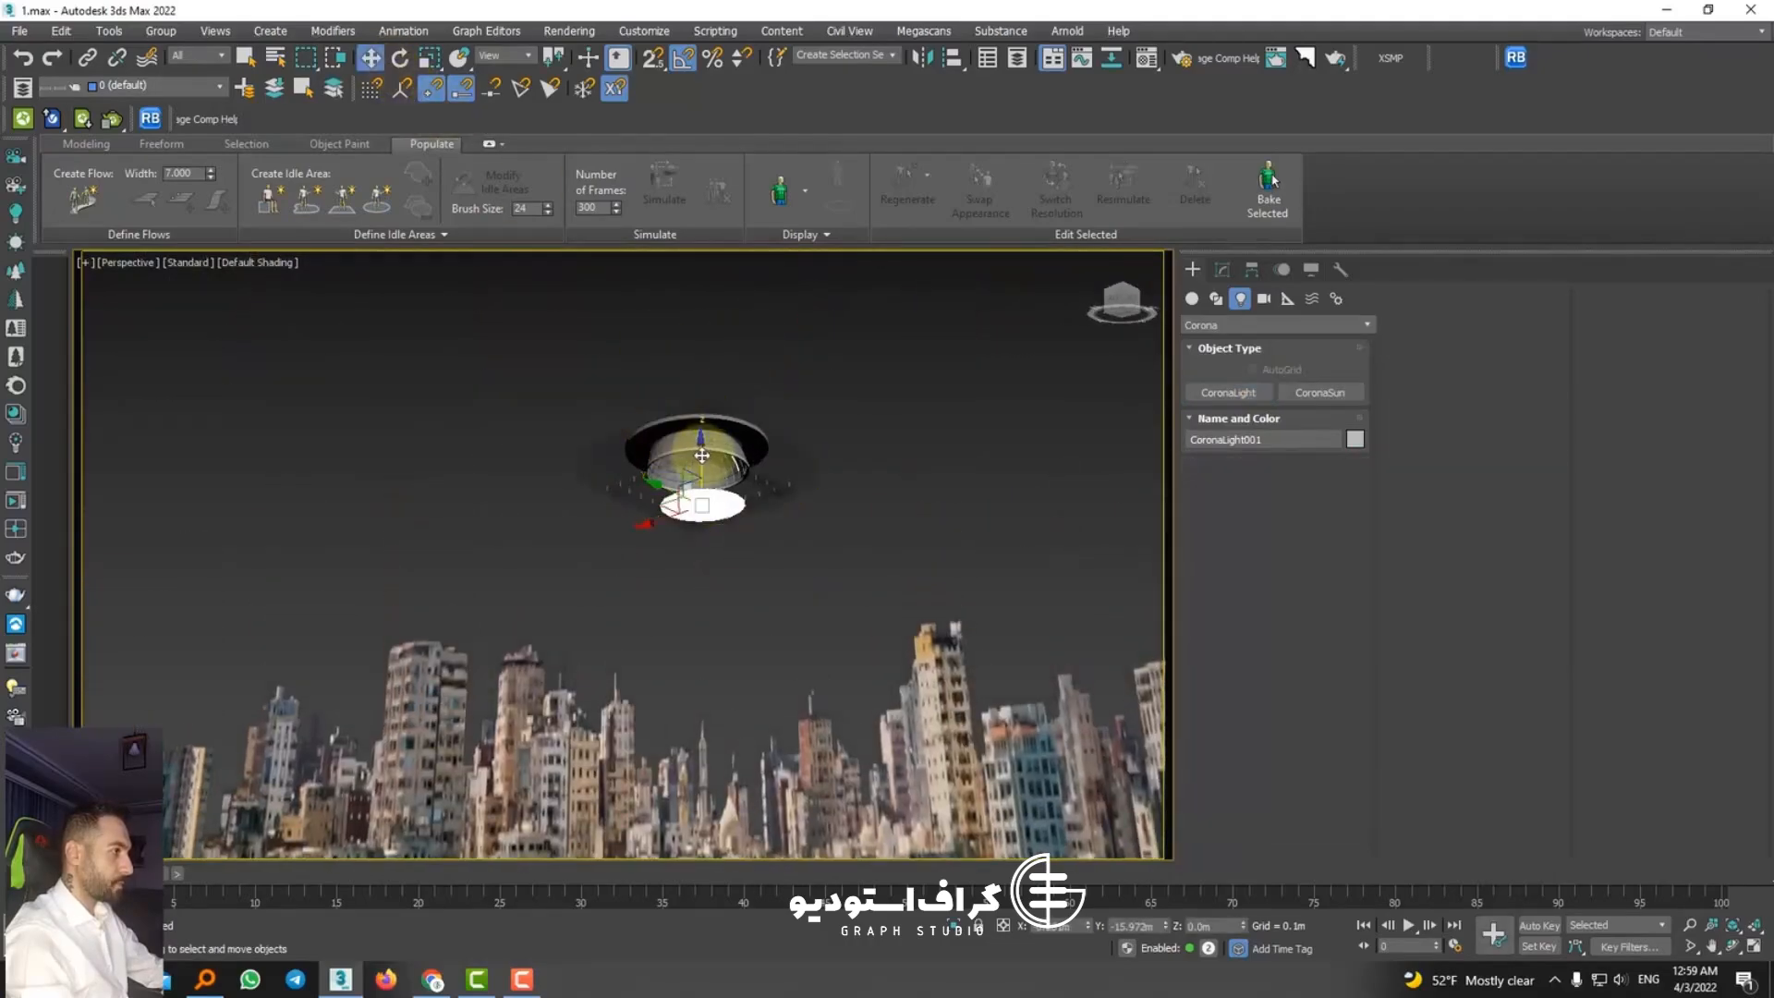
left_click_drag(704, 413, 704, 407)
scroll(714, 474, "up", 4)
middle_click_drag(715, 475, 719, 361, "alt")
left_click_drag(677, 420, 657, 390)
Step: Set the disk light's radius to 0.029 m and its segments to 65, and lower it to a height of about 0.021 m
left_click(1222, 269)
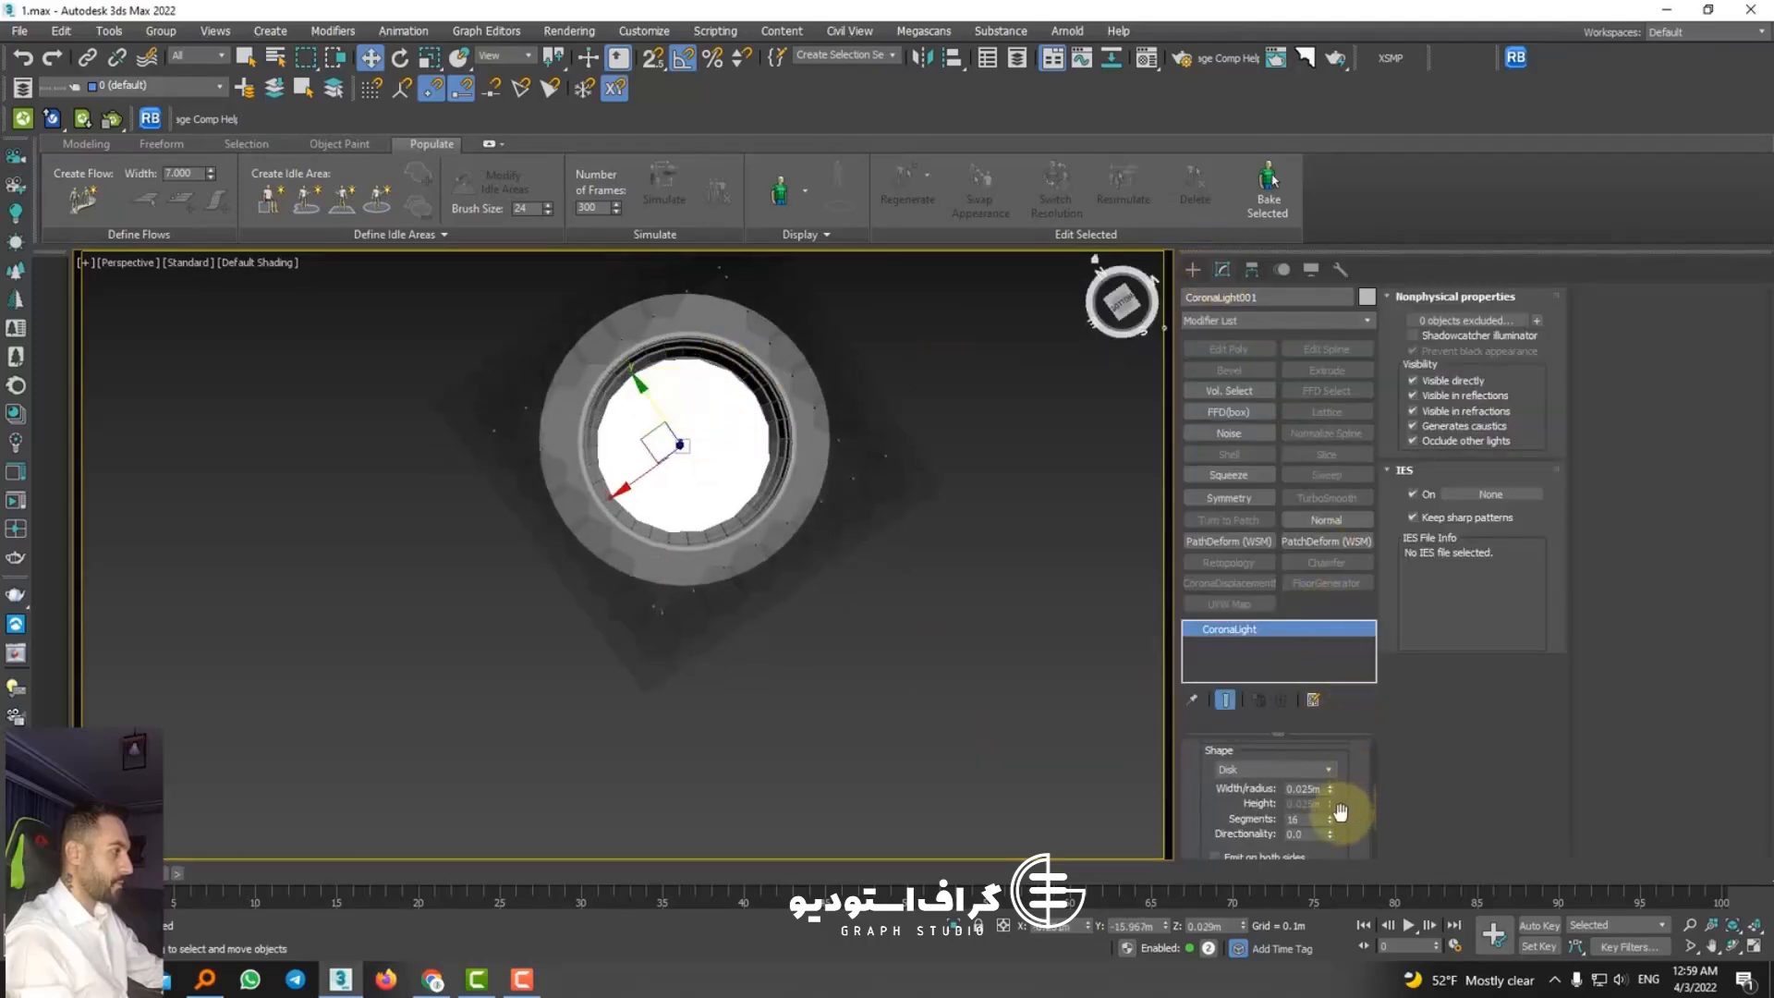
left_click_drag(1329, 793, 1327, 772)
middle_click_drag(790, 683, 797, 620, "alt")
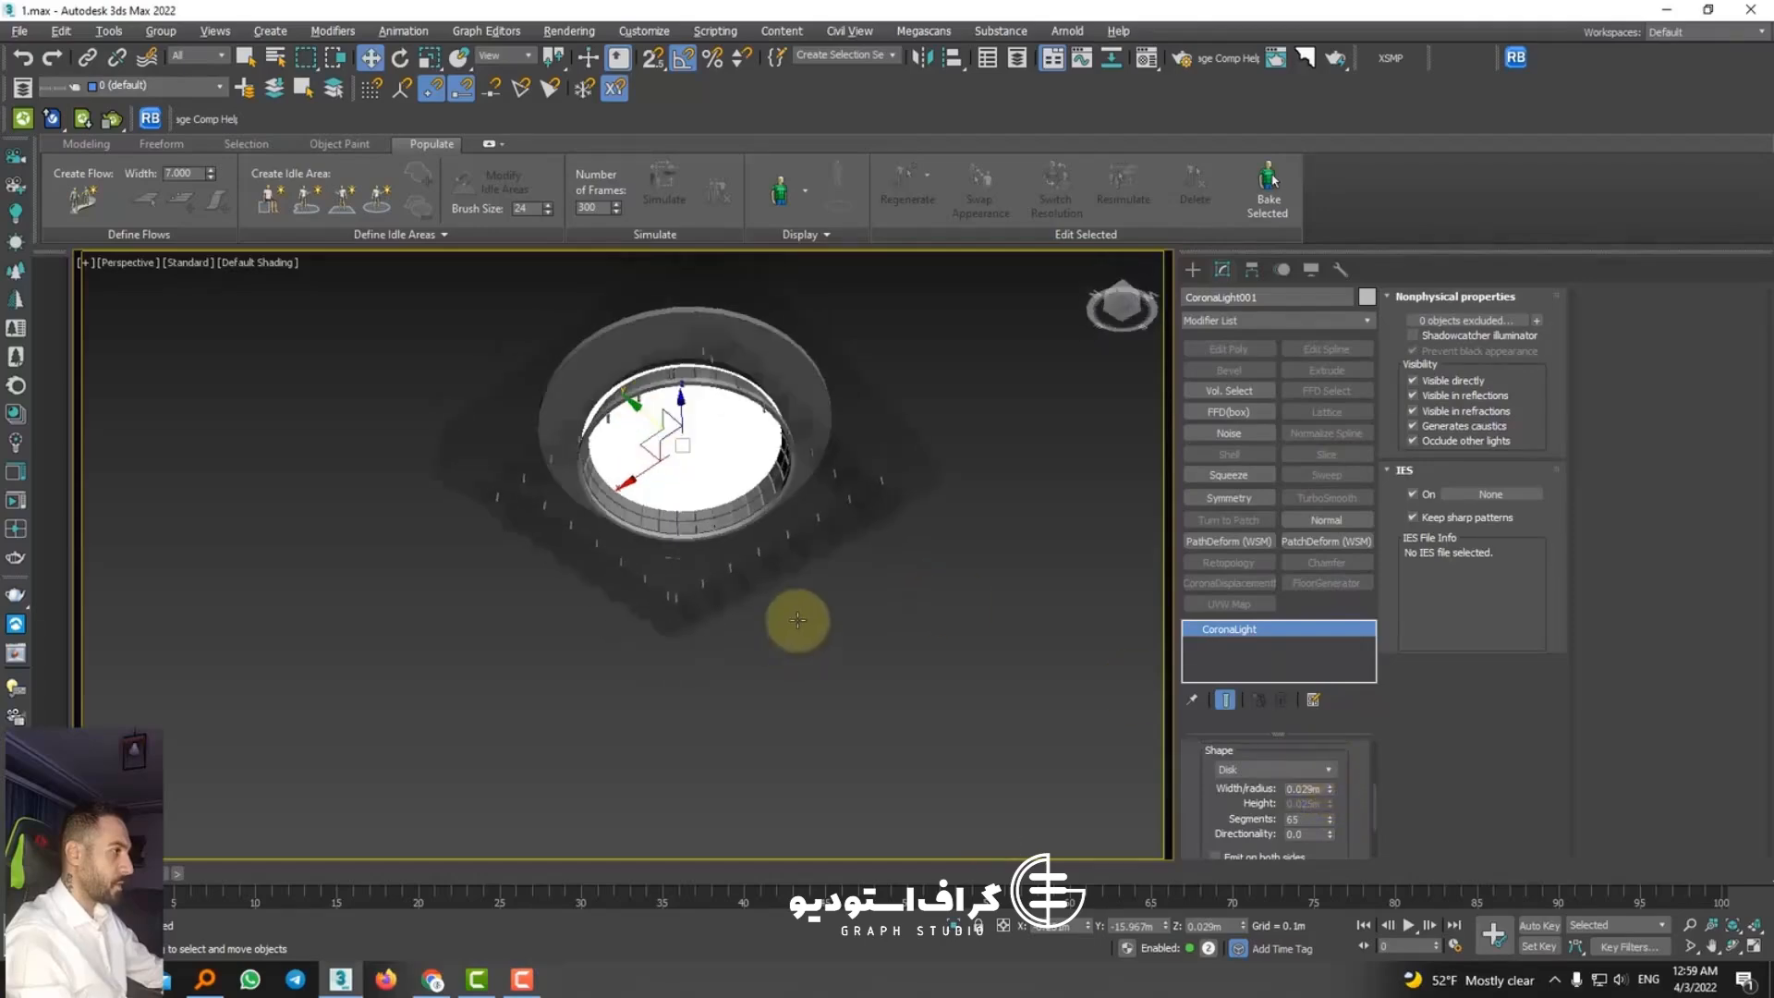
left_click_drag(681, 399, 681, 422)
Step: Isolate the disk light and try its Targeted option
middle_click_drag(717, 485, 1086, 774, "alt")
scroll(1307, 783, "up", 2)
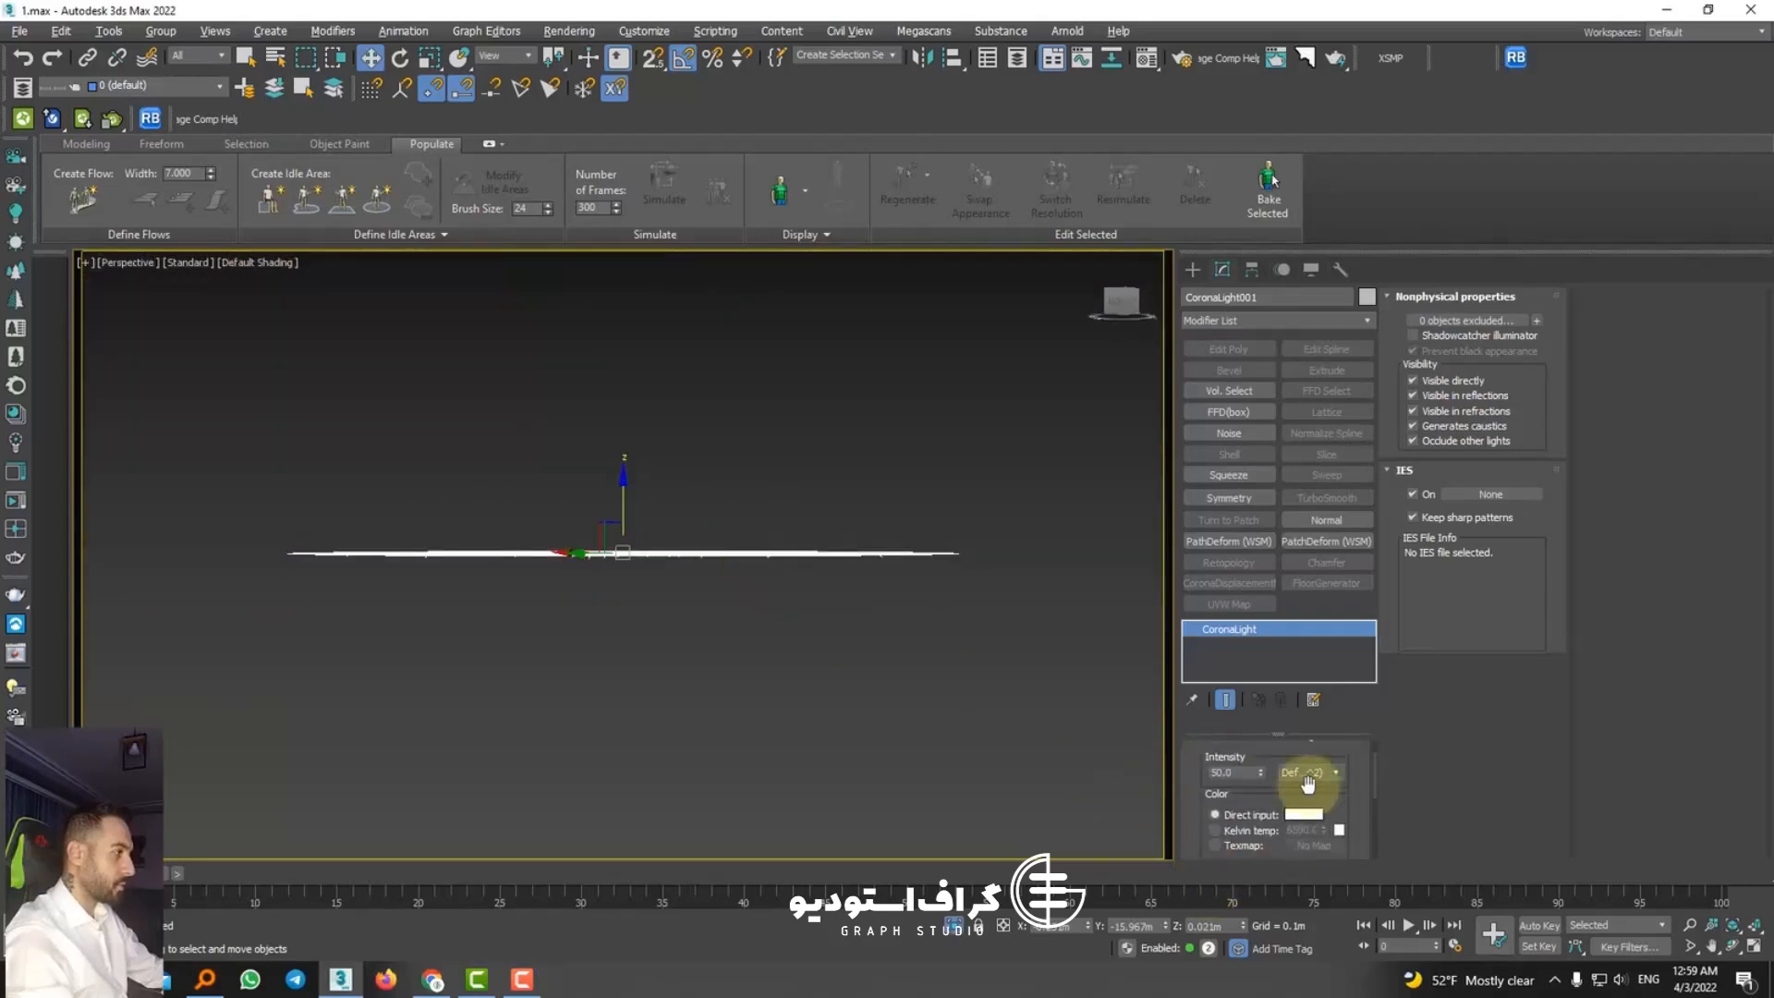
left_click_drag(1278, 755, 1291, 787)
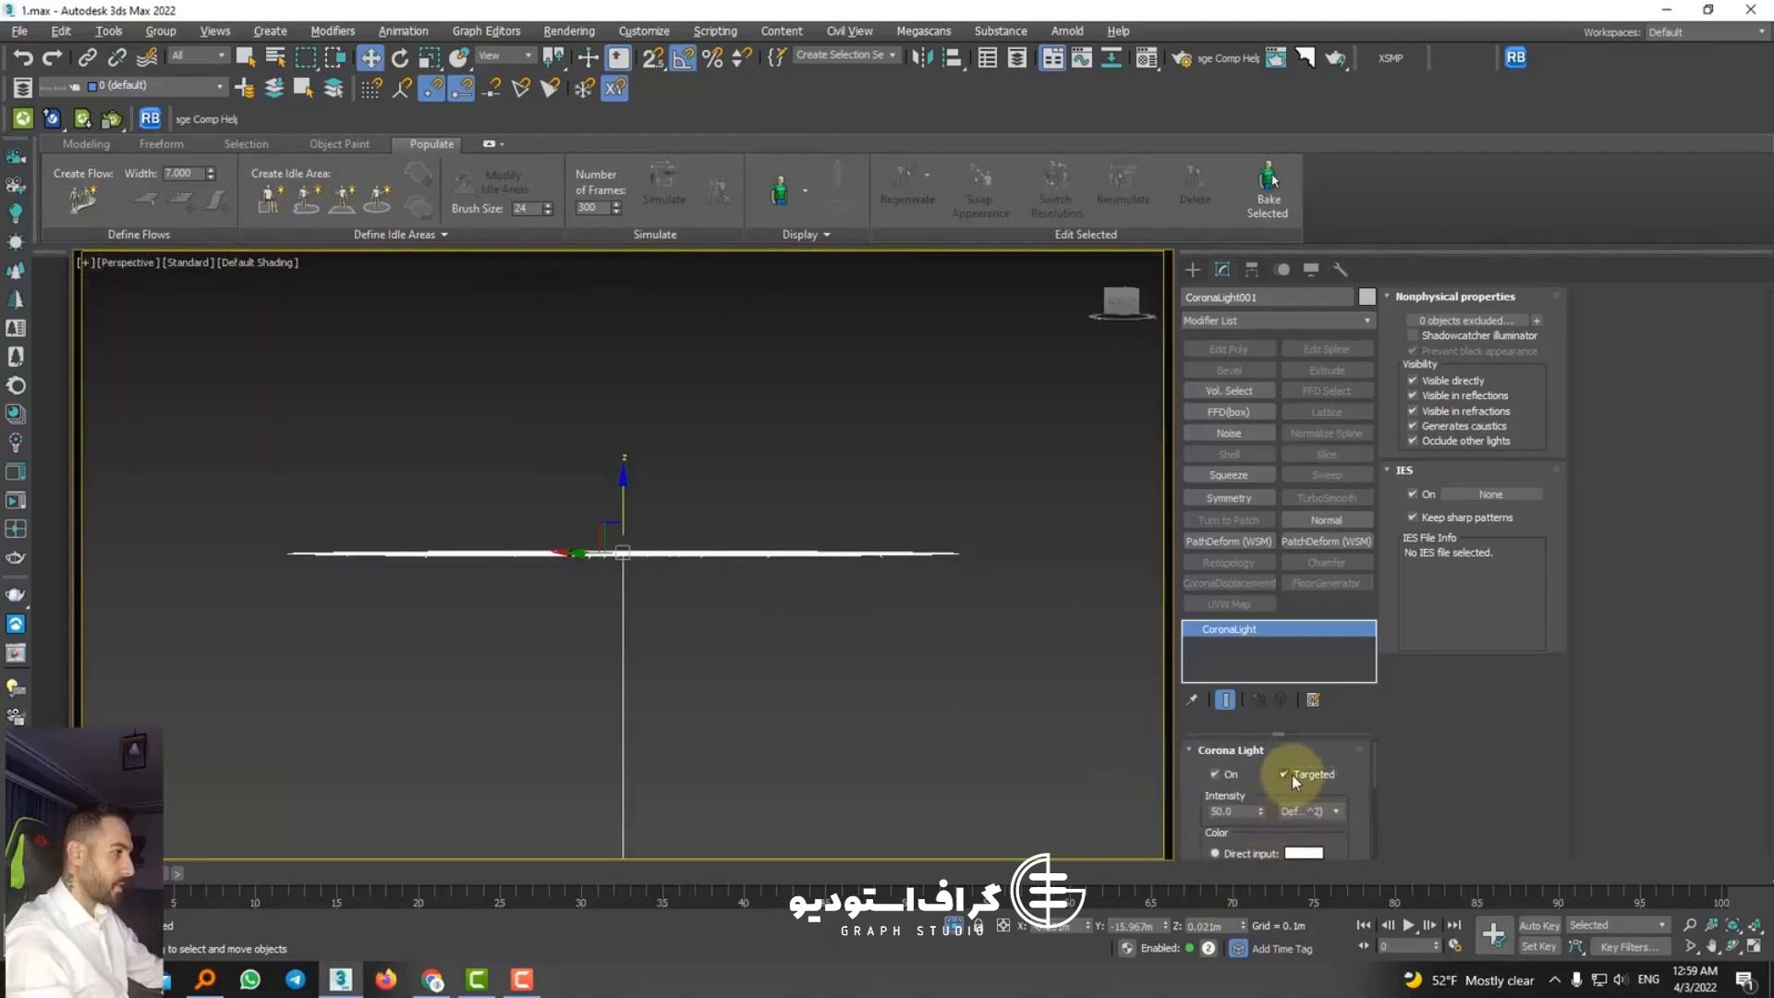
left_click(1293, 776)
left_click(956, 924)
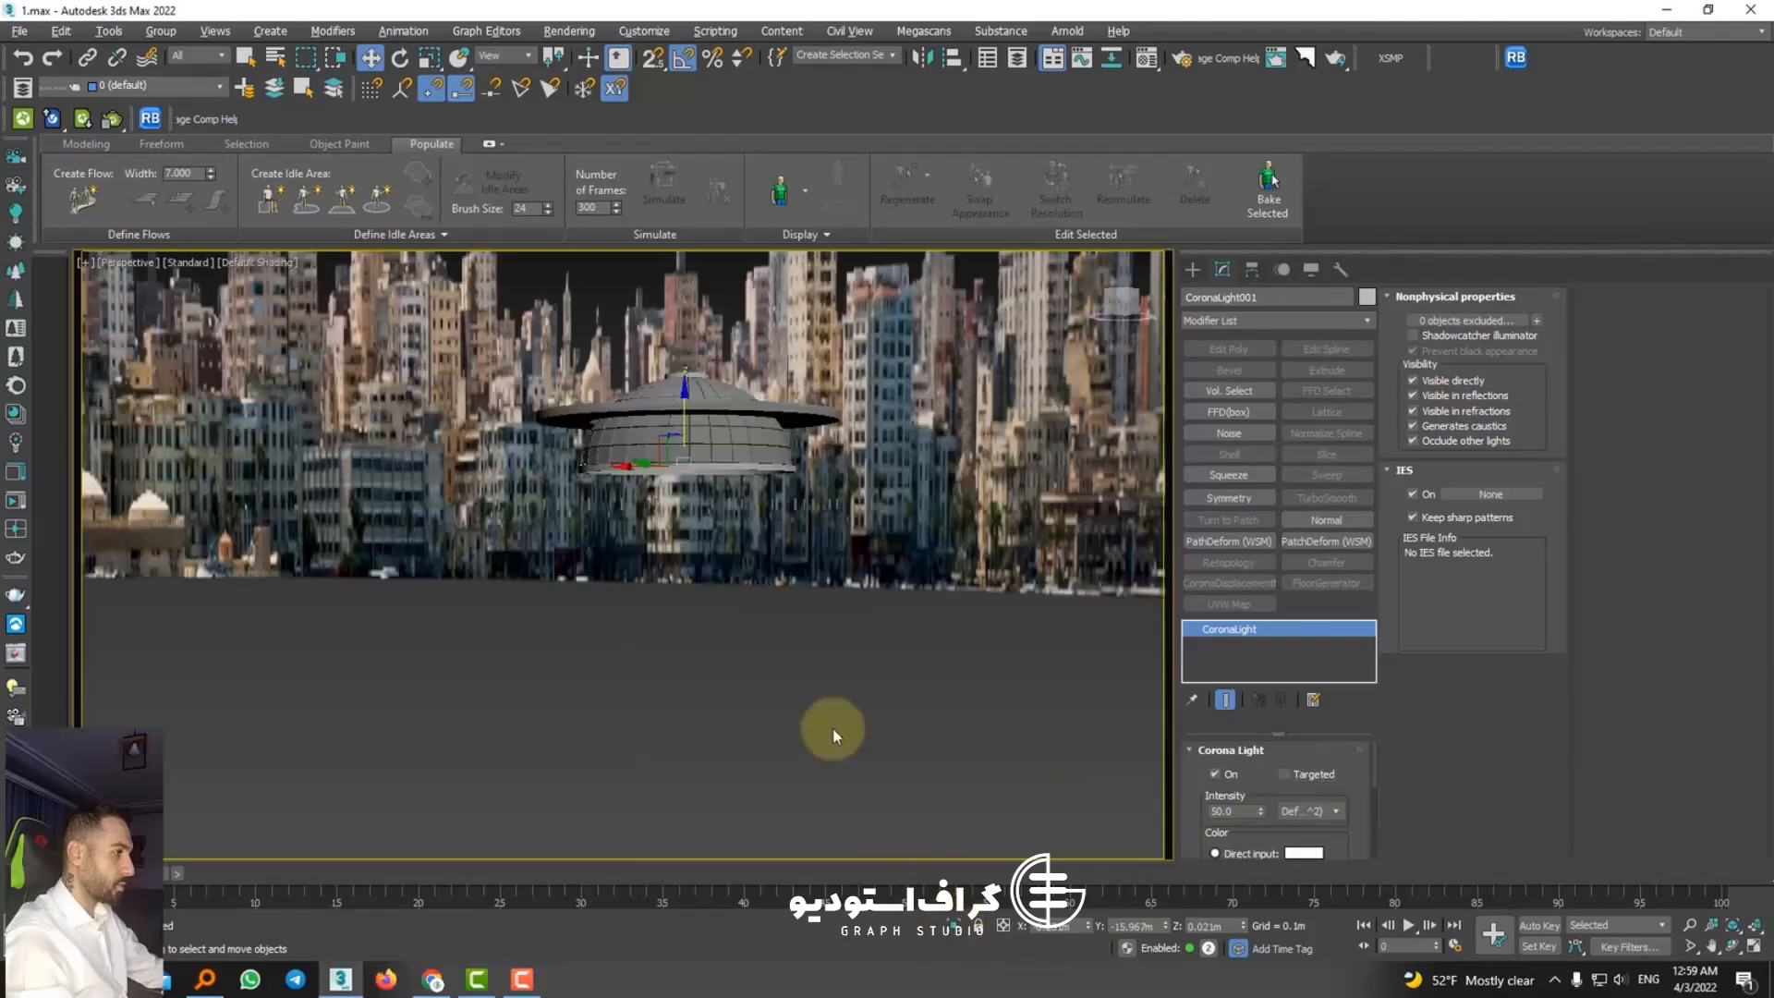
Step: Group the patterned square fixture together with its disk light
left_click(706, 432, "ctrl")
middle_click_drag(709, 471, 1042, 926, "alt")
left_click(161, 31)
left_click(194, 70)
left_click(891, 514)
Step: Move the spotlight group along the Y axis toward the room, to about Y -4 m
scroll(754, 507, "down", 5)
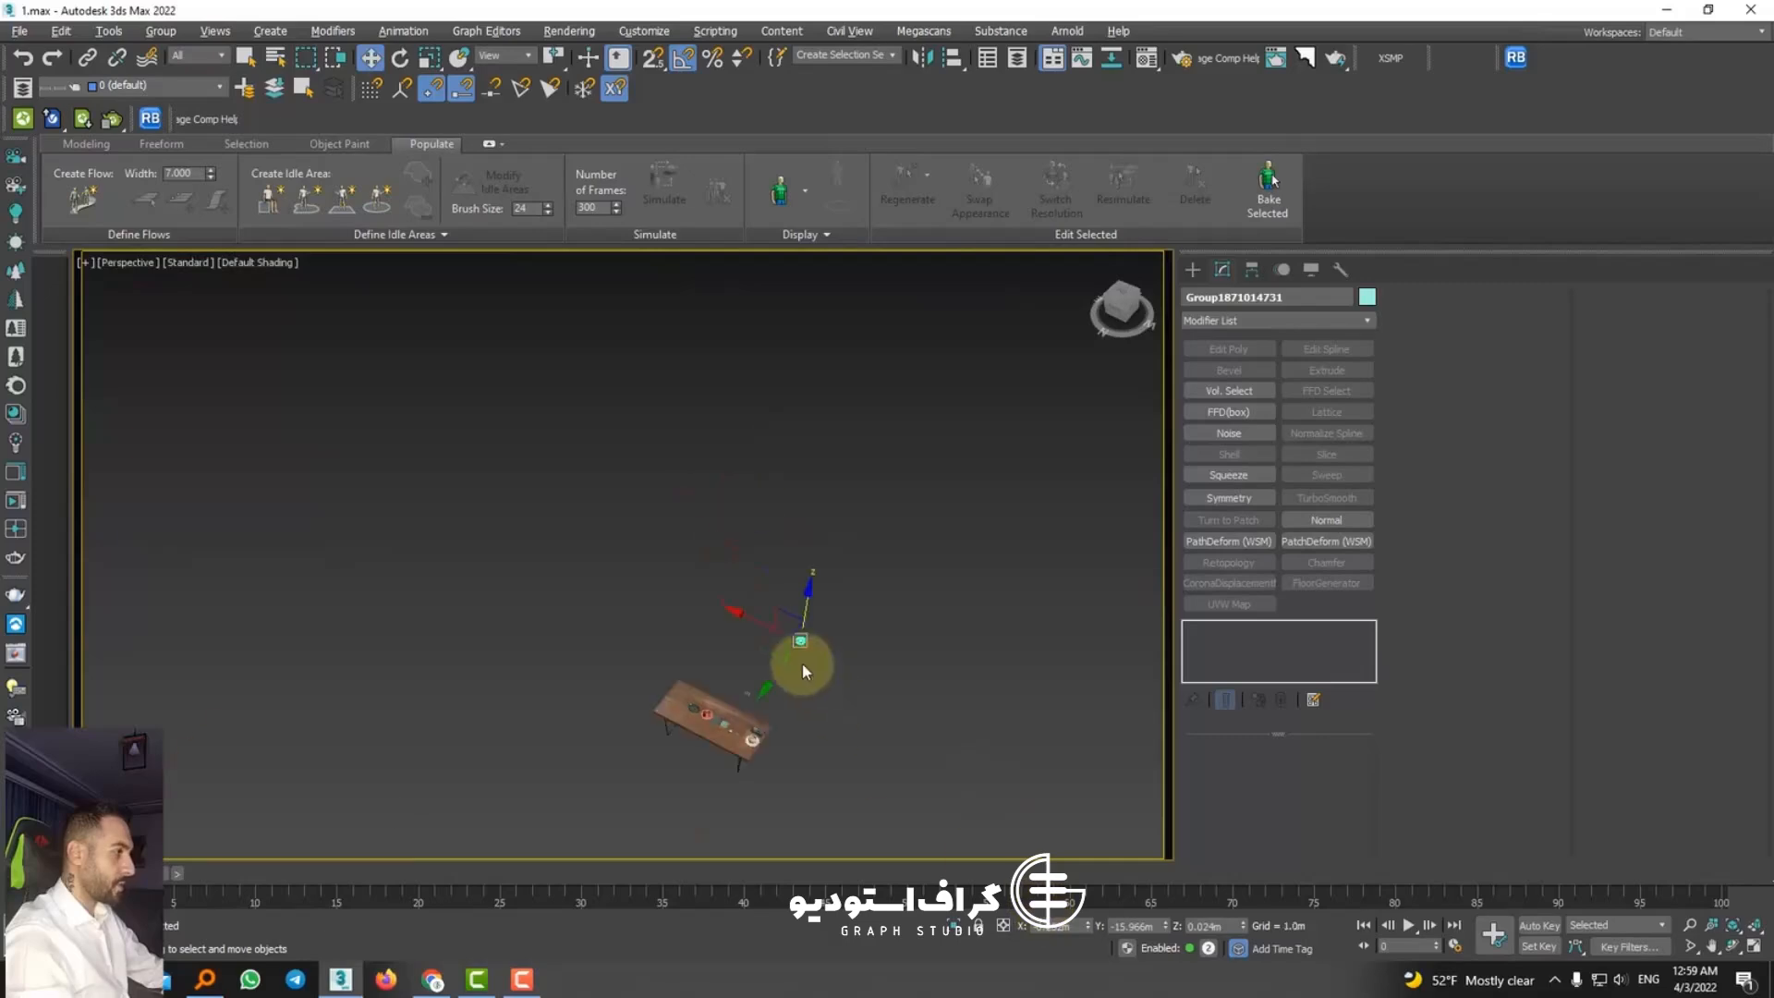
middle_click_drag(802, 663, 839, 580, "alt")
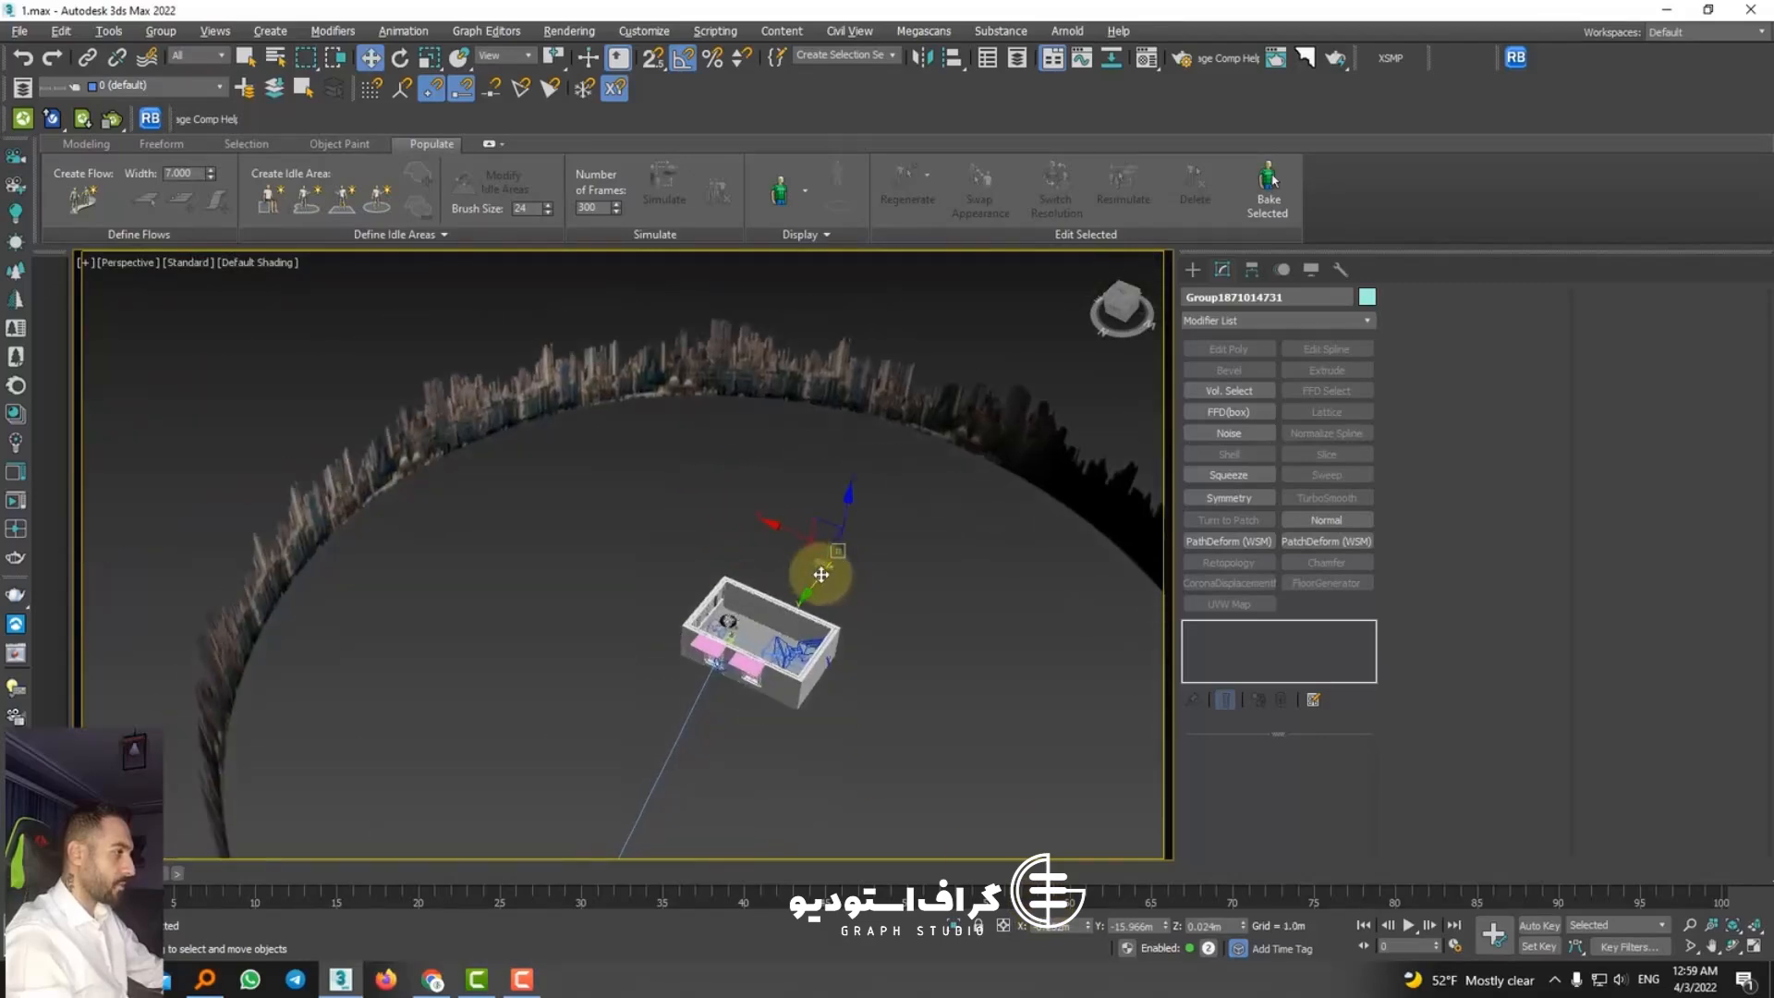
scroll(785, 632, "up", 10)
Step: Unhide all objects and isolate the ceiling together with the spotlight group
right_click(804, 623)
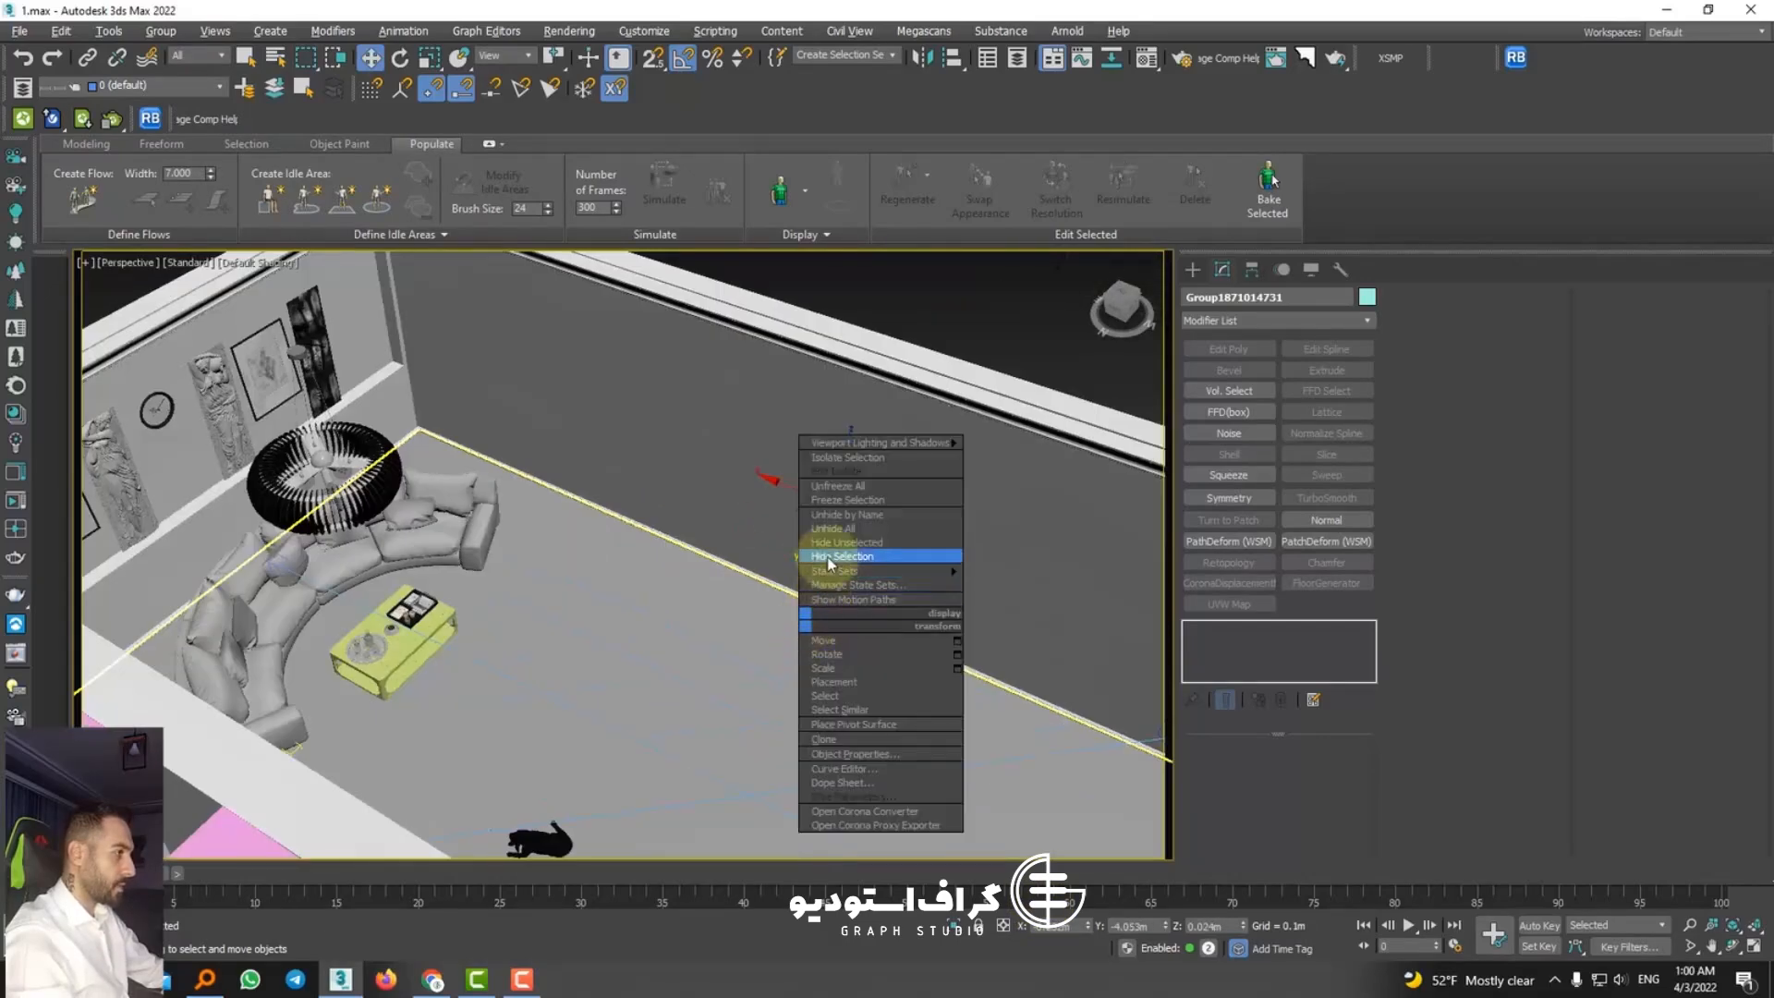
left_click(834, 534)
left_click(650, 483, "ctrl")
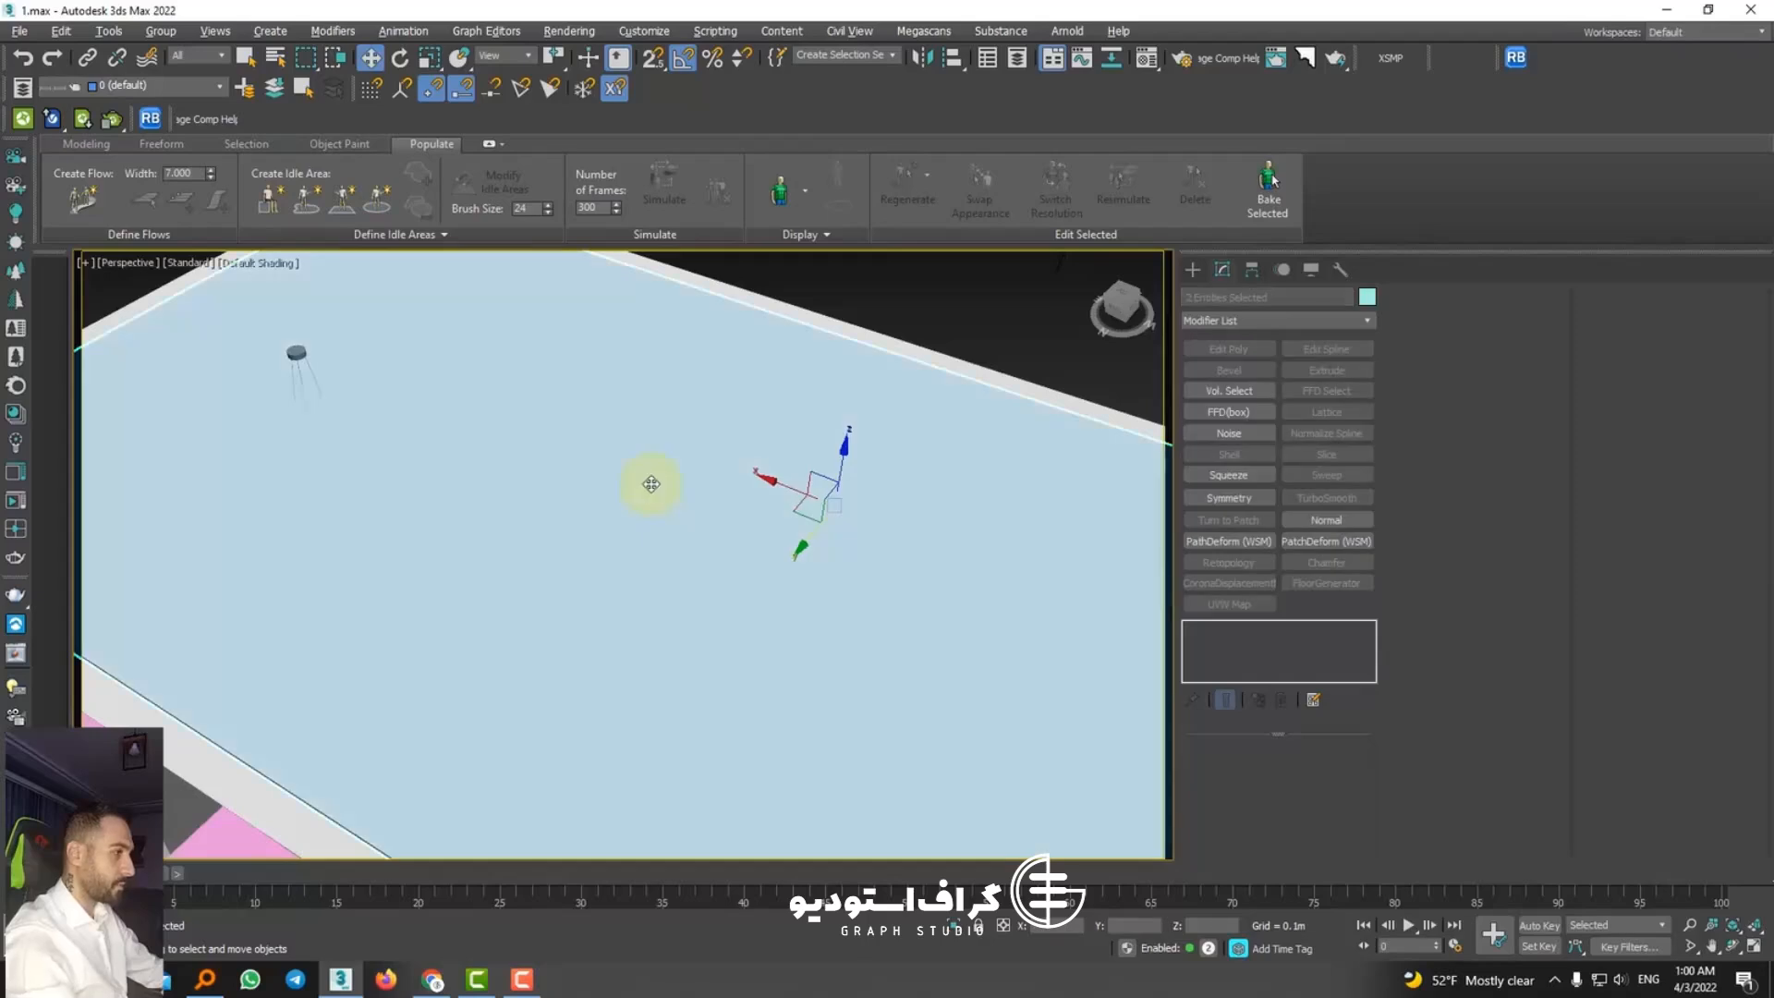
key("alt+q")
Step: Move the spotlight group beneath the ceiling, to about Y -1.27 m and Z 3.51 m
middle_click_drag(736, 558, 762, 457, "alt")
left_click(753, 504)
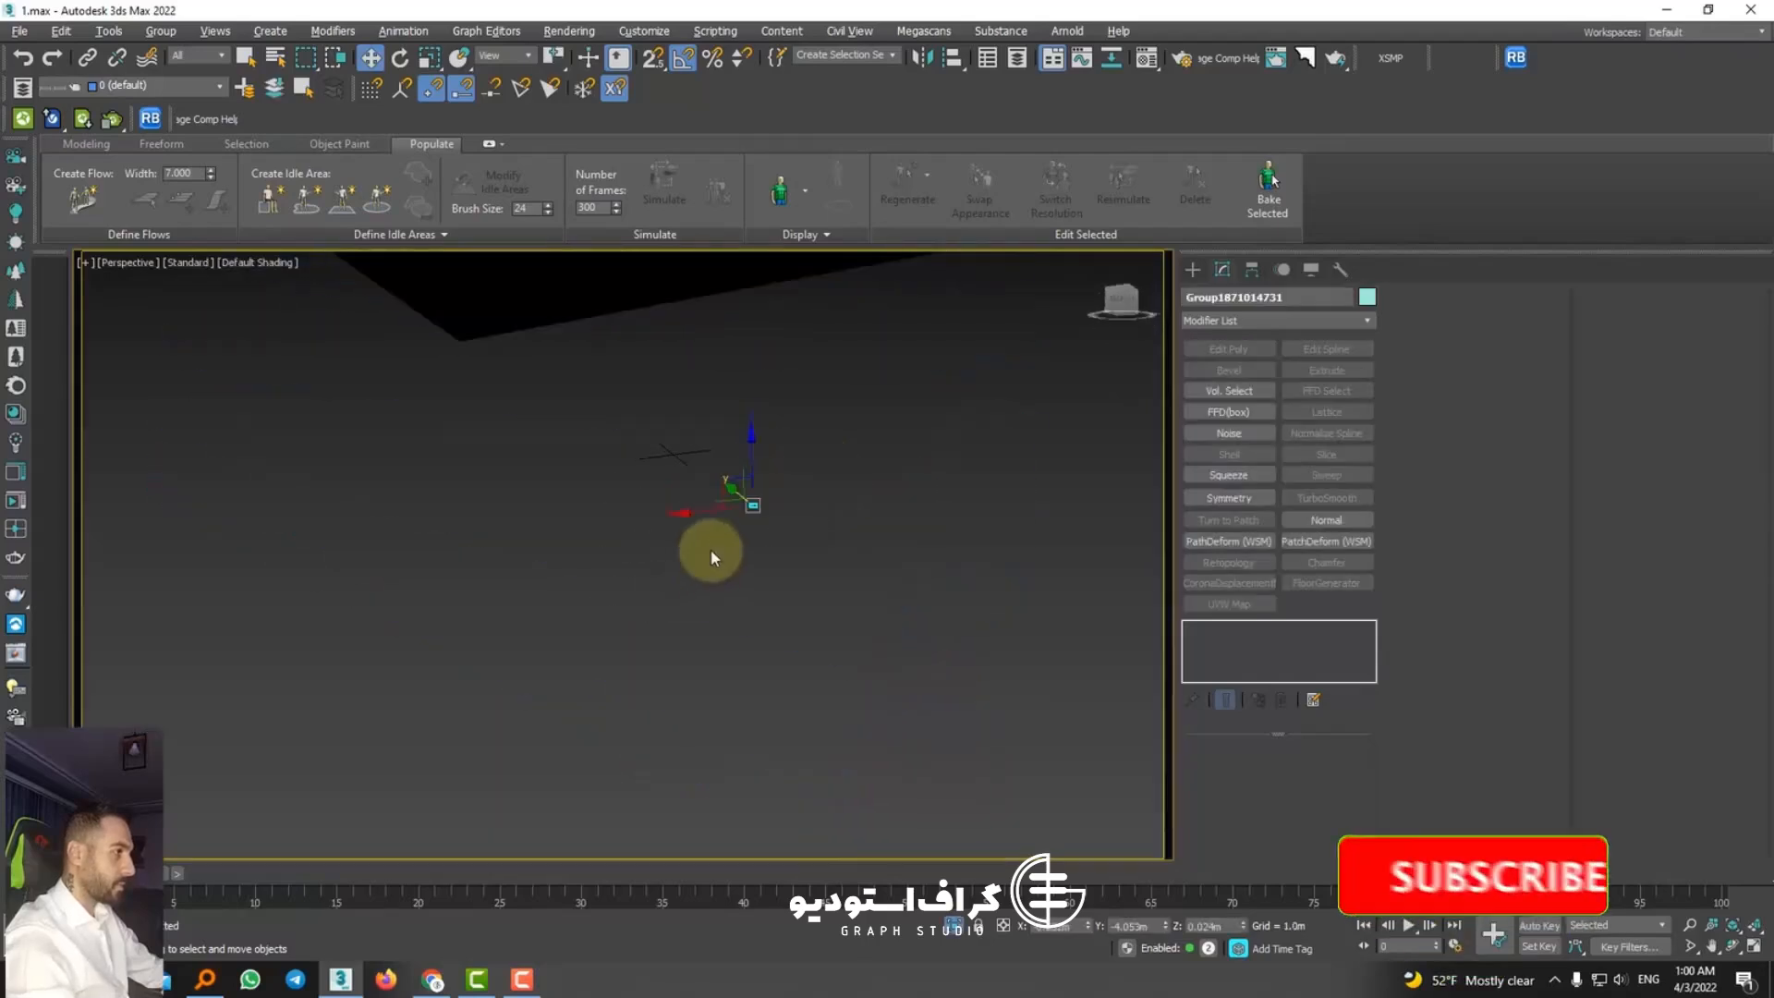
middle_click_drag(712, 554, 736, 606, "alt")
left_click_drag(700, 507, 611, 325)
scroll(640, 342, "up", 5)
middle_click_drag(640, 342, 825, 365, "alt")
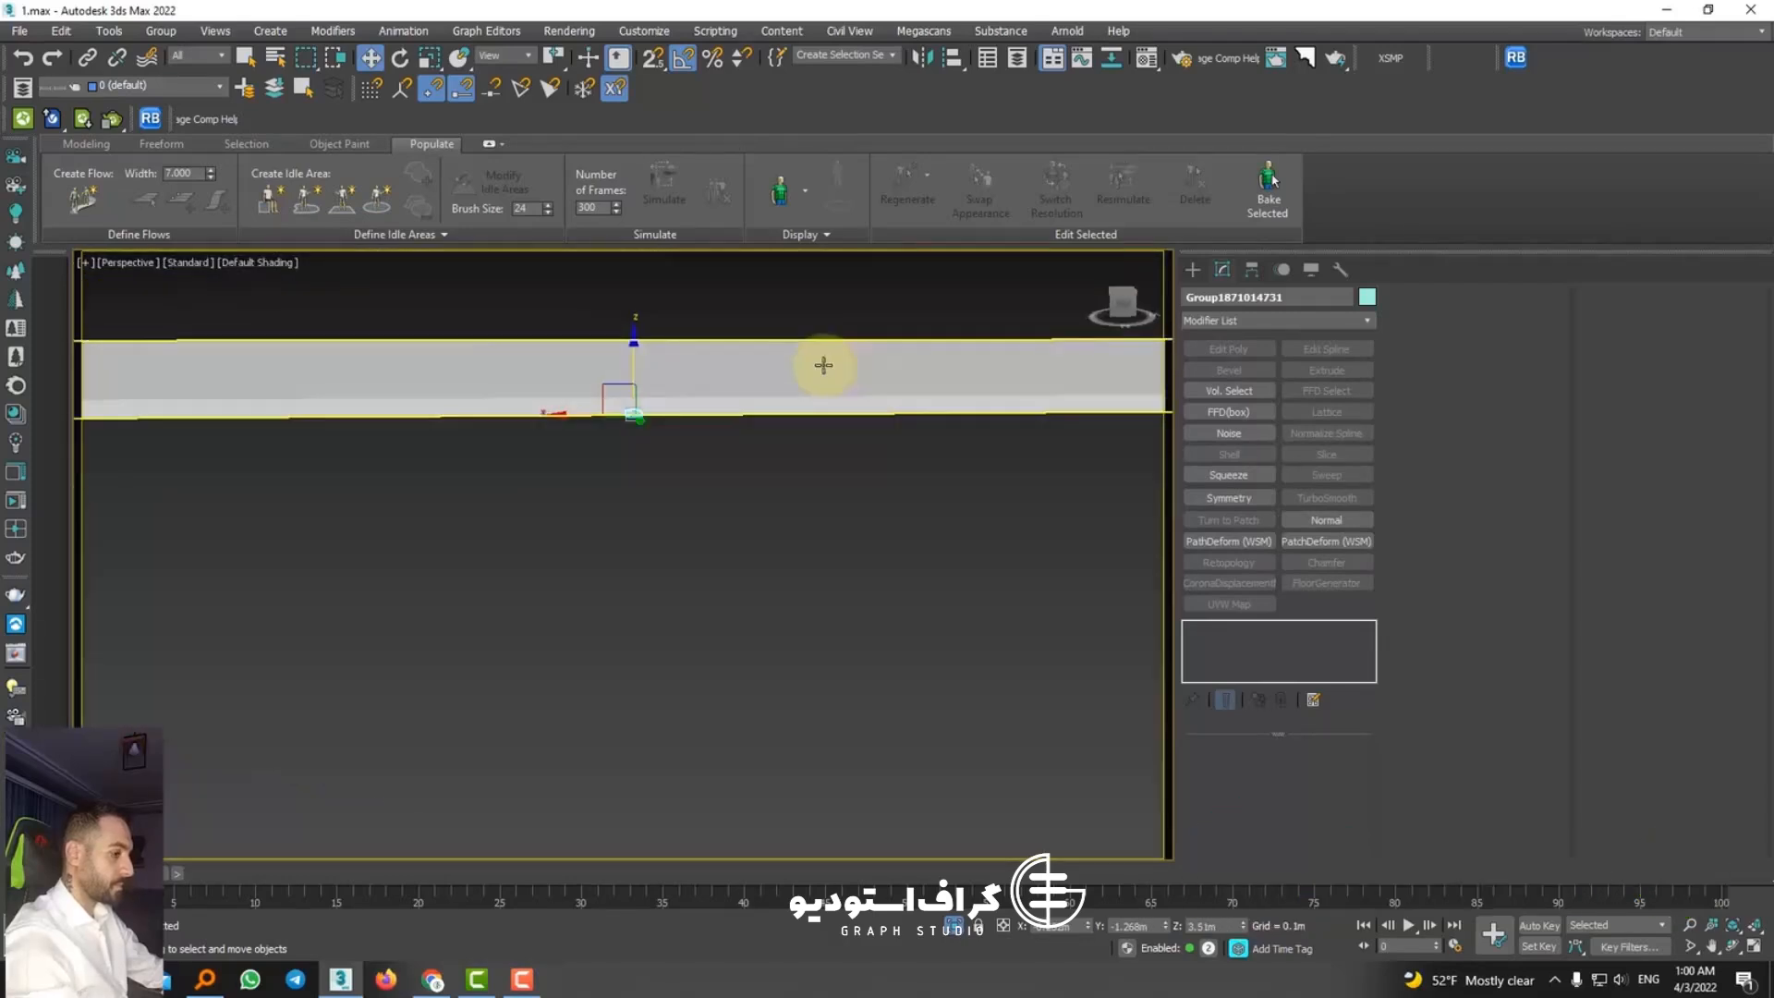
Step: Raise the spotlight group in the front view so it sits recessed in the ceiling, at about Z 4.01 m
key("f")
scroll(691, 457, "down", 10)
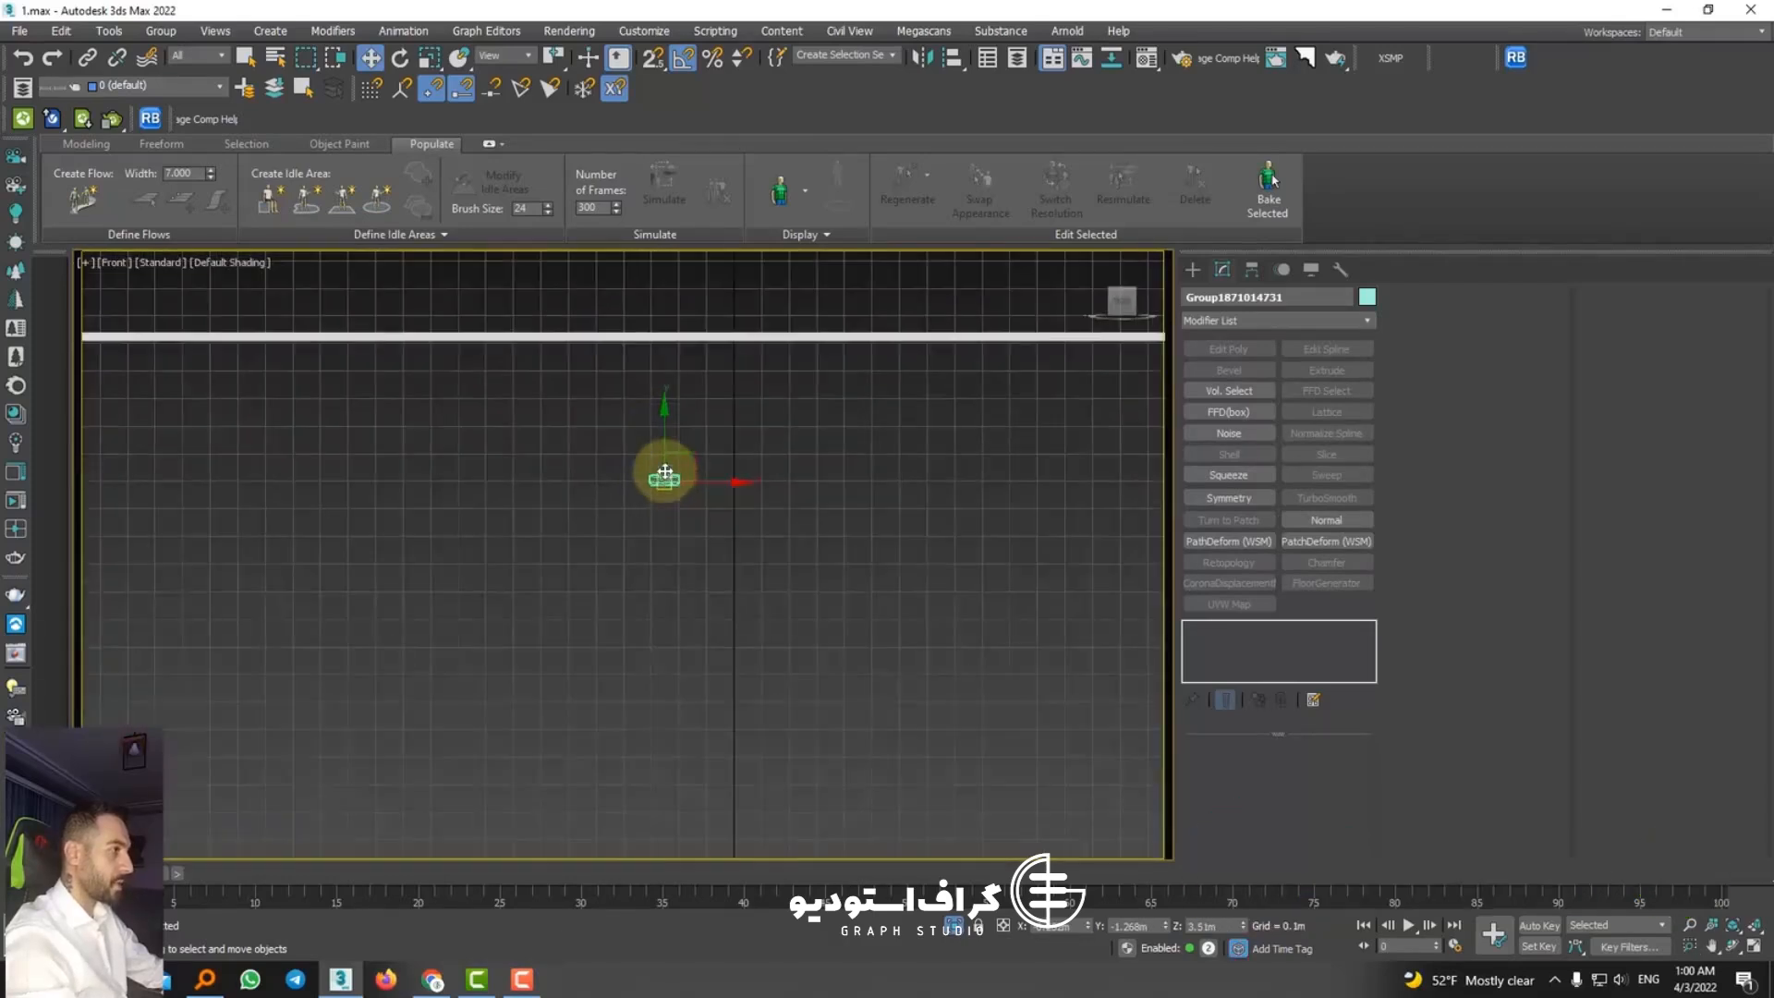
scroll(676, 320, "up", 6)
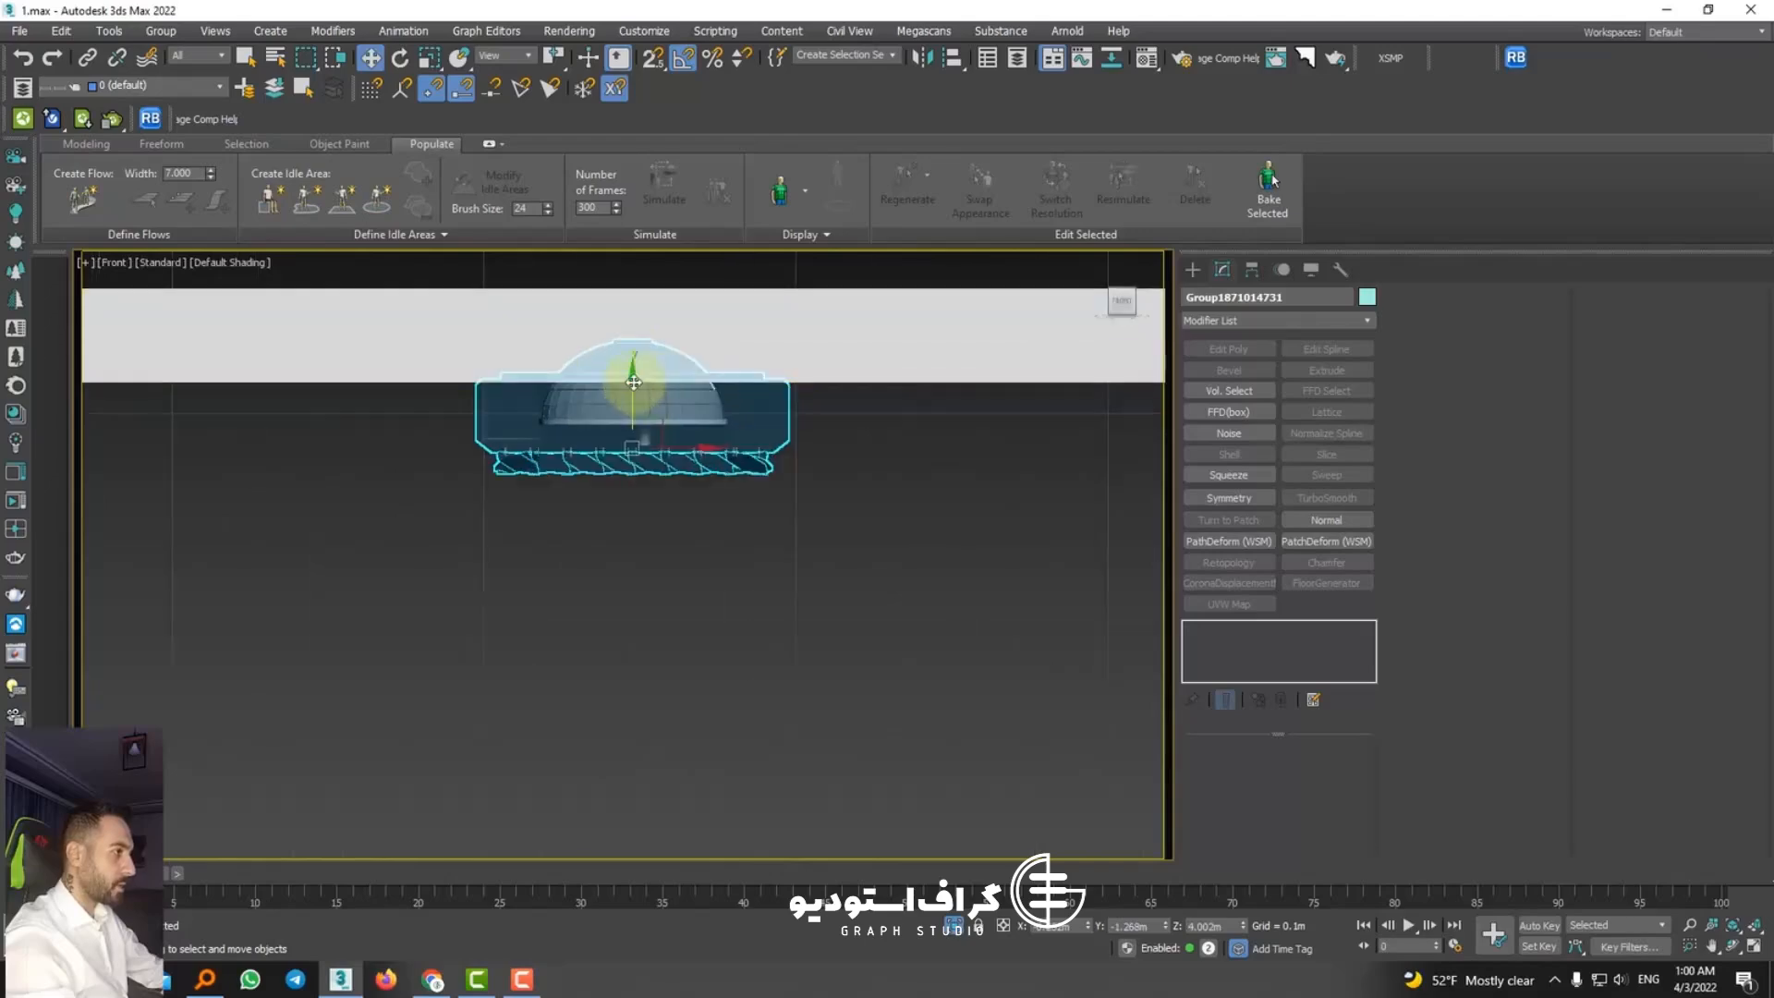
middle_click_drag(634, 384, 705, 459, "alt")
Step: Show the whole room in a wireframe top view and move the spotlight group to the corner between the window wall and the camera end
key("t")
scroll(707, 460, "down", 10)
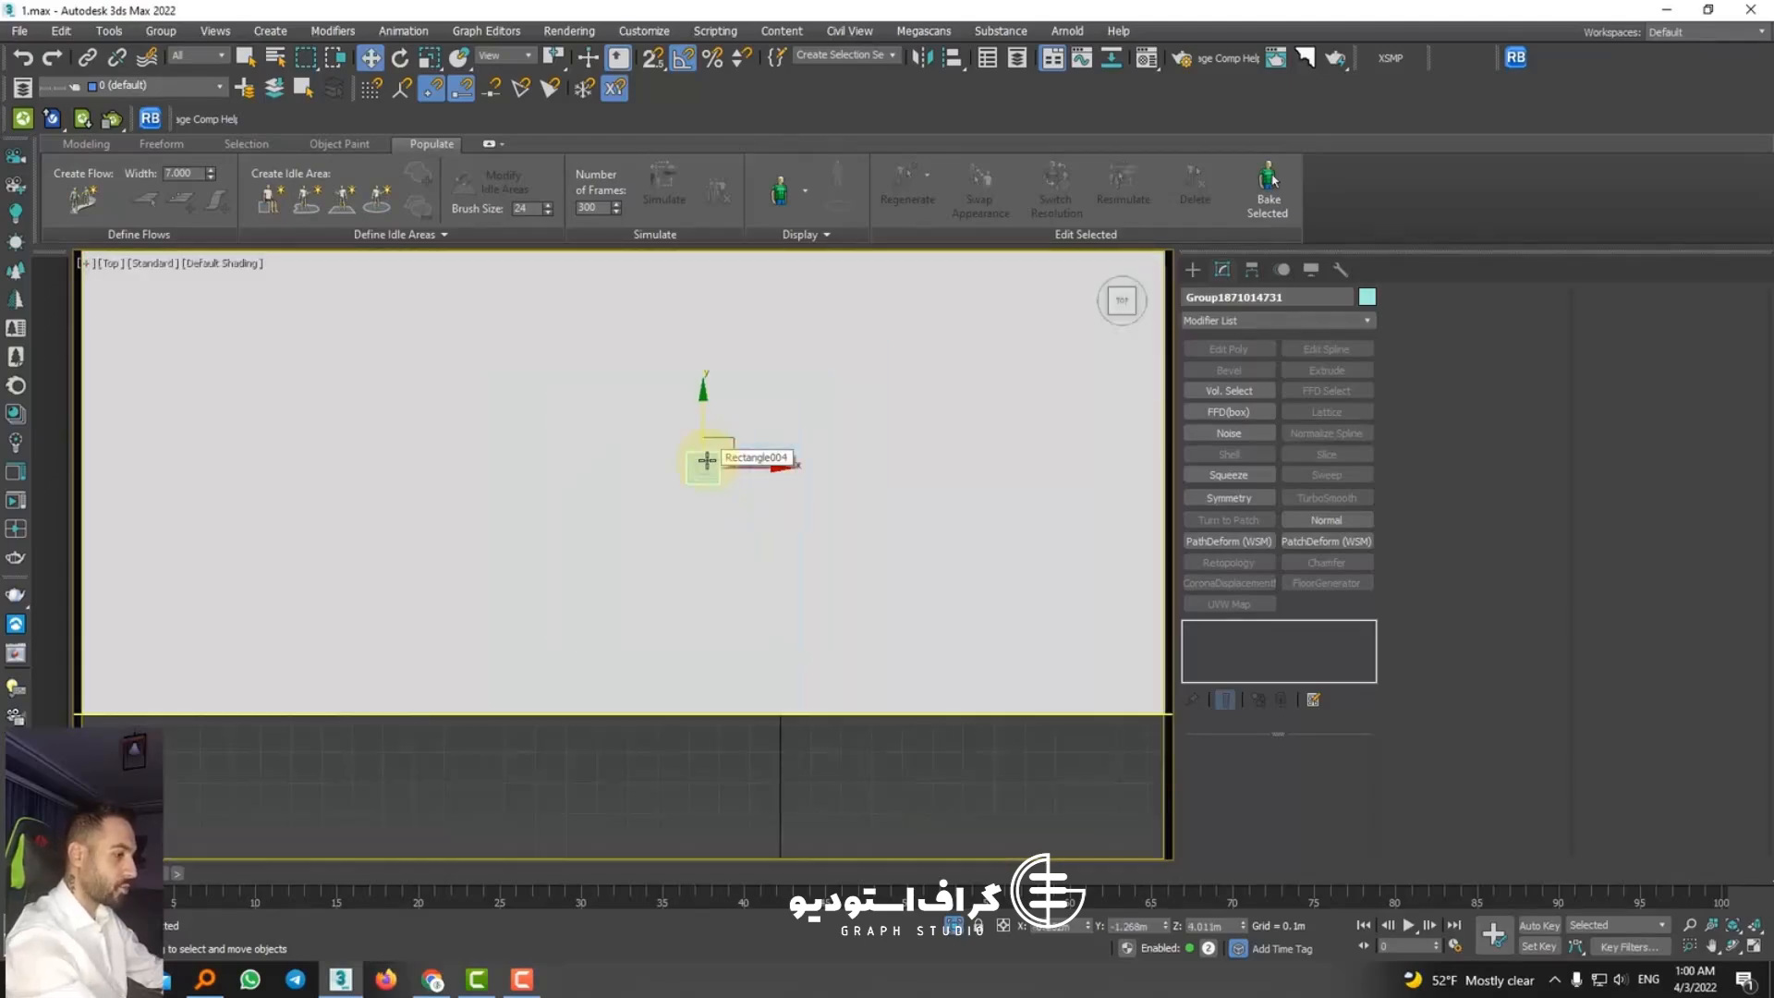
key("F3")
scroll(707, 460, "down", 8)
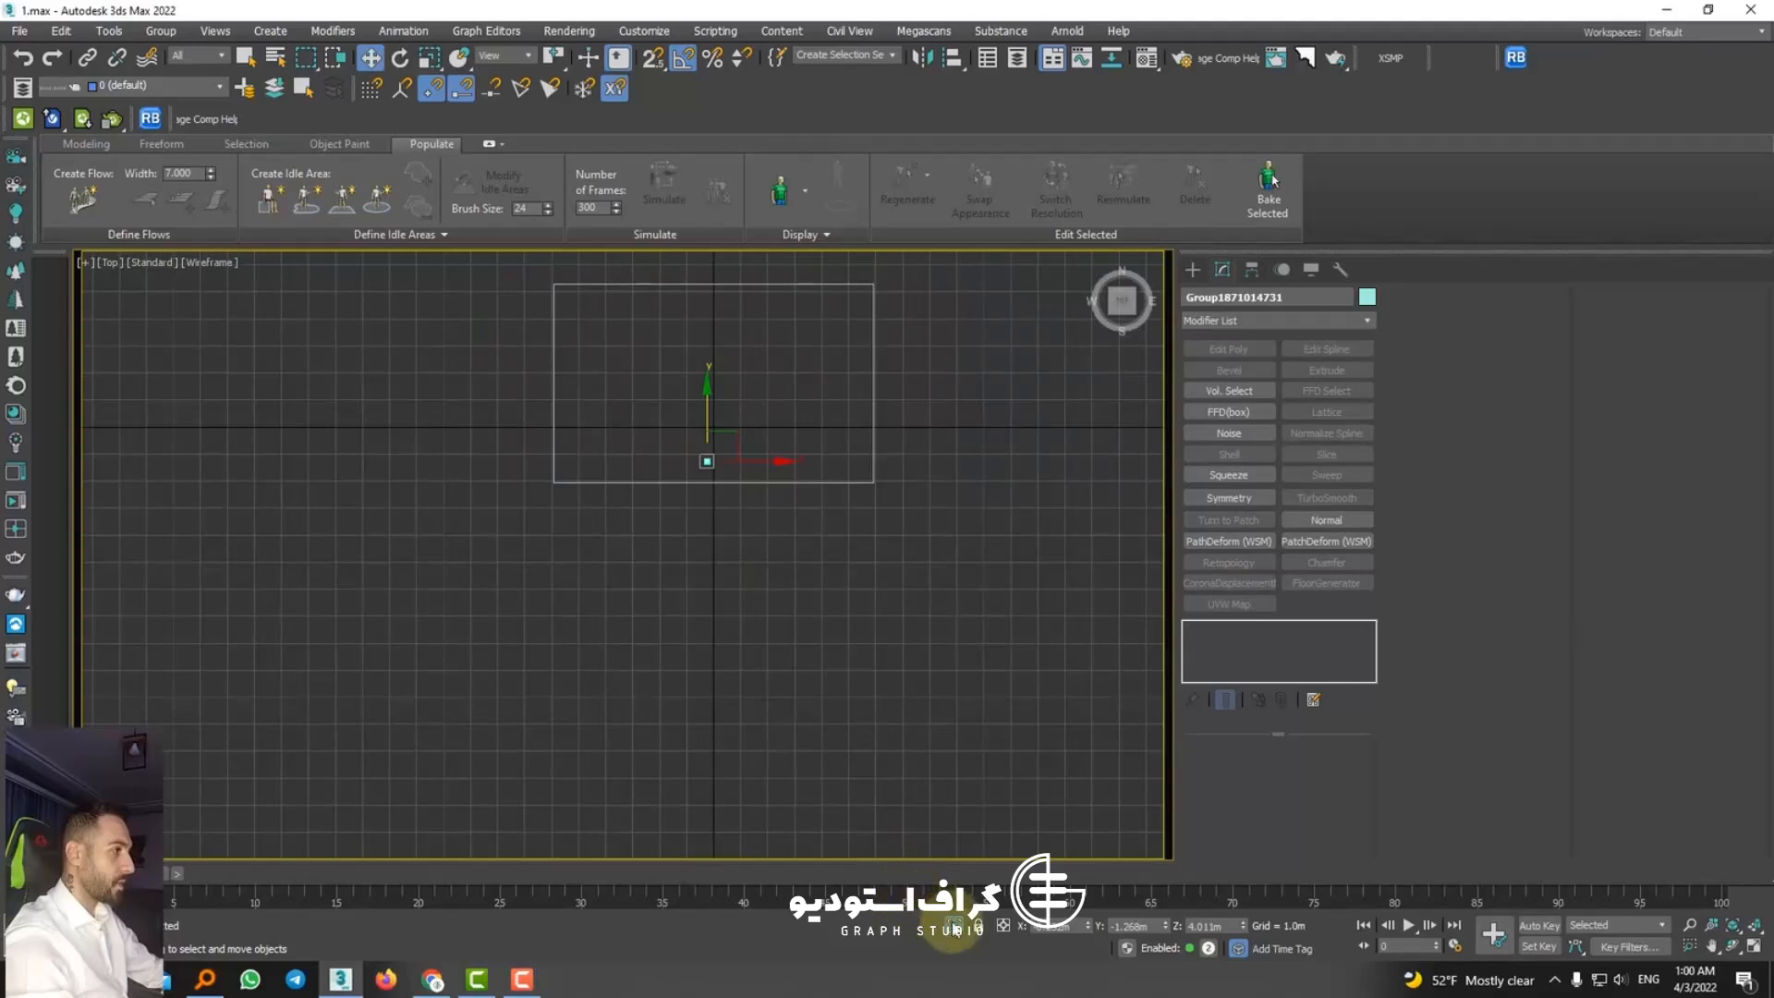
scroll(693, 531, "up", 4)
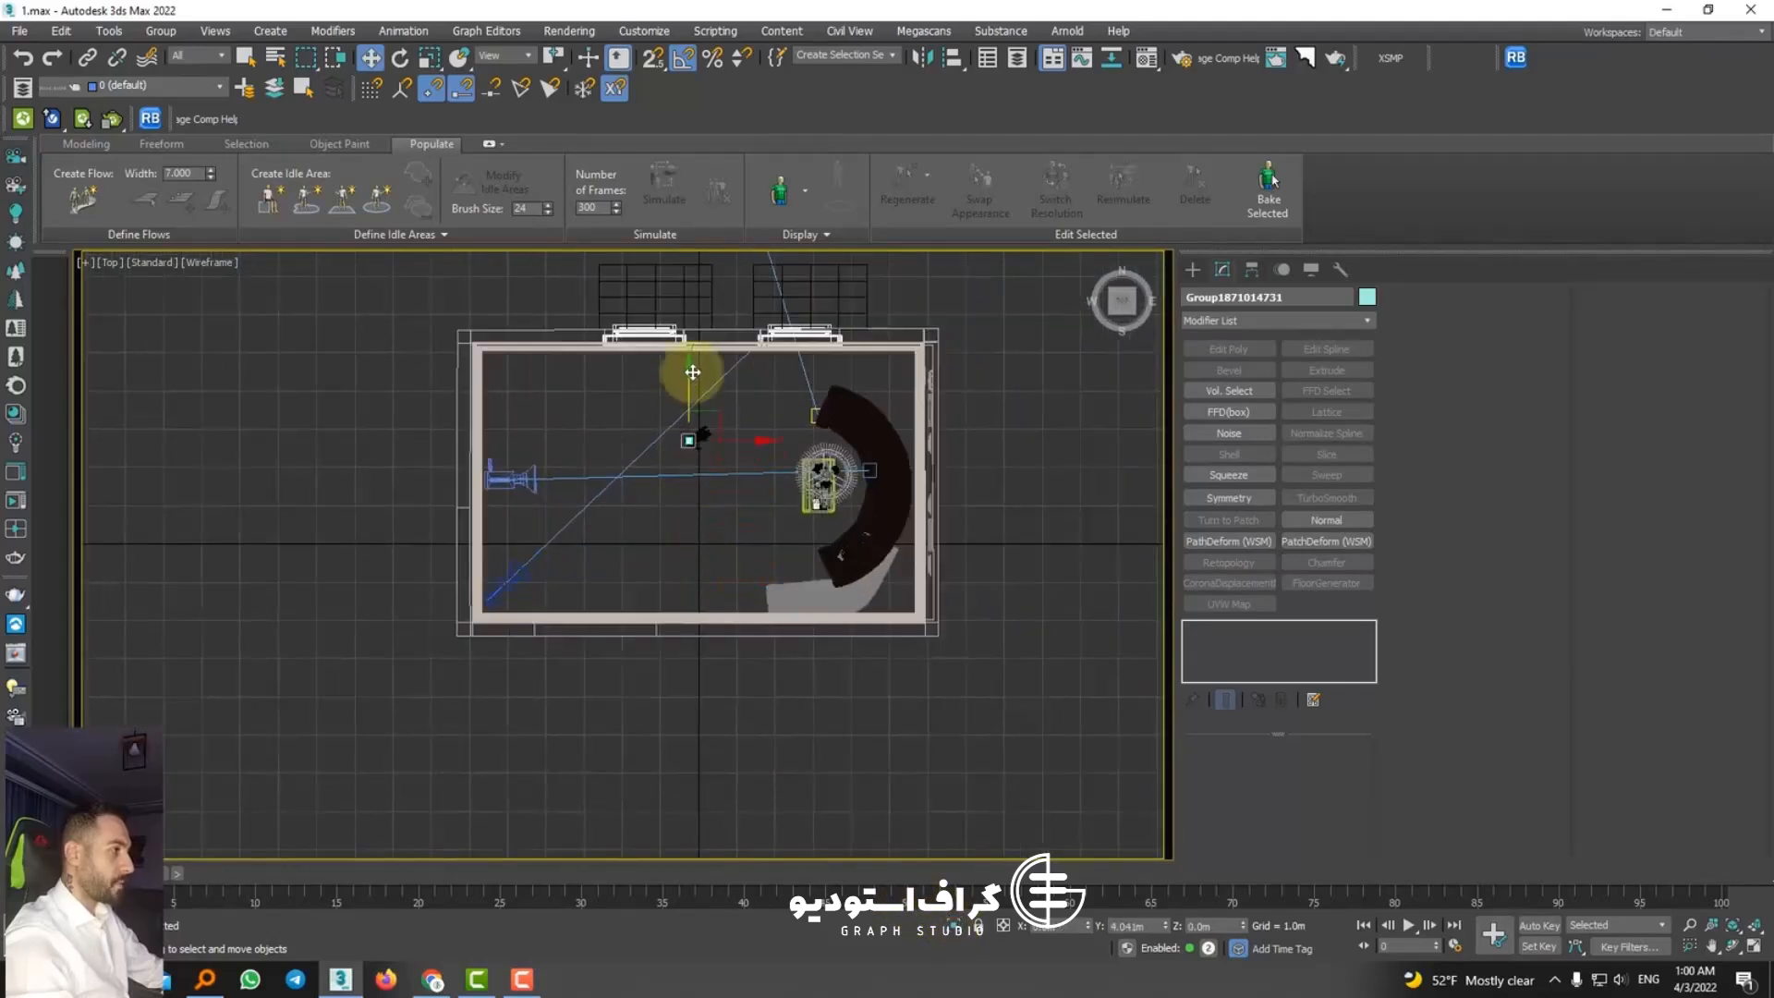
left_click_drag(712, 374, 551, 378)
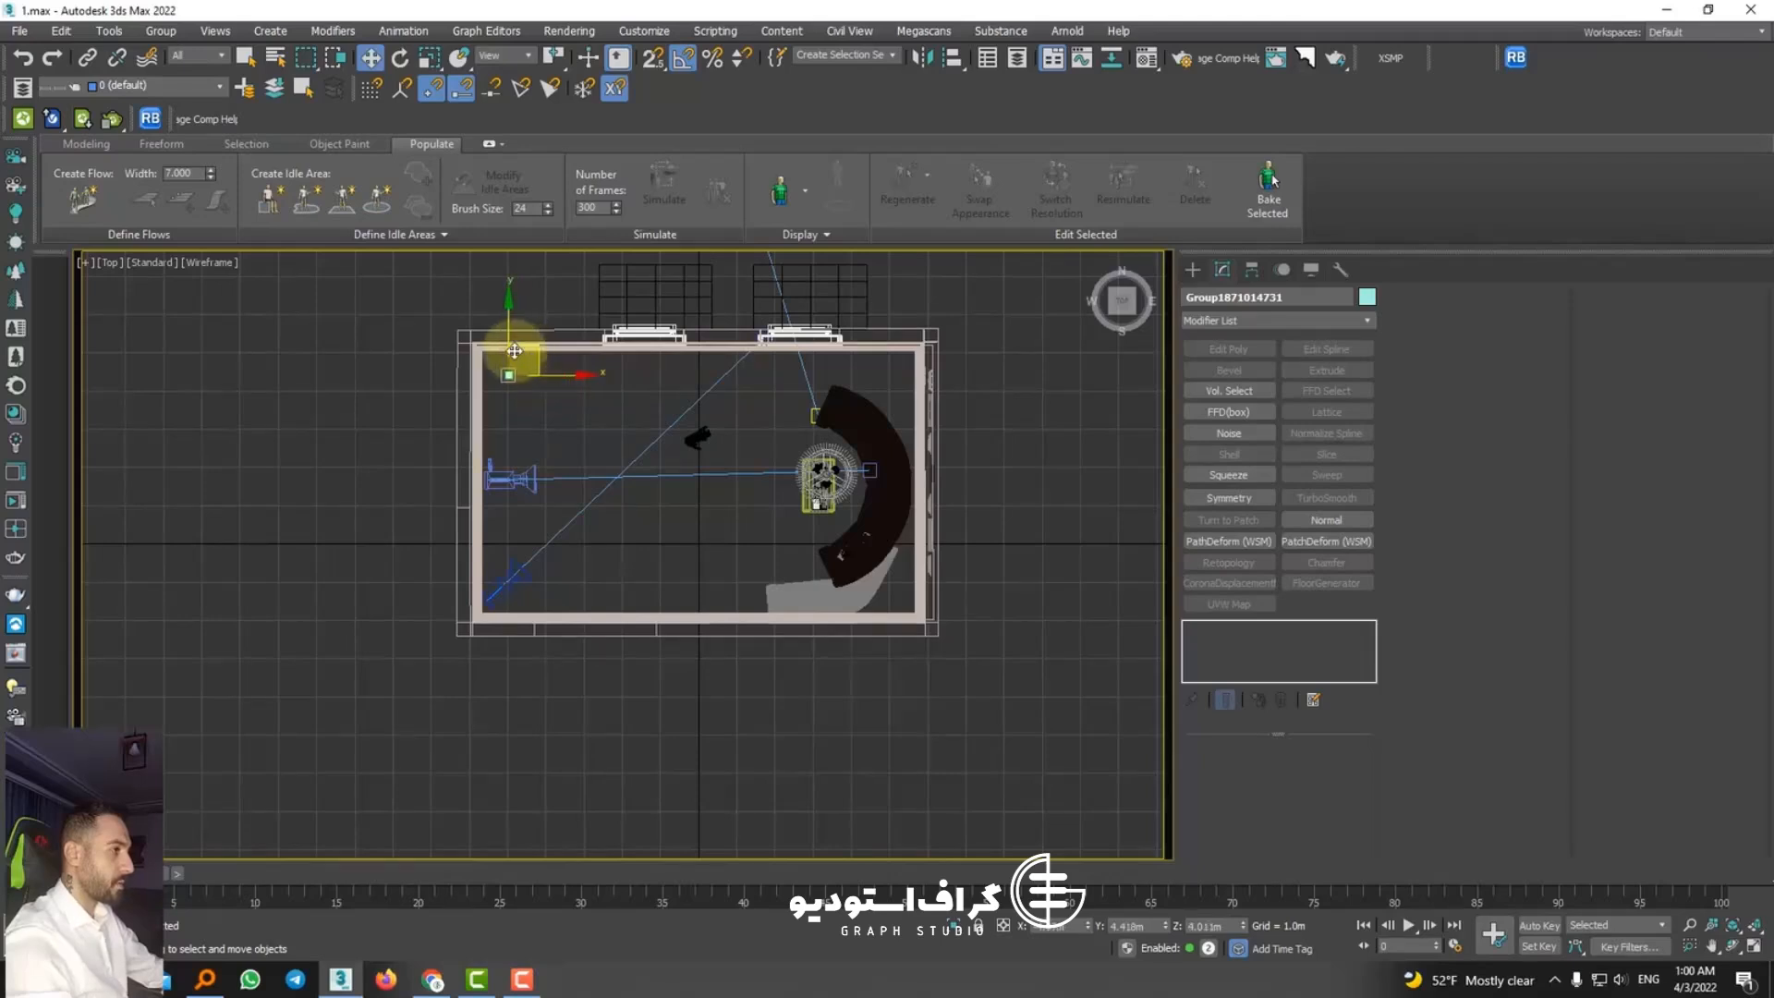
Step: Clone the corner spotlight as three evenly spaced instances along the Y axis at the camera end of the room
left_click_drag(509, 341, 516, 409)
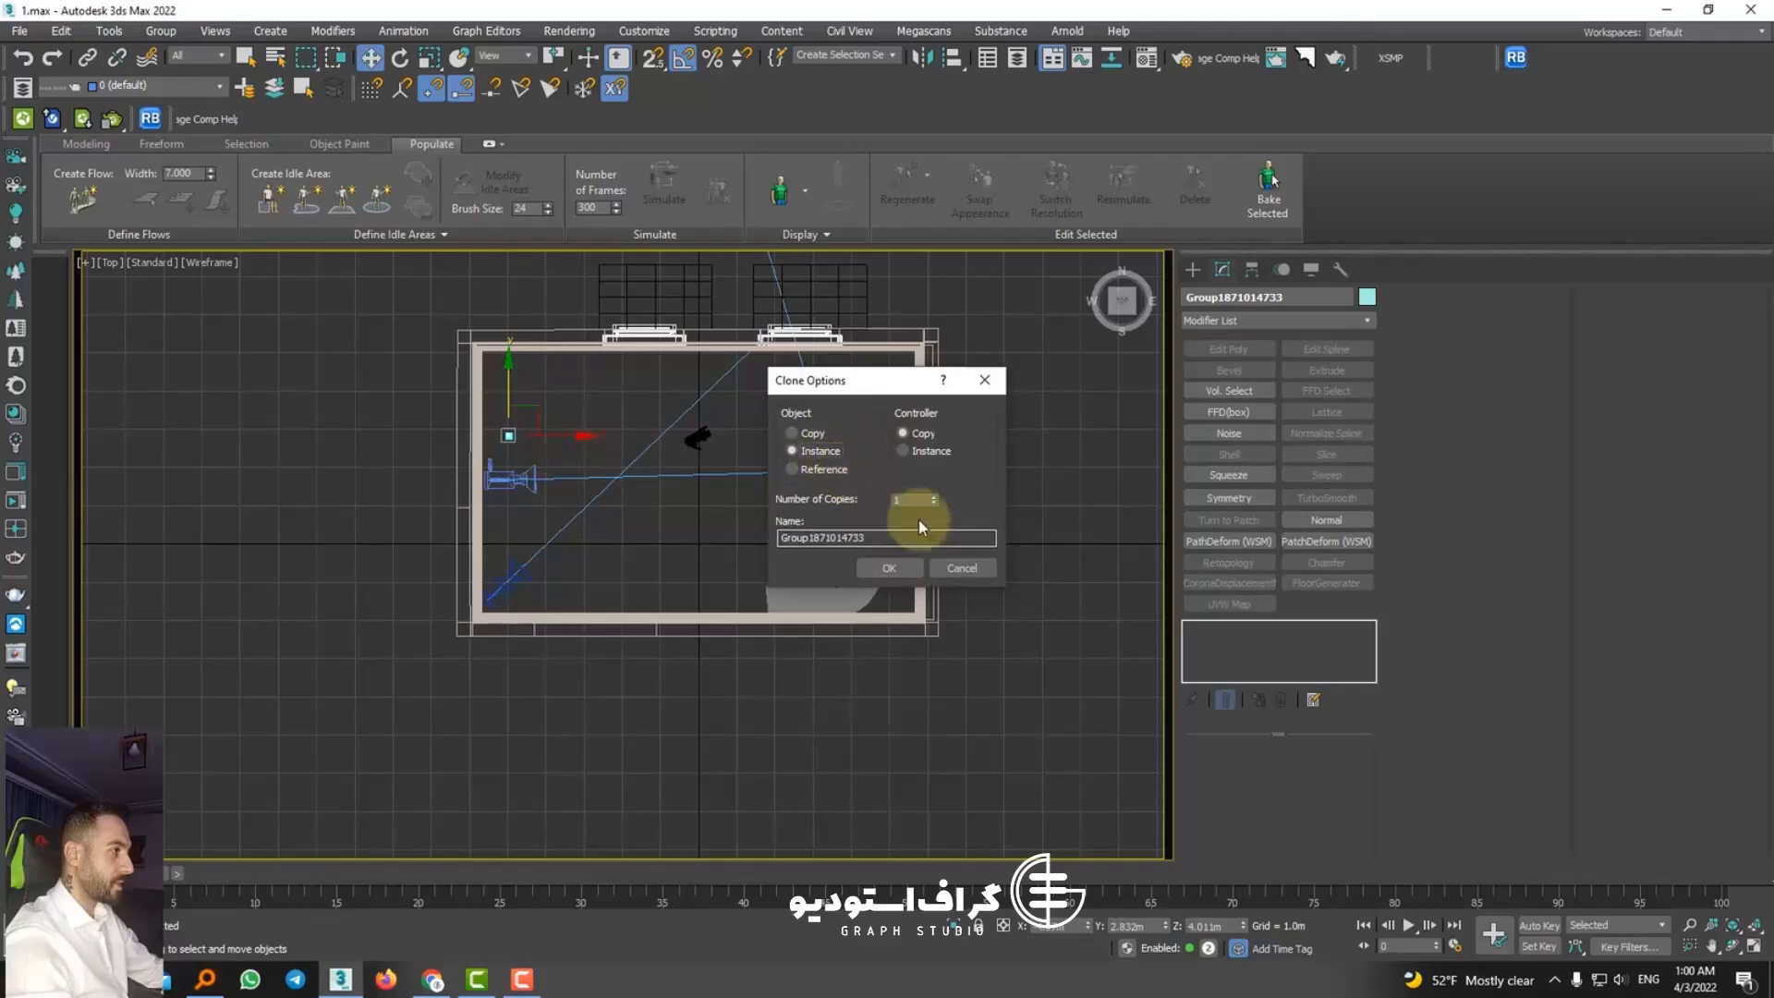
left_click(889, 568)
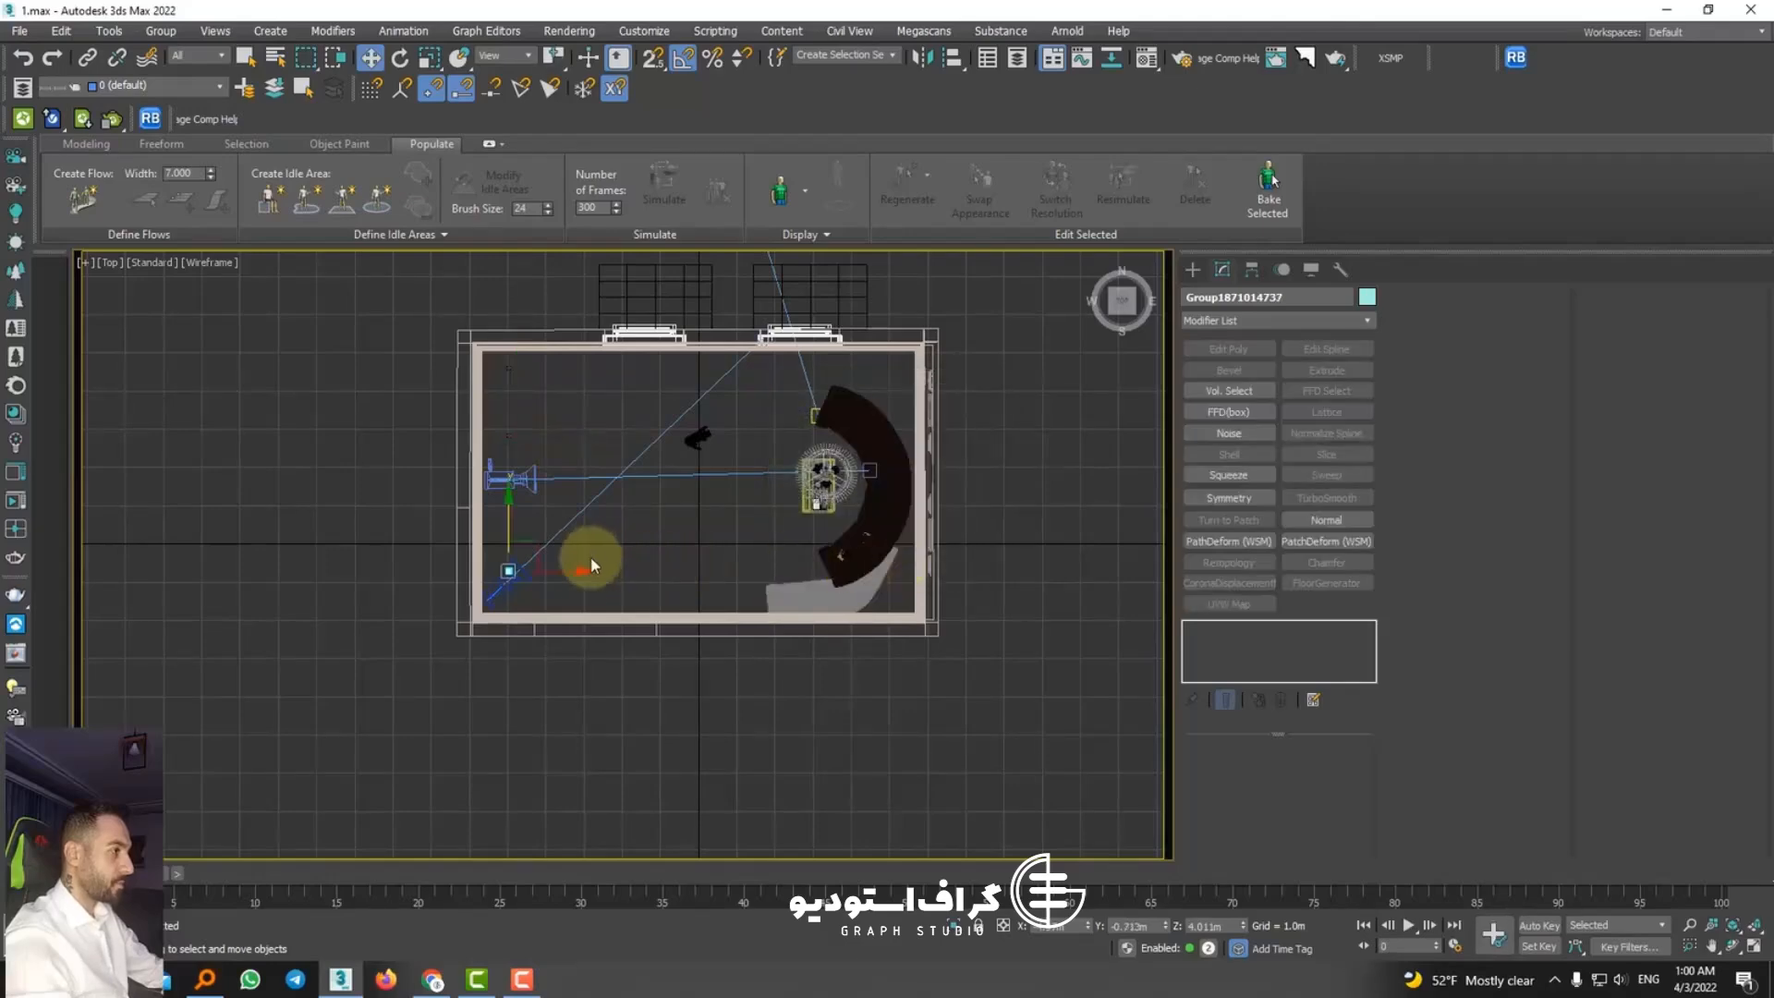
Step: Select all four spotlights at the camera end and clone them along the X axis as instances with 2 copies
scroll(519, 496, "up", 5)
left_click(488, 518, "ctrl")
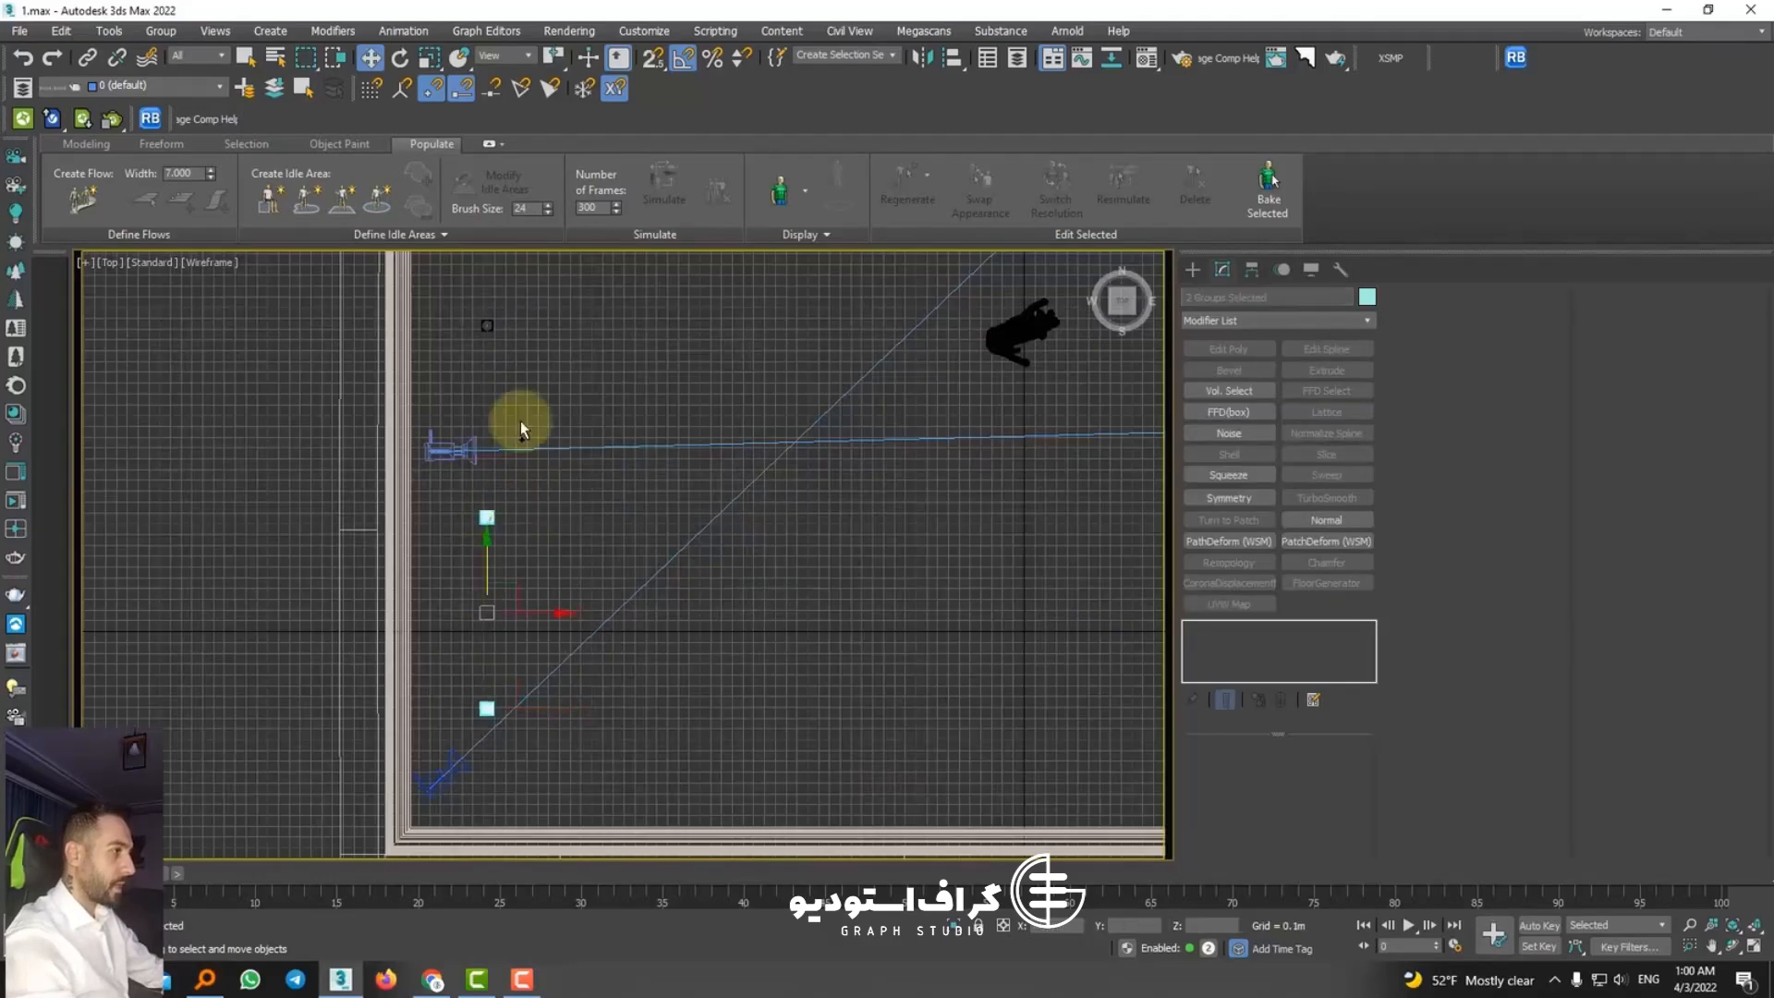
scroll(485, 335, "down", 5)
middle_click_drag(491, 373, 500, 503)
left_click(494, 398, "ctrl")
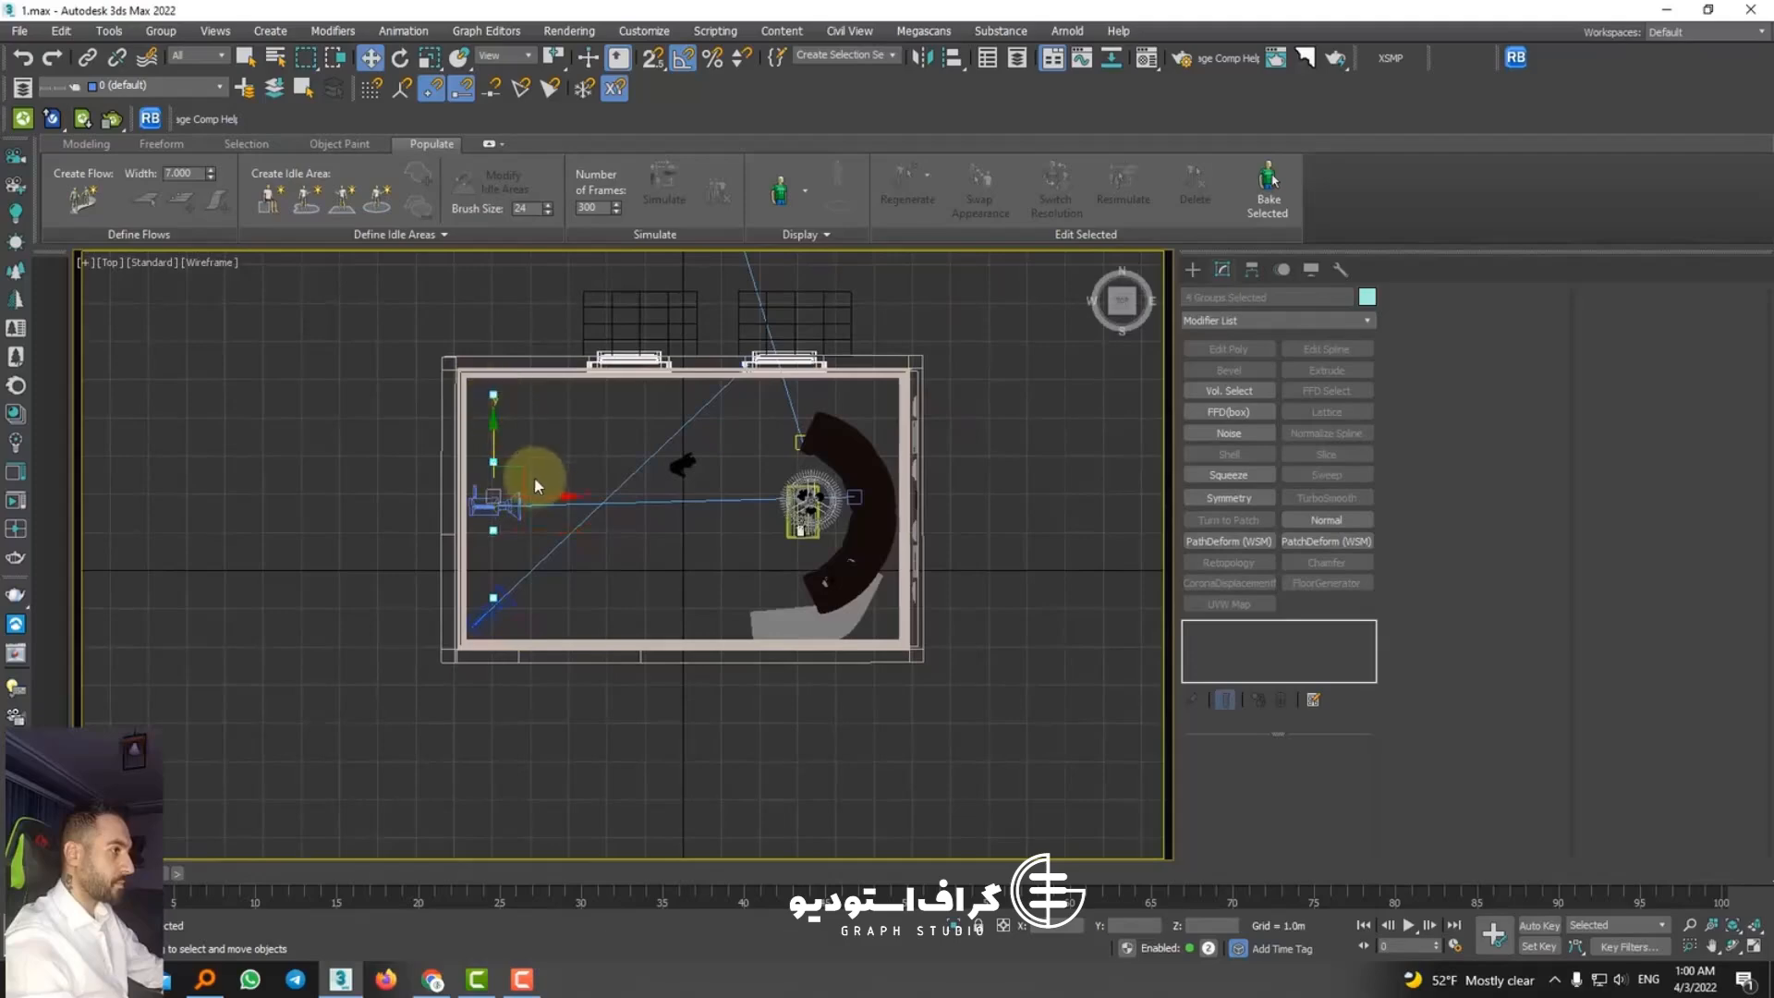
mouse_move(548, 499)
left_mouse_down("shift")
mouse_move(705, 518)
mouse_move(665, 526)
mouse_move(720, 543)
left_mouse_up("shift")
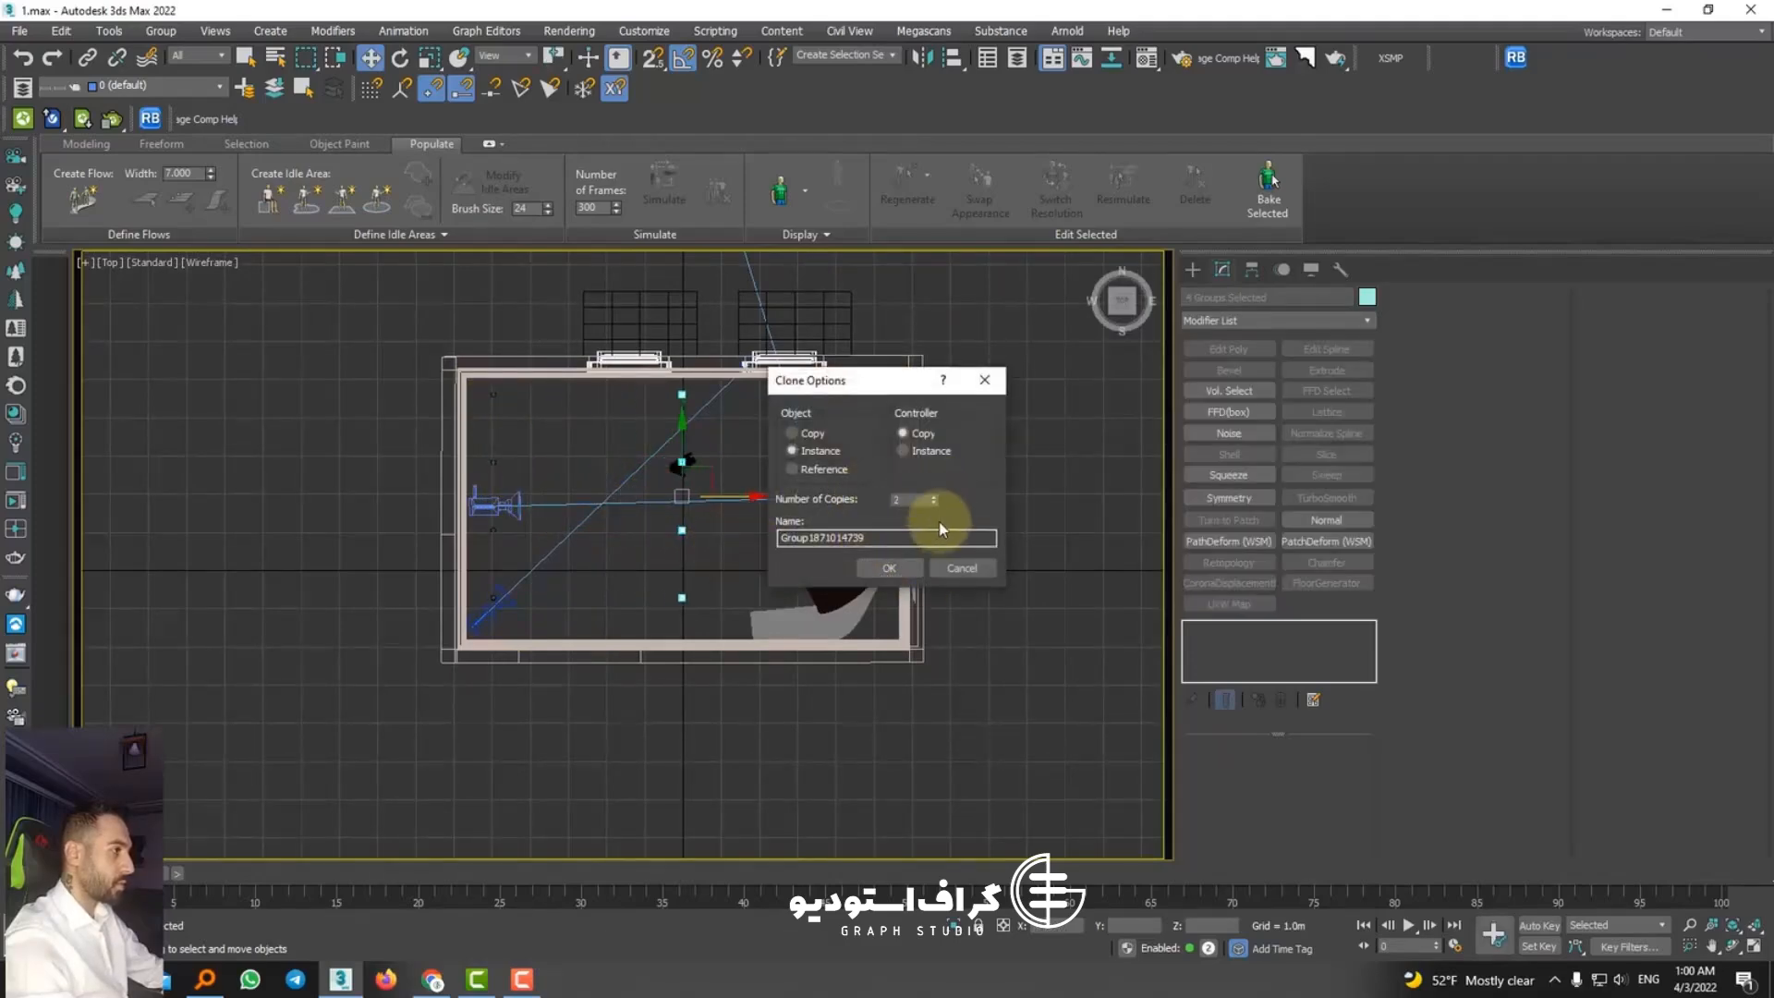
left_click(910, 566)
Step: Check the spotlight grid in 3D and switch the viewport to PhysCamera001 with default shading
mouse_move(970, 546)
middle_mouse_down("alt")
mouse_move(972, 366)
mouse_move(903, 416)
mouse_move(859, 388)
middle_mouse_up("alt")
key("c")
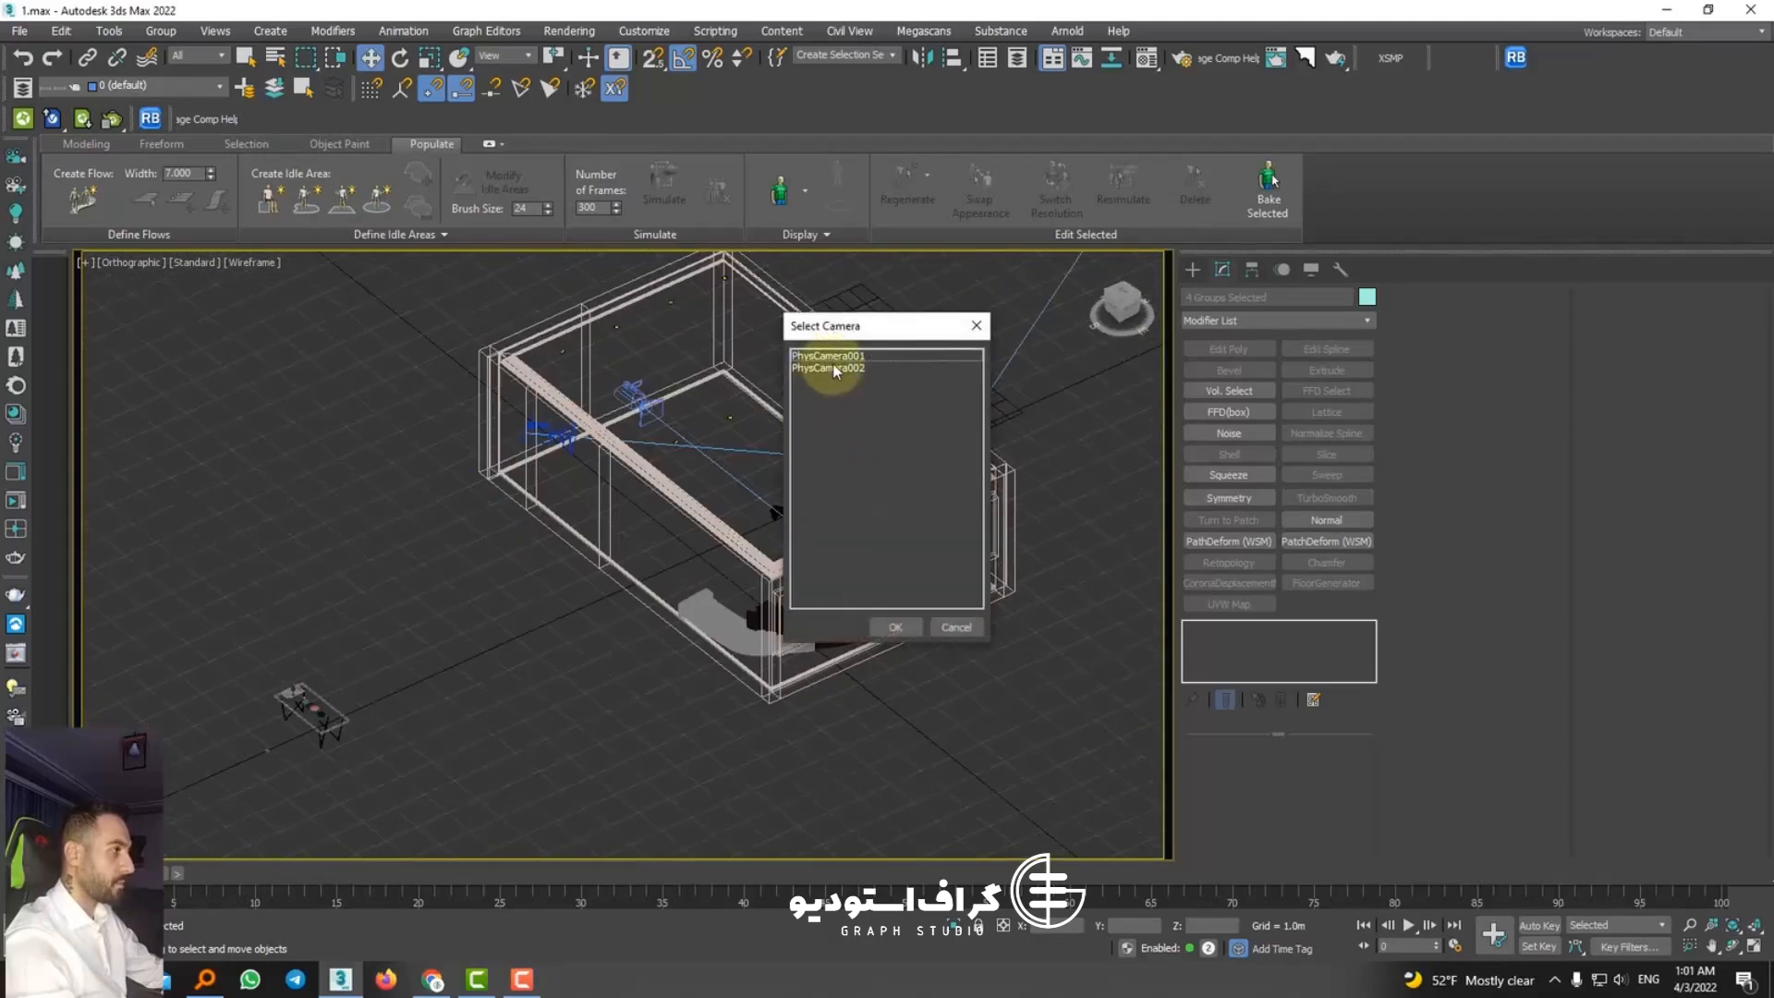
left_click(833, 363)
double_click(833, 356)
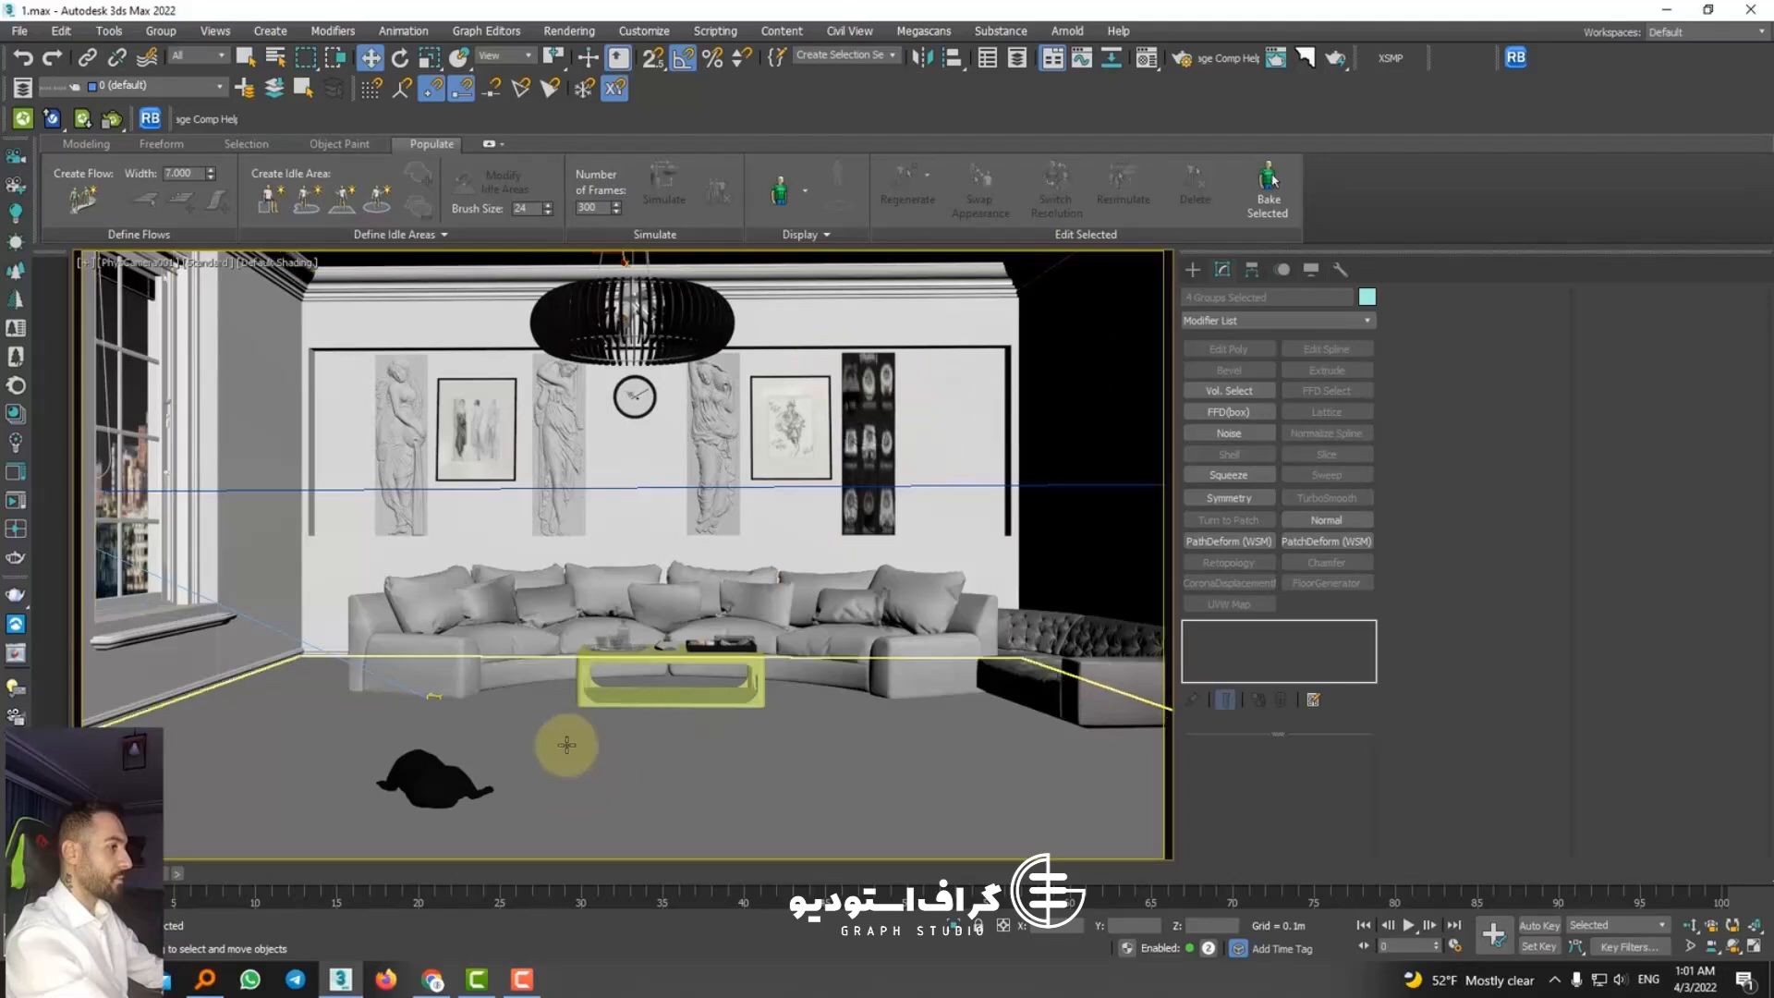
Step: Select the tufted sofa with its side table and shift it forward from the curved sofa
left_click(788, 628)
left_click(1097, 670, "ctrl")
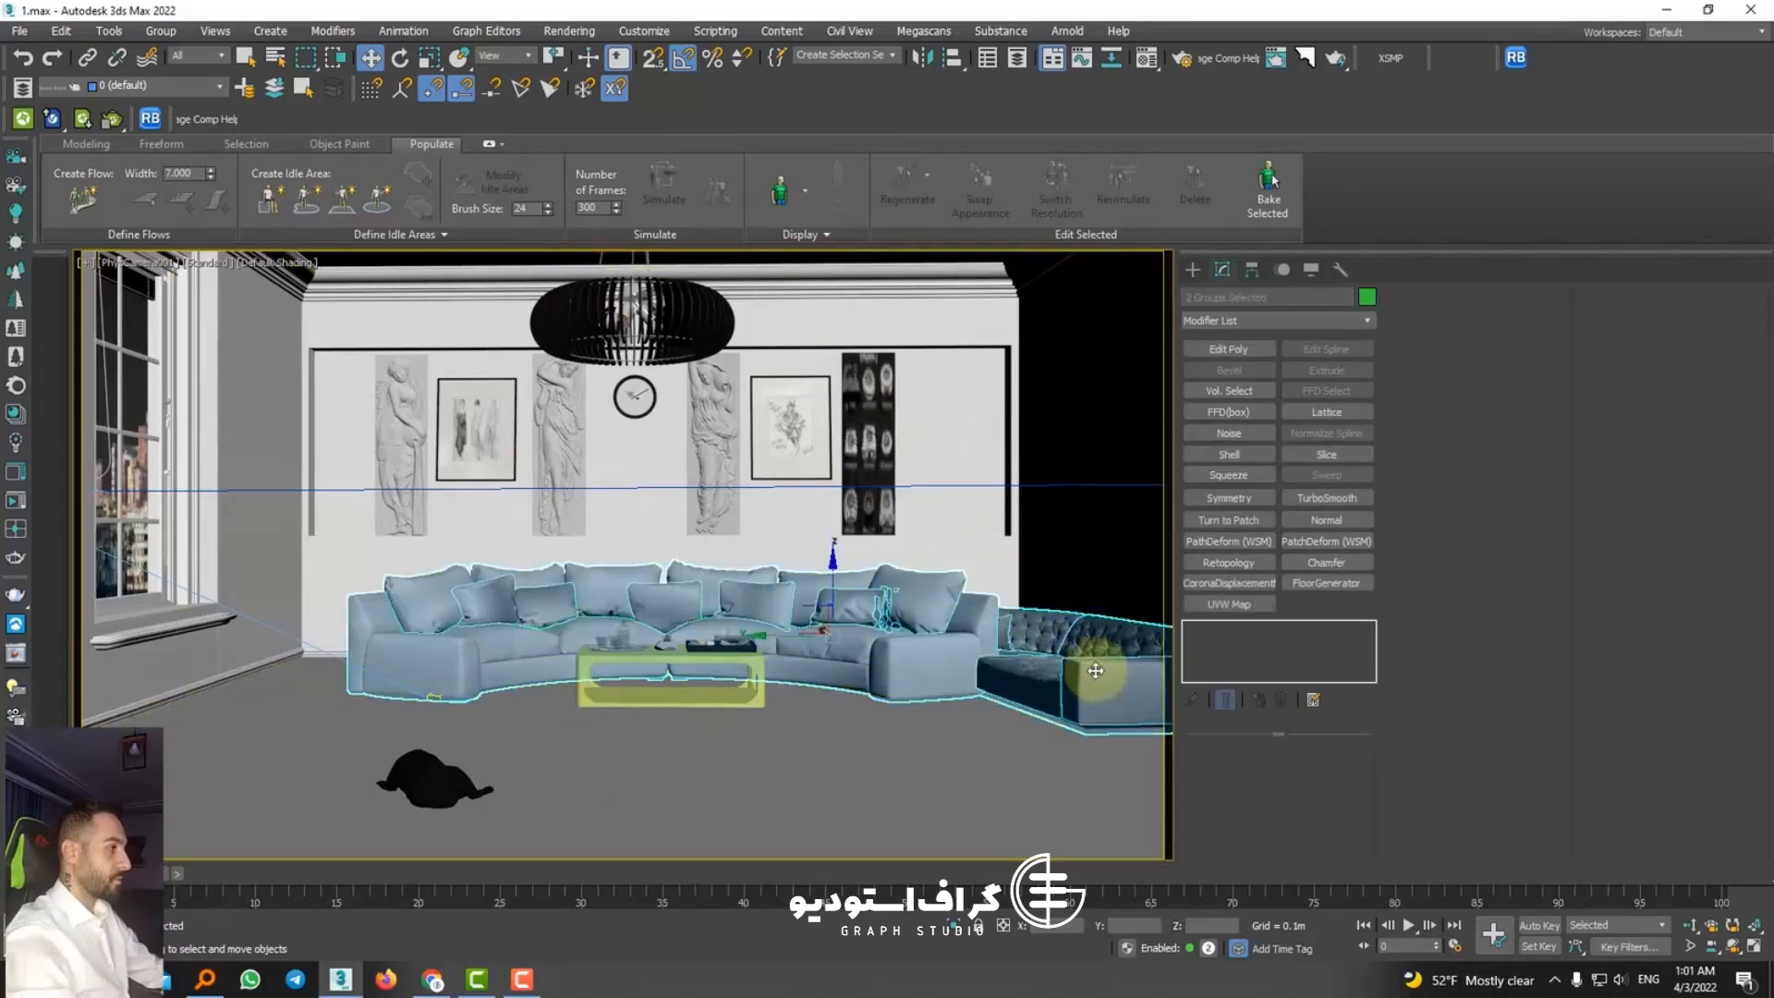
left_click(1051, 690)
left_click(1051, 692)
mouse_move(1050, 692)
left_mouse_down()
mouse_move(1053, 772)
mouse_move(1127, 841)
mouse_move(1057, 800)
mouse_move(1136, 831)
mouse_move(1095, 725)
mouse_move(1065, 709)
left_mouse_up()
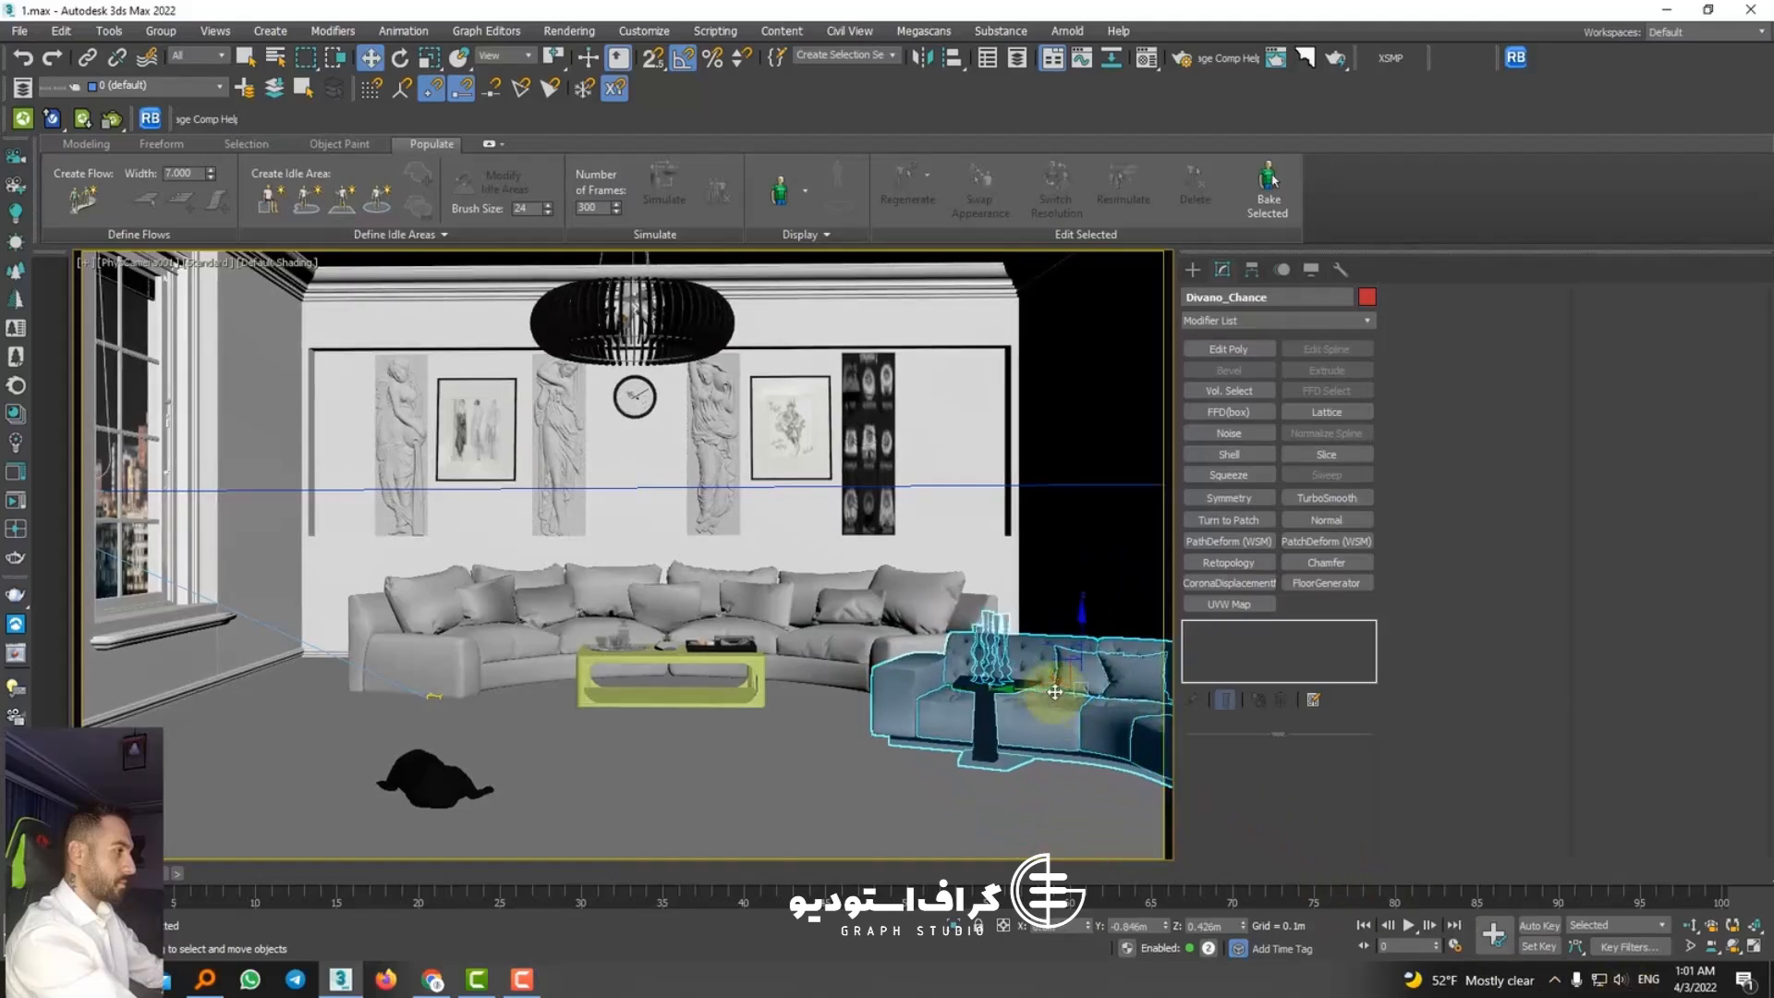
right_click(1055, 692)
left_click(1099, 661)
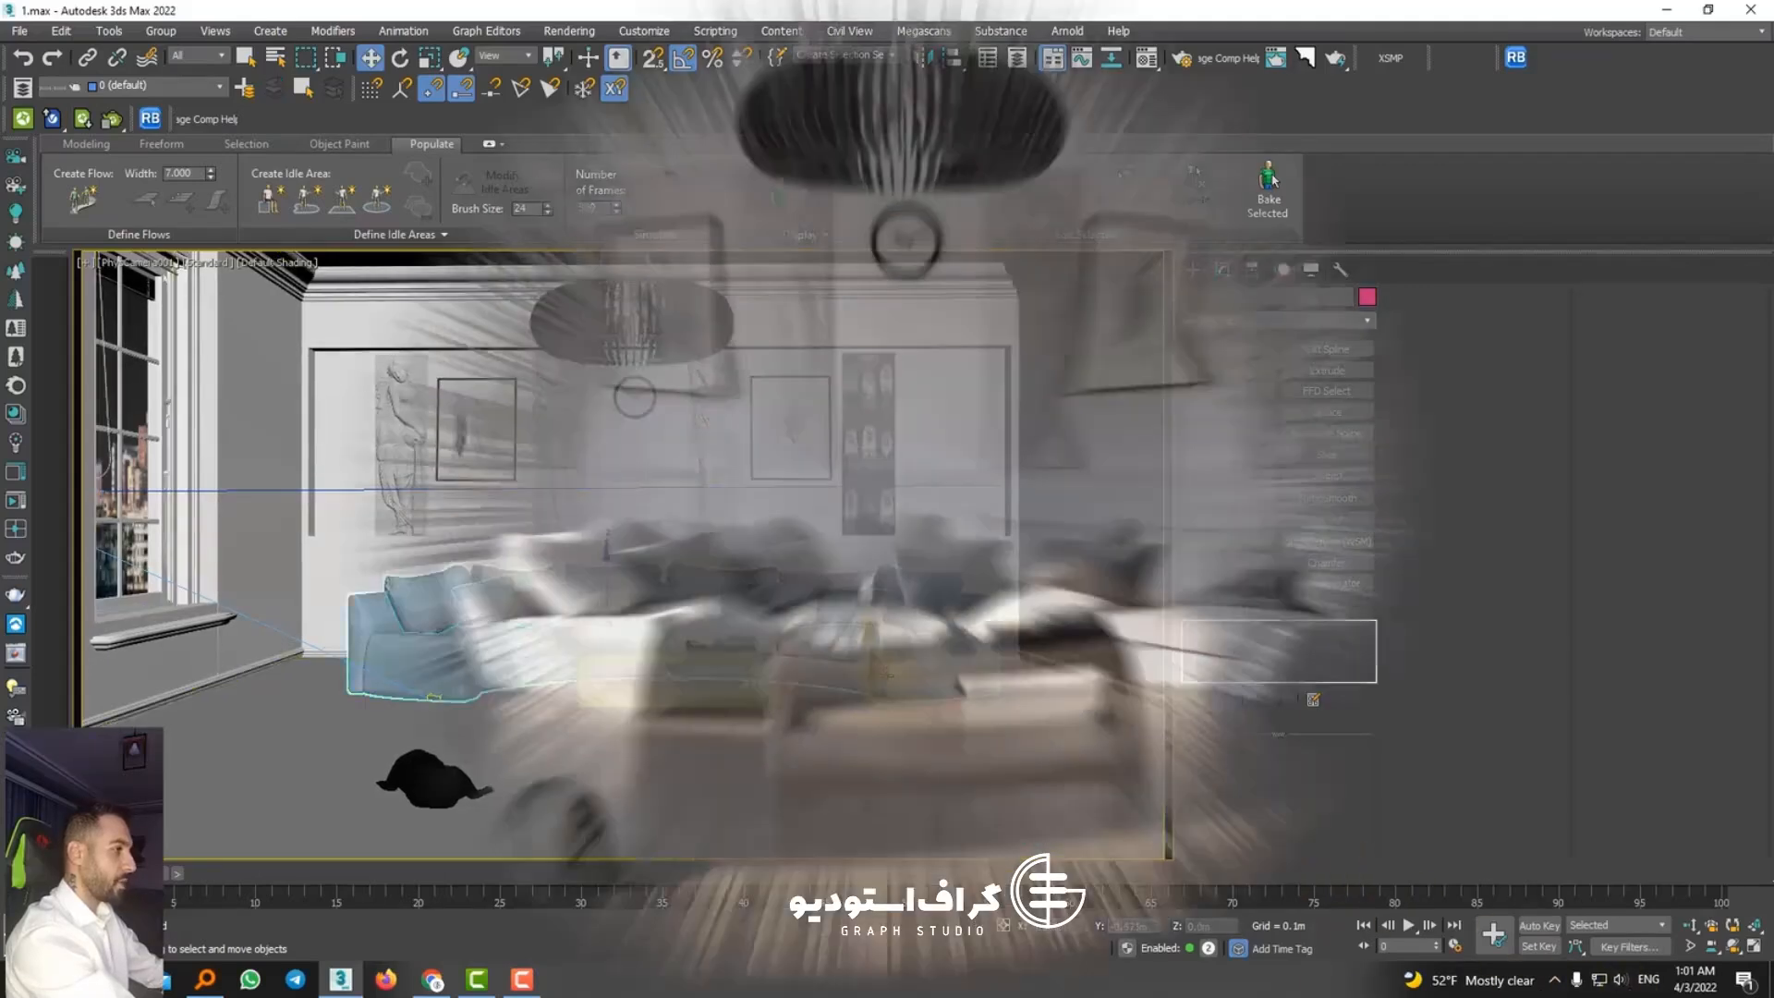